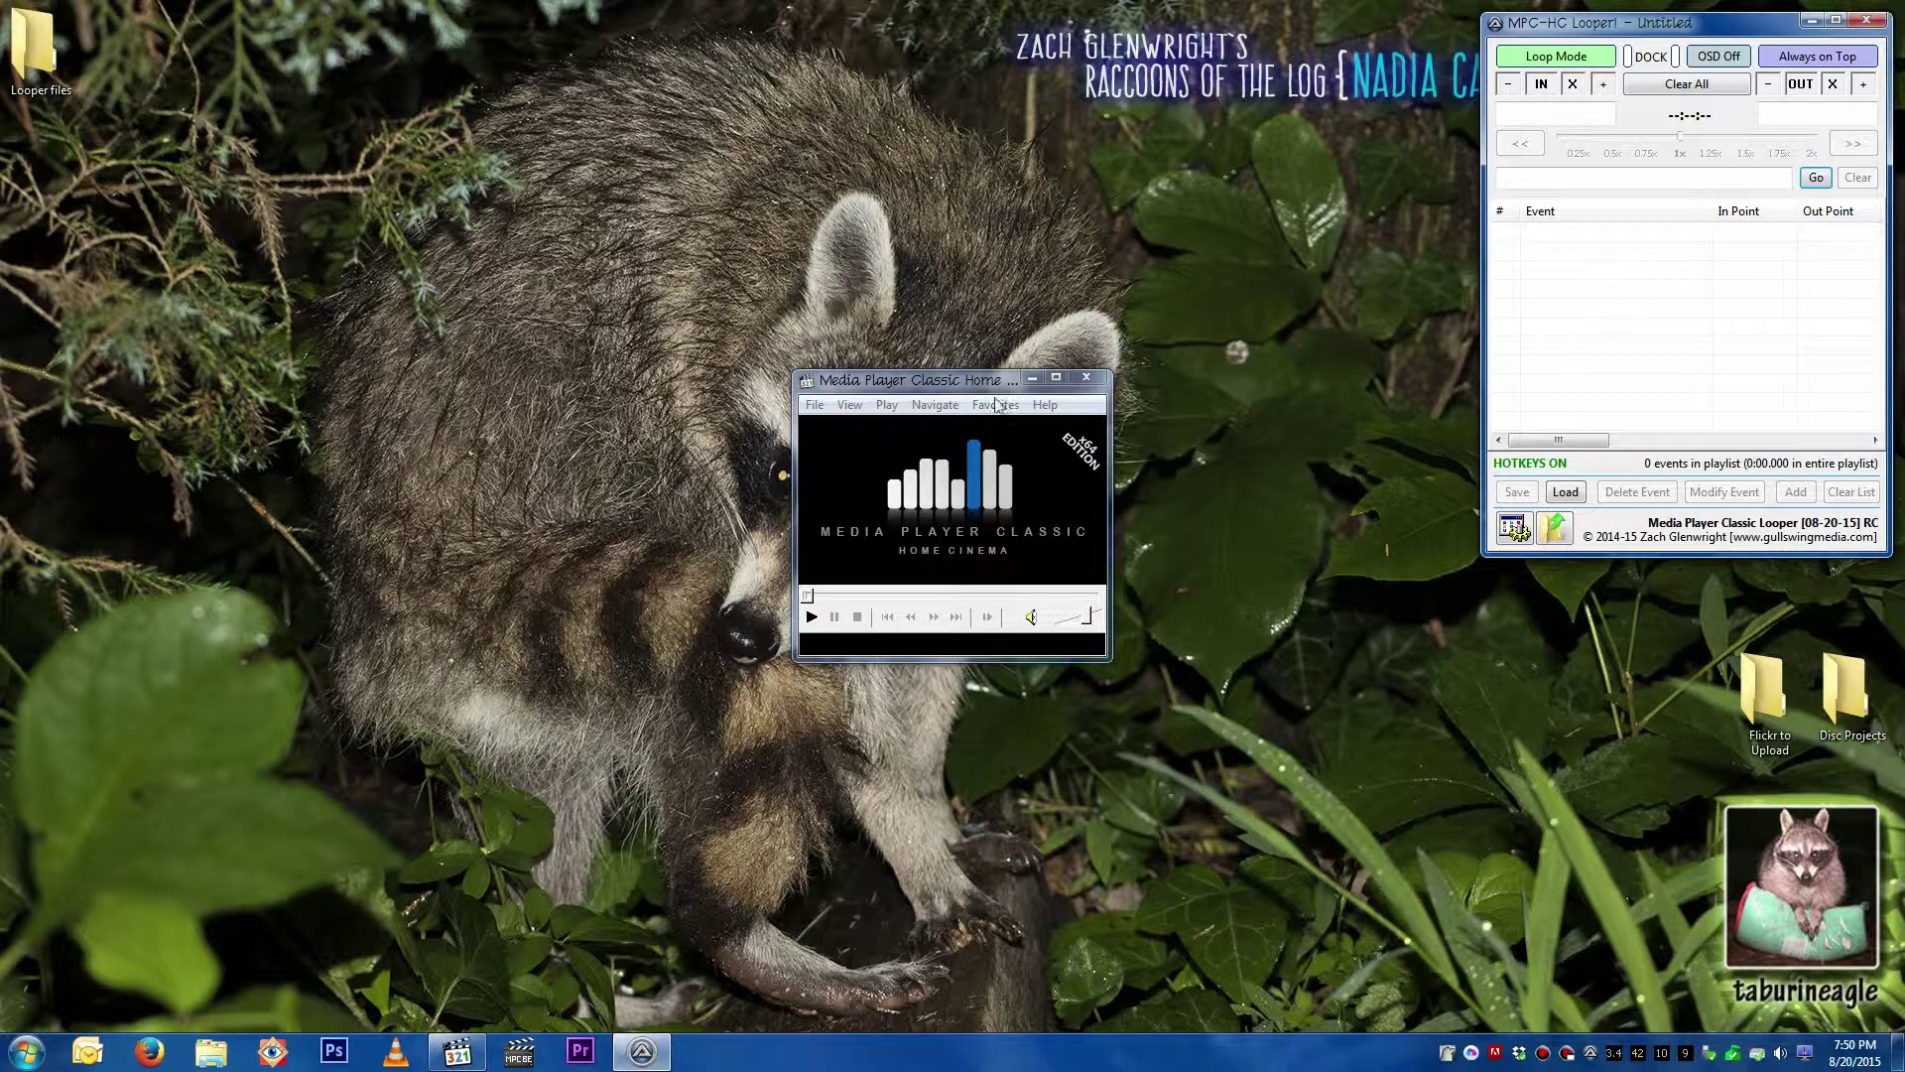
Step: Load the Trimmed.looper events file from the Pouncy Sqys! folder inside Squirrels
left_click(963, 387)
left_click(1550, 490)
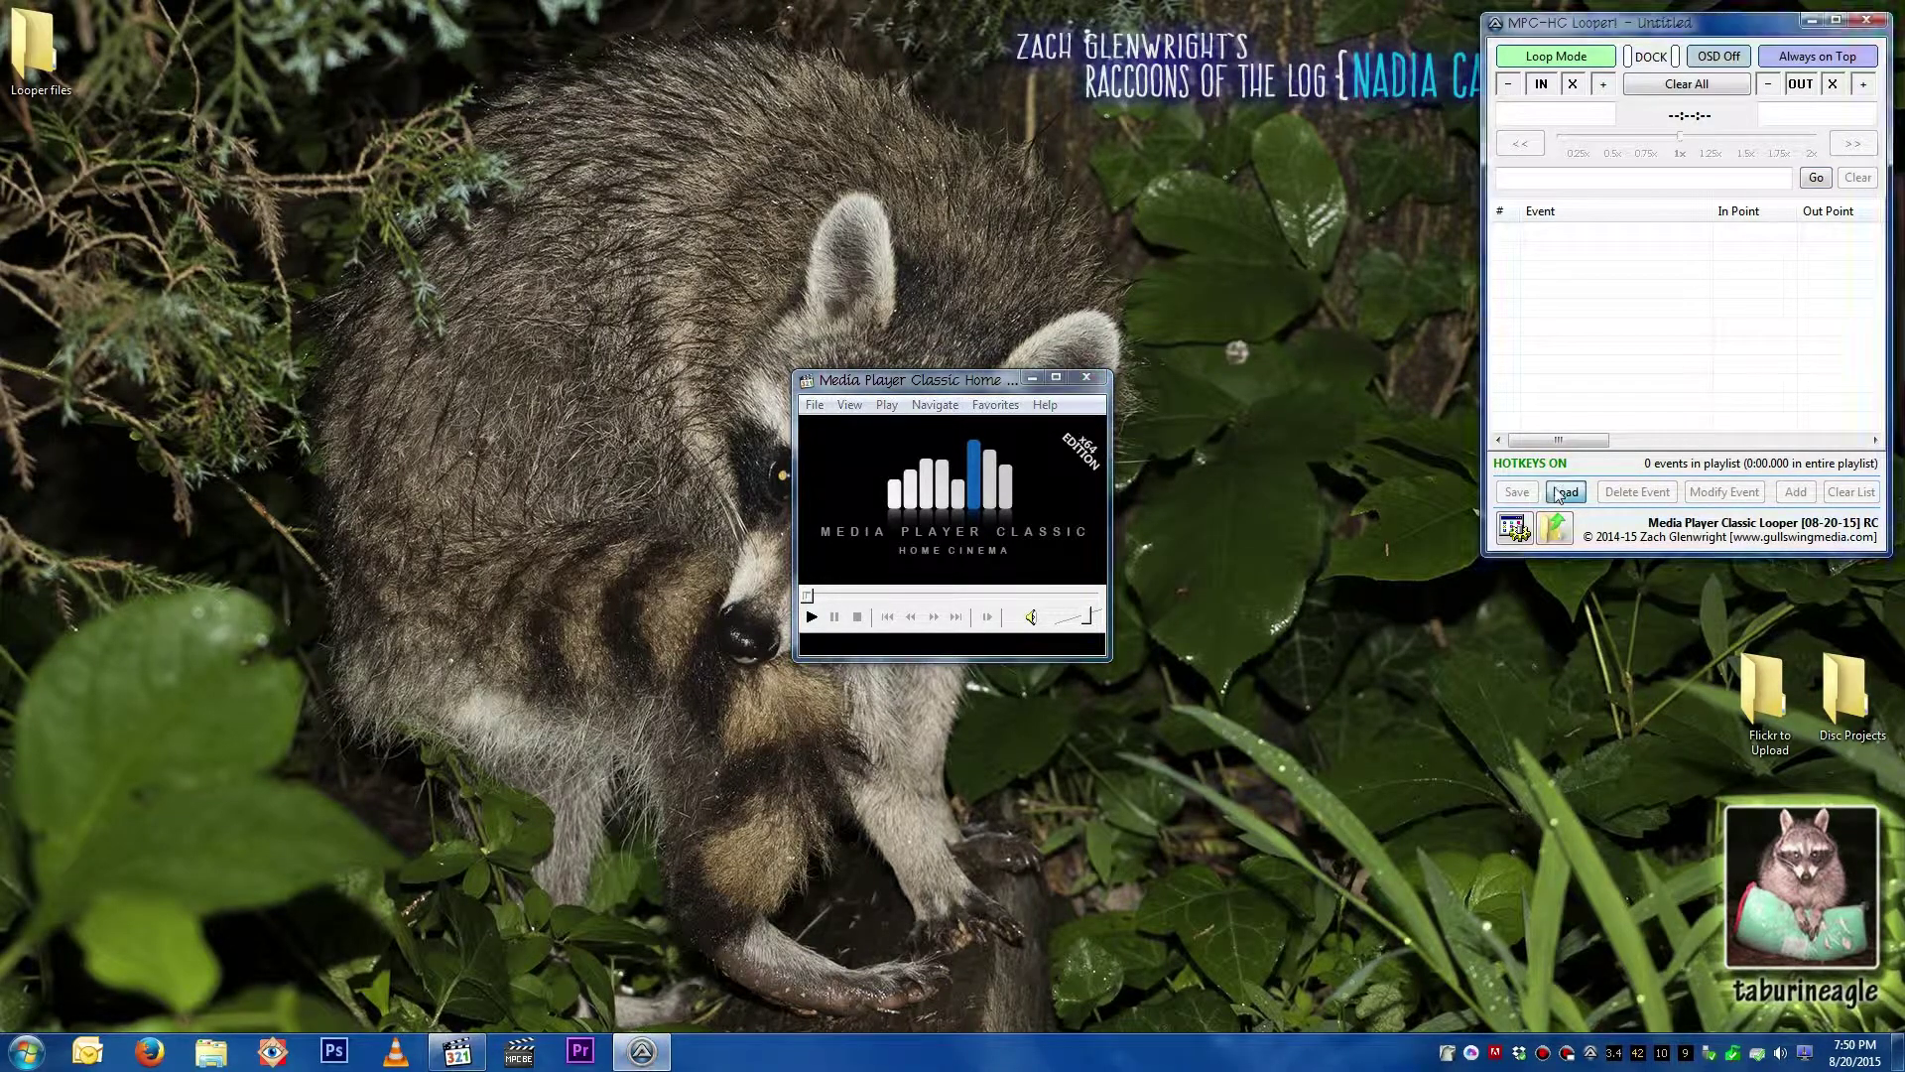
left_click(799, 492)
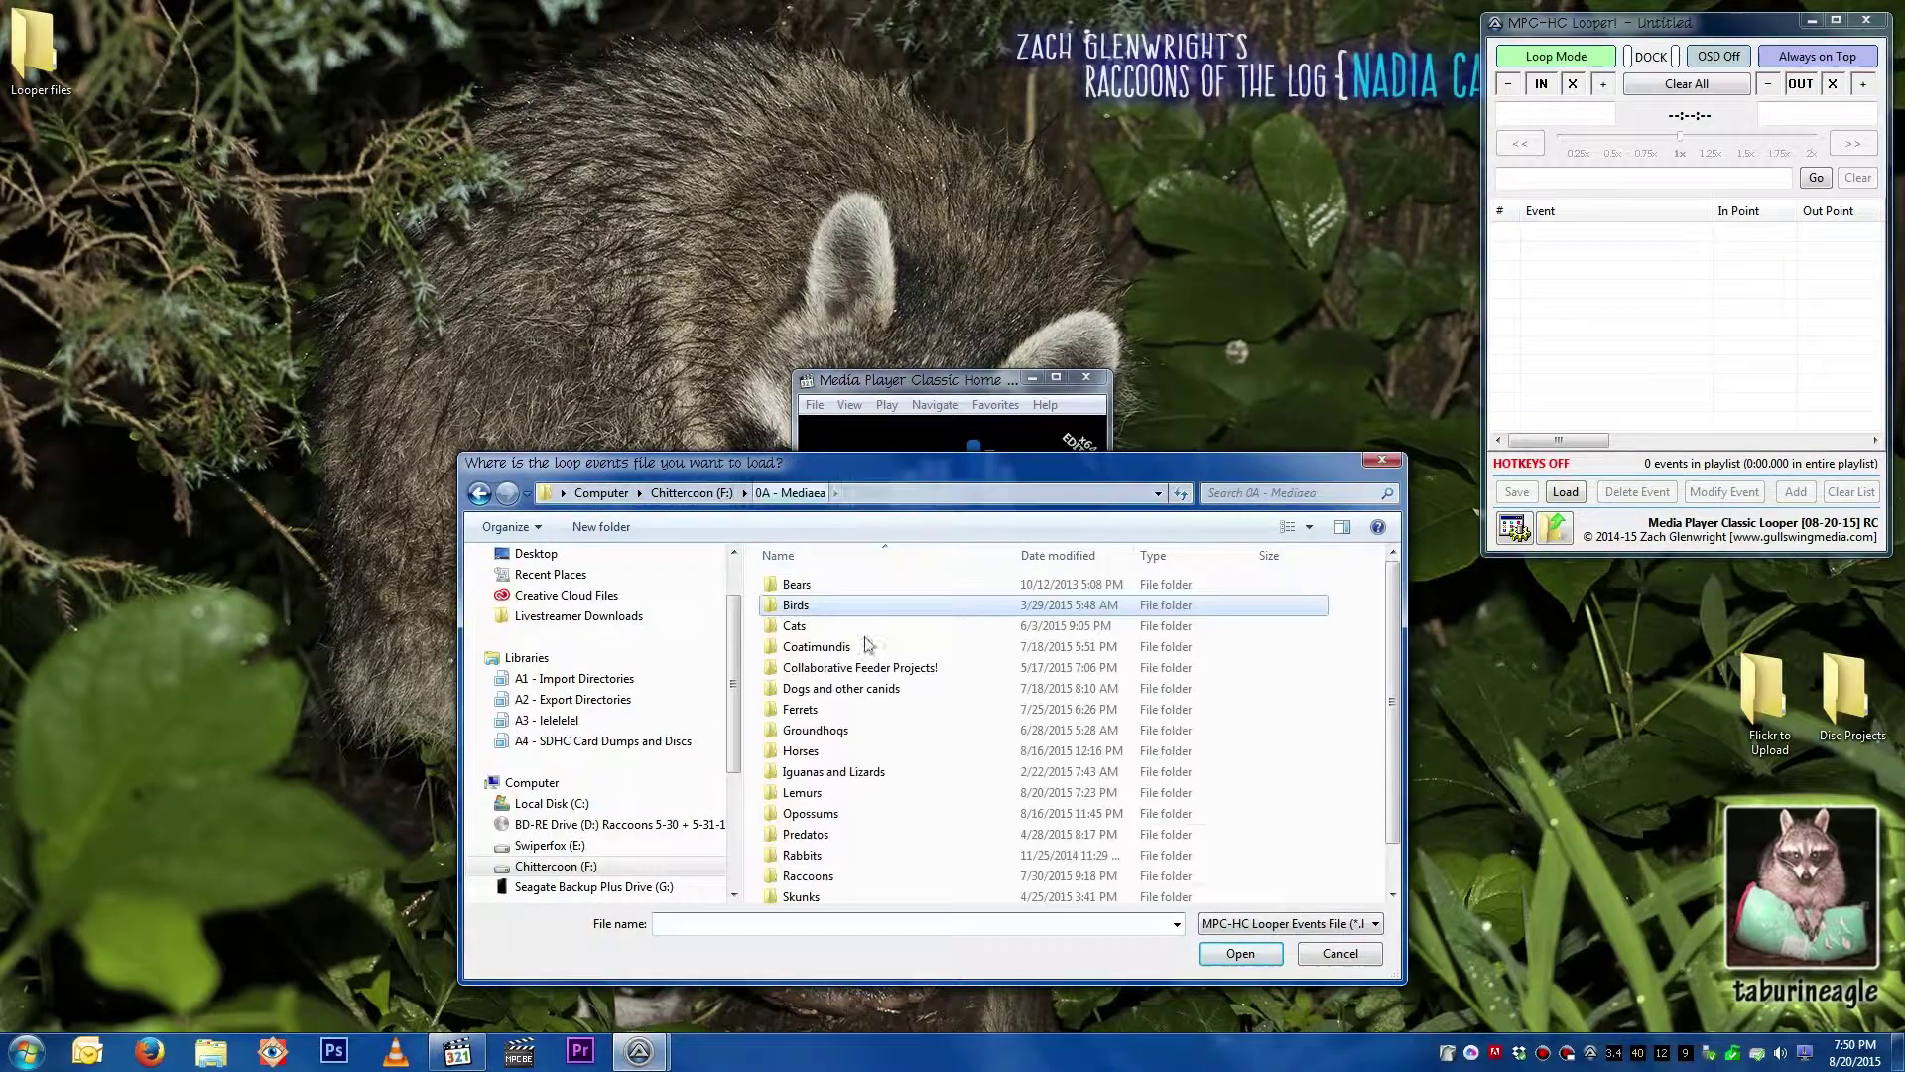
left_click(873, 816)
scroll(876, 839, "down", 1)
double_click(877, 893)
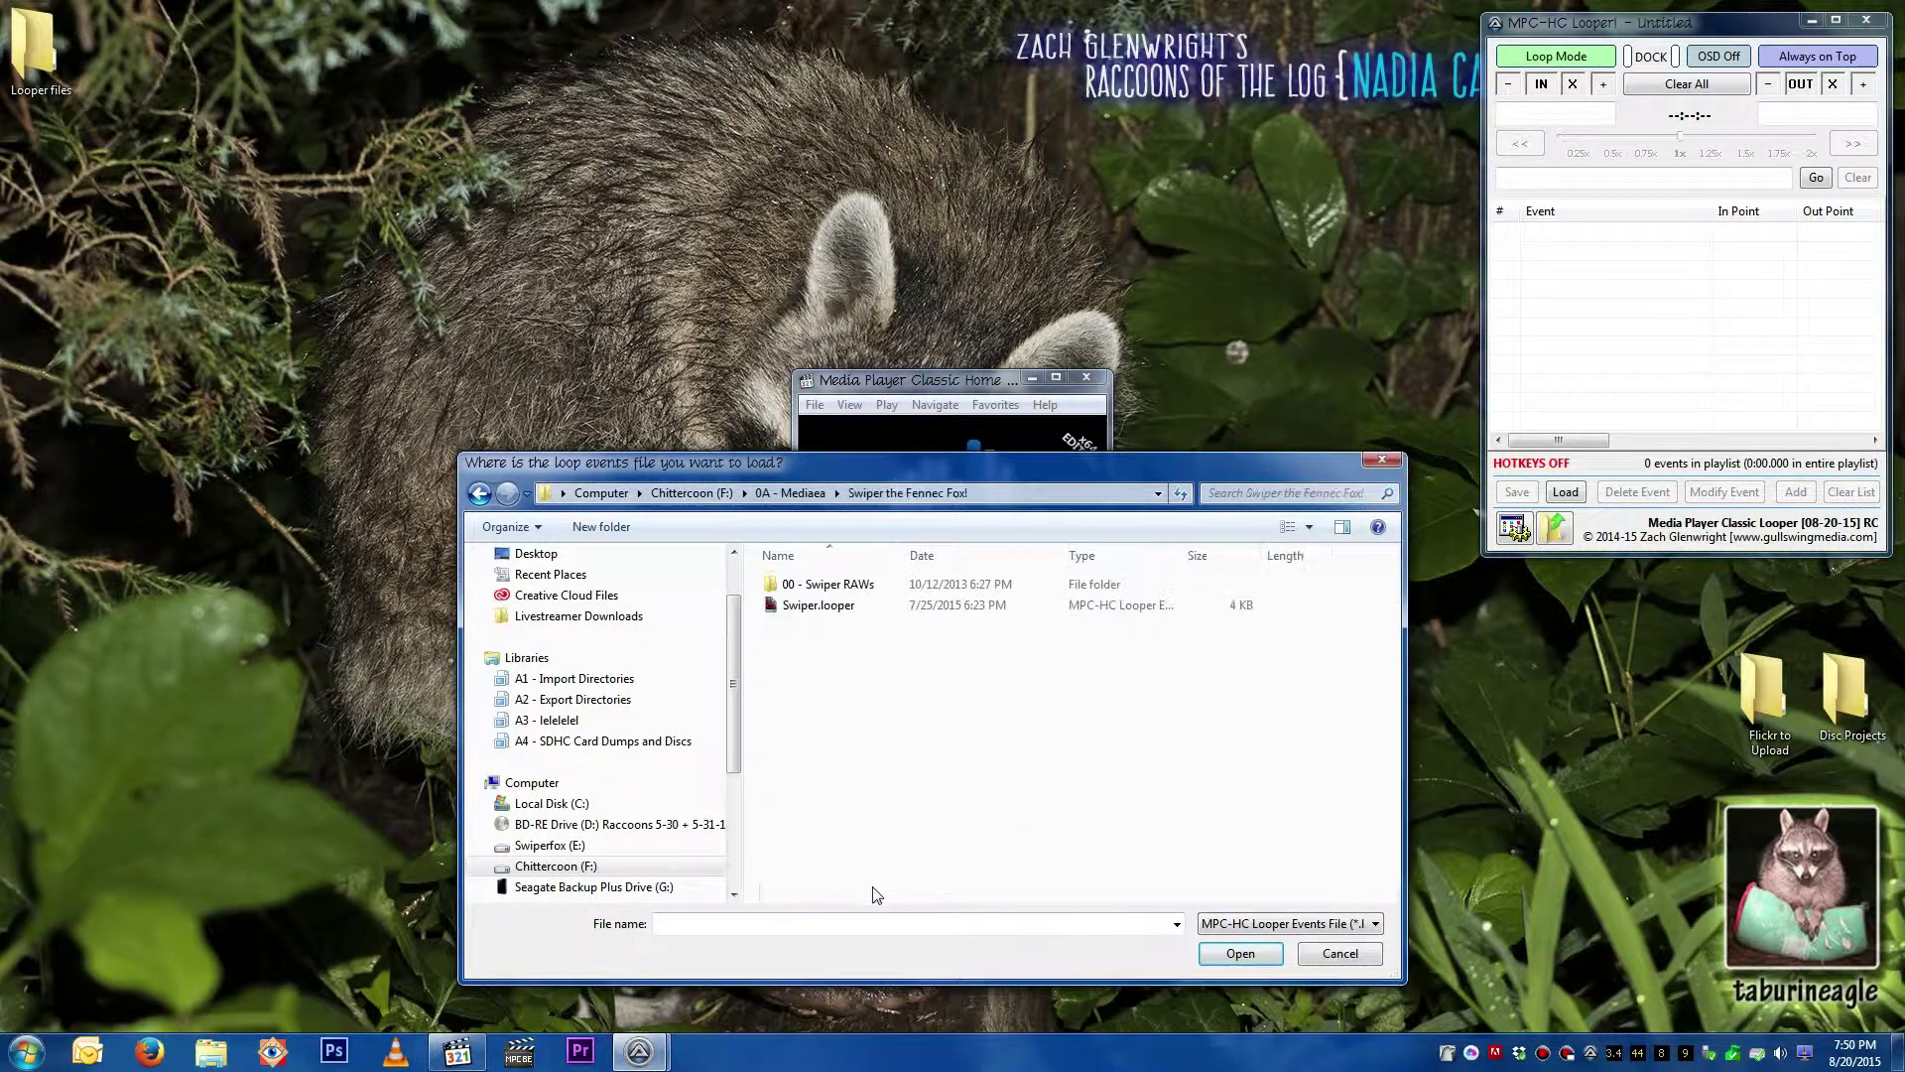
key("BackSpace")
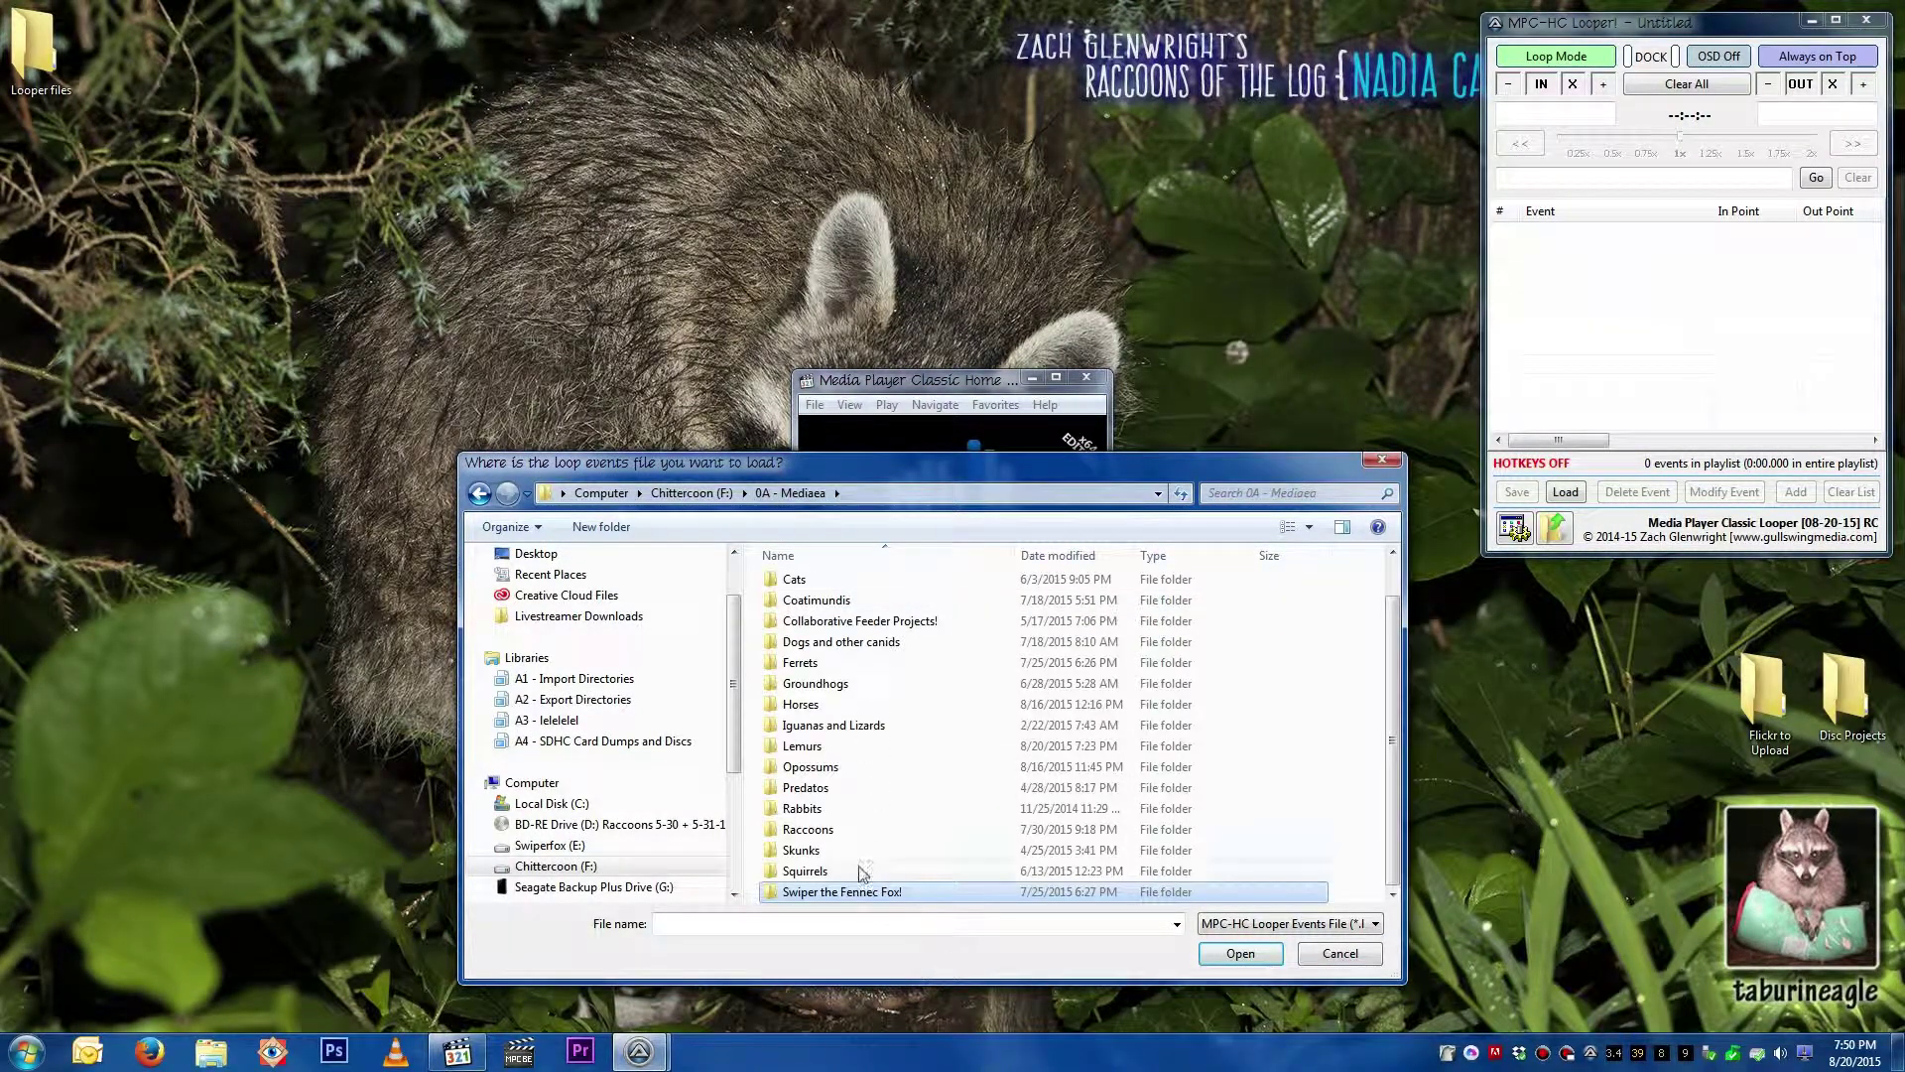
double_click(805, 872)
double_click(864, 590)
double_click(851, 587)
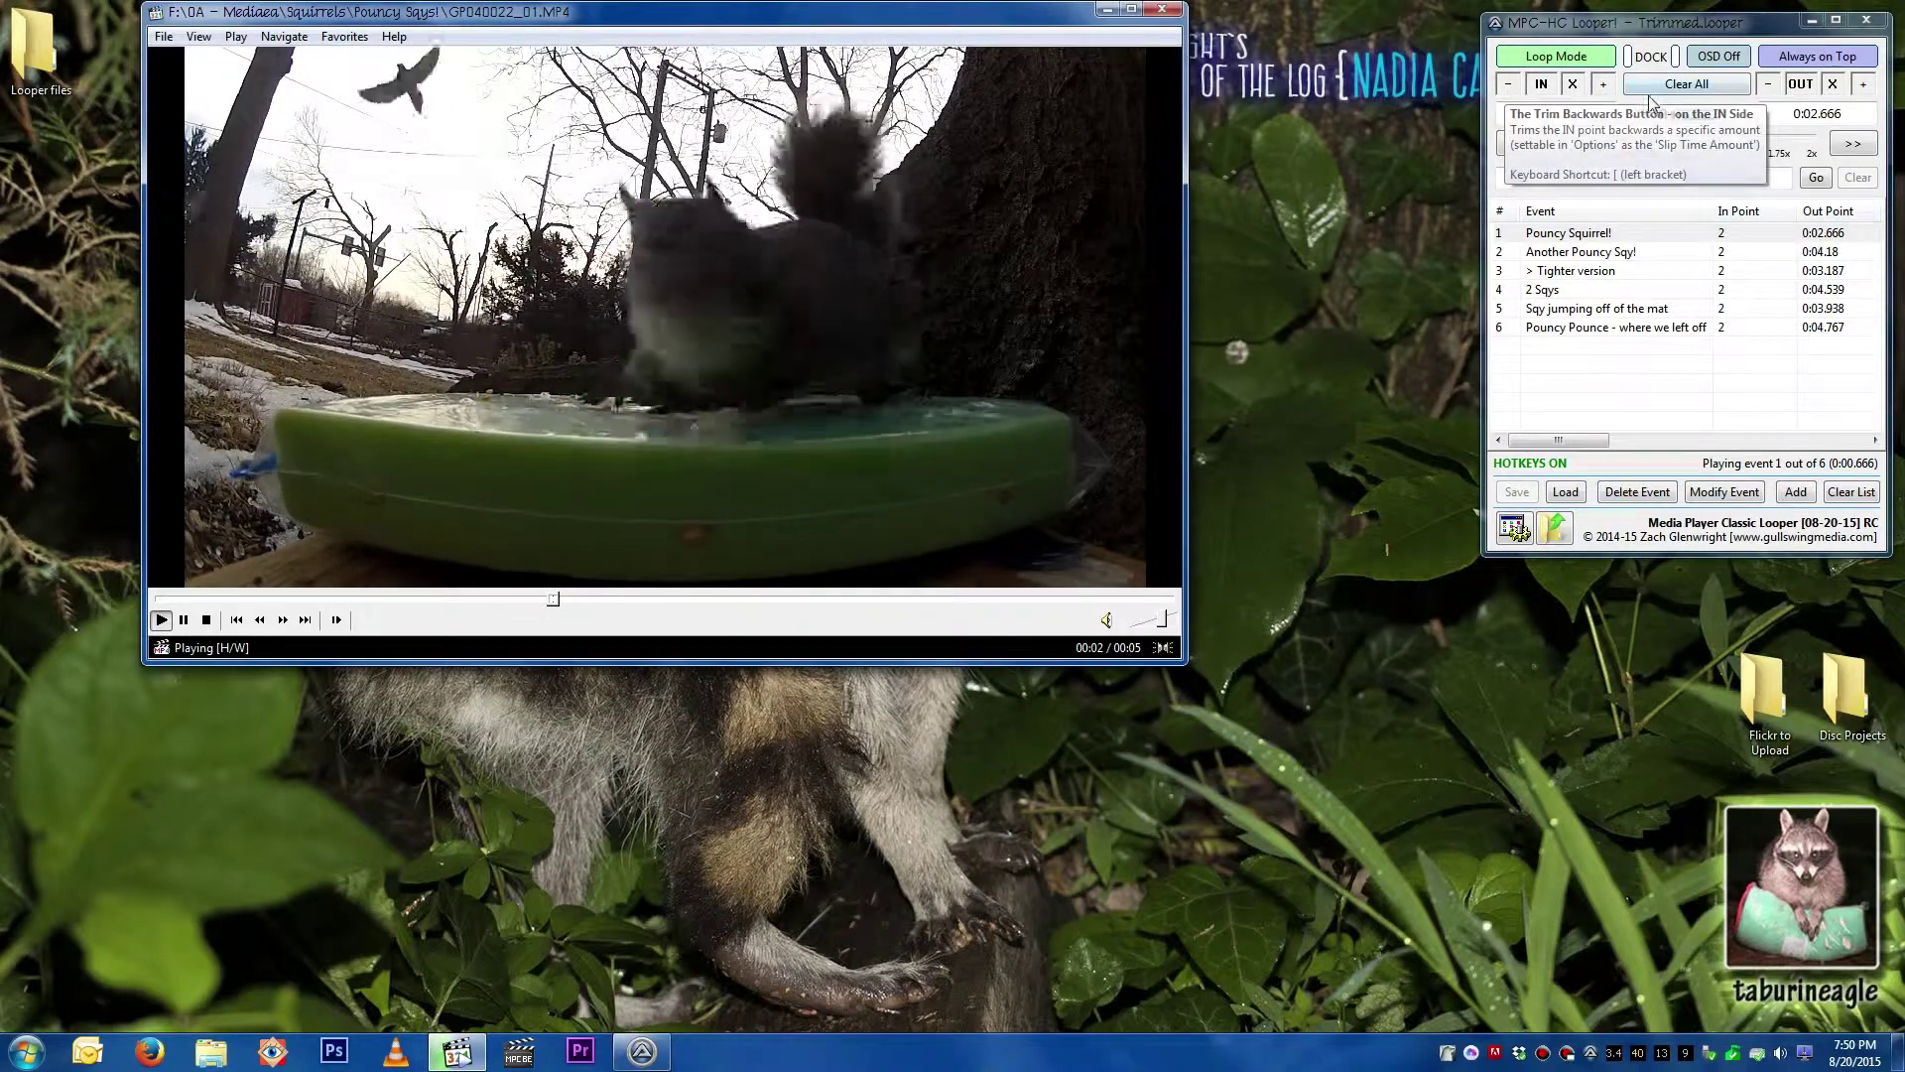
Step: Trim the Pouncy Squirrel! loop's IN point backwards and forwards, ending at 0:01.800
left_click(1508, 89)
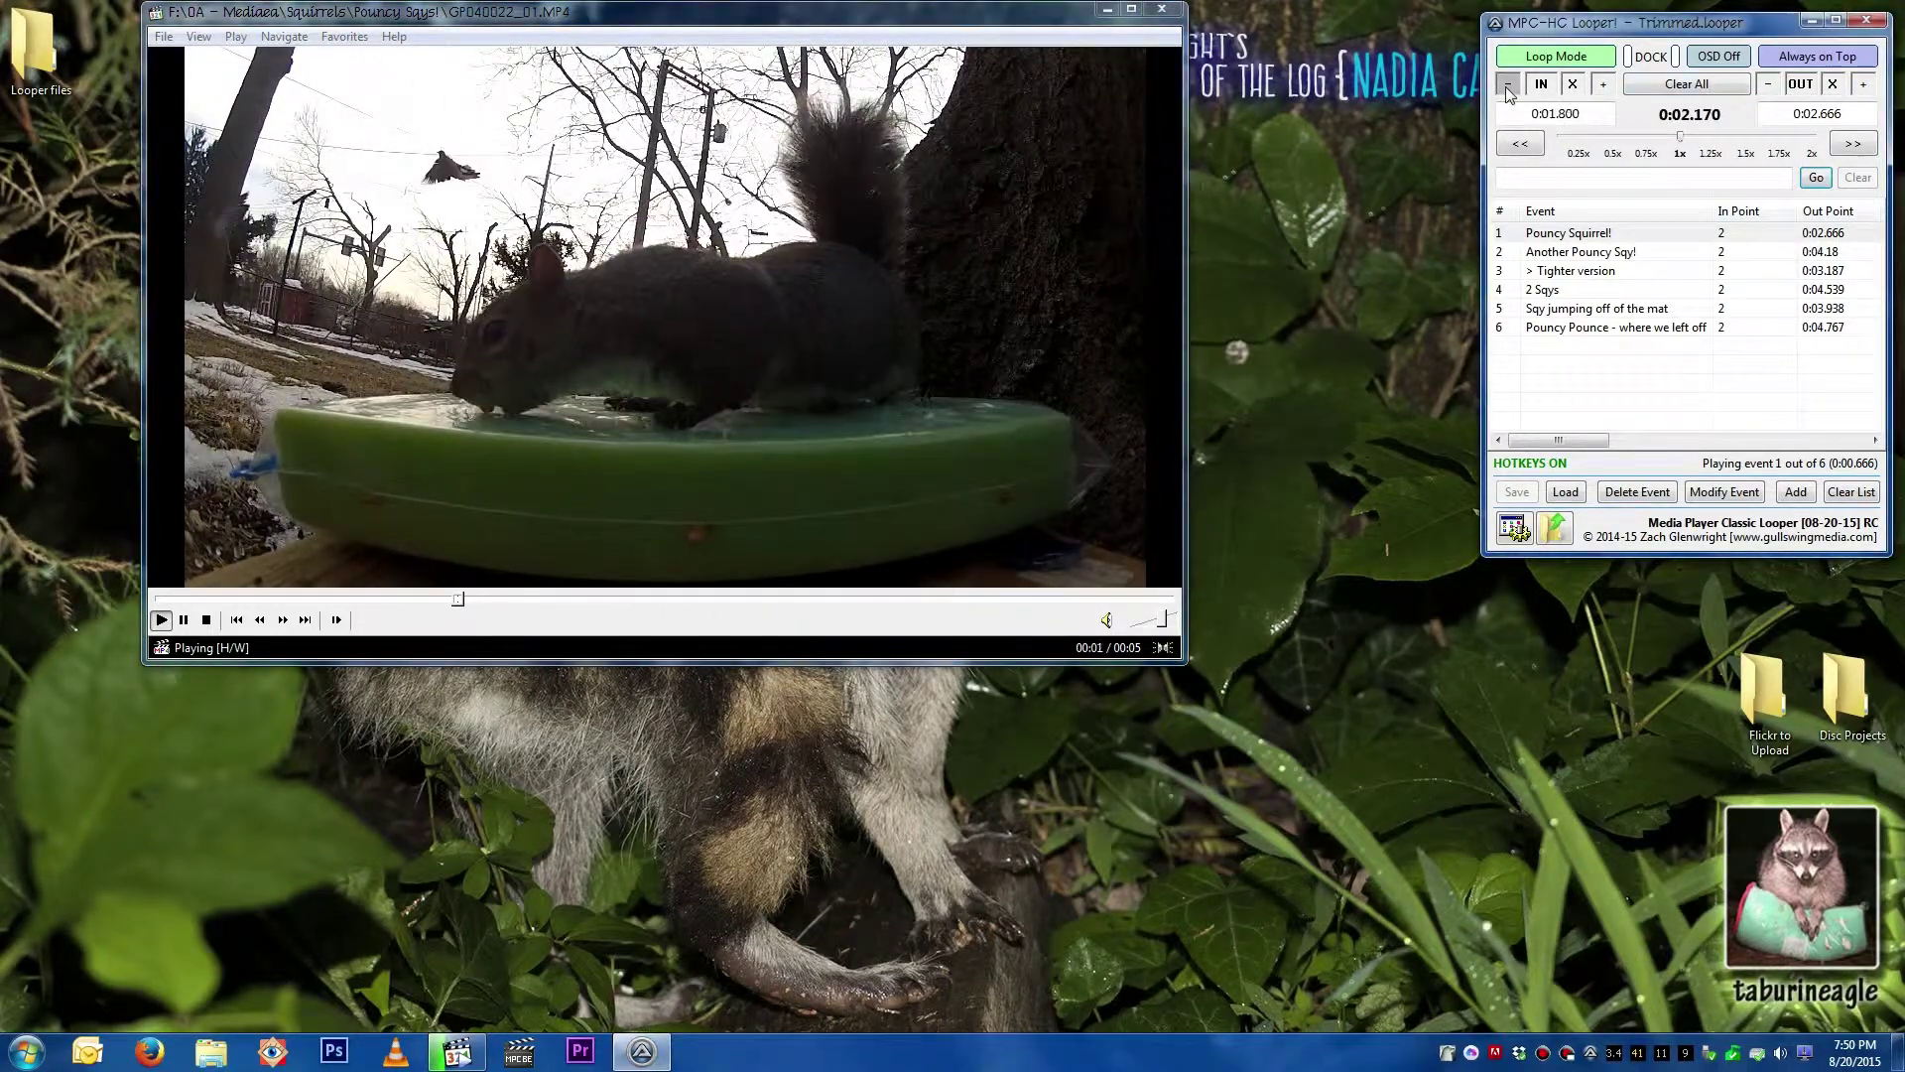
left_click(1507, 88)
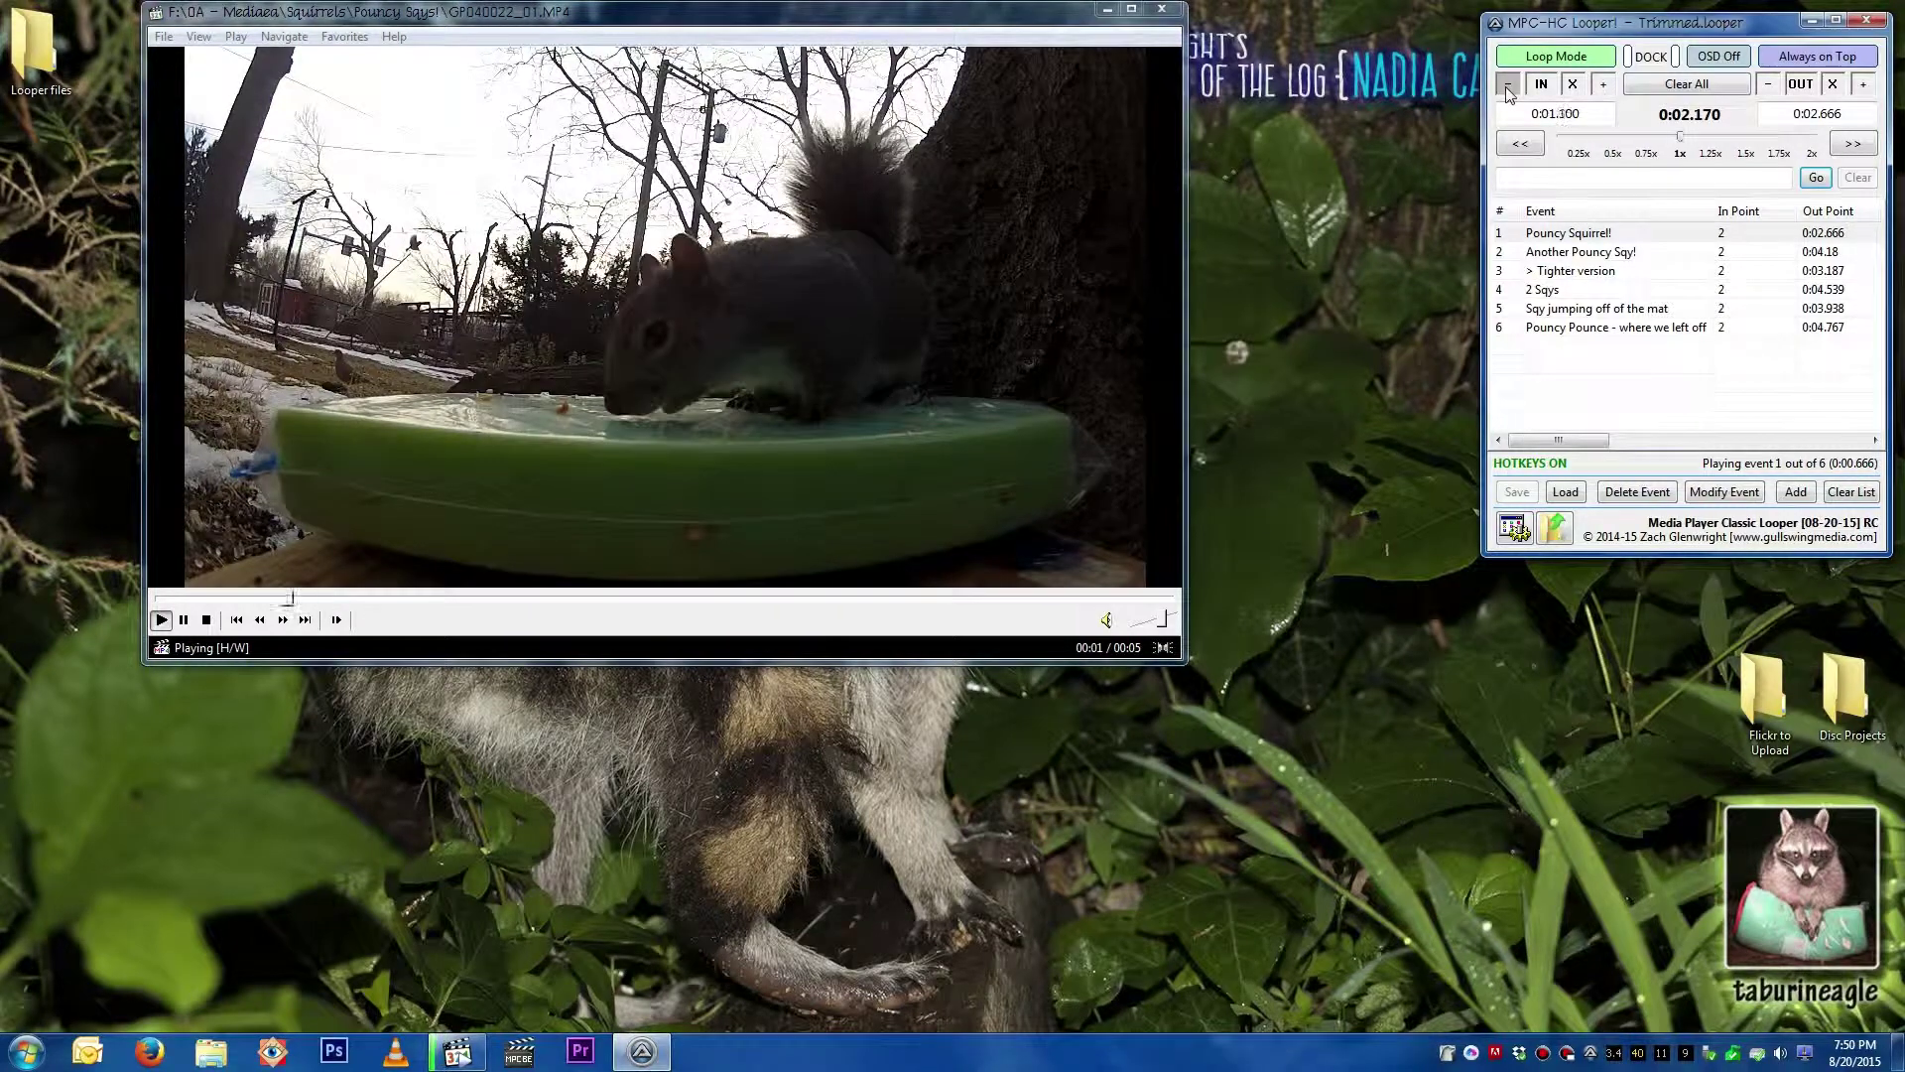
left_click(1600, 89)
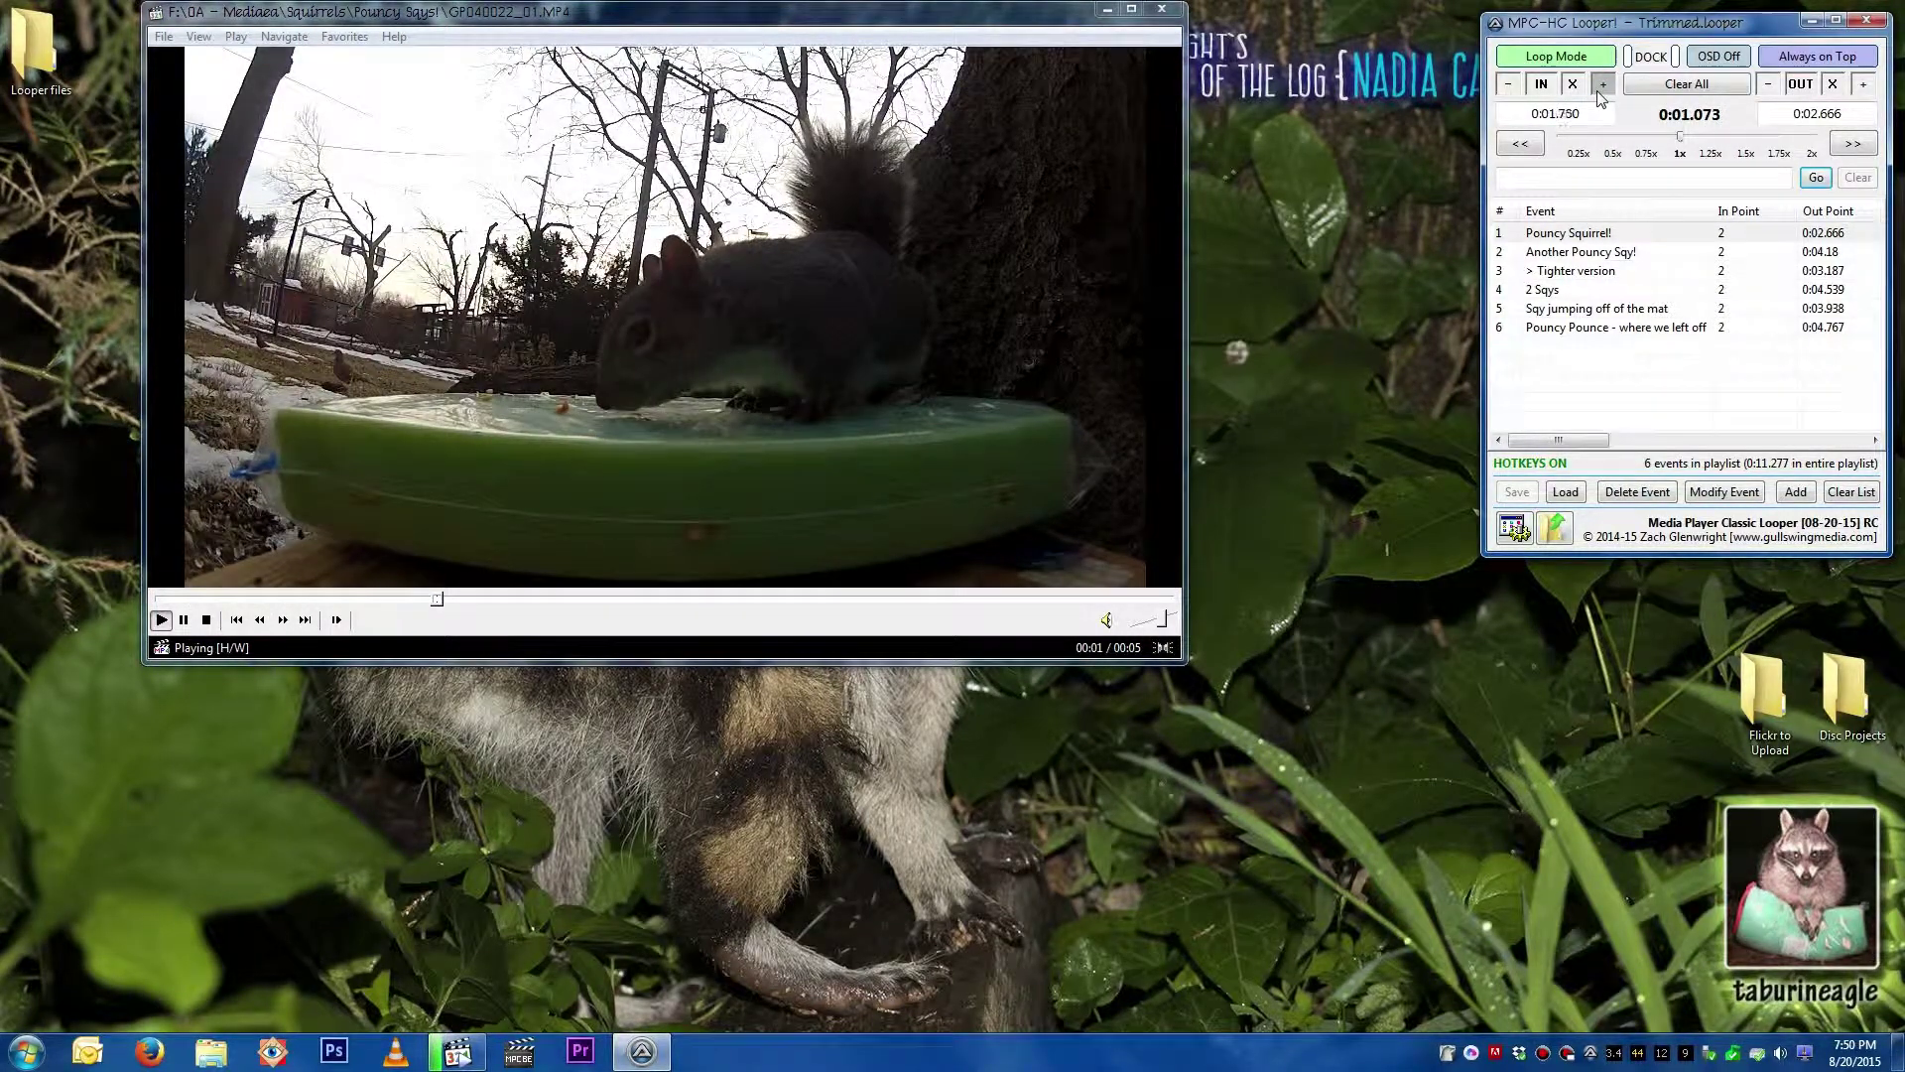
left_click(1507, 88)
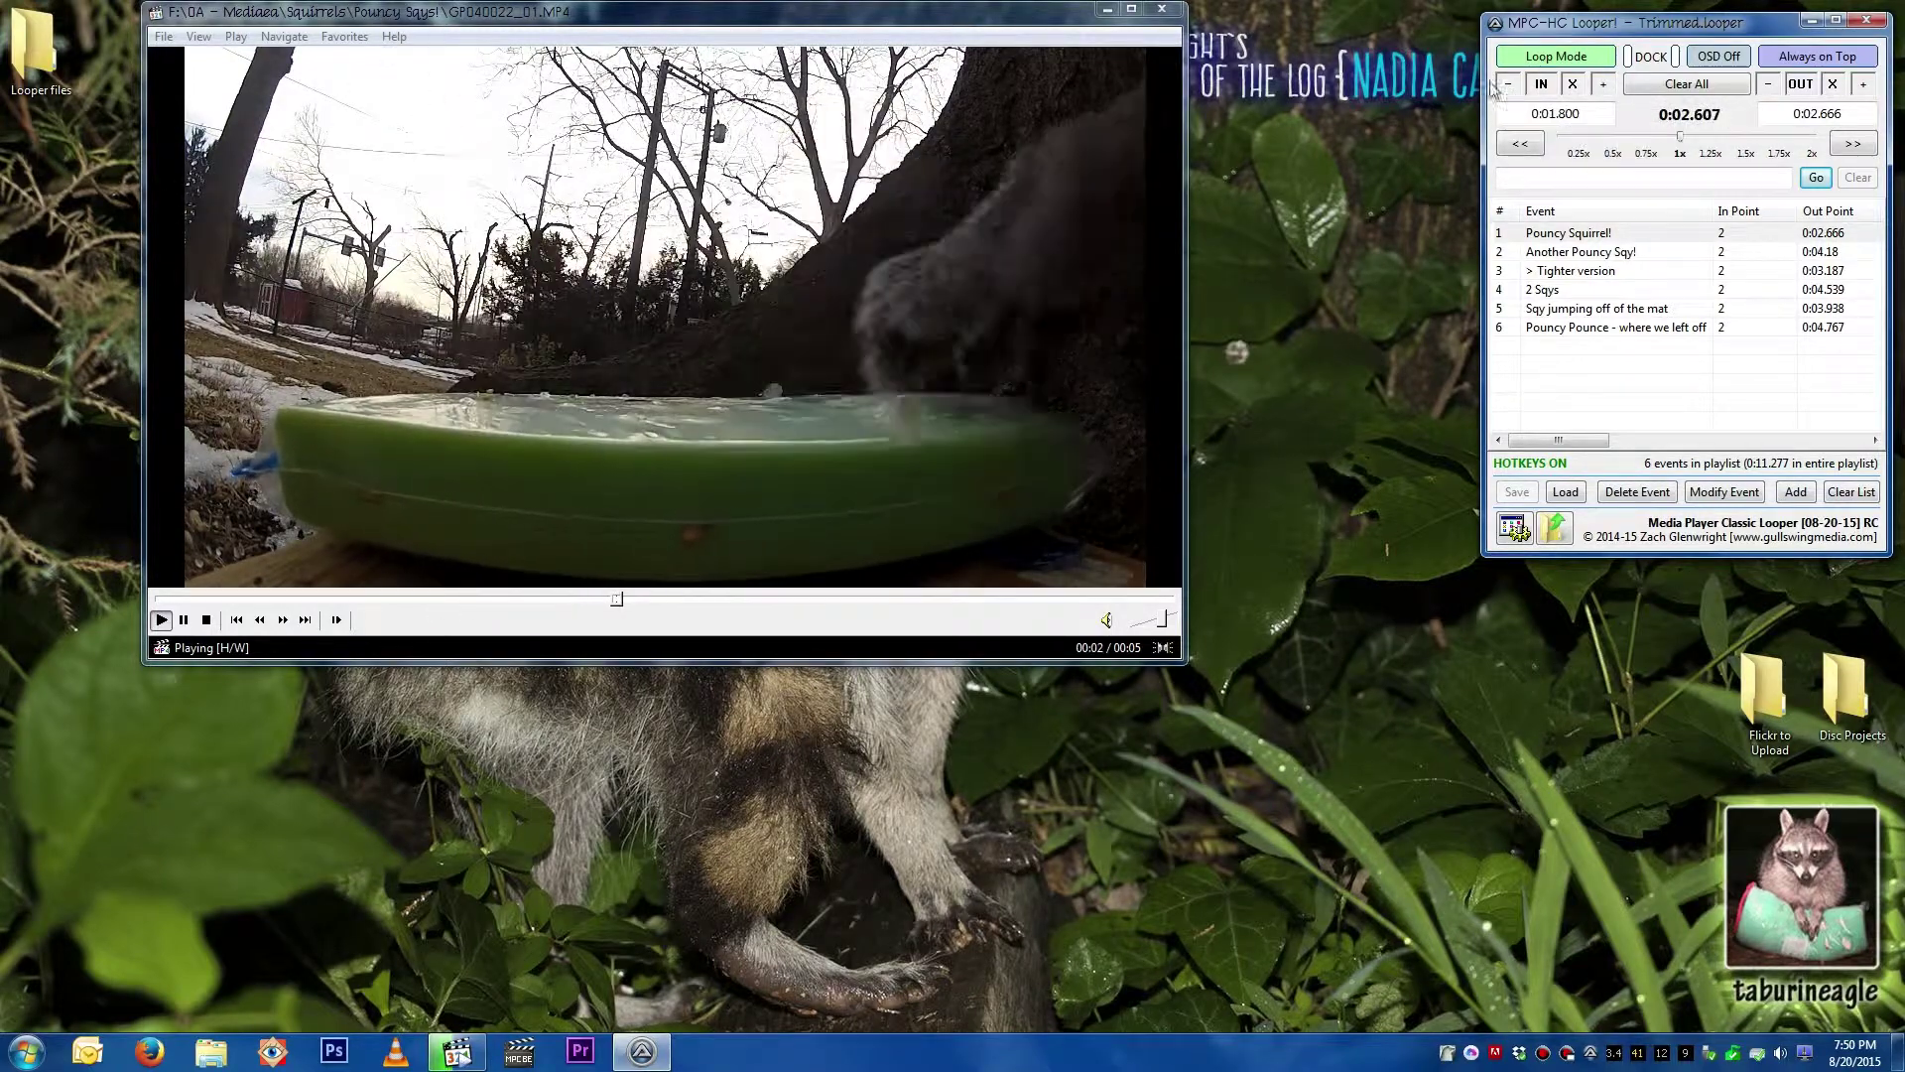
Step: Trim the loop's OUT point in both directions, ending at 0:02.816, and narrow the video player window
left_click(1771, 87)
left_click(1863, 86)
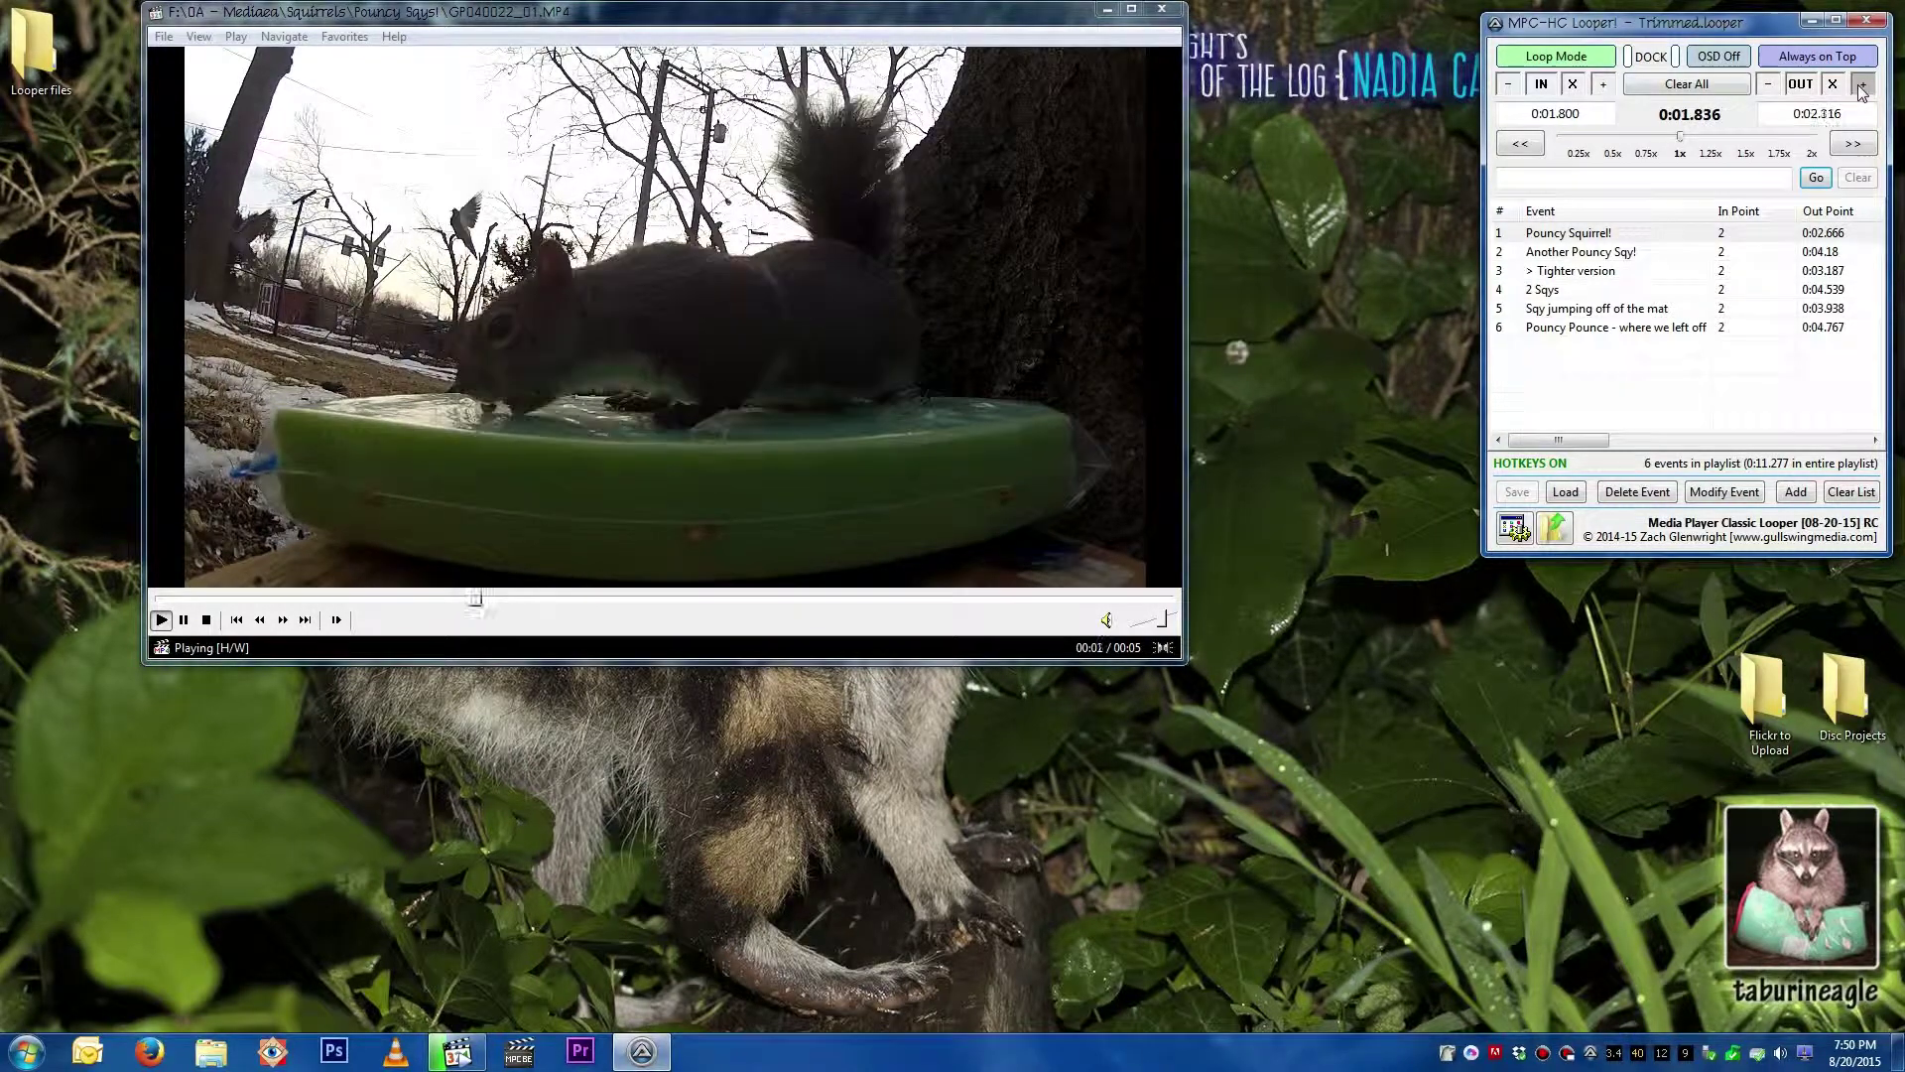
left_click(1863, 87)
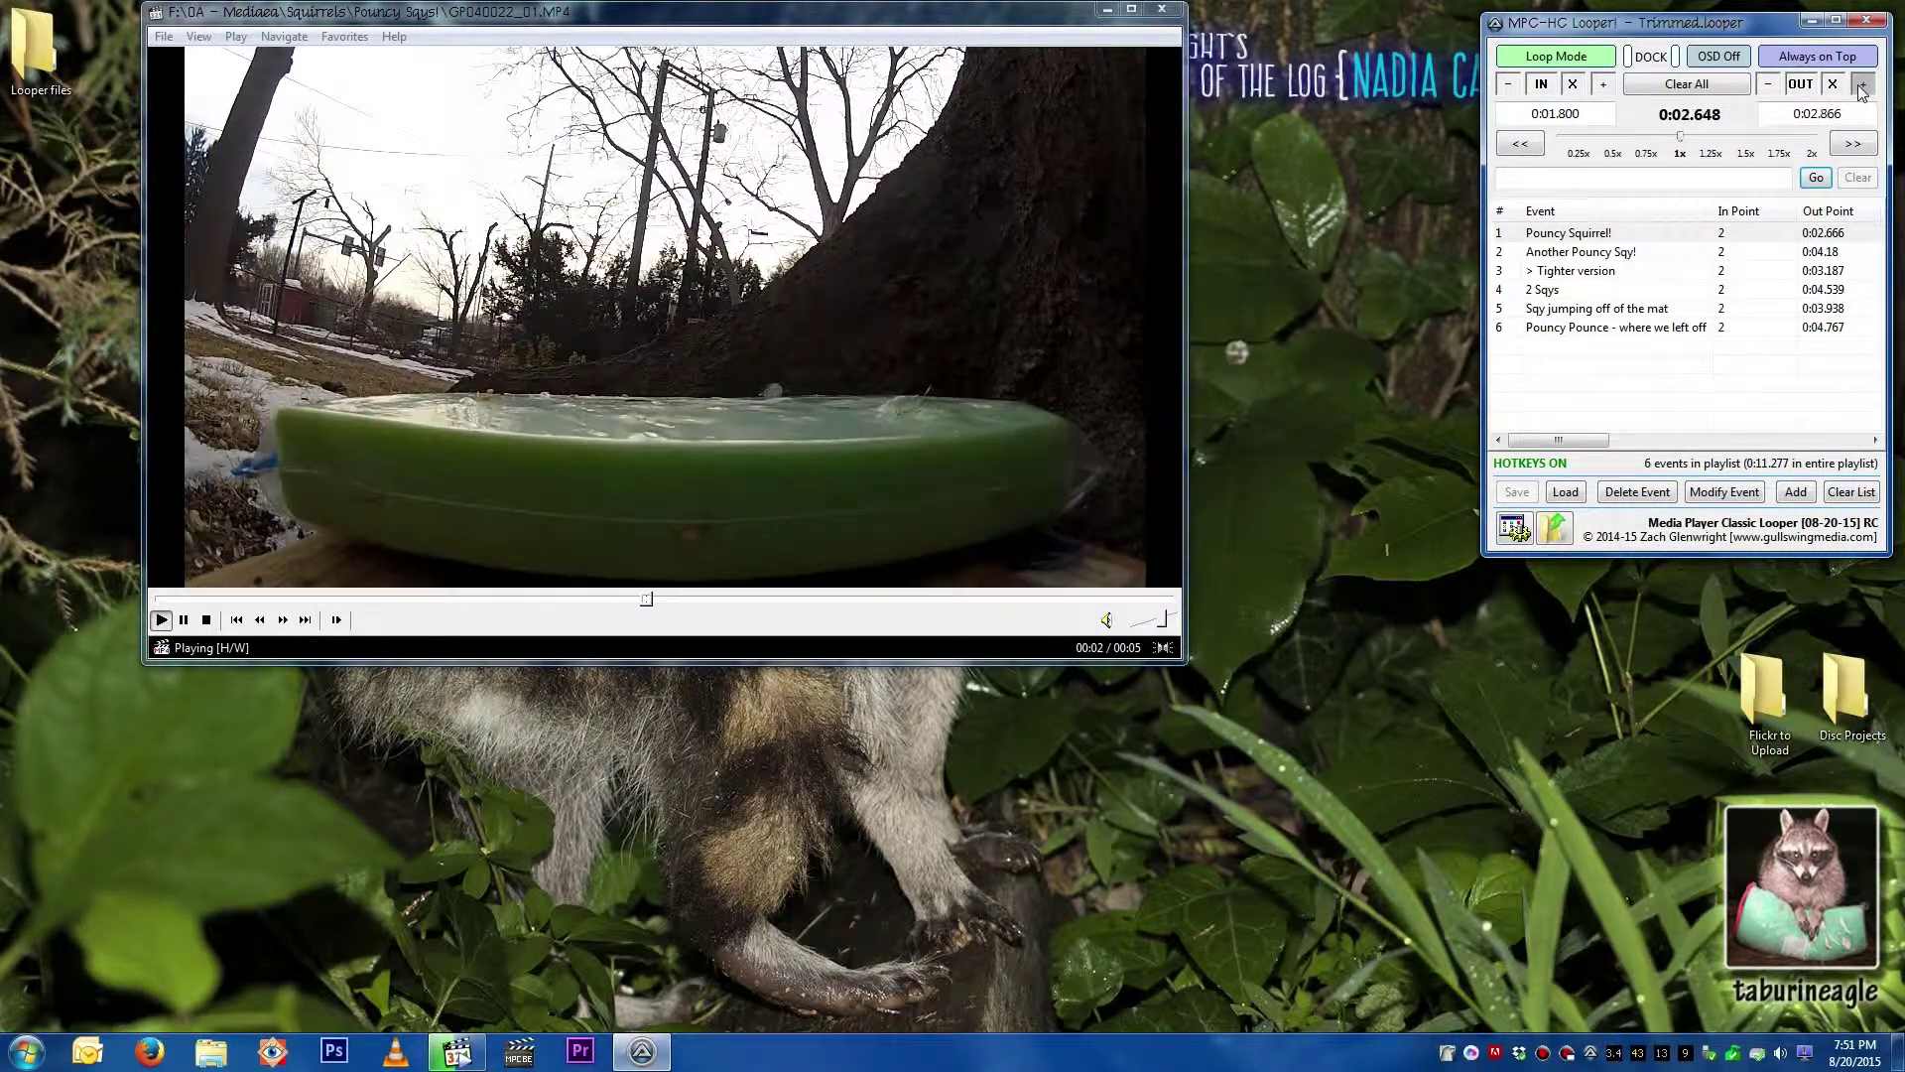
left_click(1776, 86)
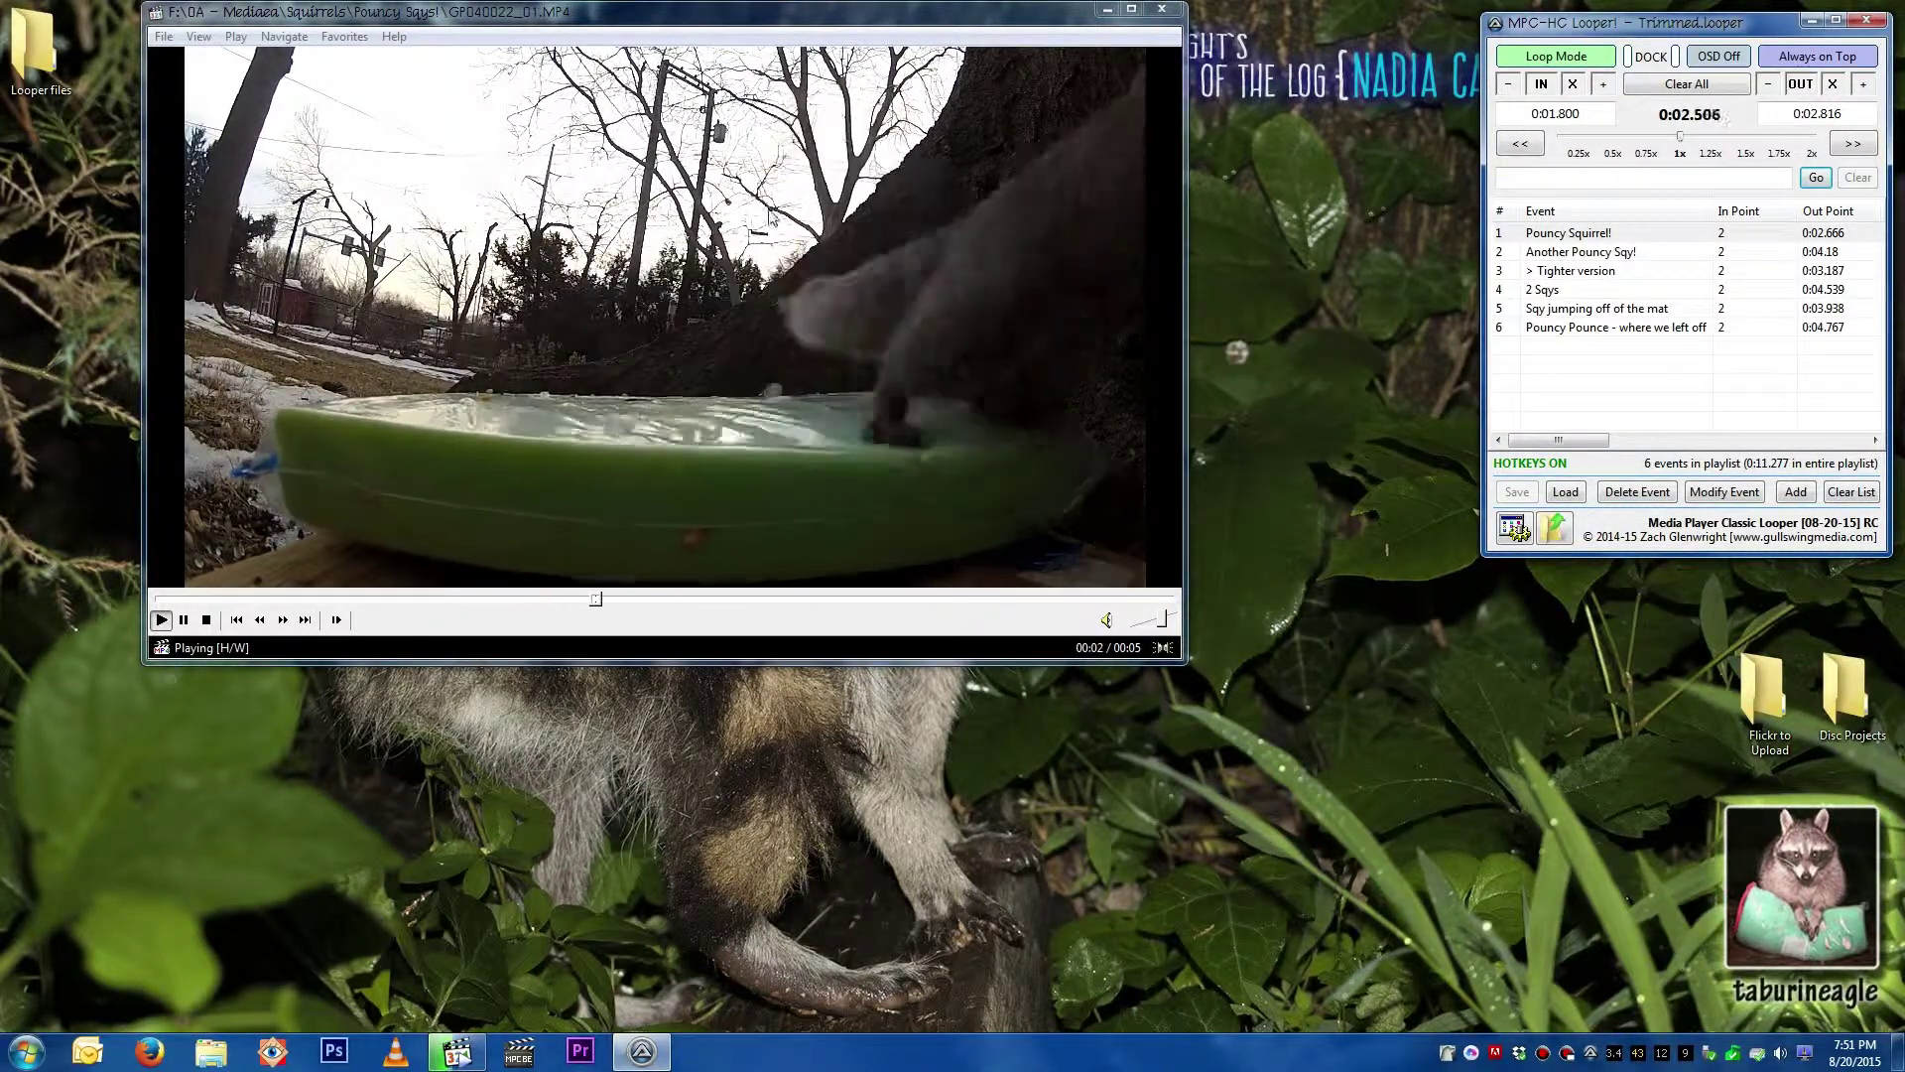
left_click_drag(1183, 658, 1116, 660)
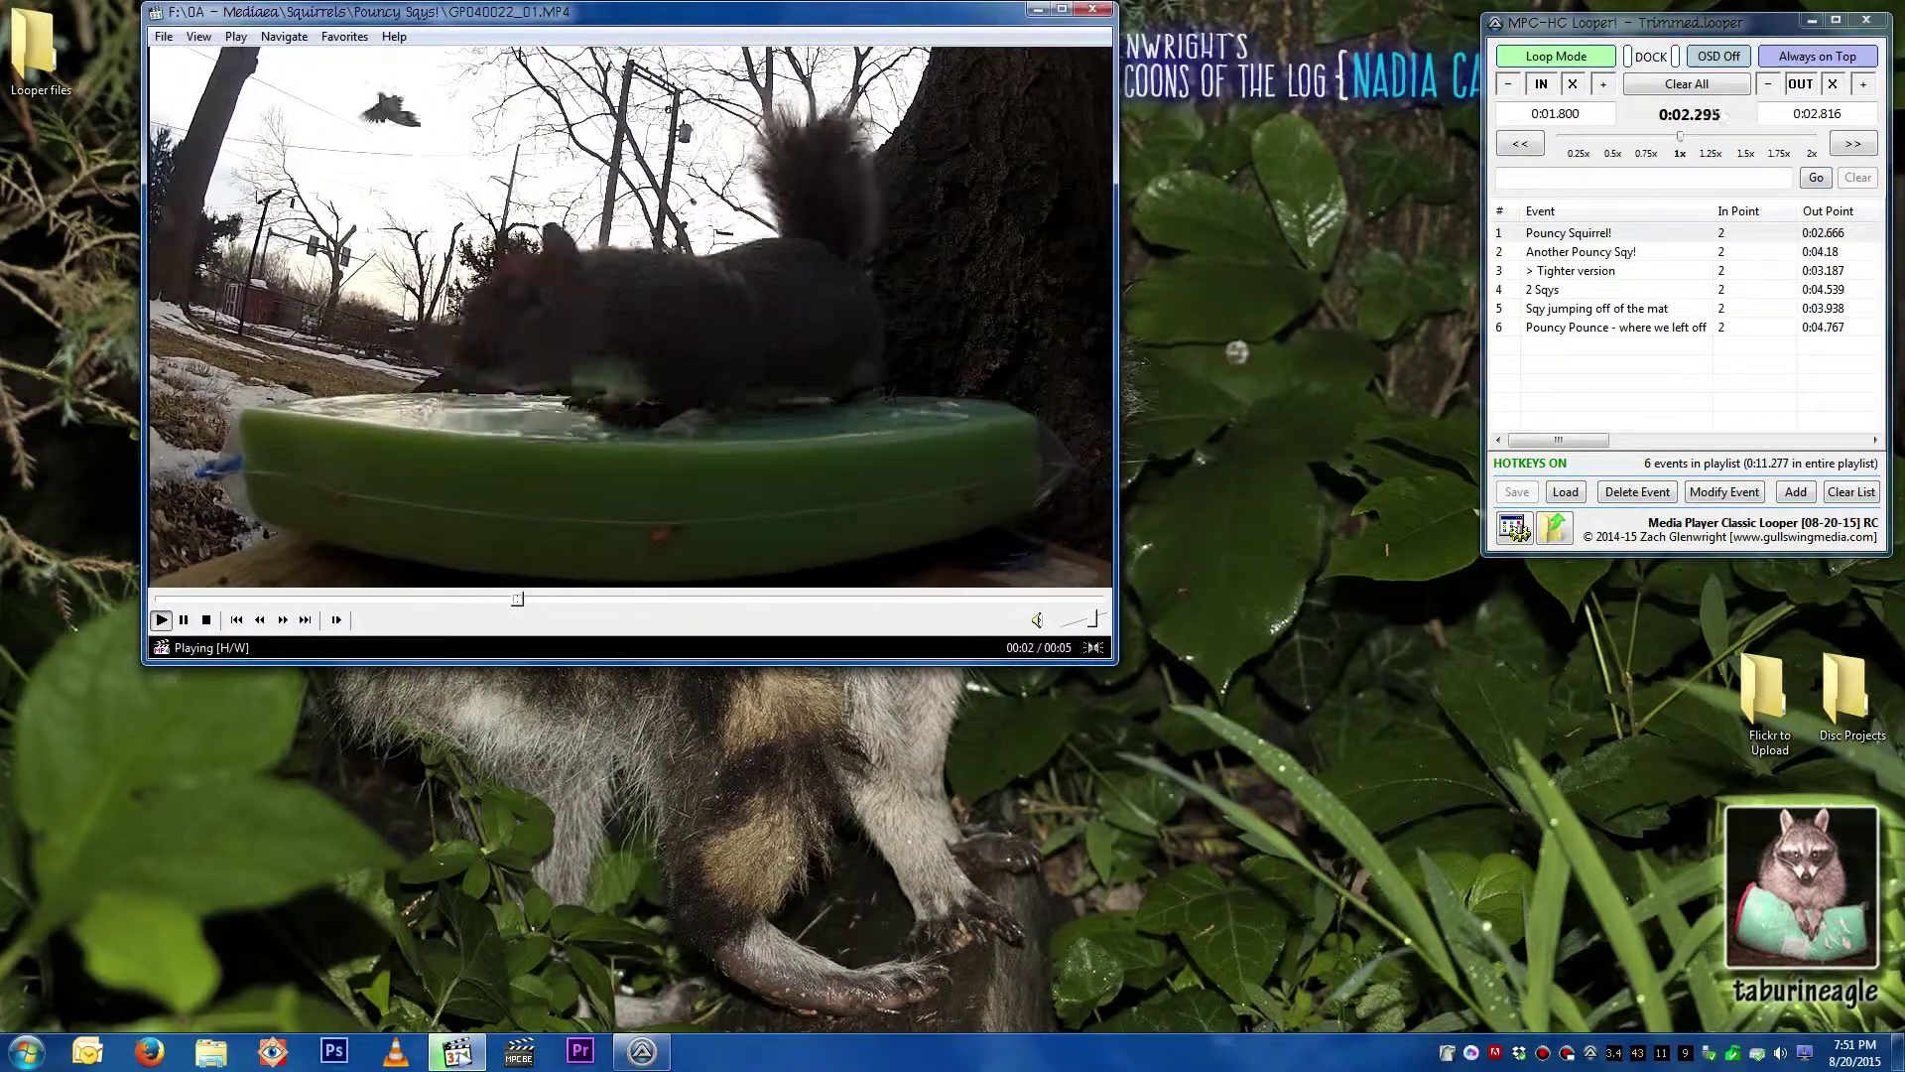
Step: Load the Swiper.looper events file from the Swiper the Fennec Fox! folder in 0A - Mediaea
left_click(1565, 492)
left_click(870, 493)
left_click(837, 493)
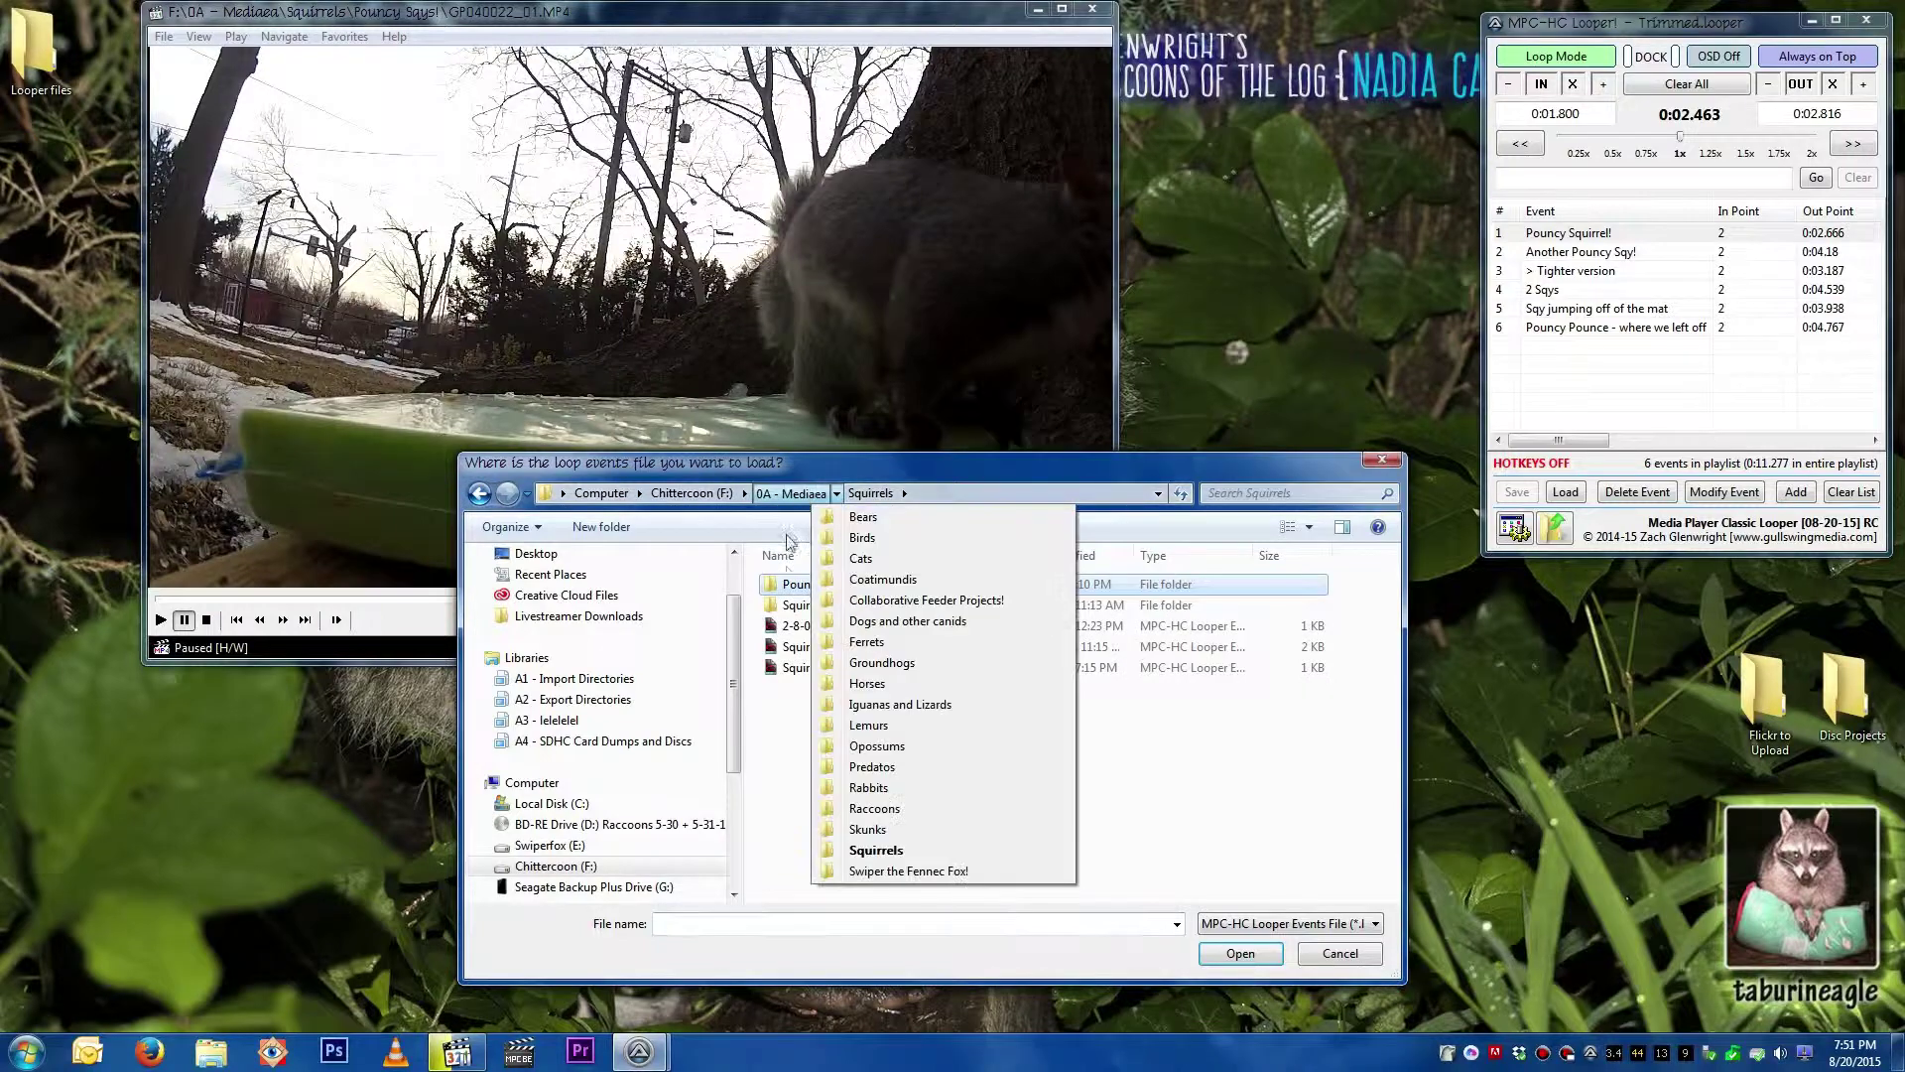
left_click(791, 493)
scroll(844, 886, "down", 1)
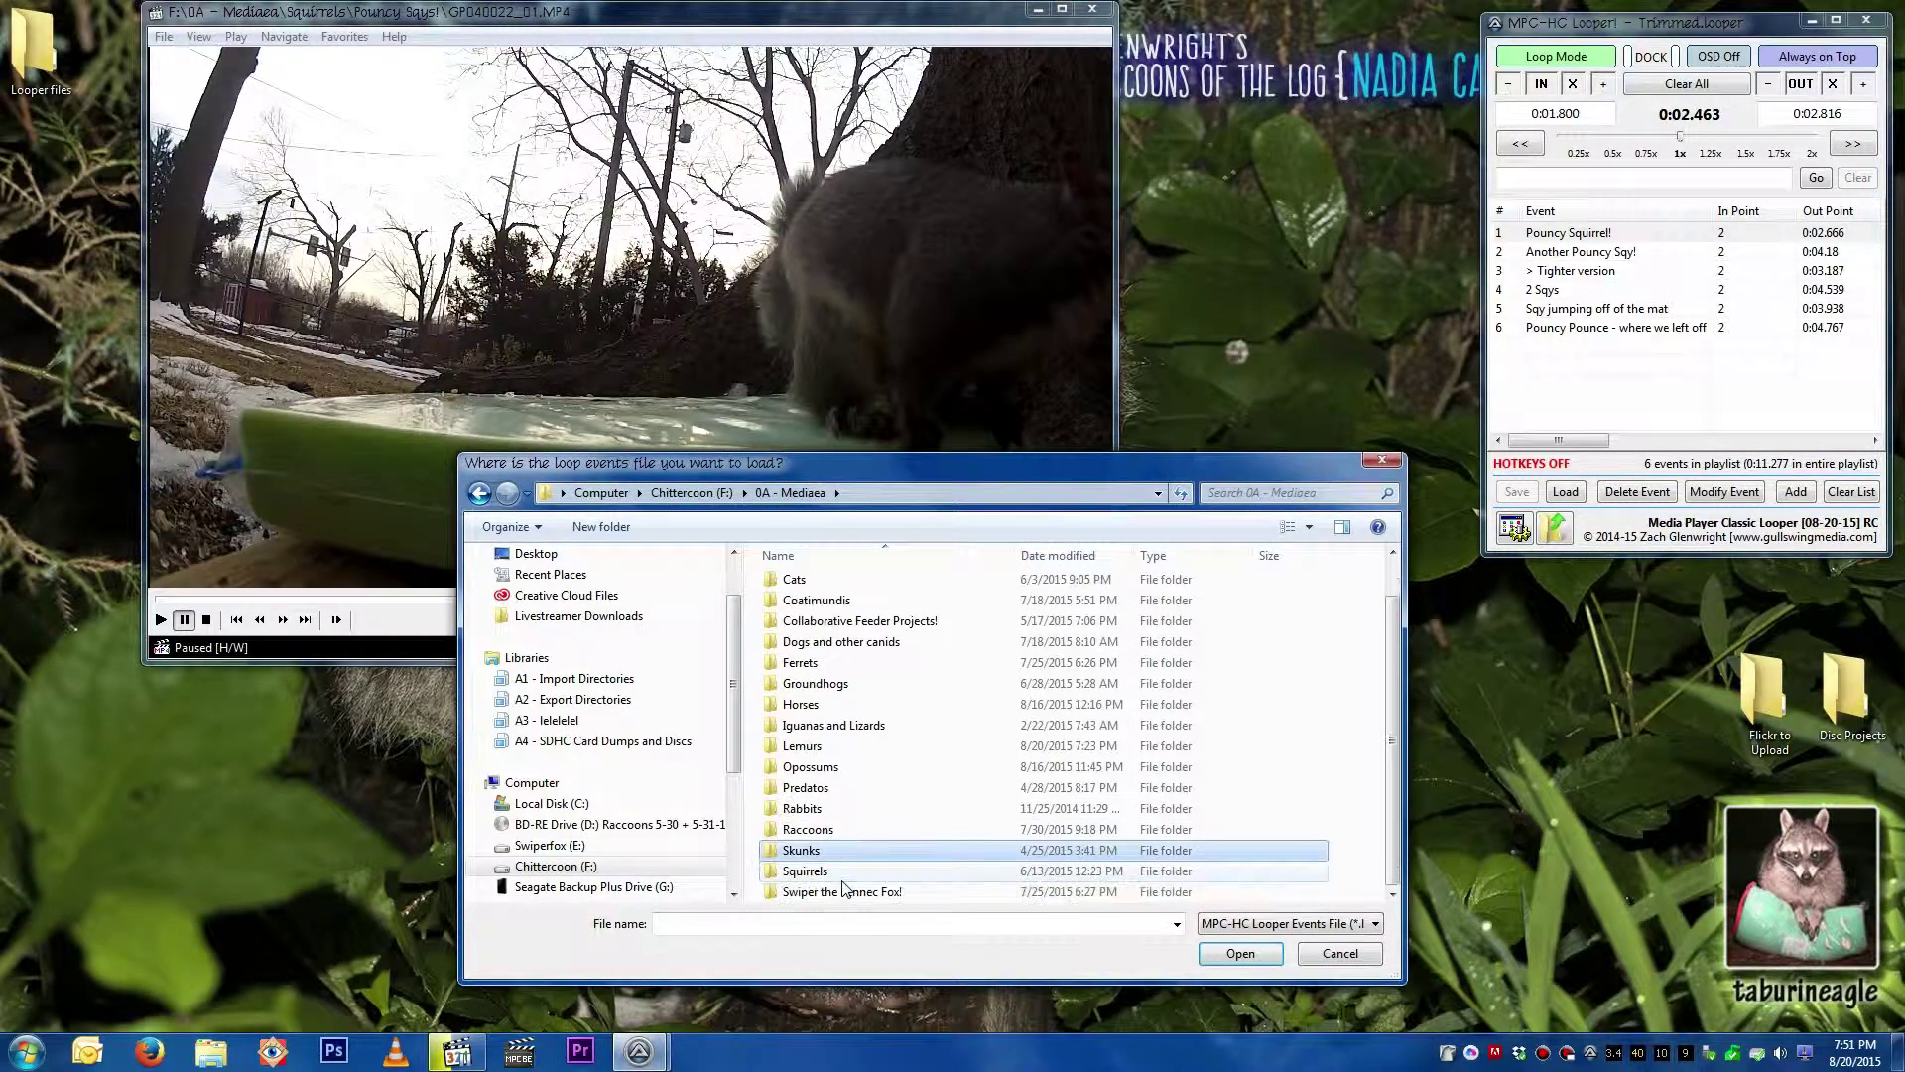
double_click(843, 890)
double_click(839, 615)
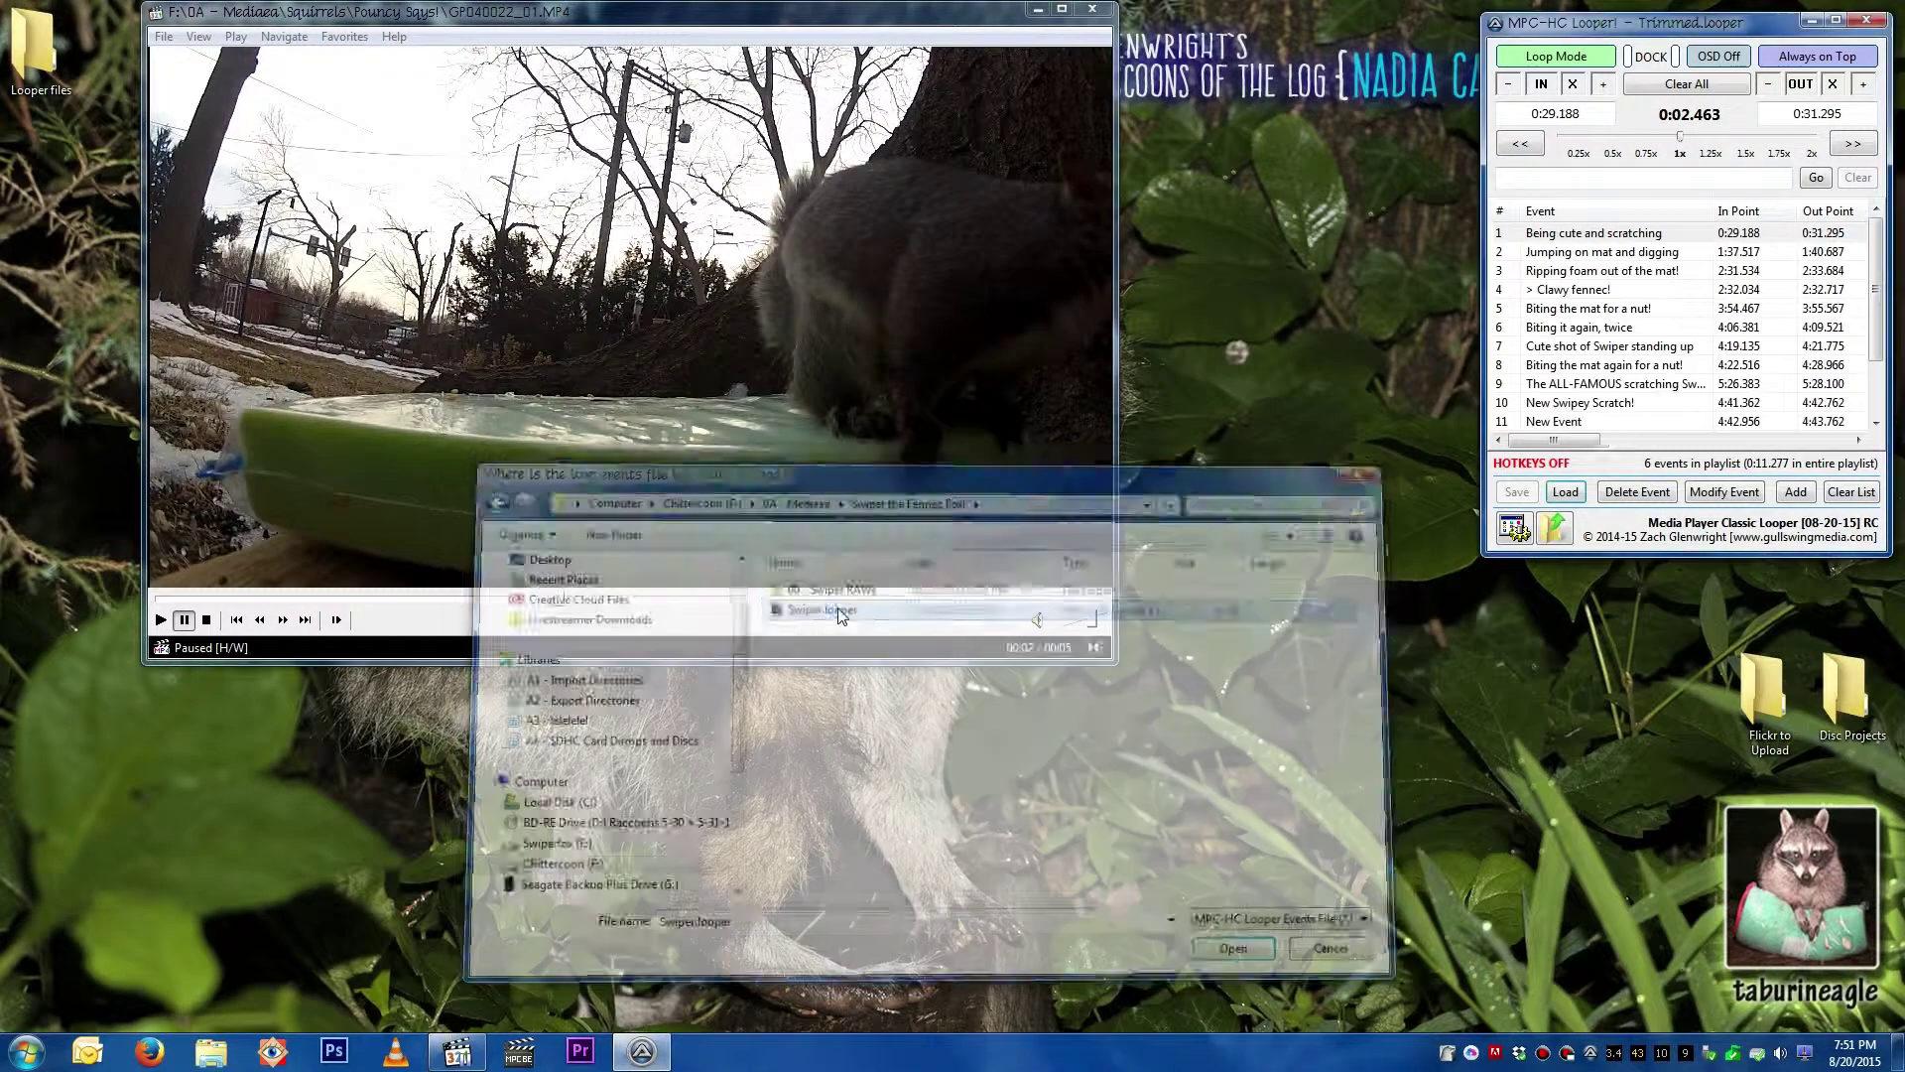
Step: Trim the first Swiper event's IN point forwards and then backwards to 0:29.238, and pause playback
left_click(1605, 85)
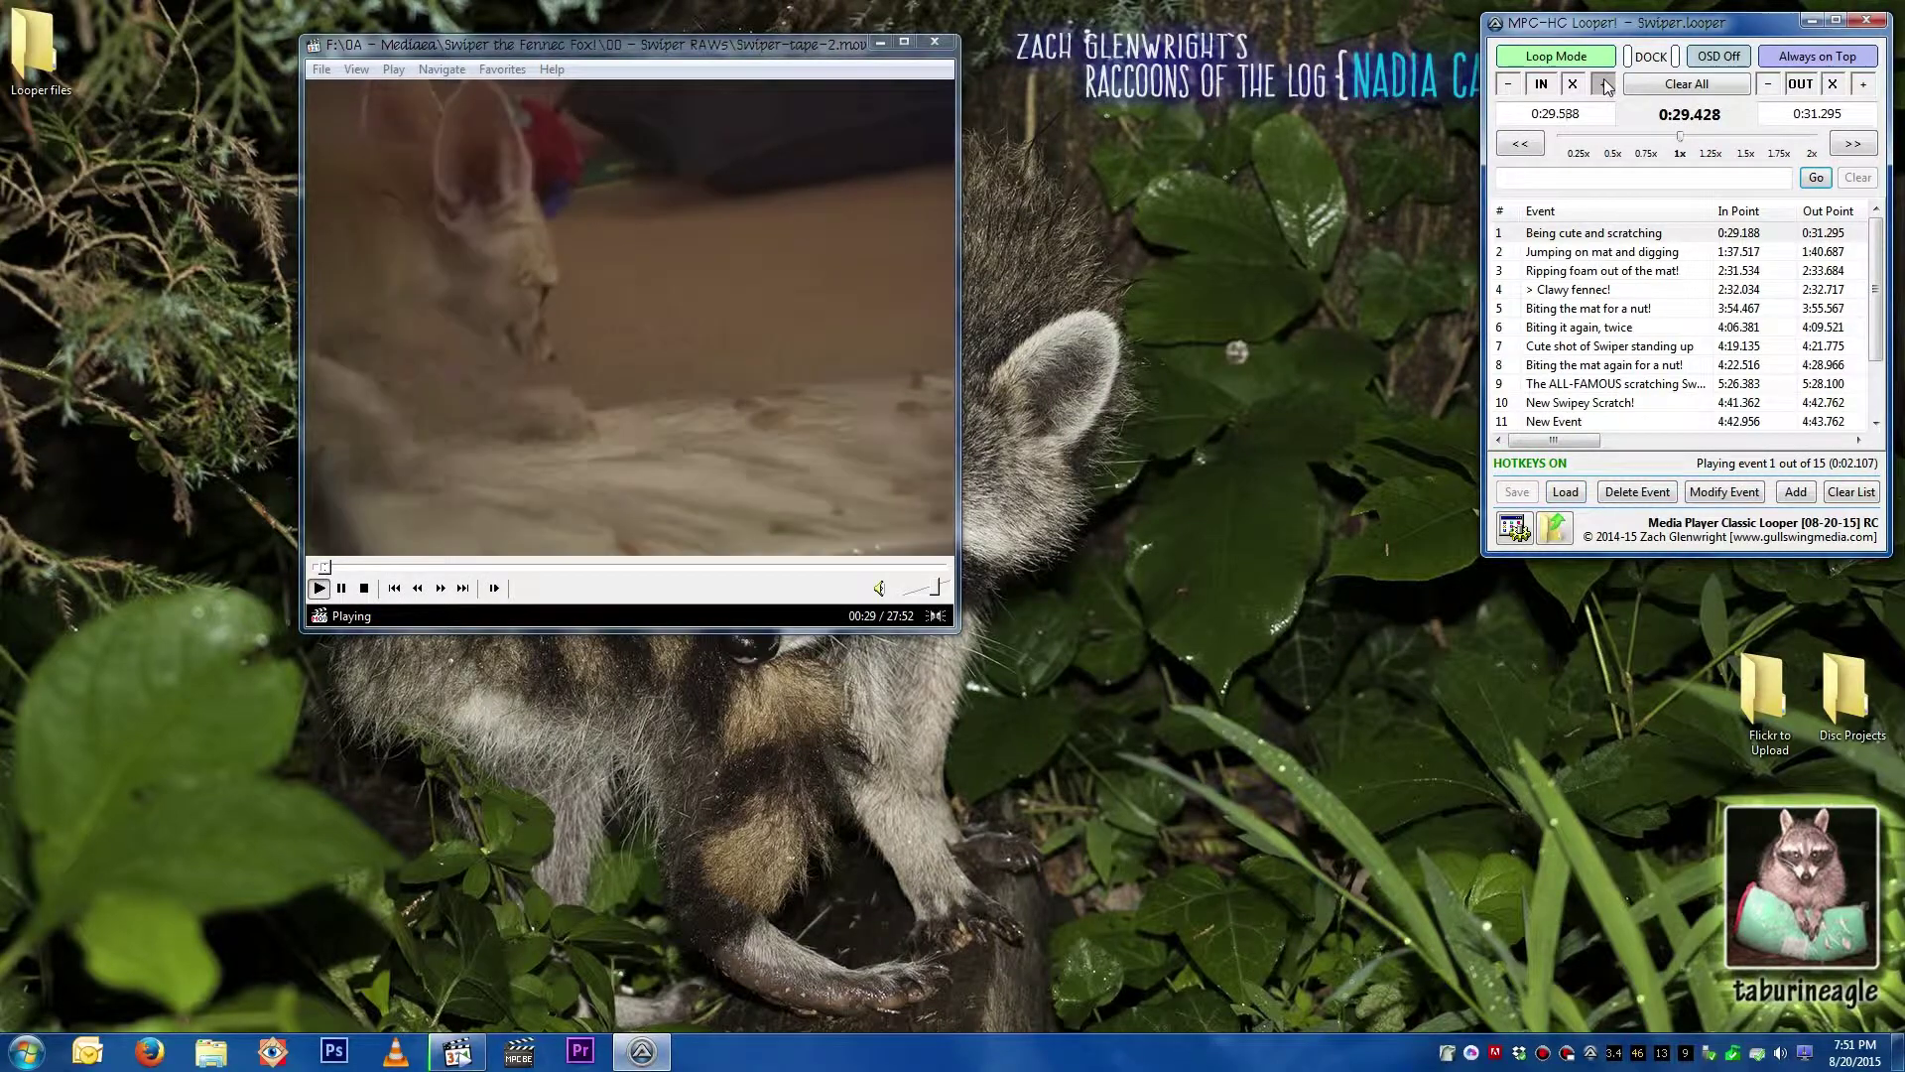
left_click(1510, 90)
left_click(1510, 90)
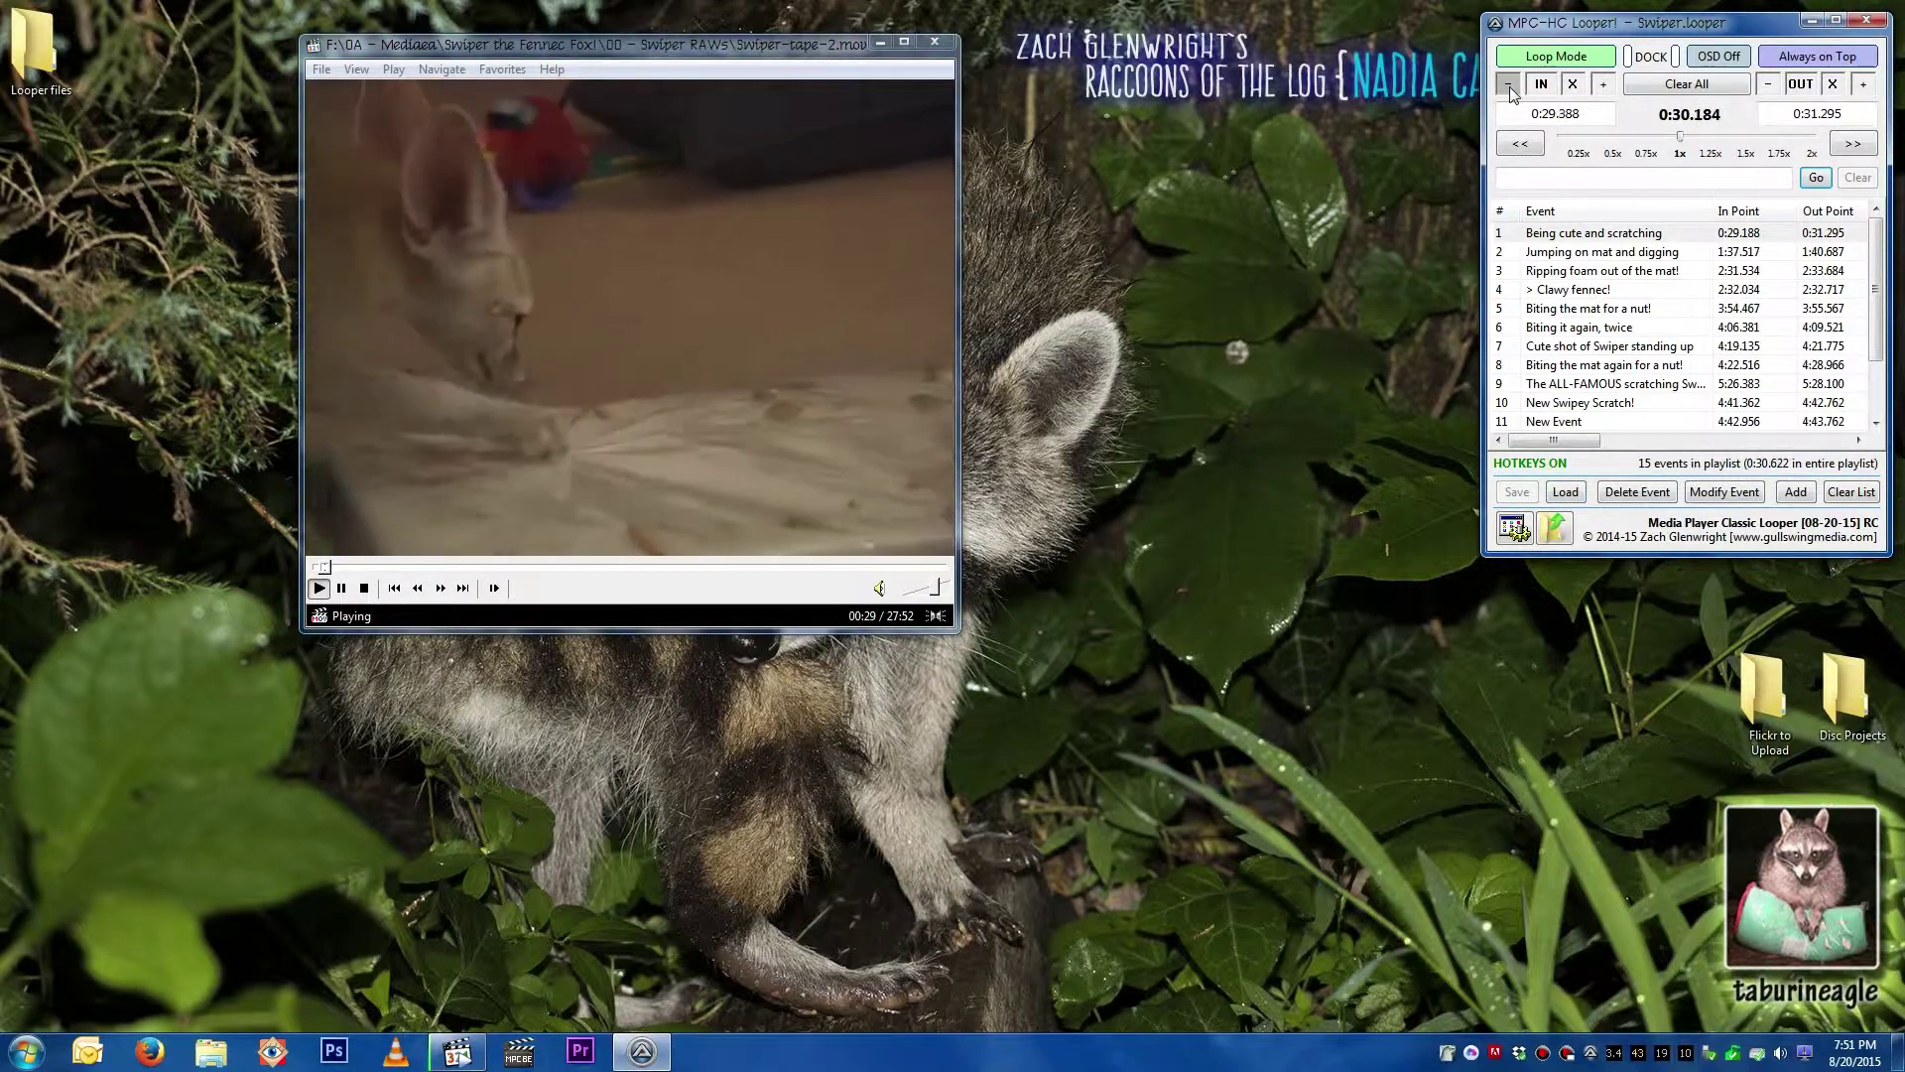
key("space")
Step: Load the 2-8-09 [HD] Squirrels loop events file from the Squirrels folder and shrink the video player window
left_click(1565, 492)
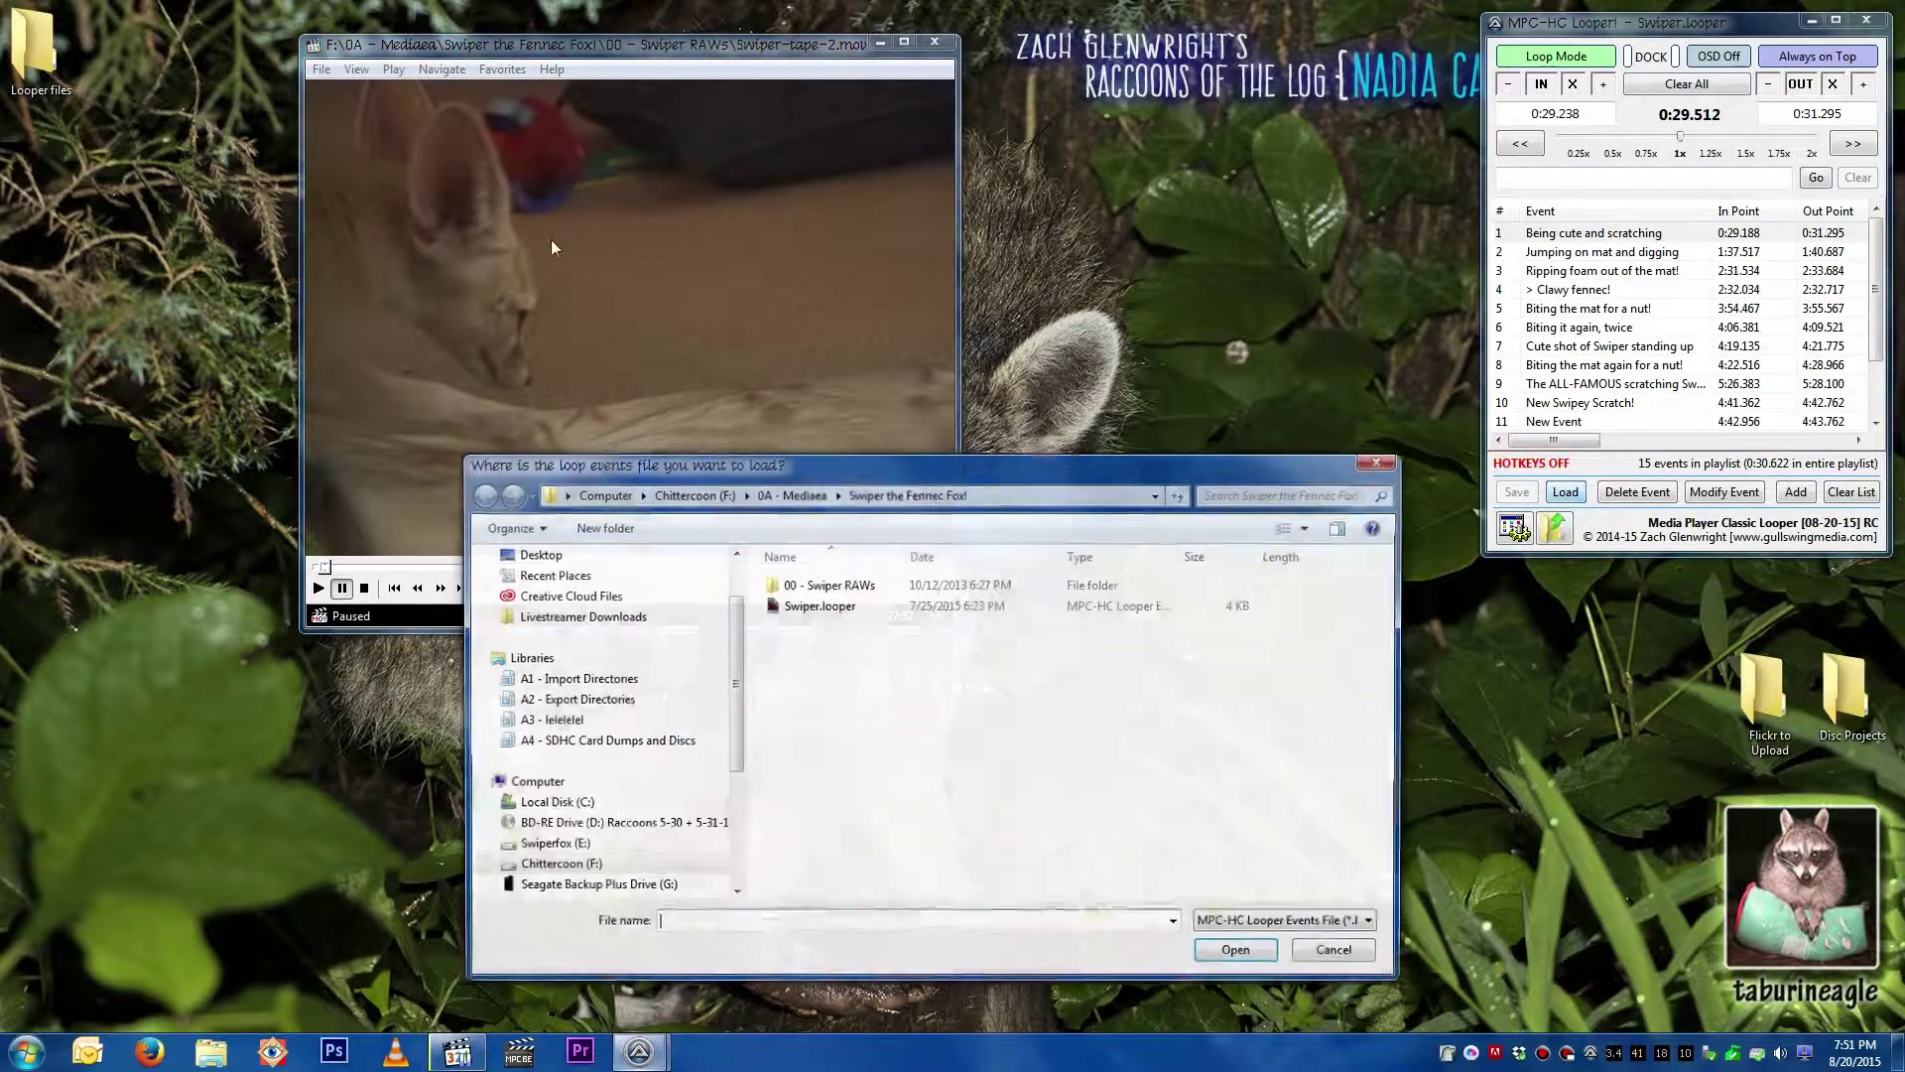
left_click(790, 493)
double_click(927, 872)
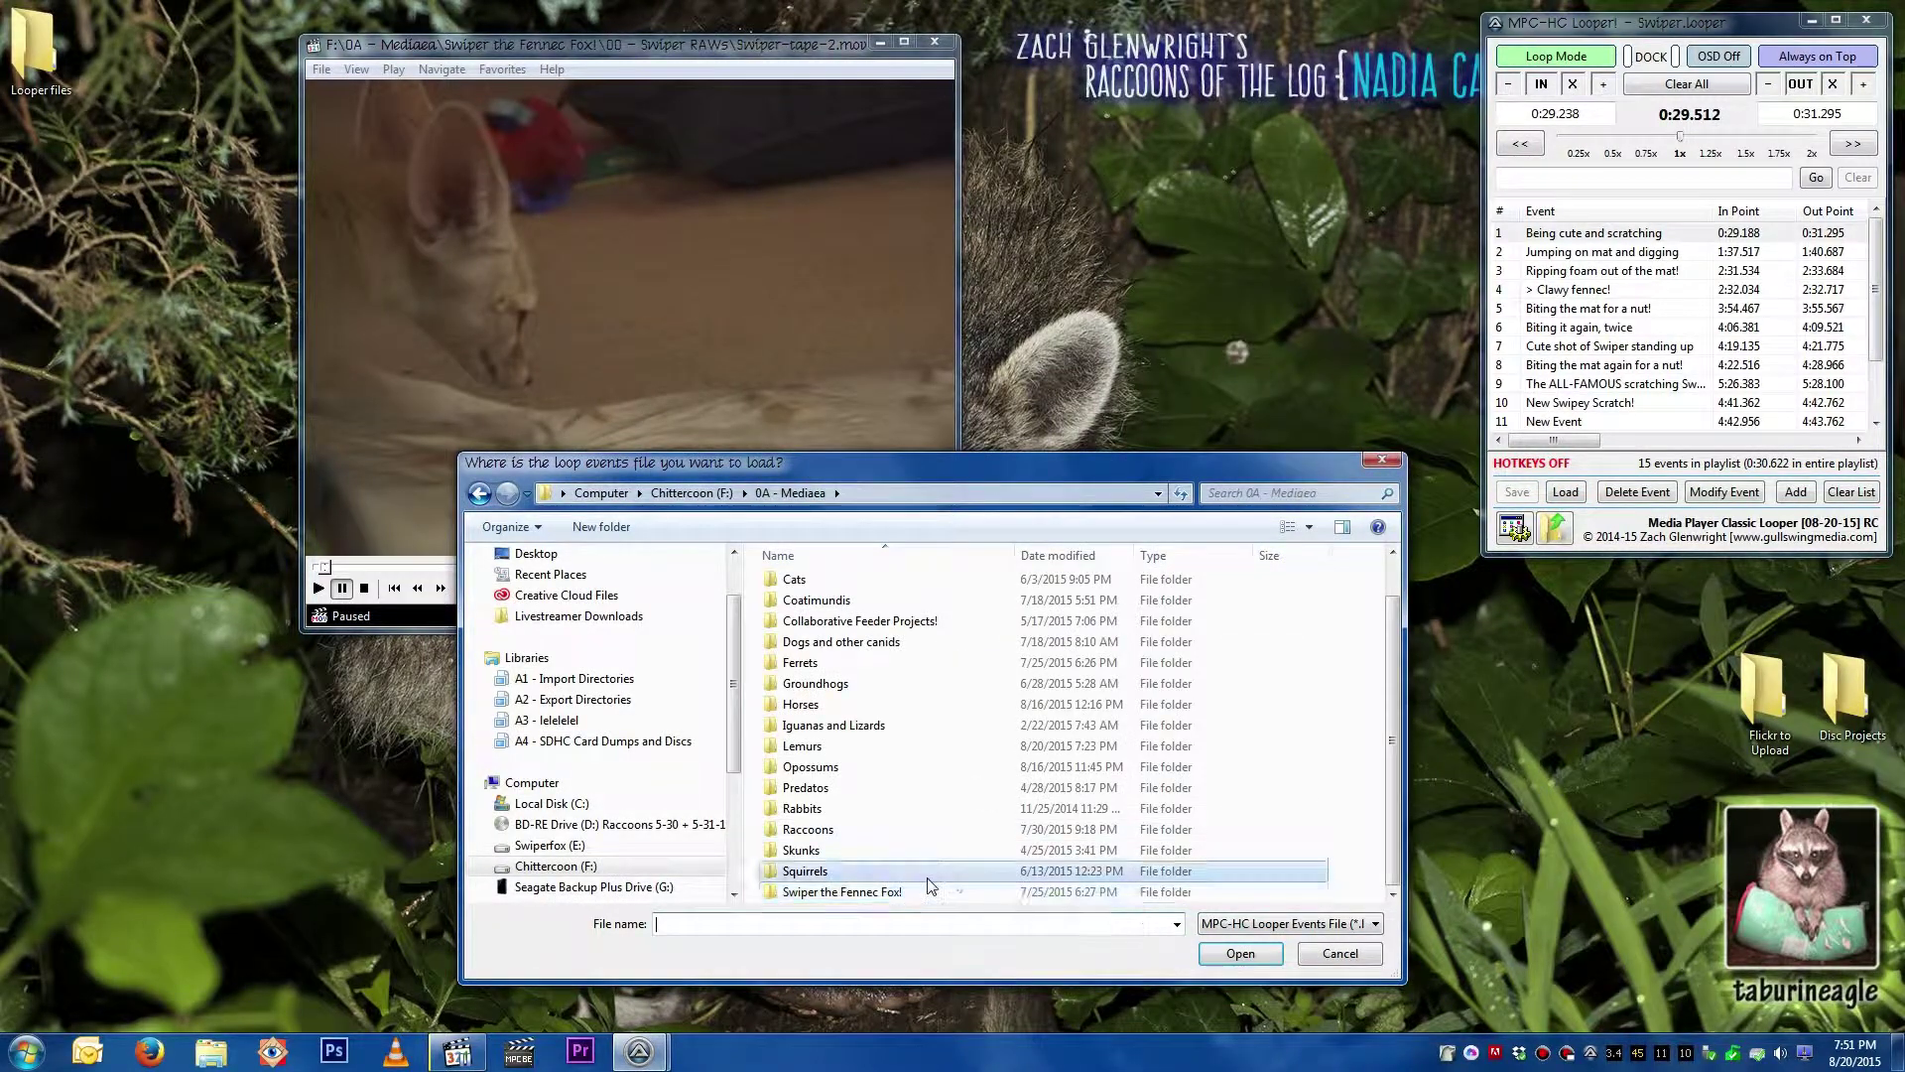
double_click(874, 627)
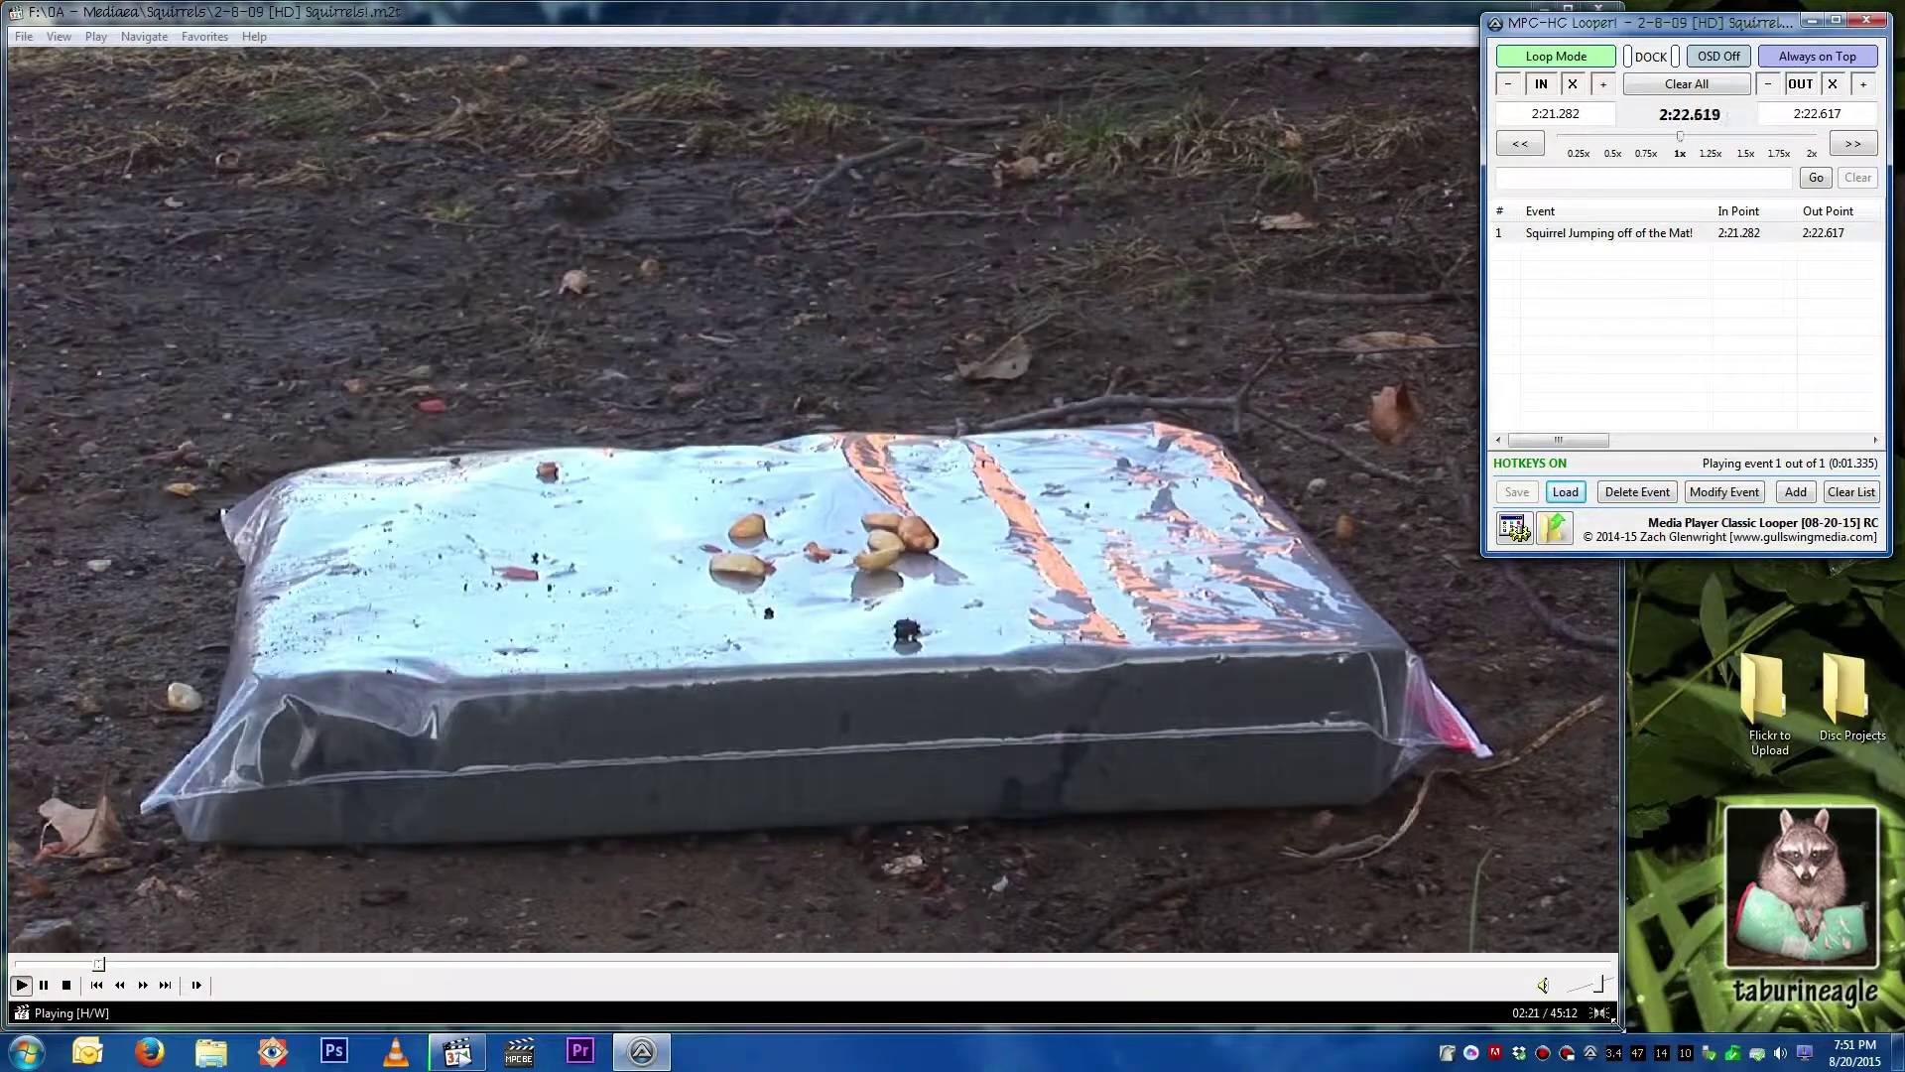
left_click_drag(1600, 1037, 1277, 704)
Step: Trim the squirrel loop's IN point back to 2:20.082, then forwards to 2:20.432
left_click(1508, 84)
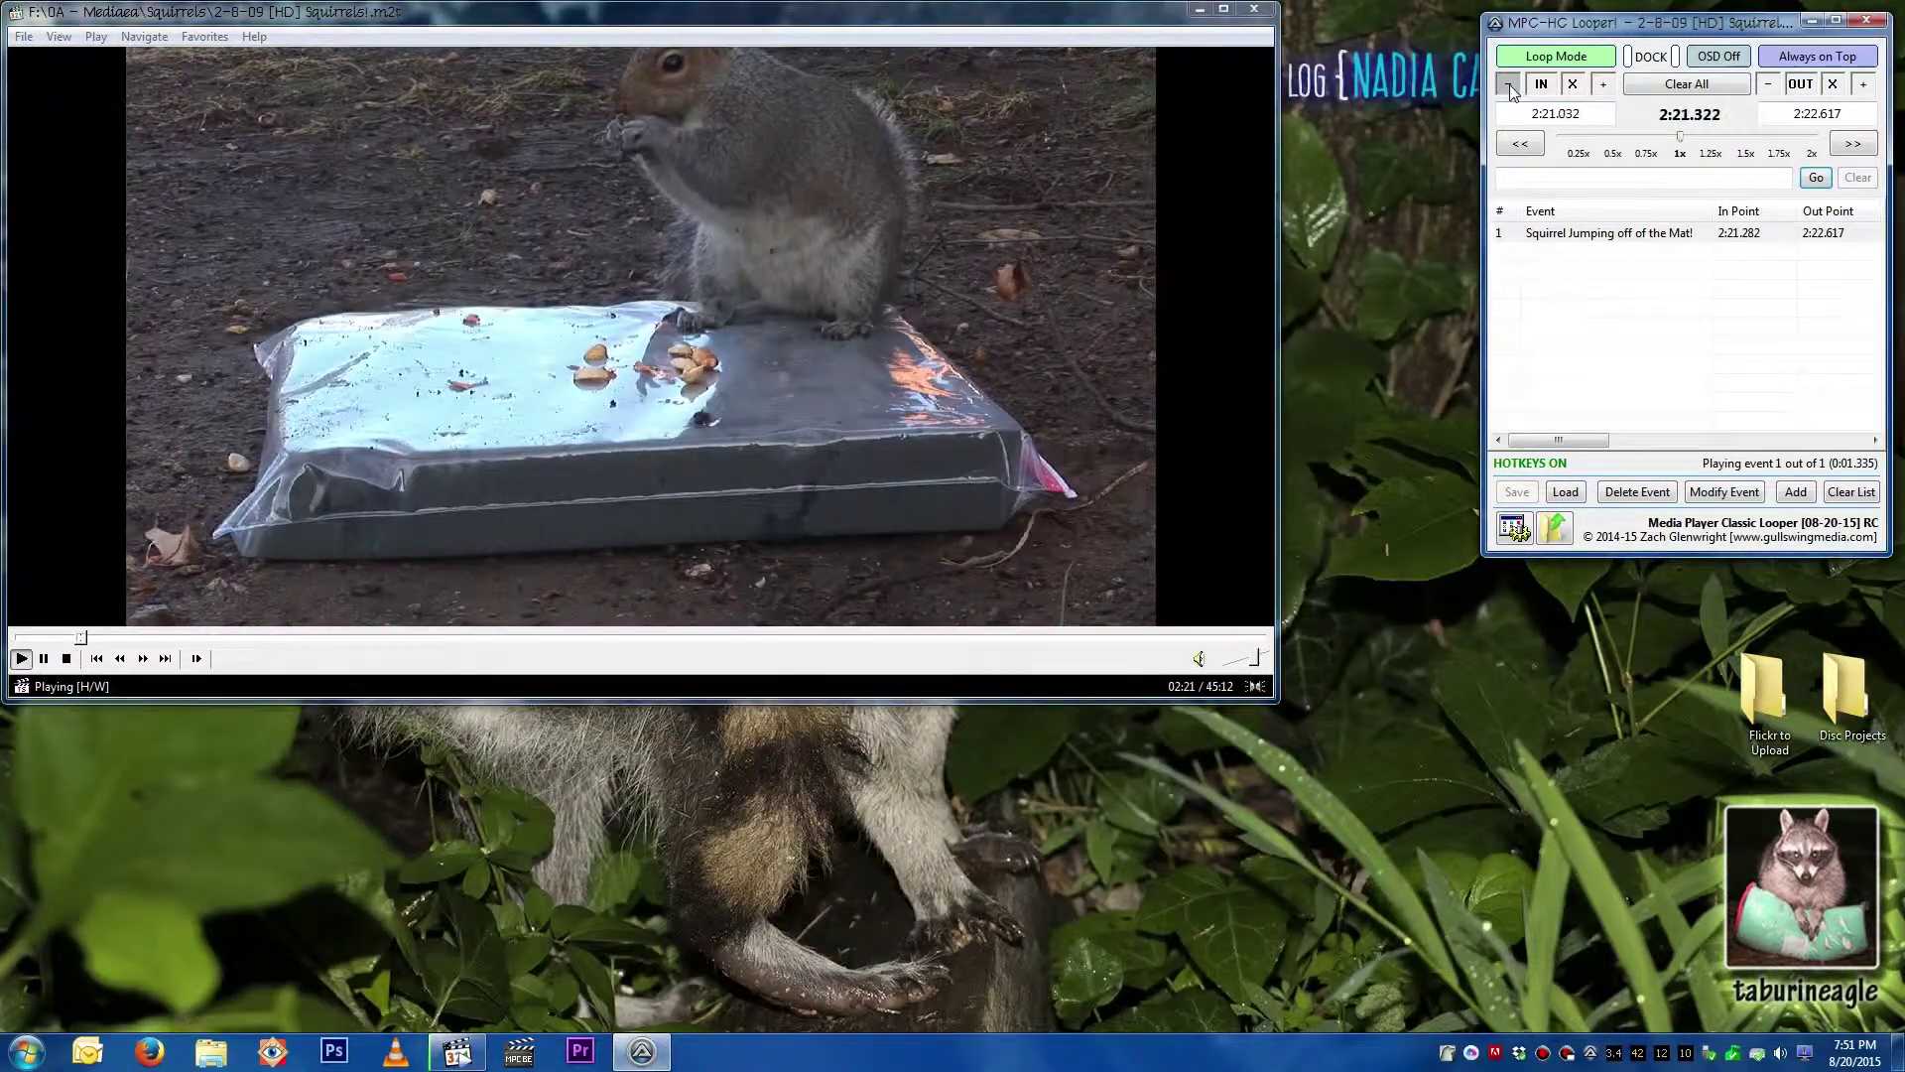
left_click(1509, 85)
left_click(1509, 85)
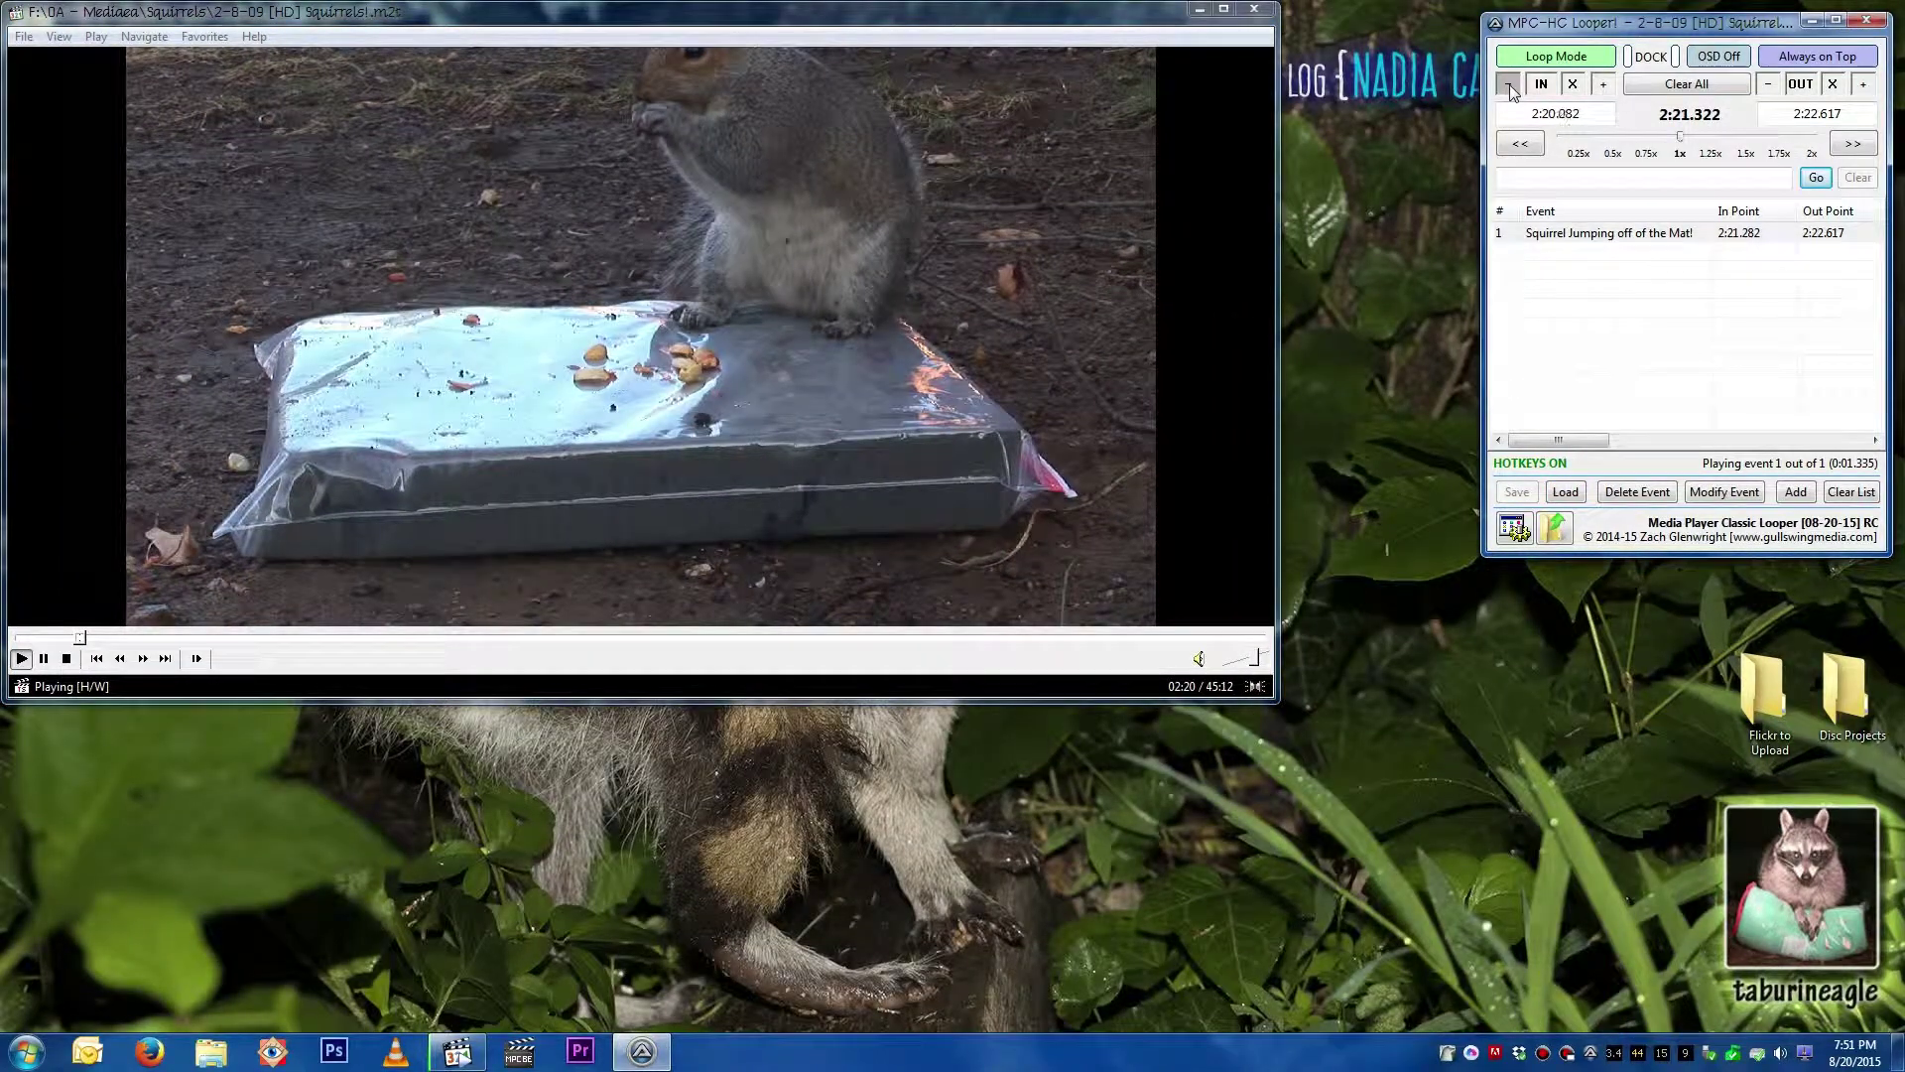
left_click(1604, 84)
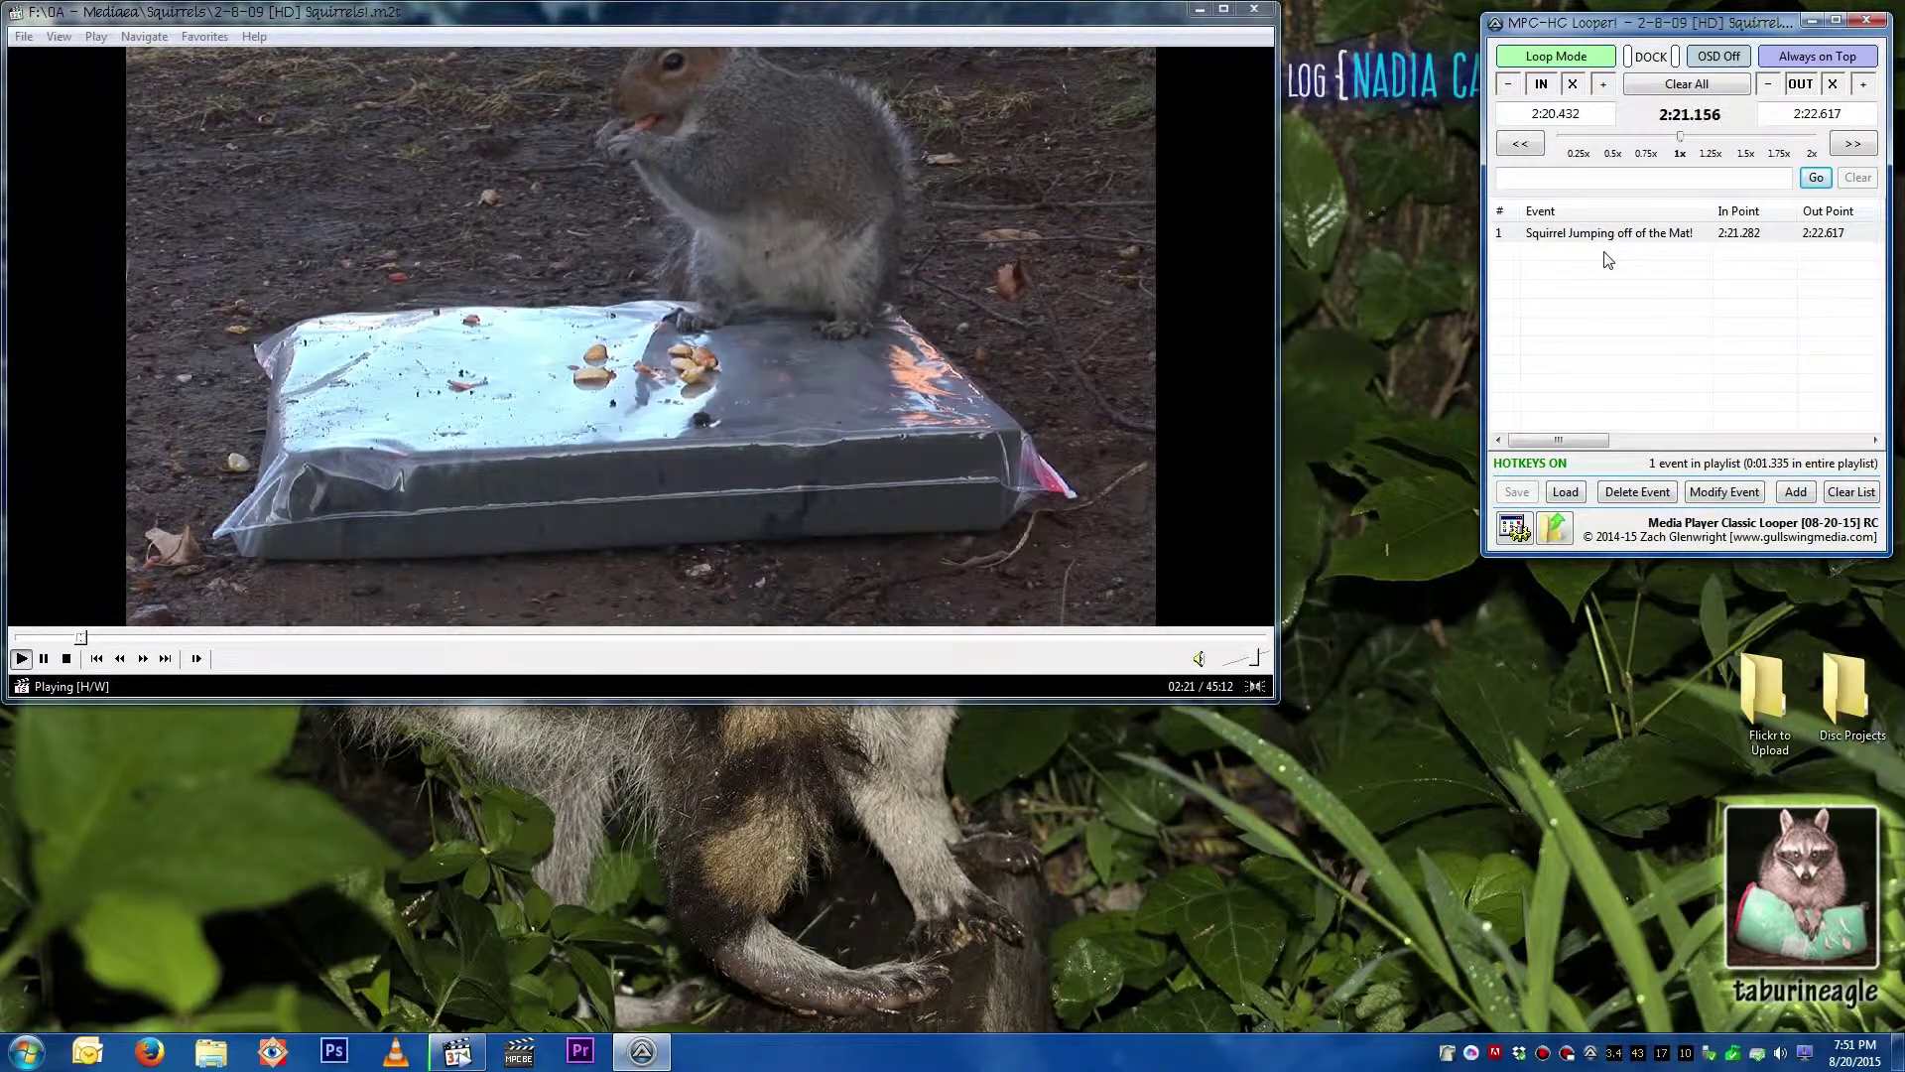
Step: Nudge the IN point backwards and forwards to 2:20.232, then replay the Squirrel Jumping off of the Mat! event with its stored points
key("ctrl+Left")
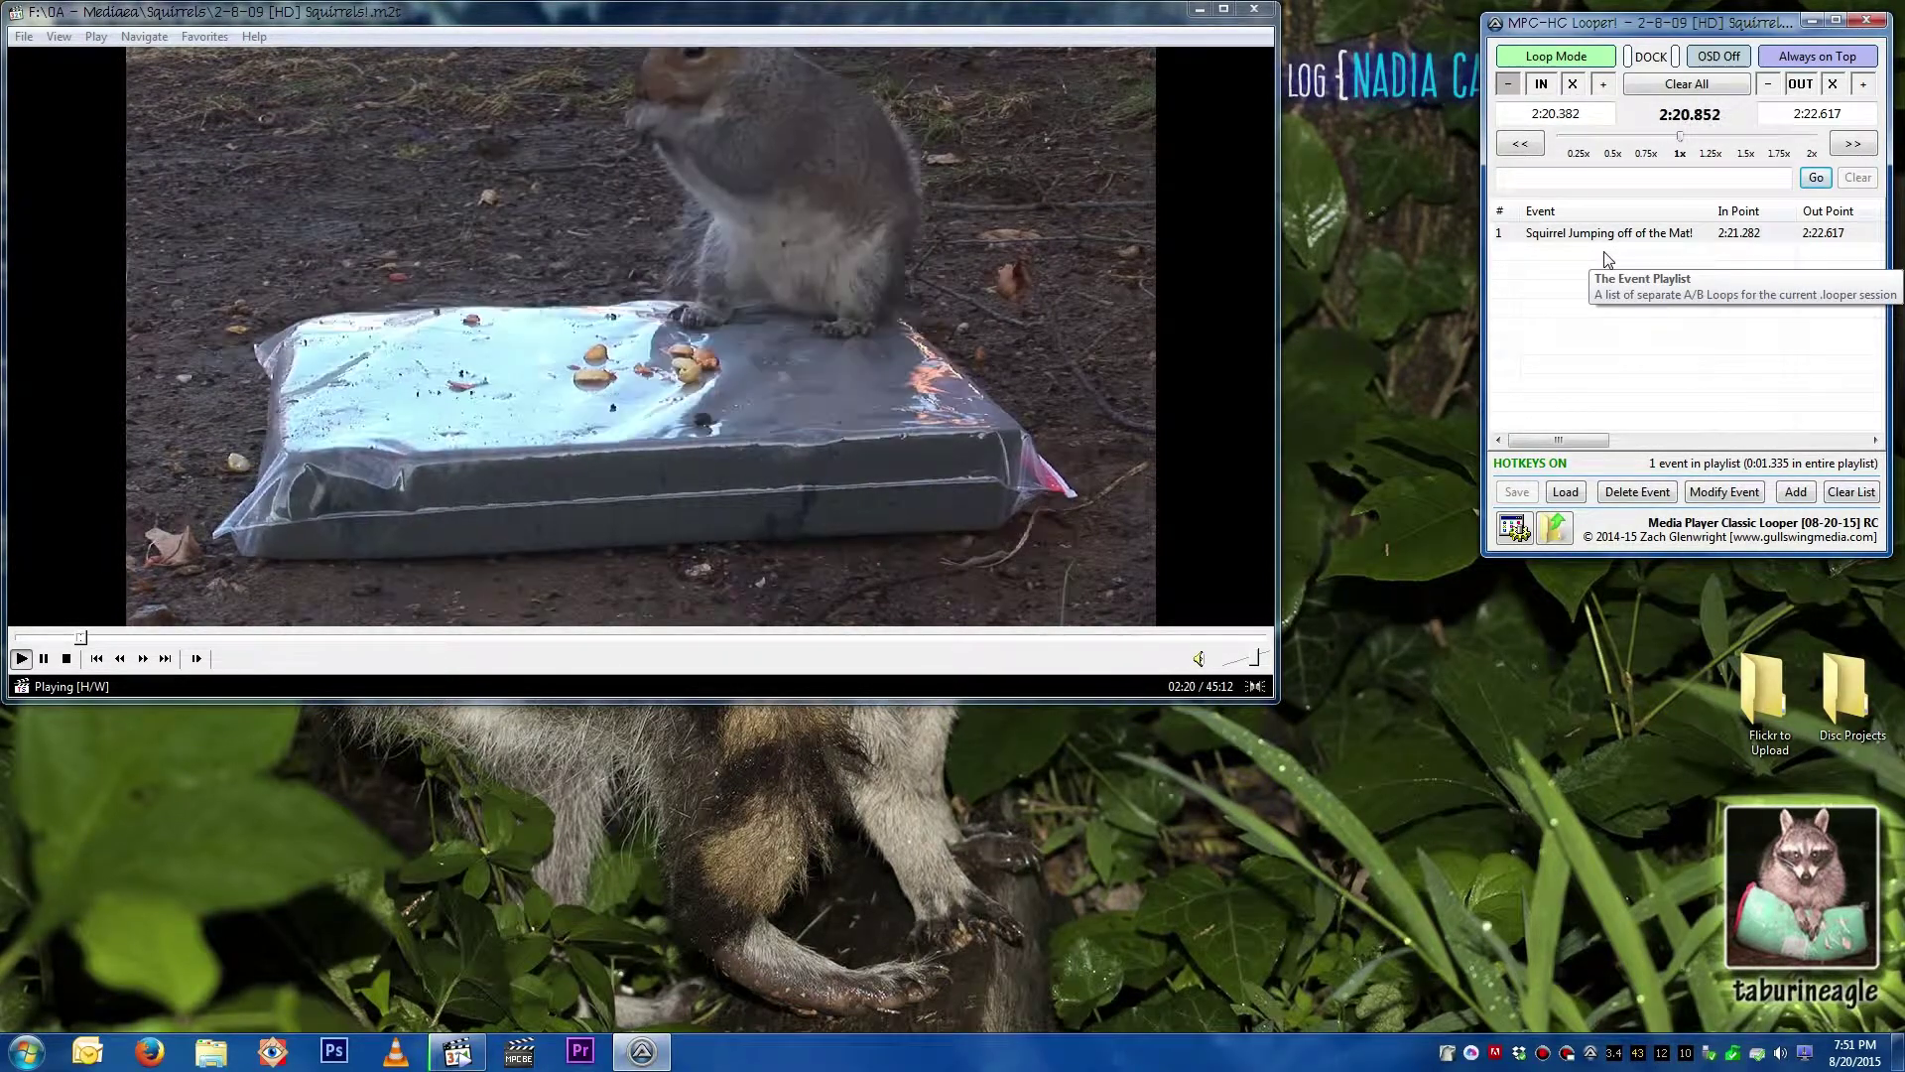
key("ctrl+Right")
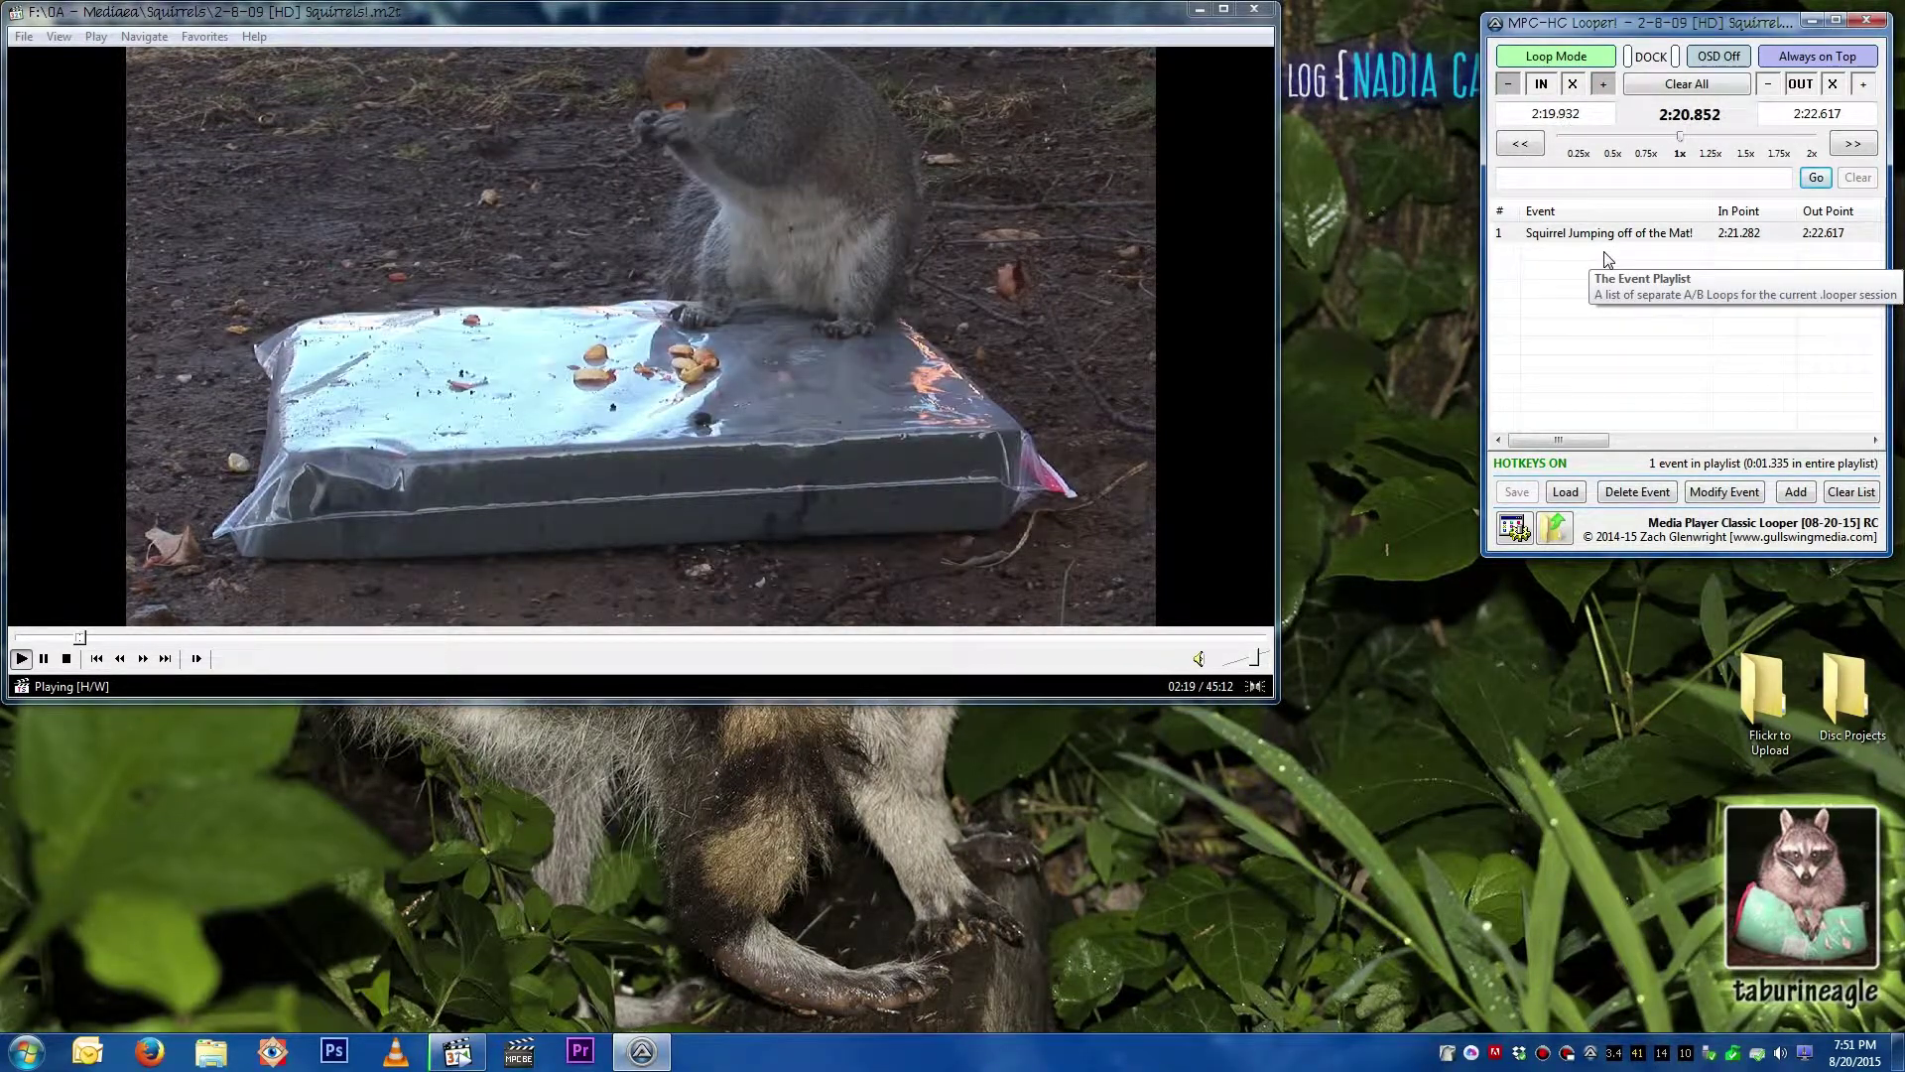
key("ctrl+Right")
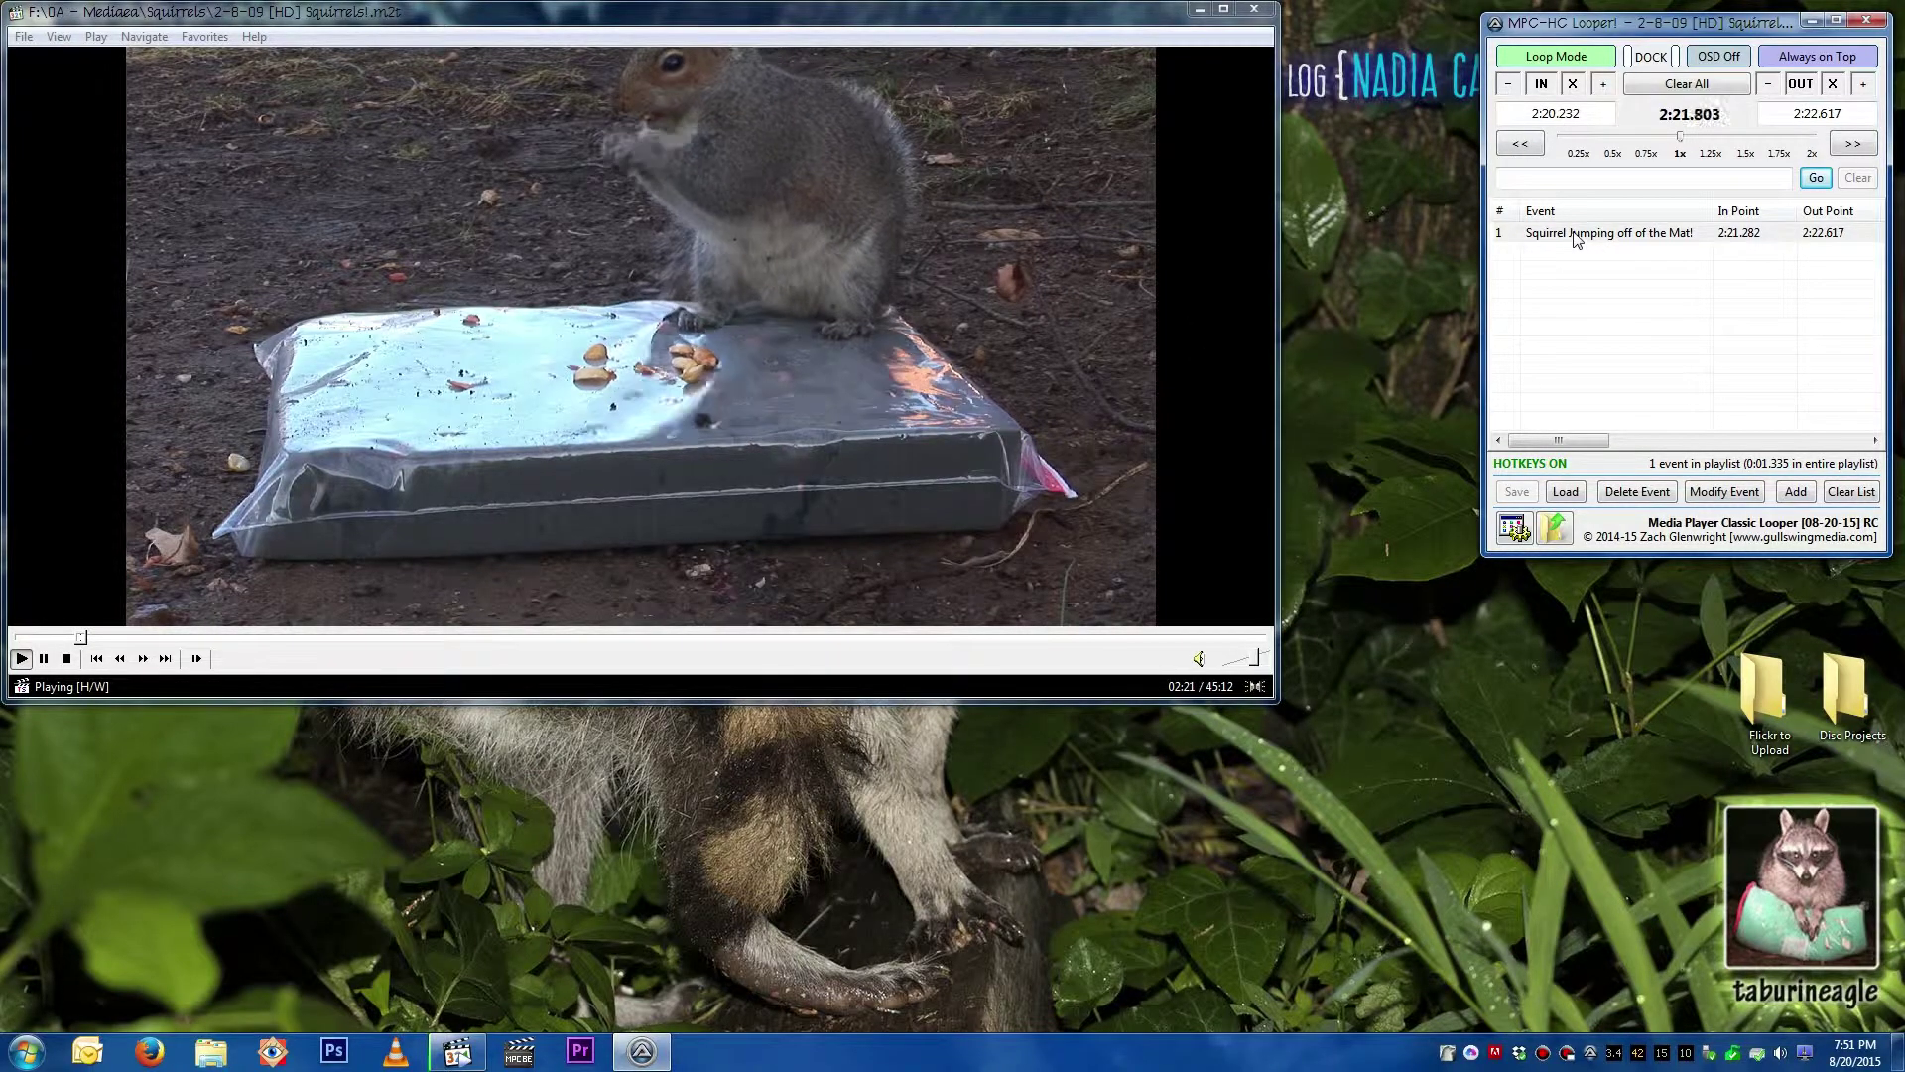
double_click(1576, 233)
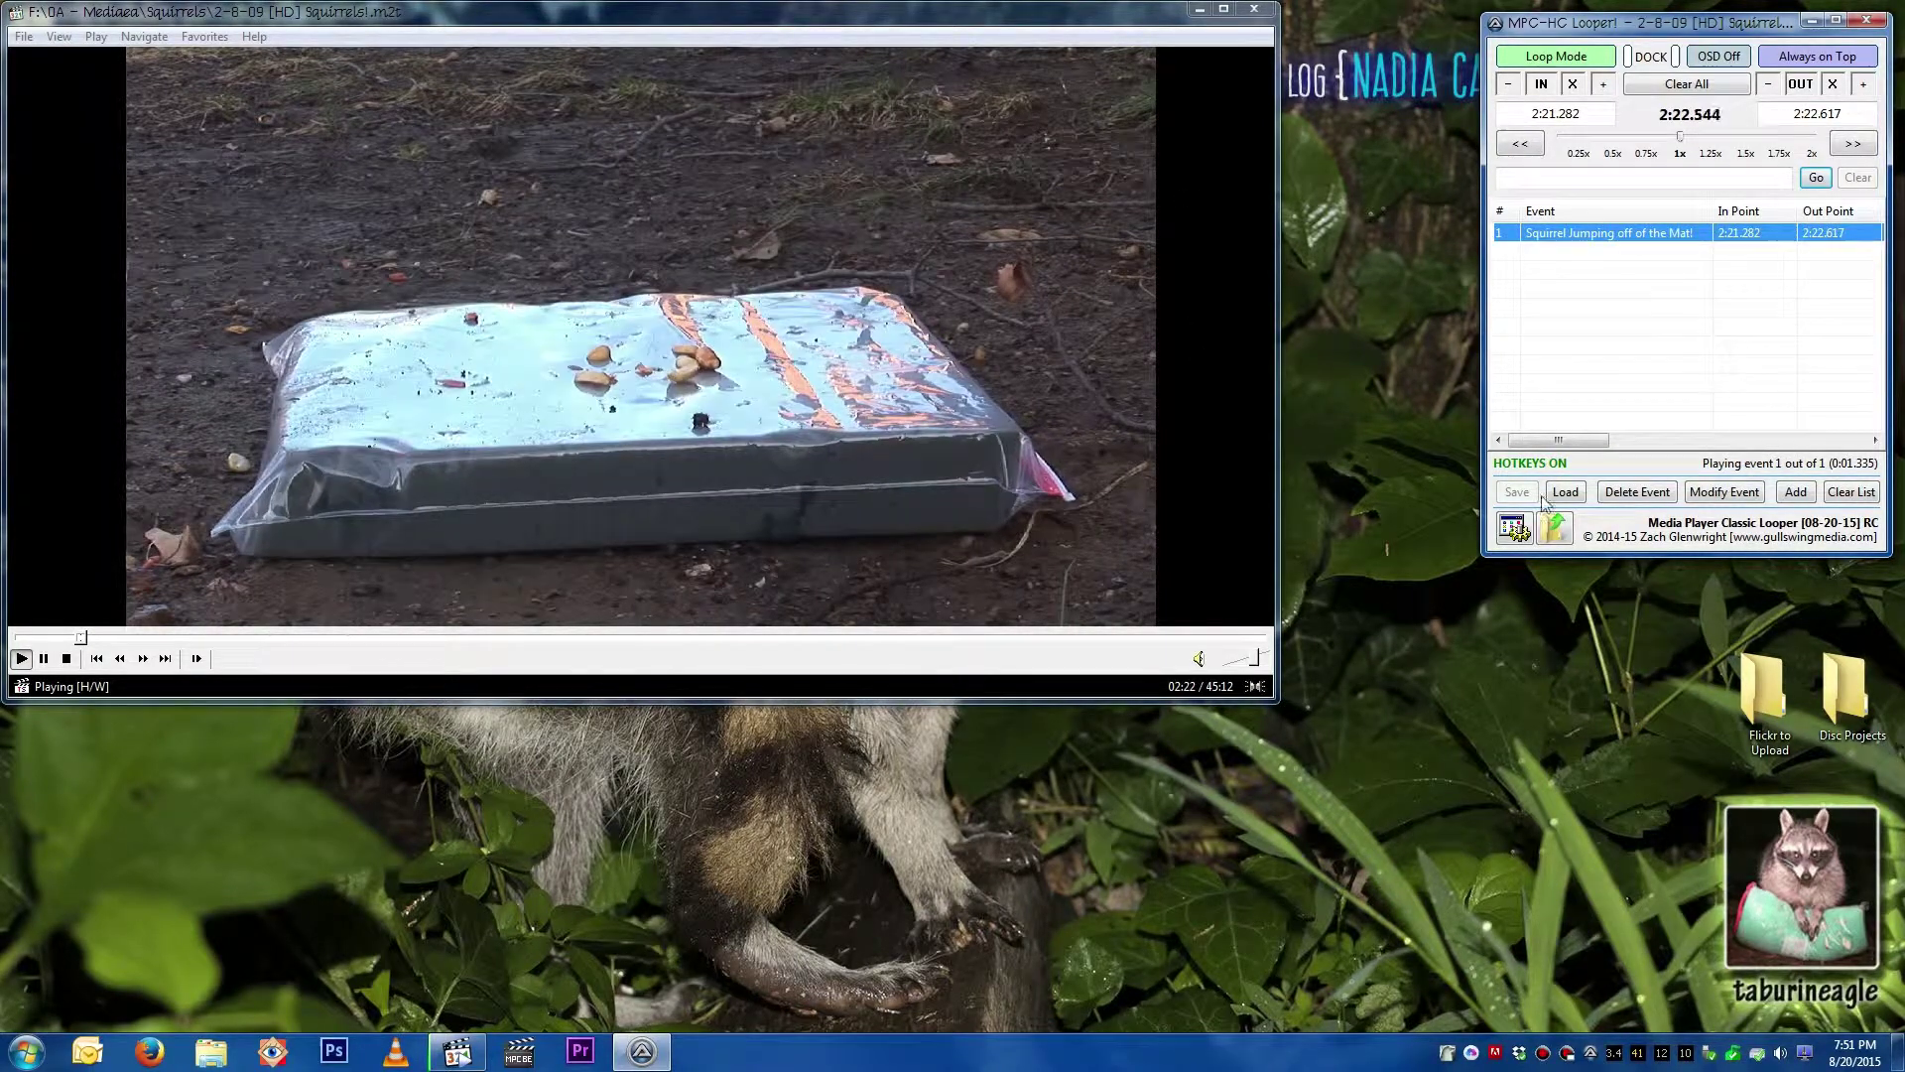
Step: Reload Swiper.looper from the Swiper the Fennec Fox! folder and make the Looper window taller to fit the whole event playlist
left_click(1565, 492)
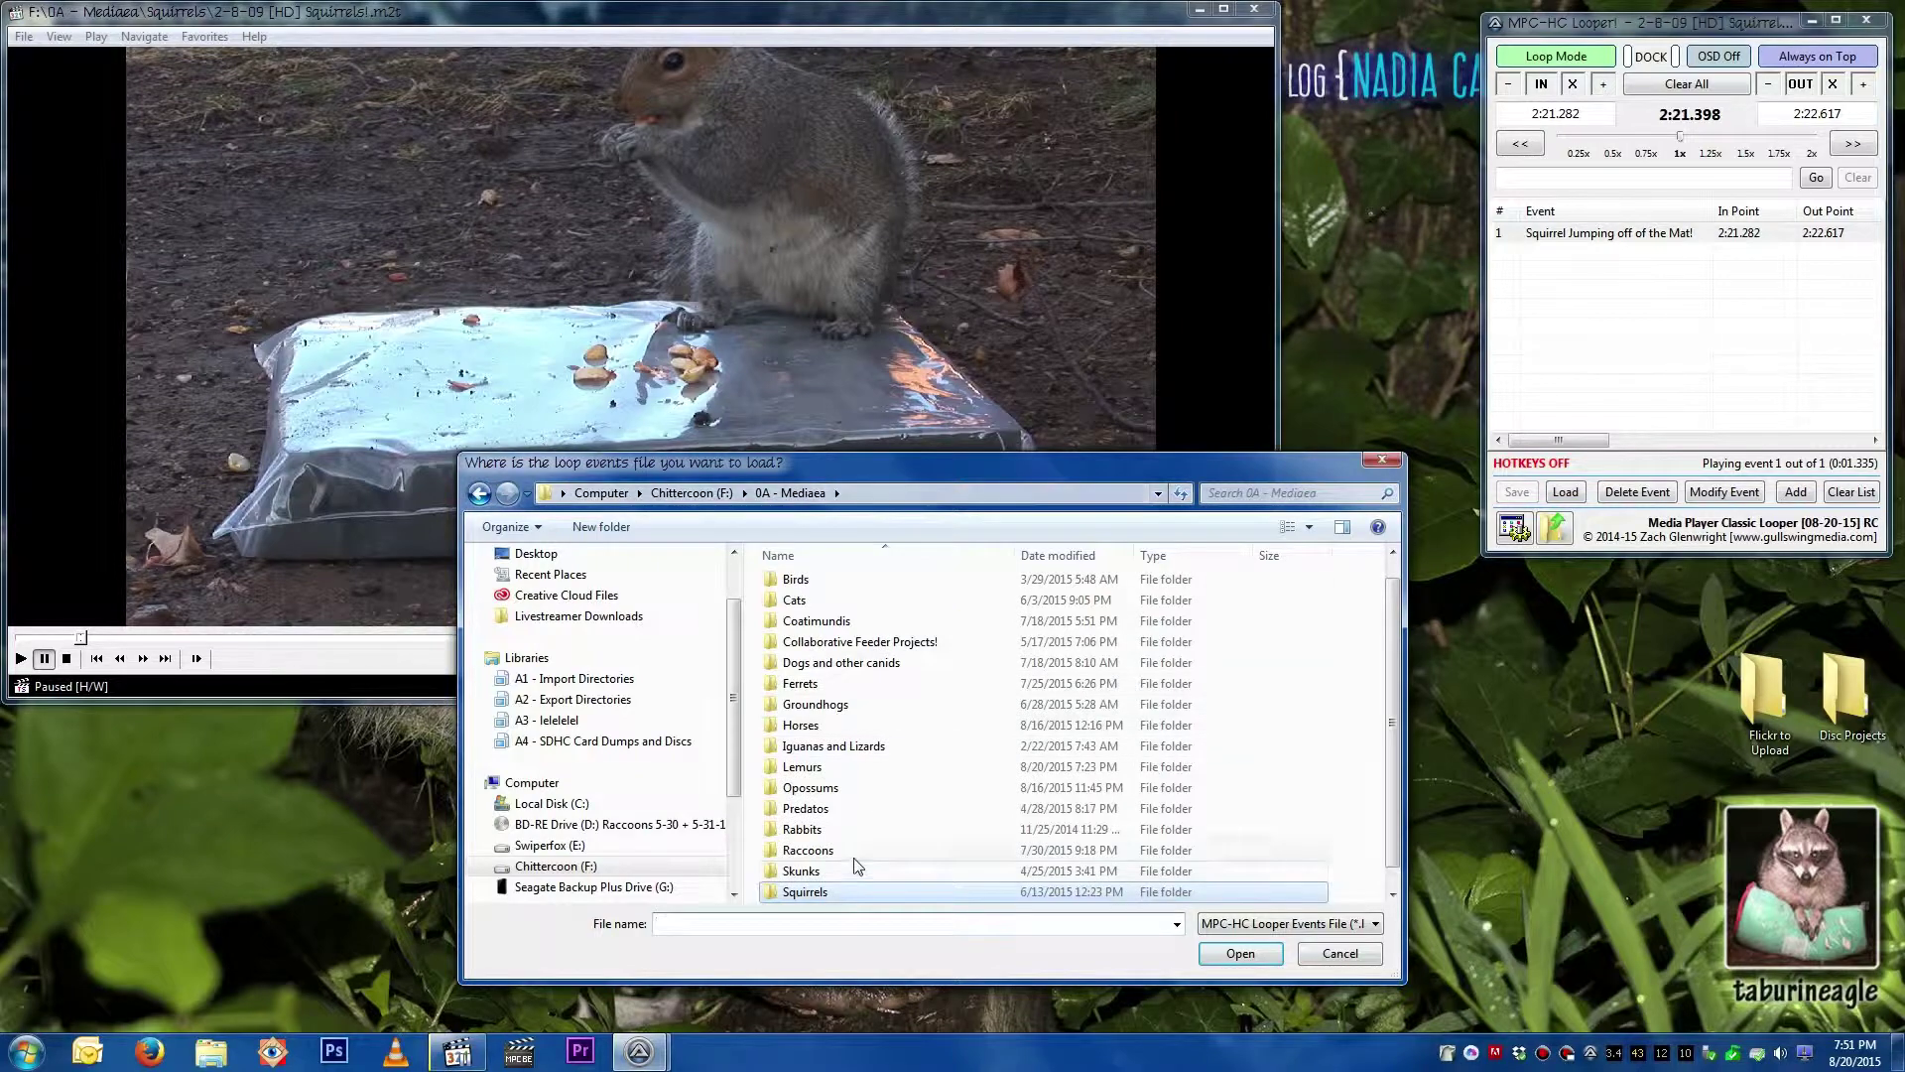
scroll(841, 862, "down", 1)
double_click(842, 891)
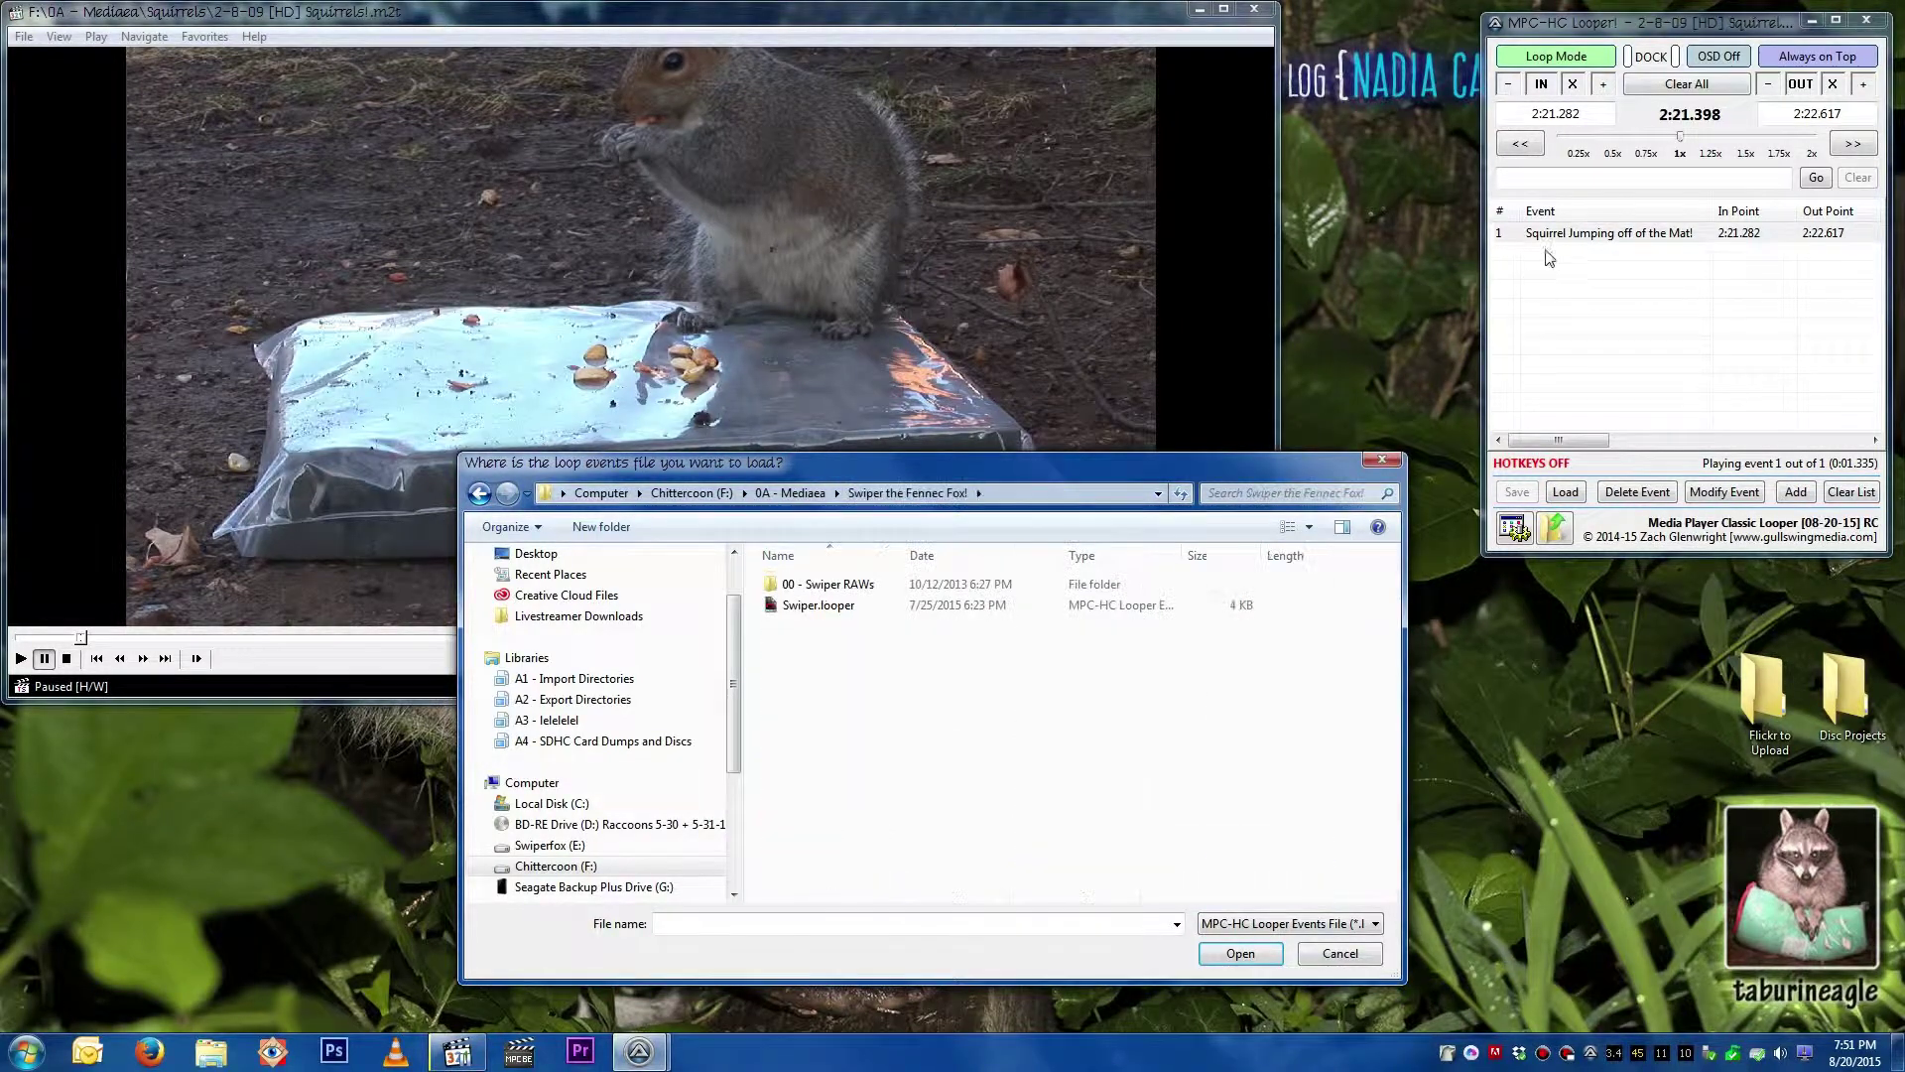
double_click(820, 608)
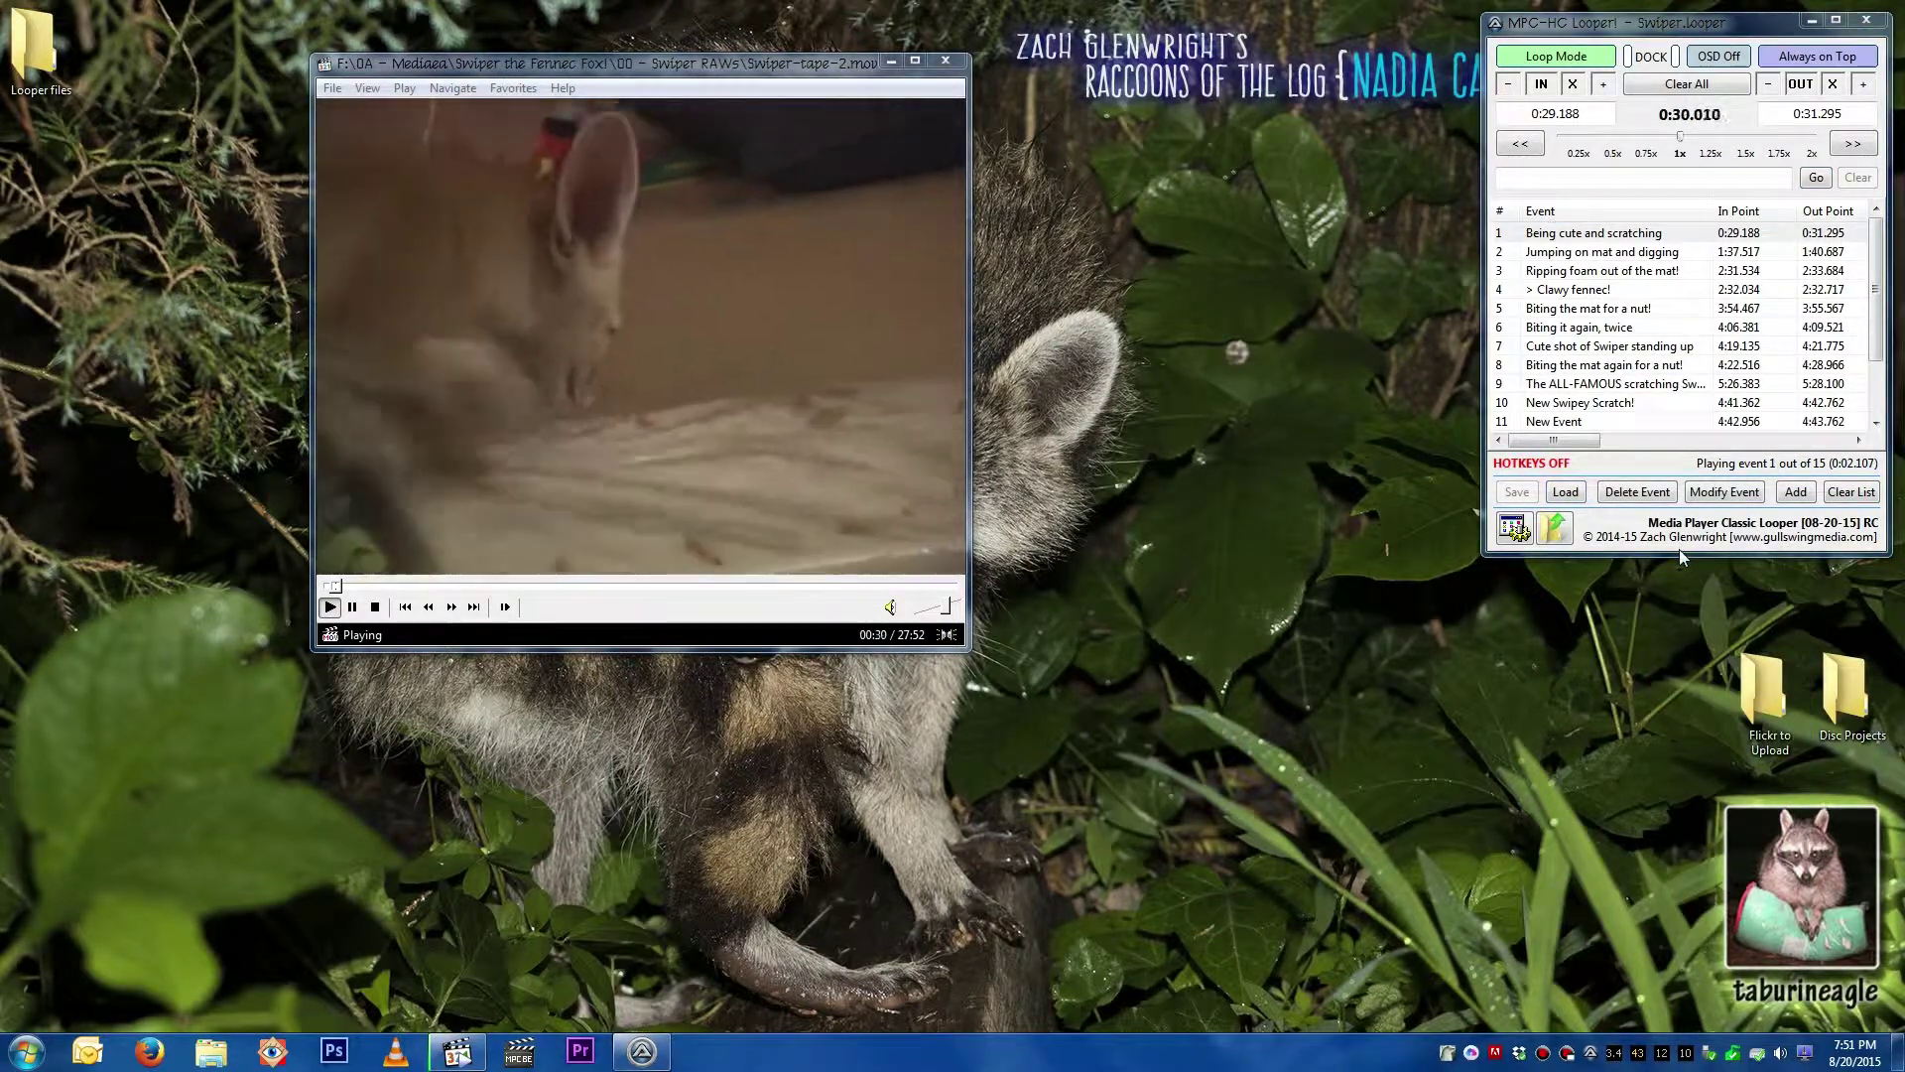
left_click_drag(1679, 551, 1679, 667)
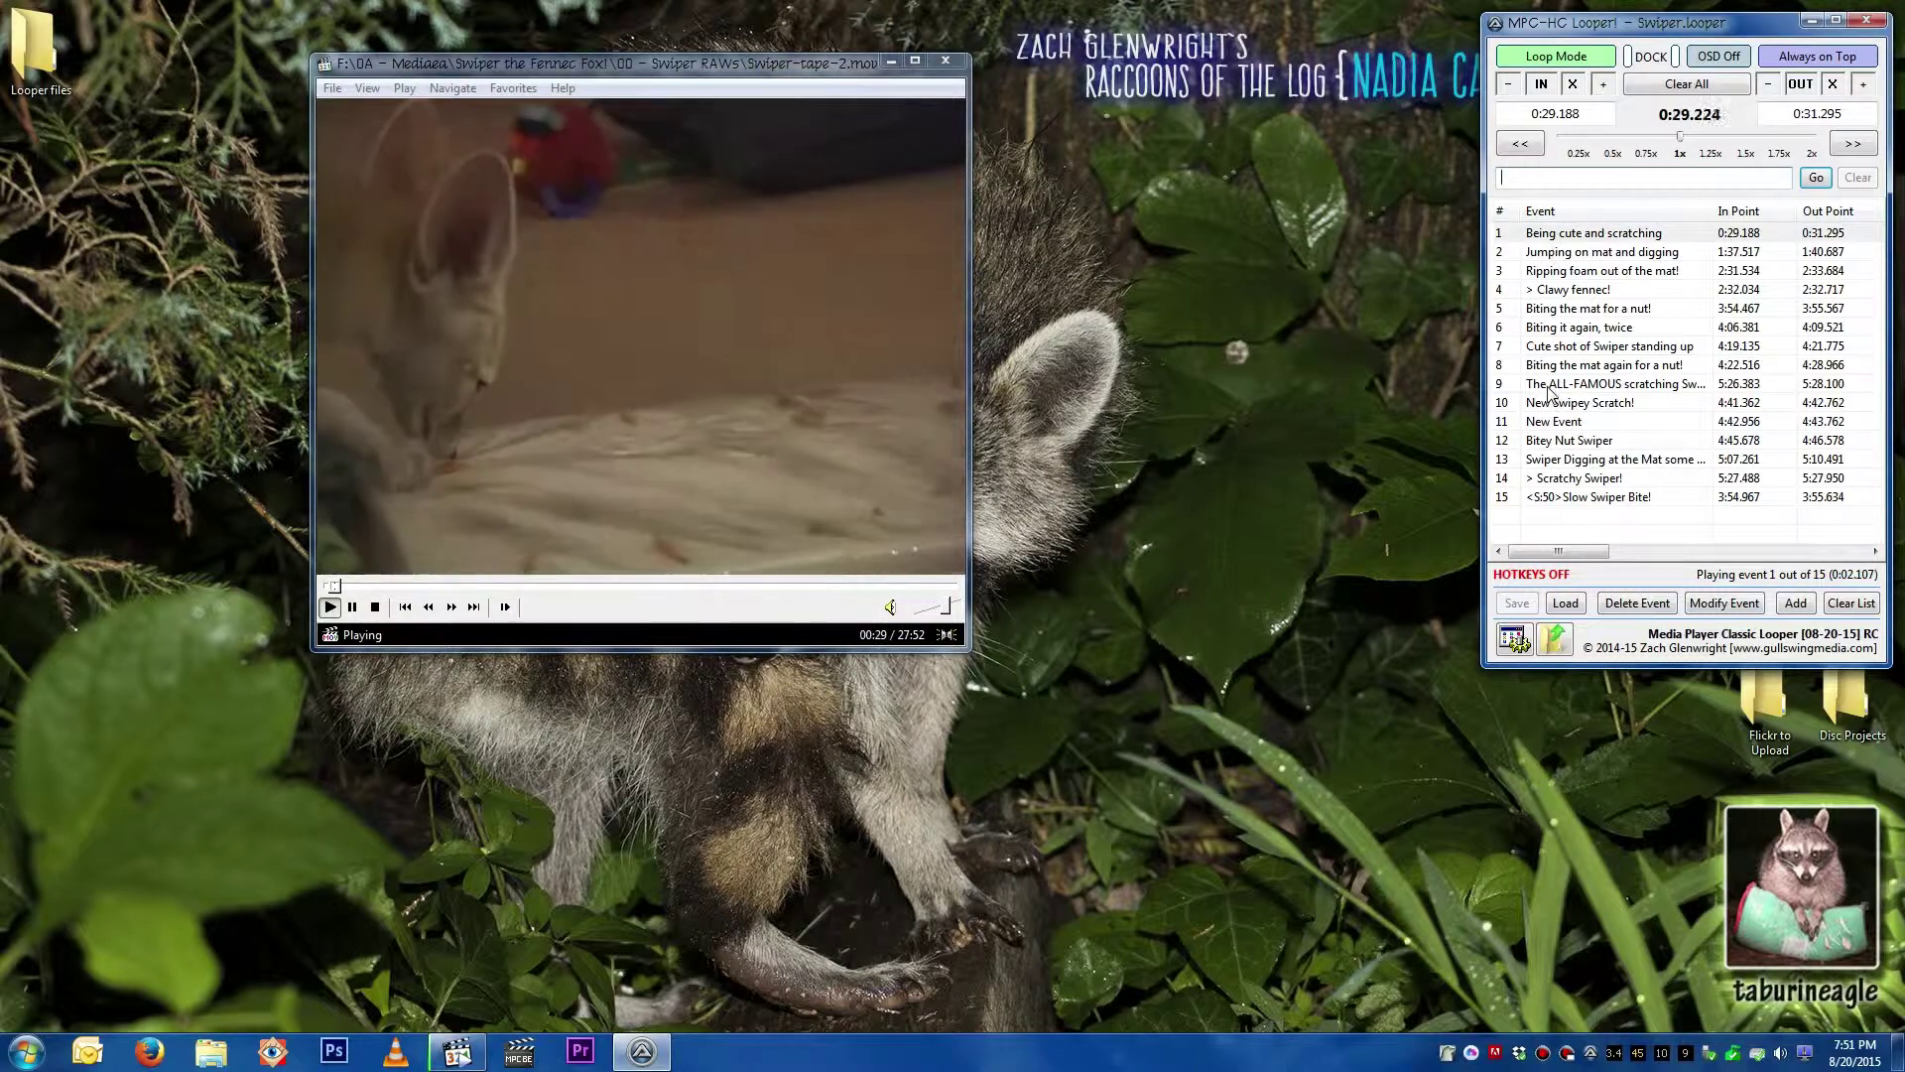
Step: Search the event playlist for "famous" and play the ALL-FAMOUS scratching event
type("f")
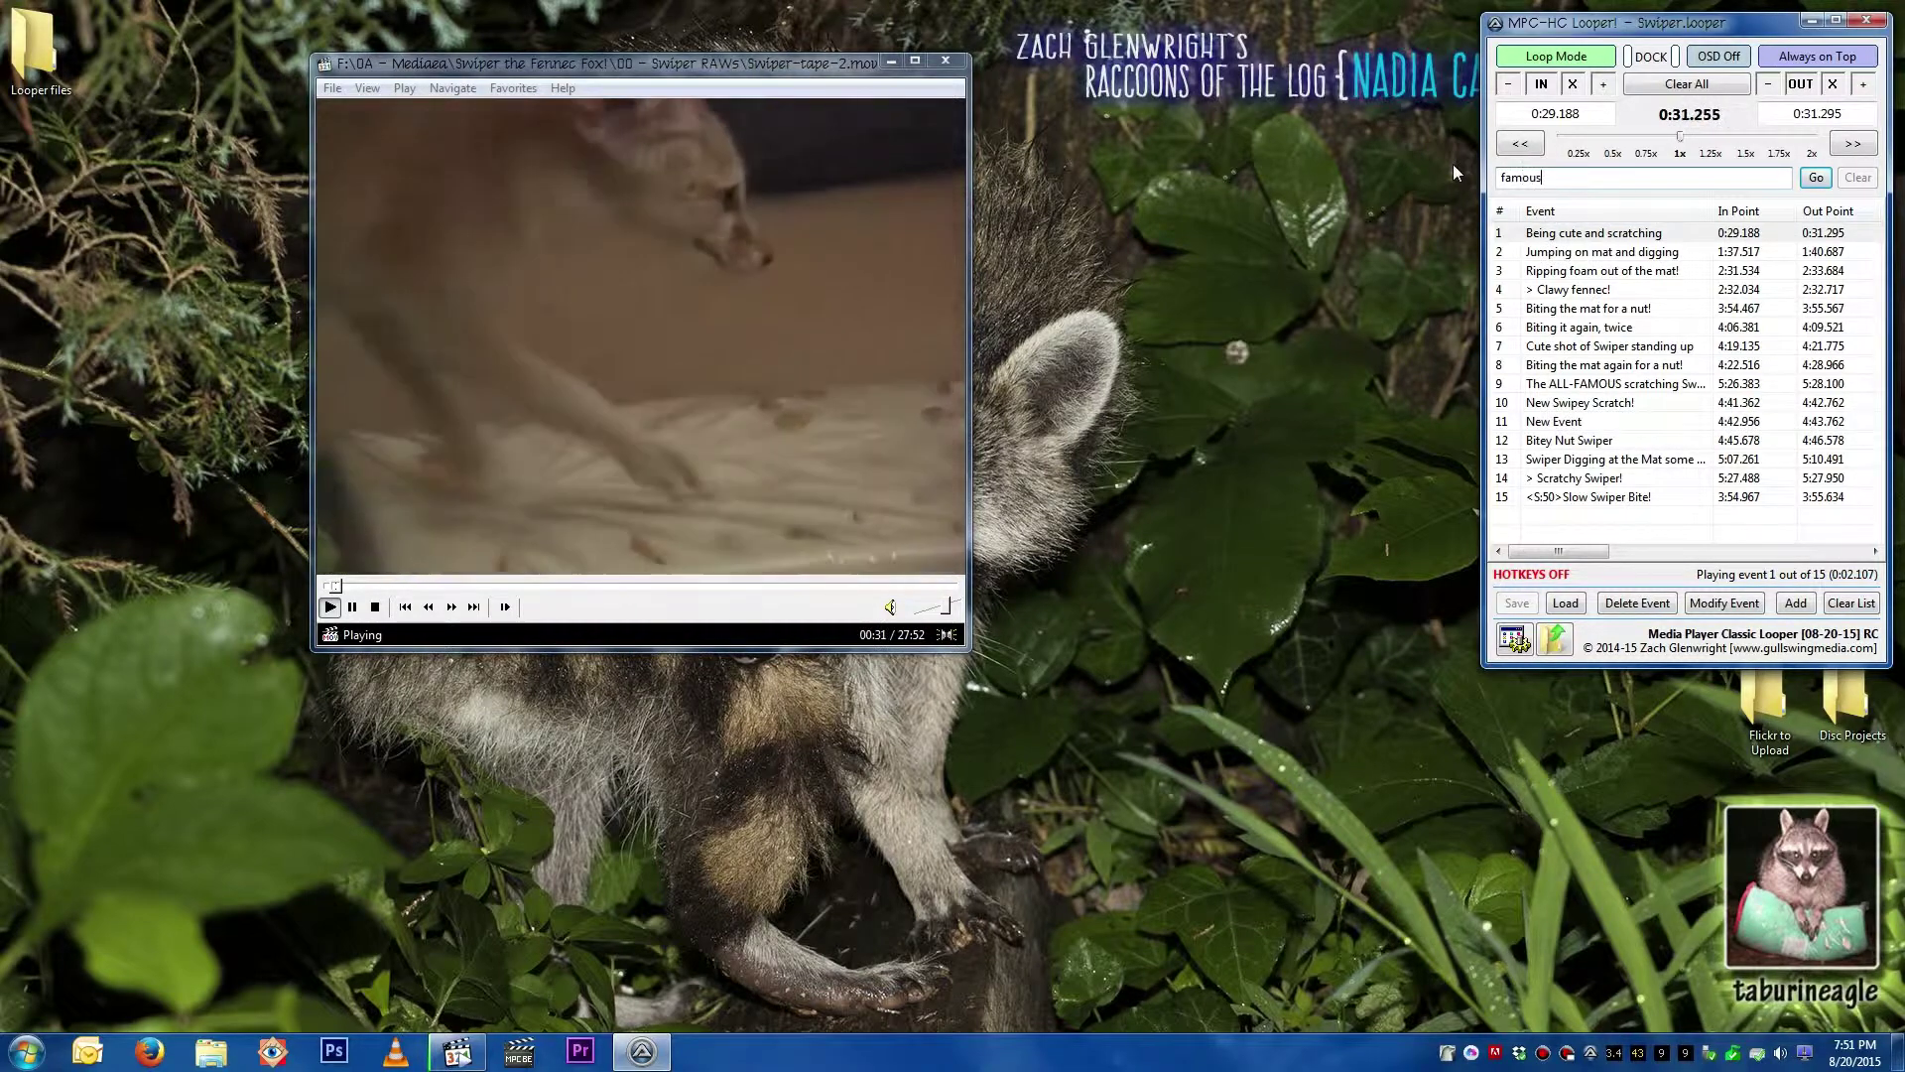
type("amous")
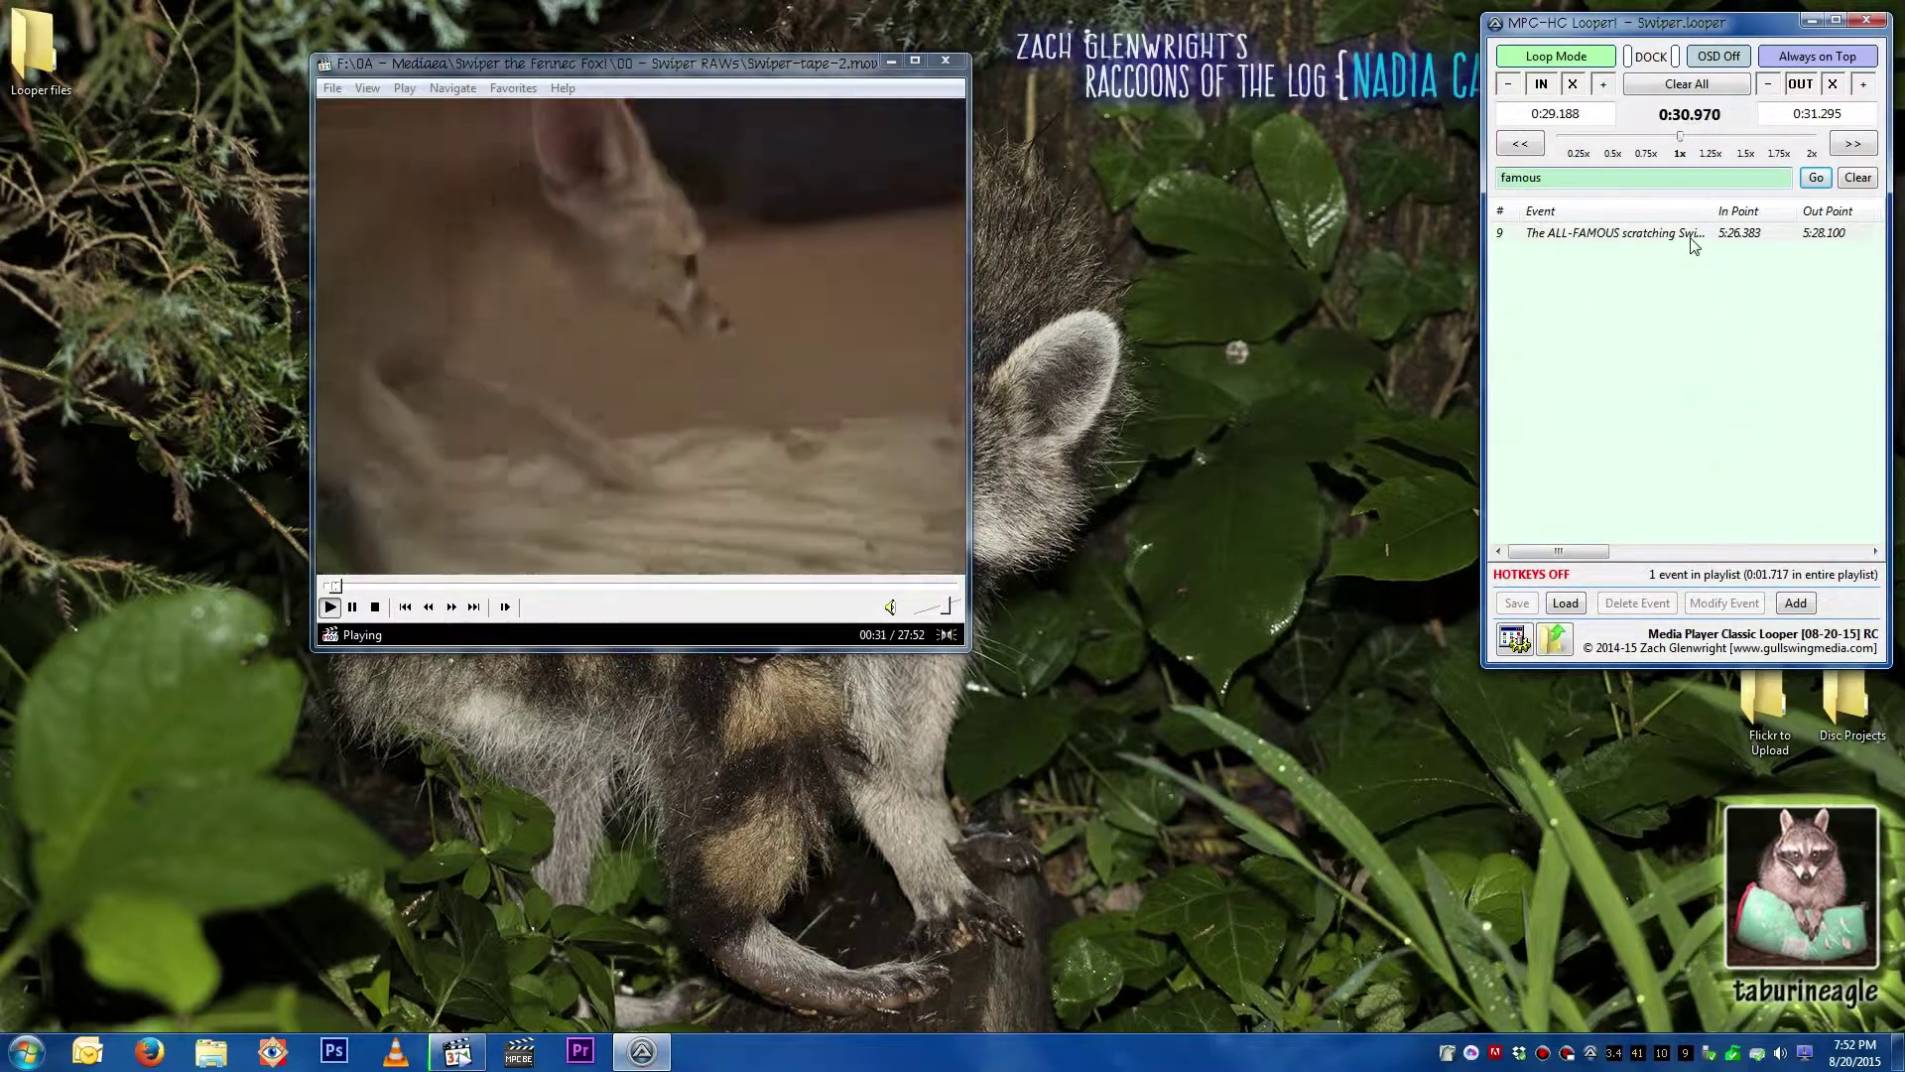
double_click(1687, 234)
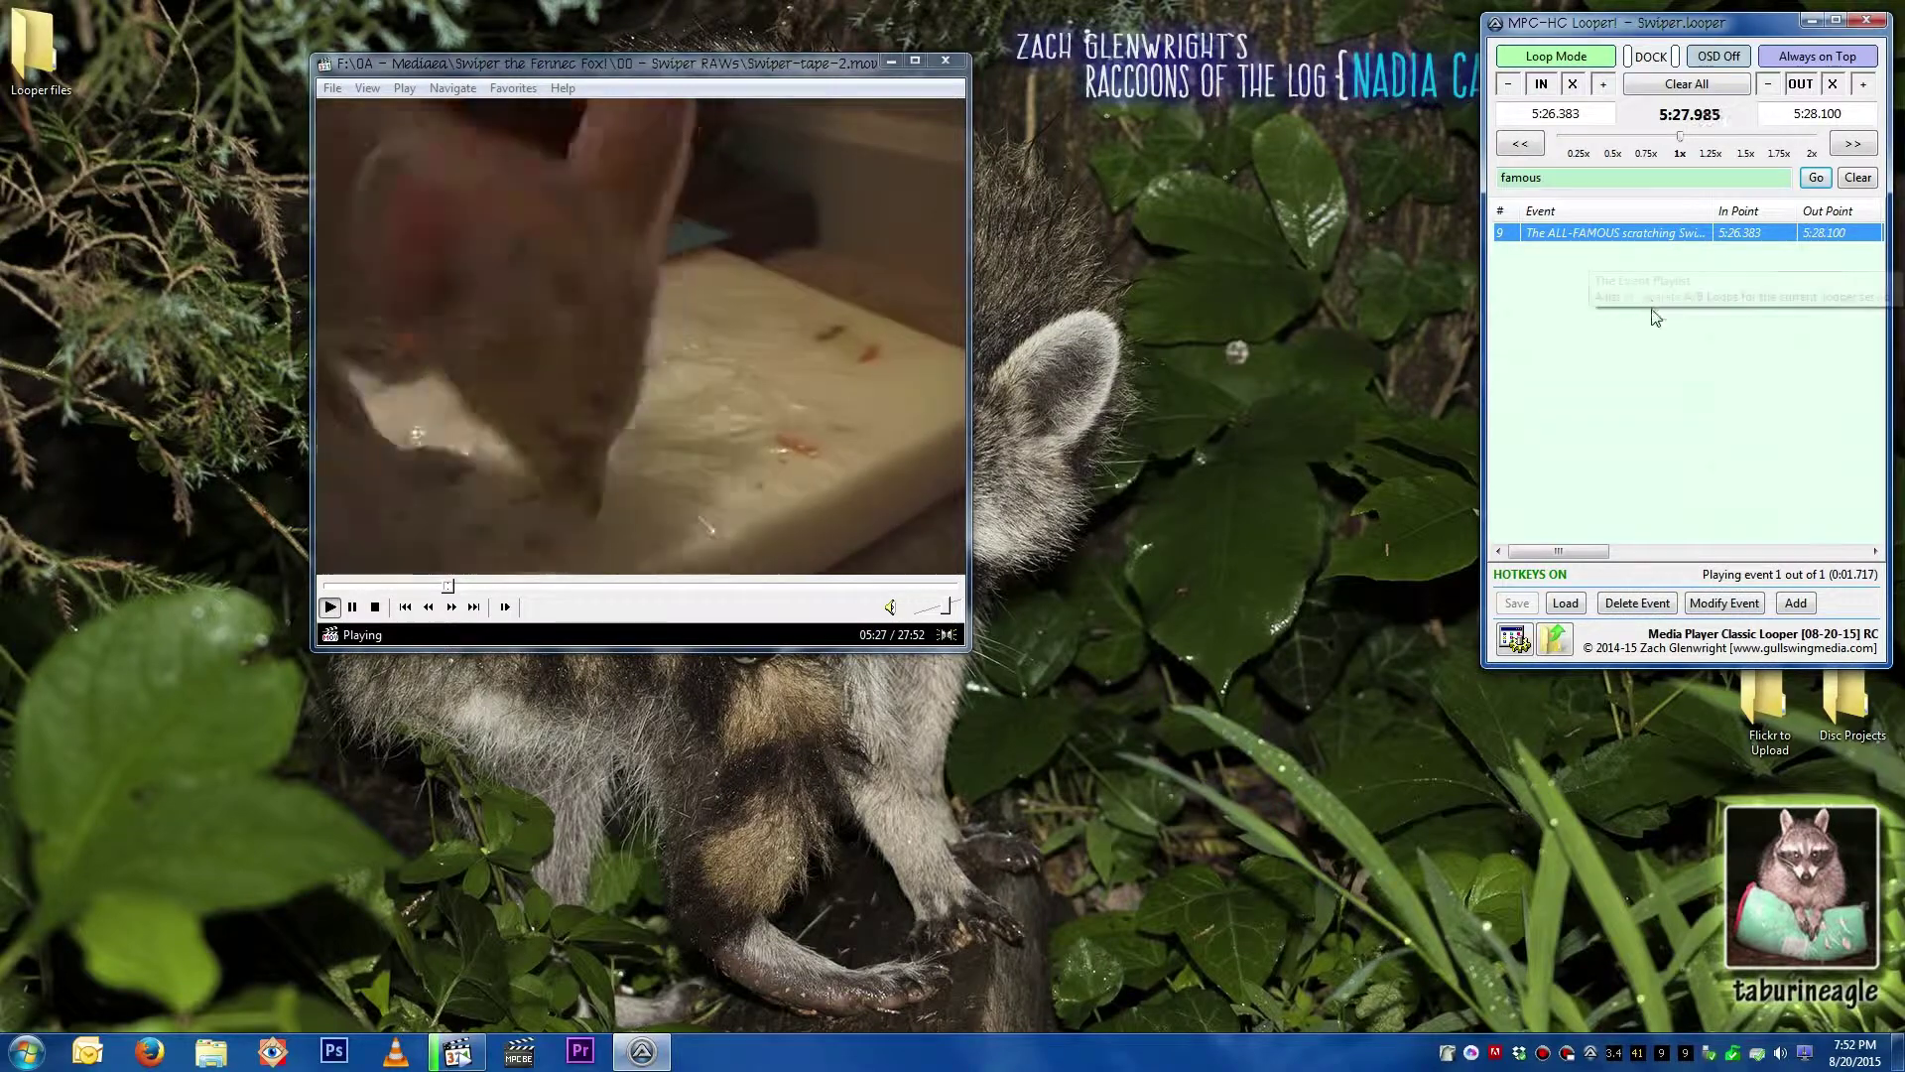
Step: Clear the "famous" search, pause the video, and search the event playlist for "fennec", restoring the full list at the end
left_click(1858, 177)
left_click(849, 324)
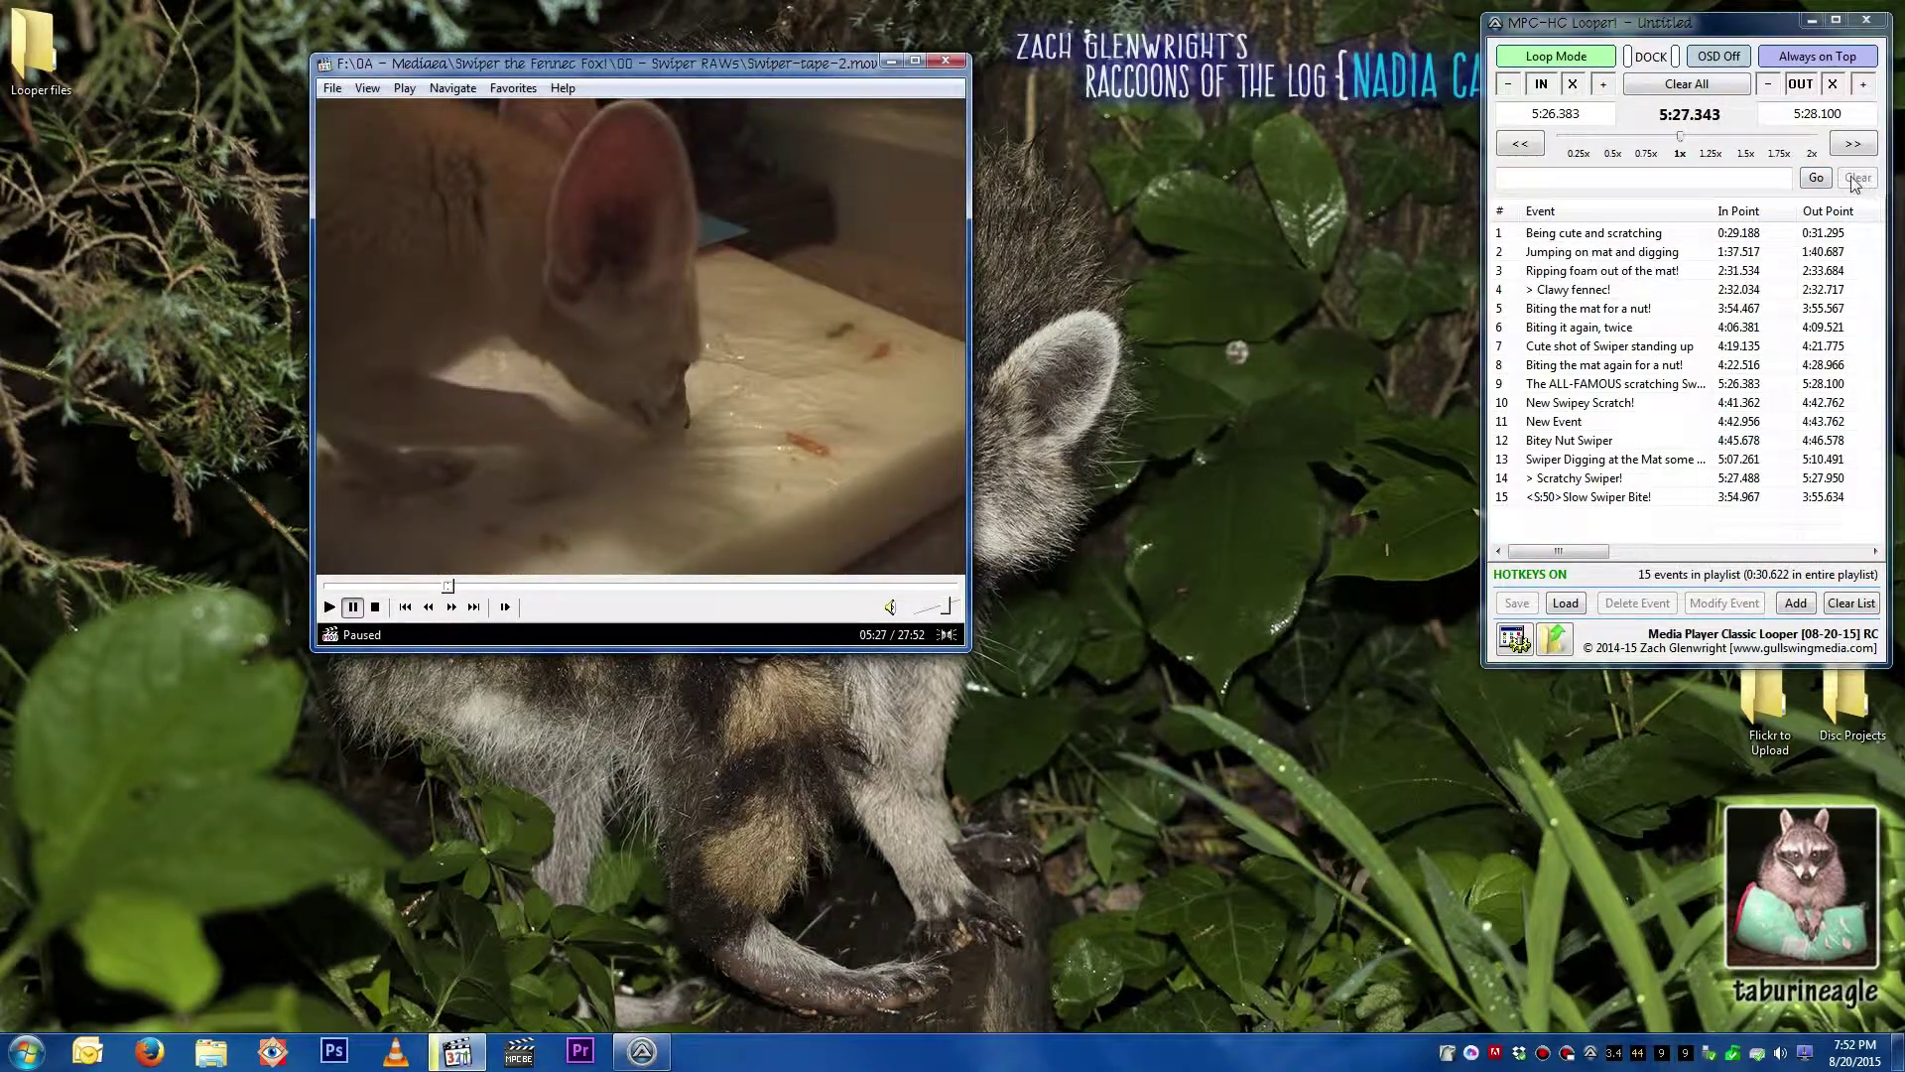
left_click(1644, 177)
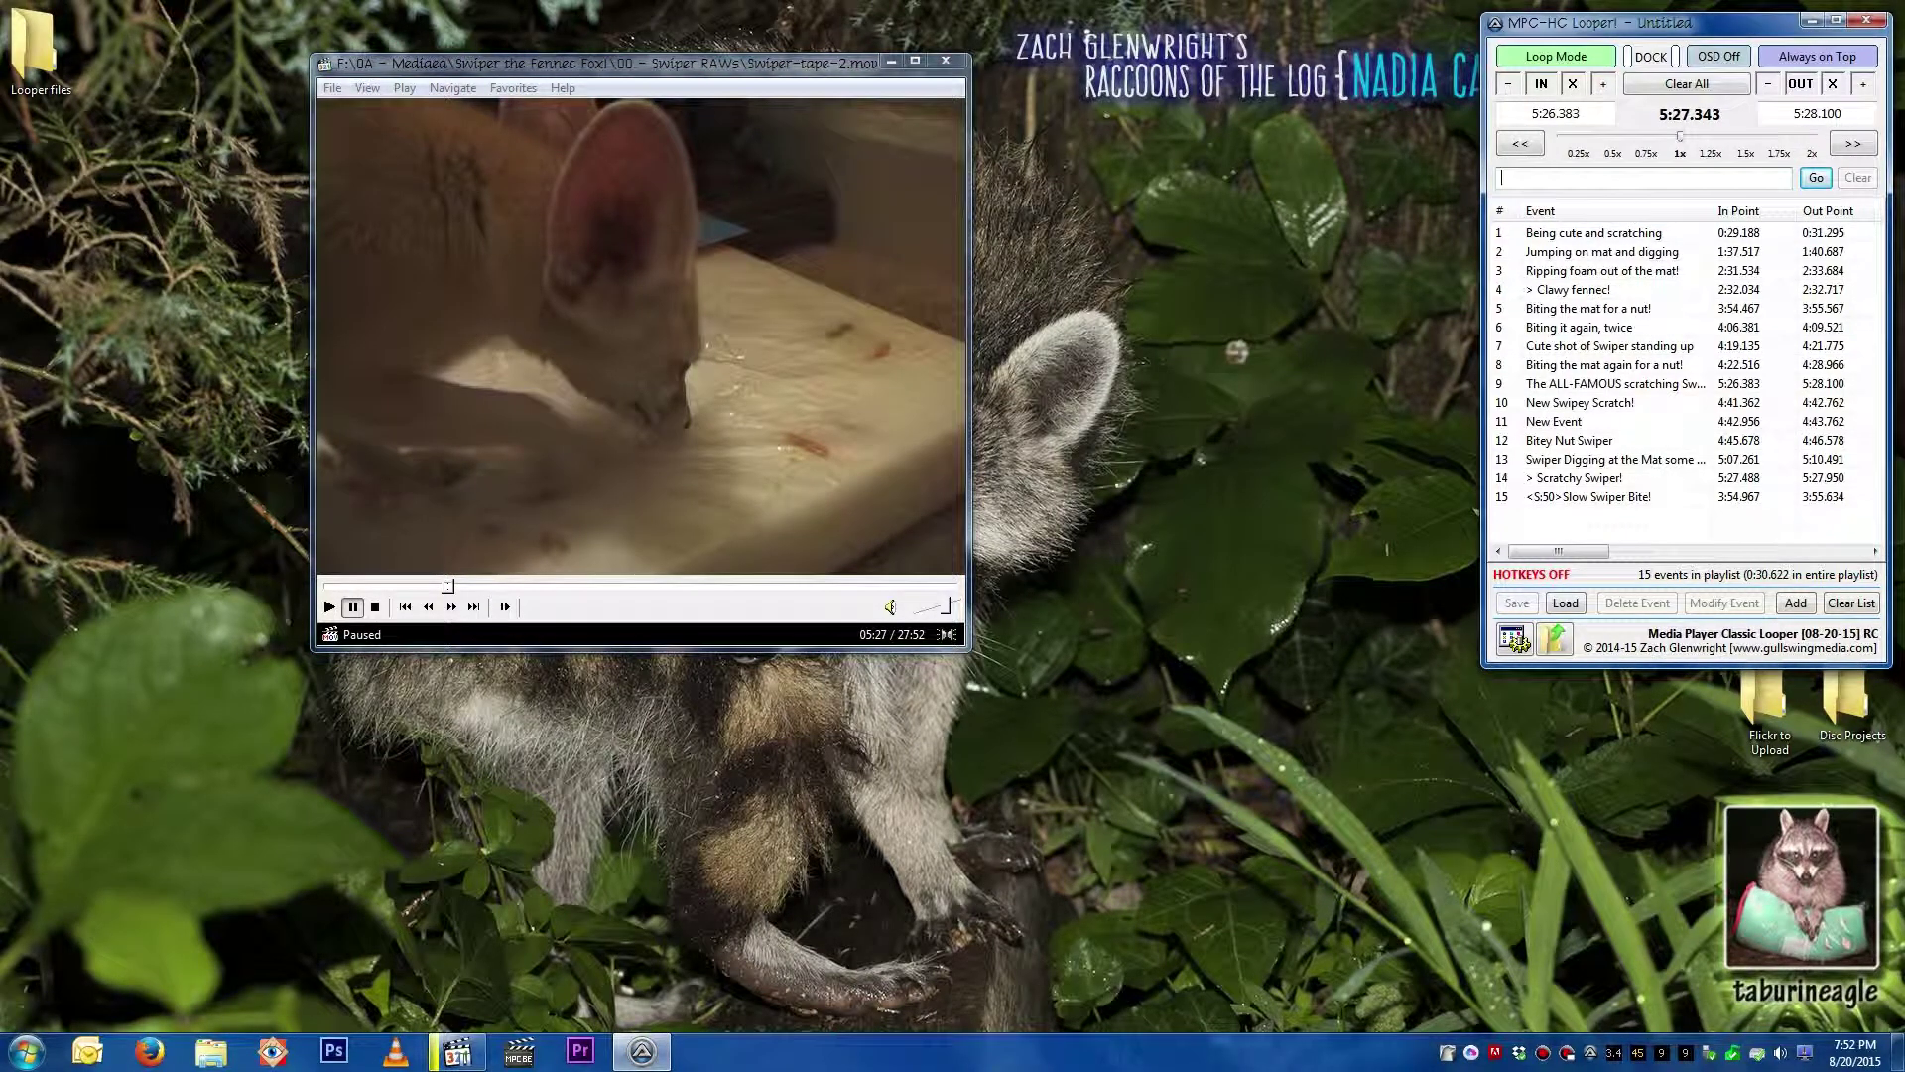
key("Return")
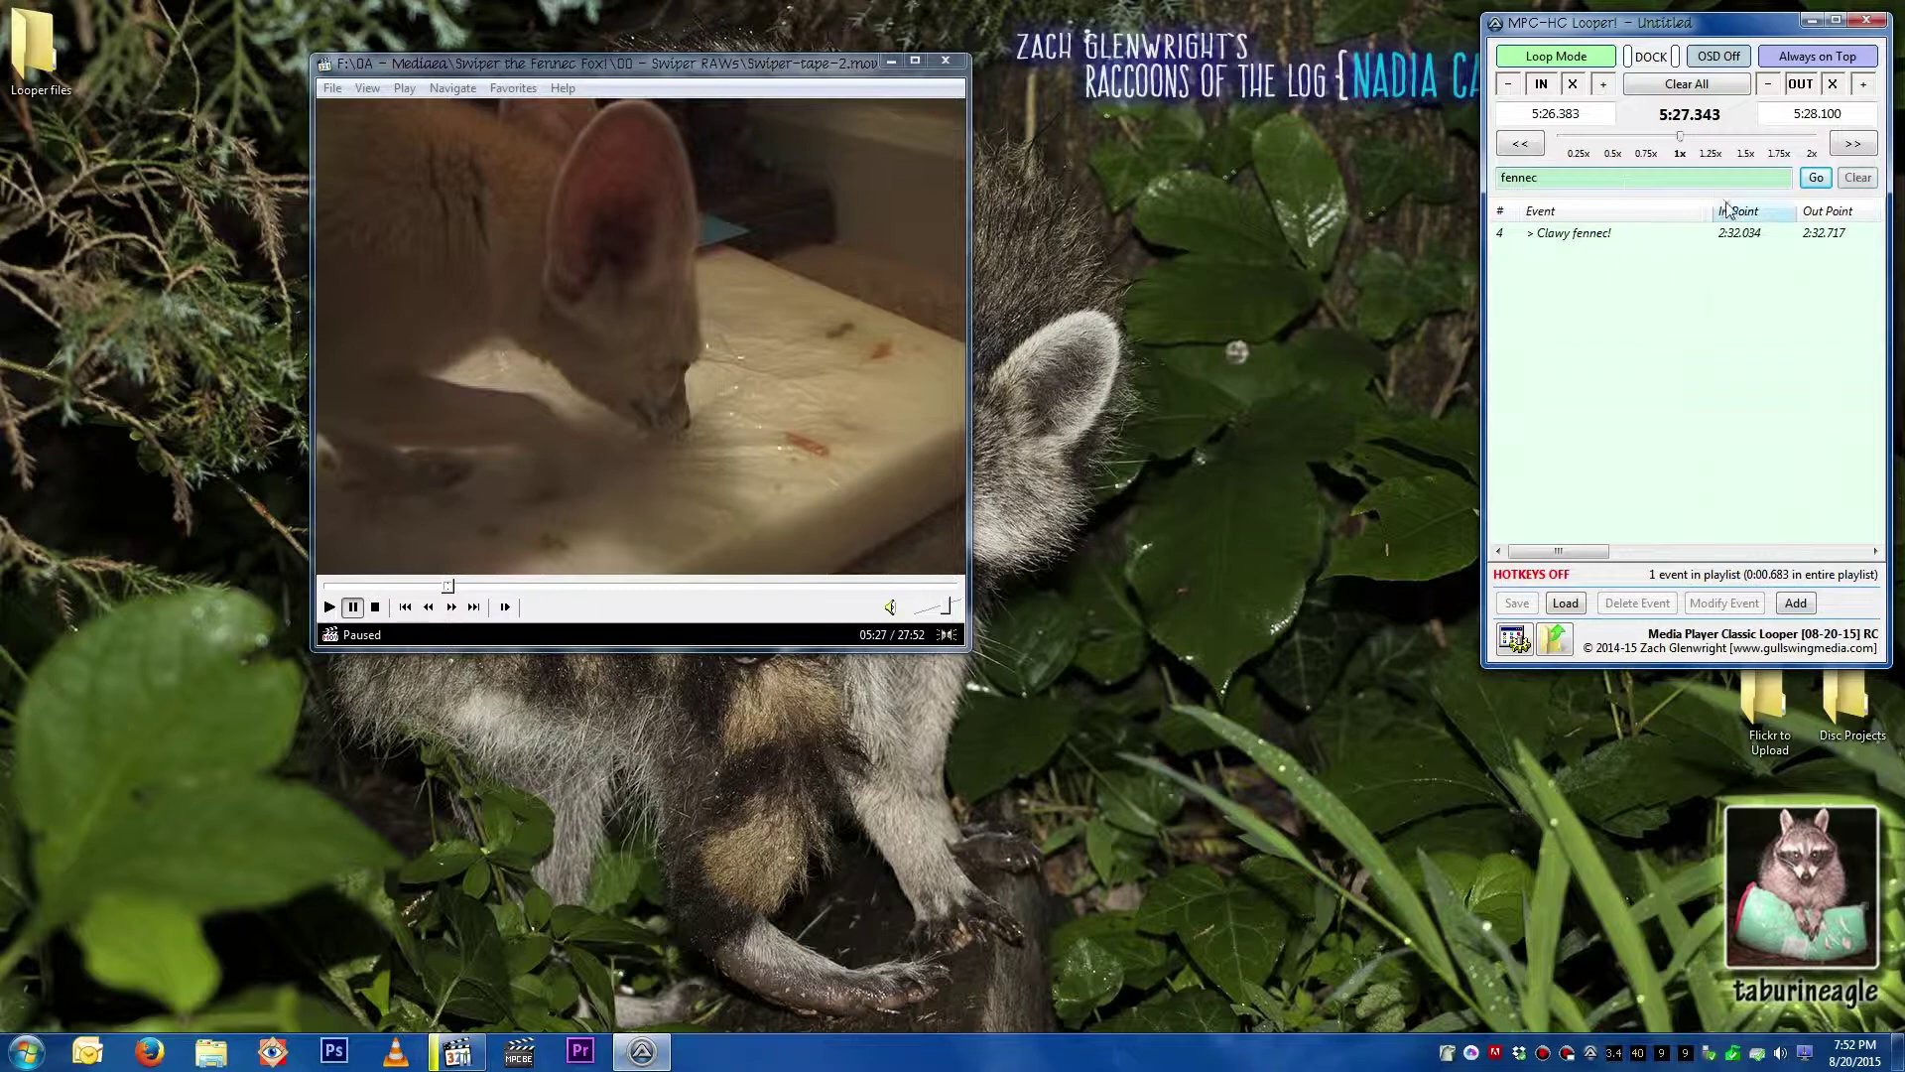
left_click(1862, 177)
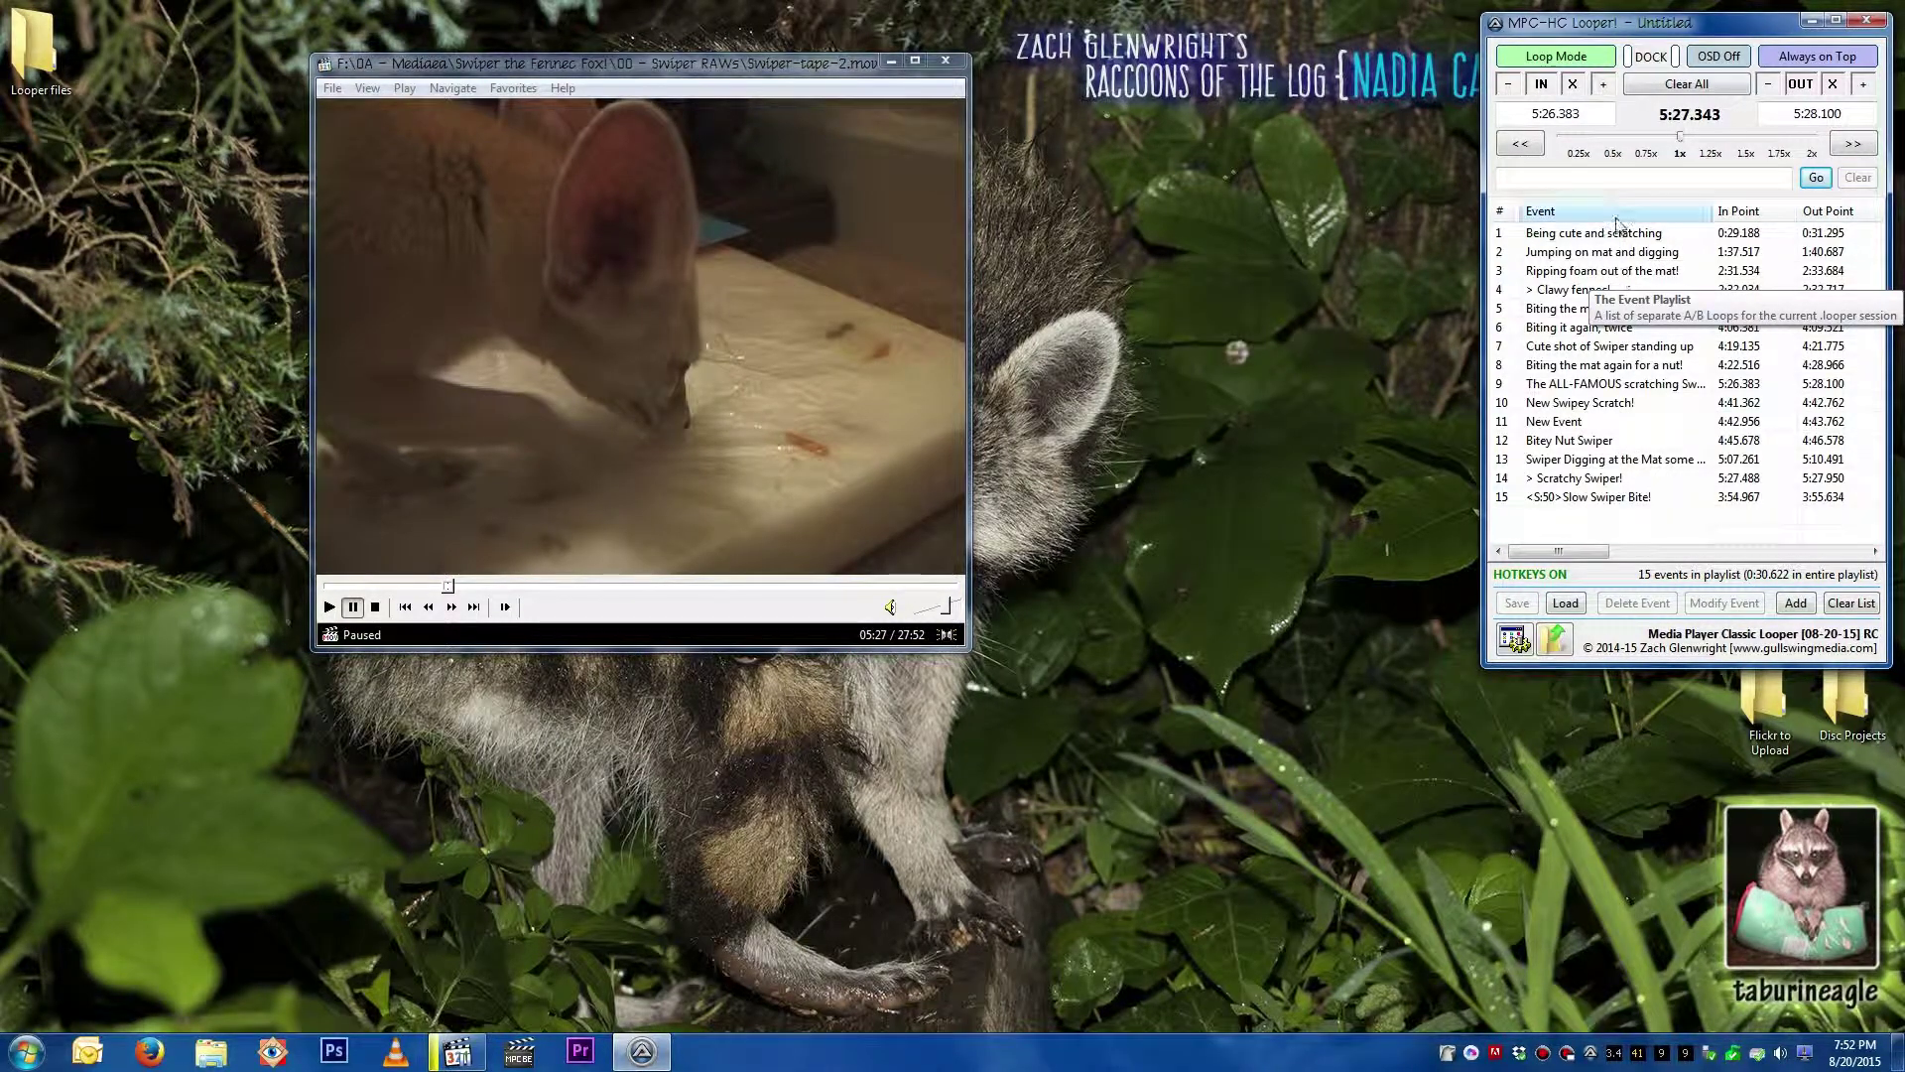
Step: Search the event playlist for "mat" and clear the search to restore the full list
left_click(1619, 178)
type("mat")
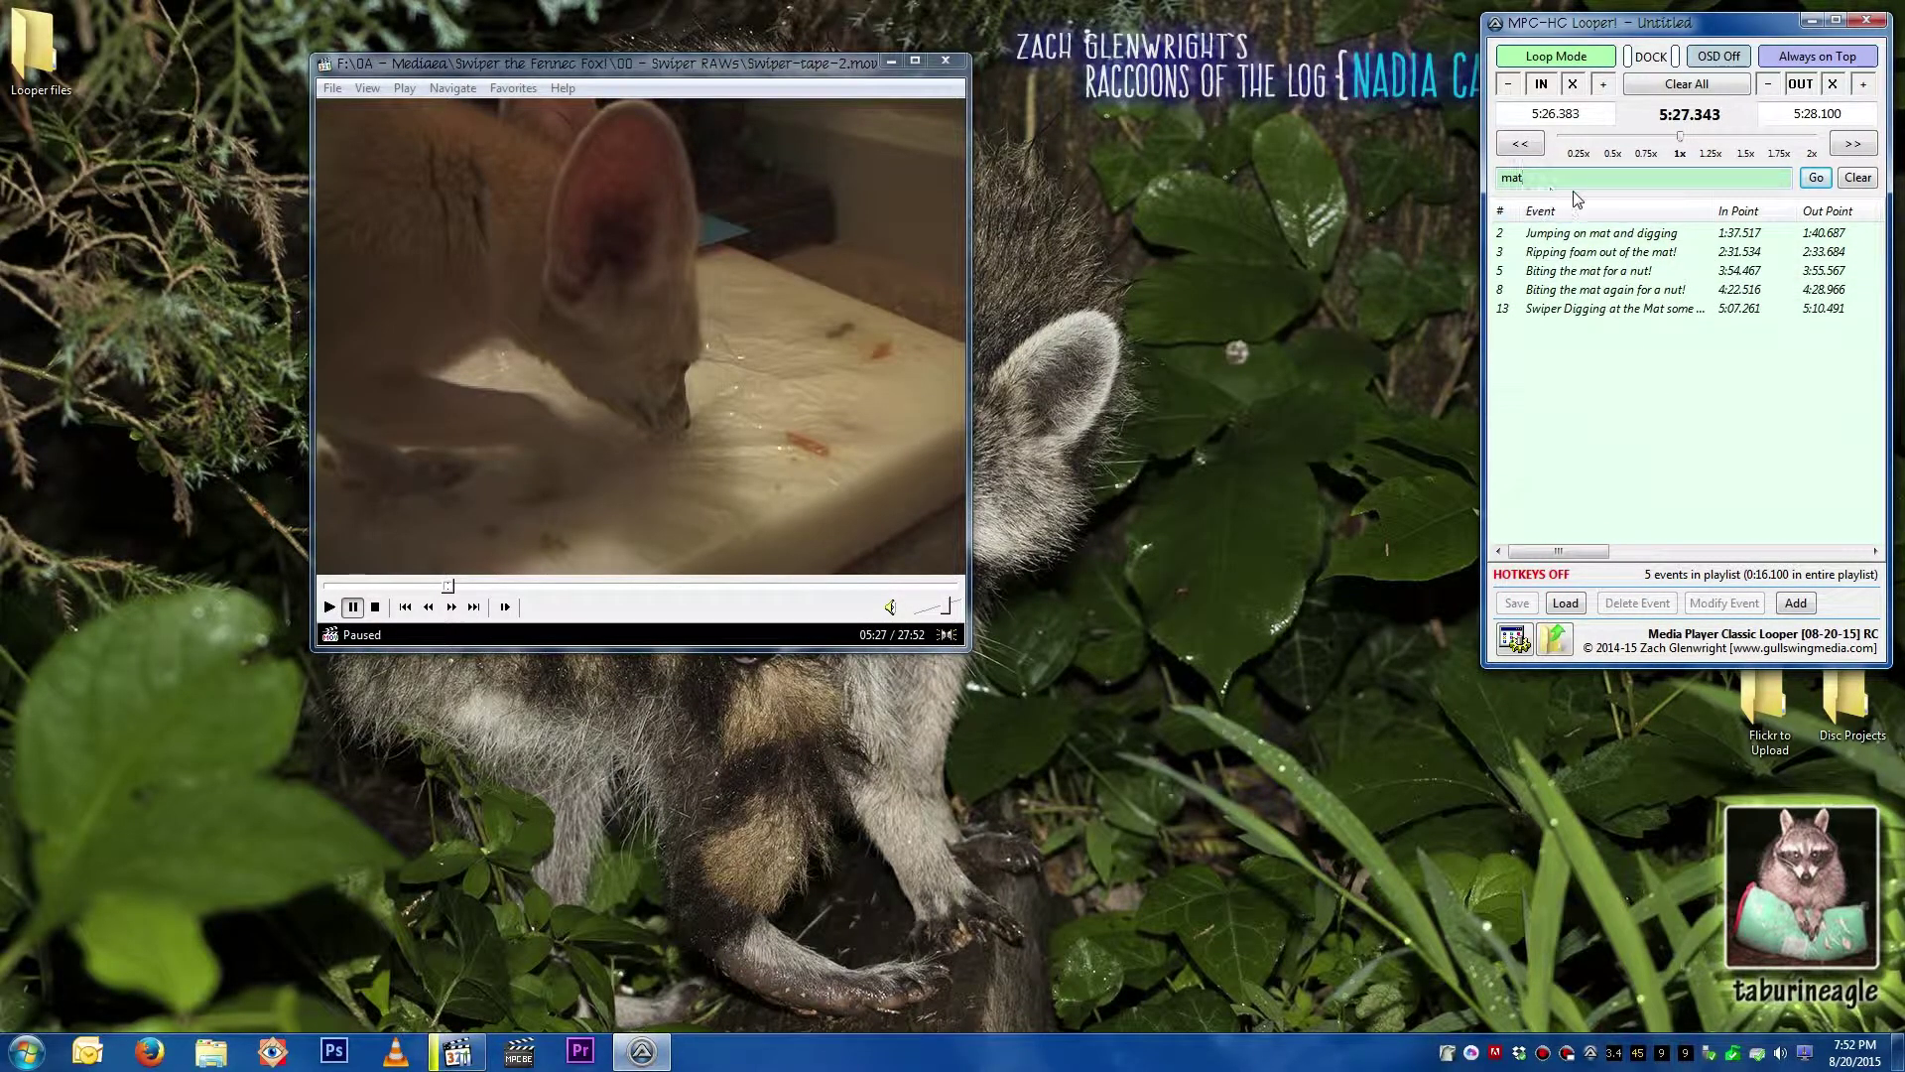
left_click(1852, 186)
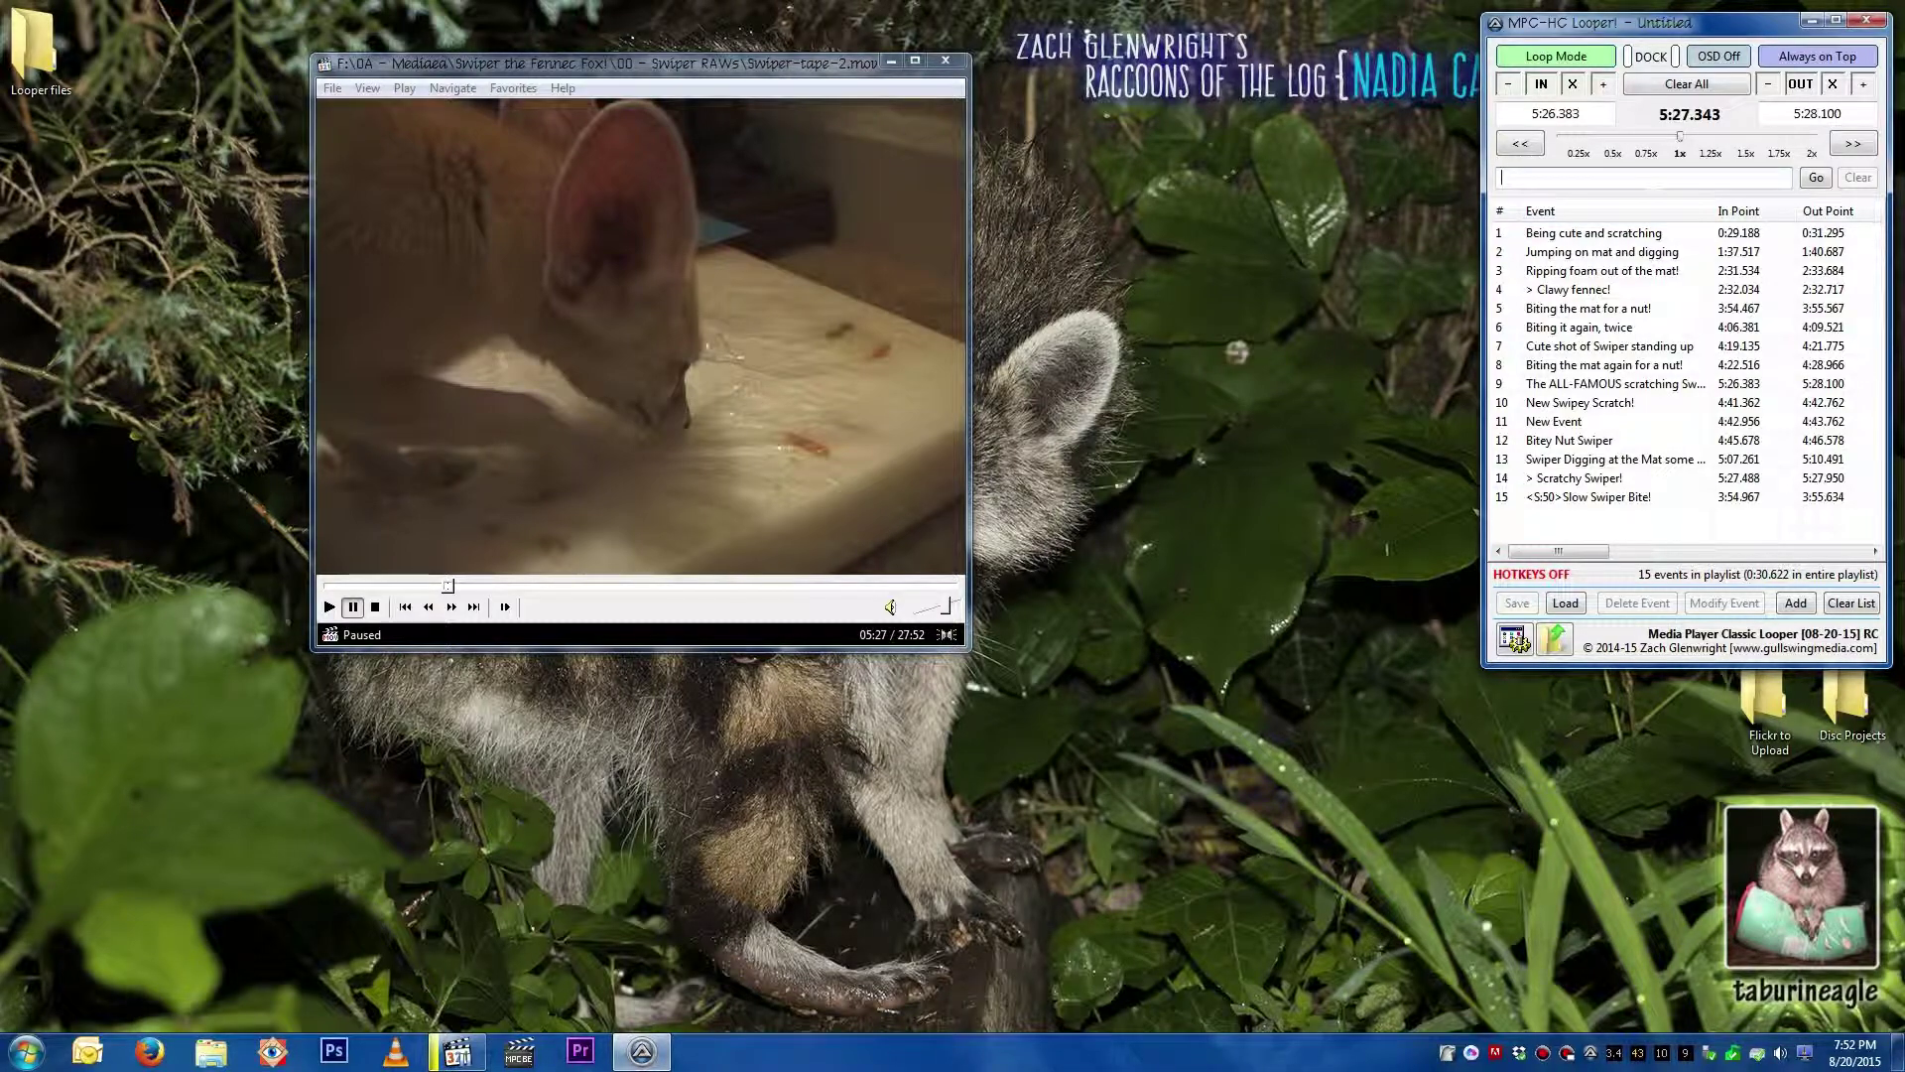
Step: Search the event playlist for "Comedy" and dismiss the resulting message
type("Comedy")
key("Return")
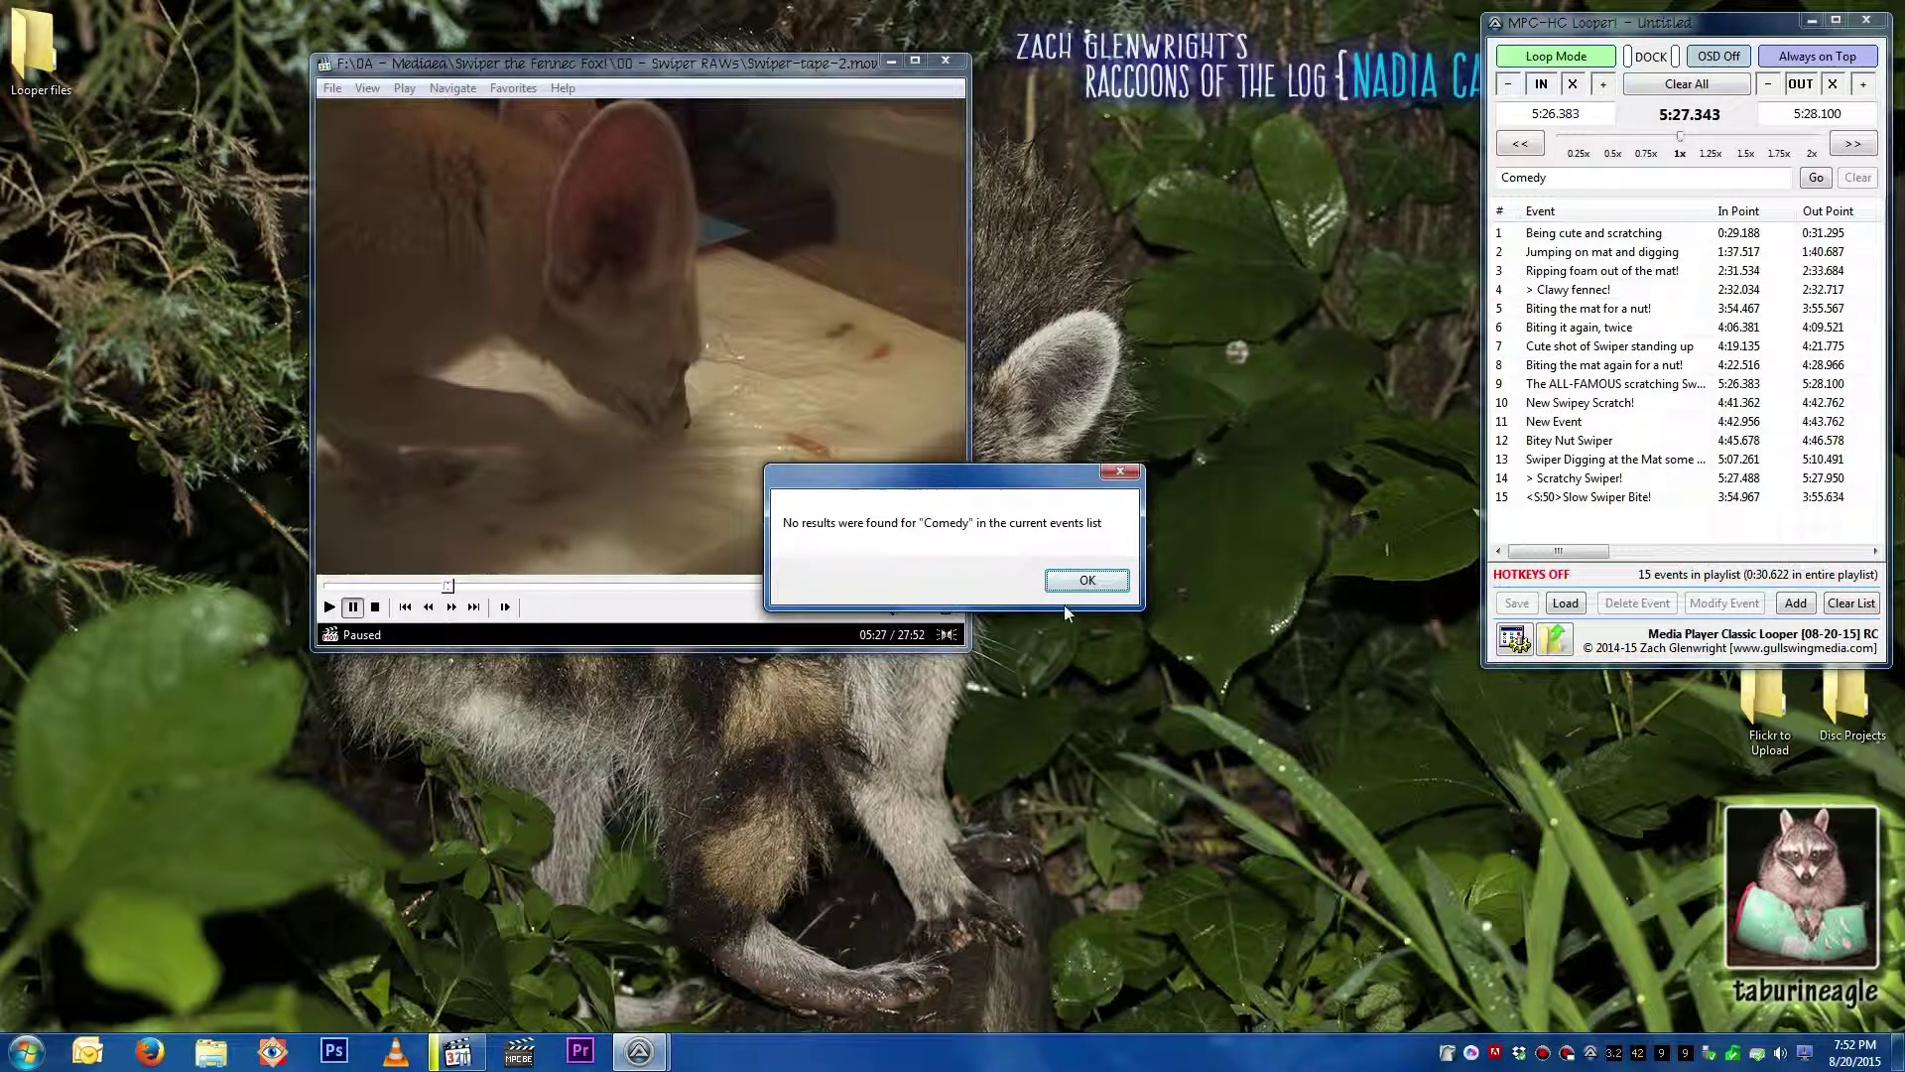
left_click(1084, 582)
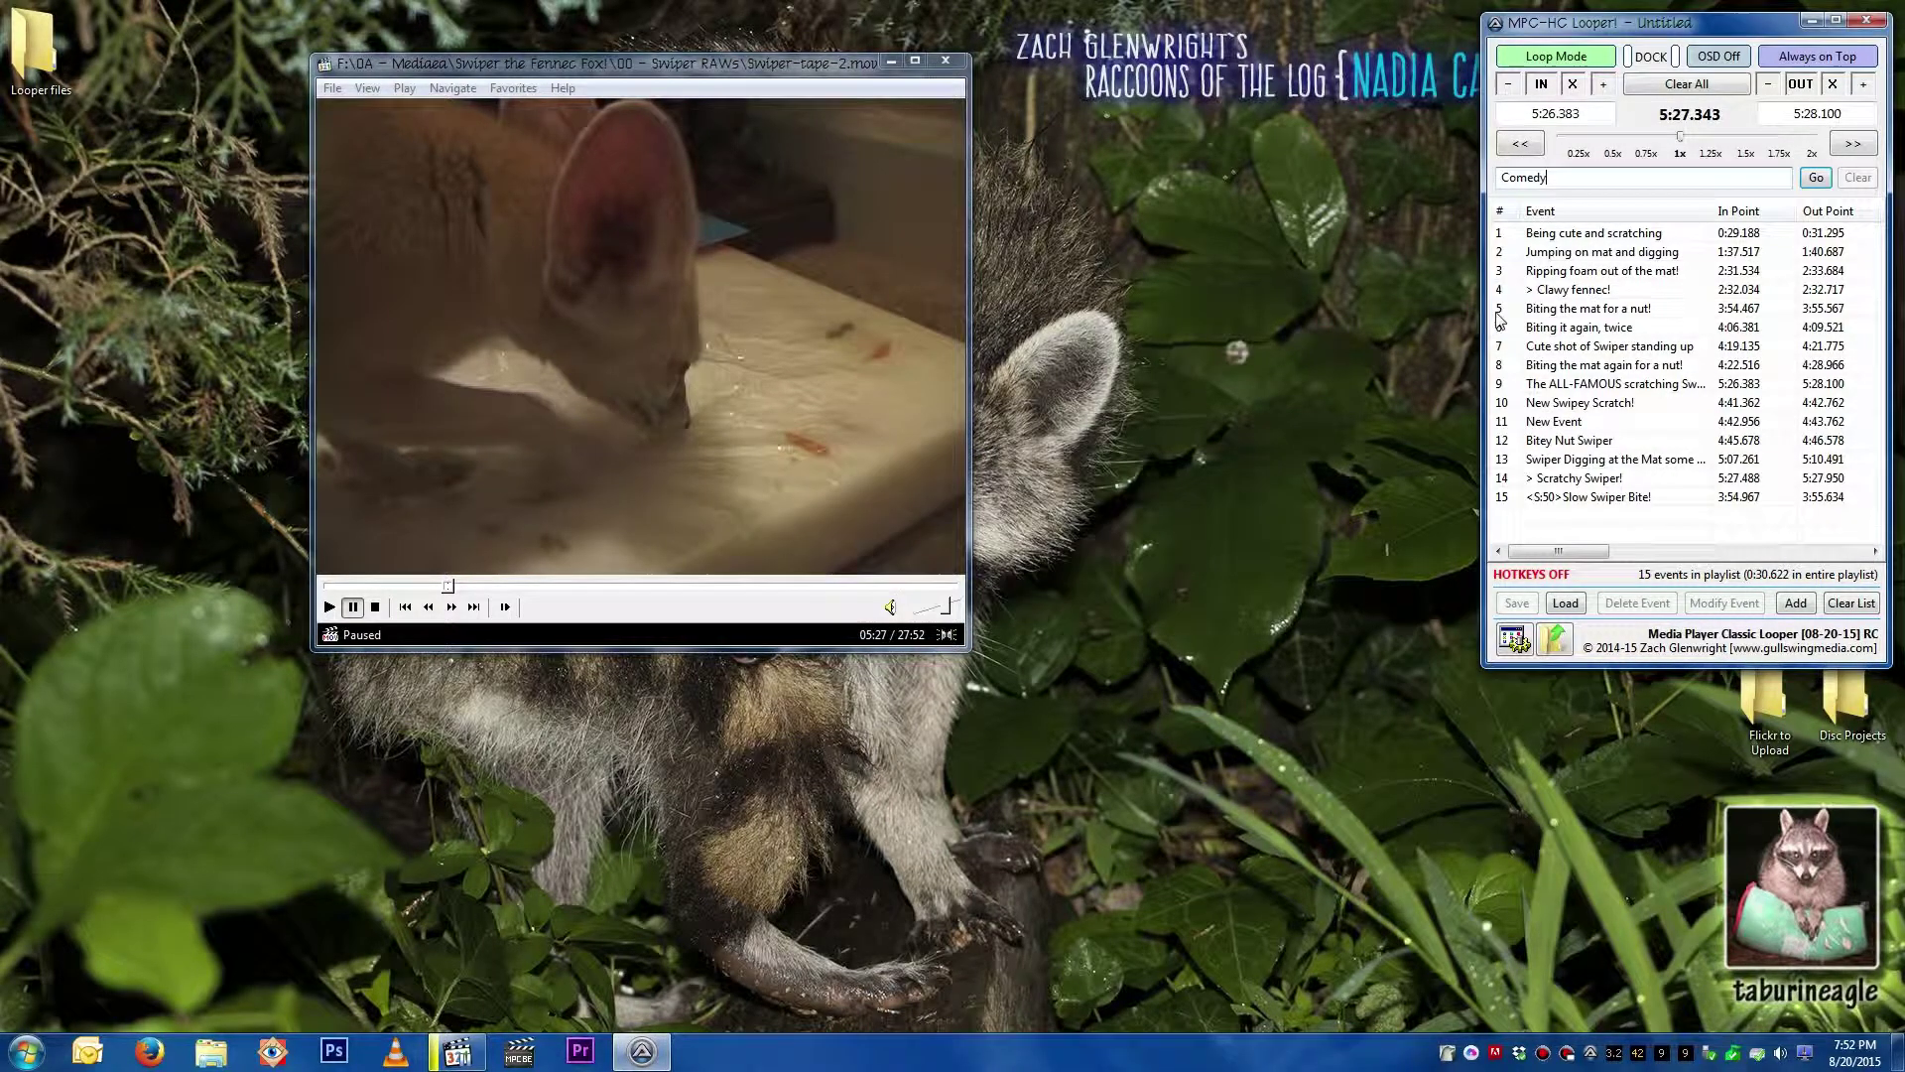
Step: Search the event playlist for the speed tag "<S:" and clear the search to restore all events
left_click(1549, 504)
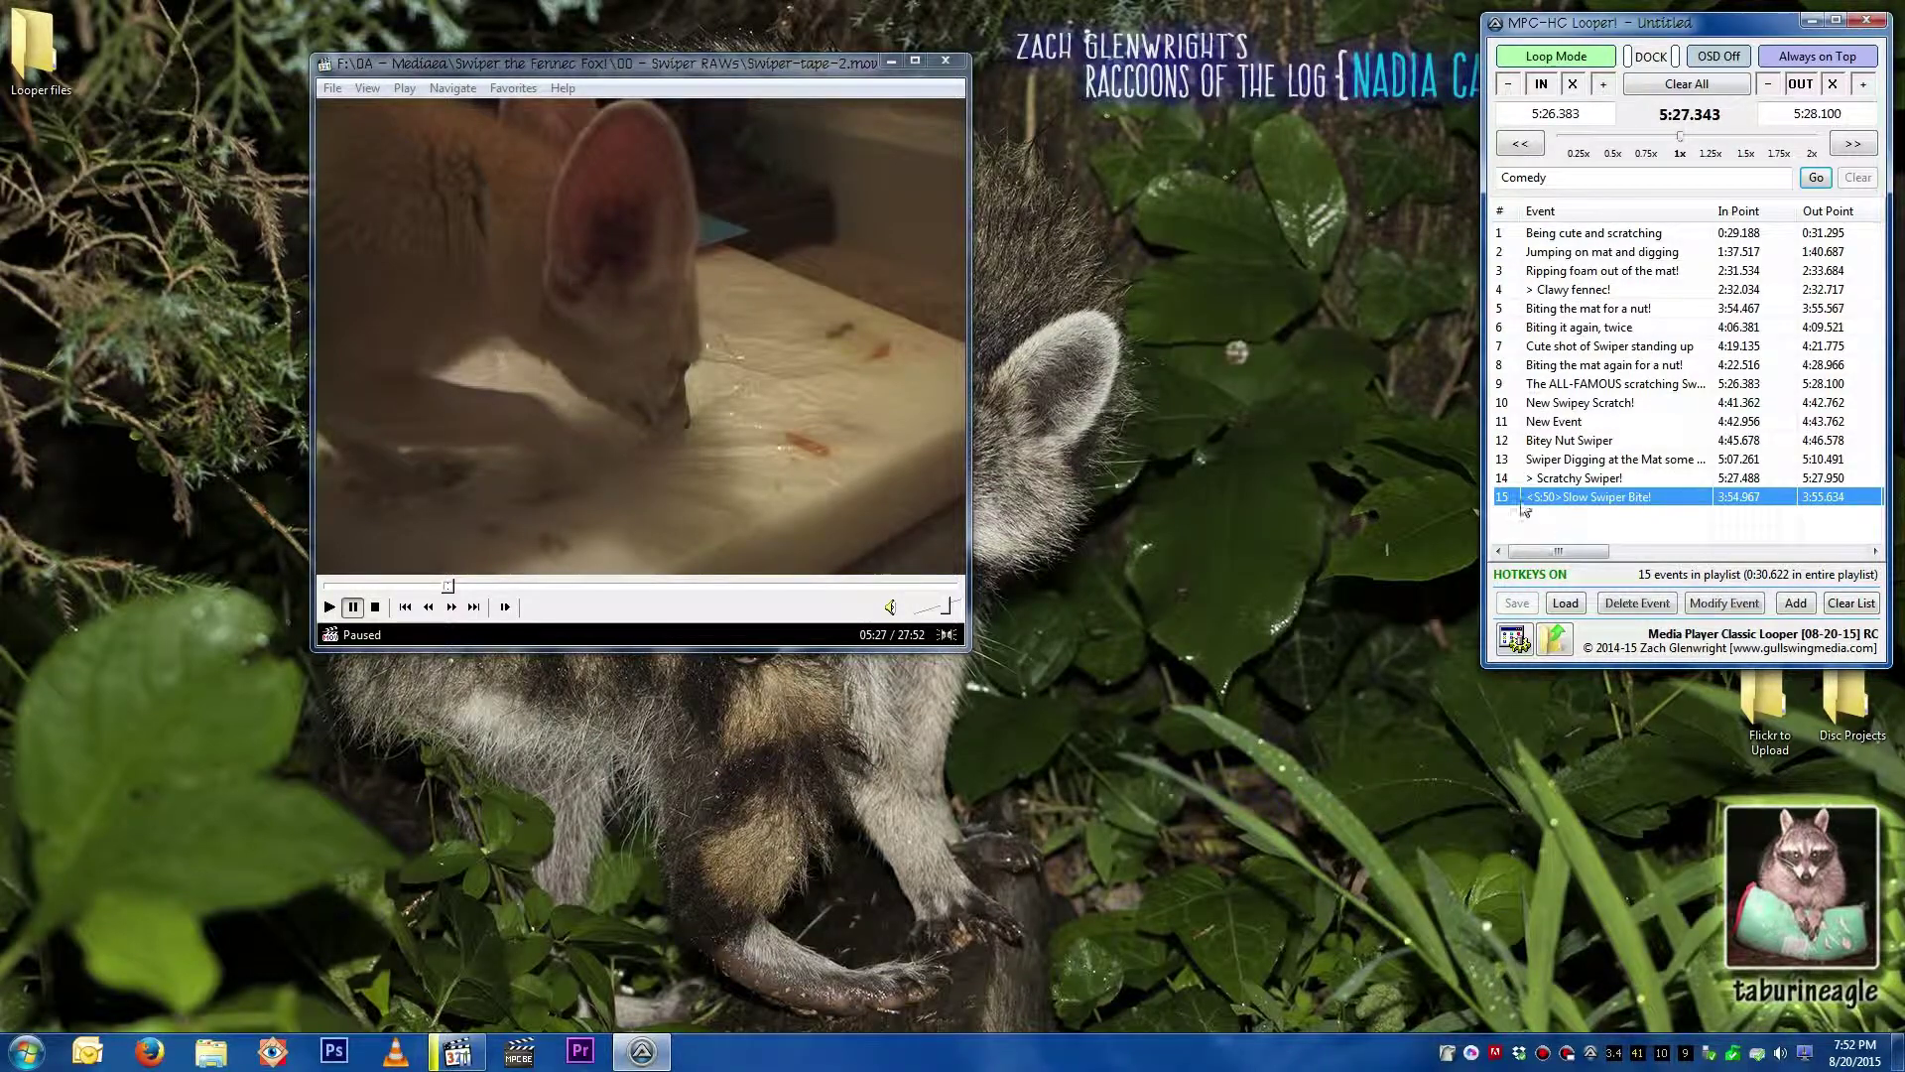
left_click_drag(1578, 179, 1450, 170)
type("<S:")
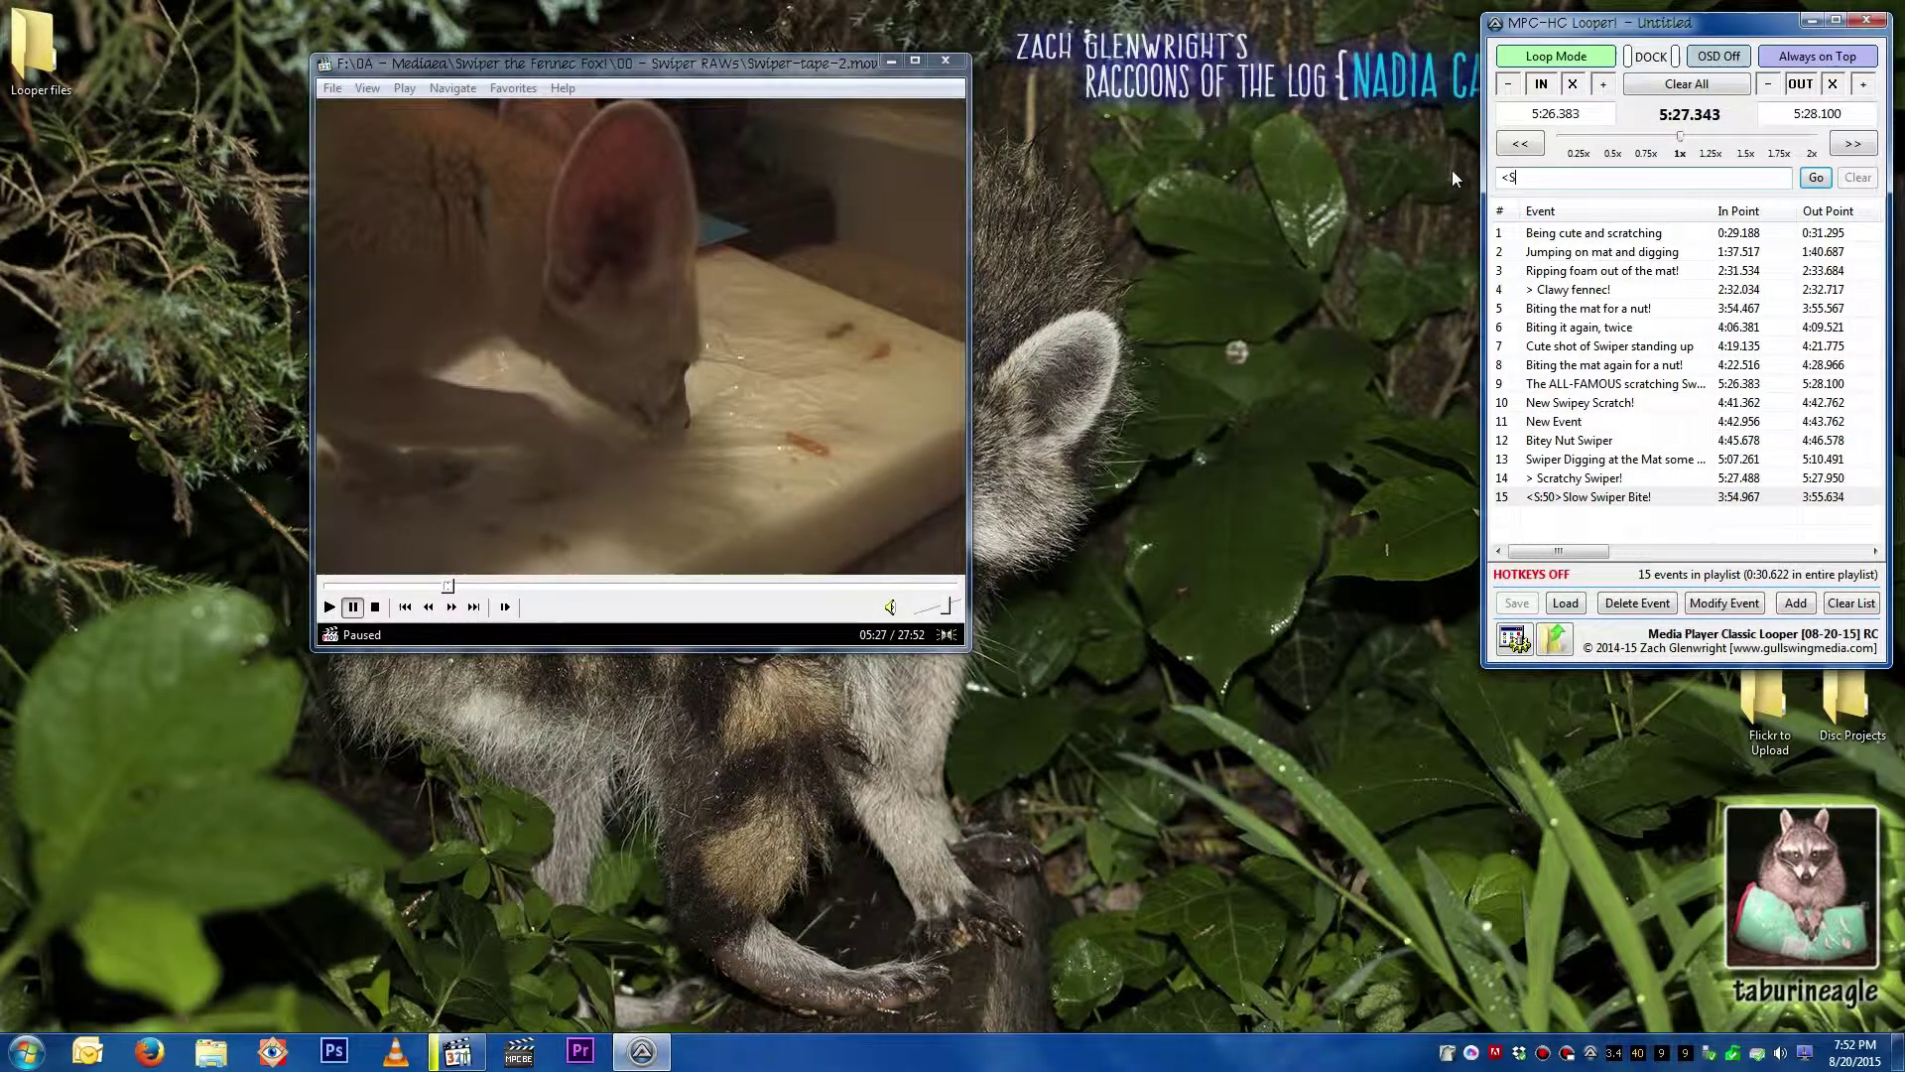
key("Return")
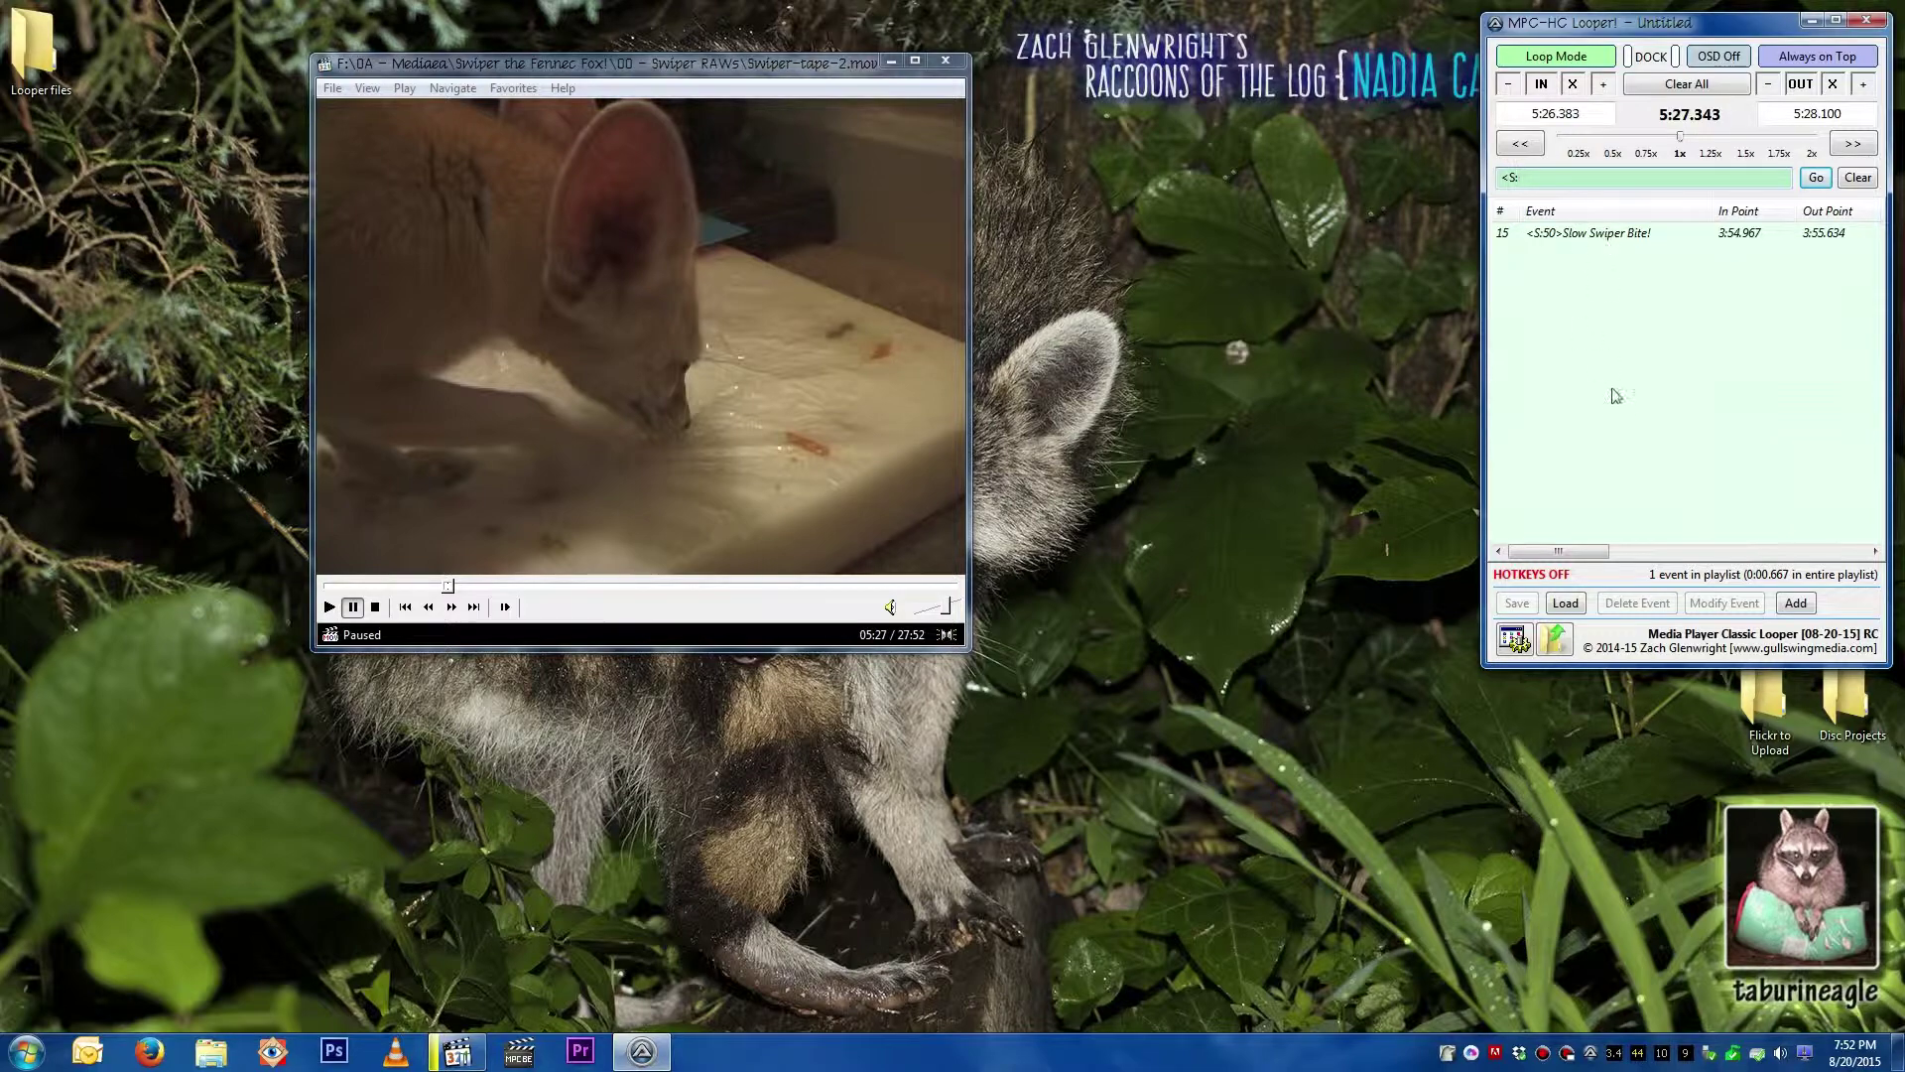
left_click(1858, 178)
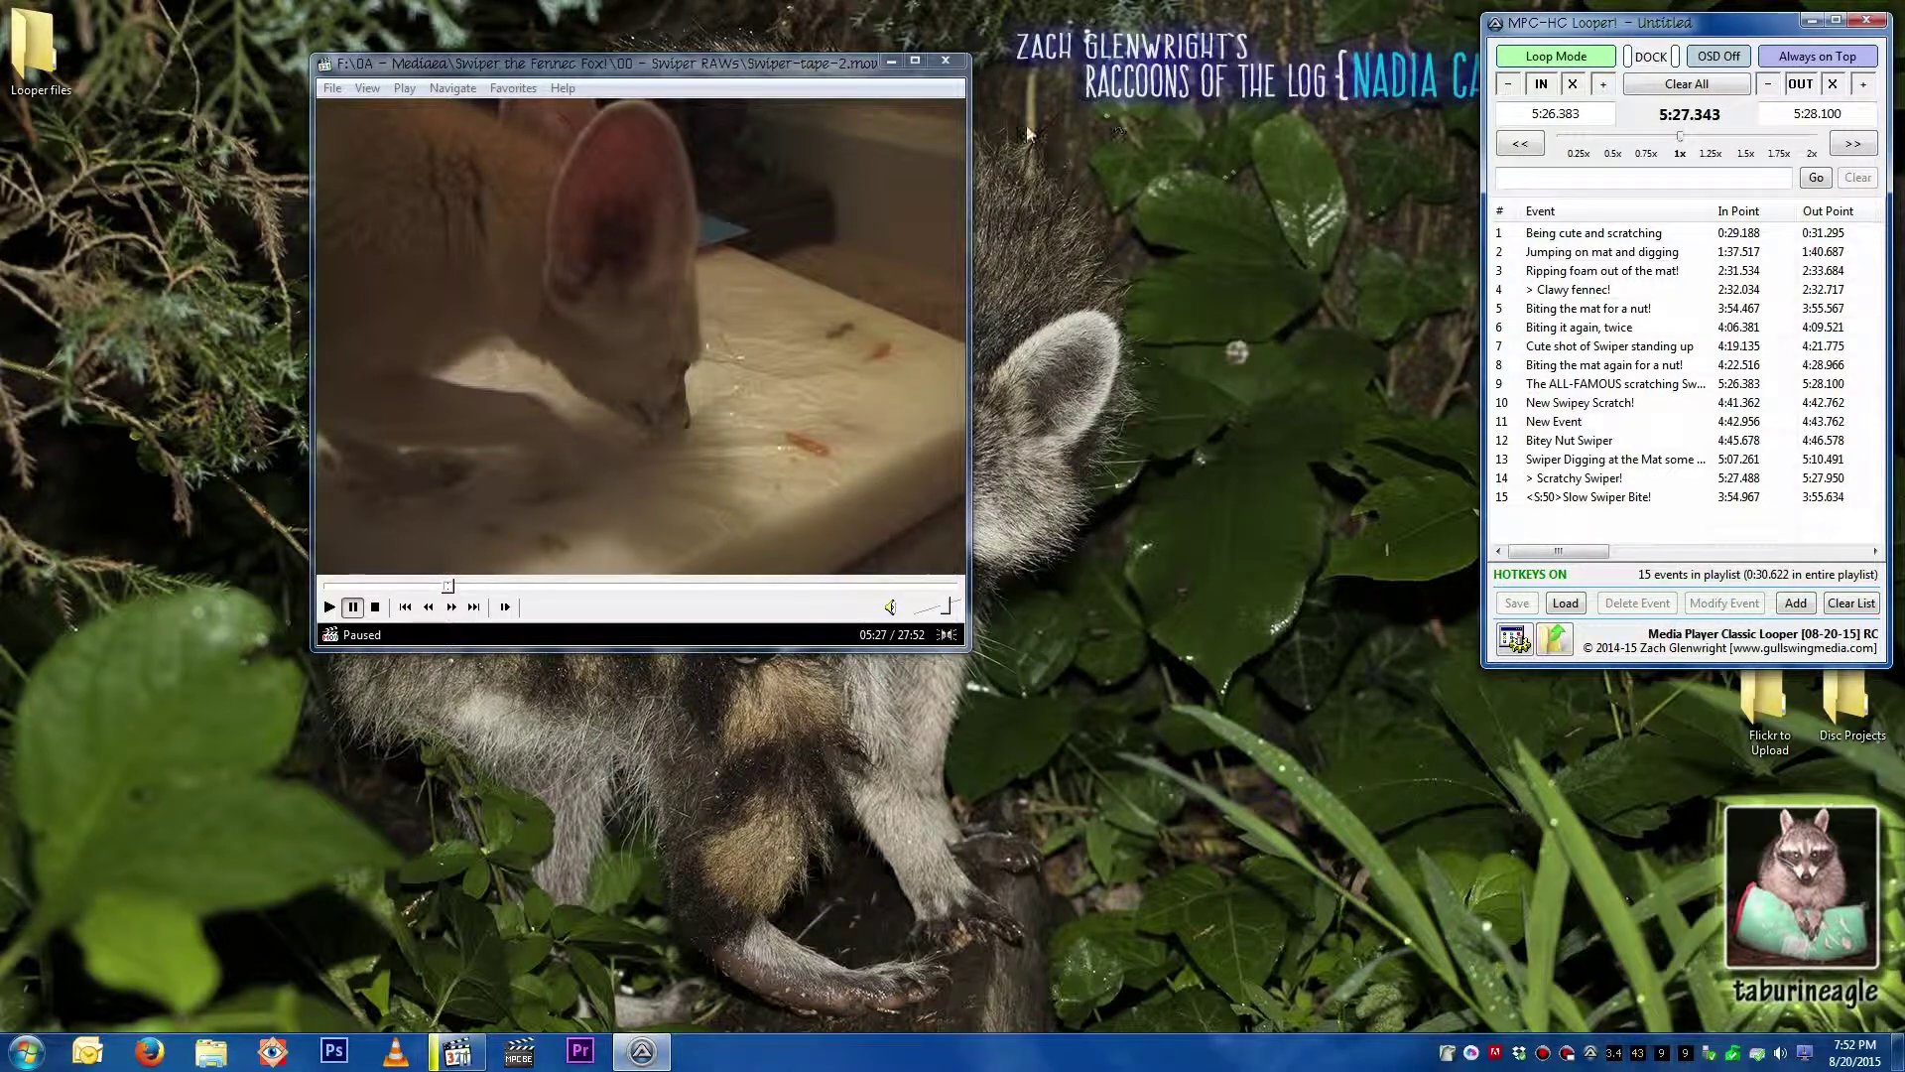
Step: Dock Looper and the player on the right of the desktop, move them together, and switch docking to the left side and back
left_click(1676, 56)
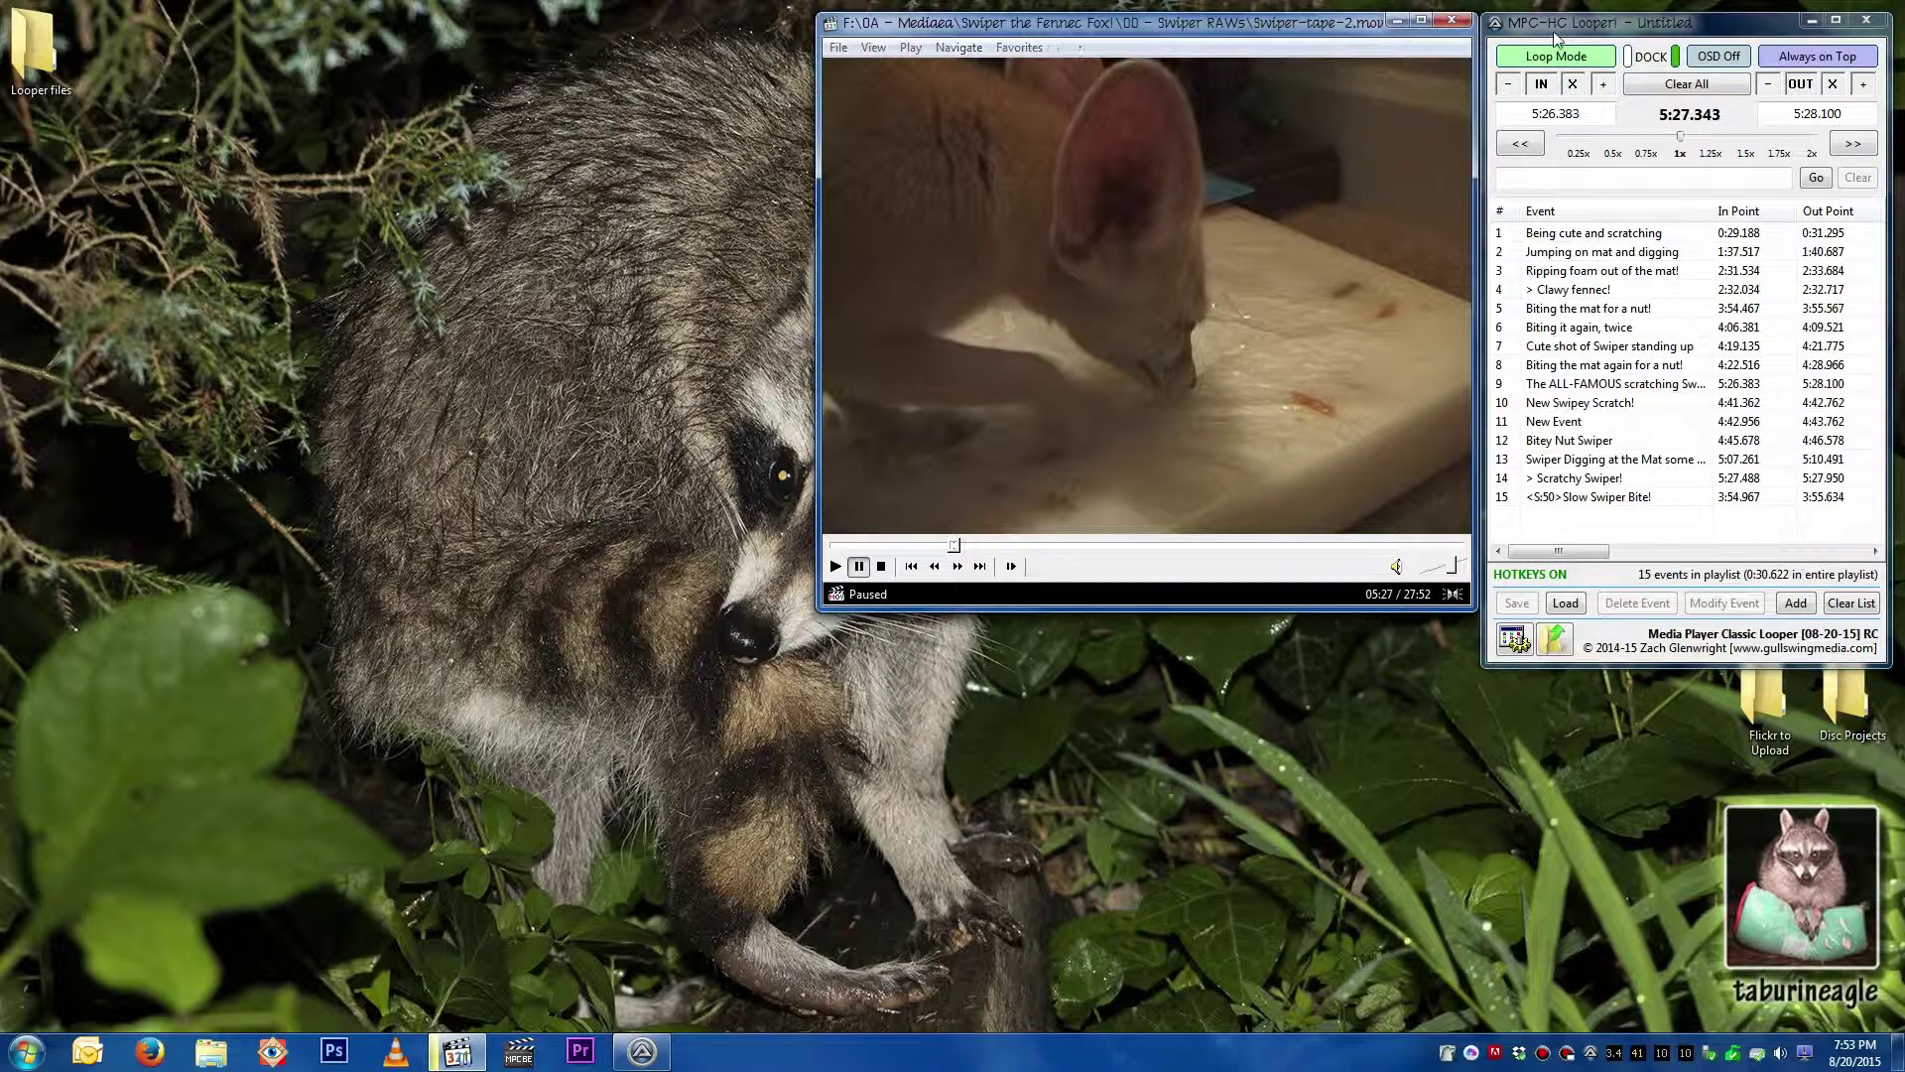
mouse_move(1557, 37)
left_mouse_down()
mouse_move(1278, 202)
mouse_move(1171, 220)
mouse_move(1397, 100)
mouse_move(1603, 27)
mouse_move(1559, 75)
left_mouse_up()
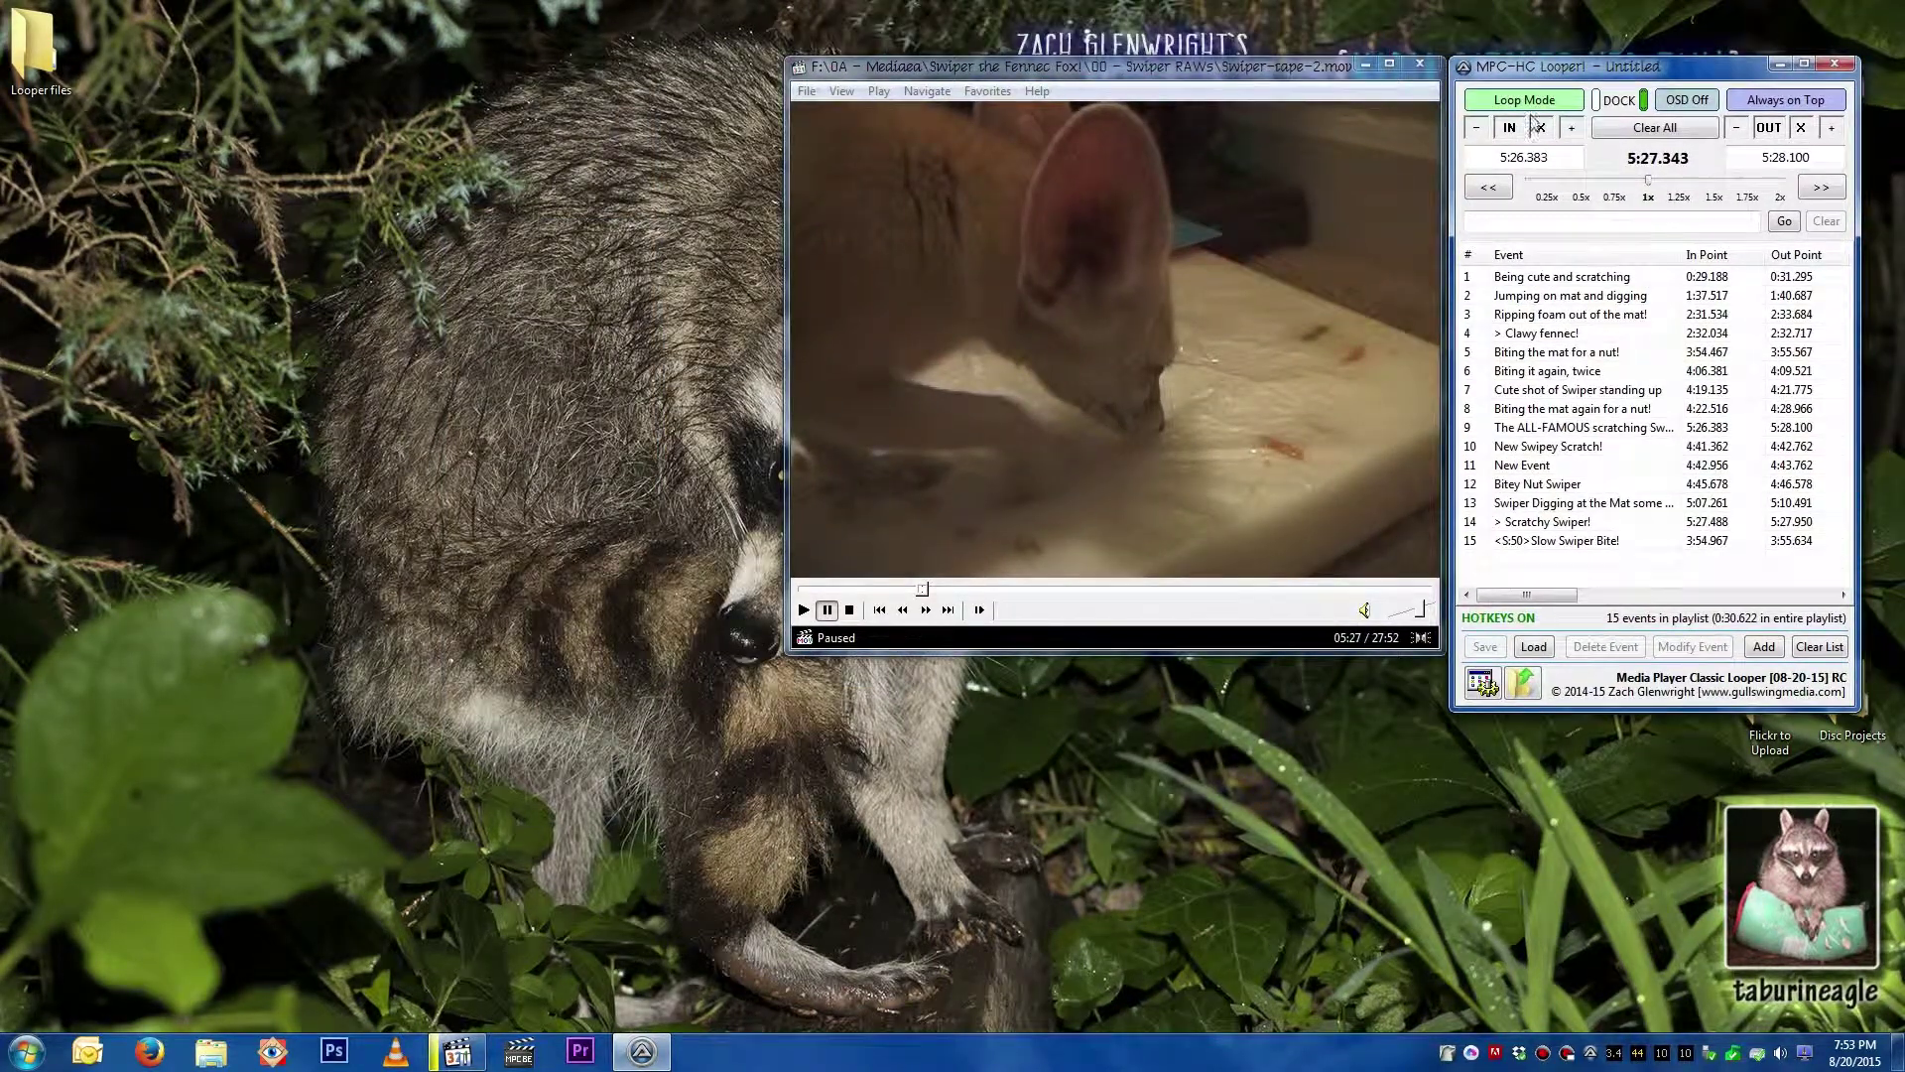
left_click(1597, 100)
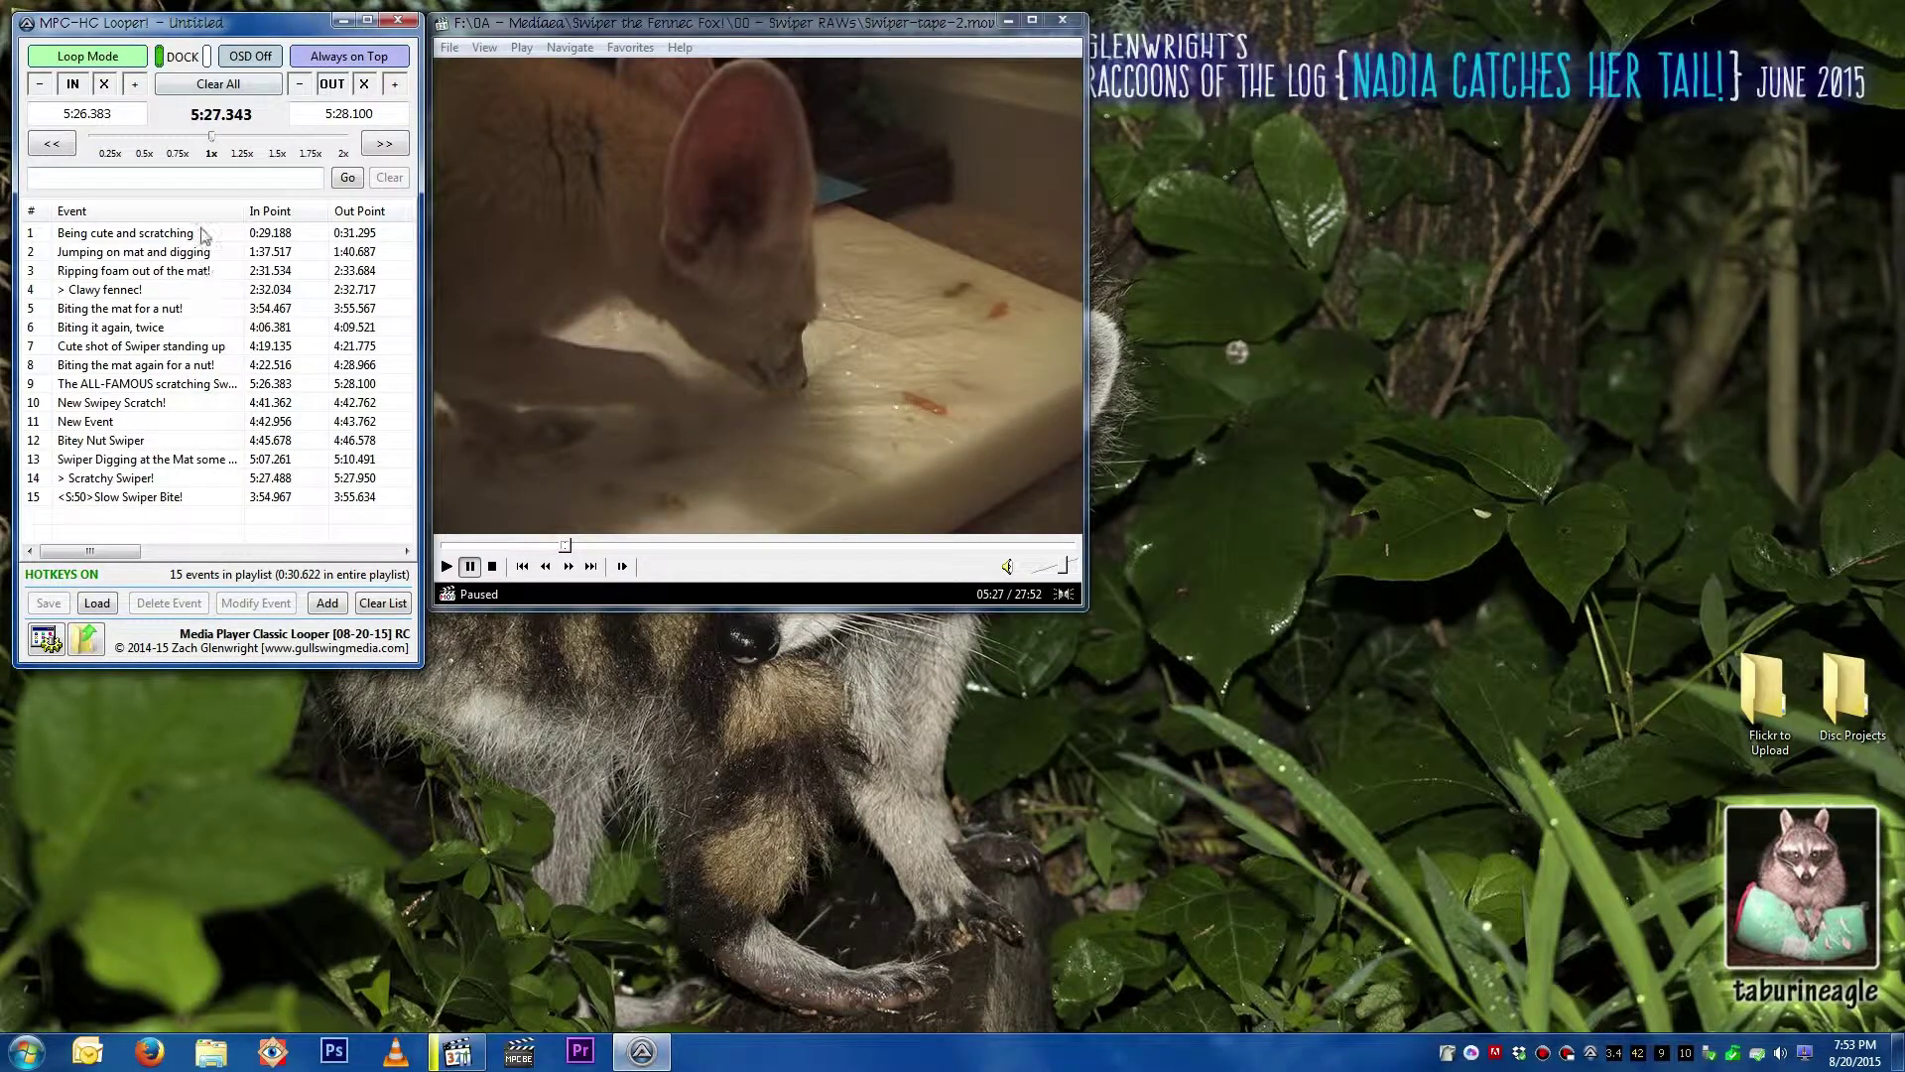
left_click(205, 58)
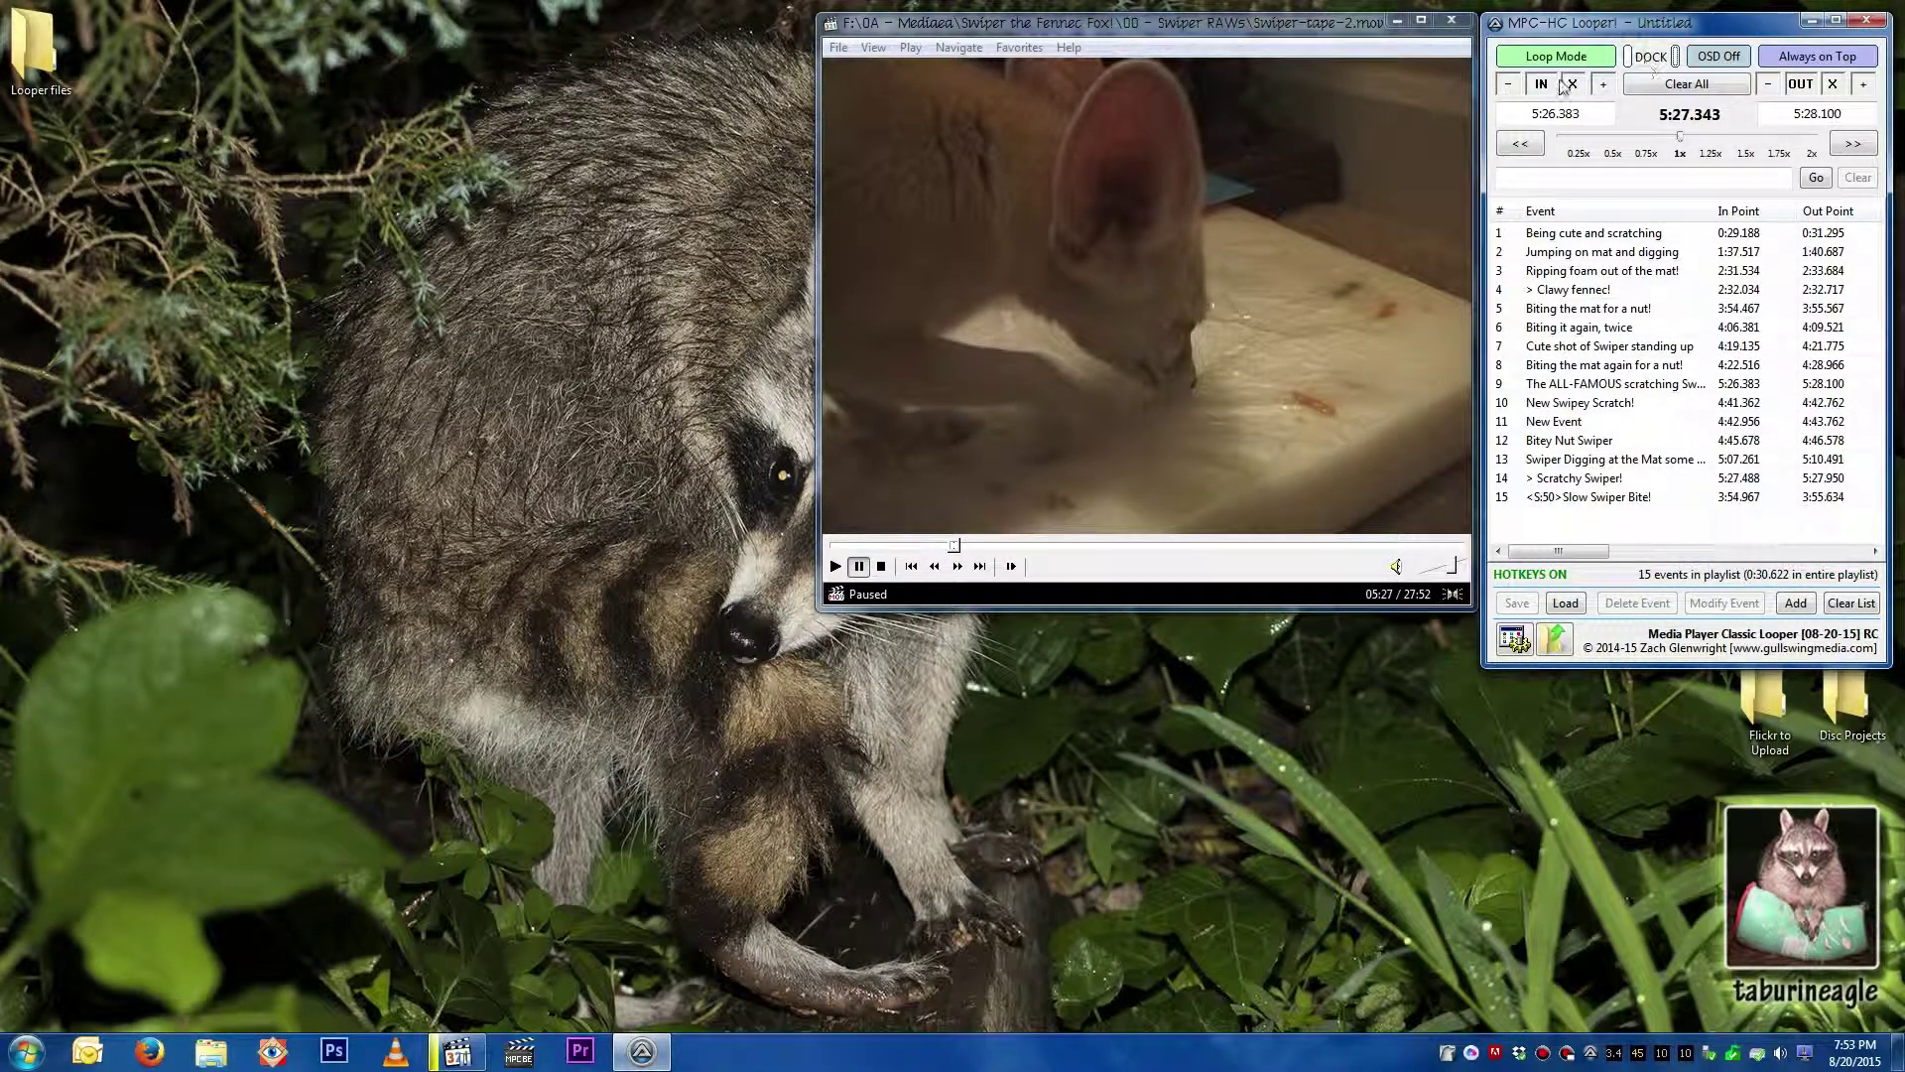
Step: Move the undocked player on its own, dock both windows on the left of the desktop, and play the > Clawy fennec! event
left_click_drag(1288, 41, 1204, 241)
left_click(1627, 57)
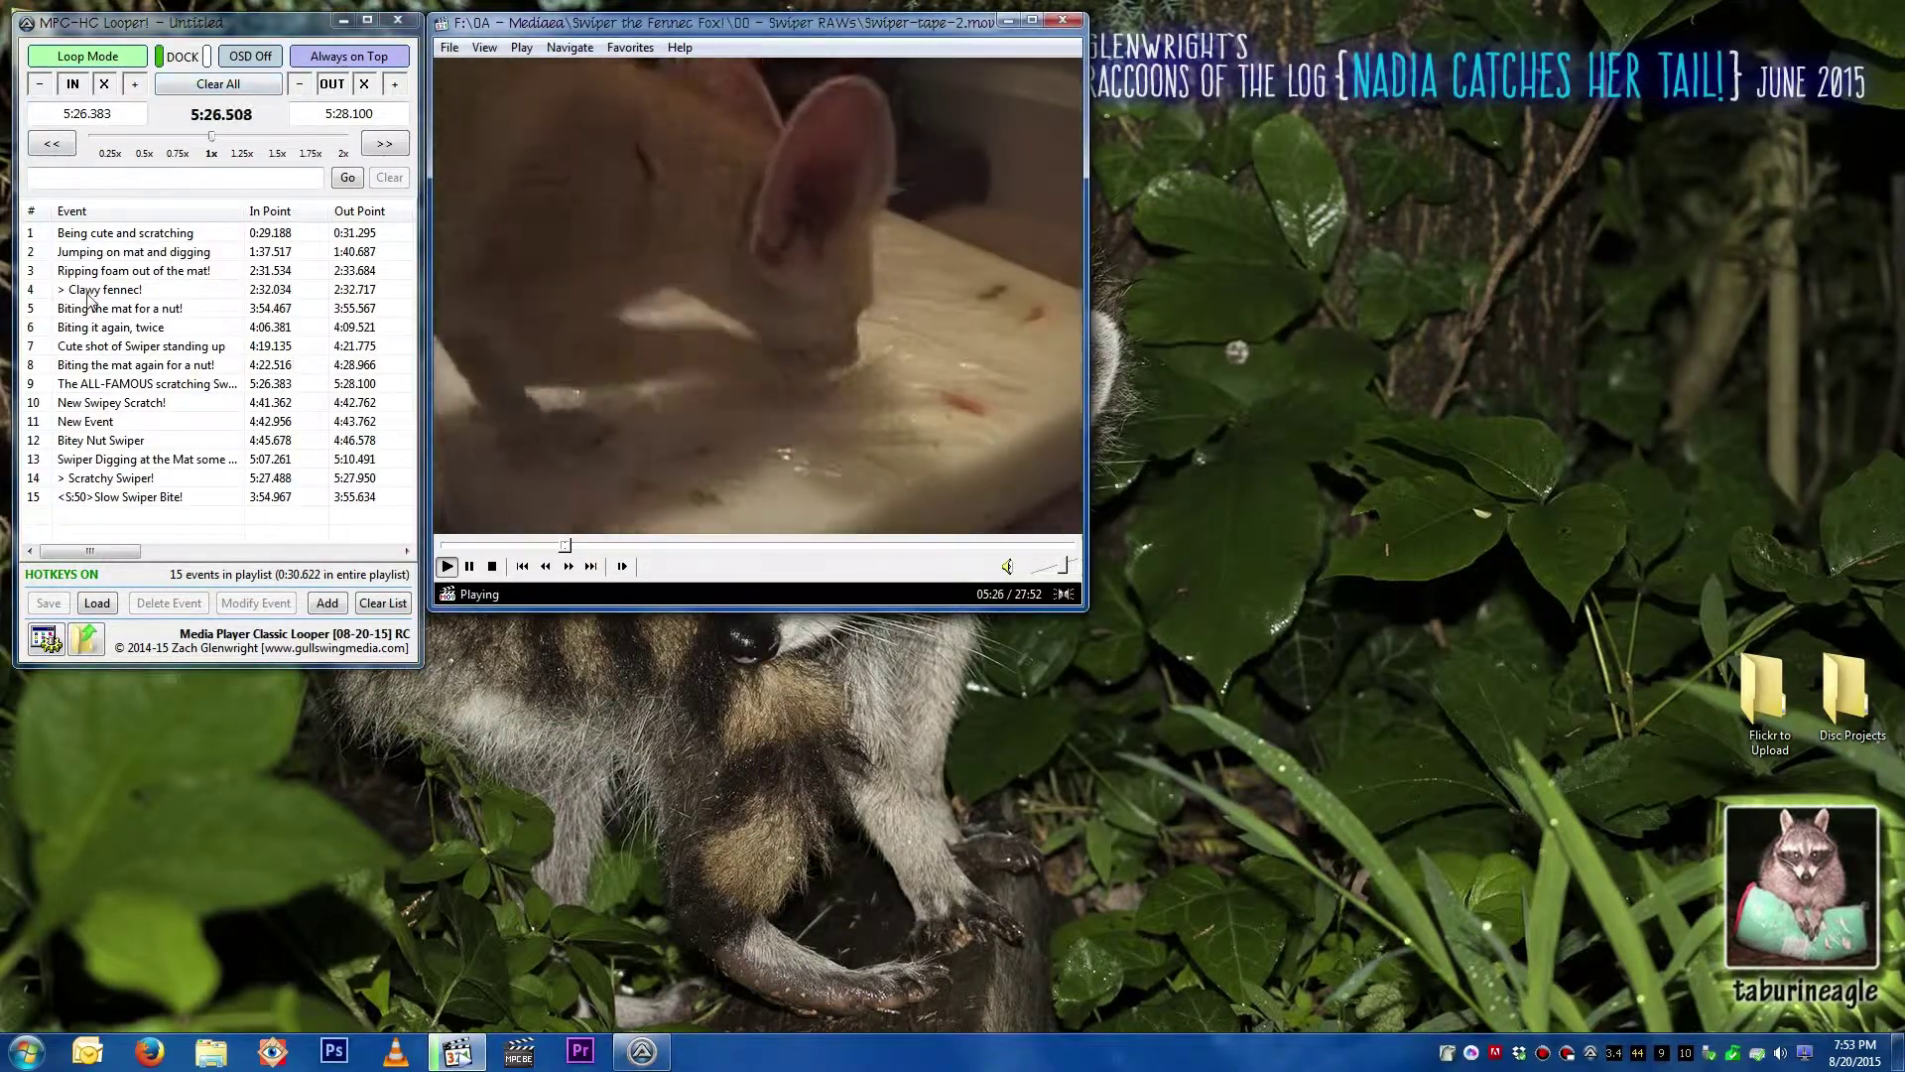
double_click(110, 289)
Step: Move the docked windows towards mid-desktop, then dock them on the right with a shorter Looper window and pause the video
left_click_drag(258, 37, 445, 134)
left_click_drag(800, 129, 1210, 77)
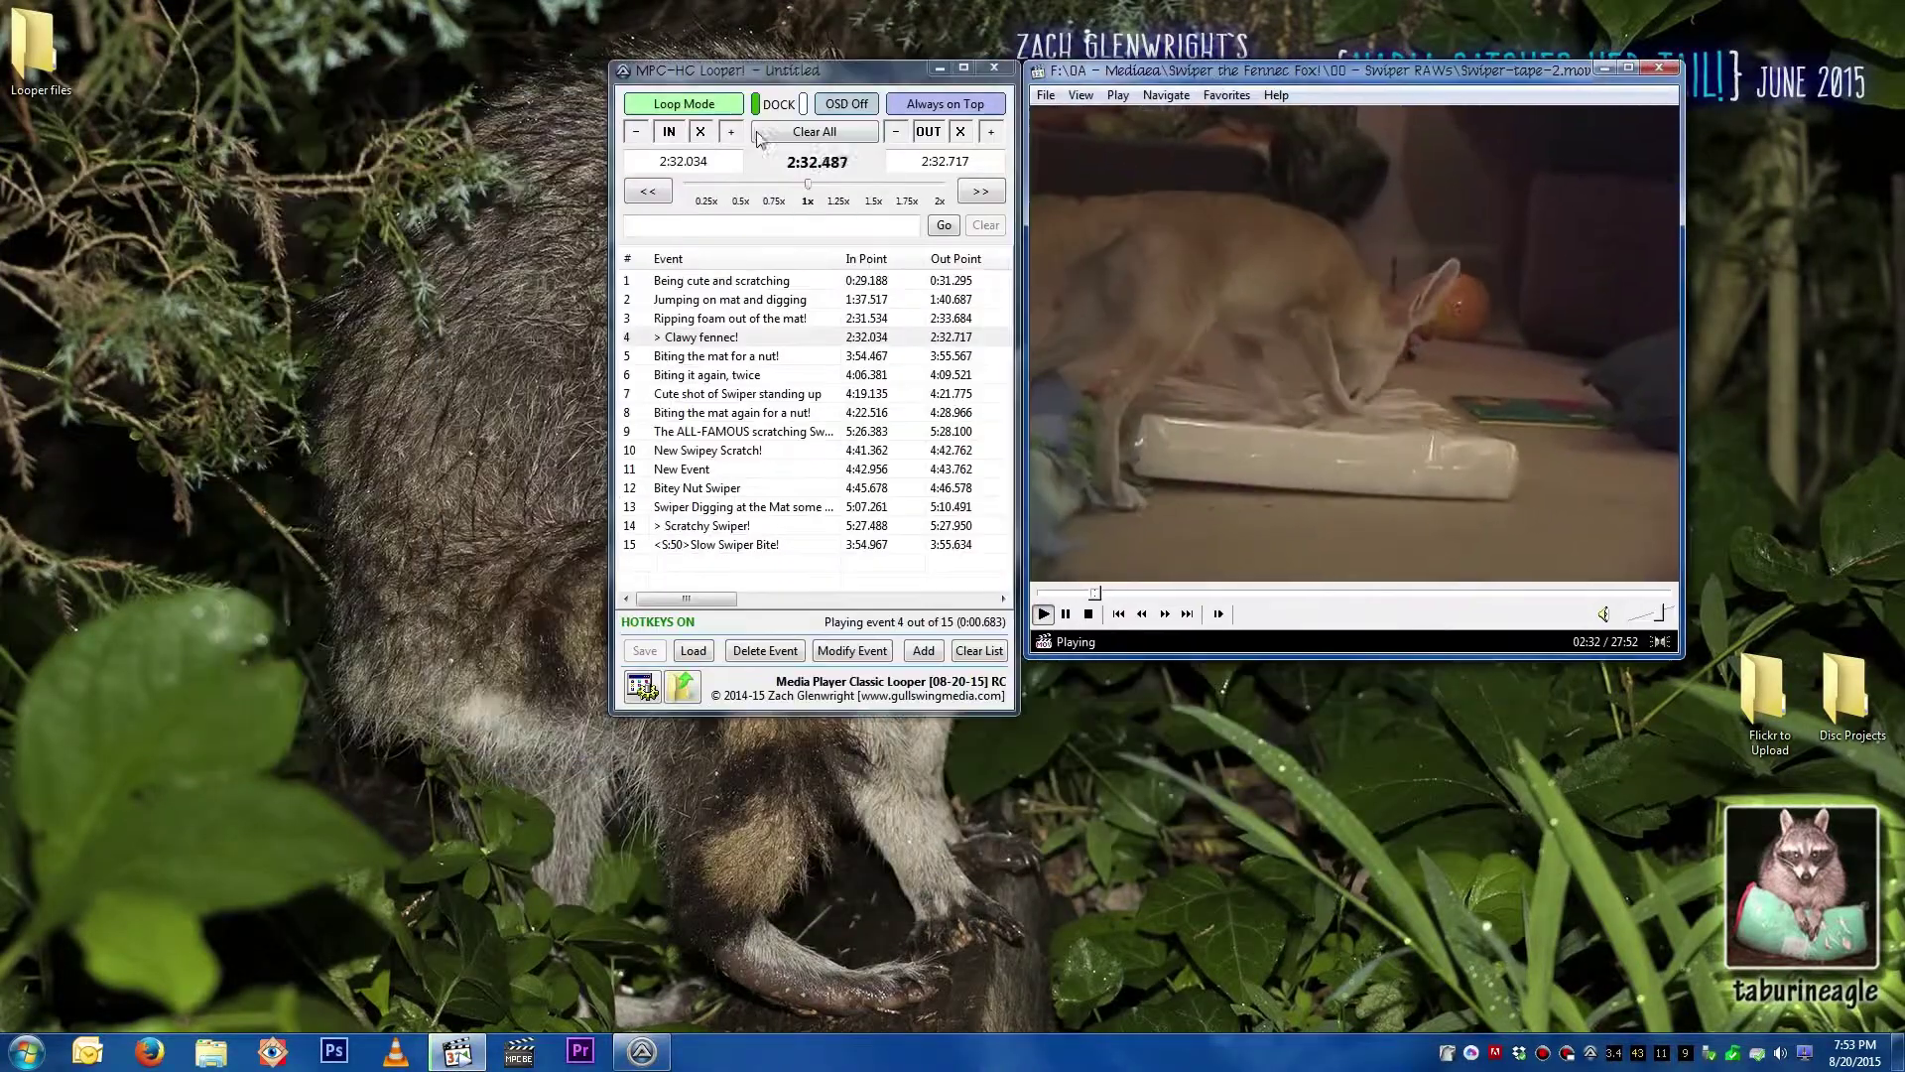
left_click(802, 102)
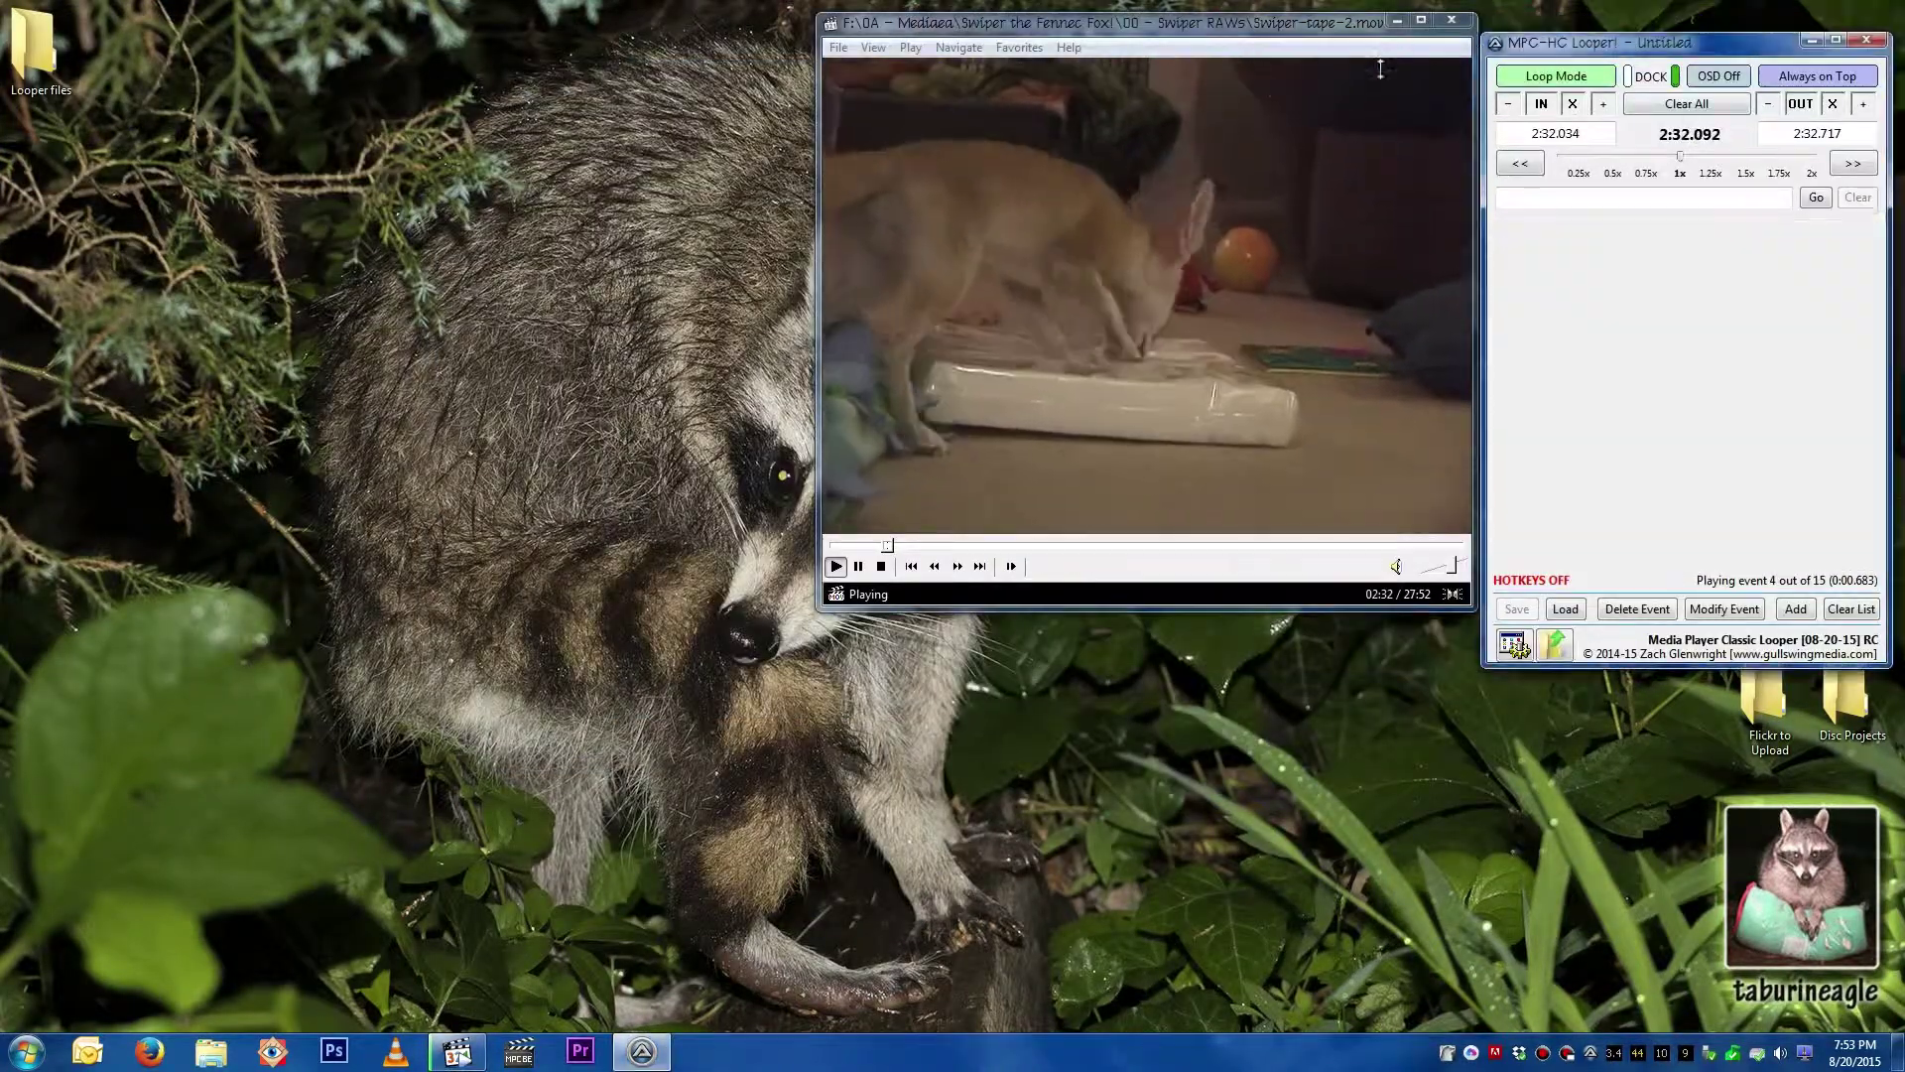
left_click(1209, 174)
Step: Play the ALL-FAMOUS scratching event and move the docked windows together to the desktop's left side
left_click(1549, 329)
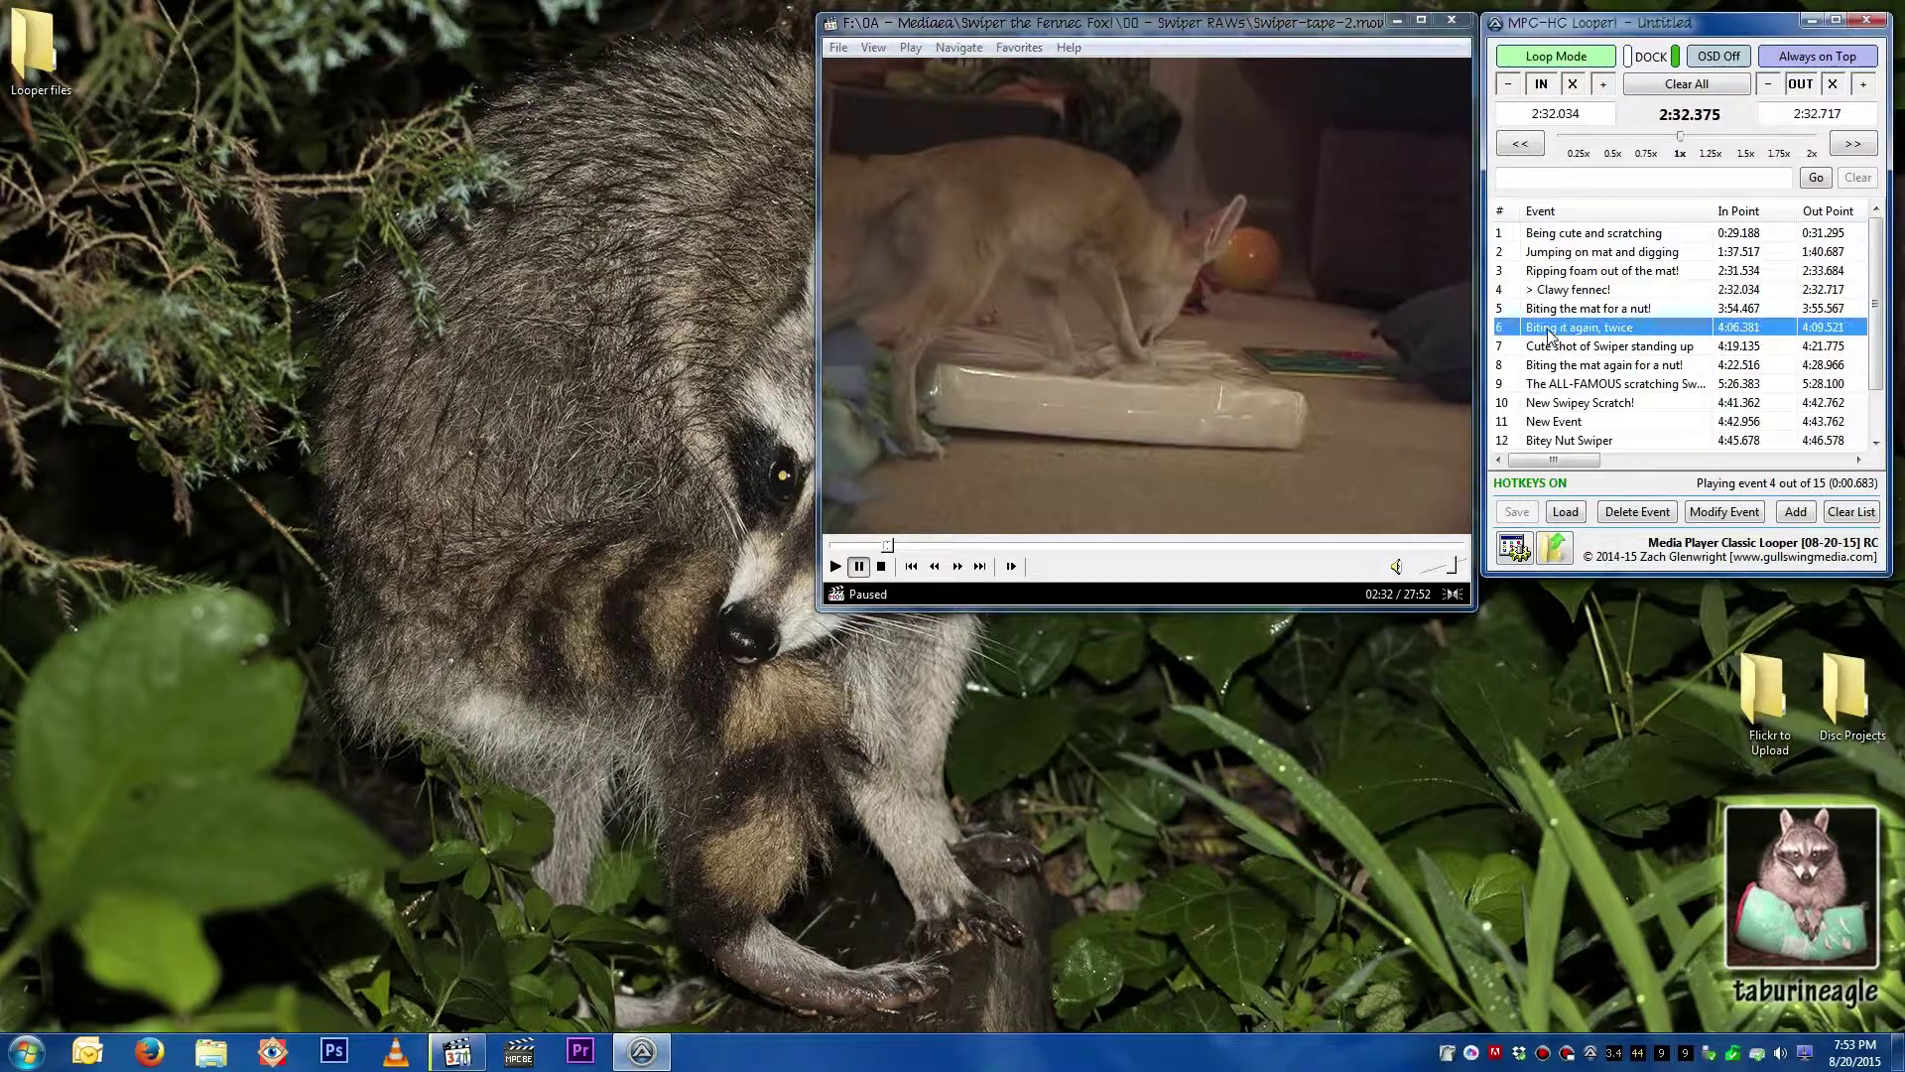
double_click(1615, 387)
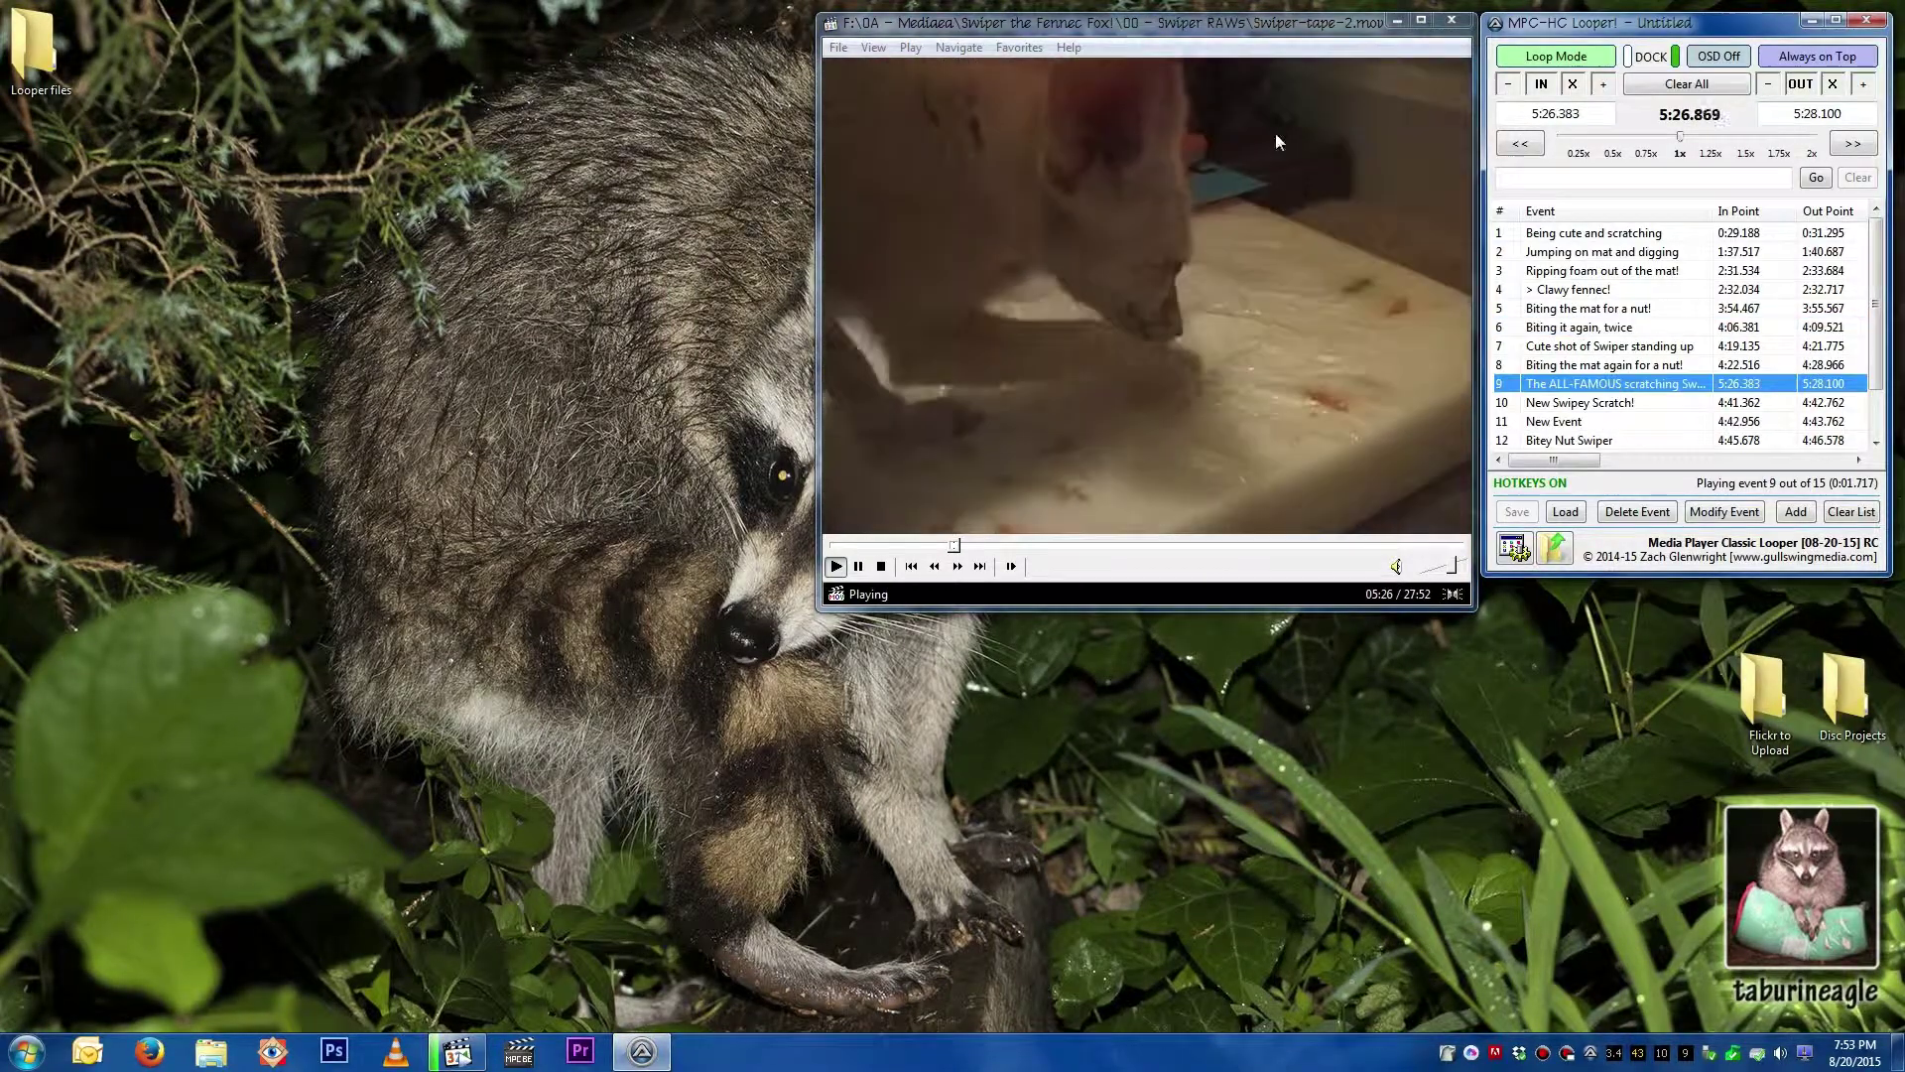
left_click_drag(1288, 32, 495, 43)
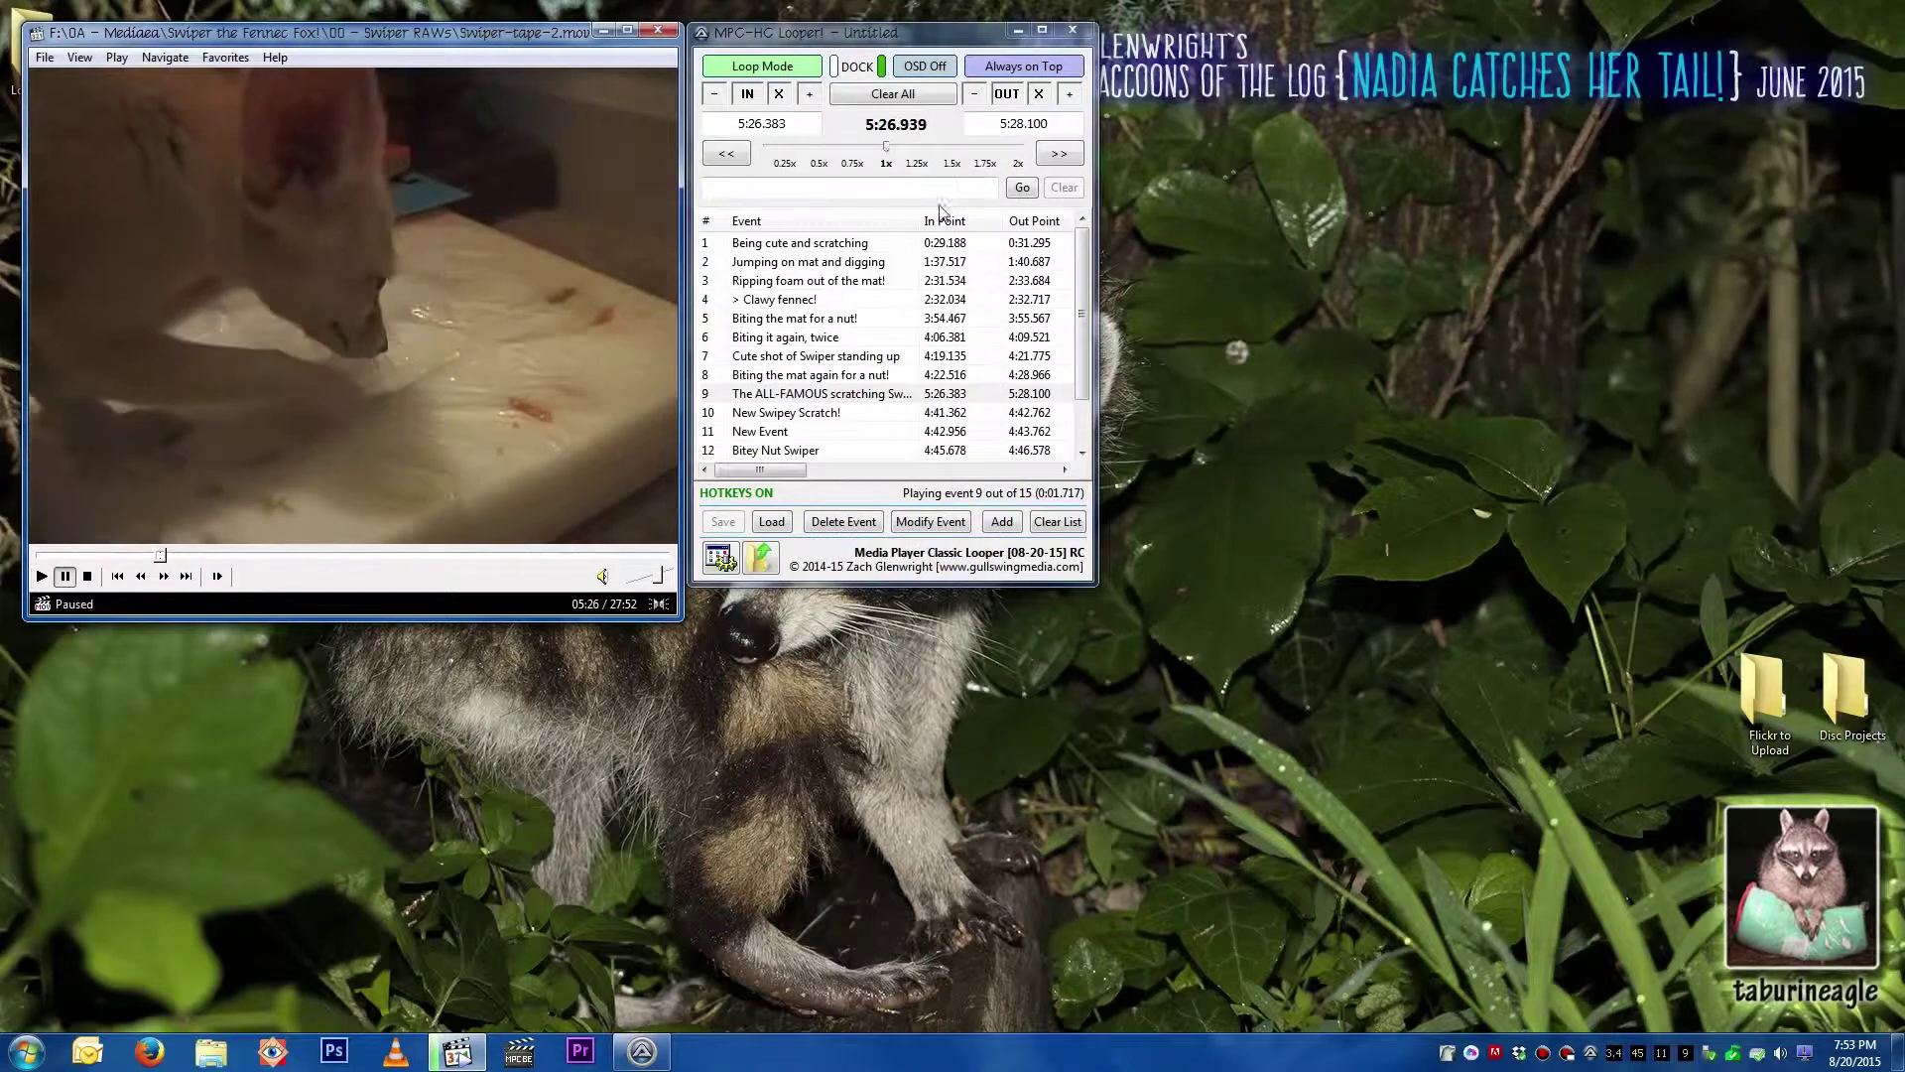
Step: Load the Trimmed.looper events file from the Pouncy Sqys! folder inside Squirrels
left_click(766, 524)
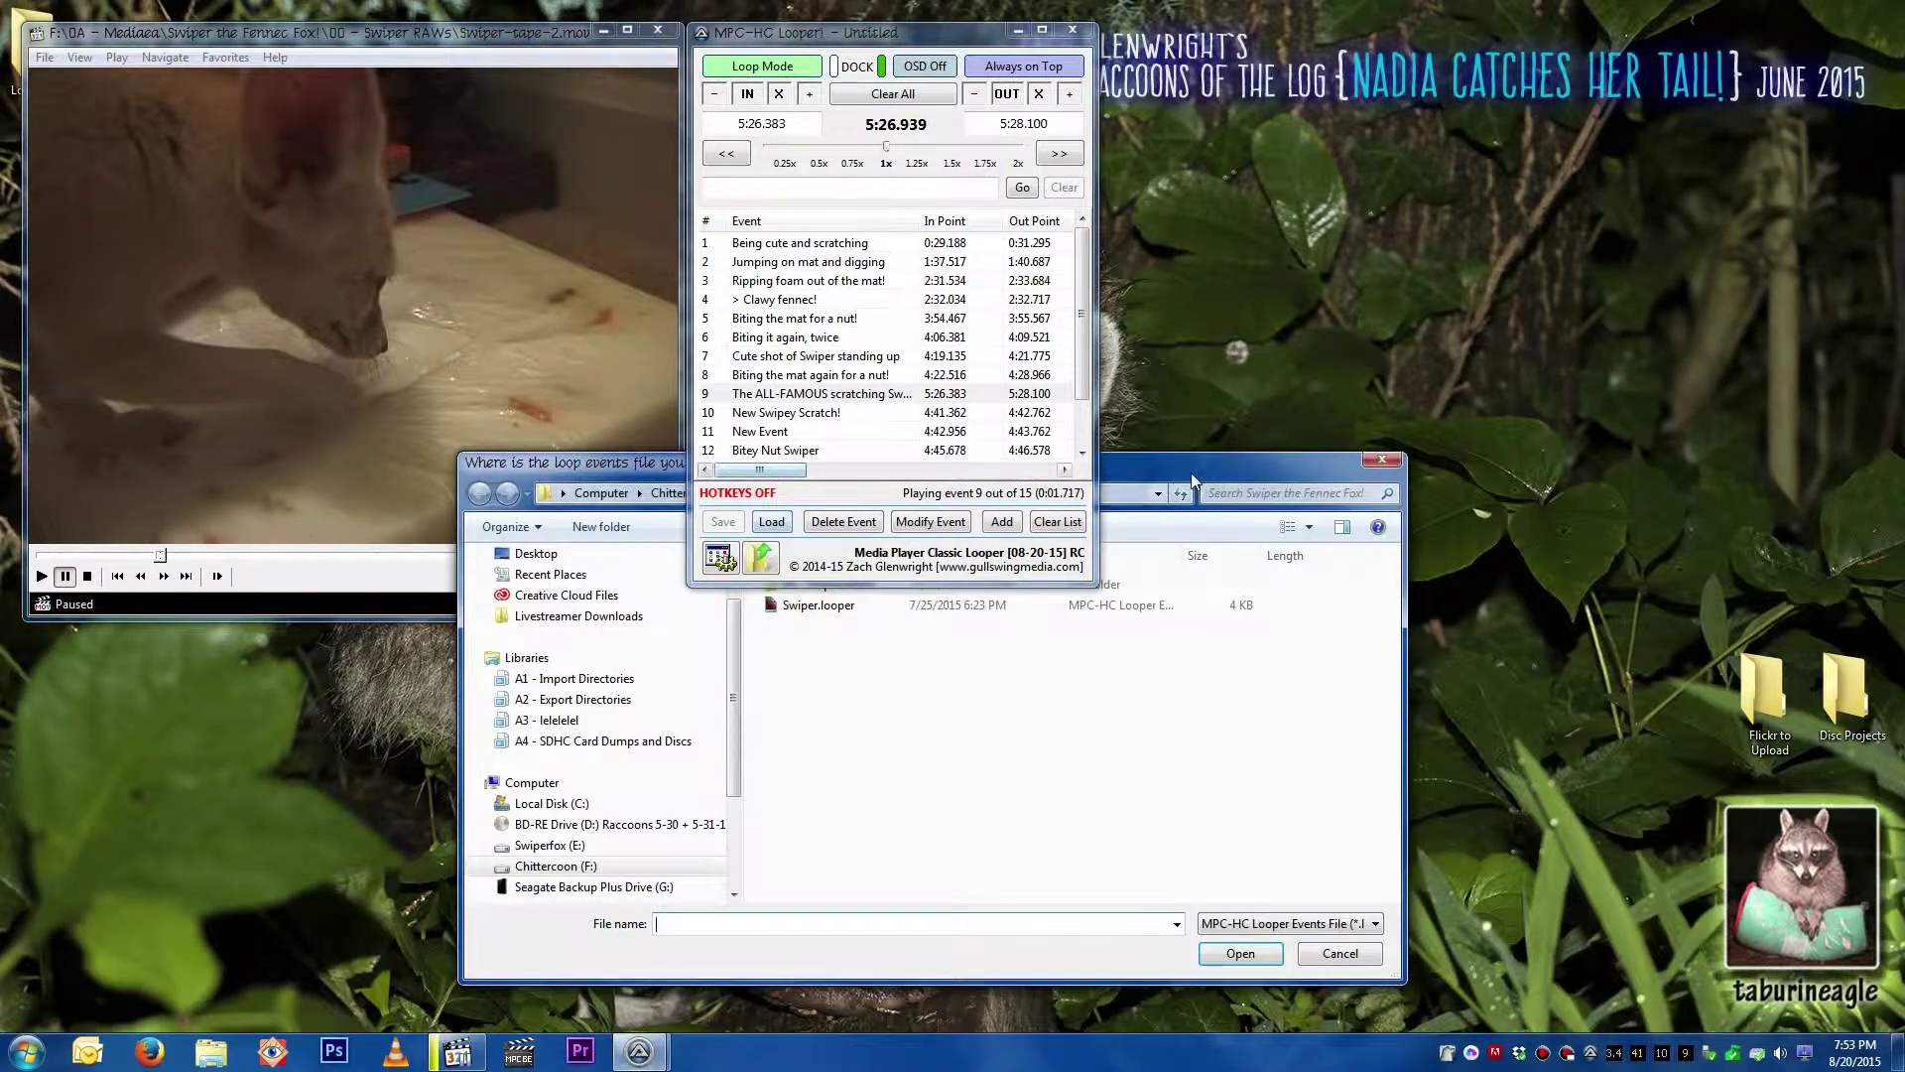
left_click(1206, 557)
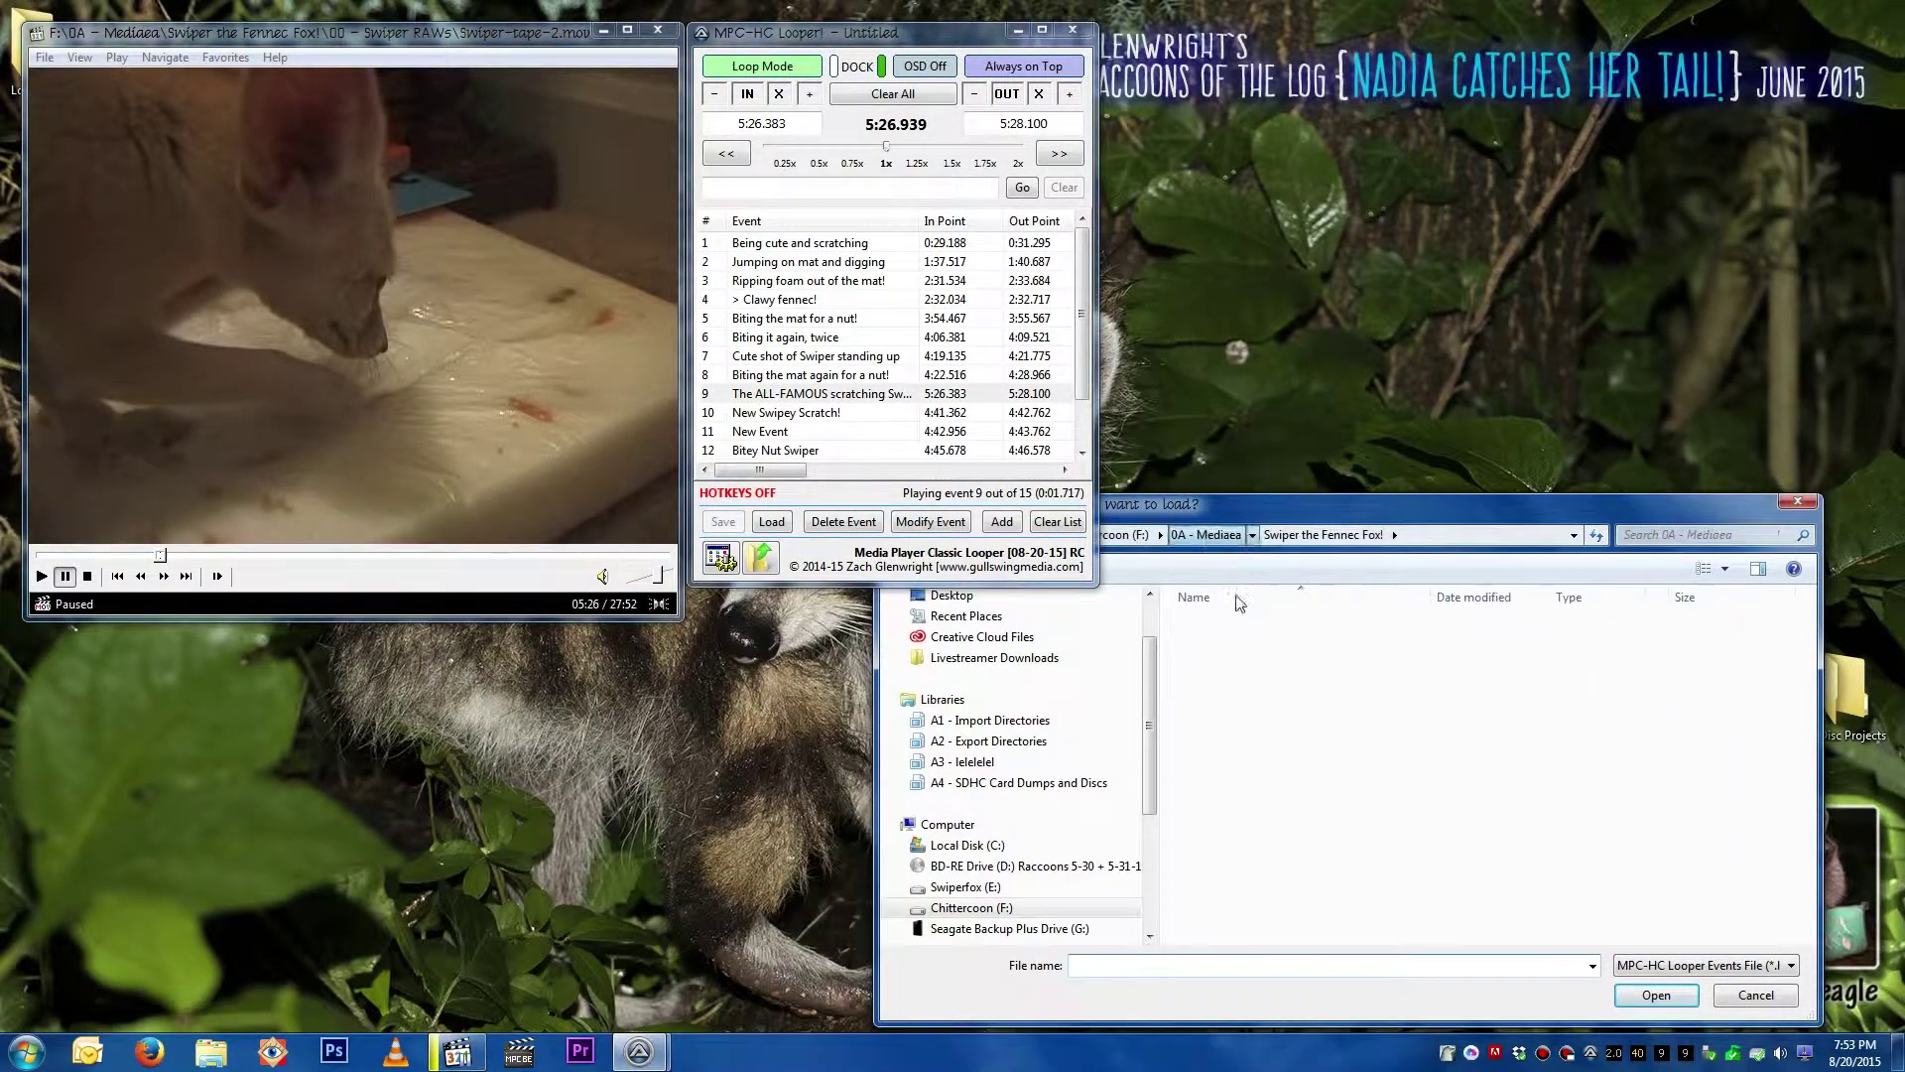
double_click(1223, 912)
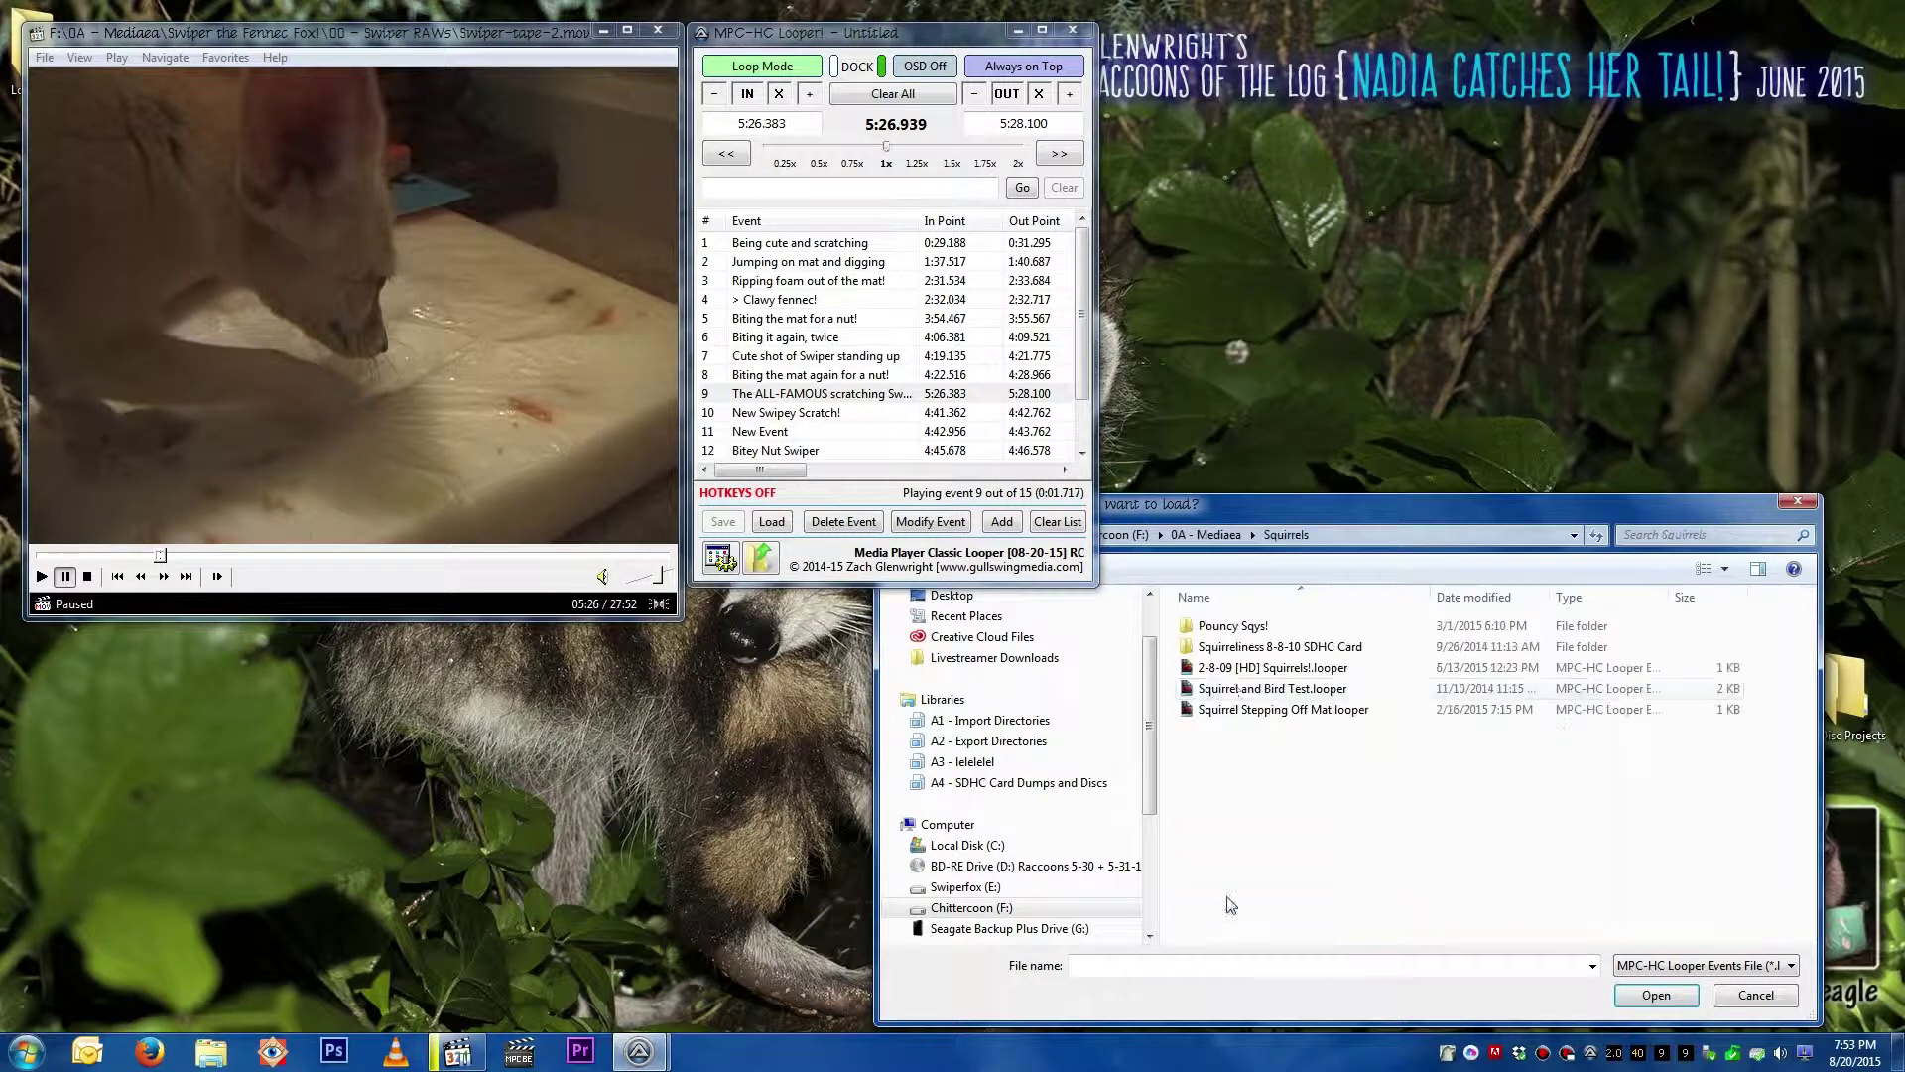
double_click(1243, 627)
double_click(1244, 628)
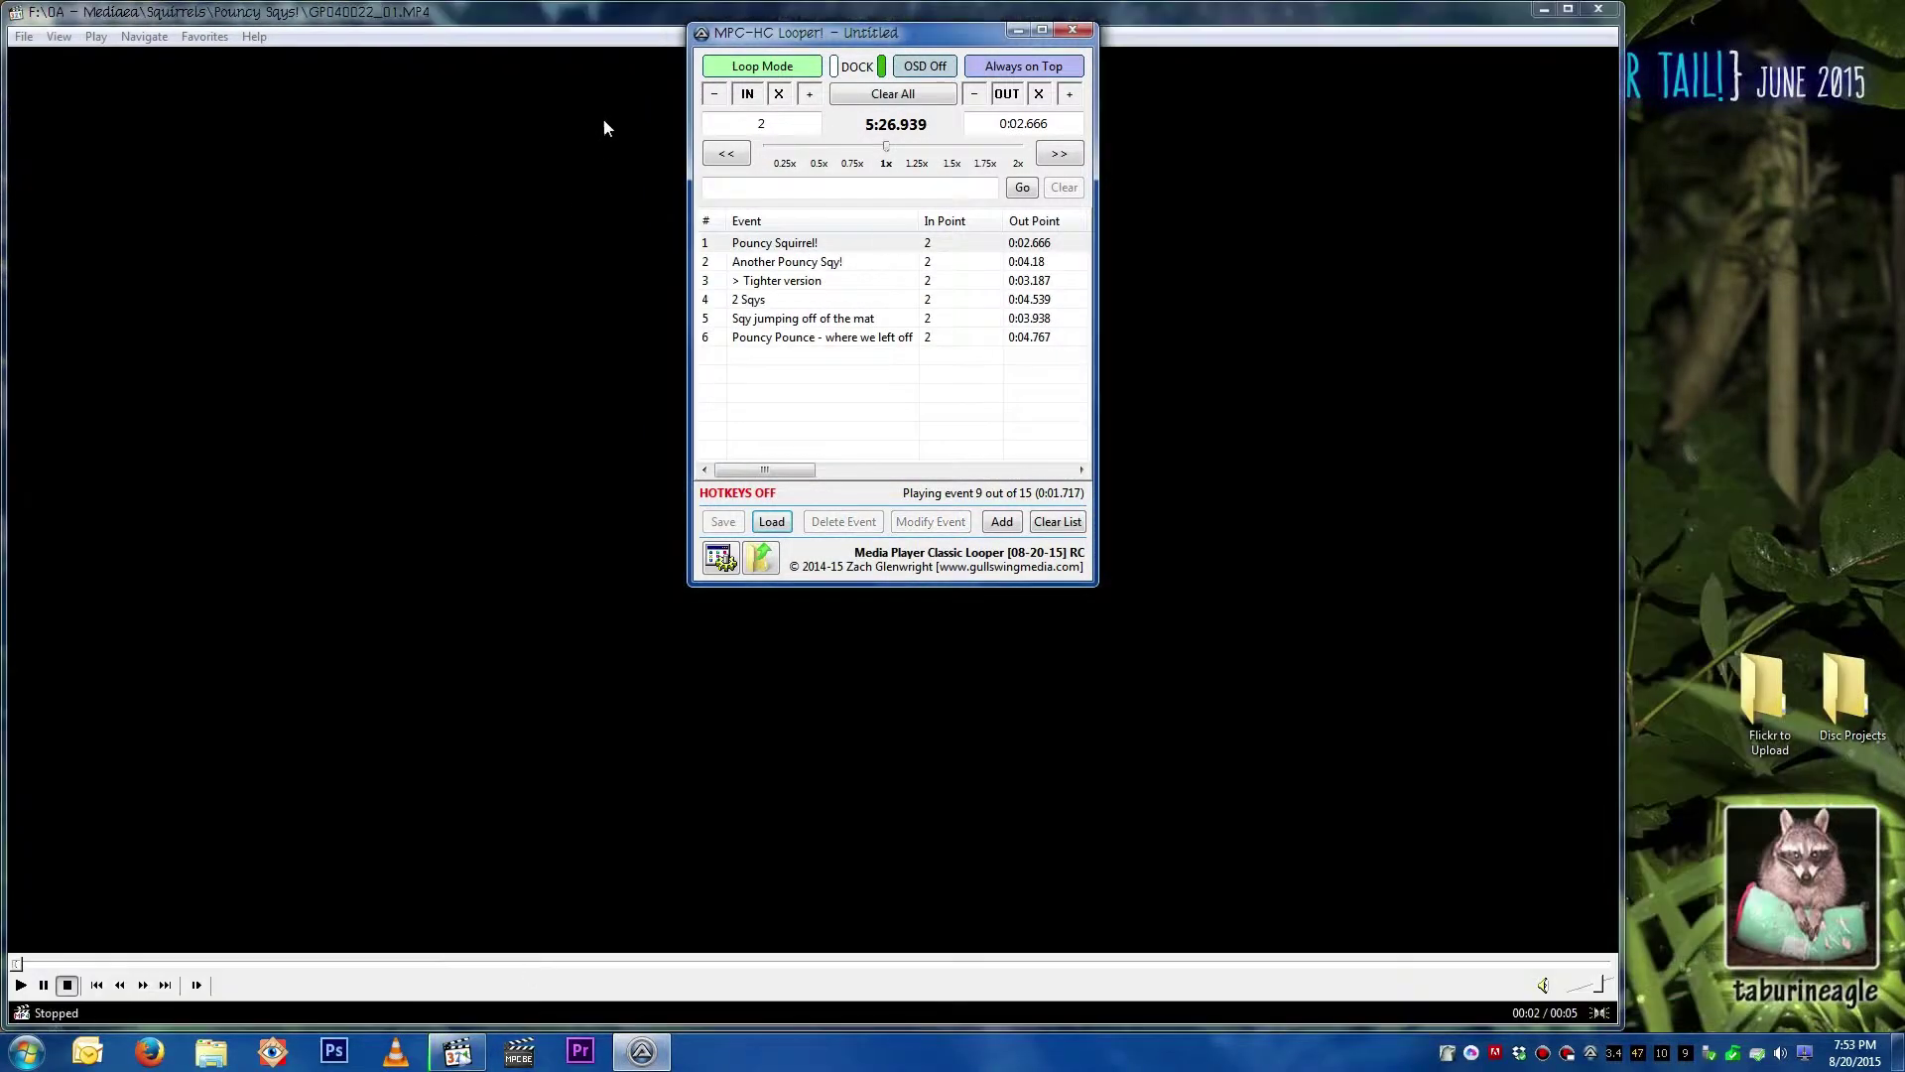
Step: Move the Looper window to the right of the desktop and shrink the player window around the squirrel video
left_click_drag(825, 41, 1573, 14)
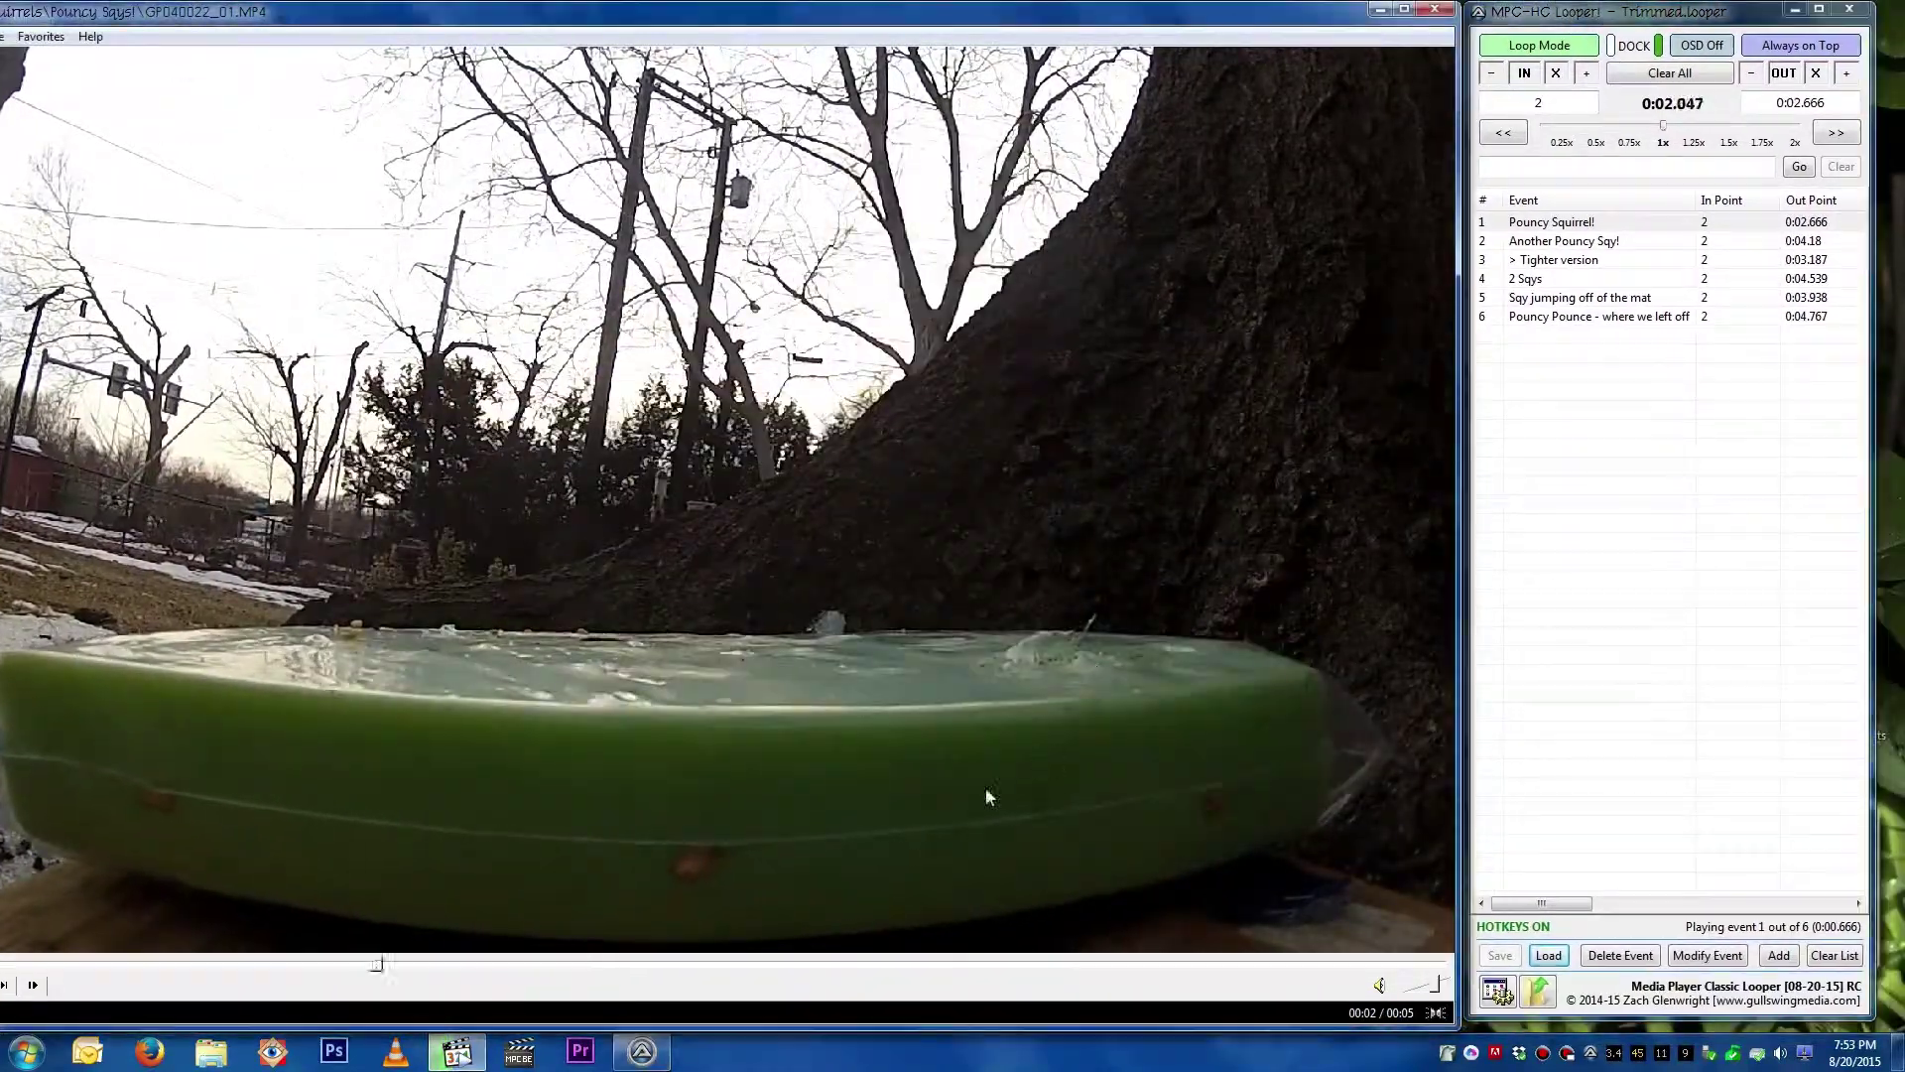
left_click_drag(1453, 1026, 830, 561)
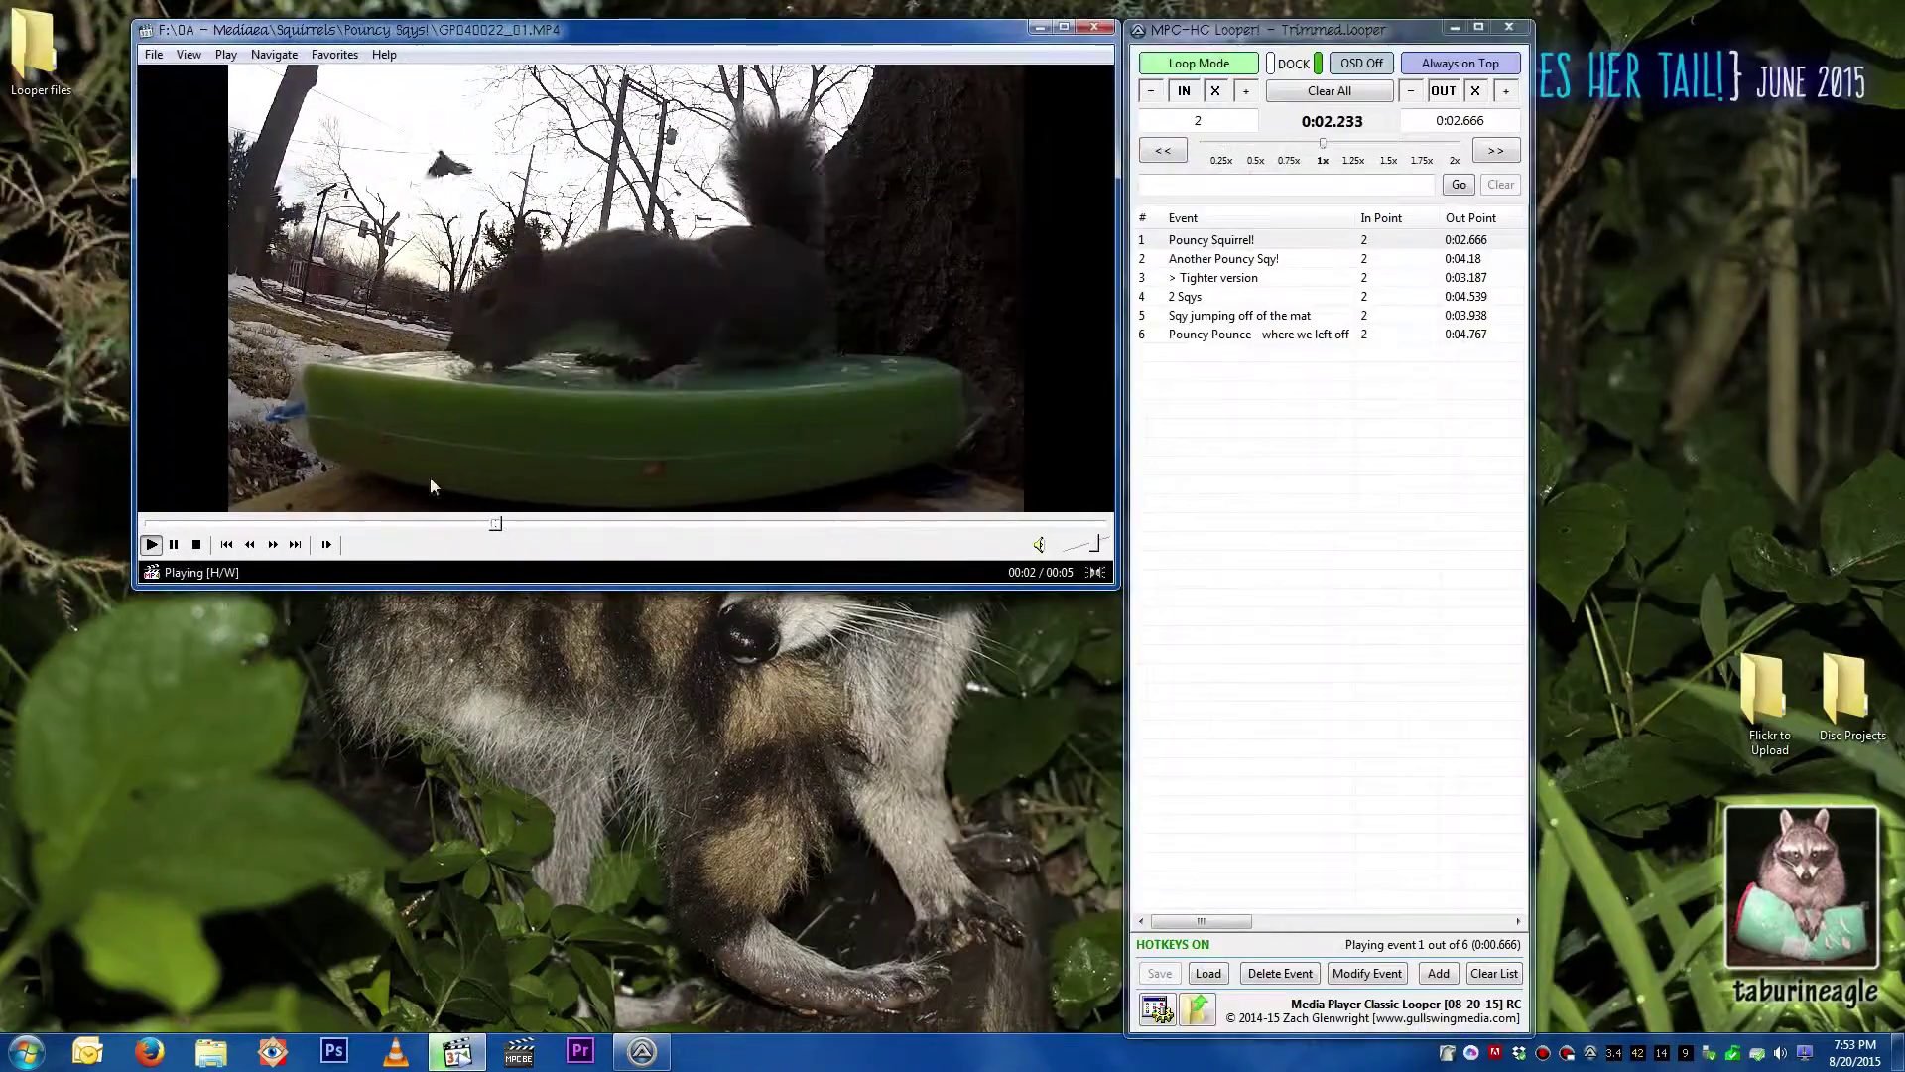
left_click_drag(135, 419, 317, 419)
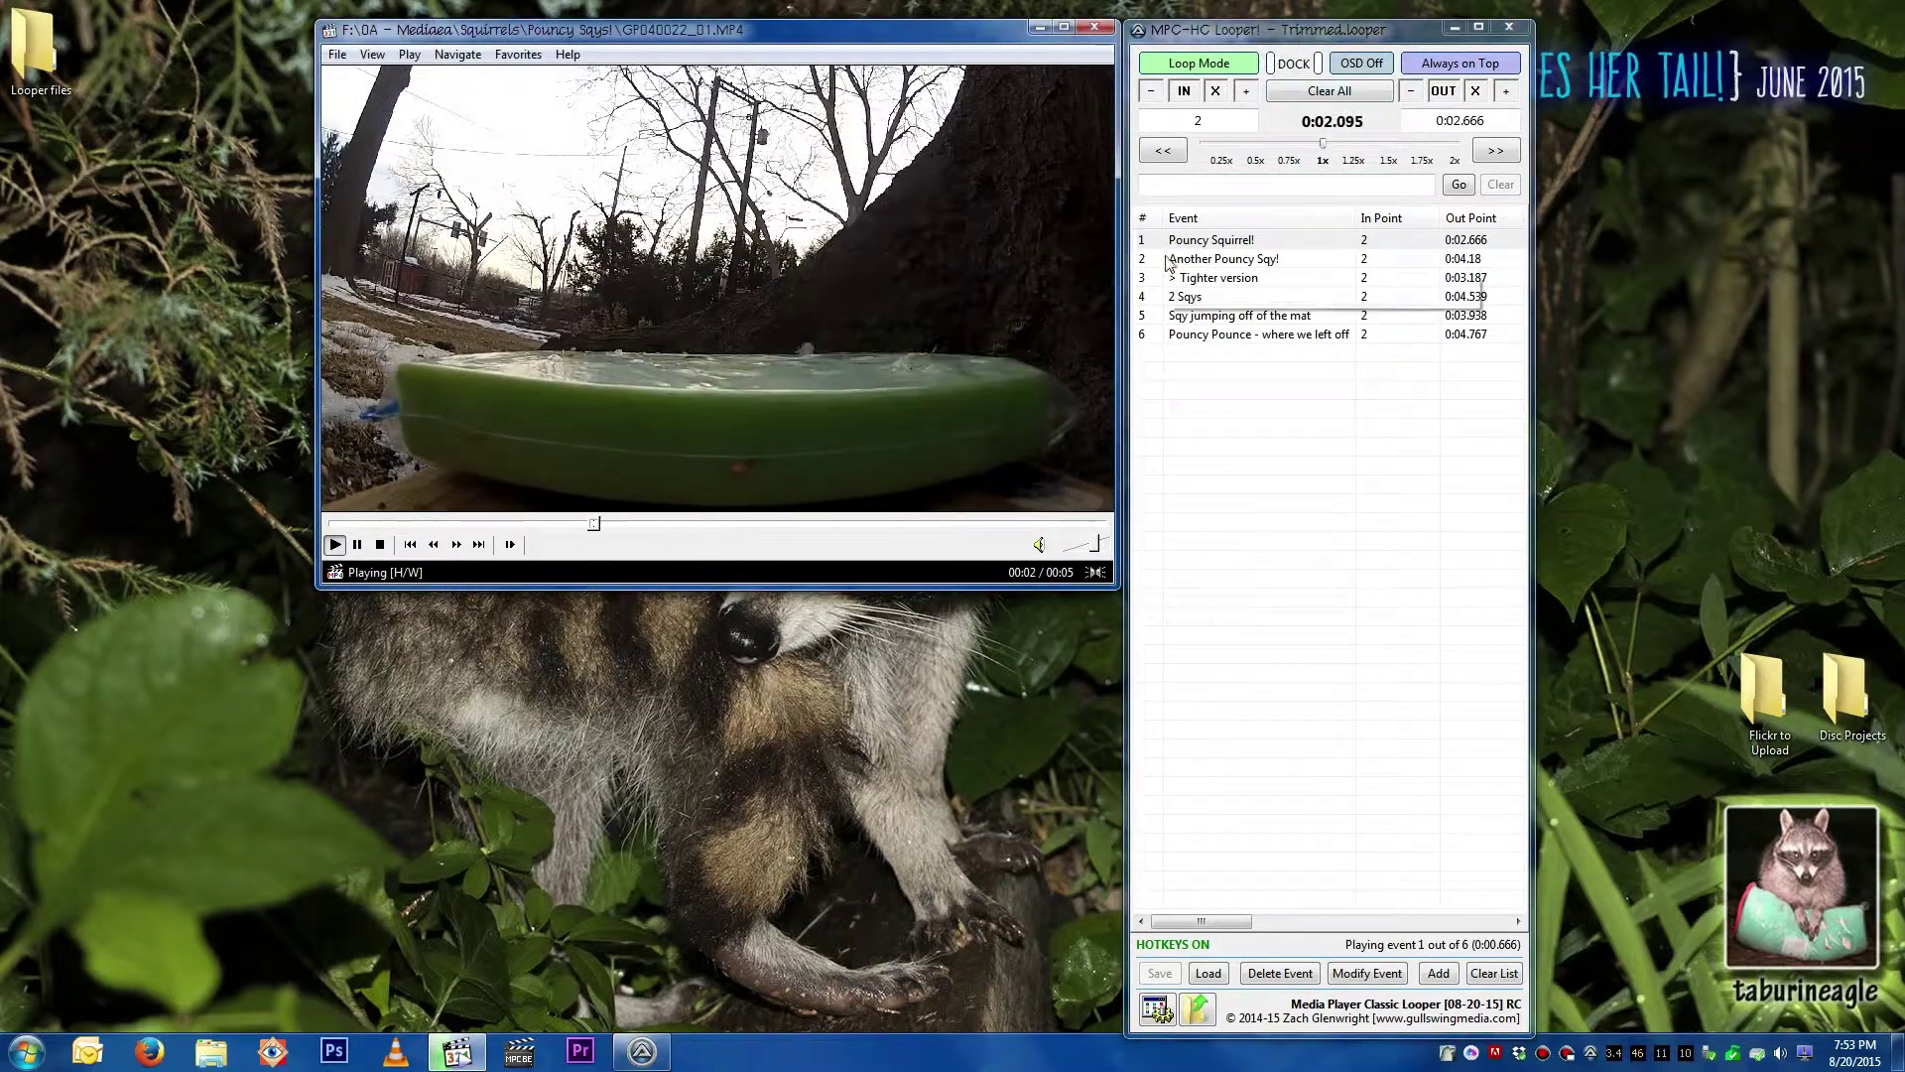
Step: Open the Looper options to examine the default and extra system settings, and close them without saving
left_click(1159, 1008)
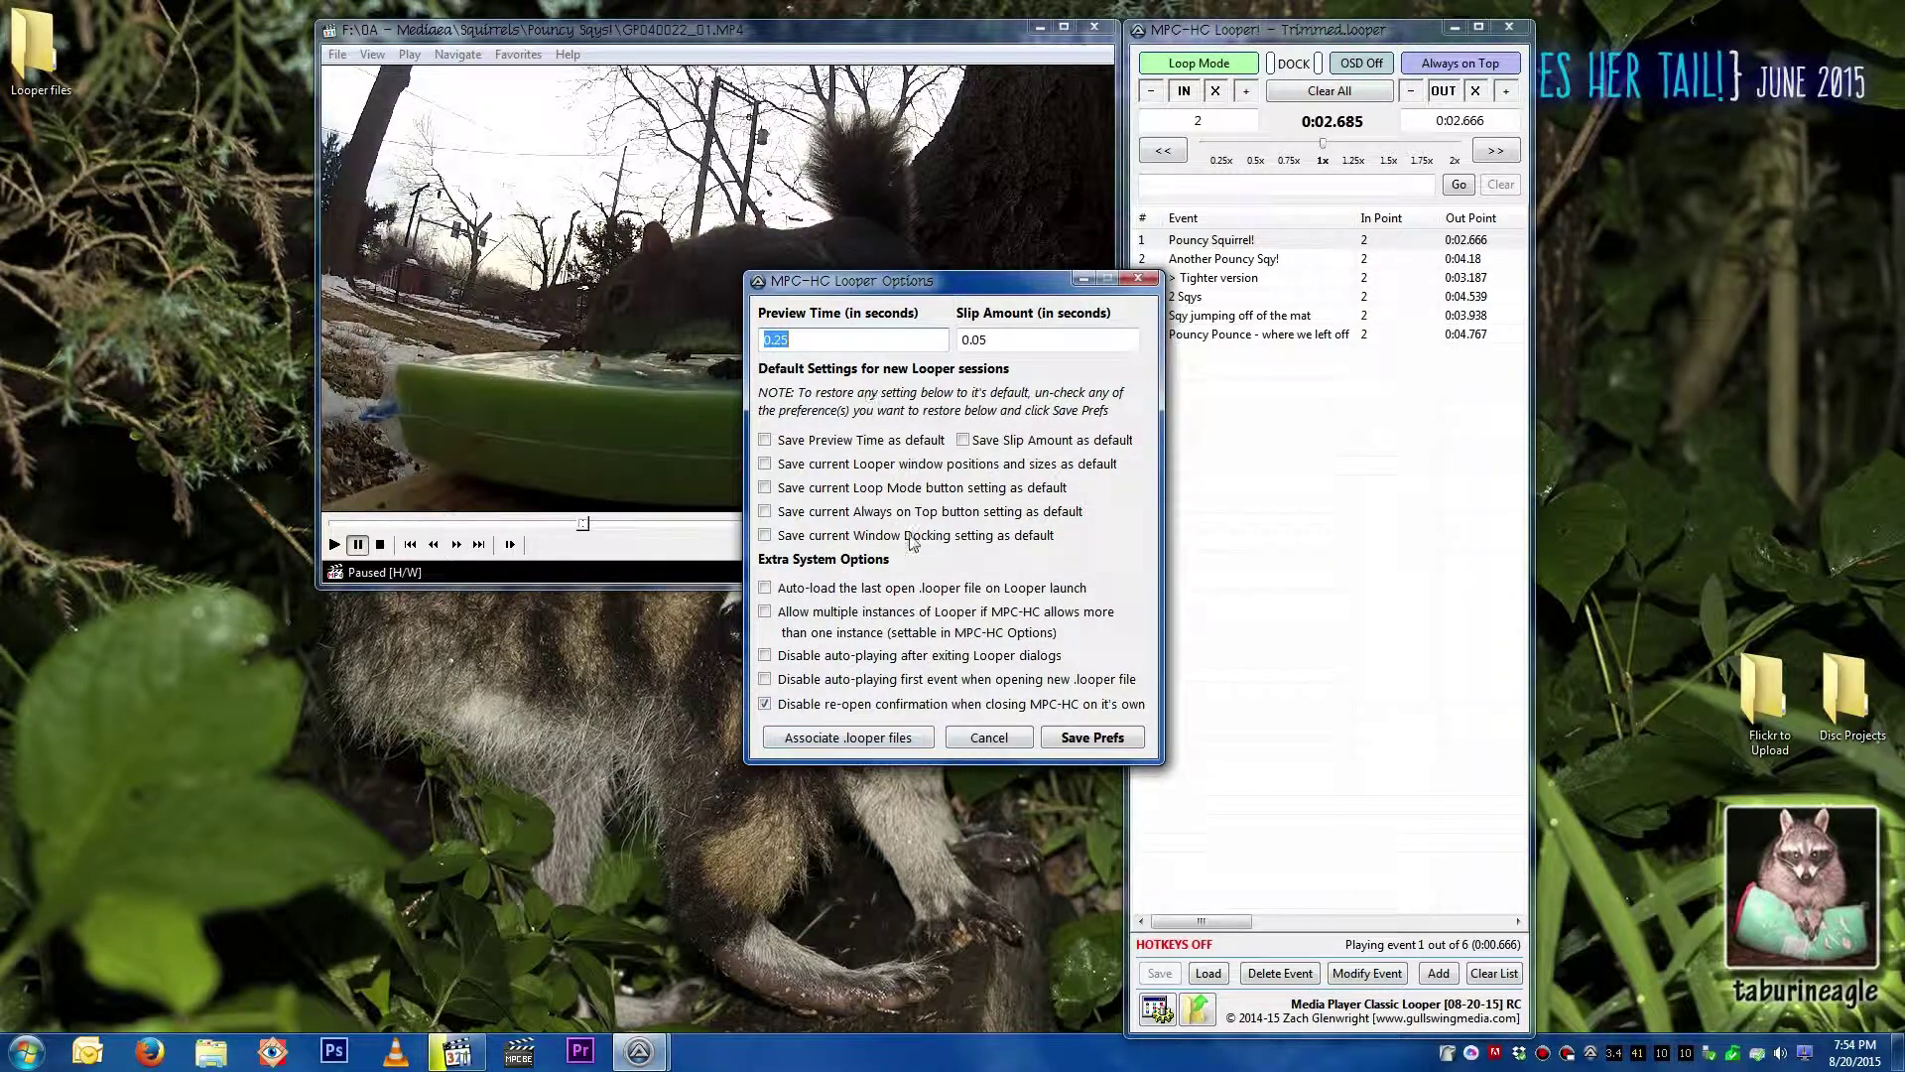
left_click(992, 738)
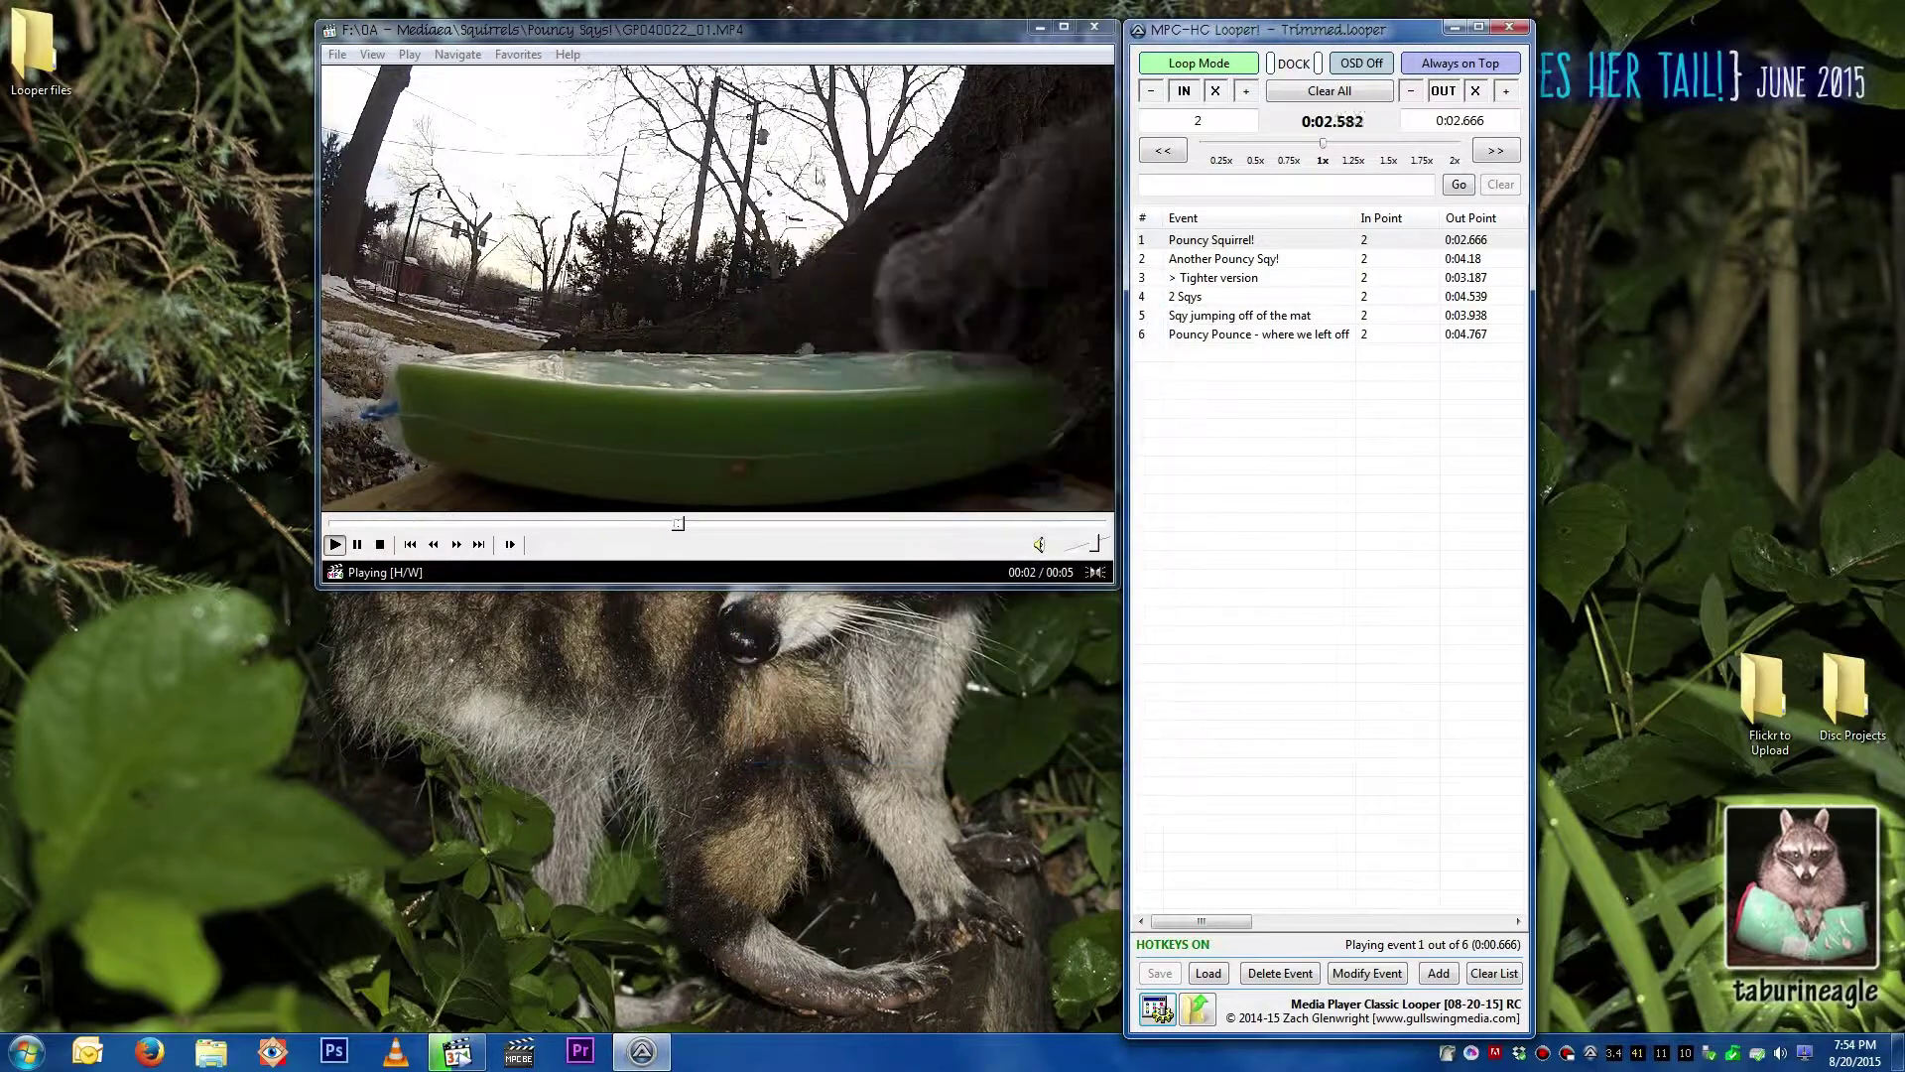
Step: Close the player together with Looper and relaunch MPC-HC Looper from the desktop's pop-up launcher
left_click(1094, 27)
middle_click(1096, 385)
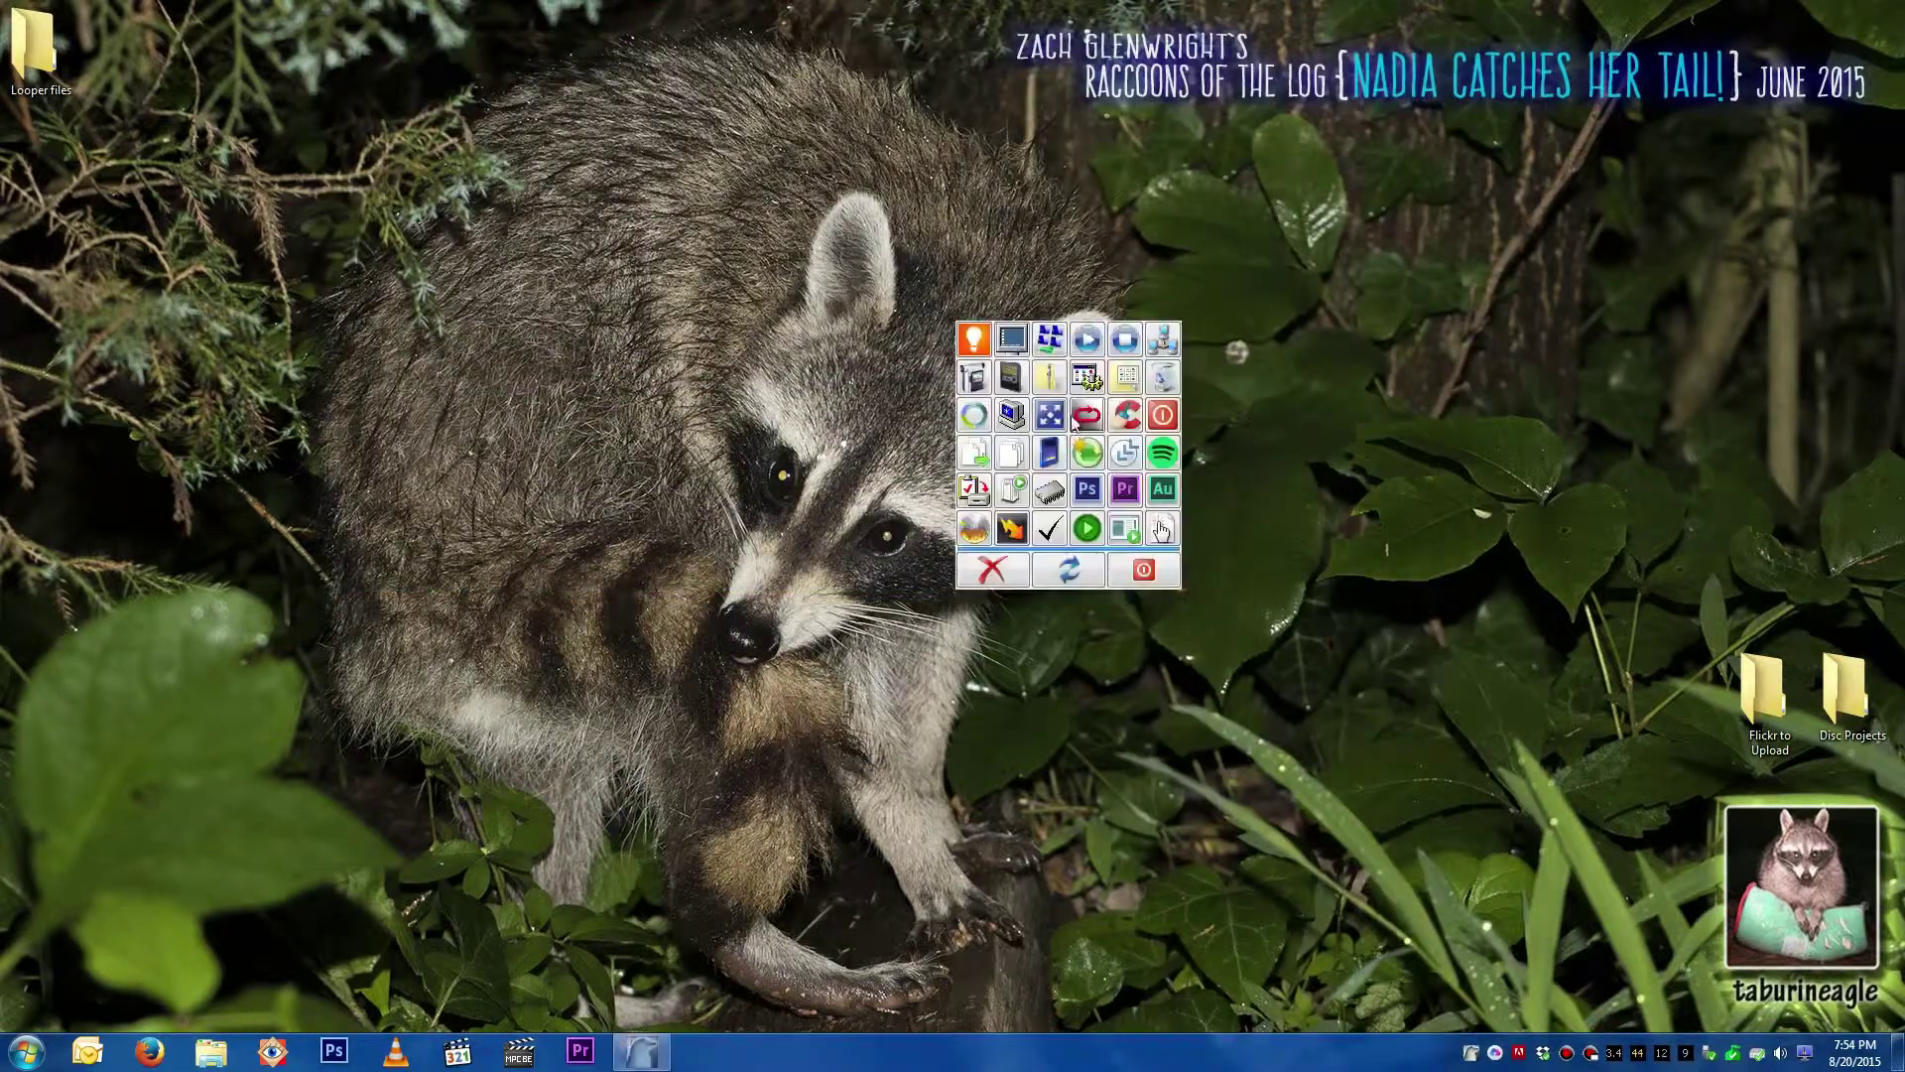
left_click(1080, 425)
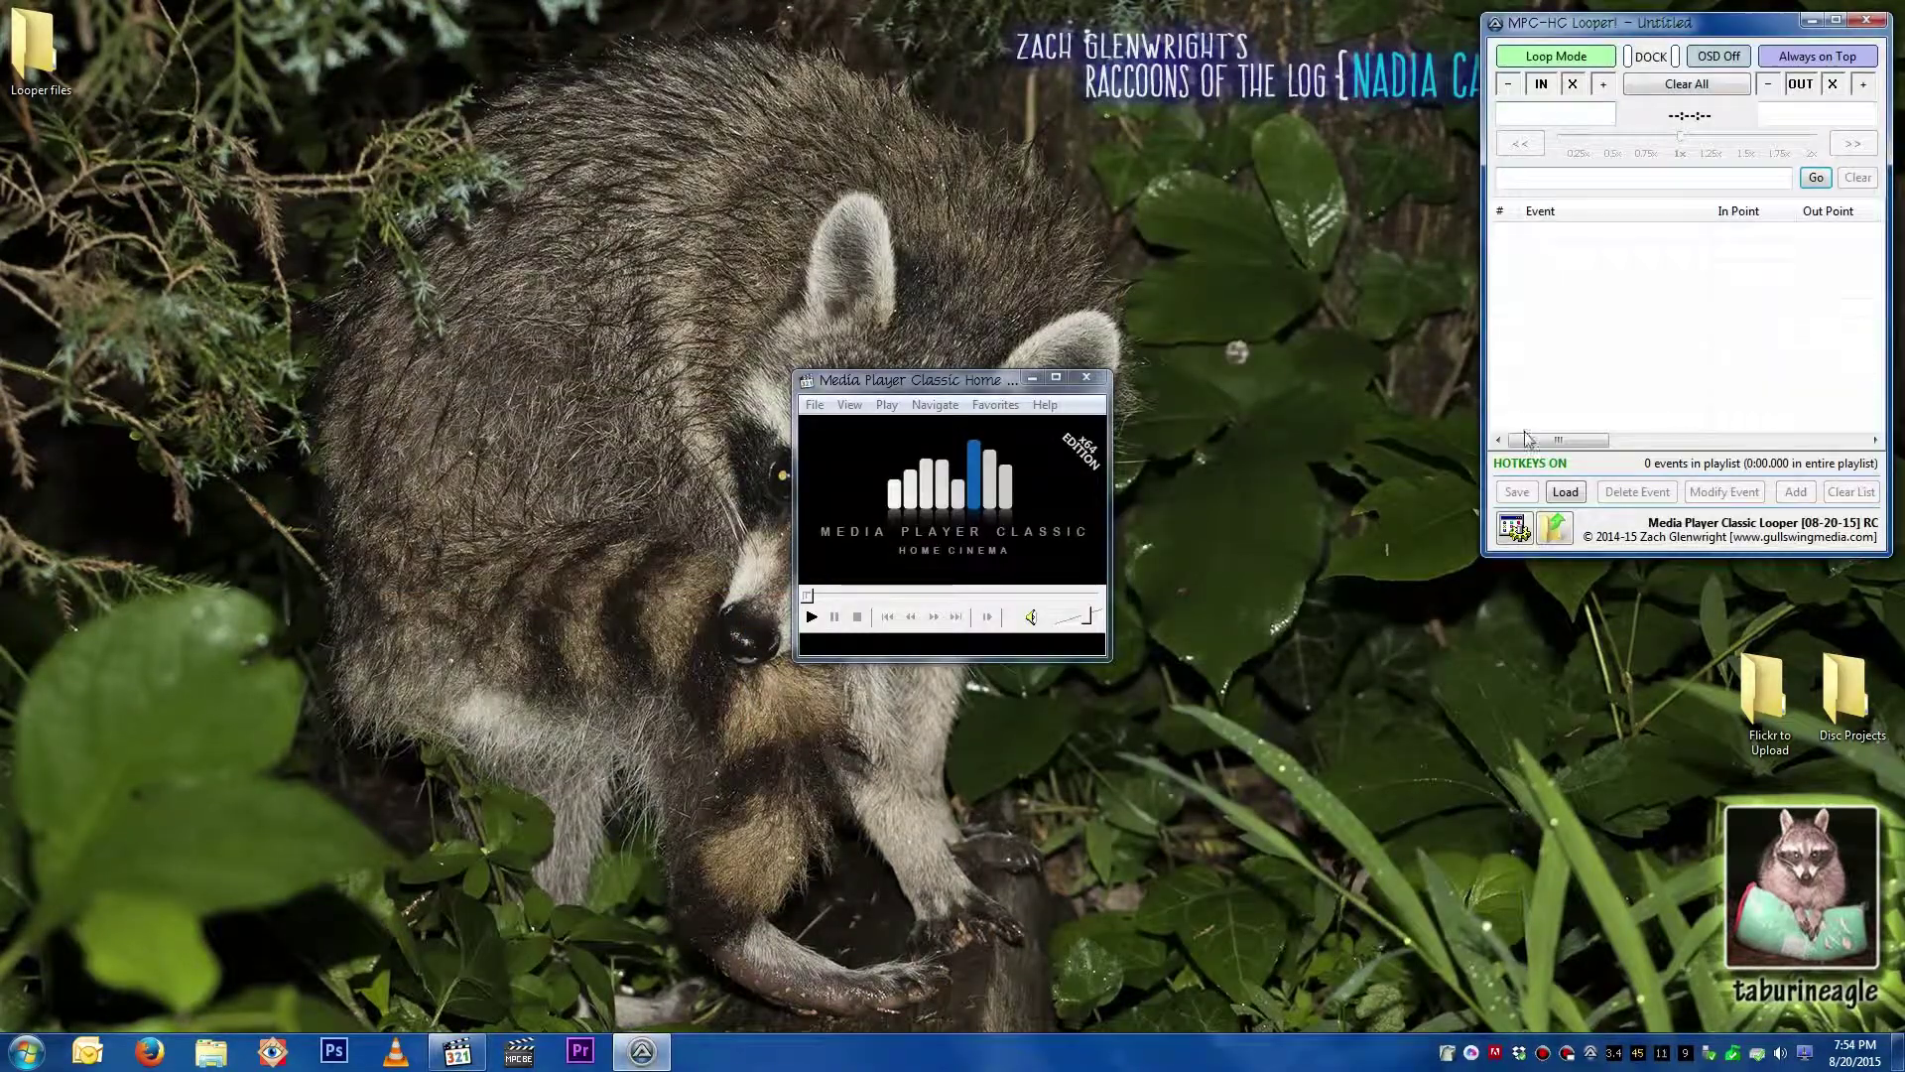
Step: Load Trimmed.looper into the new Looper session, shrink the player window clear of Looper, and pause the squirrel video
left_click(1565, 491)
double_click(1258, 638)
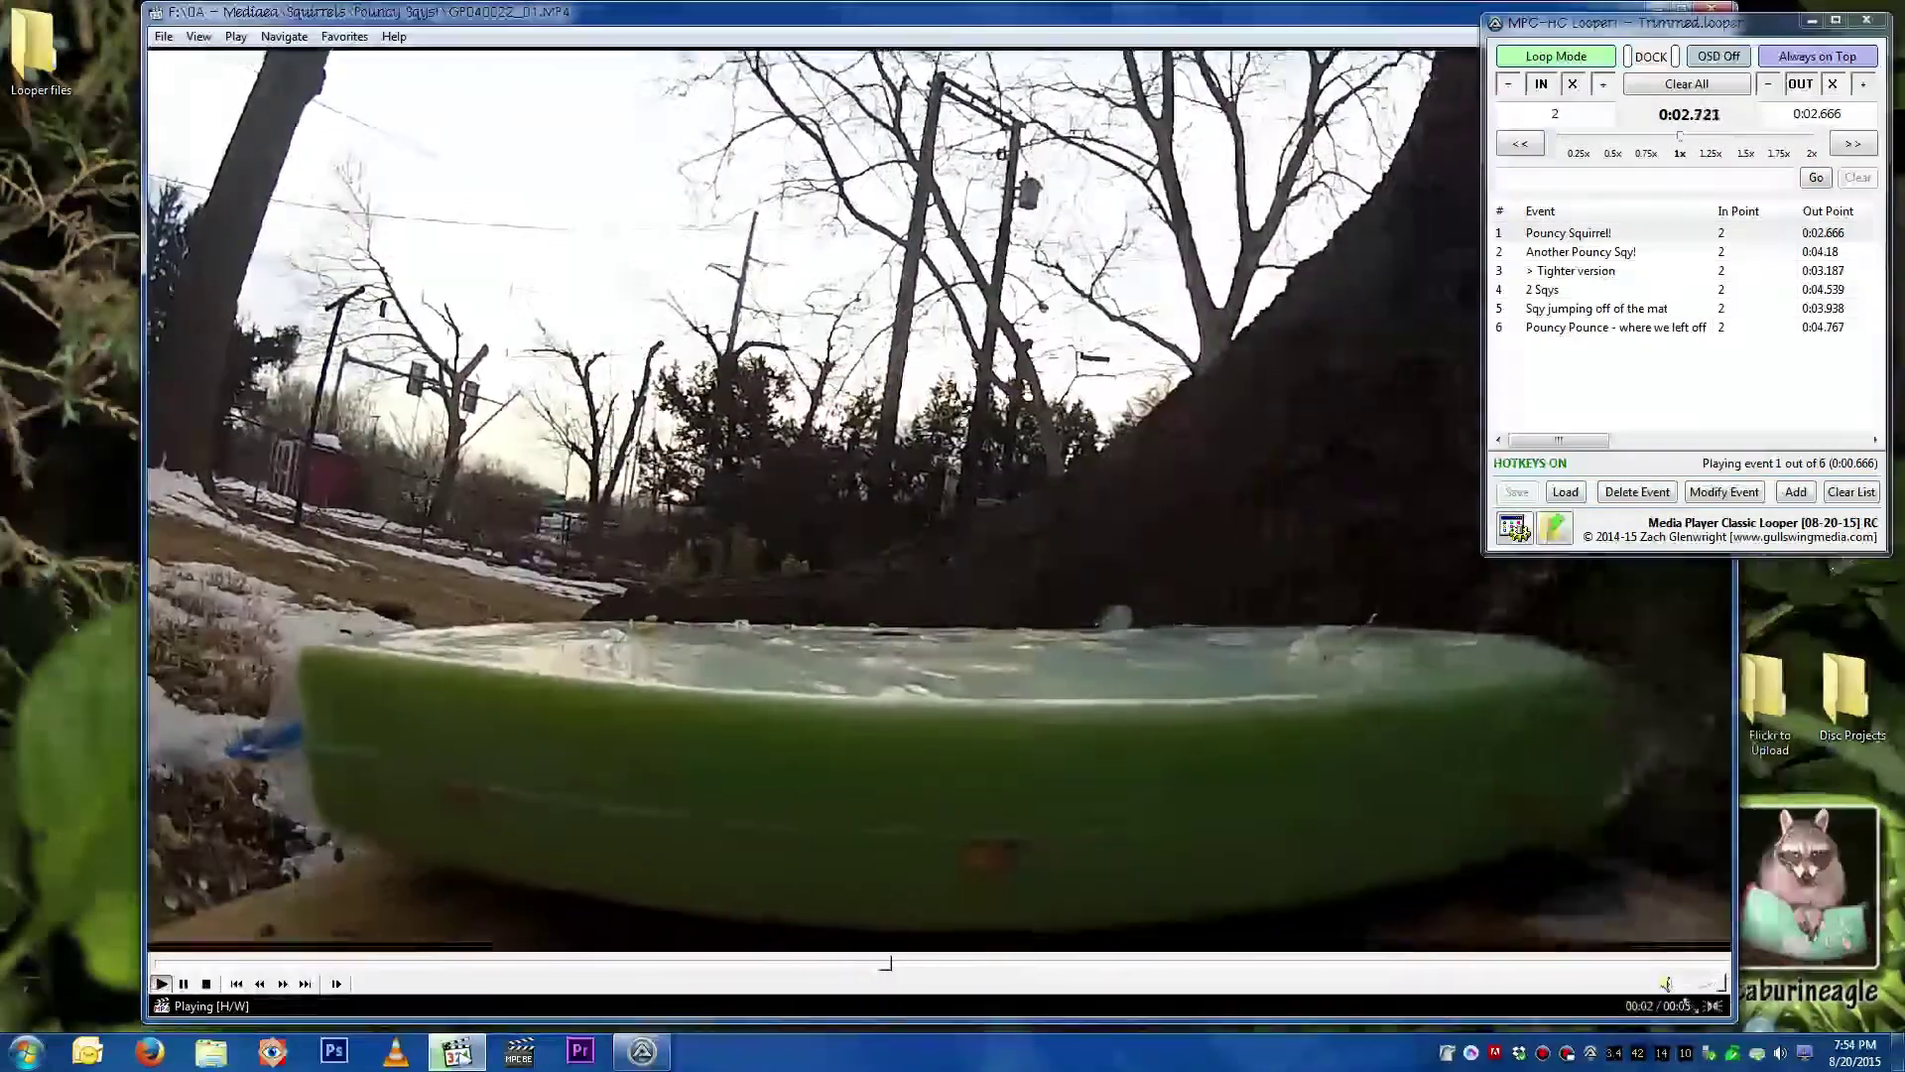
left_click_drag(1742, 1022, 928, 559)
left_click(647, 324)
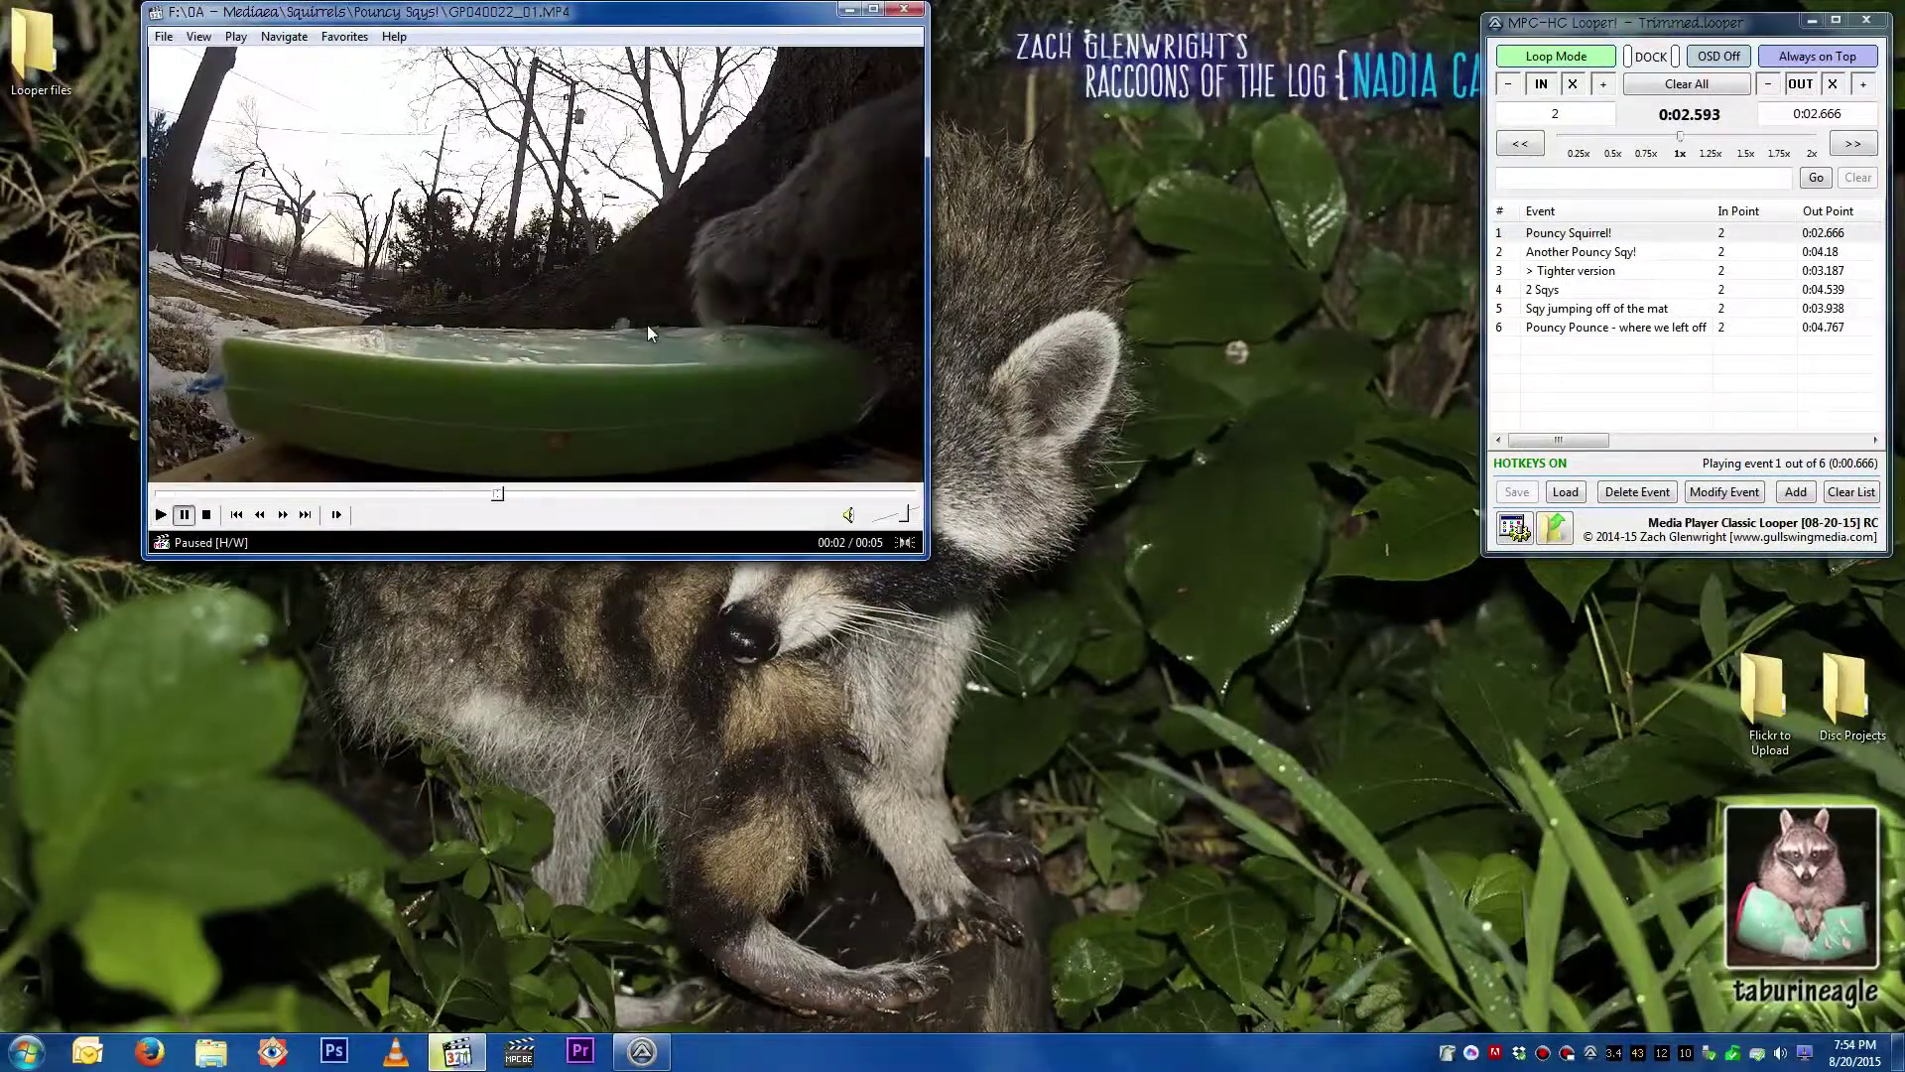
Step: Set the session's Preview Time to 200 and Slip Amount to 100, save the preferences, and recheck both values in the Looper options
left_click(1515, 527)
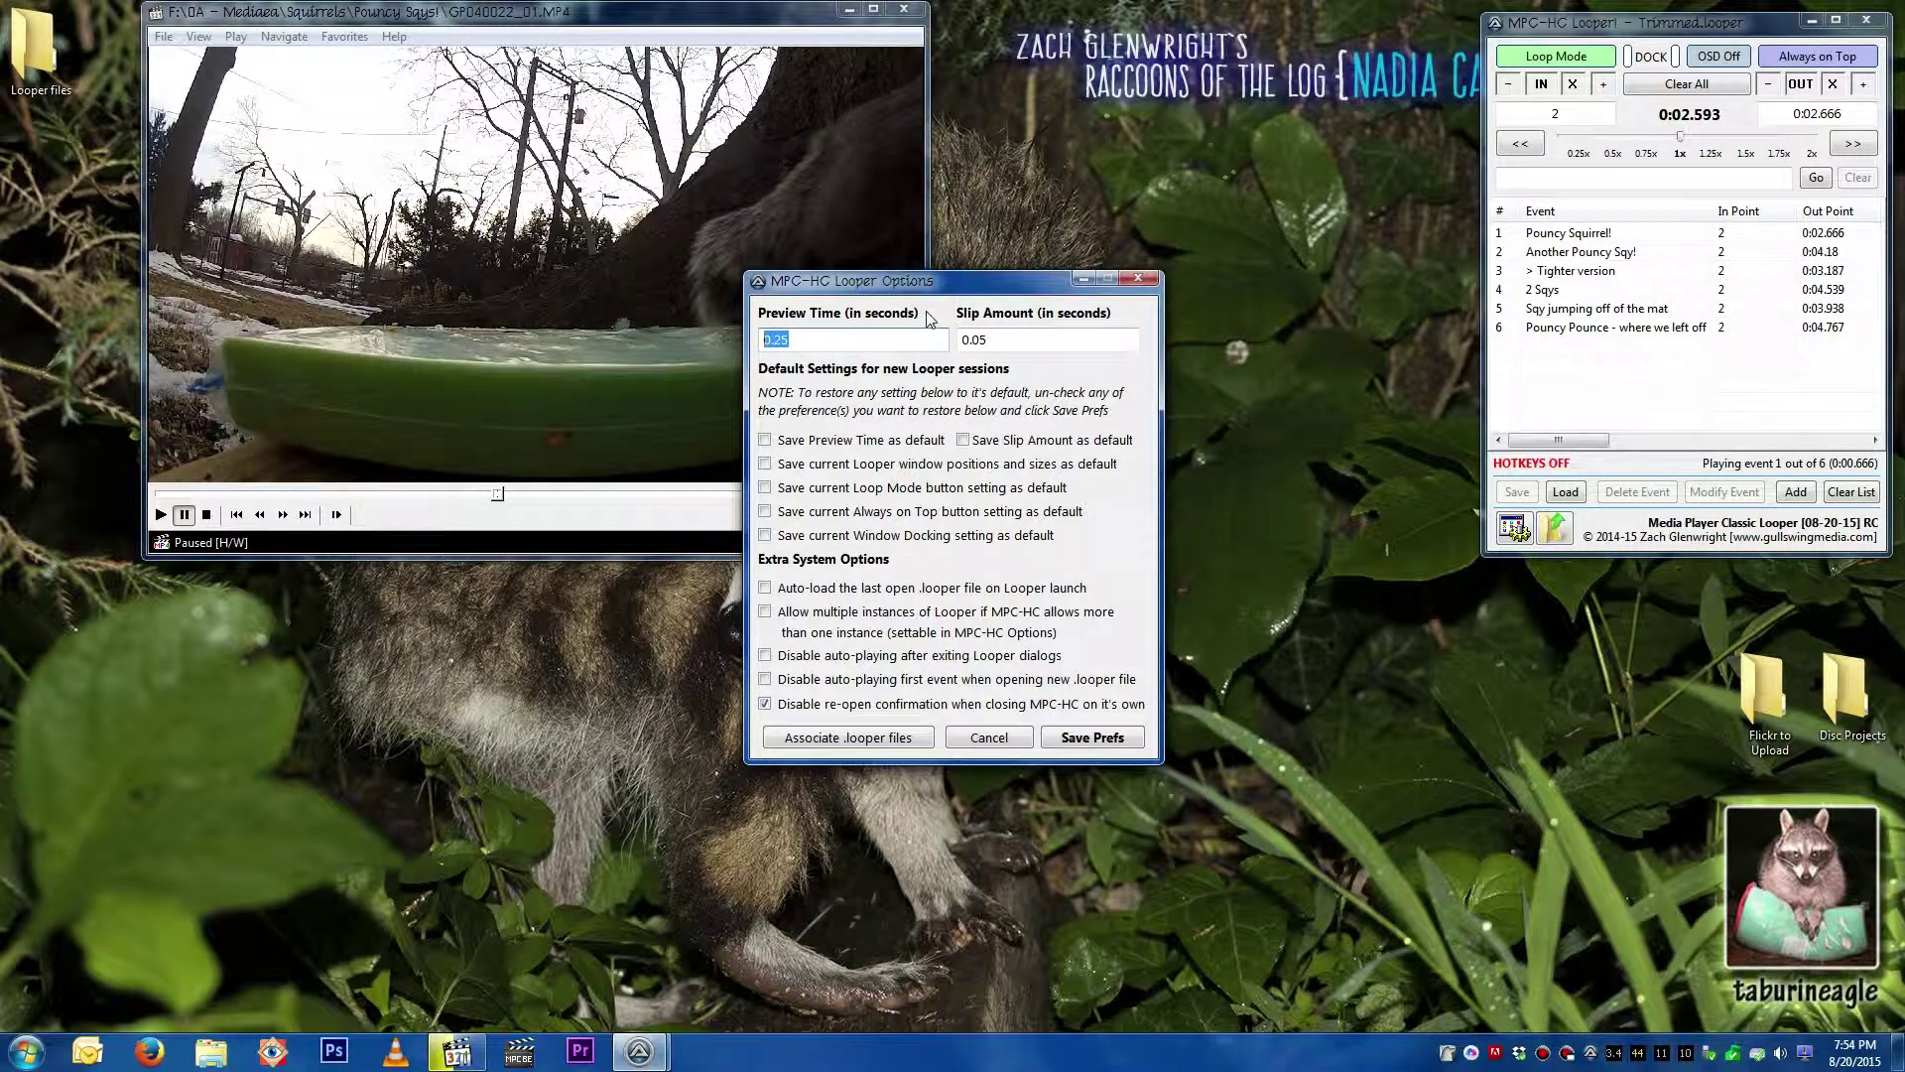
type("100")
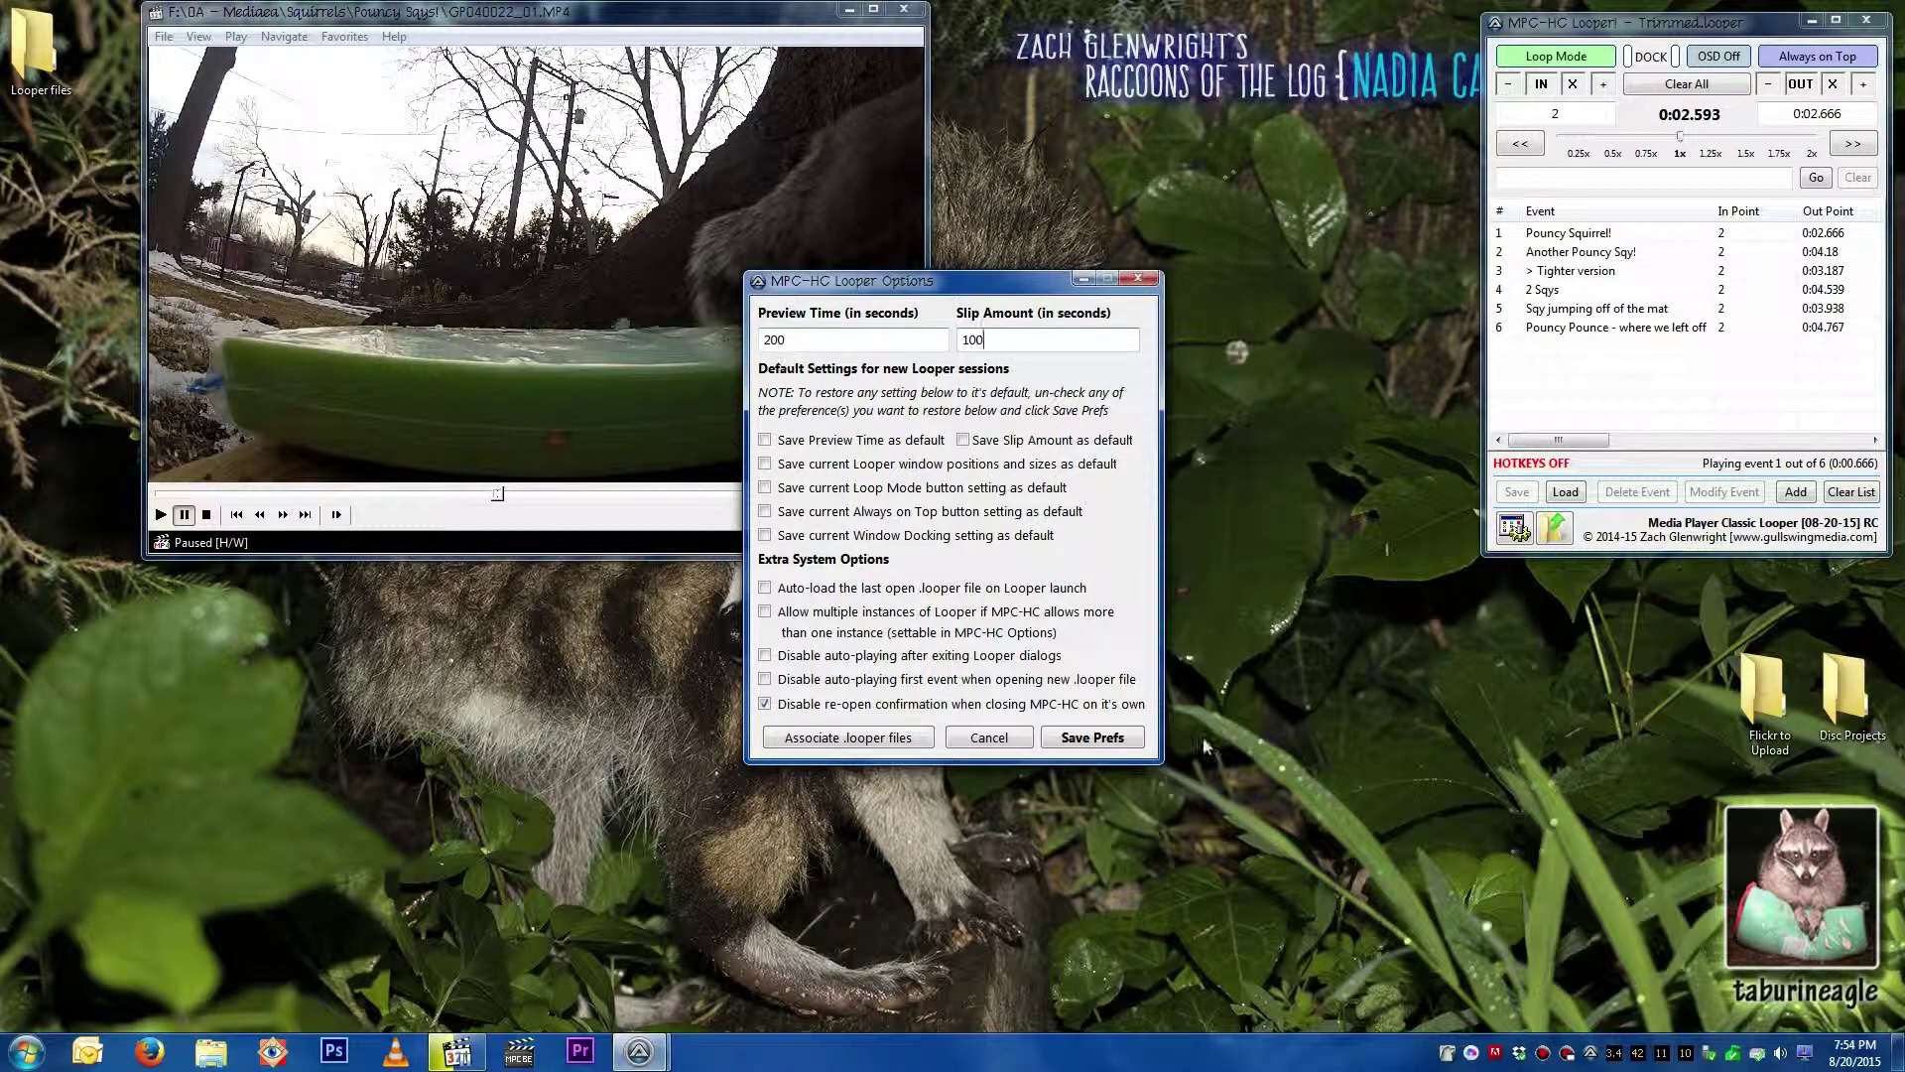
left_click(1092, 737)
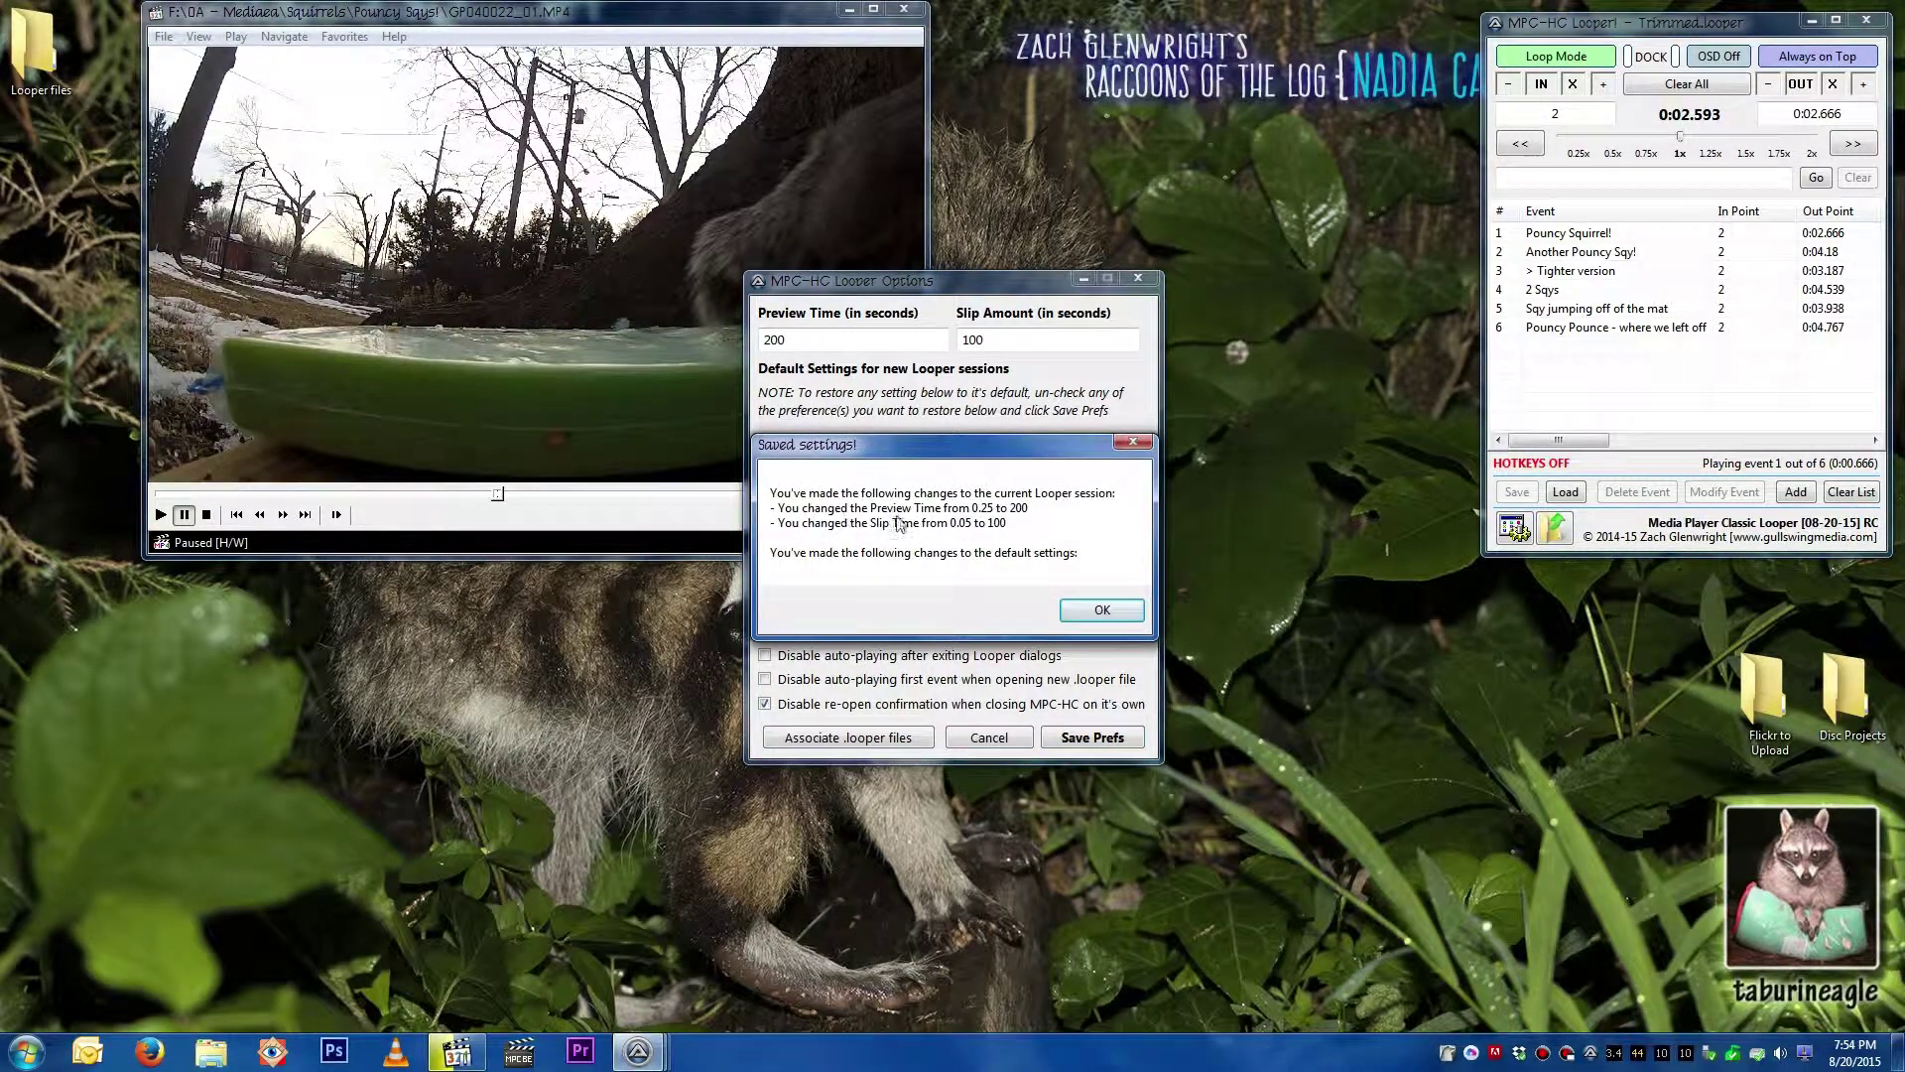
left_click(1102, 608)
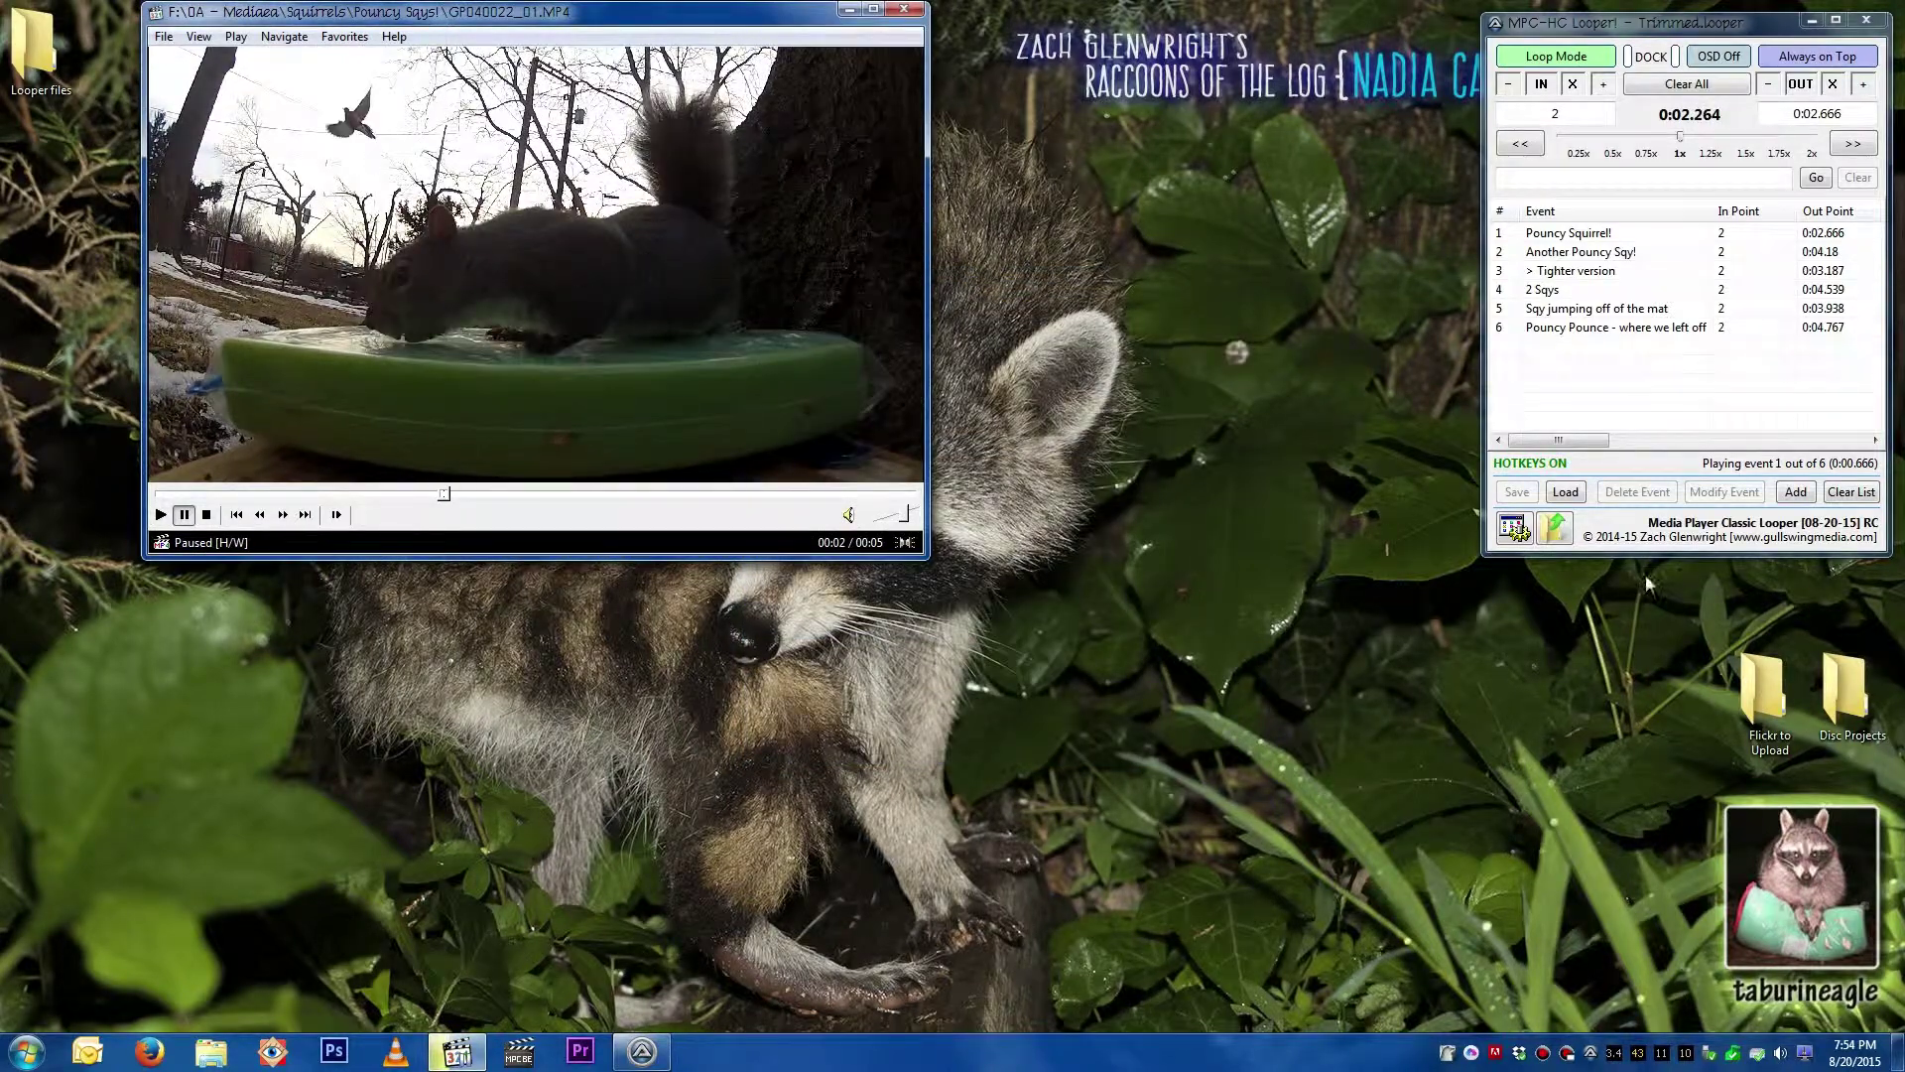
left_click(1526, 529)
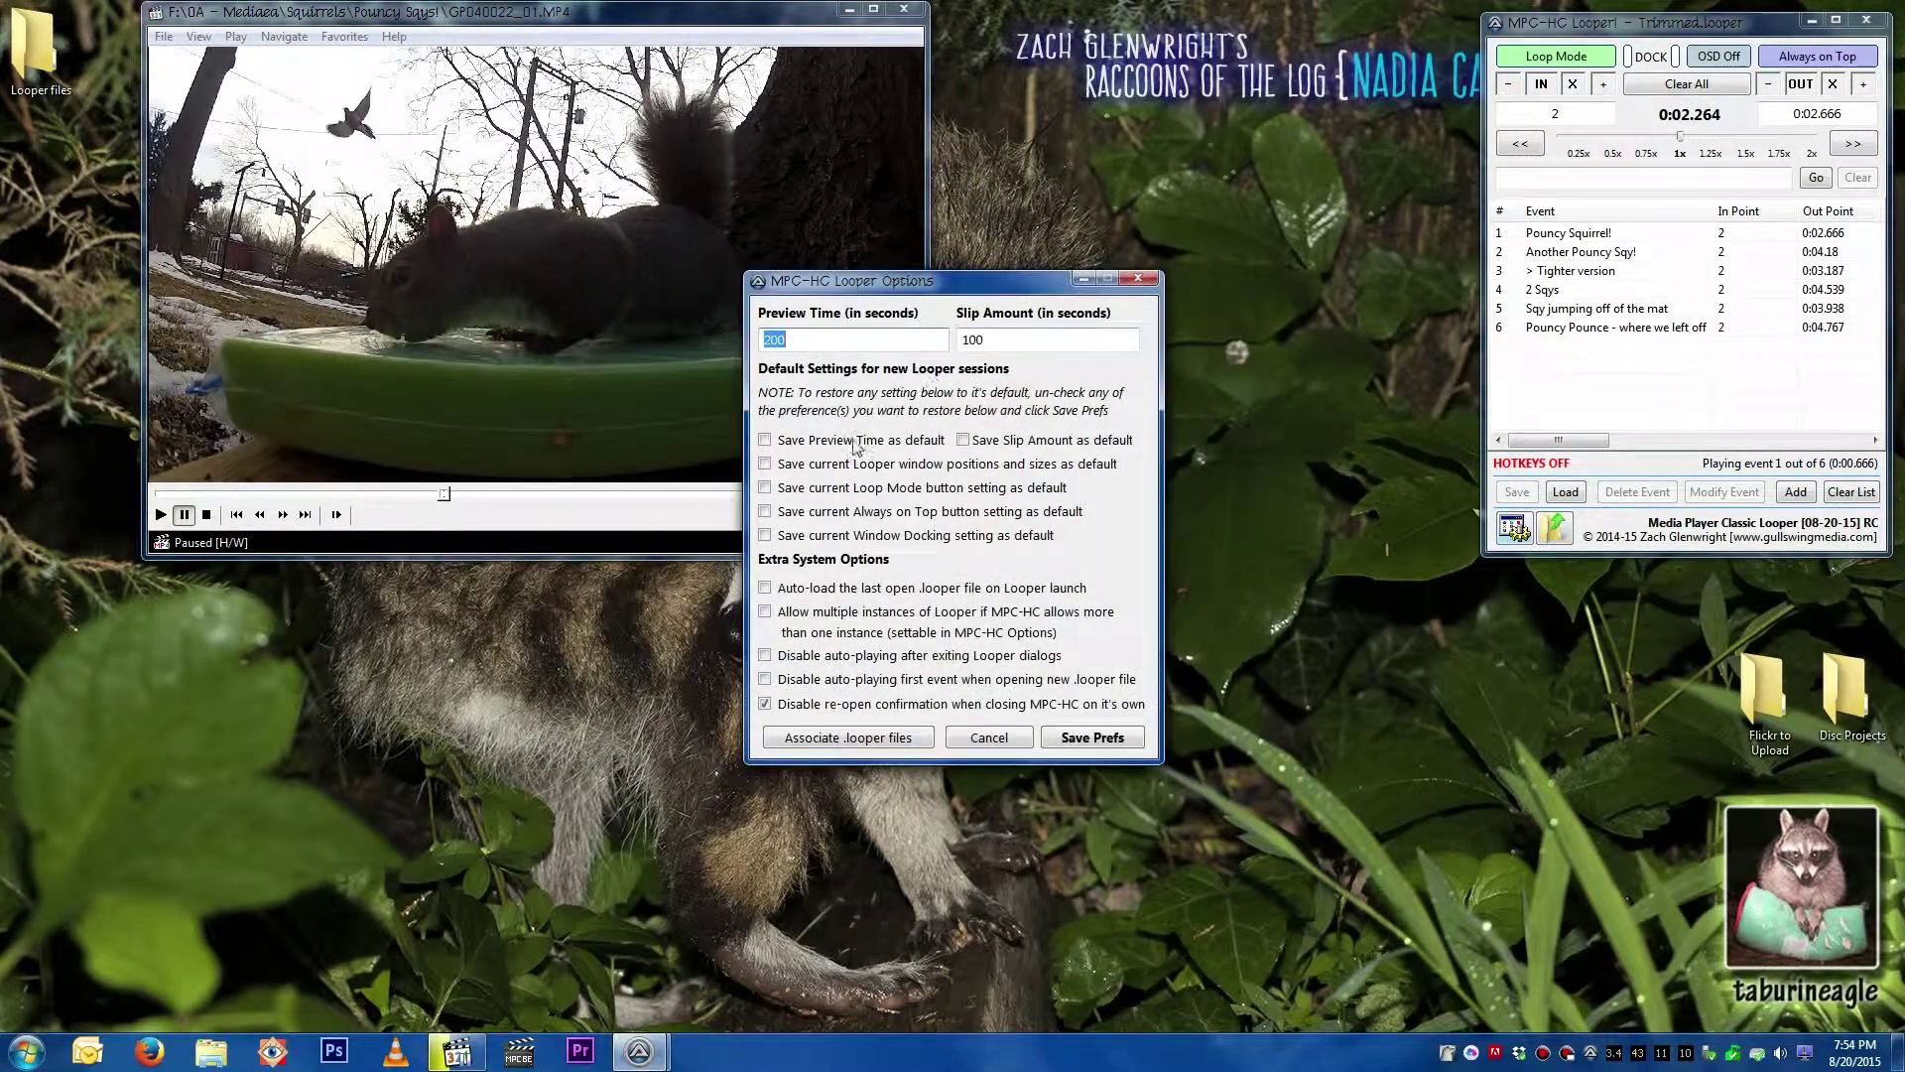
left_click(999, 742)
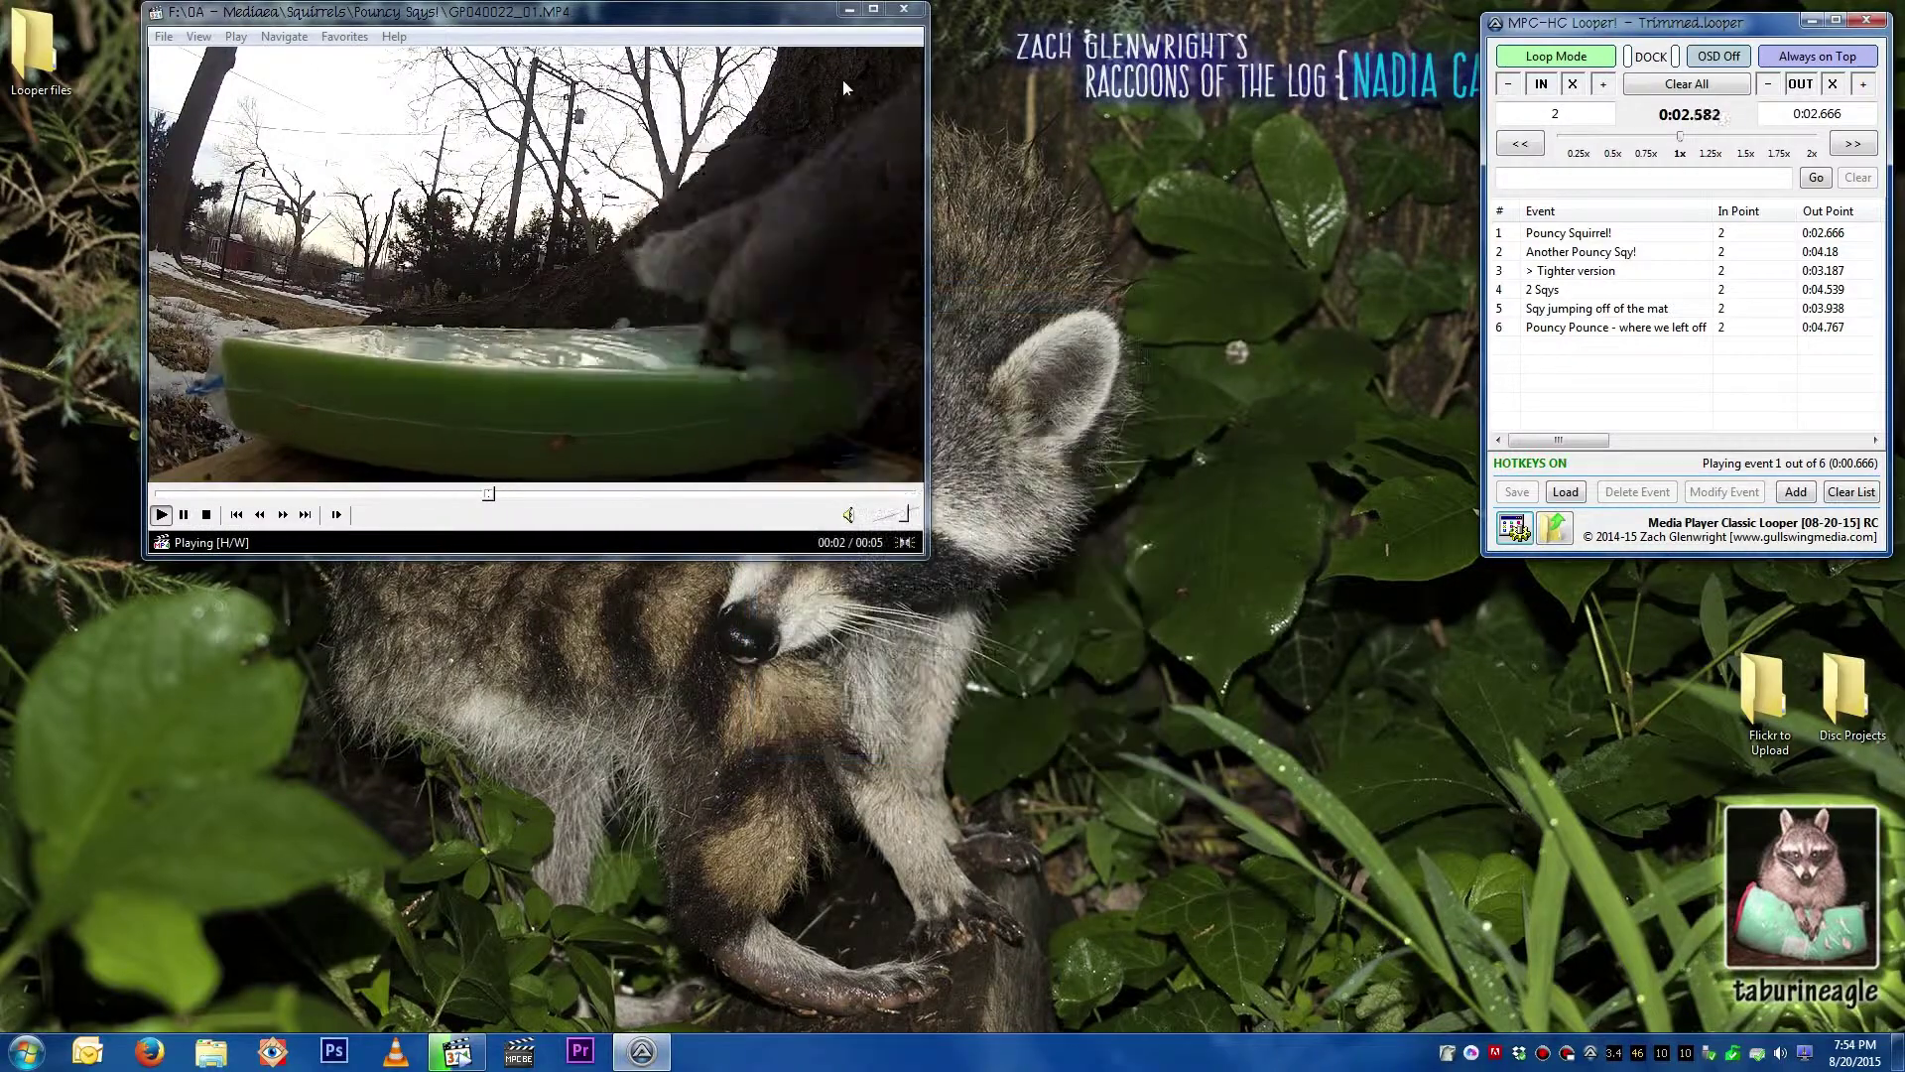
Step: Close the player together with Looper and relaunch MPC-HC Looper with an empty session from the desktop's pop-up launcher
left_click(905, 9)
middle_click(1058, 403)
left_click(1072, 409)
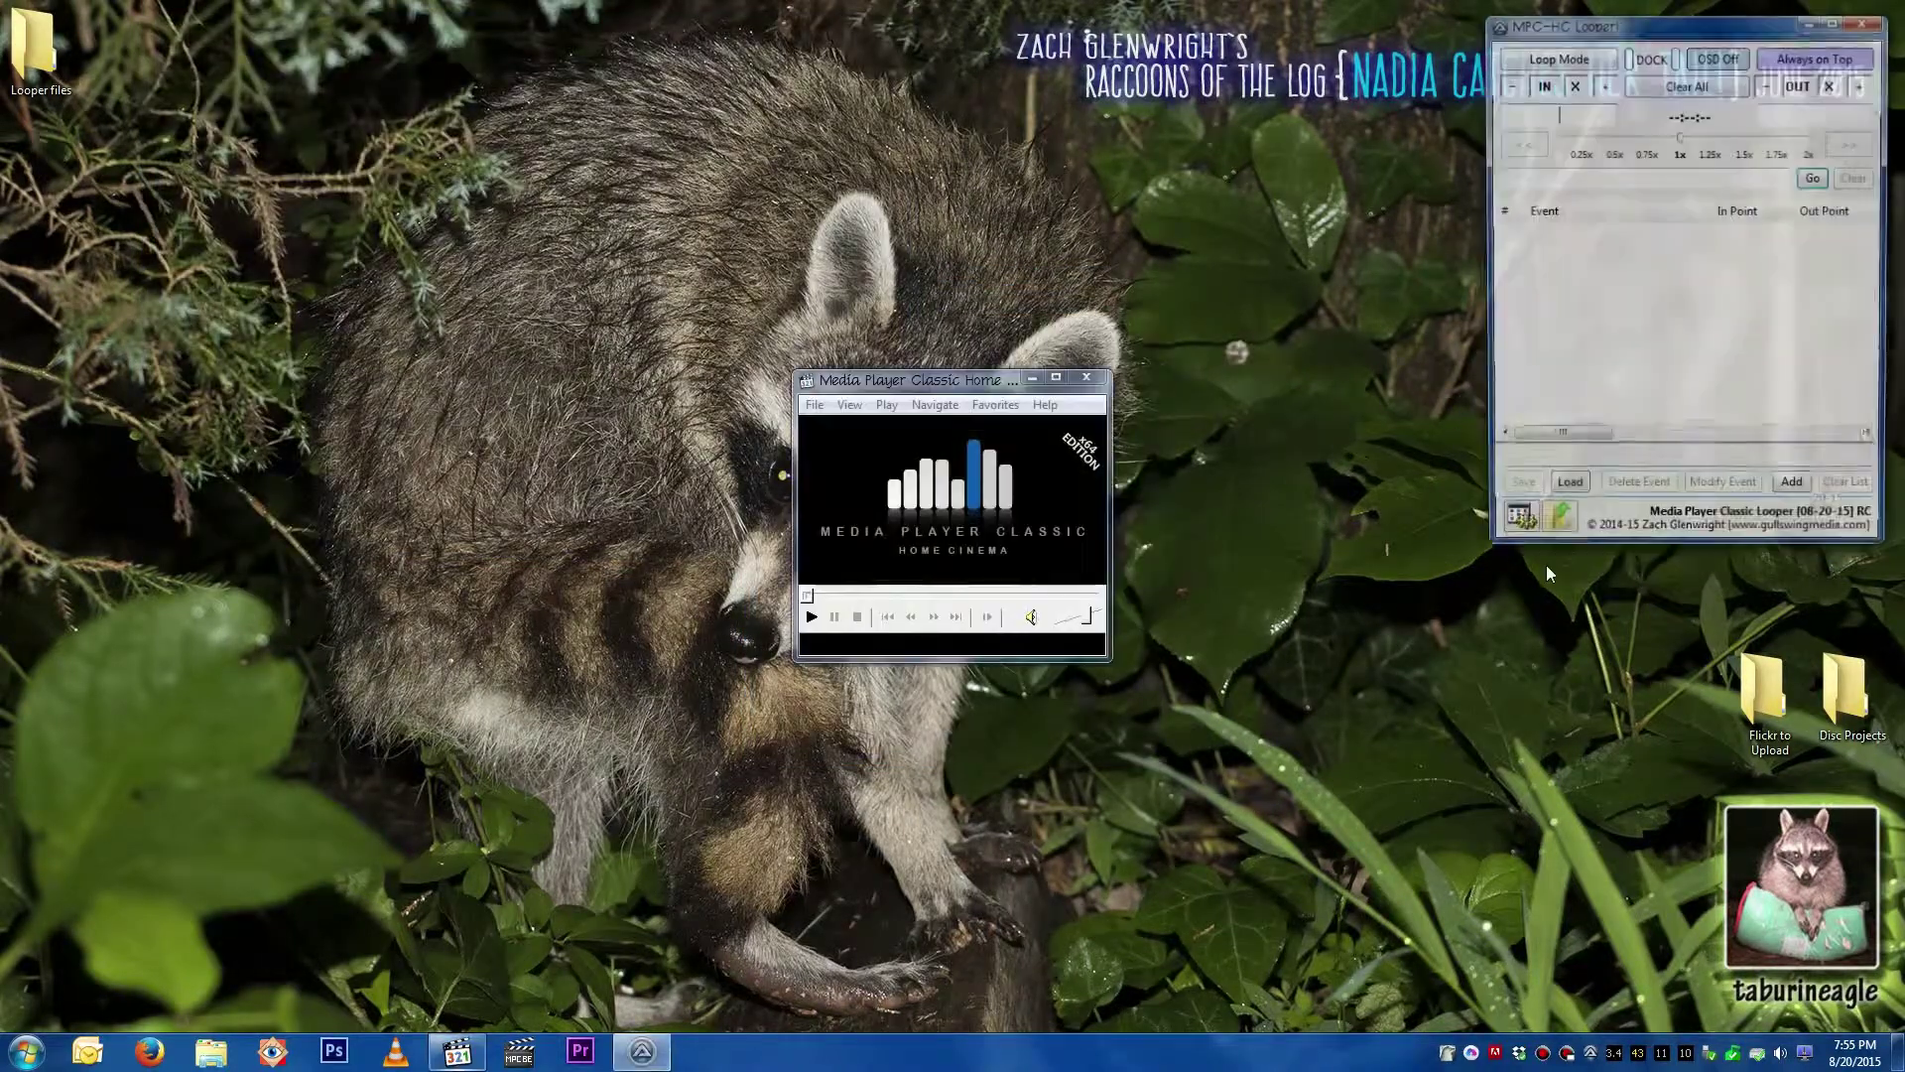
Step: Set Preview Time to 200 and Slip Amount to 100, and save both as defaults for new Looper sessions
left_click(1516, 528)
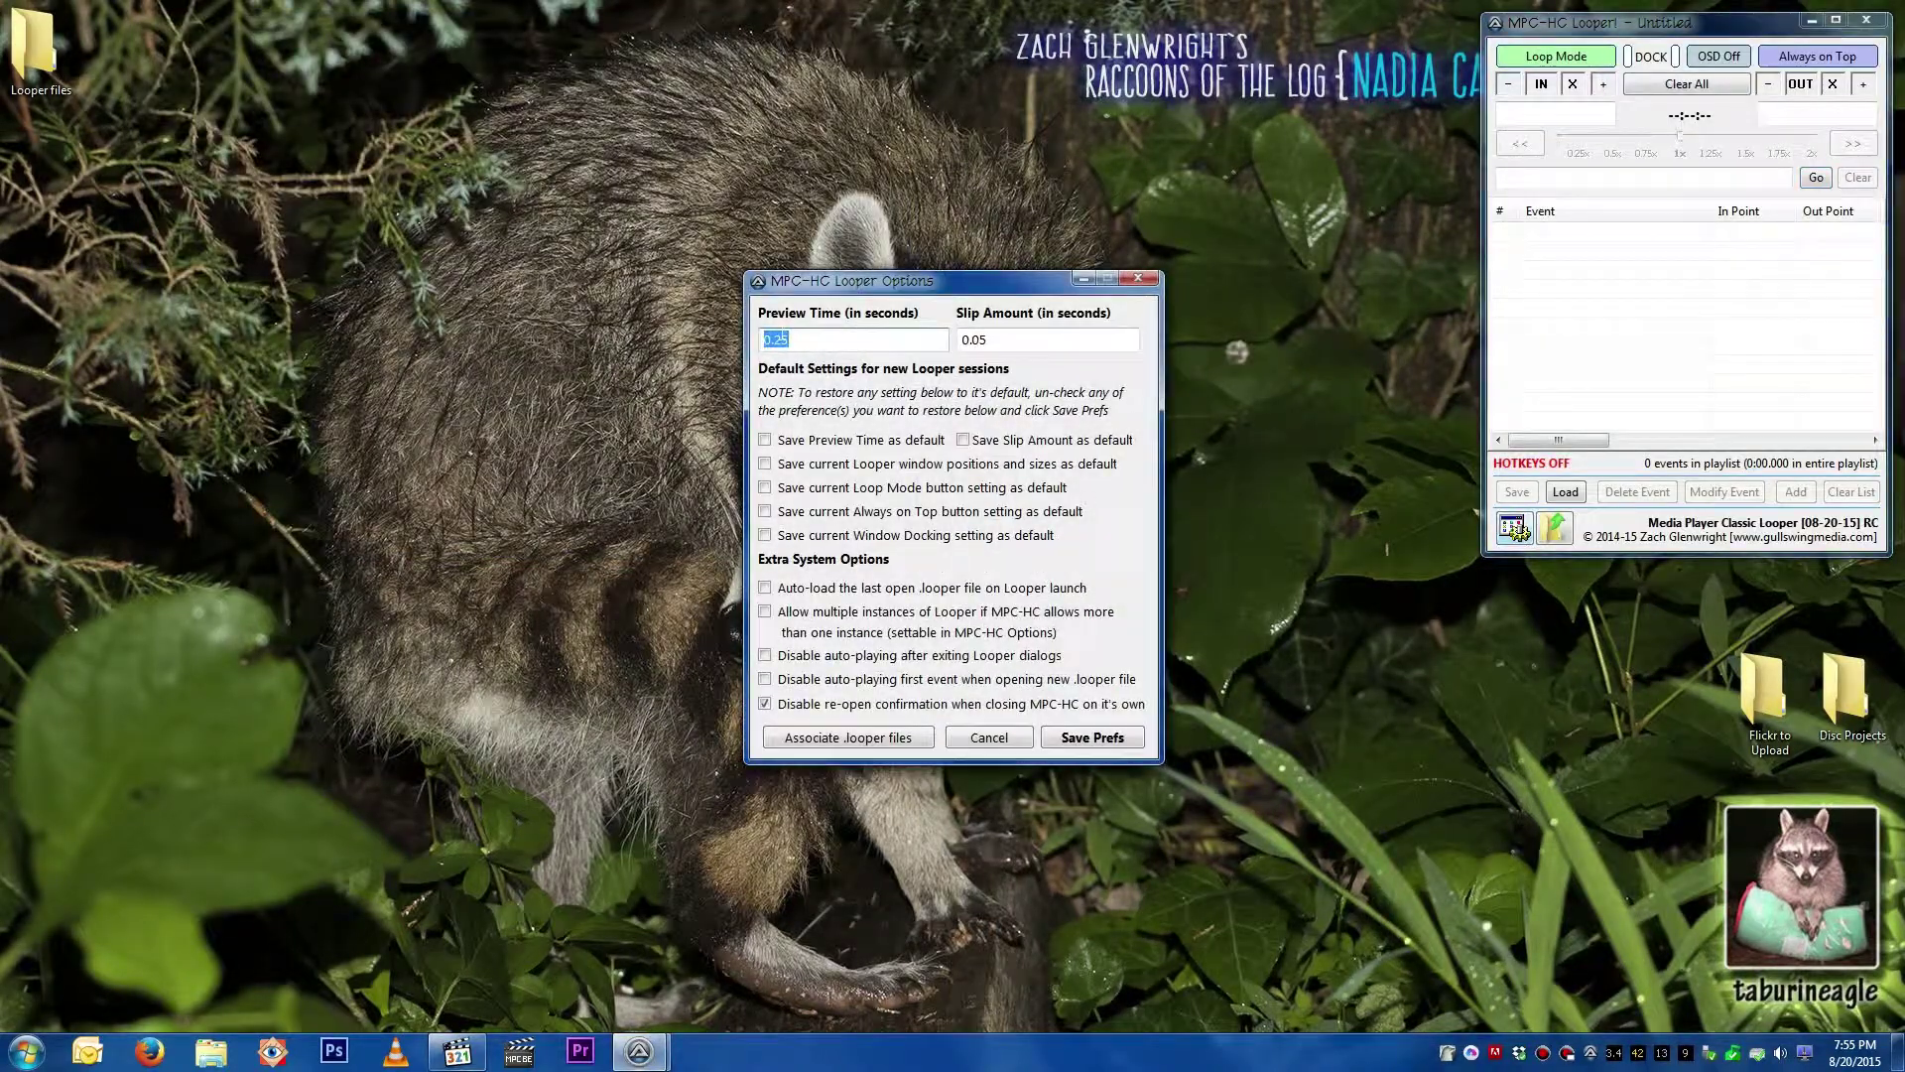
type("200")
key("Tab")
type("1")
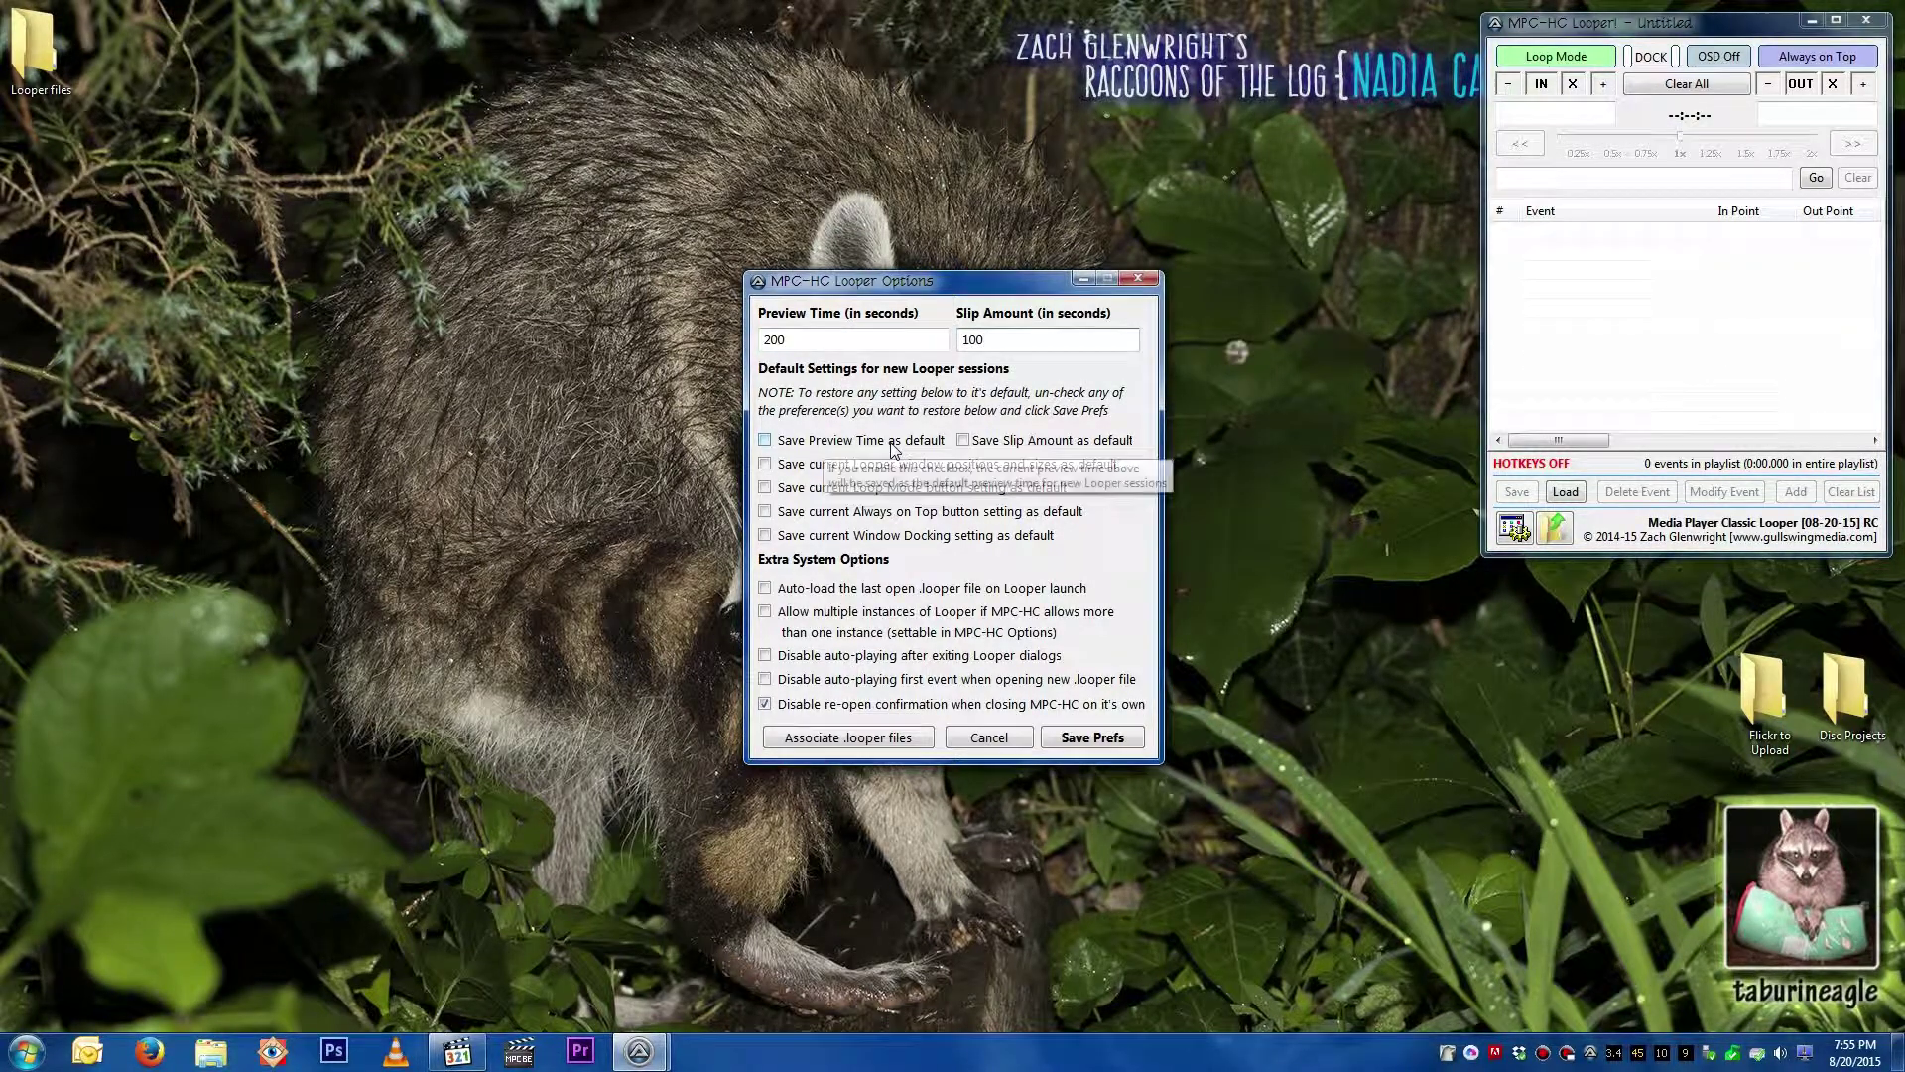
left_click(838, 442)
left_click(1046, 443)
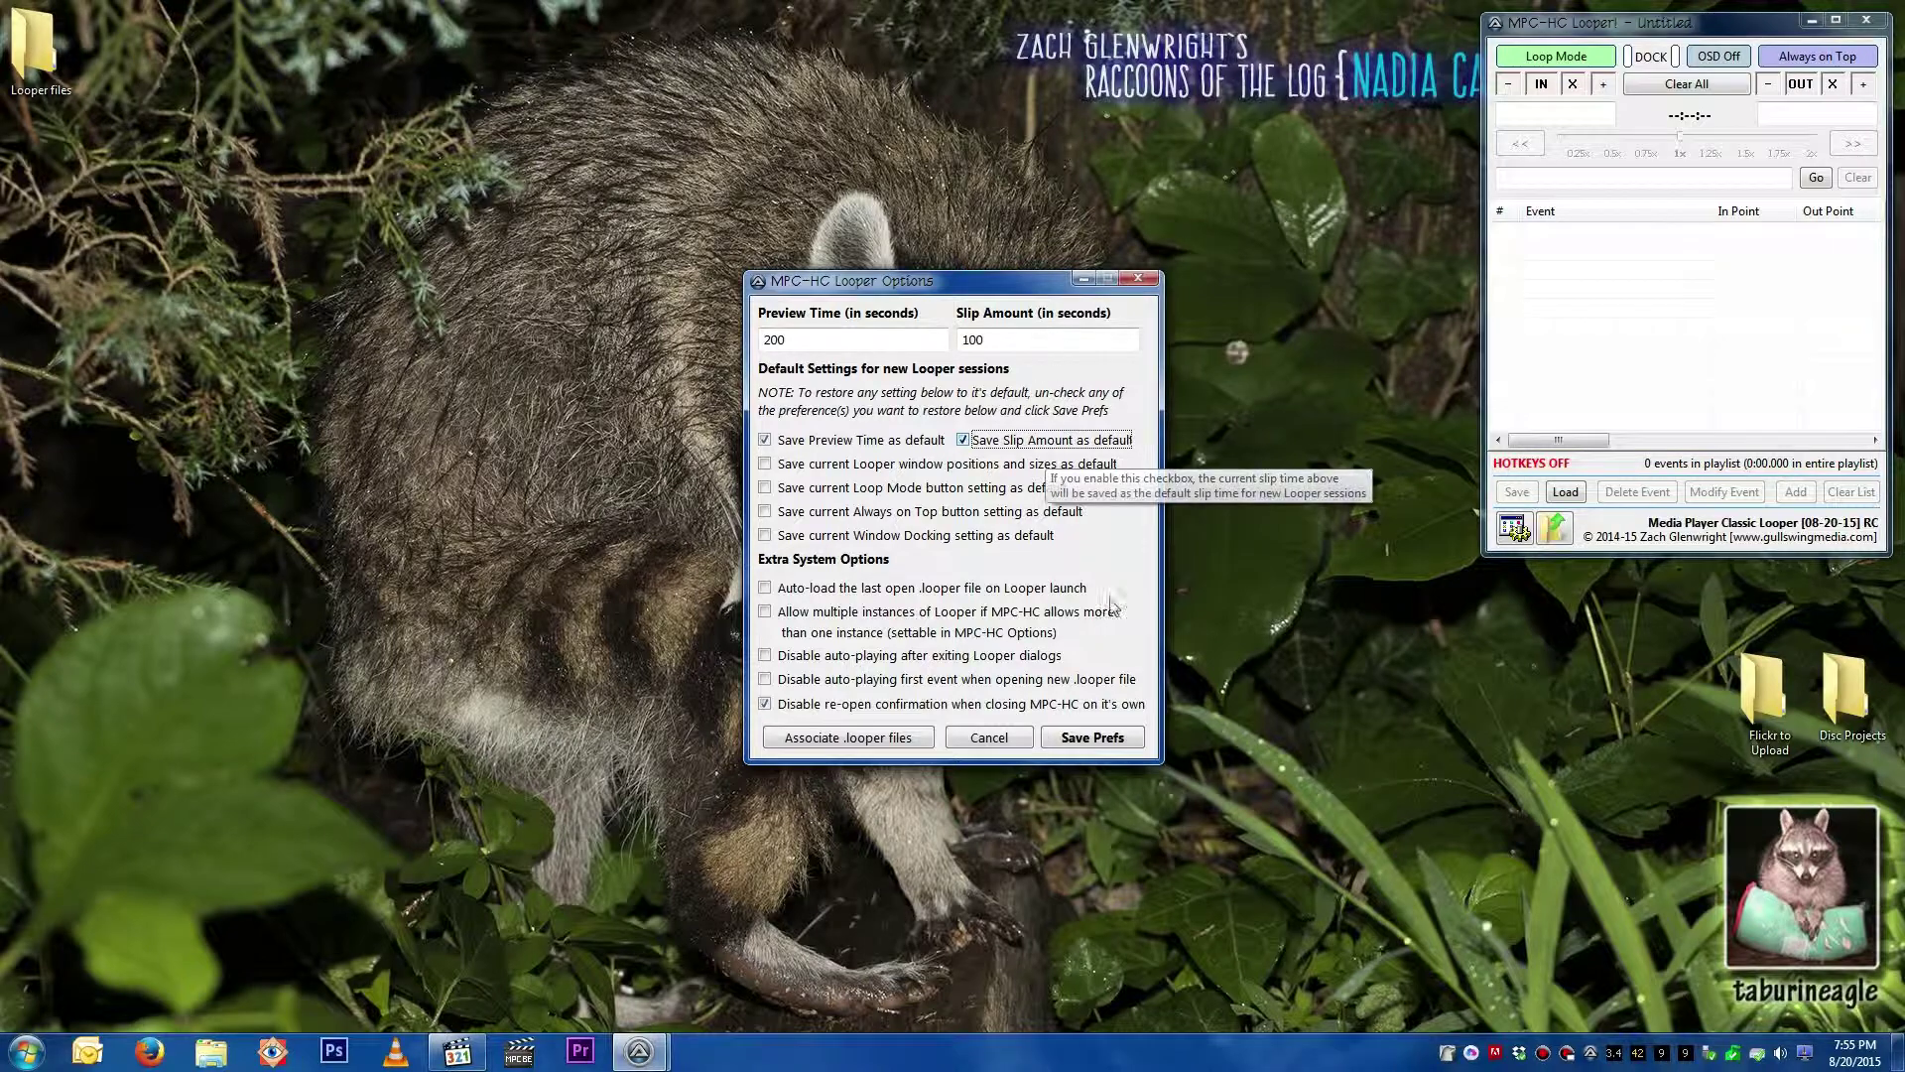
left_click(1093, 737)
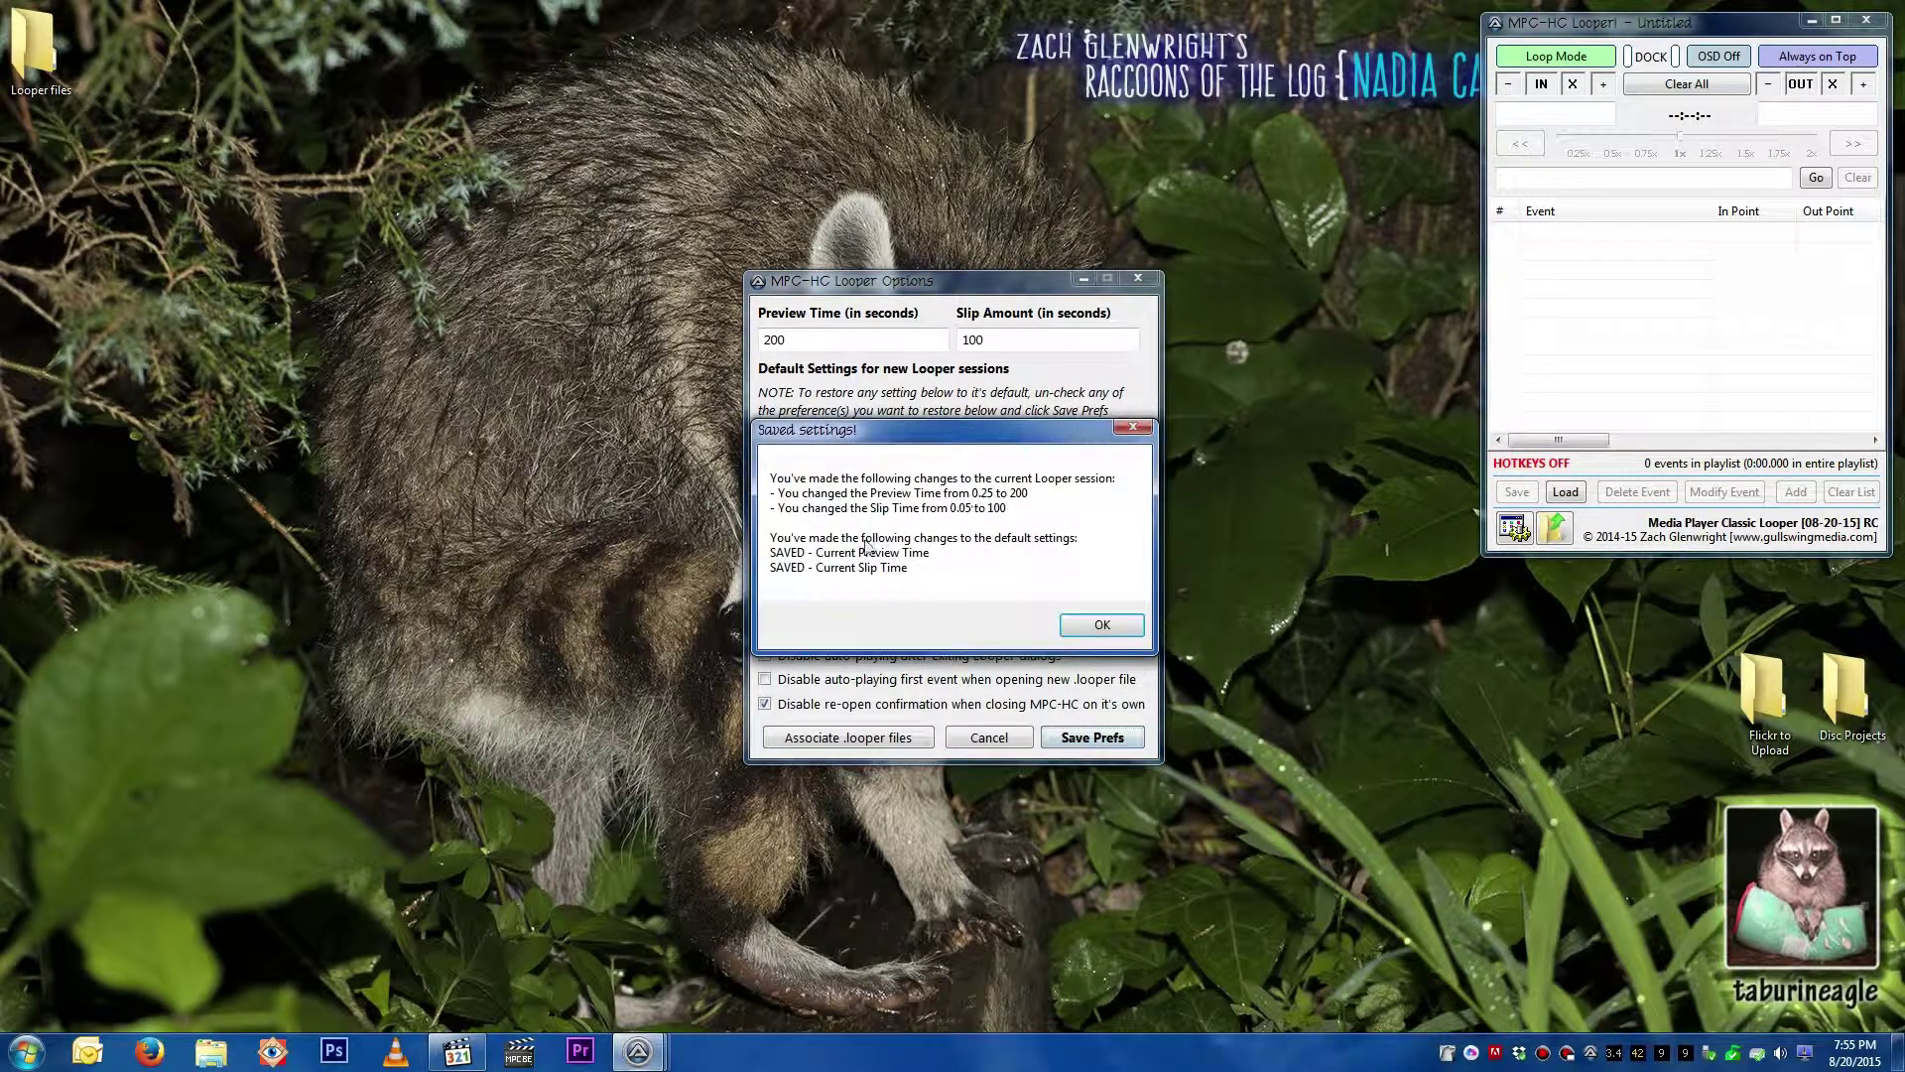
left_click(1073, 629)
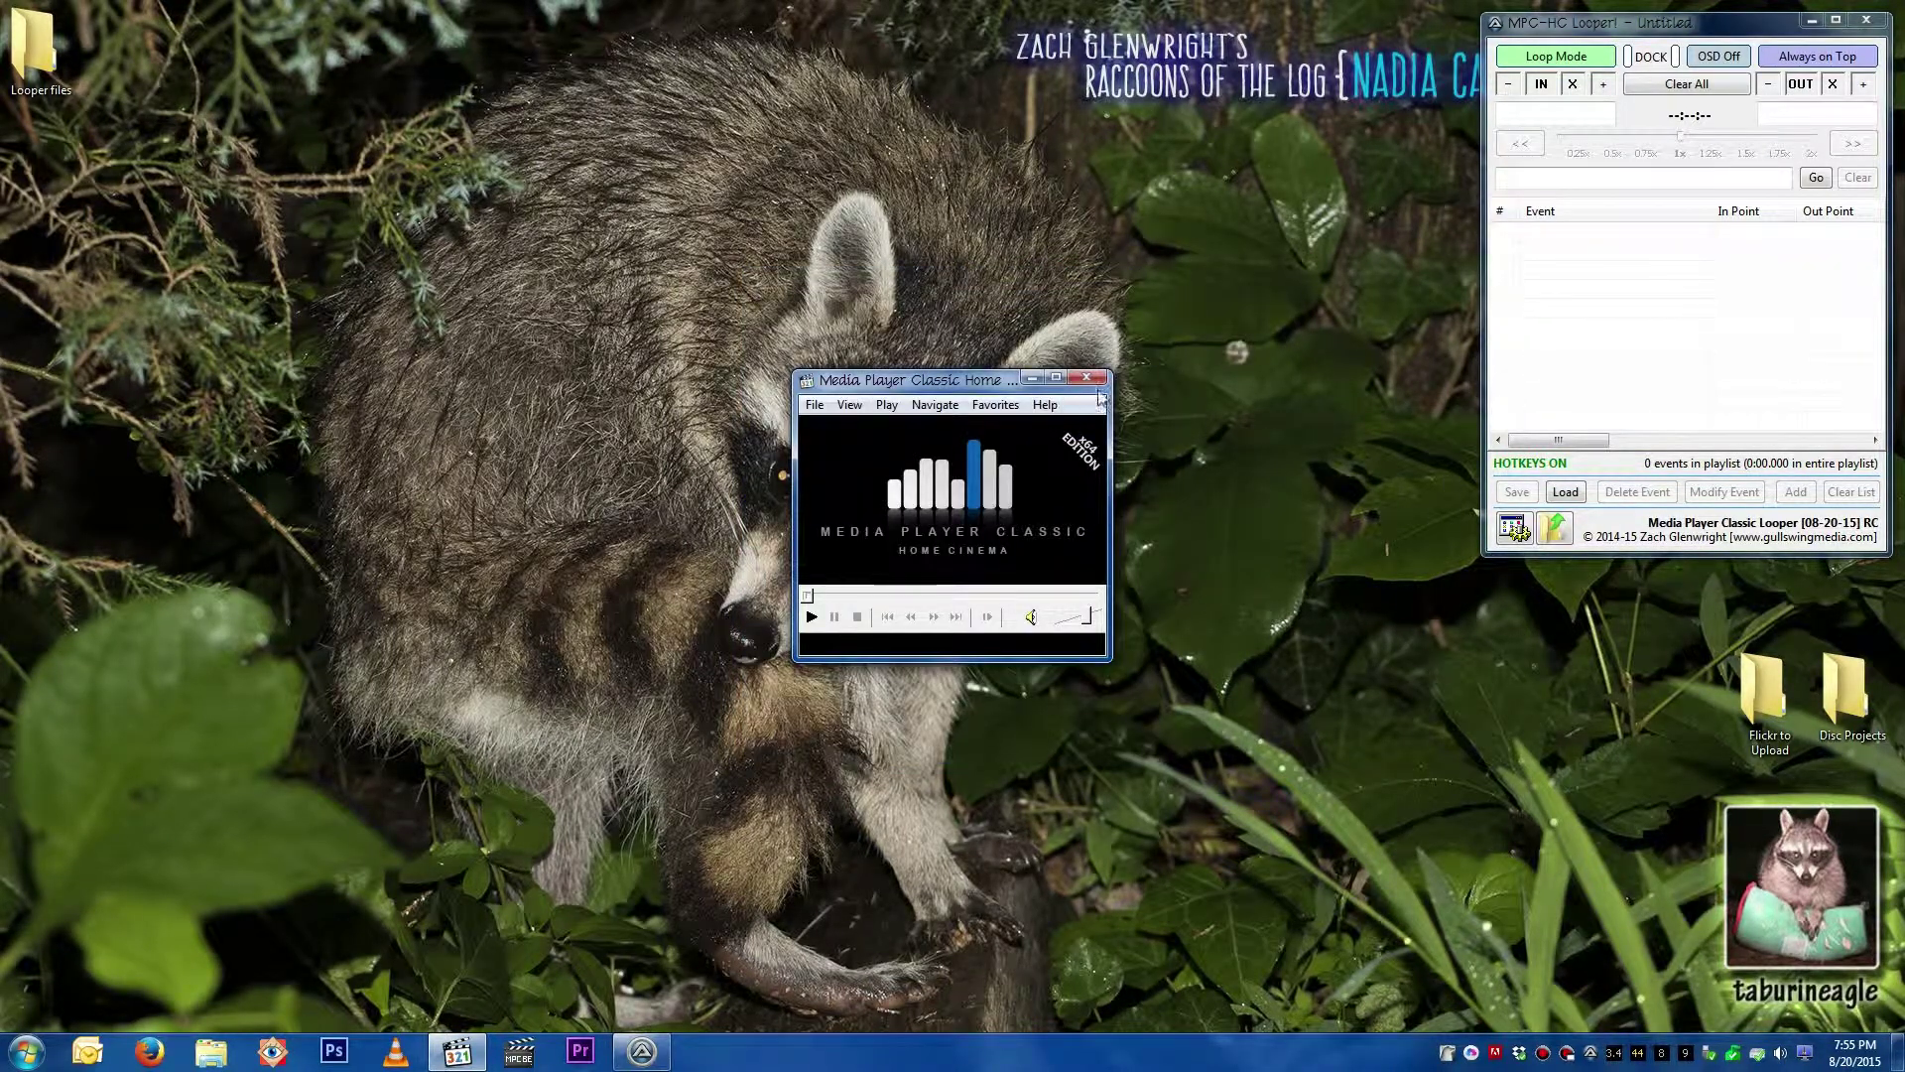
Step: Restart the player and Looper, and remove the saved Preview Time and Slip Amount defaults in the Looper options
left_click(1088, 378)
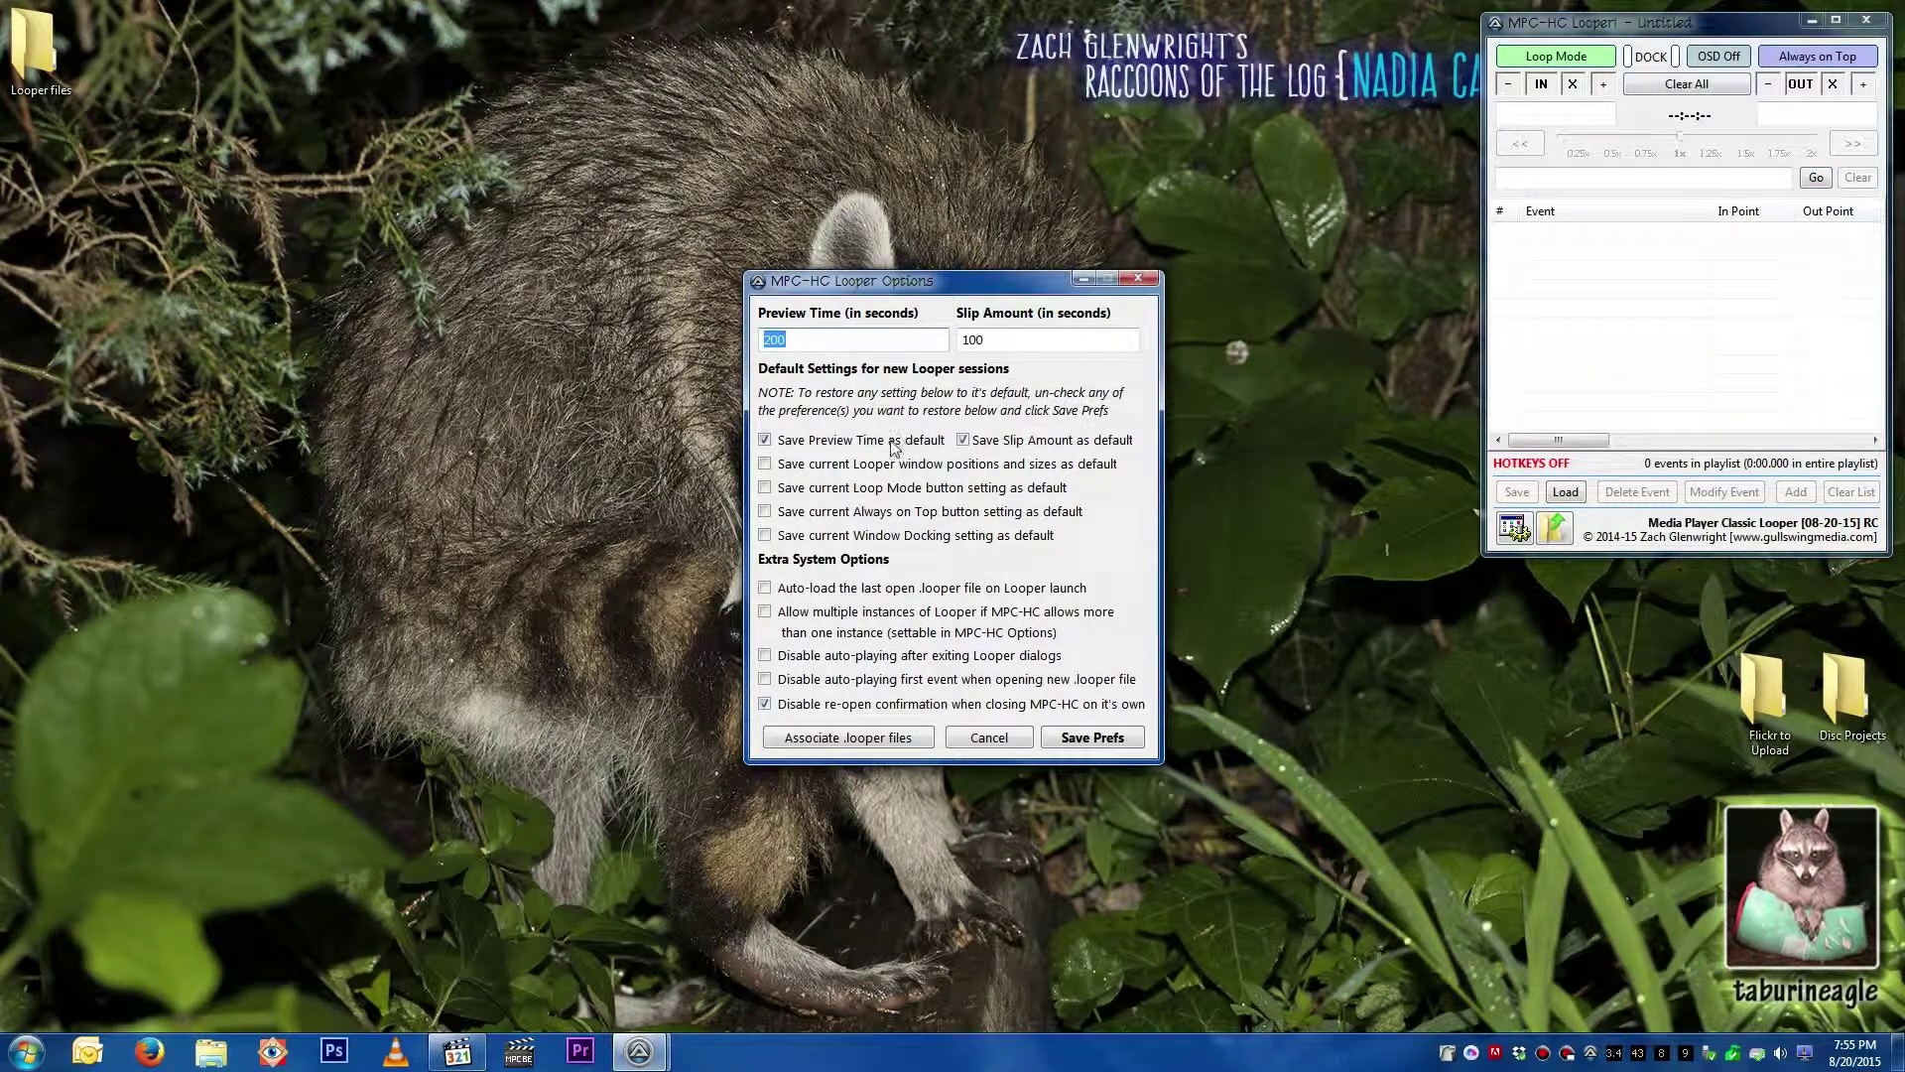
left_click(859, 445)
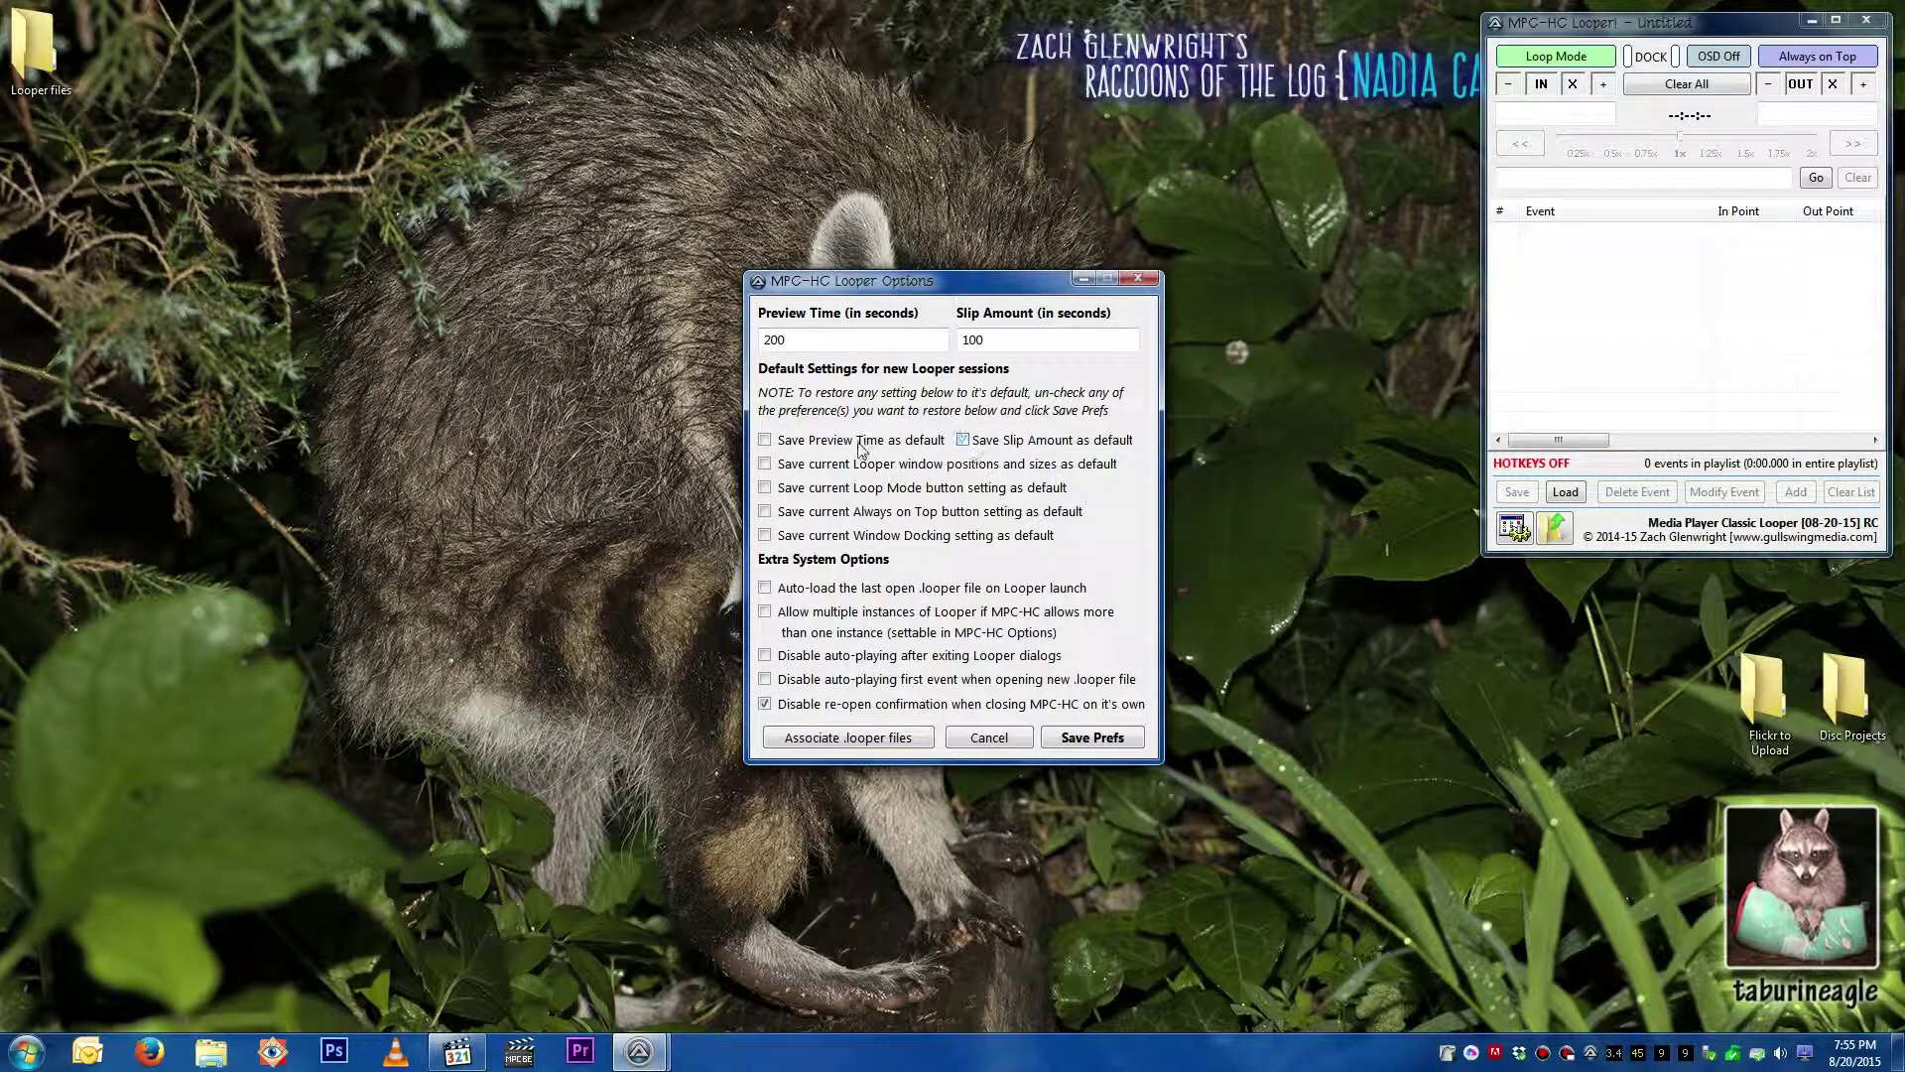
left_click(1096, 737)
left_click(1080, 594)
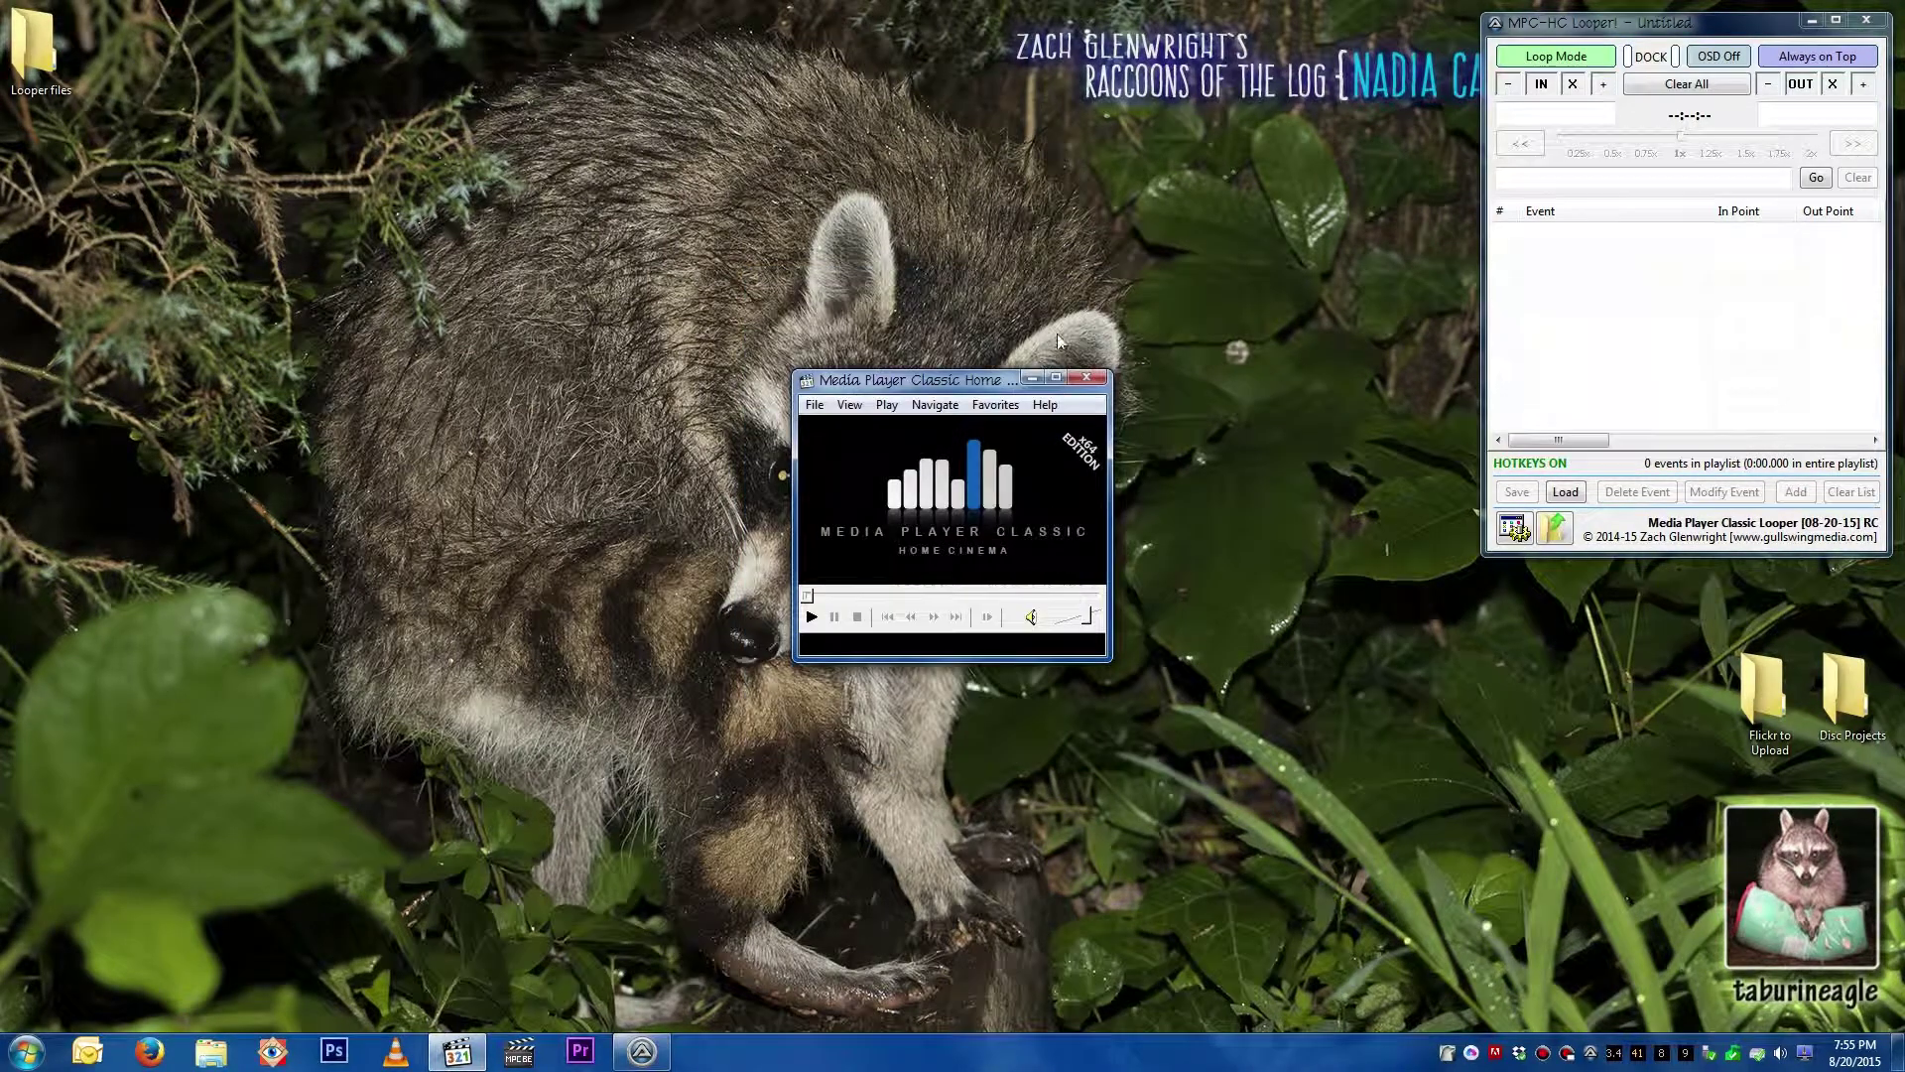
Step: Restart MPC-HC Looper, examine the default session settings in its options, and close them without saving
left_click(1088, 378)
middle_click(1231, 469)
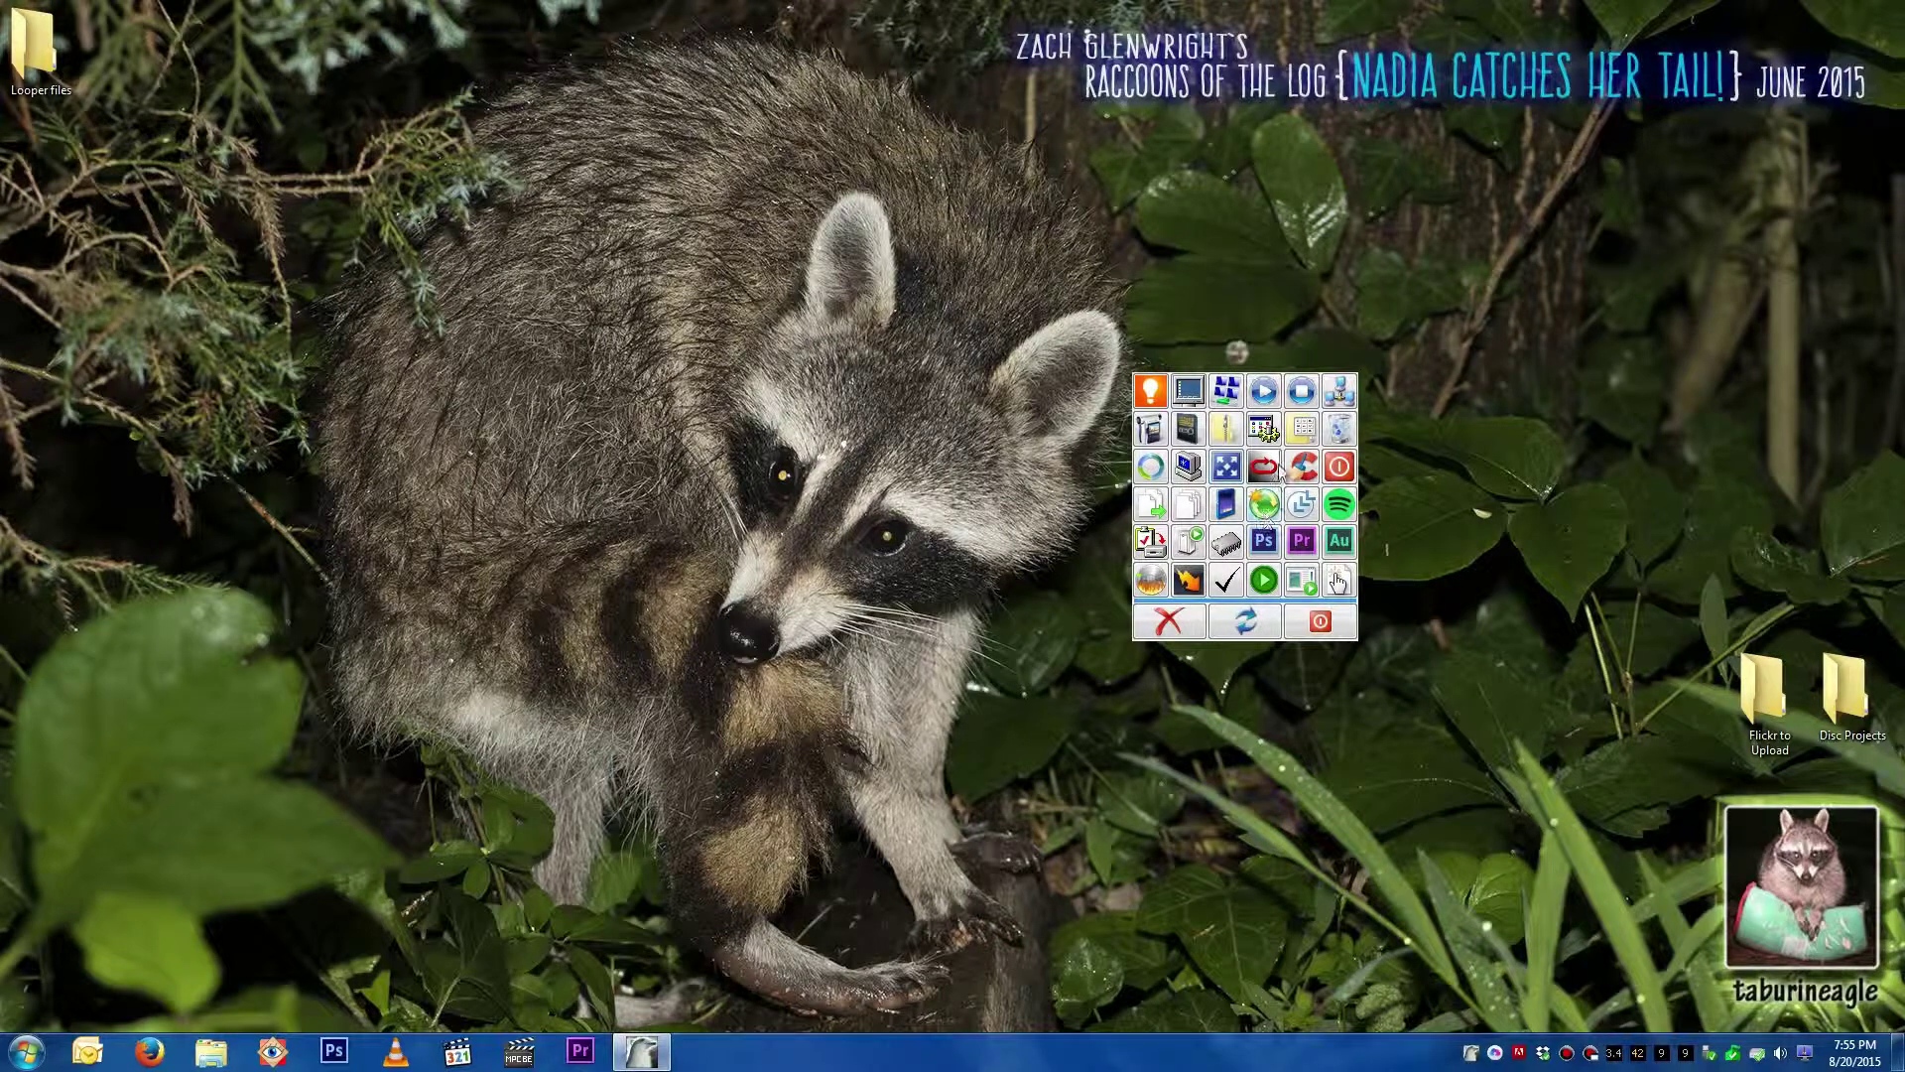
left_click(1264, 467)
left_click(1517, 526)
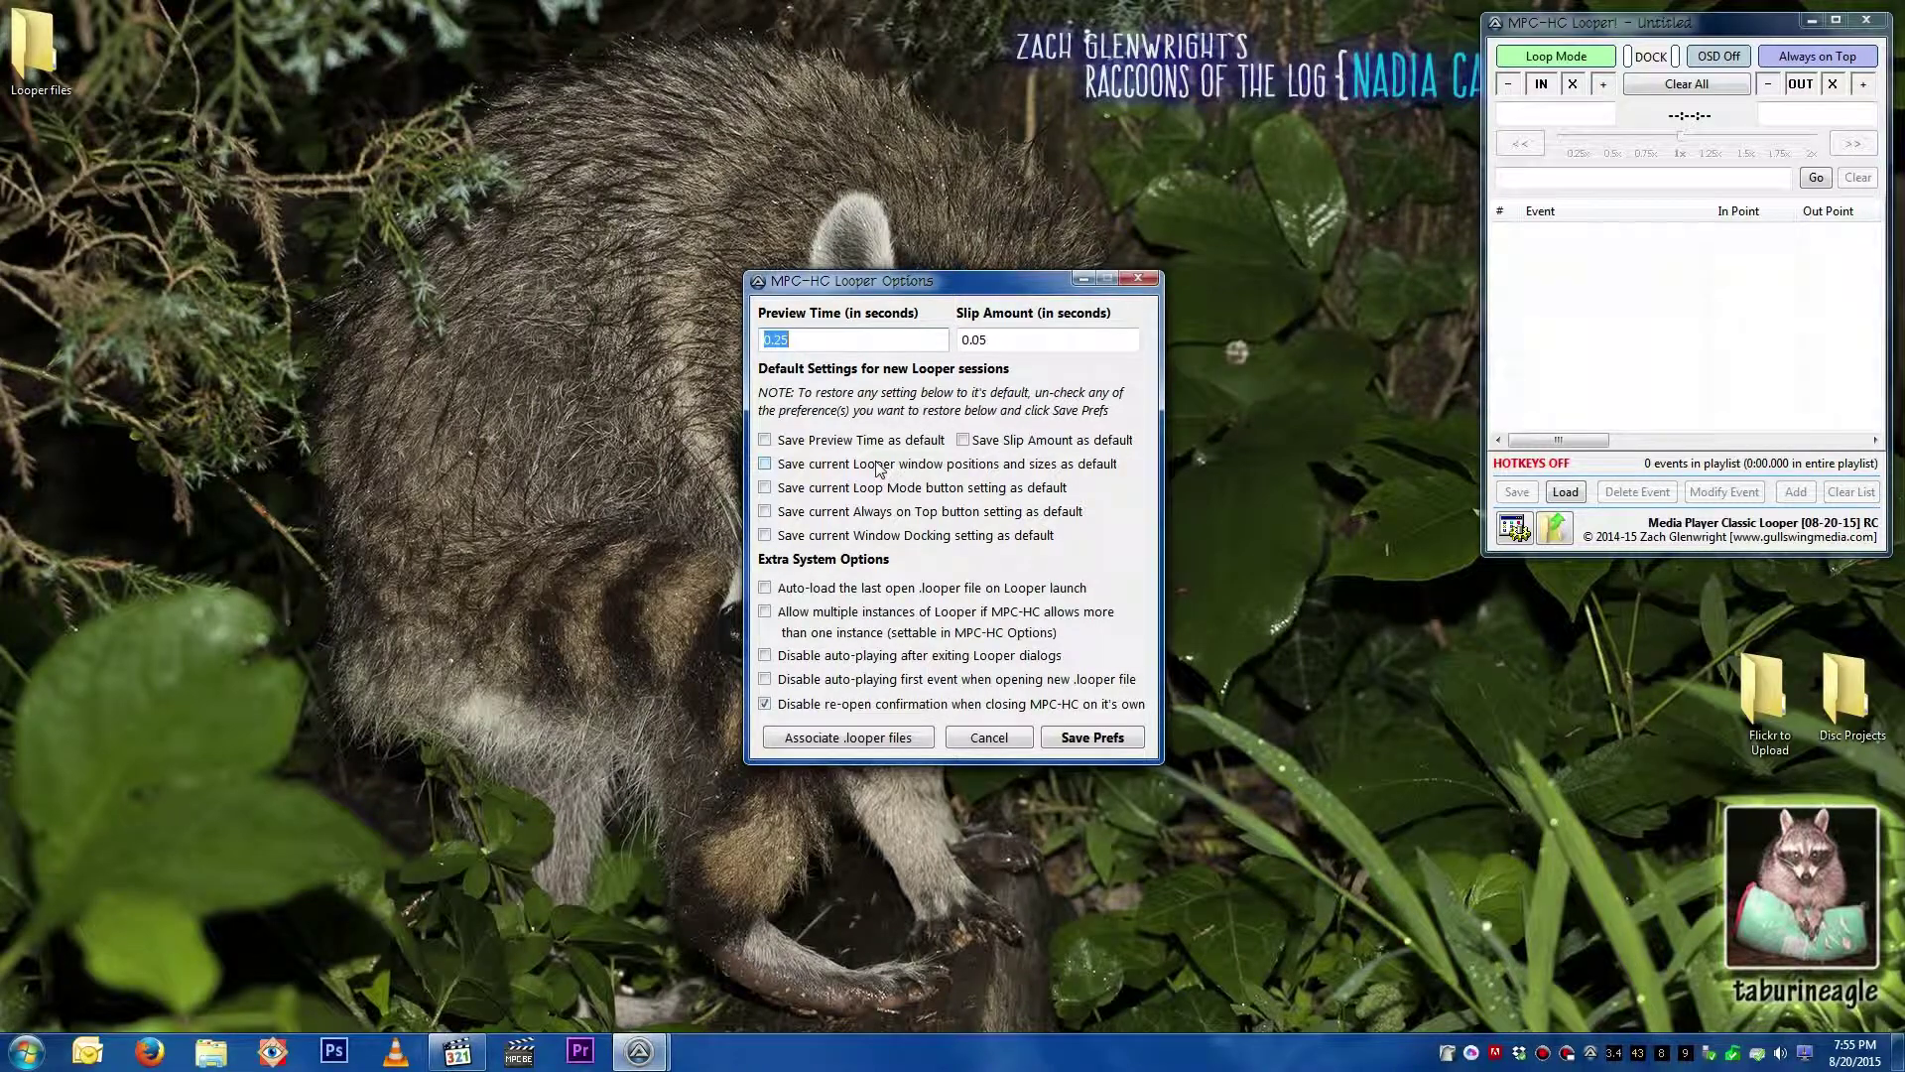
mouse_move(878, 469)
mouse_move(1566, 62)
left_click(989, 739)
Step: Move Looper to the desktop's left side, switch it to OFF and Not Topmost, and dock it to the left of the player
left_click_drag(1649, 37, 352, 125)
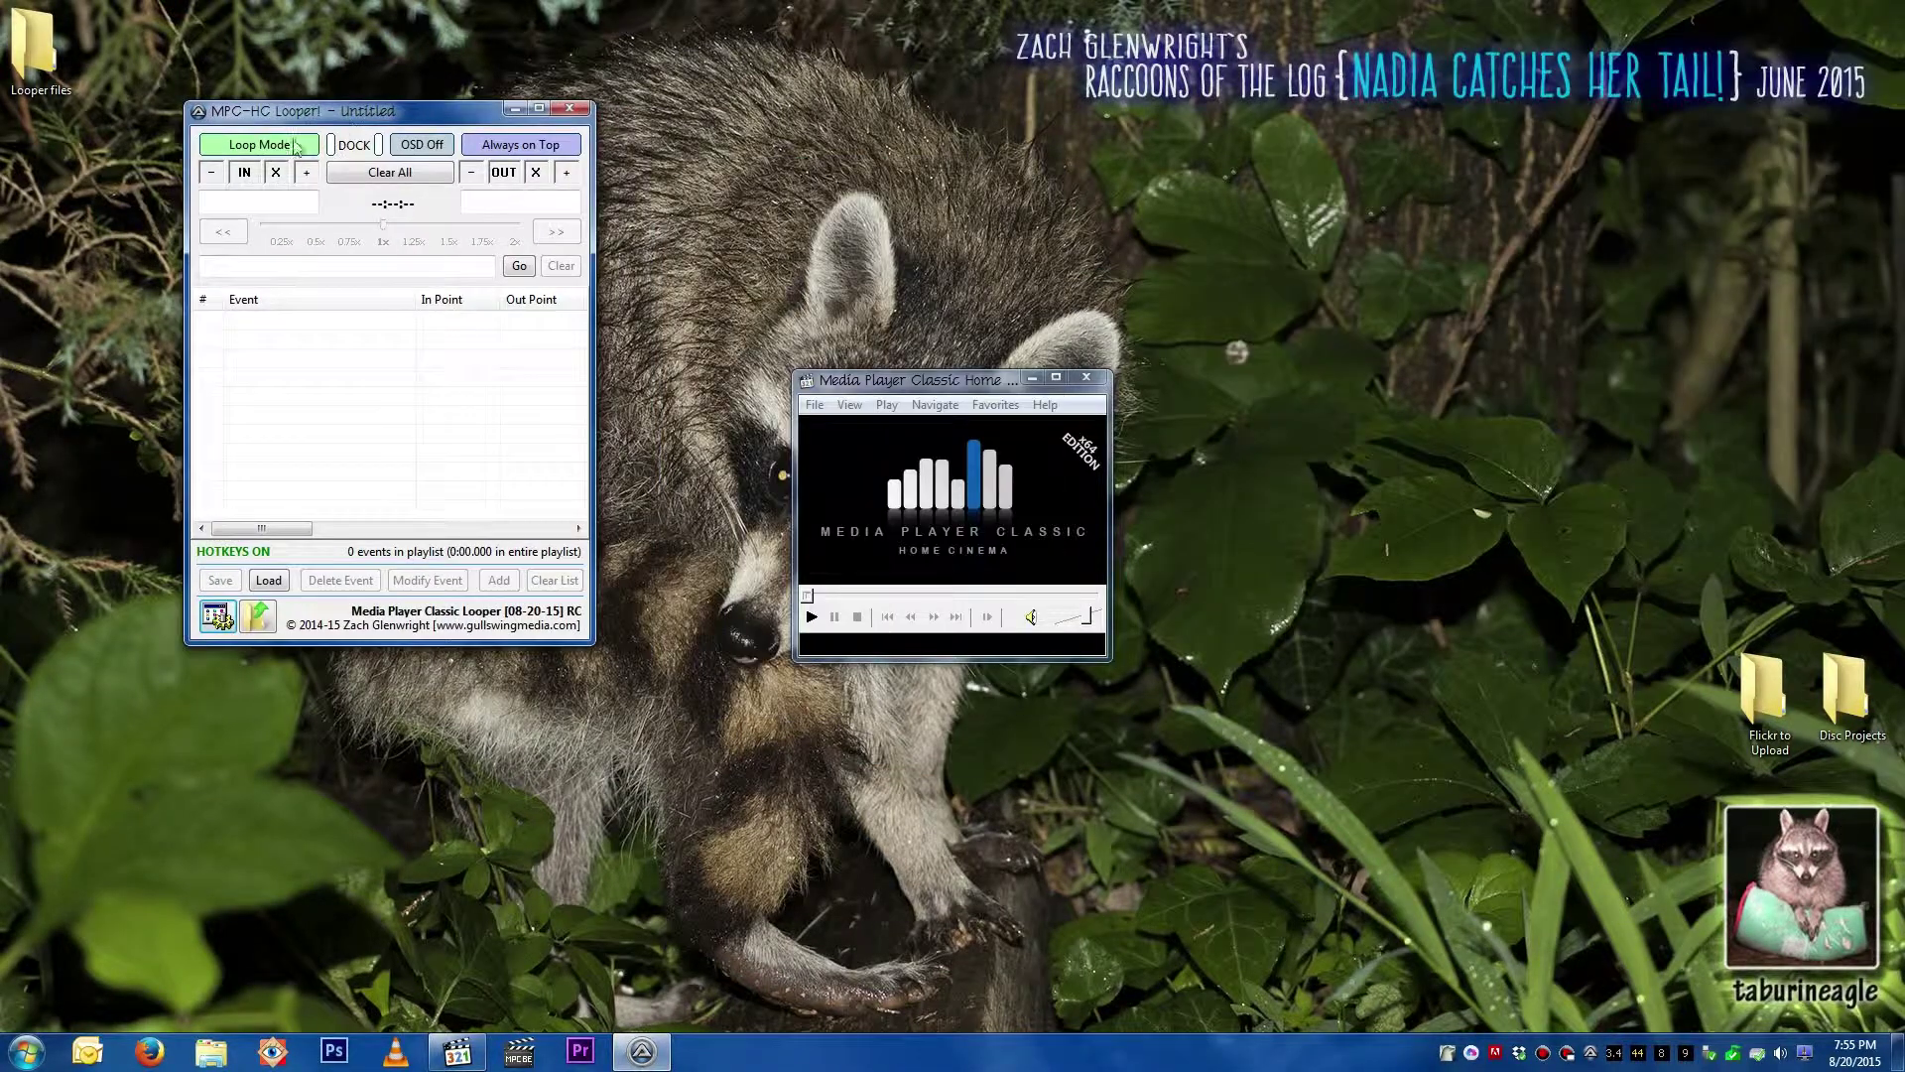
left_click(259, 144)
left_click(485, 147)
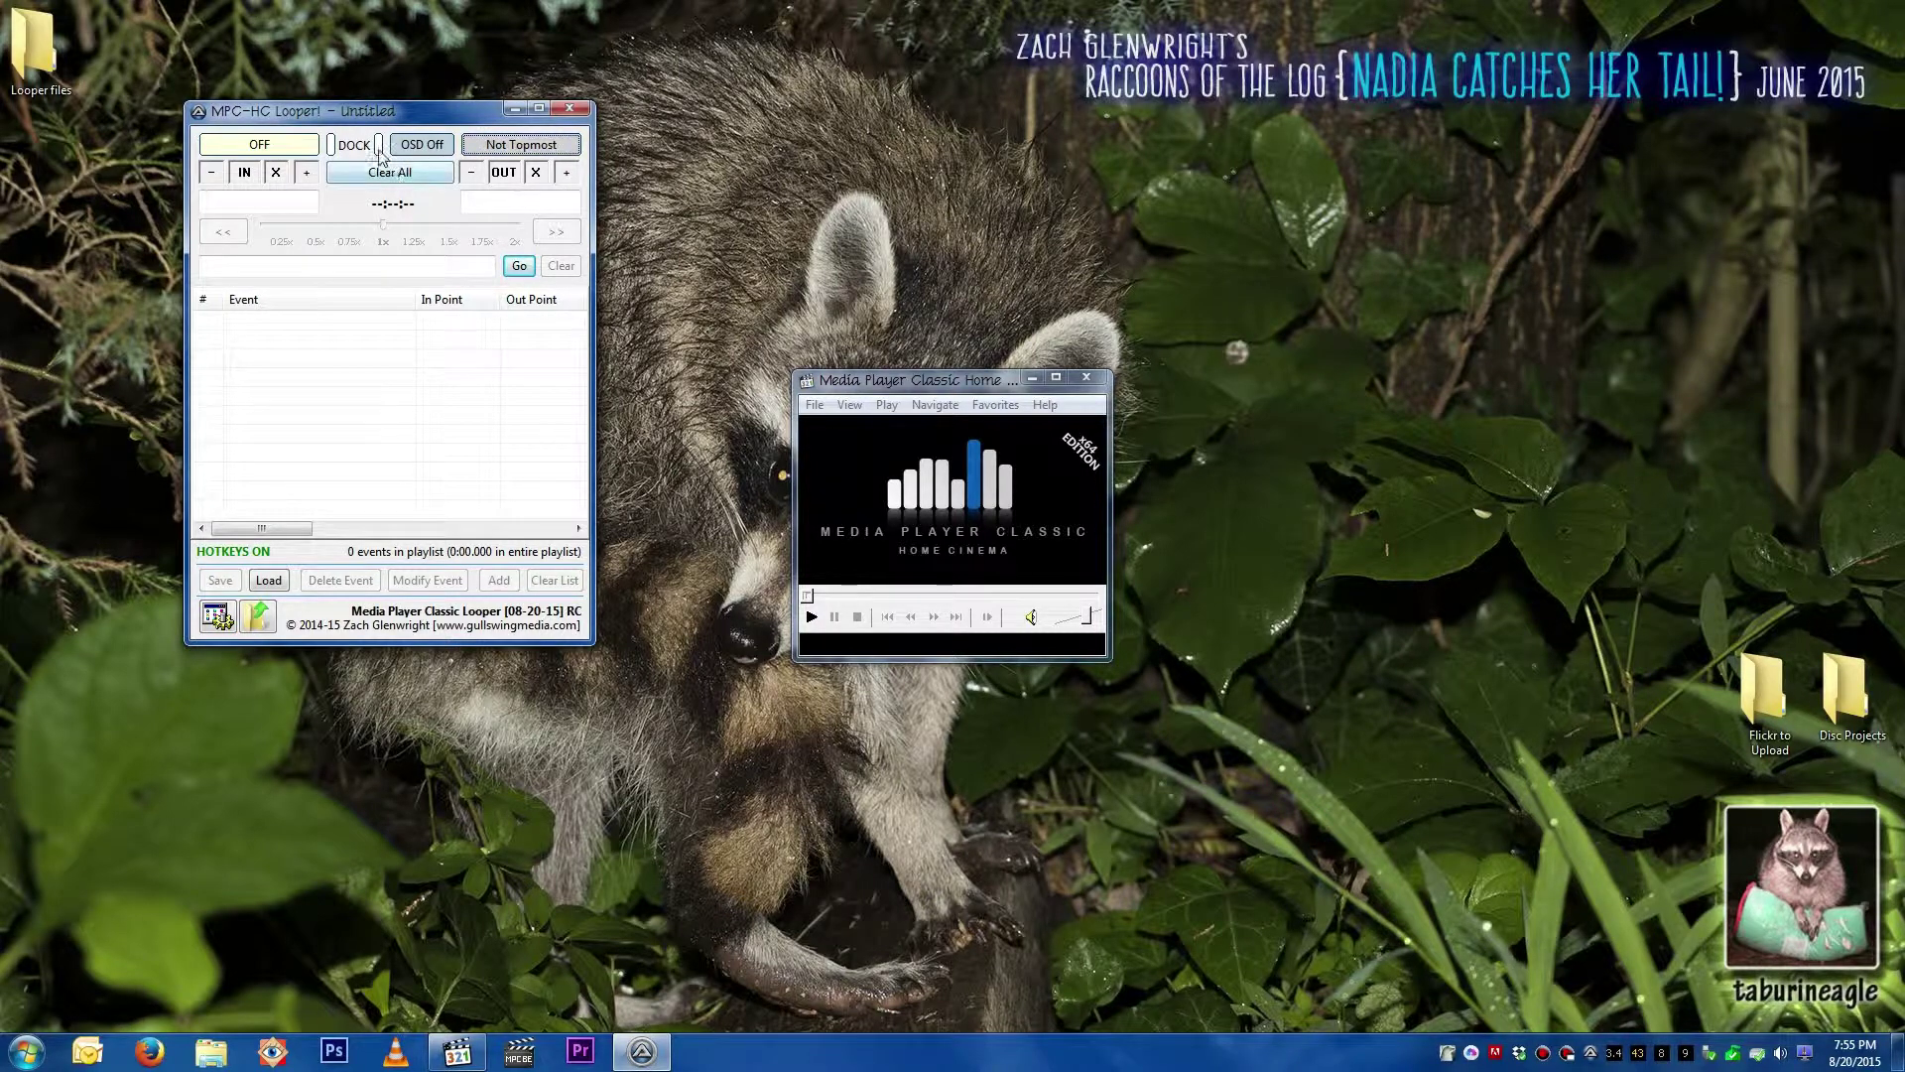
left_click(332, 145)
left_click_drag(189, 37, 409, 237)
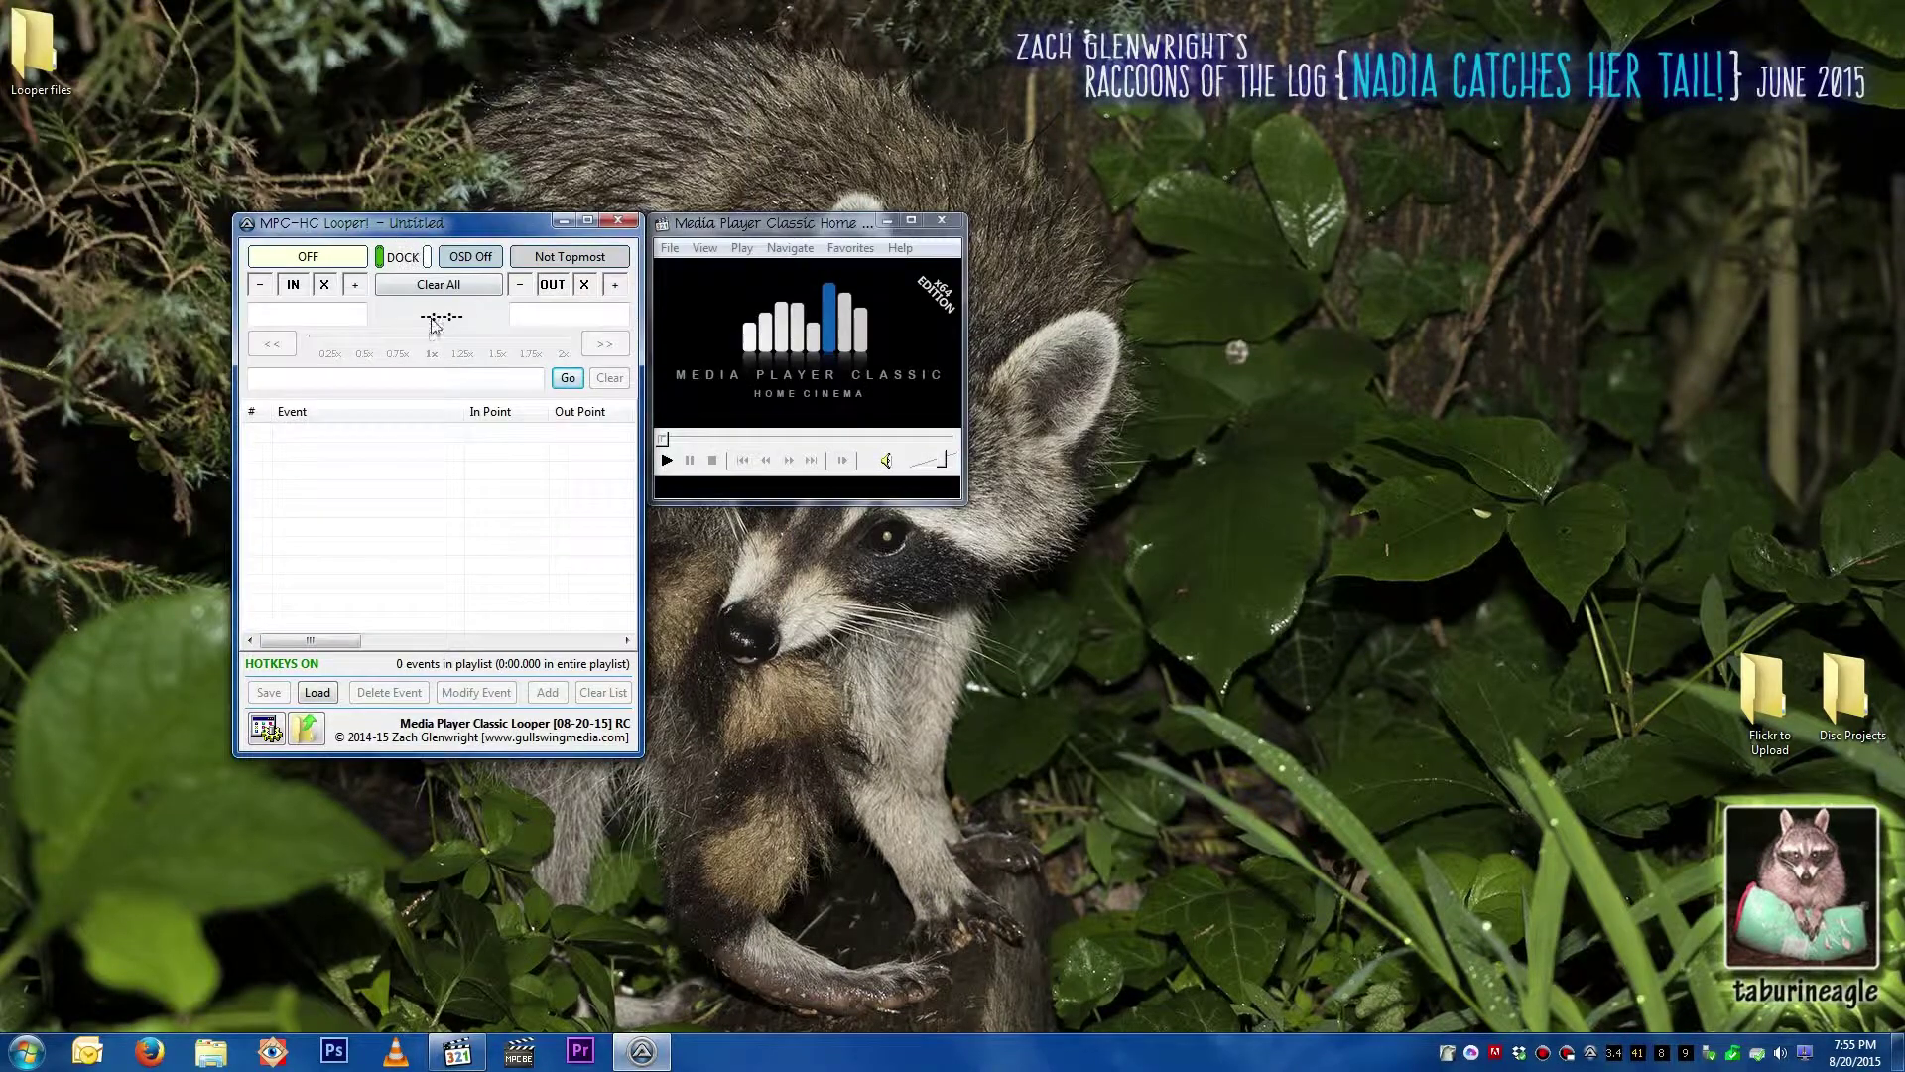
Step: Save the current Looper window positions and sizes, Loop Mode, Always on Top and Window Docking settings as defaults
left_click(265, 727)
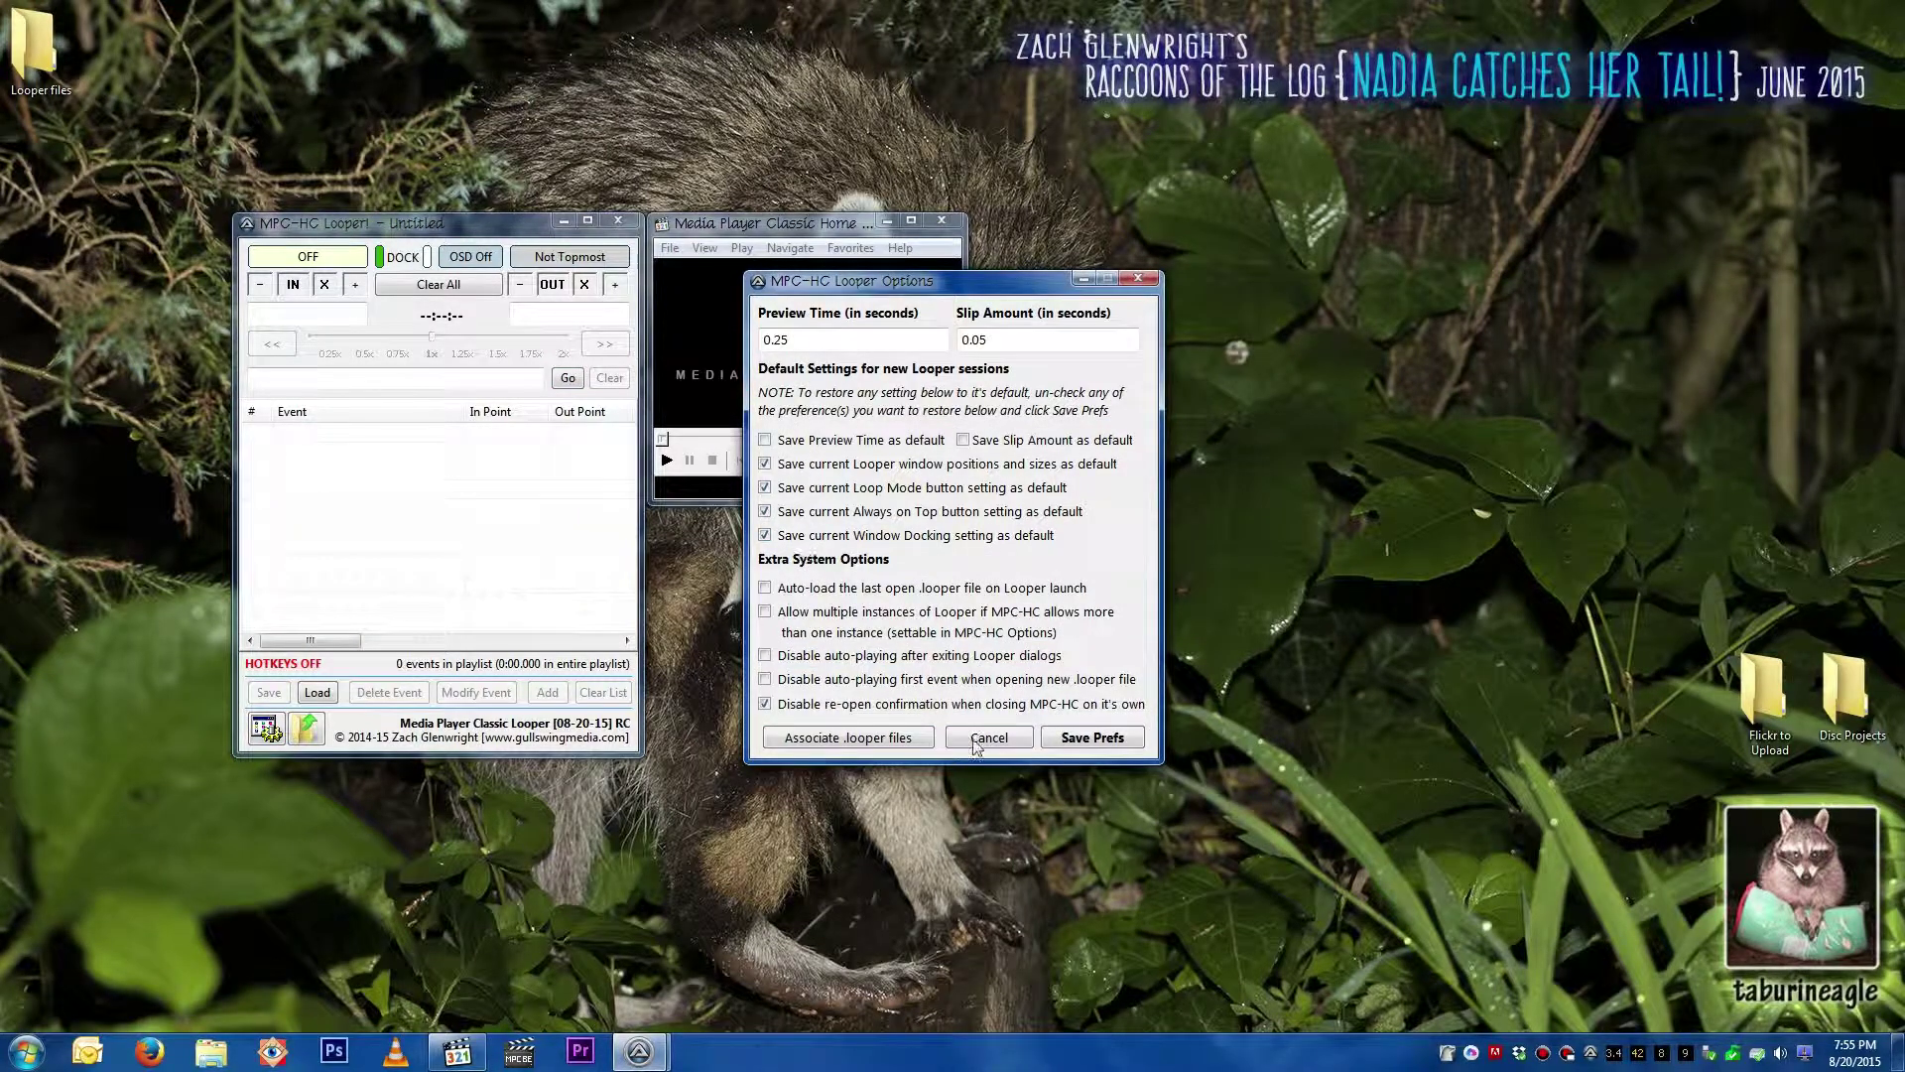
left_click(1092, 737)
left_click(1065, 614)
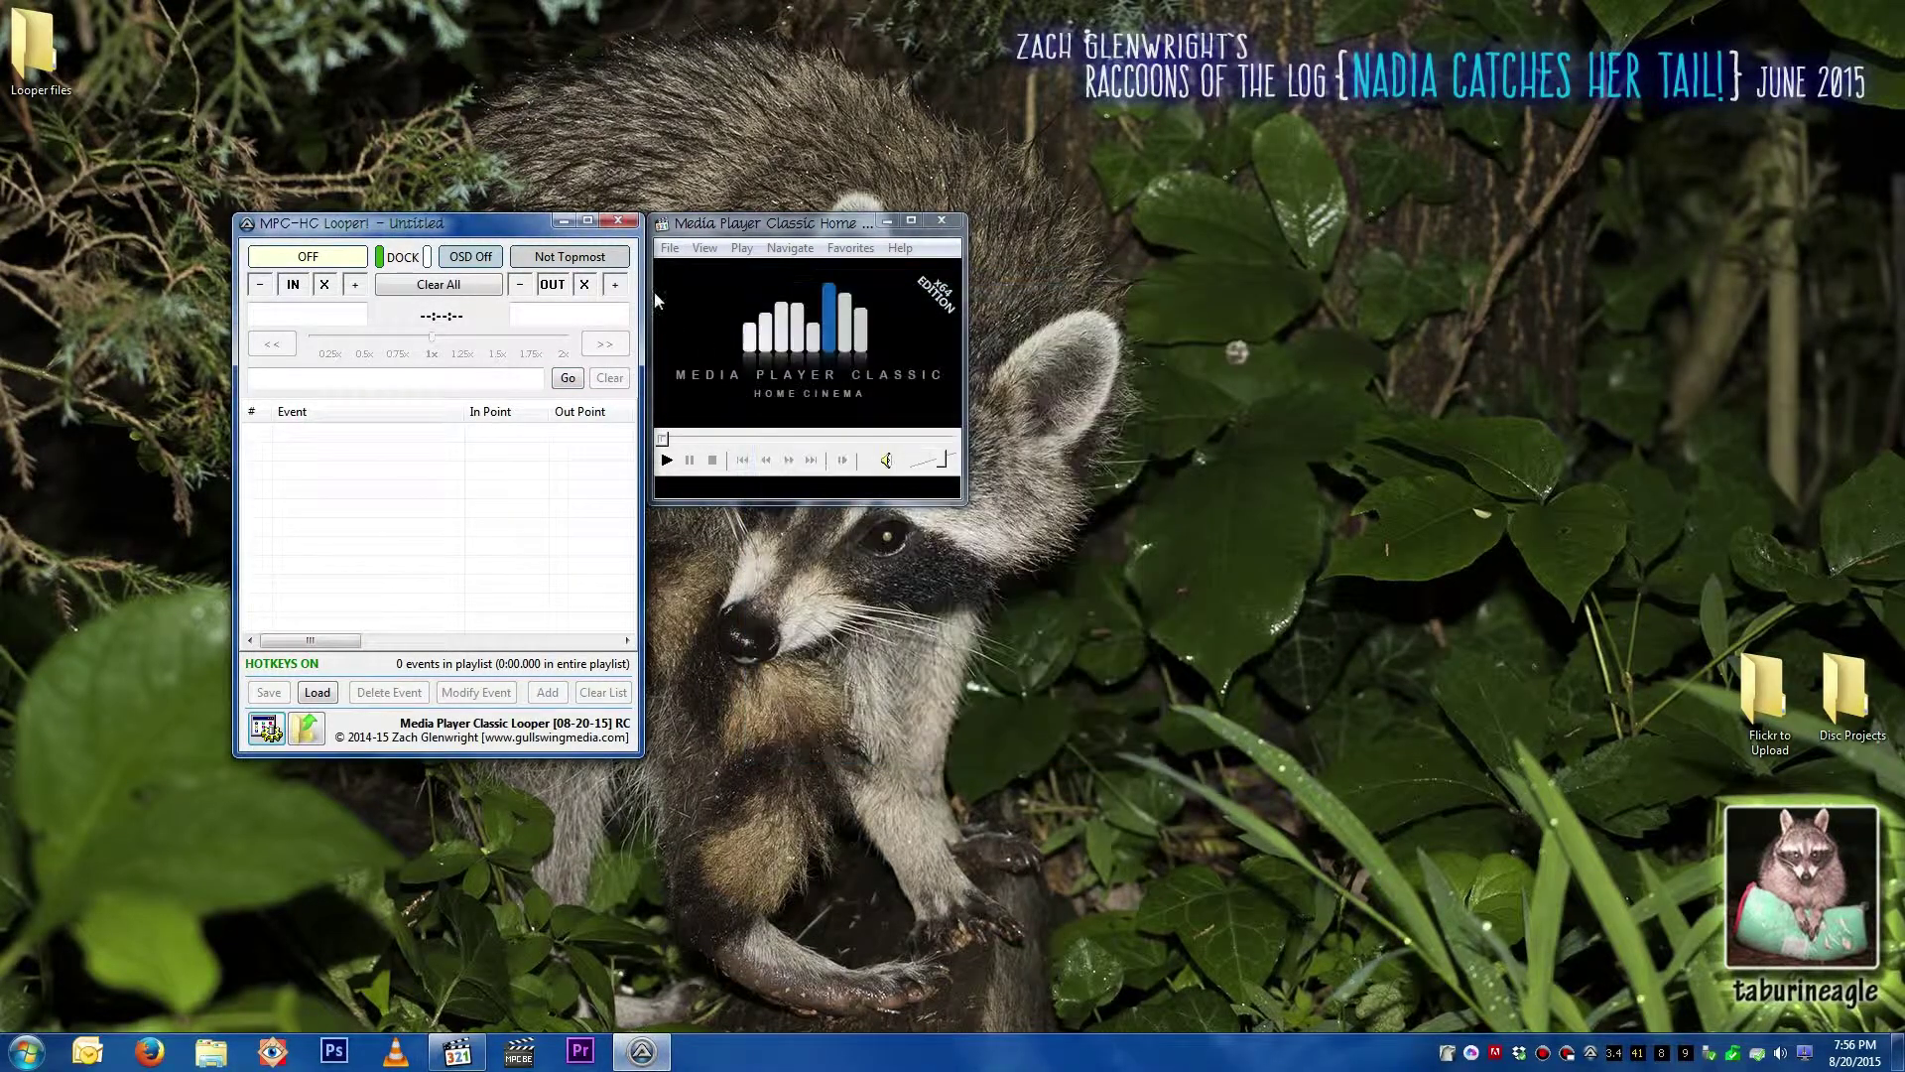
Step: Close Looper and the player, and relaunch MPC-HC Looper to check the saved window and button defaults
left_click(617, 222)
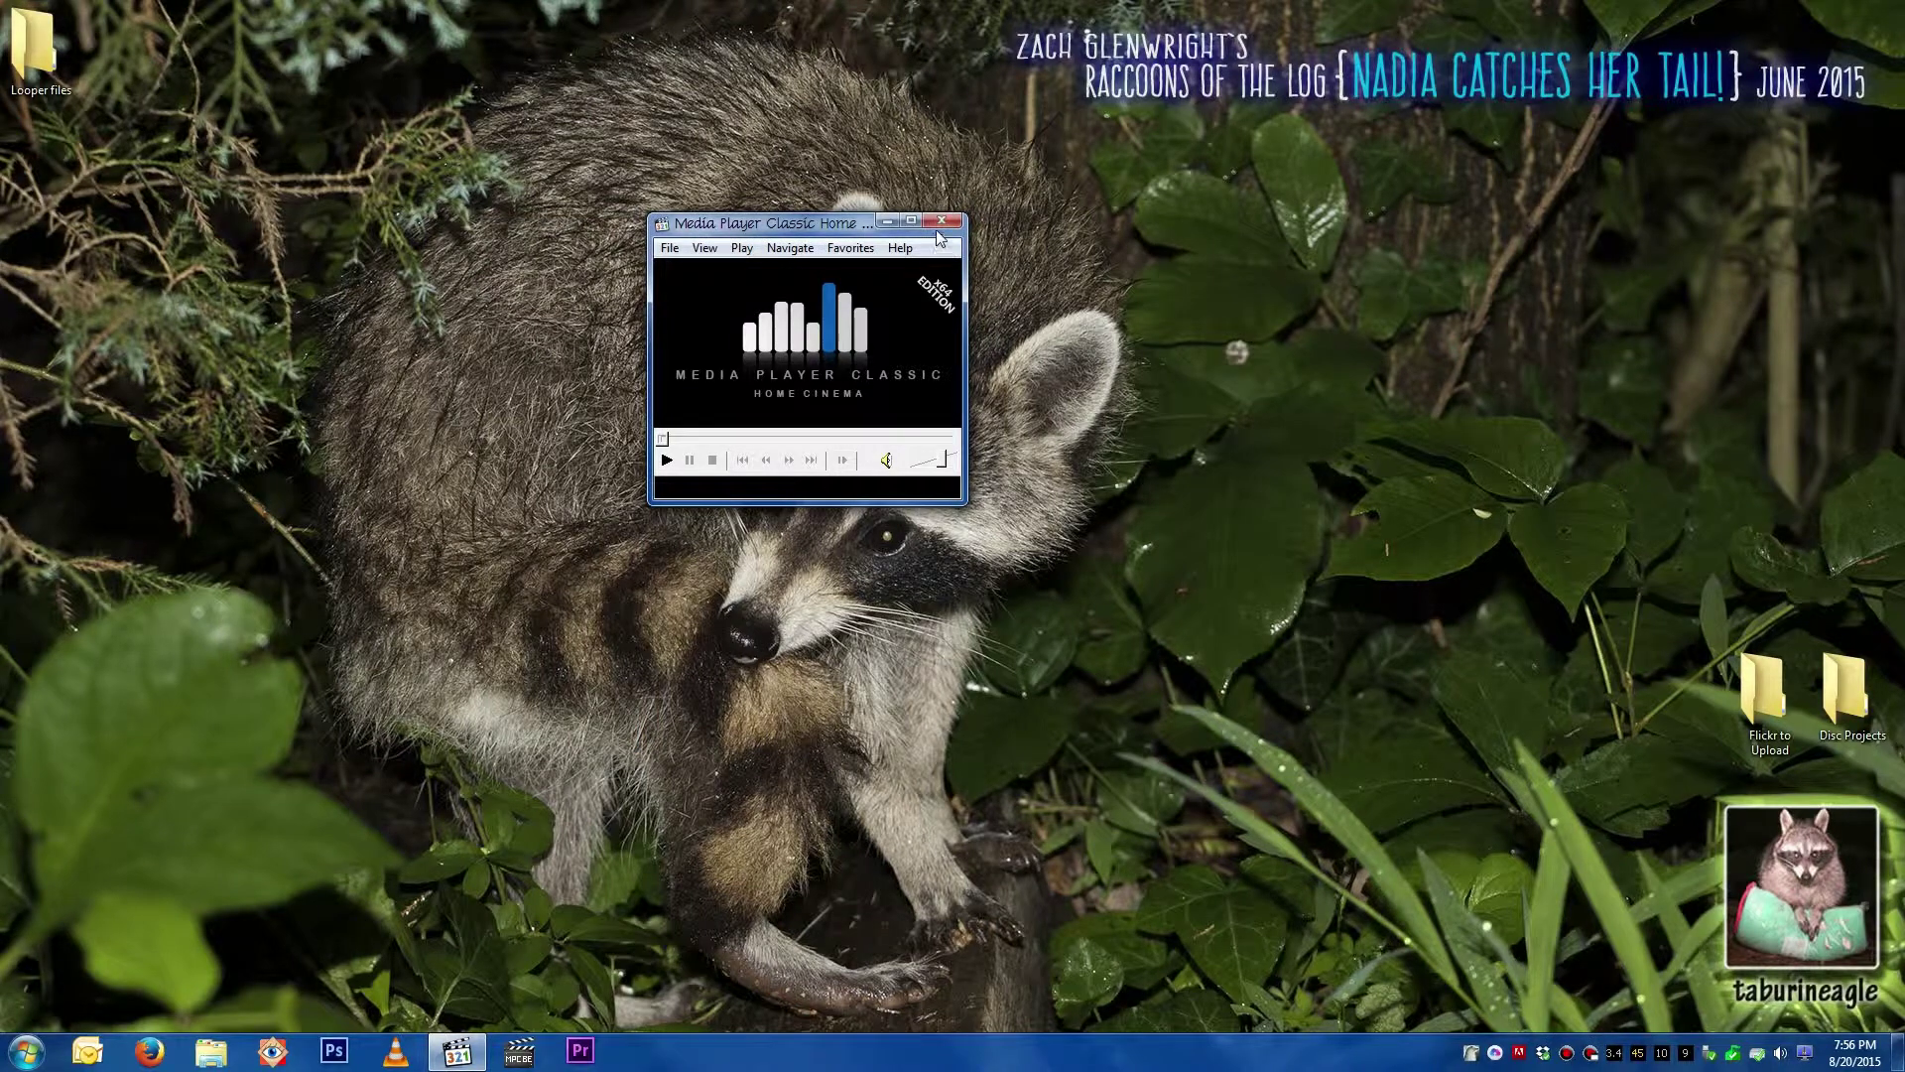
left_click(939, 224)
left_click(851, 432)
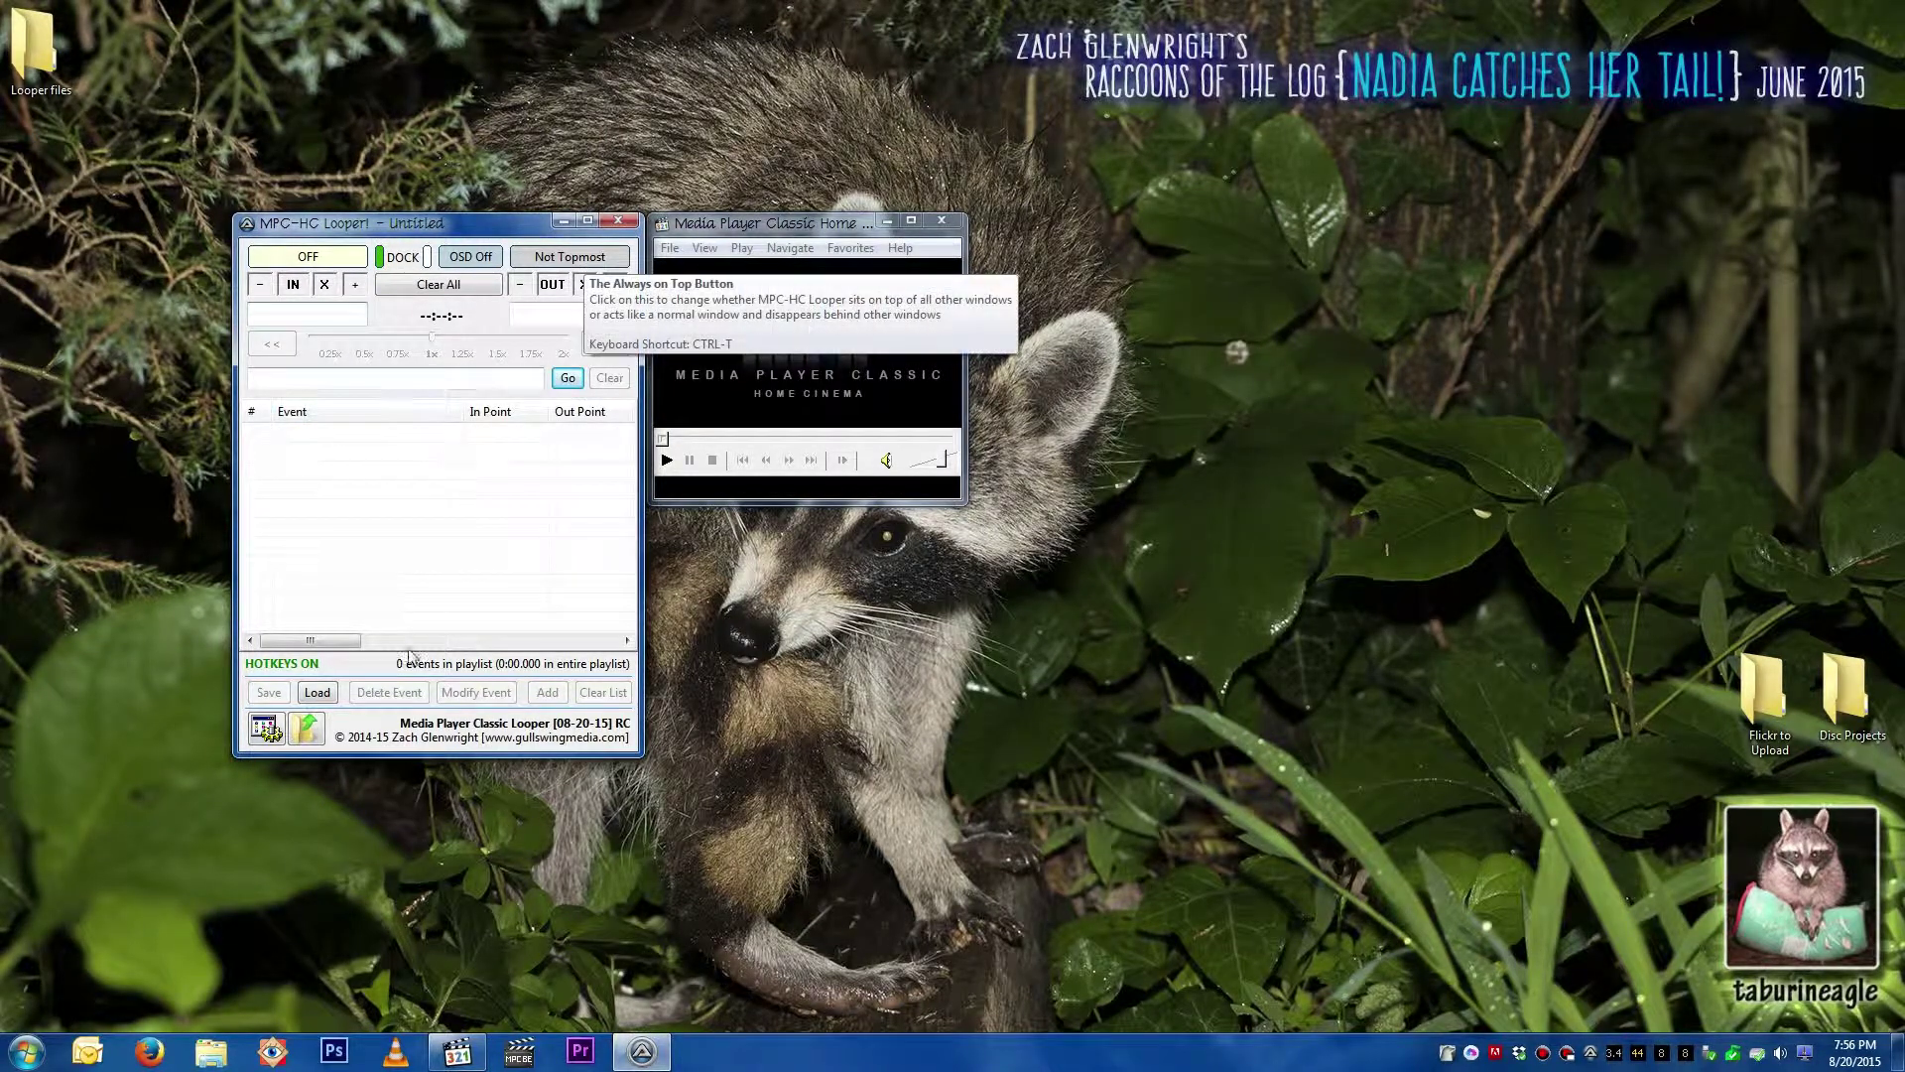
Step: Remove only the saved Loop Mode button default in the Looper options and save the preferences
left_click(266, 727)
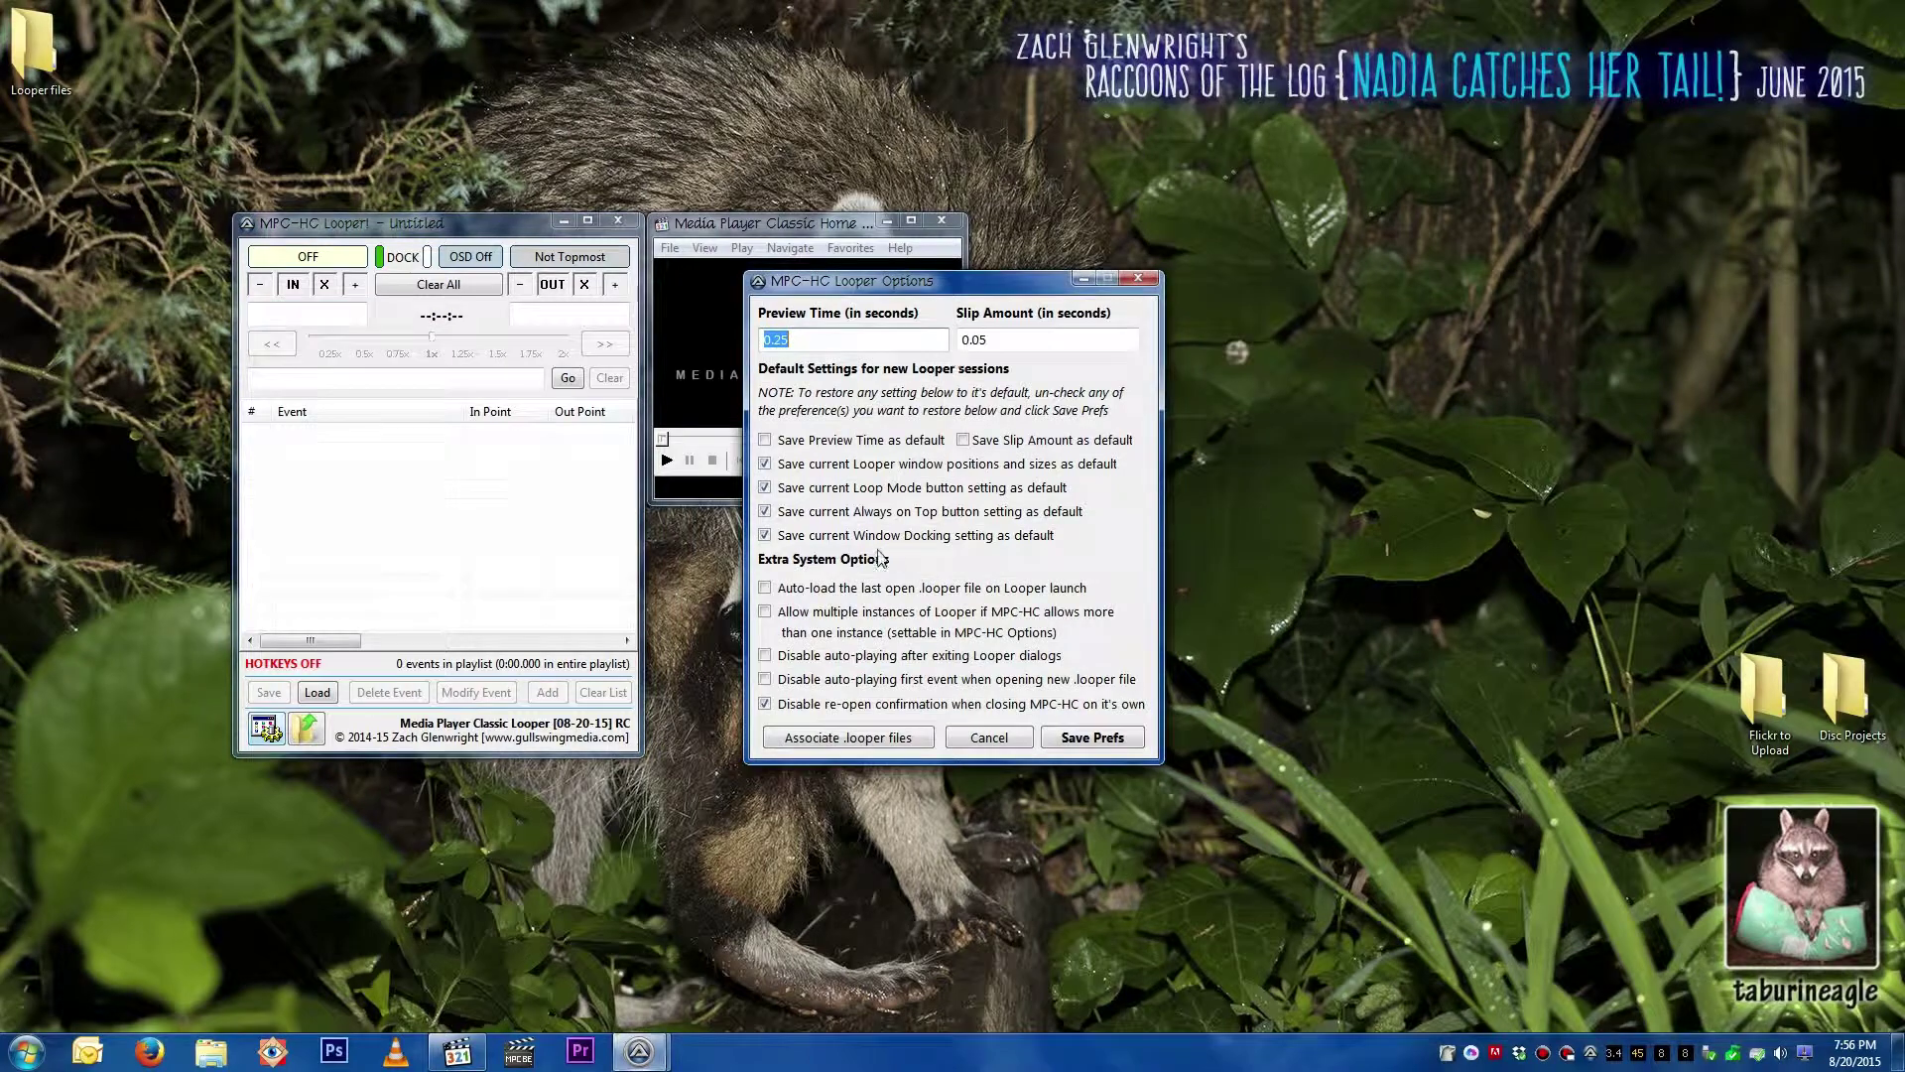
left_click(893, 487)
left_click(1093, 737)
left_click(1088, 587)
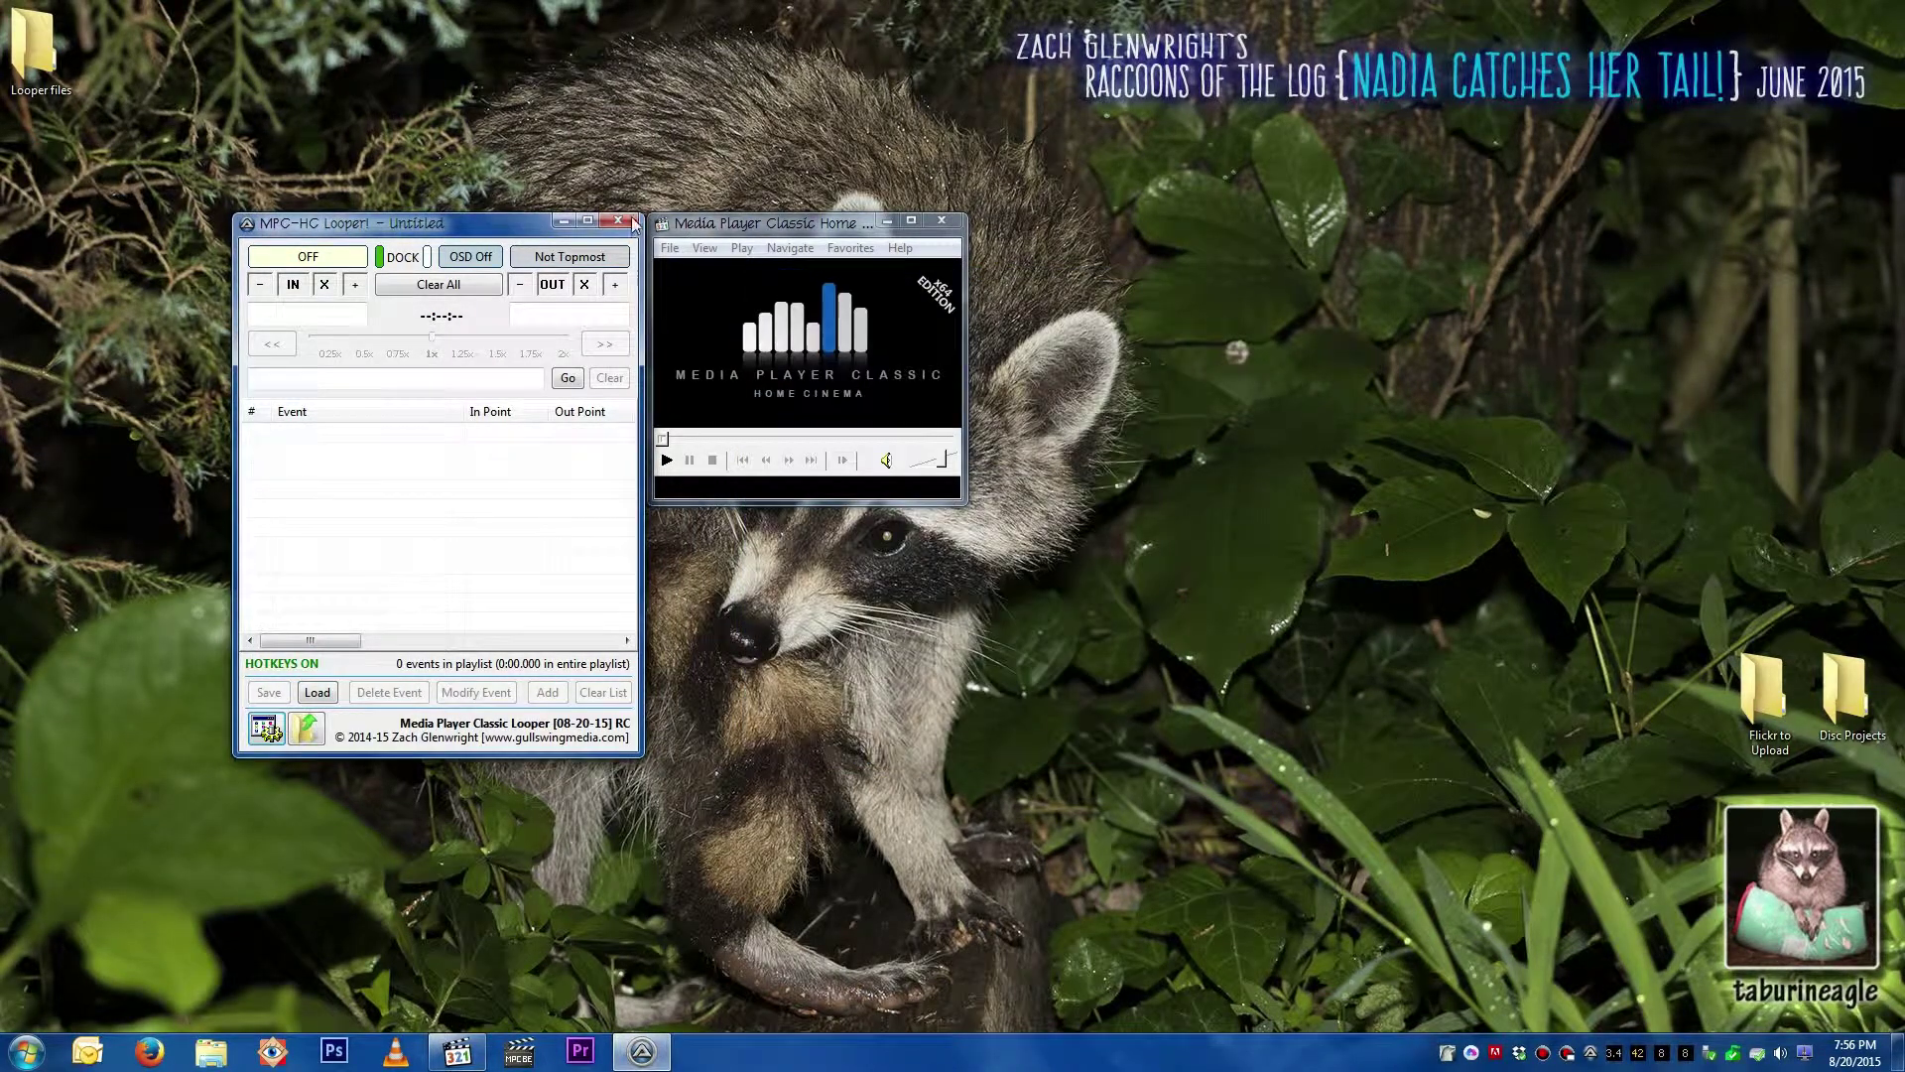
Step: Restart Looper and the player, and remove the saved window position, Always on Top and Window Docking defaults
left_click(630, 221)
left_click(954, 224)
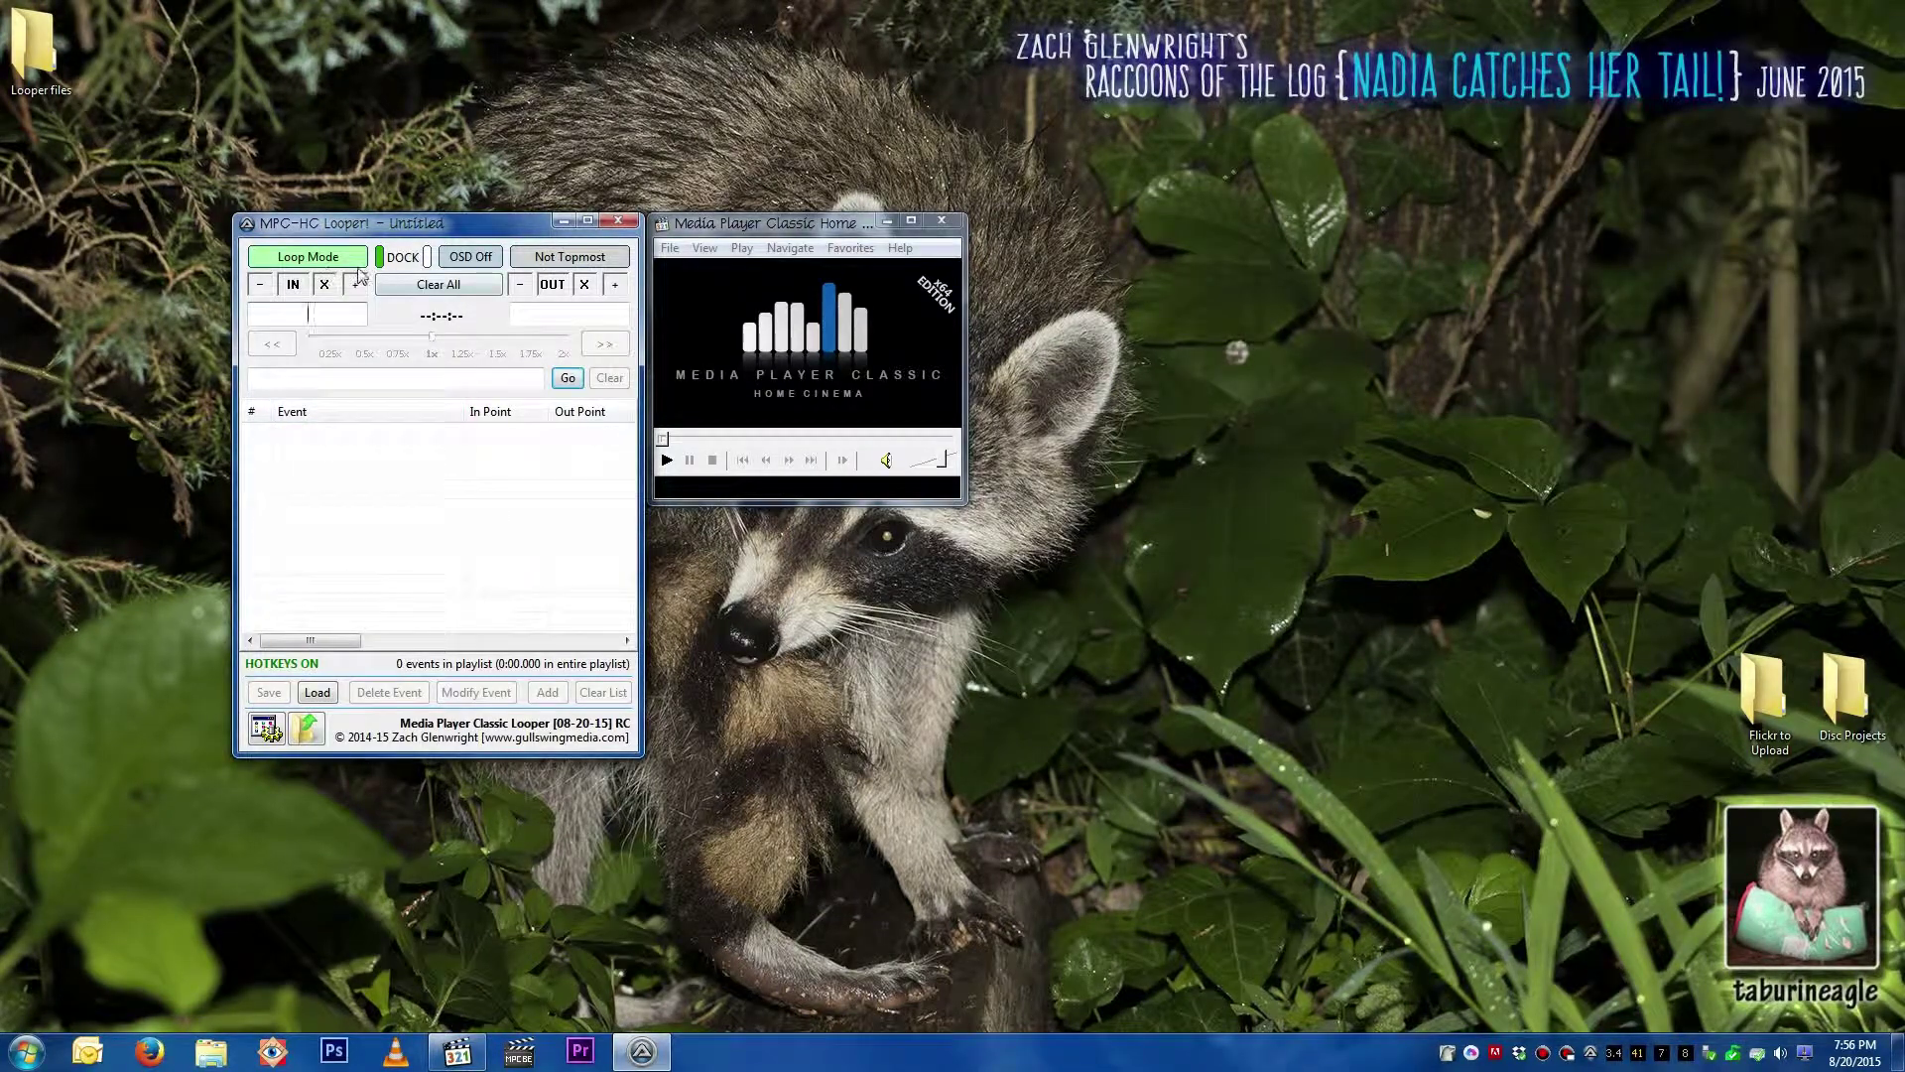
left_click(265, 728)
left_click(809, 464)
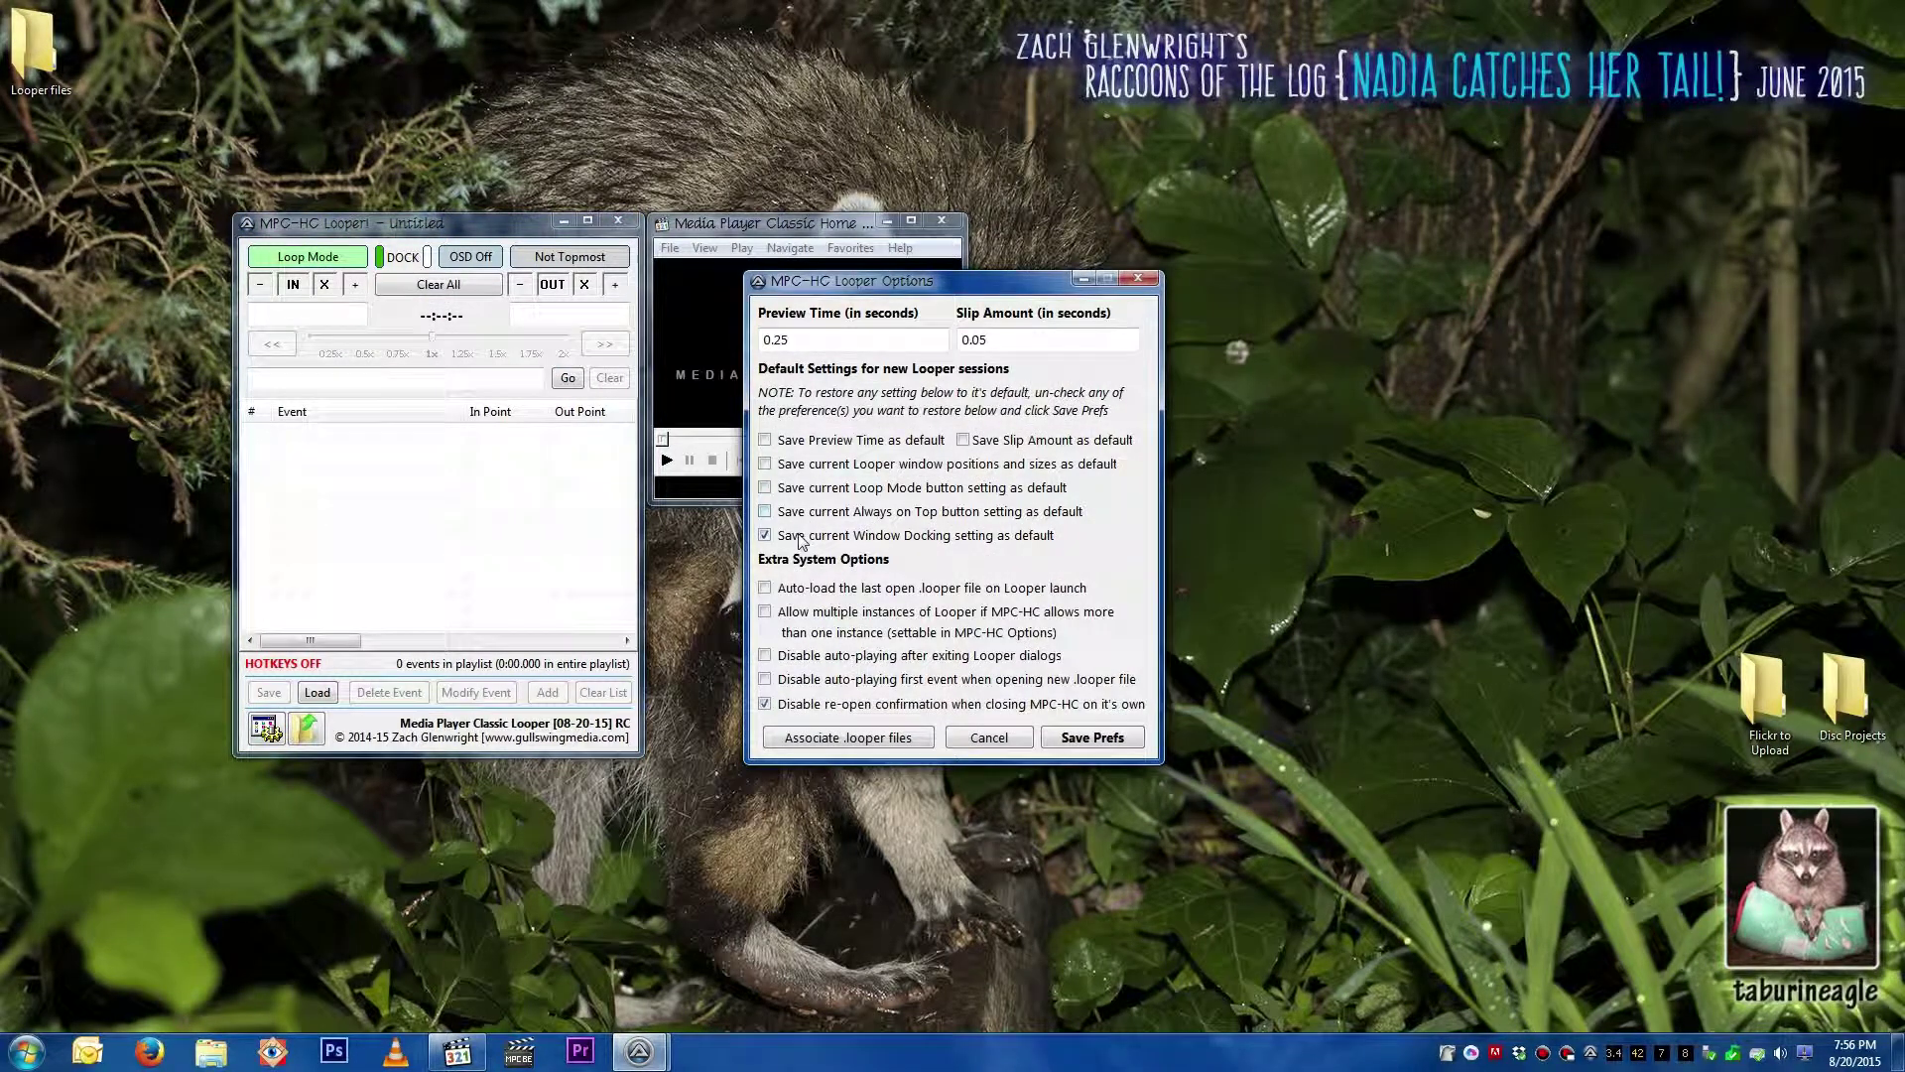
left_click(1072, 742)
left_click(1007, 591)
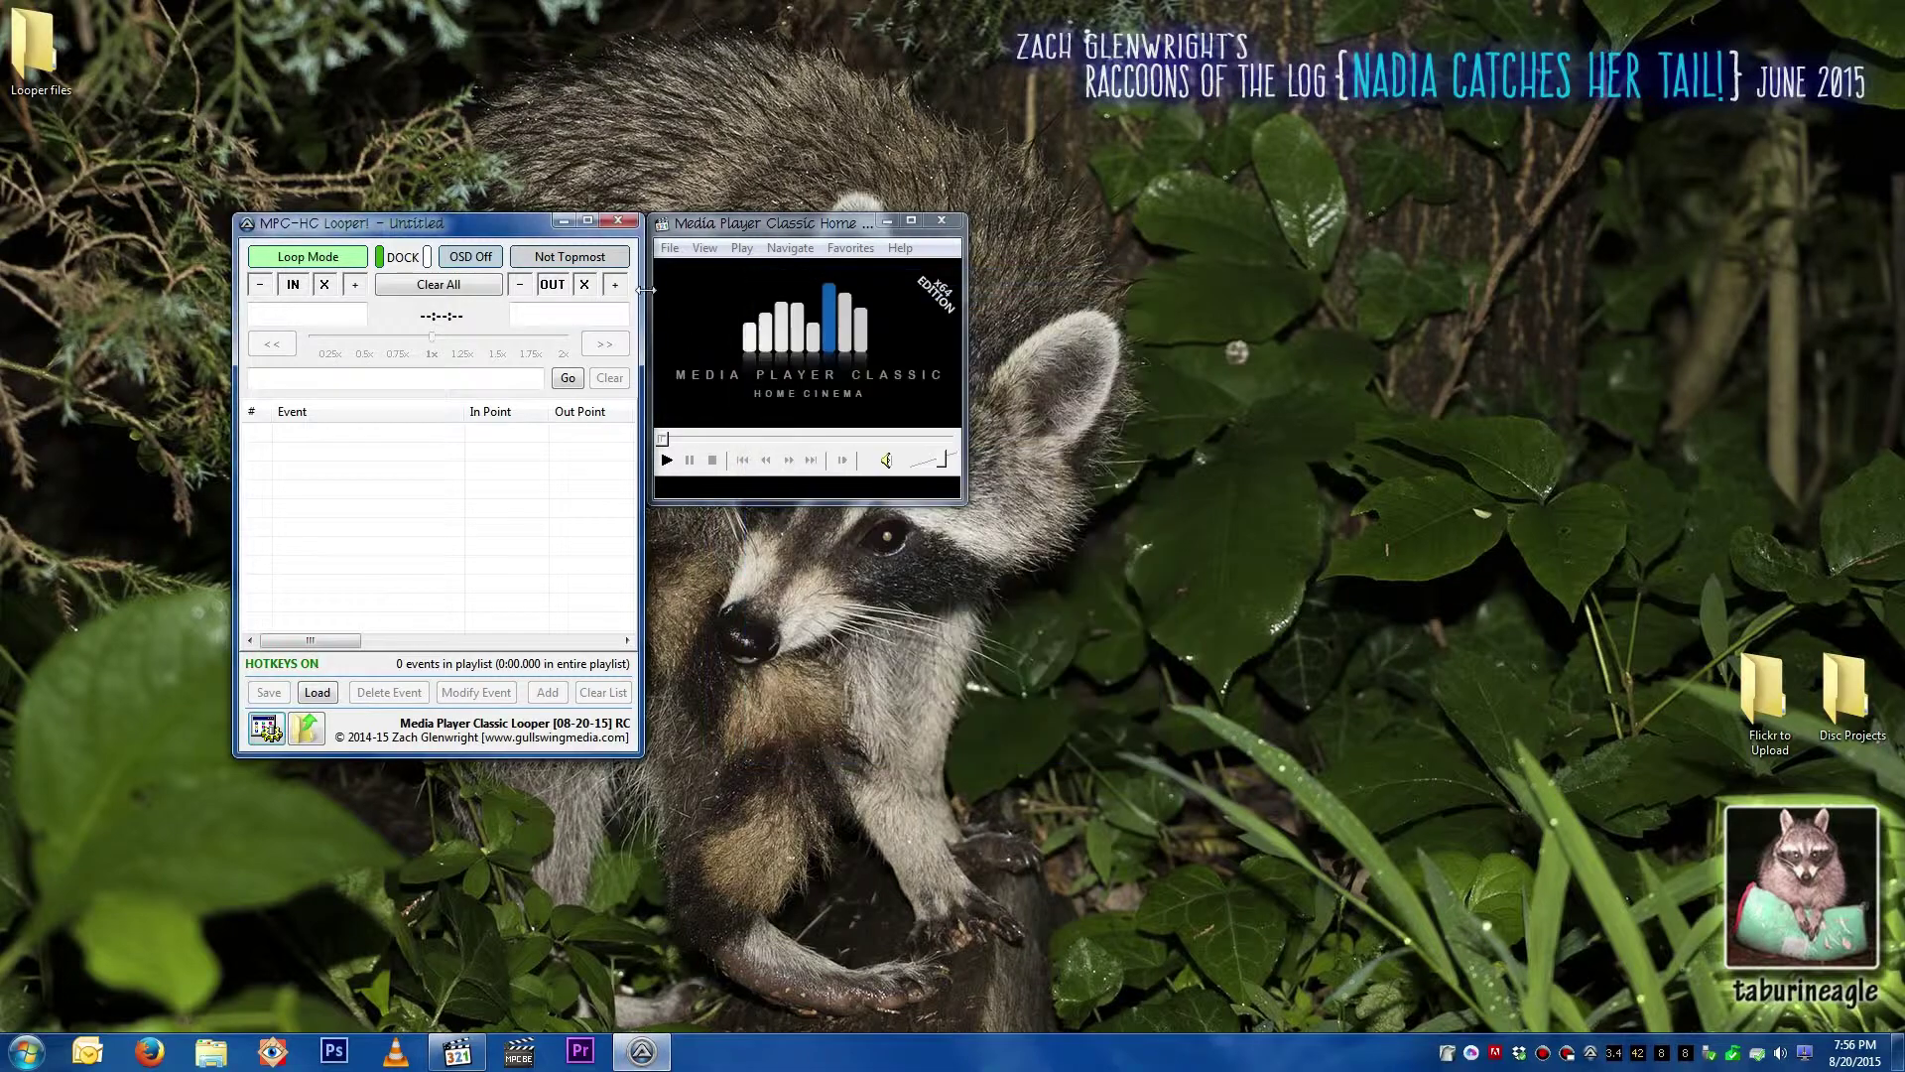
Step: Restart MPC-HC Looper and its player twice to check that new sessions open with the original settings
left_click(617, 221)
left_click(943, 223)
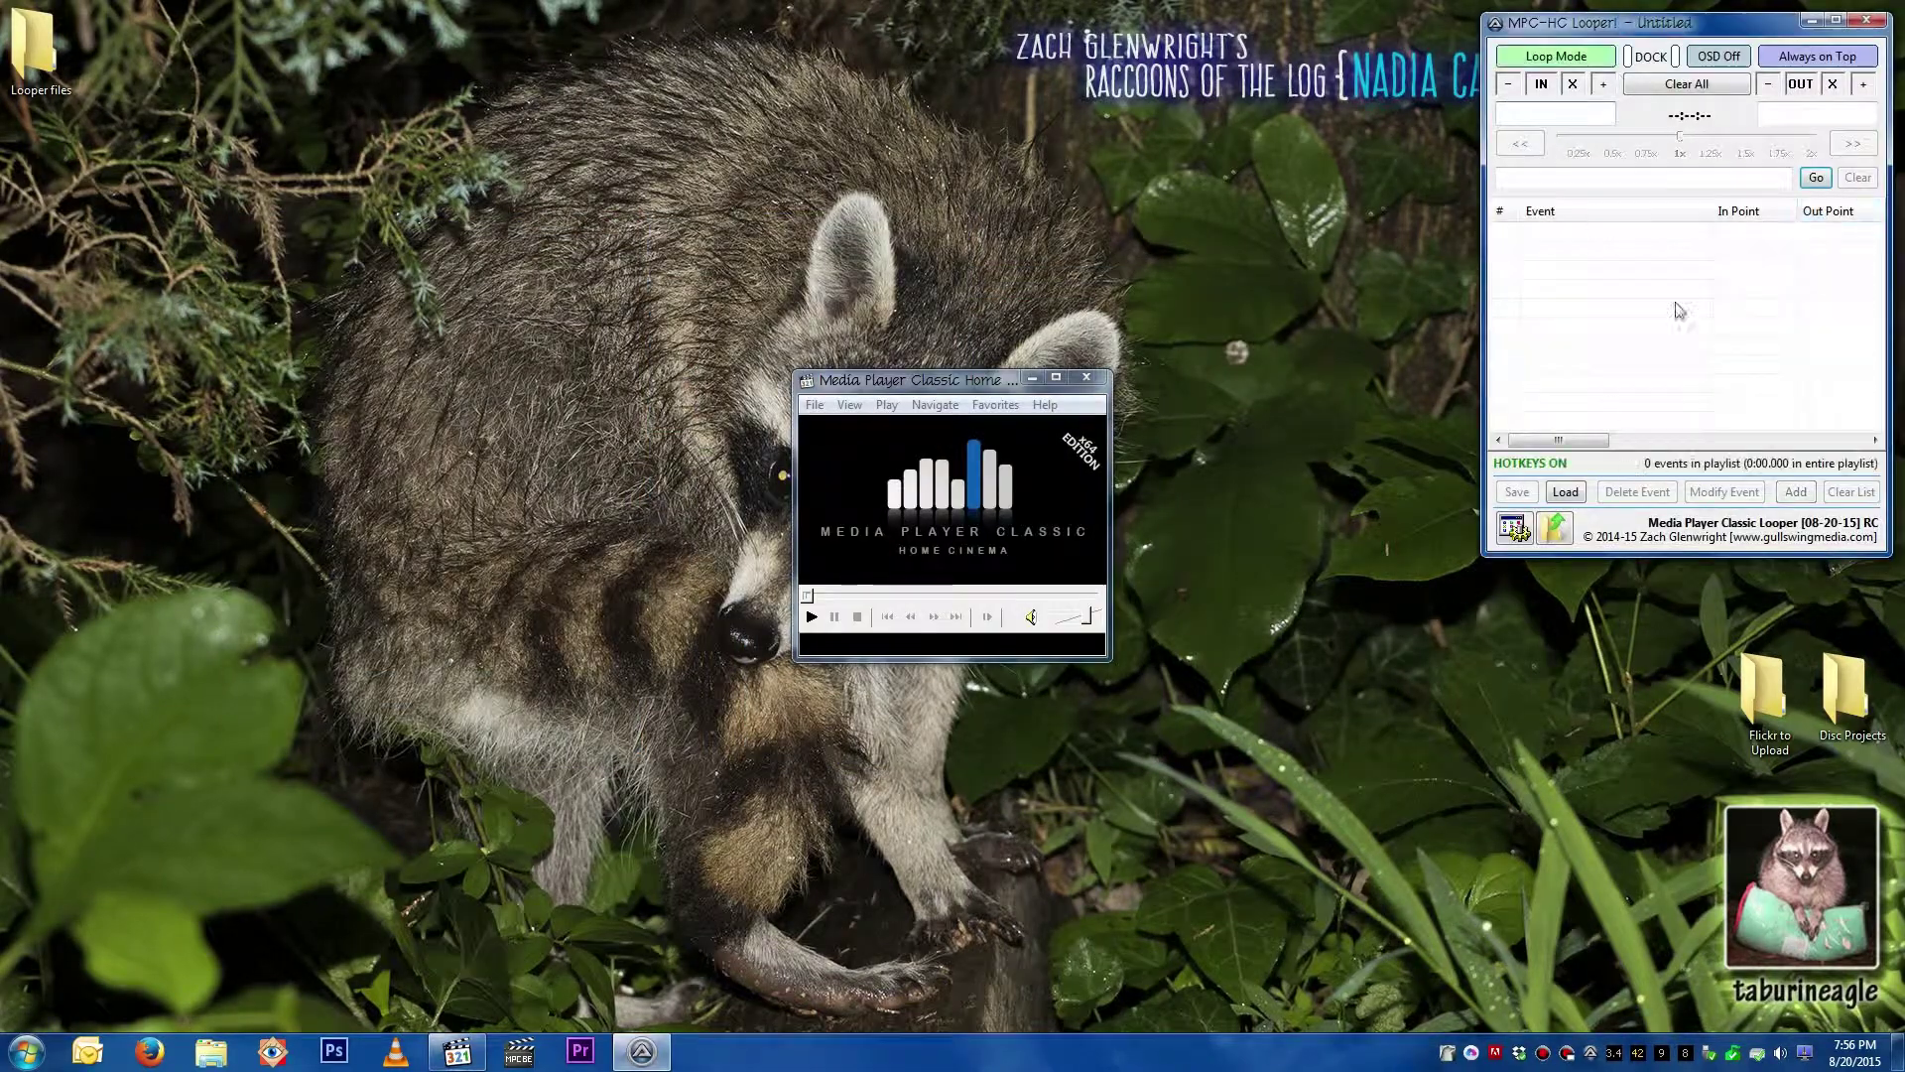
left_click(1087, 379)
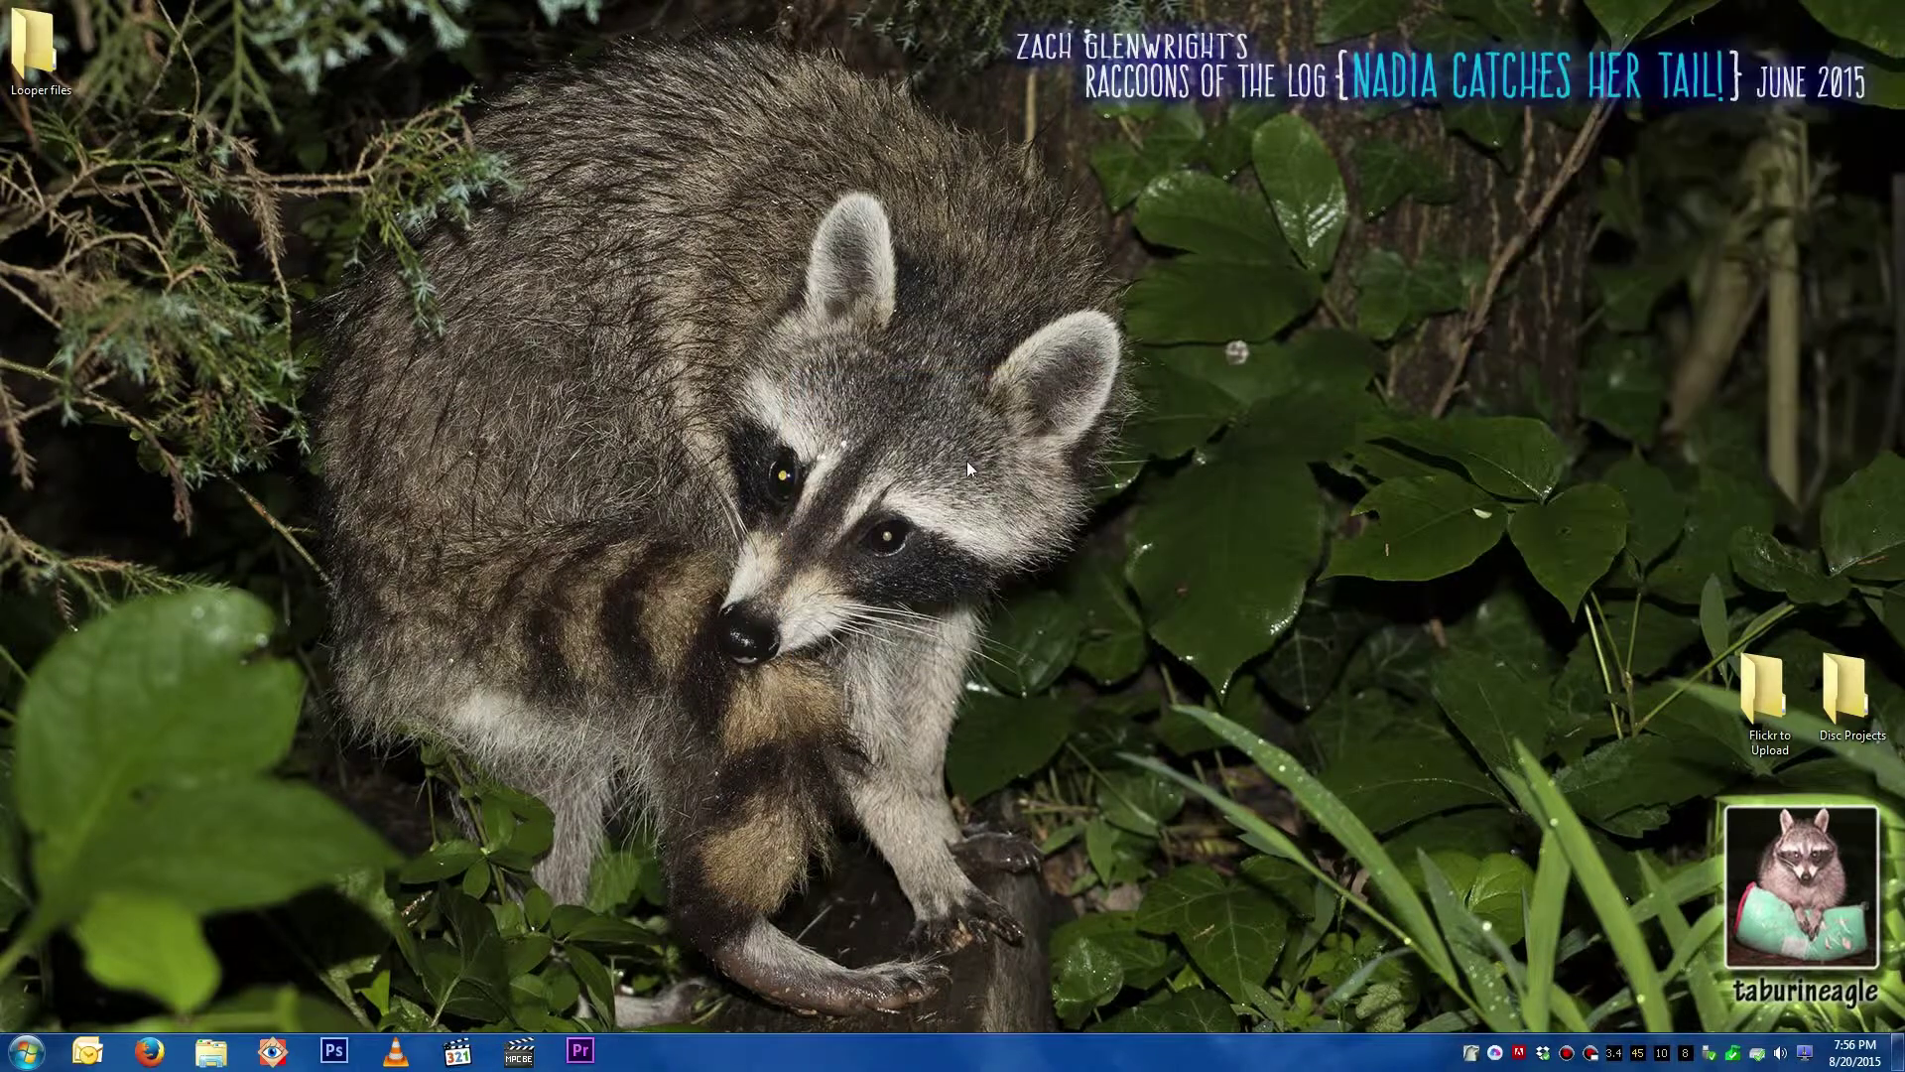
middle_click(967, 461)
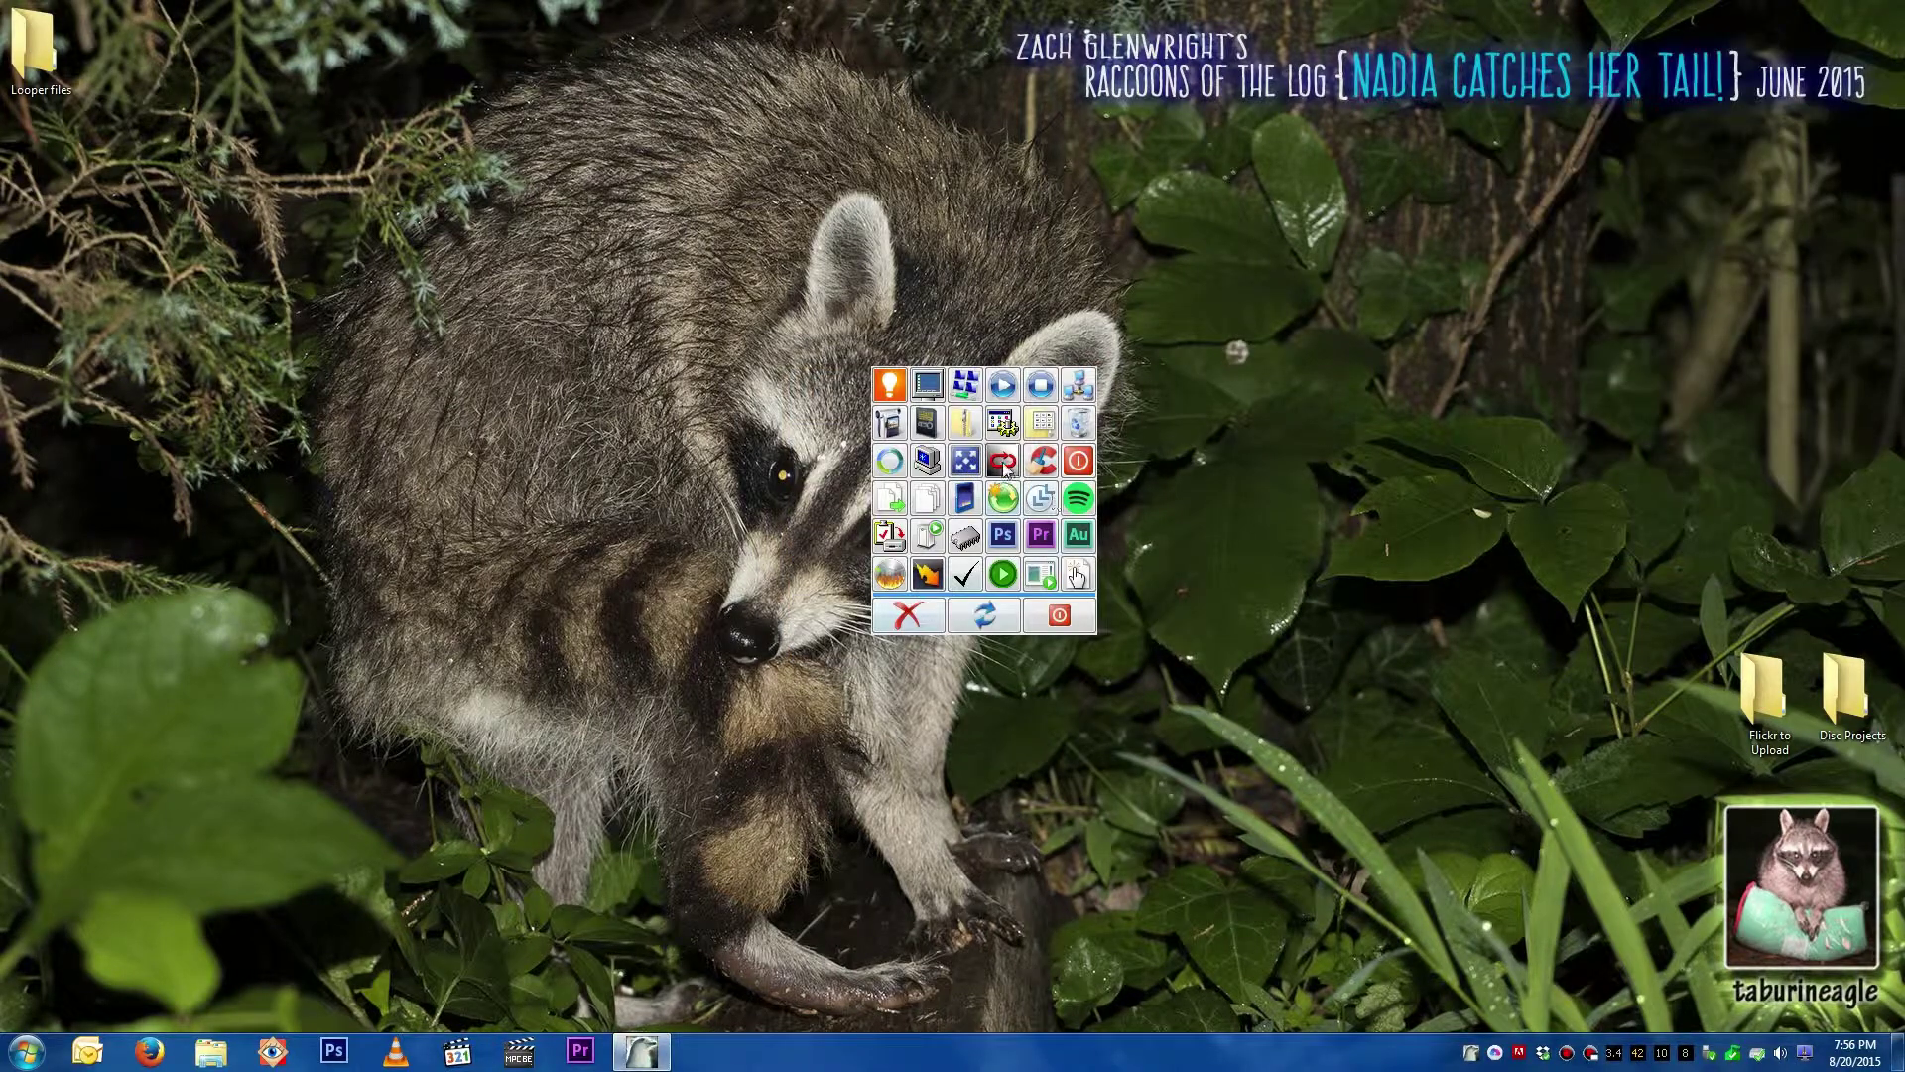
left_click(1003, 461)
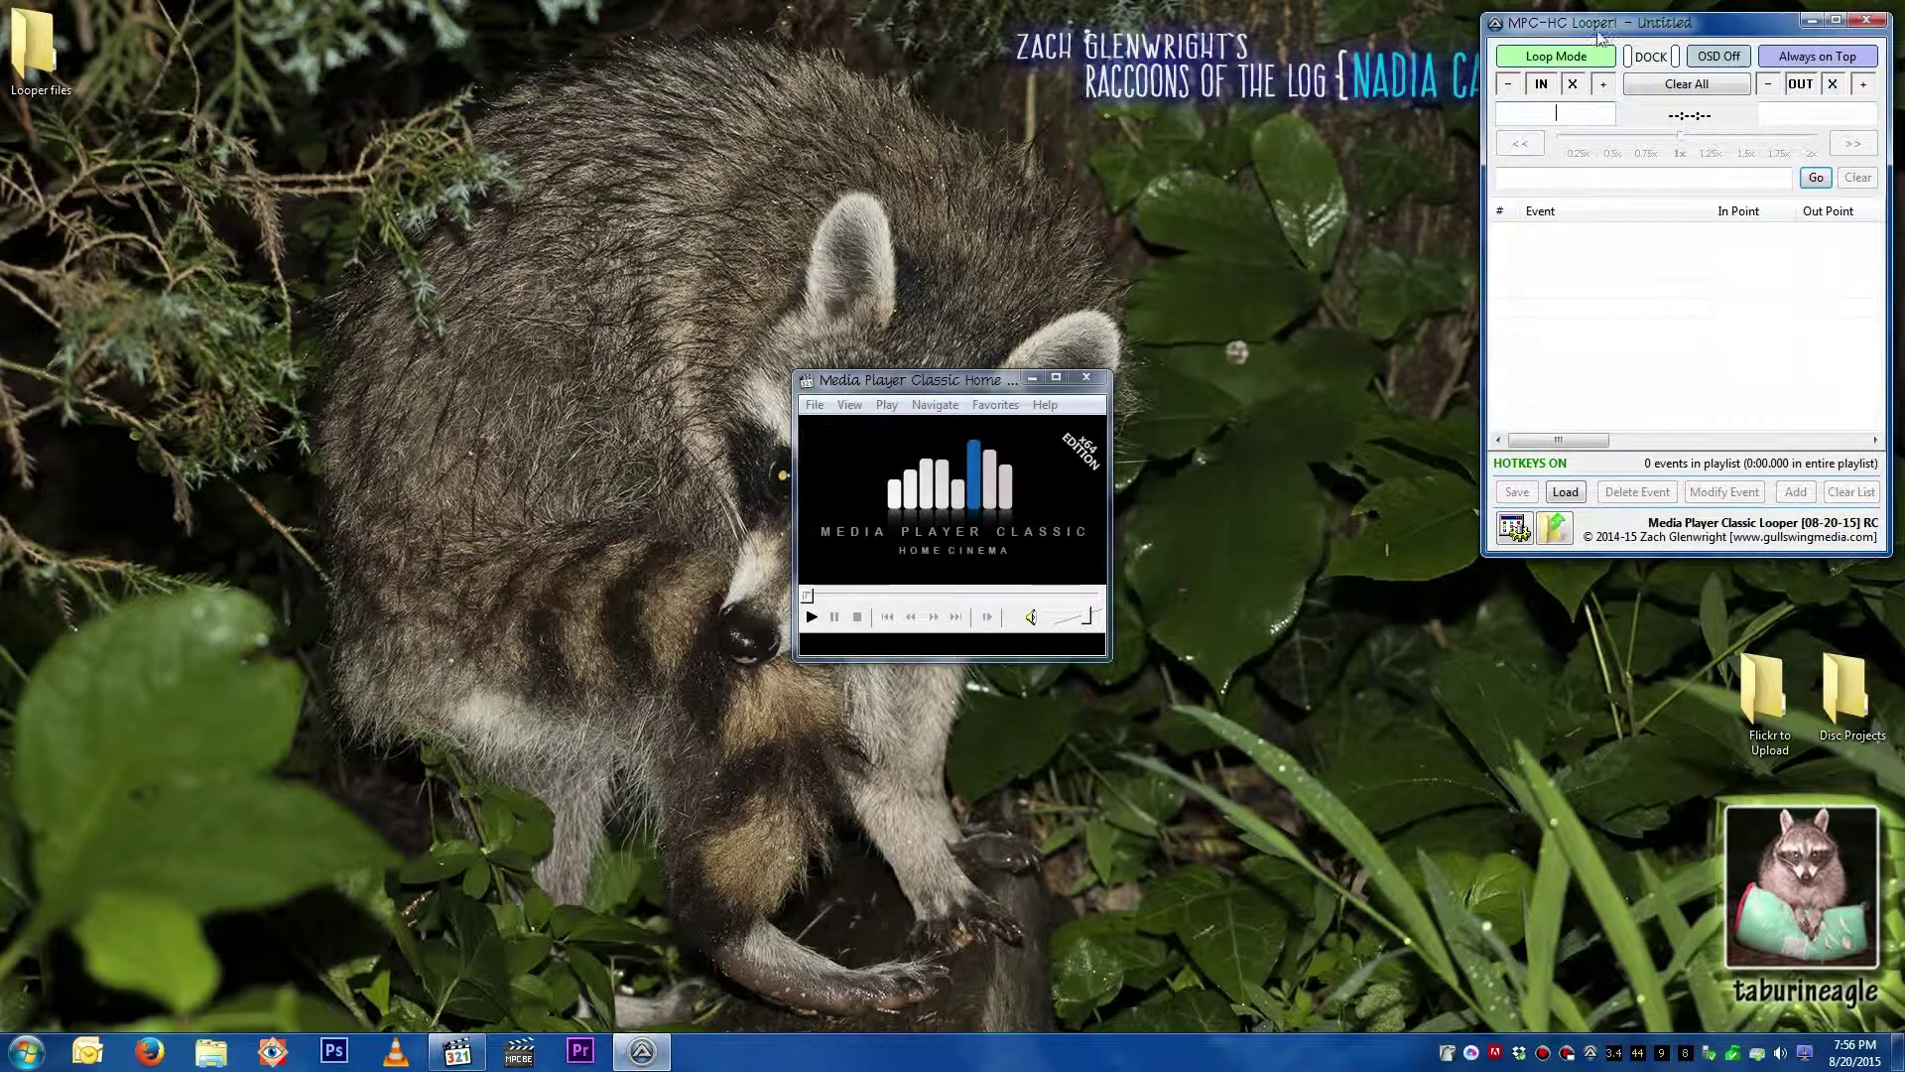
Step: Move Looper to the desktop's left side, and save its window position, a Preview Time of 20 and a Slip Amount of 5.0 as defaults
left_click_drag(1600, 36, 174, 171)
left_click(80, 675)
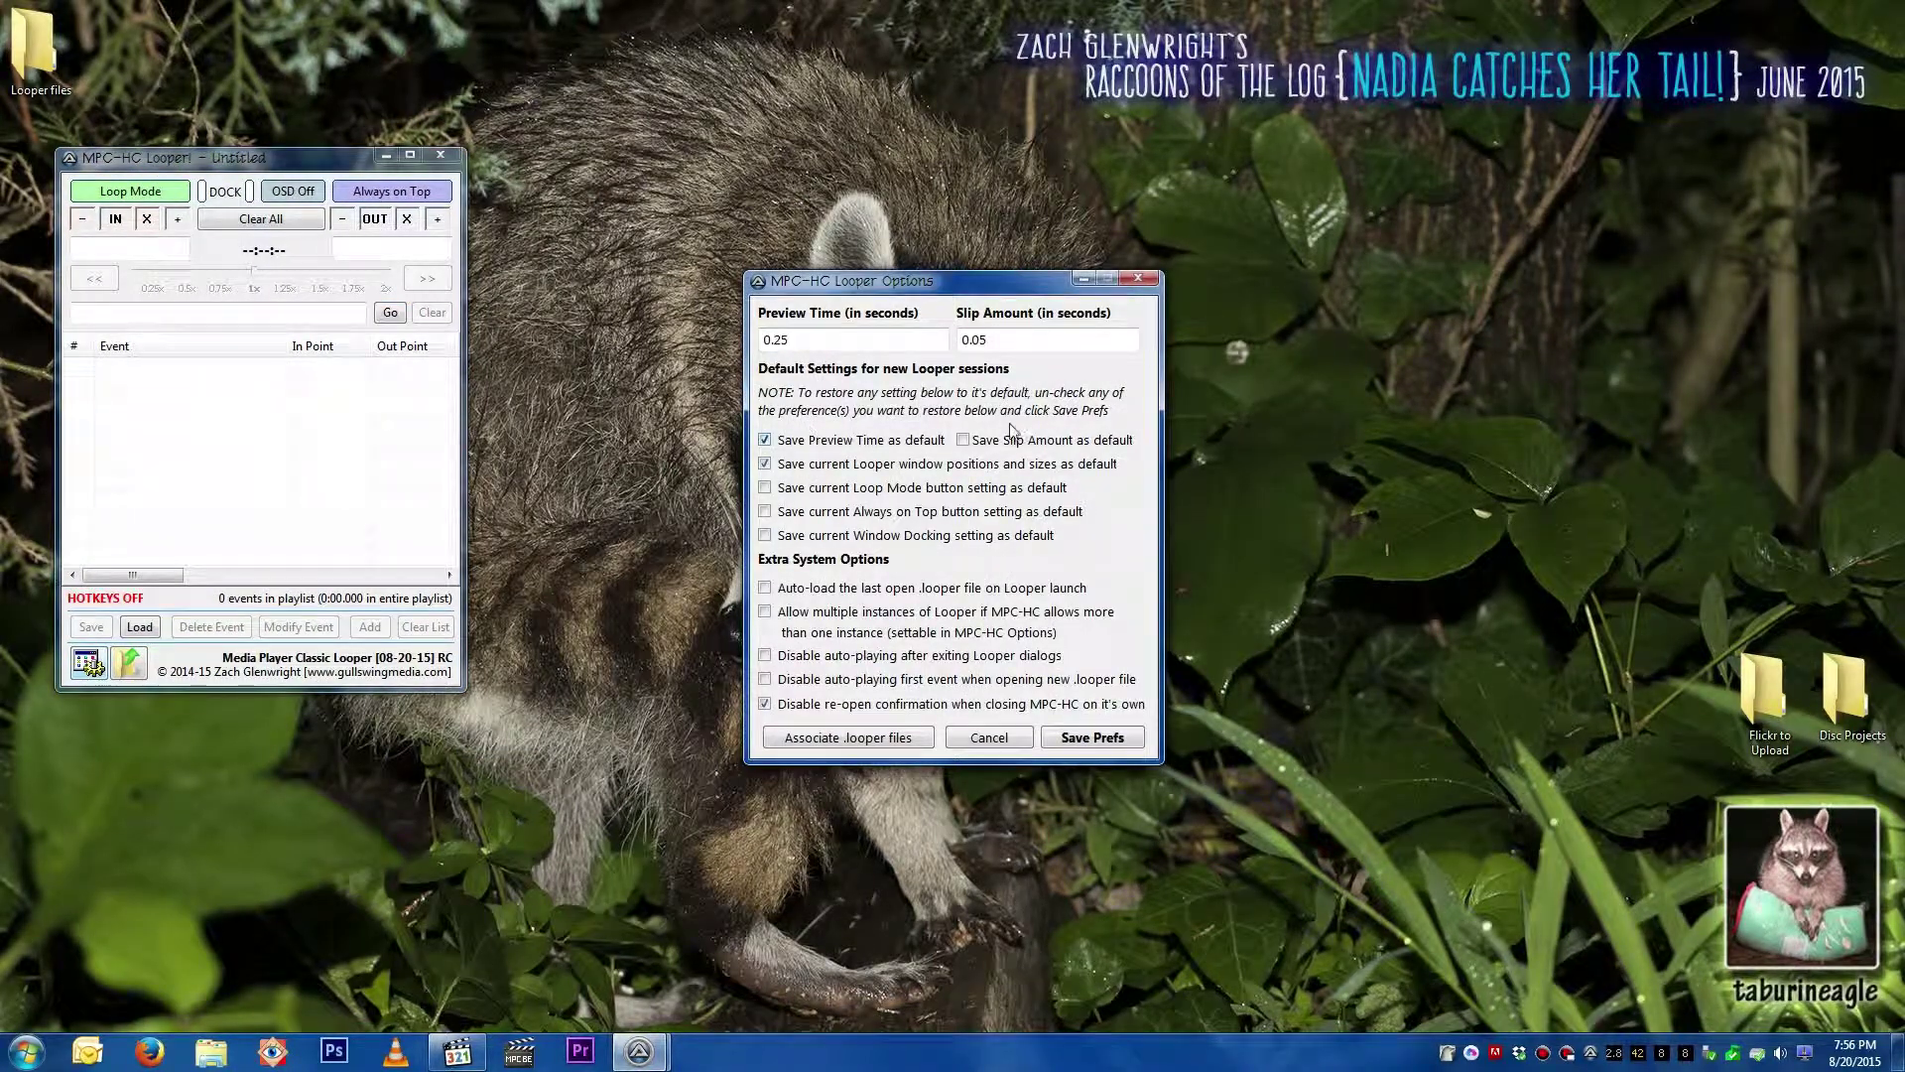
left_click(963, 440)
double_click(774, 339)
type("20")
key("Tab")
type("5.0")
key("Tab")
left_click(1089, 744)
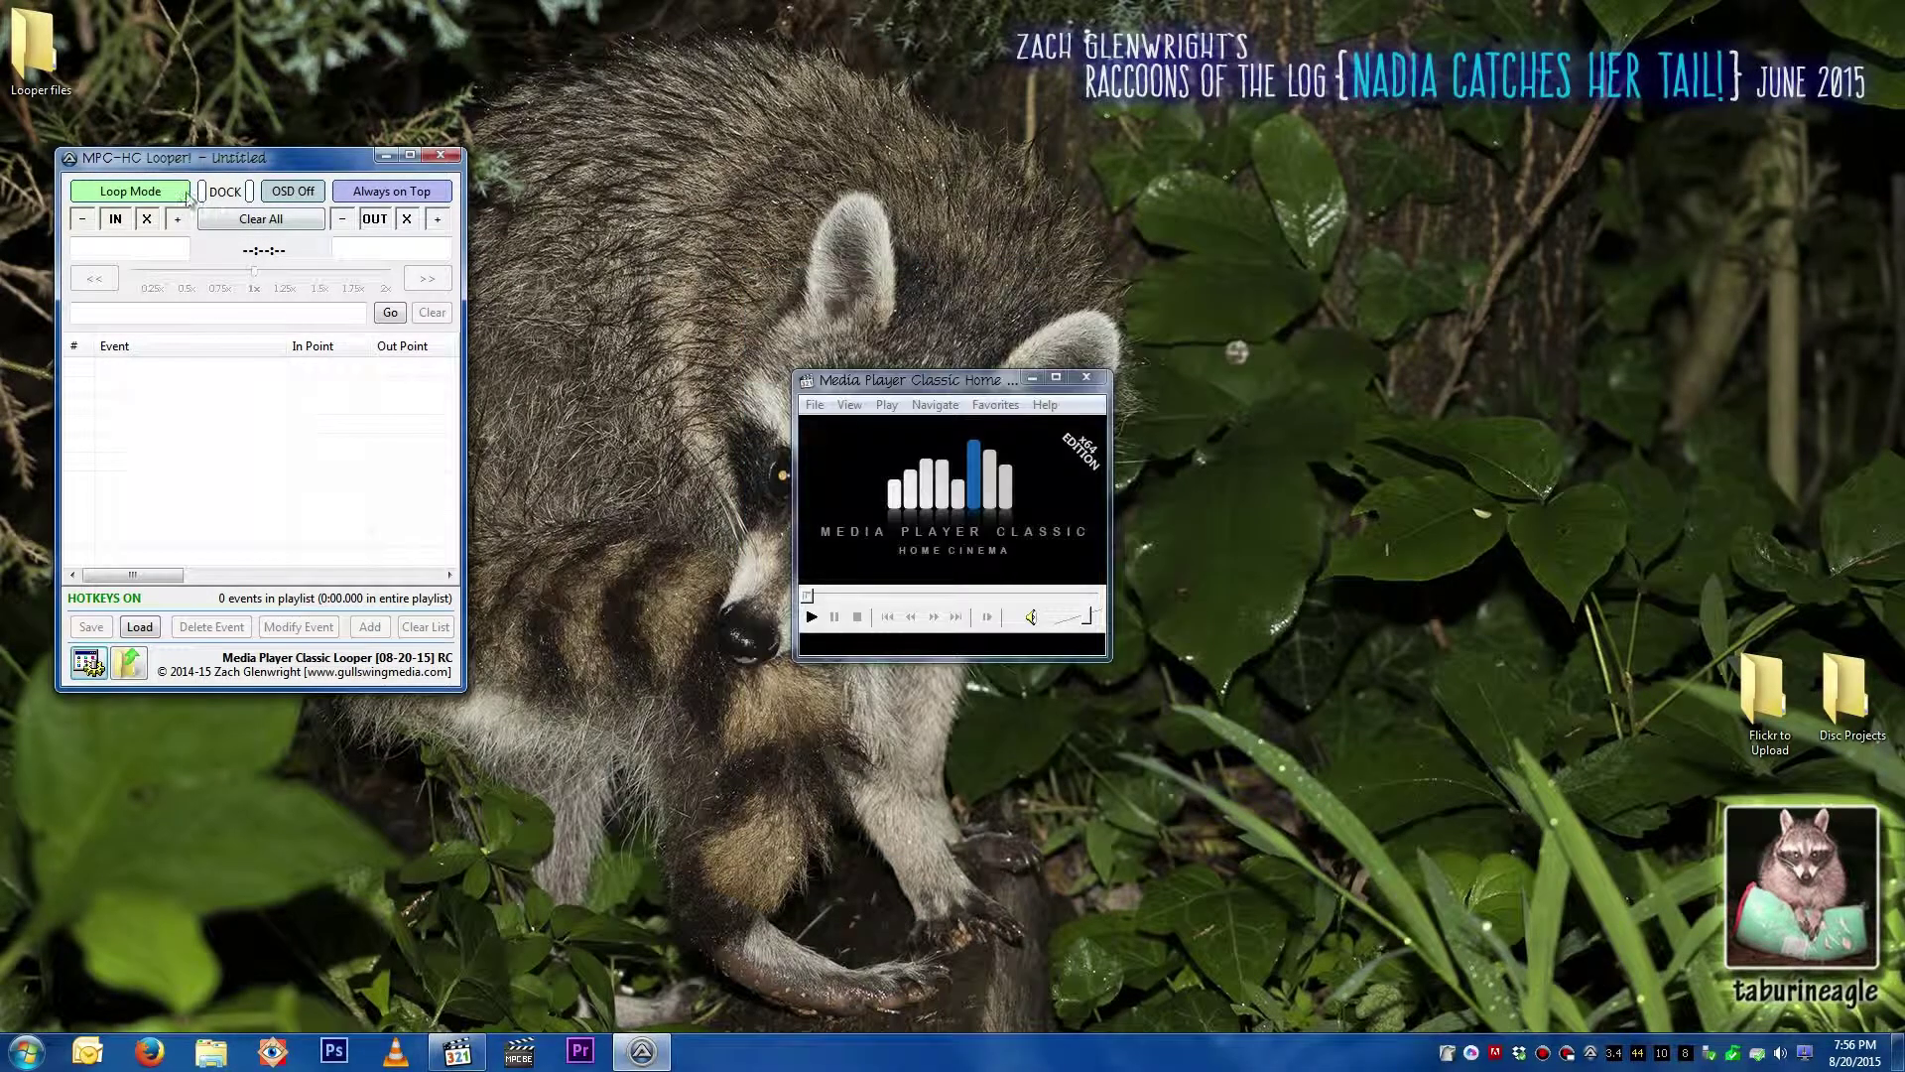
Step: Turn off Loop Mode and Always on Top, dock the player beside Looper, and move the docked windows in from the screen corner
left_click(352, 57)
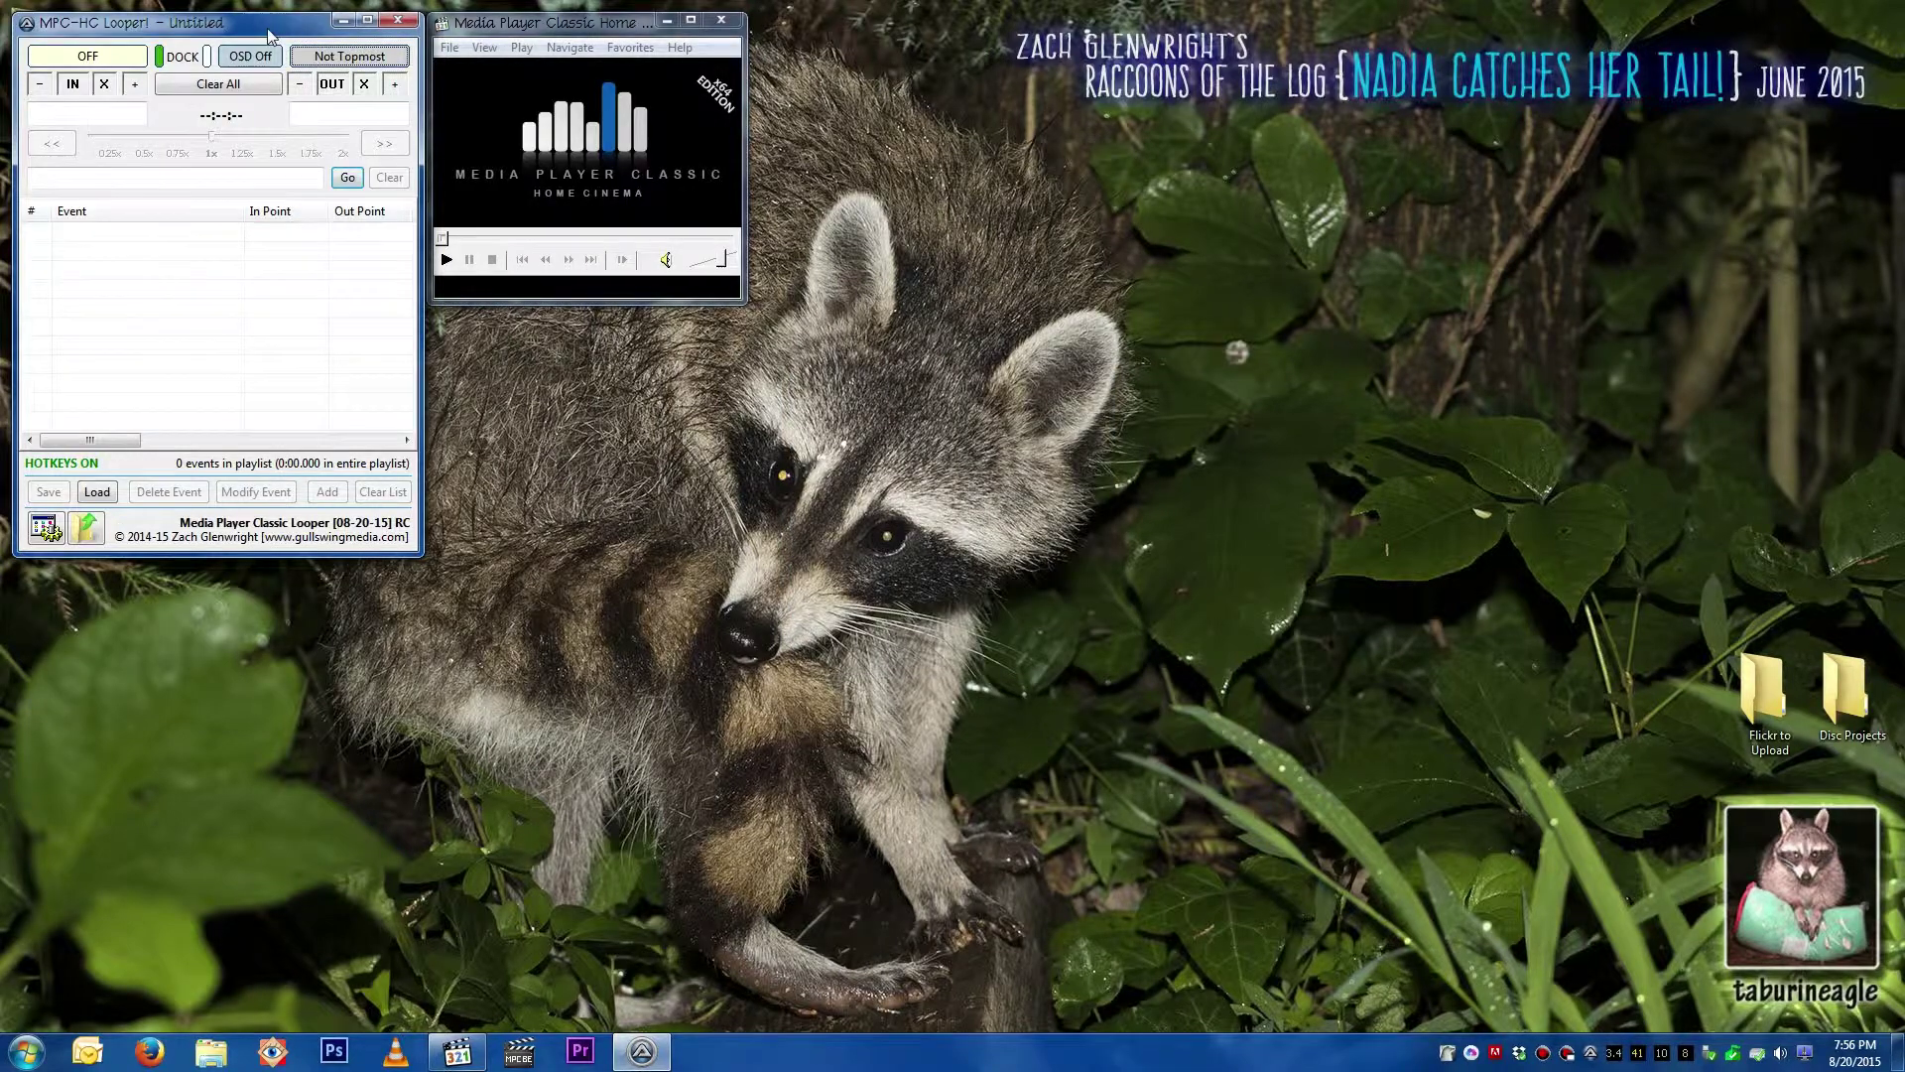
left_click_drag(273, 22, 514, 299)
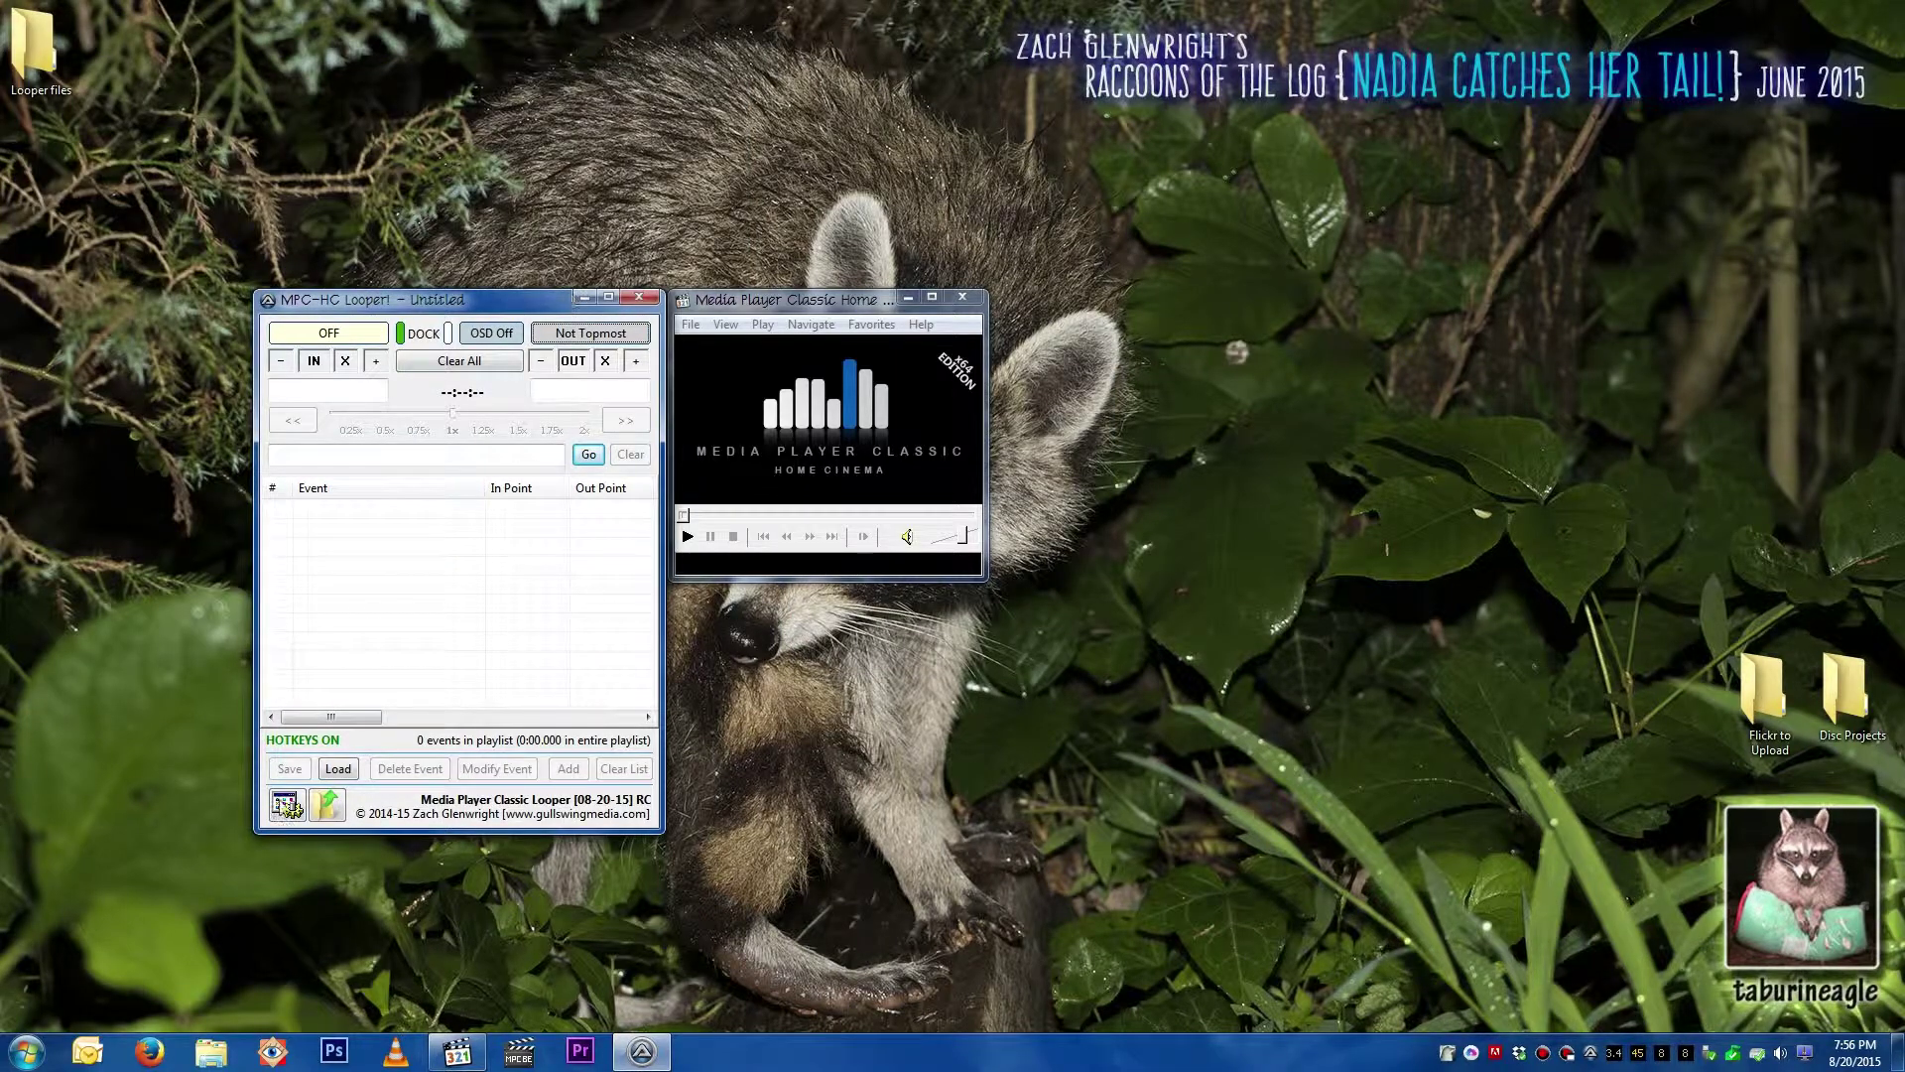
Step: In the Looper options, set the Preview Time to 200 and the Slip Amount to 100 seconds
left_click(288, 806)
type("200")
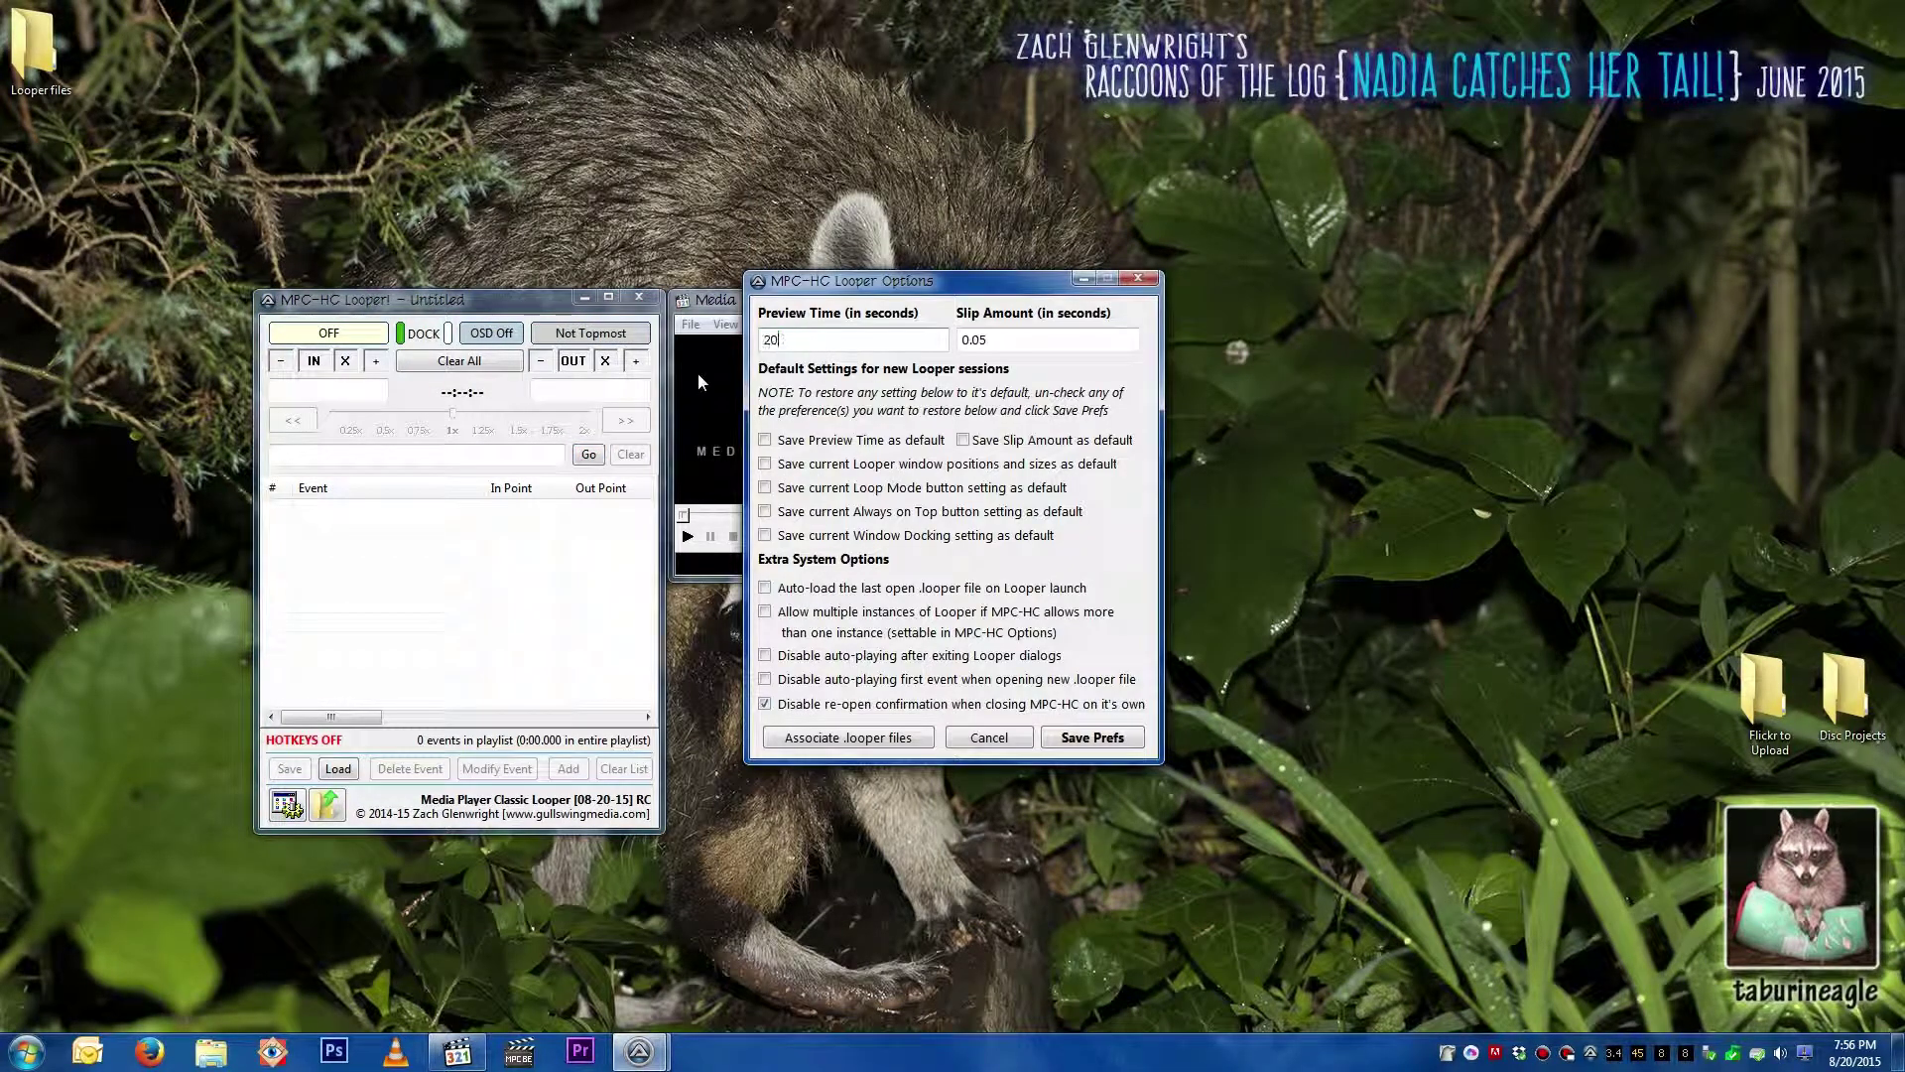
key("Tab")
type("100")
key("Tab")
Step: Mark preview time, slip amount, window positions, Loop Mode, Always on Top and Window Docking as defaults, and save the preferences
left_click(859, 439)
left_click(970, 440)
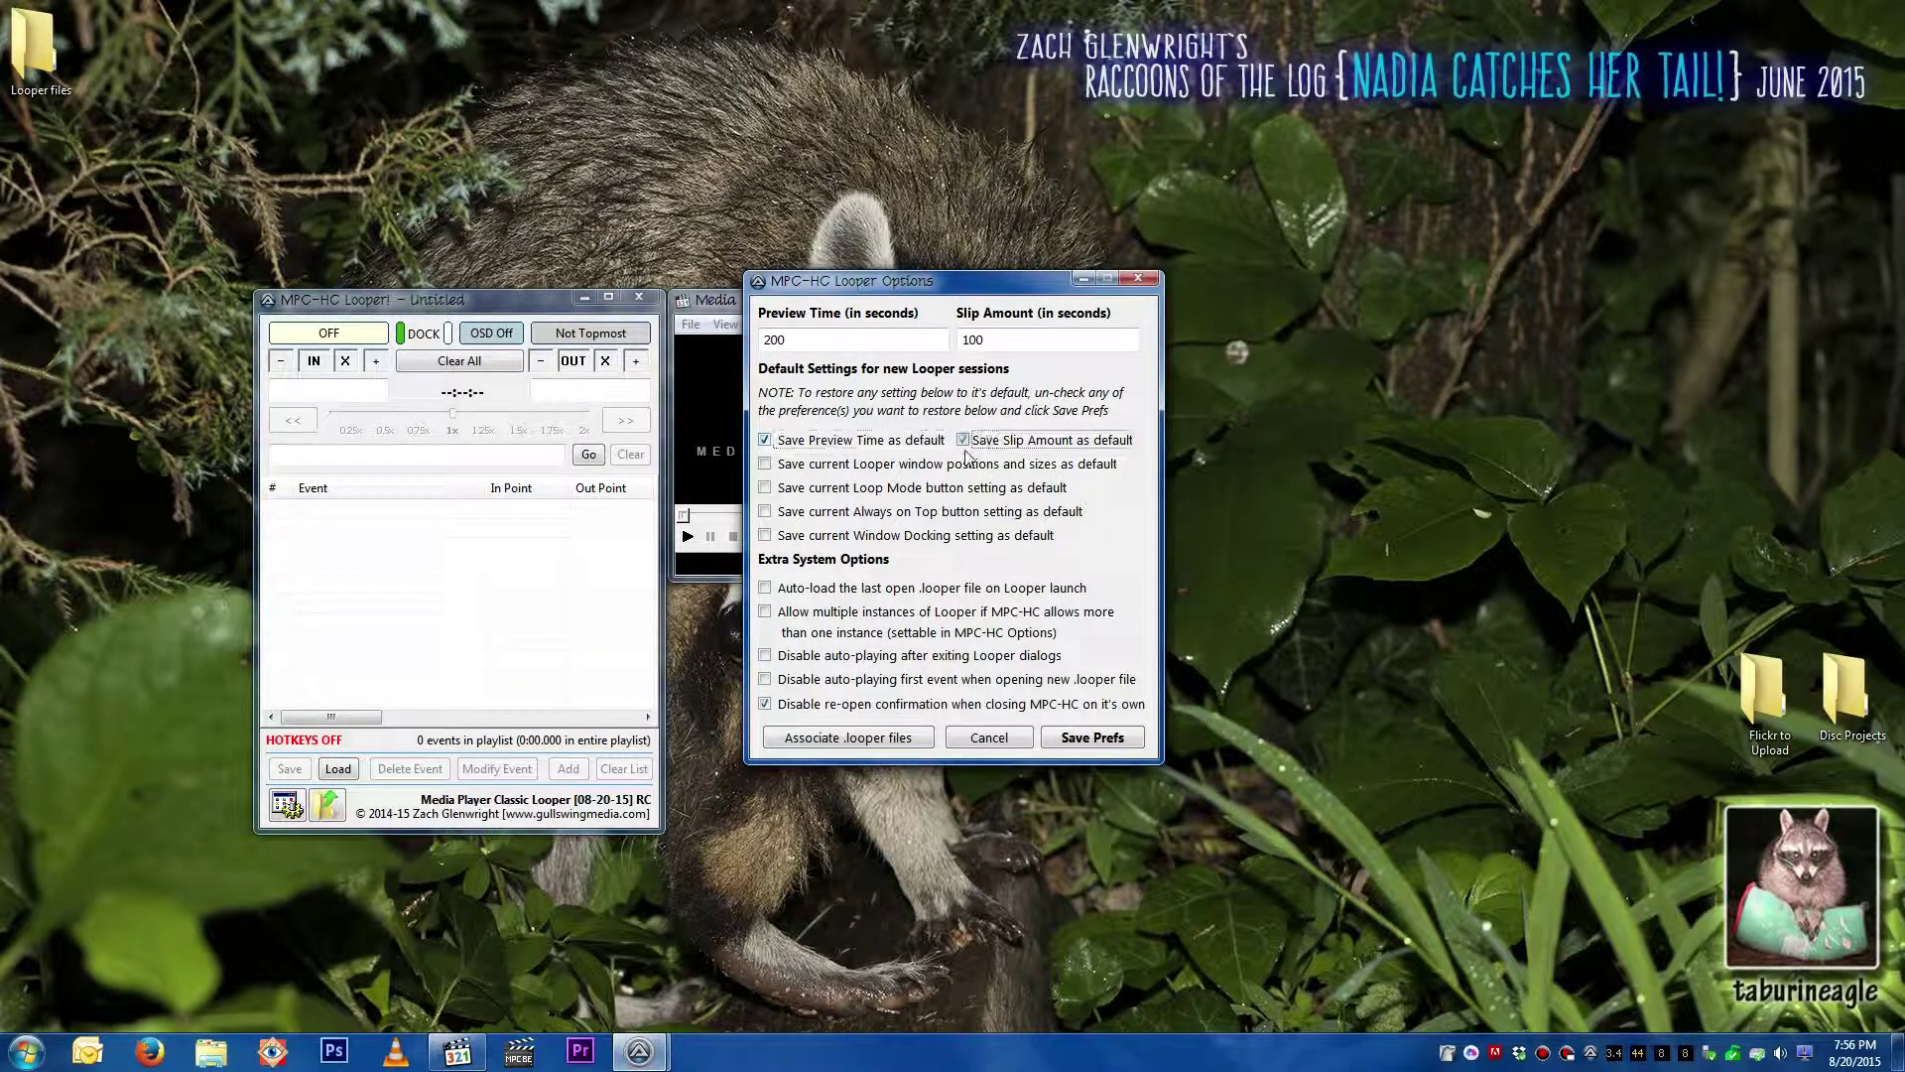
left_click(947, 463)
left_click(937, 487)
left_click(928, 511)
left_click(922, 537)
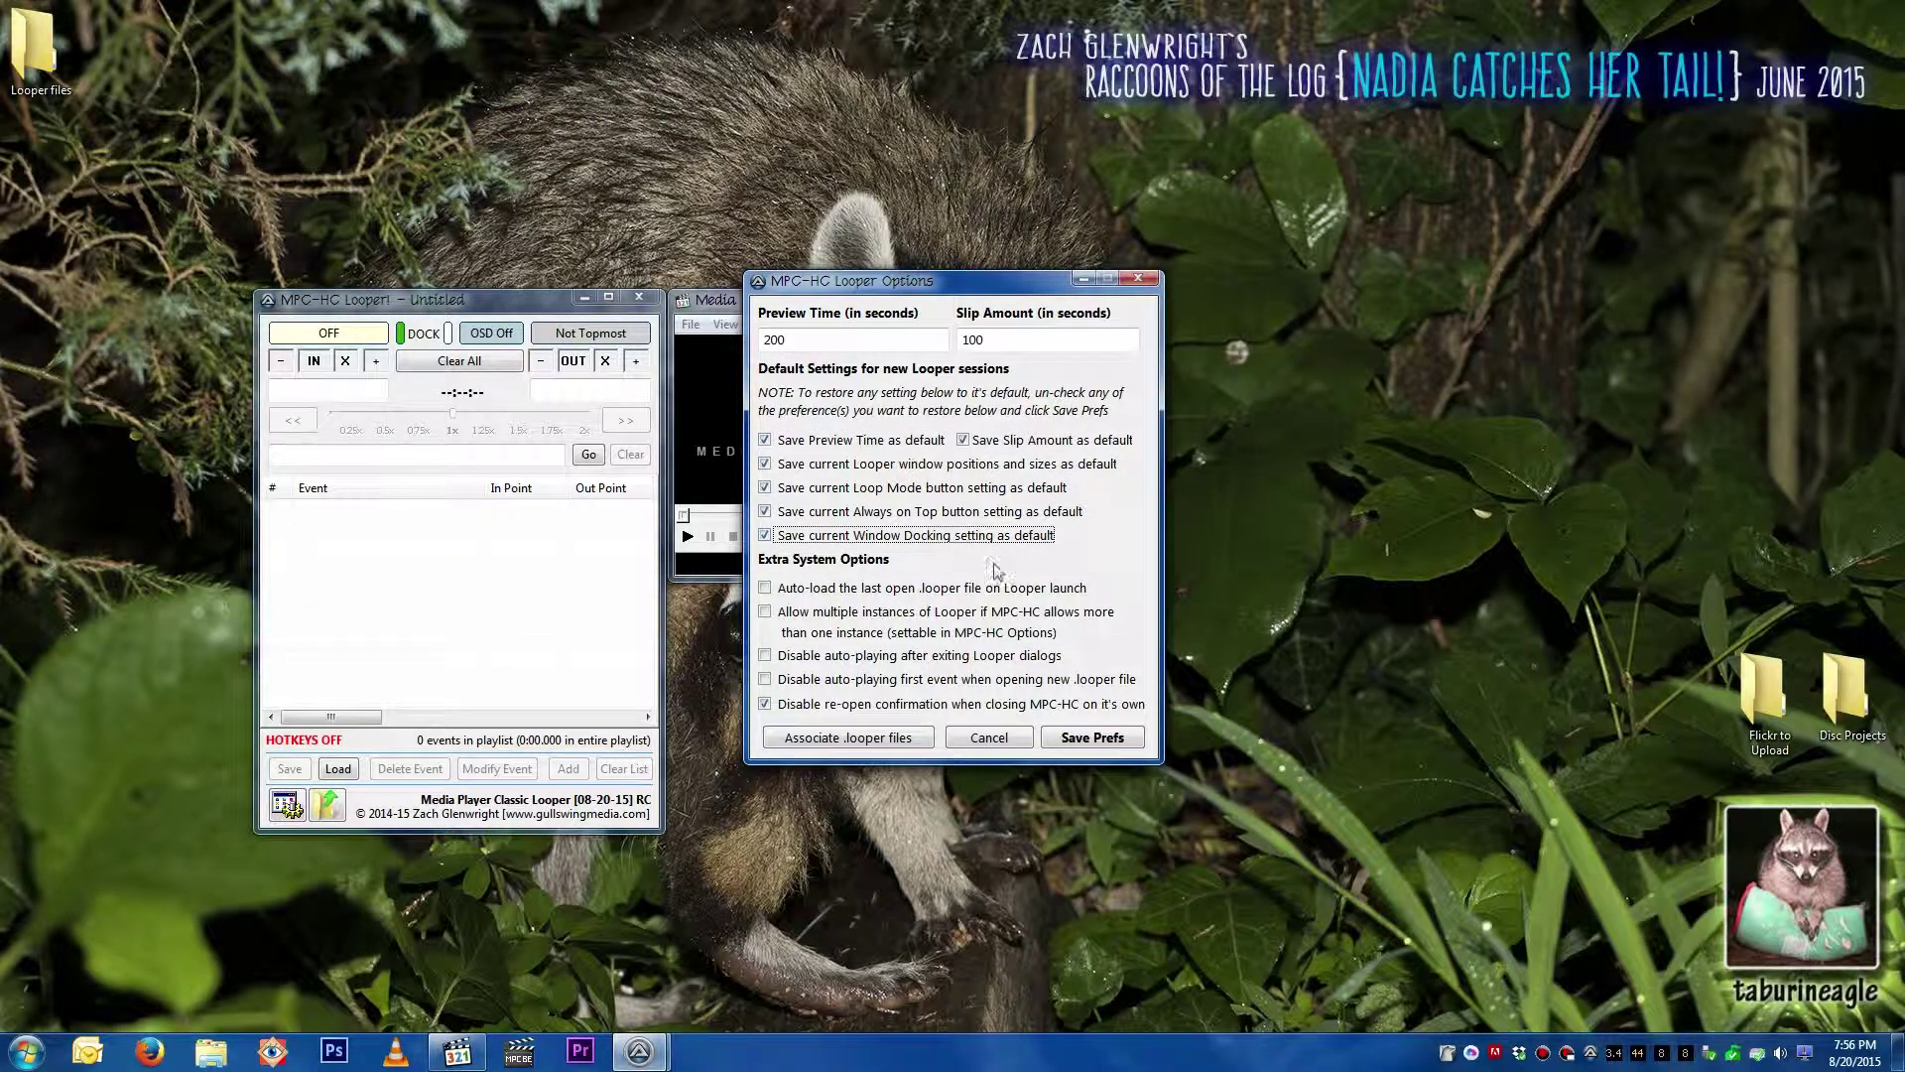
left_click(1060, 738)
left_click(1075, 658)
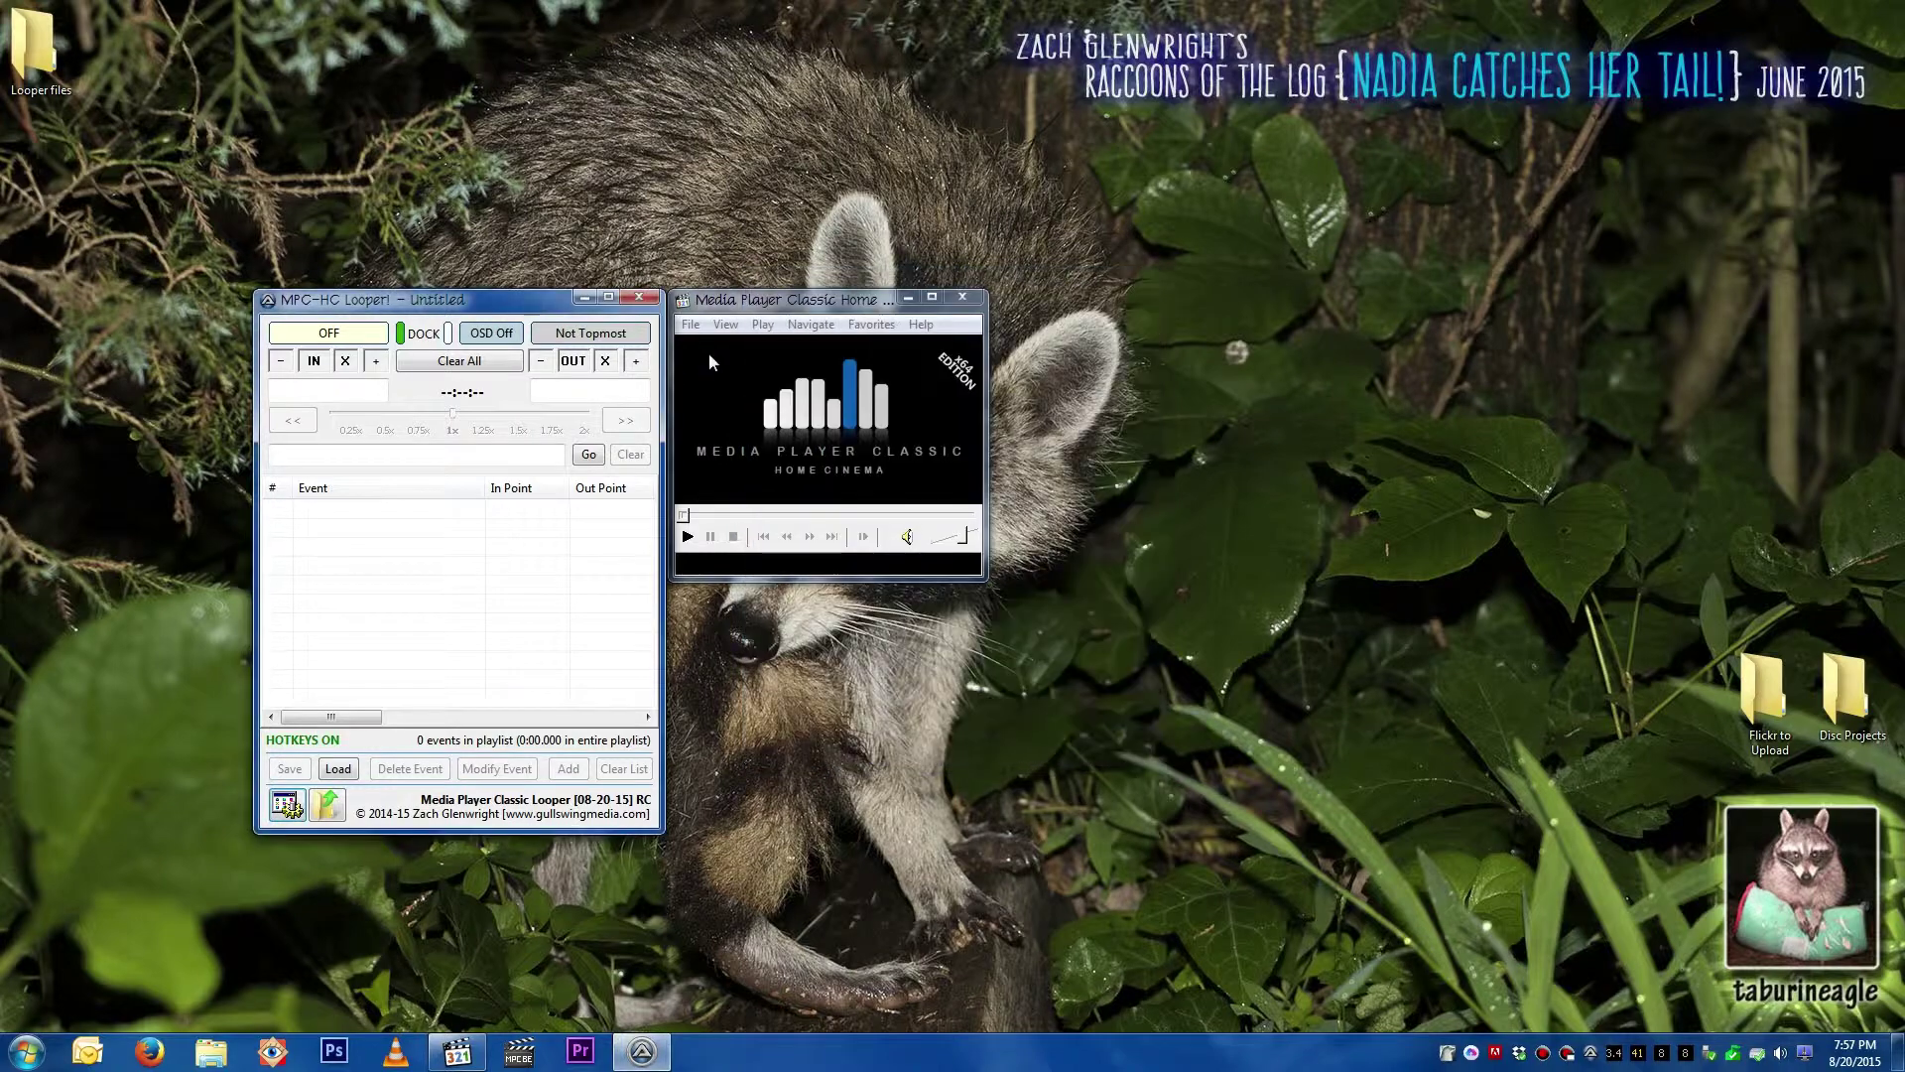
Step: Restart Looper and its player to check the saved defaults, toggle Loop Mode on and back off, and close both
left_click(640, 299)
left_click(962, 298)
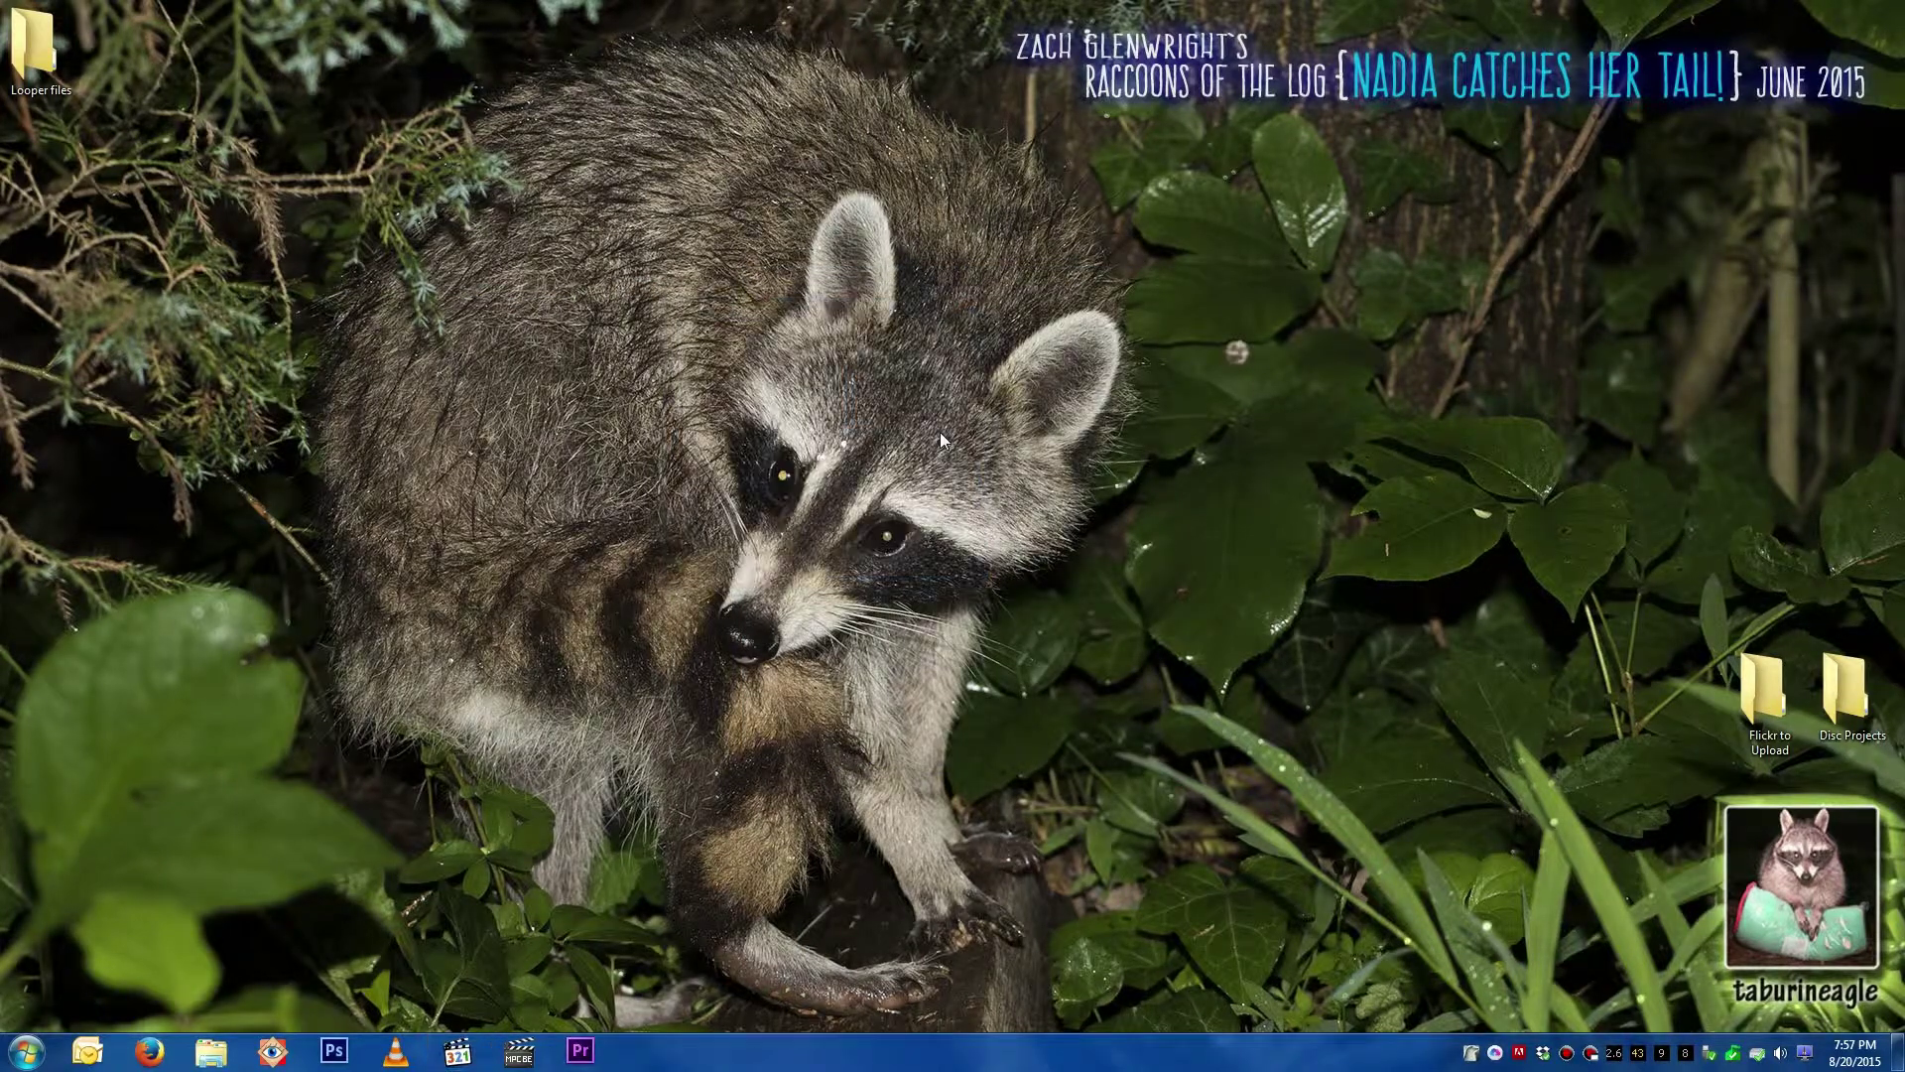
middle_click(939, 432)
left_click(974, 439)
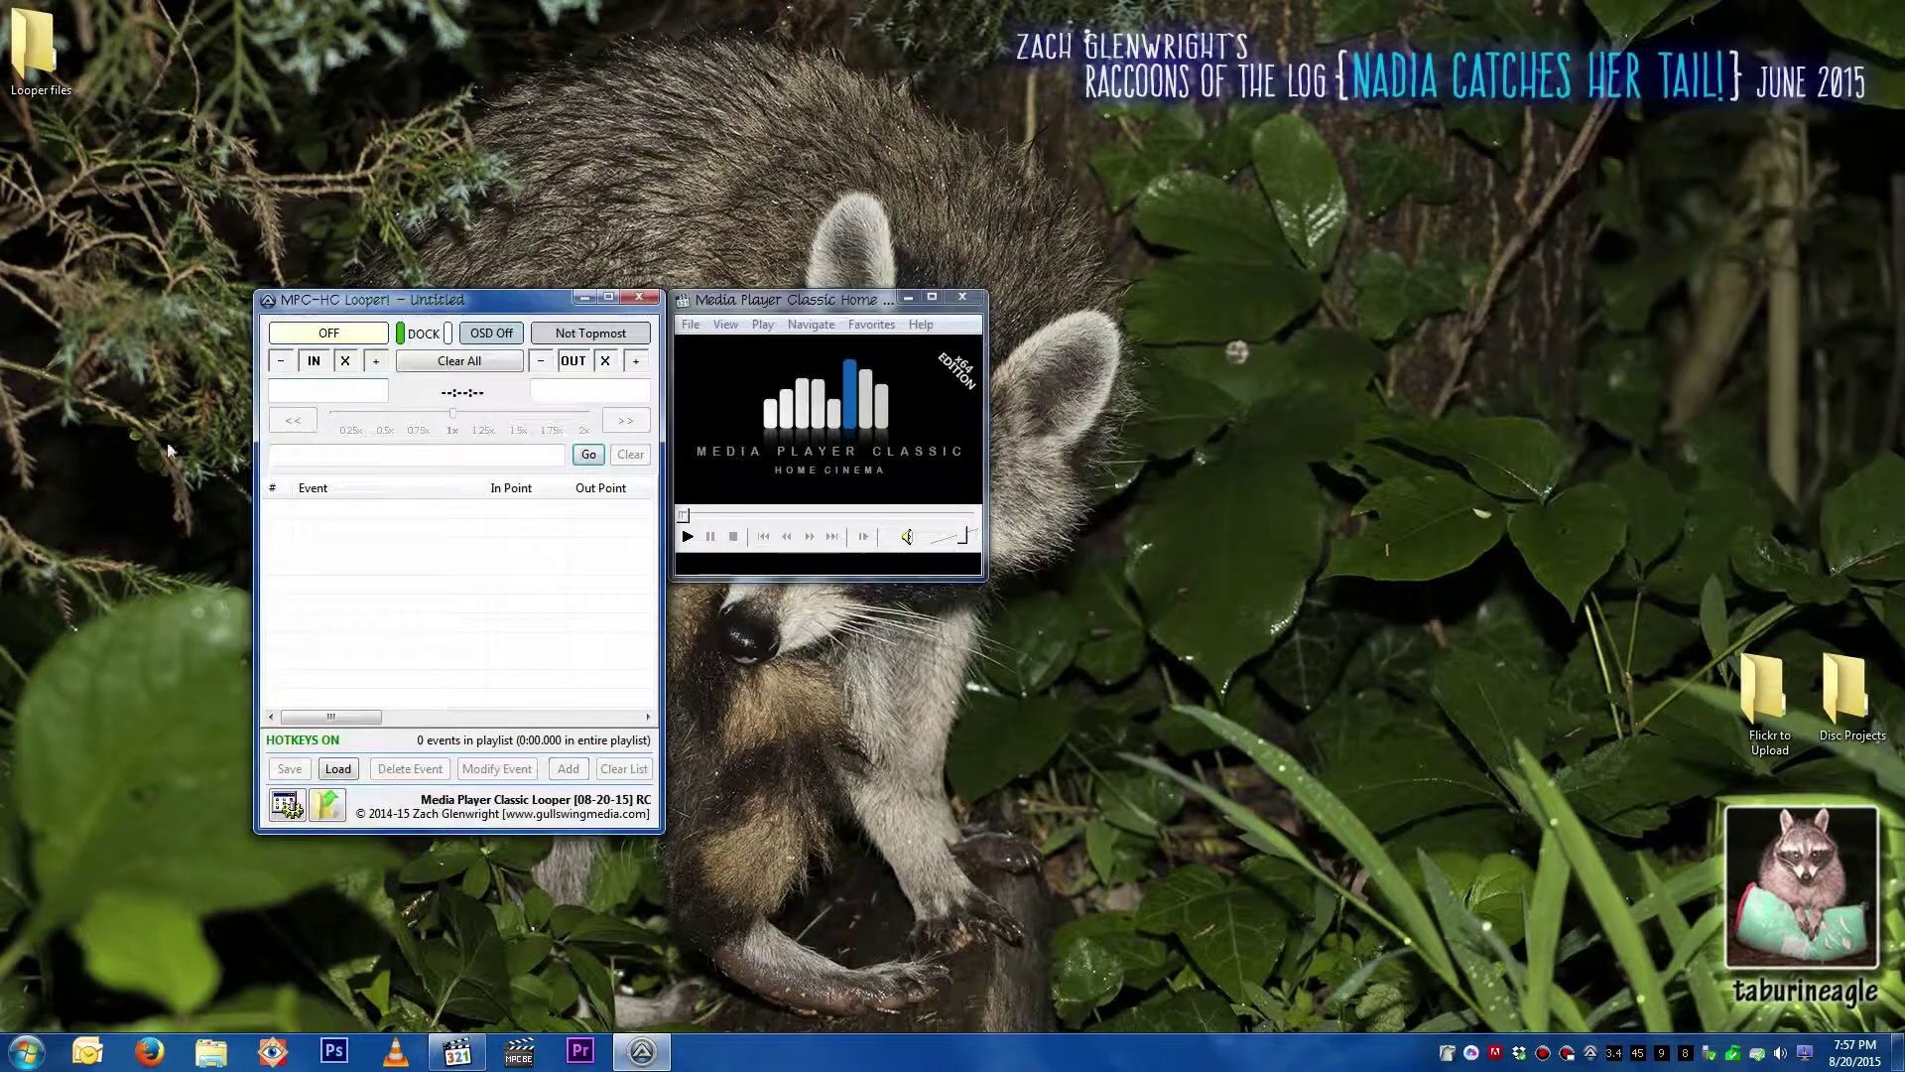
left_click(348, 336)
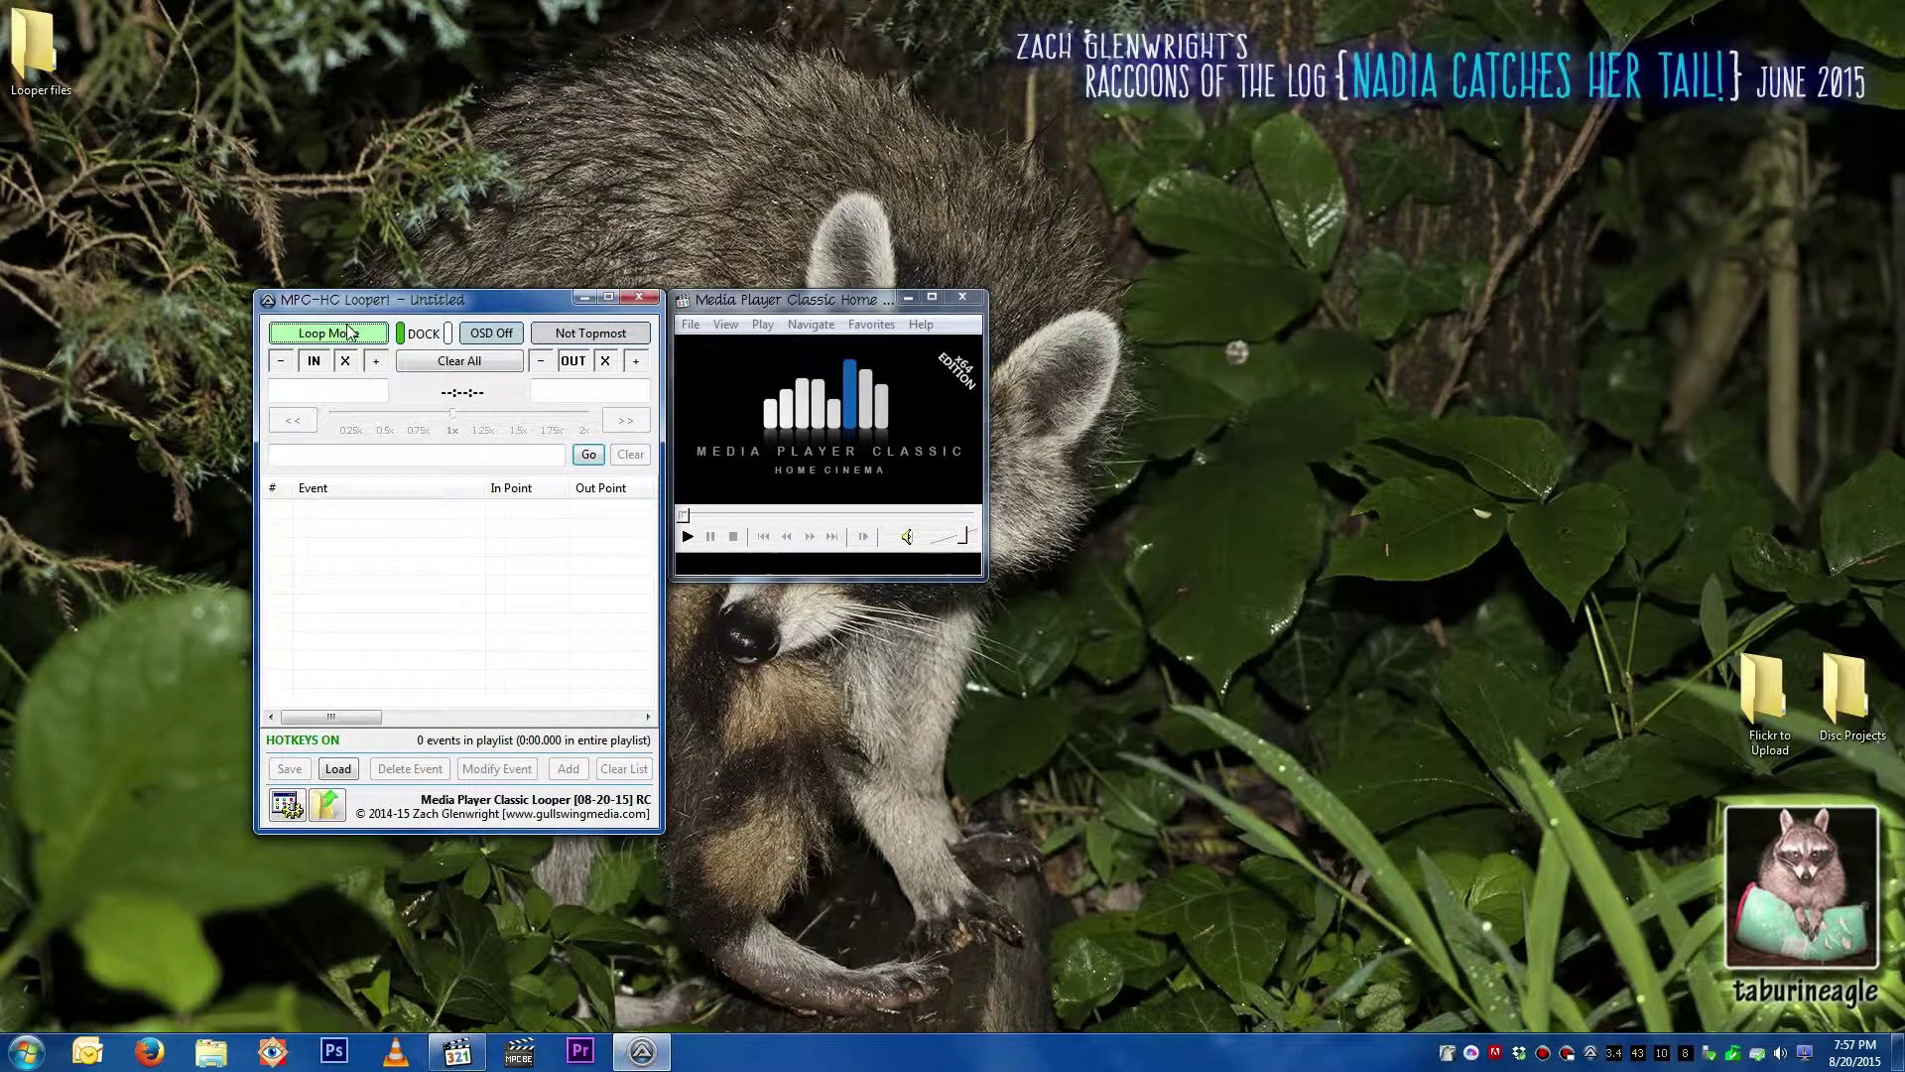
left_click(348, 333)
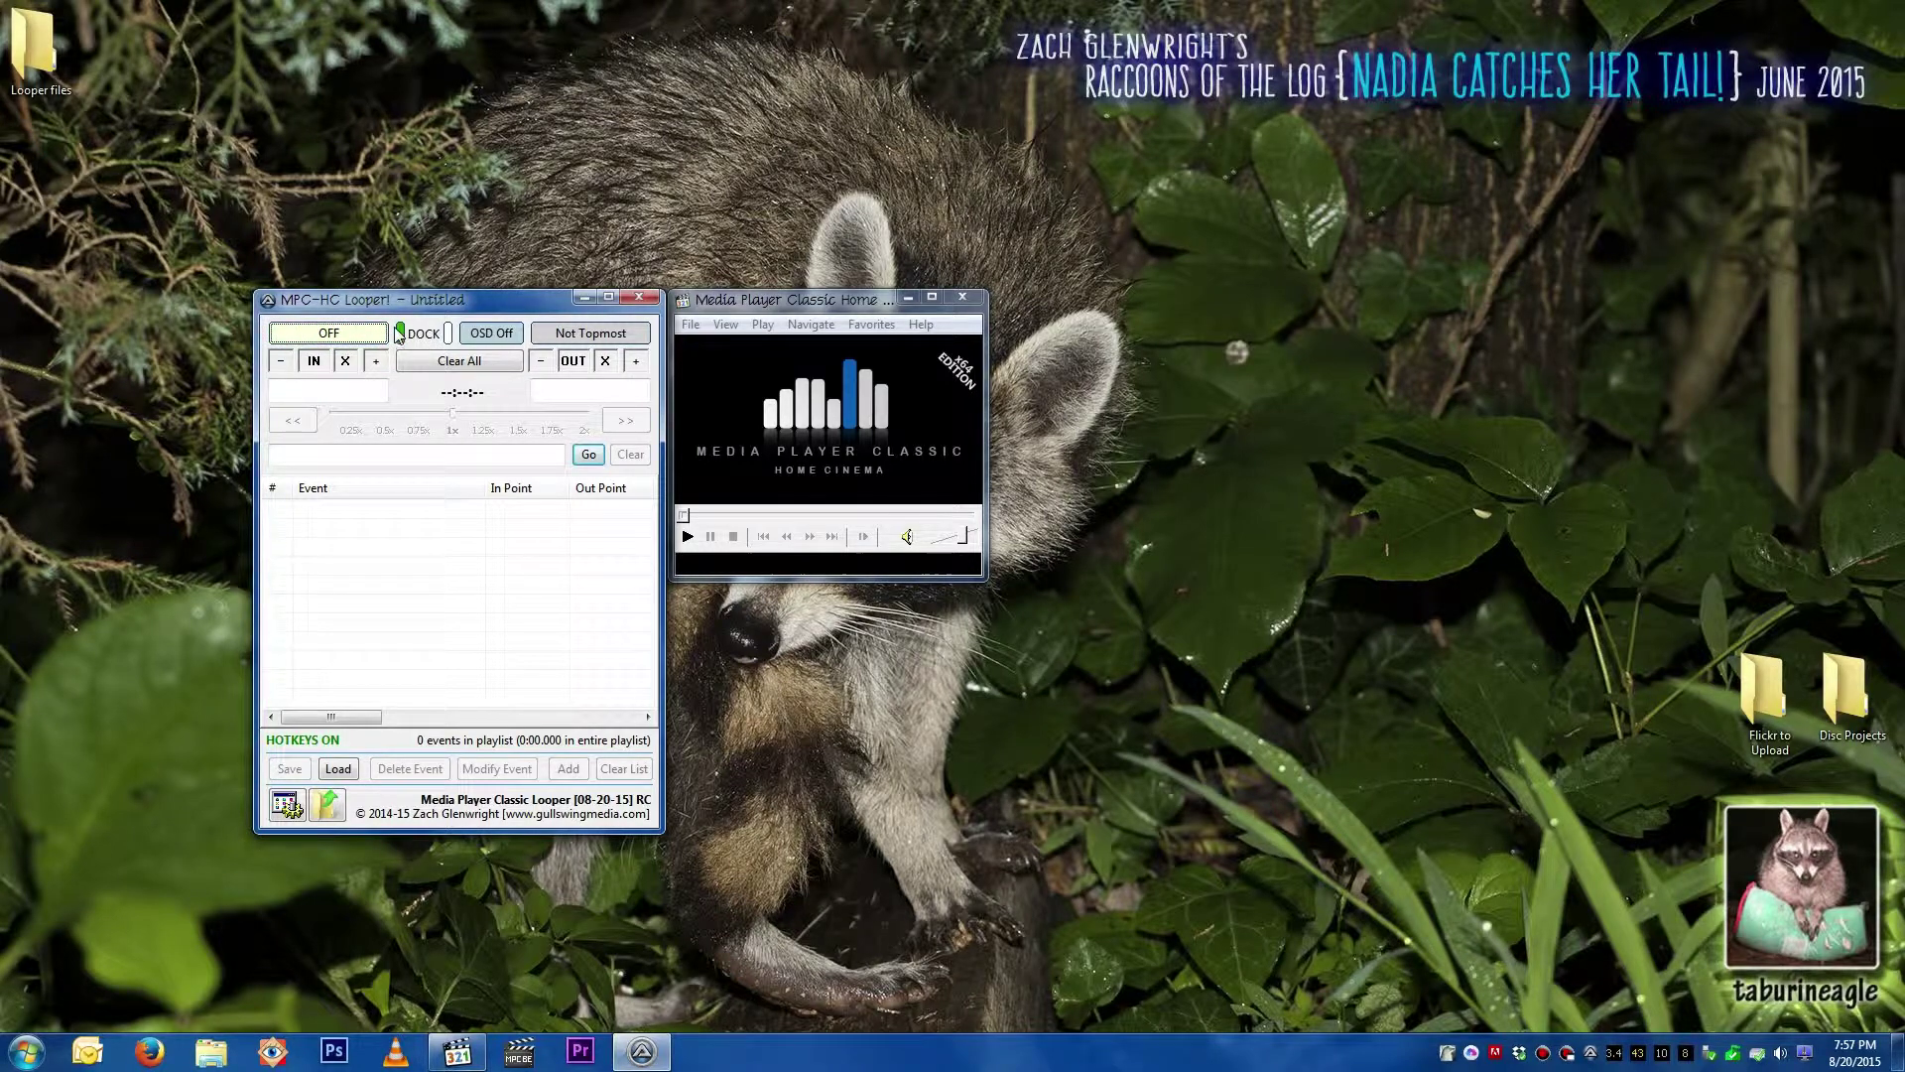
left_click(641, 299)
left_click(962, 298)
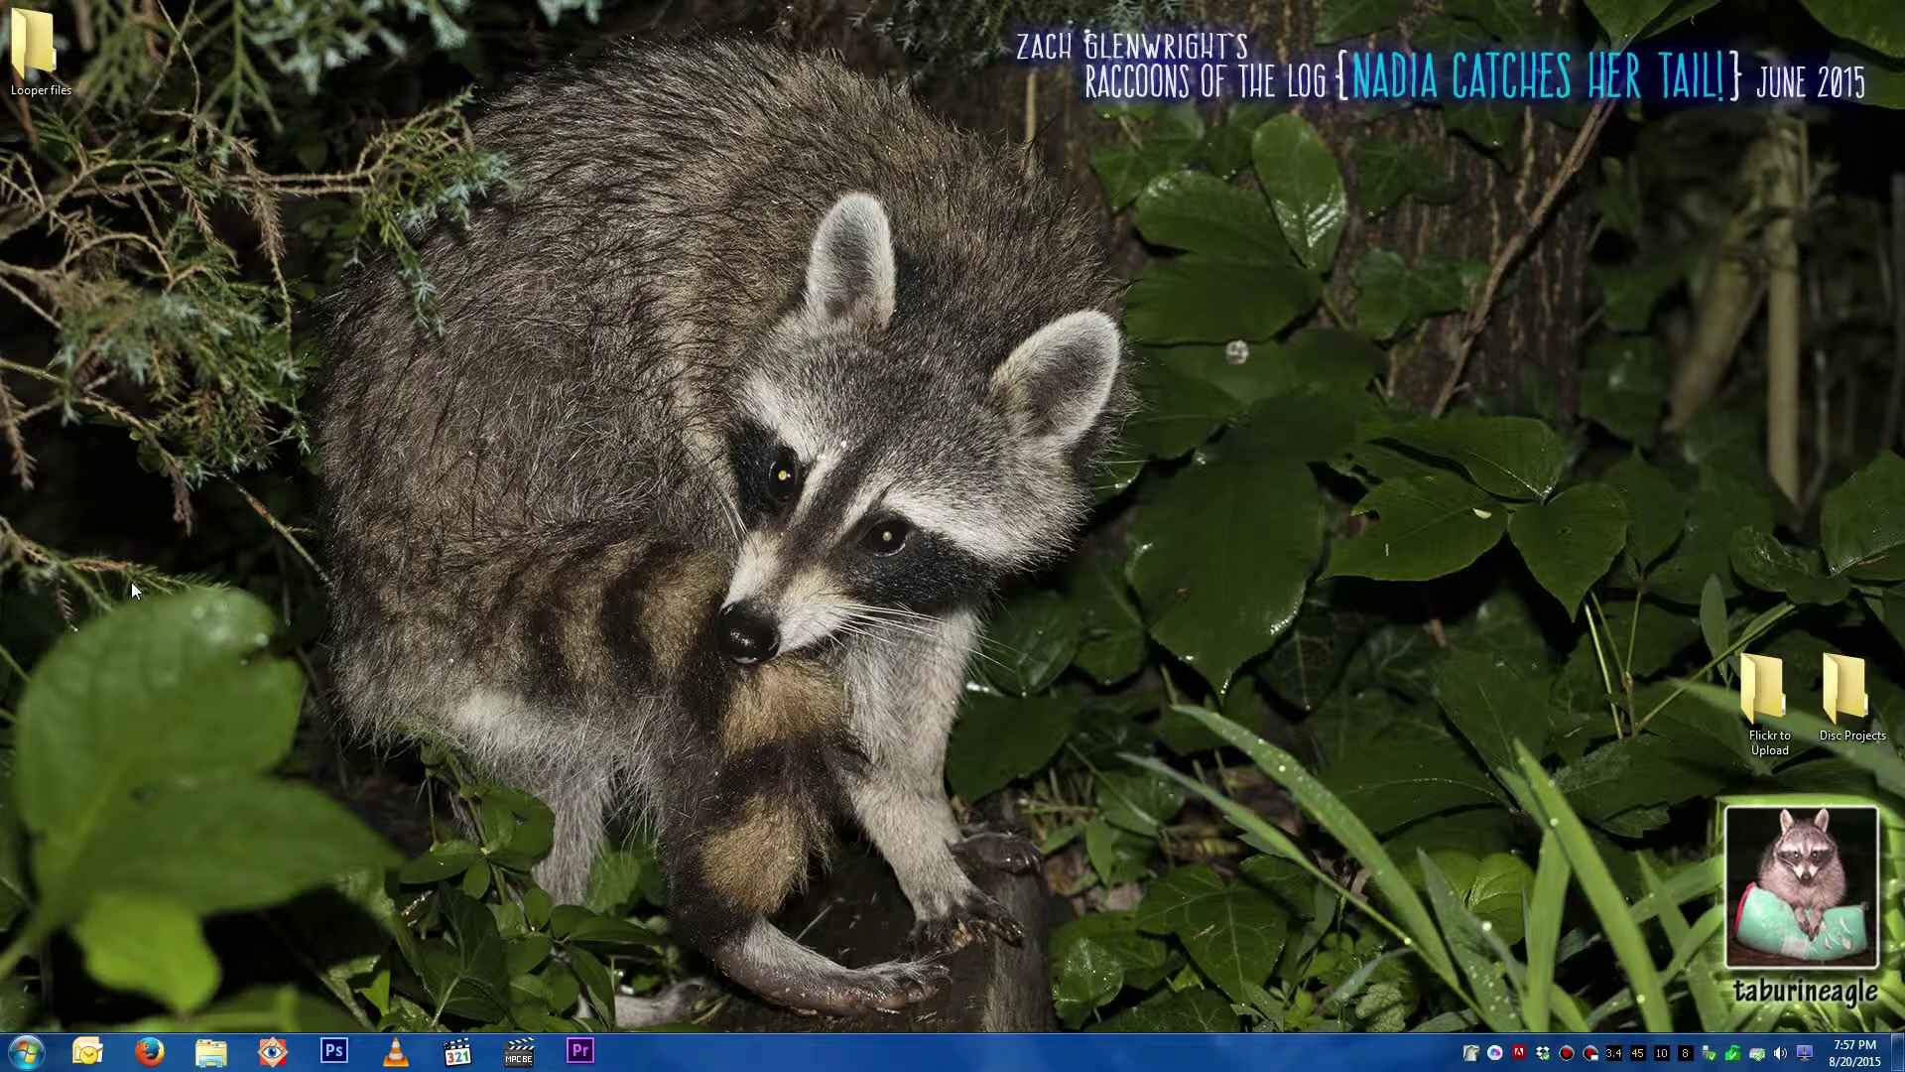
Step: Launch Looper in a session with the original settings, and review its option values without saving any preferences
middle_click(968, 530)
left_click(1004, 539)
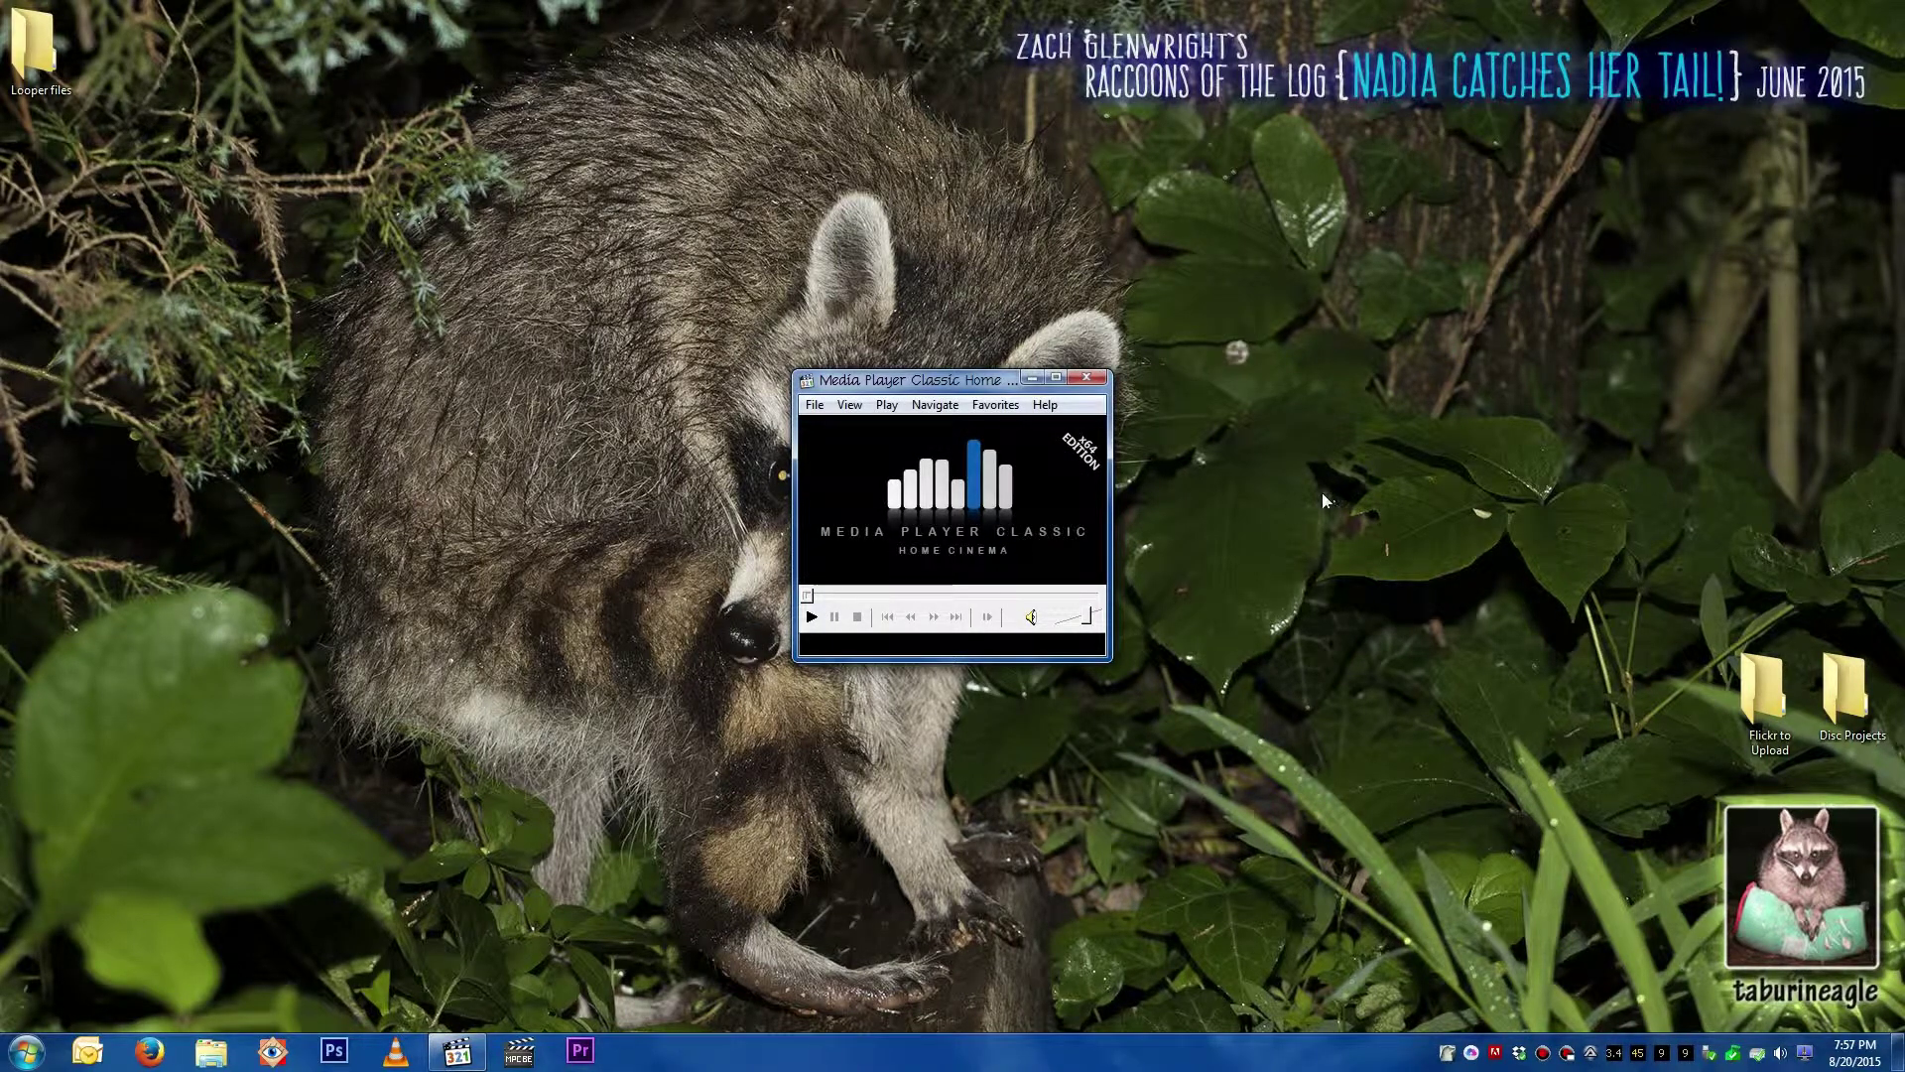
left_click(1085, 378)
middle_click(922, 407)
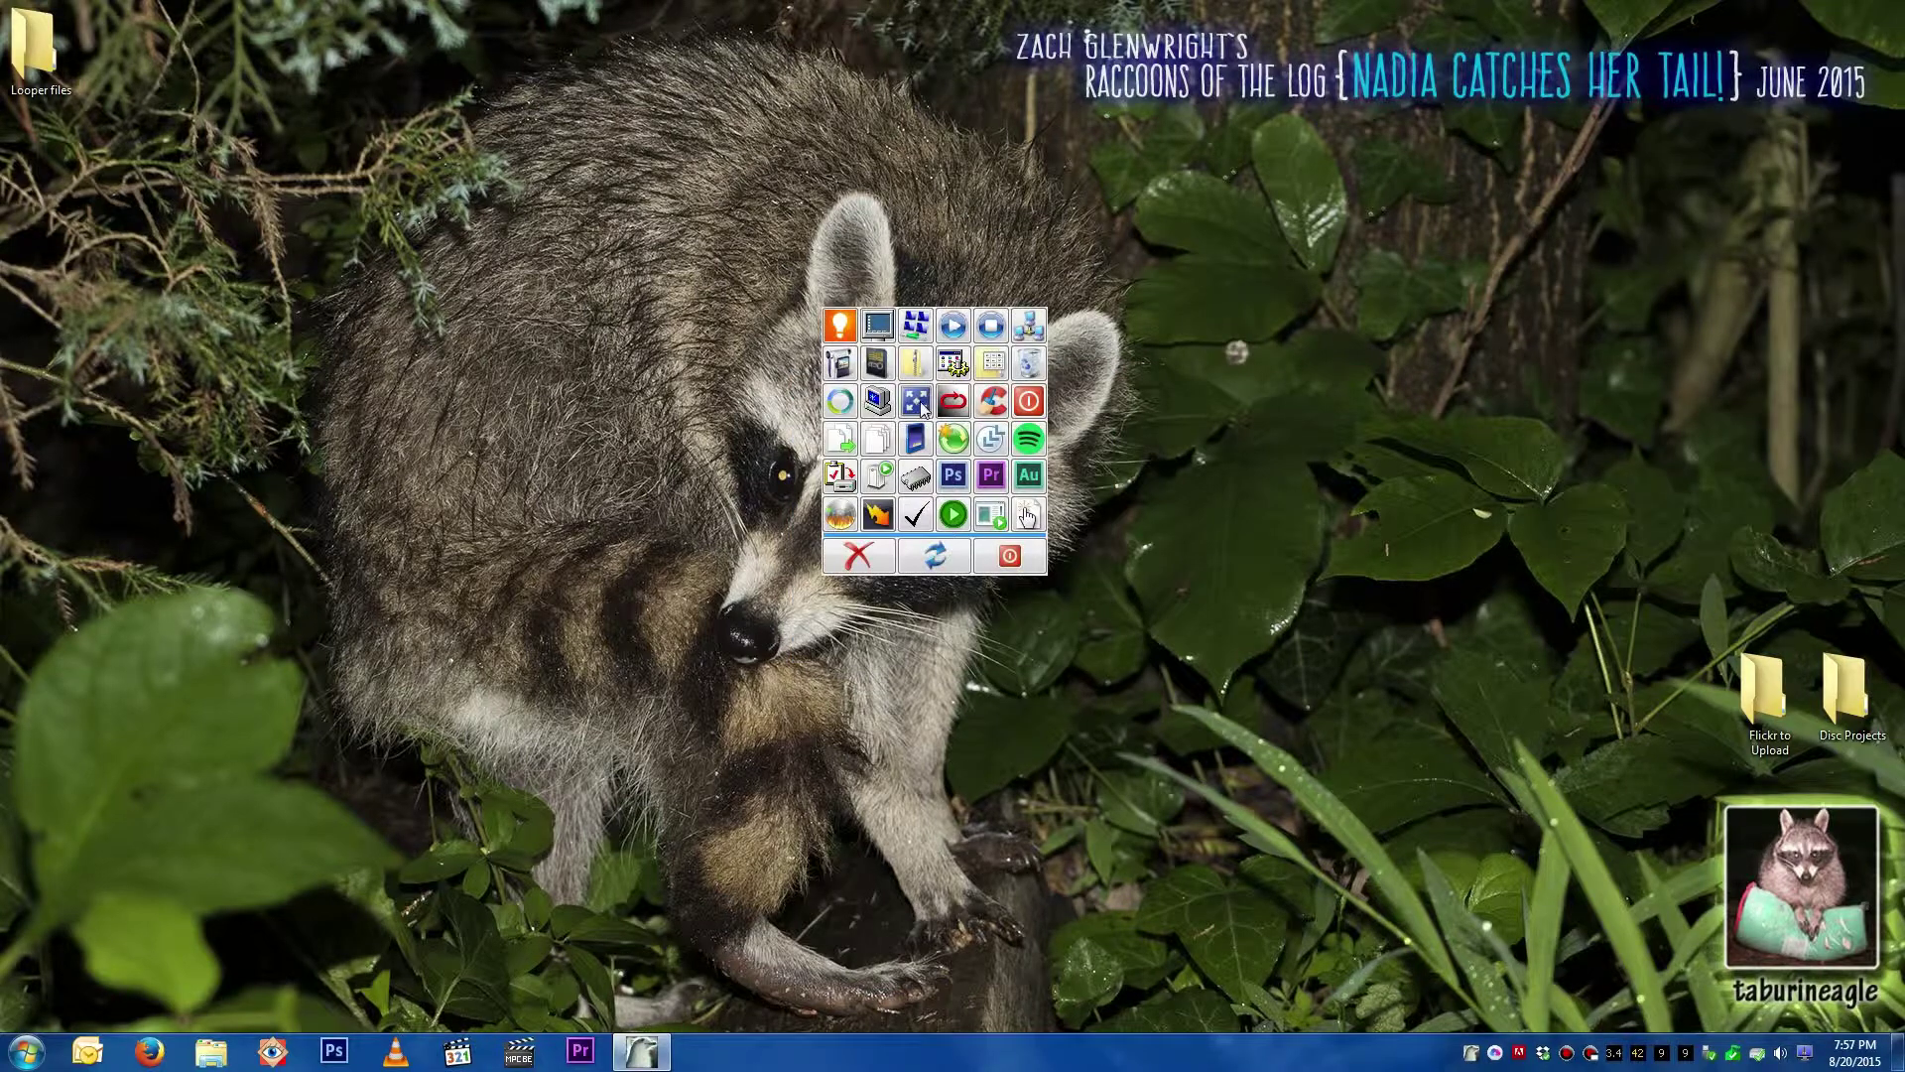
left_click(950, 395)
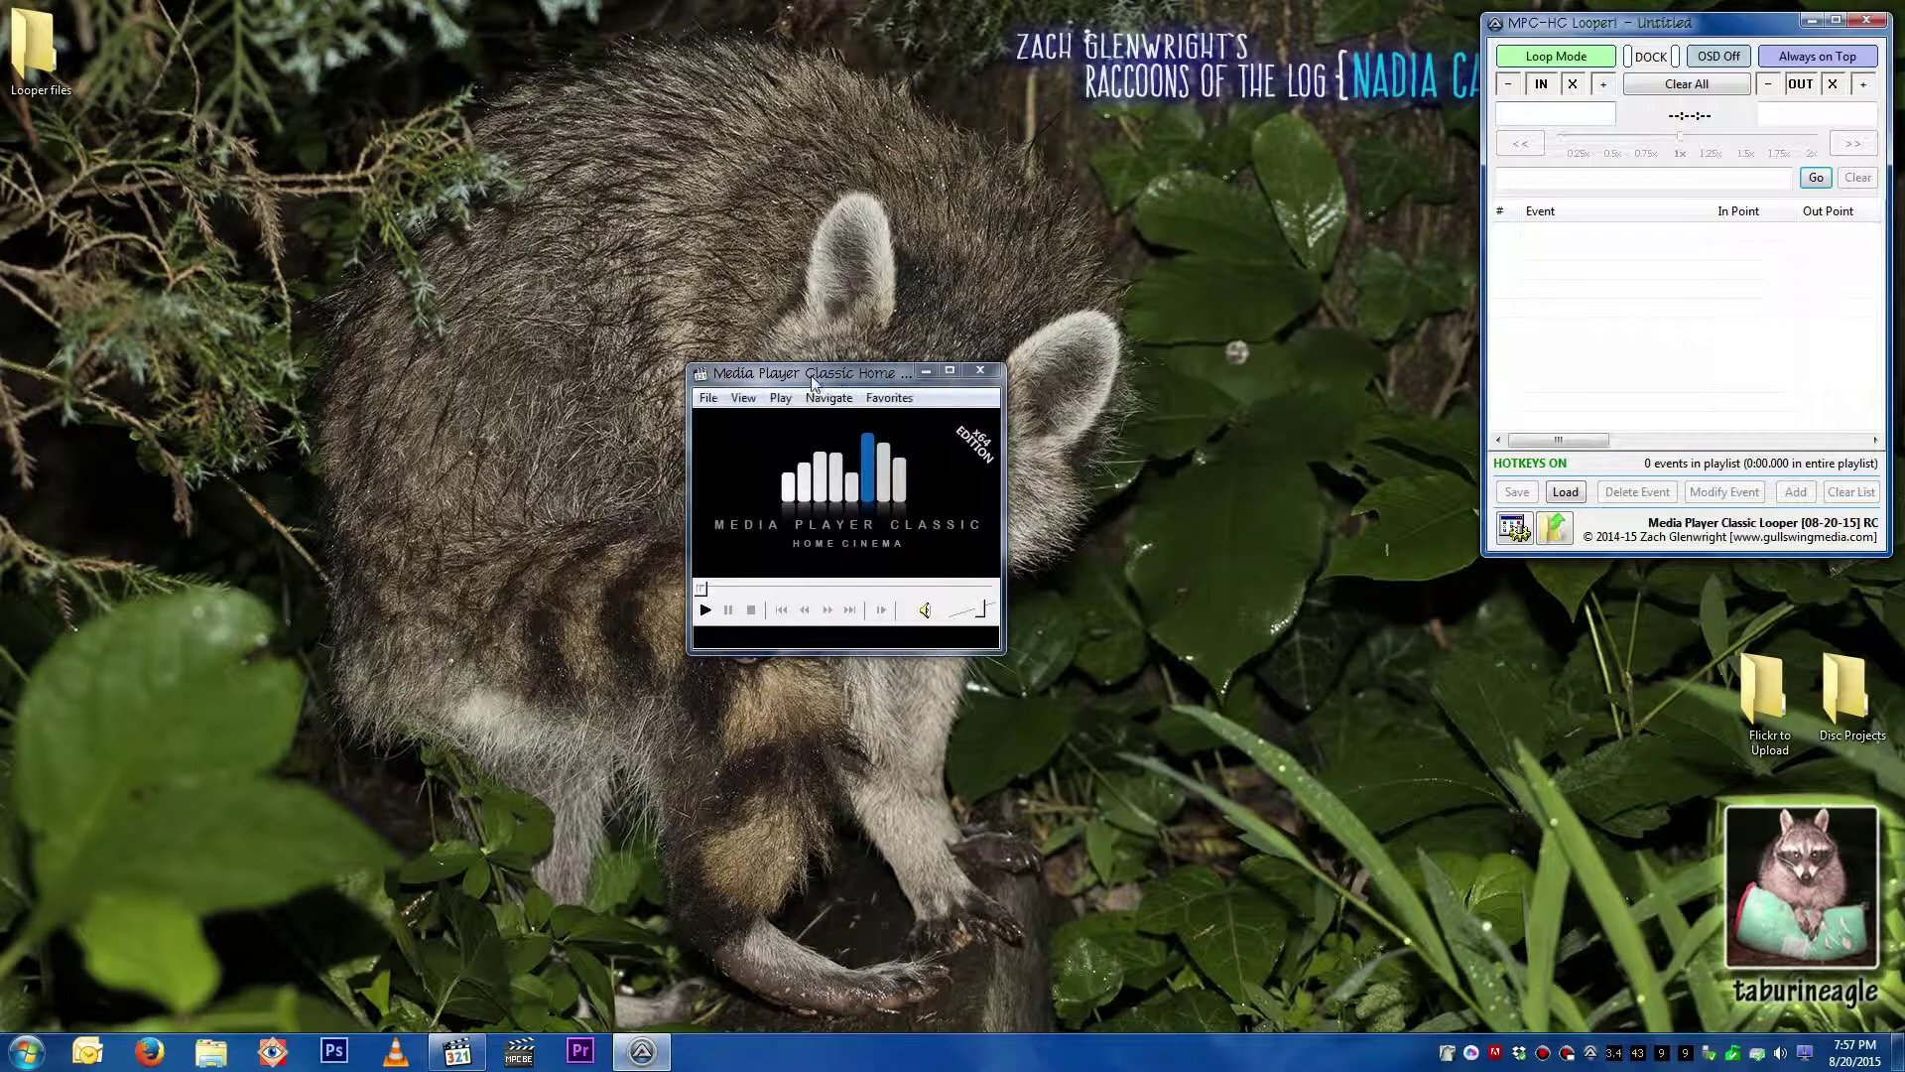
left_click(1568, 372)
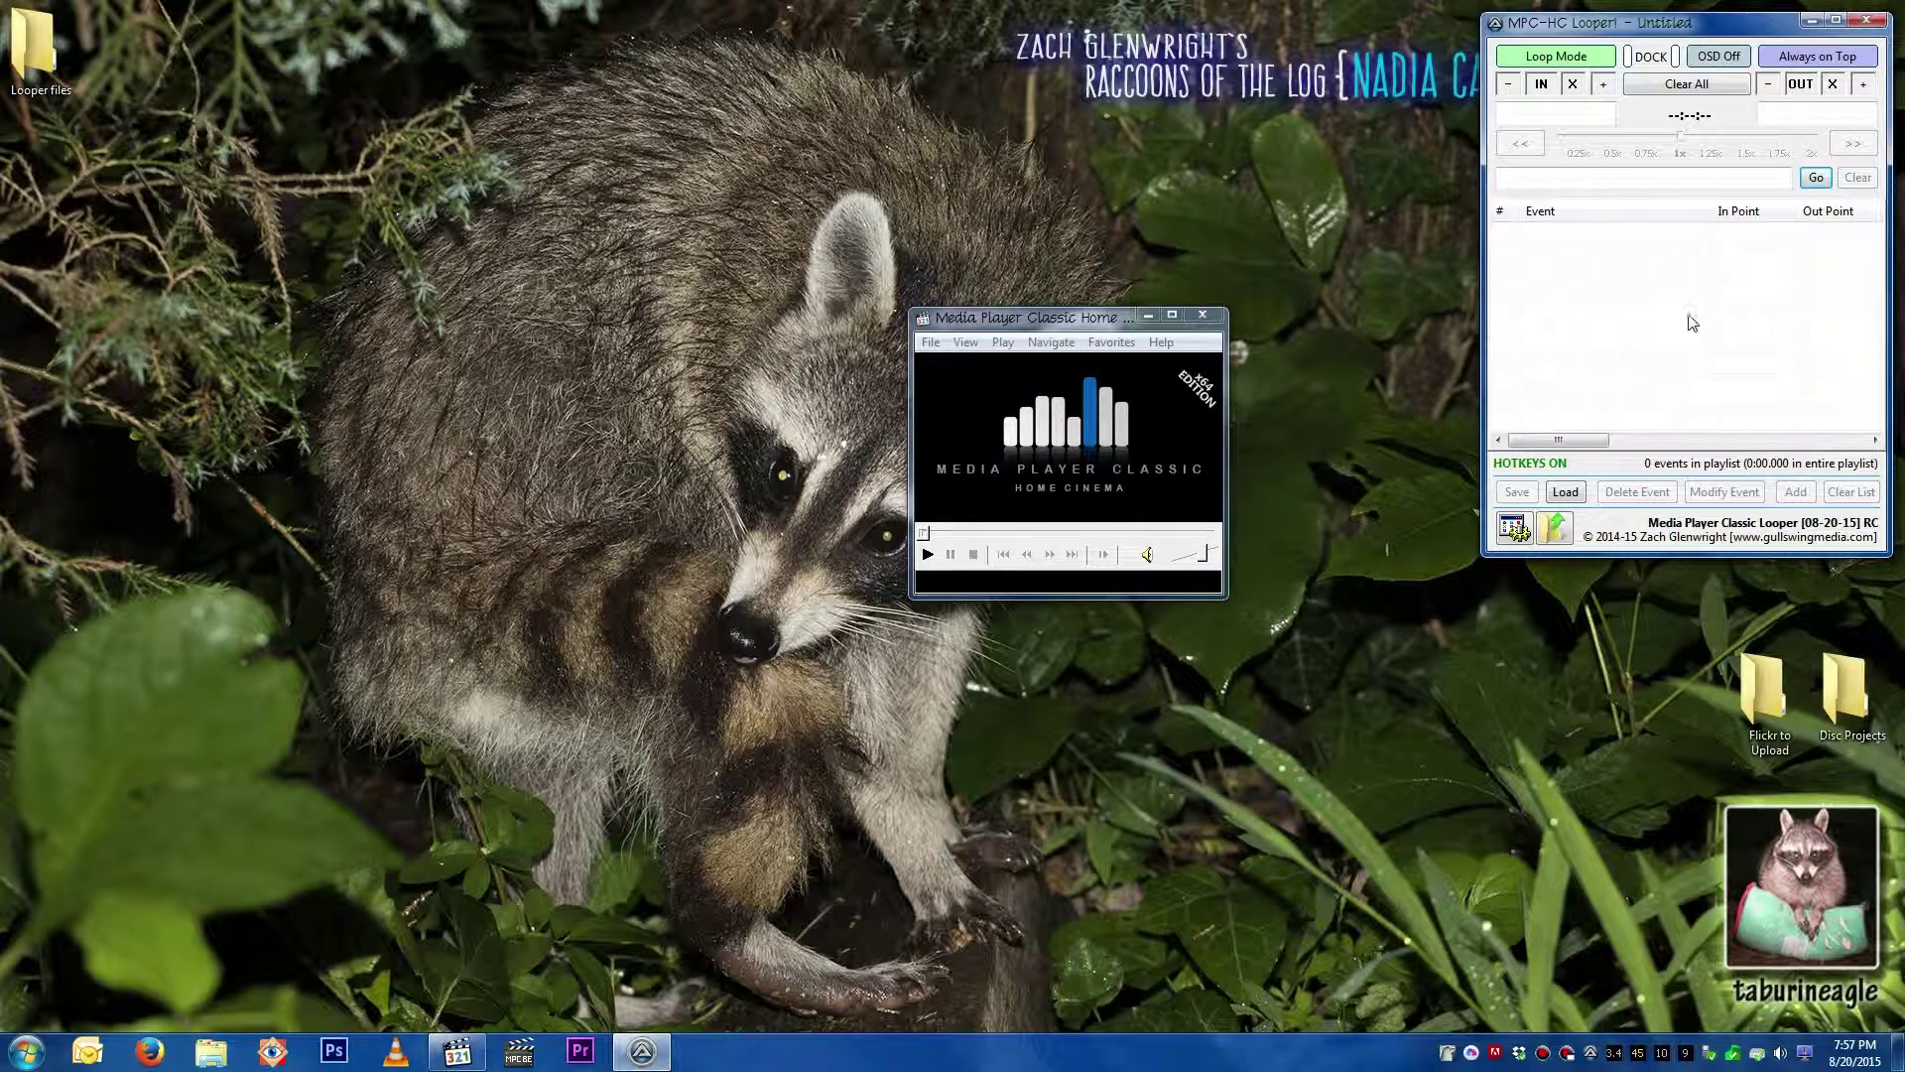
left_click(1513, 530)
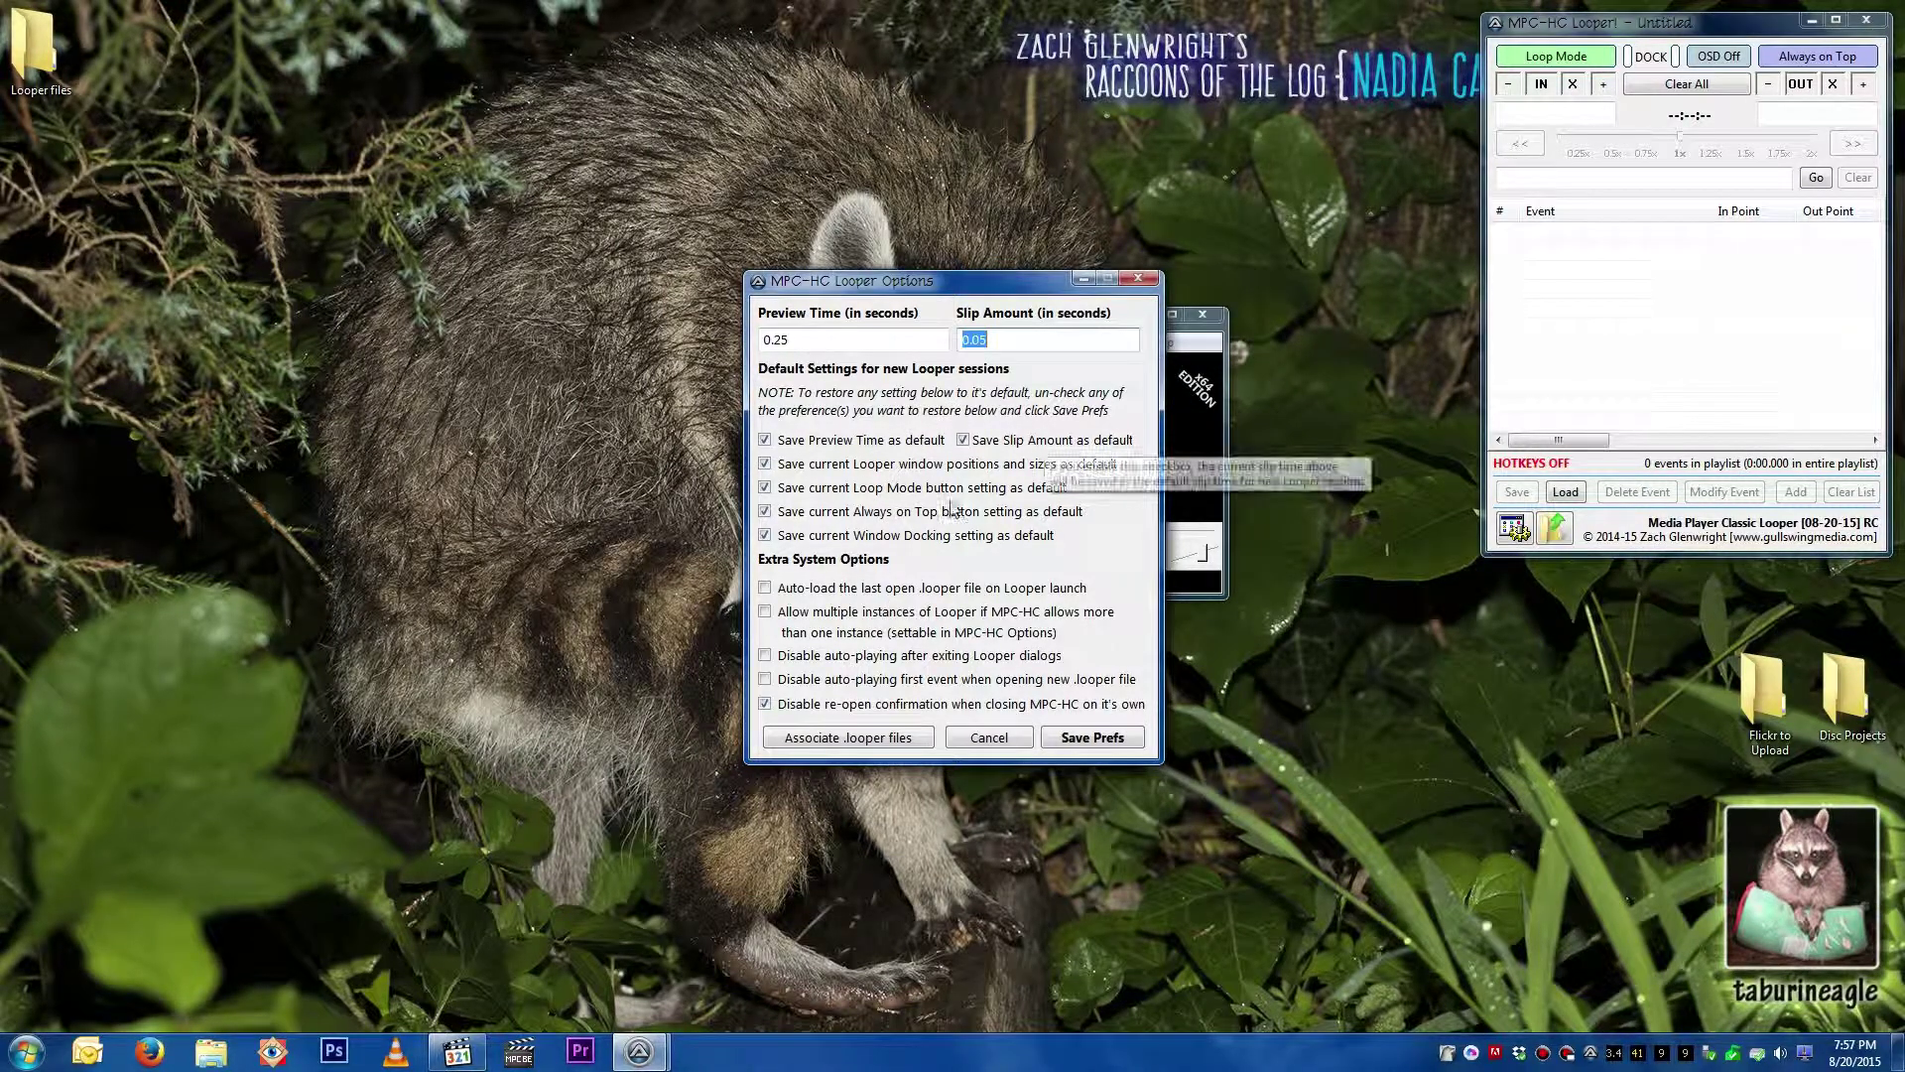
left_click(968, 740)
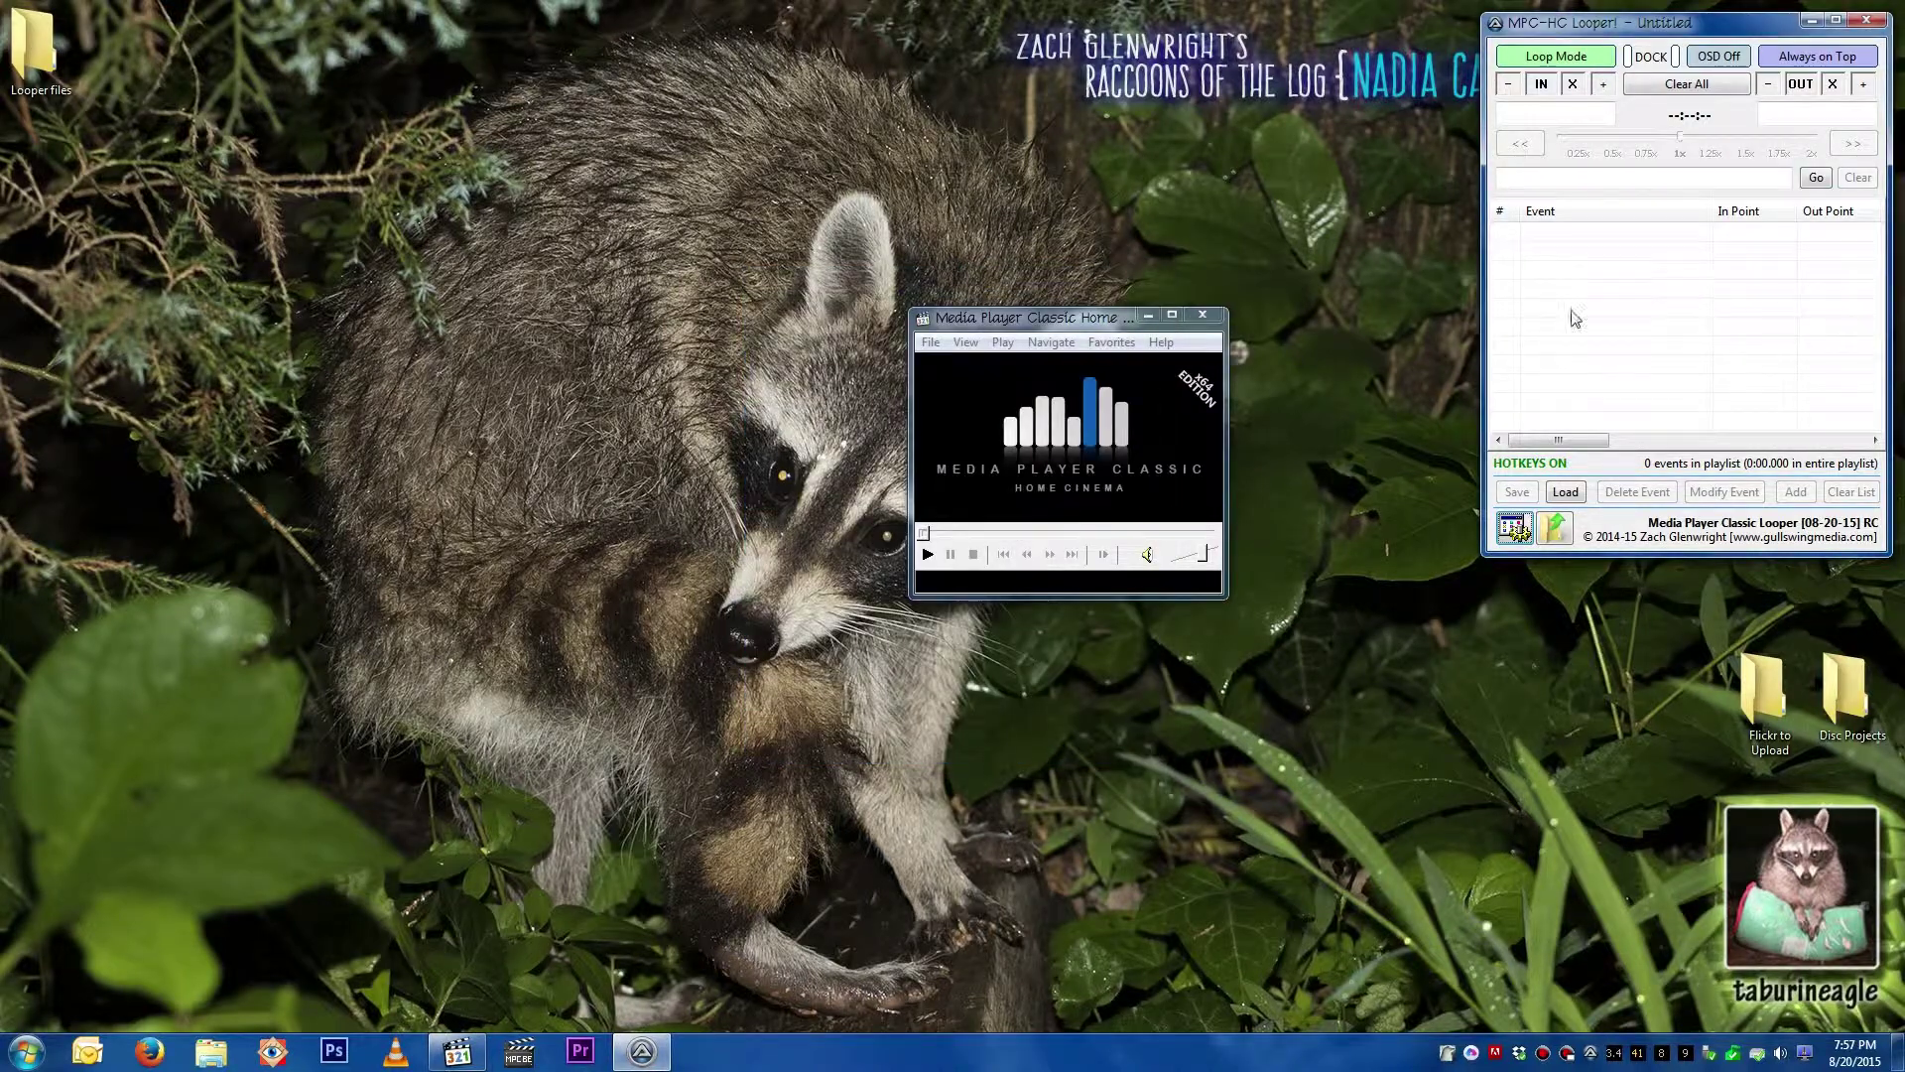
Step: Load the Trimmed.looper file, close the session, and relaunch Looper with the saved defaults
left_click(1570, 492)
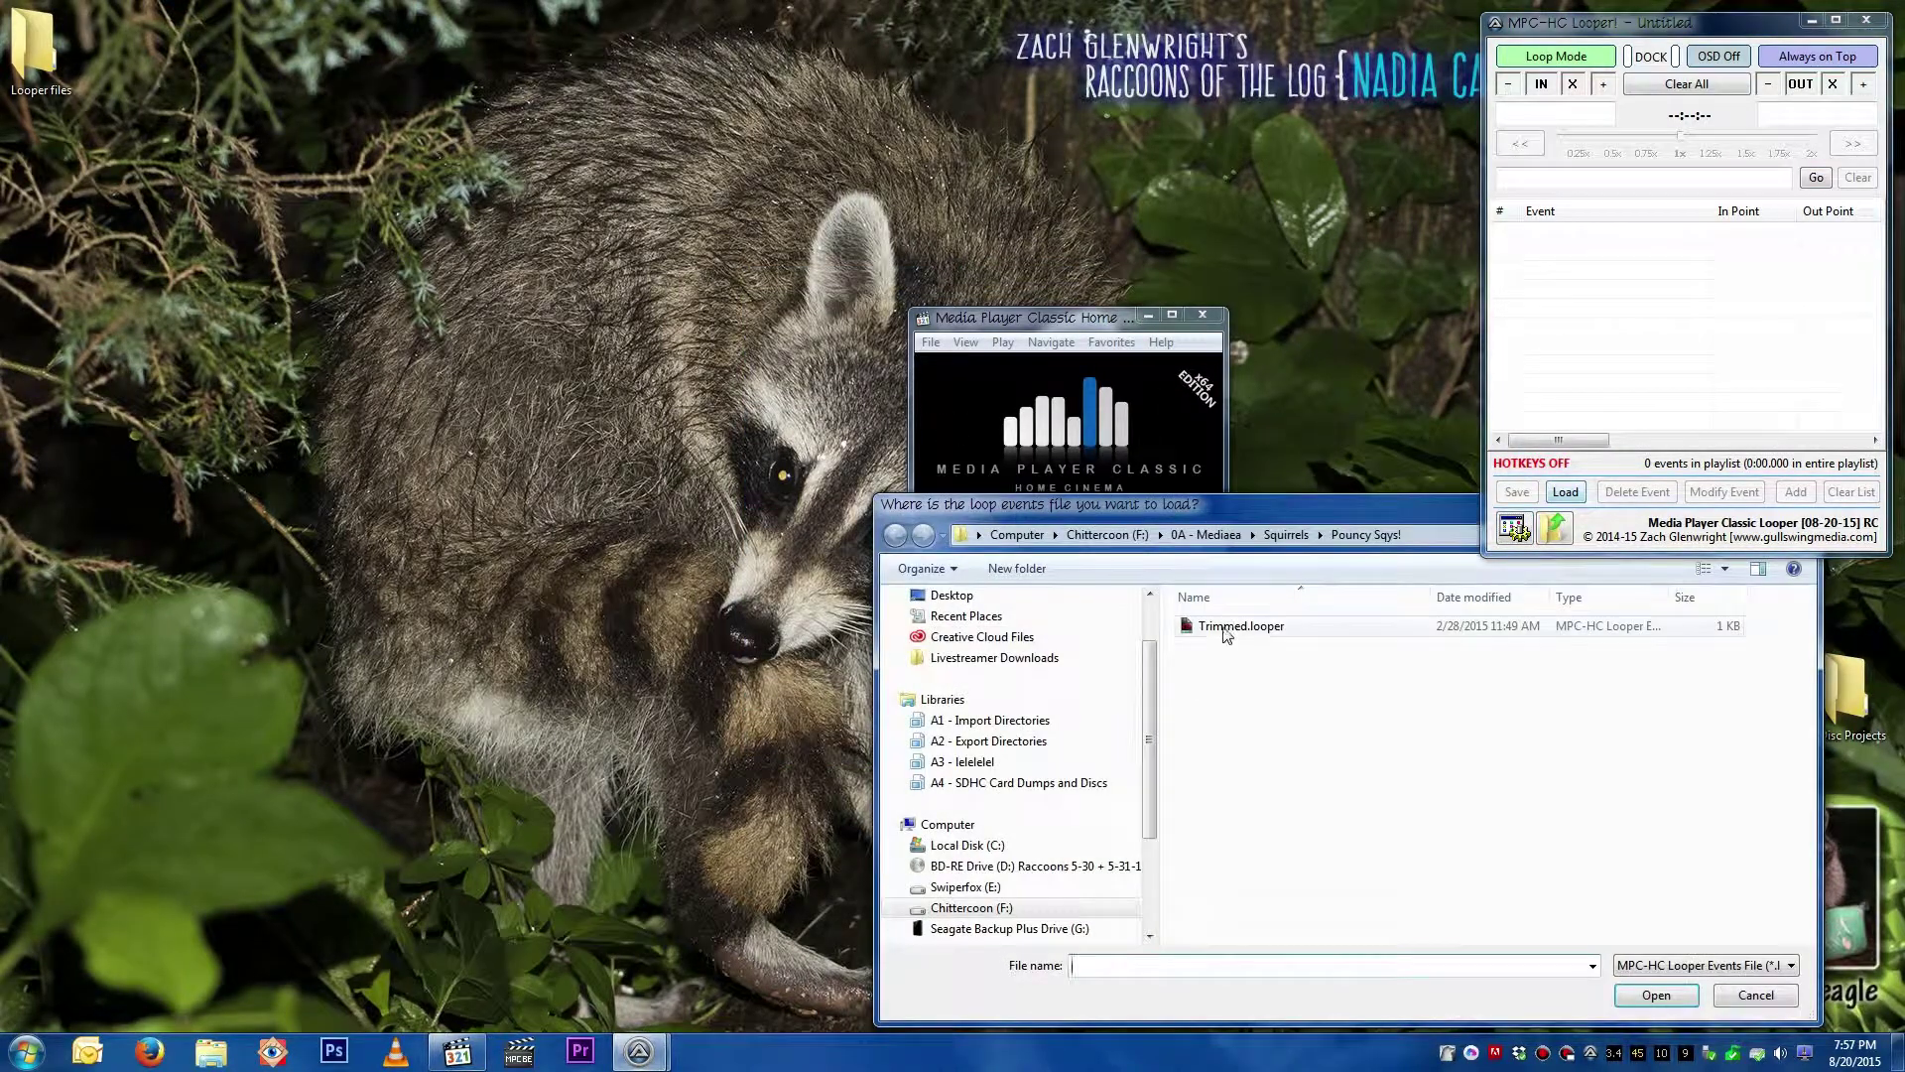
double_click(1222, 627)
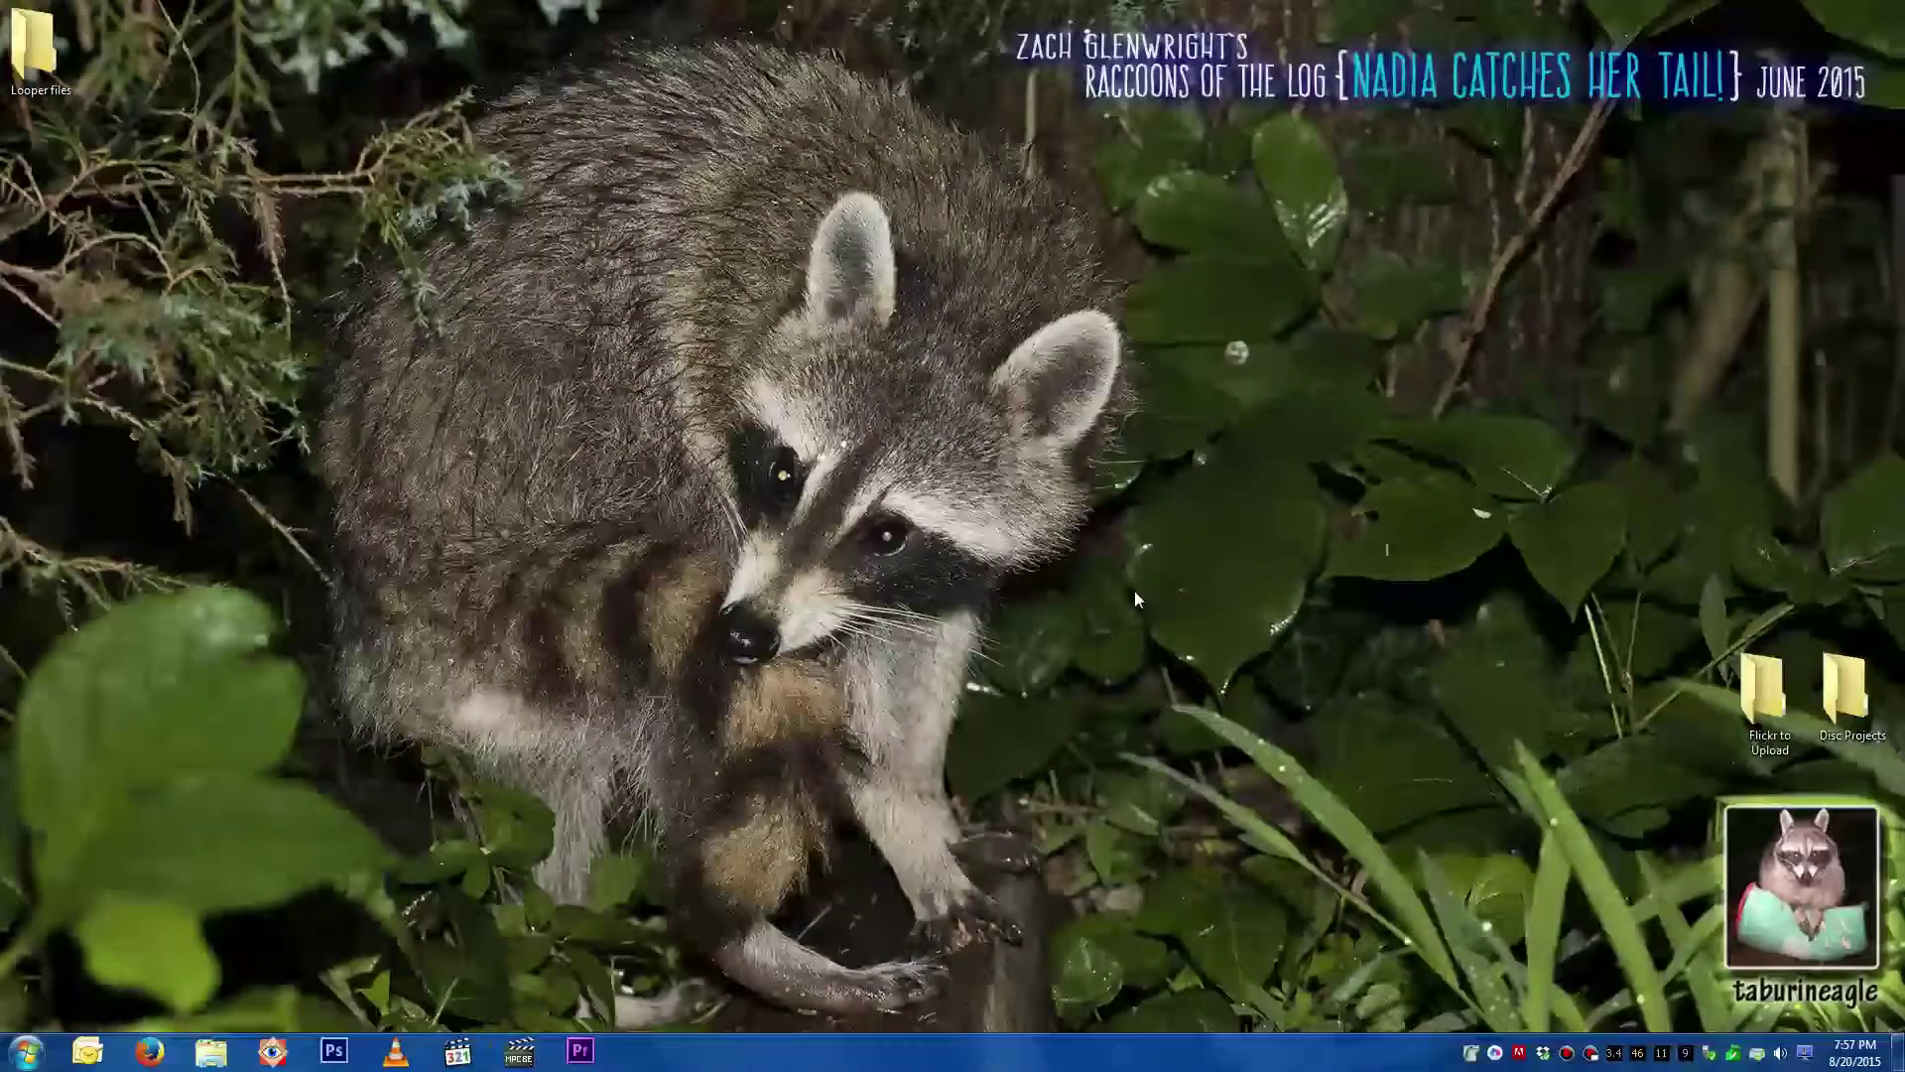
middle_click(1135, 592)
left_click(1161, 593)
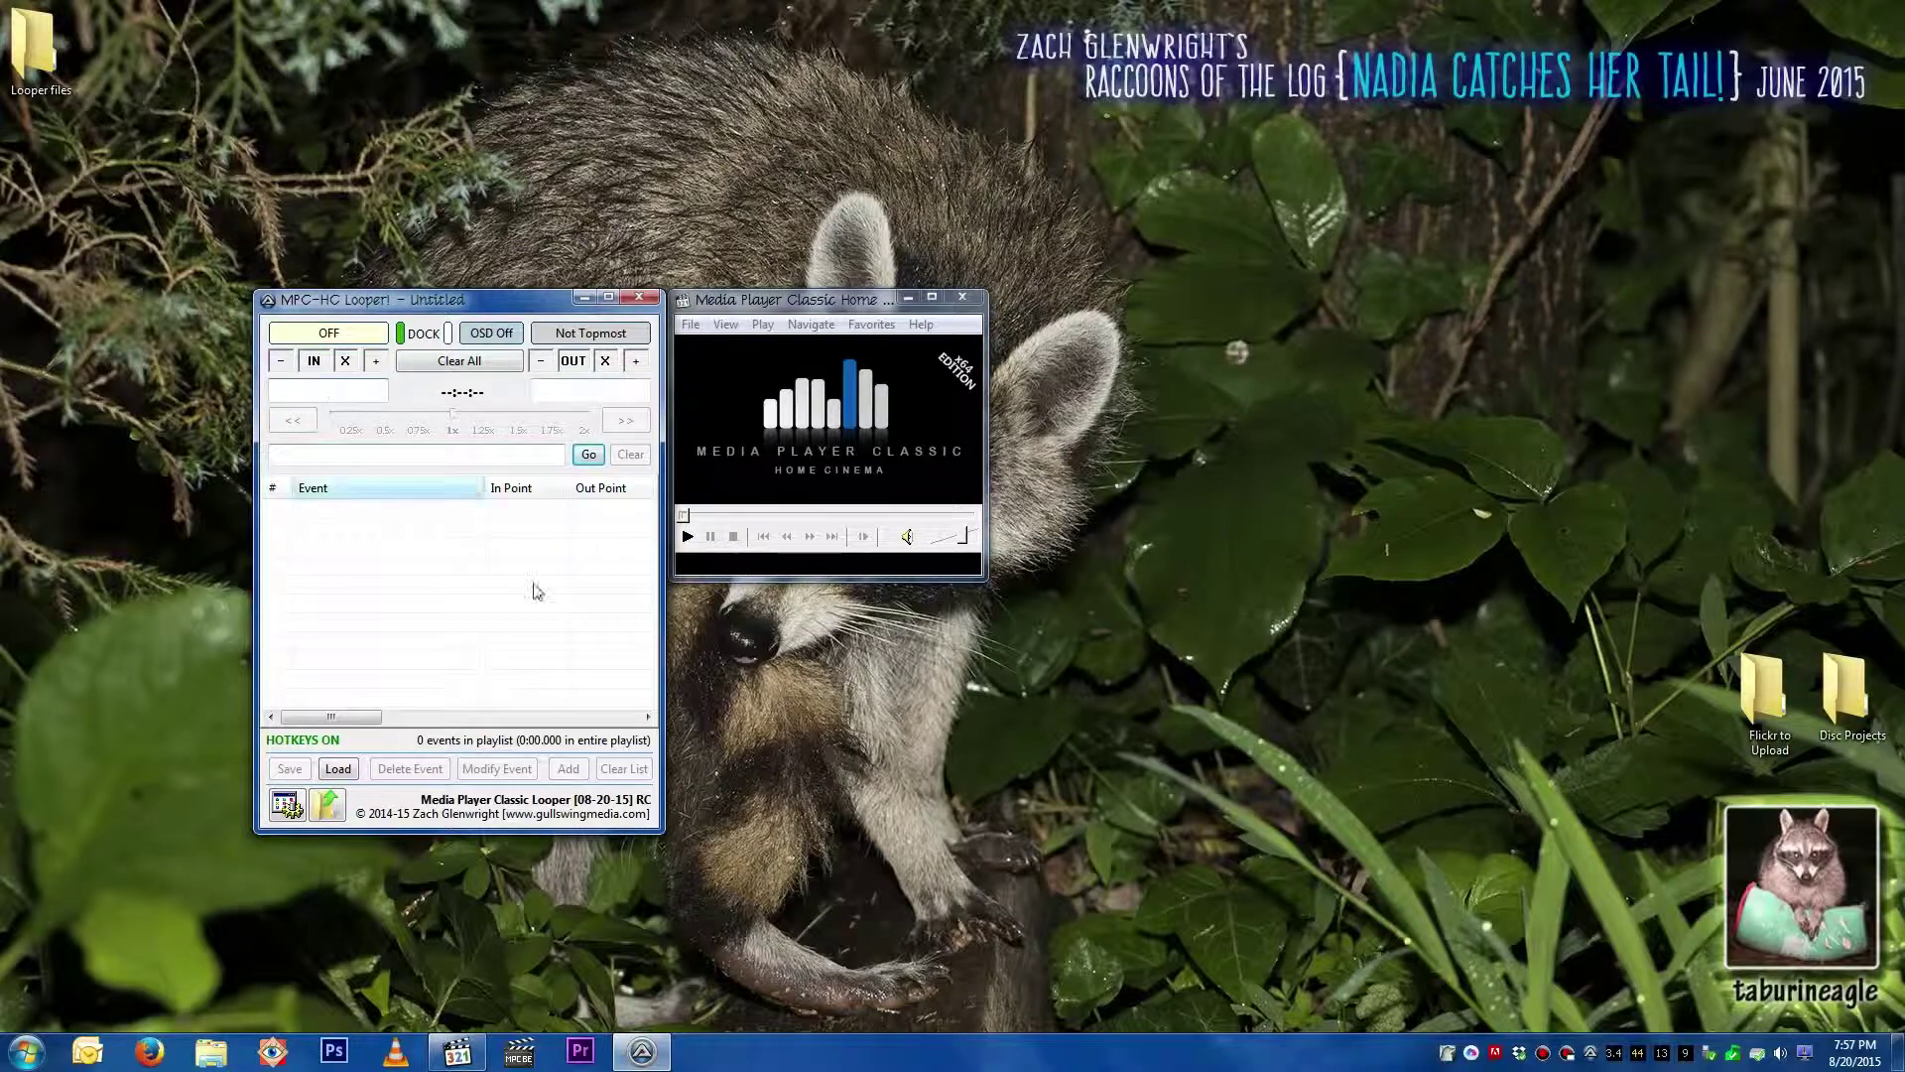
Step: Clear all six saved session defaults in the Looper options, save the preferences, and close Looper and the player
left_click(282, 812)
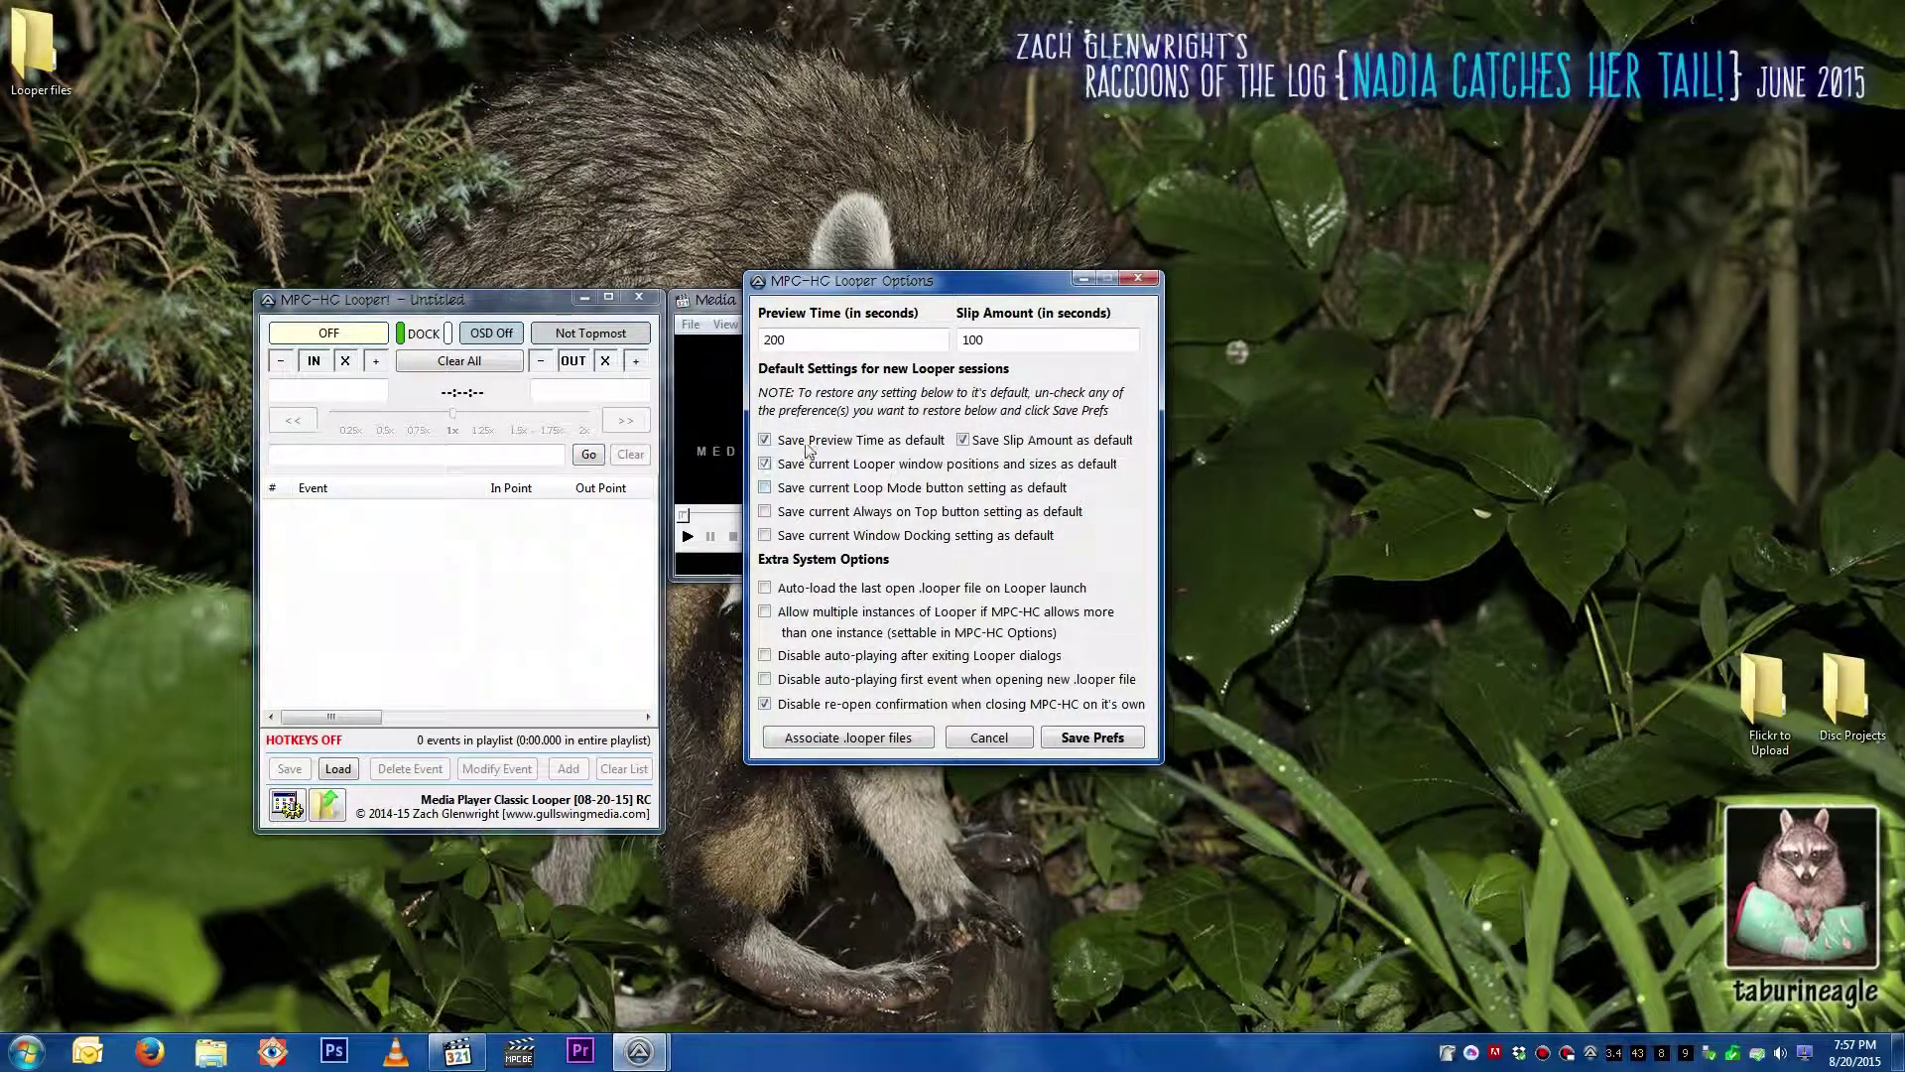
left_click(1092, 737)
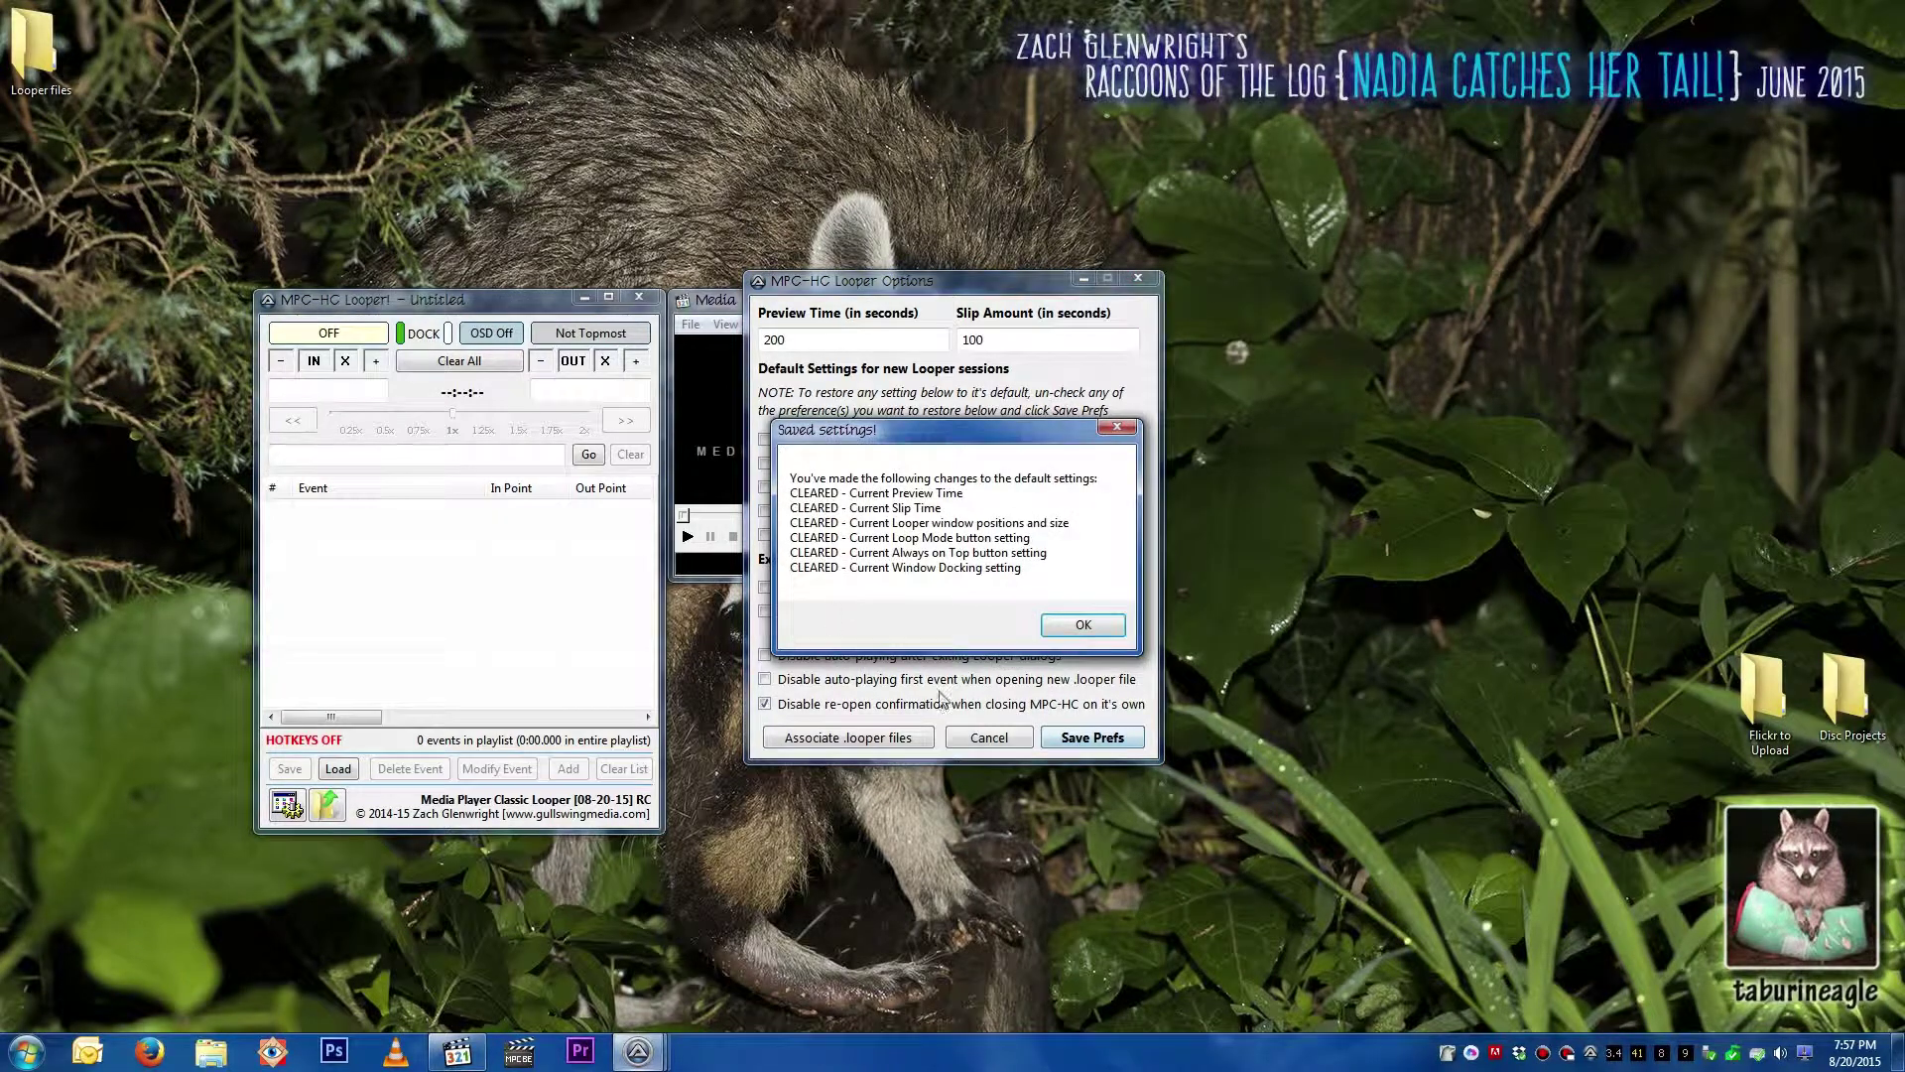
left_click(1084, 635)
left_click(640, 297)
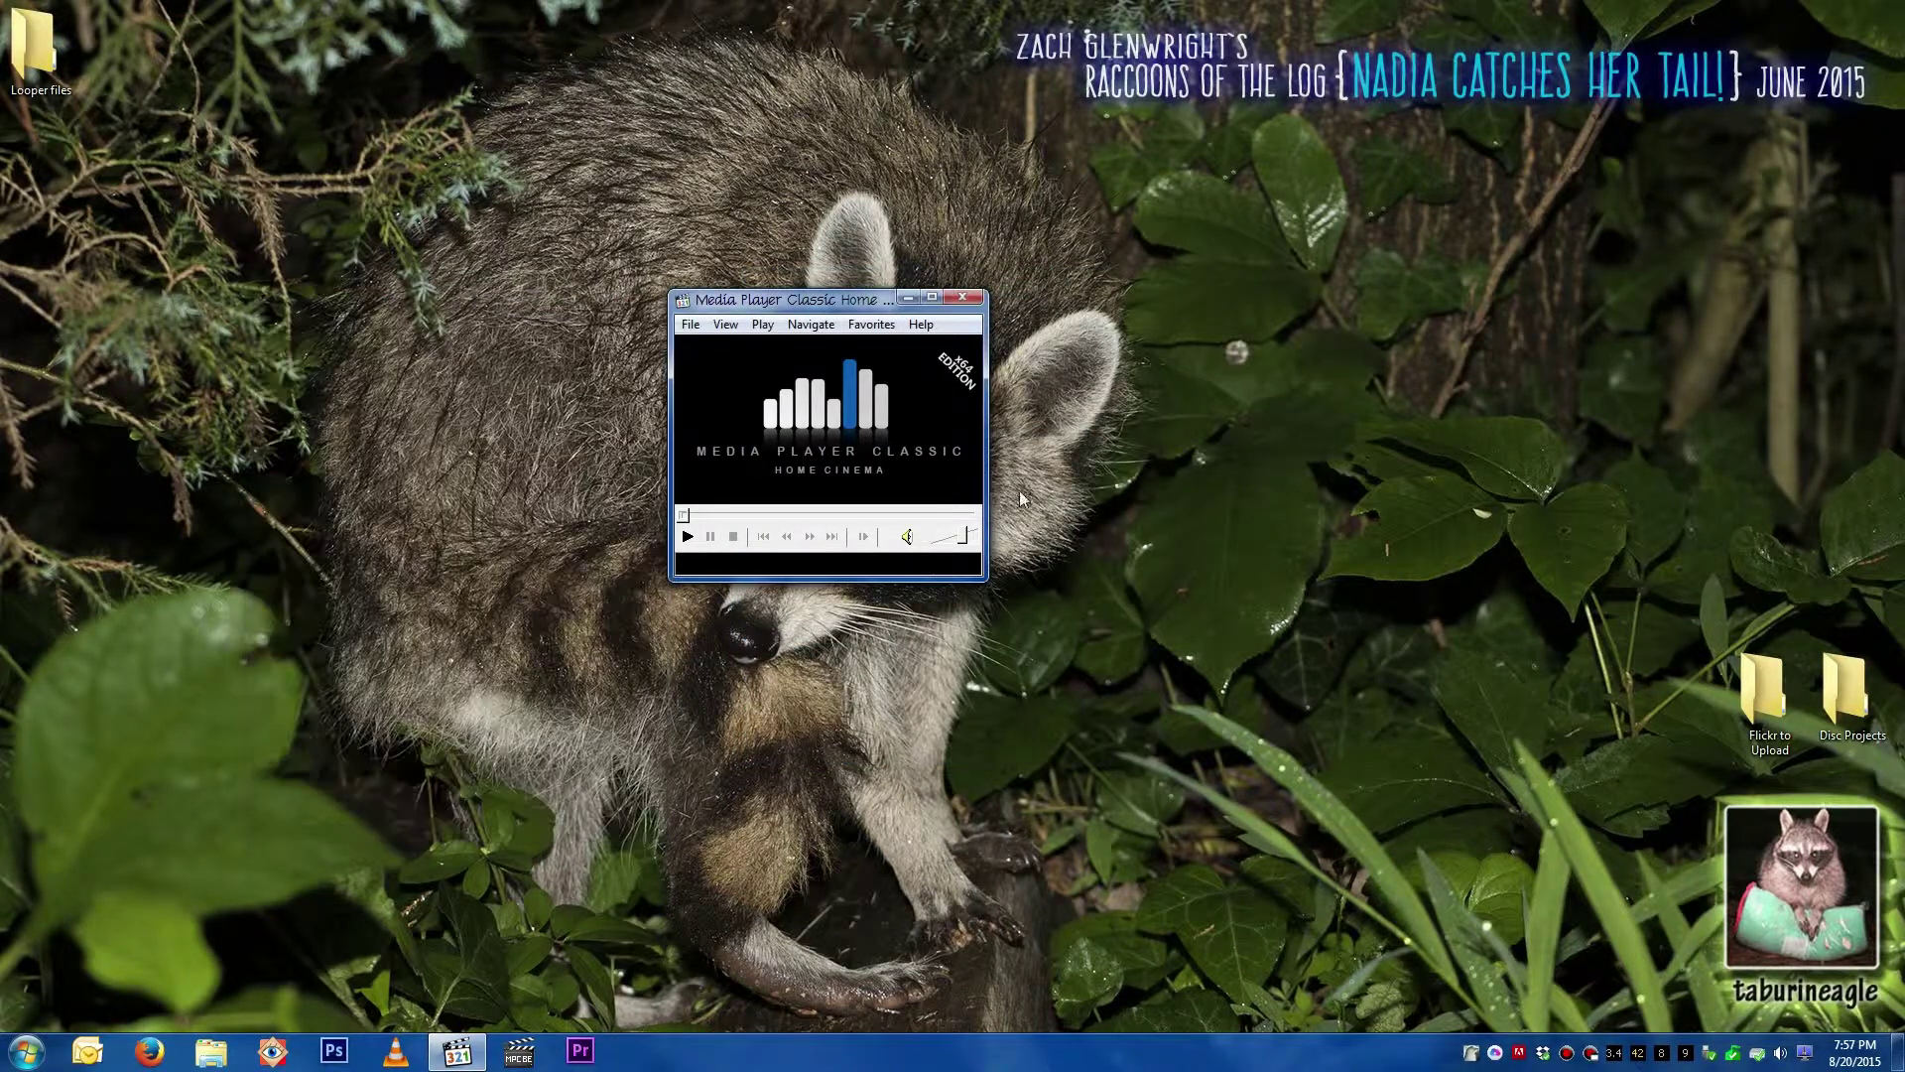
left_click(961, 297)
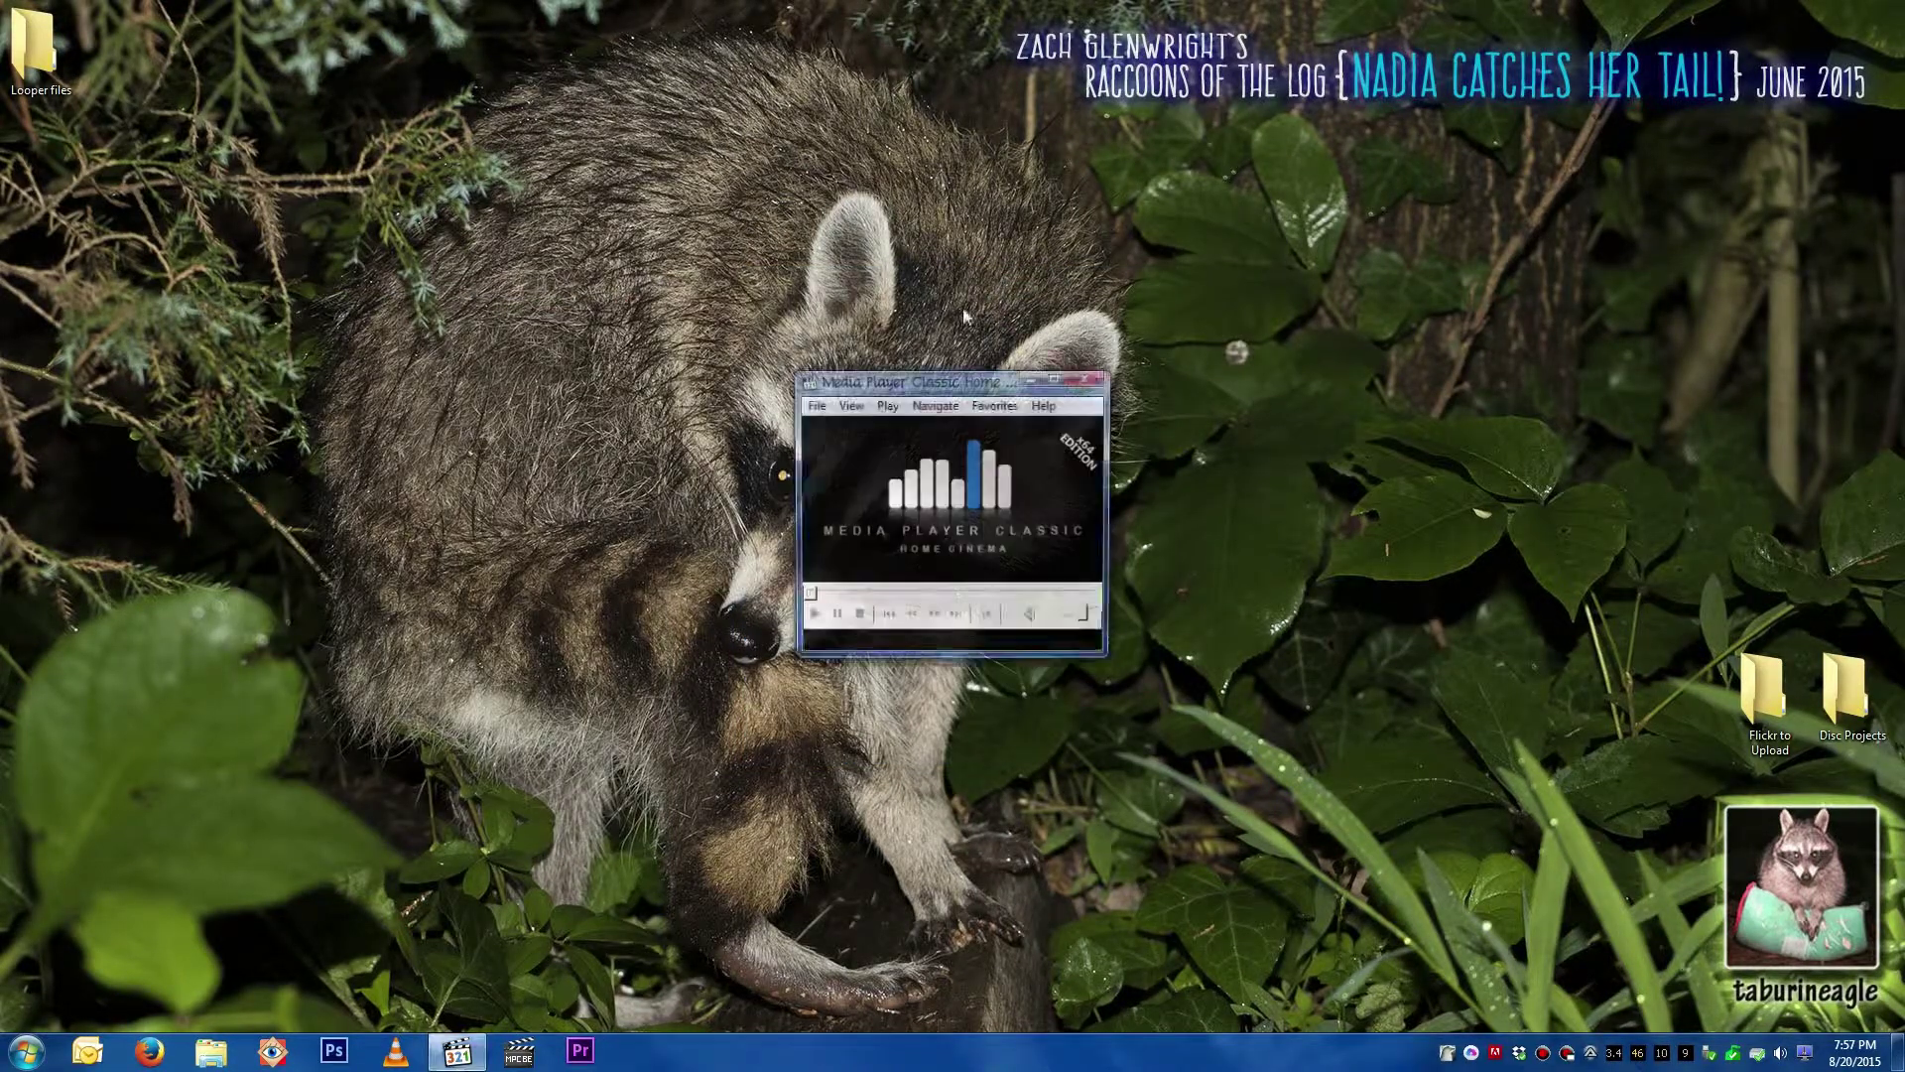
Step: Relaunch Looper, turn off the option that disables the re-open confirmation when MPC-HC closes on its own, and save the preferences
left_click(1513, 528)
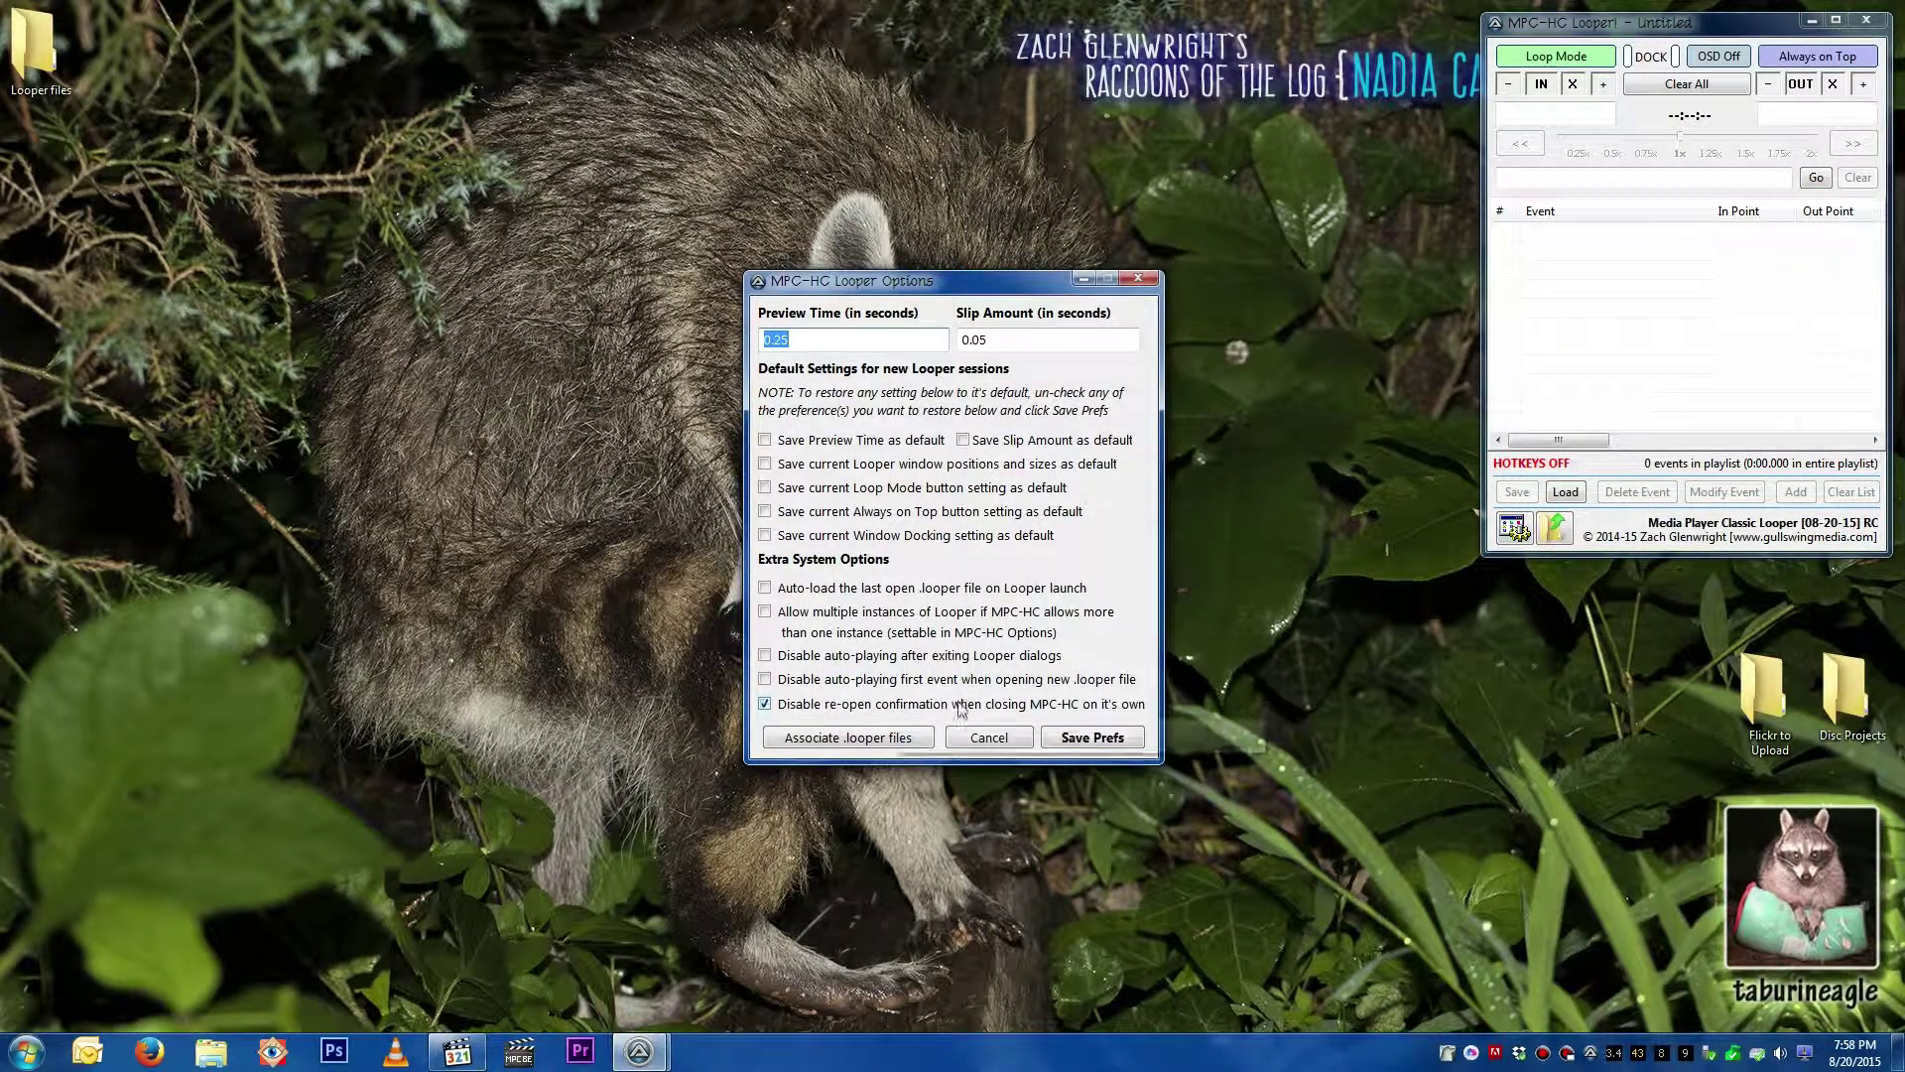
left_click(797, 710)
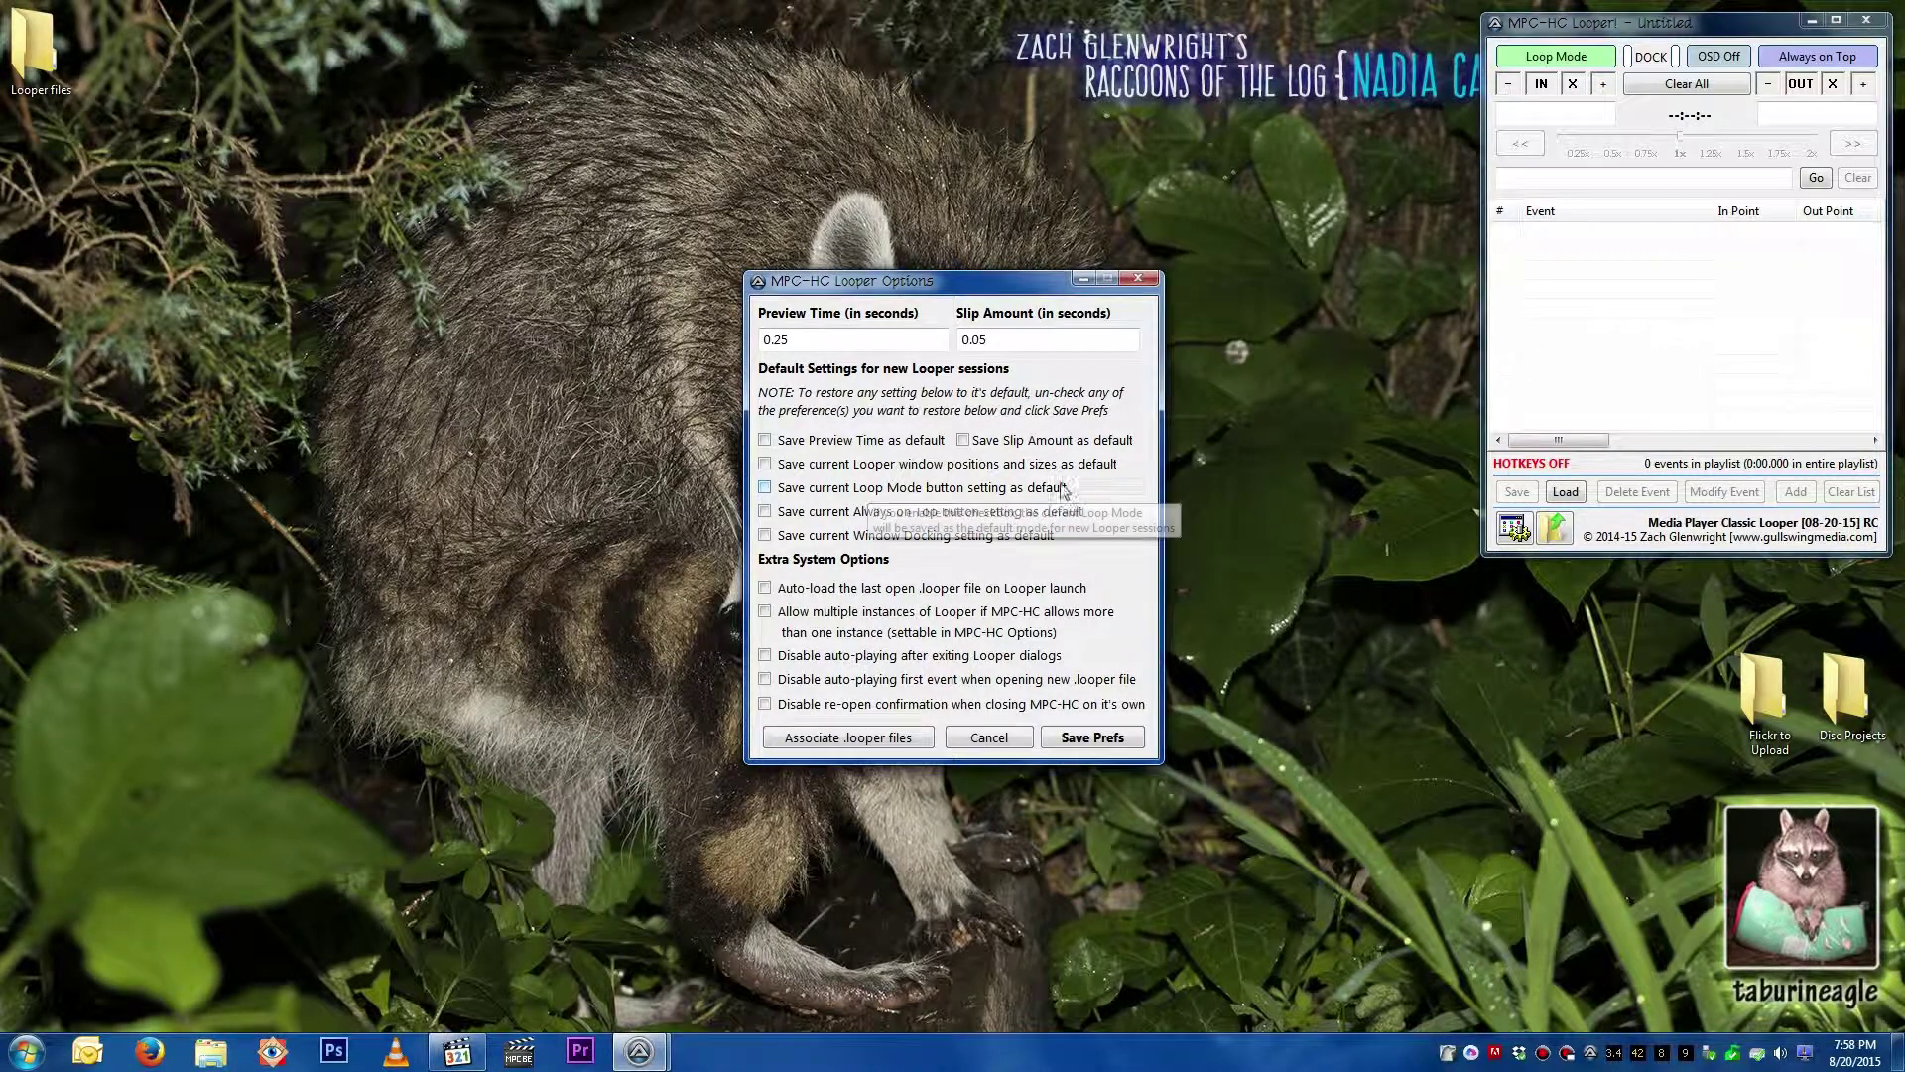
left_click(1129, 746)
left_click(1117, 590)
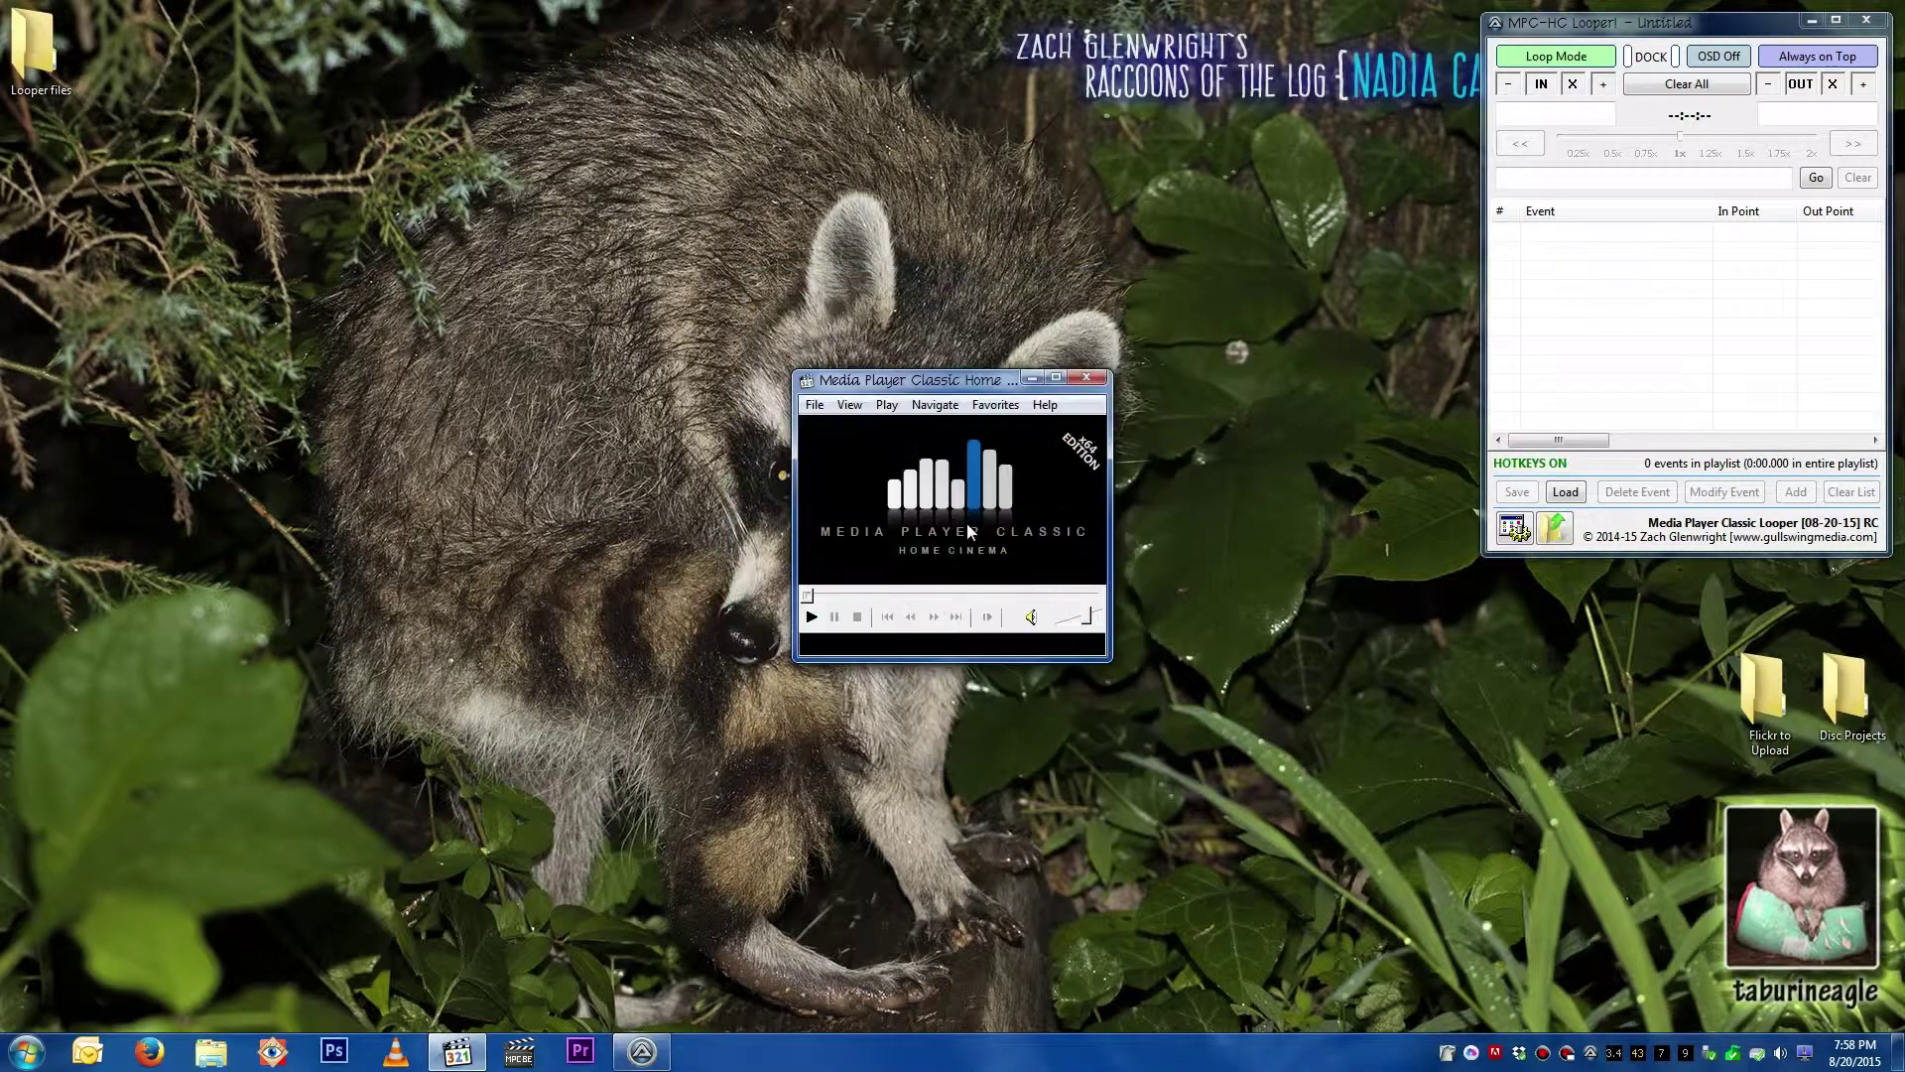
Step: Load Trimmed.looper, close the player while it loops, and accept re-opening it to resume the current event
left_click(1568, 493)
double_click(1230, 629)
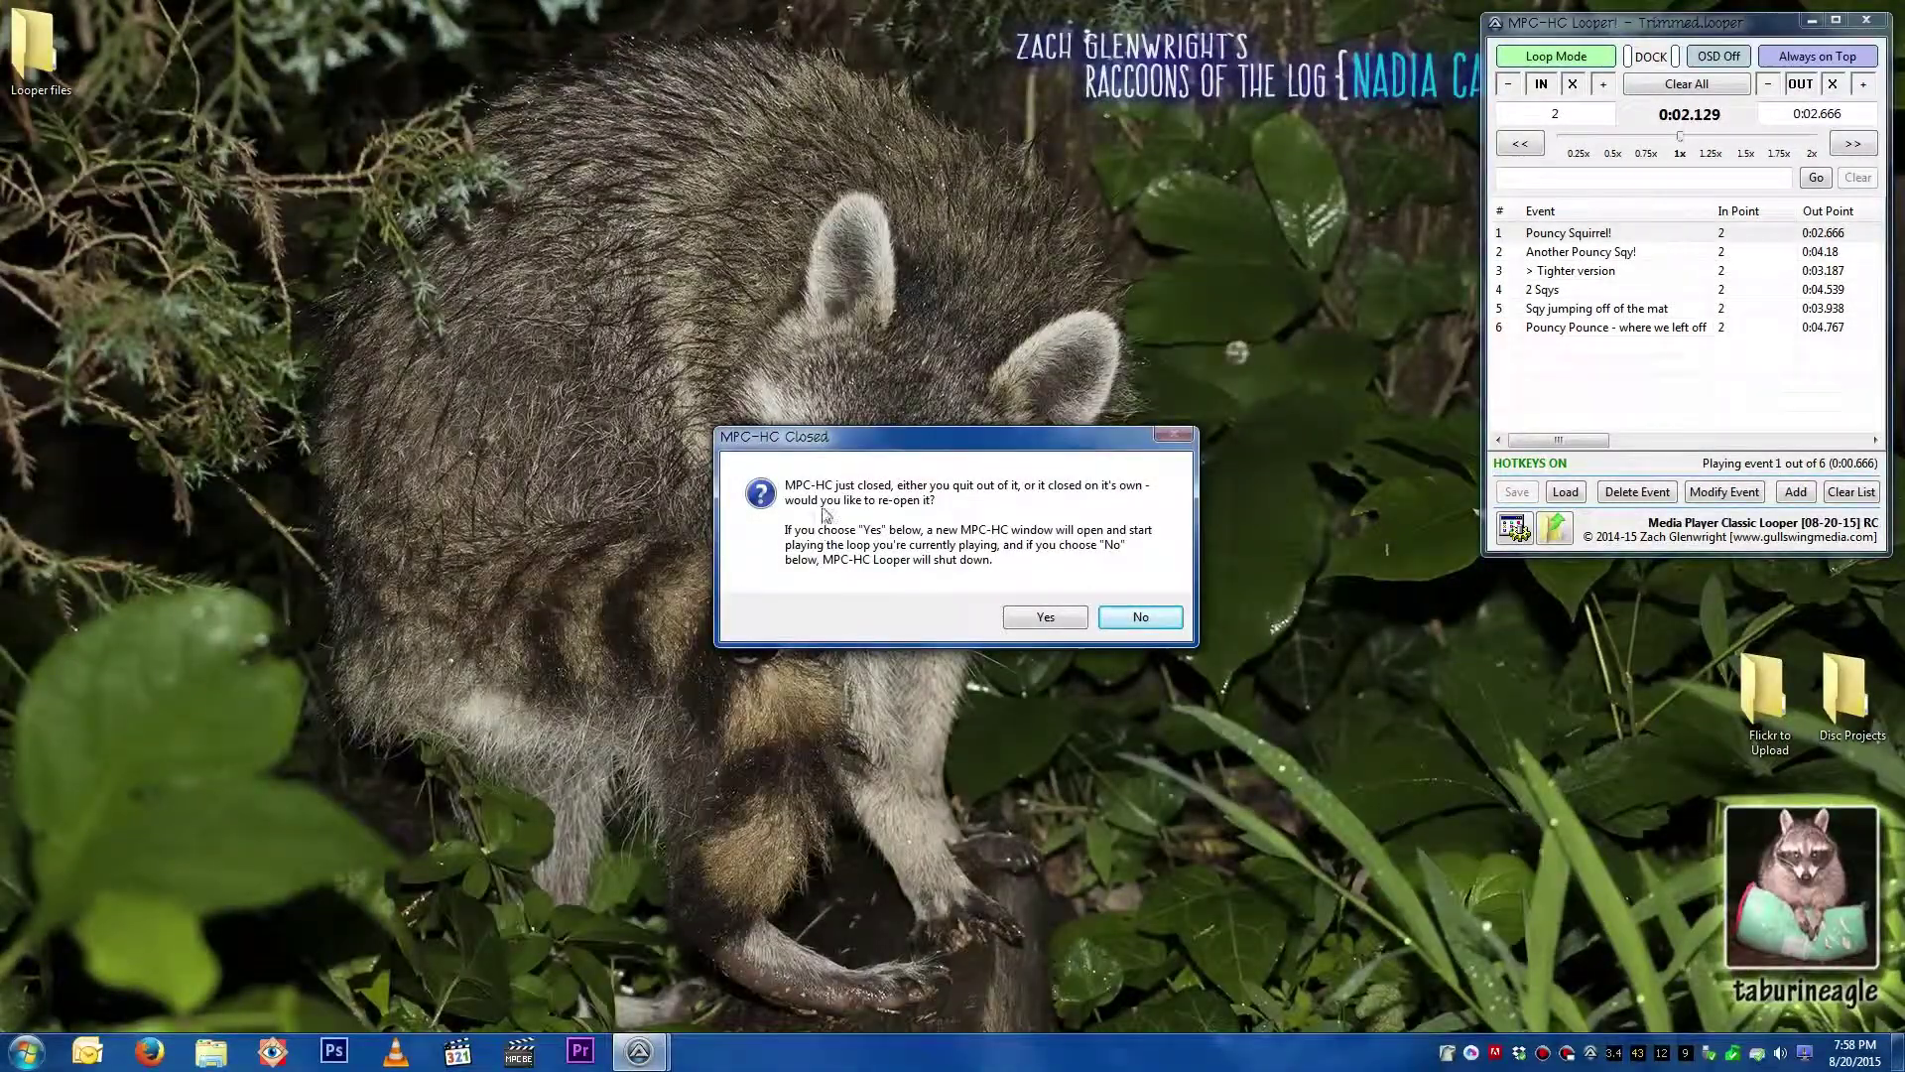
left_click(1042, 618)
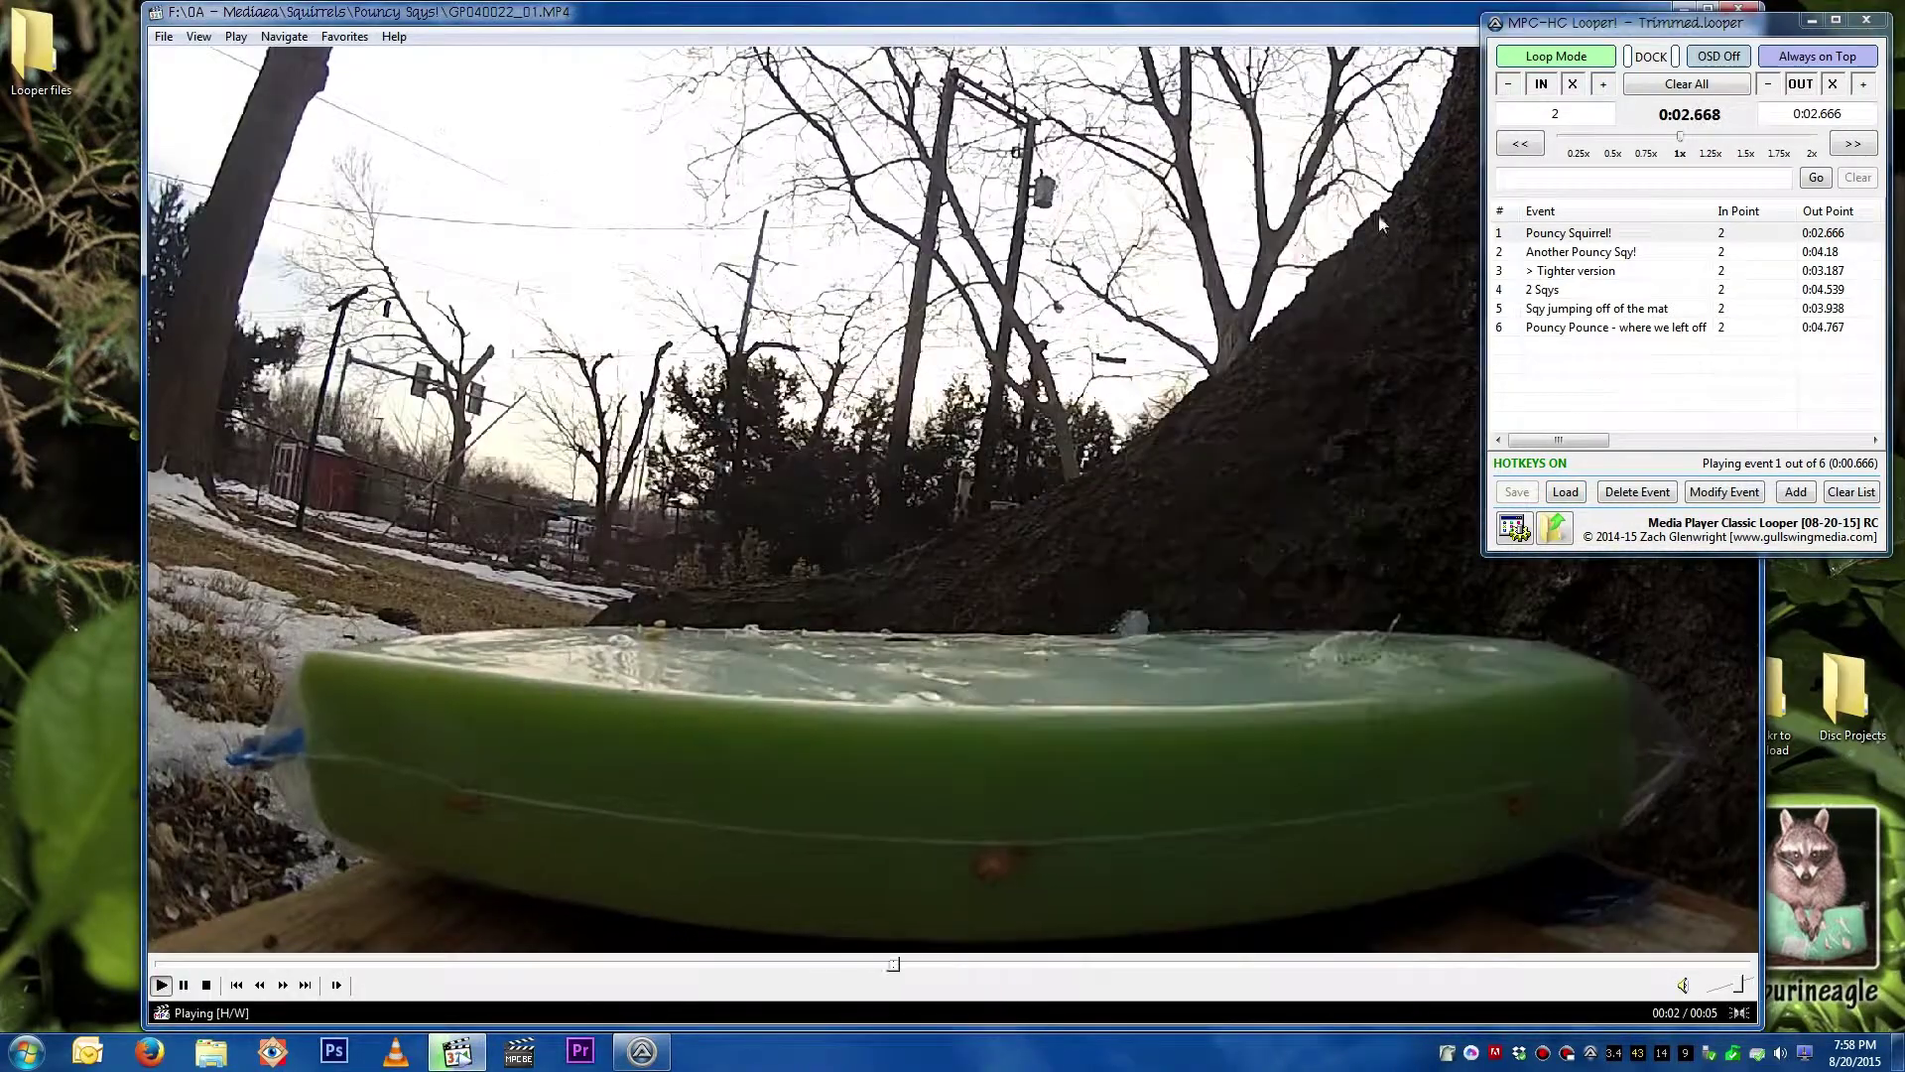
Step: Play the "> Tighter version" event, close and re-open the player, and close it again while declining to re-open it
double_click(1568, 271)
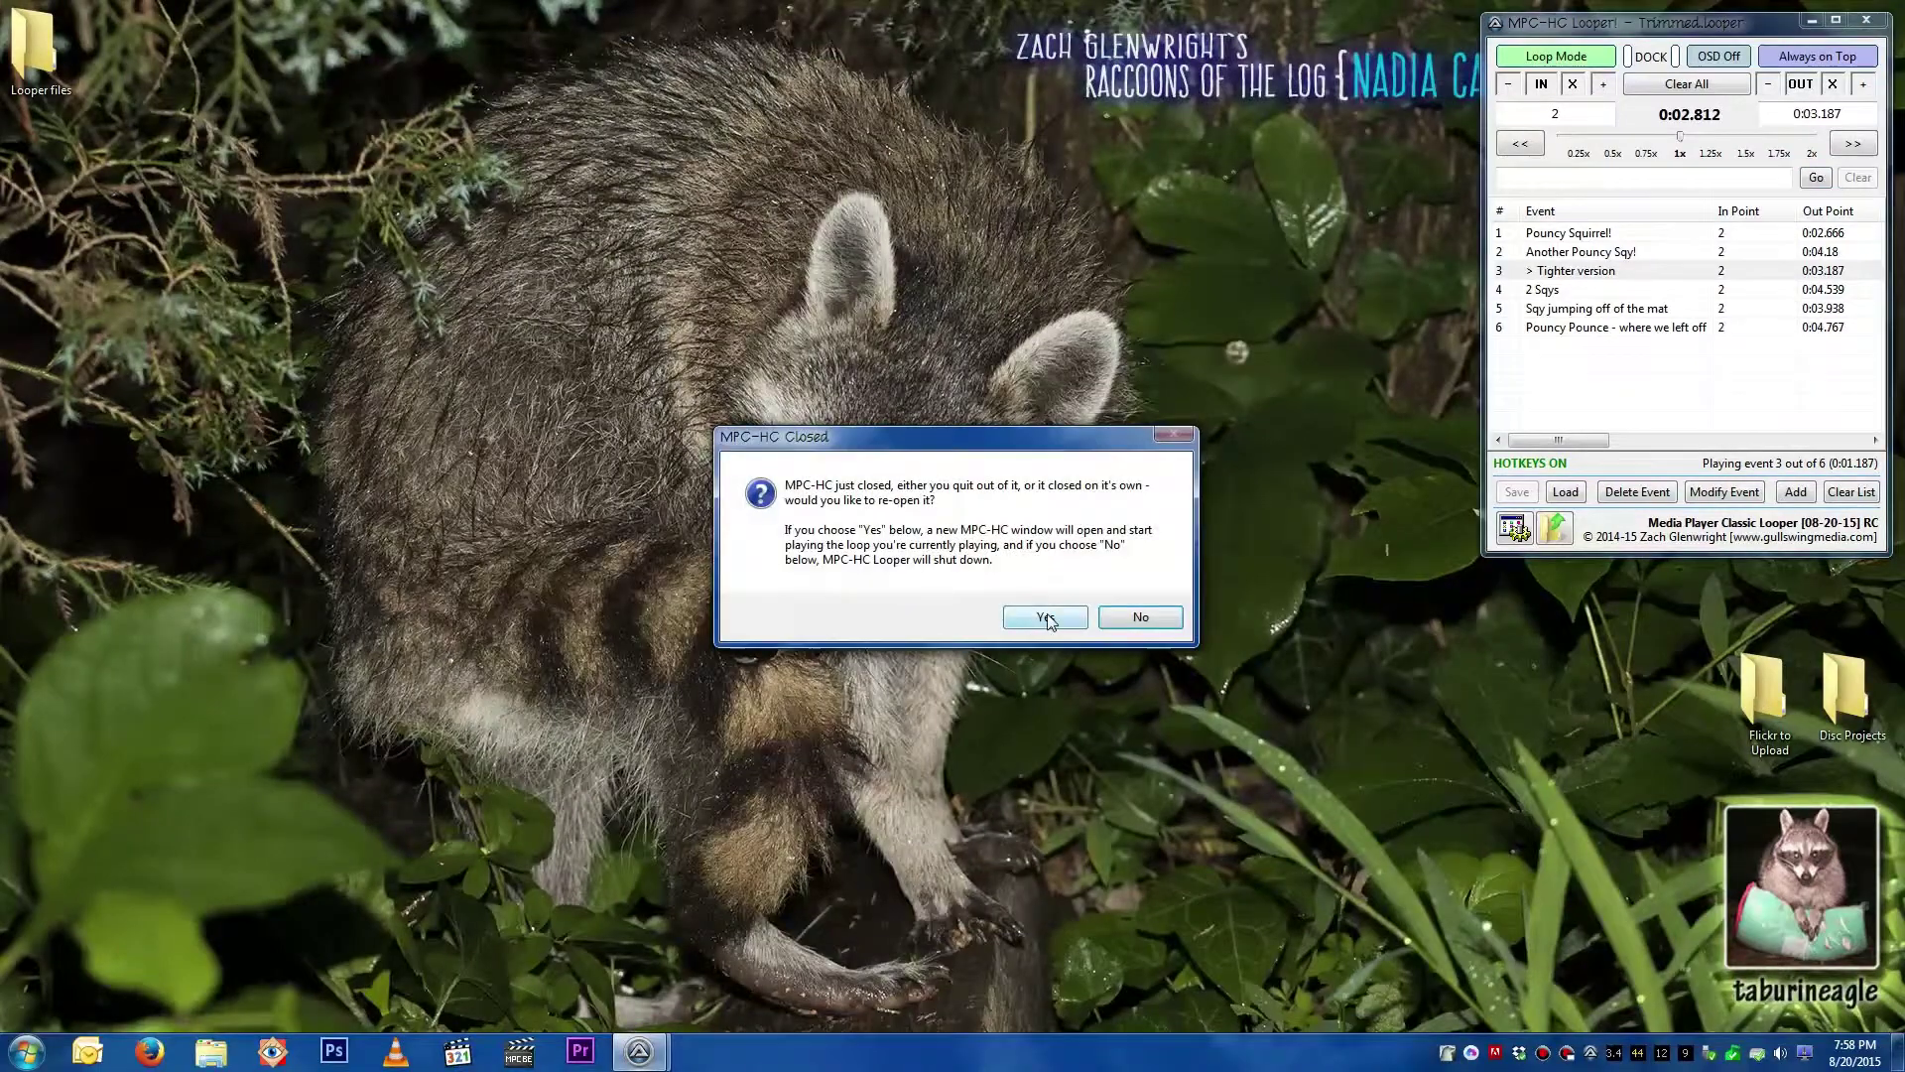
left_click(1045, 617)
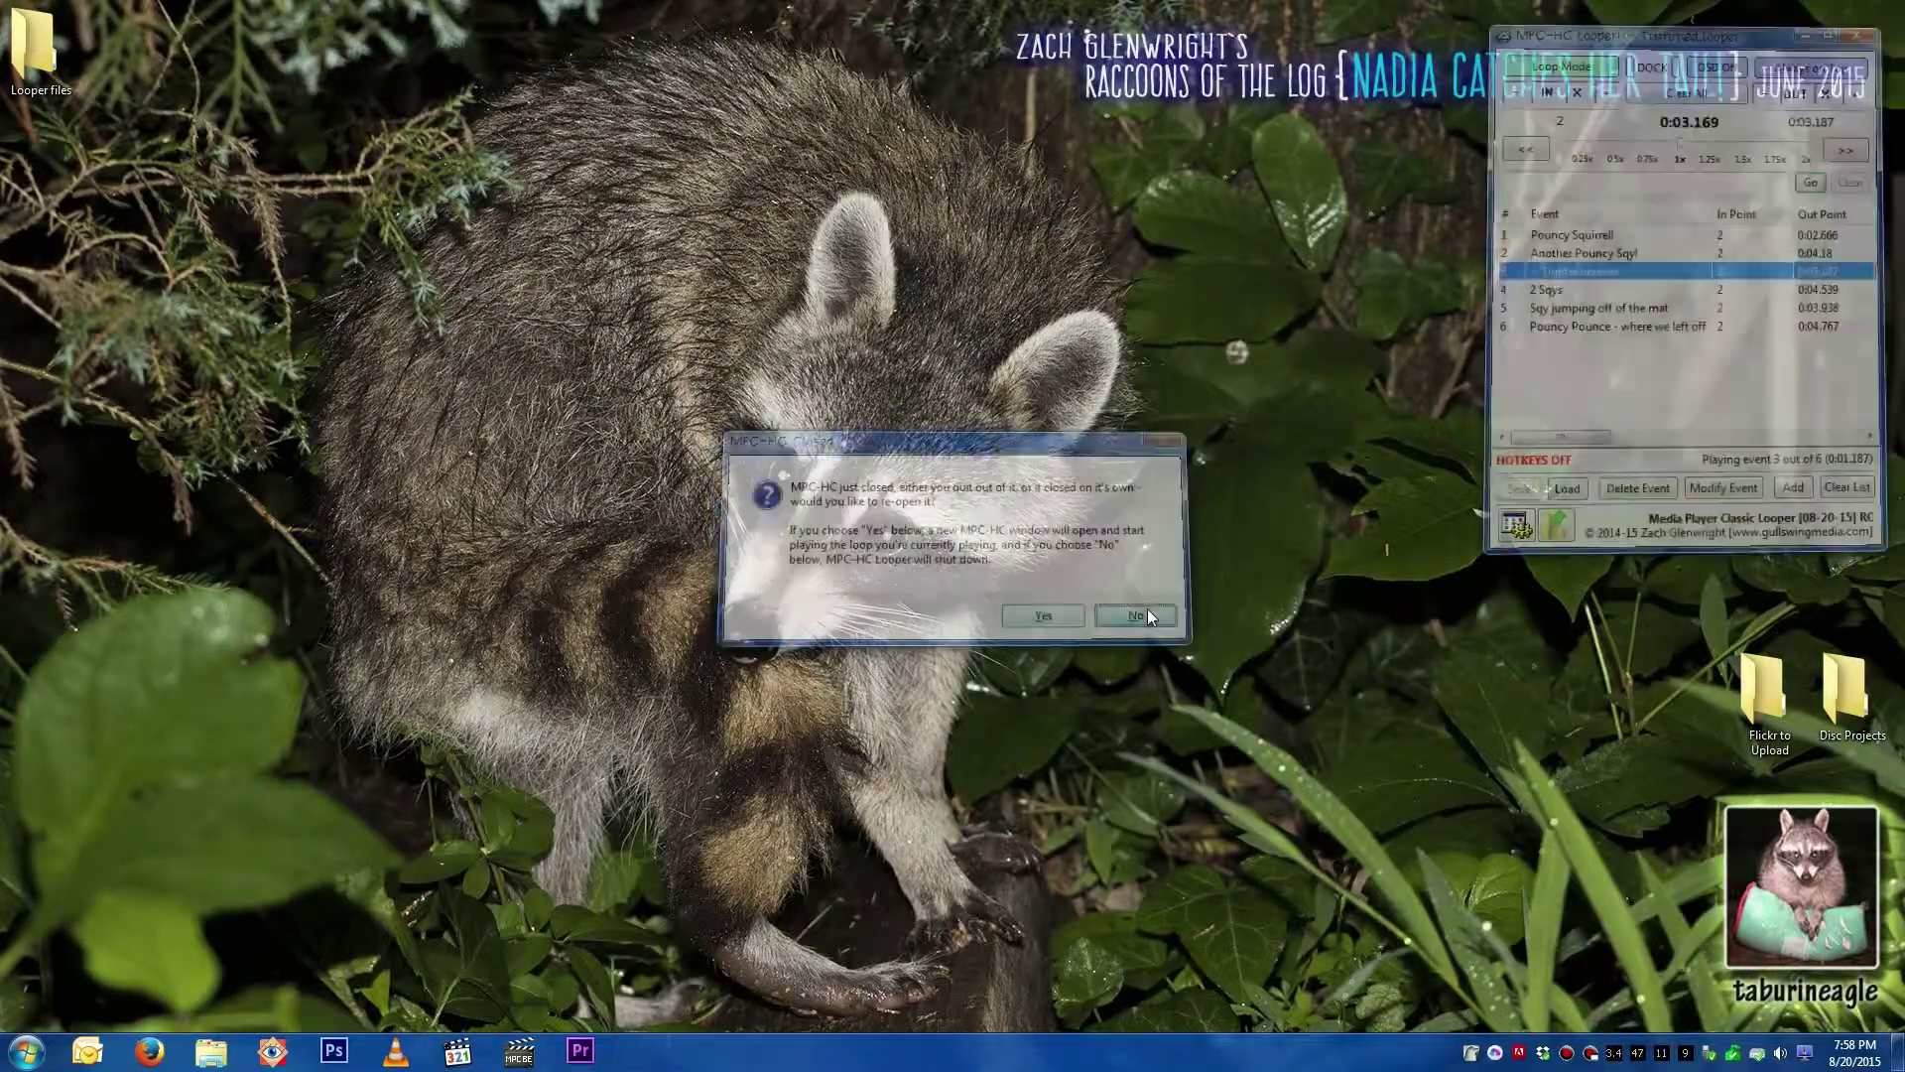
left_click(1137, 616)
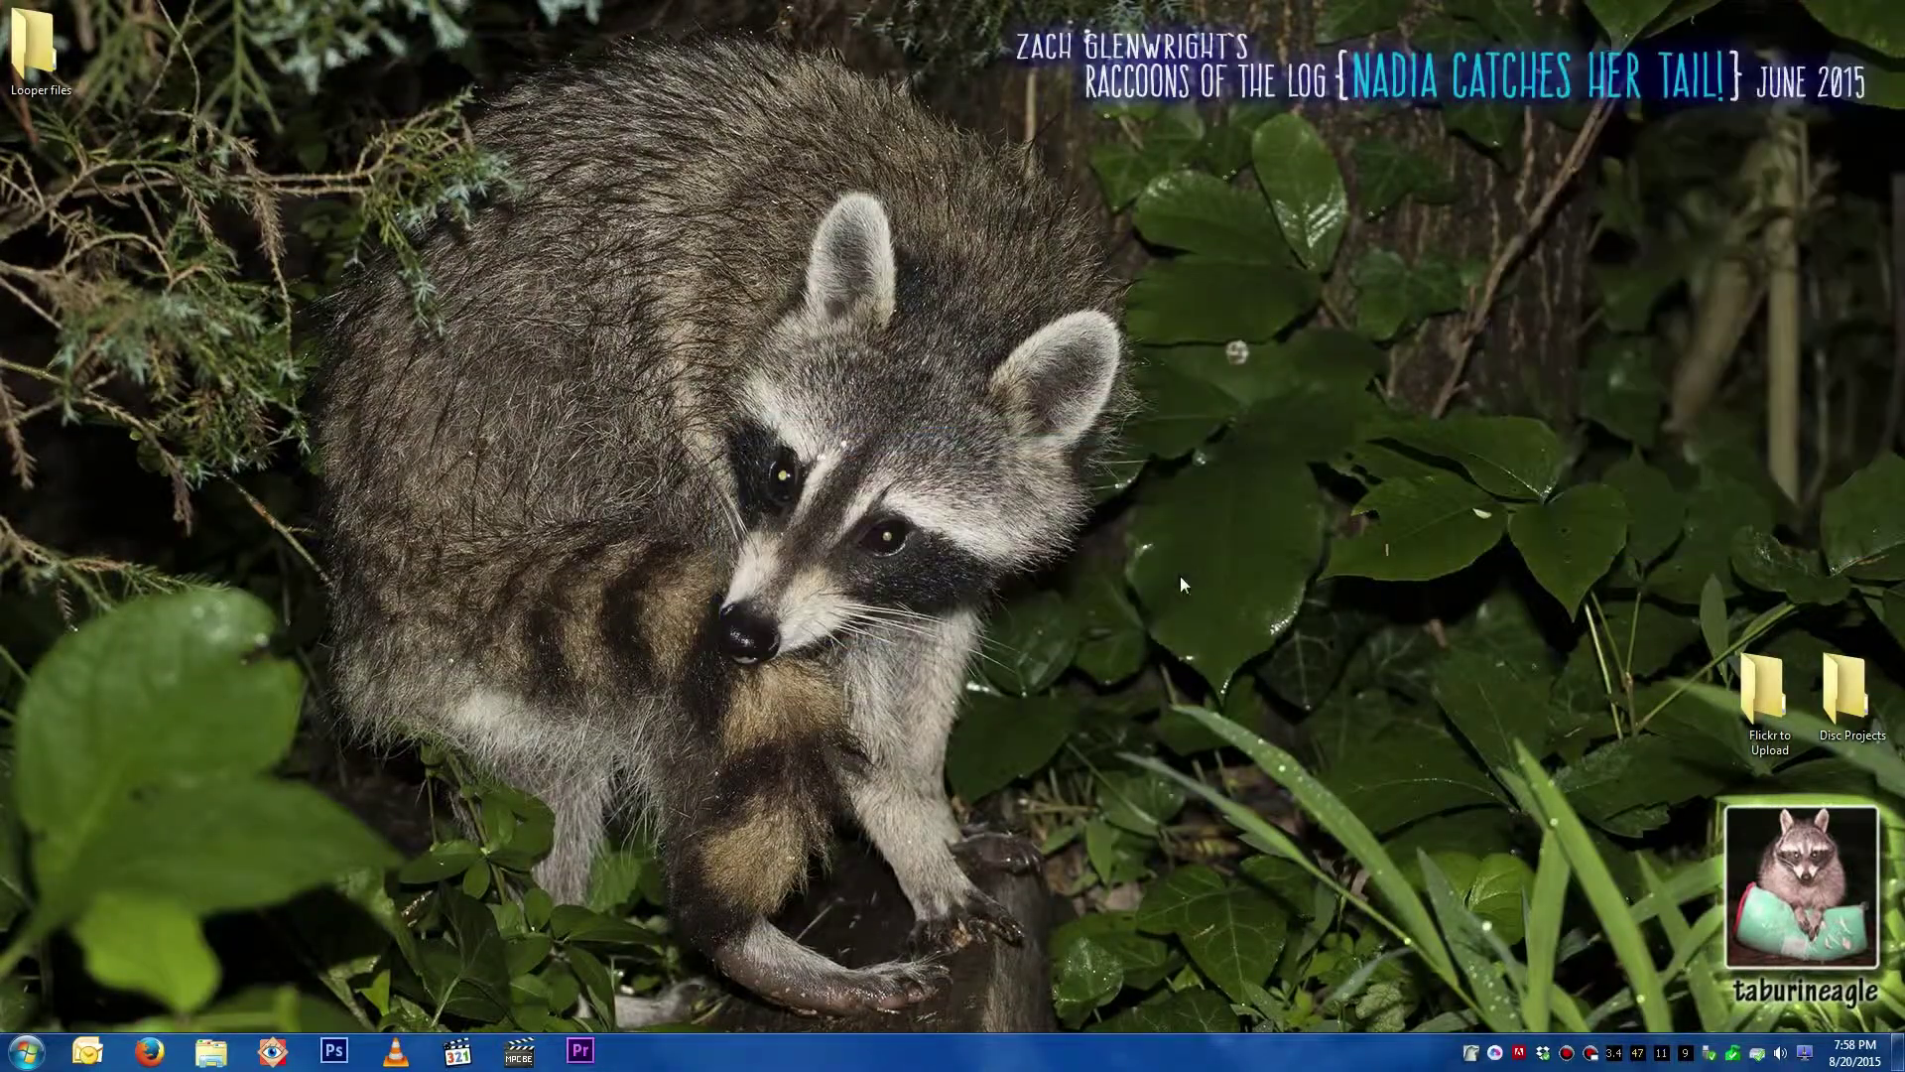
Step: Relaunch Looper and load the Trimmed.looper events file to play its first event
middle_click(1163, 629)
left_click(1199, 631)
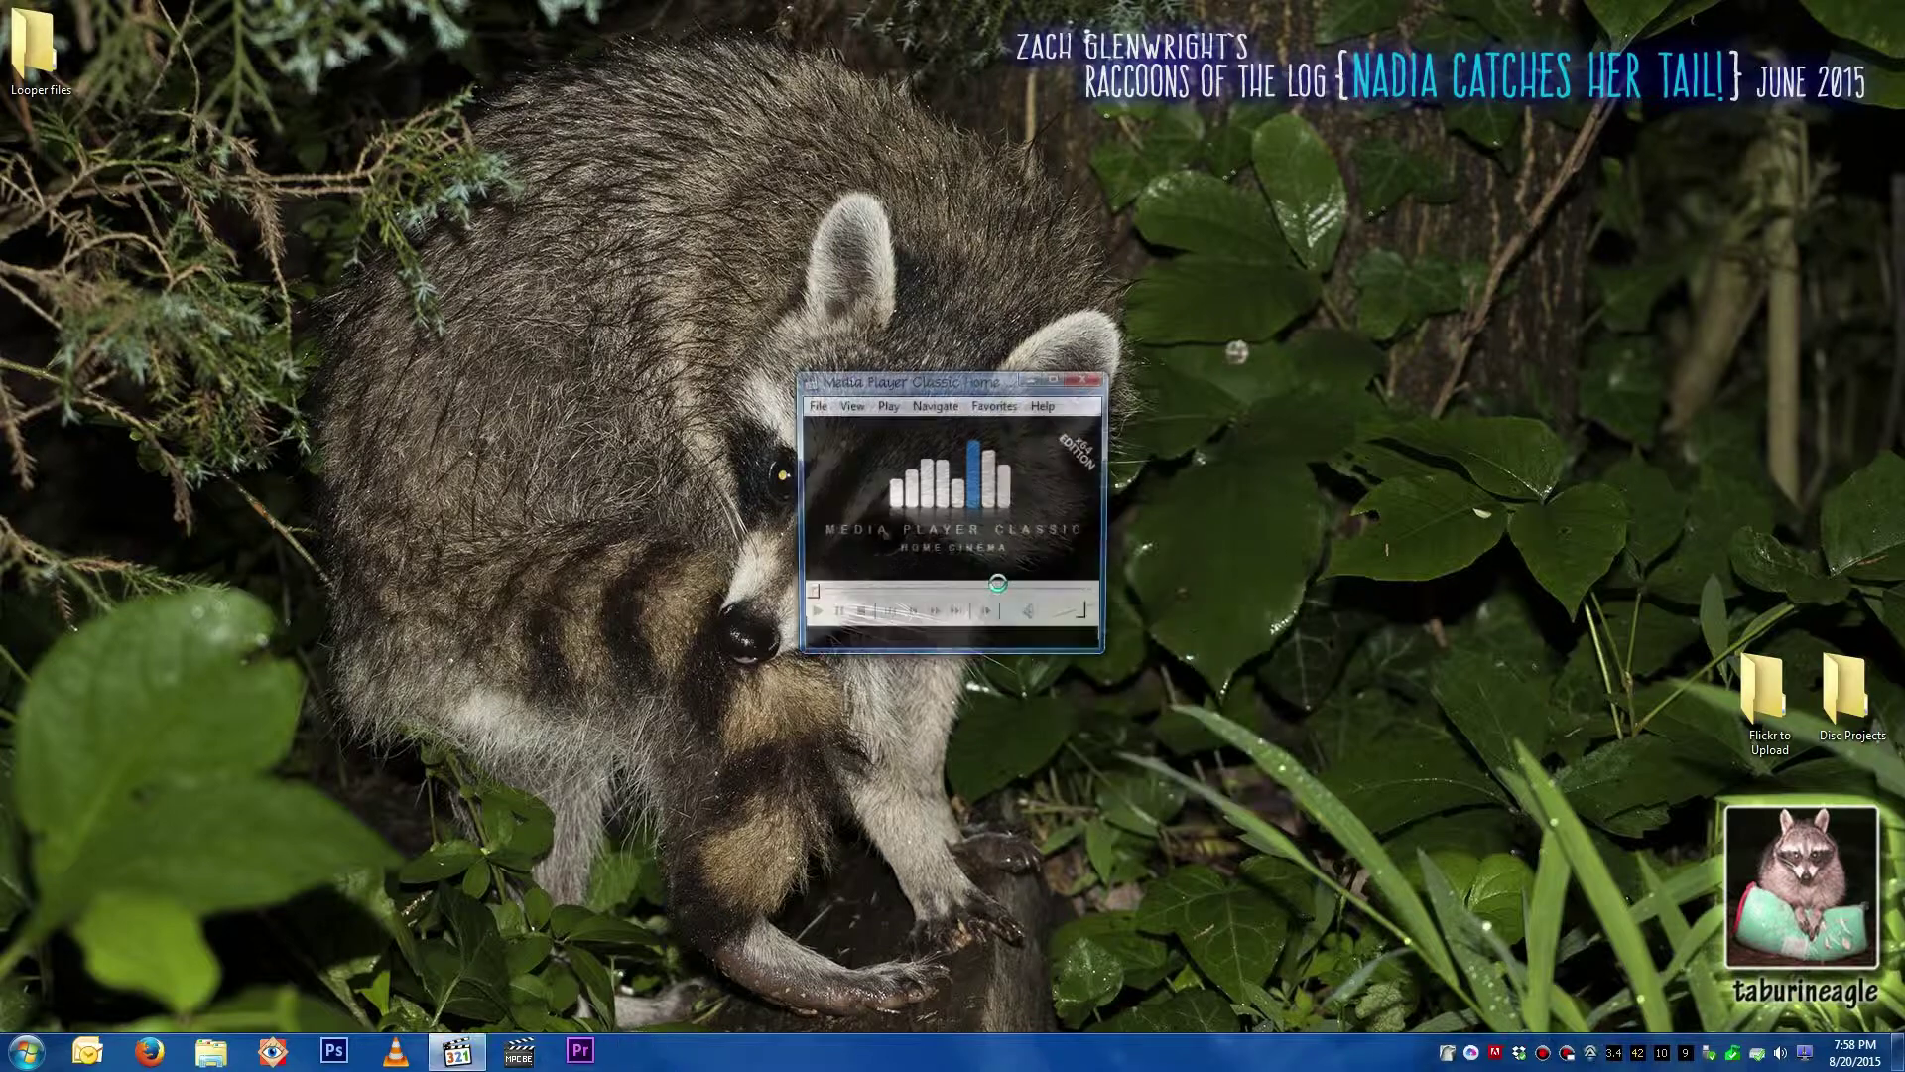
left_click(1563, 495)
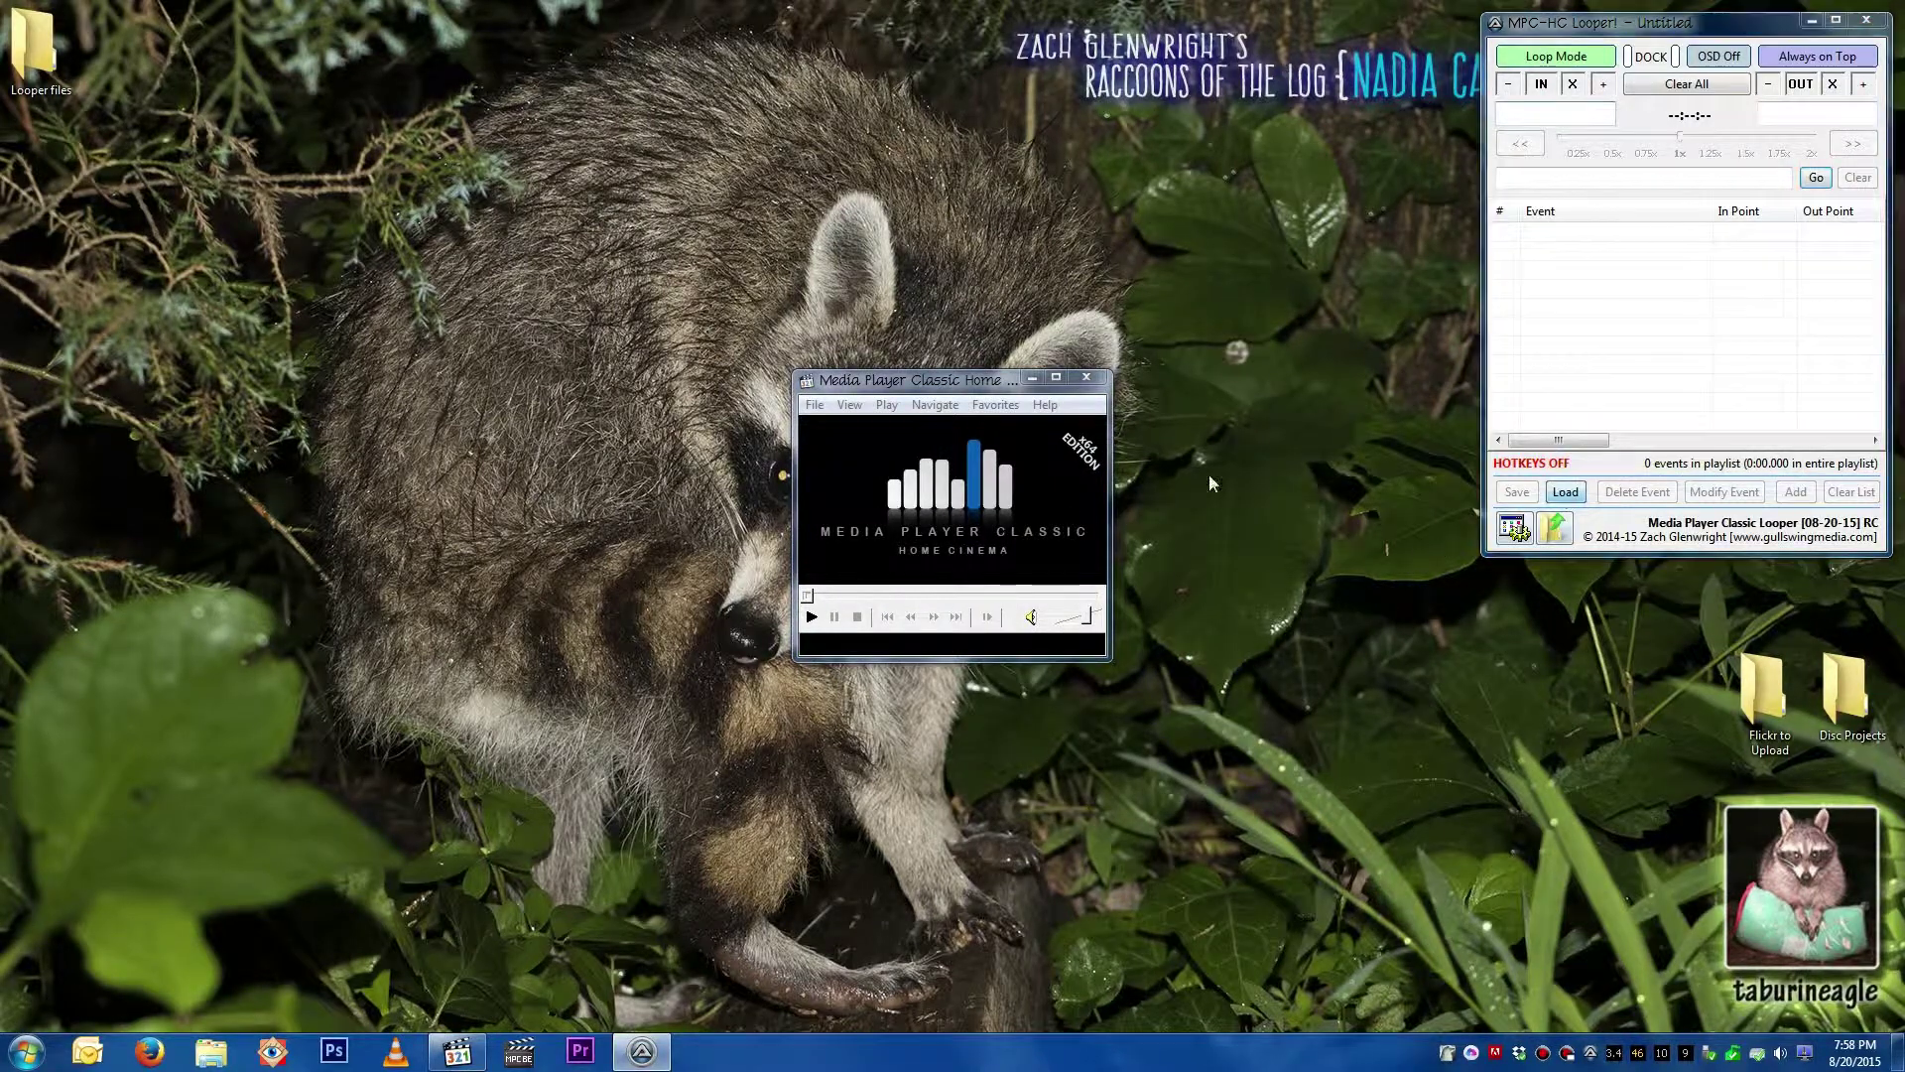
double_click(1245, 624)
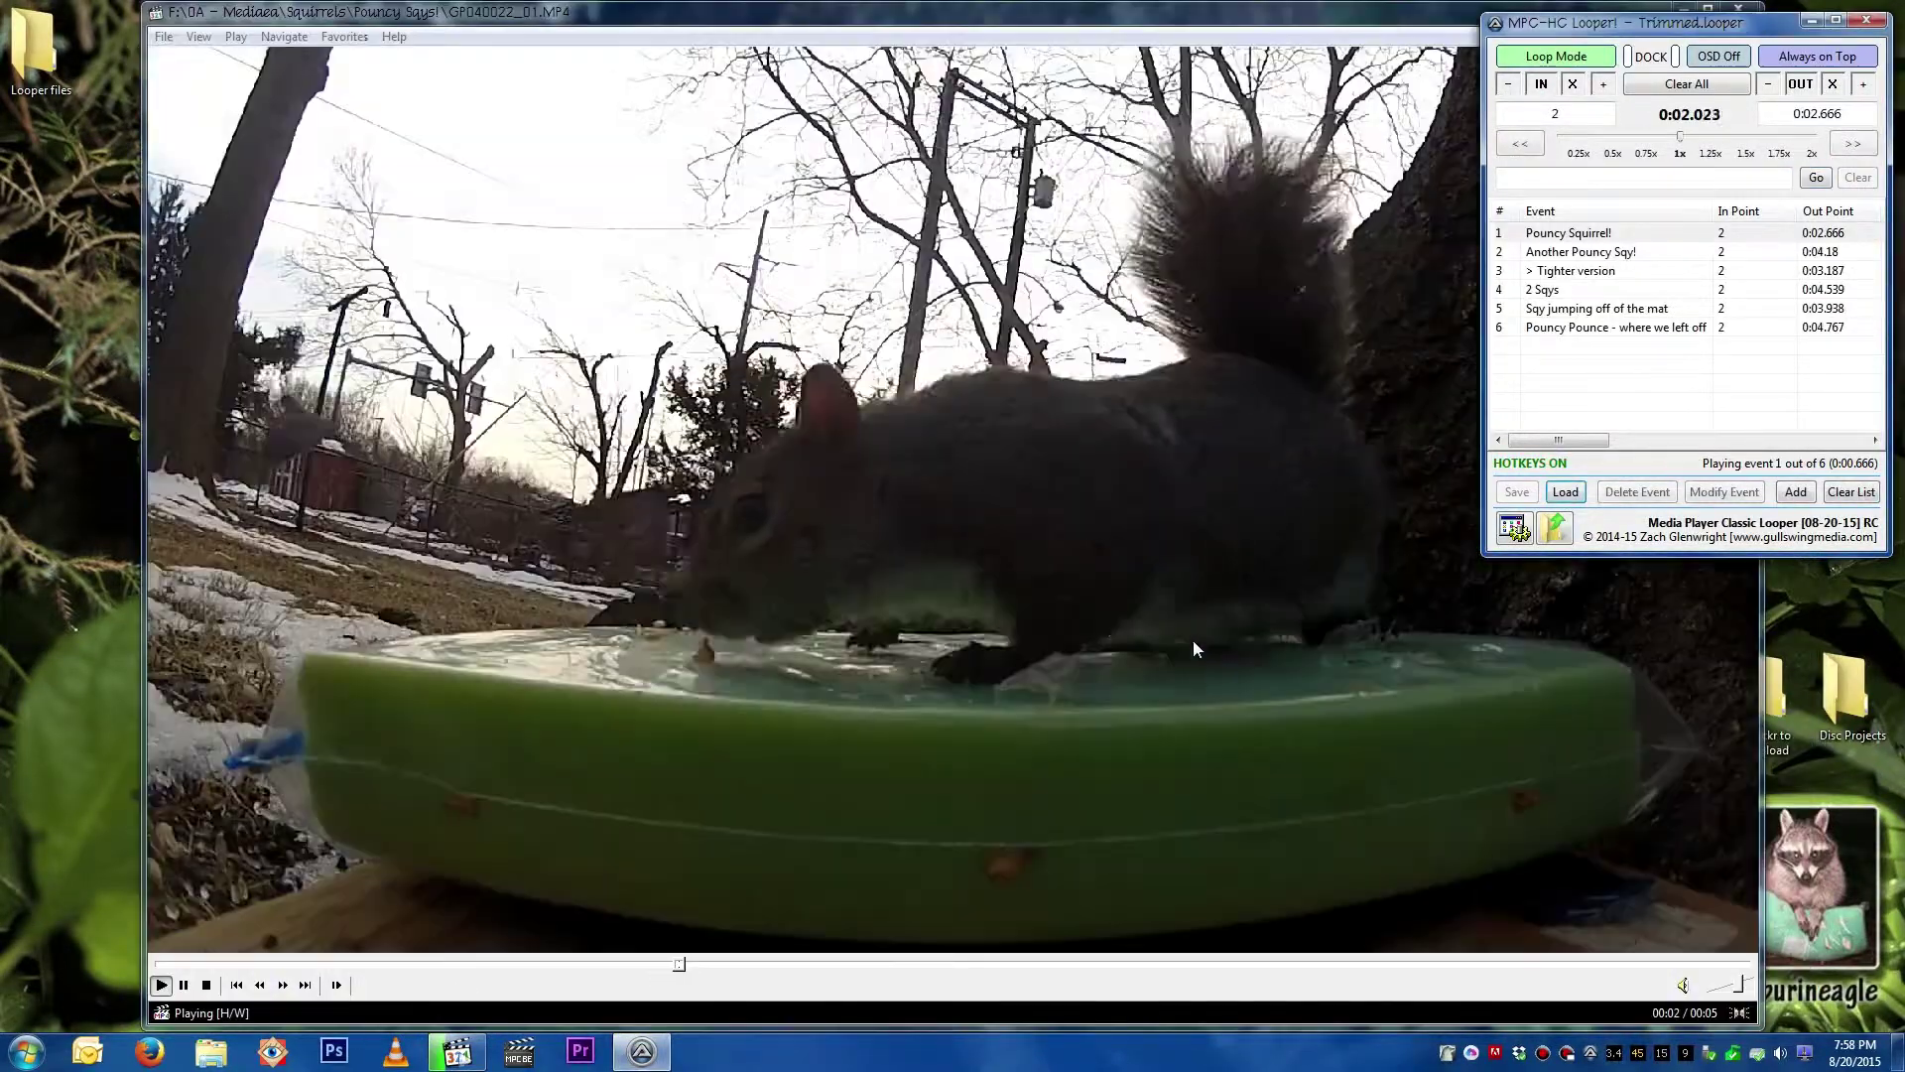
Step: Quit the player and Looper, and relaunch Looper with an empty session
key("alt+F4")
left_click(1136, 618)
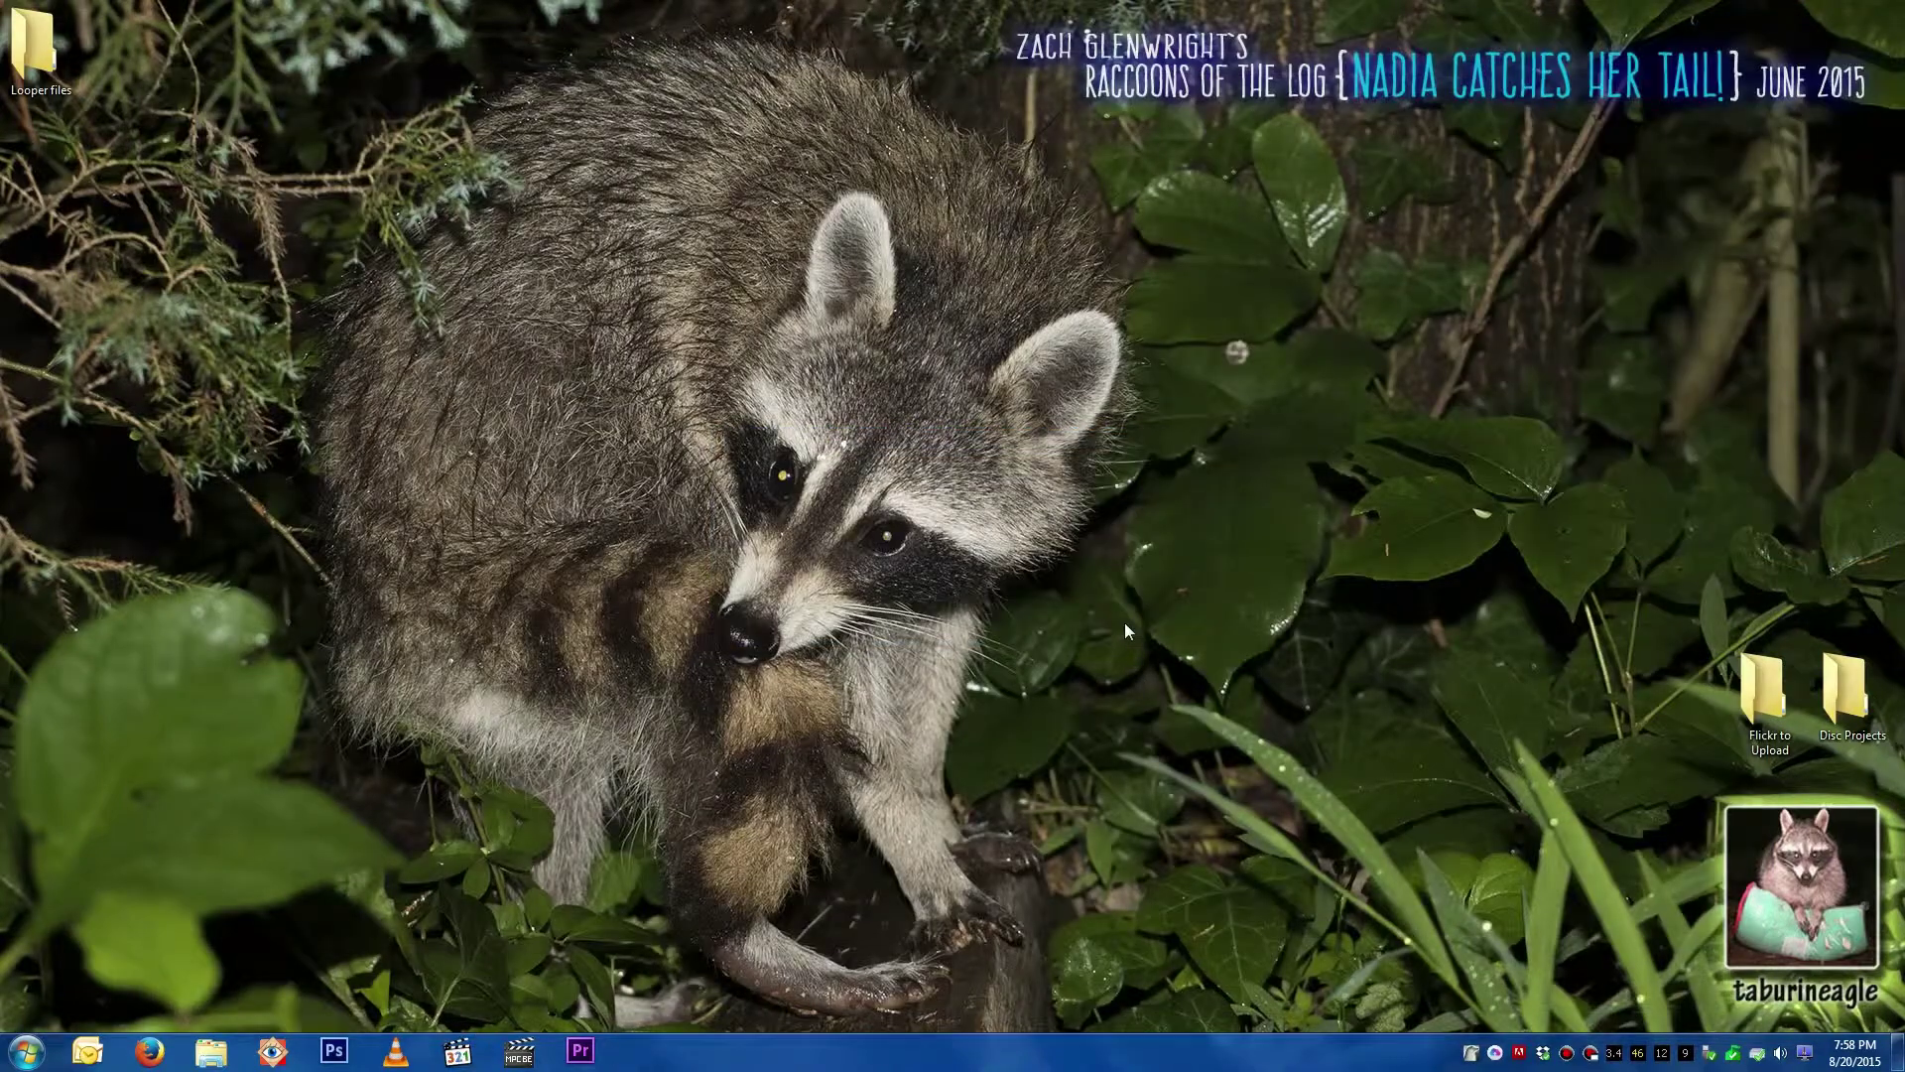
middle_click(1123, 622)
left_click(1231, 588)
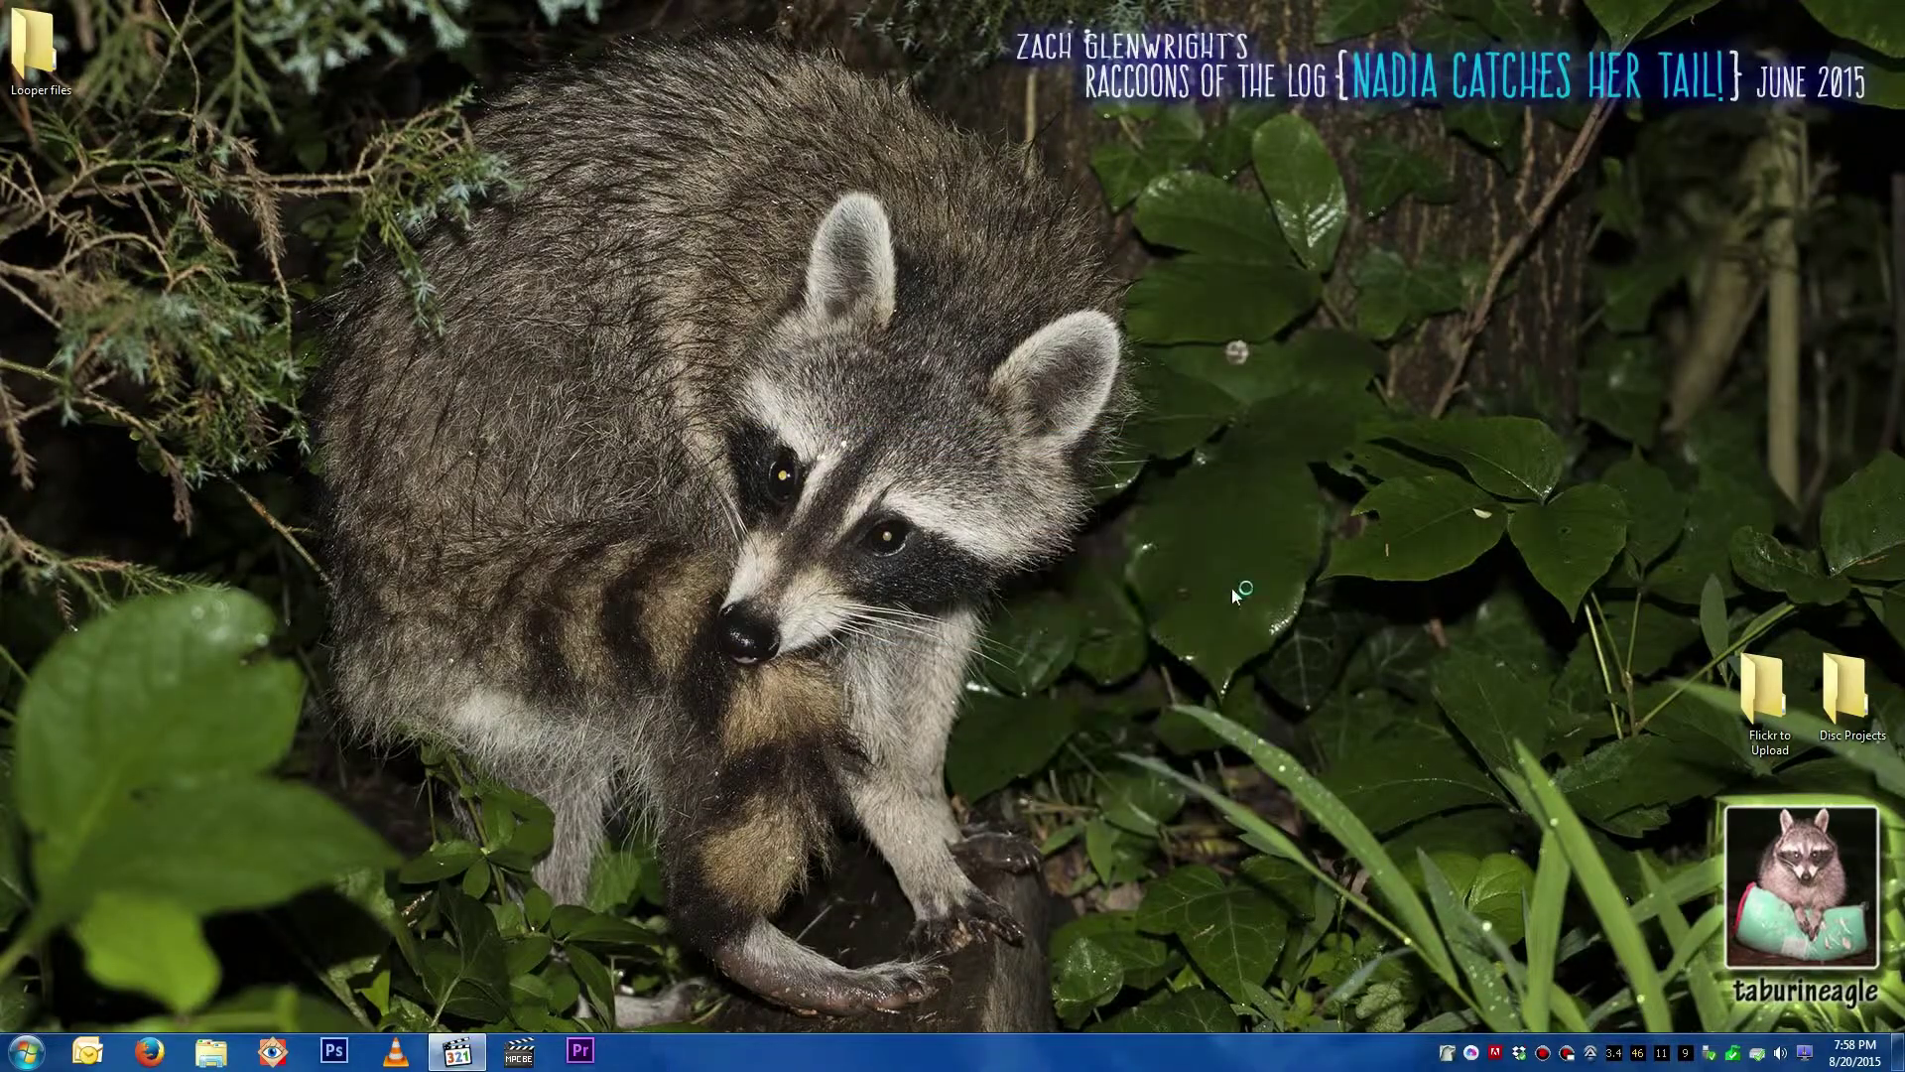
Step: Turn on the option that disables the re-open confirmation when MPC-HC closes on its own, save the preferences, and close the player
left_click(1515, 529)
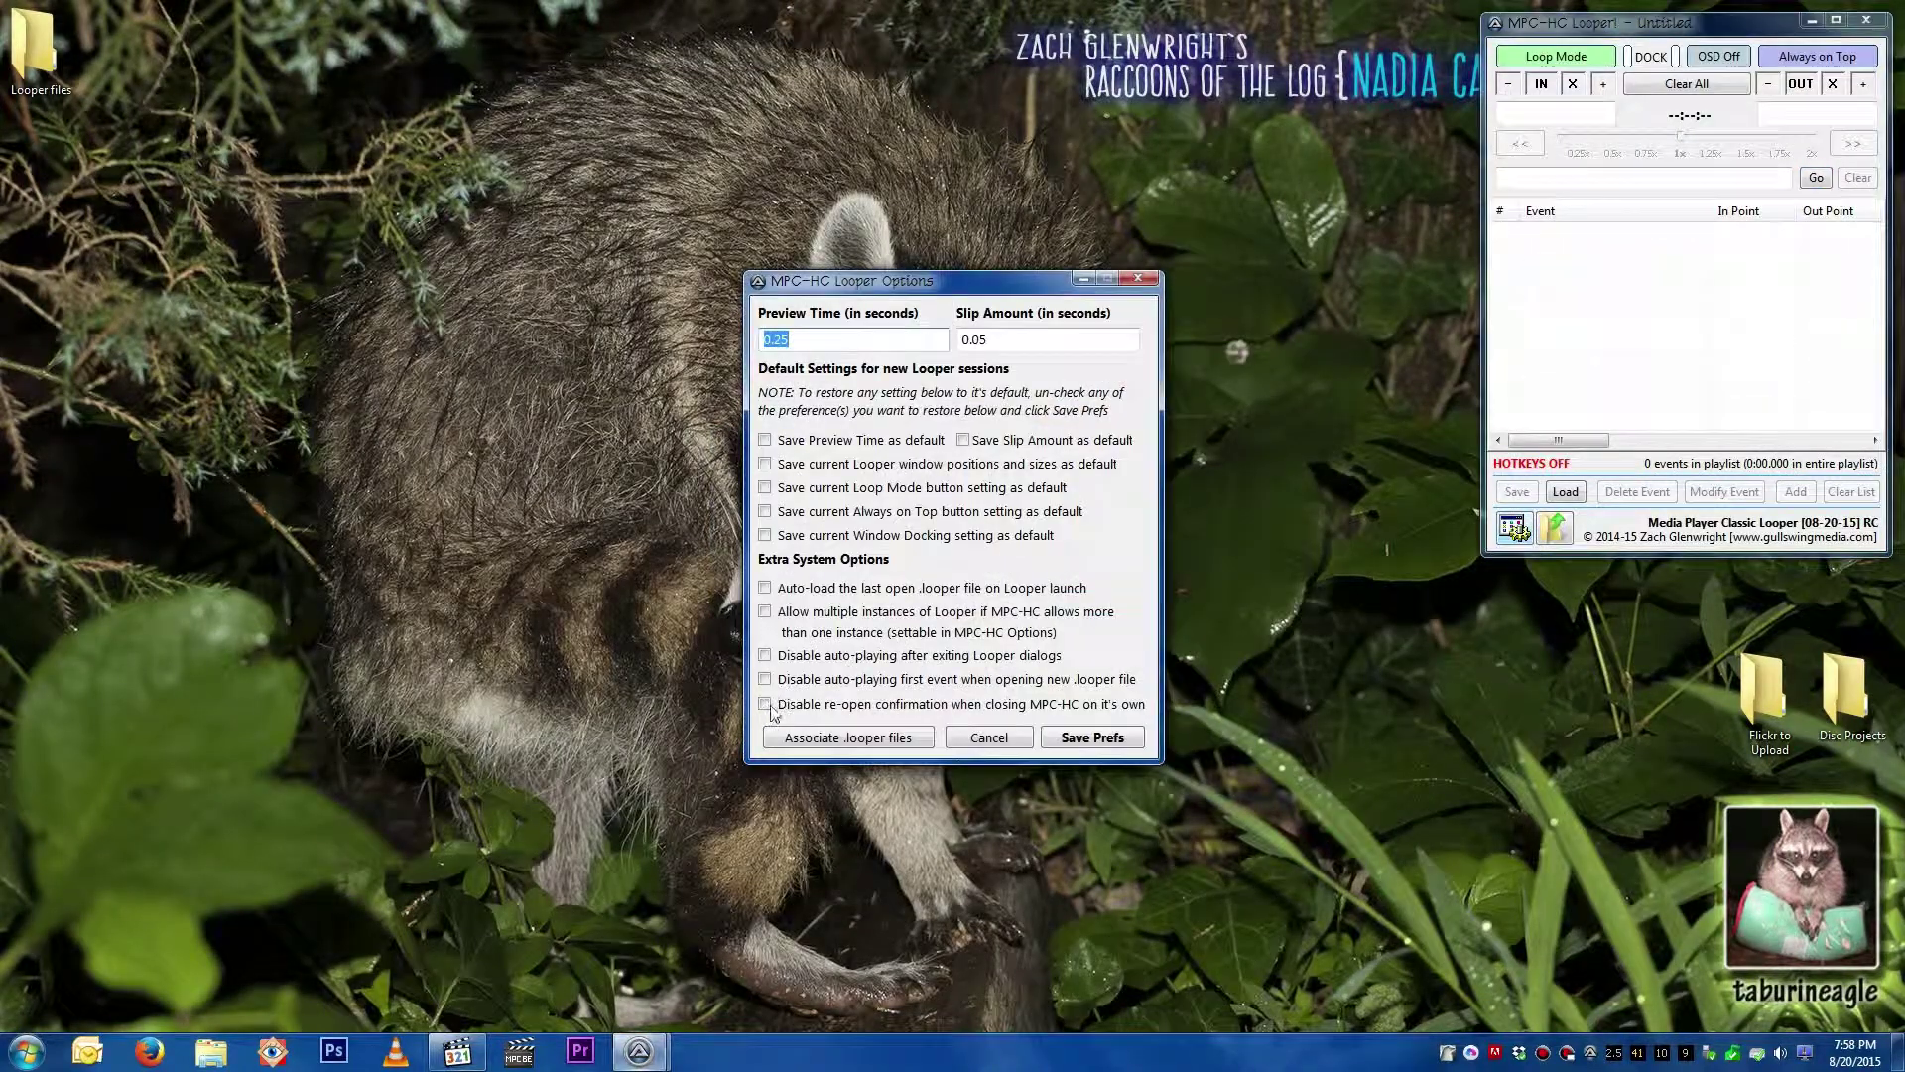
left_click(1009, 706)
left_click(1082, 737)
left_click(1103, 591)
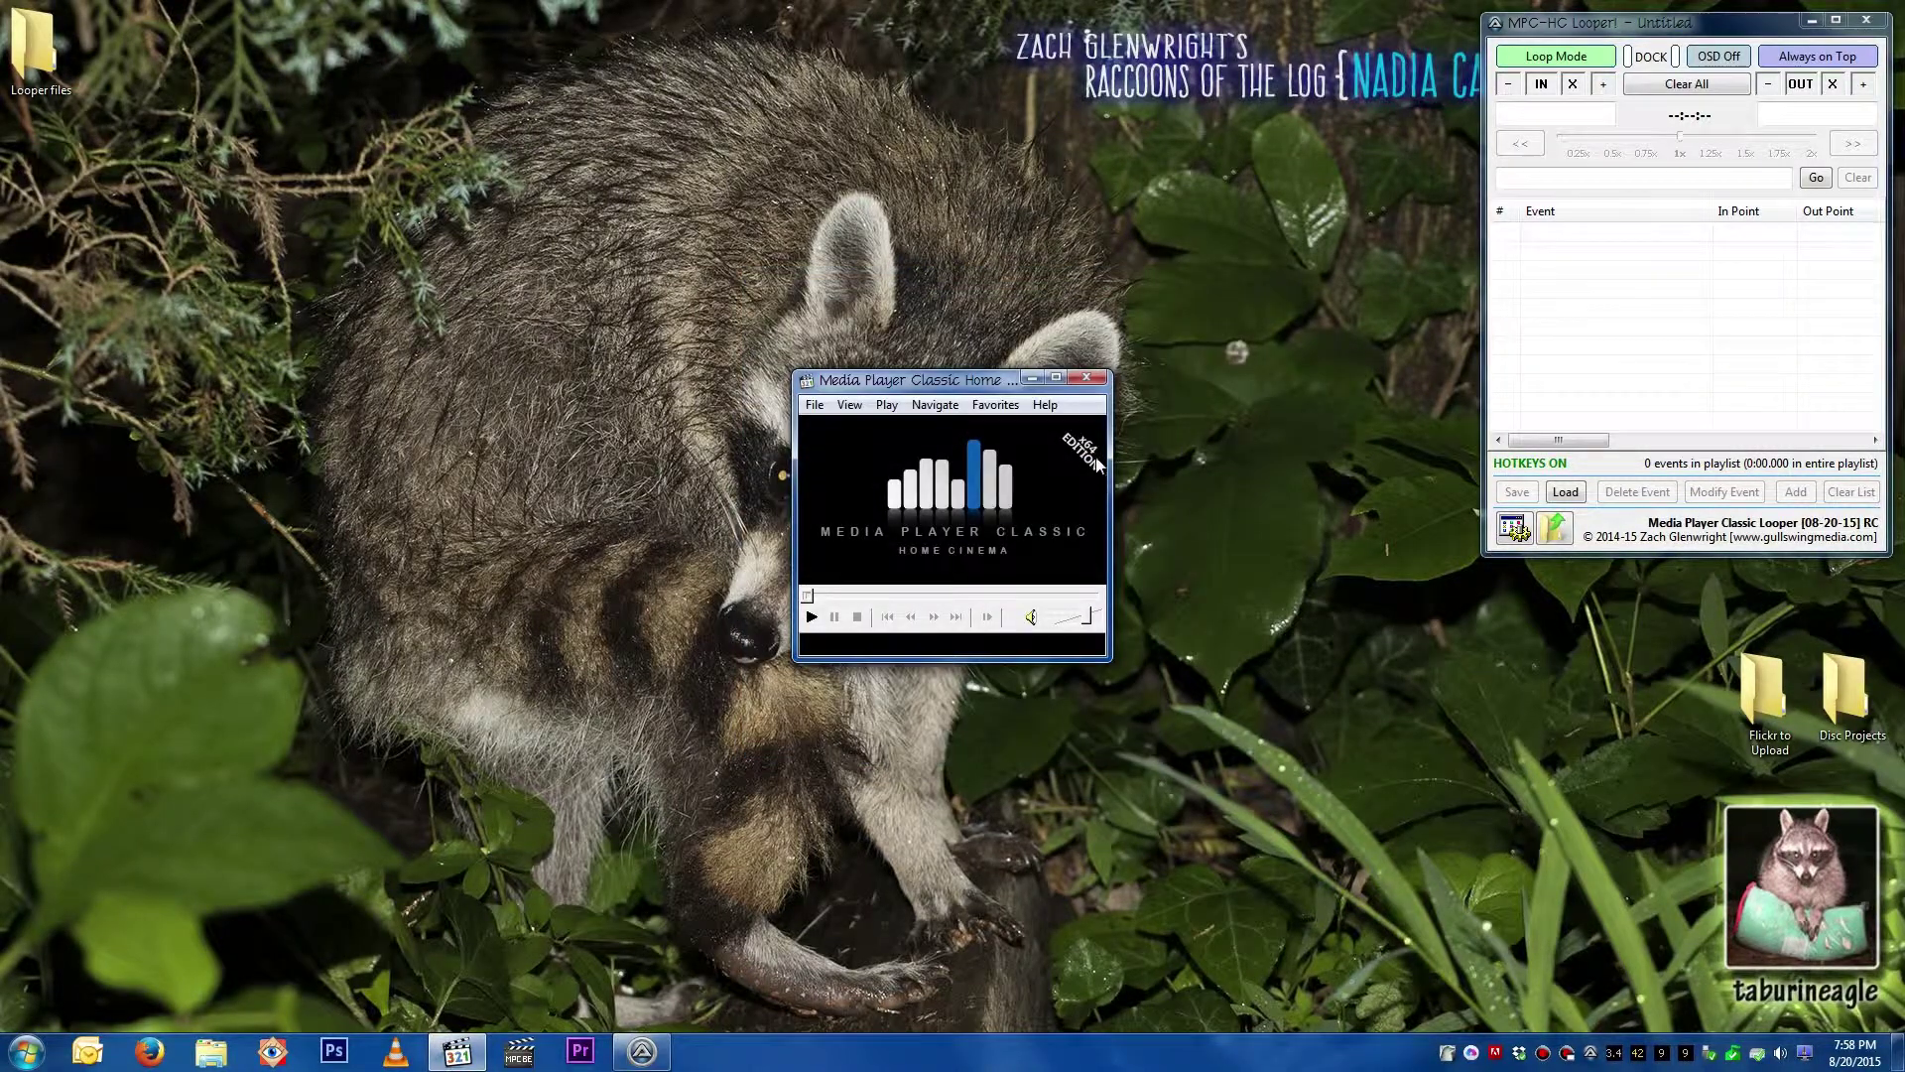
left_click(1087, 380)
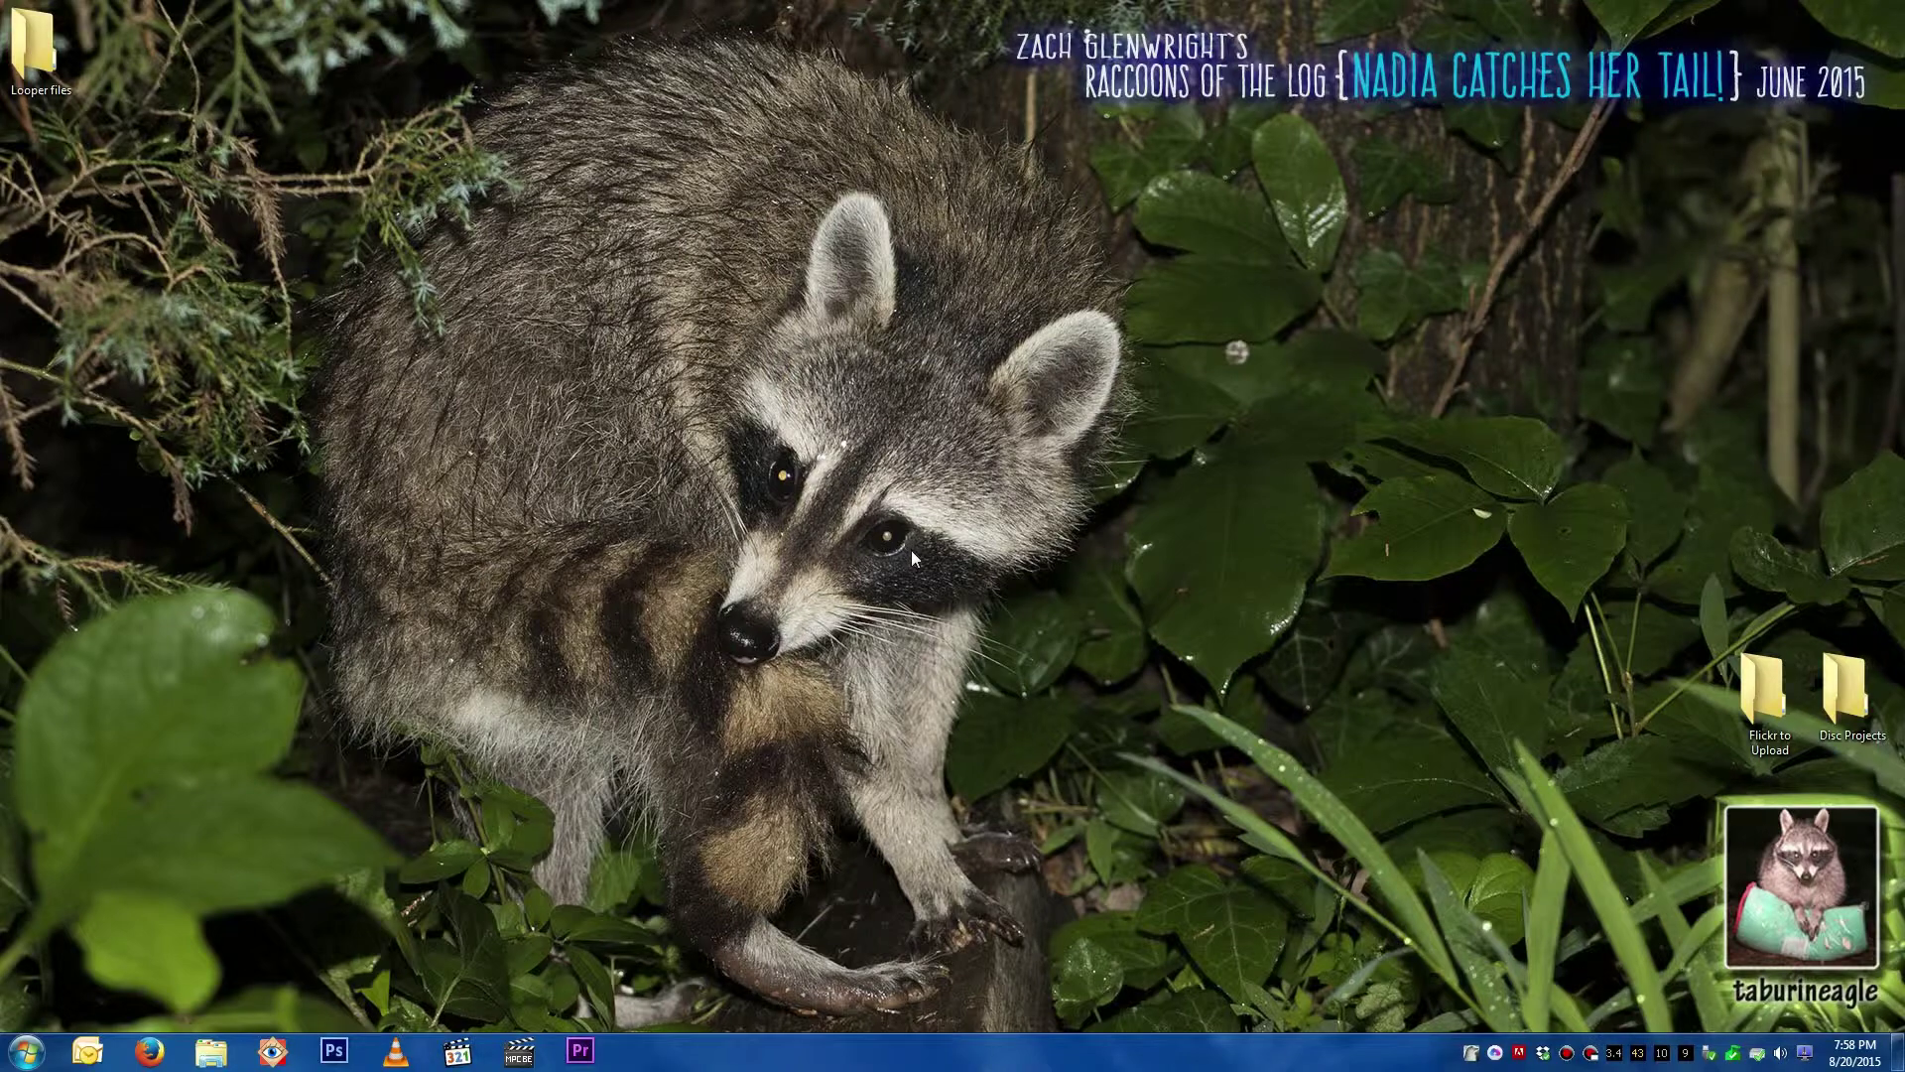
Step: Enable auto-loading the last open .looper file on Looper launch and save the preferences
left_click(1514, 527)
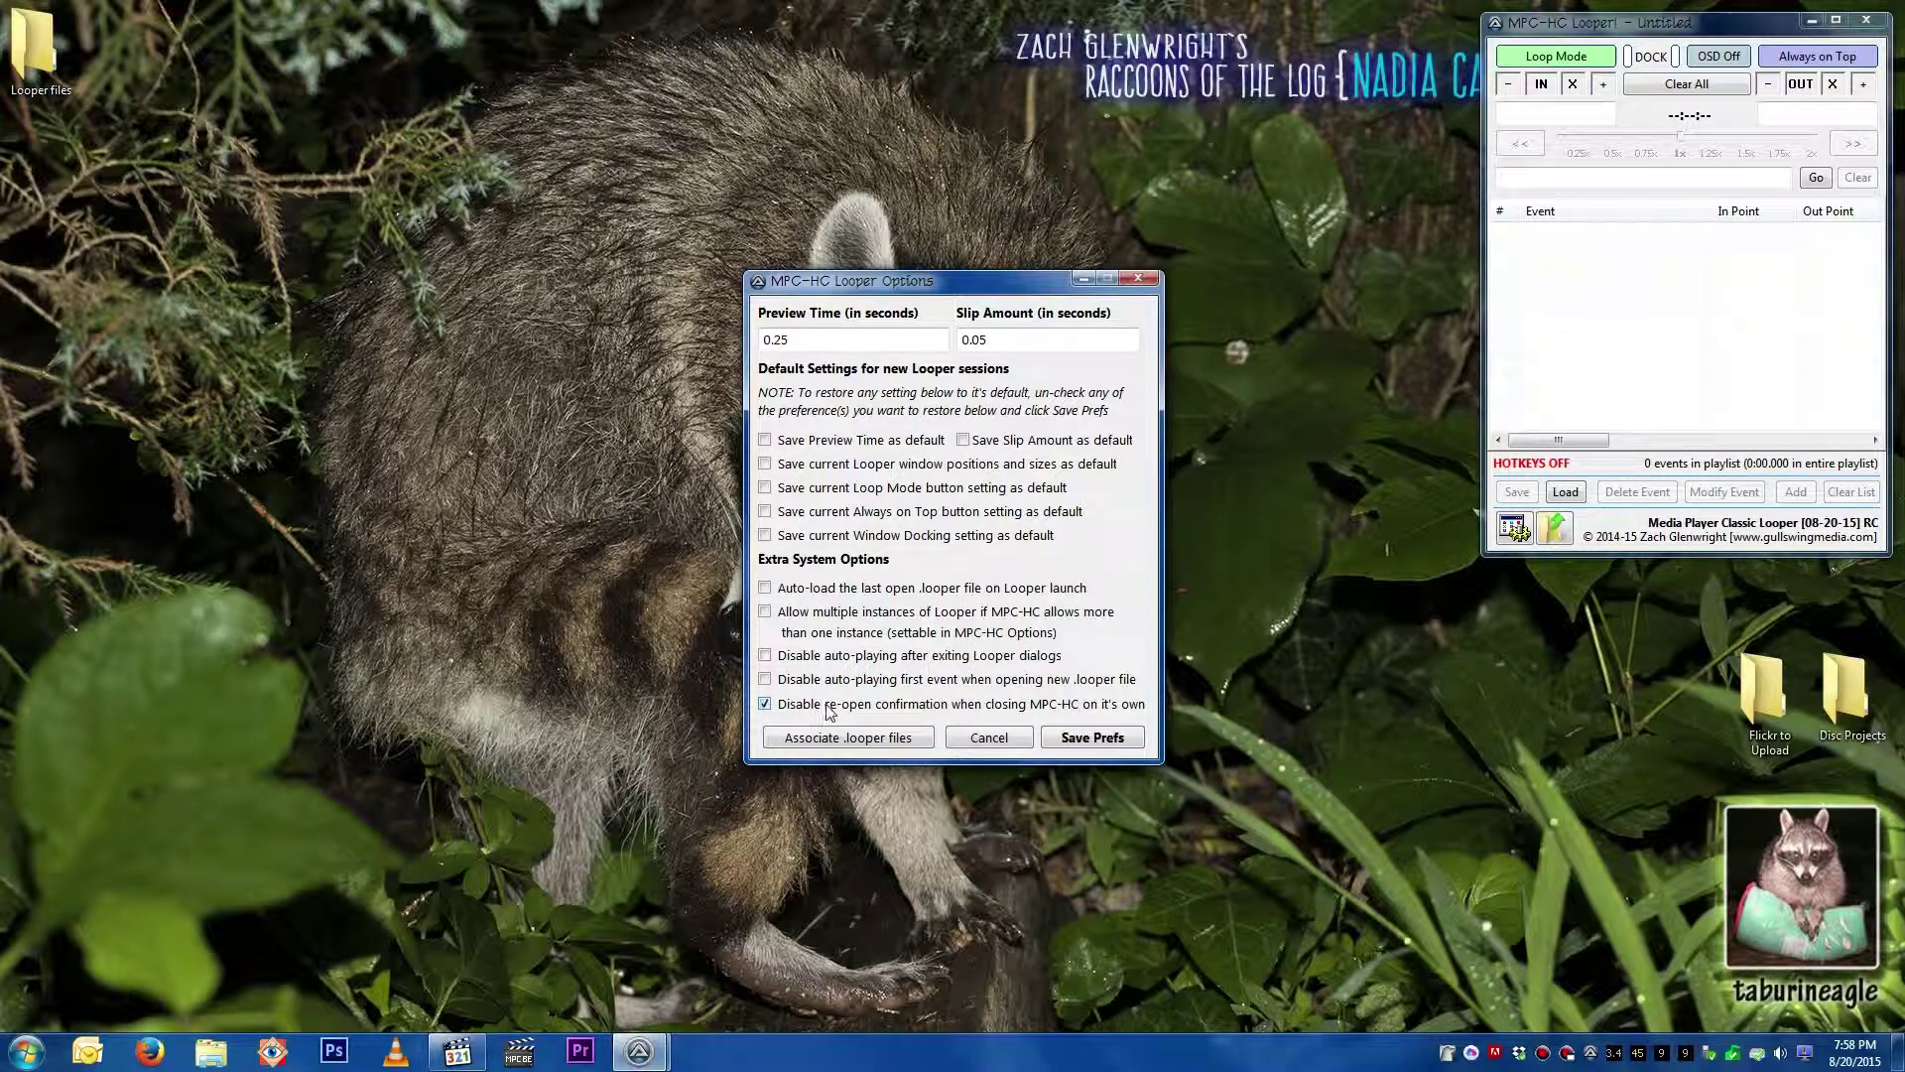
left_click(1085, 739)
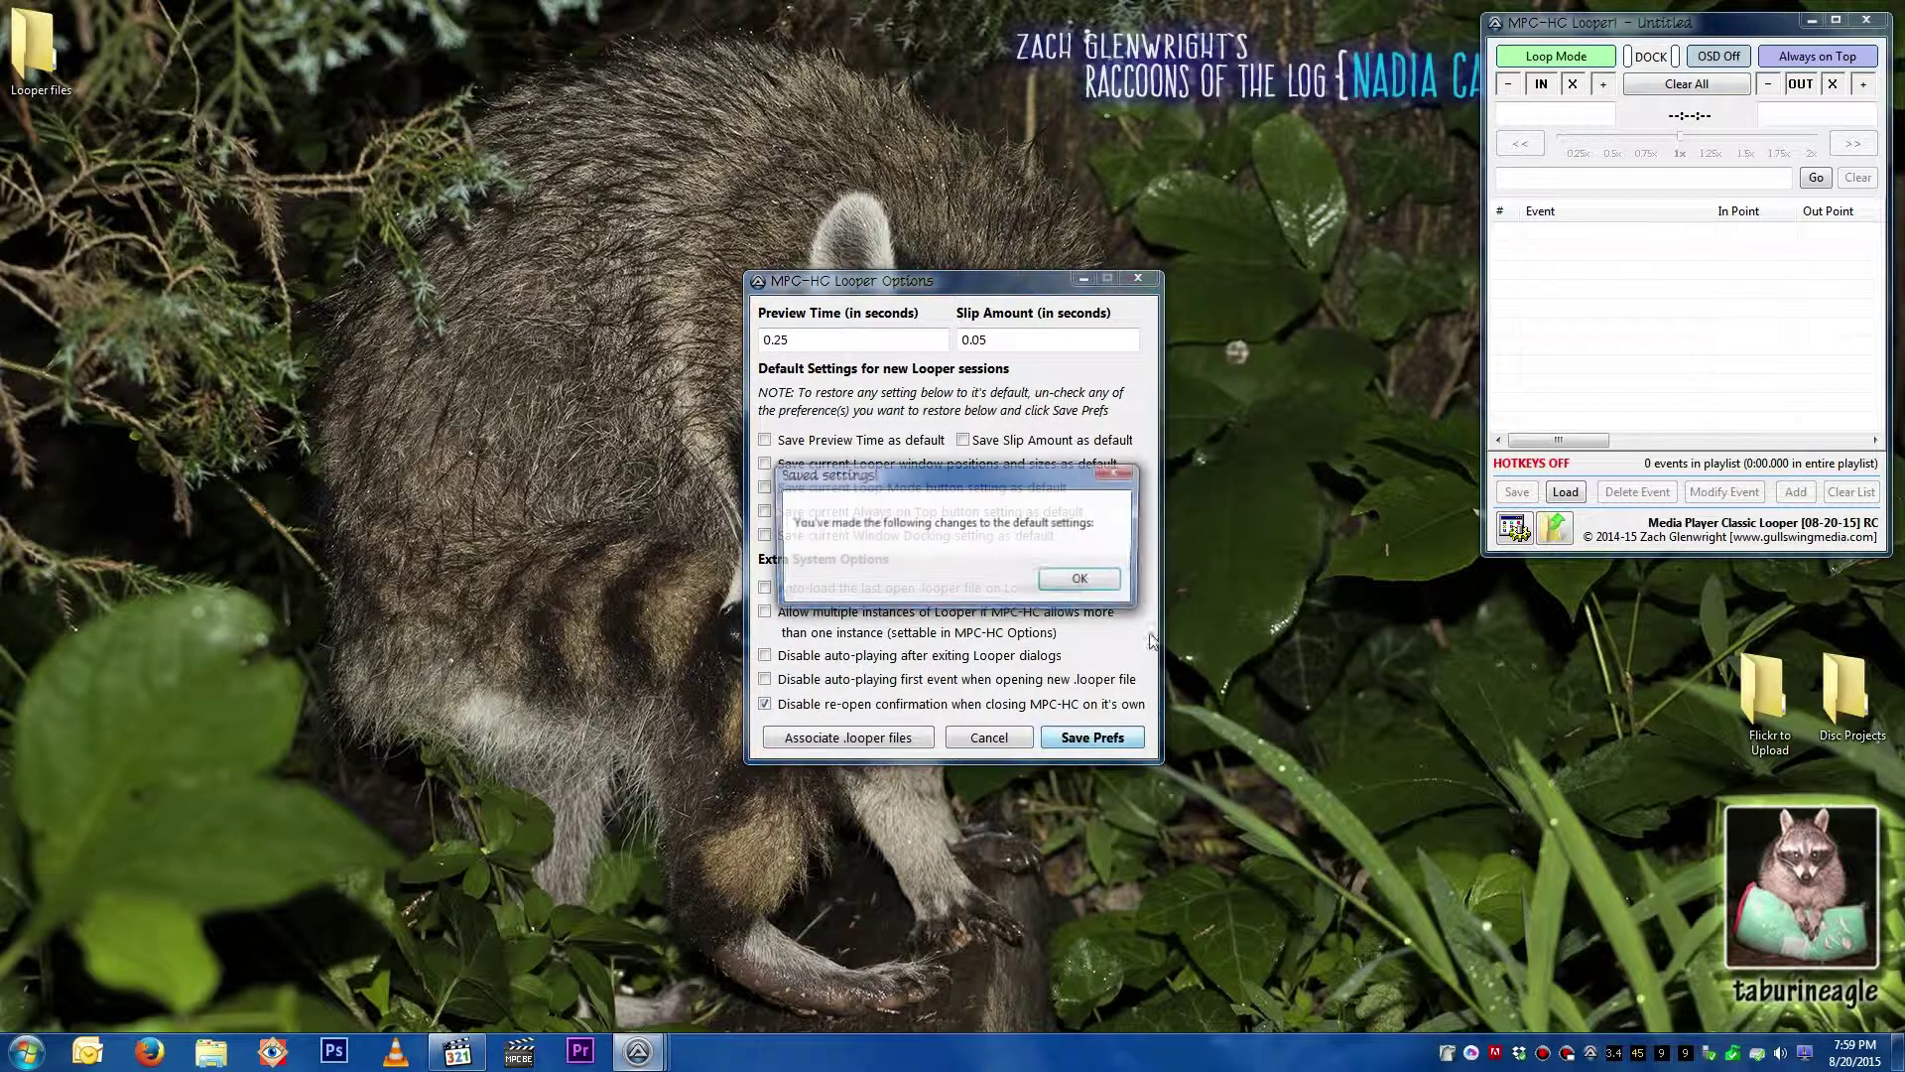
left_click(1082, 582)
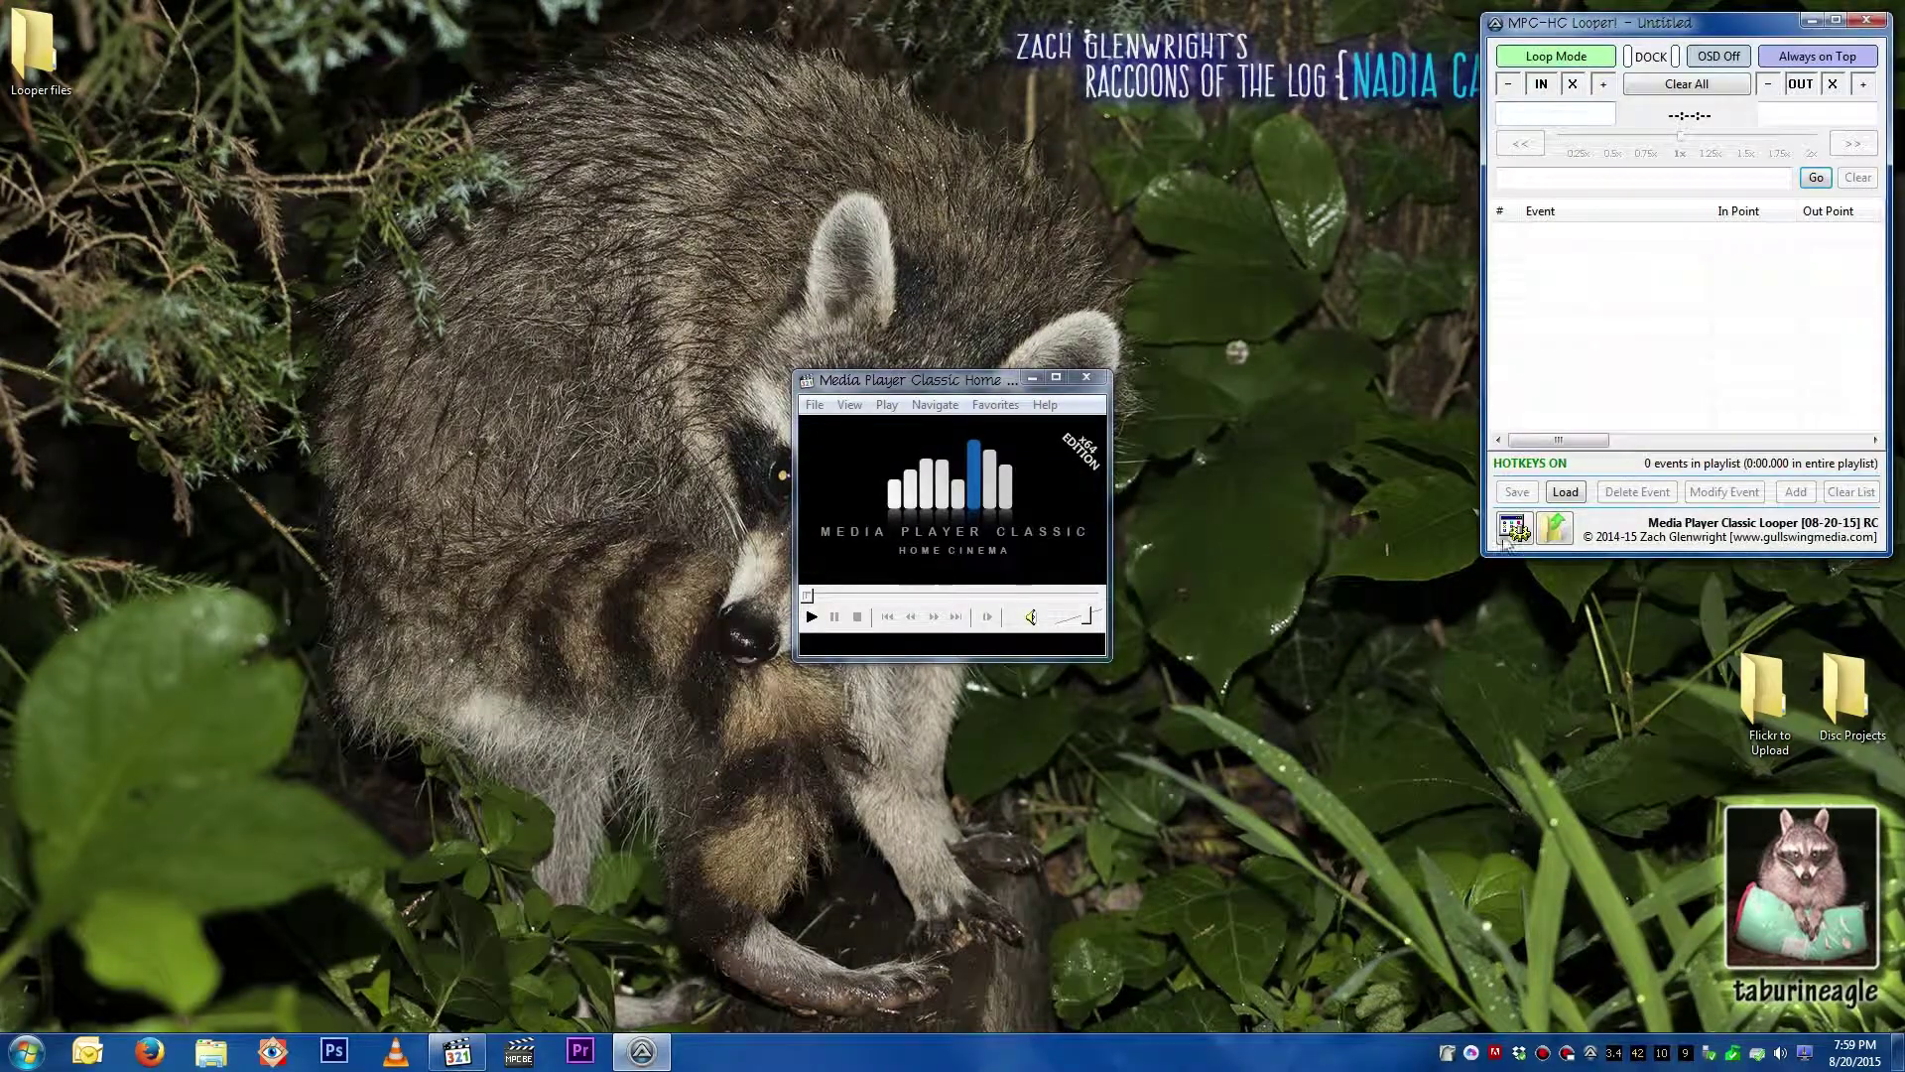
left_click(1514, 529)
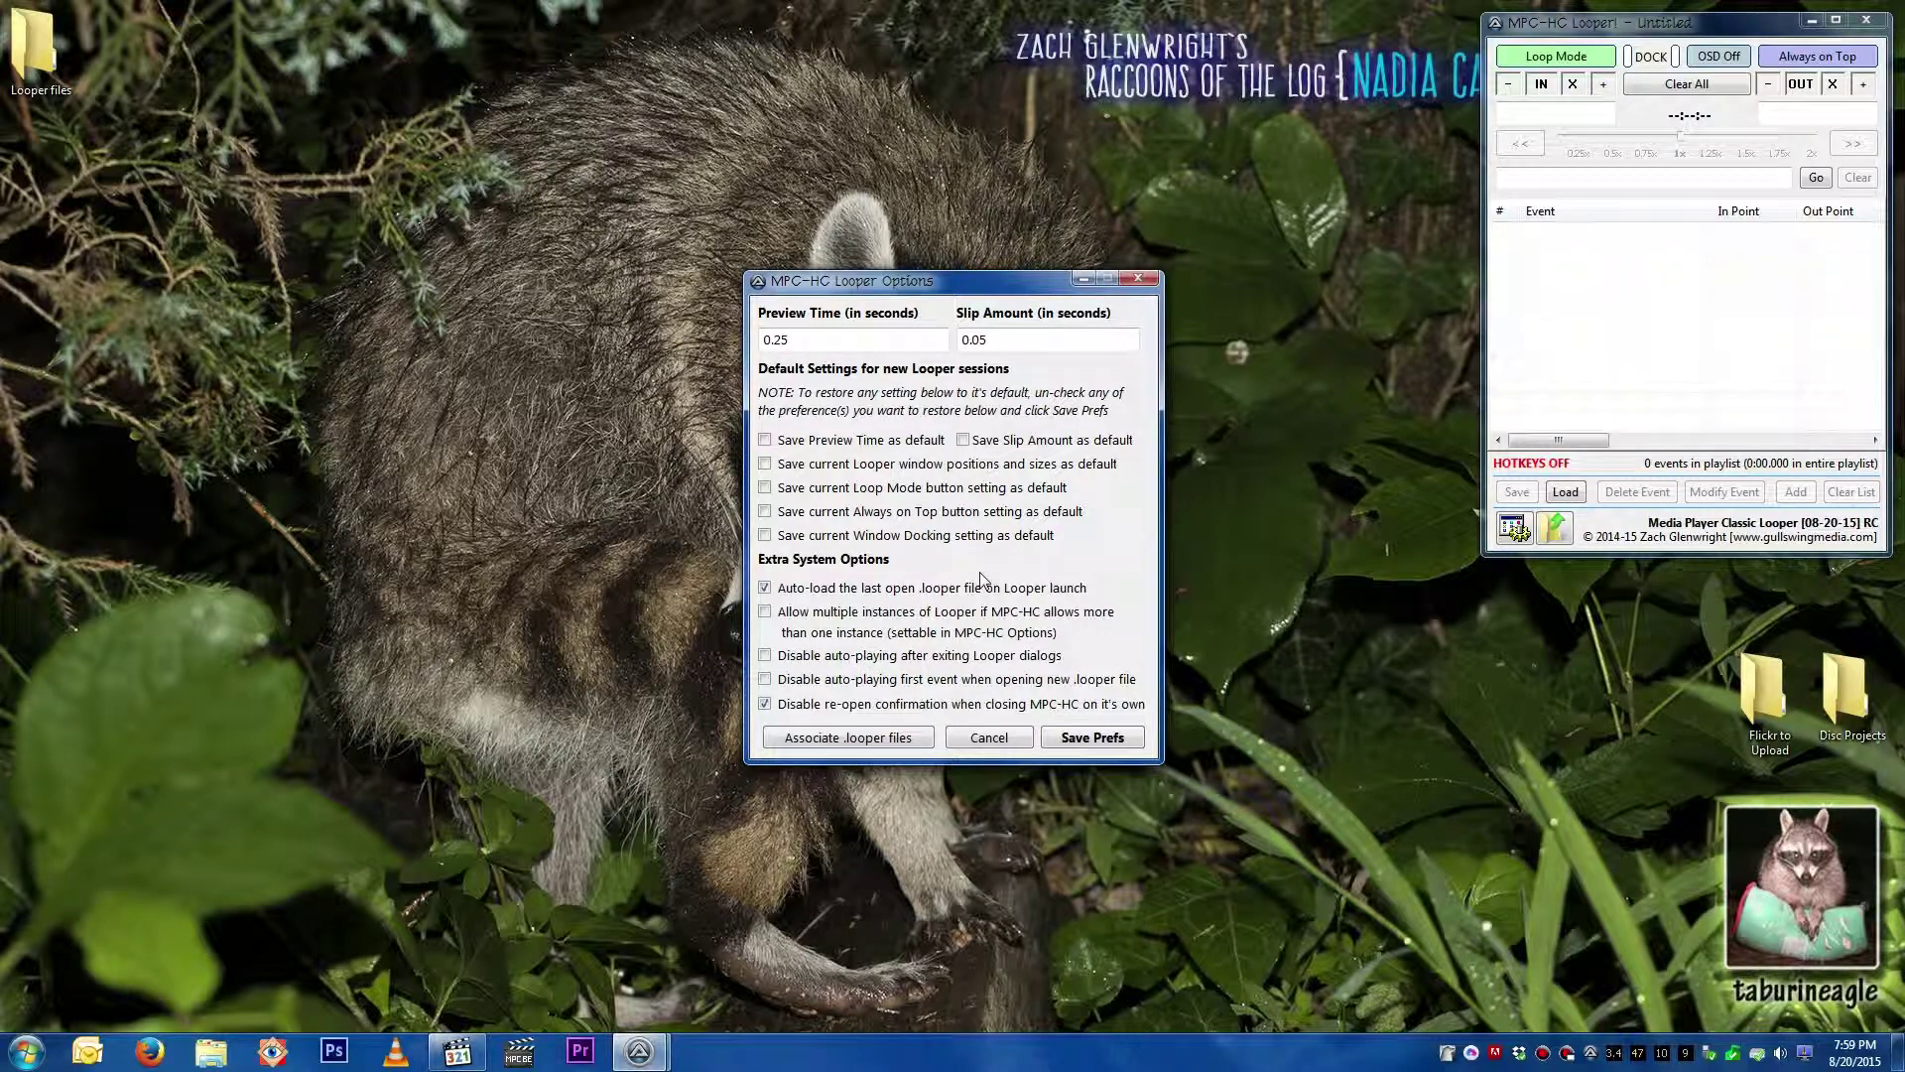
left_click(1093, 737)
left_click(1060, 592)
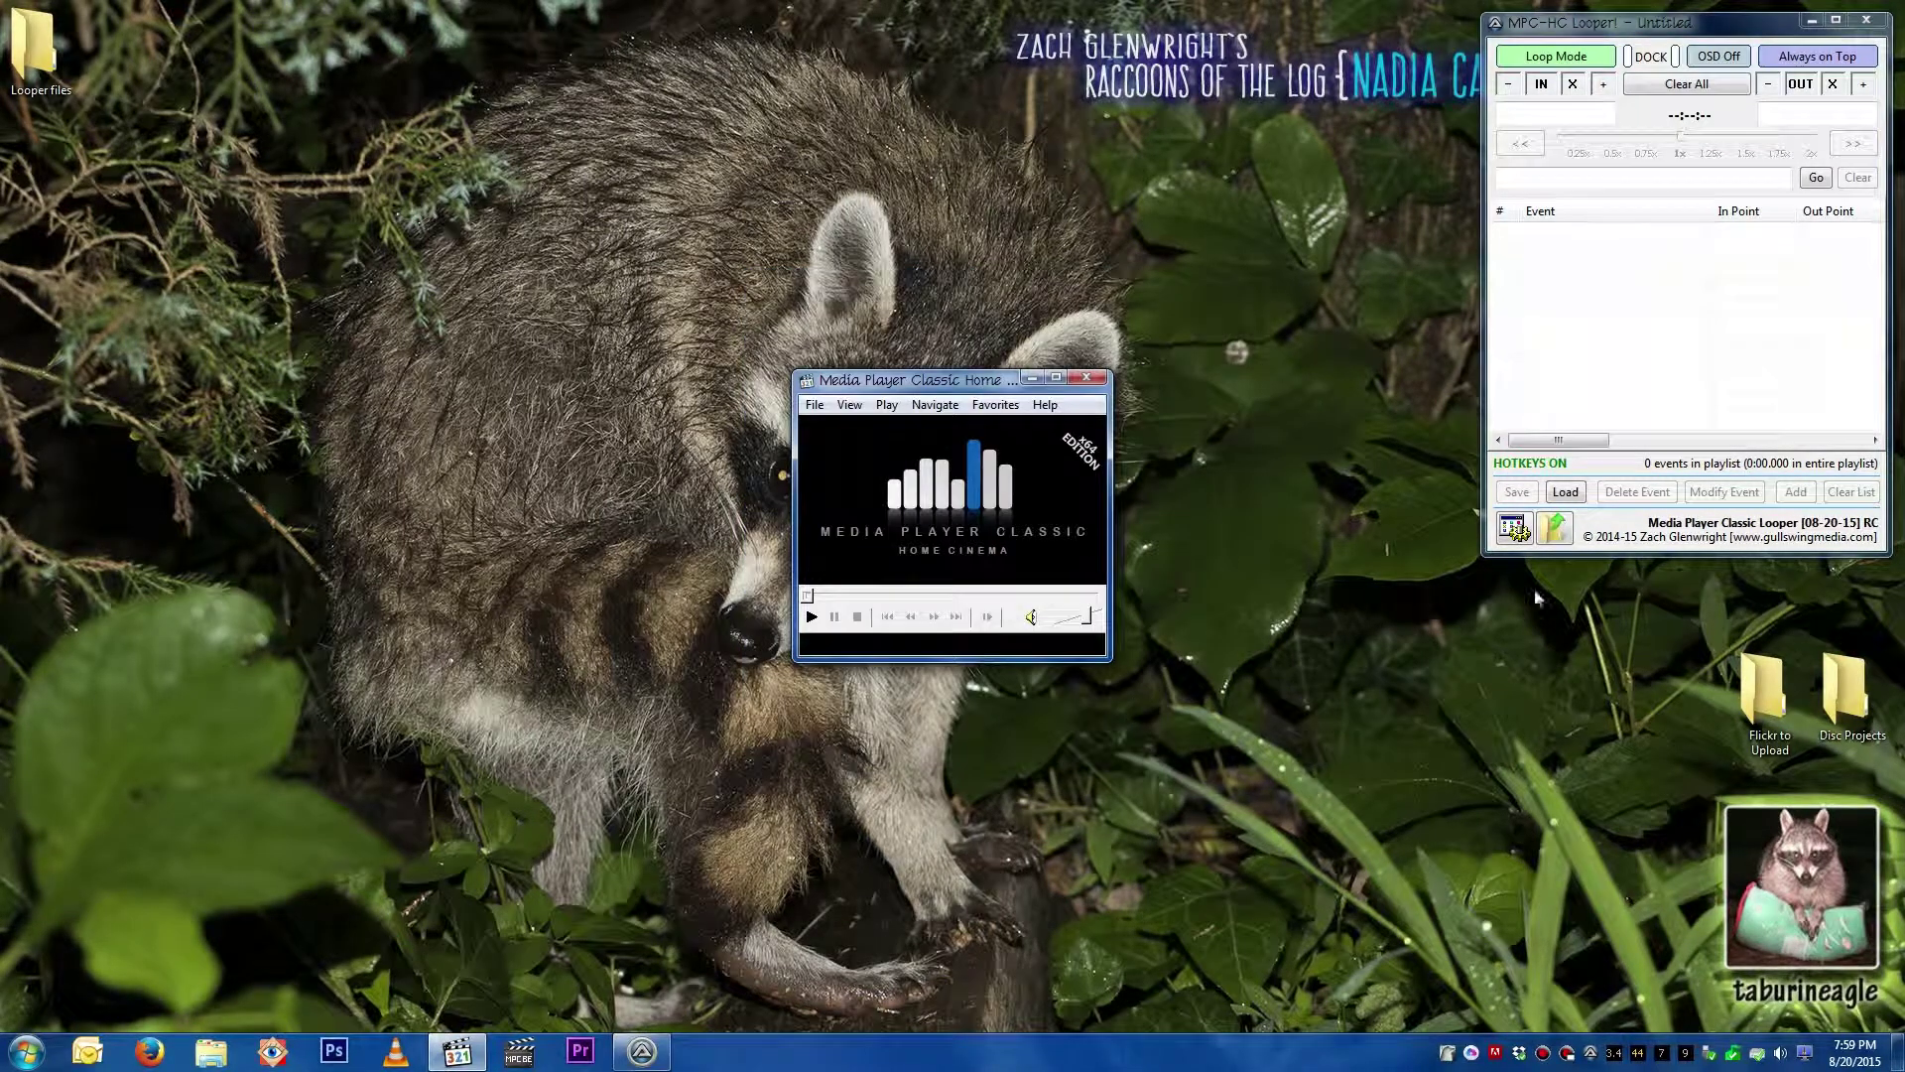
Step: Load Gulls!.looper from the A - Gulls folder under Birds and play its second event
left_click(1565, 491)
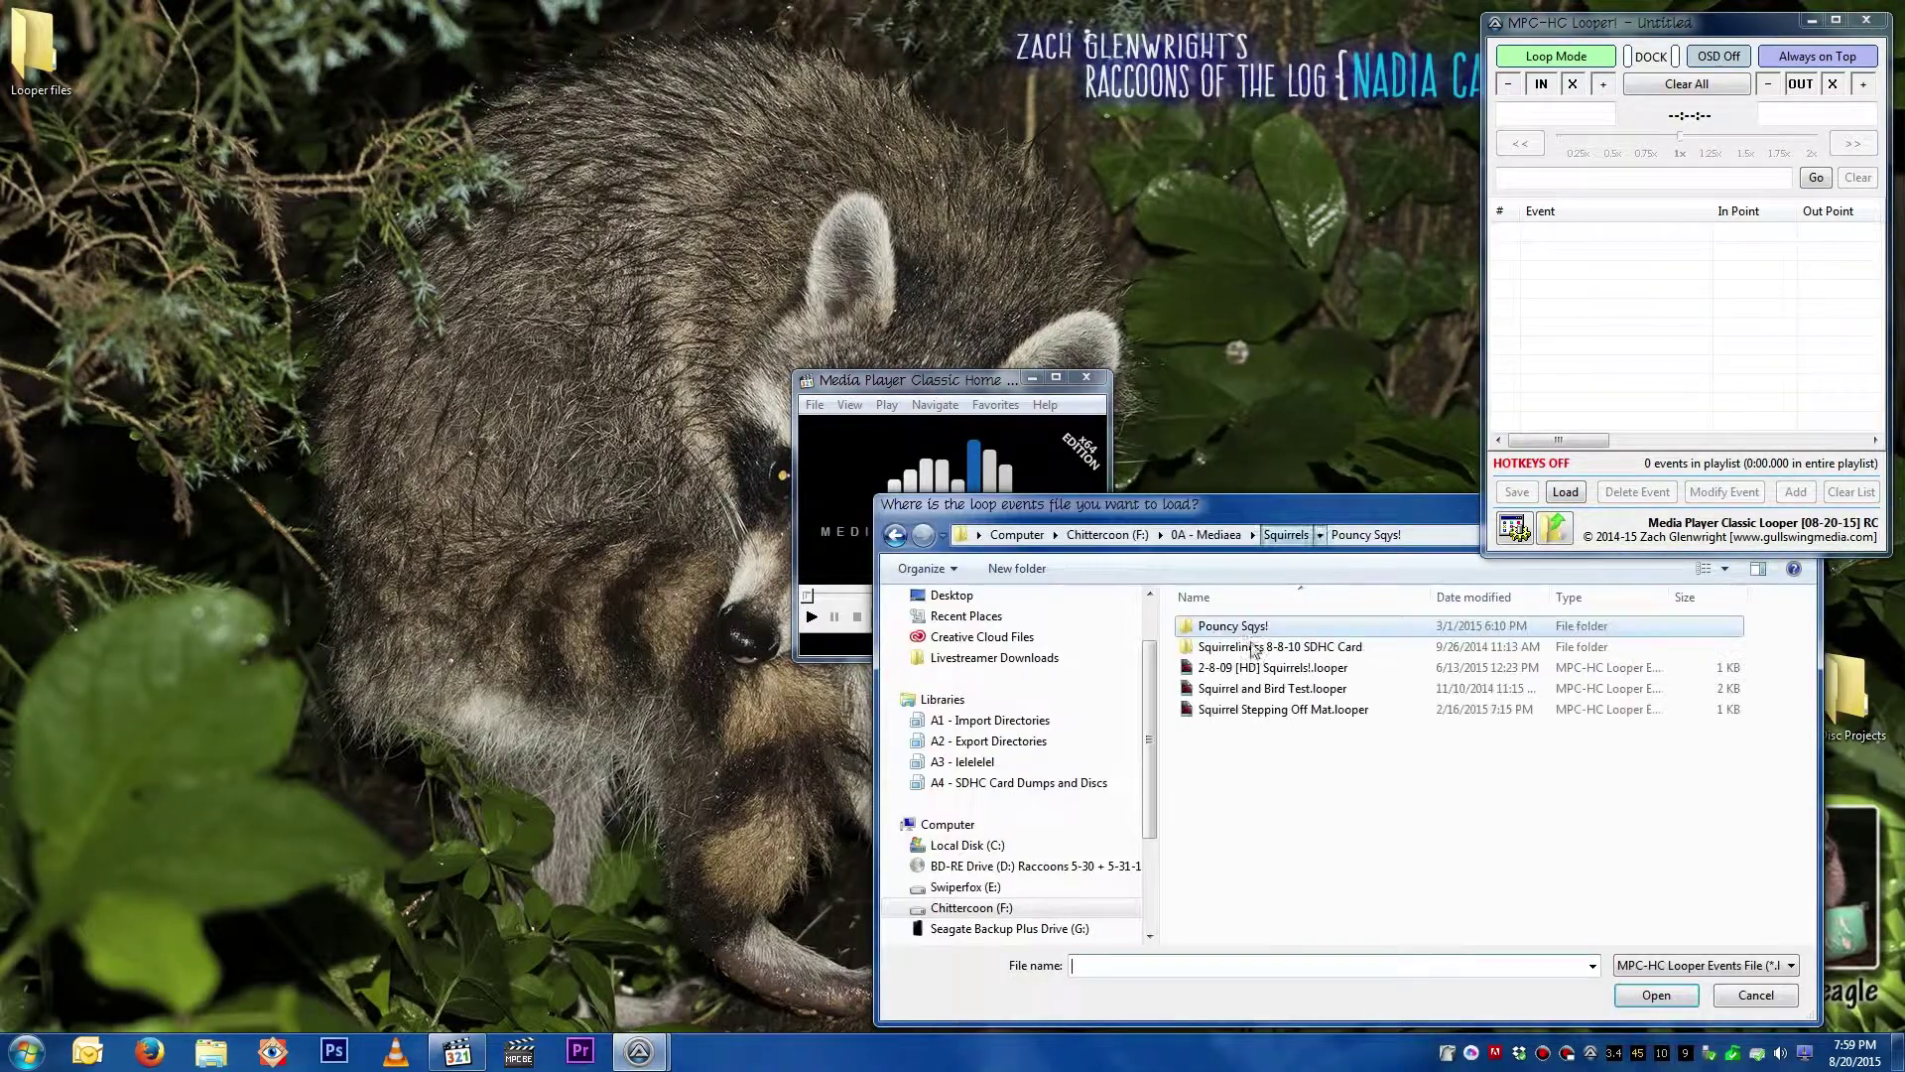
left_click(1206, 534)
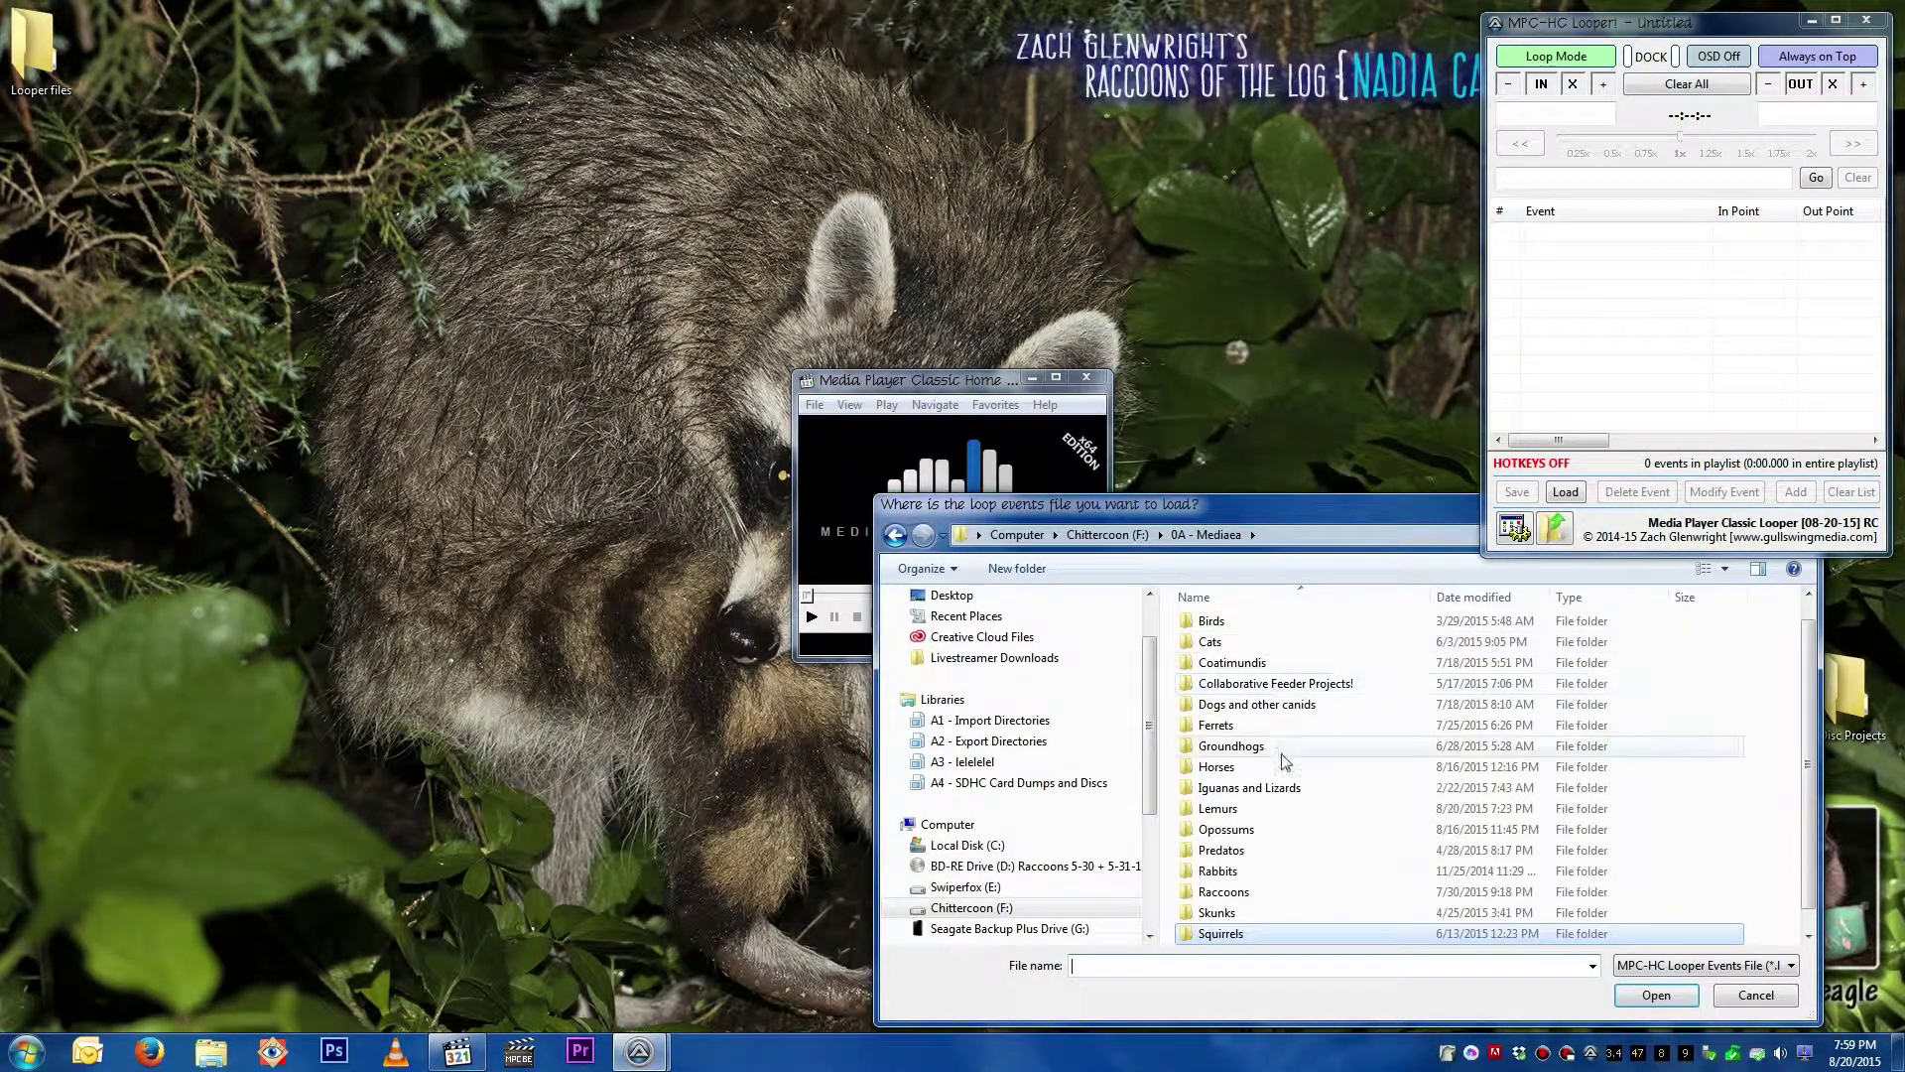
double_click(1246, 623)
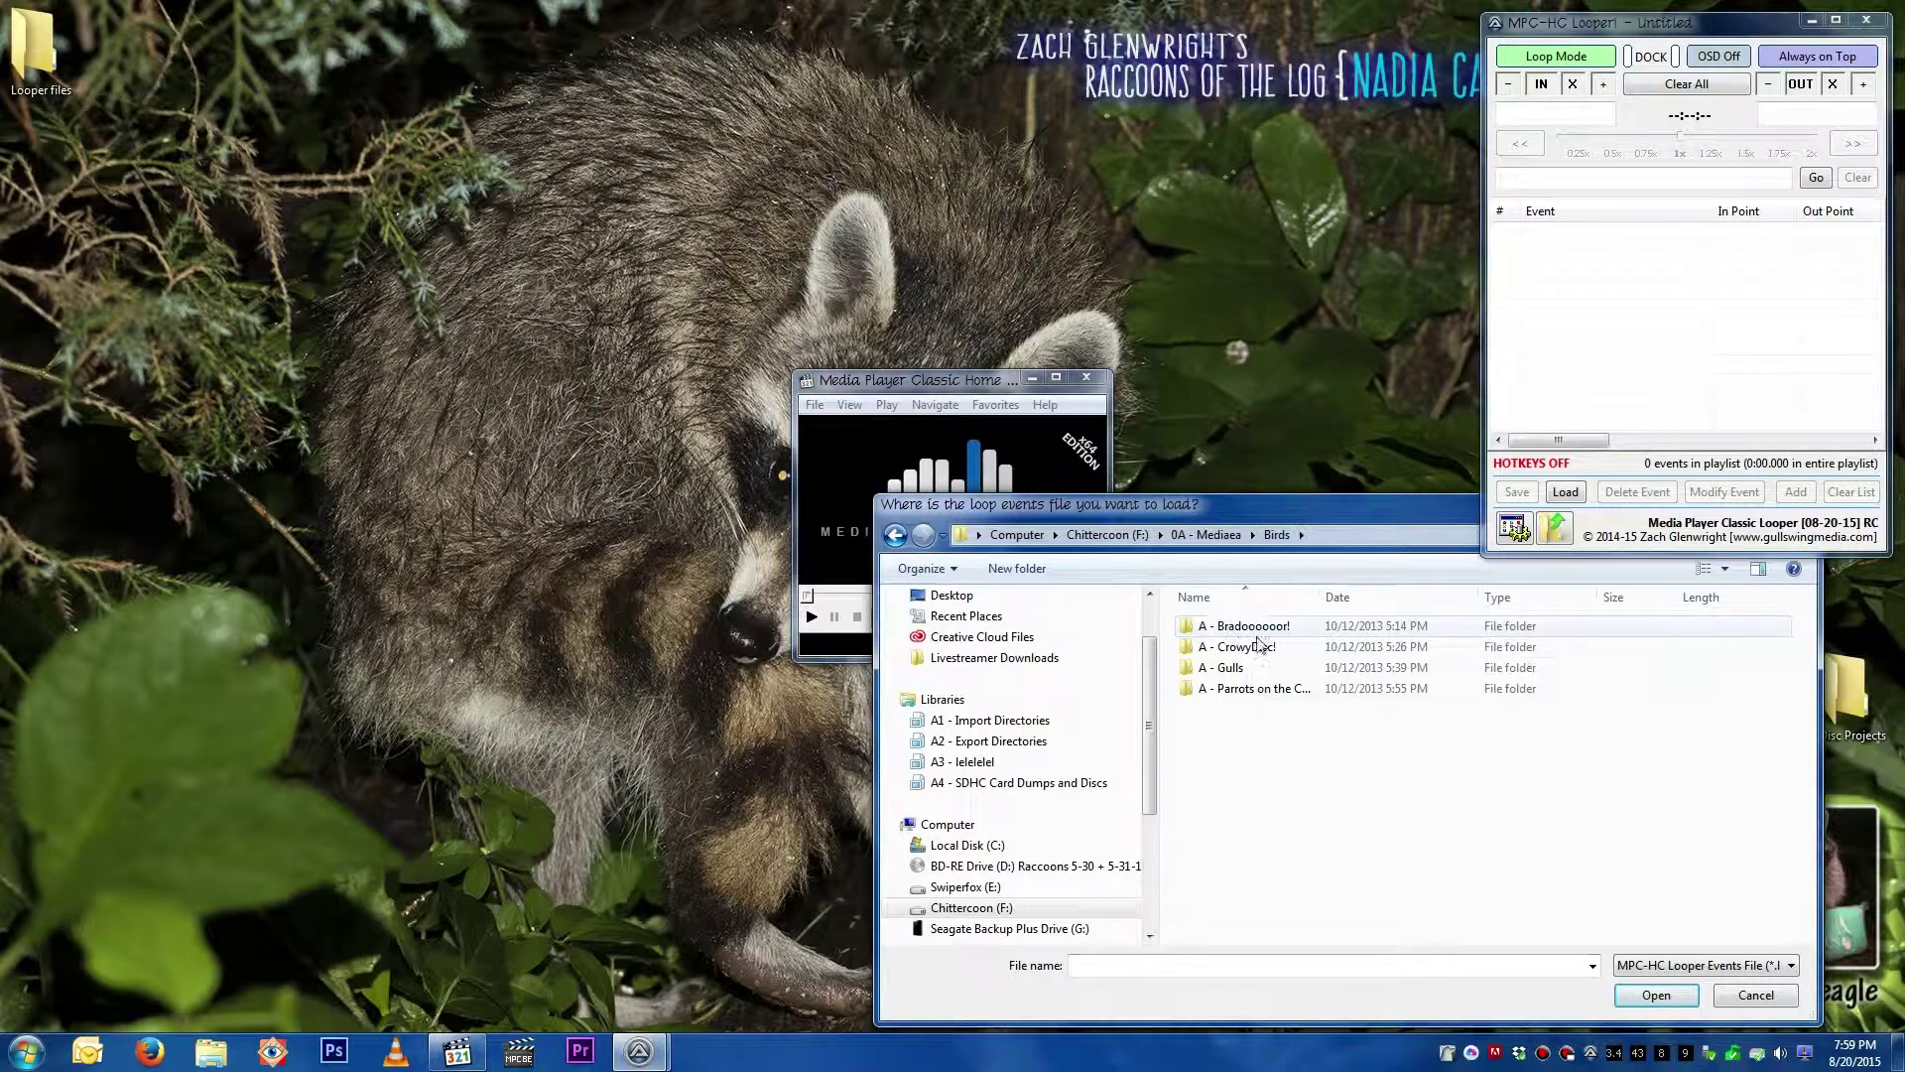
double_click(1231, 666)
left_click(1270, 731)
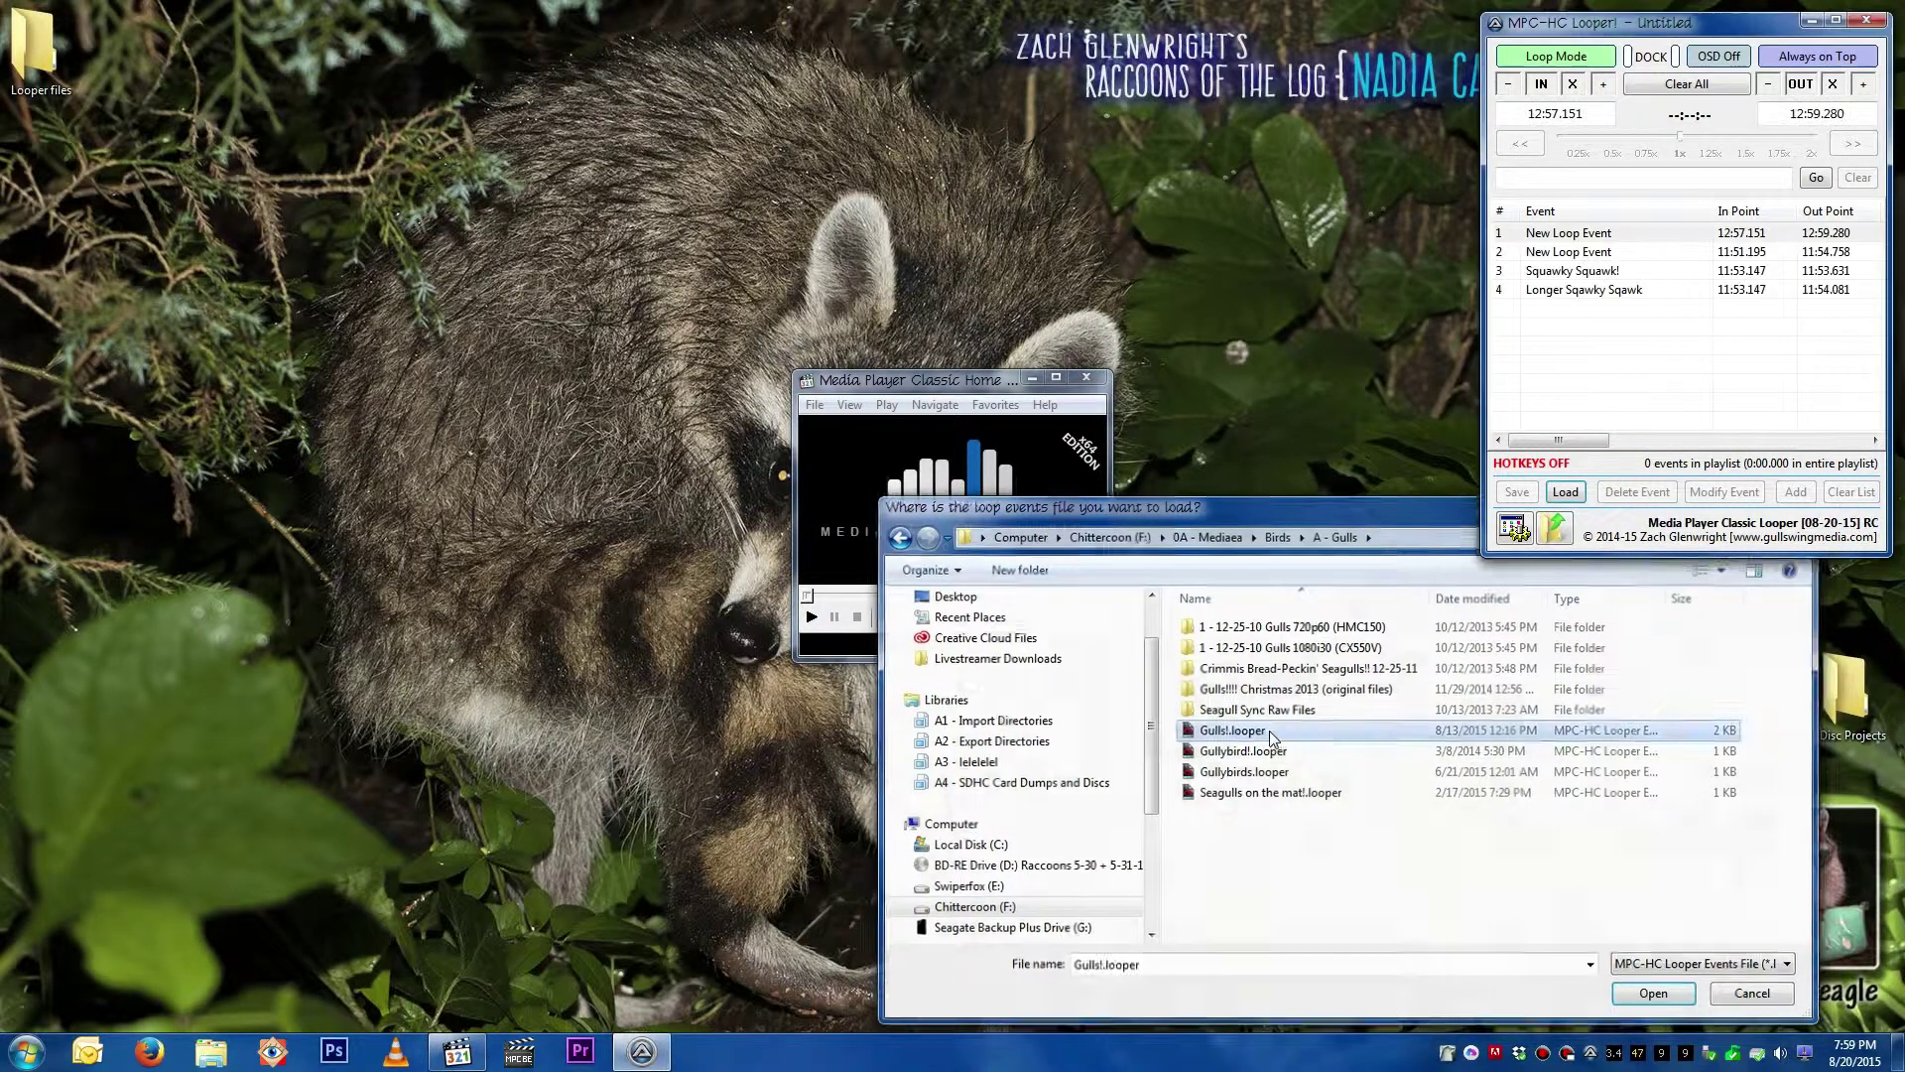
double_click(1270, 735)
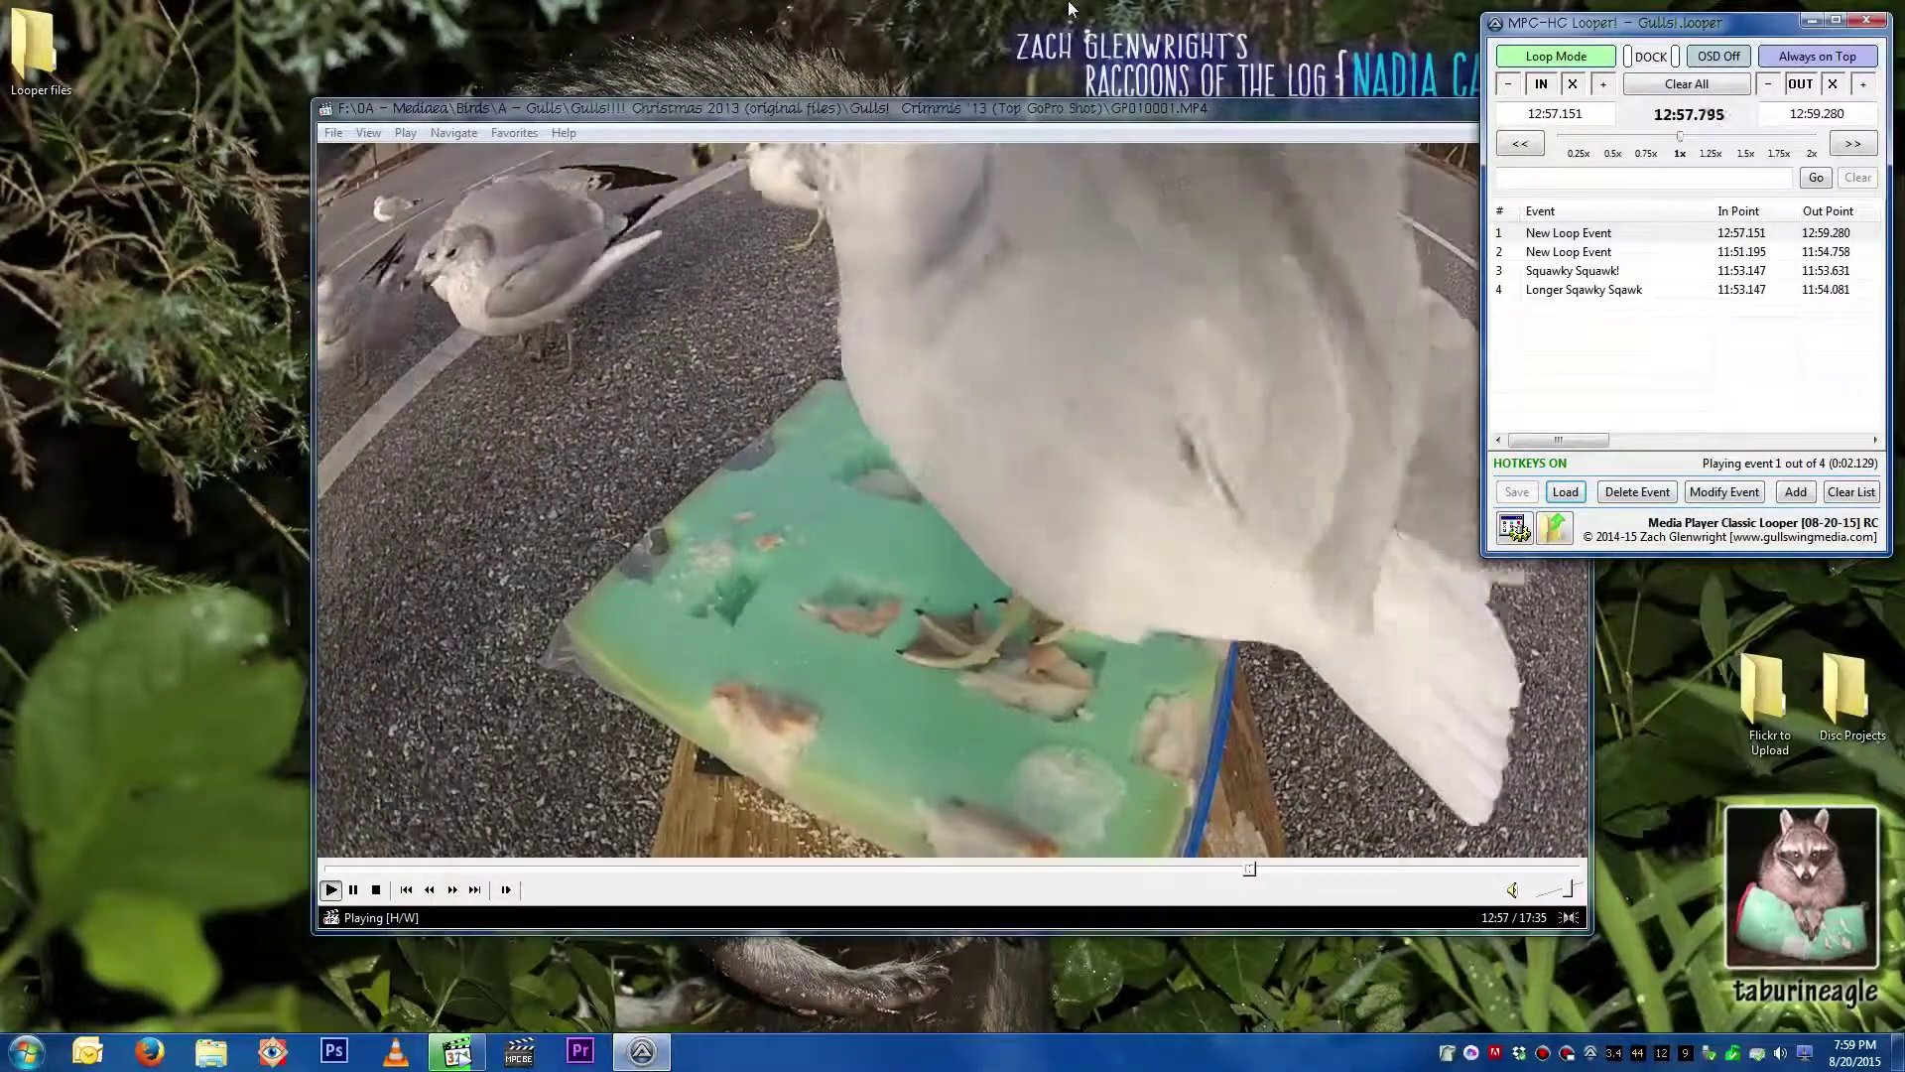
double_click(1563, 253)
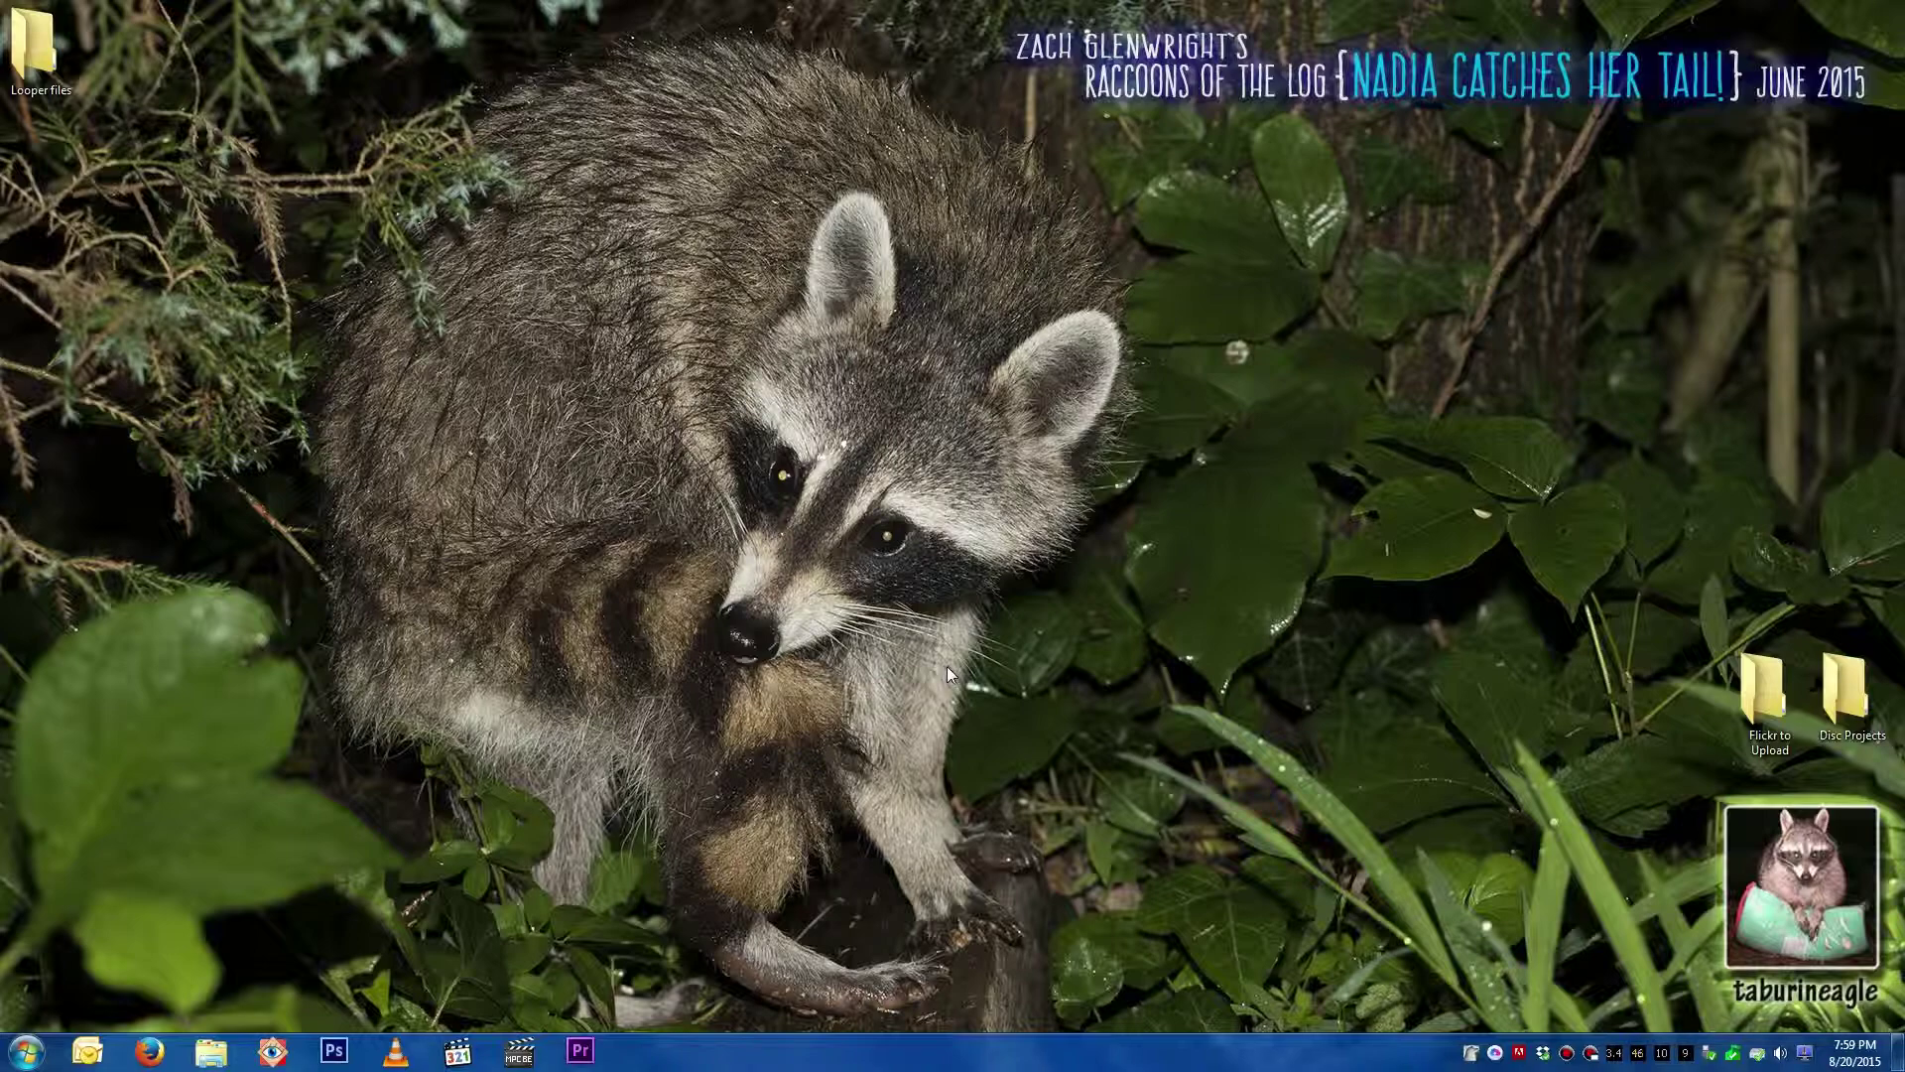
Step: Relaunch Looper, quit it and launch it again to test auto-loading of the last open events file
middle_click(938, 564)
left_click(992, 621)
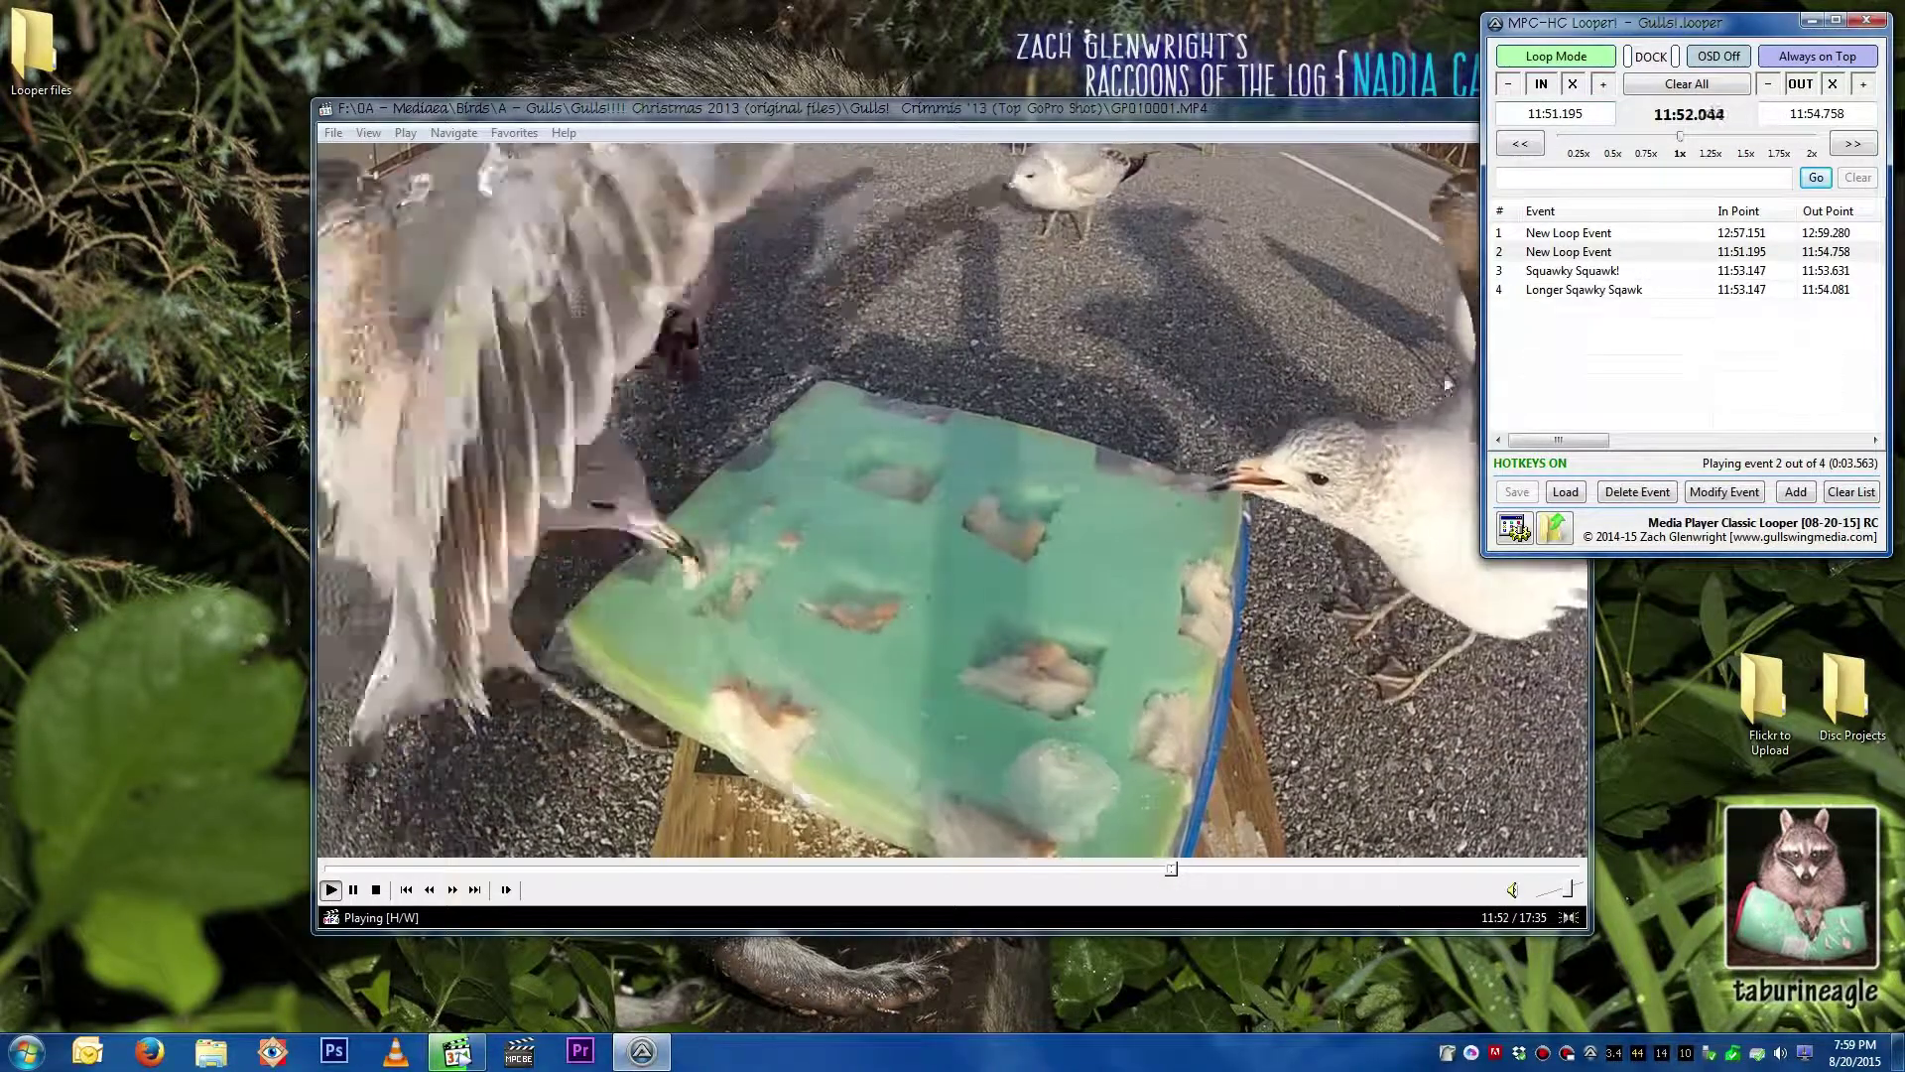
key("alt+F4")
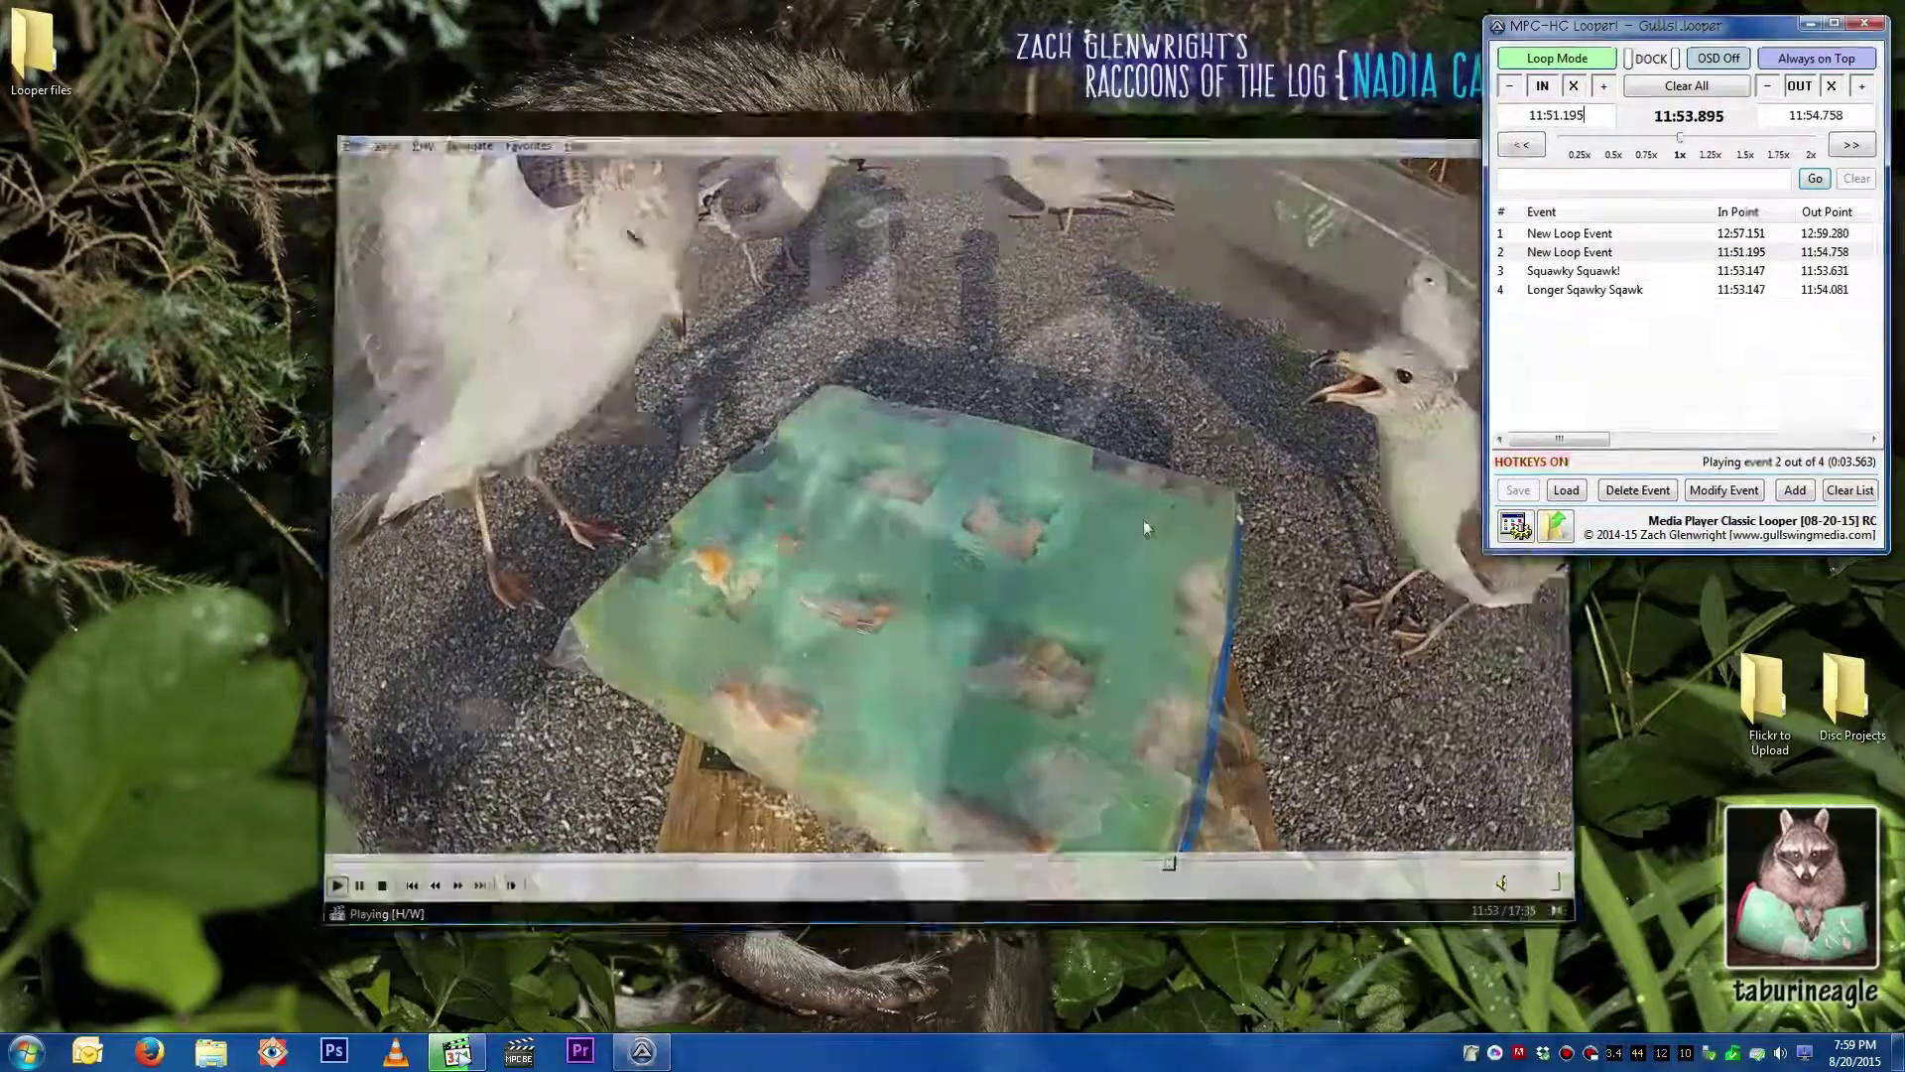
middle_click(1093, 534)
left_click(1131, 536)
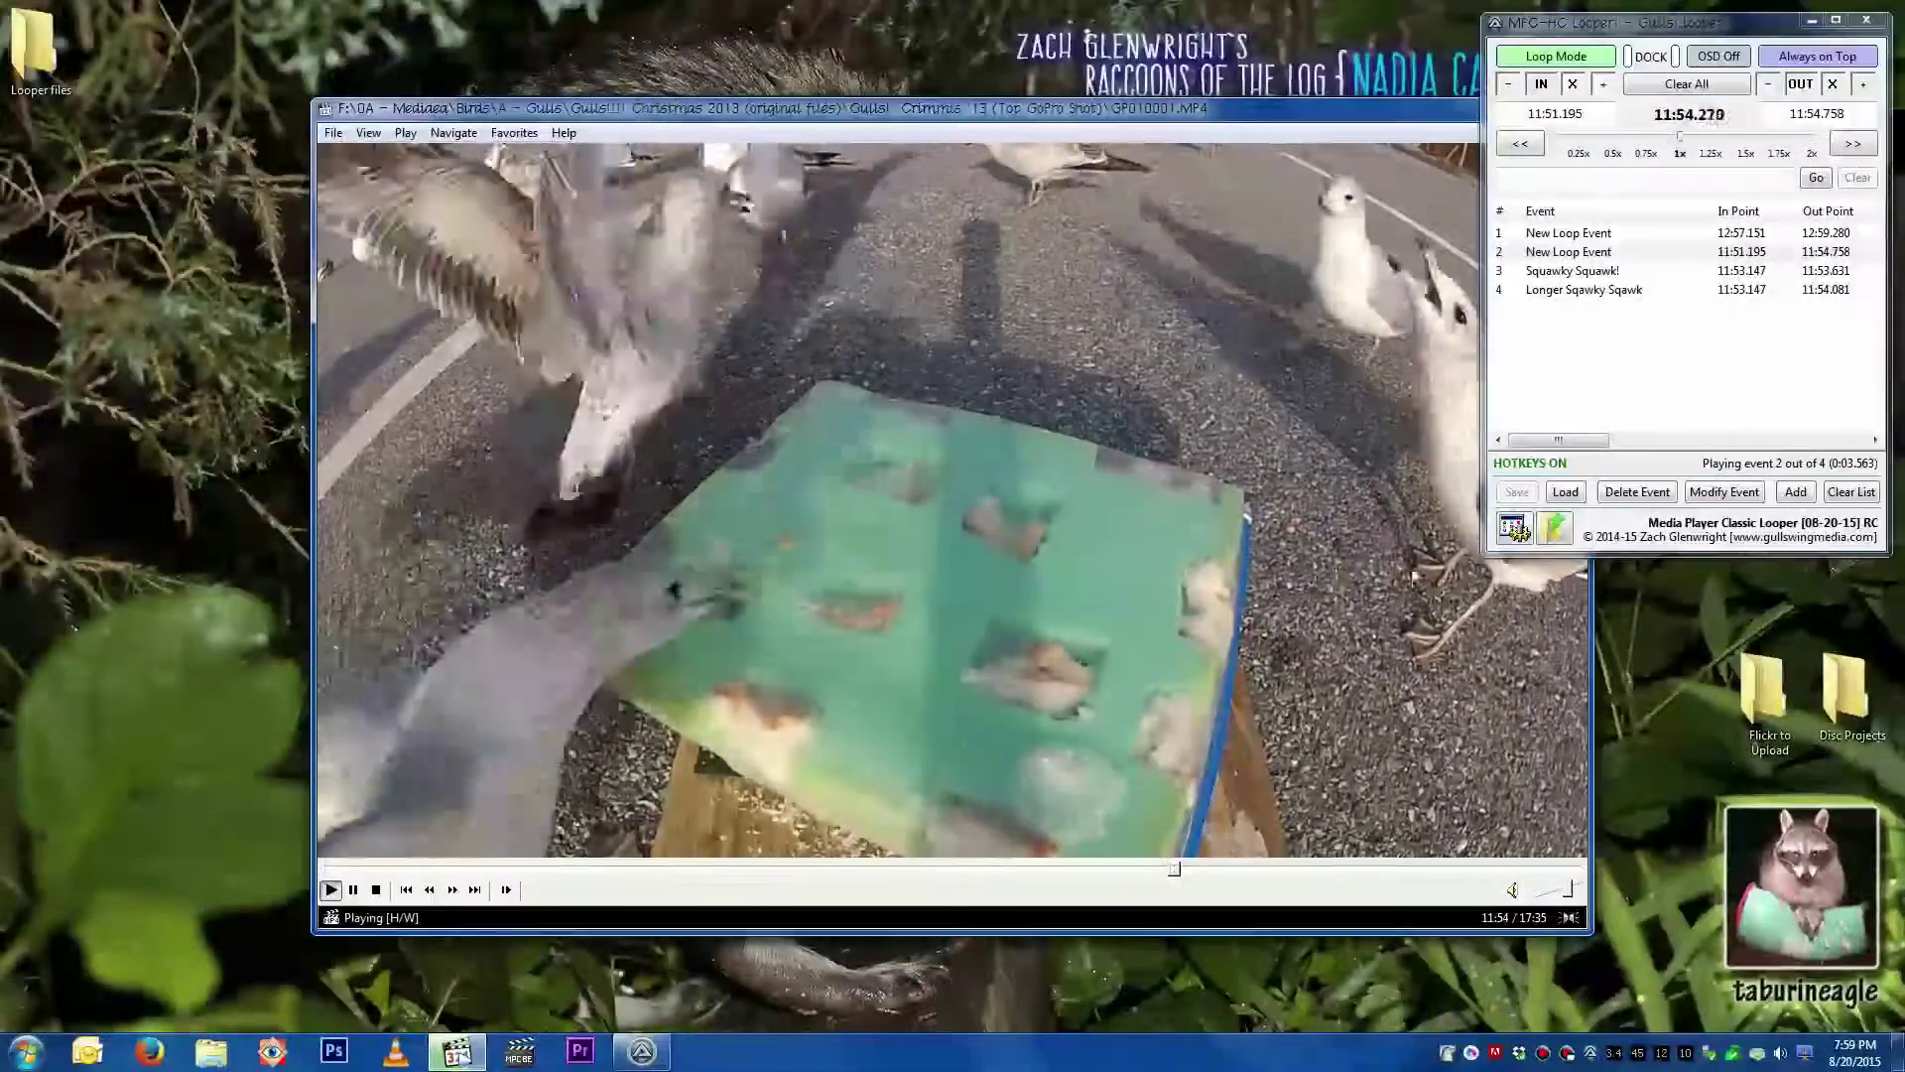
Step: Clear the event list, and quit and relaunch Looper twice to test starting with no last file
left_click(1851, 491)
key("alt+F4")
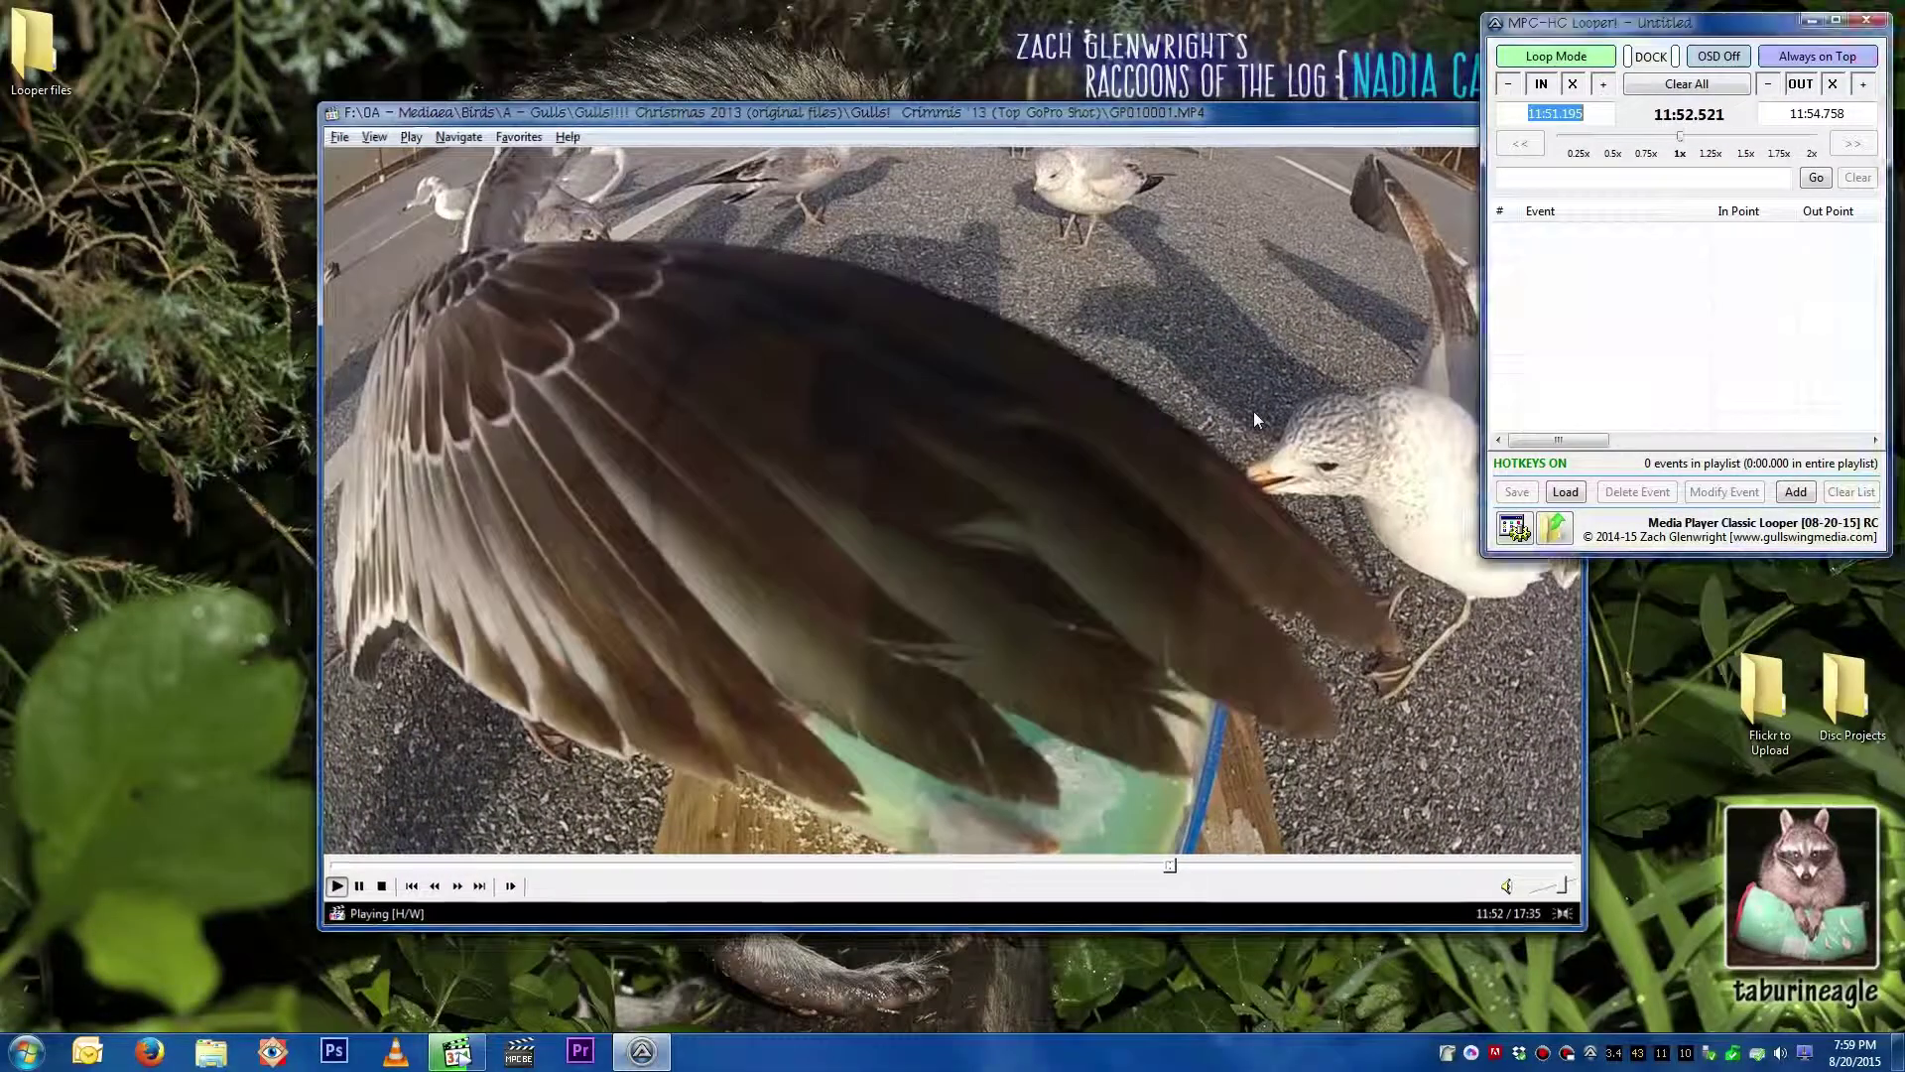
middle_click(1203, 516)
left_click(1232, 515)
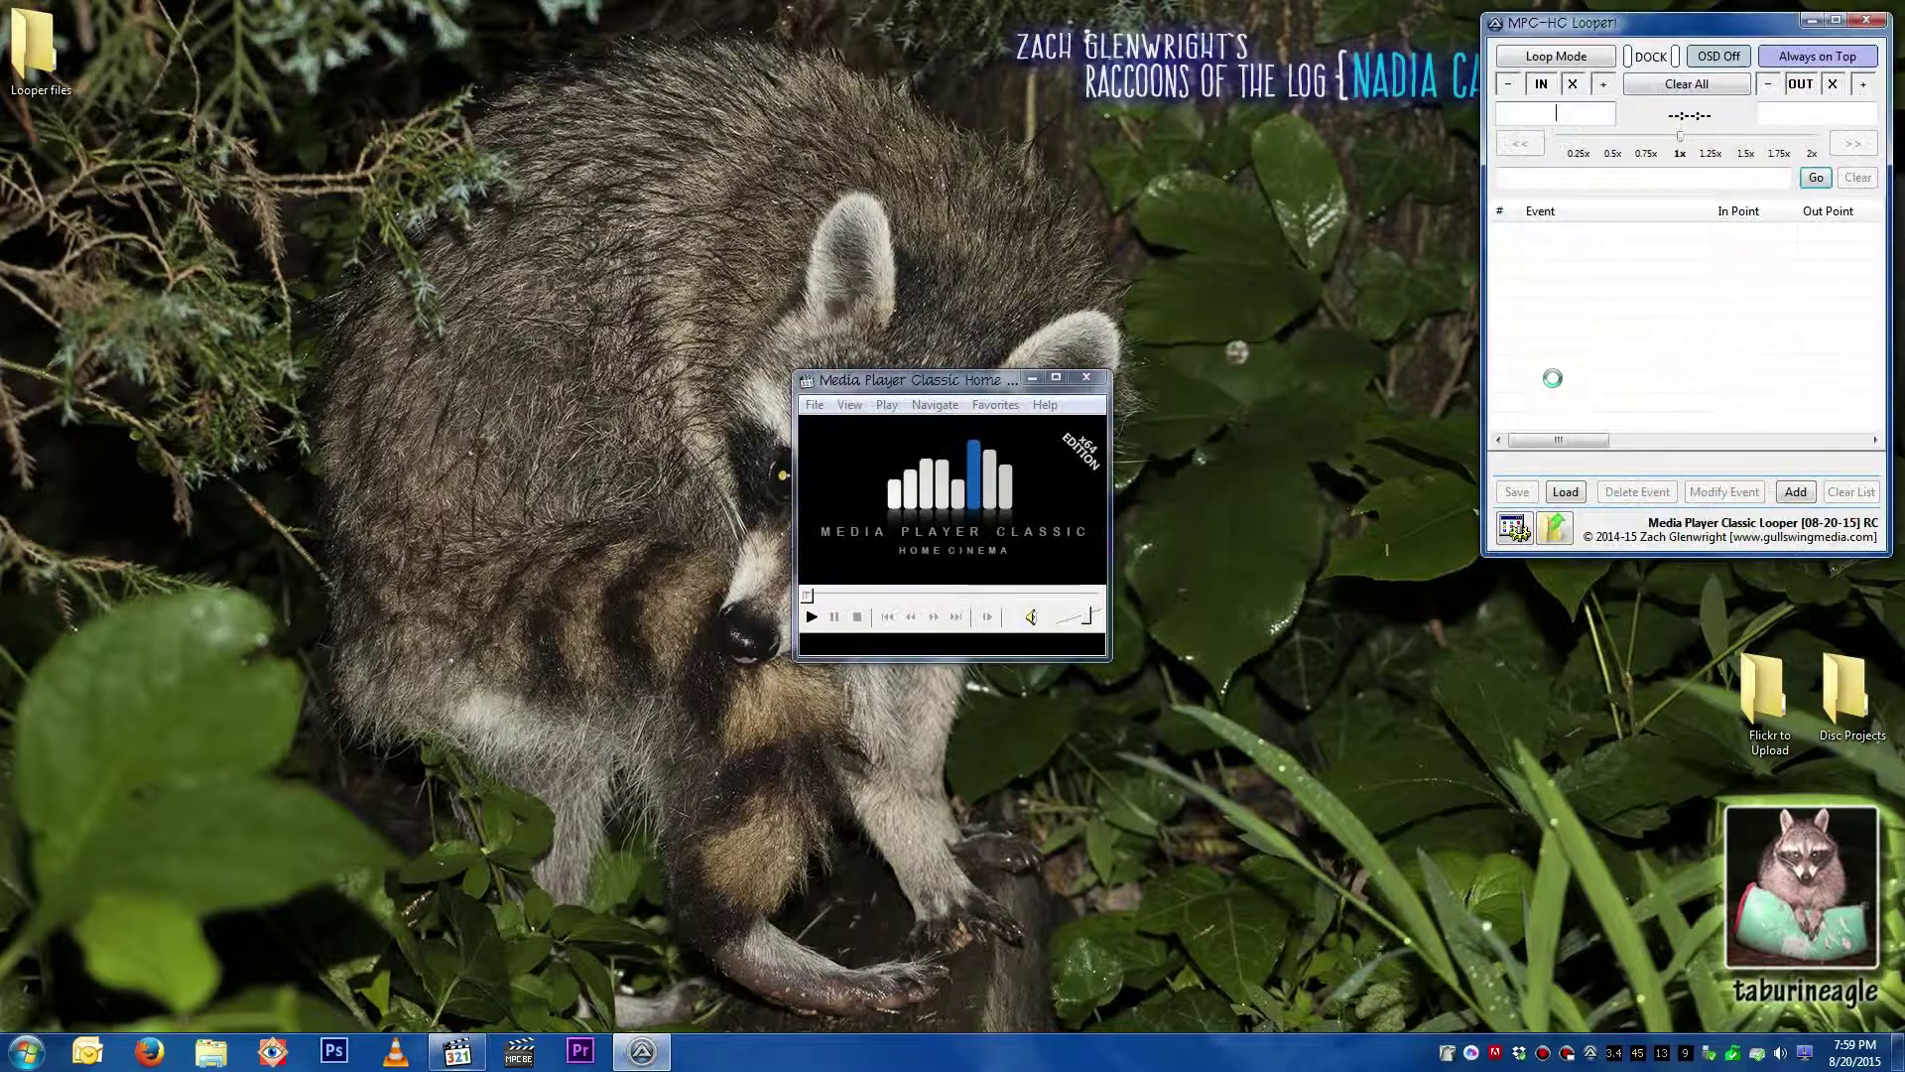
key("alt+F4")
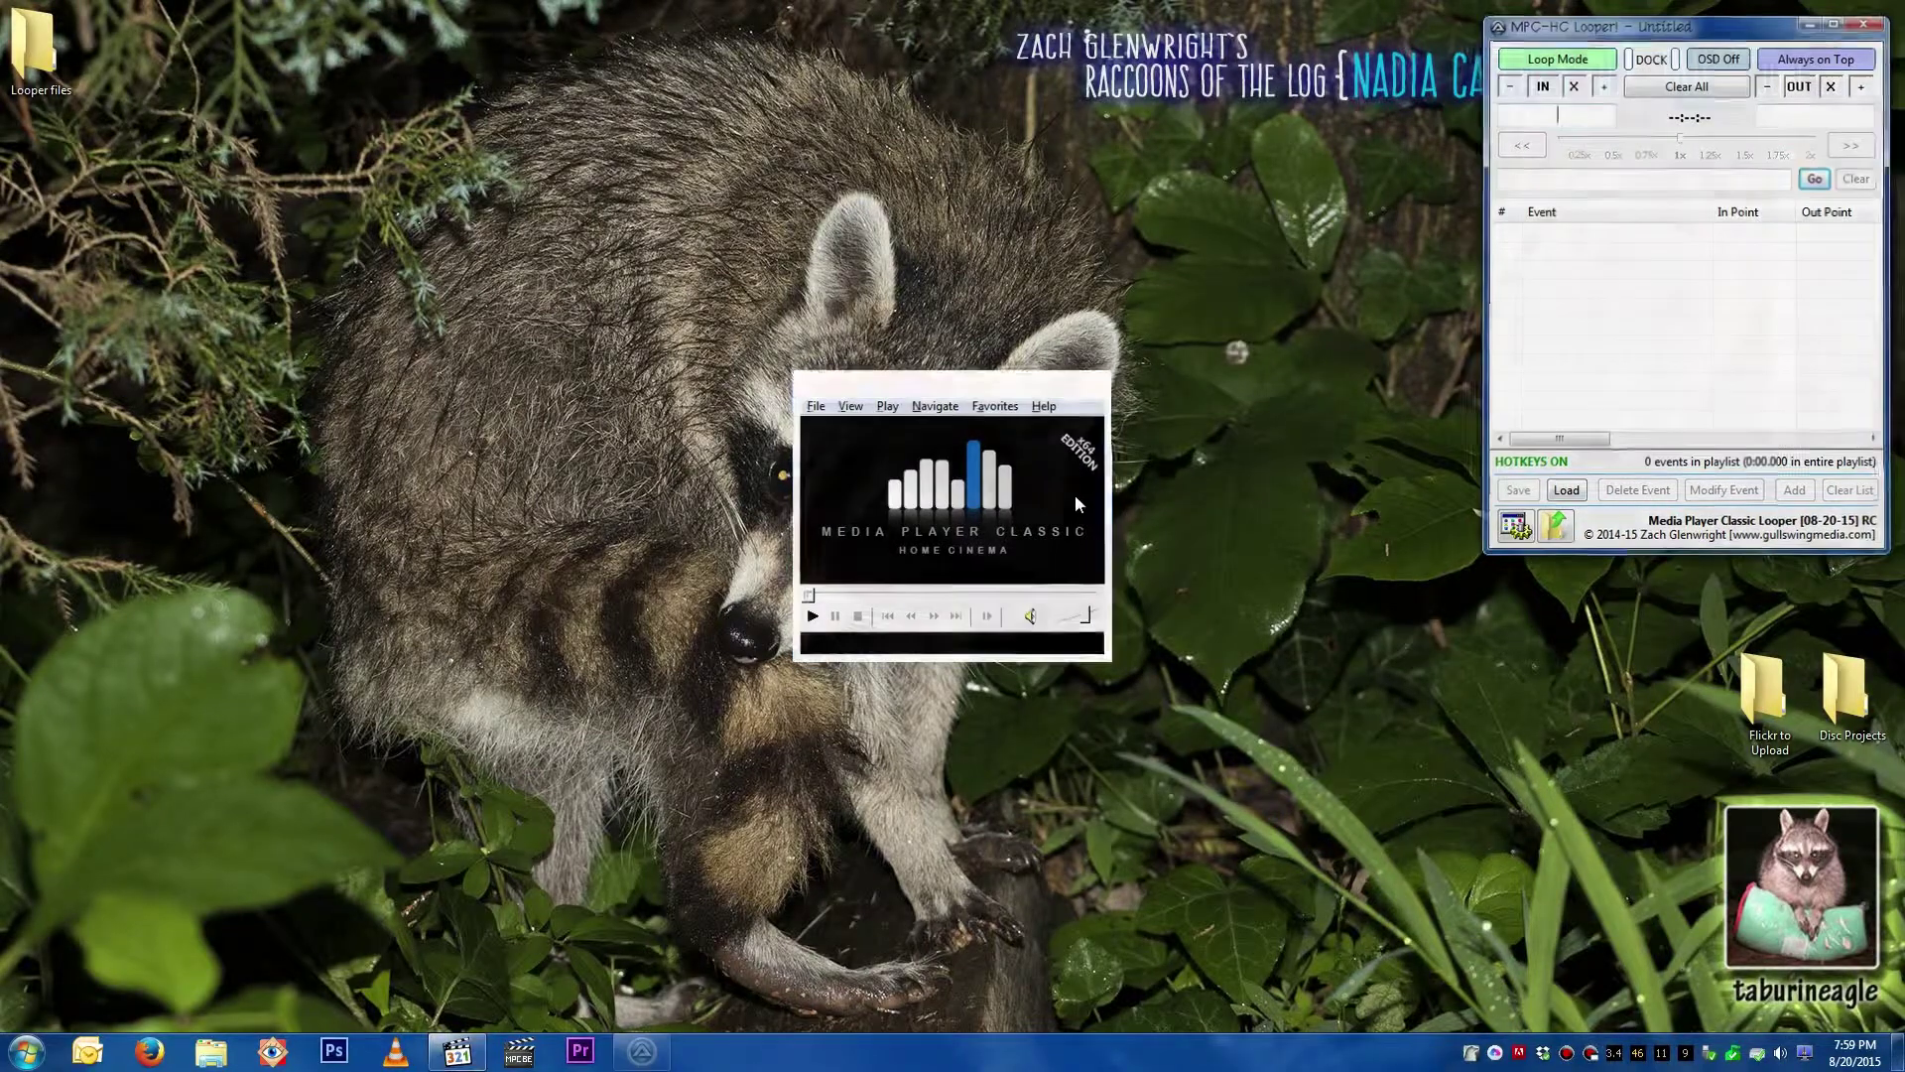
middle_click(1084, 512)
left_click(1119, 514)
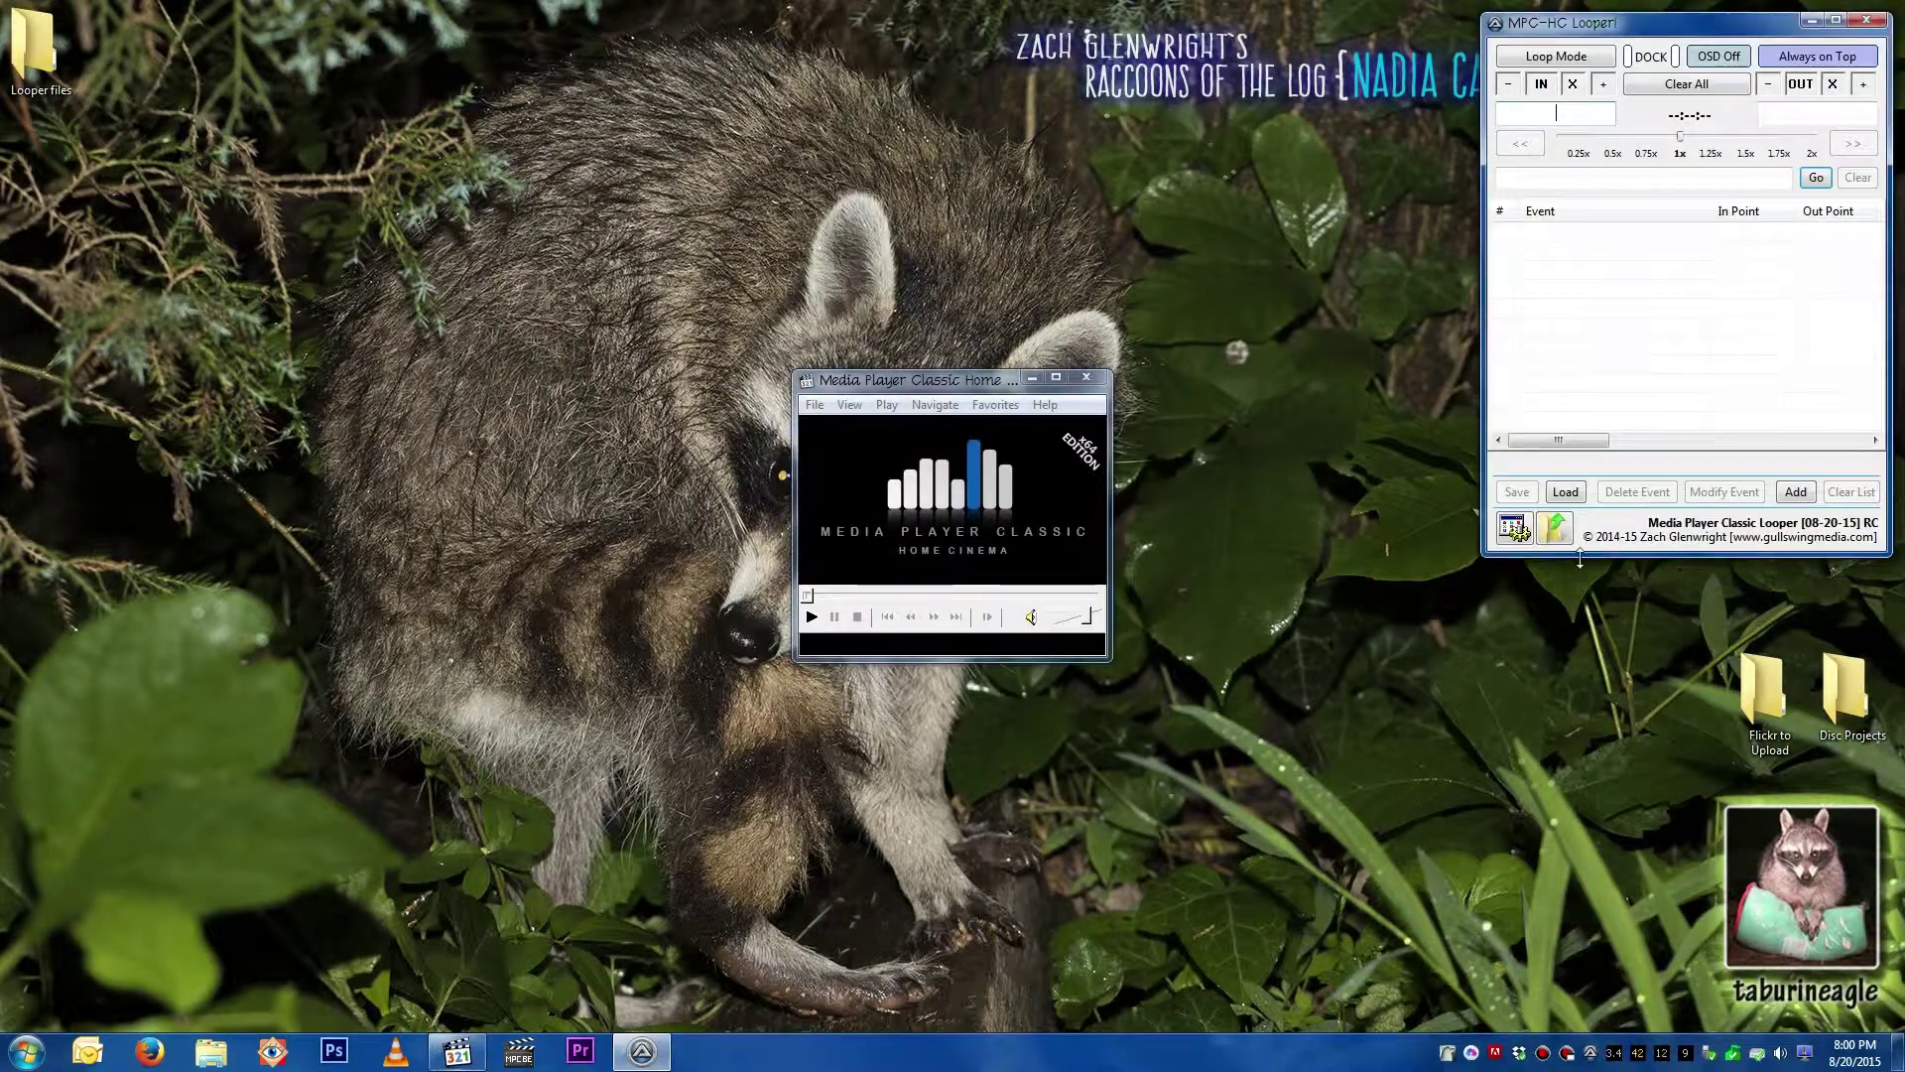
Step: Review the auto-load option in Looper's options, cancel the dialog, and load the Gulls!.looper events file
left_click(1514, 528)
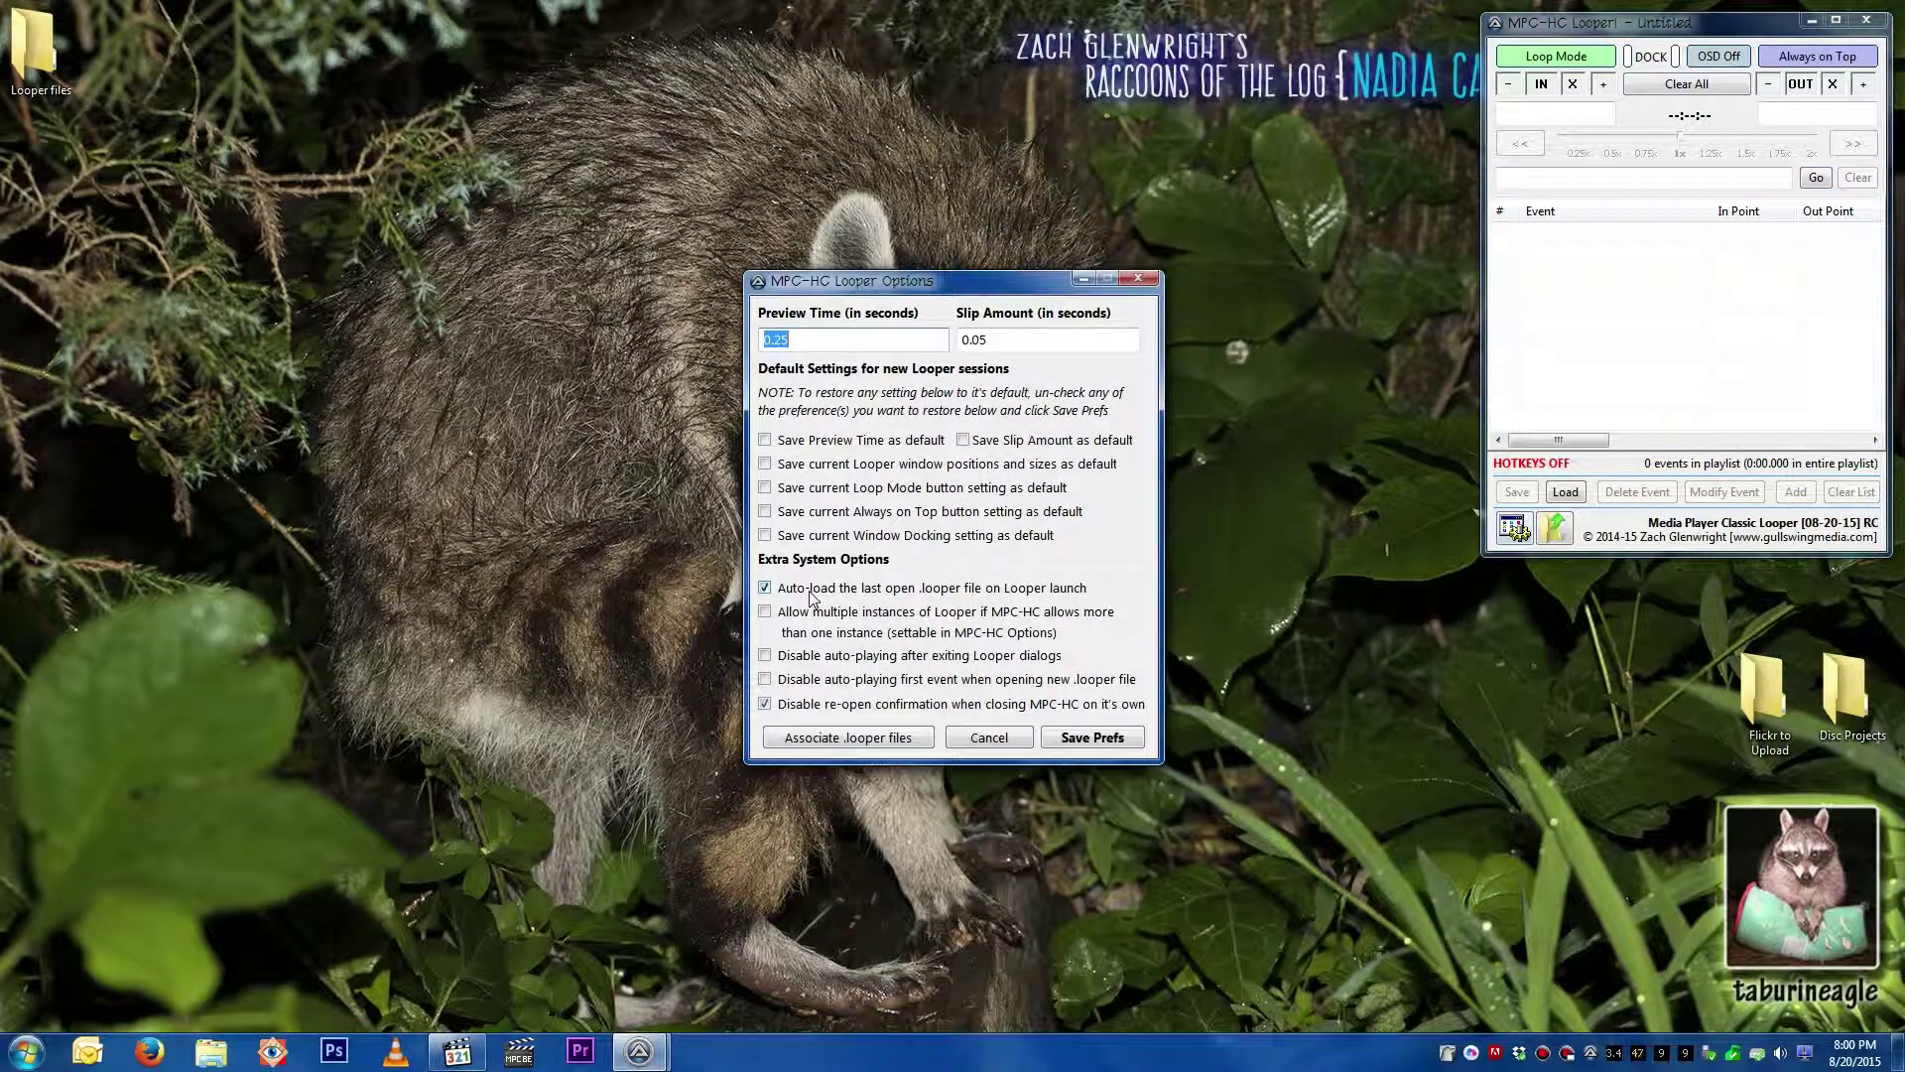
mouse_move(811, 595)
left_click(325, 513)
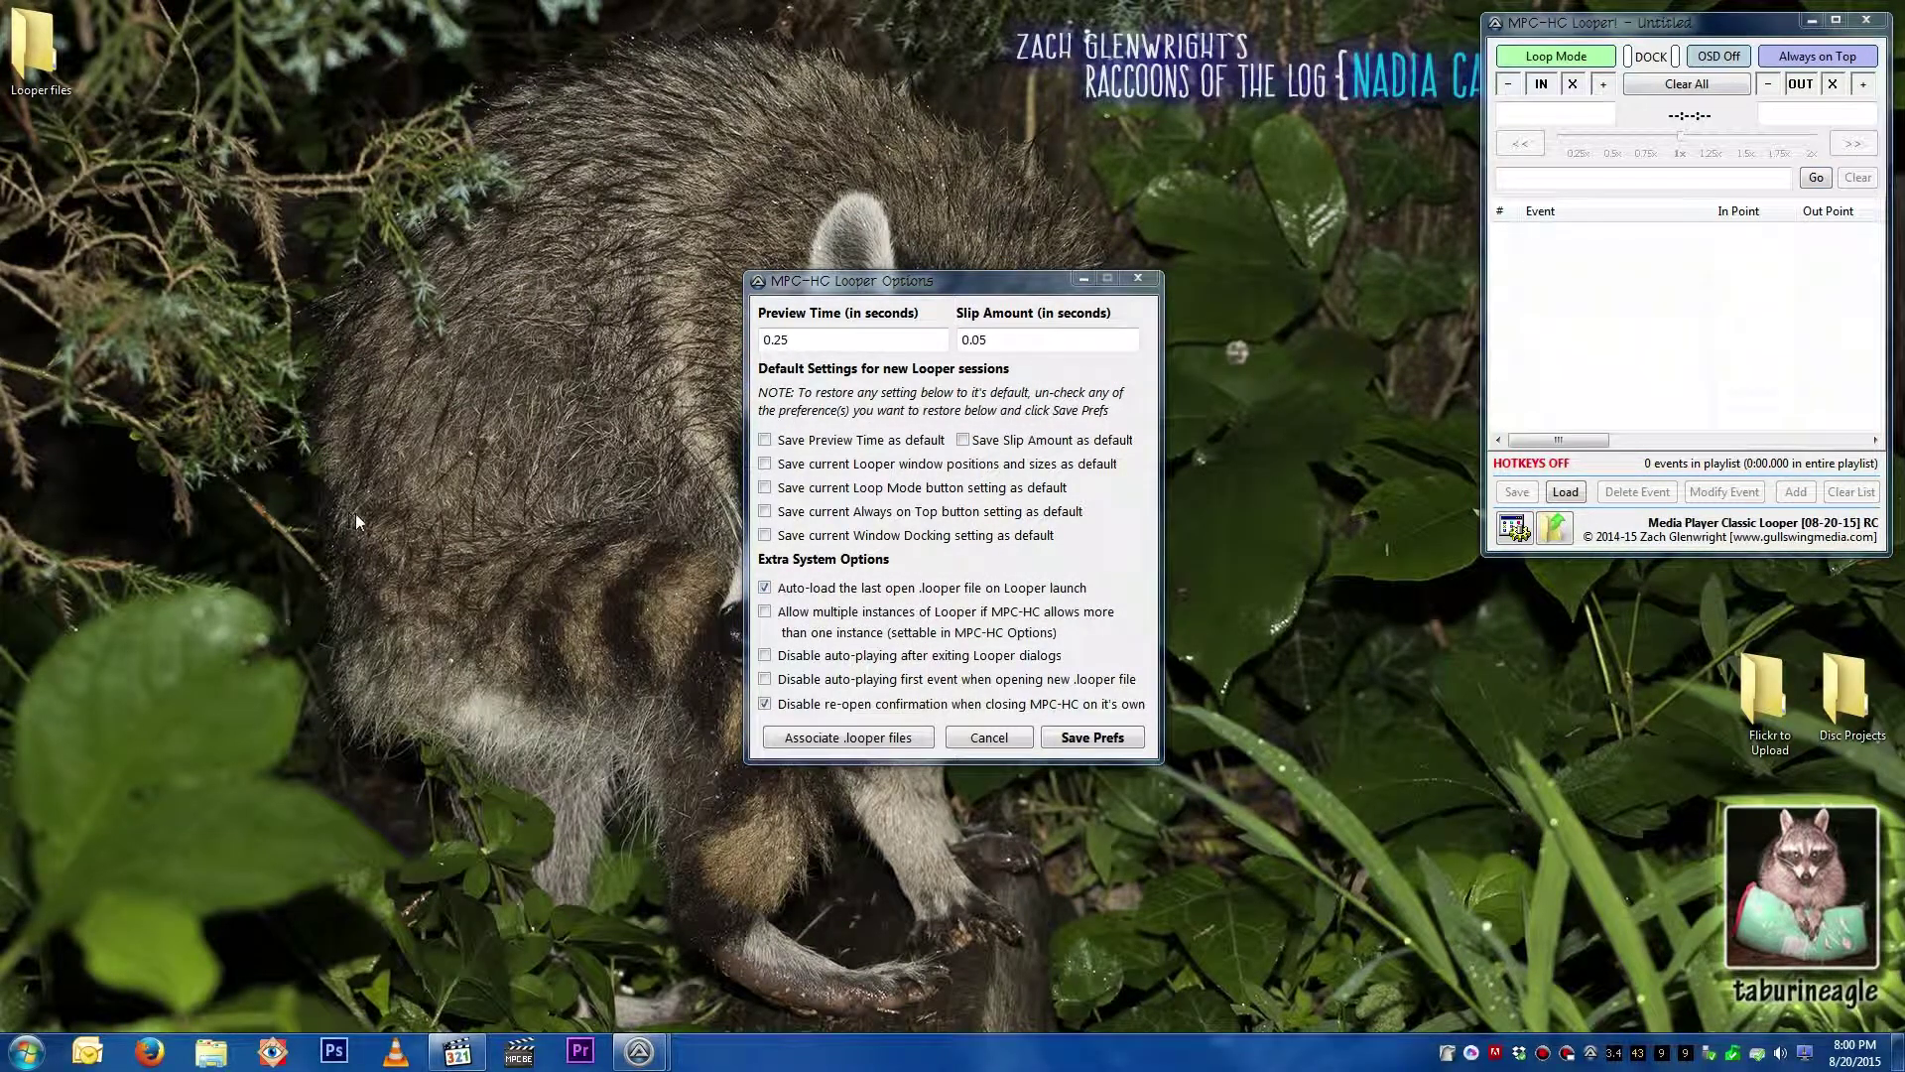
left_click(978, 740)
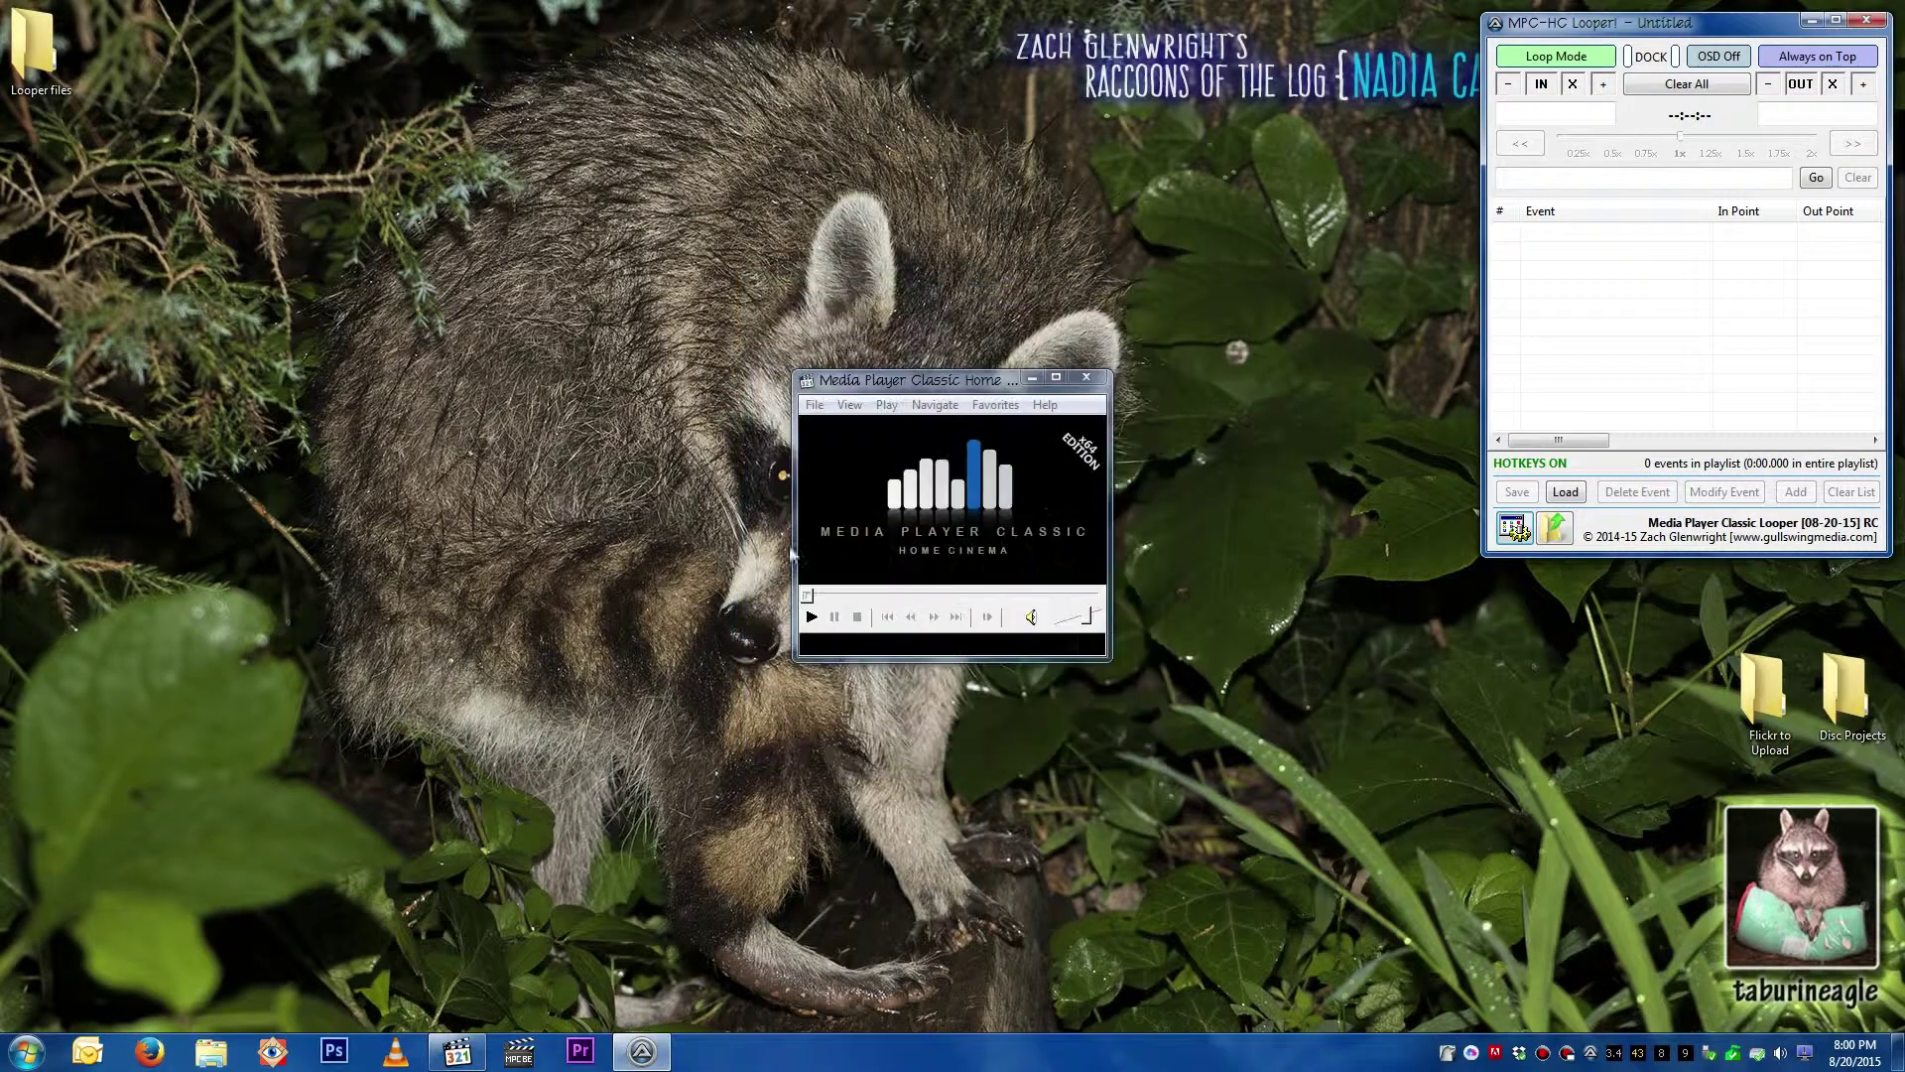
left_click(1563, 493)
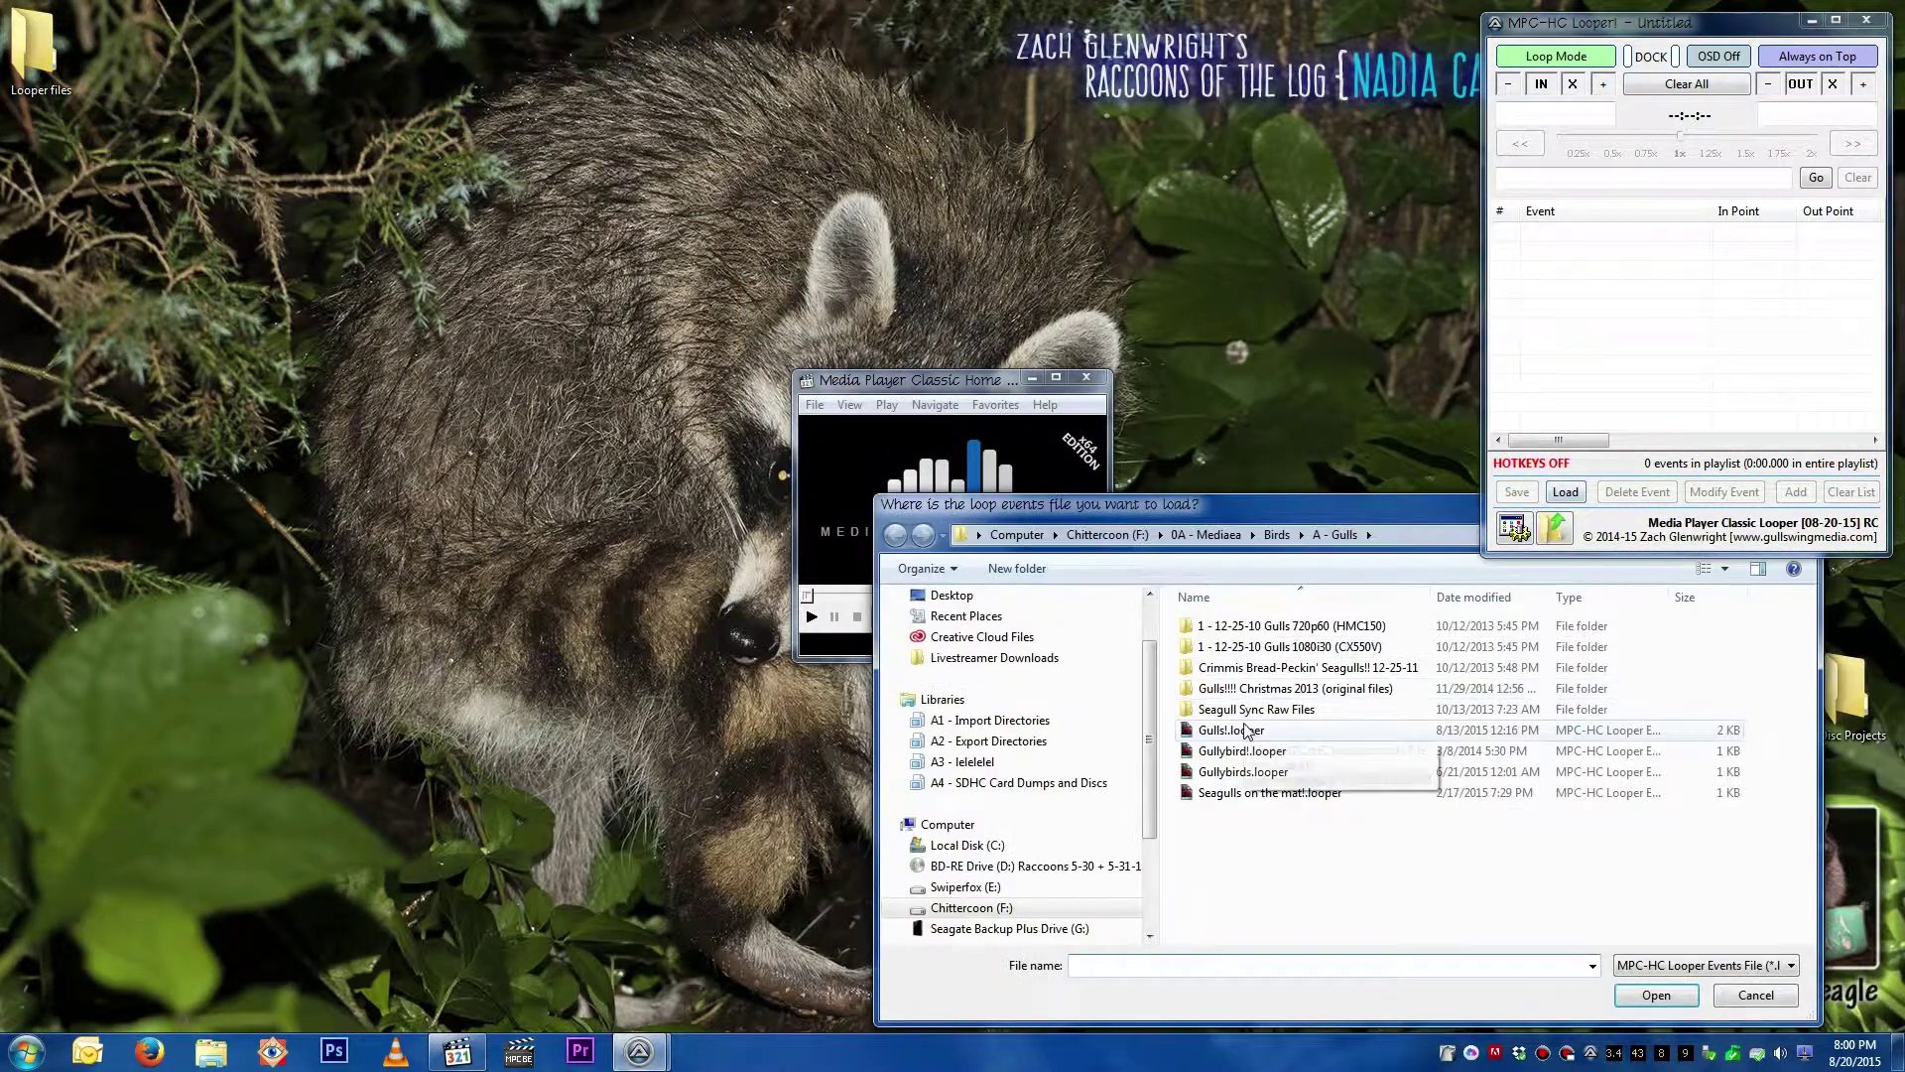
double_click(1250, 731)
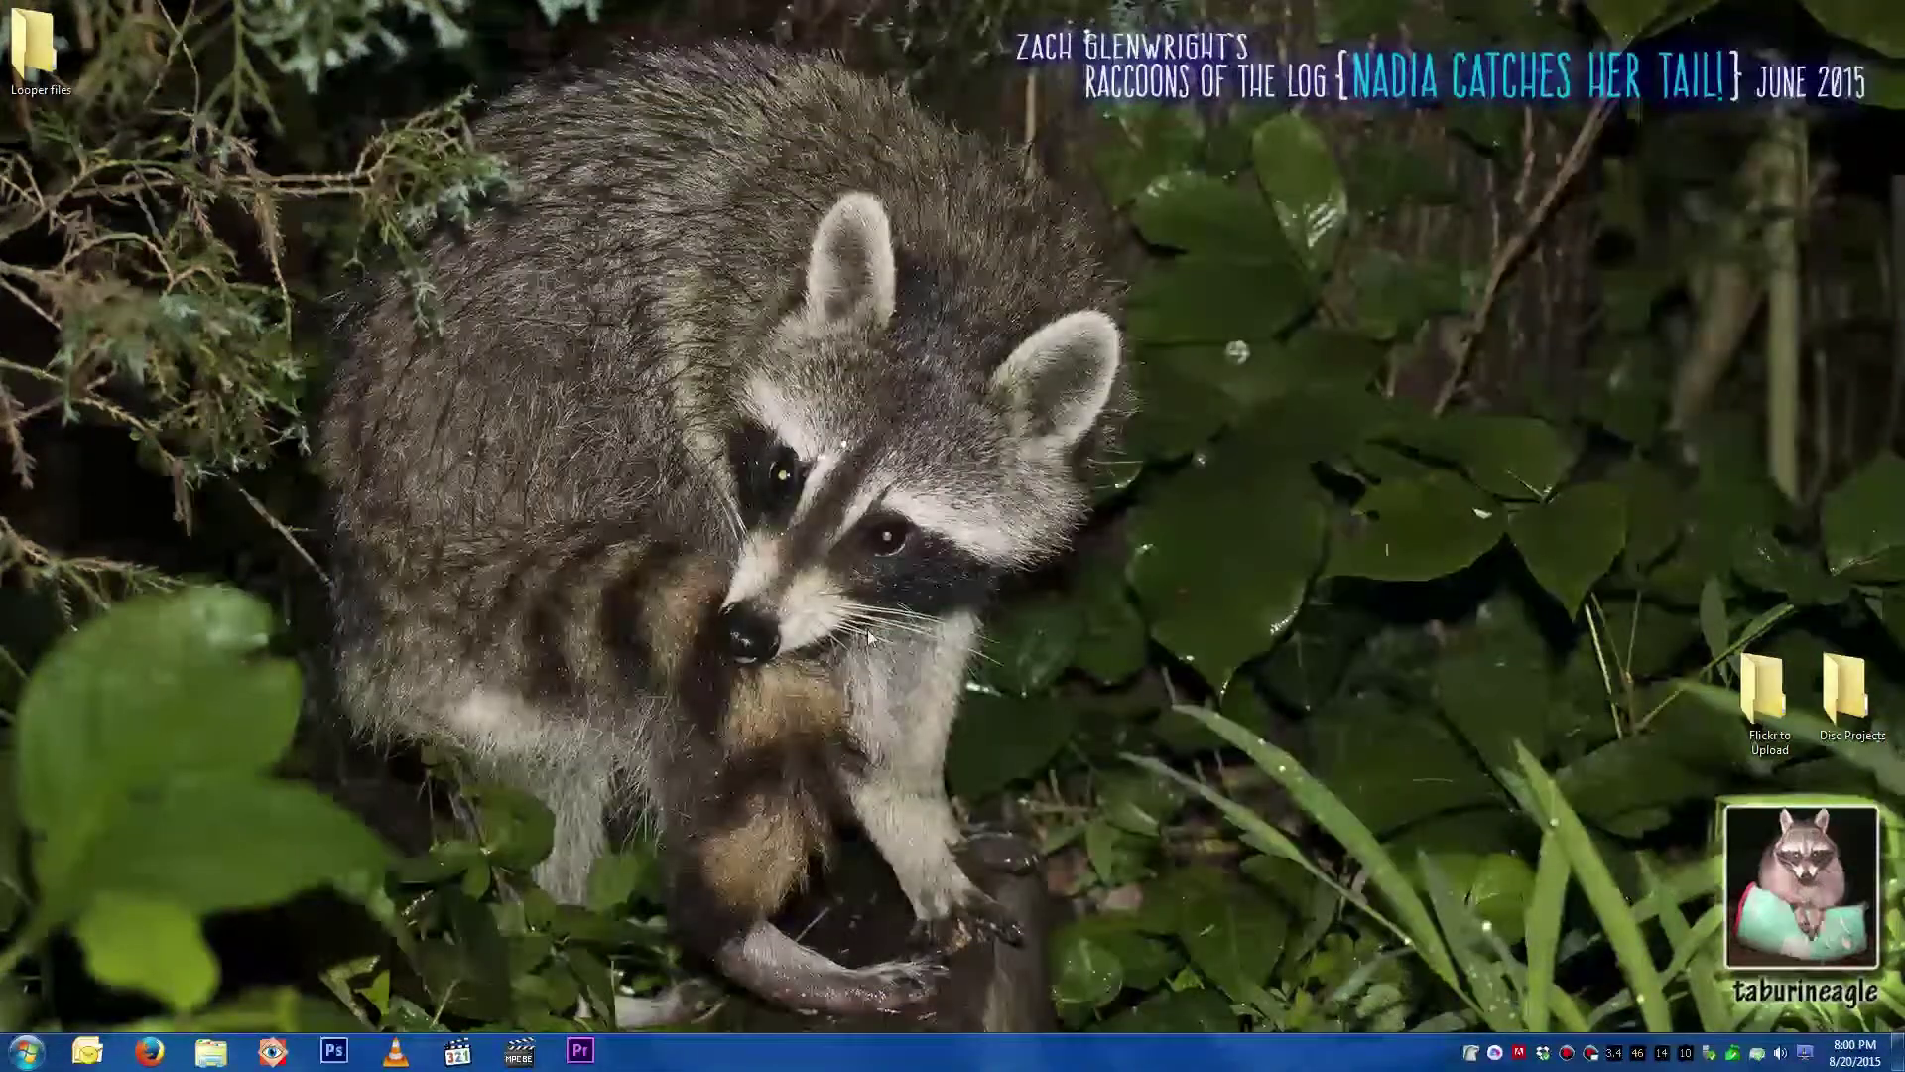
Step: Switch to Windows Explorer, browse to the Squirrels folder in 0A - Mediaea, and open a .looper file from it
key("super+e")
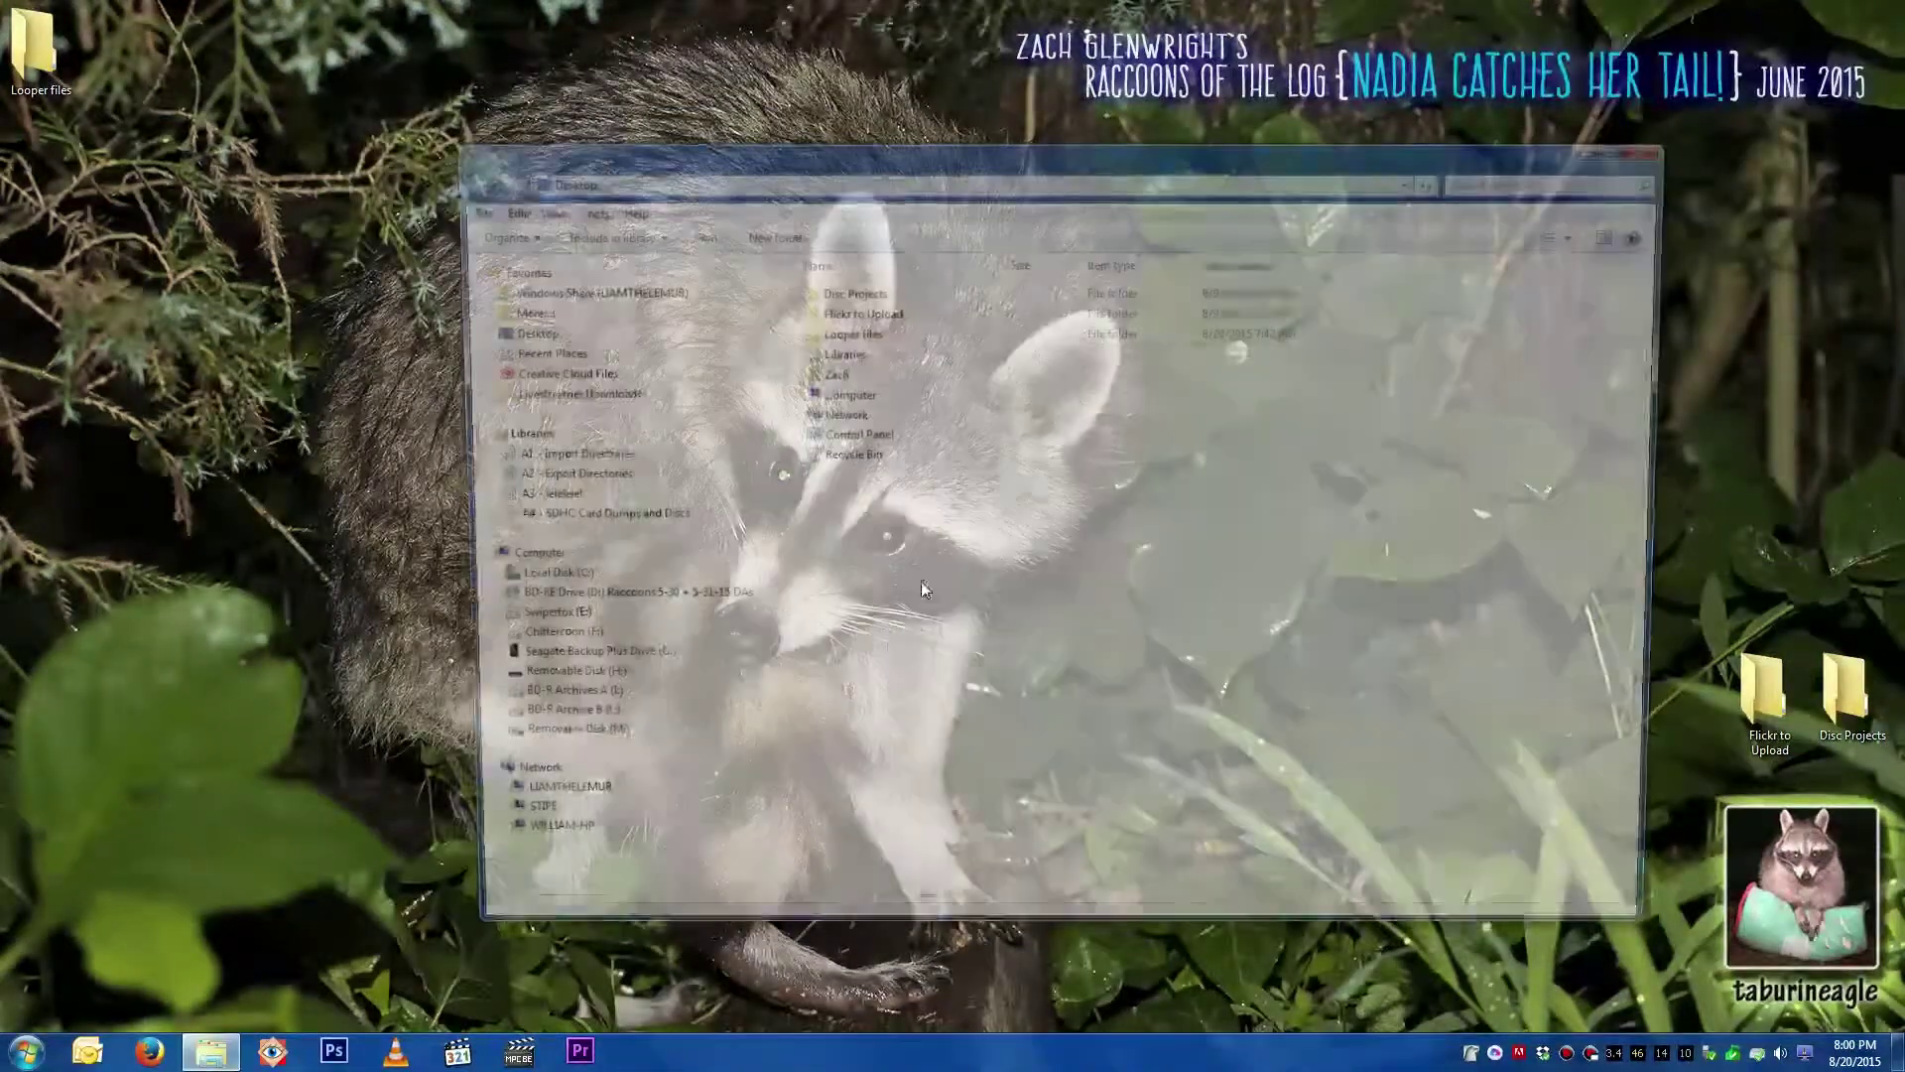
left_click(566, 310)
key("Return")
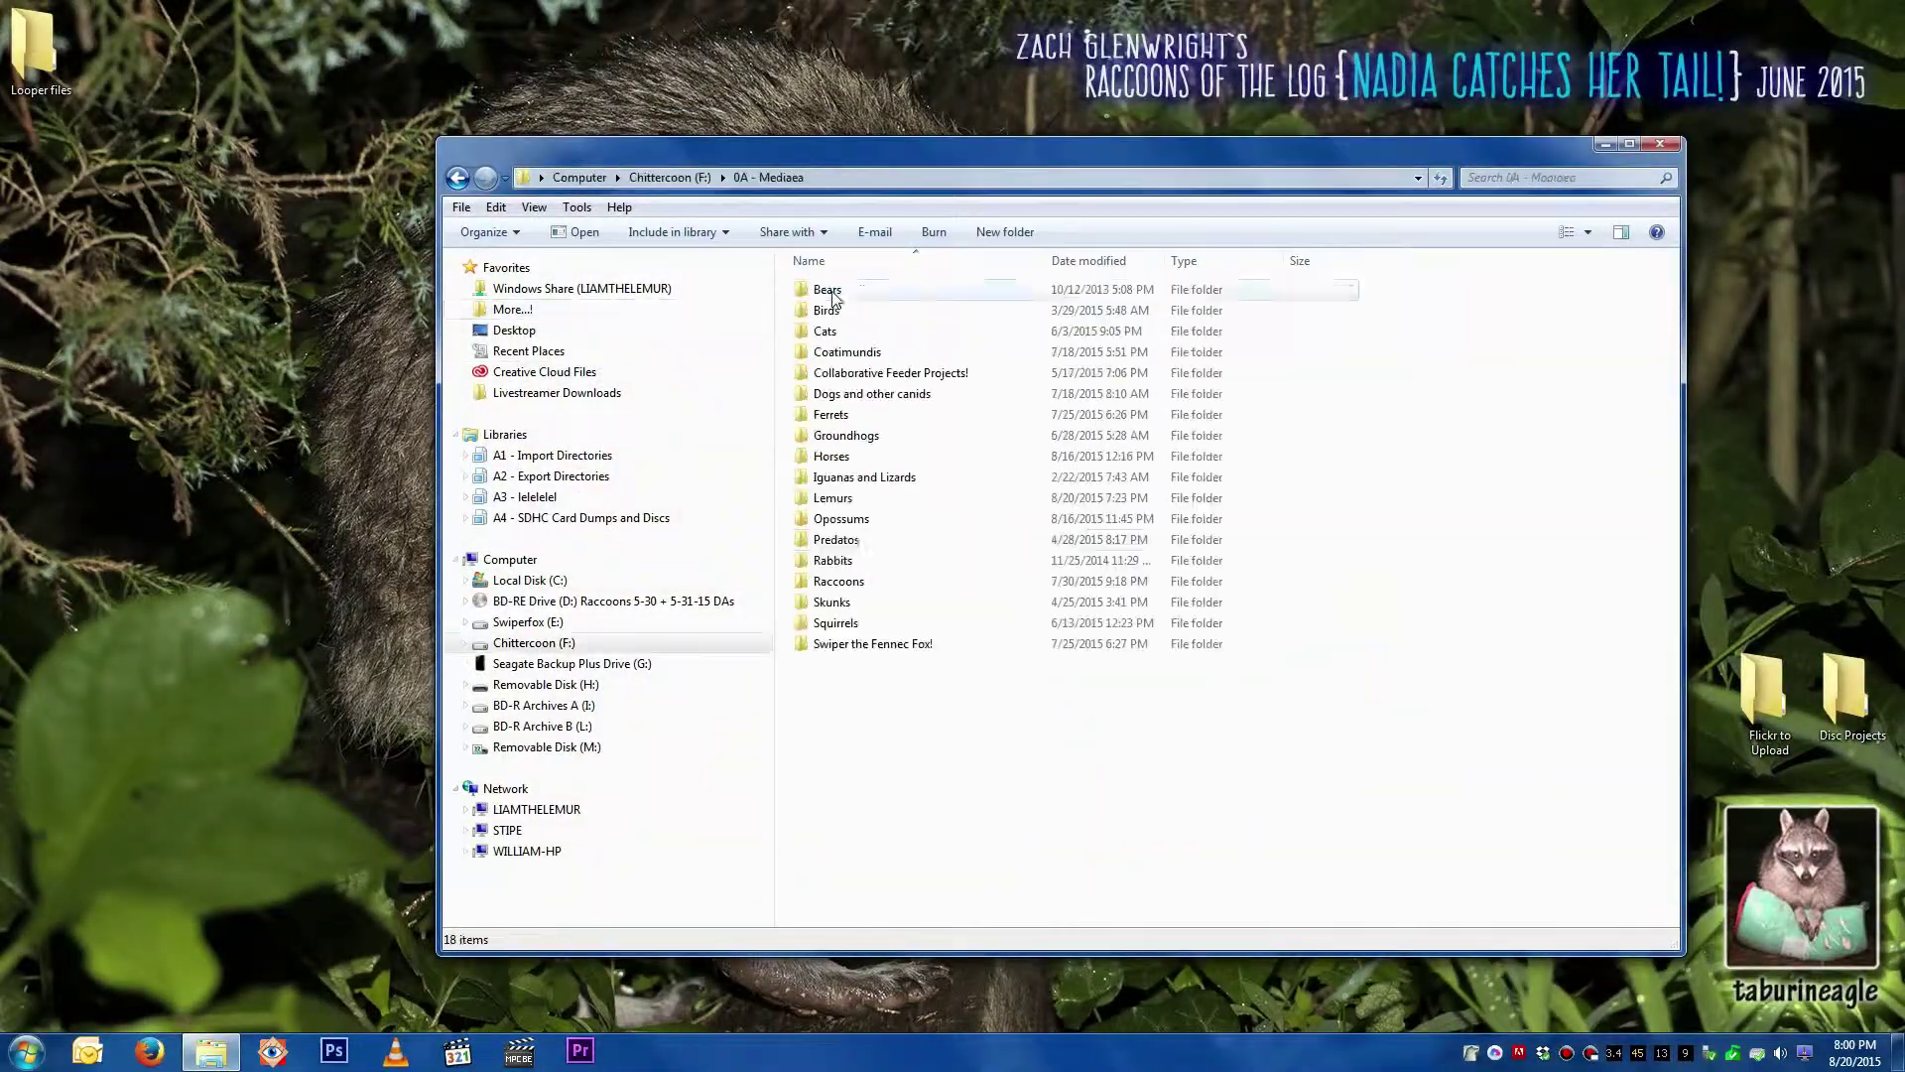
double_click(863, 622)
double_click(860, 333)
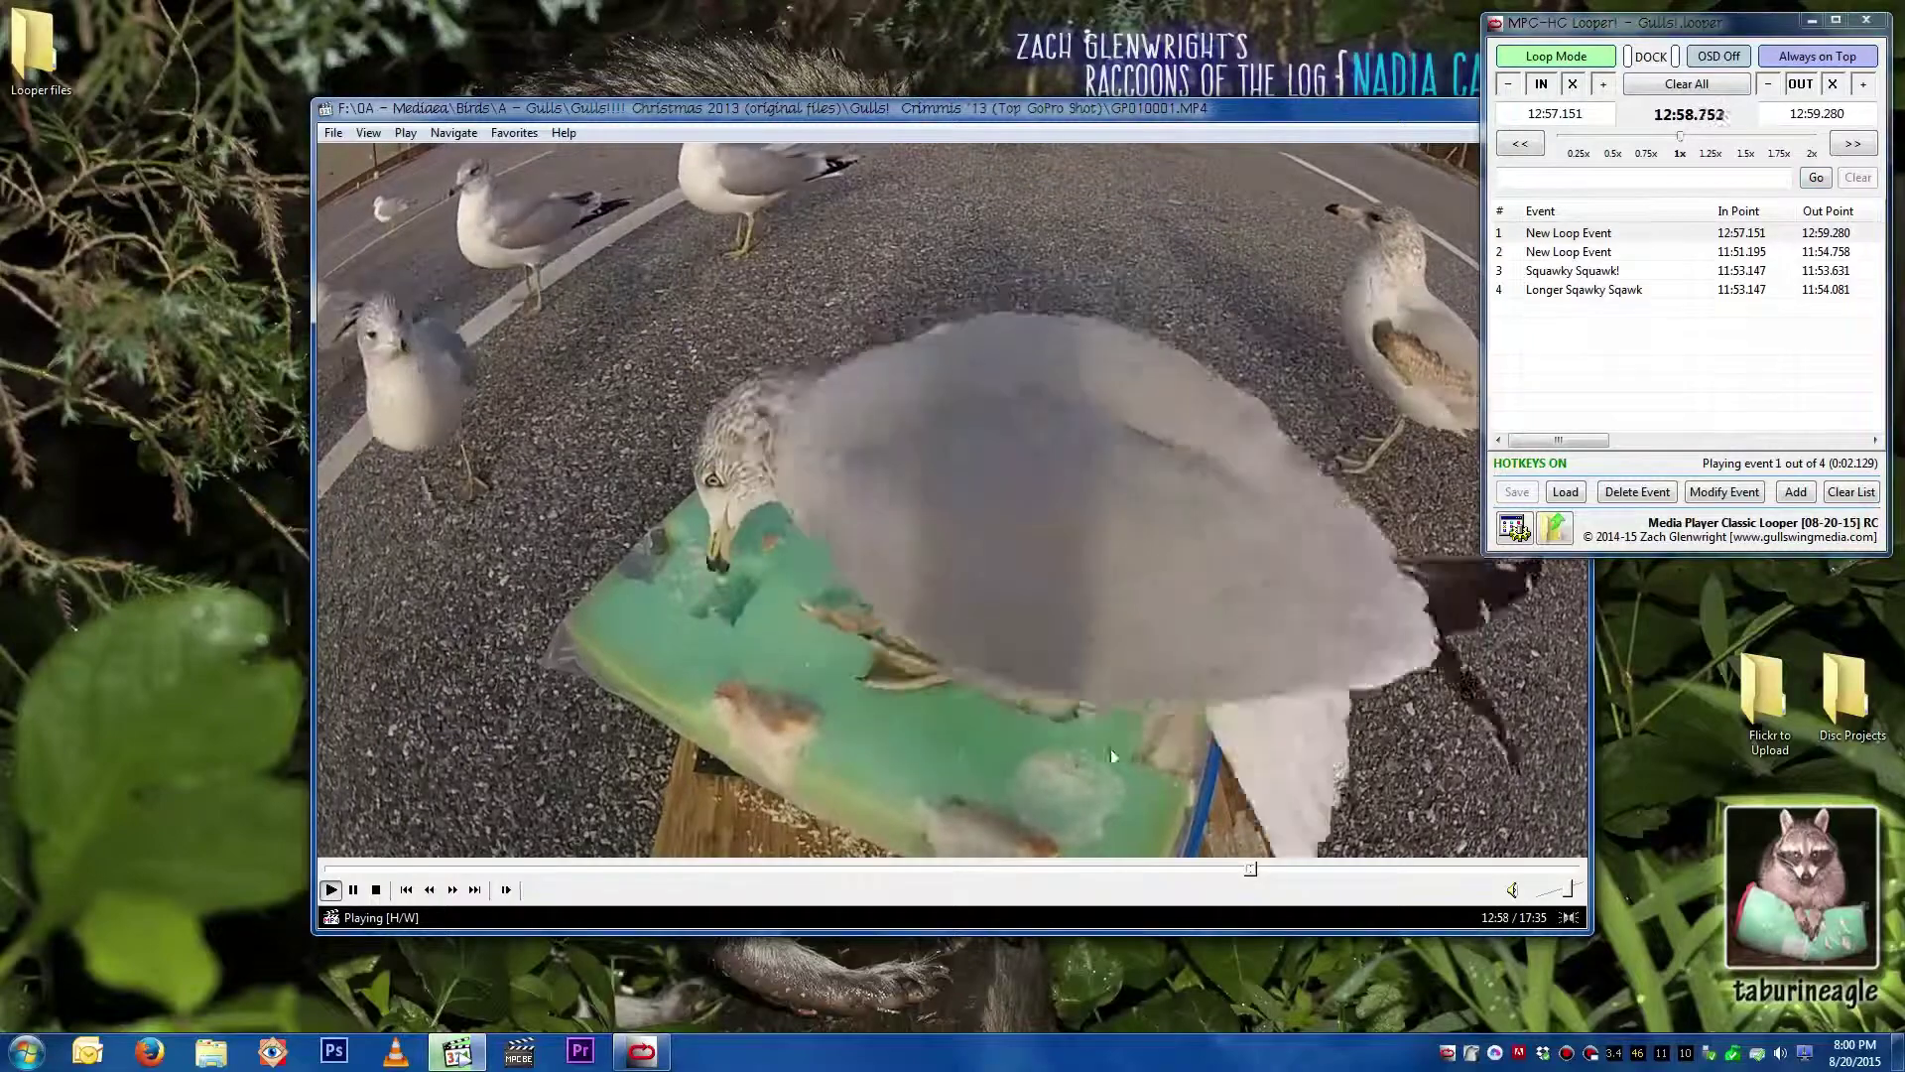
Step: Return to the looping player, quit Looper with confirmation, and relaunch it to auto-load the last open file
key("super+d")
key("alt+Tab")
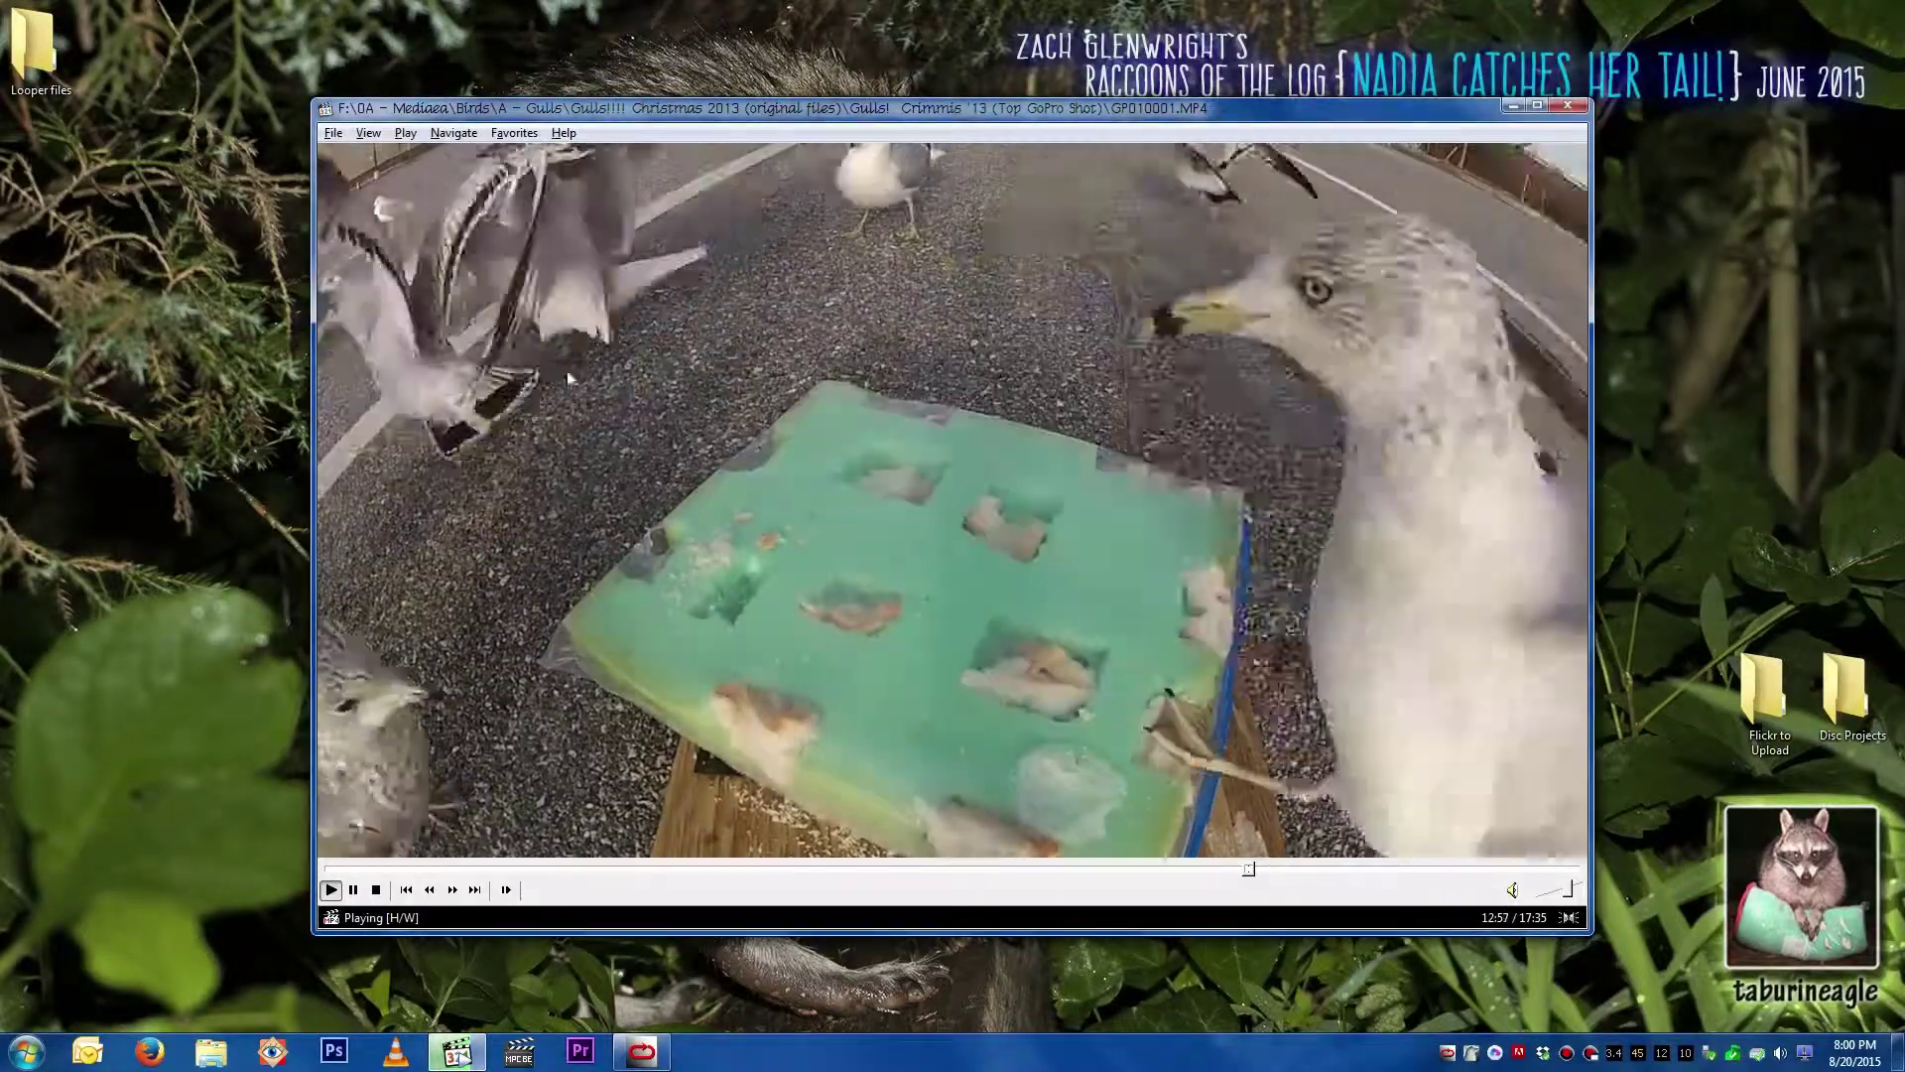
left_click(1031, 528)
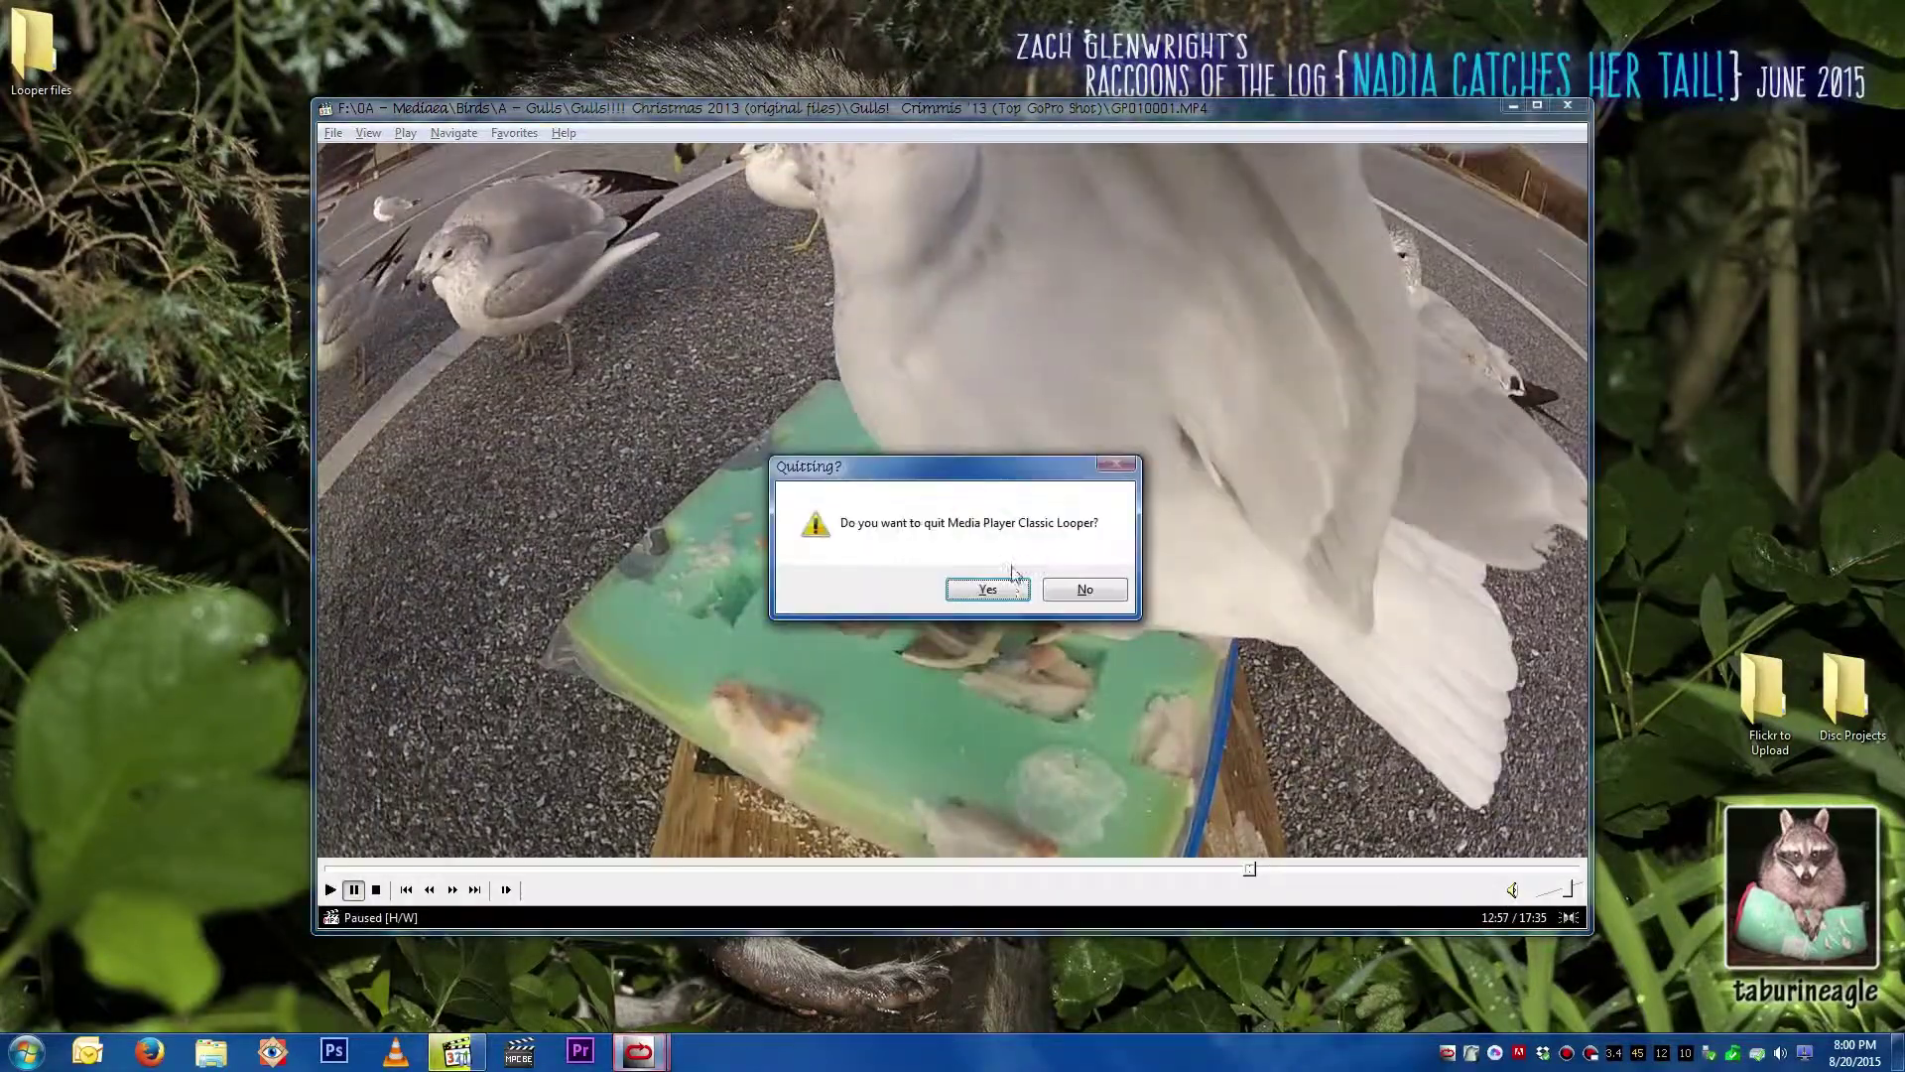
left_click(1001, 595)
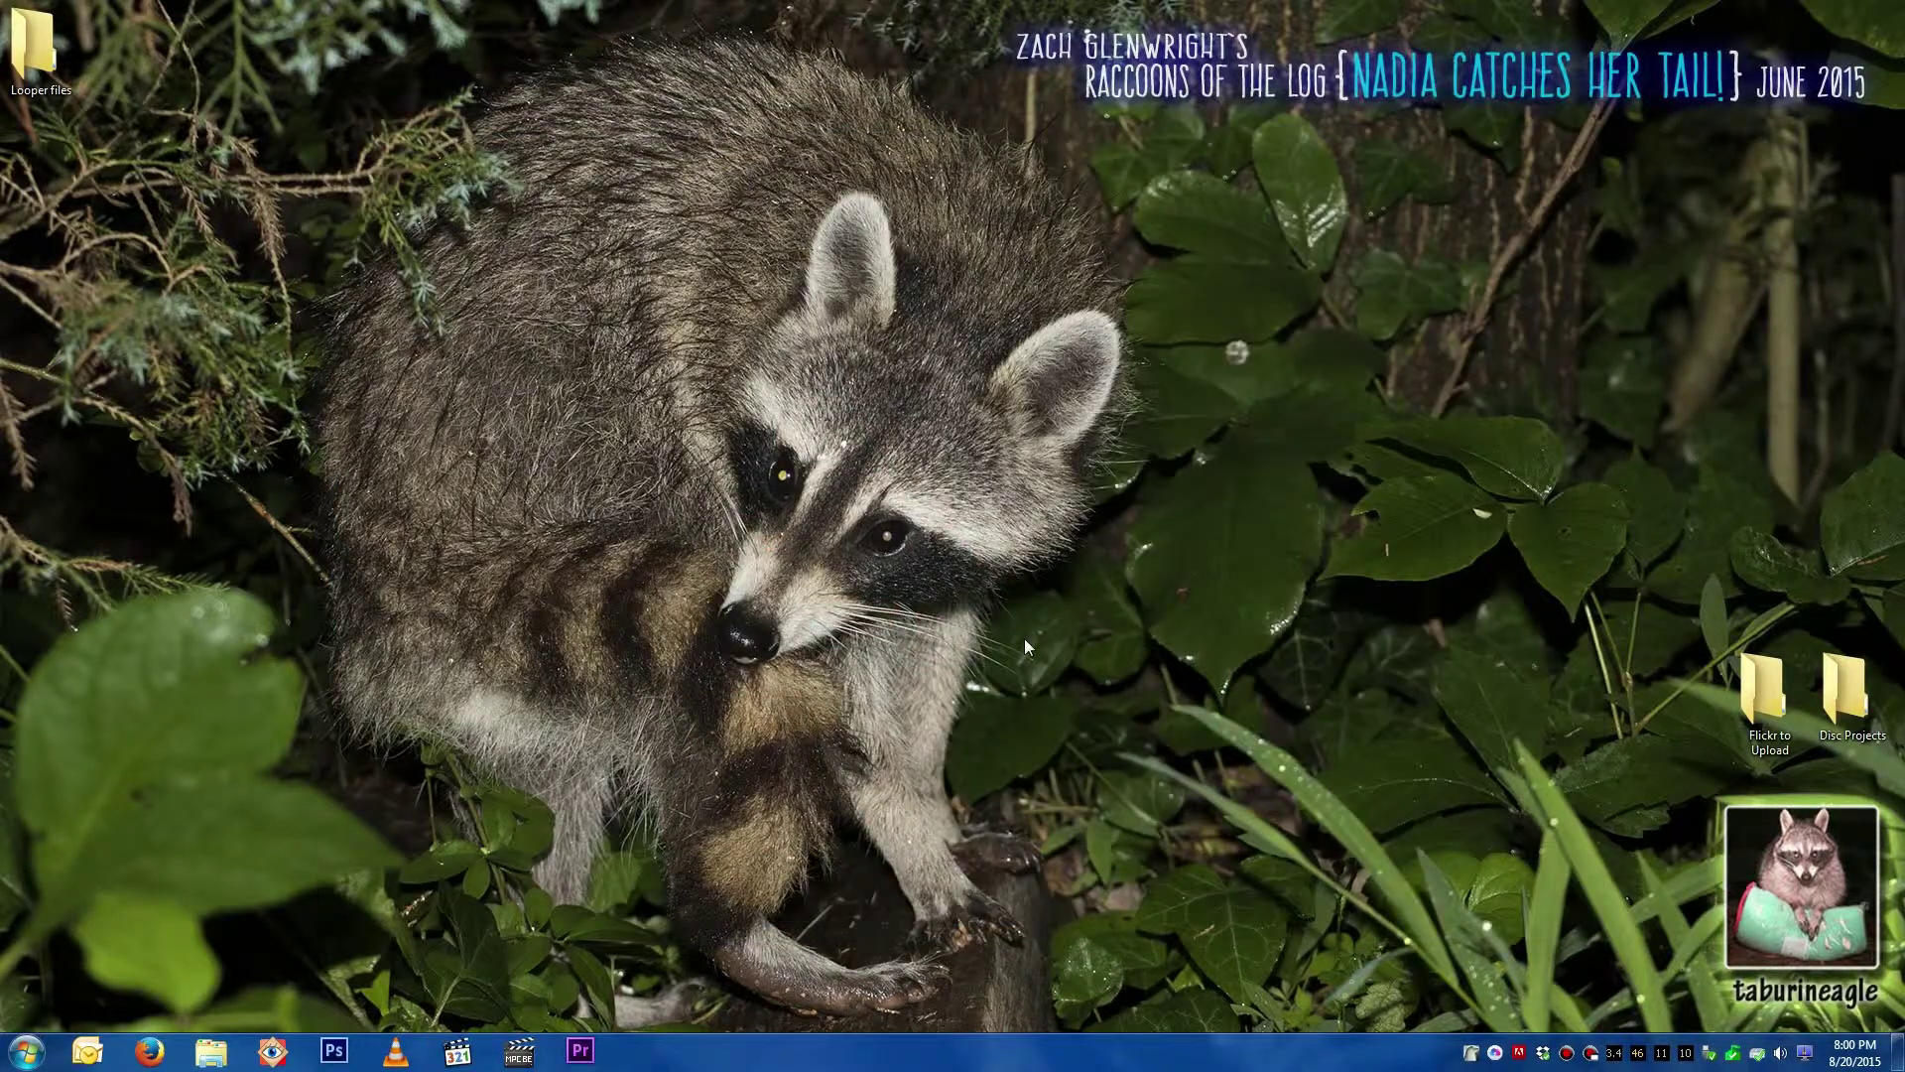
middle_click(1024, 639)
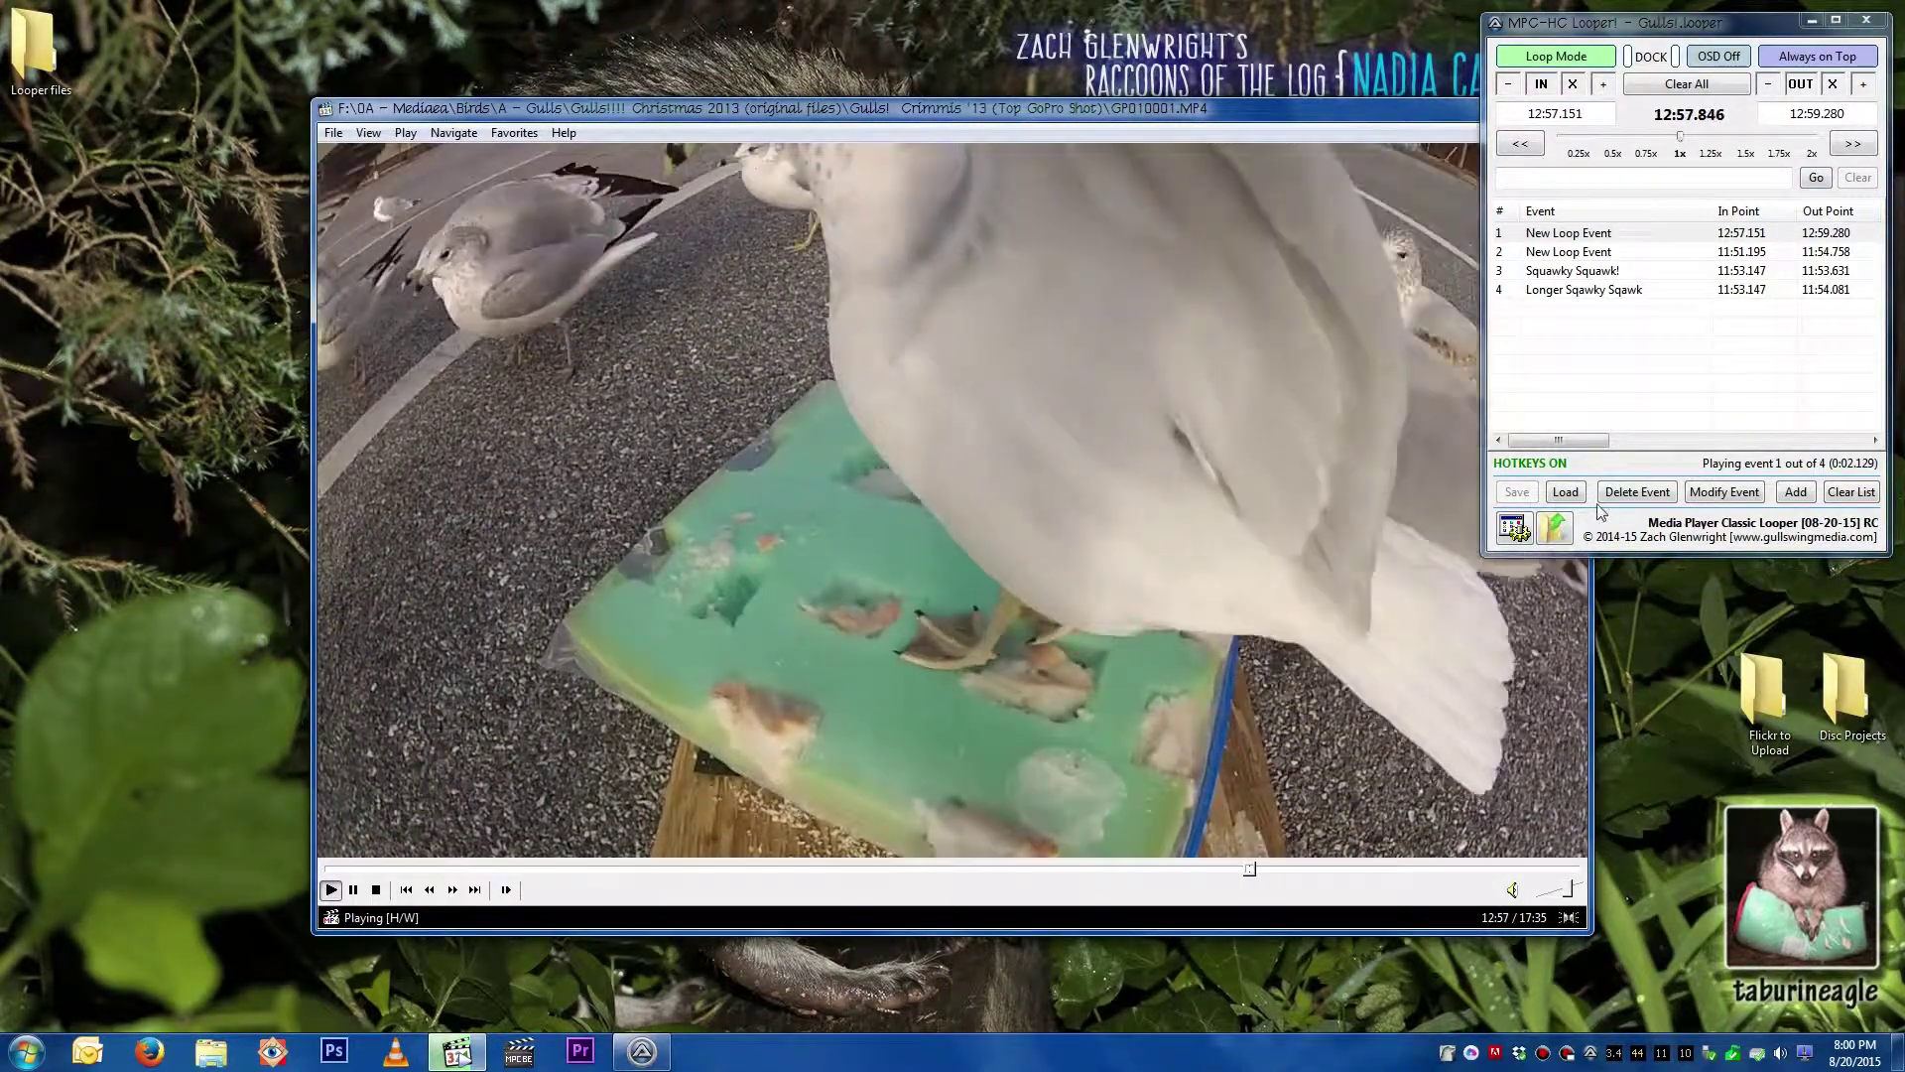
Step: Turn off auto-loading the last open .looper file on launch, save the preferences, then quit and relaunch Looper
left_click(1516, 529)
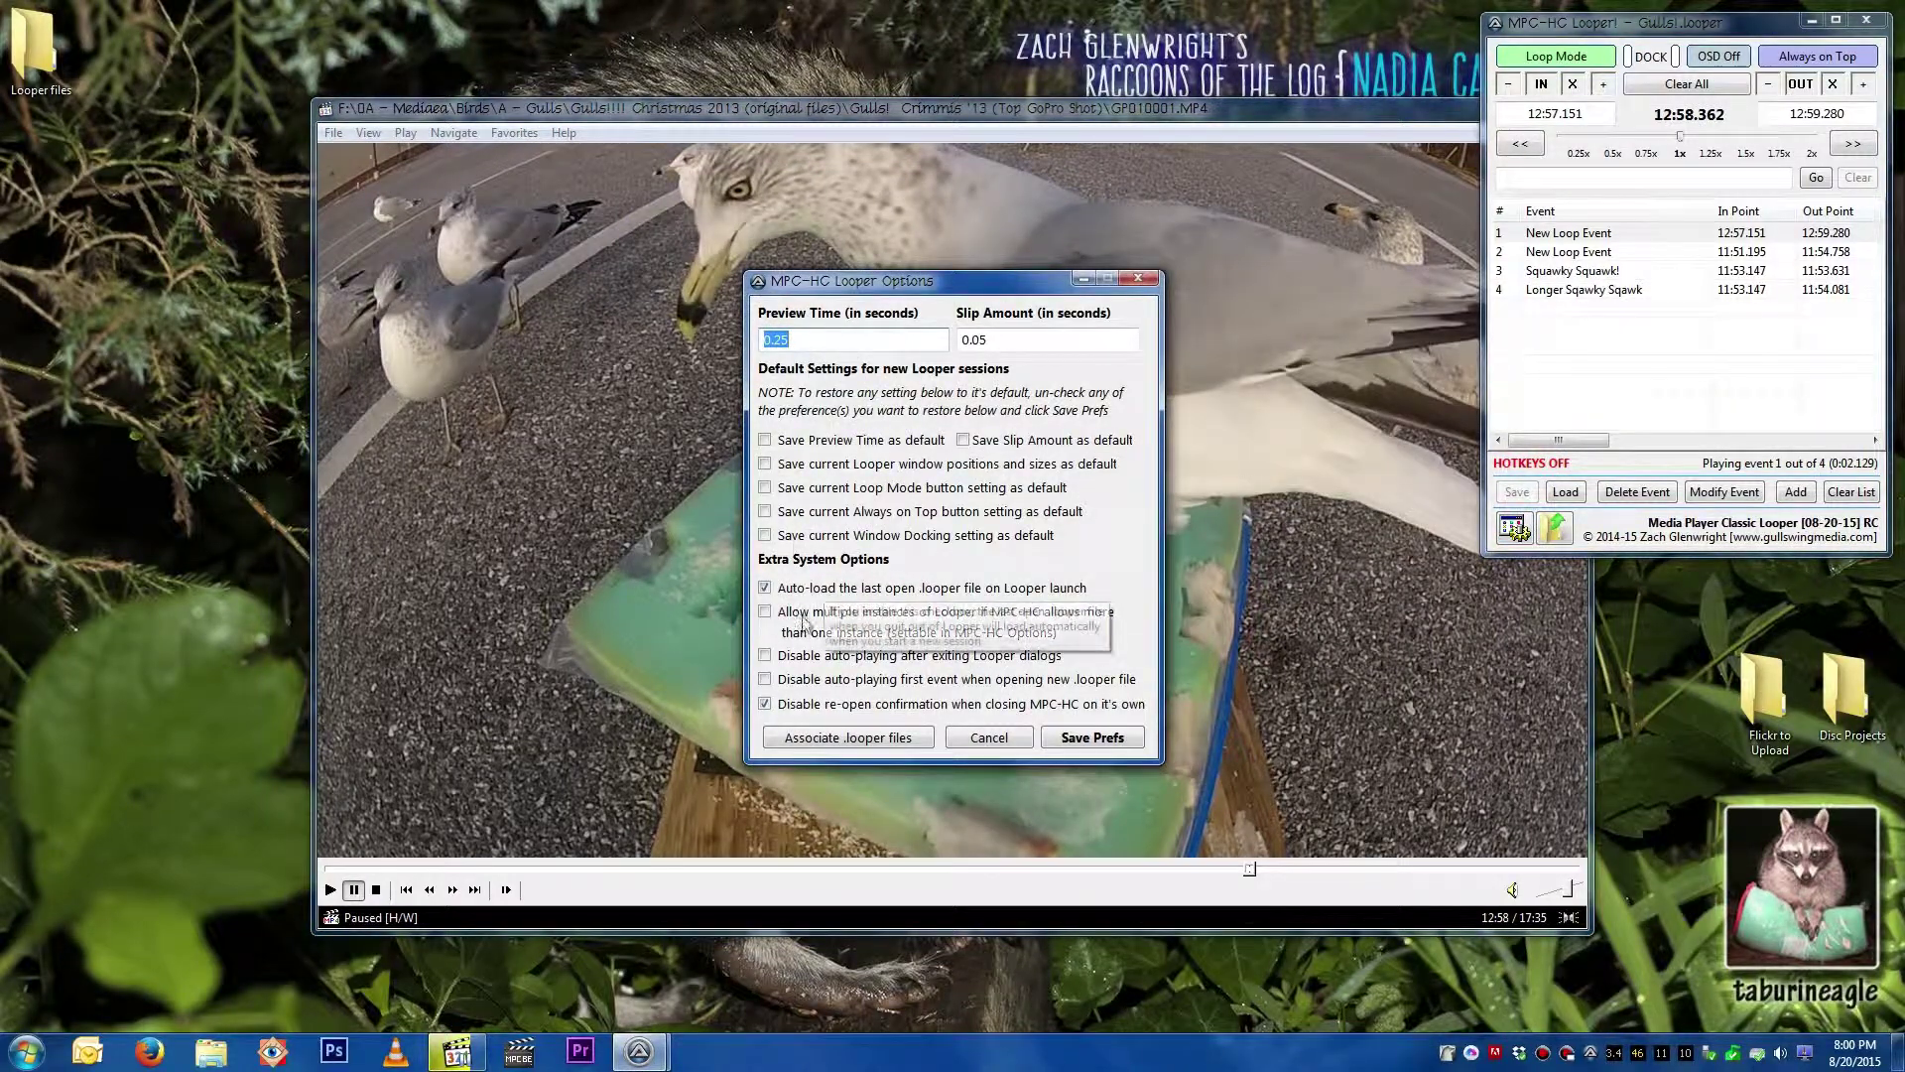
left_click(1060, 739)
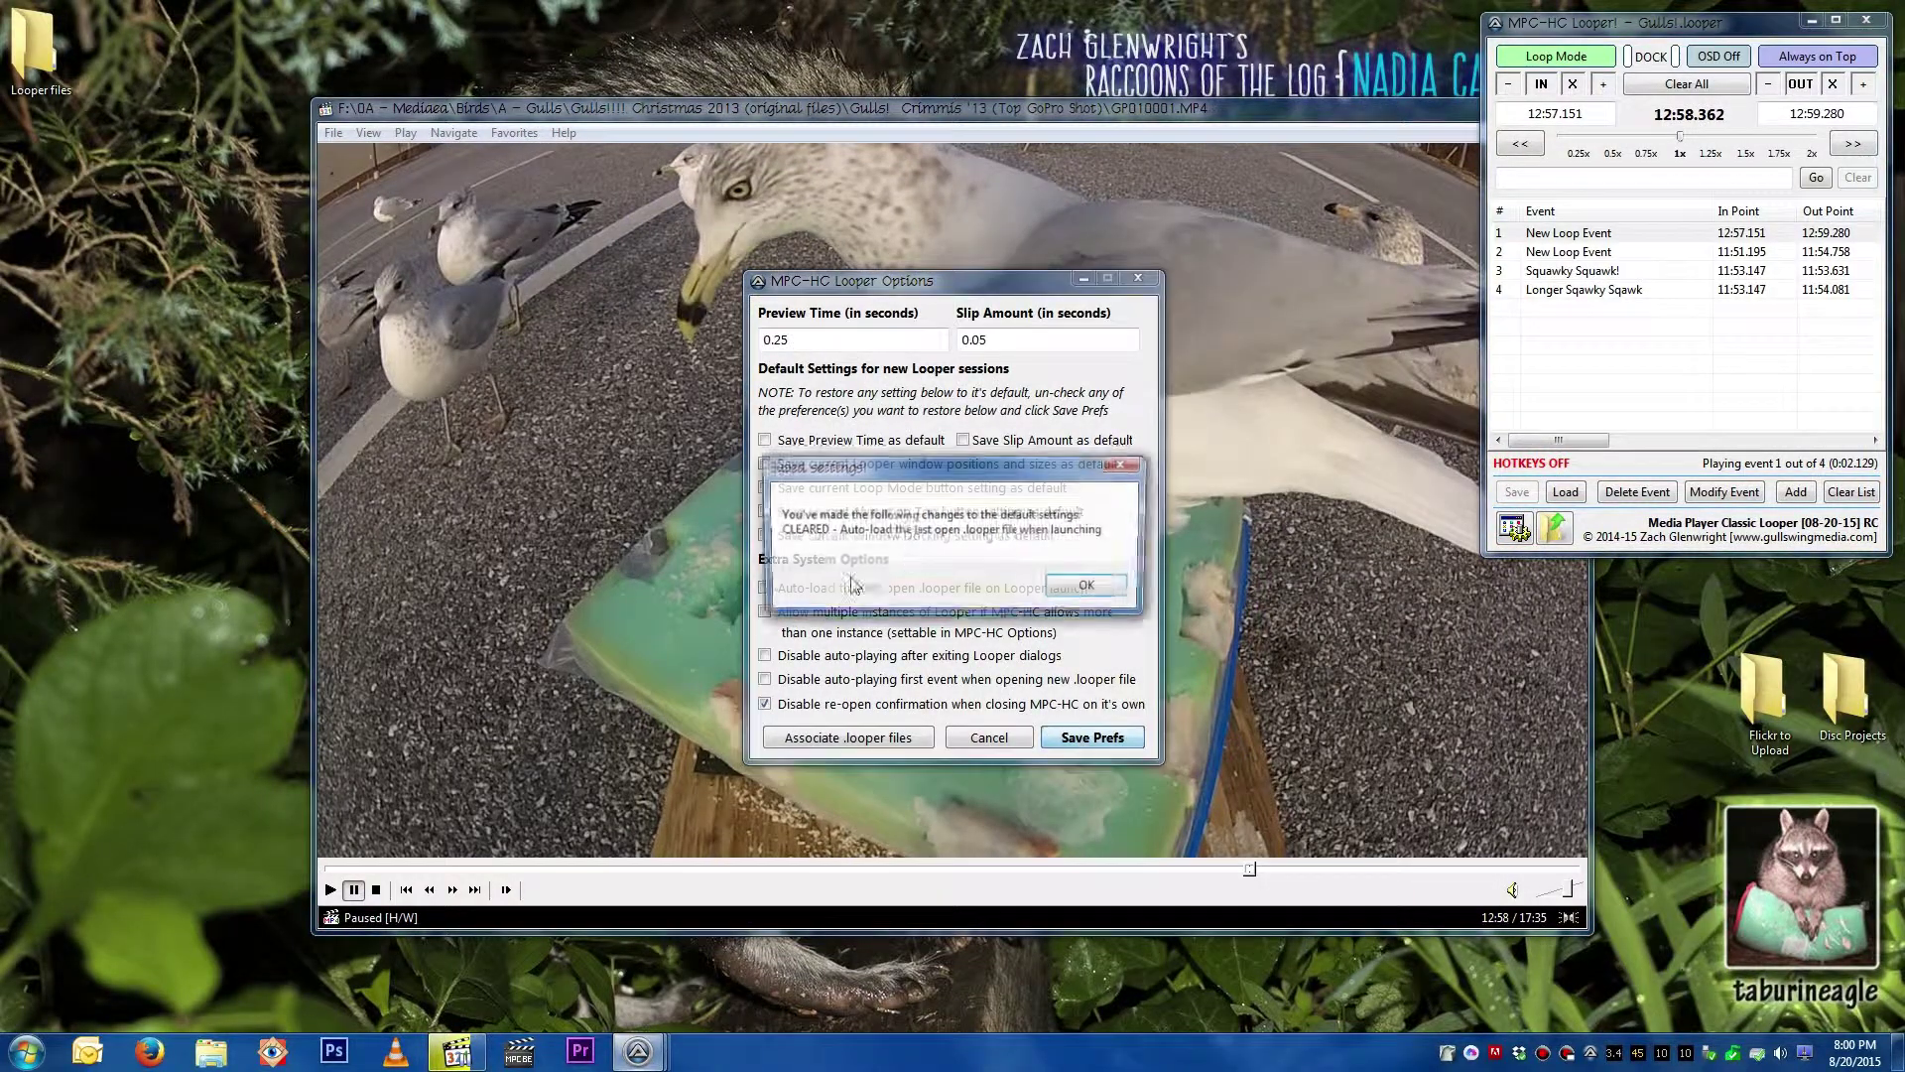
left_click(1092, 588)
key("alt+F4")
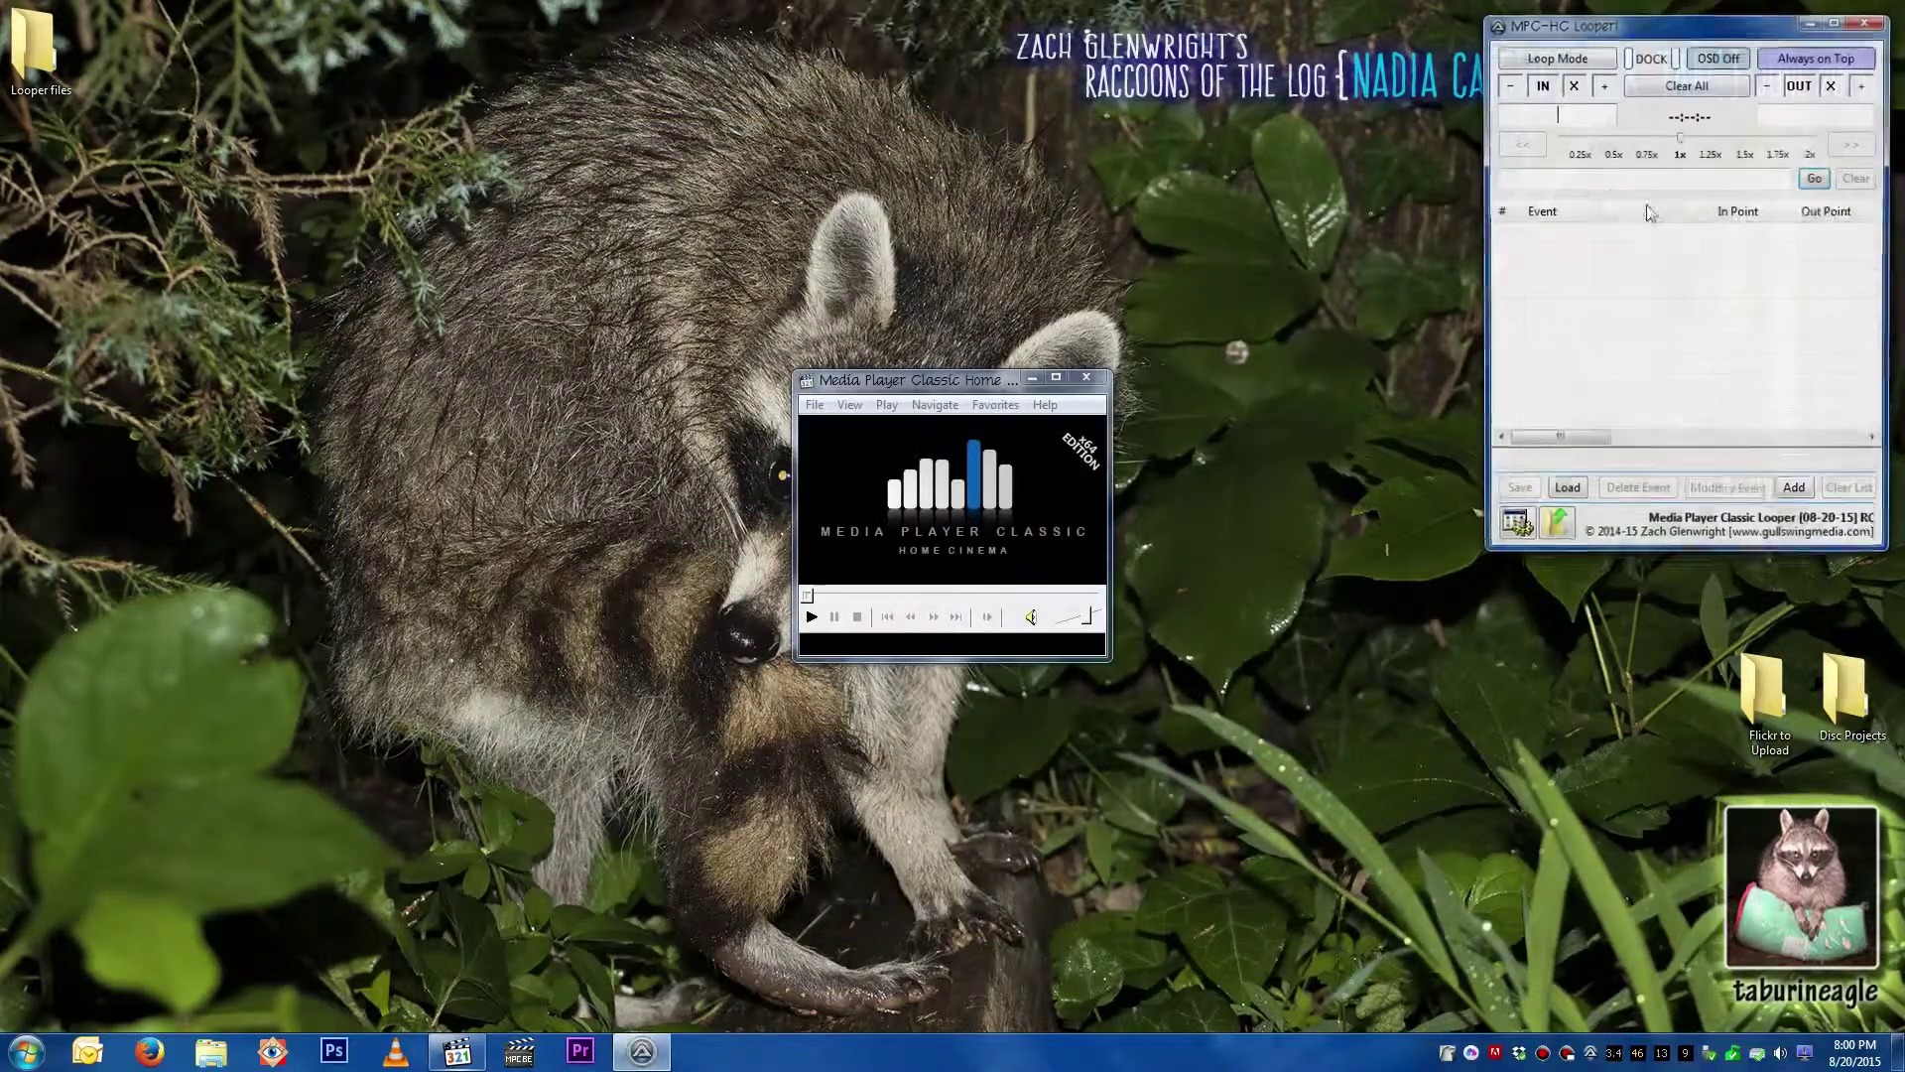
Step: Allow multiple instances of Looper, save the preferences, and keep MPC-HC set to open a new player for each media file played
left_click(1513, 529)
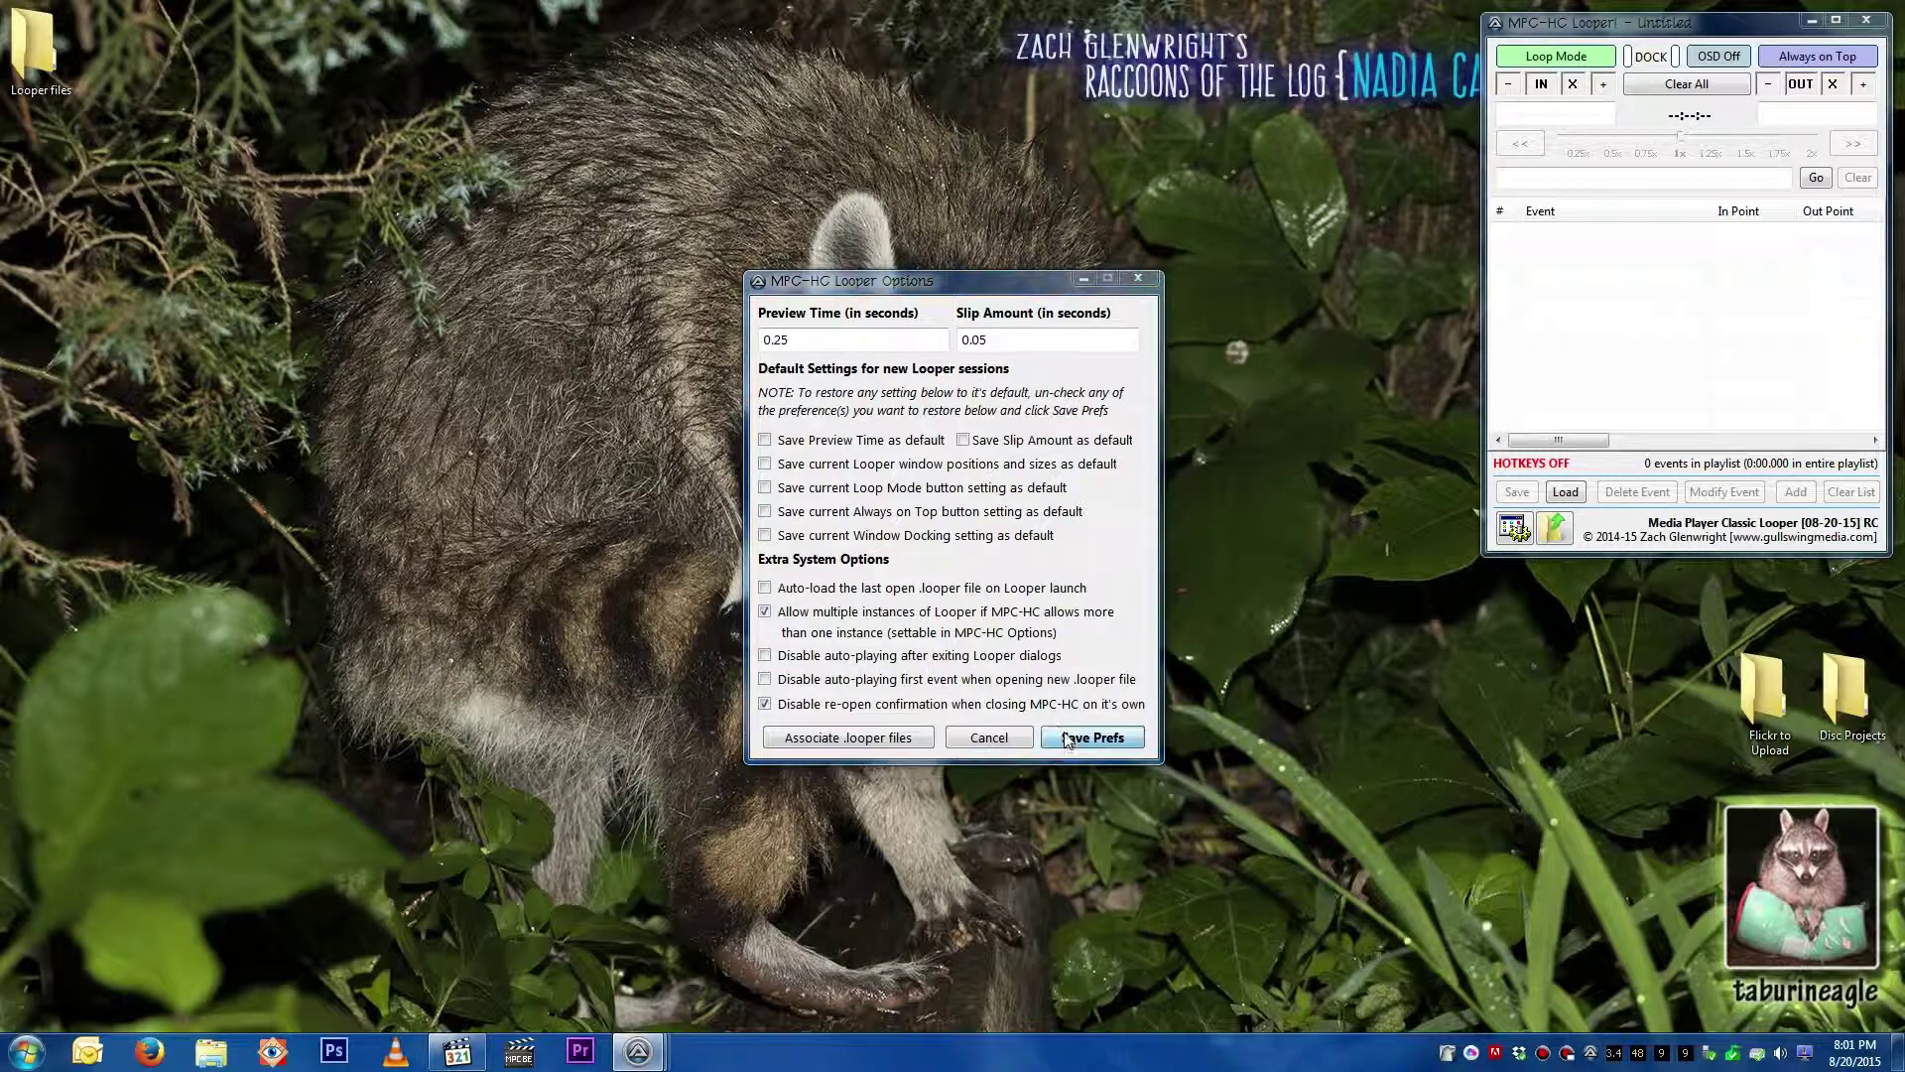
left_click(1049, 589)
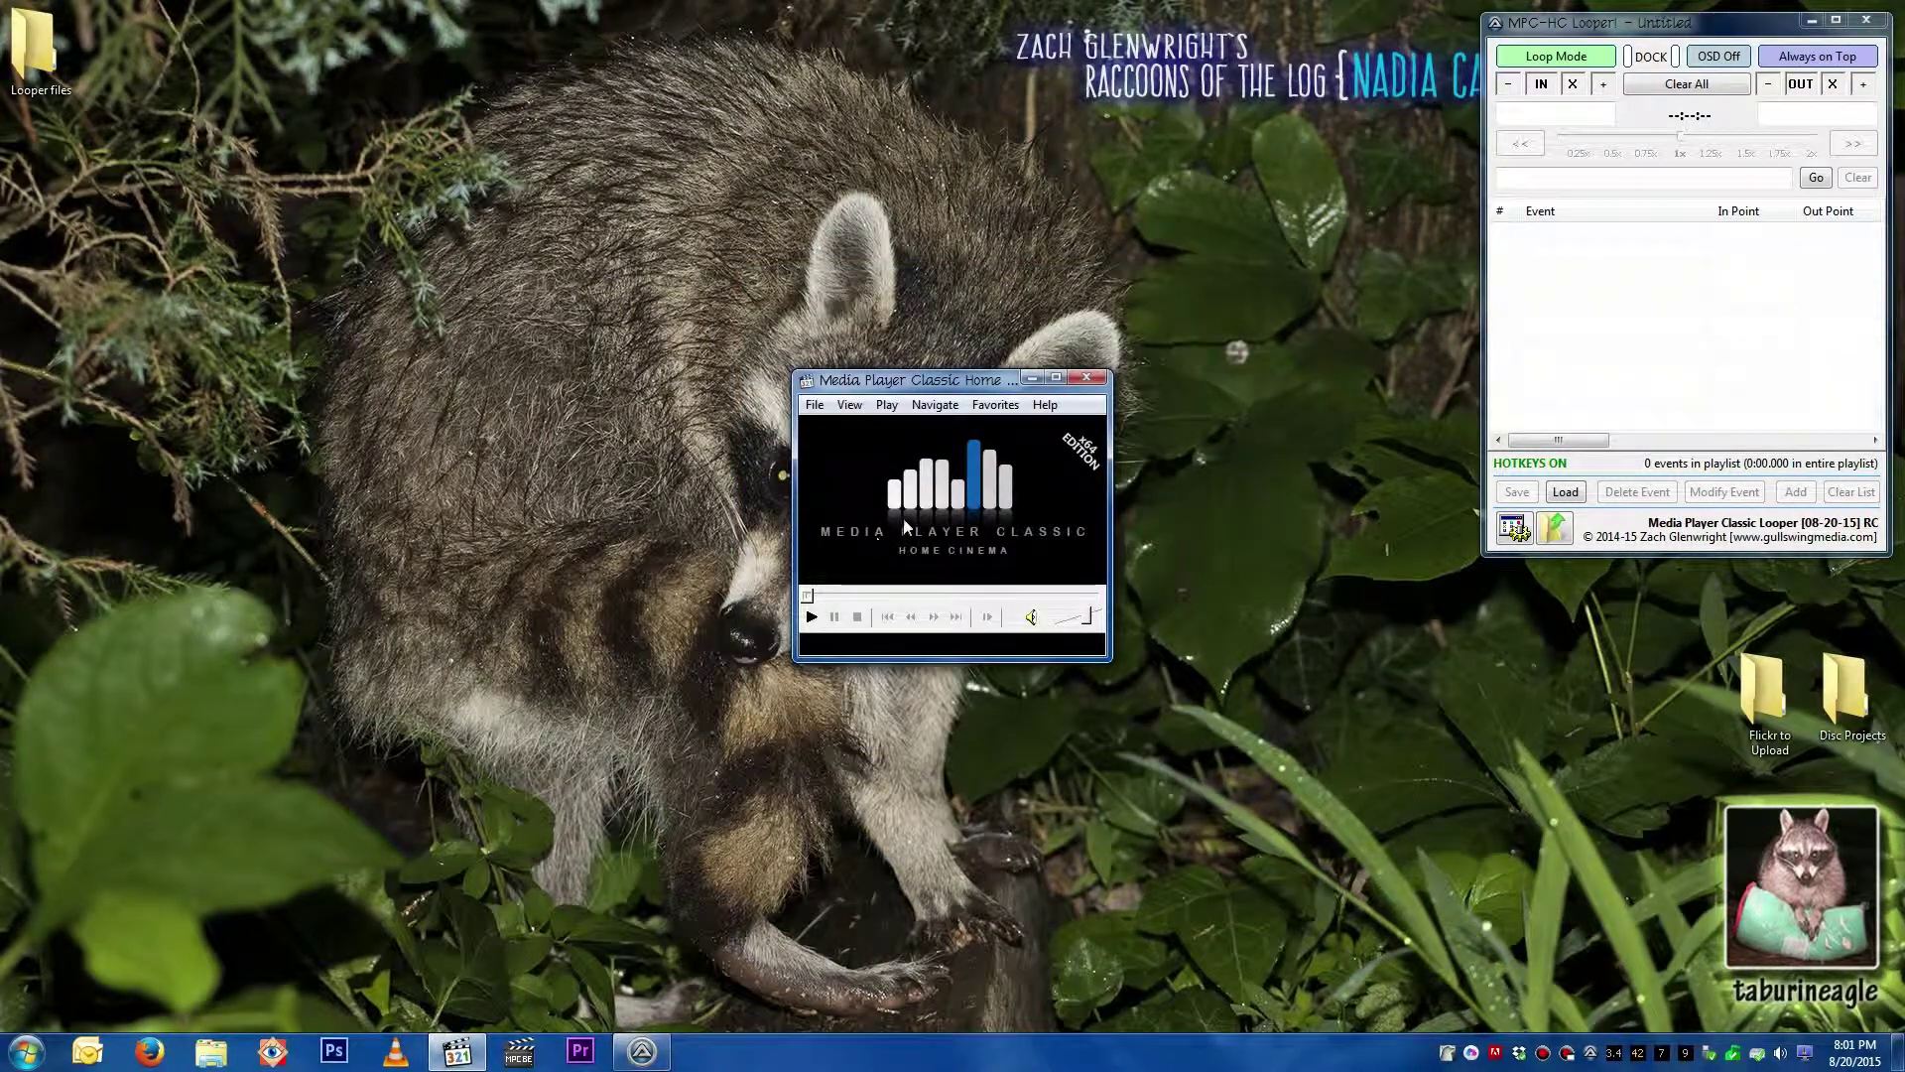
left_click(848, 405)
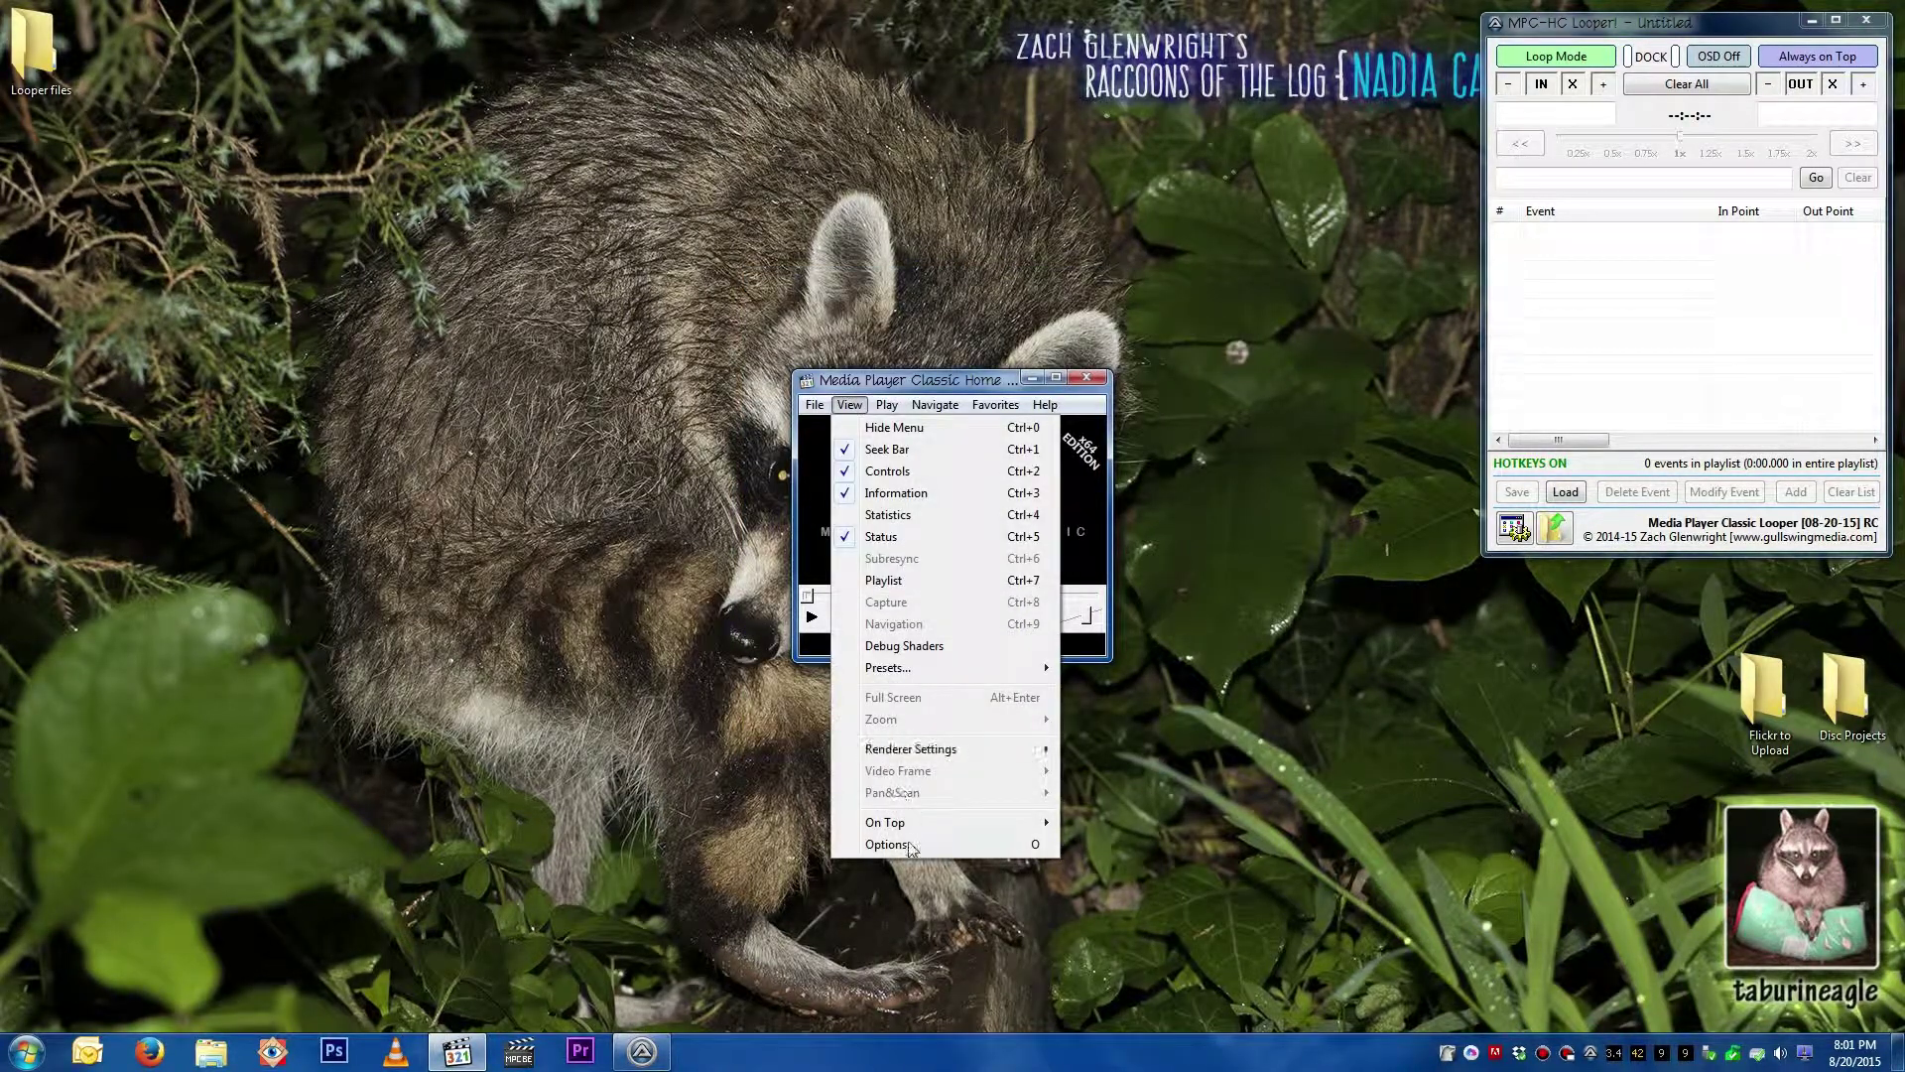
left_click(908, 844)
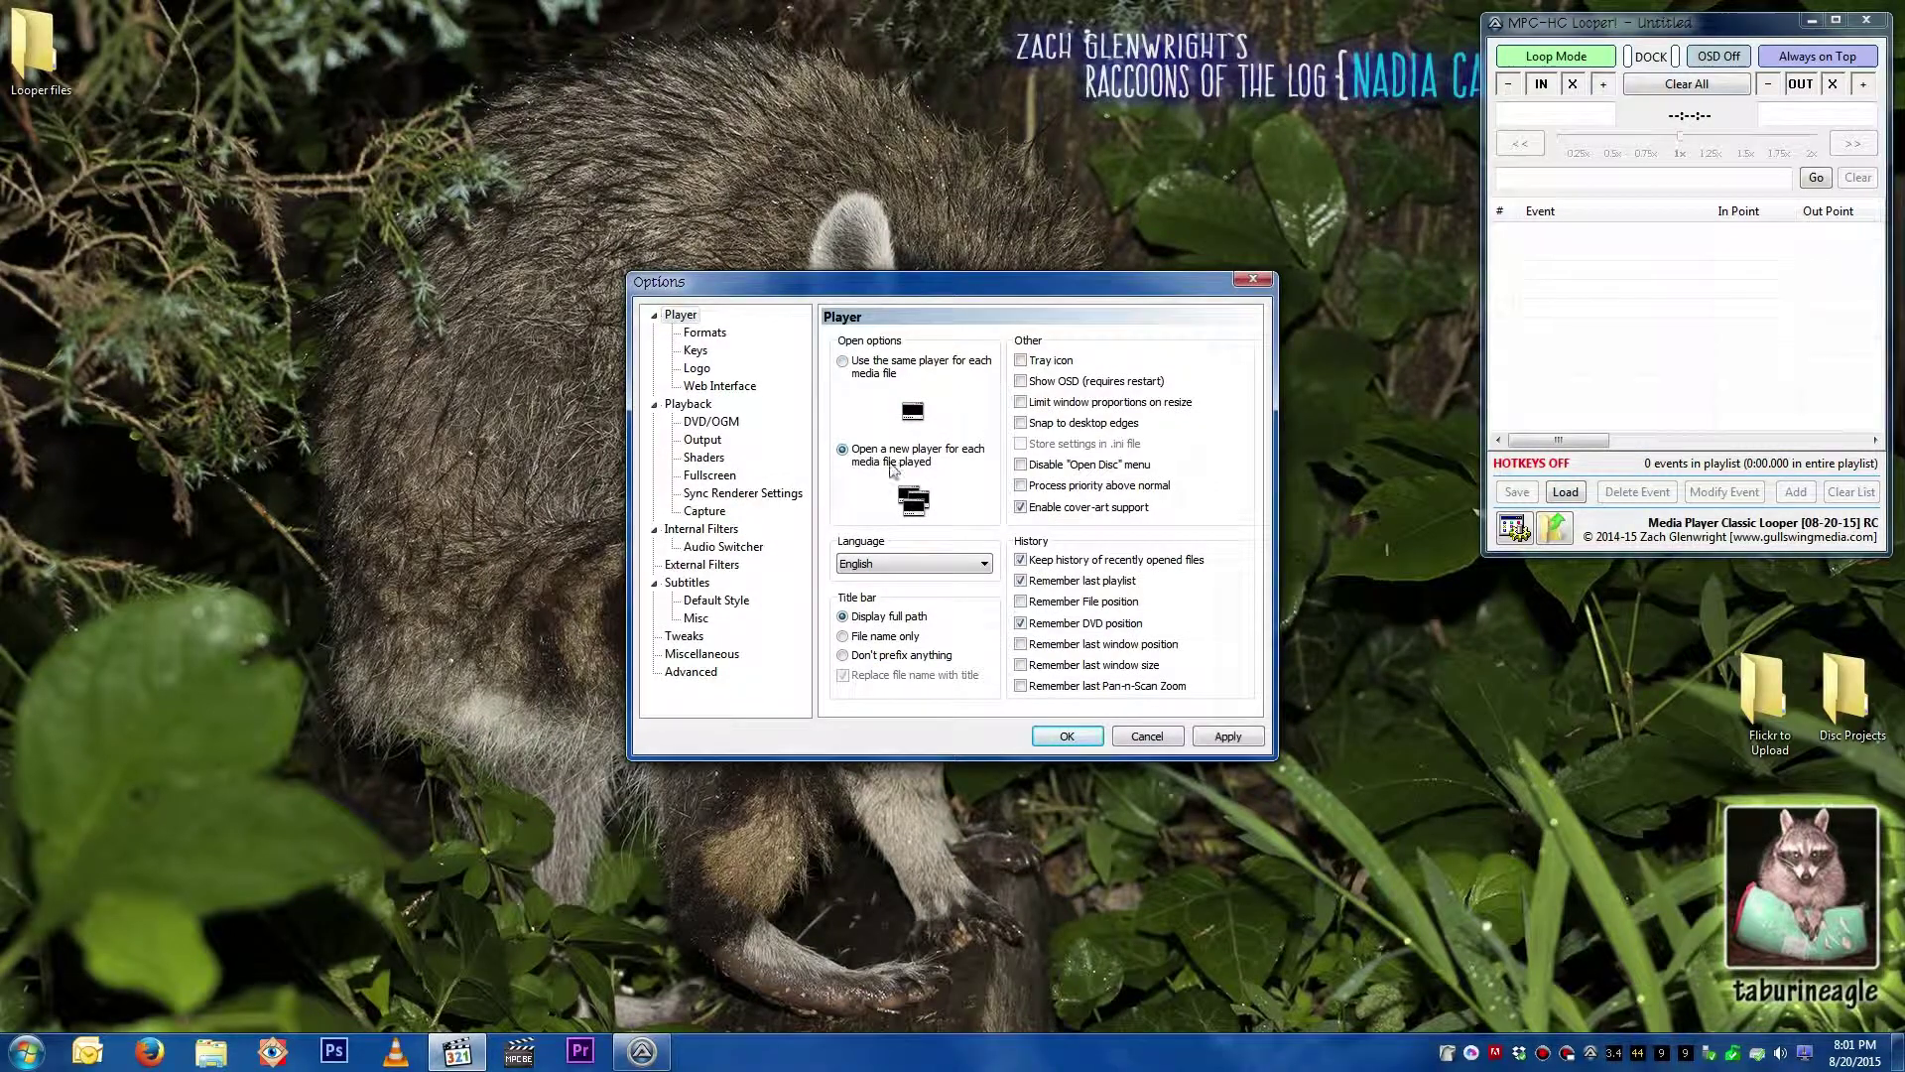
left_click(1068, 736)
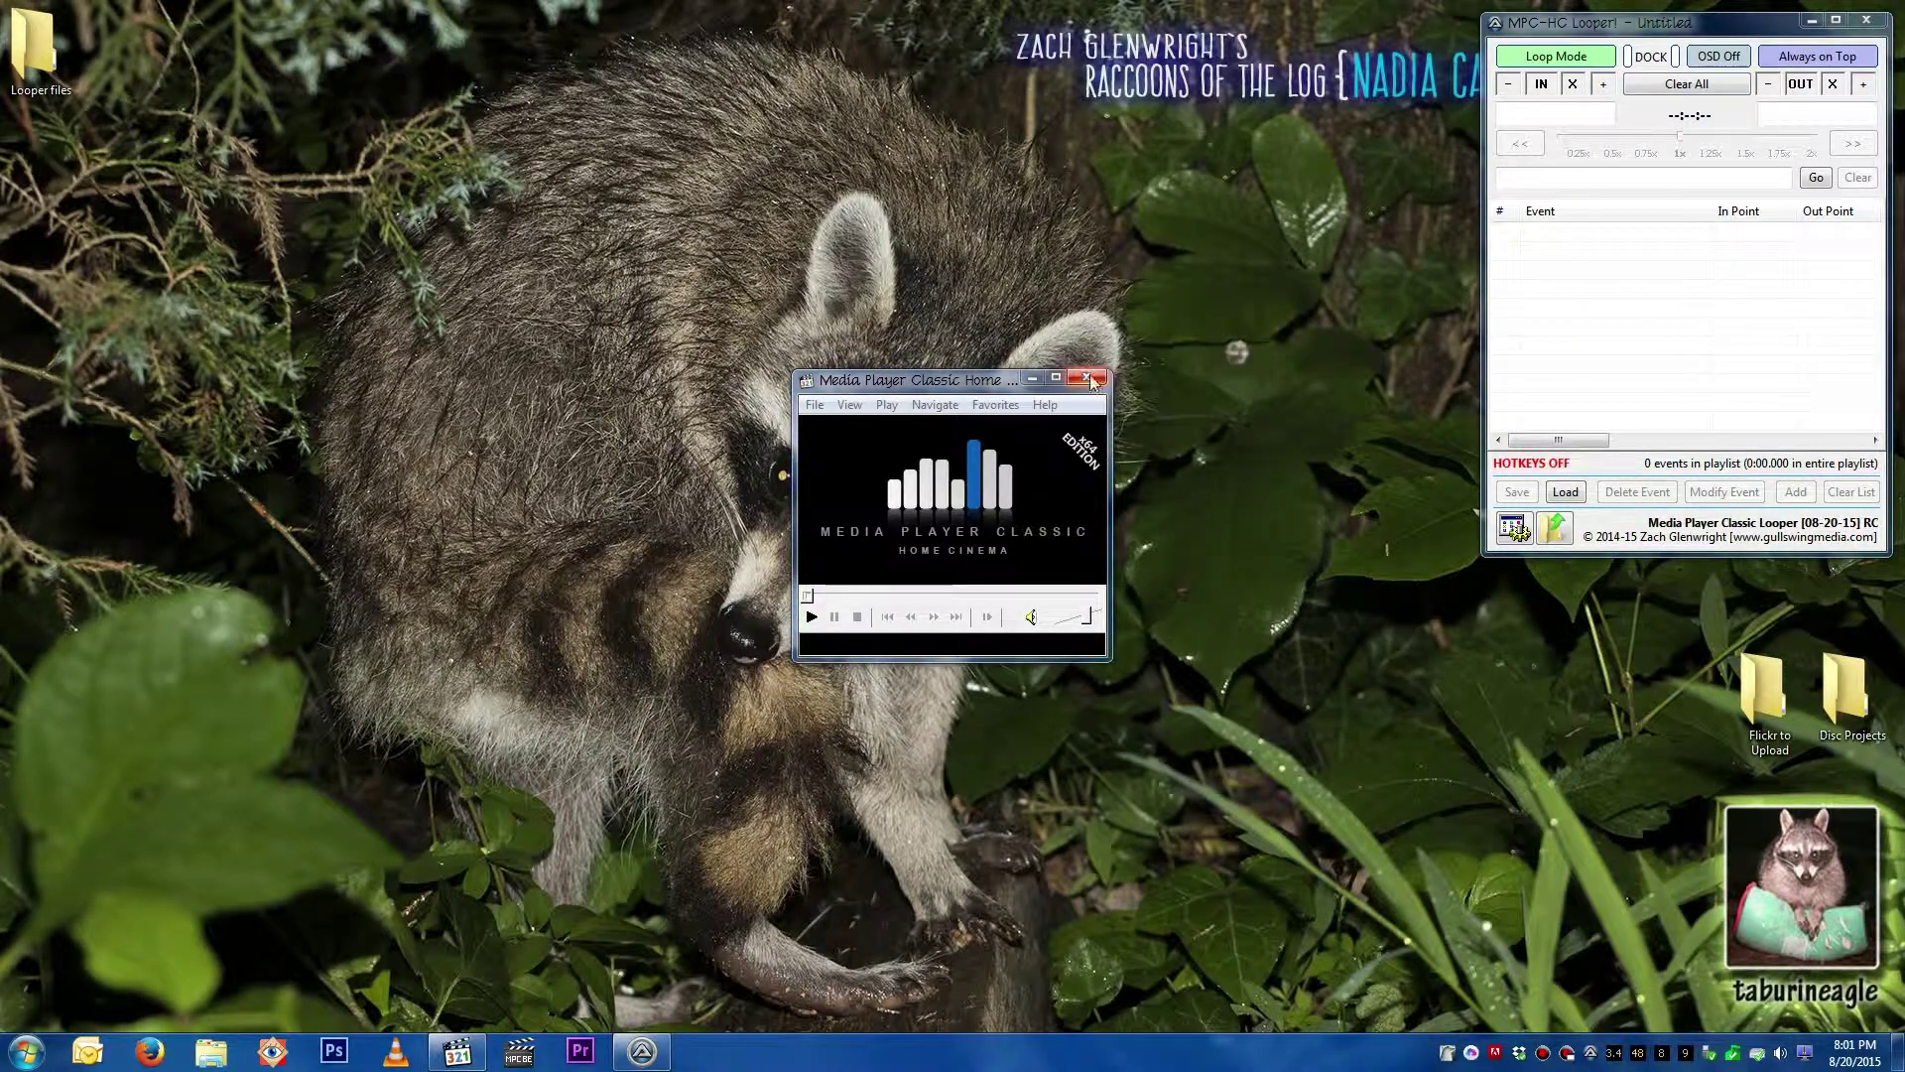
Step: Close the current session and launch three Looper instances, docking one at the left screen edge and two at the right, one below the other
left_click(1092, 381)
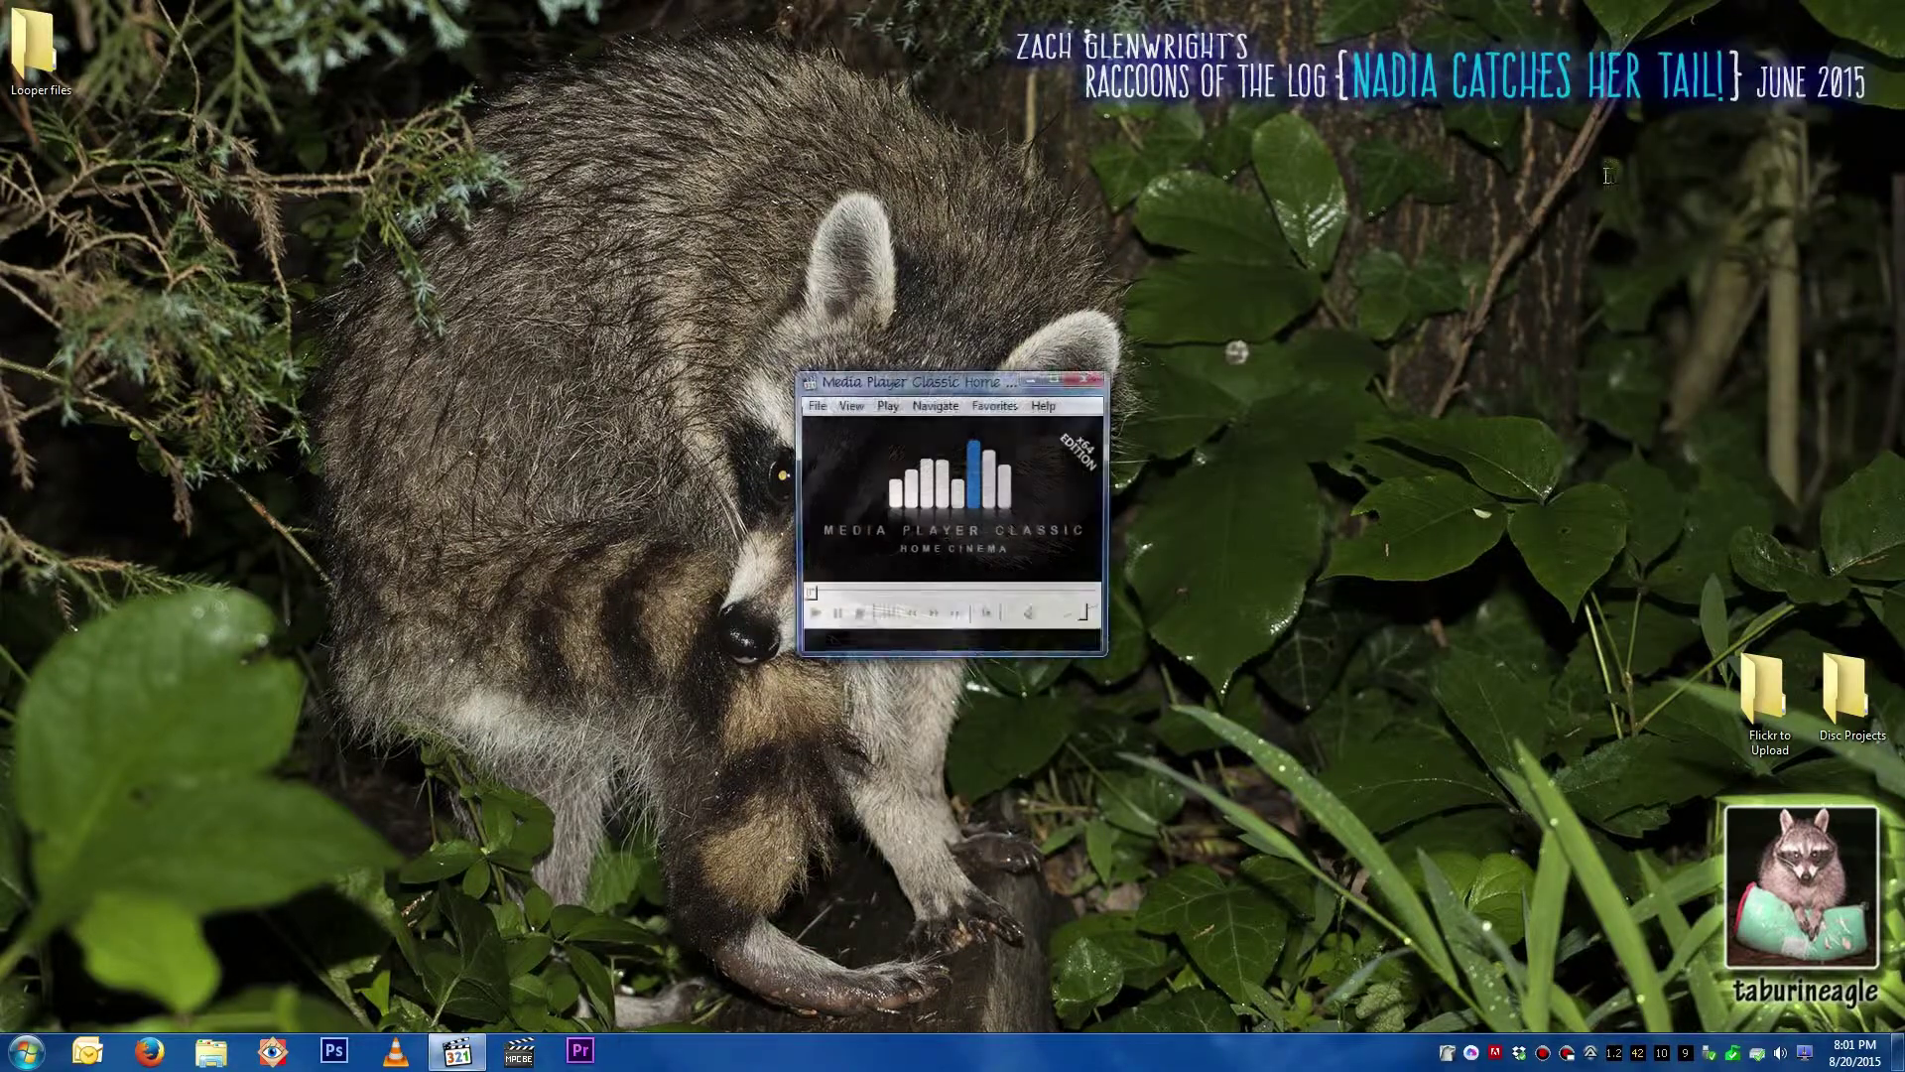
left_click(1629, 57)
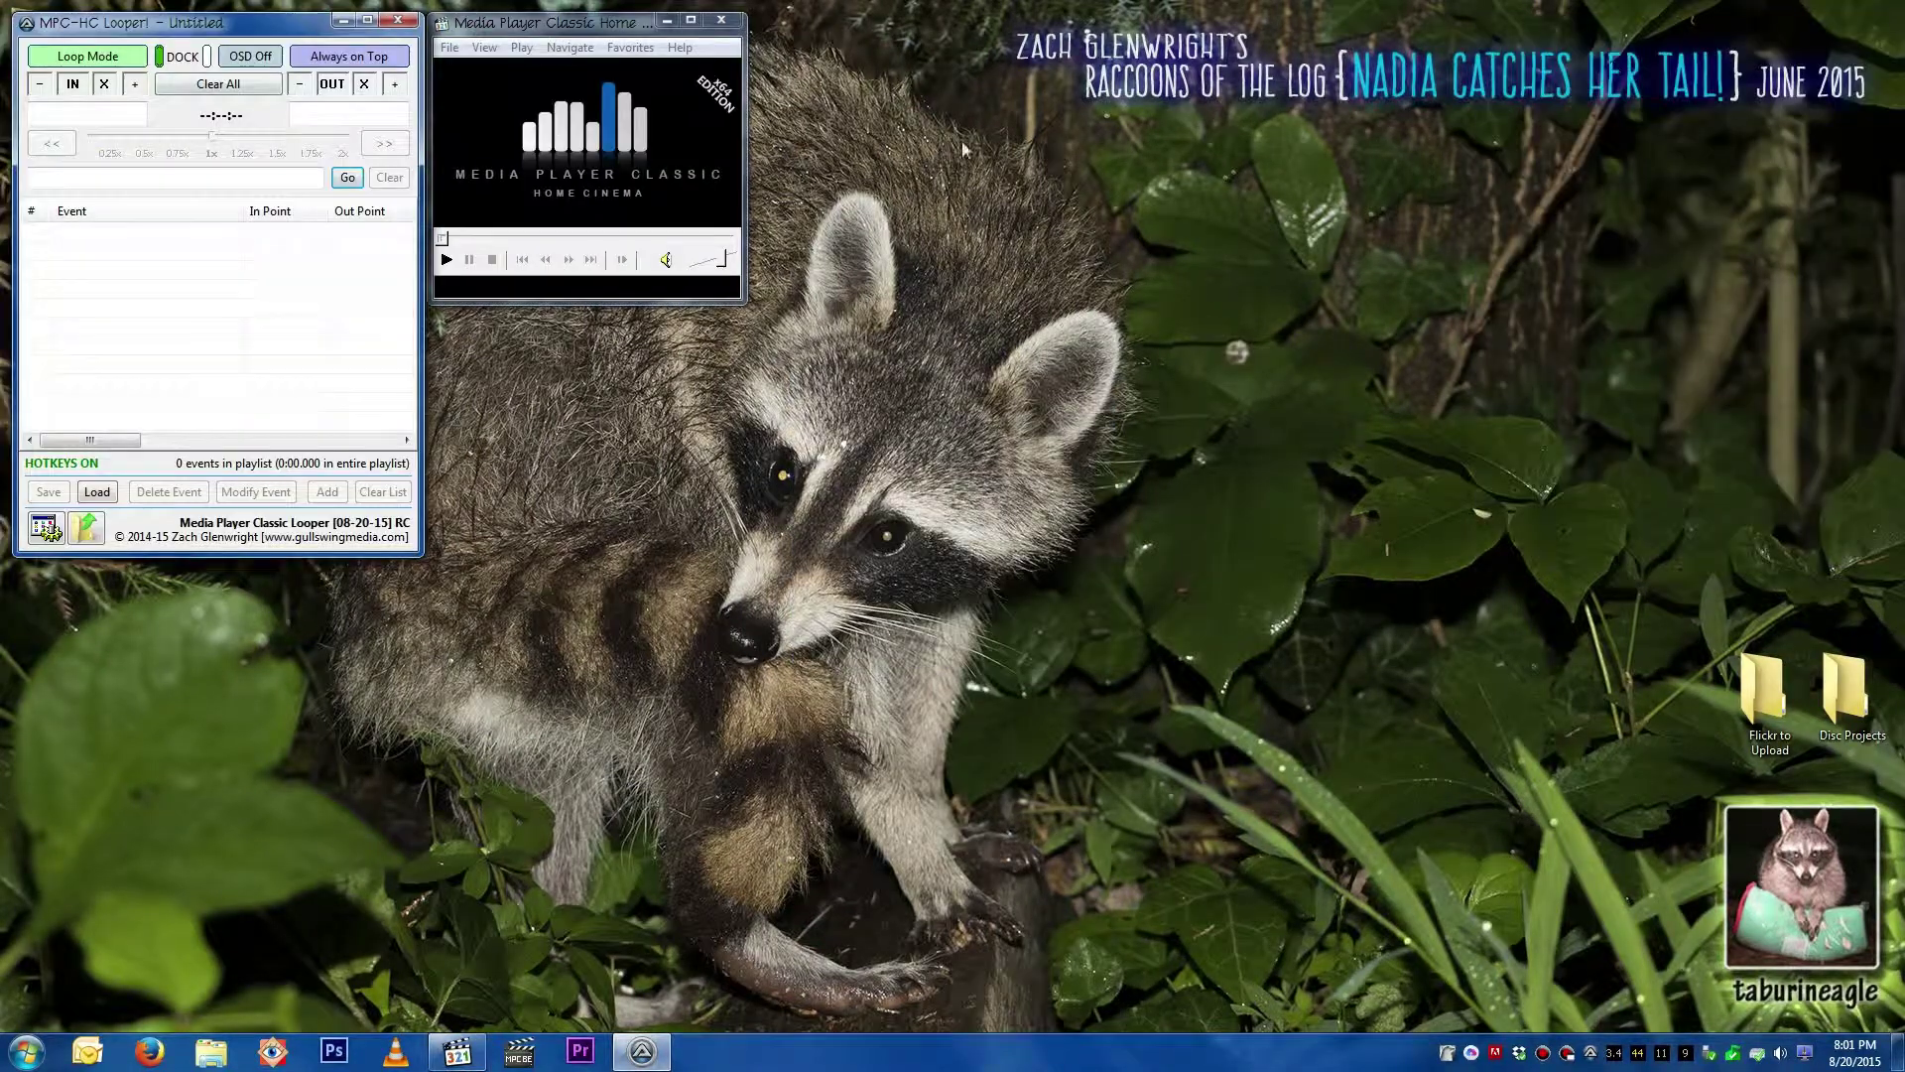
left_click(911, 593)
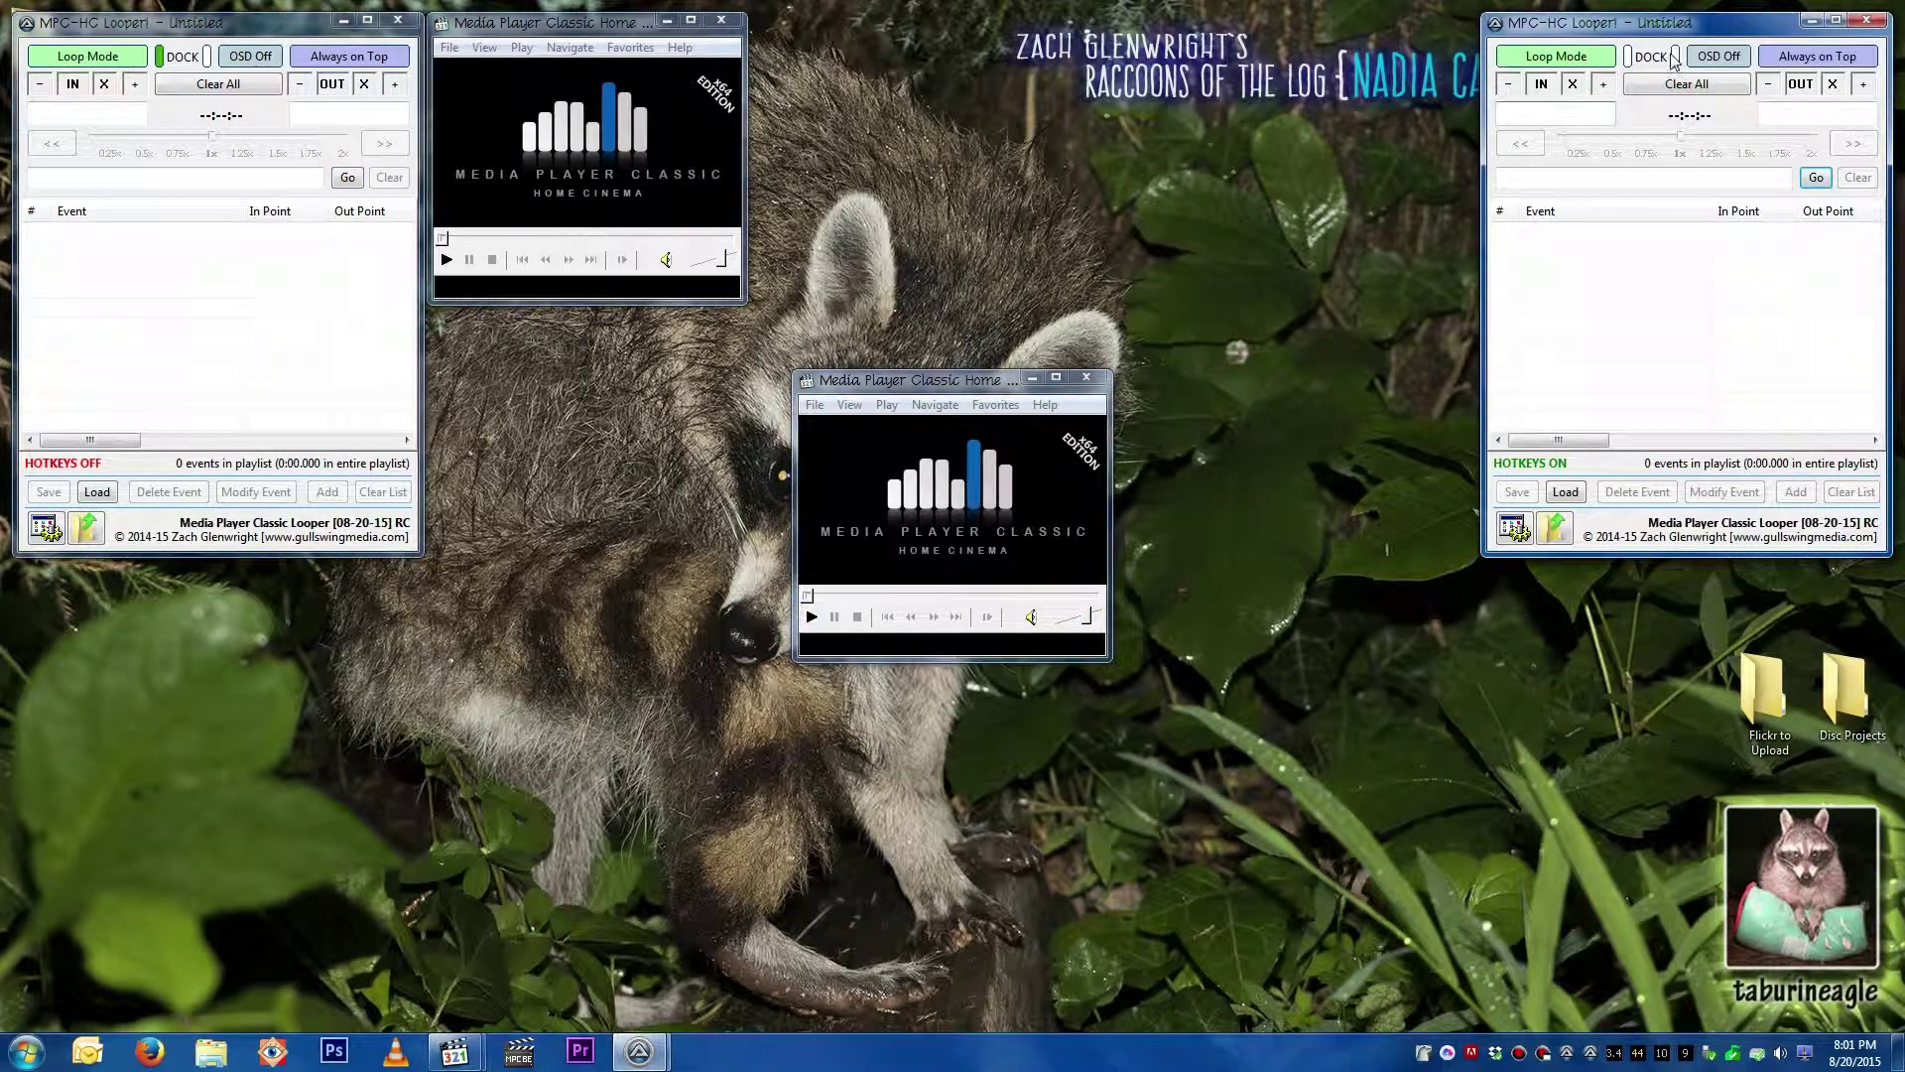
left_click(1677, 58)
middle_click(1228, 554)
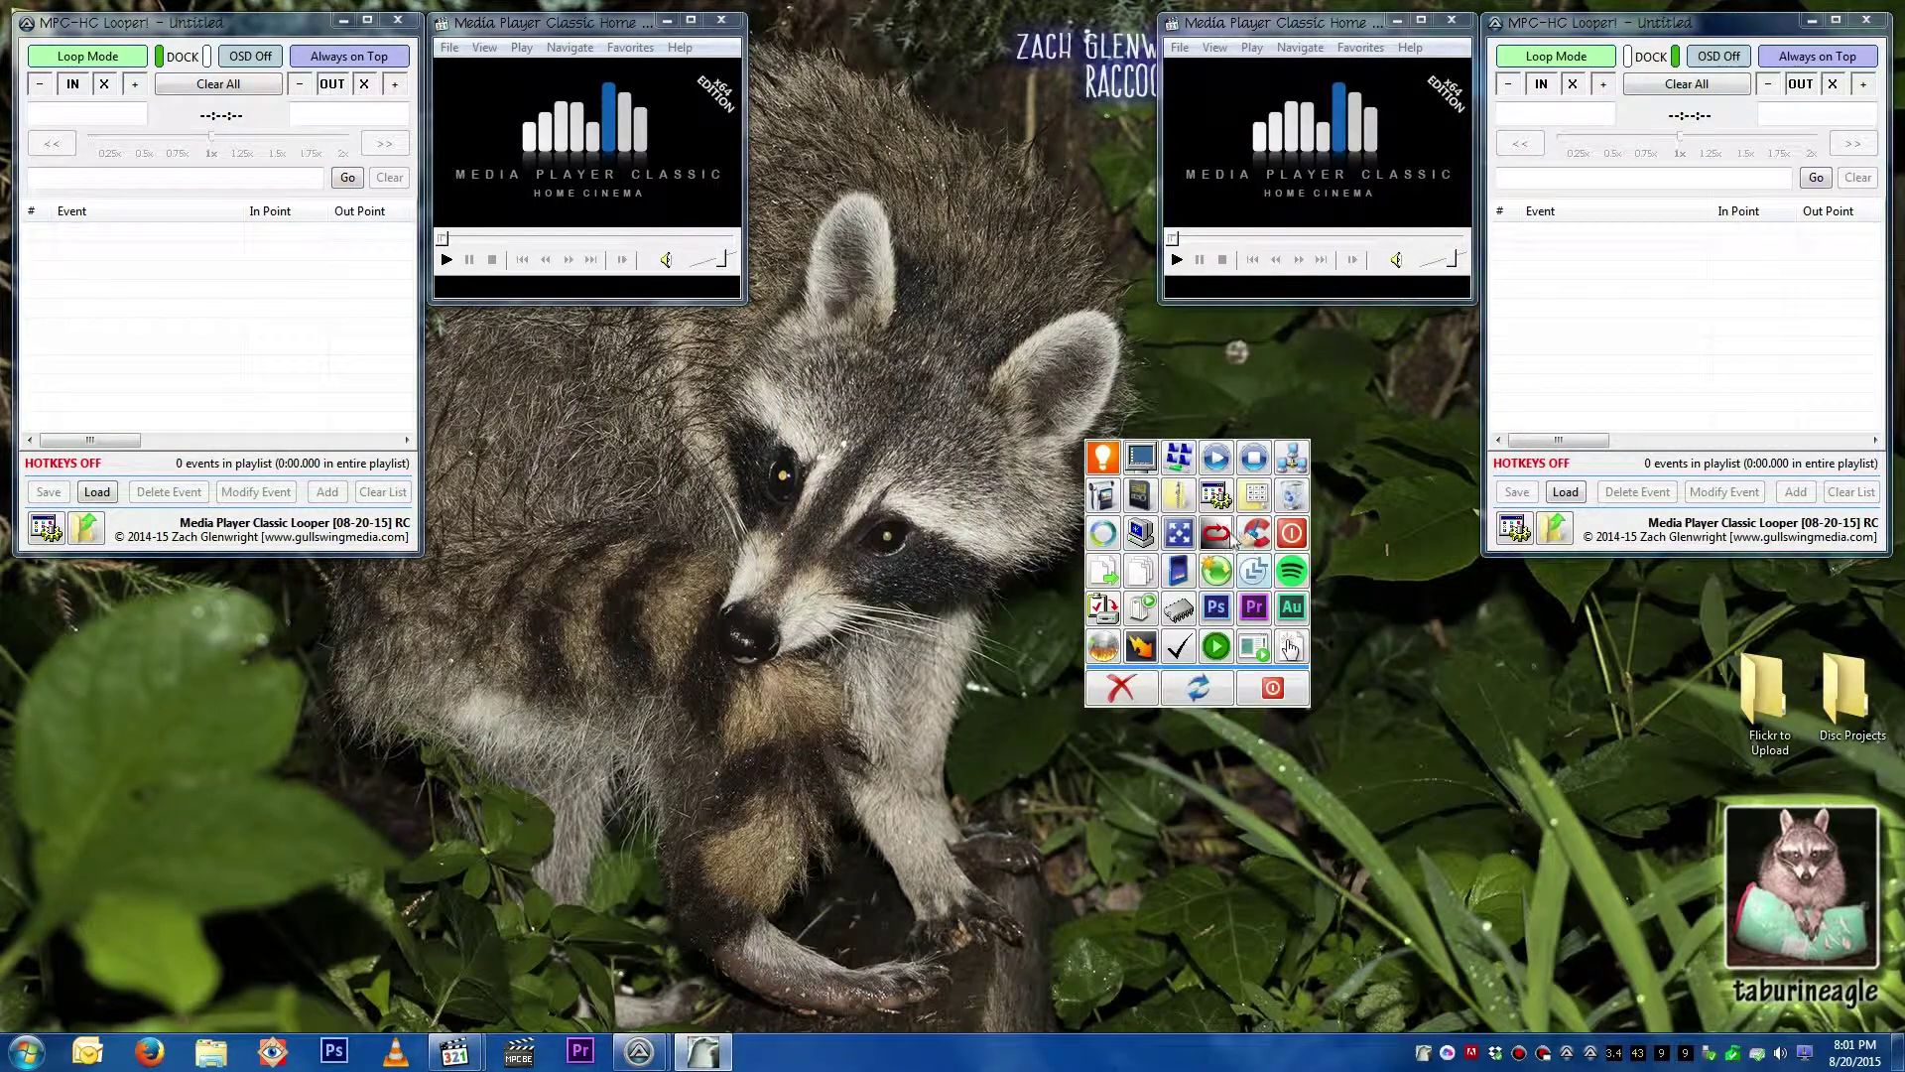
left_click(1229, 536)
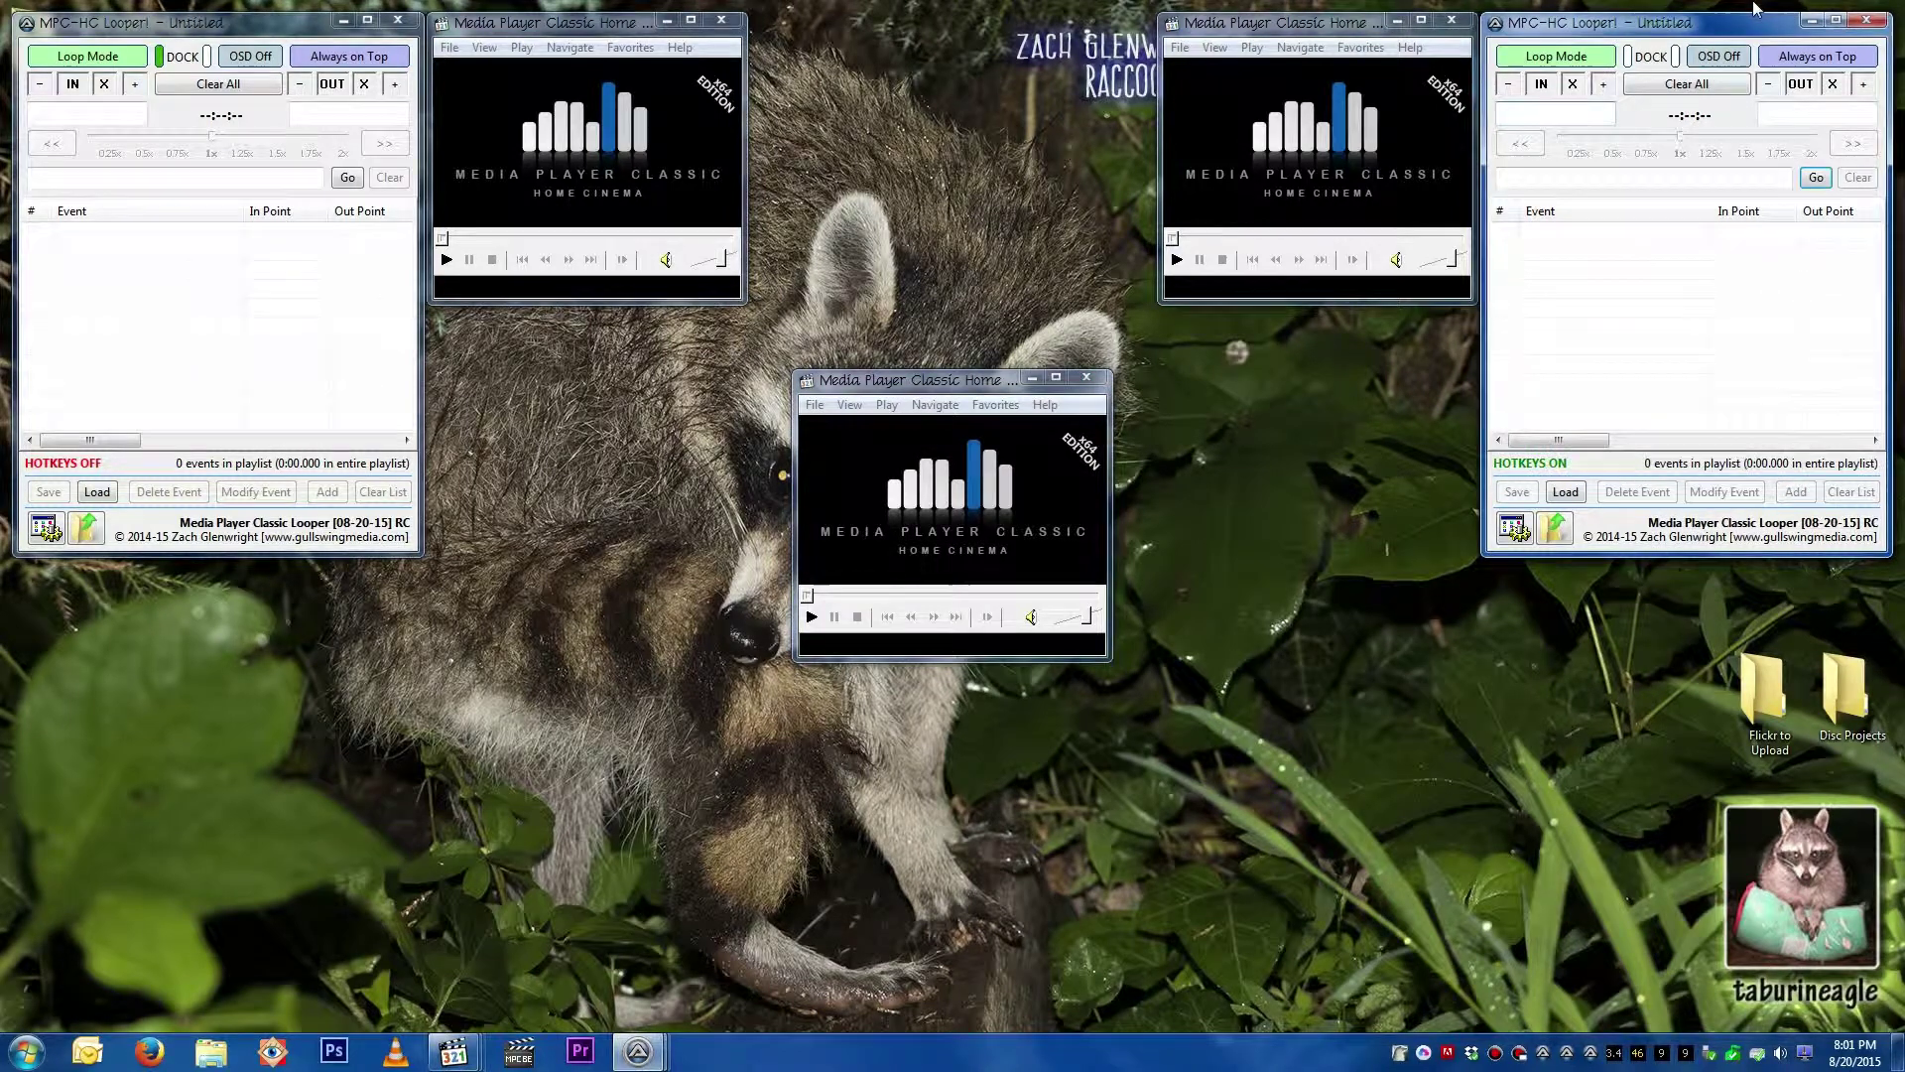
left_click(1677, 56)
left_click_drag(1676, 24, 1674, 592)
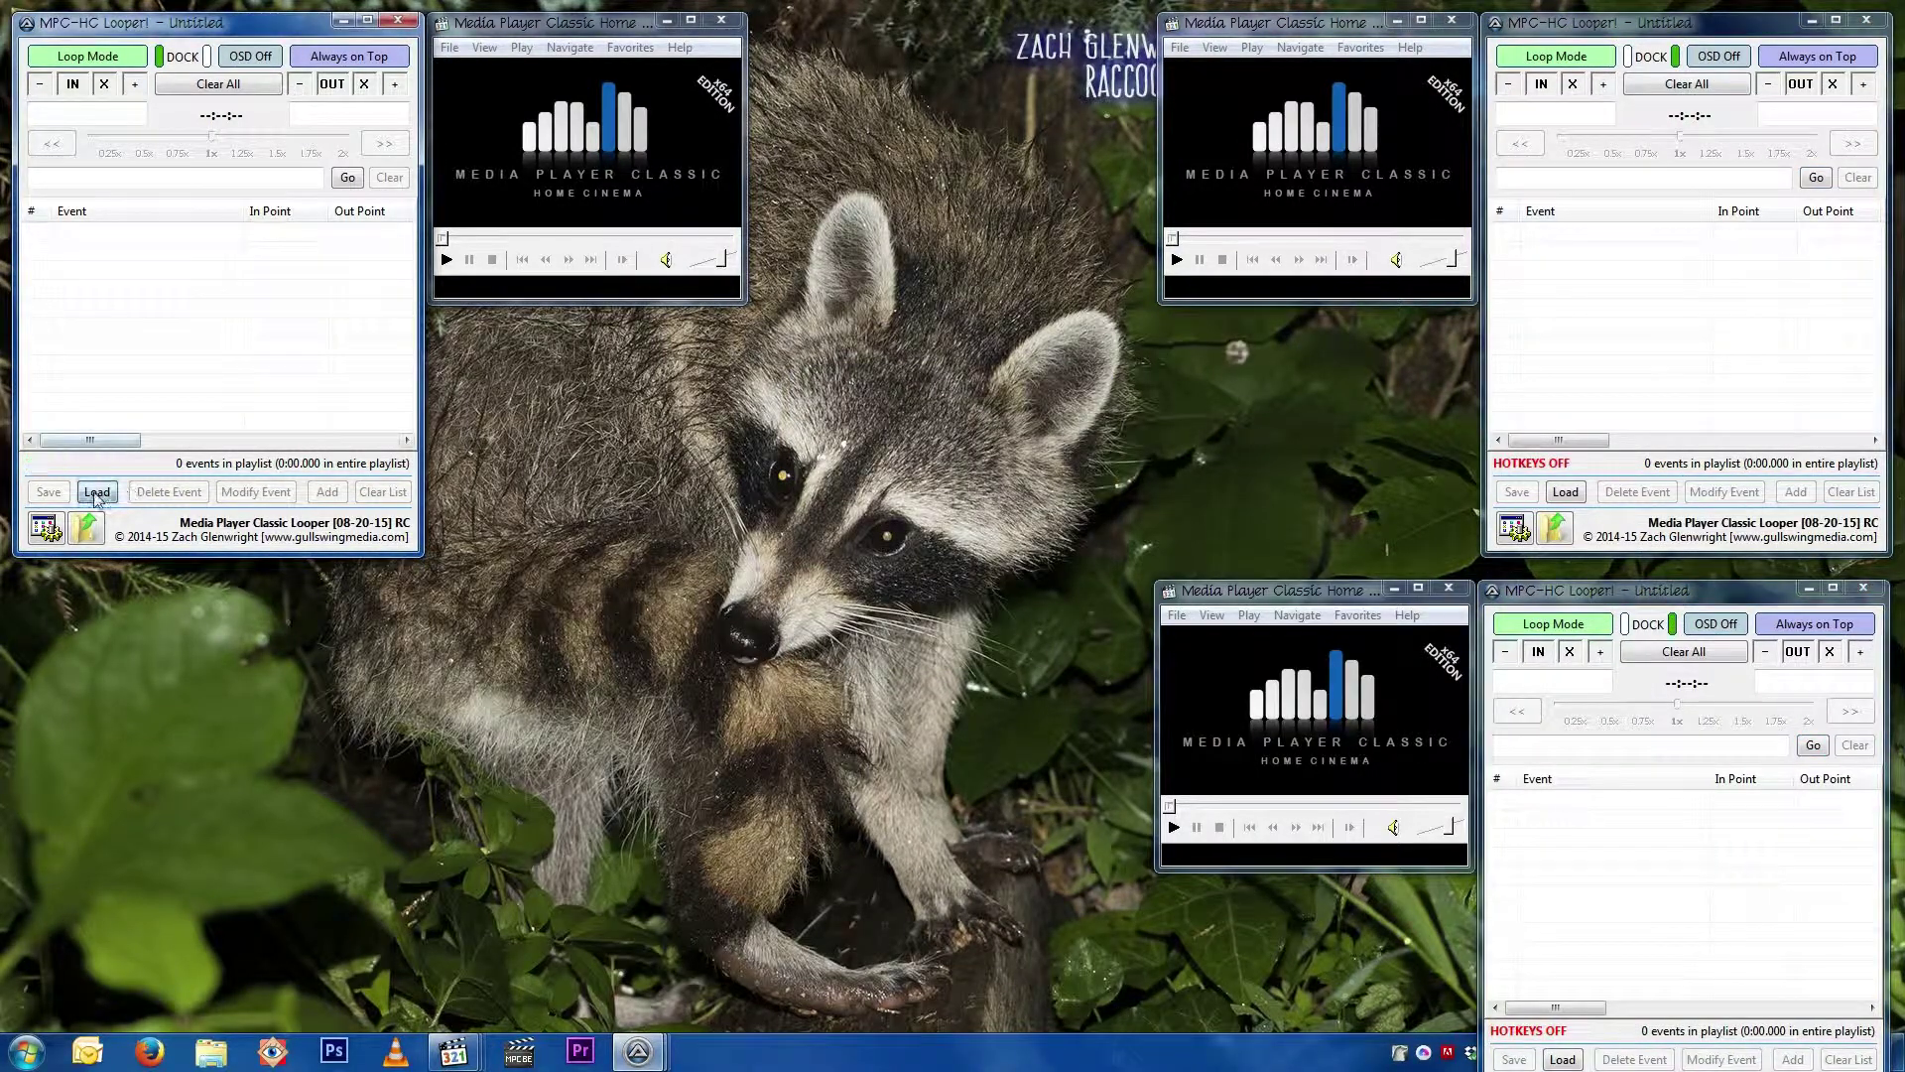
Step: Load Gulls!.looper into the left-docked instance and narrow its video window to clear the right-hand instances
left_click(96, 493)
double_click(1232, 730)
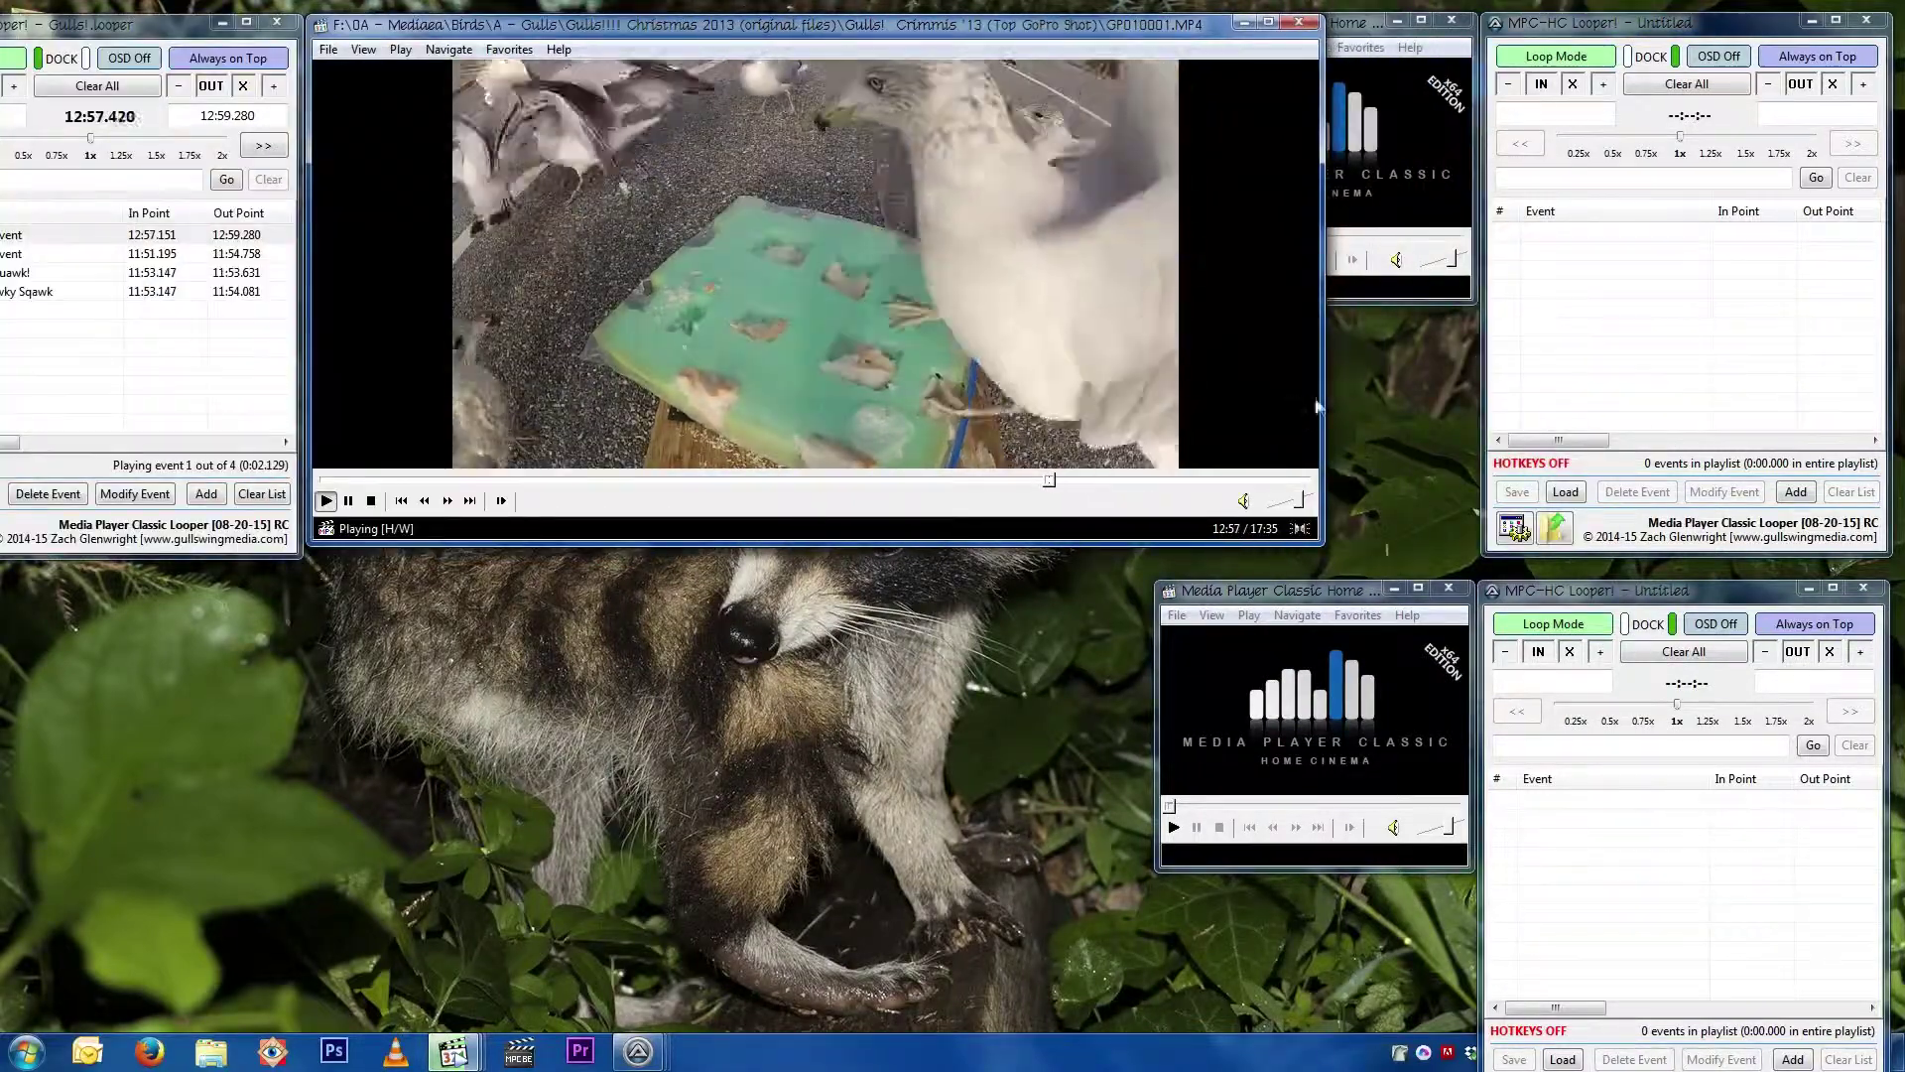
left_click_drag(1321, 398, 916, 395)
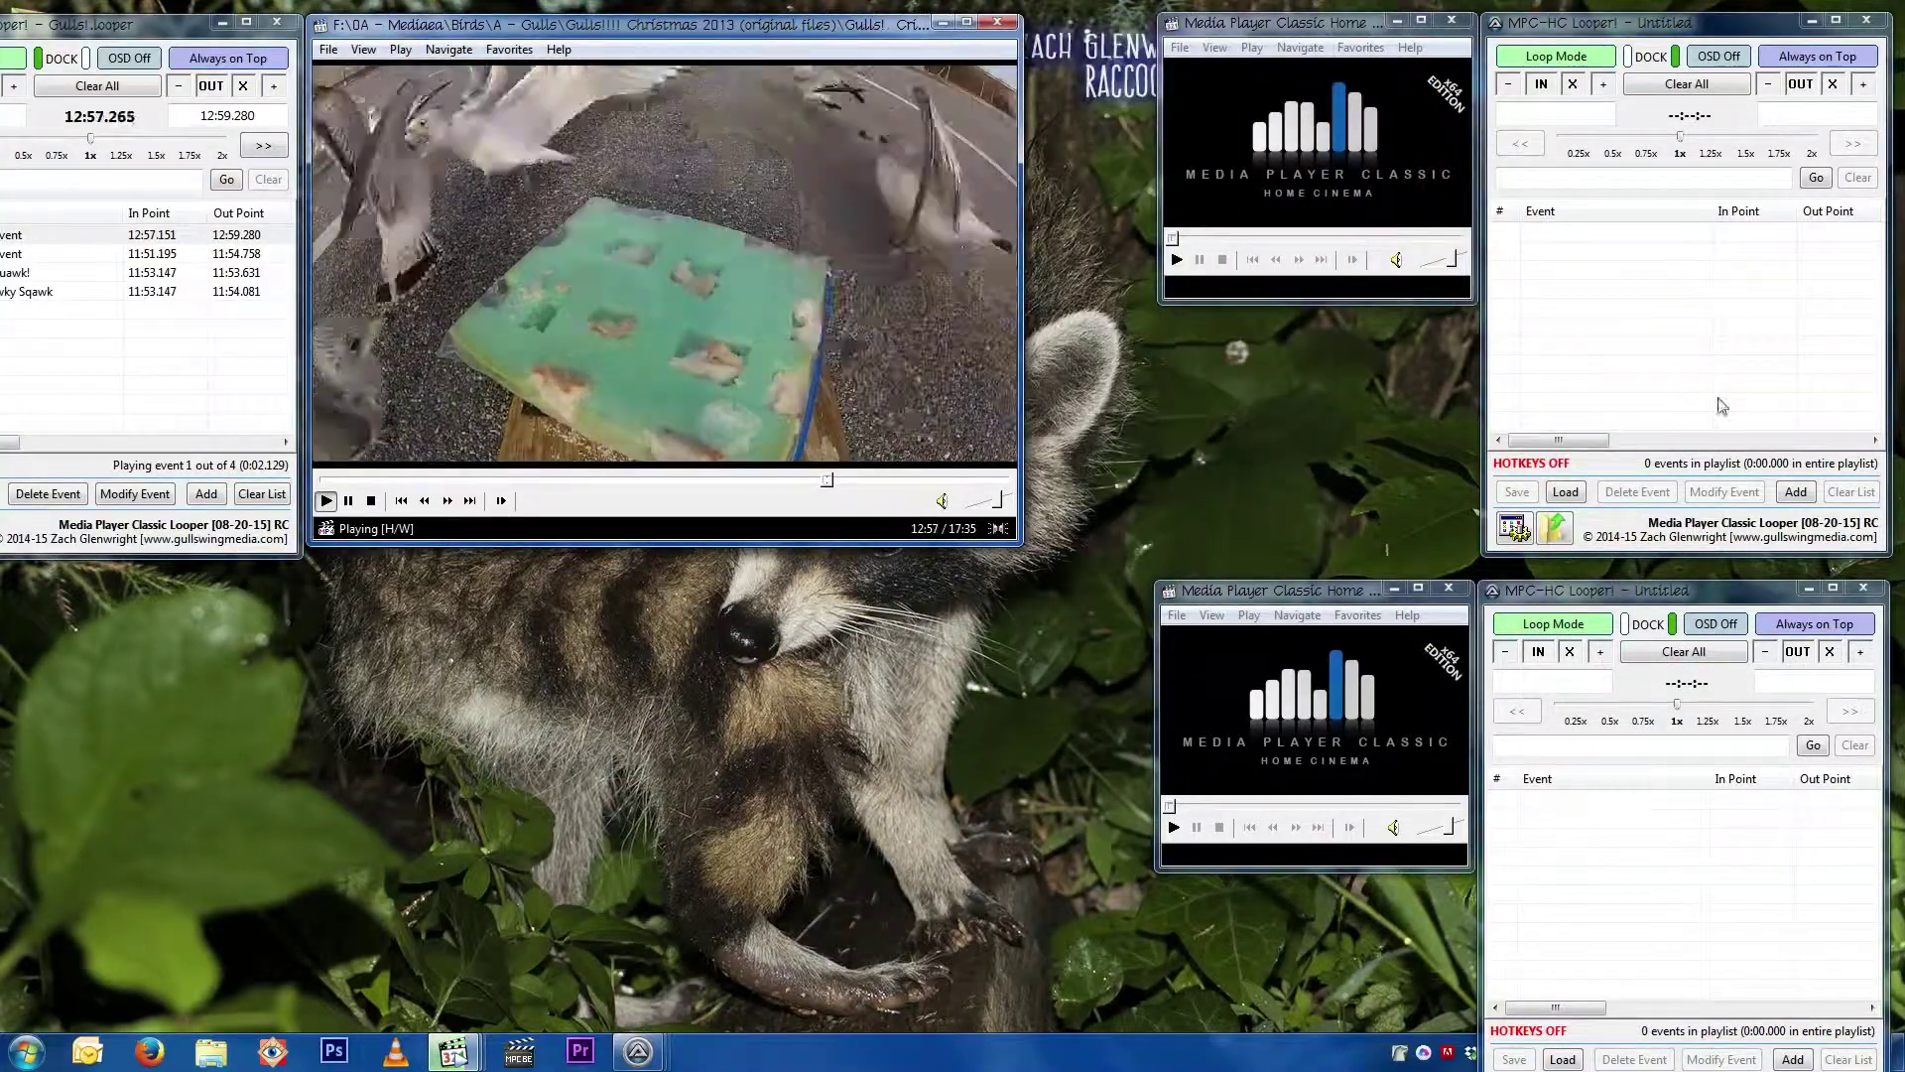
Step: Load the 2-8-09 [HD] Squirrels .looper file from the Squirrels folder into the upper-right instance, then shrink and reposition its video window
left_click(1566, 492)
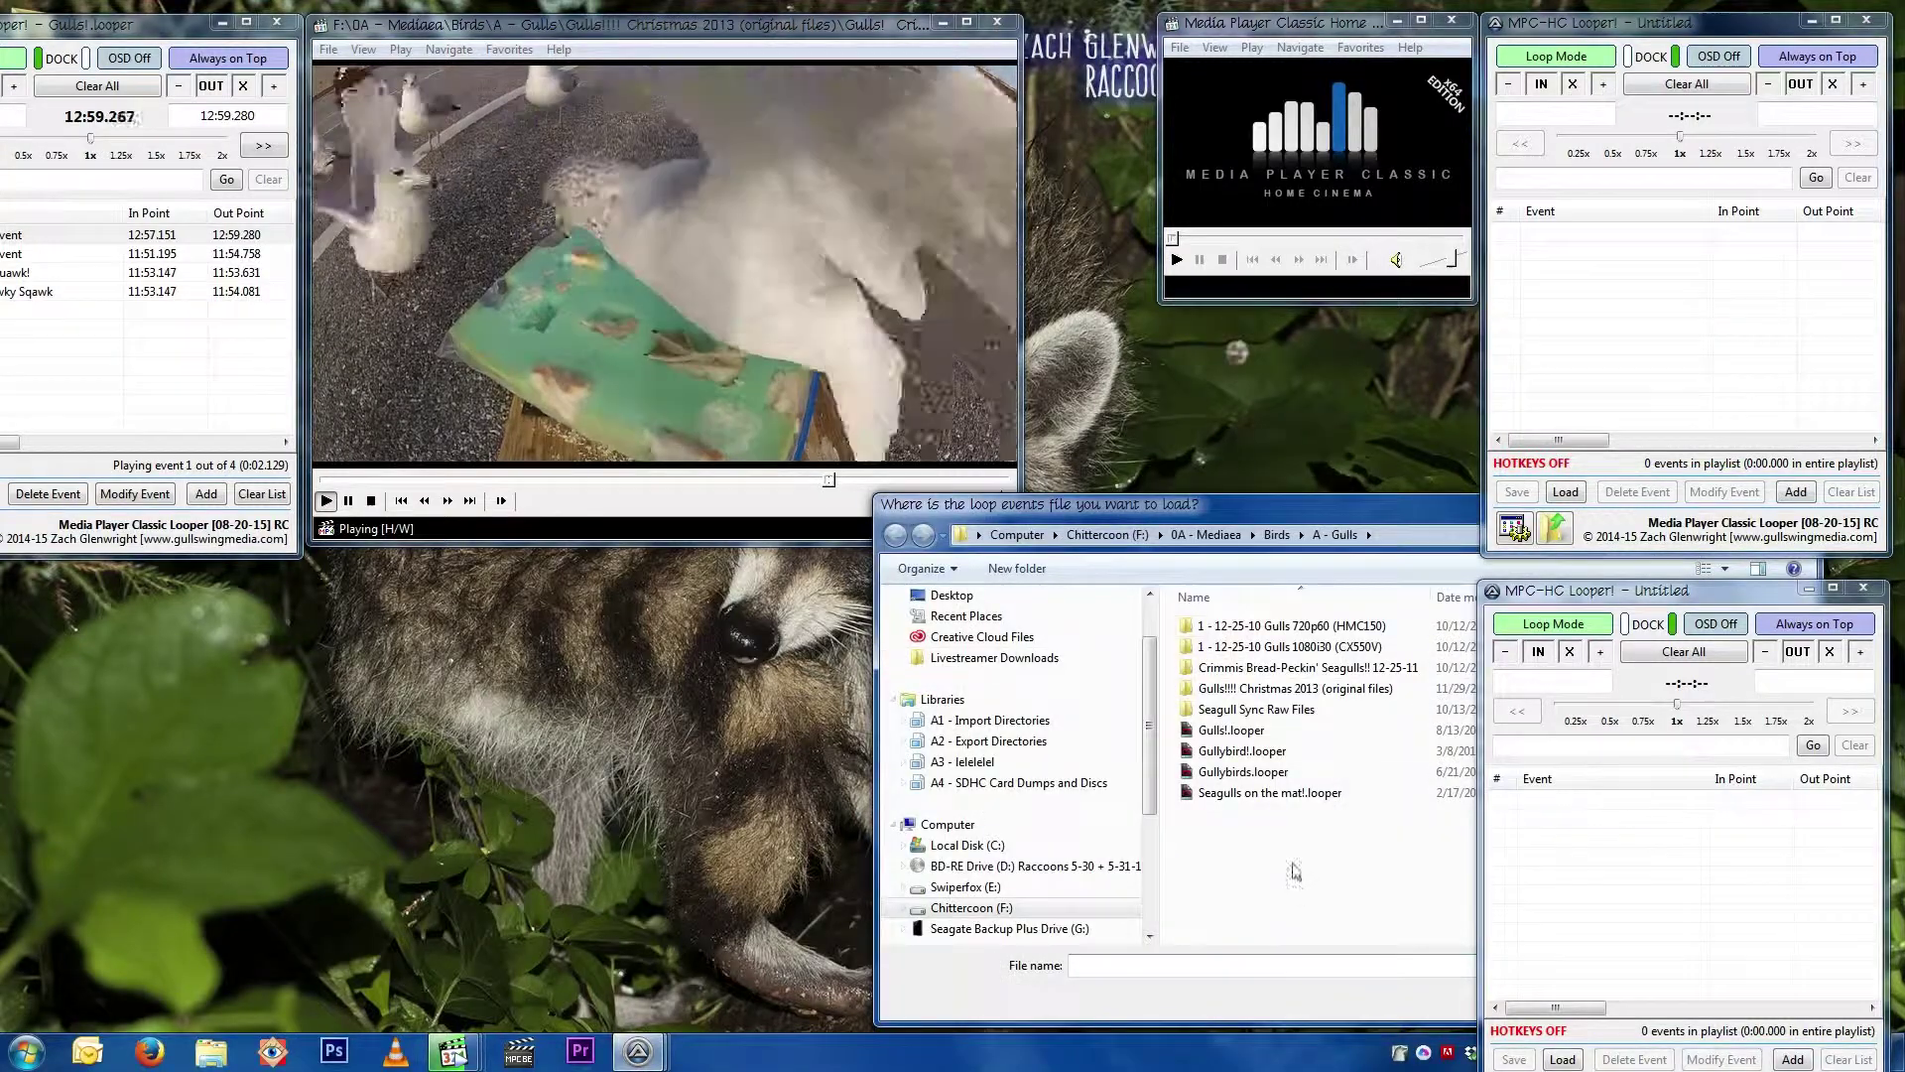
left_click(1222, 917)
scroll(1249, 920, "down", 1)
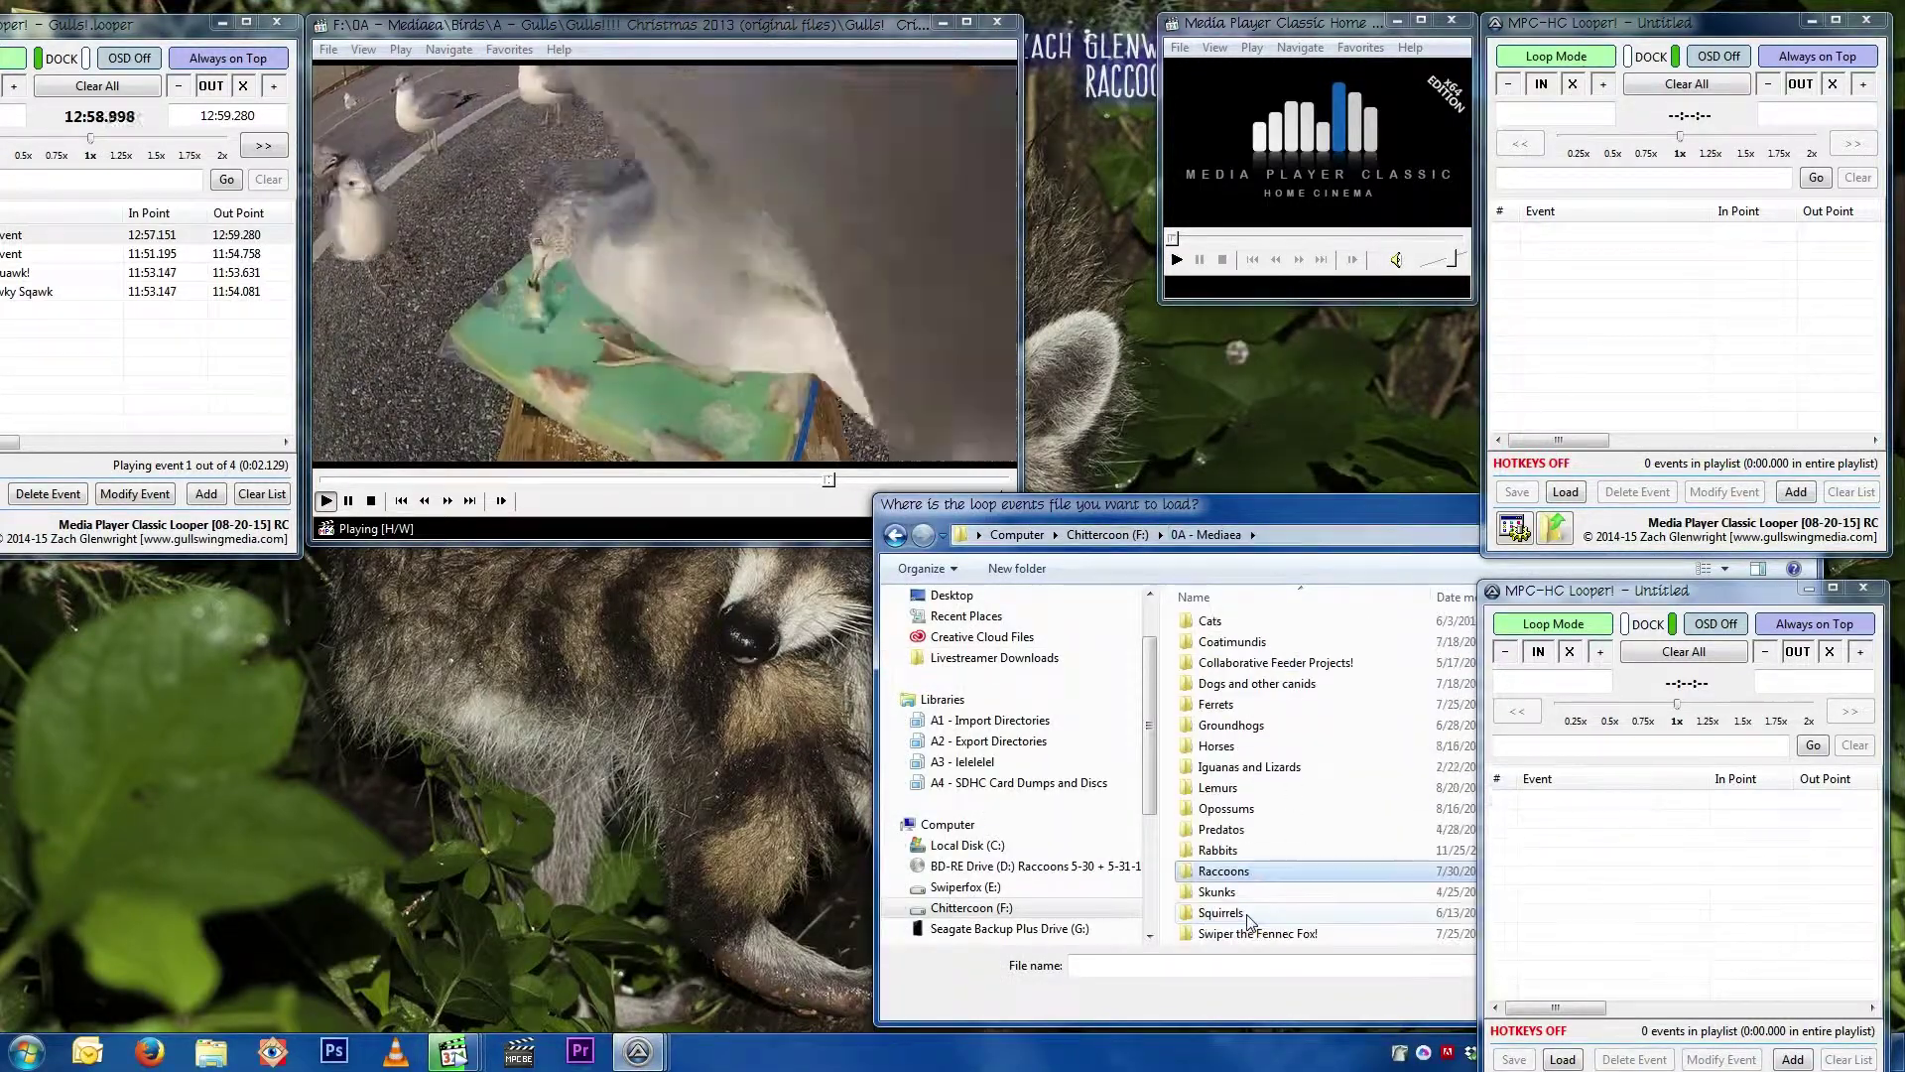
double_click(1275, 671)
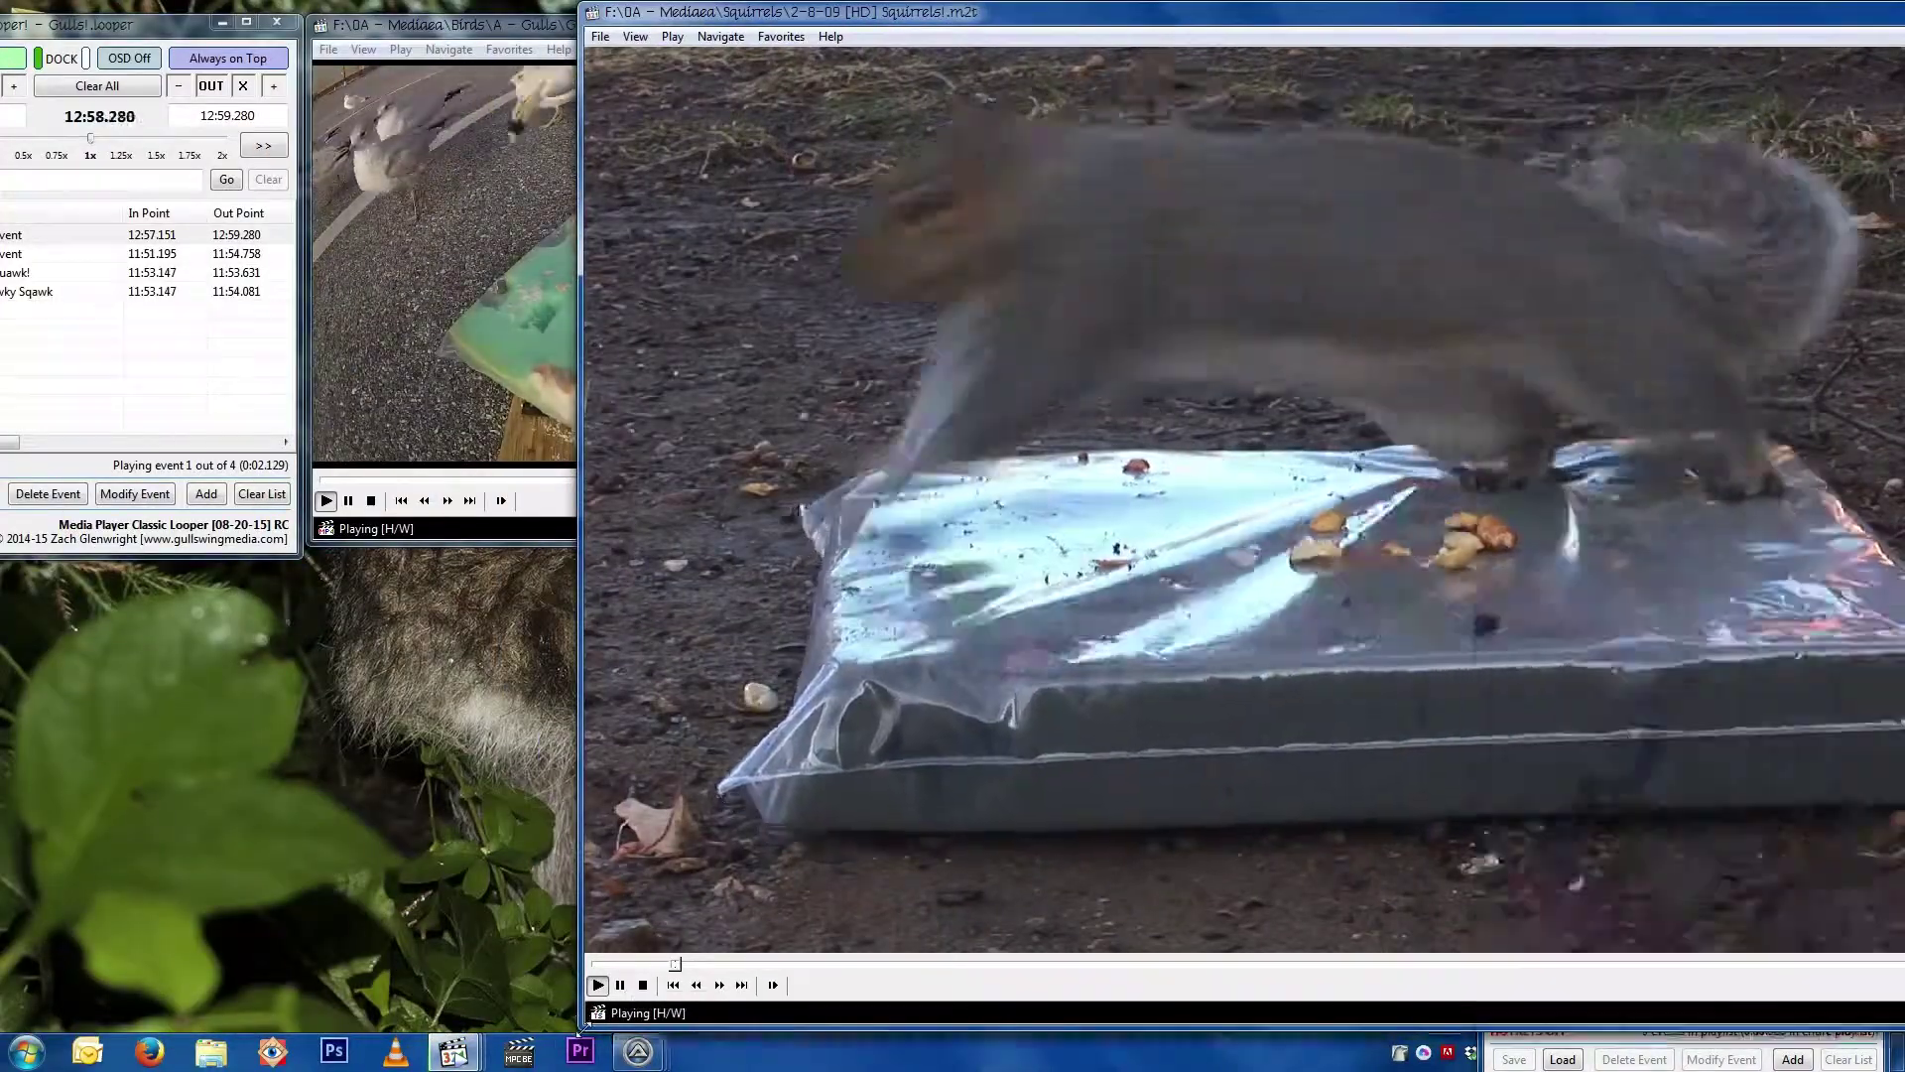
left_click_drag(579, 1030, 1636, 430)
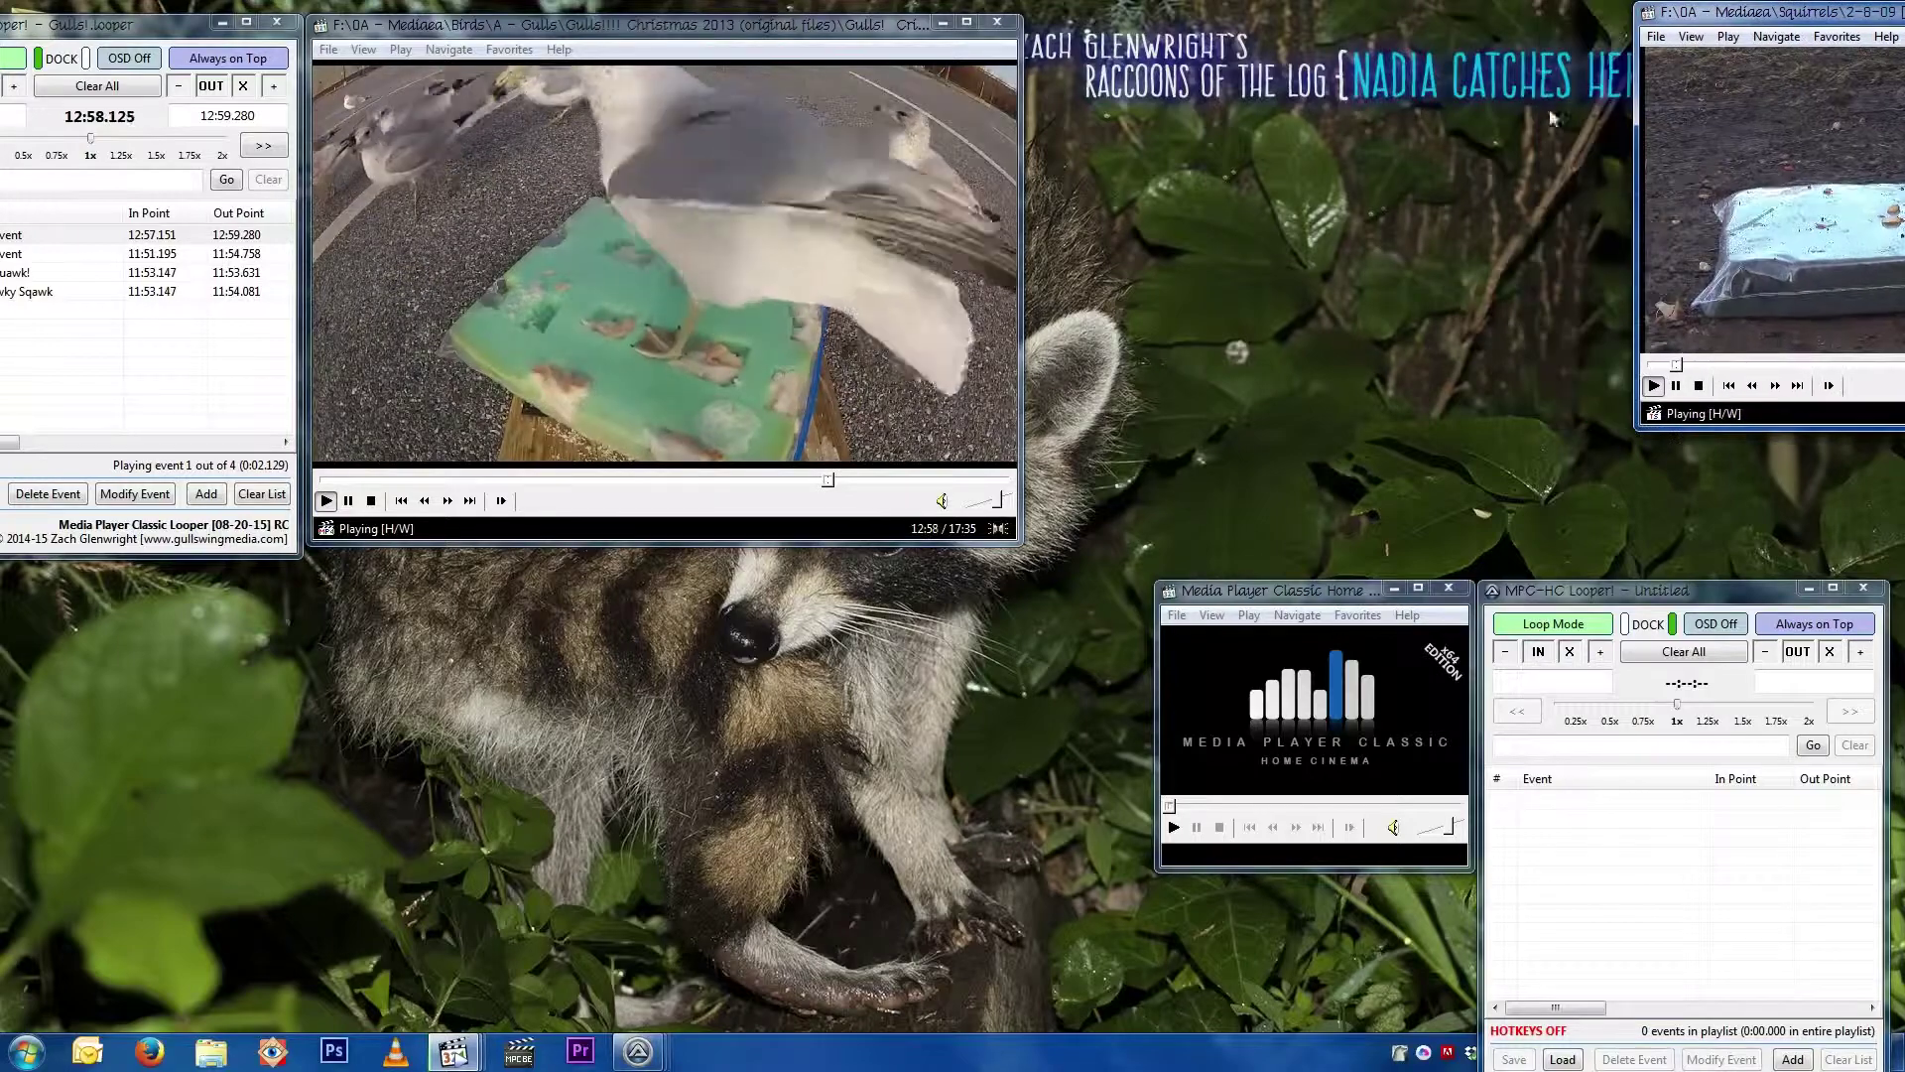
left_click_drag(1703, 11, 1038, 25)
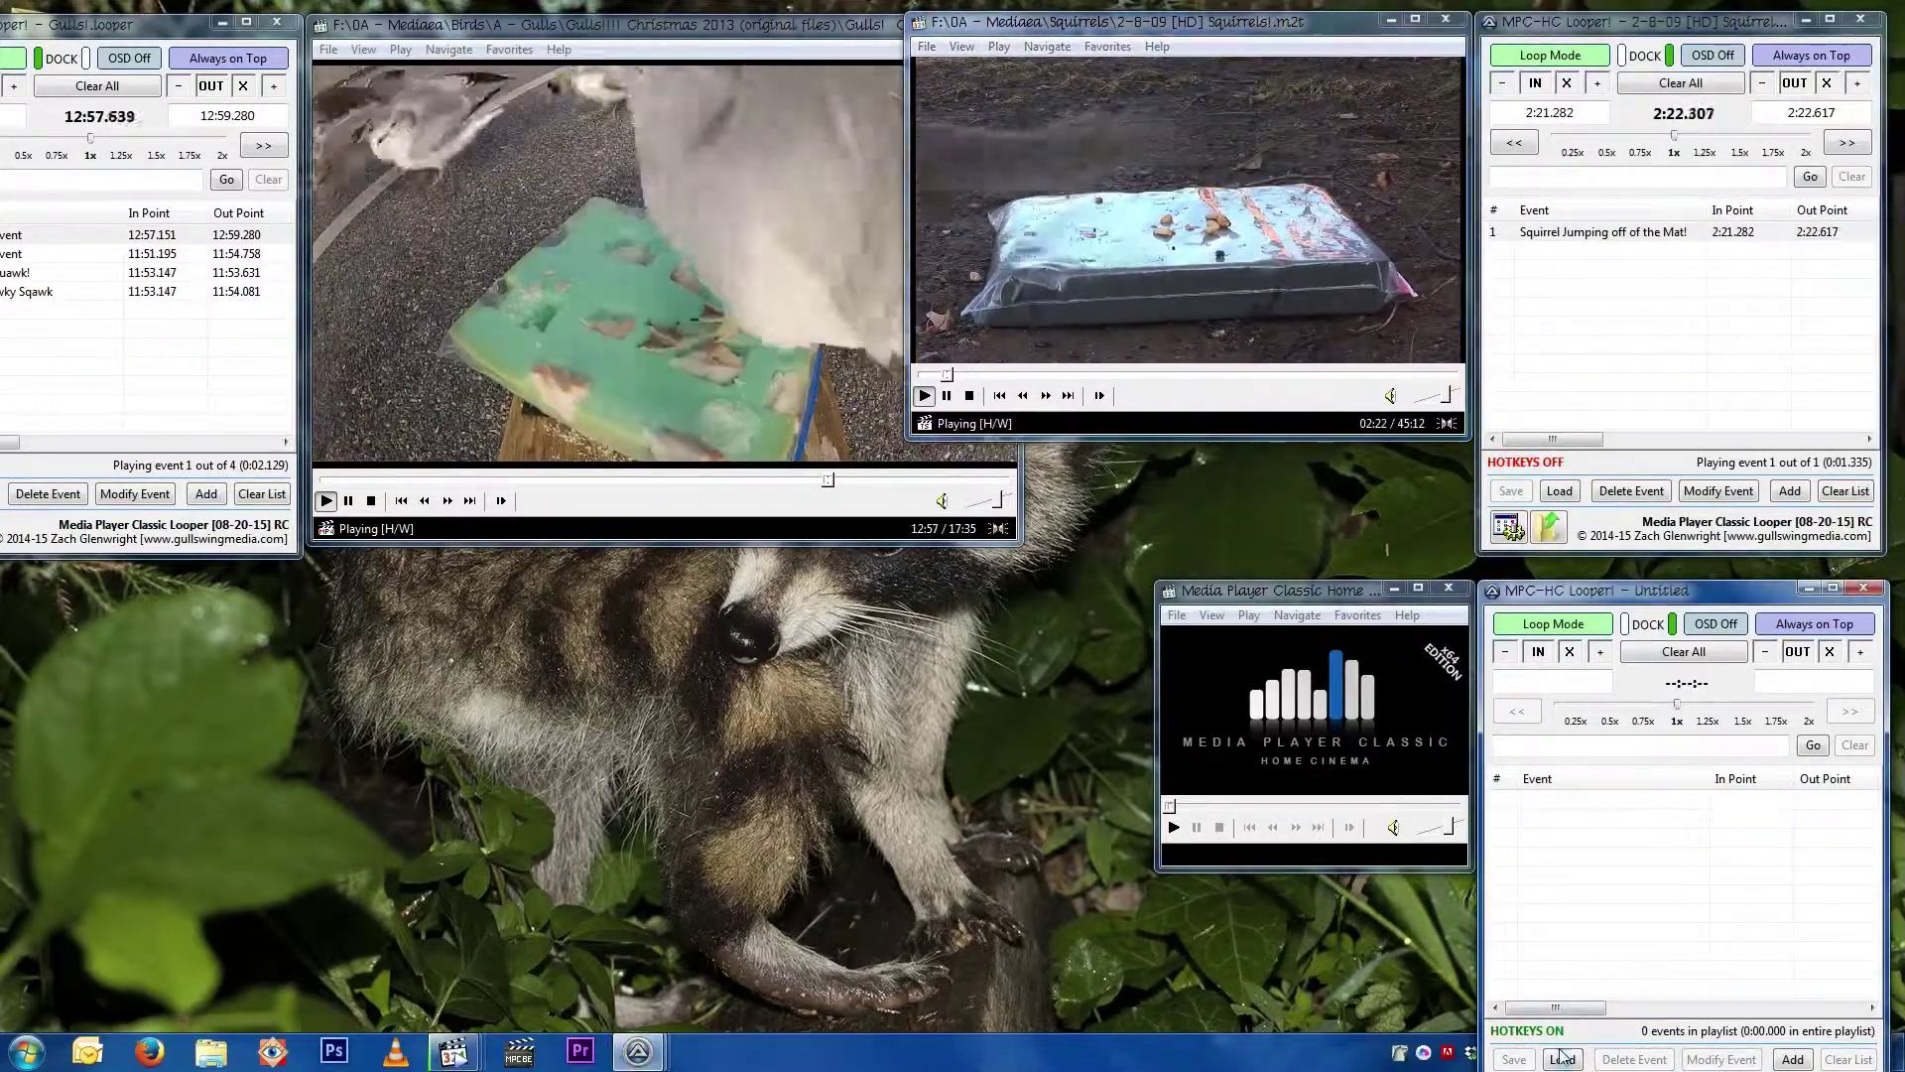
Step: Load Trimmed.looper from the Pouncy Sqys! folder into the lower-right instance, and arrange its windows and the Gulls instance fully on screen
left_click(1561, 1058)
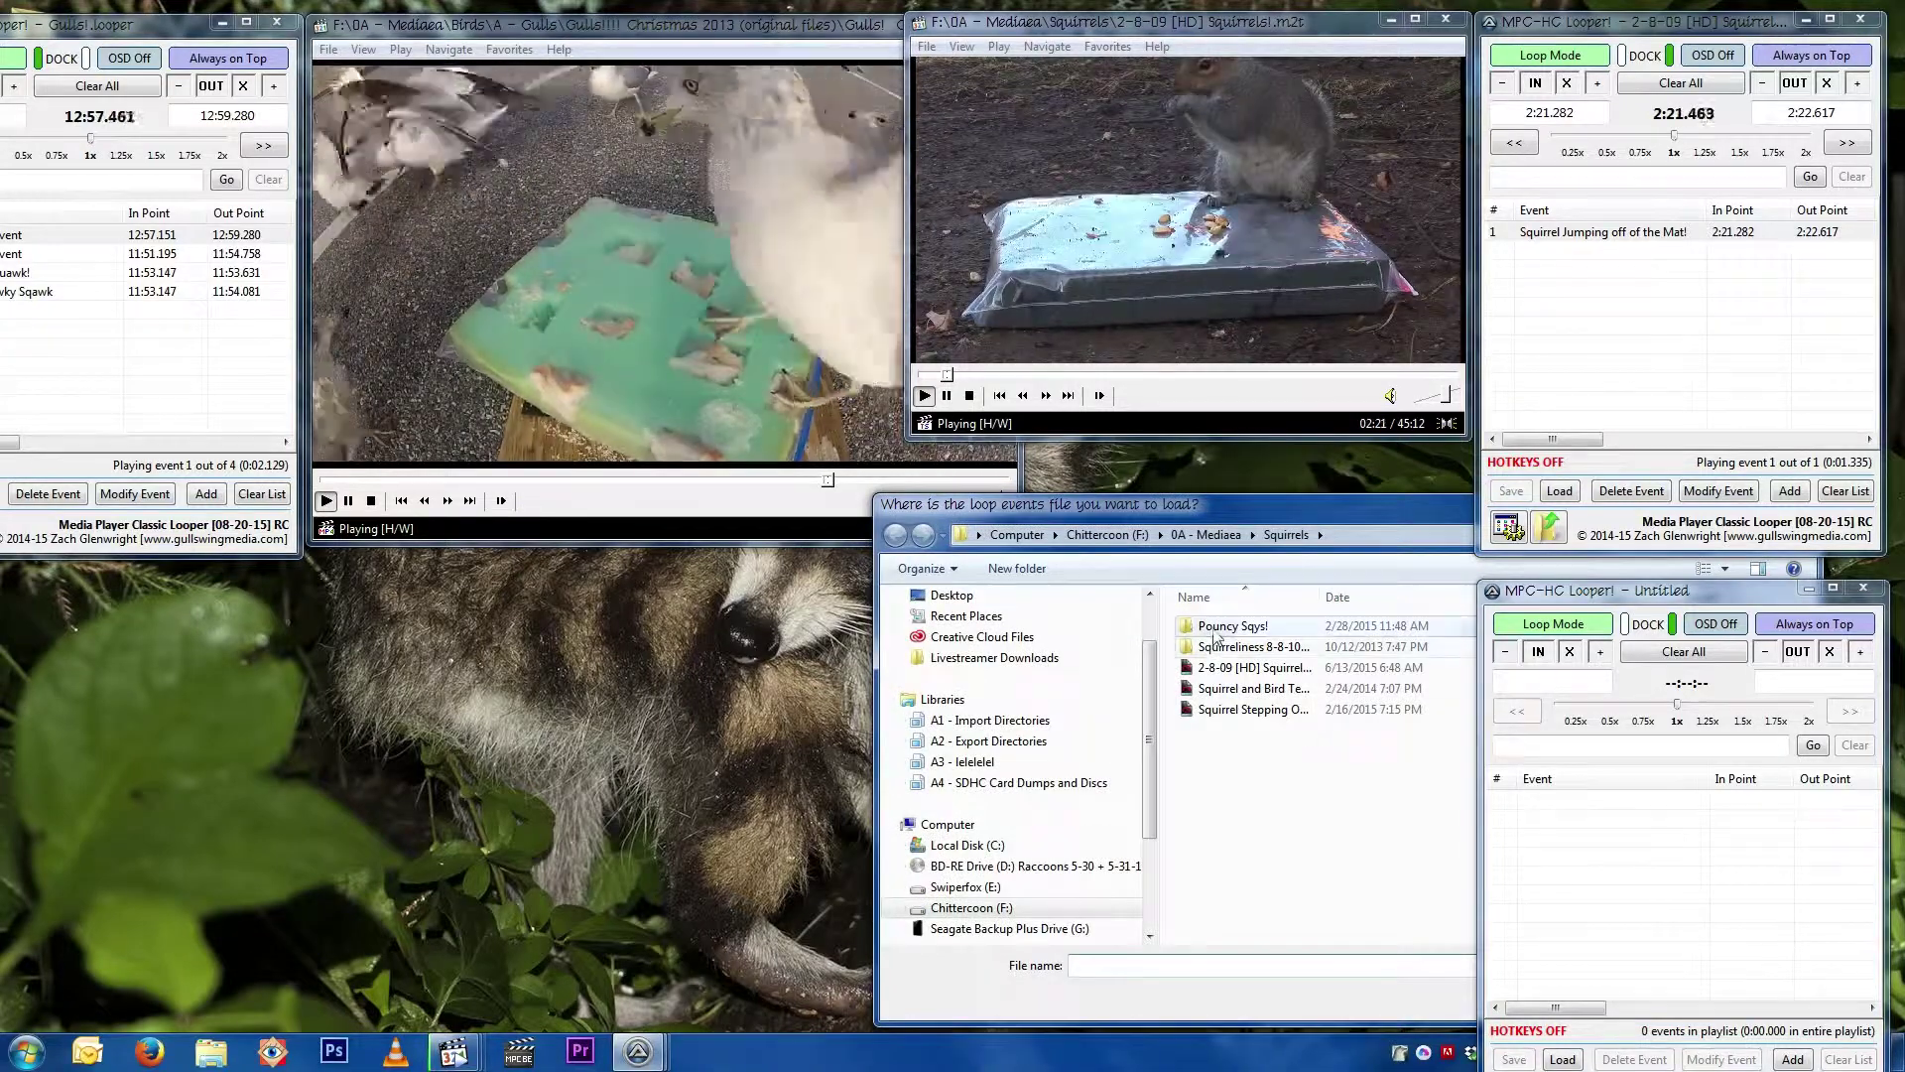
double_click(1248, 633)
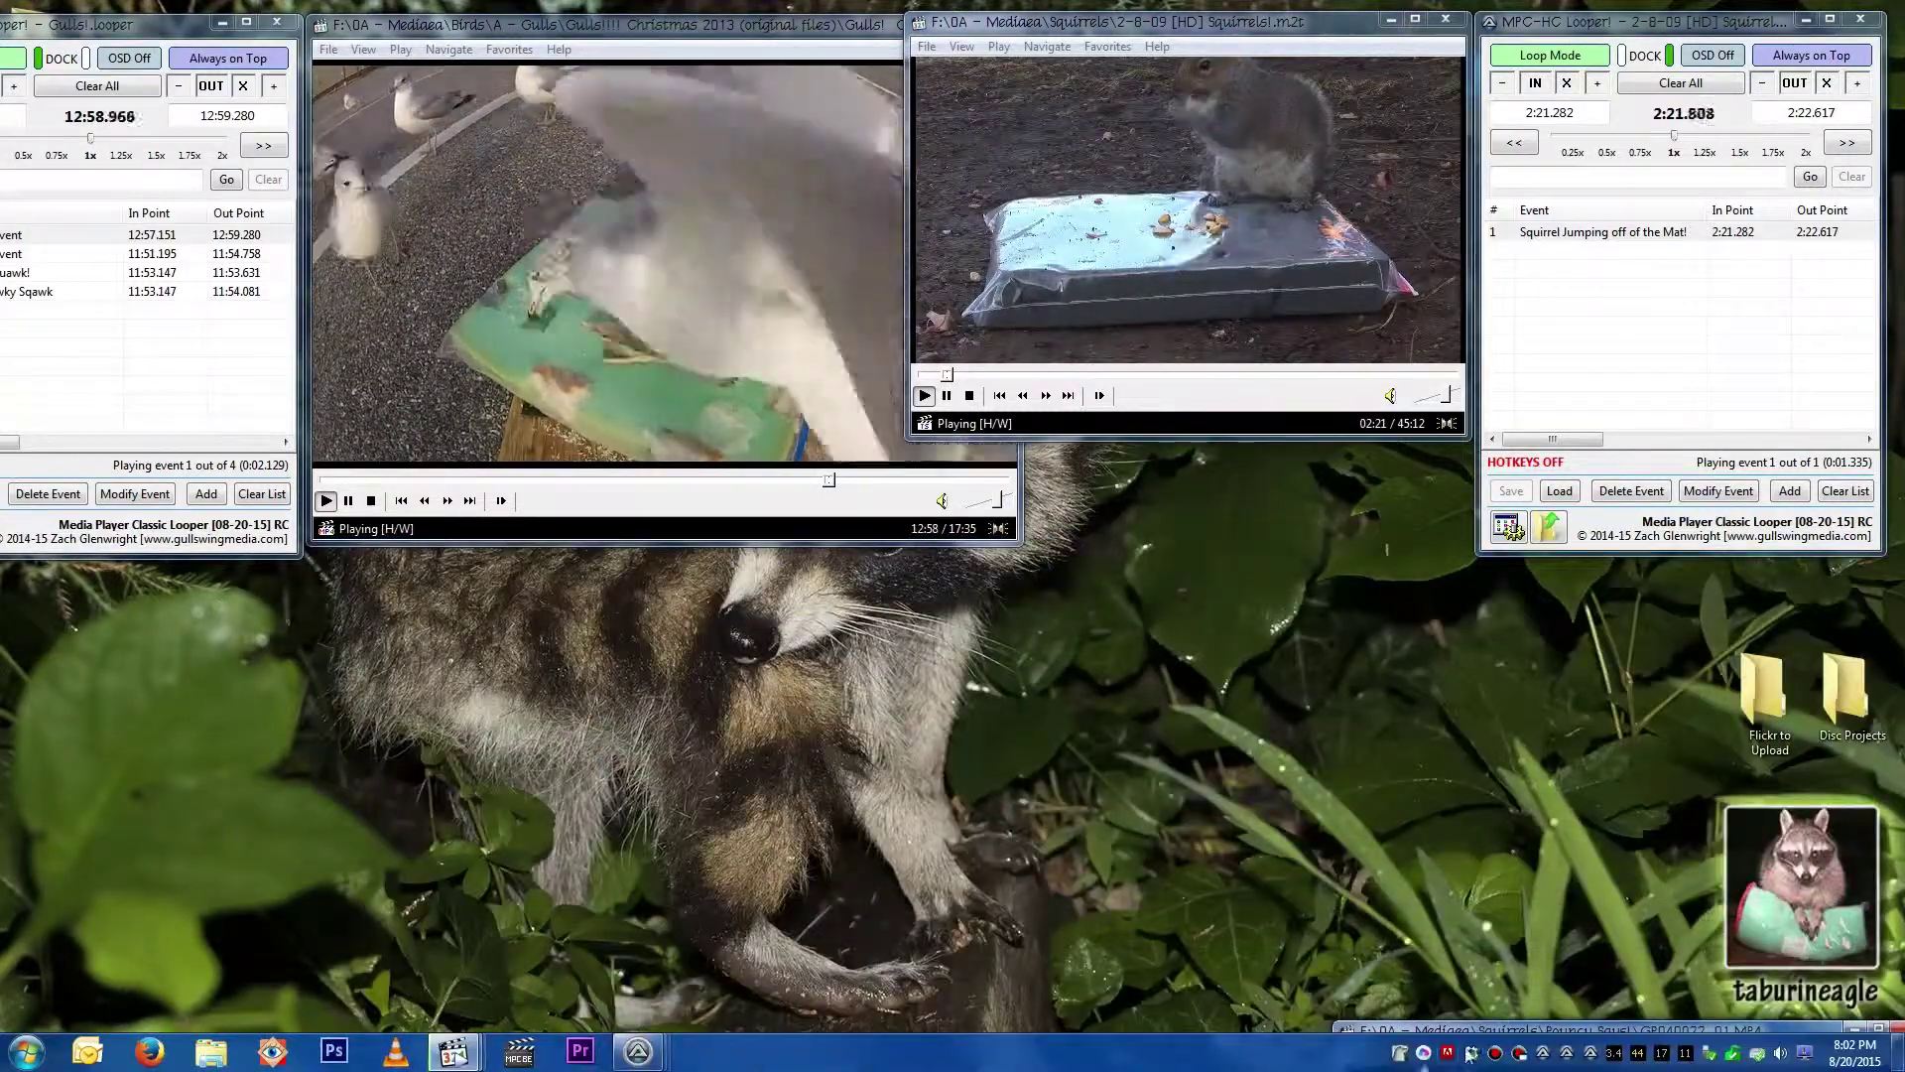
double_click(1476, 1032)
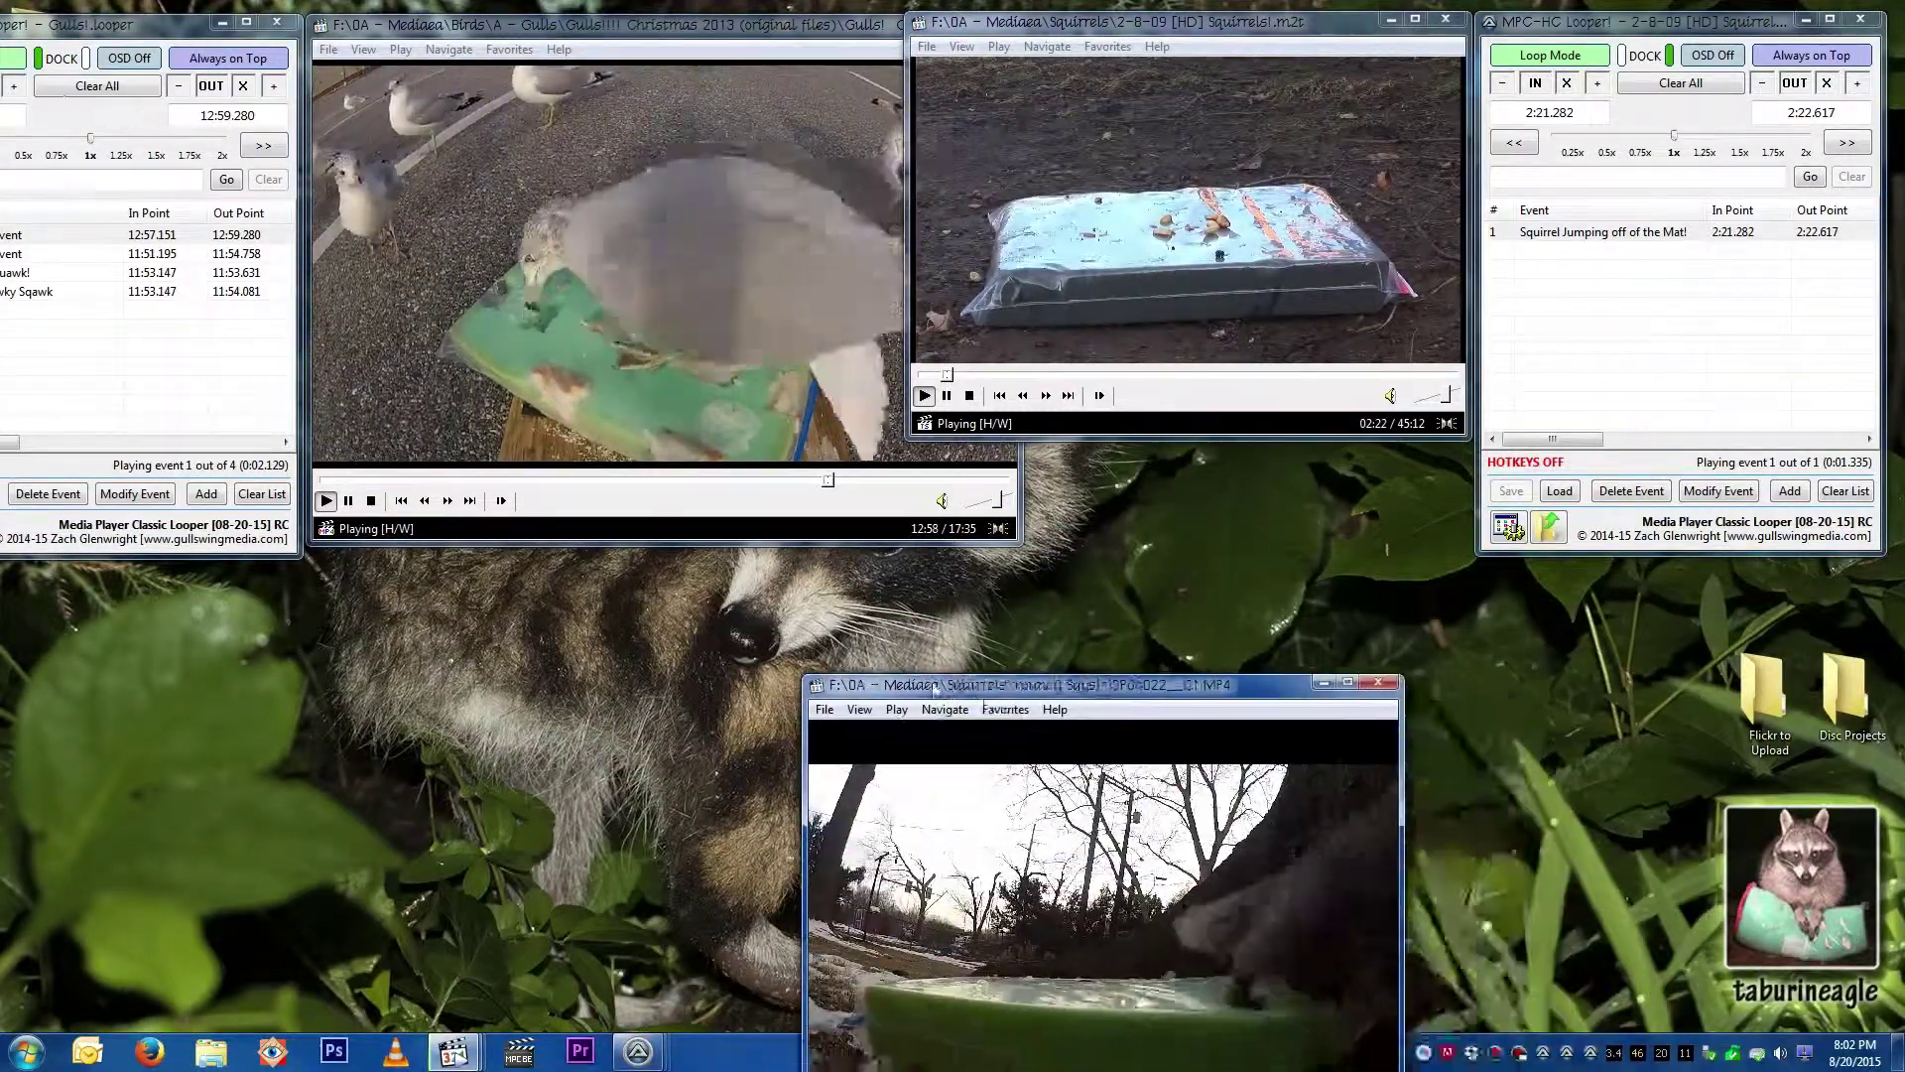
left_click_drag(1039, 684, 1084, 522)
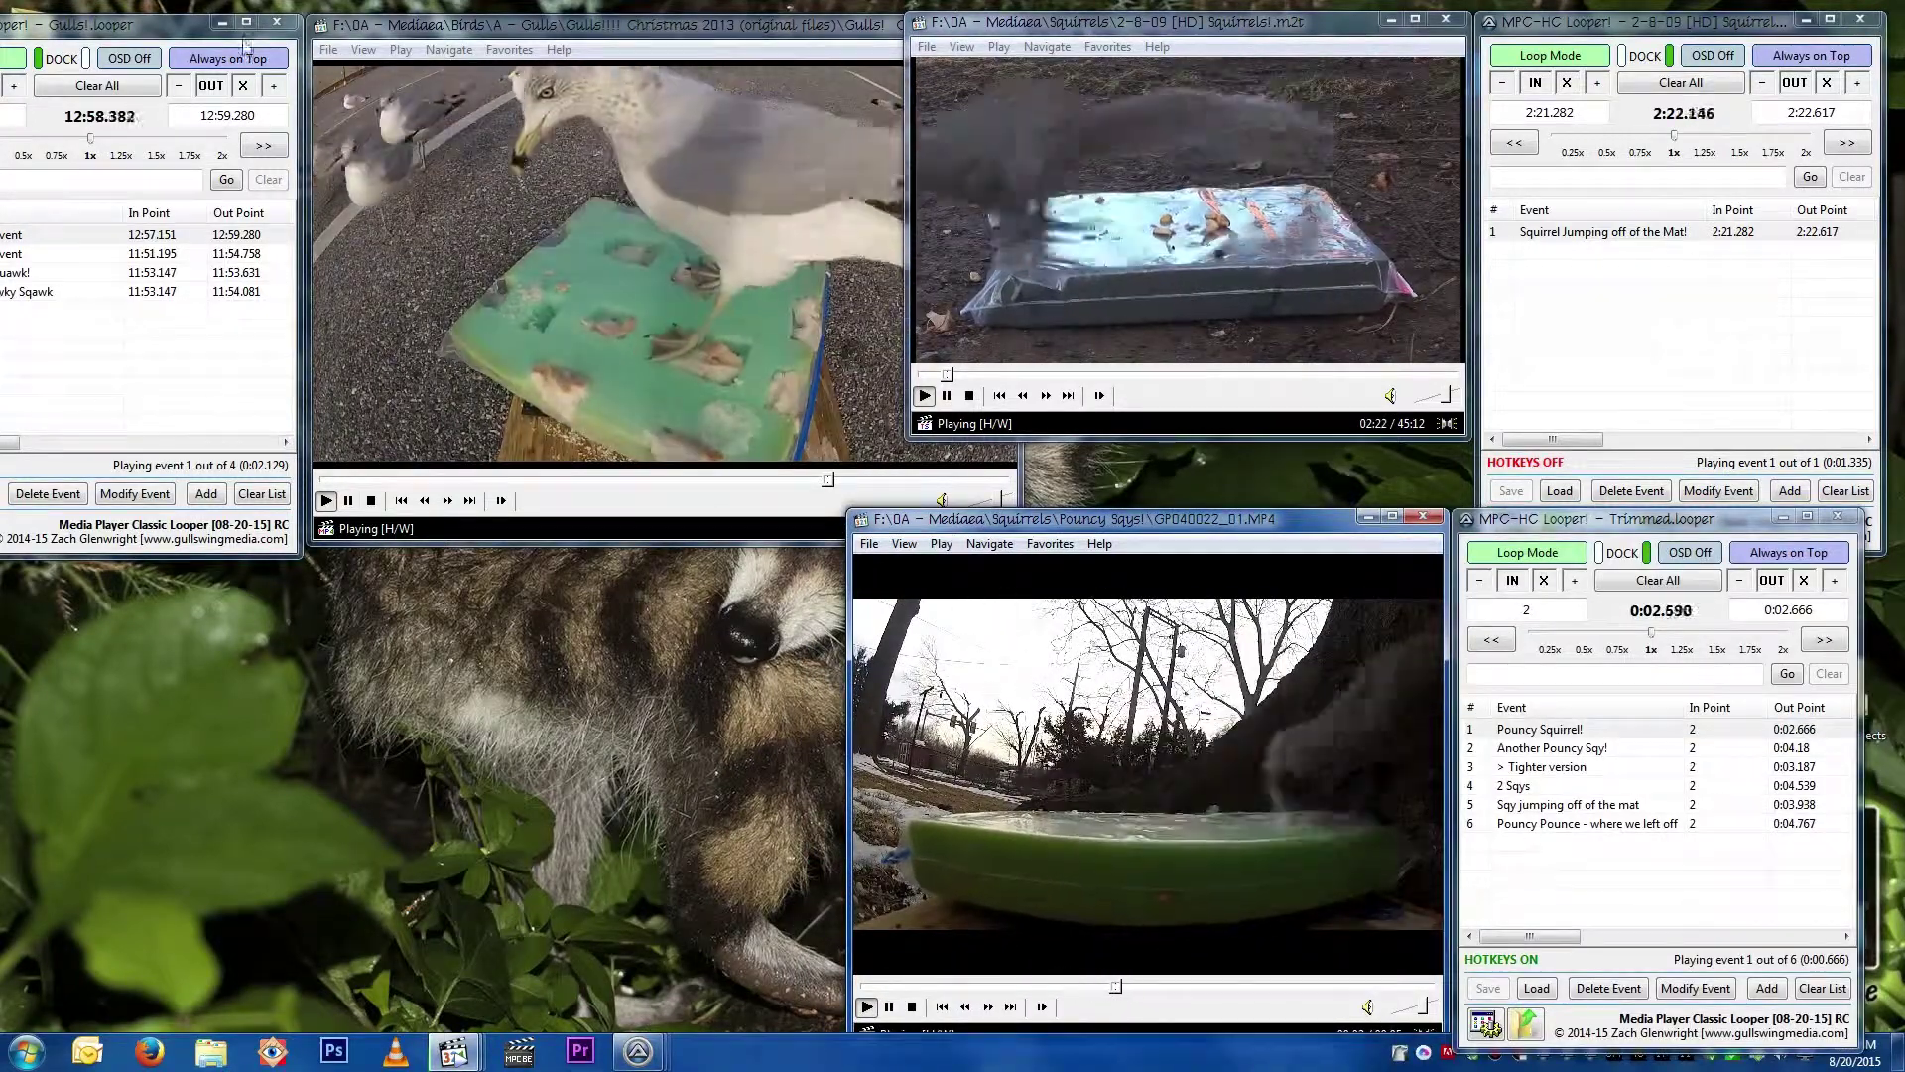
left_click_drag(244, 42, 423, 38)
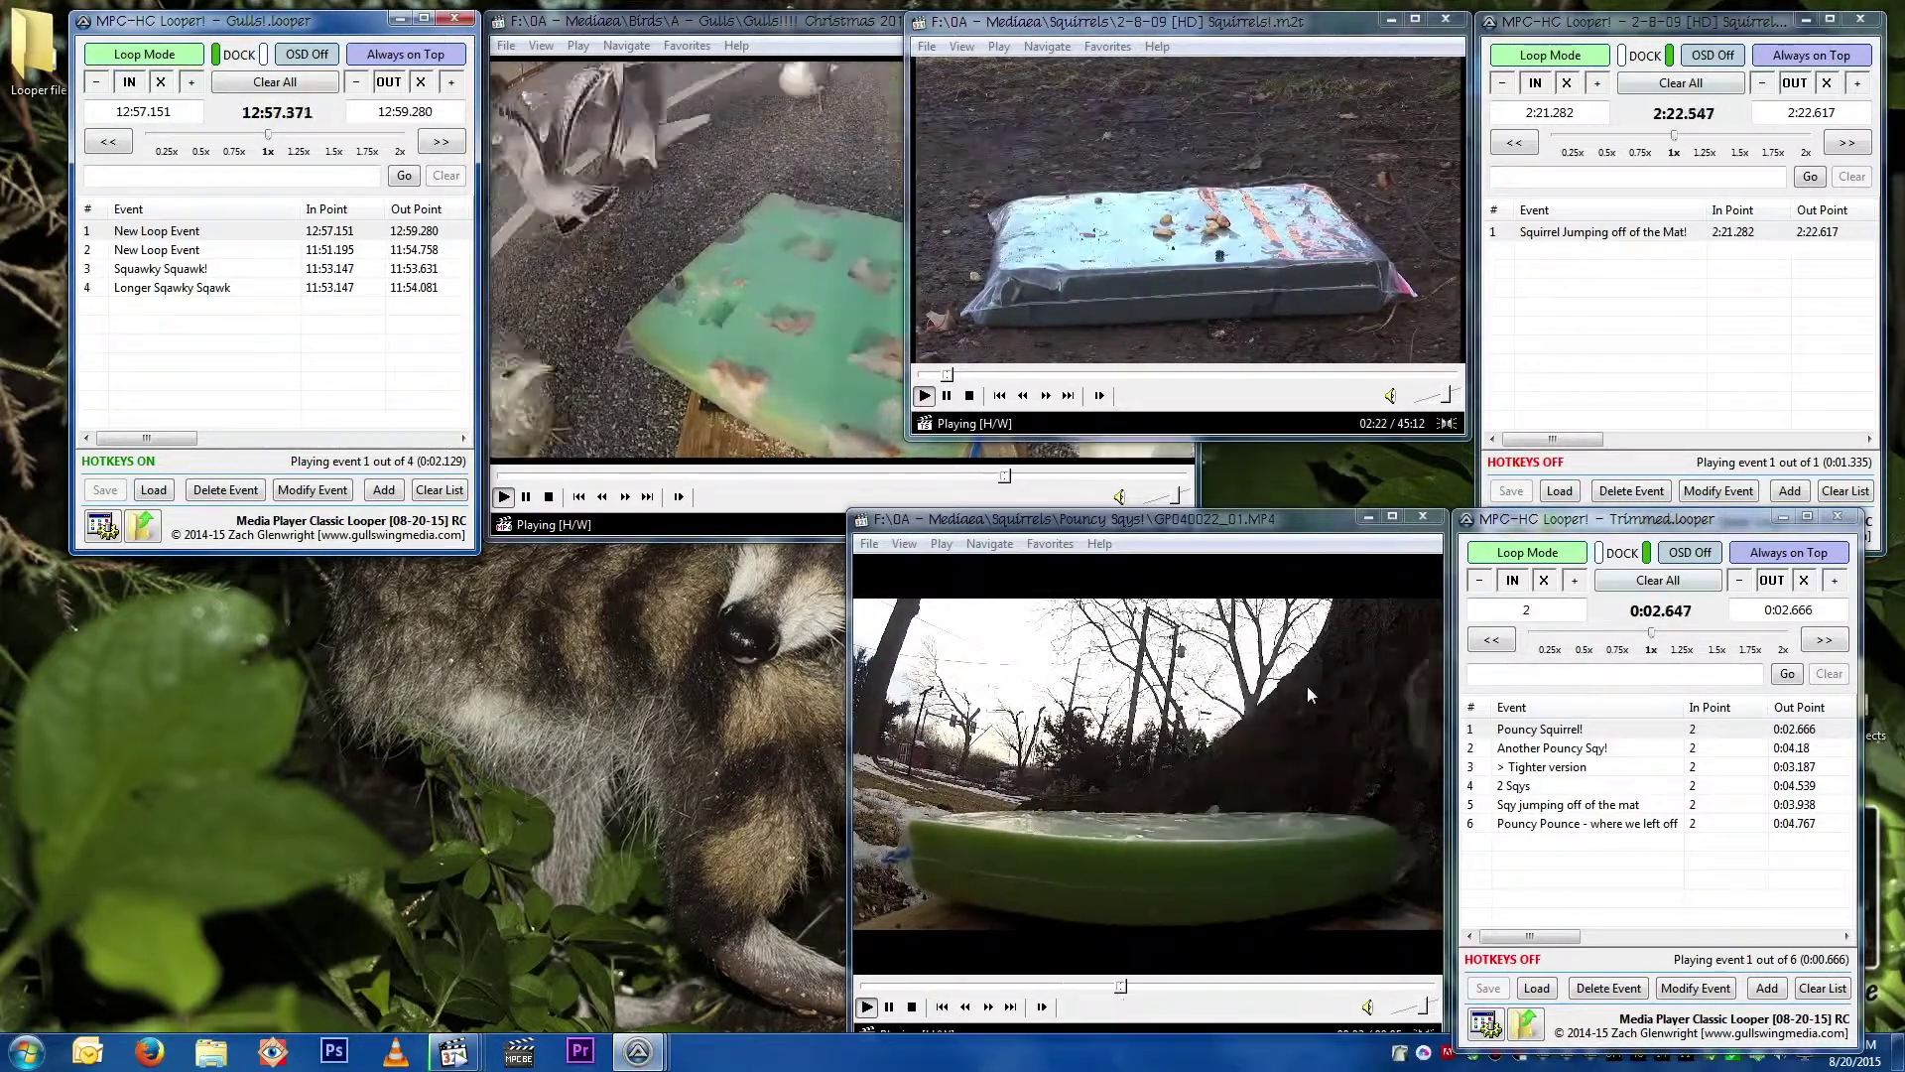
Step: Switch focus from the desktop to the Gulls and squirrel mat players to examine each instance's hotkey status
left_click(325, 652)
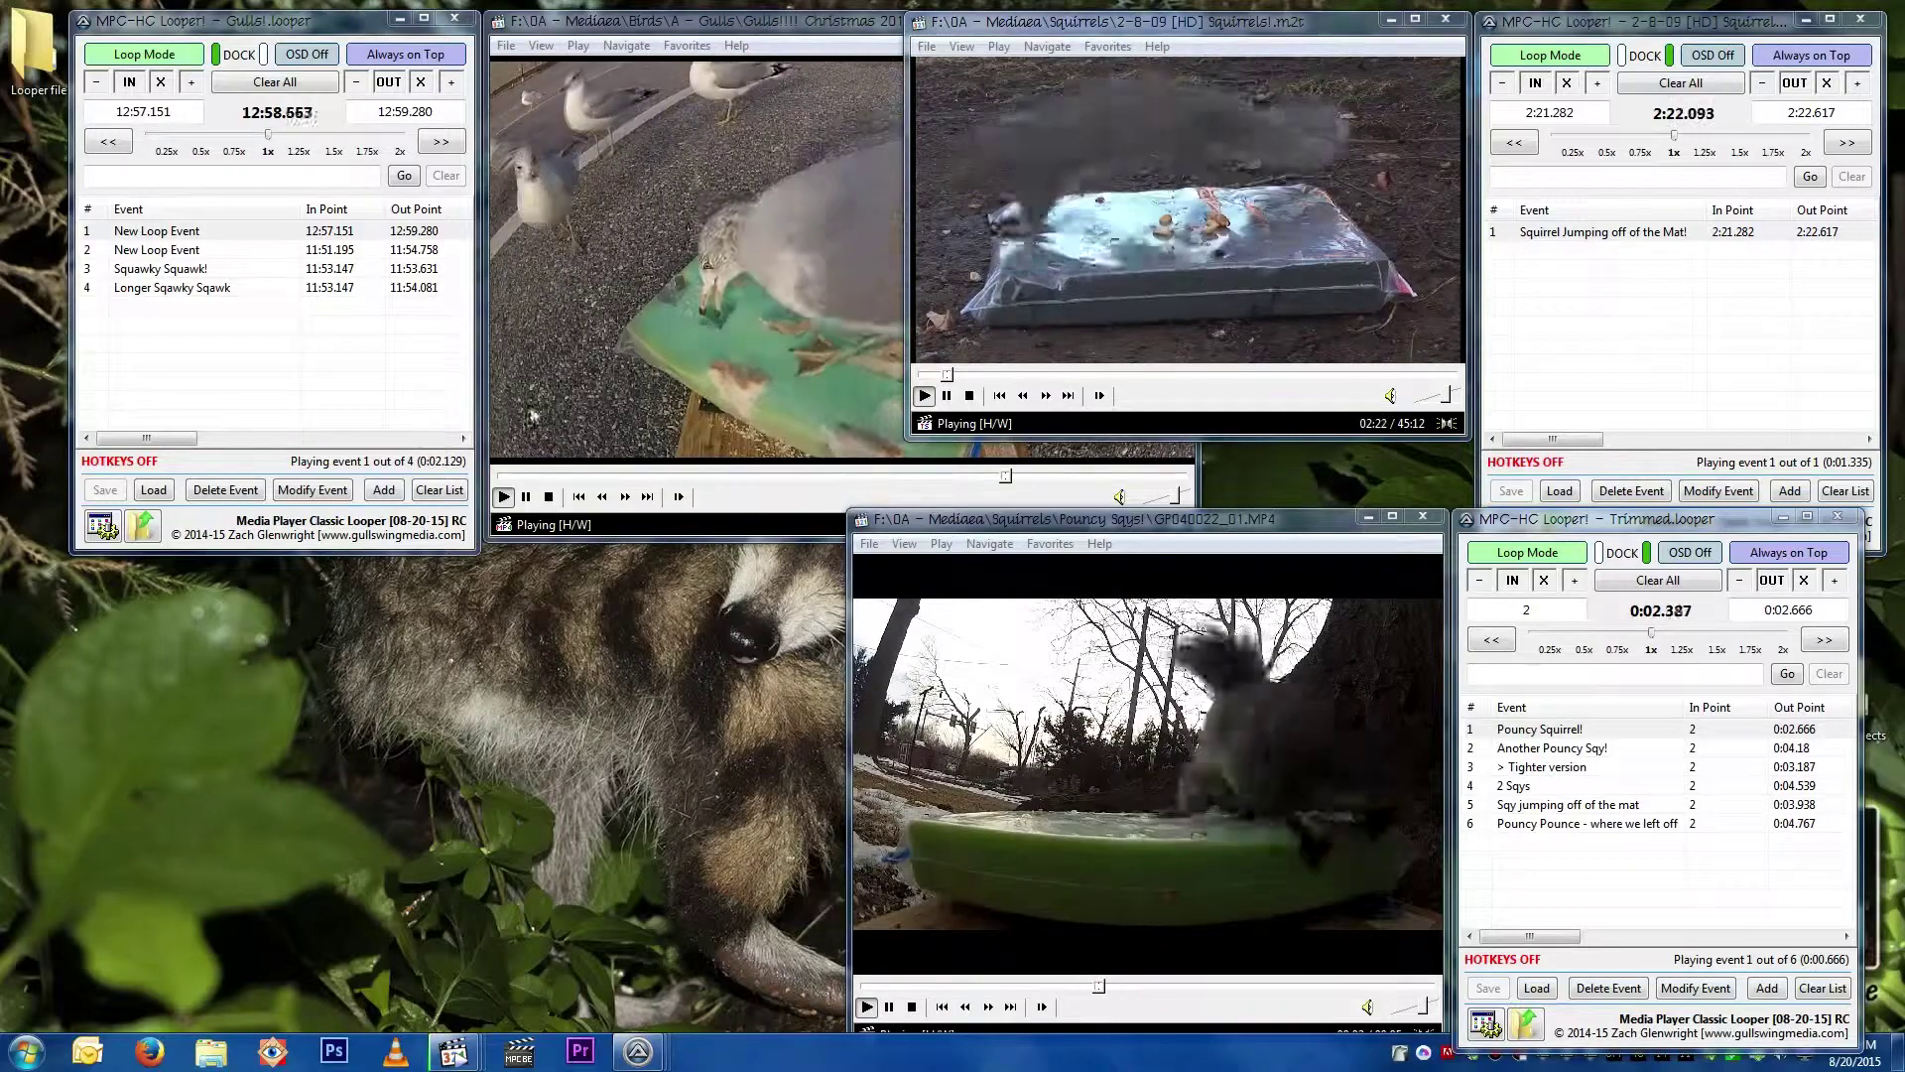
left_click(613, 353)
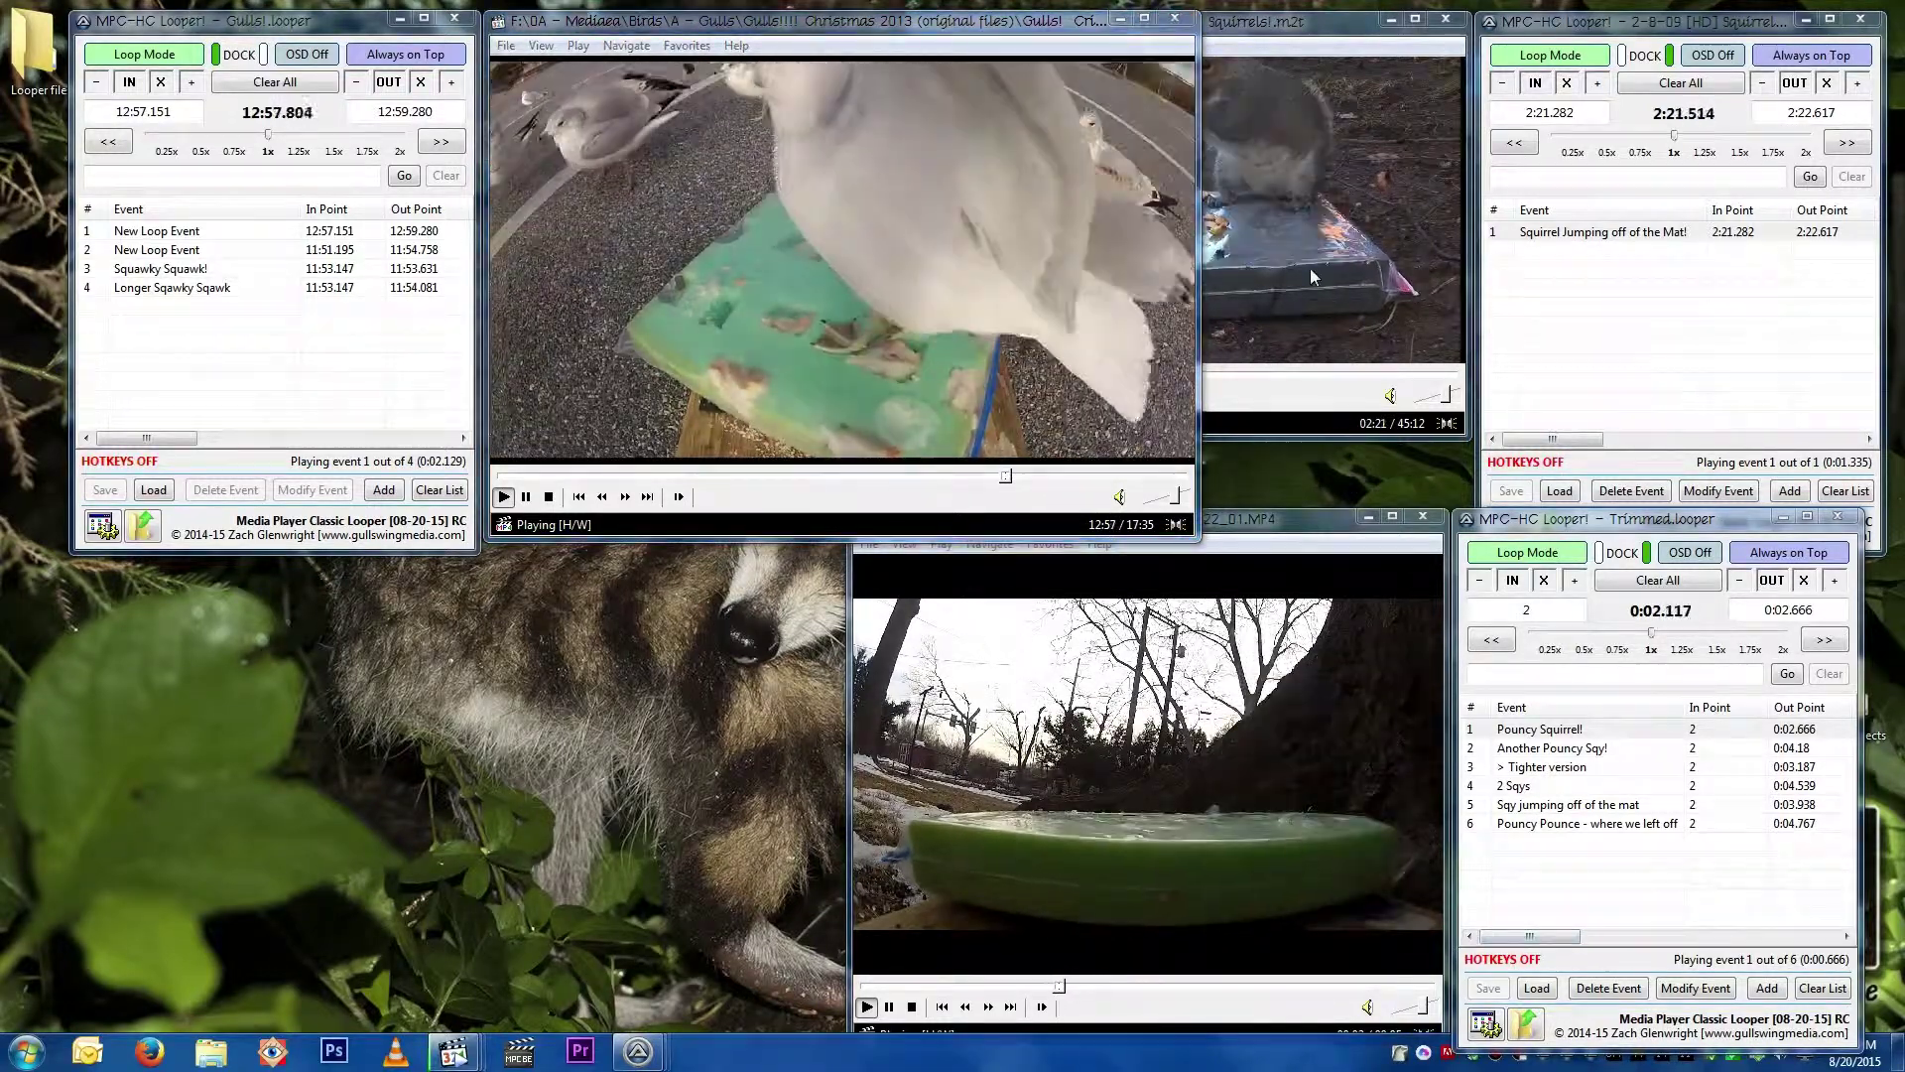
left_click(1306, 268)
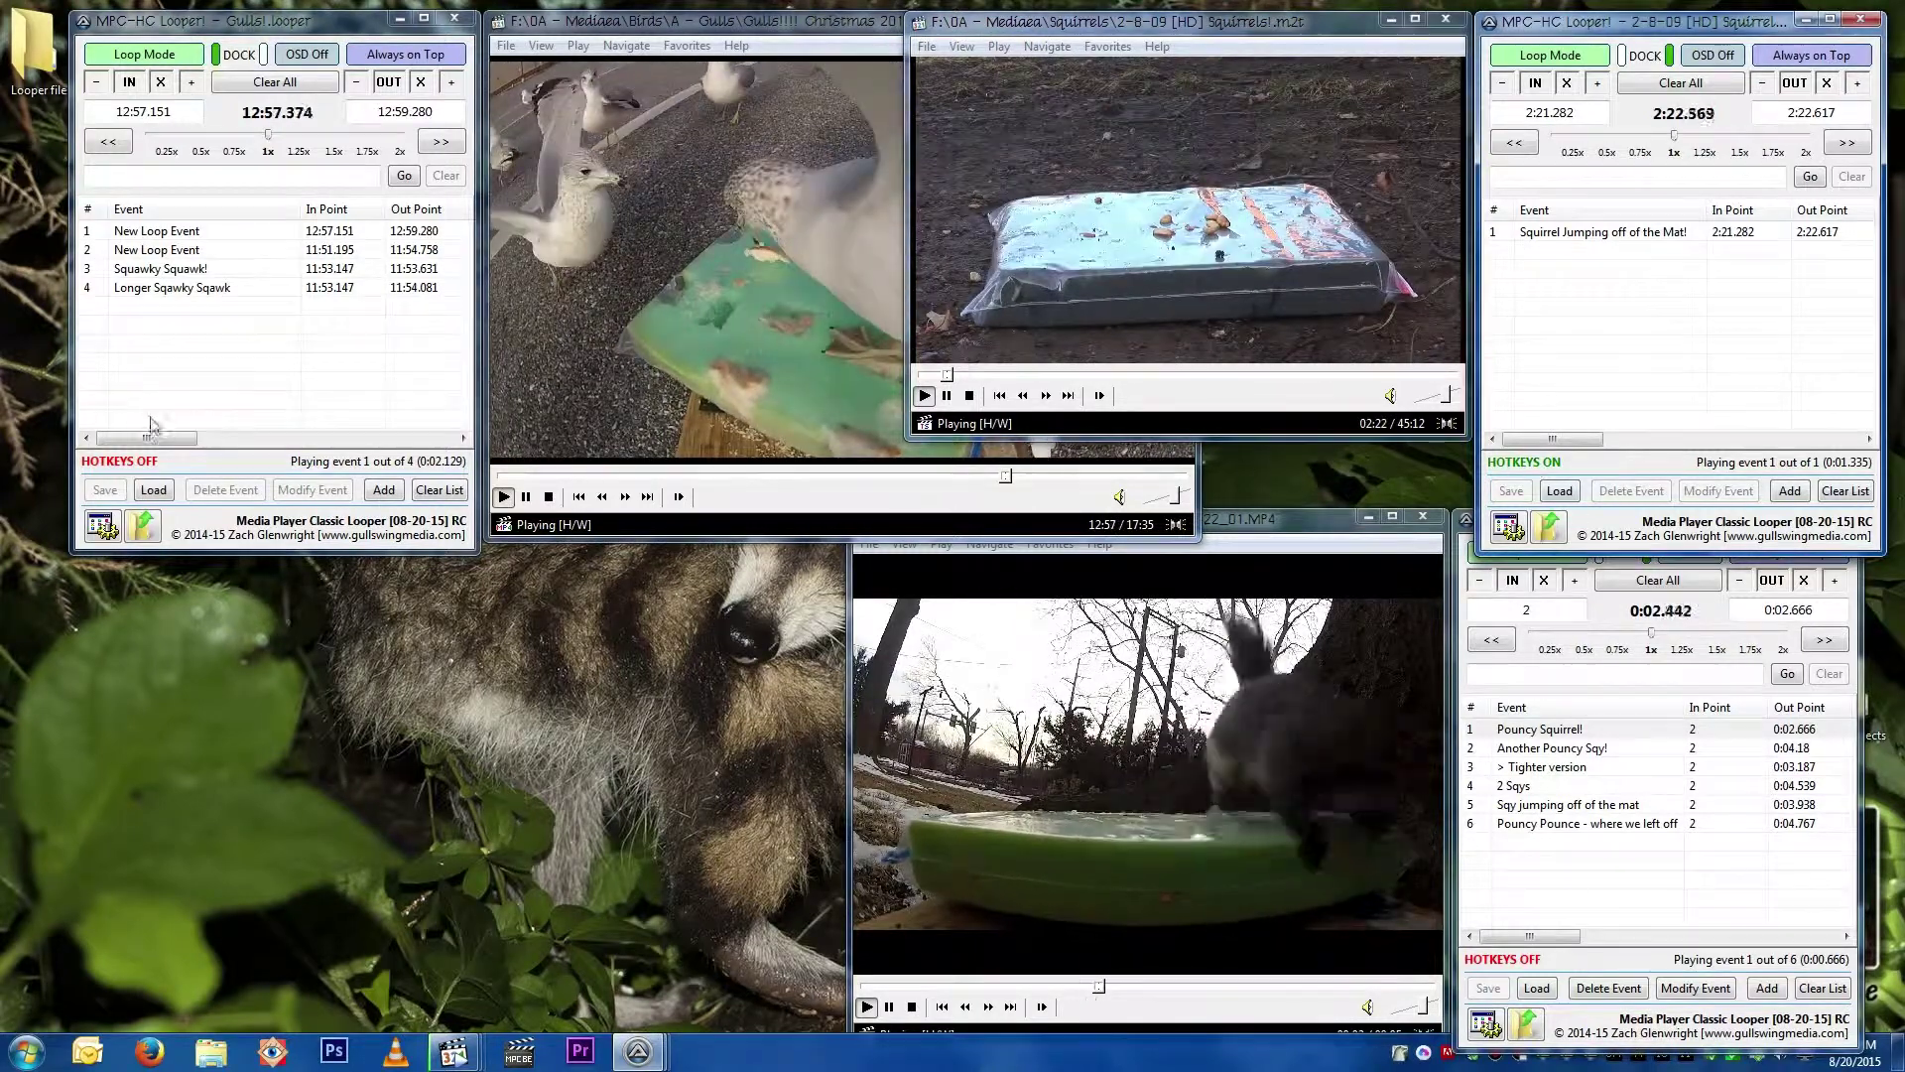
Step: Focus the Pouncy Sqys! player and set its loop in point to 0:02.070 and out point to 0:02.572
left_click(1421, 935)
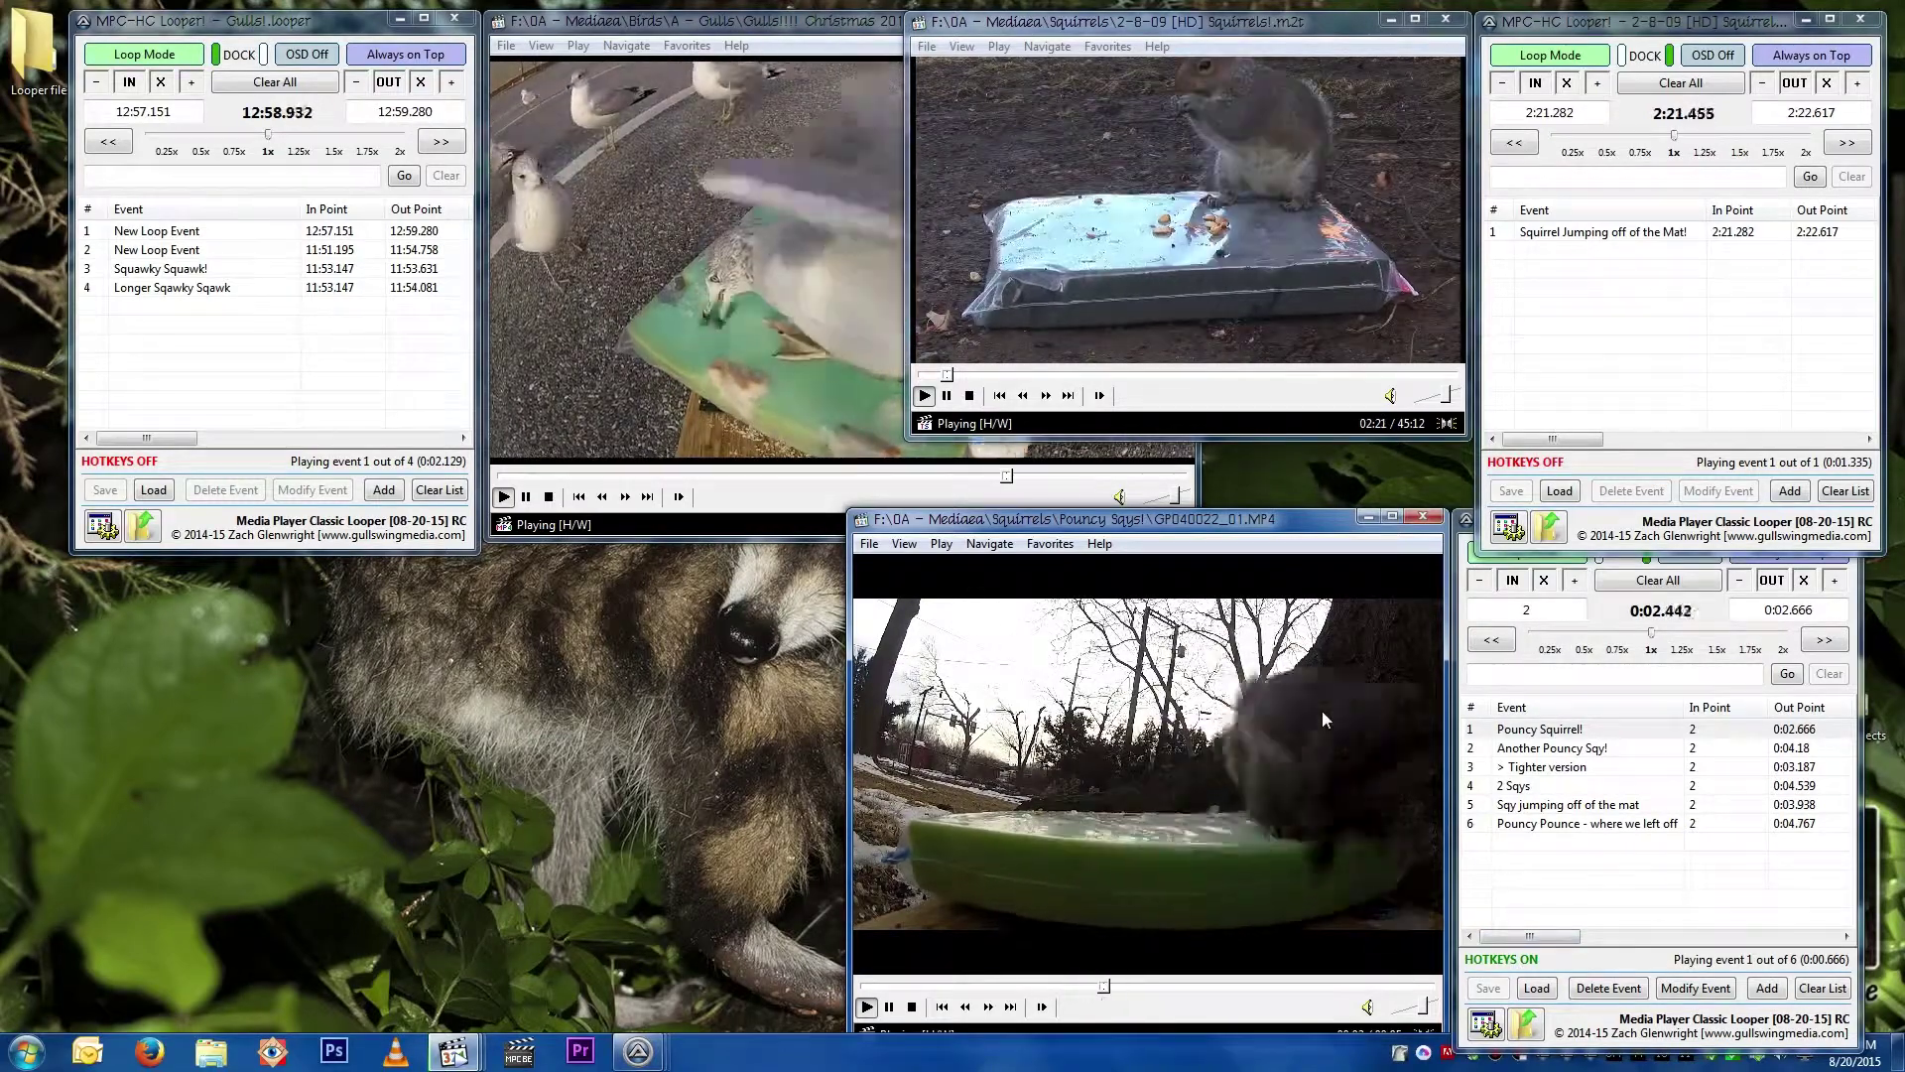
key("o")
left_click(1345, 1001)
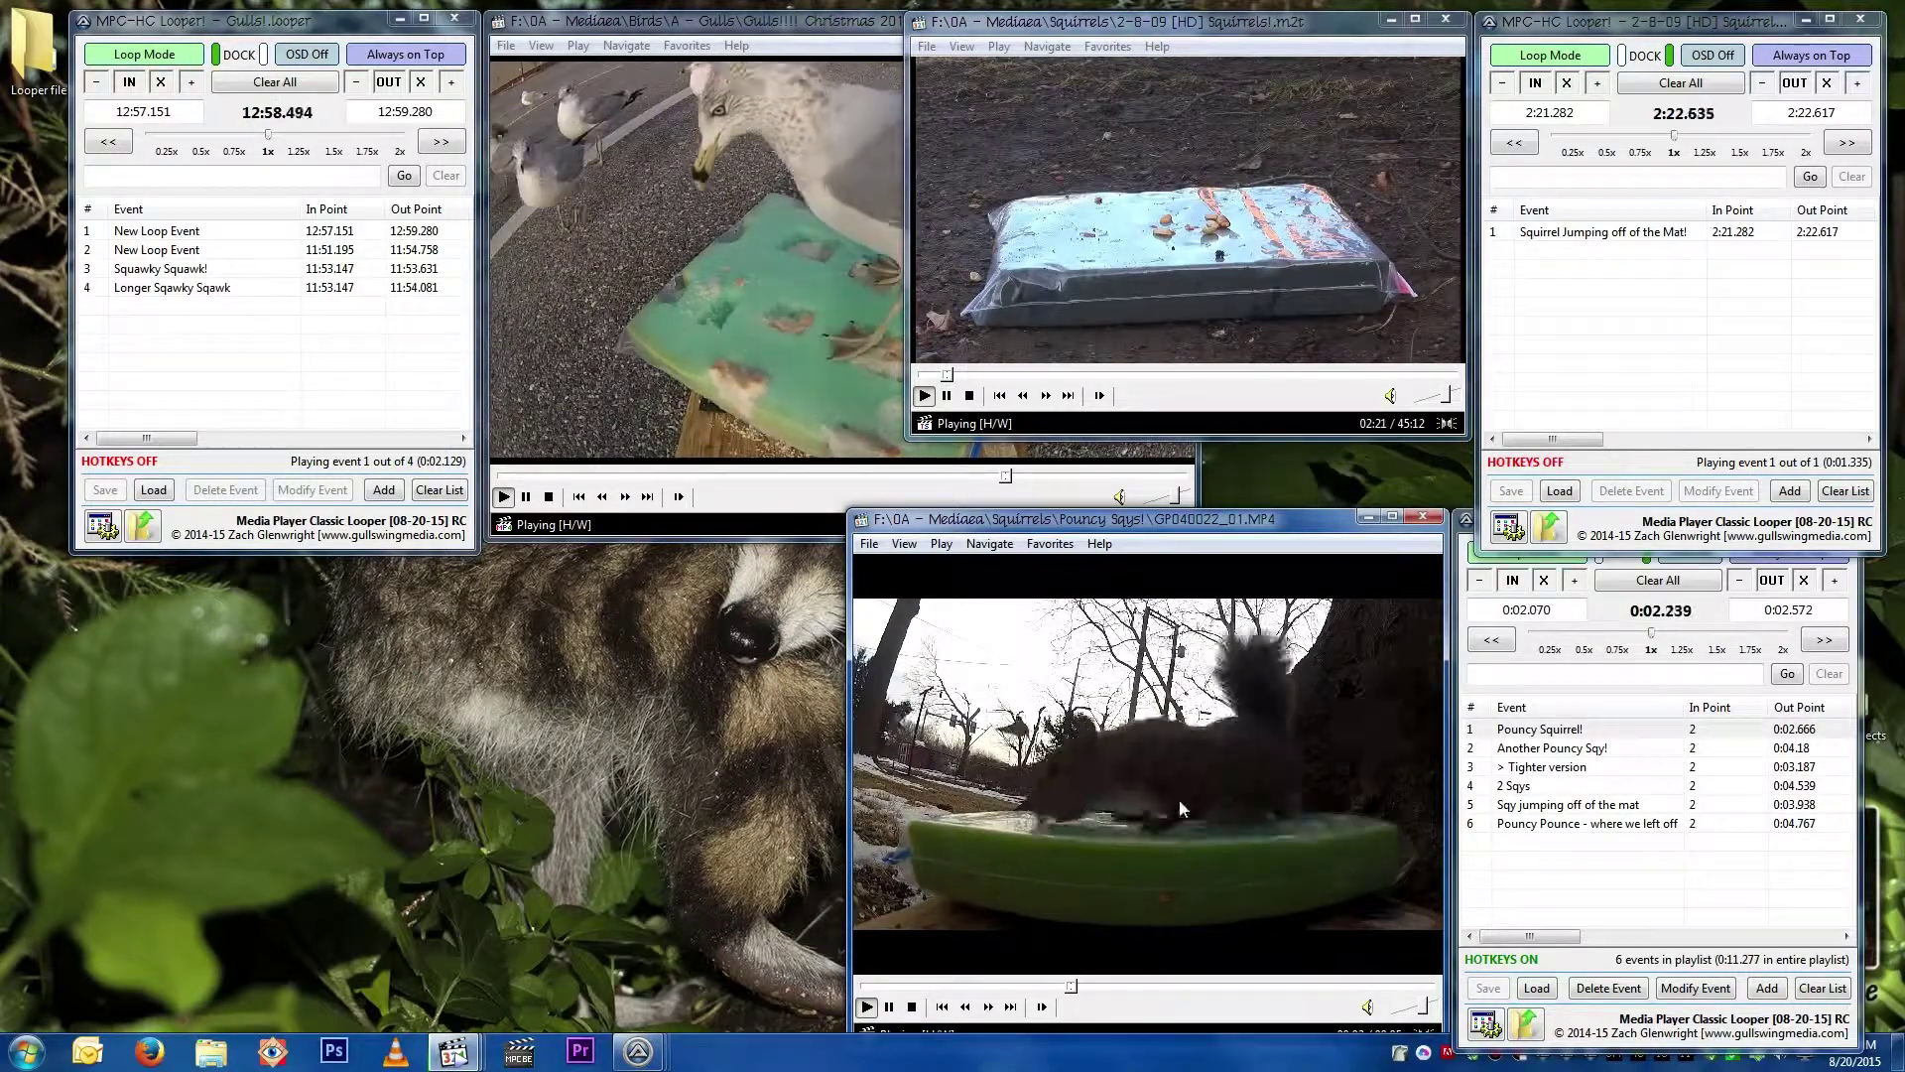
Step: Focus the Gulls player and set new loop points with hotkeys, ending with in at 12:58.493 and out at 12:58.798
left_click(542, 336)
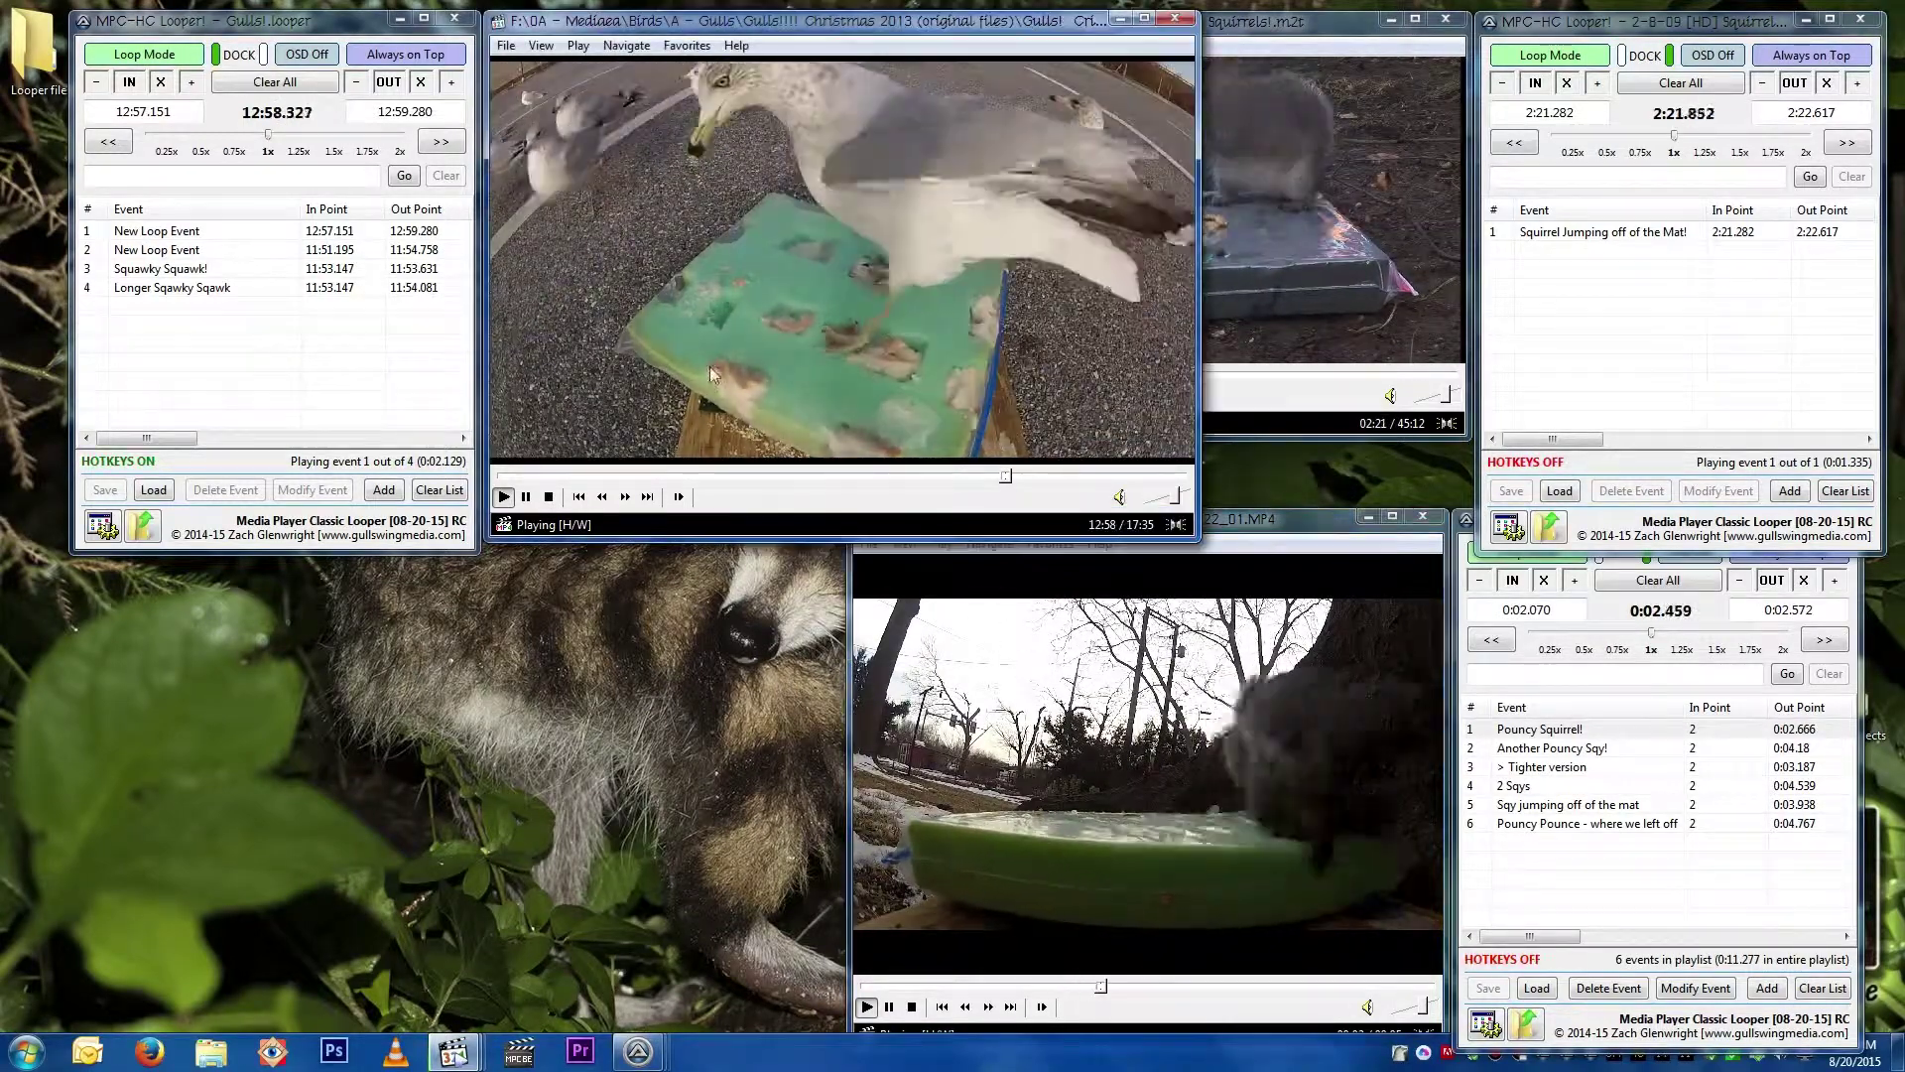
key("i")
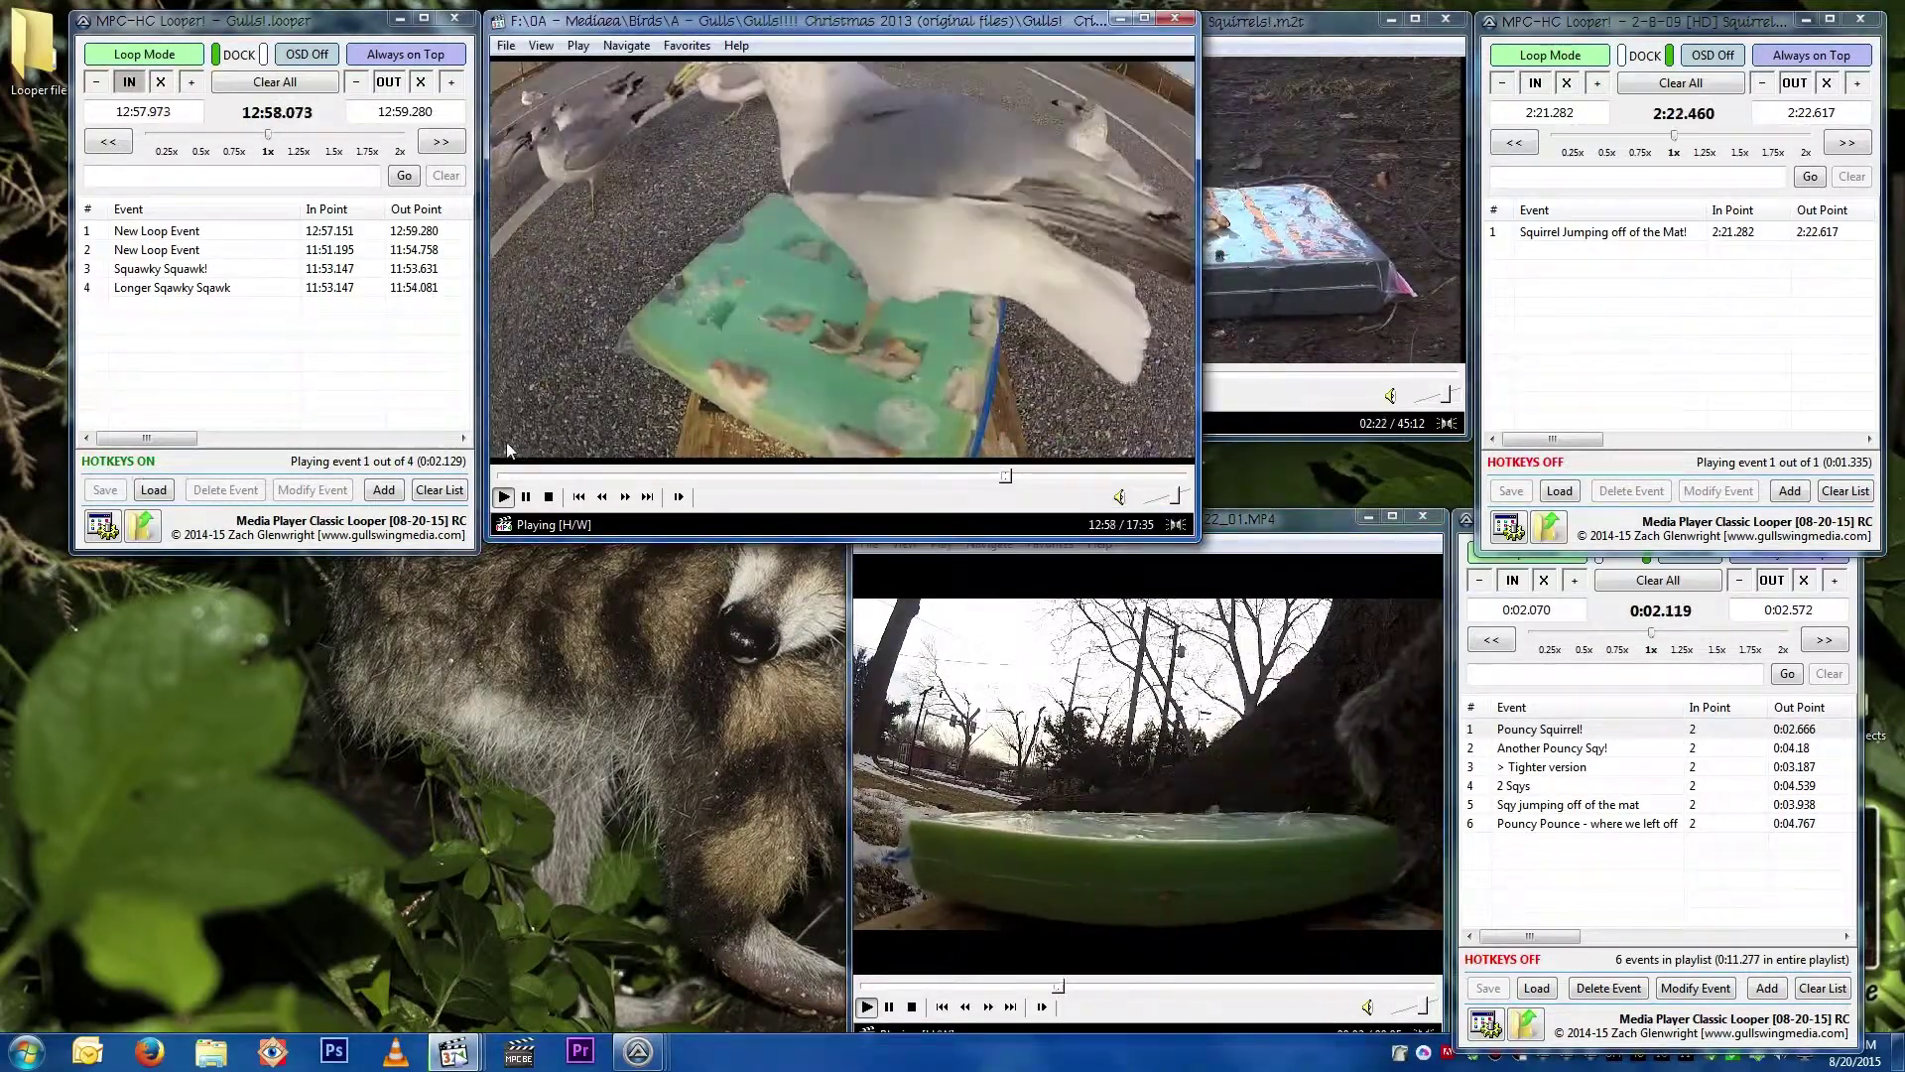
key("o")
key("i")
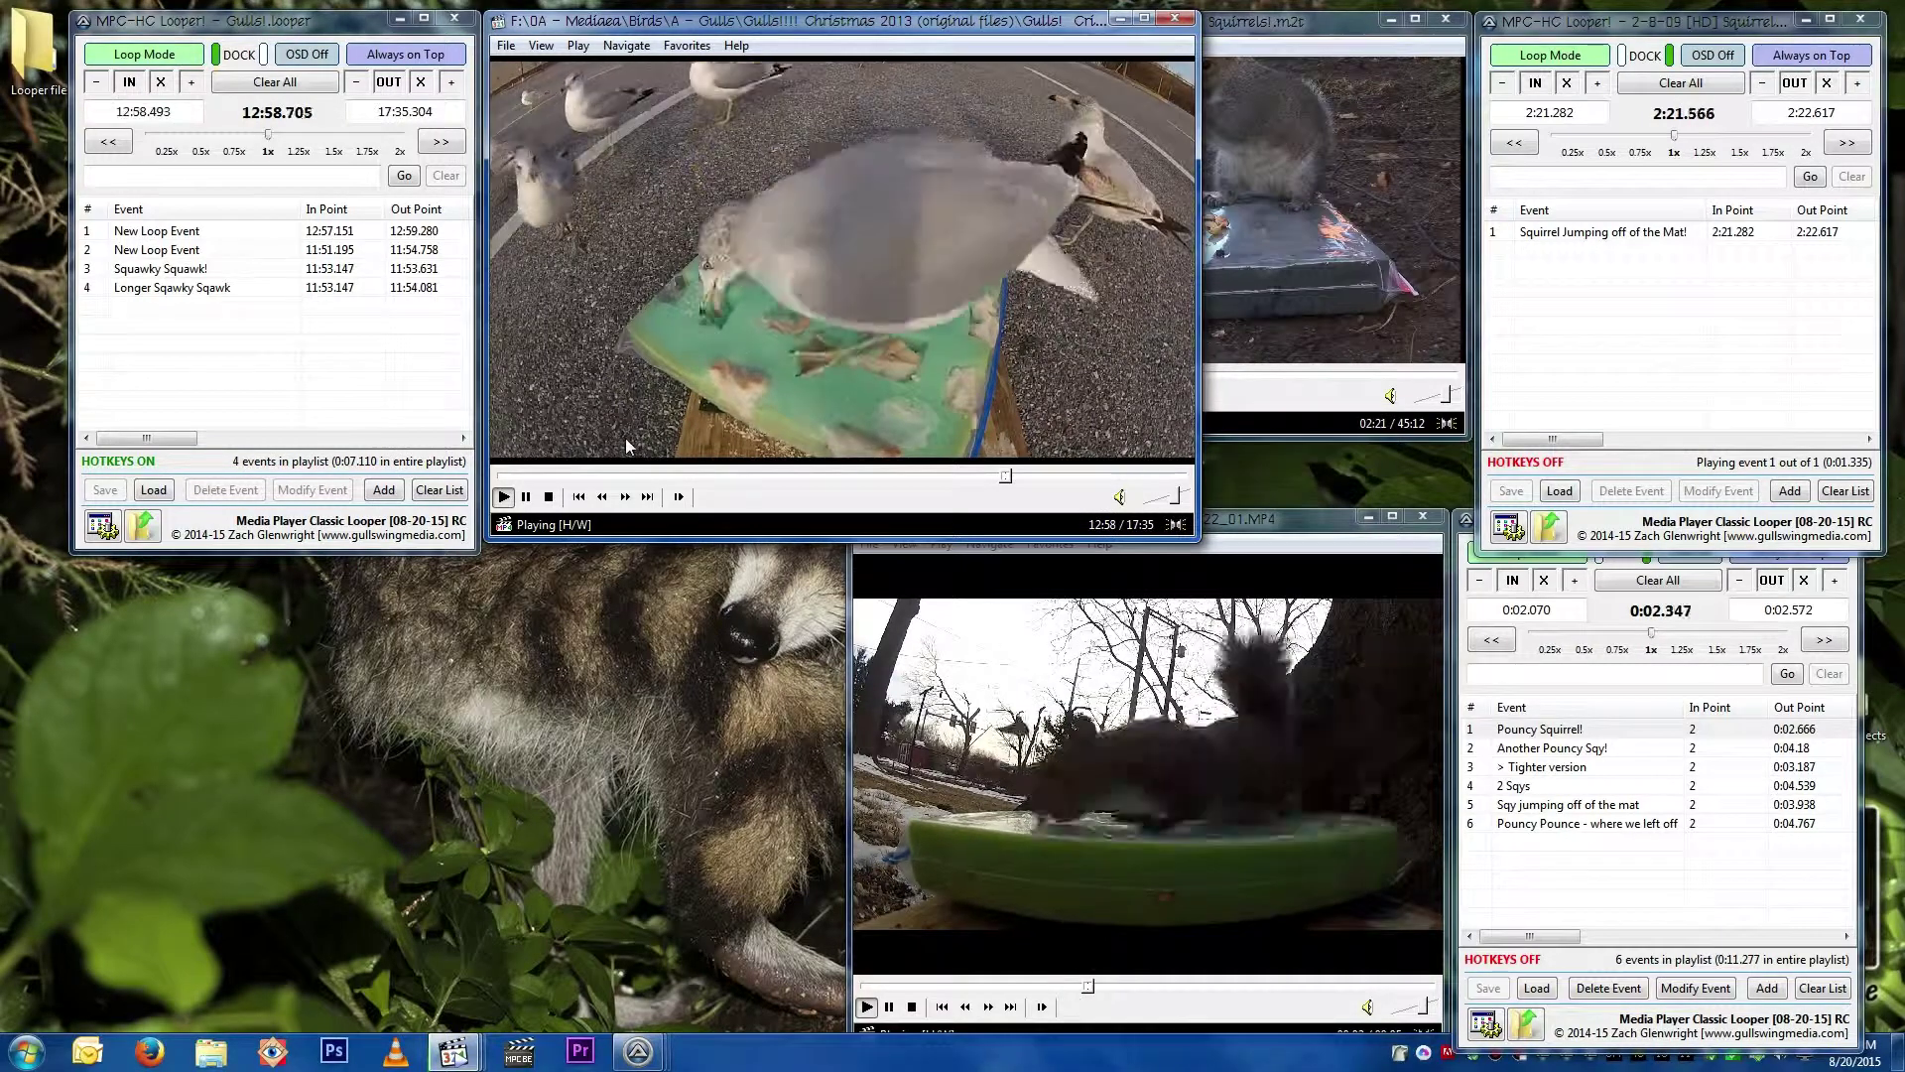
key("o")
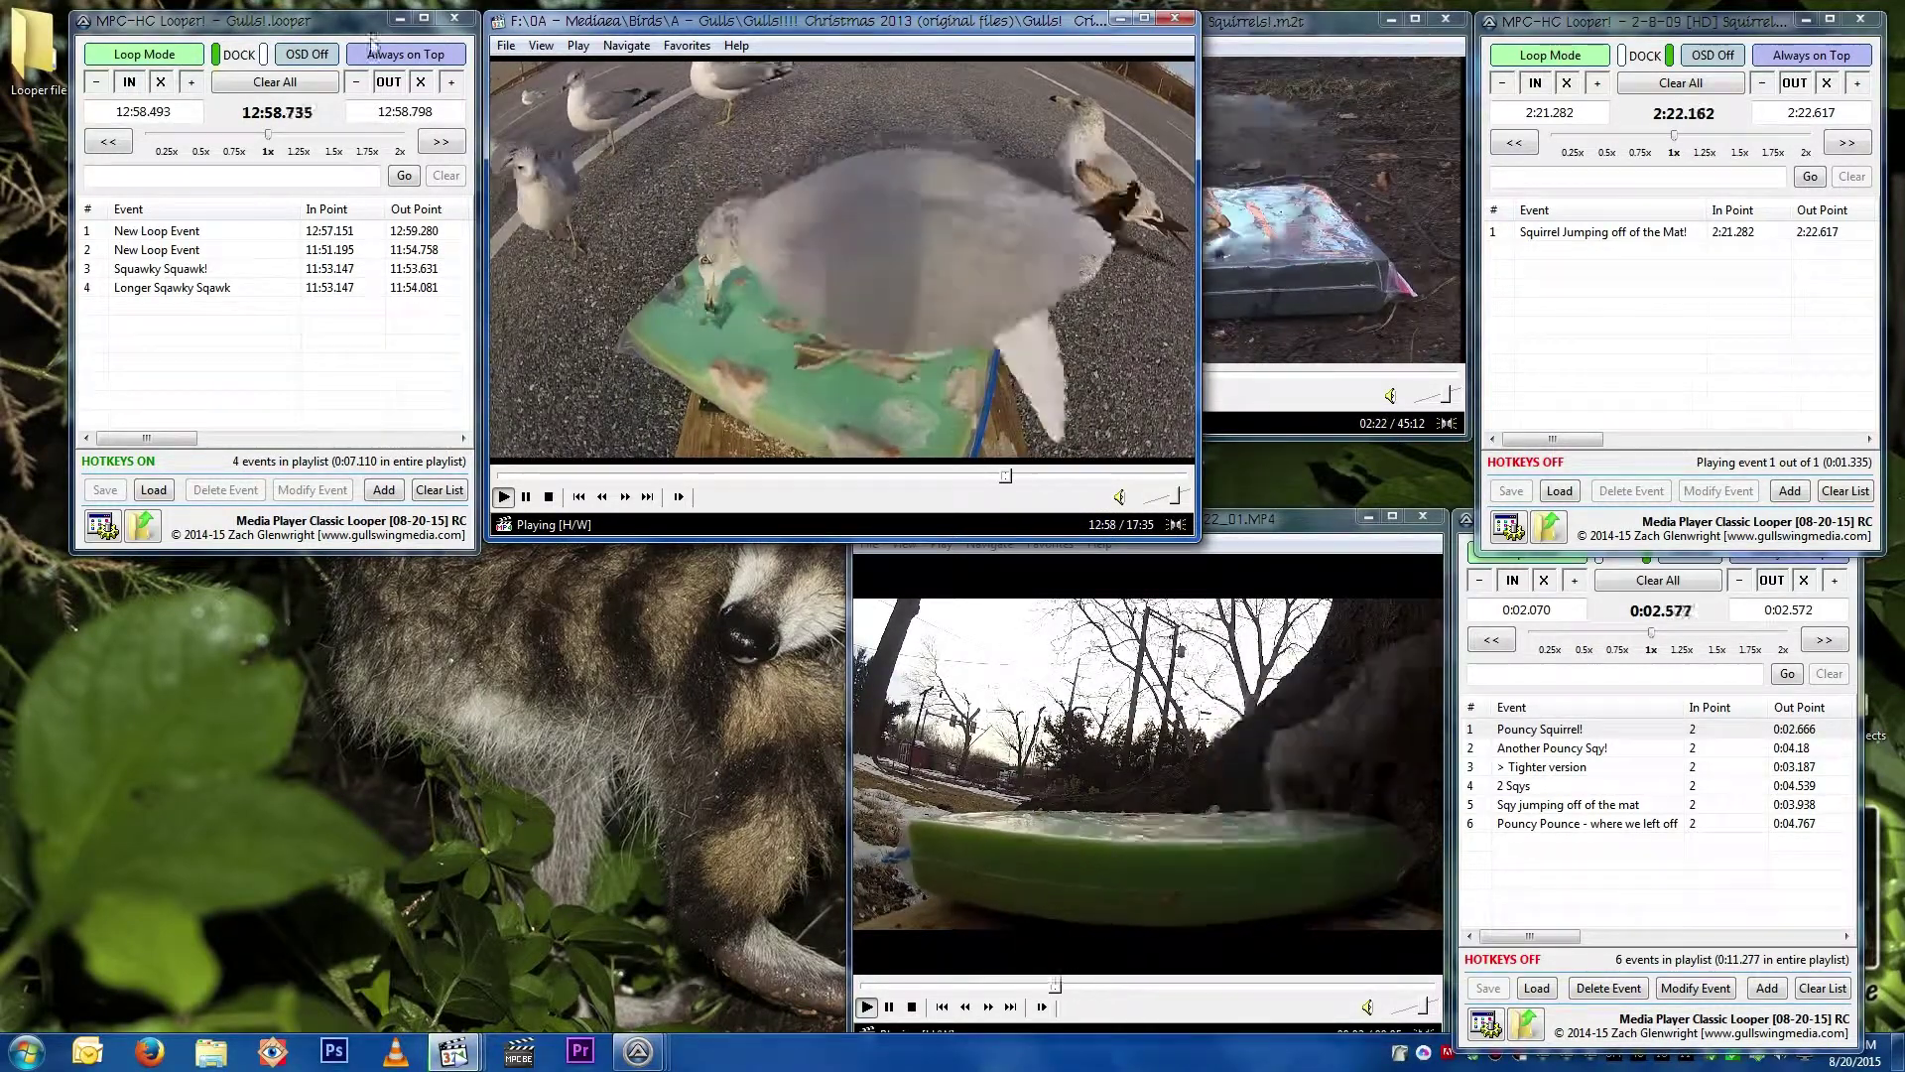
Step: Move the Gulls windows into the screen corner and set the squirrel mat player's loop in point to 2:21.676 and out point to 2:22.282
left_click_drag(337, 20, 257, 11)
left_click(1201, 201)
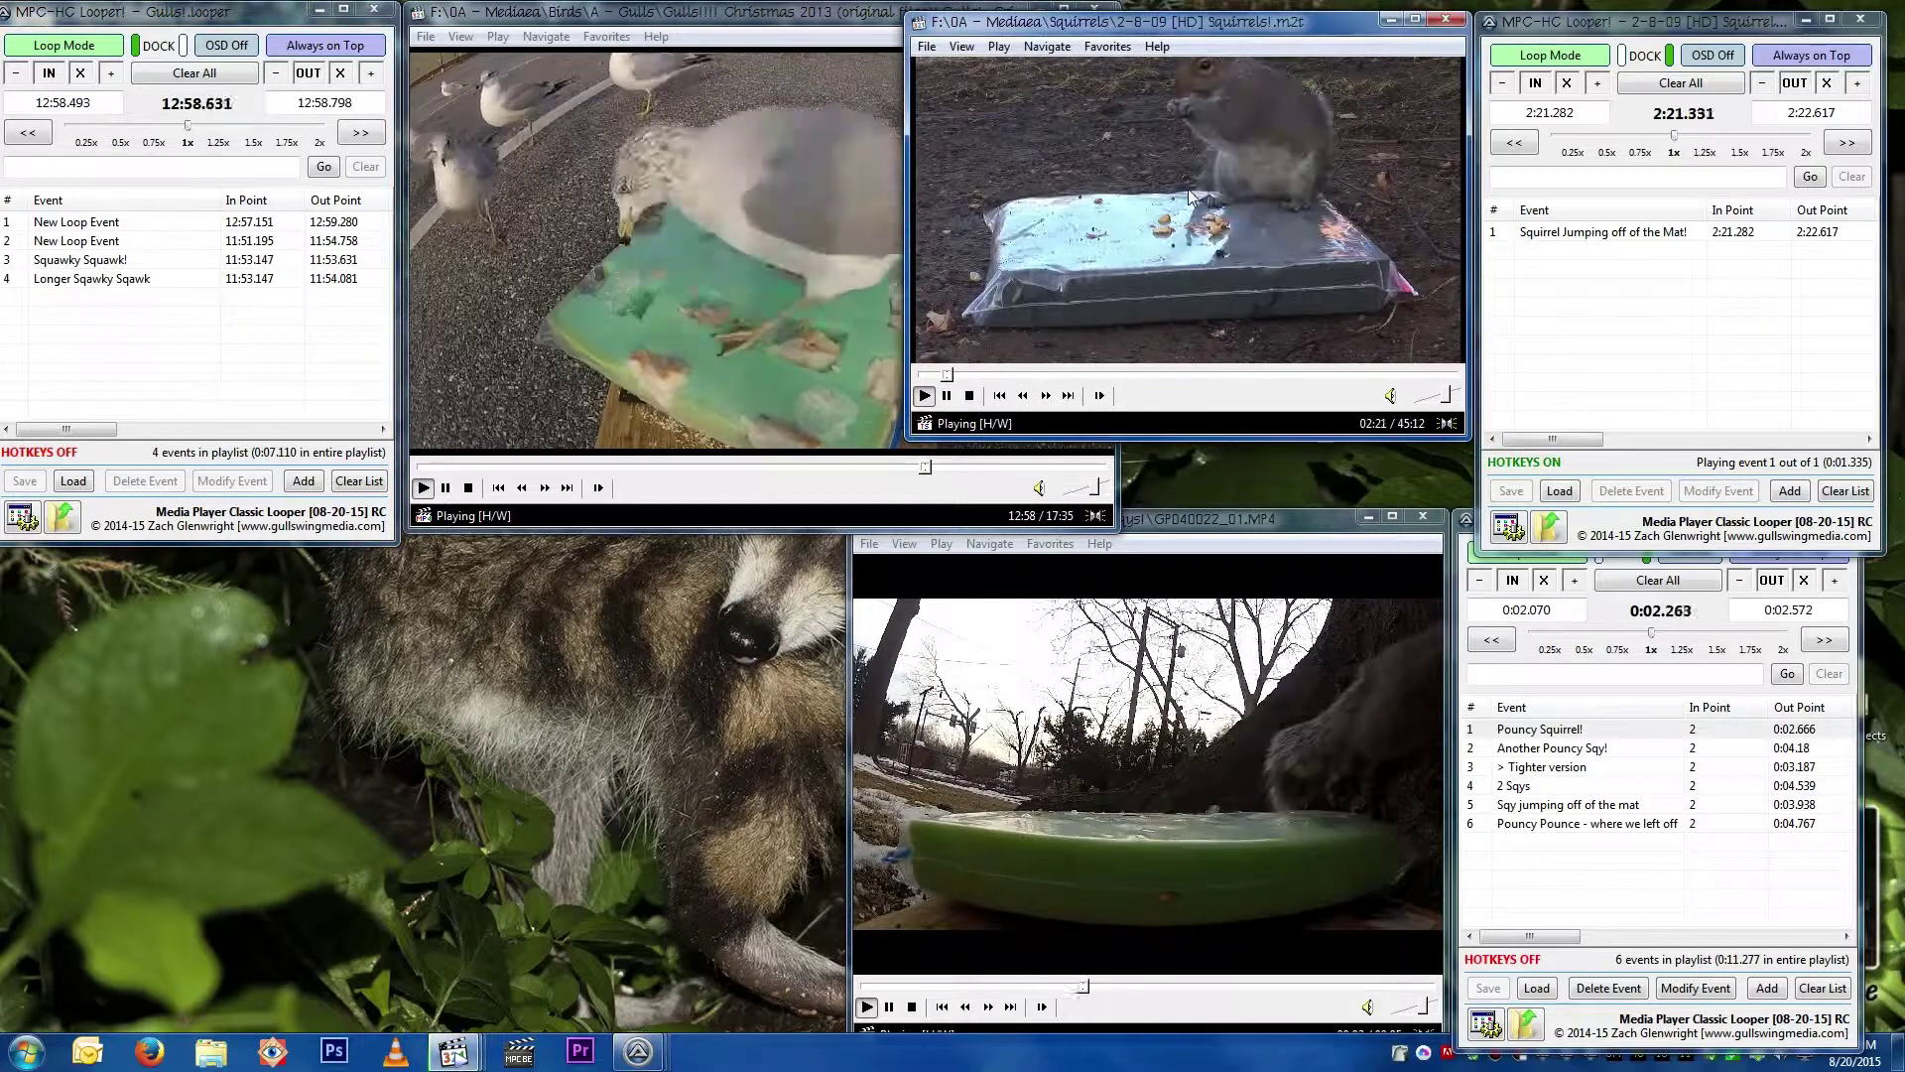
key("i")
key("o")
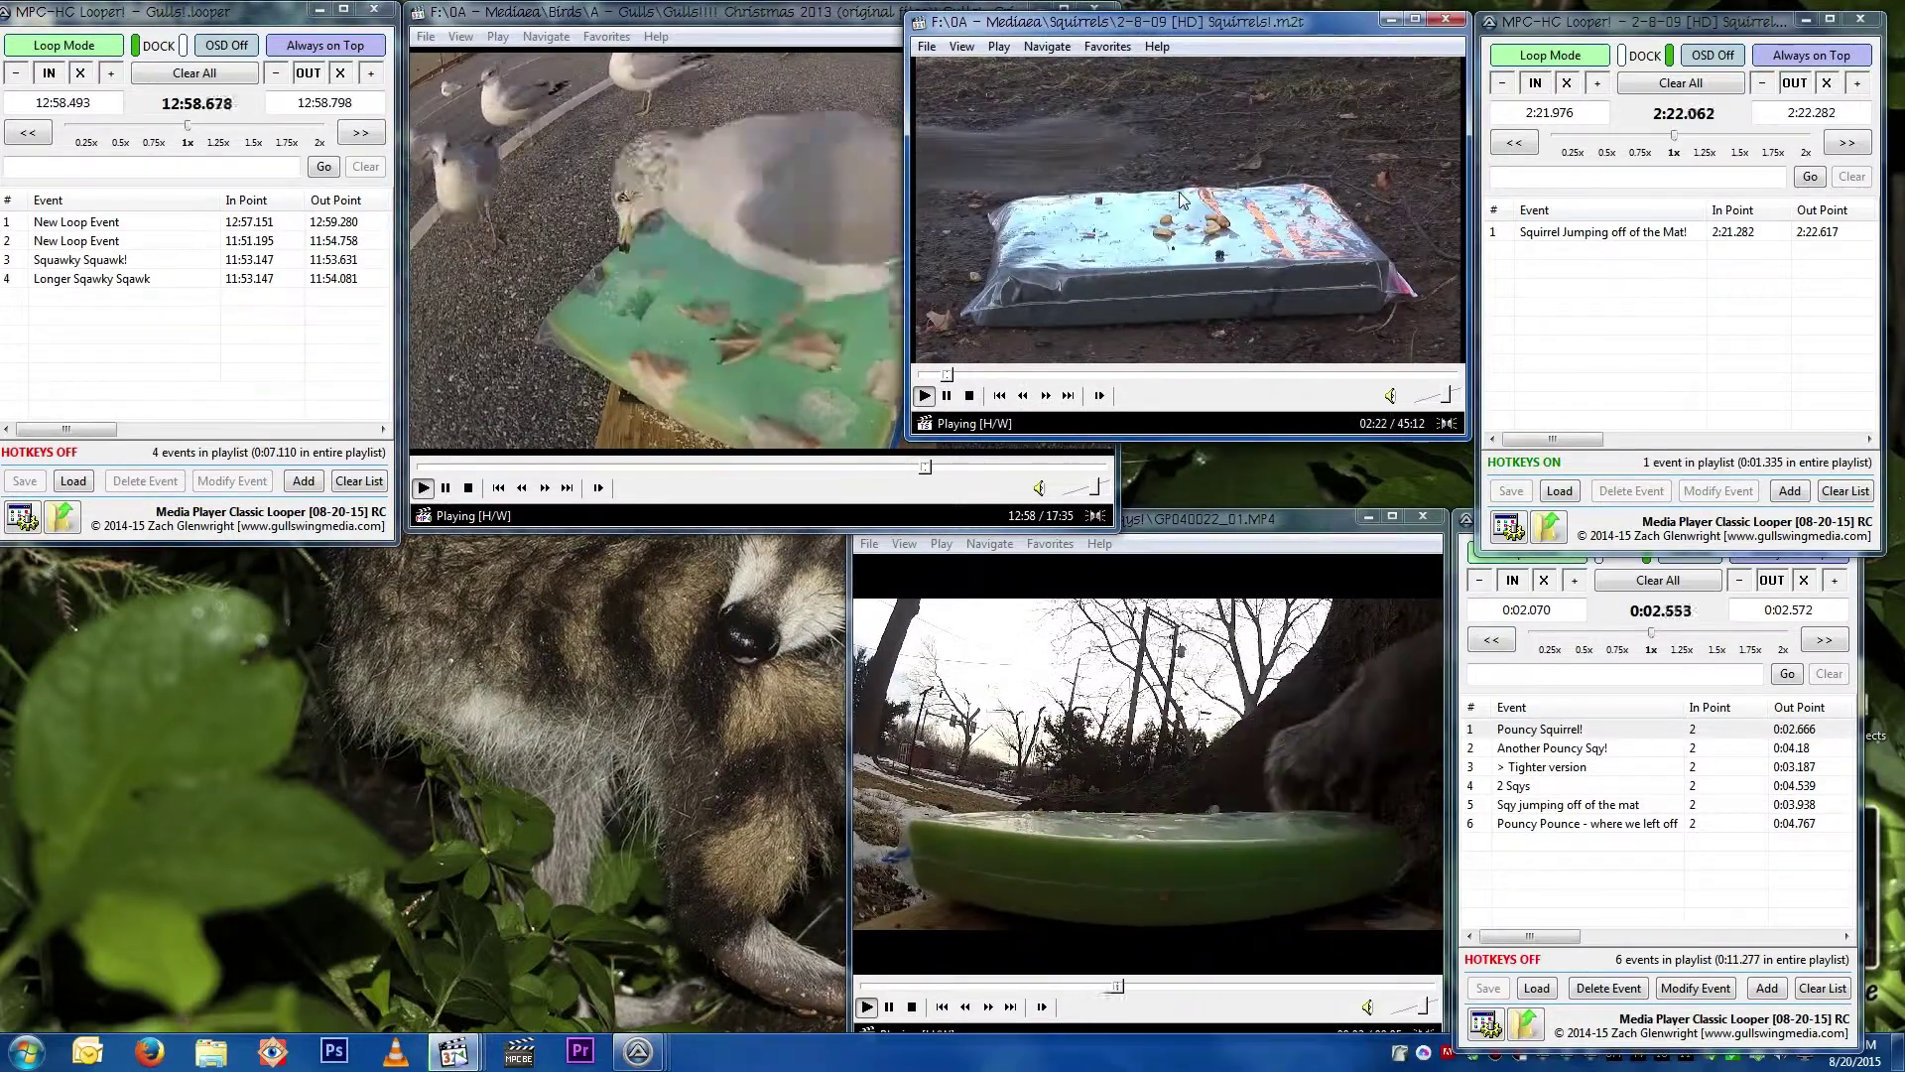
key("[")
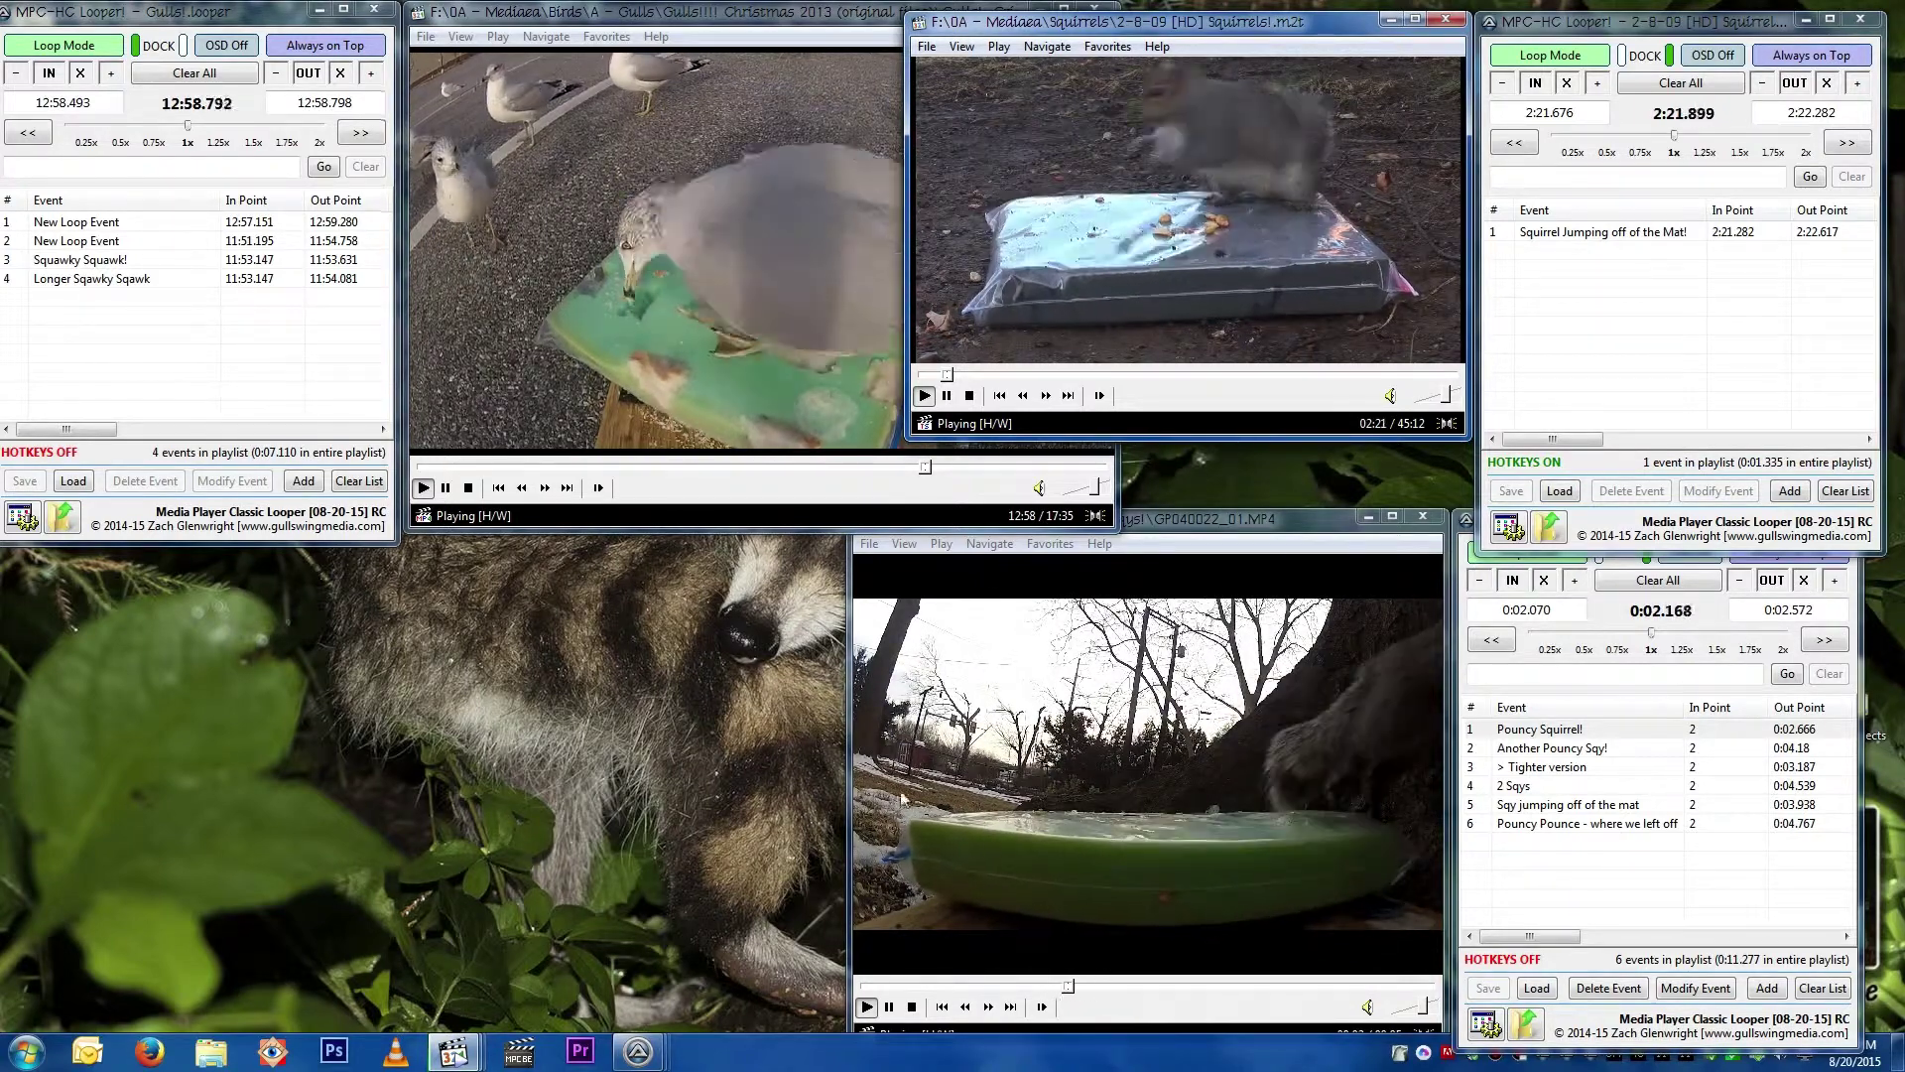
Step: Switch the Gulls instance to Playlist Mode and the Pouncy Sqys! instance to Shuffle Mode
left_click(211, 361)
key("p")
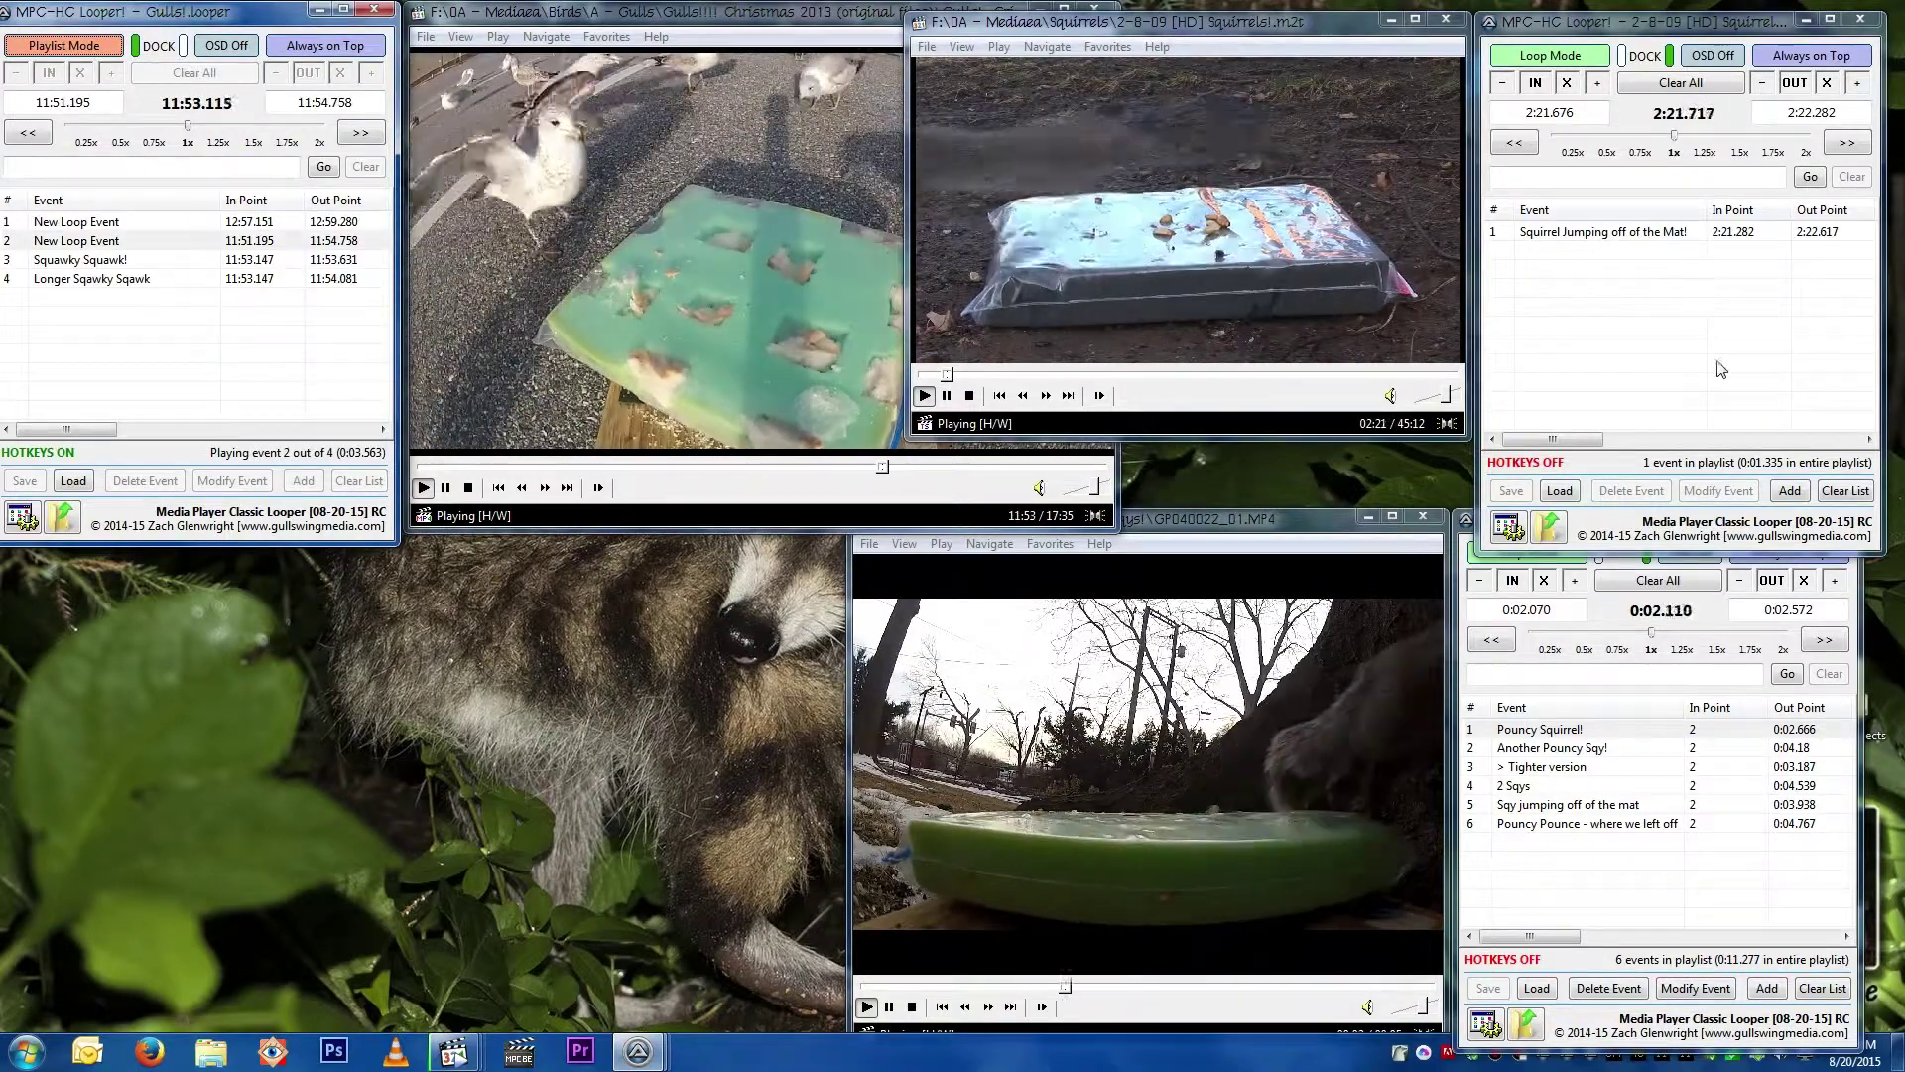
left_click(1632, 871)
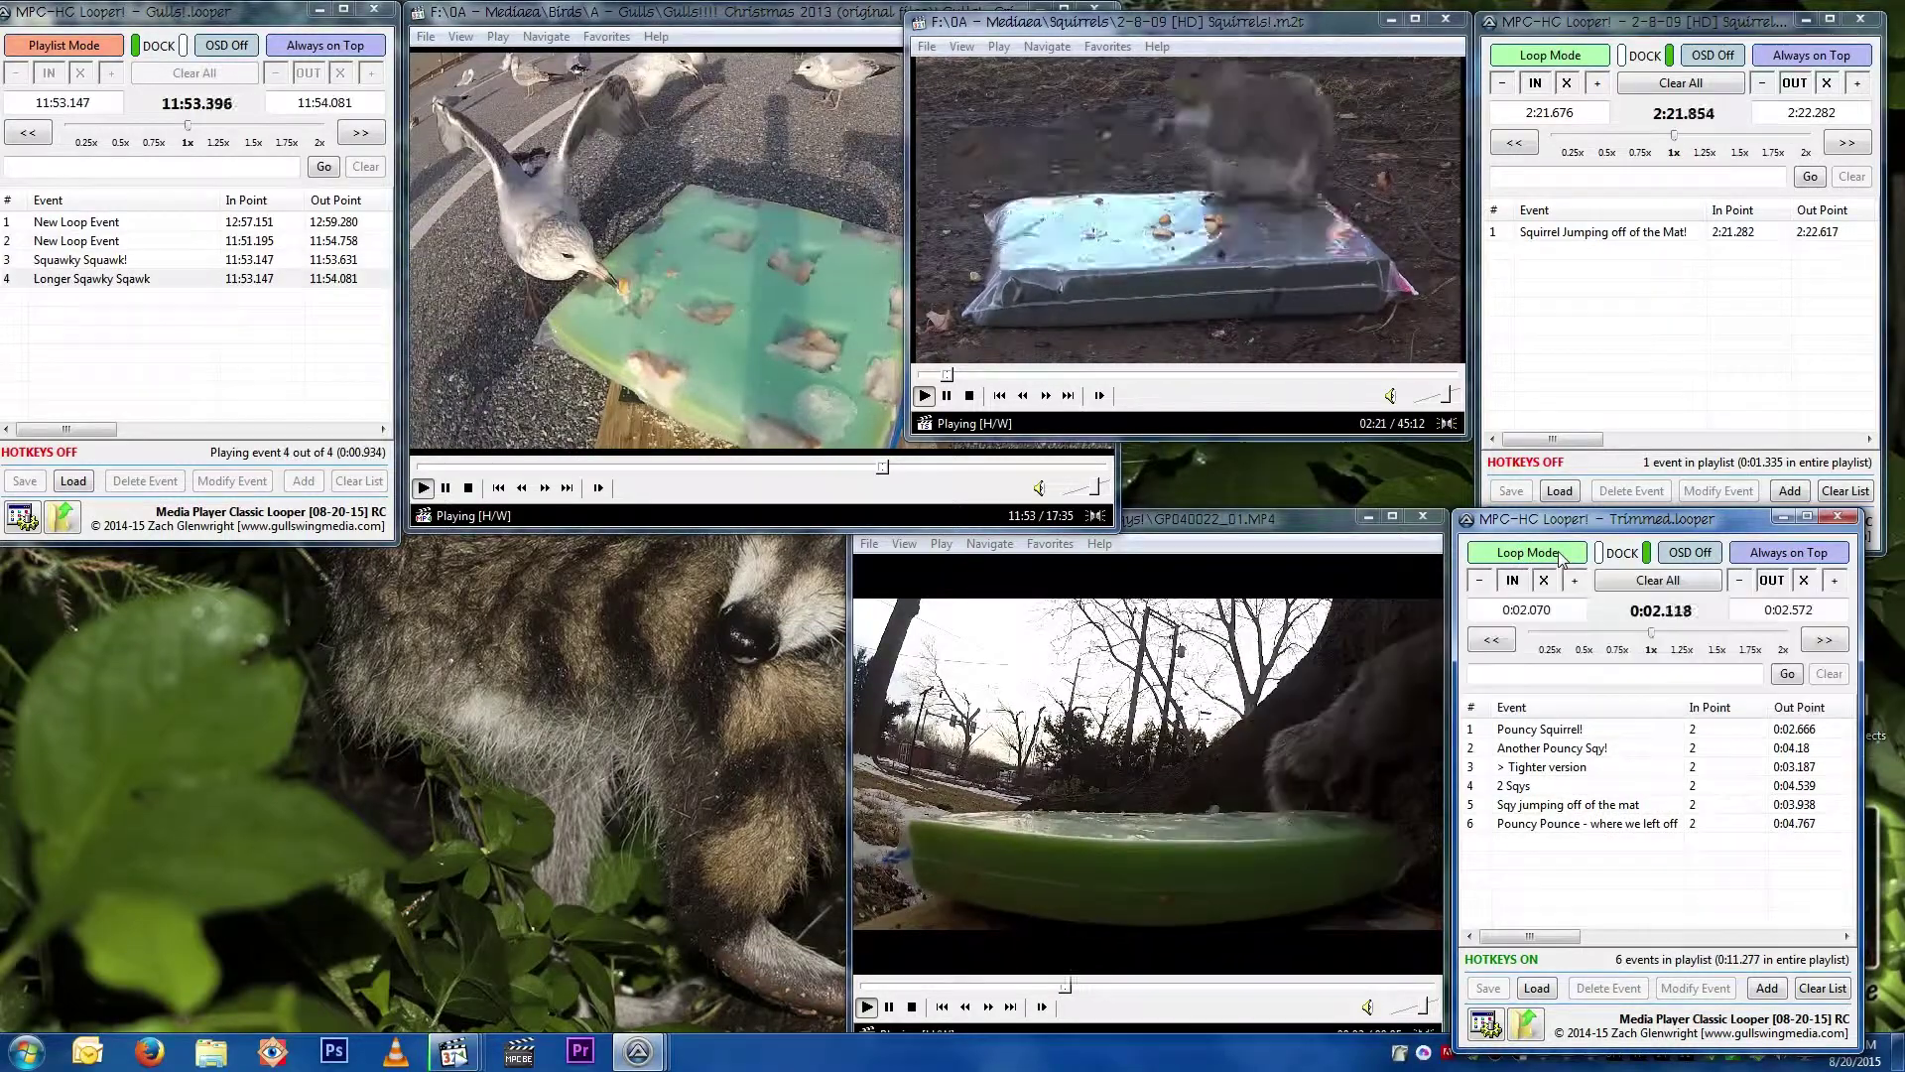
left_click(1519, 554)
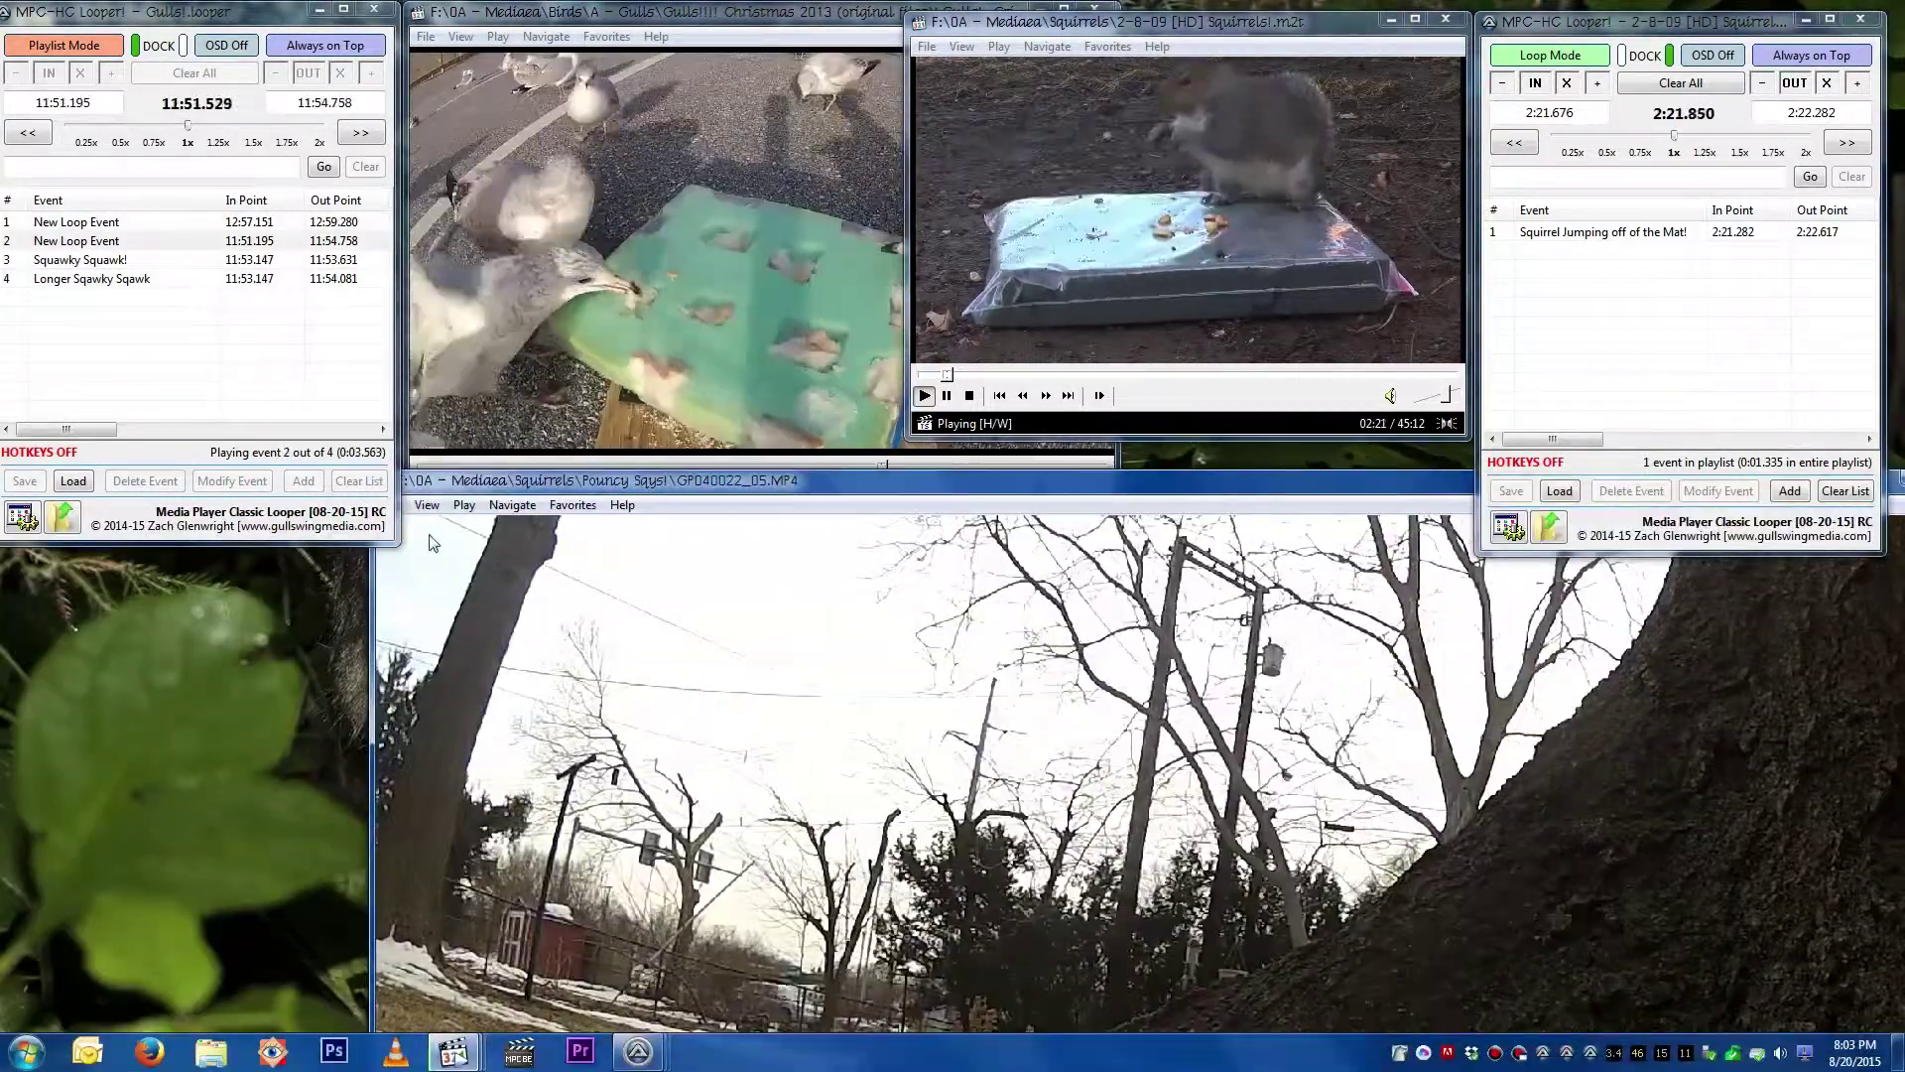
Step: Turn off Auto-zoom in the Pouncy Sqys! player's Playback options and save the change
left_click(427, 505)
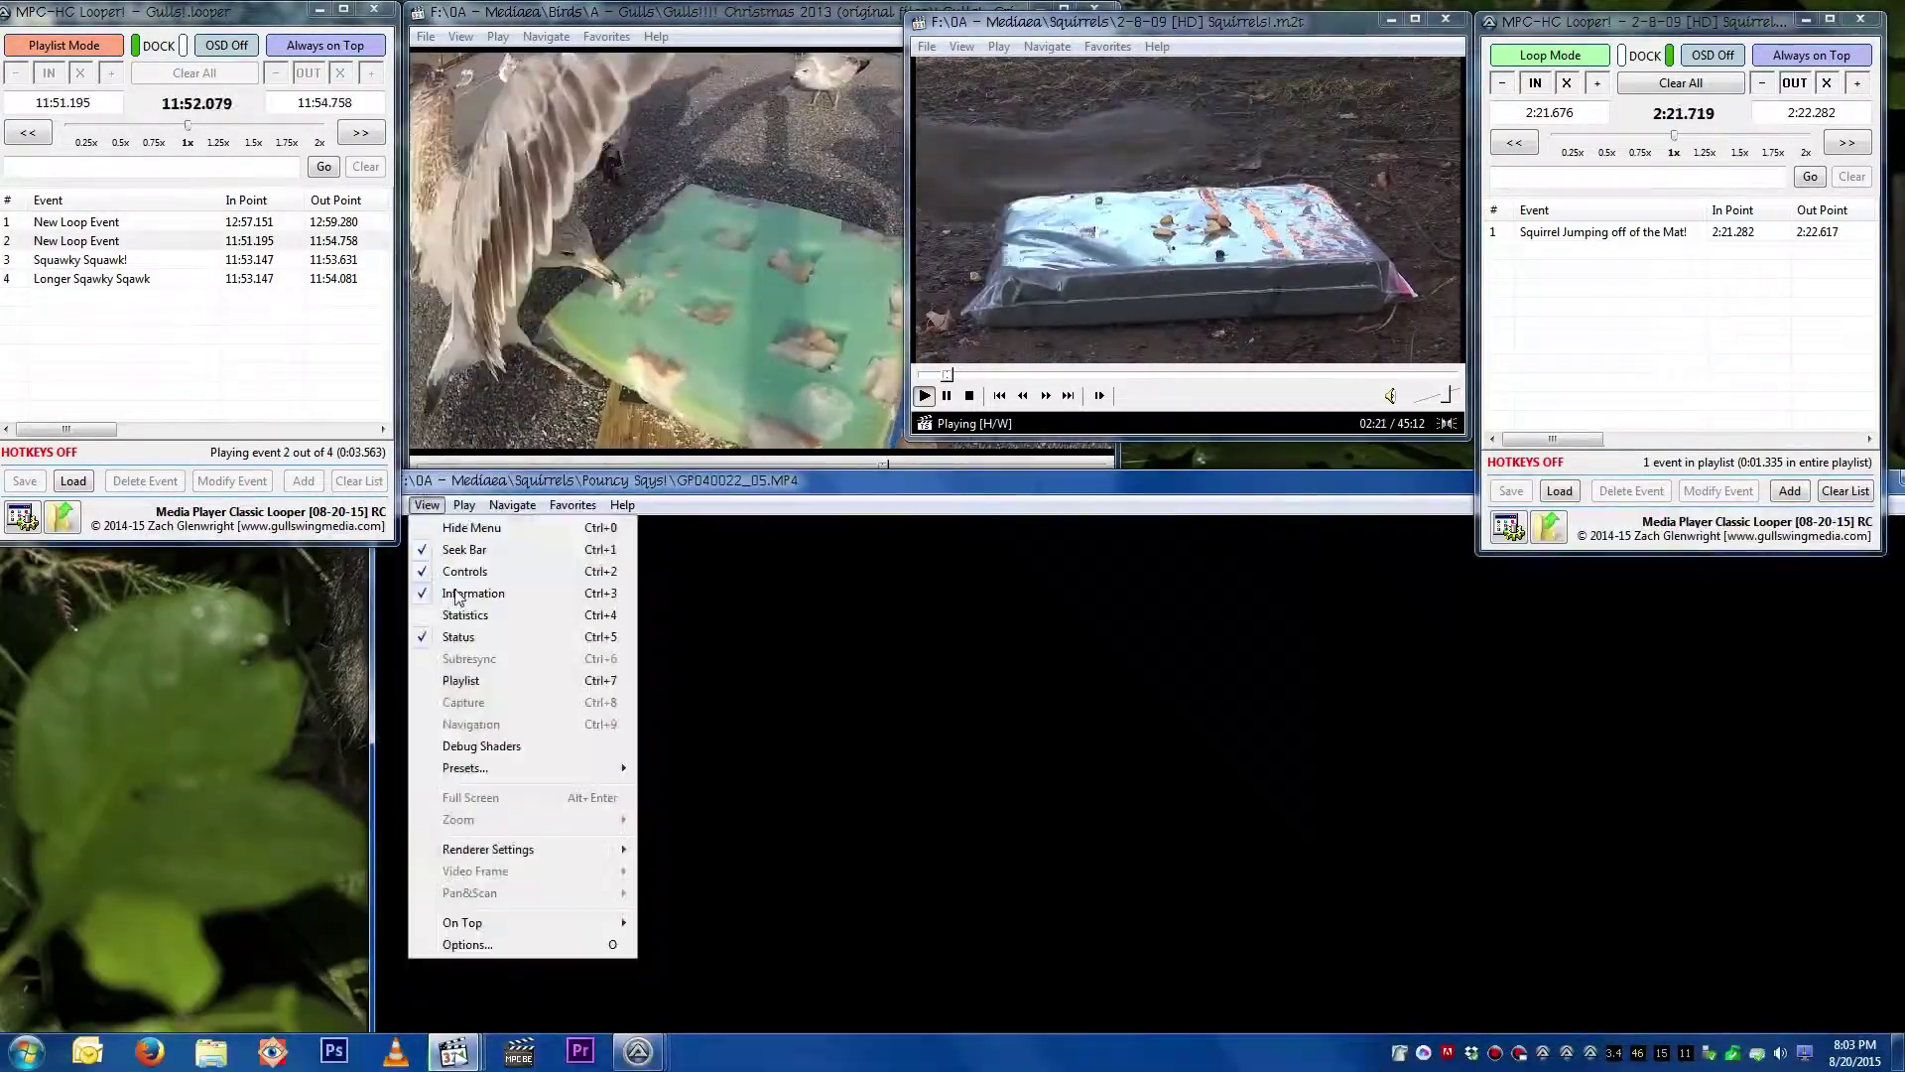
left_click(512, 944)
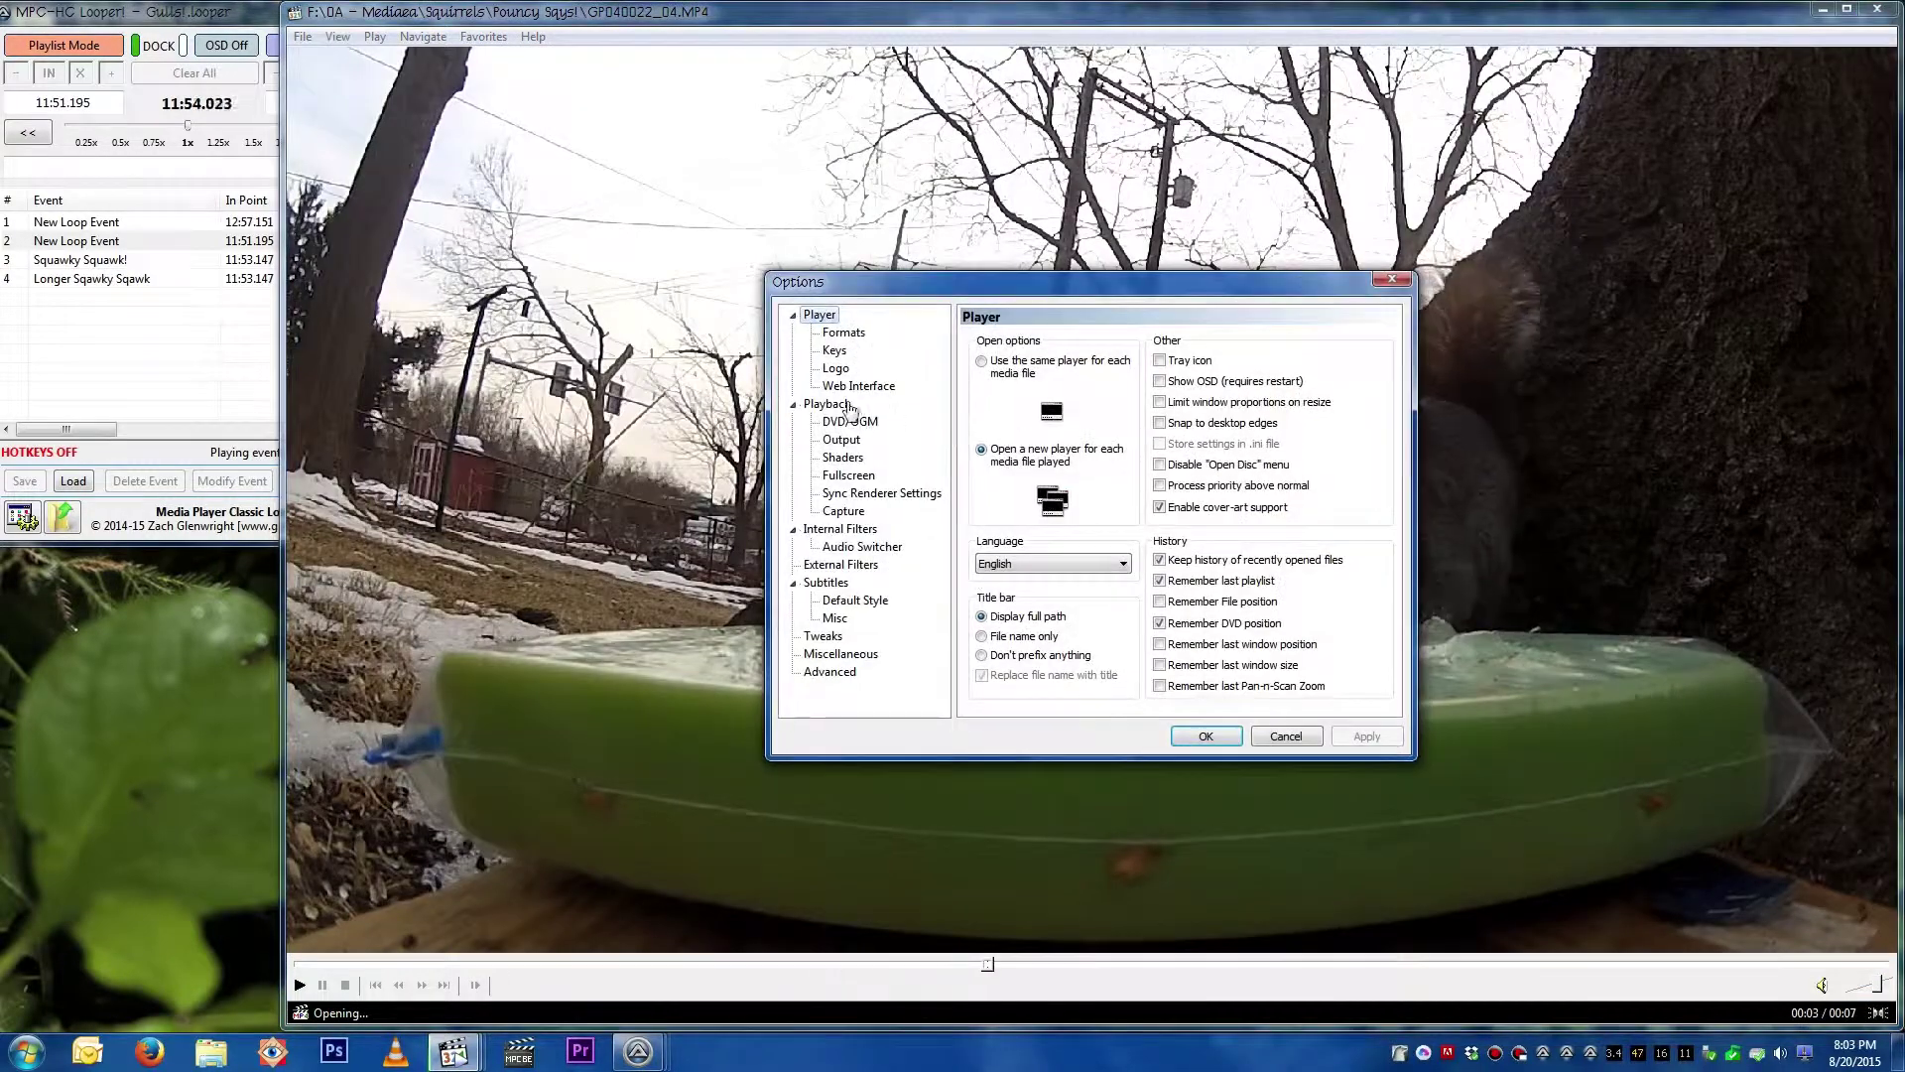
left_click(845, 405)
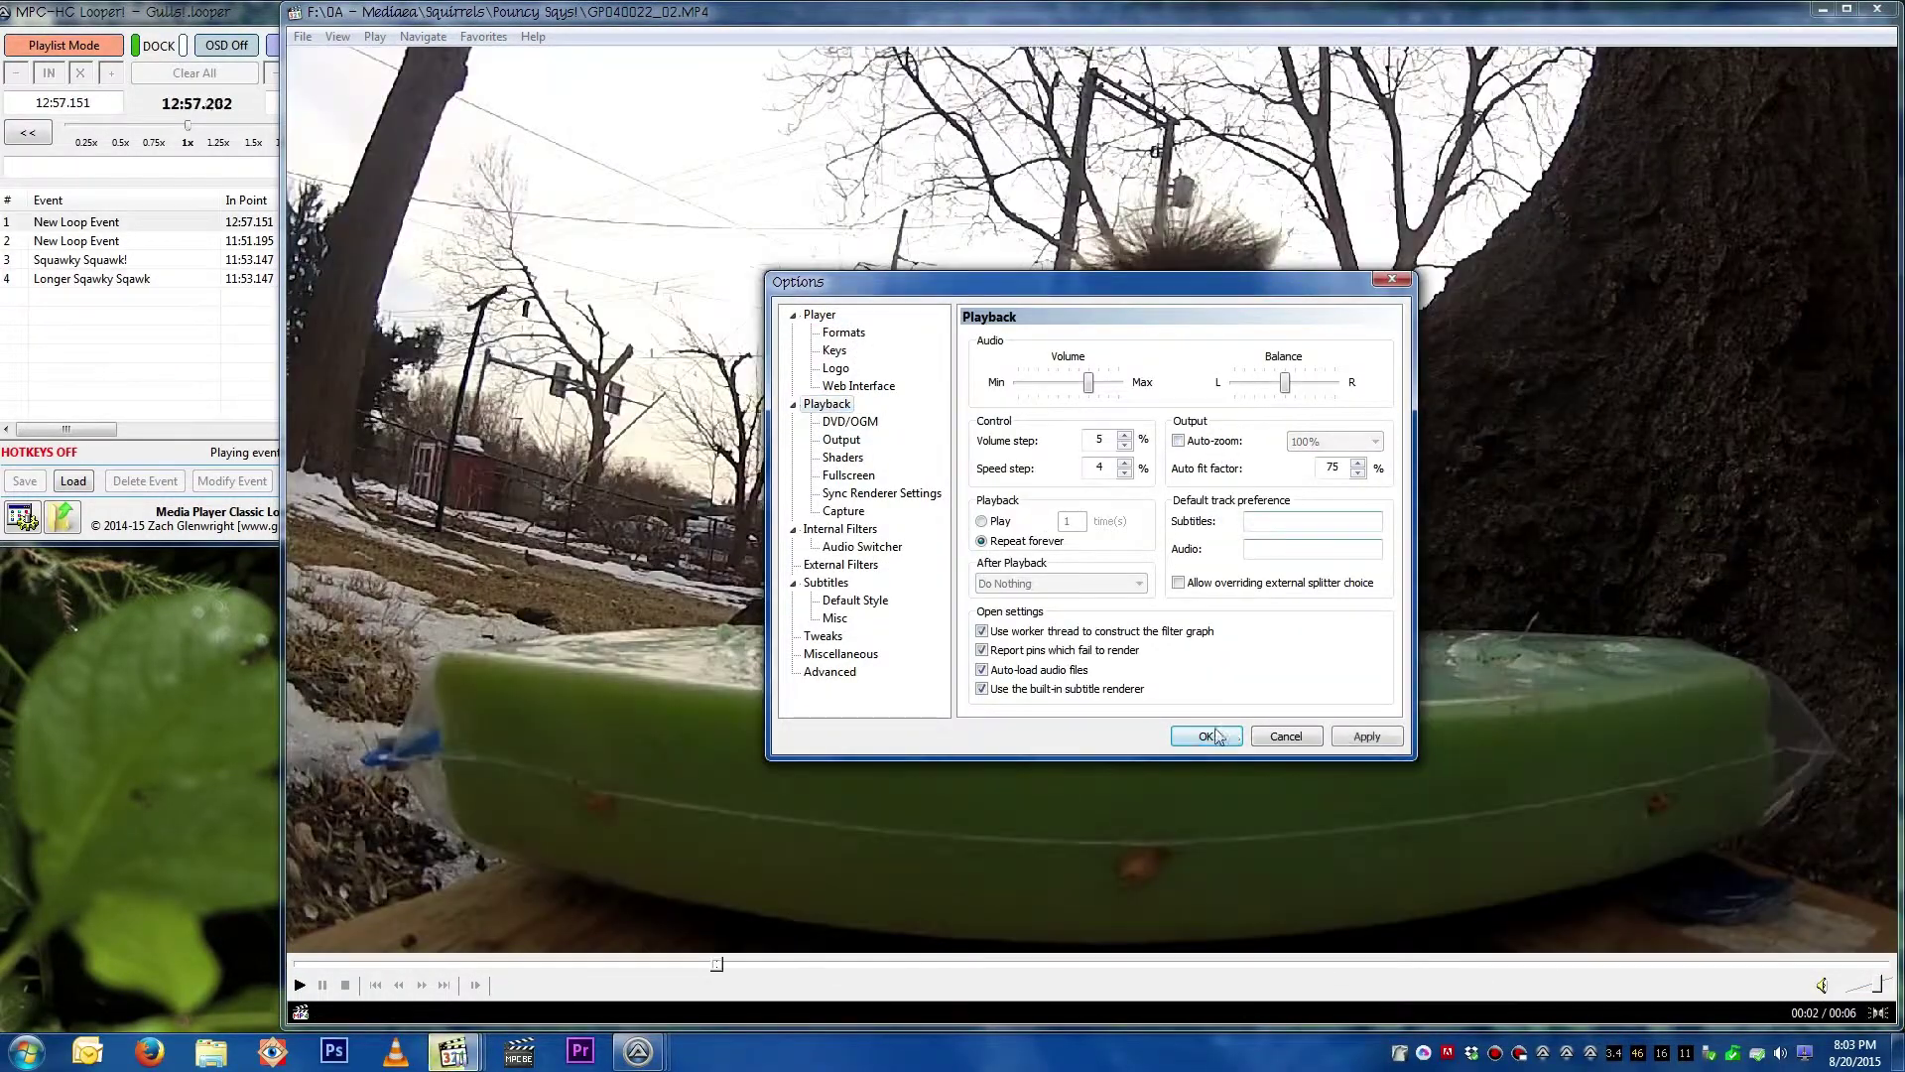
left_click(1205, 736)
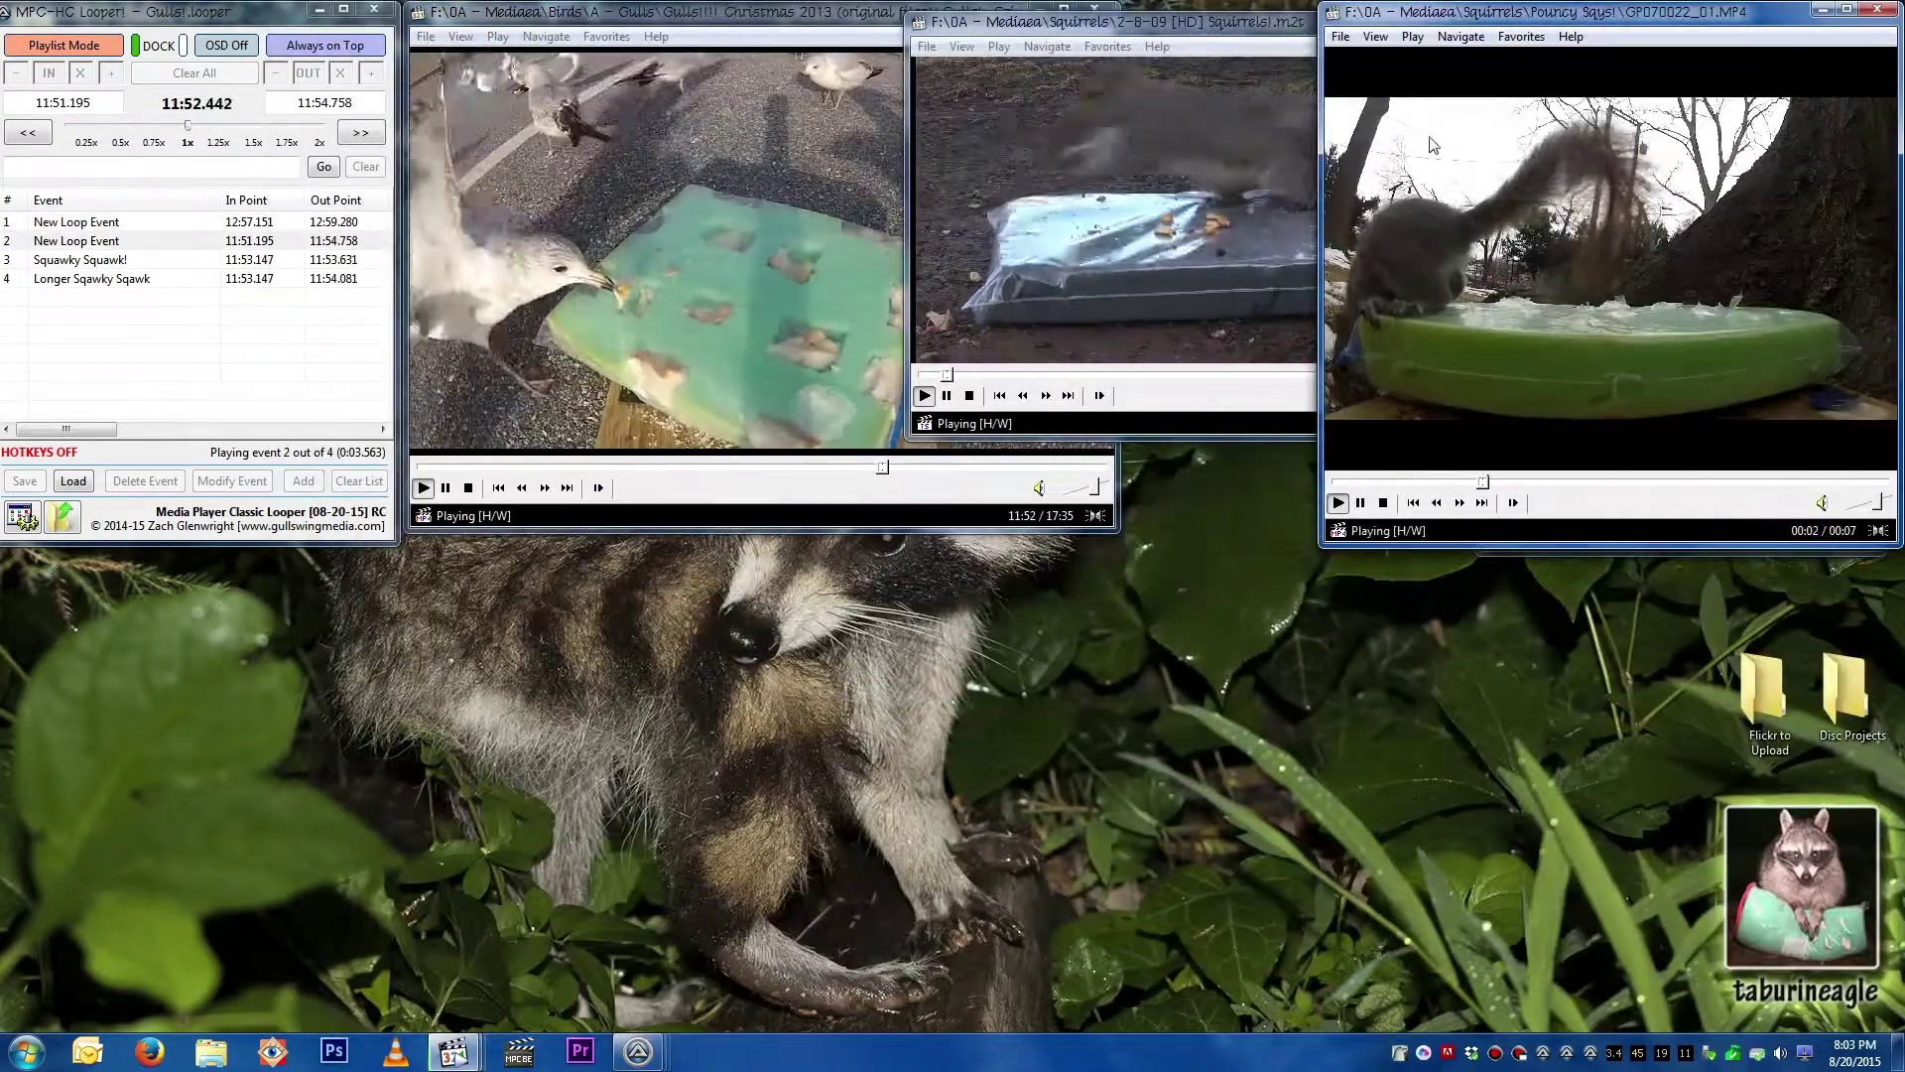
Step: Arrange the Pouncy Sqys! player and its docked Looper window below the squirrel mat instance
left_click_drag(1479, 17, 1012, 611)
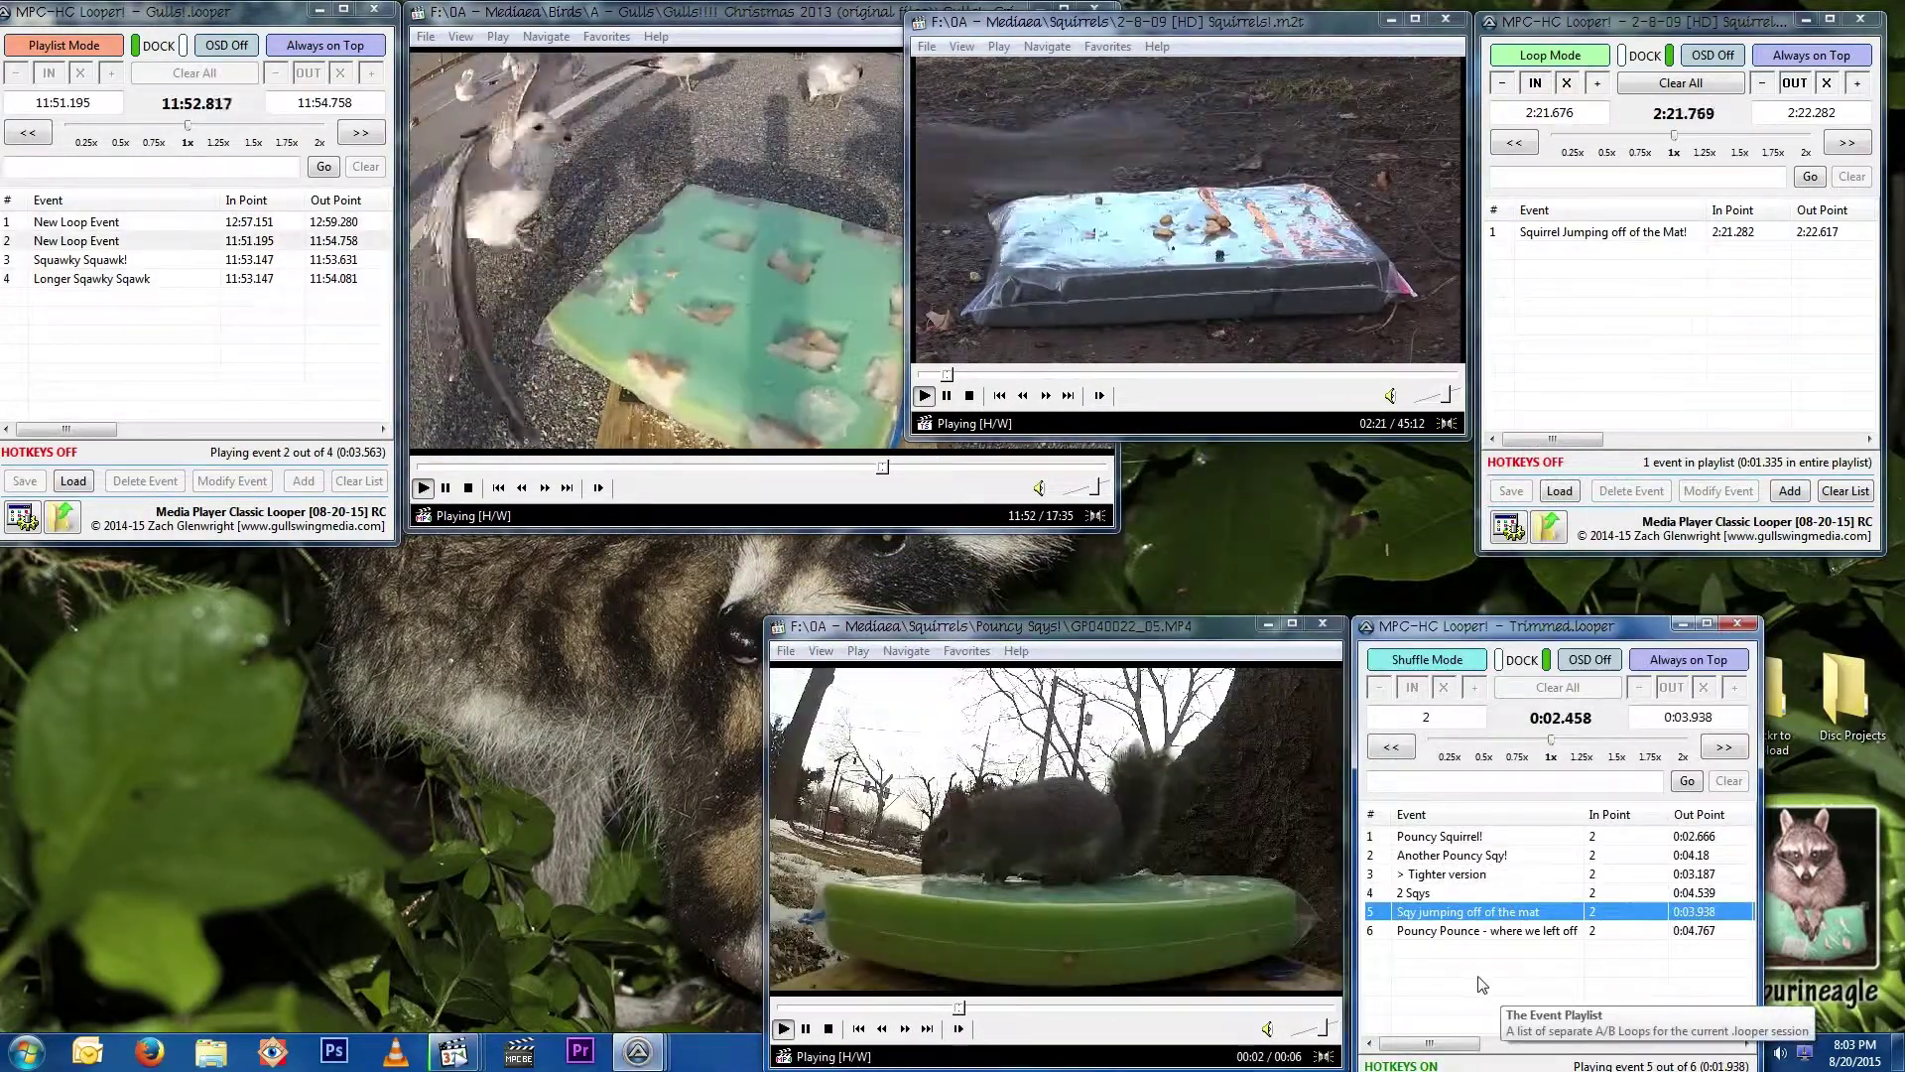
left_click_drag(1134, 638, 1134, 557)
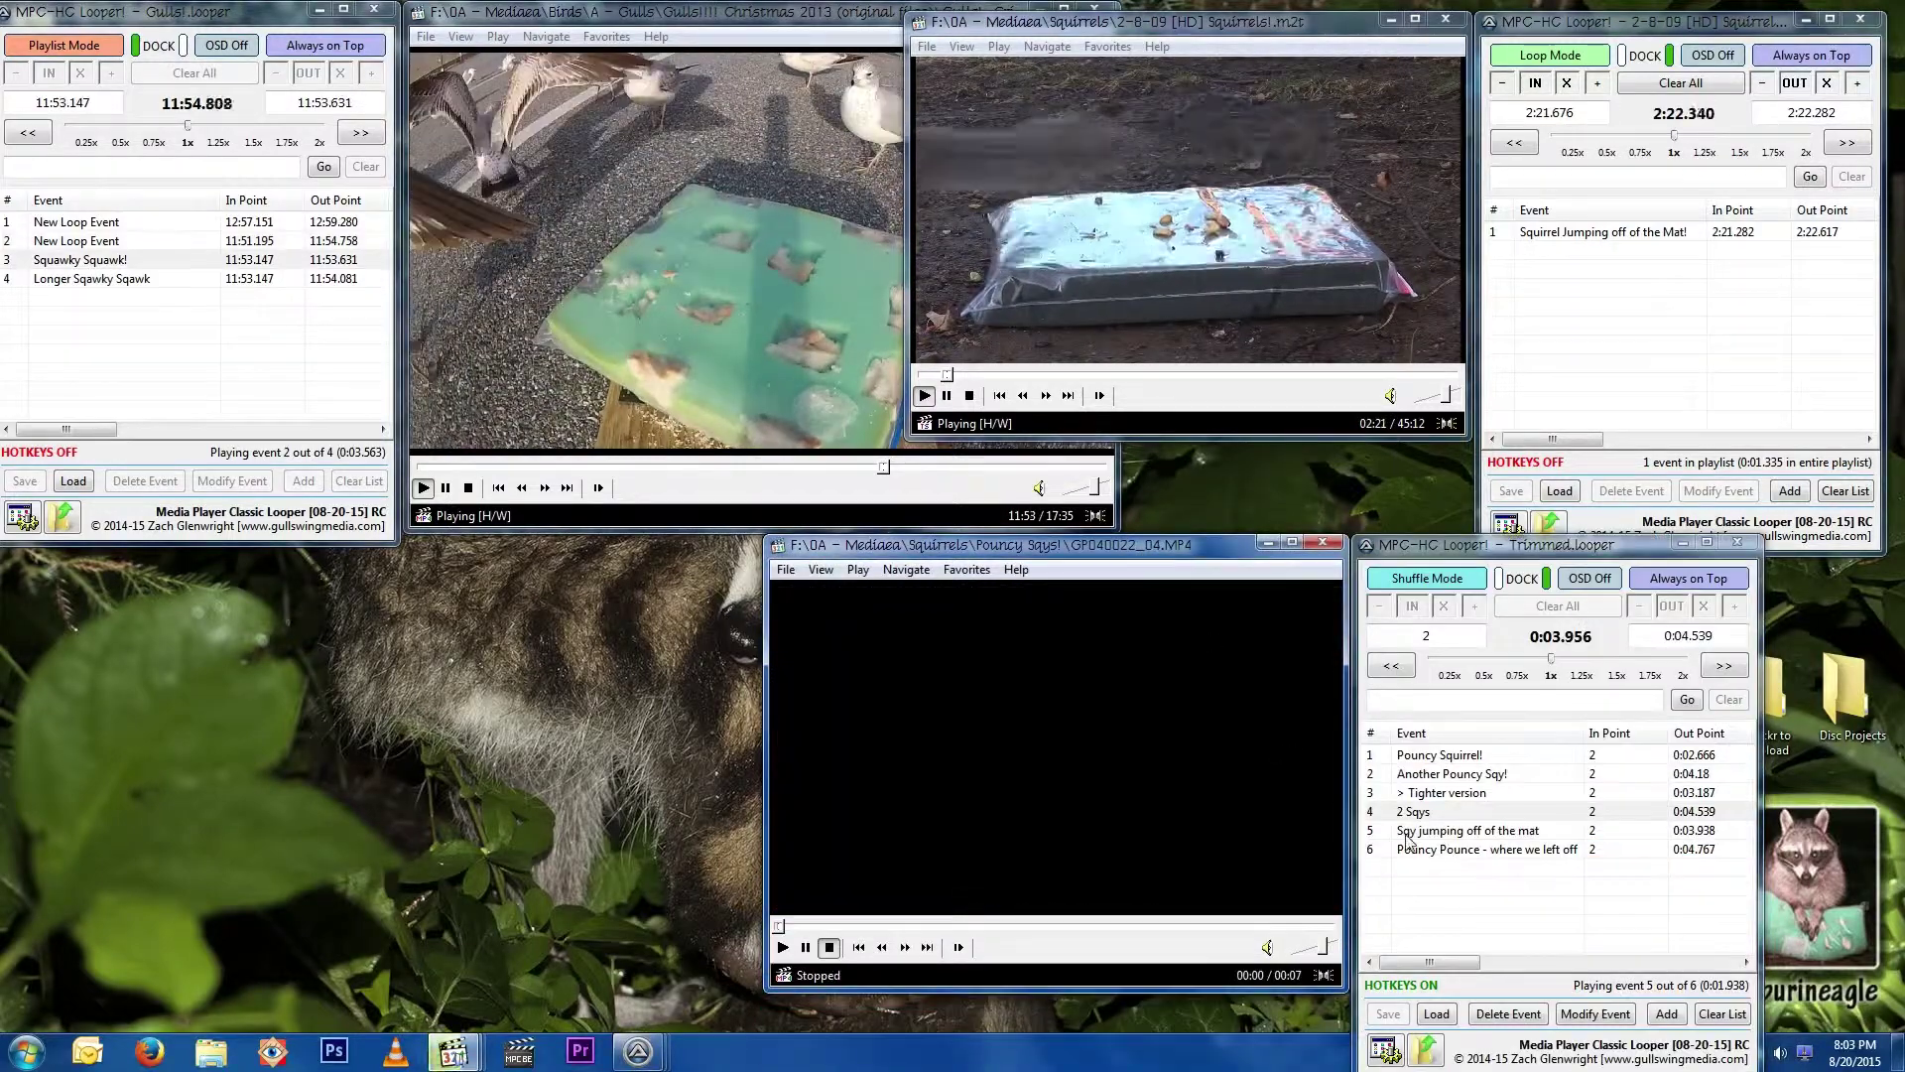
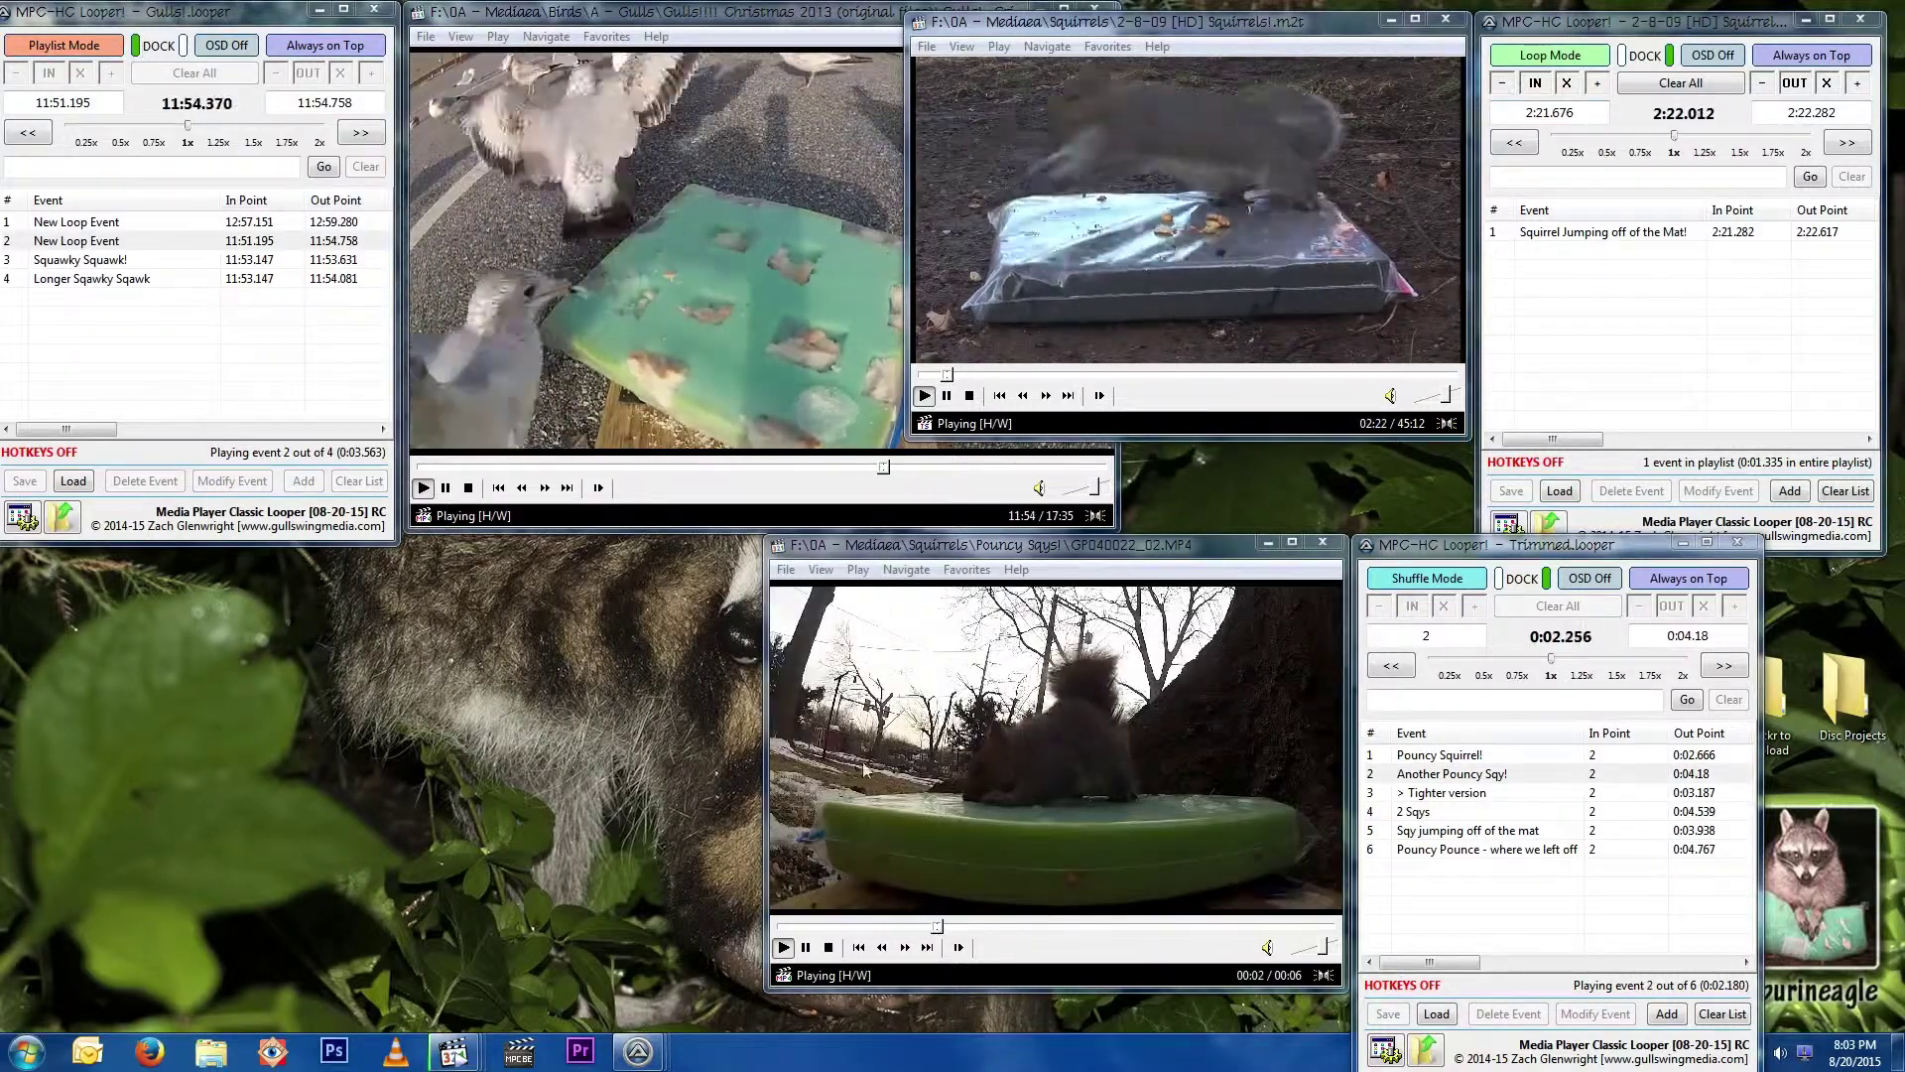
left_click_drag(1147, 725, 961, 672)
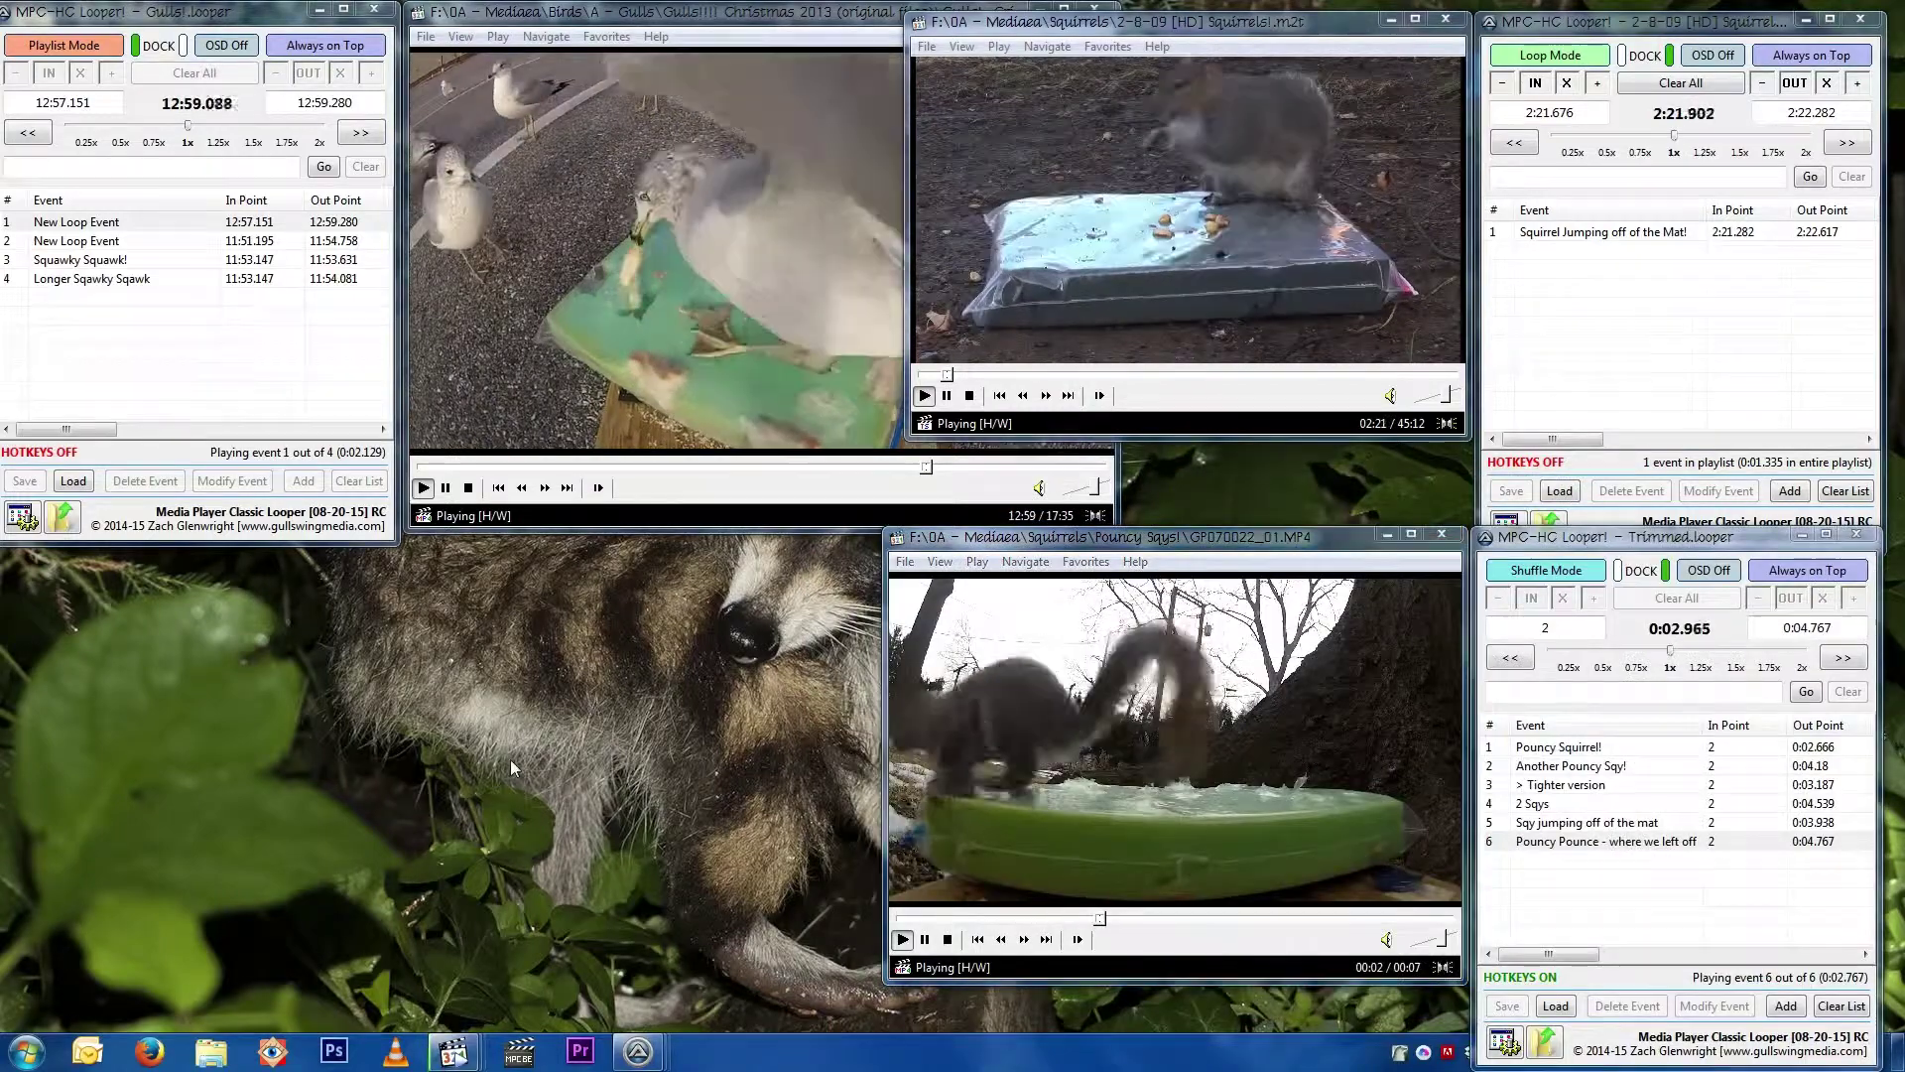
Step: Check the setting that allows multiple Looper instances in the options of a fresh Looper session
left_click(1235, 523)
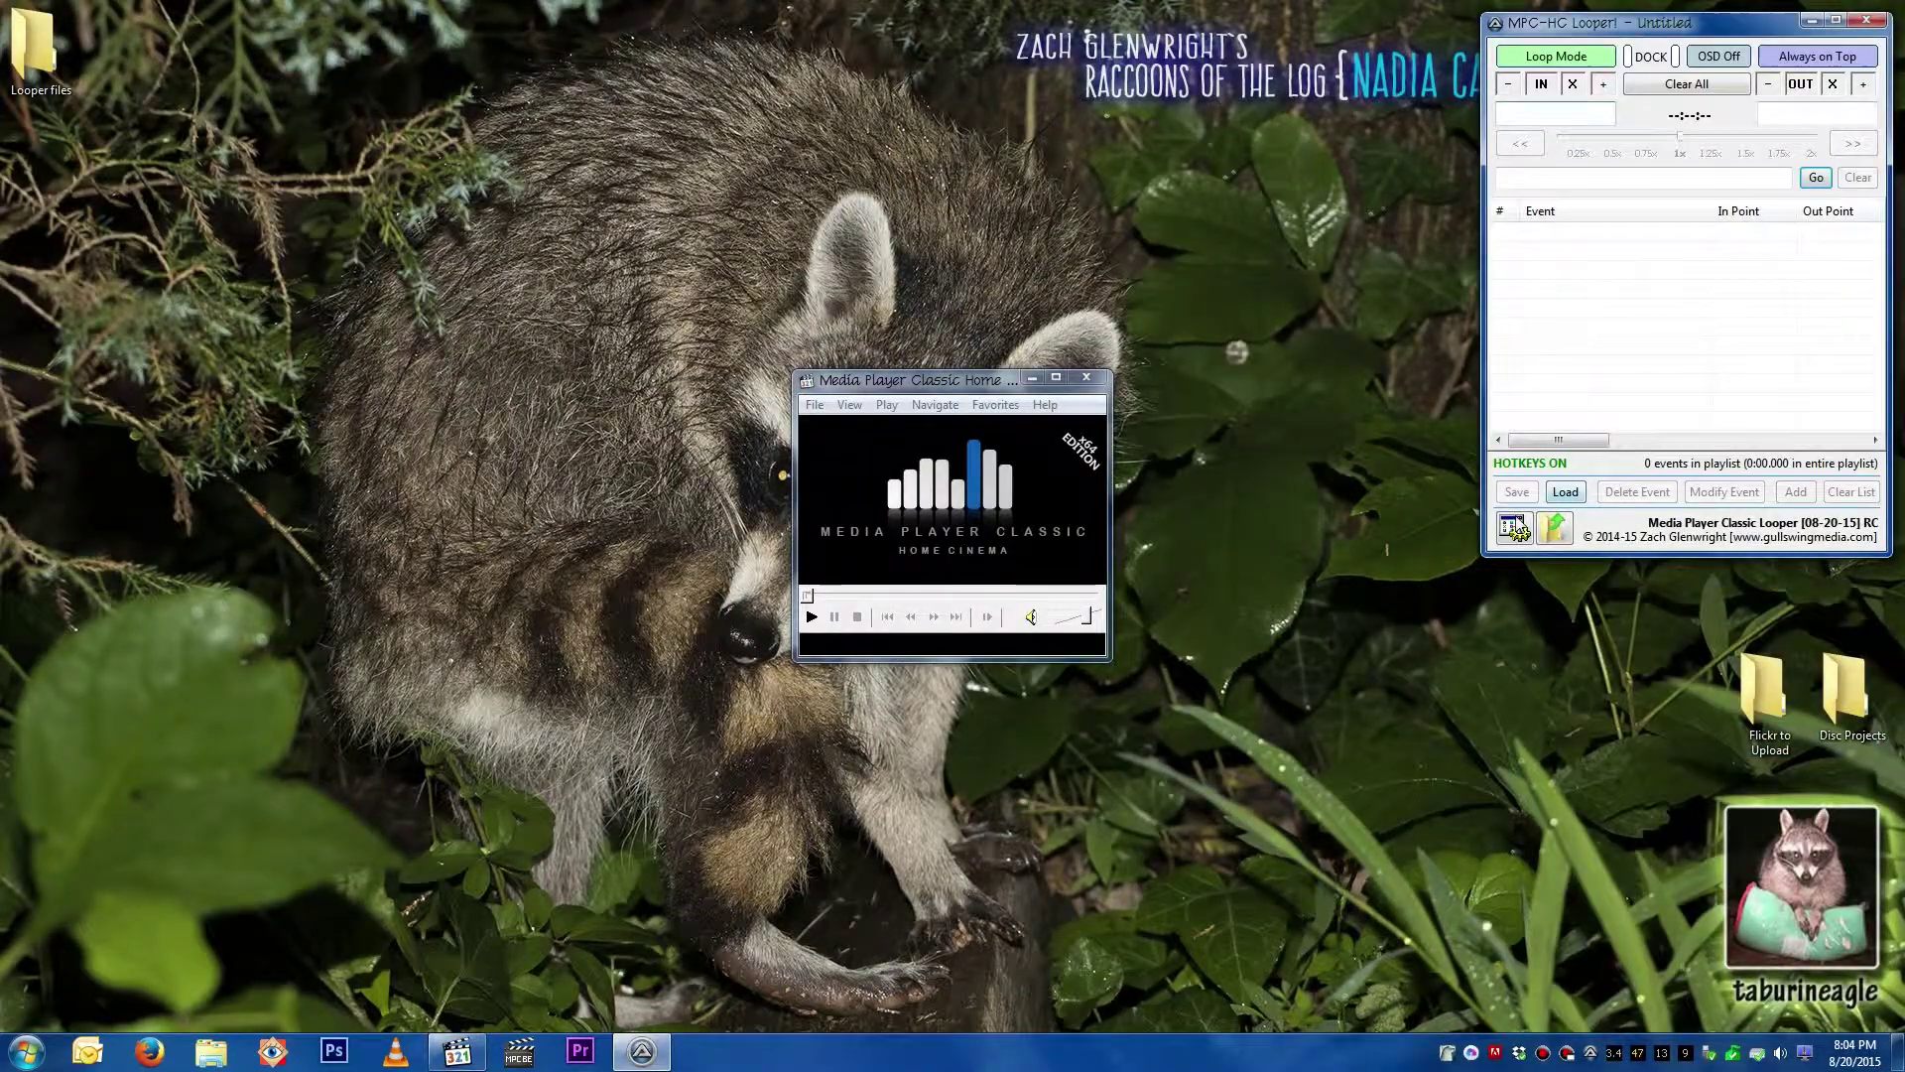
left_click(1514, 526)
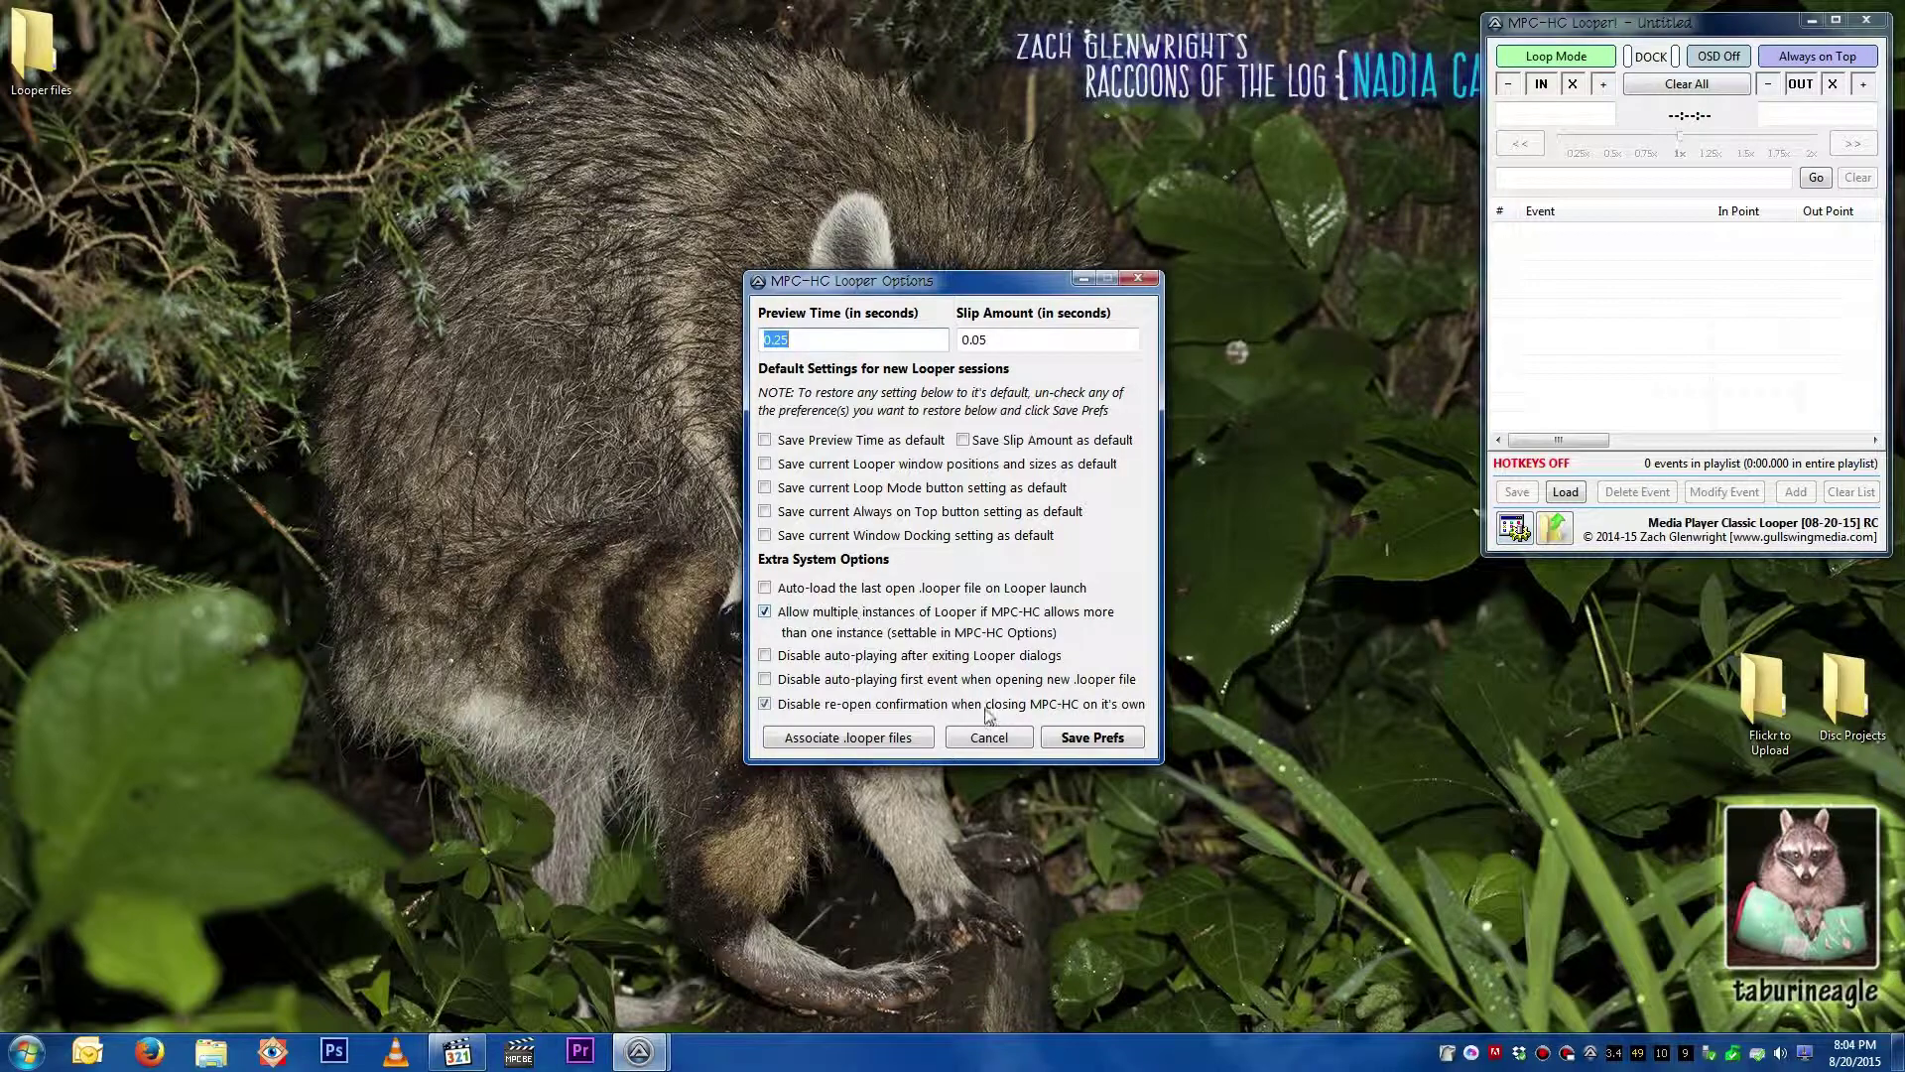
left_click(988, 737)
Step: Set the MPC-HC Player options to use the same player for each media file
key("alt+v")
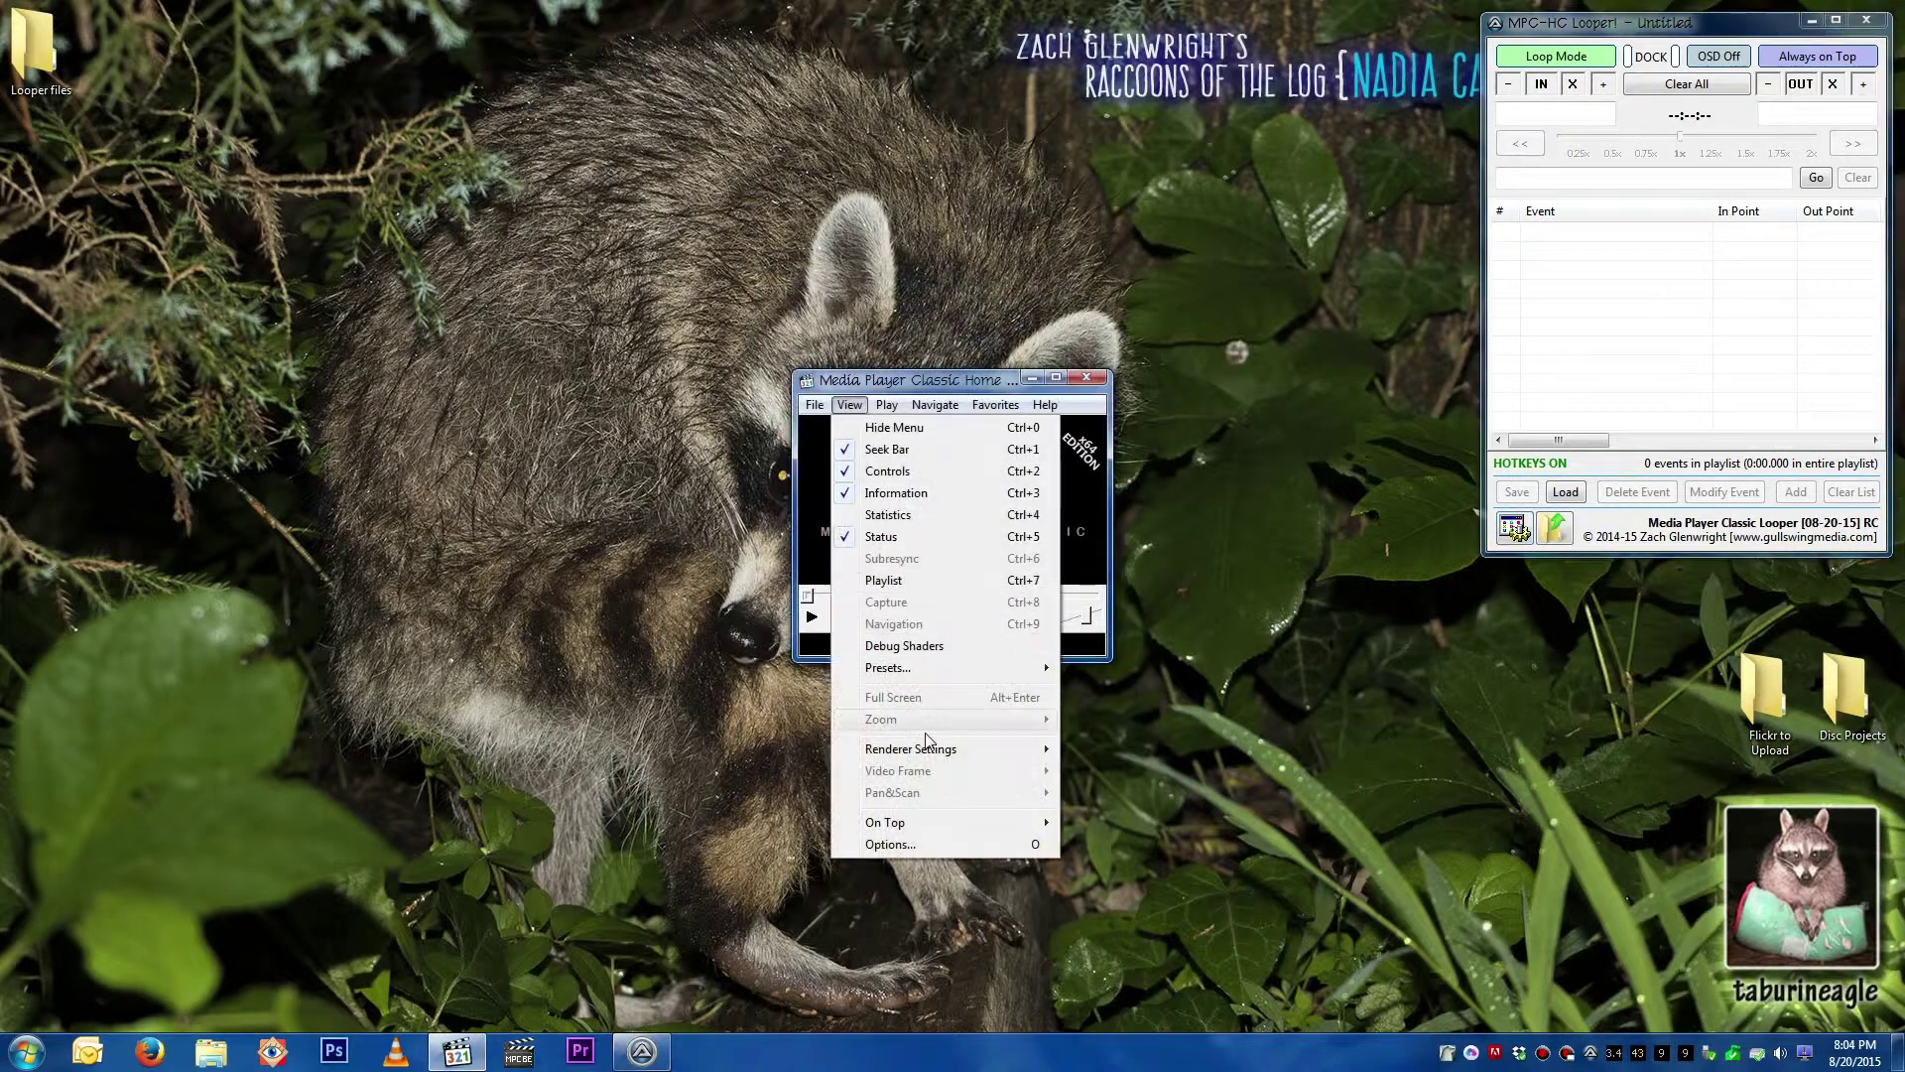
left_click(920, 845)
left_click(681, 315)
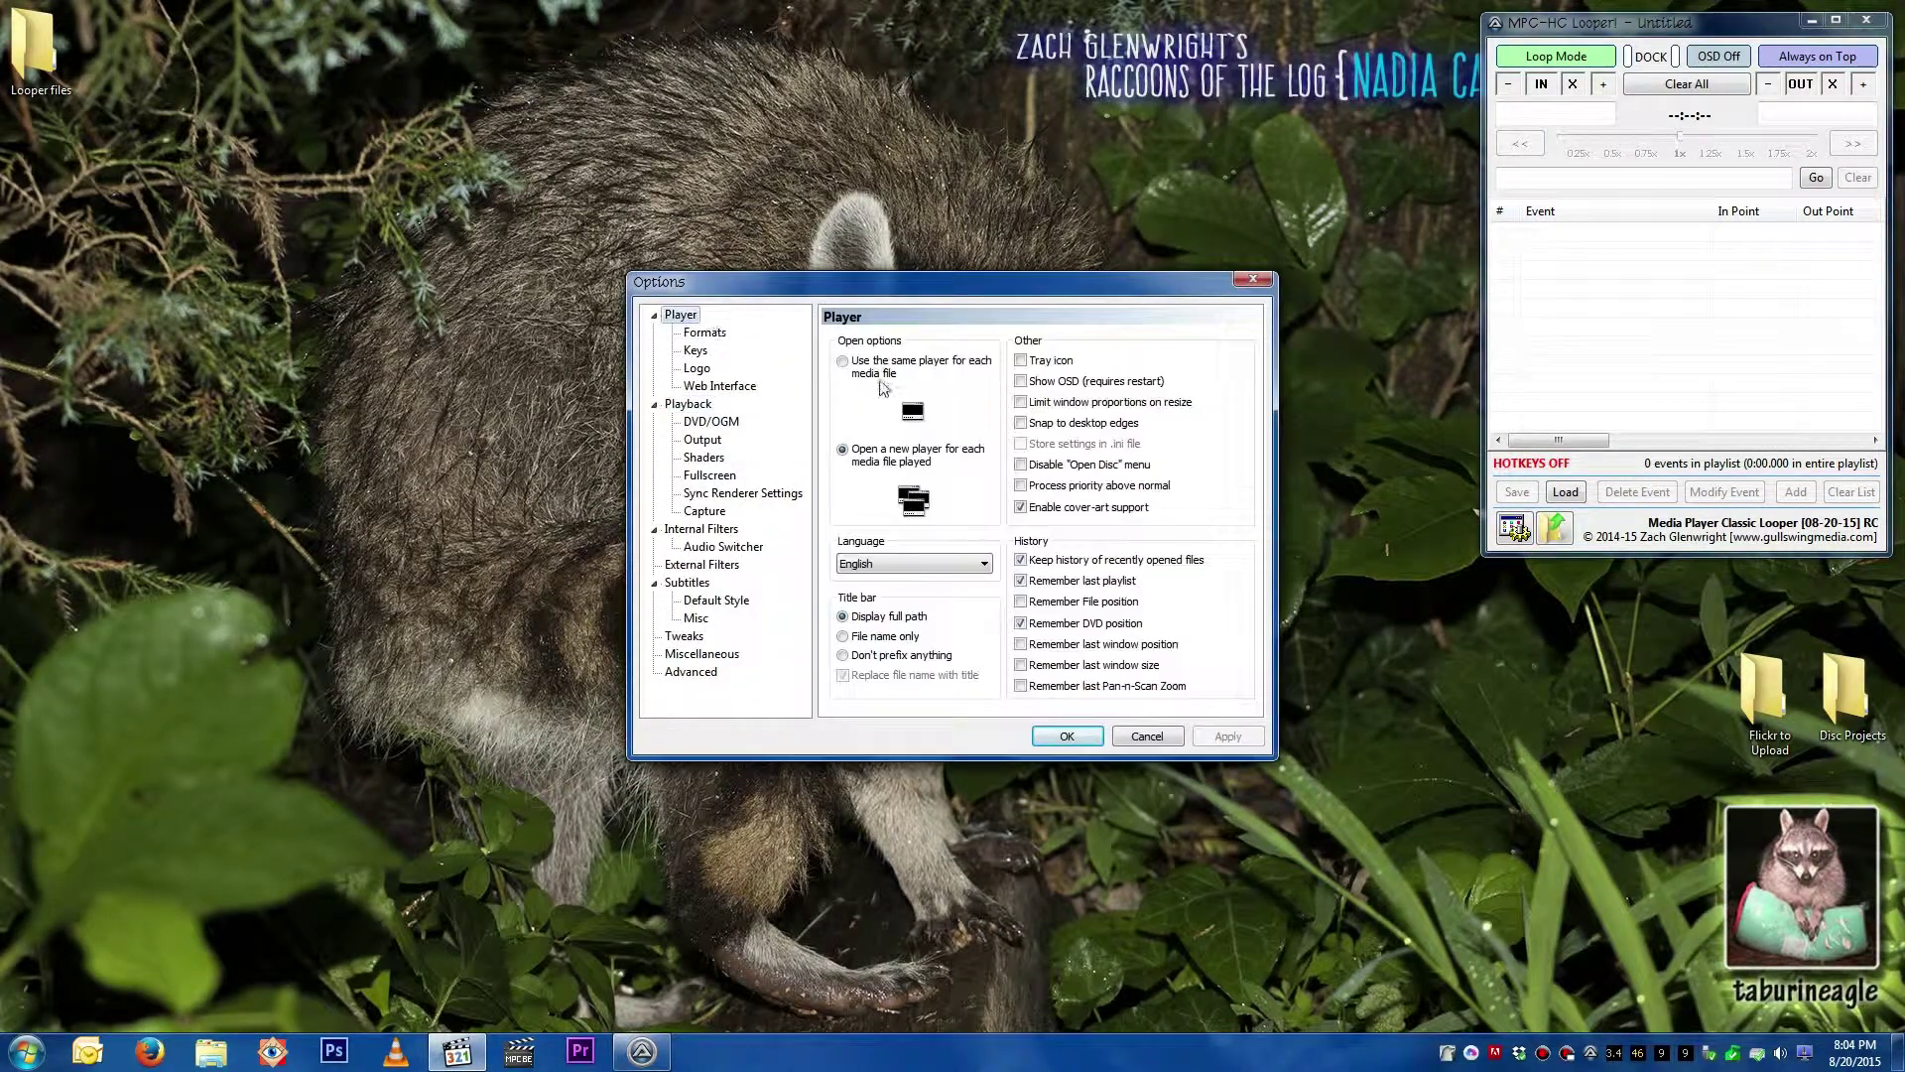
left_click(1061, 739)
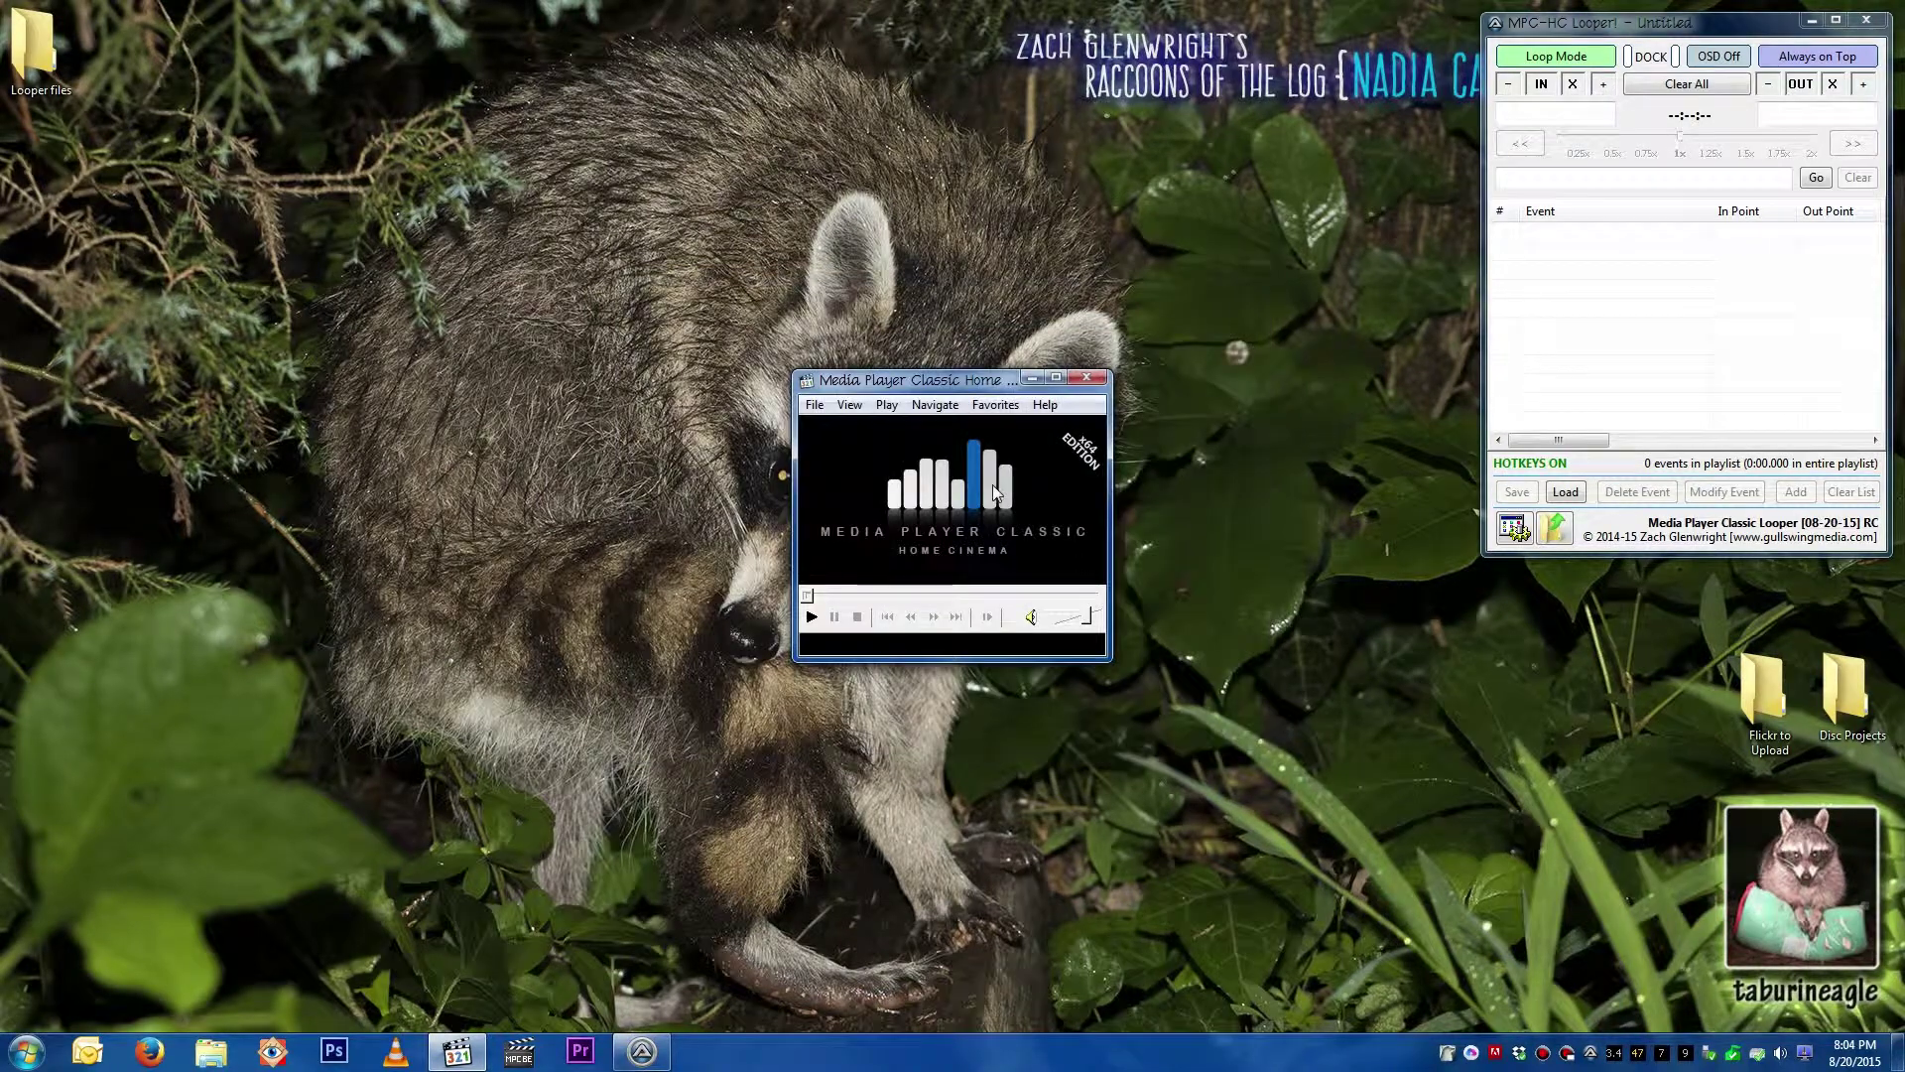
Step: Close the current player session and relaunch Looper
middle_click(1219, 726)
left_click(1248, 724)
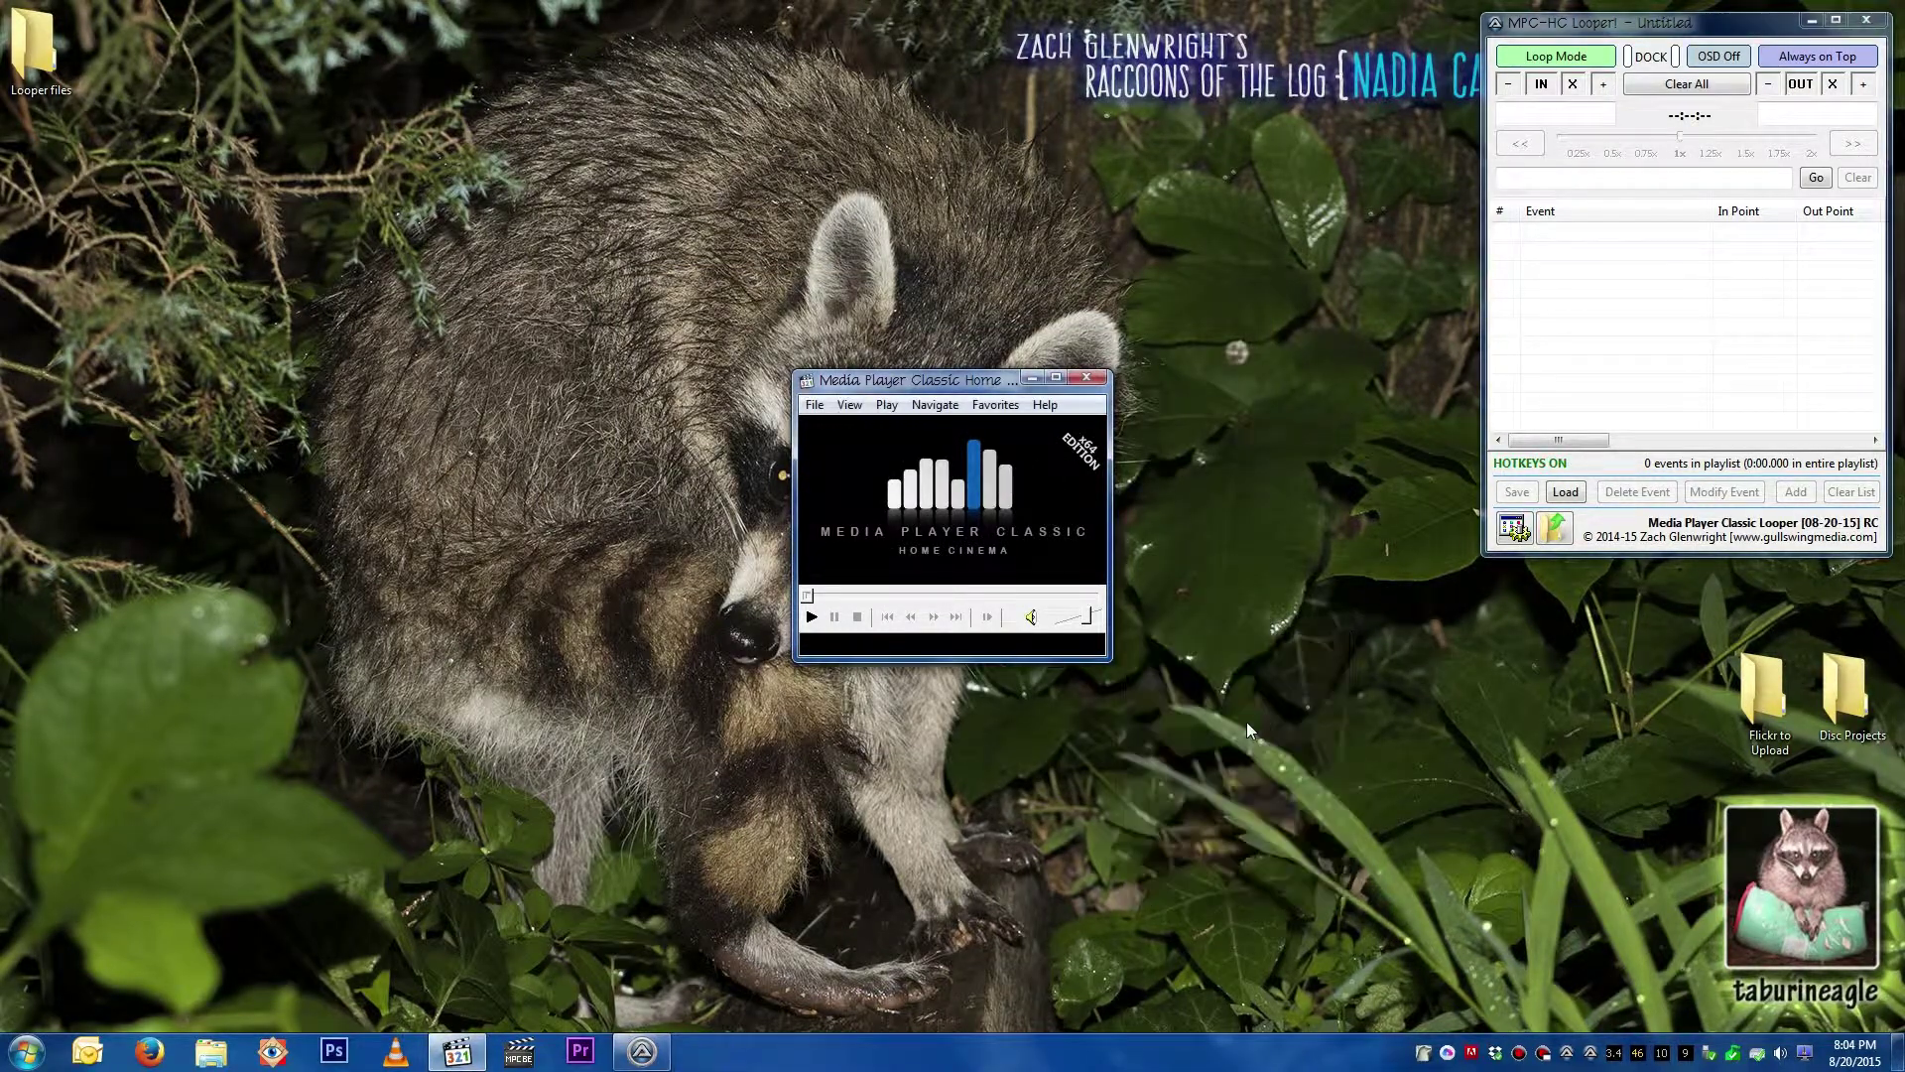
left_click(1088, 382)
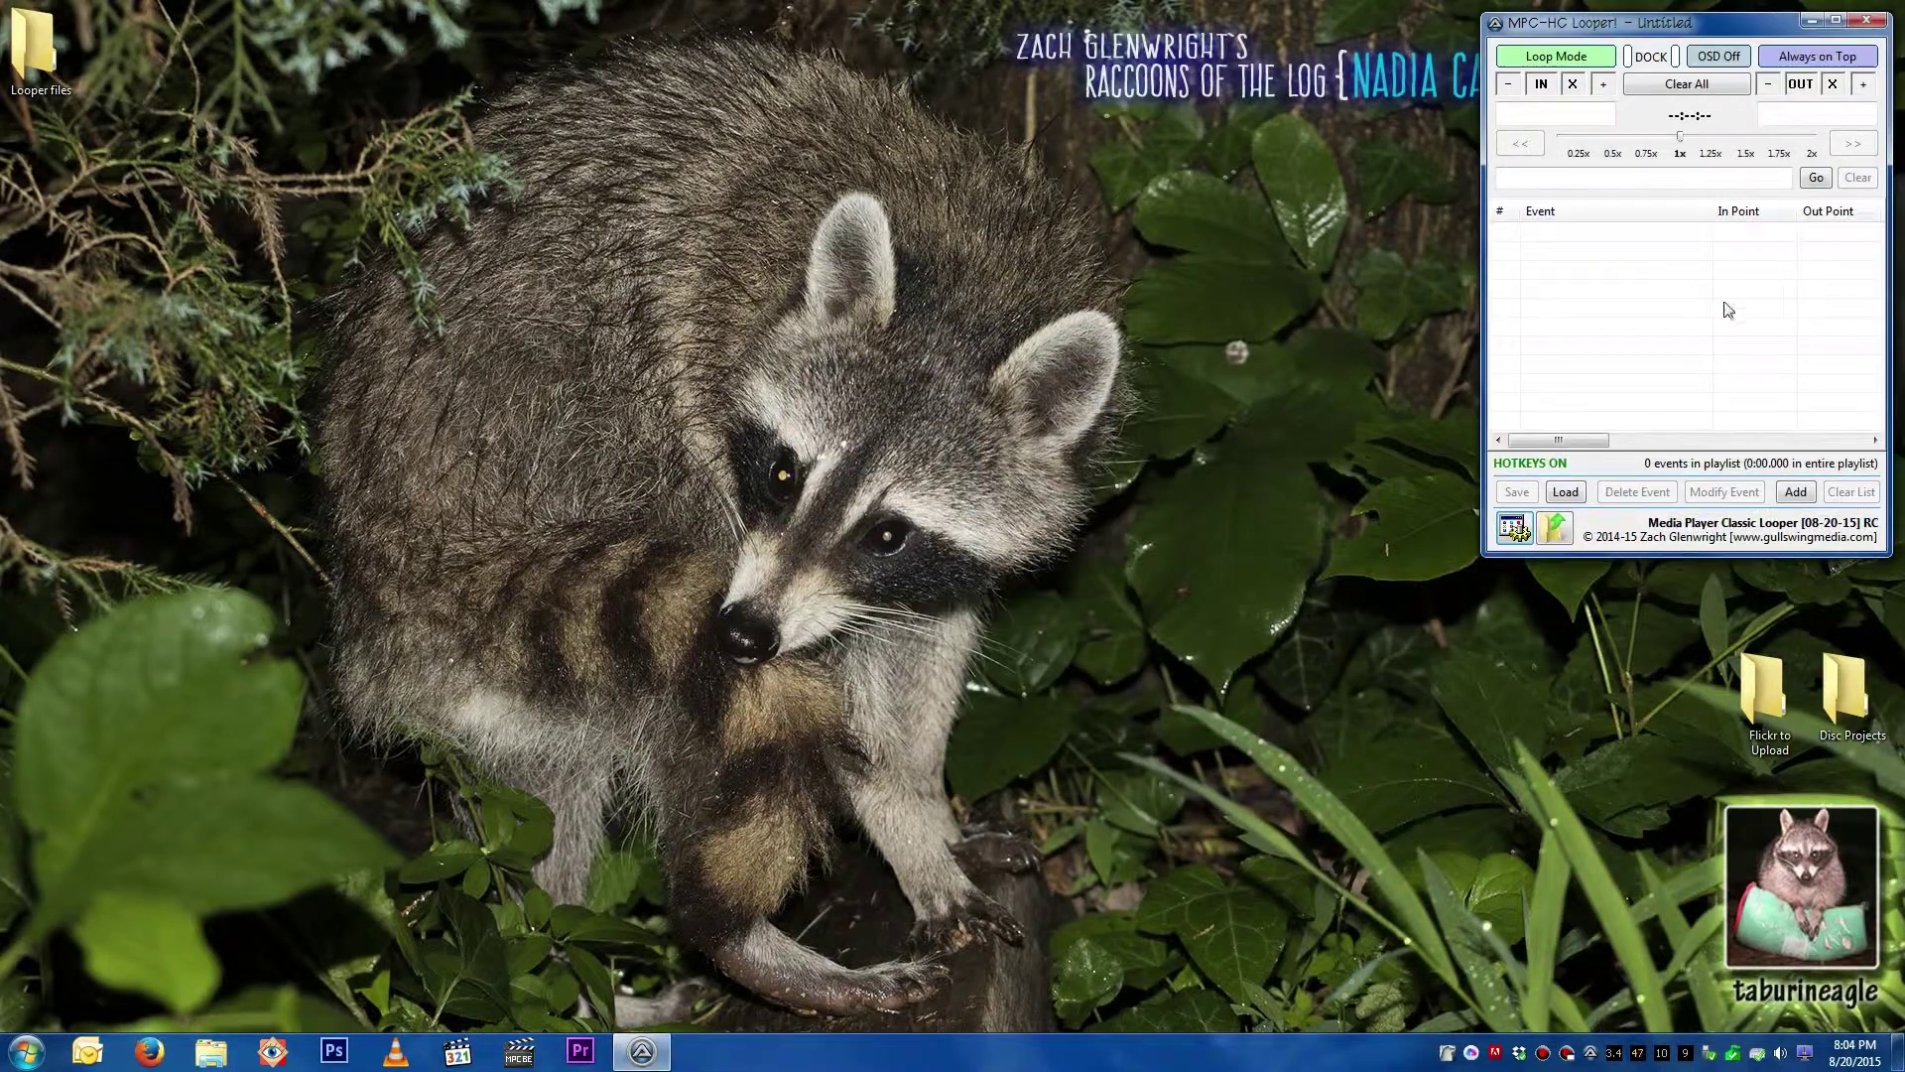
middle_click(1310, 357)
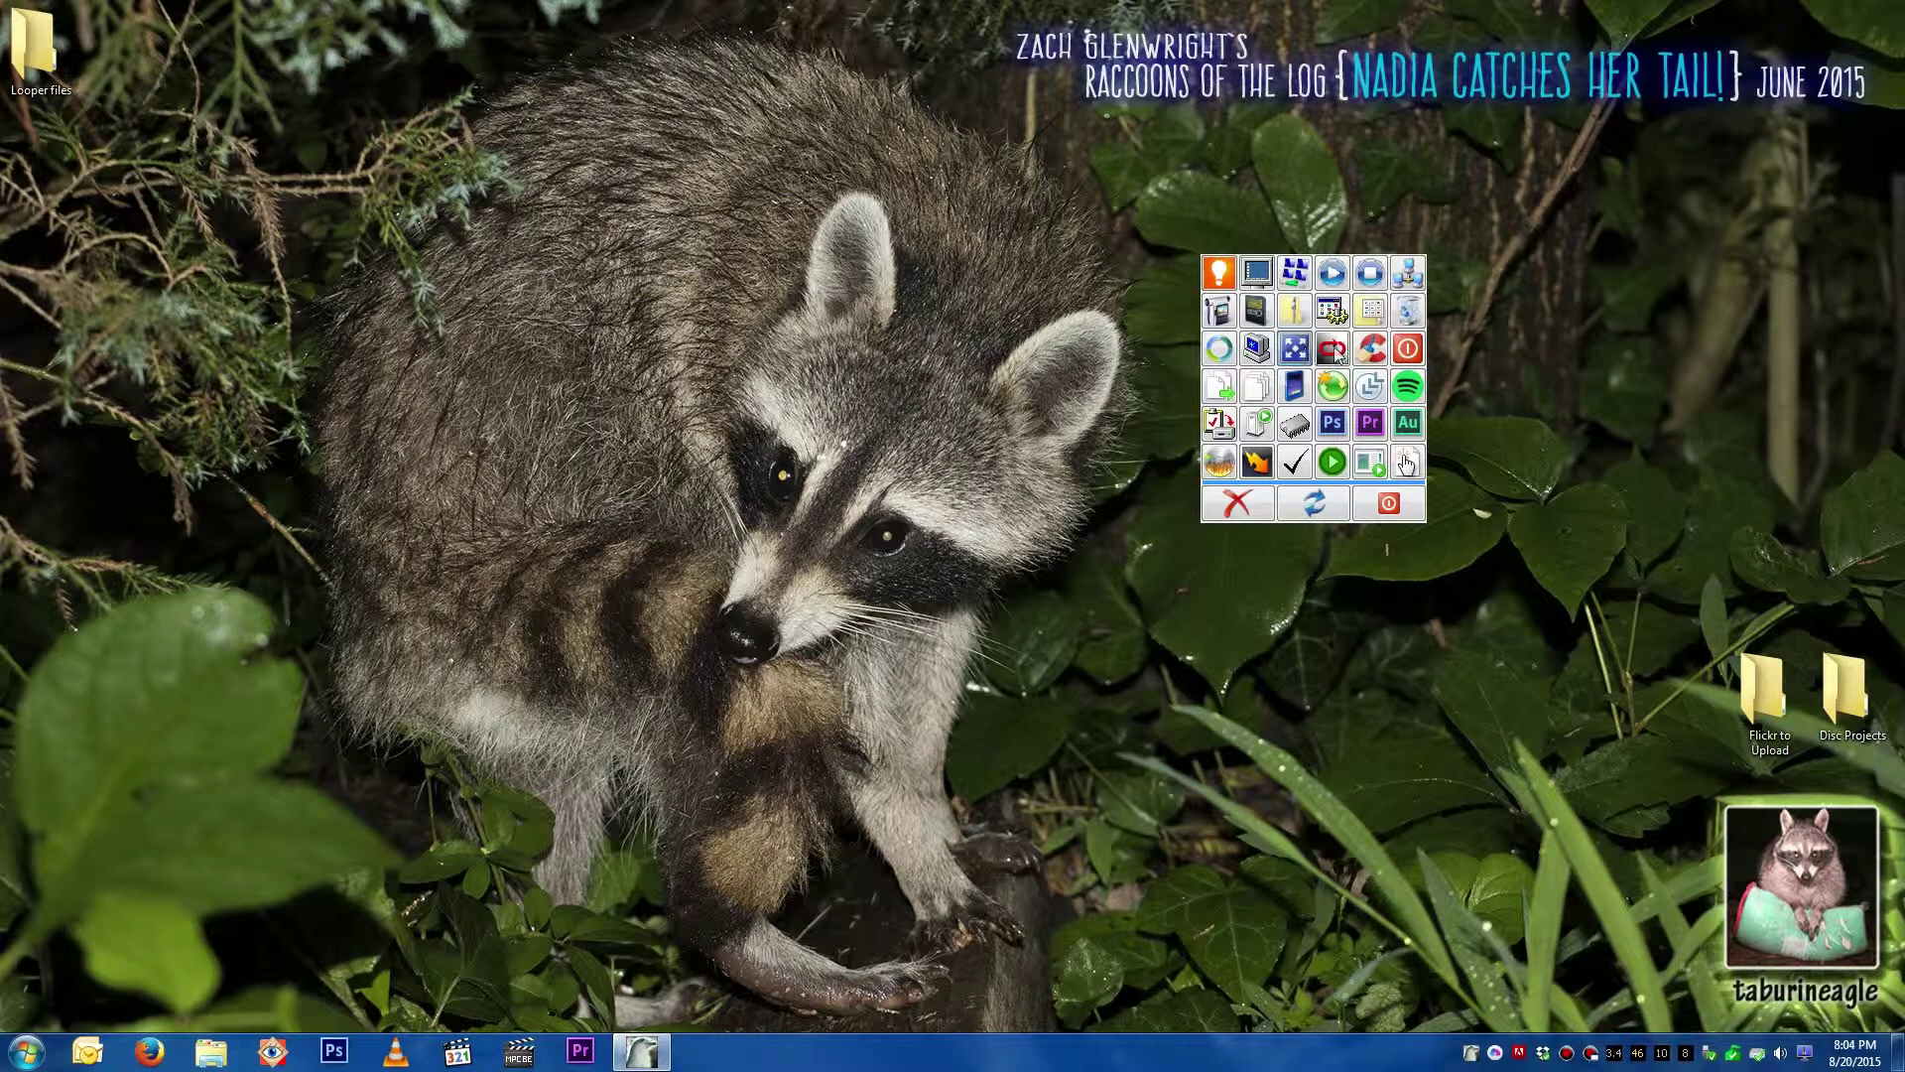
left_click(1337, 345)
Step: Try to launch a second Looper instance, read the Multiple Instance Warning beside the player, and dismiss it
middle_click(1211, 540)
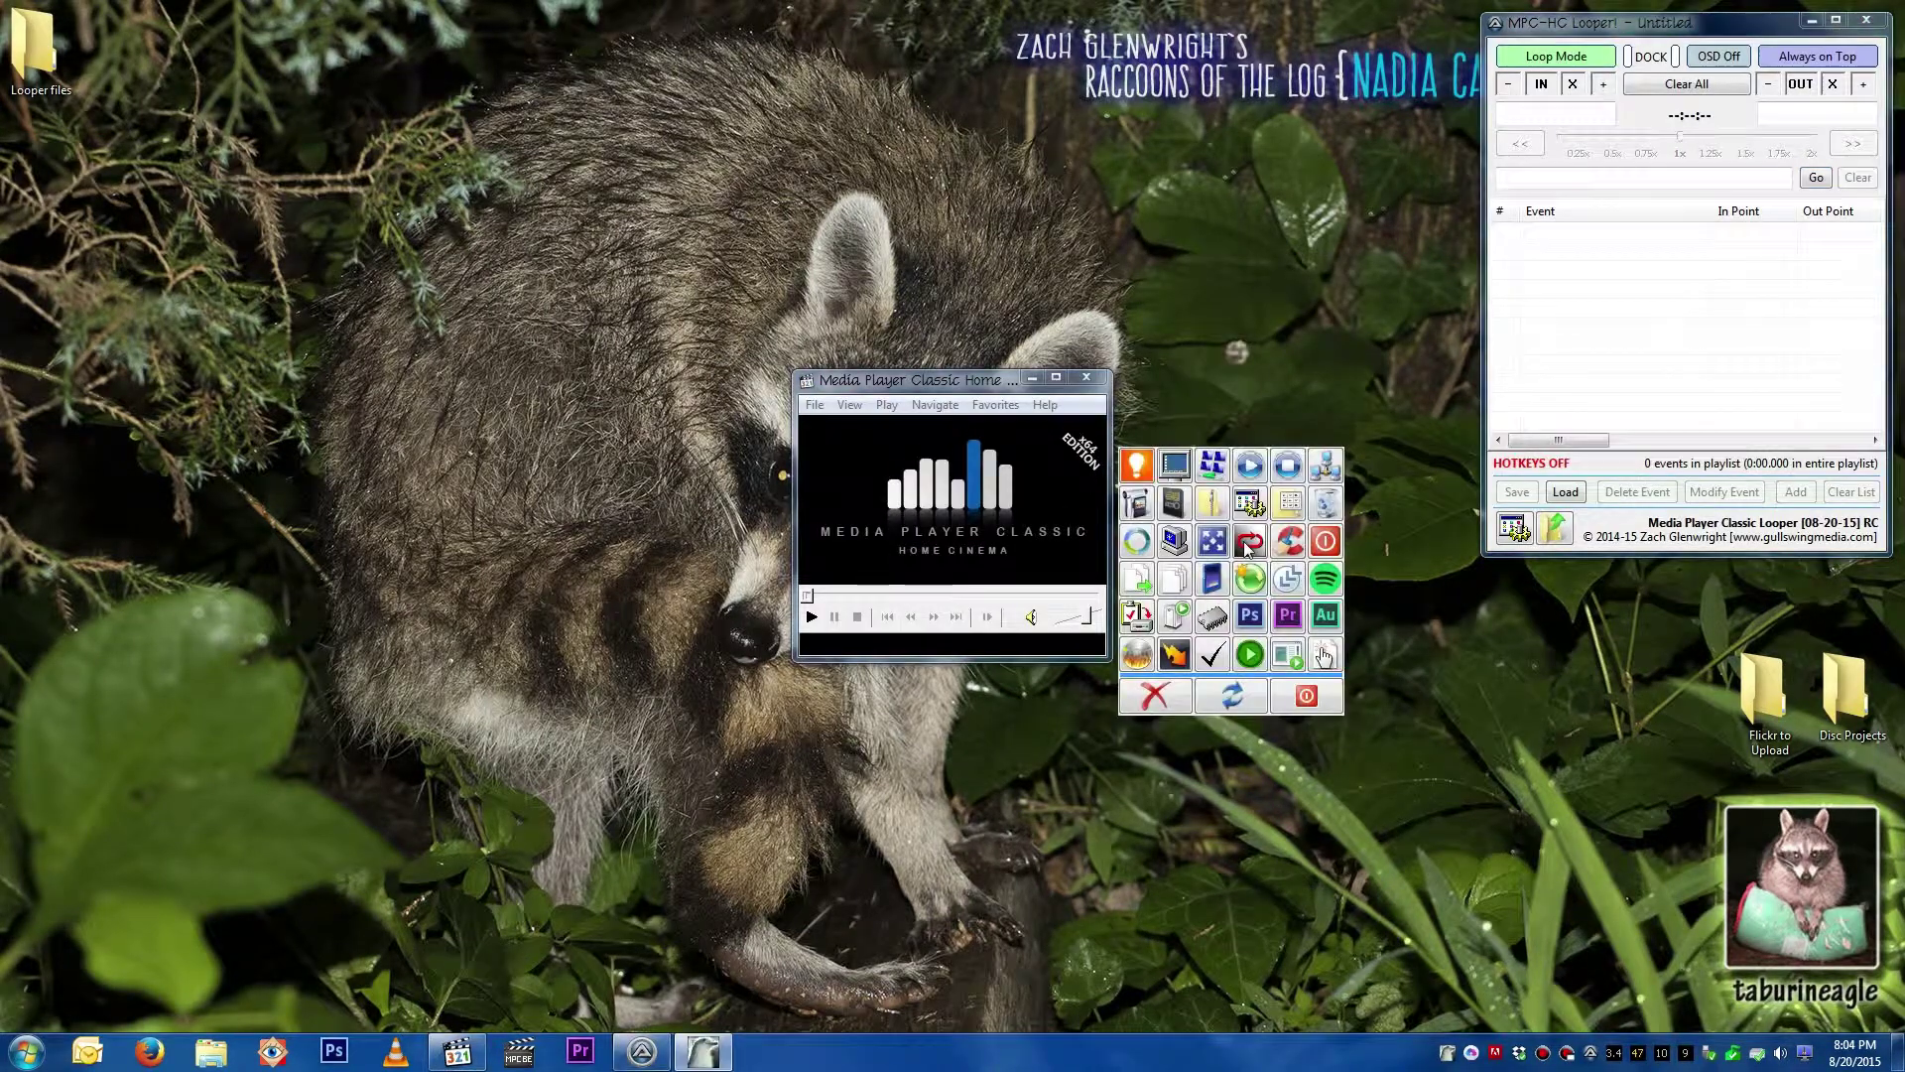
left_click(1232, 540)
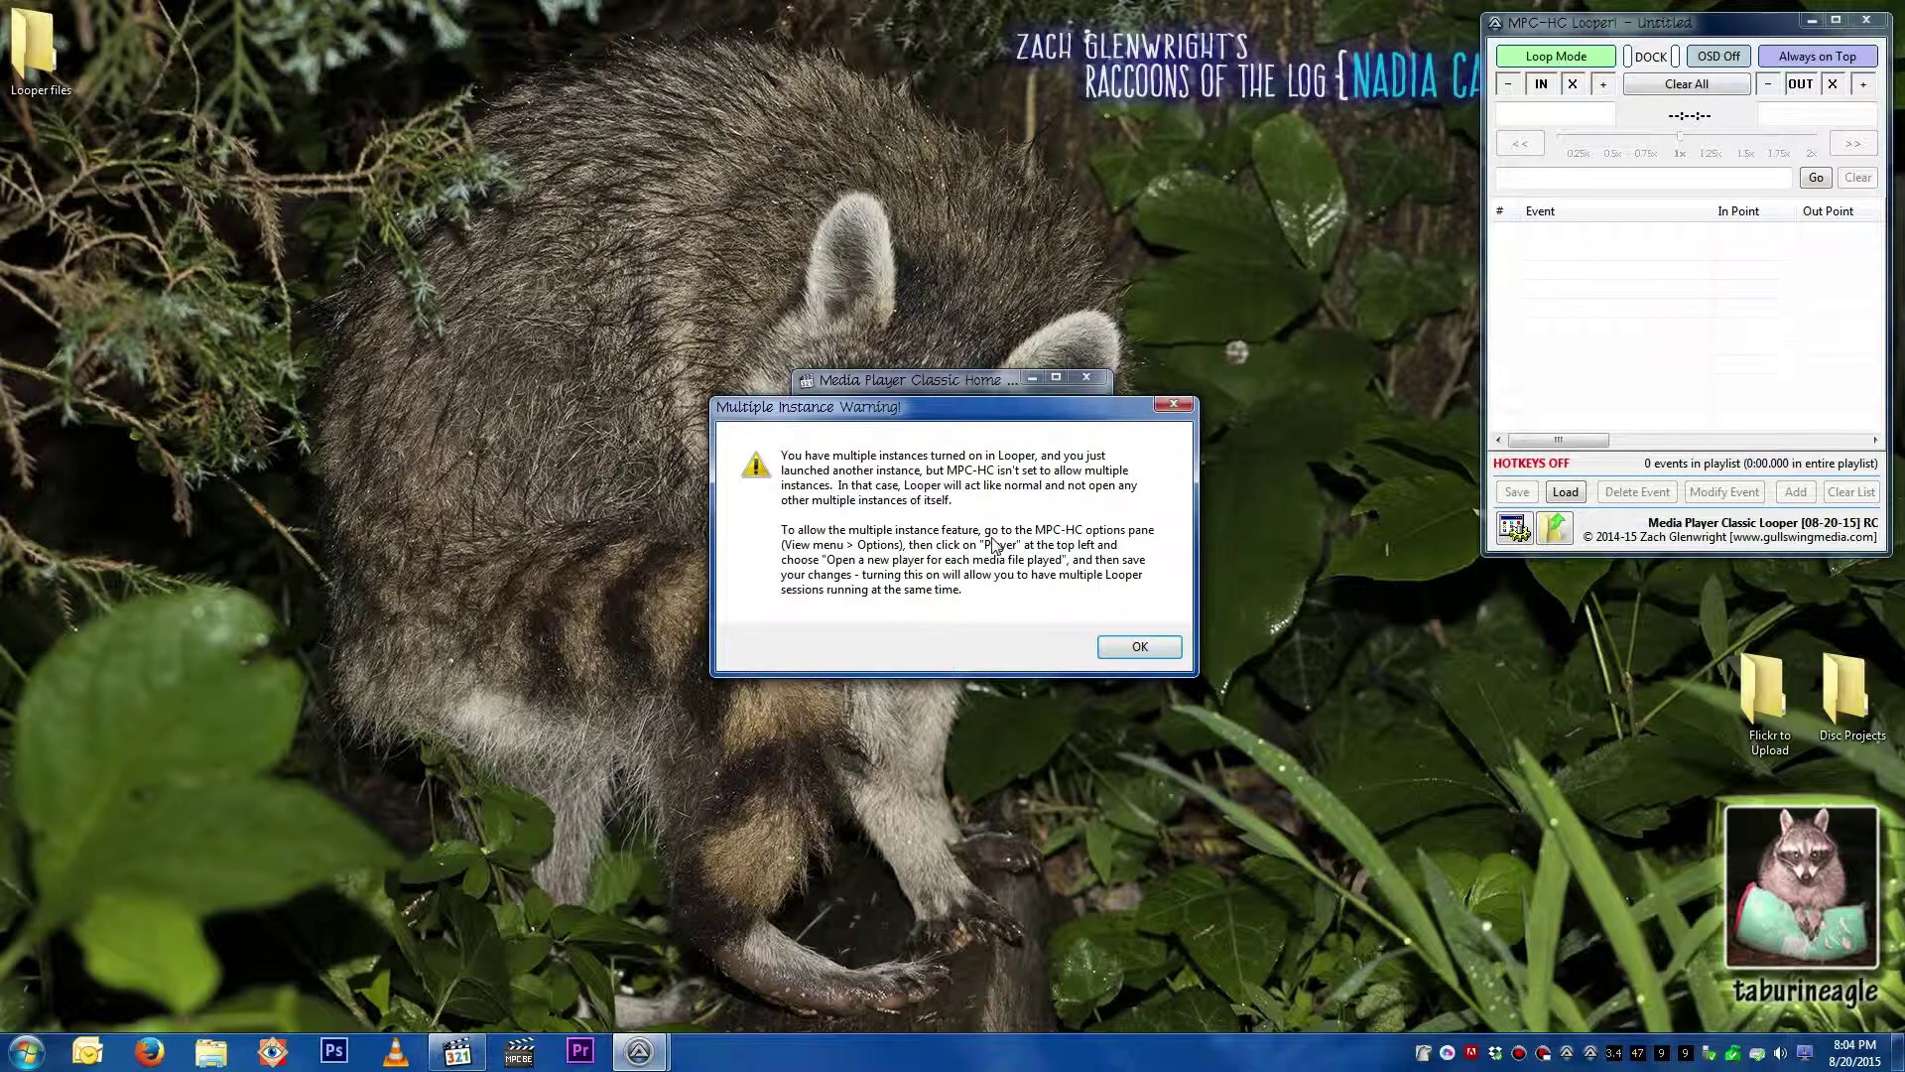
left_click_drag(942, 429, 1026, 560)
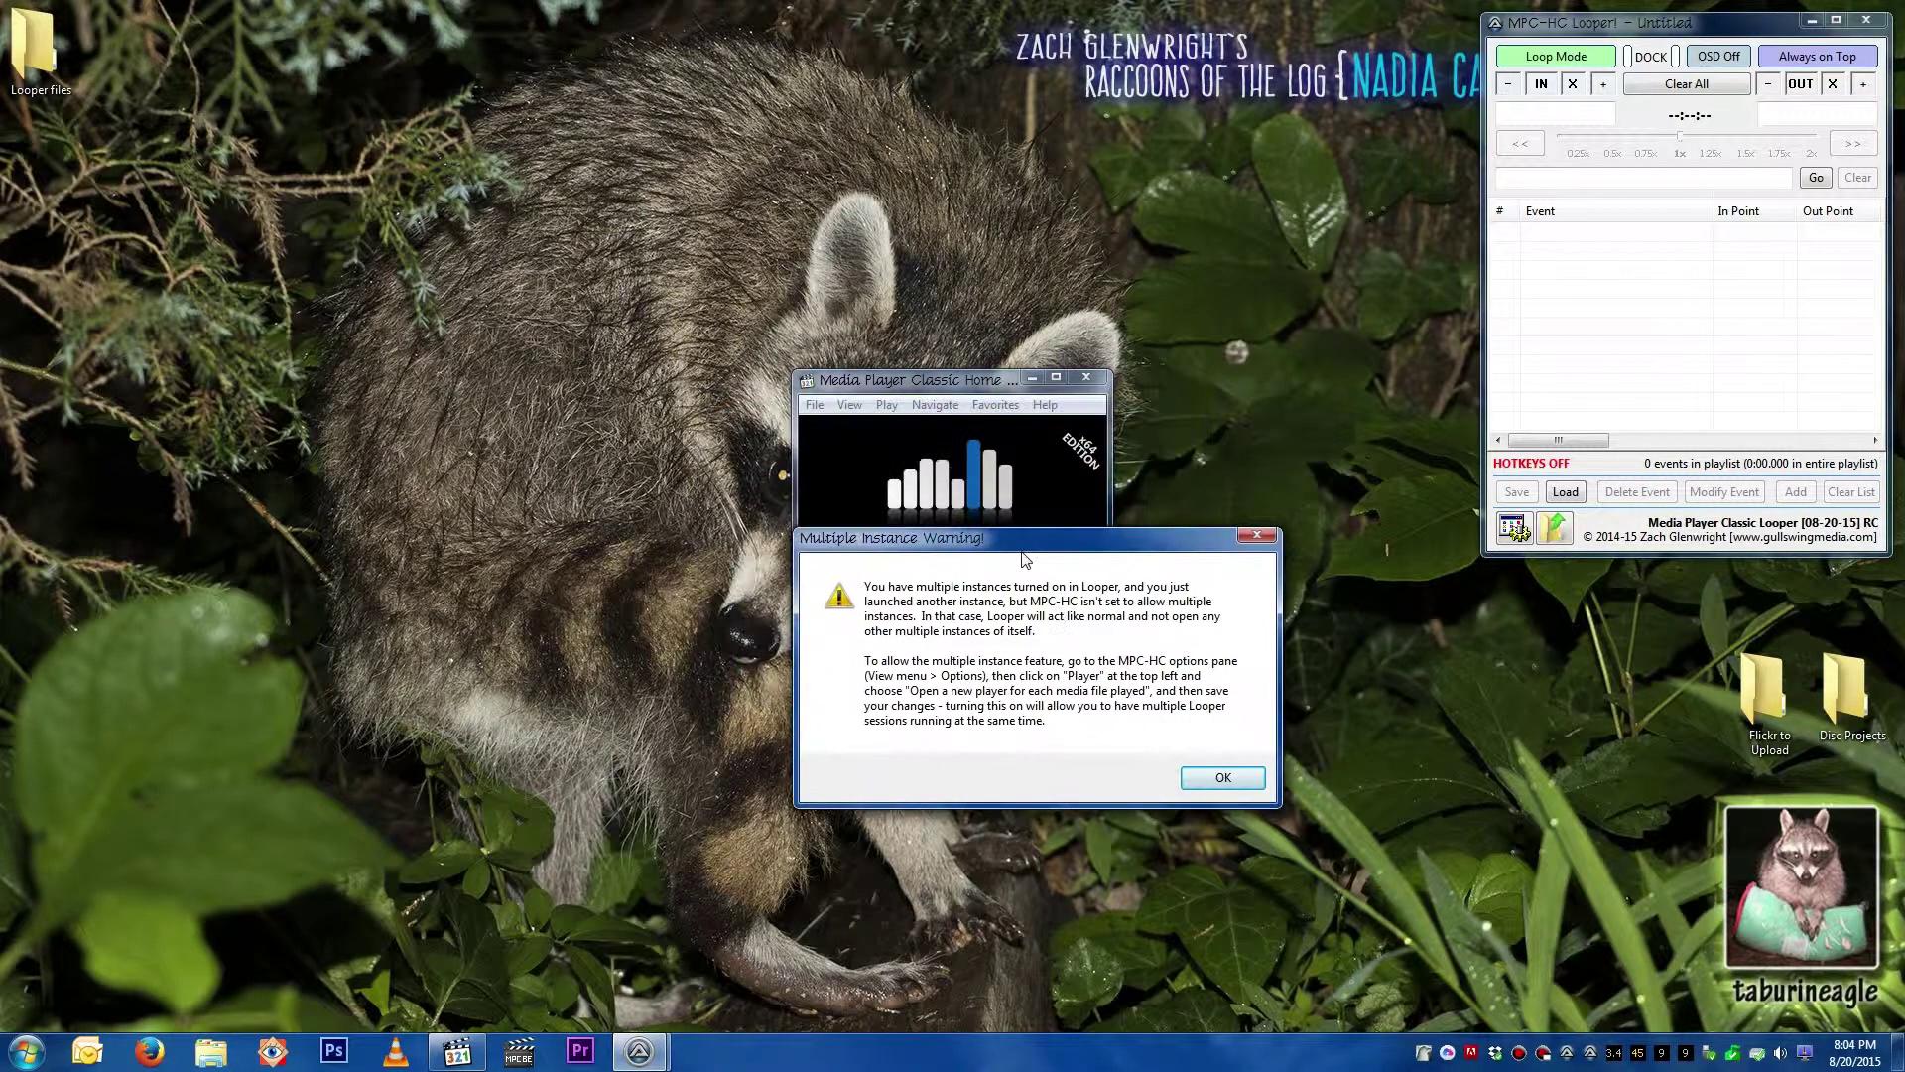
left_click(875, 375)
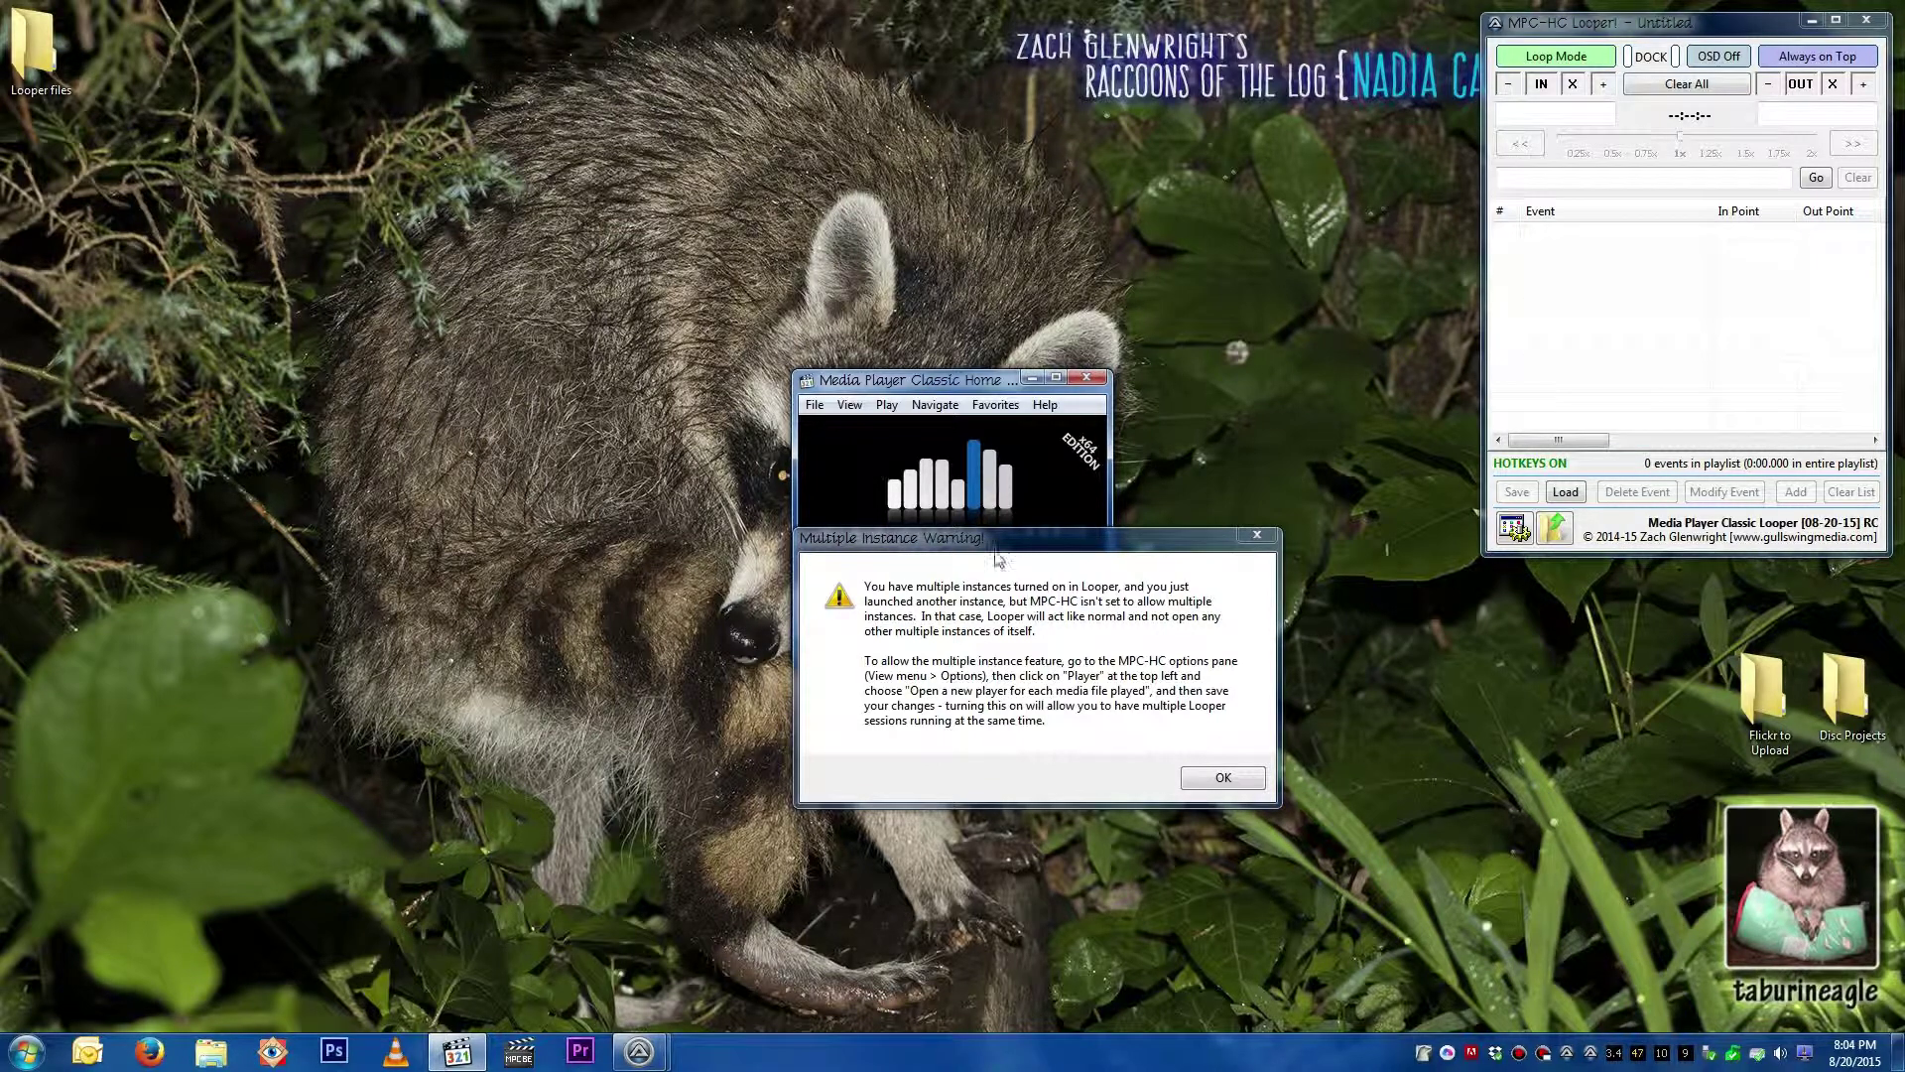
left_click(1223, 778)
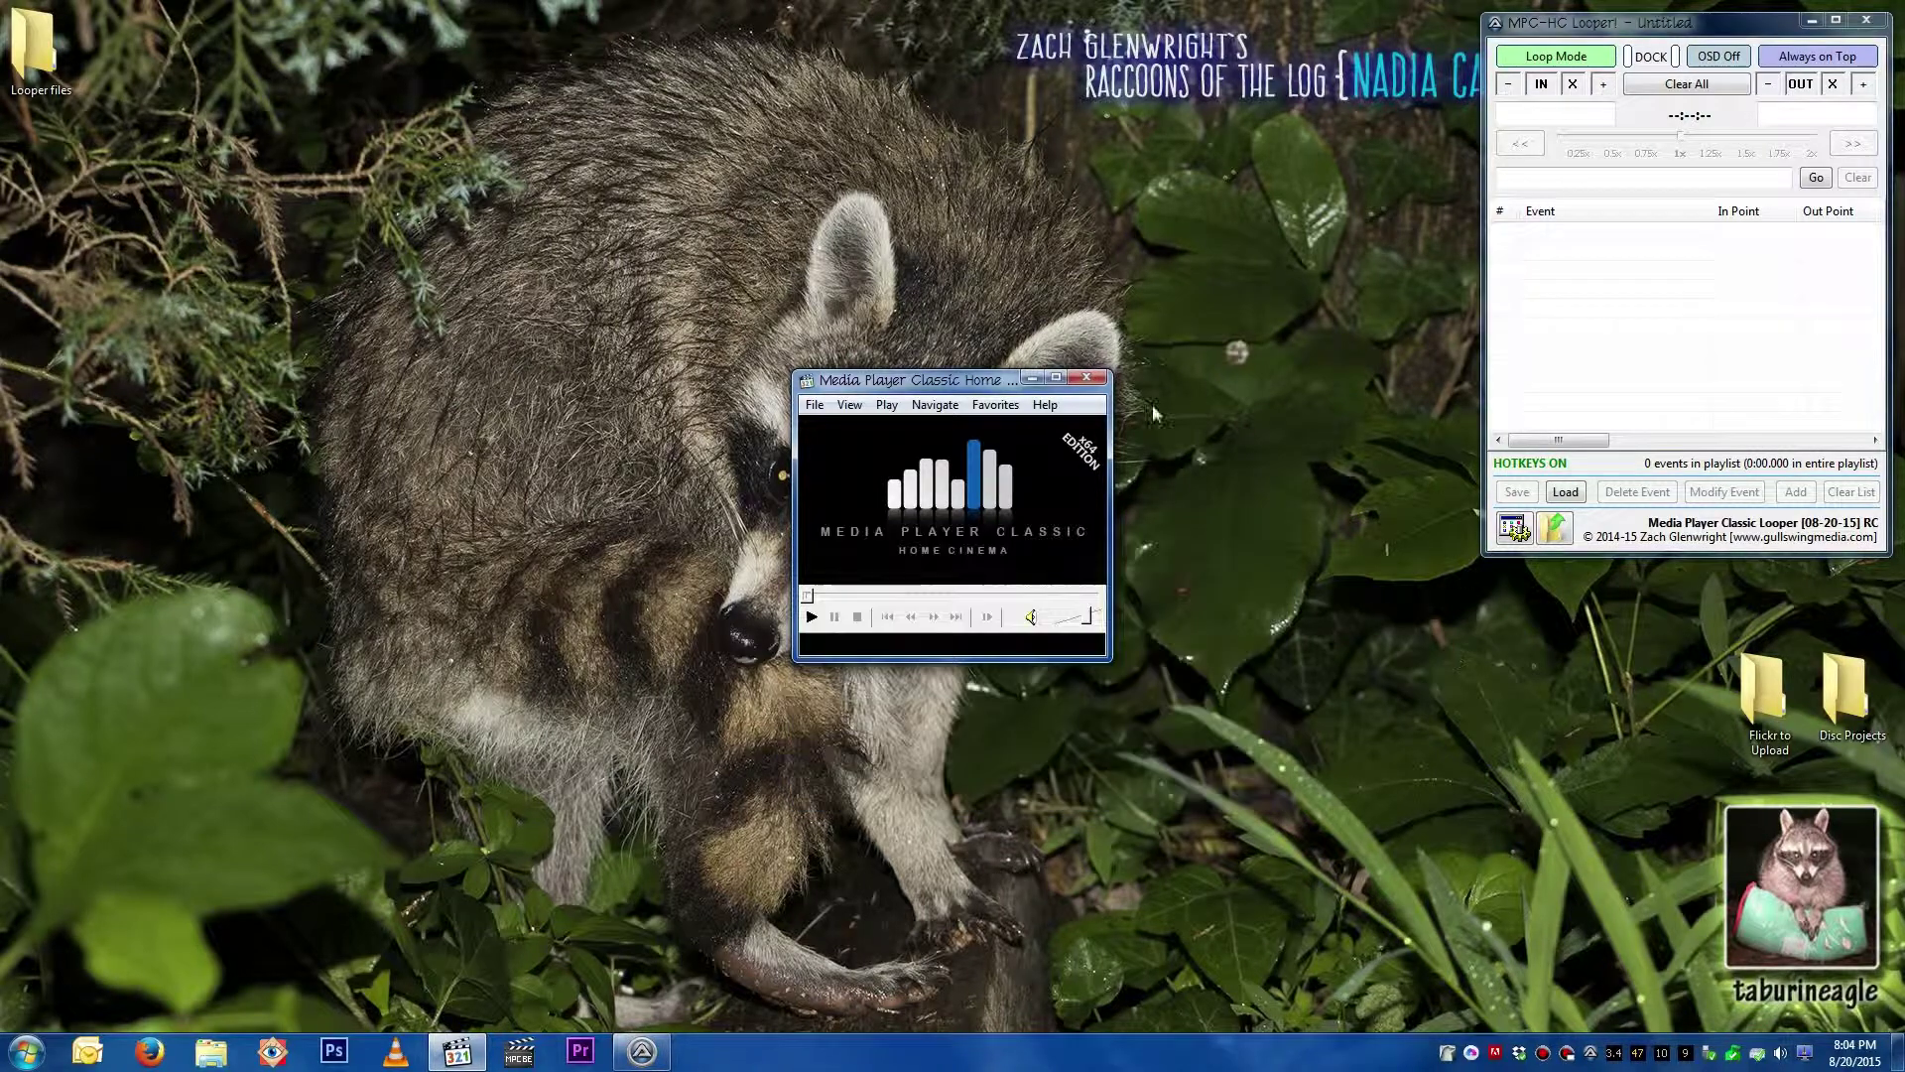
Step: Review the multiple-instance setting in the Looper options and save the preferences
left_click(935, 404)
left_click(1611, 361)
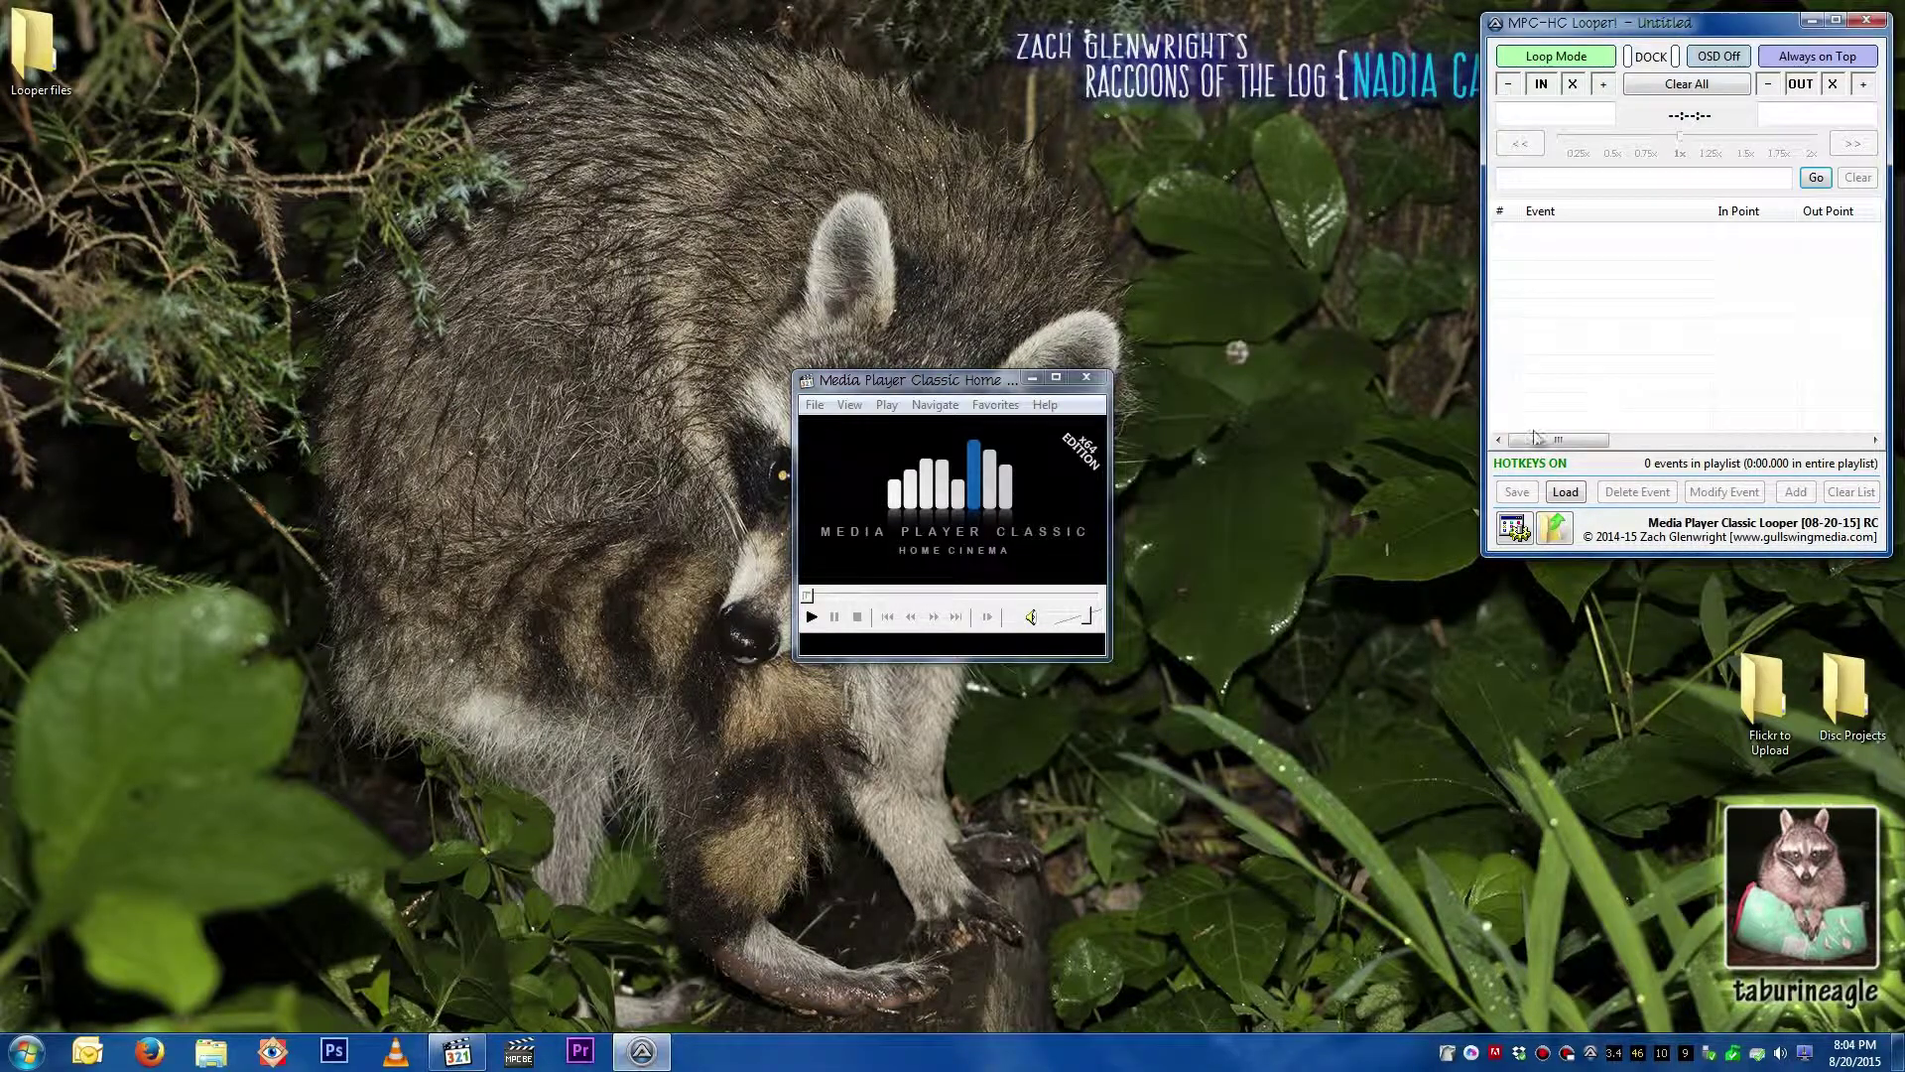
left_click(1521, 536)
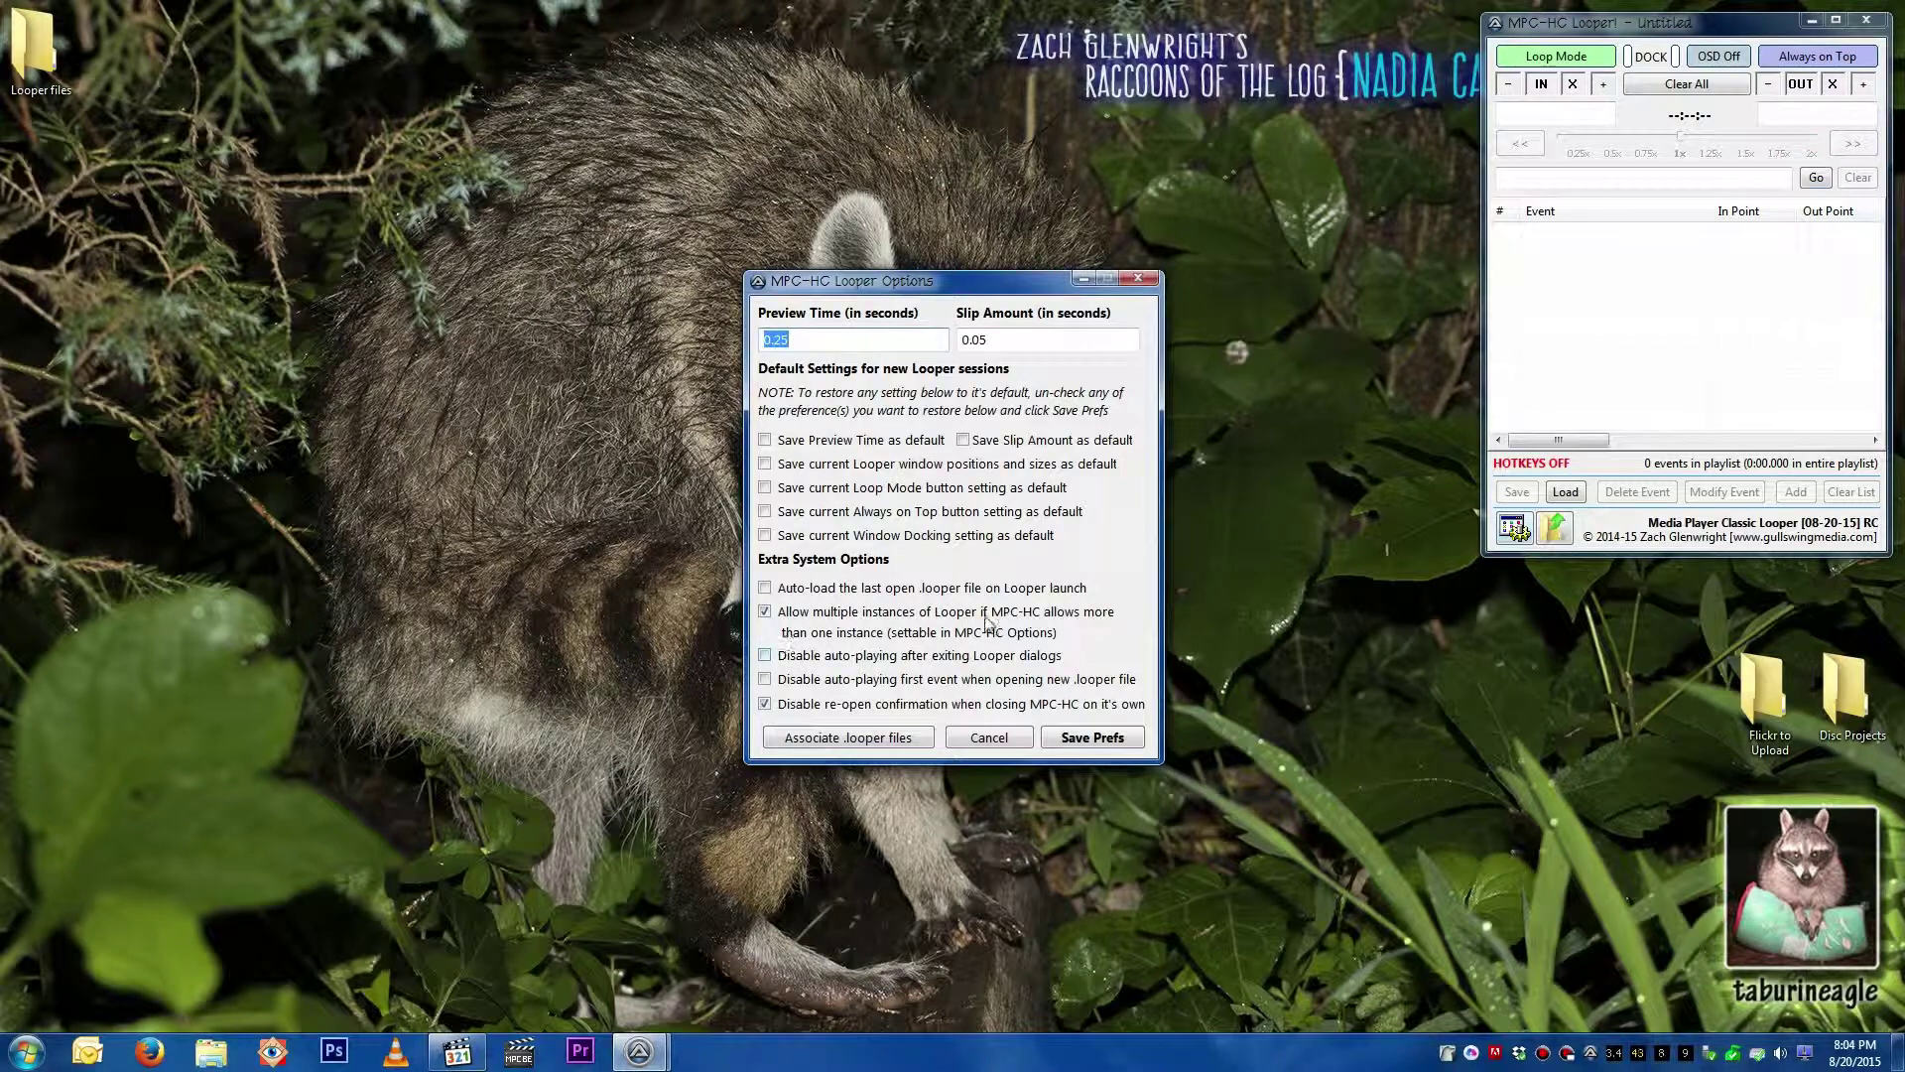
left_click(1054, 737)
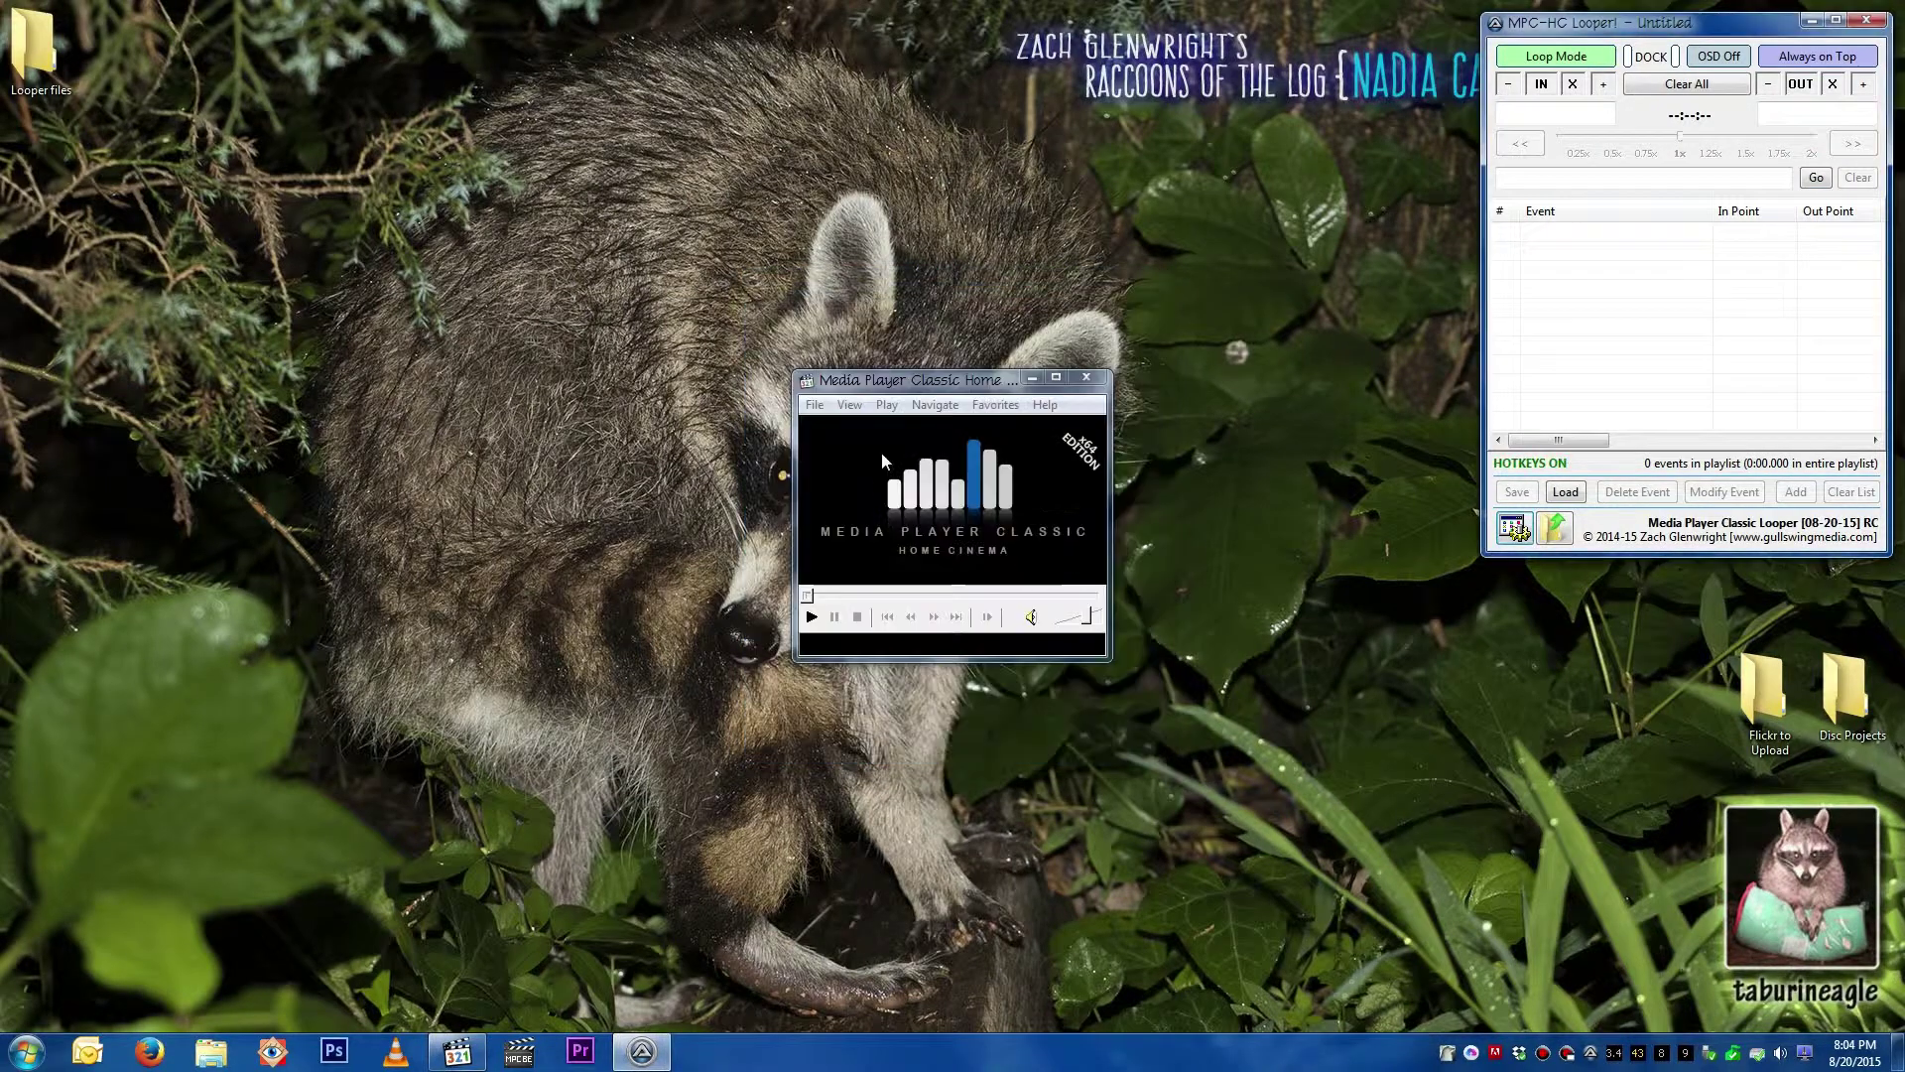
Step: Set the MPC-HC Player options to open a new player for each media file played
left_click(850, 407)
left_click(914, 847)
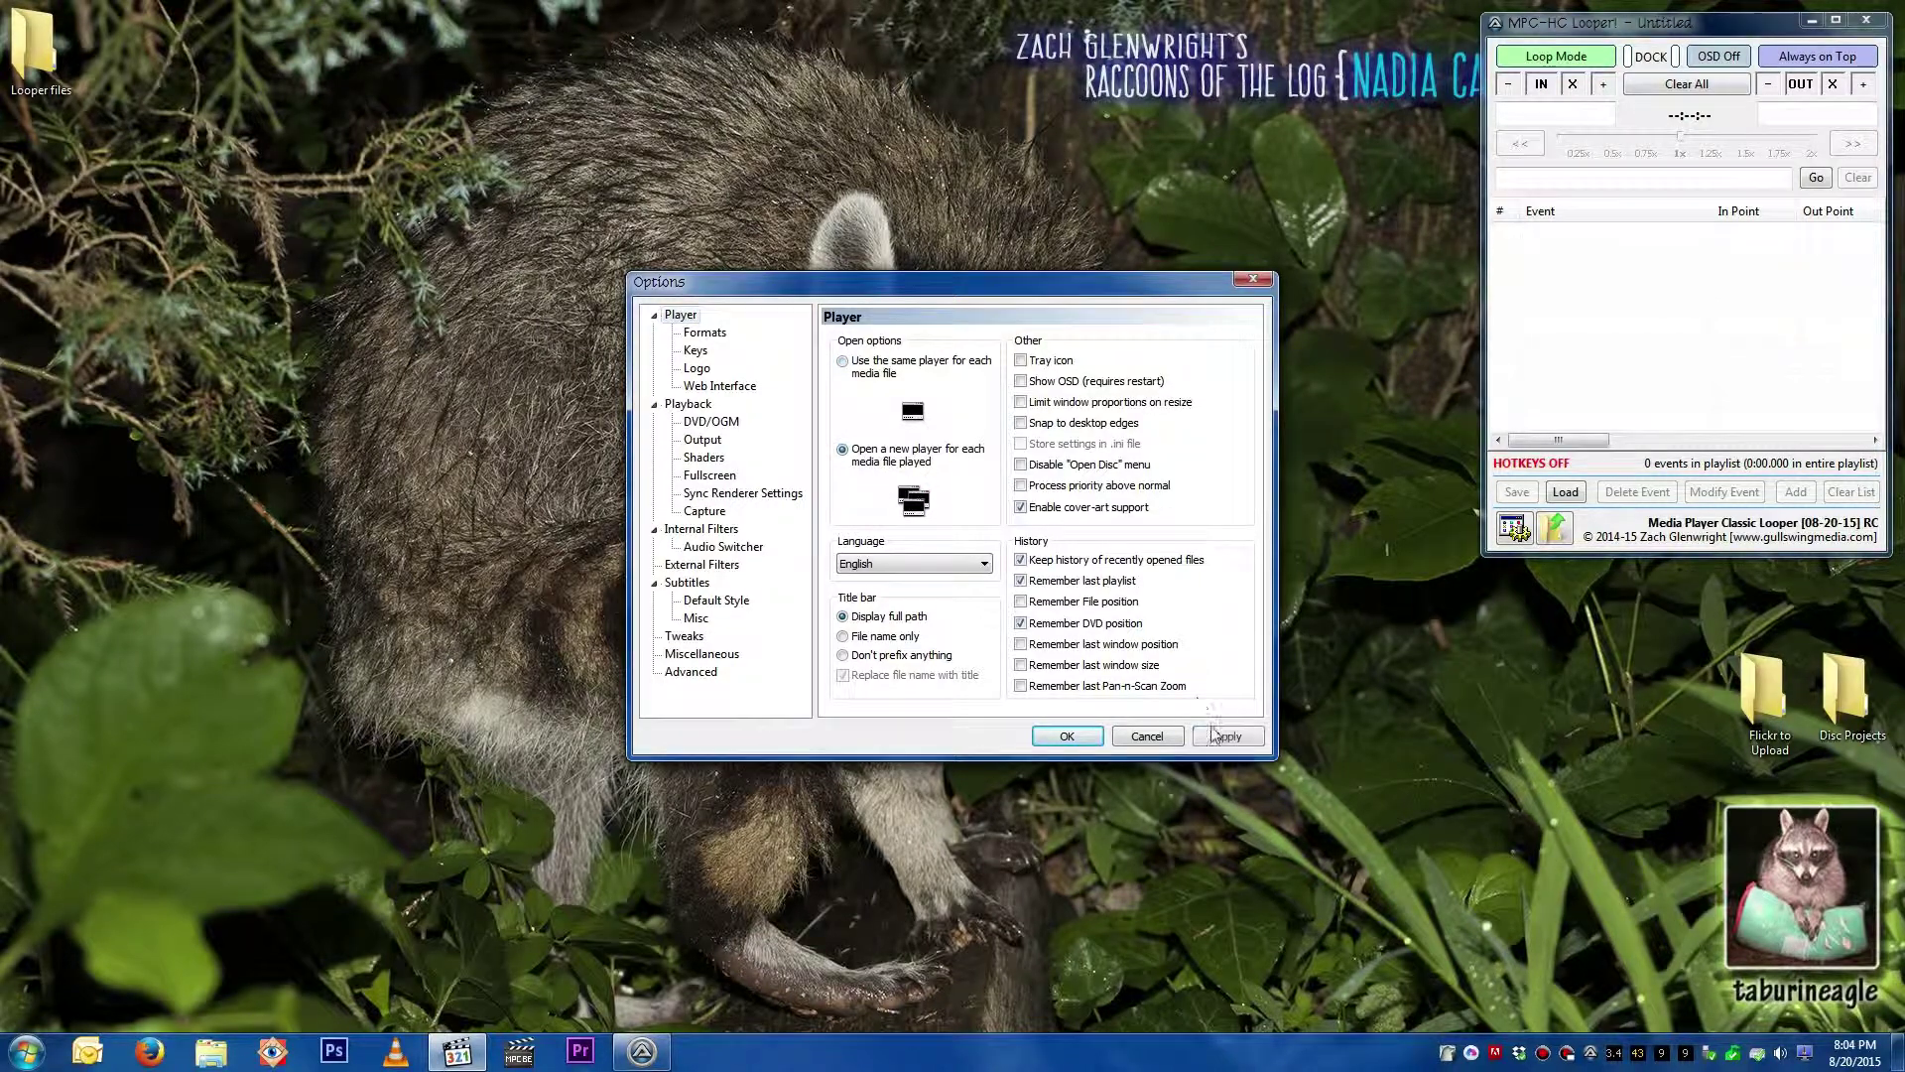
left_click(1067, 736)
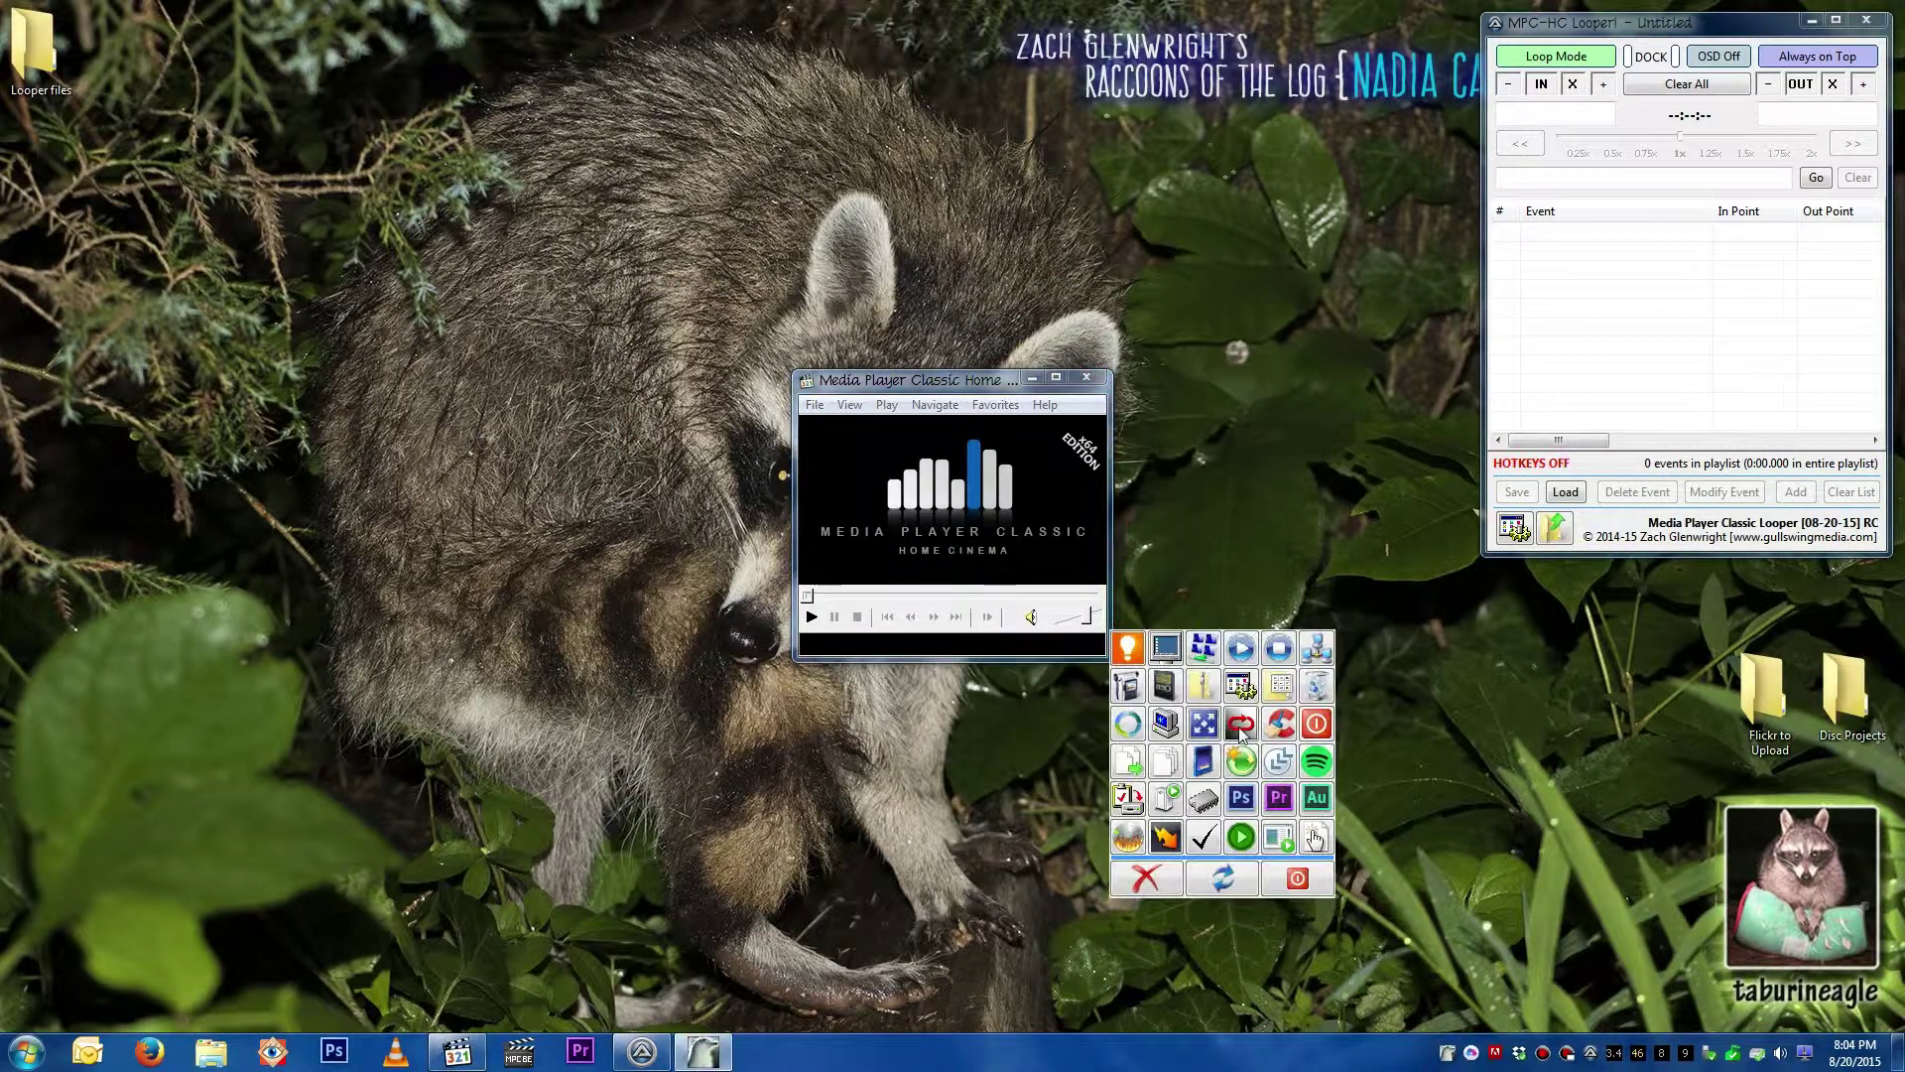
Step: Dock the first and a newly launched Looper instance on opposite sides of the screen, and load Trimmed.looper into the right-hand one
left_click(1625, 55)
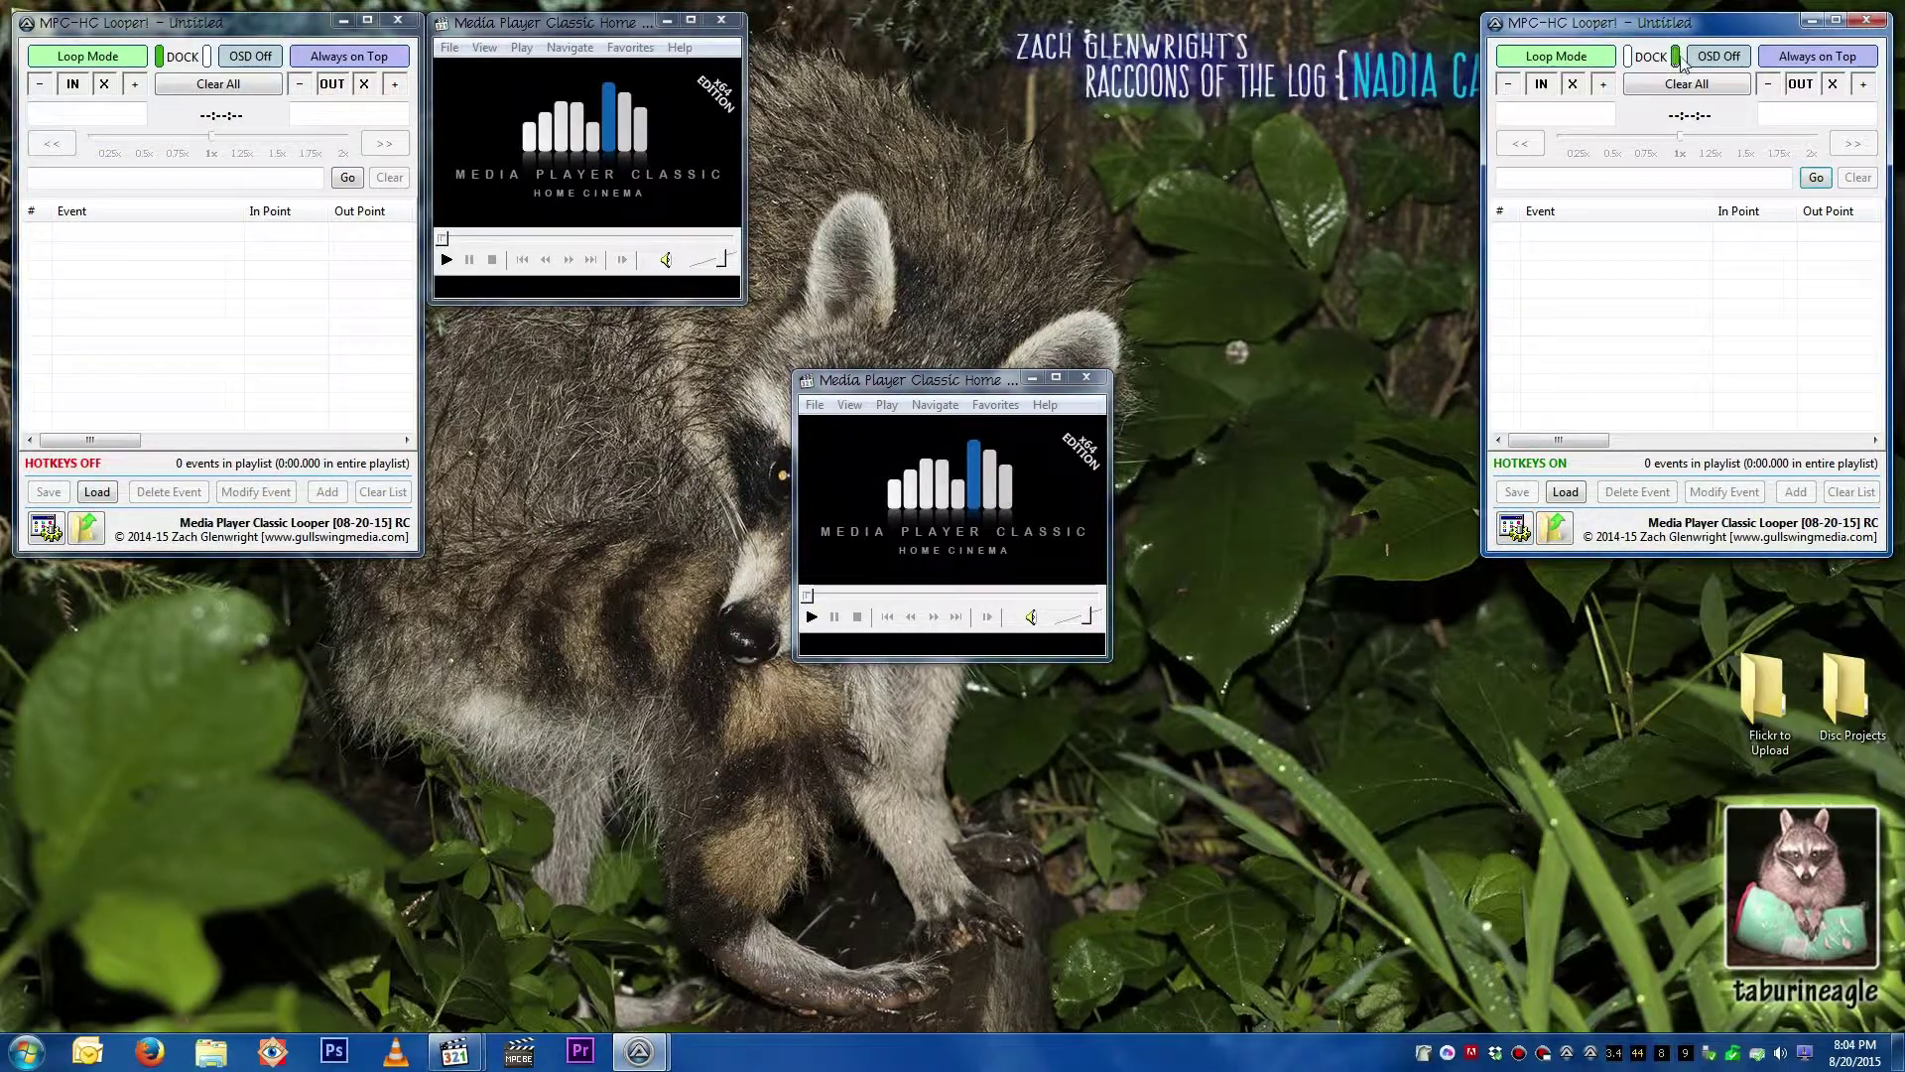
left_click(1677, 56)
left_click(1566, 493)
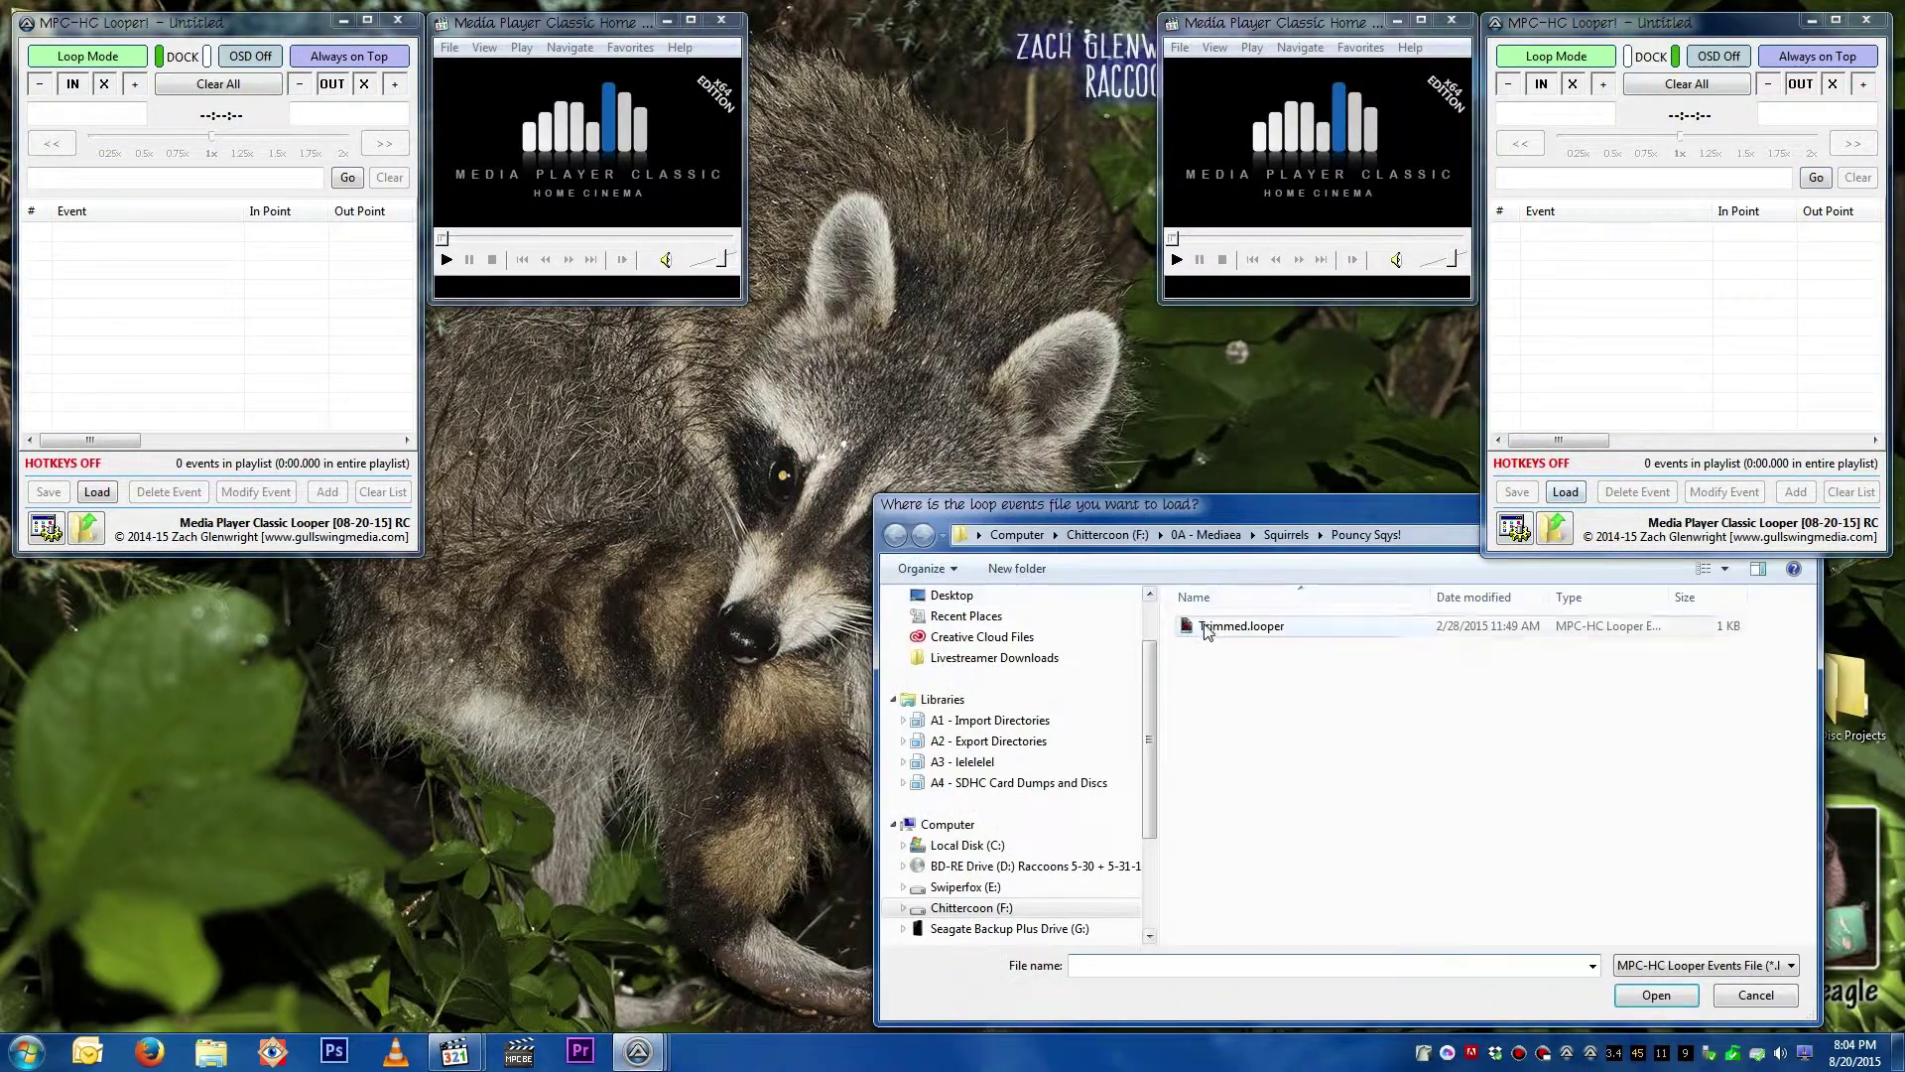
double_click(1231, 621)
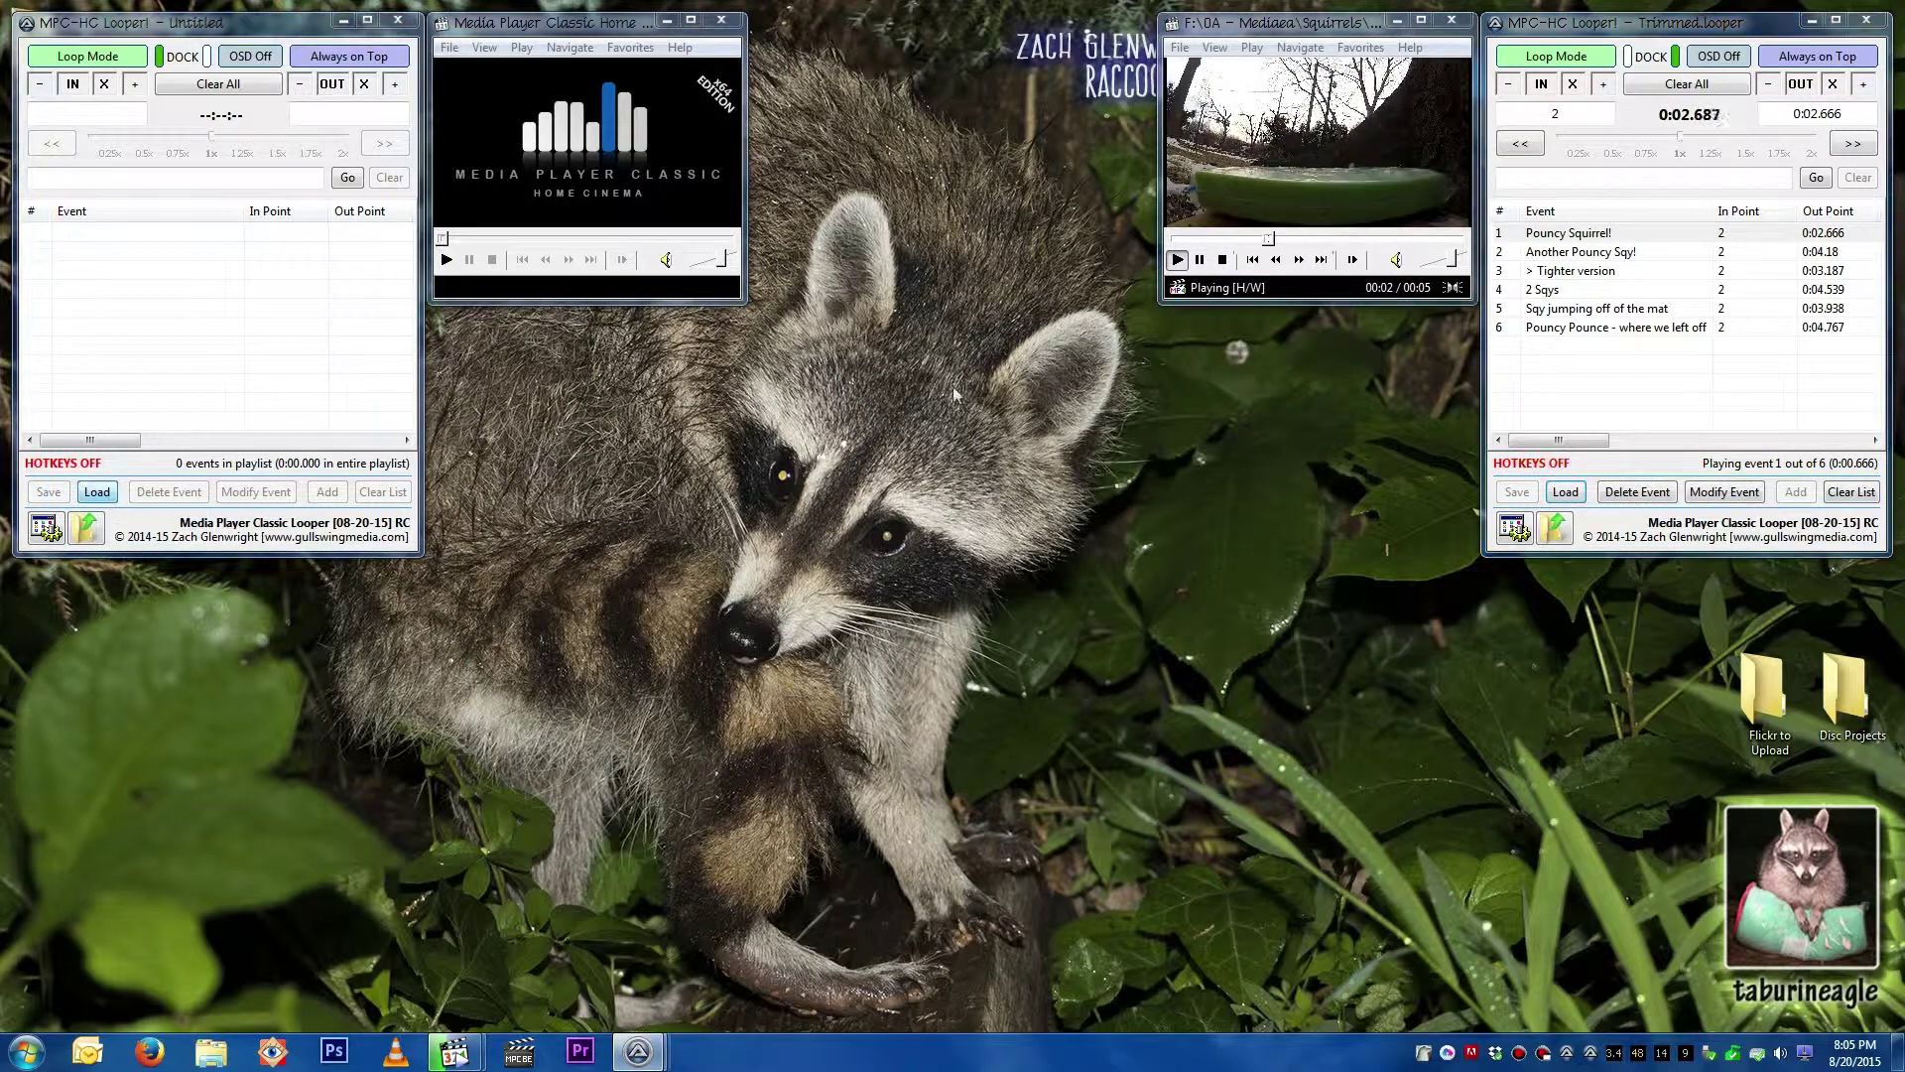
Step: Load the 2-8-09 [HD] squirrel looper file into the empty Looper instance
left_click(112, 489)
left_click(1281, 537)
double_click(1241, 667)
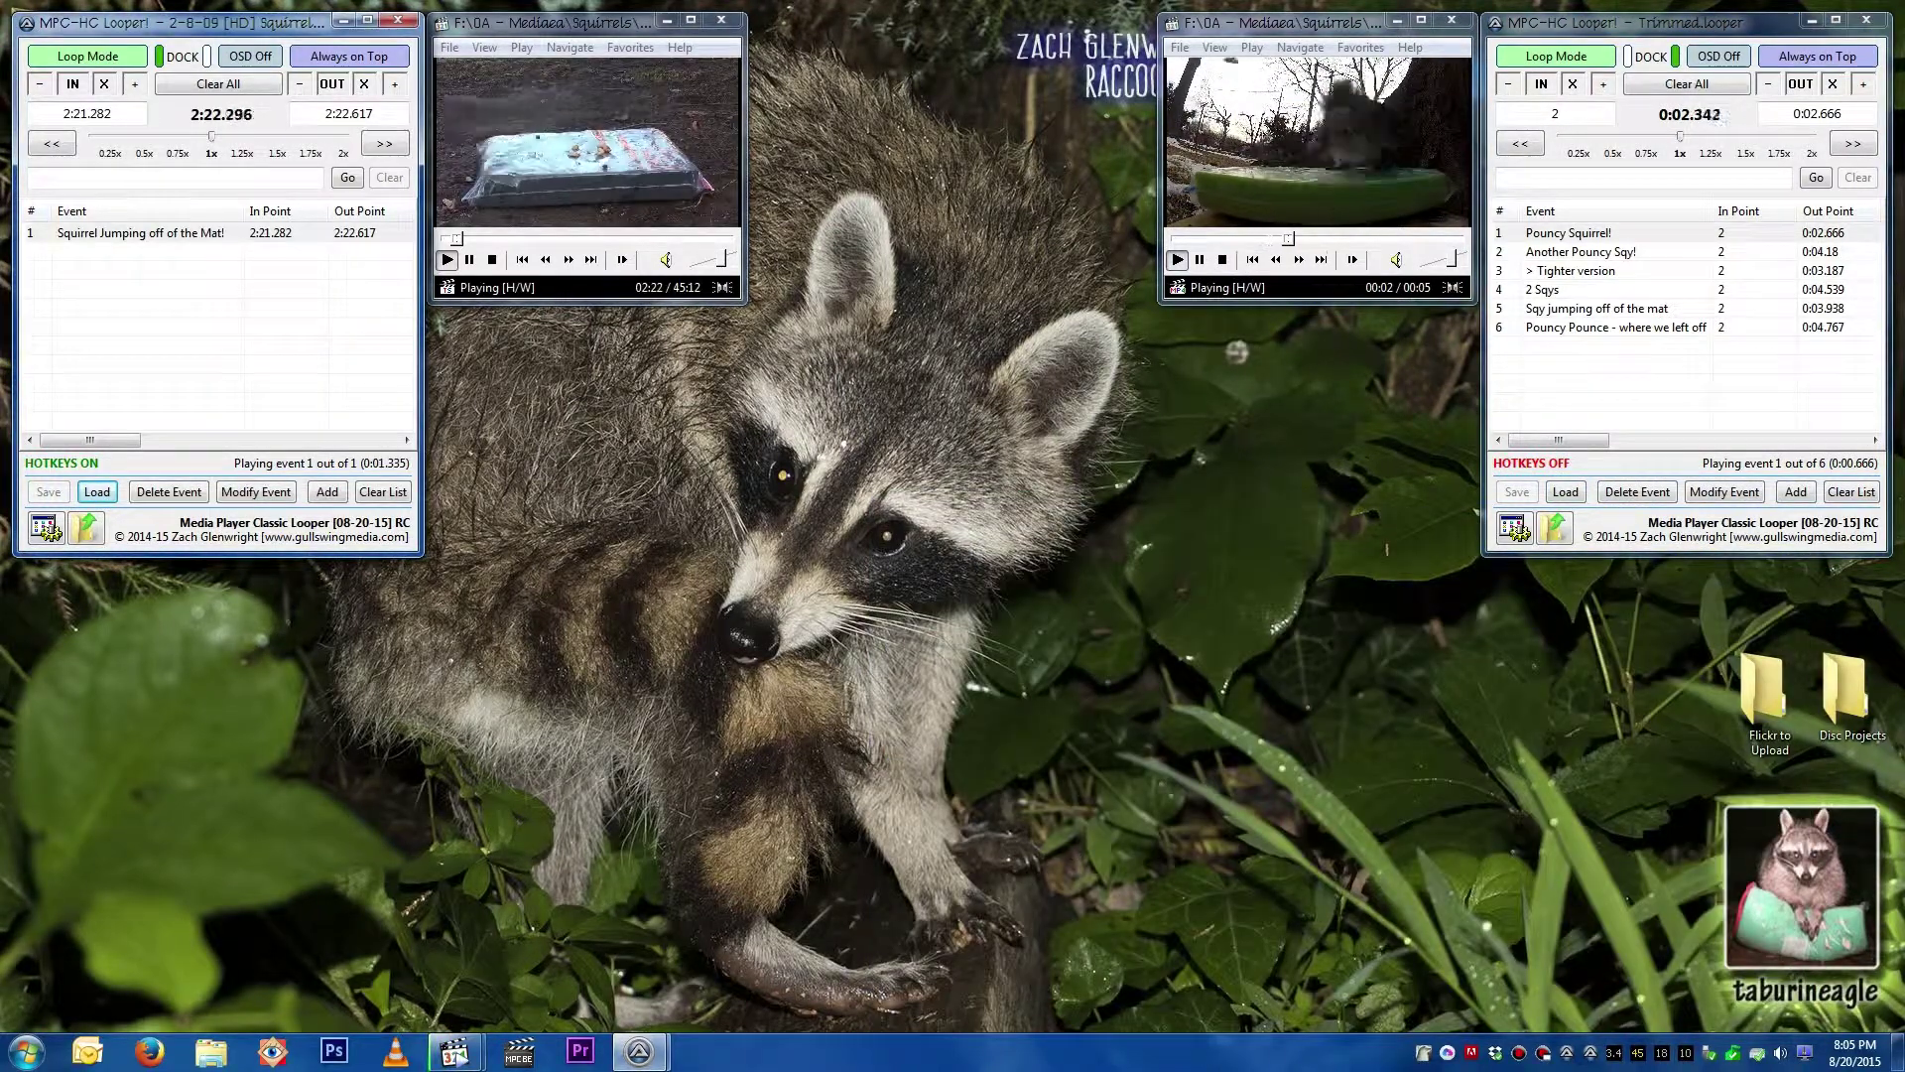
Step: Check the filename column of the Trimmed.looper playlist and switch that instance to Playlist Mode
left_click(1834, 440)
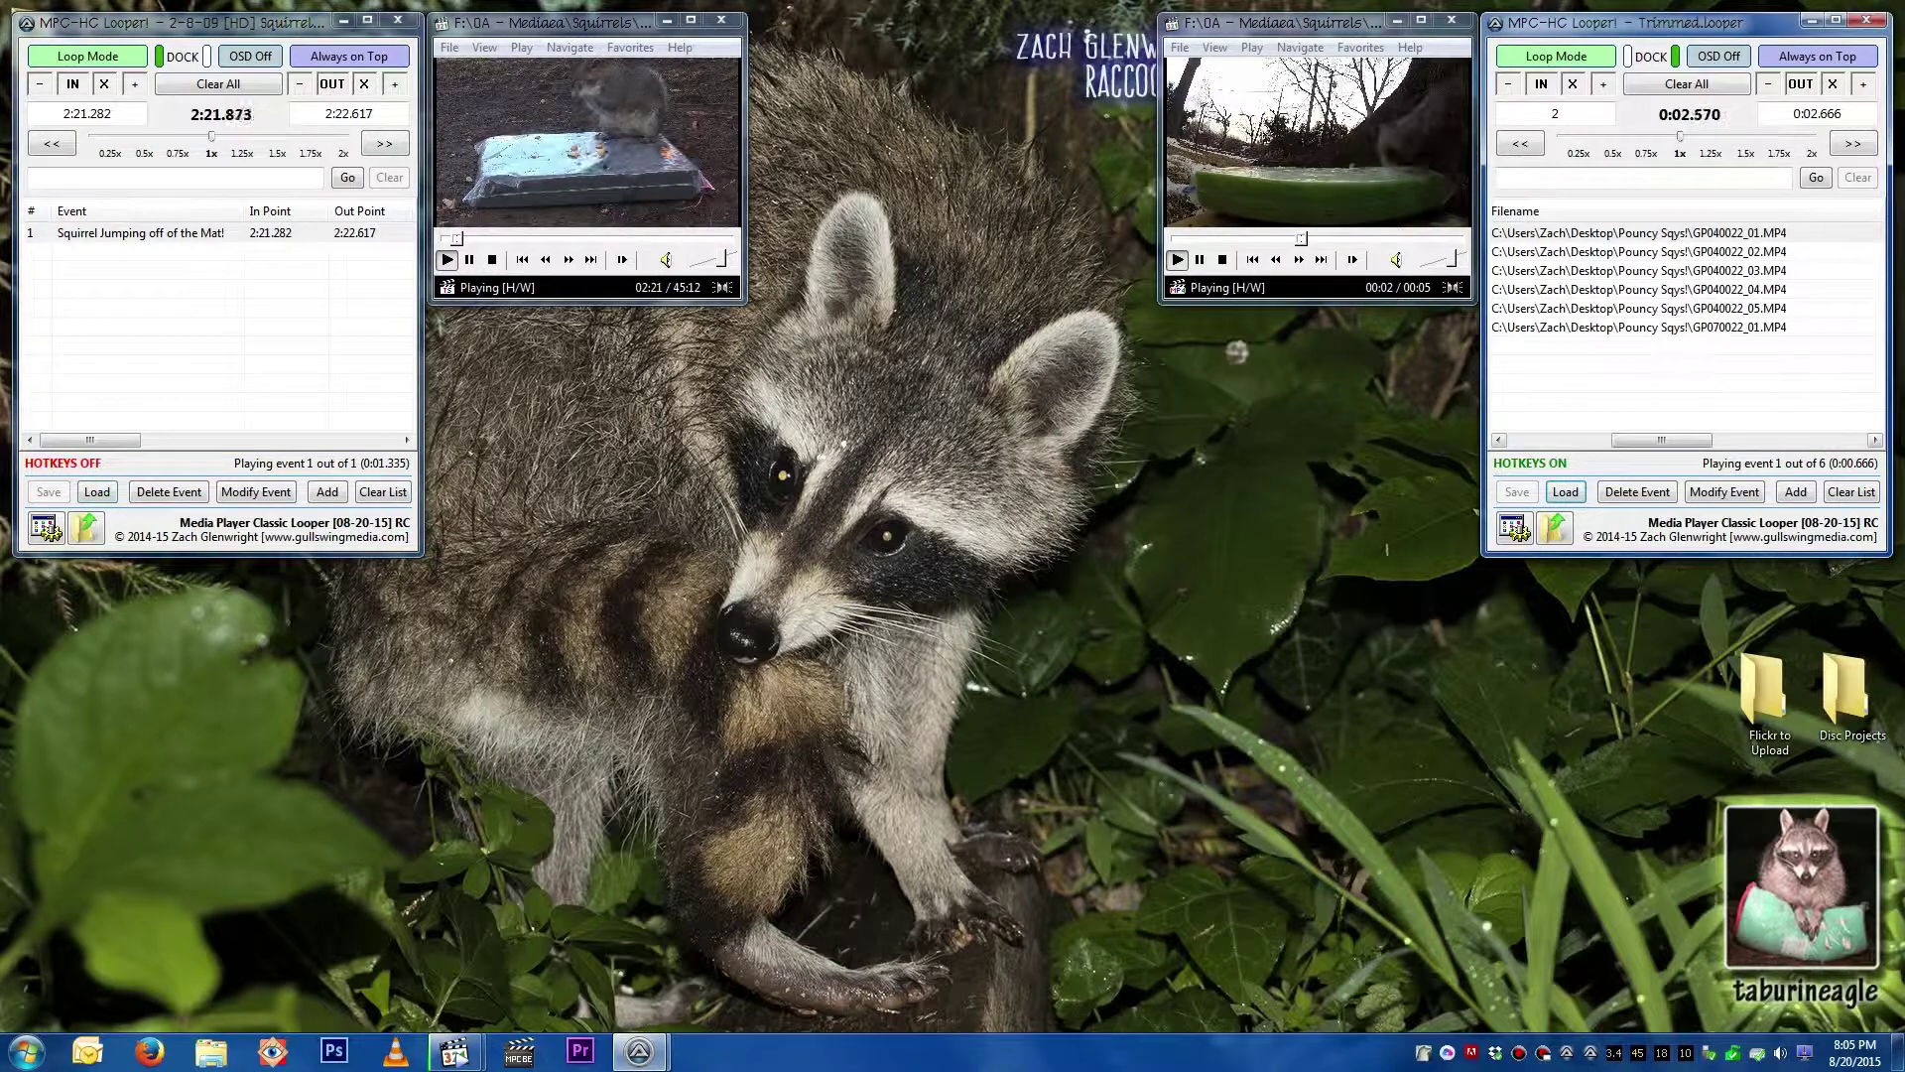
left_click(1648, 443)
left_click(1446, 434)
left_click(1573, 439)
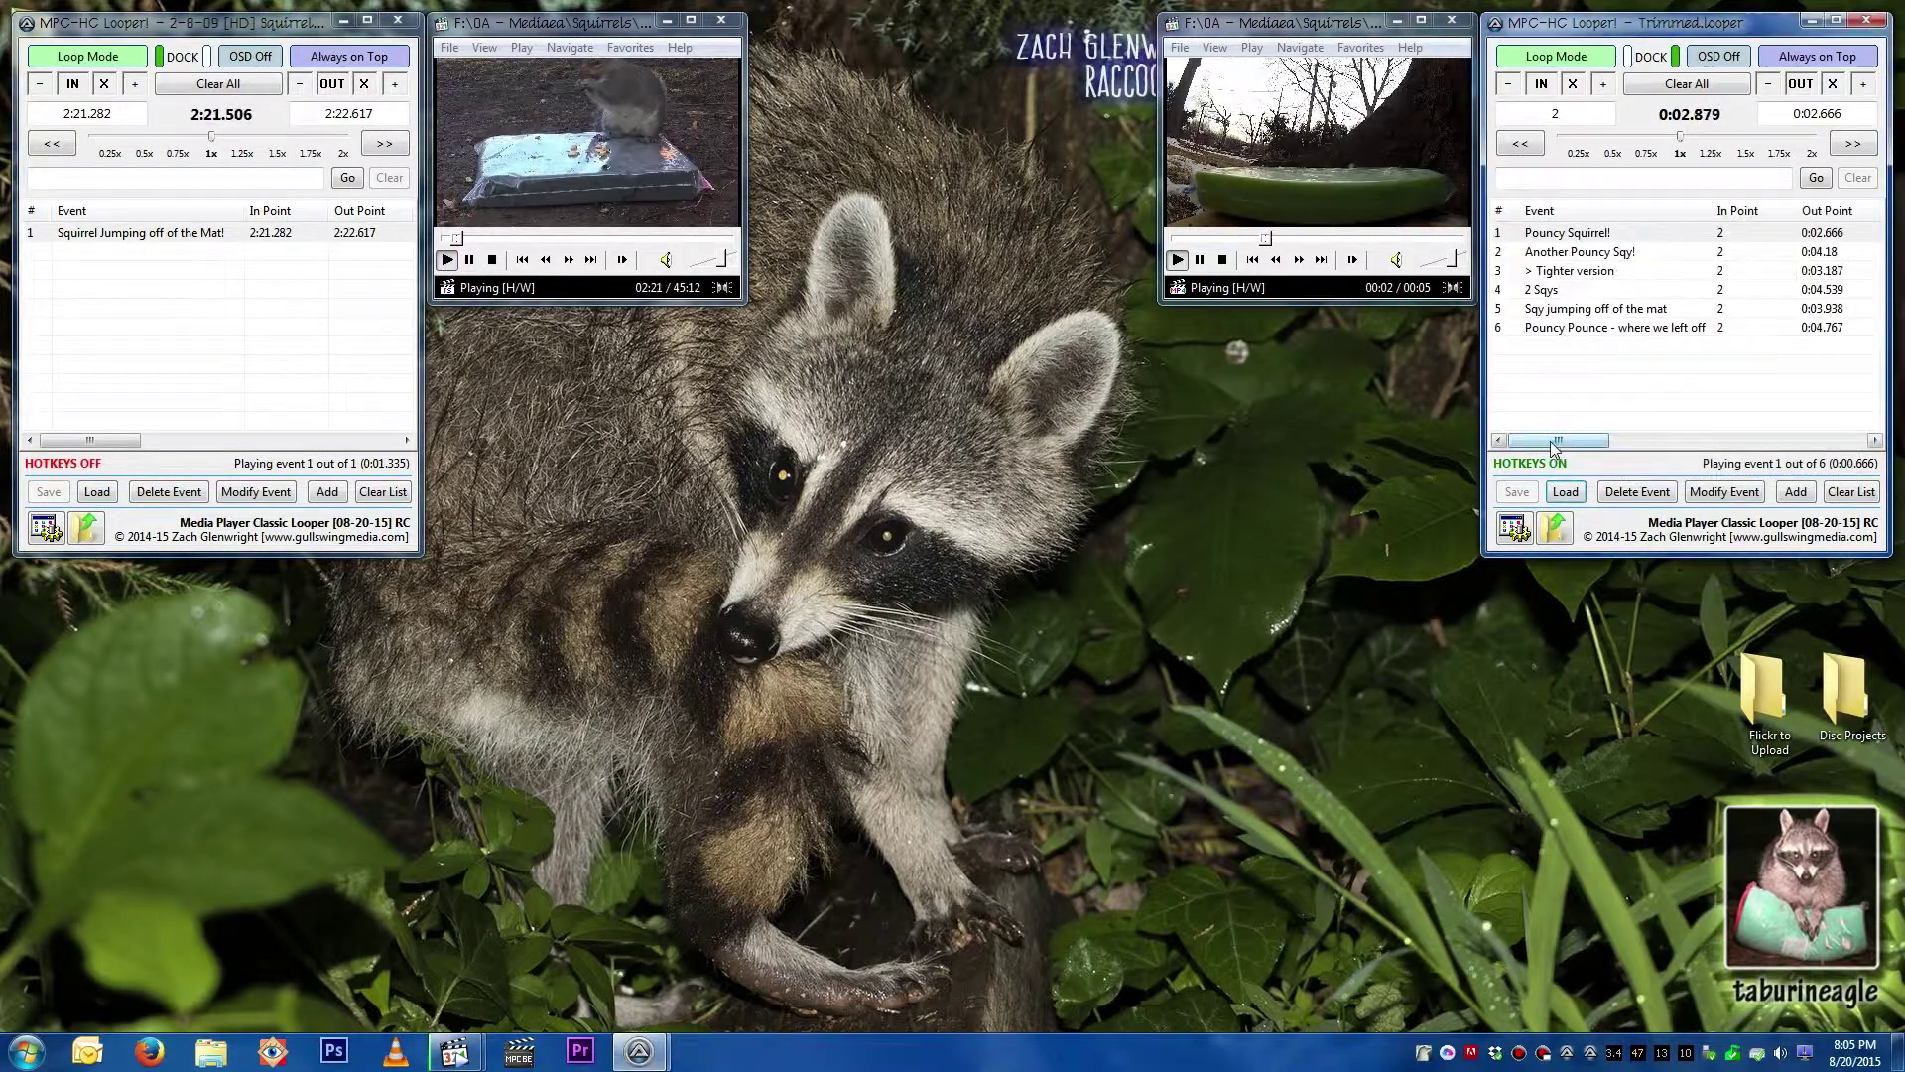
left_click(1556, 55)
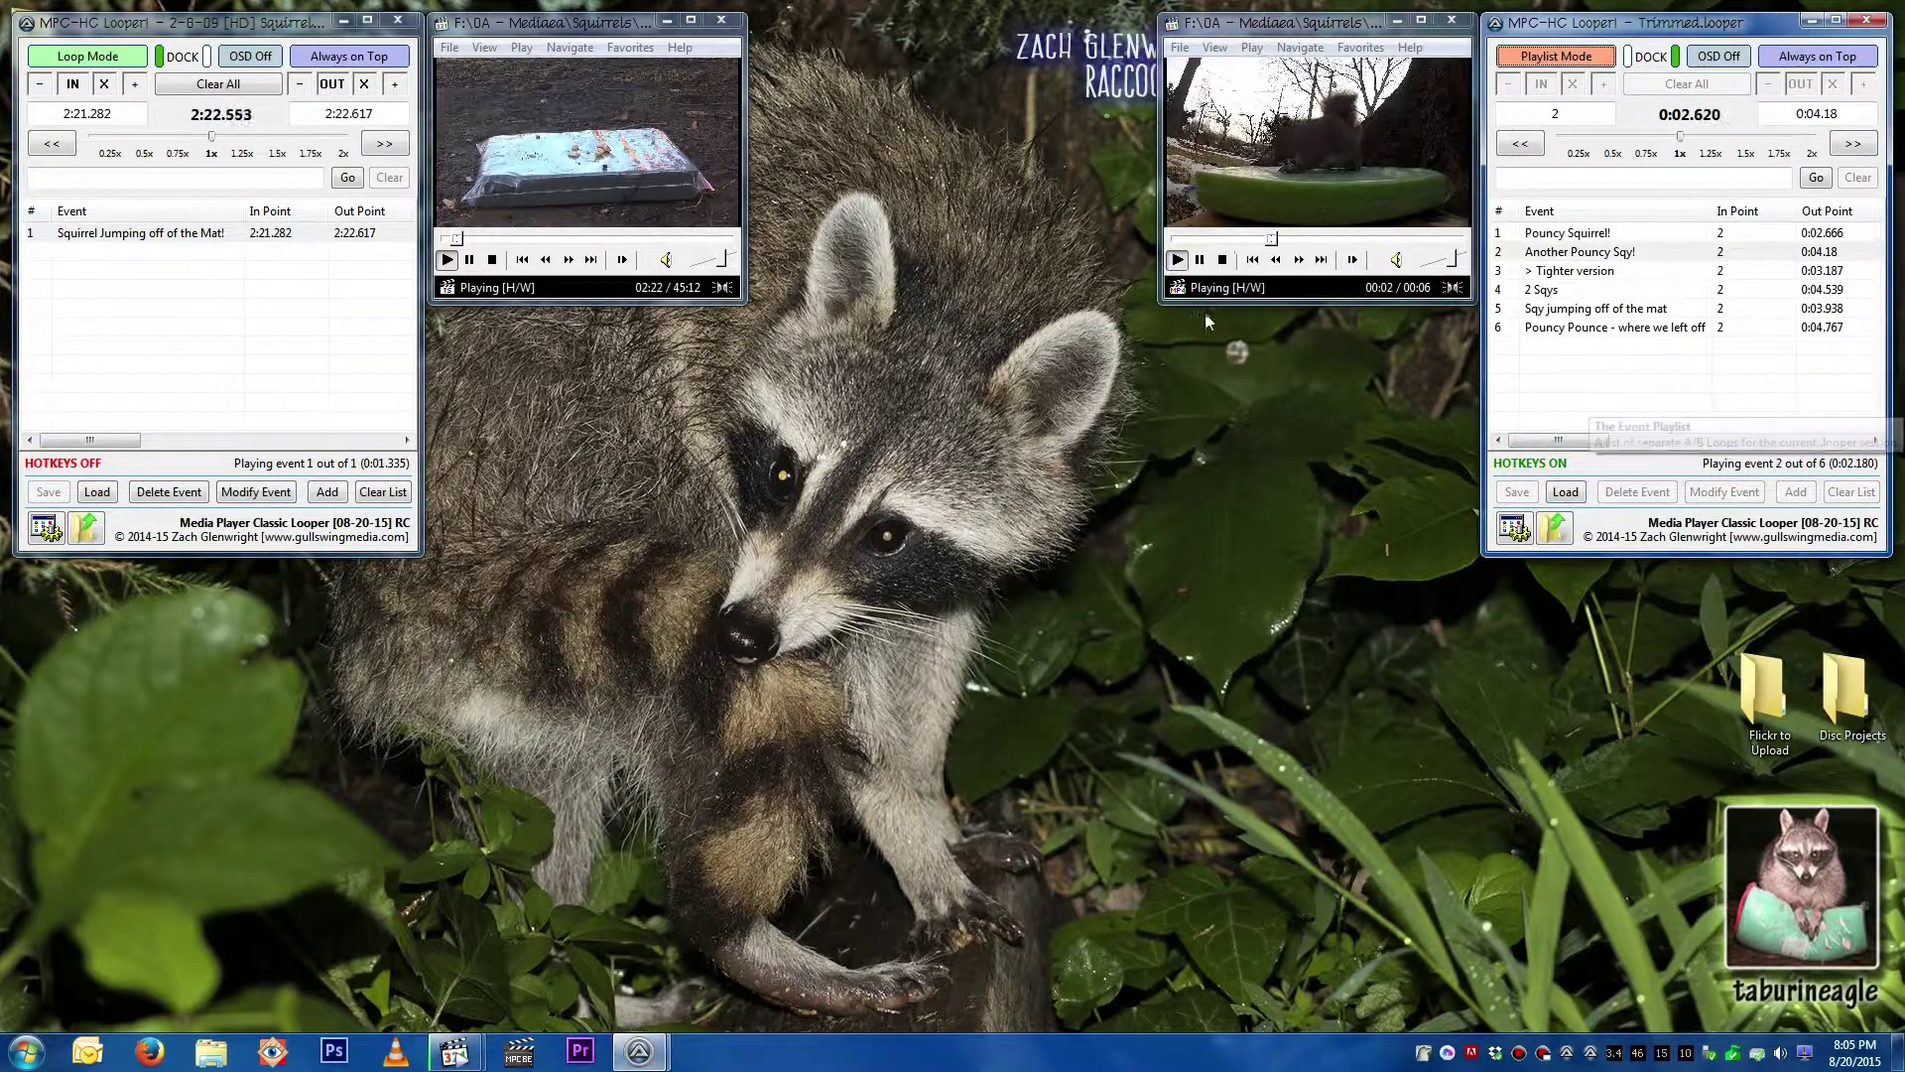
left_click_drag(1161, 303, 724, 637)
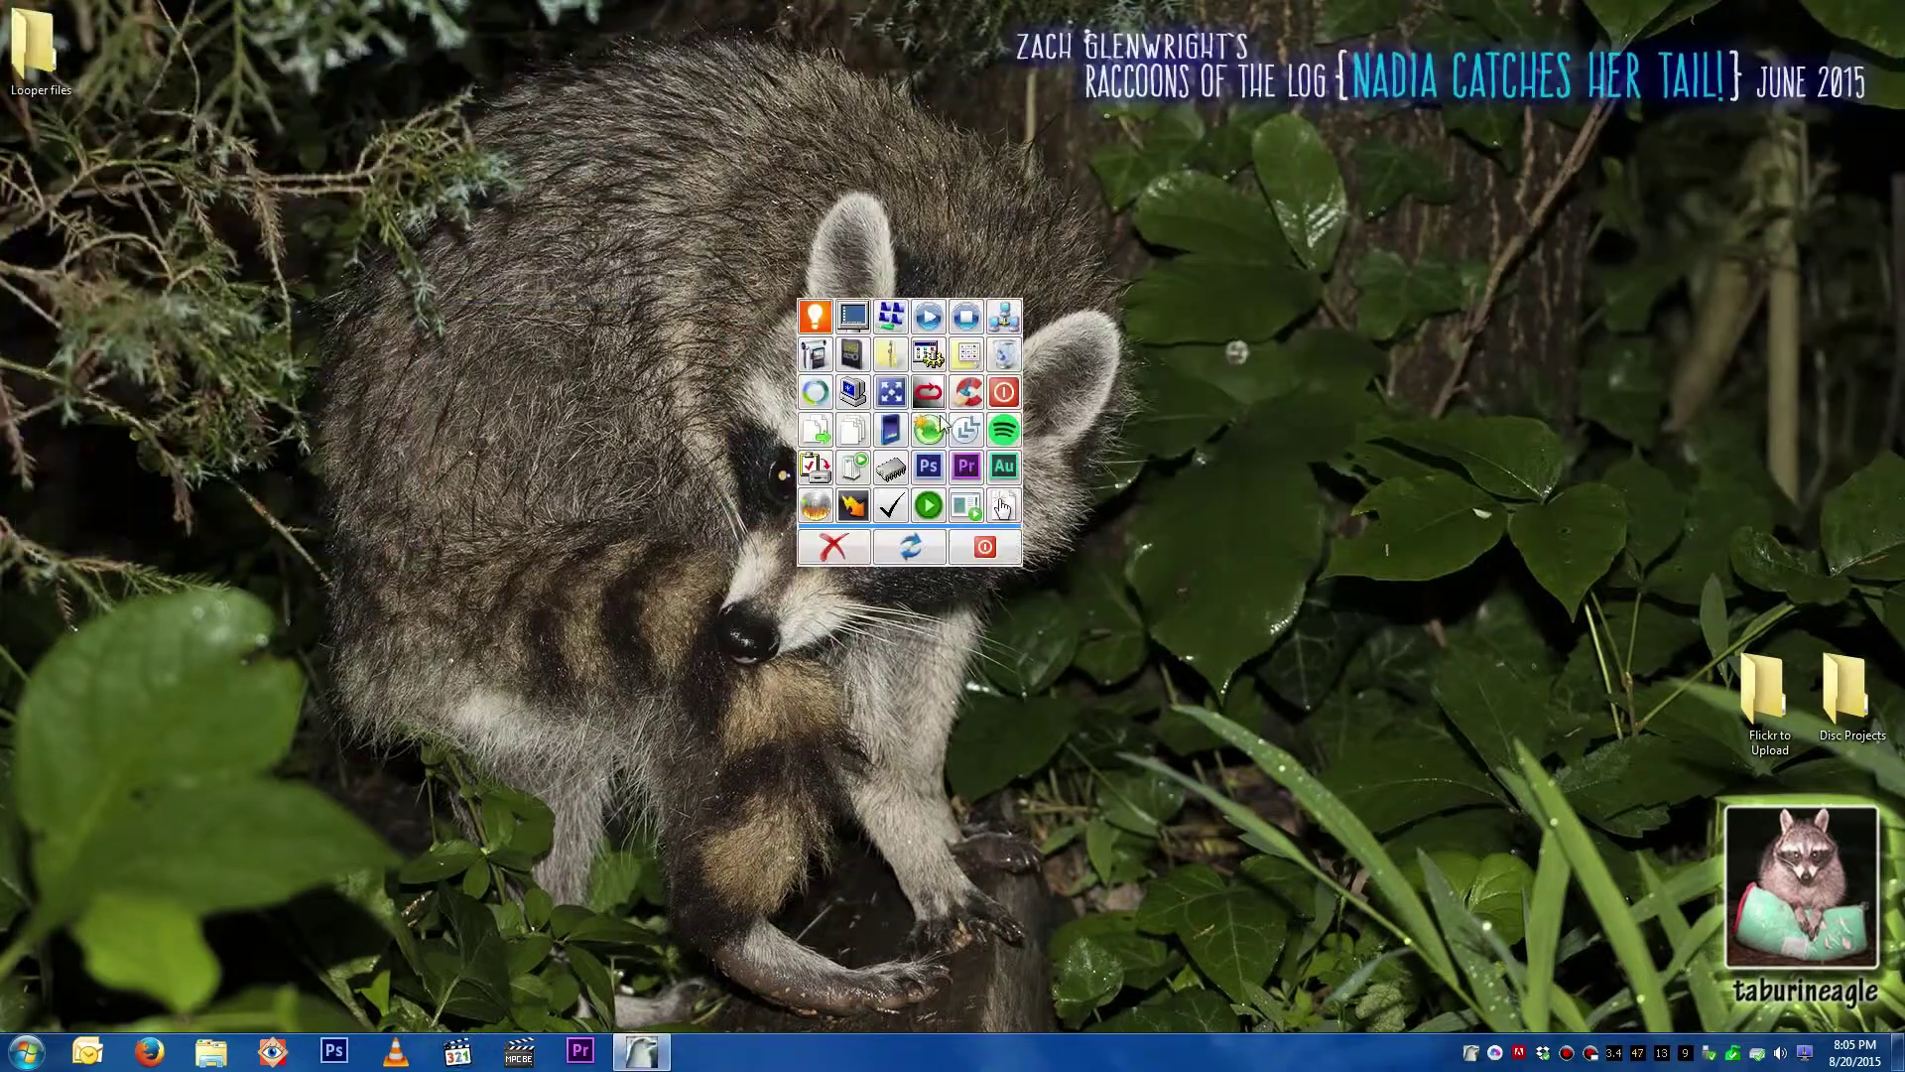
Step: Relaunch Looper and save its preferences with multiple instances of Looper disallowed
left_click(929, 393)
left_click(1515, 528)
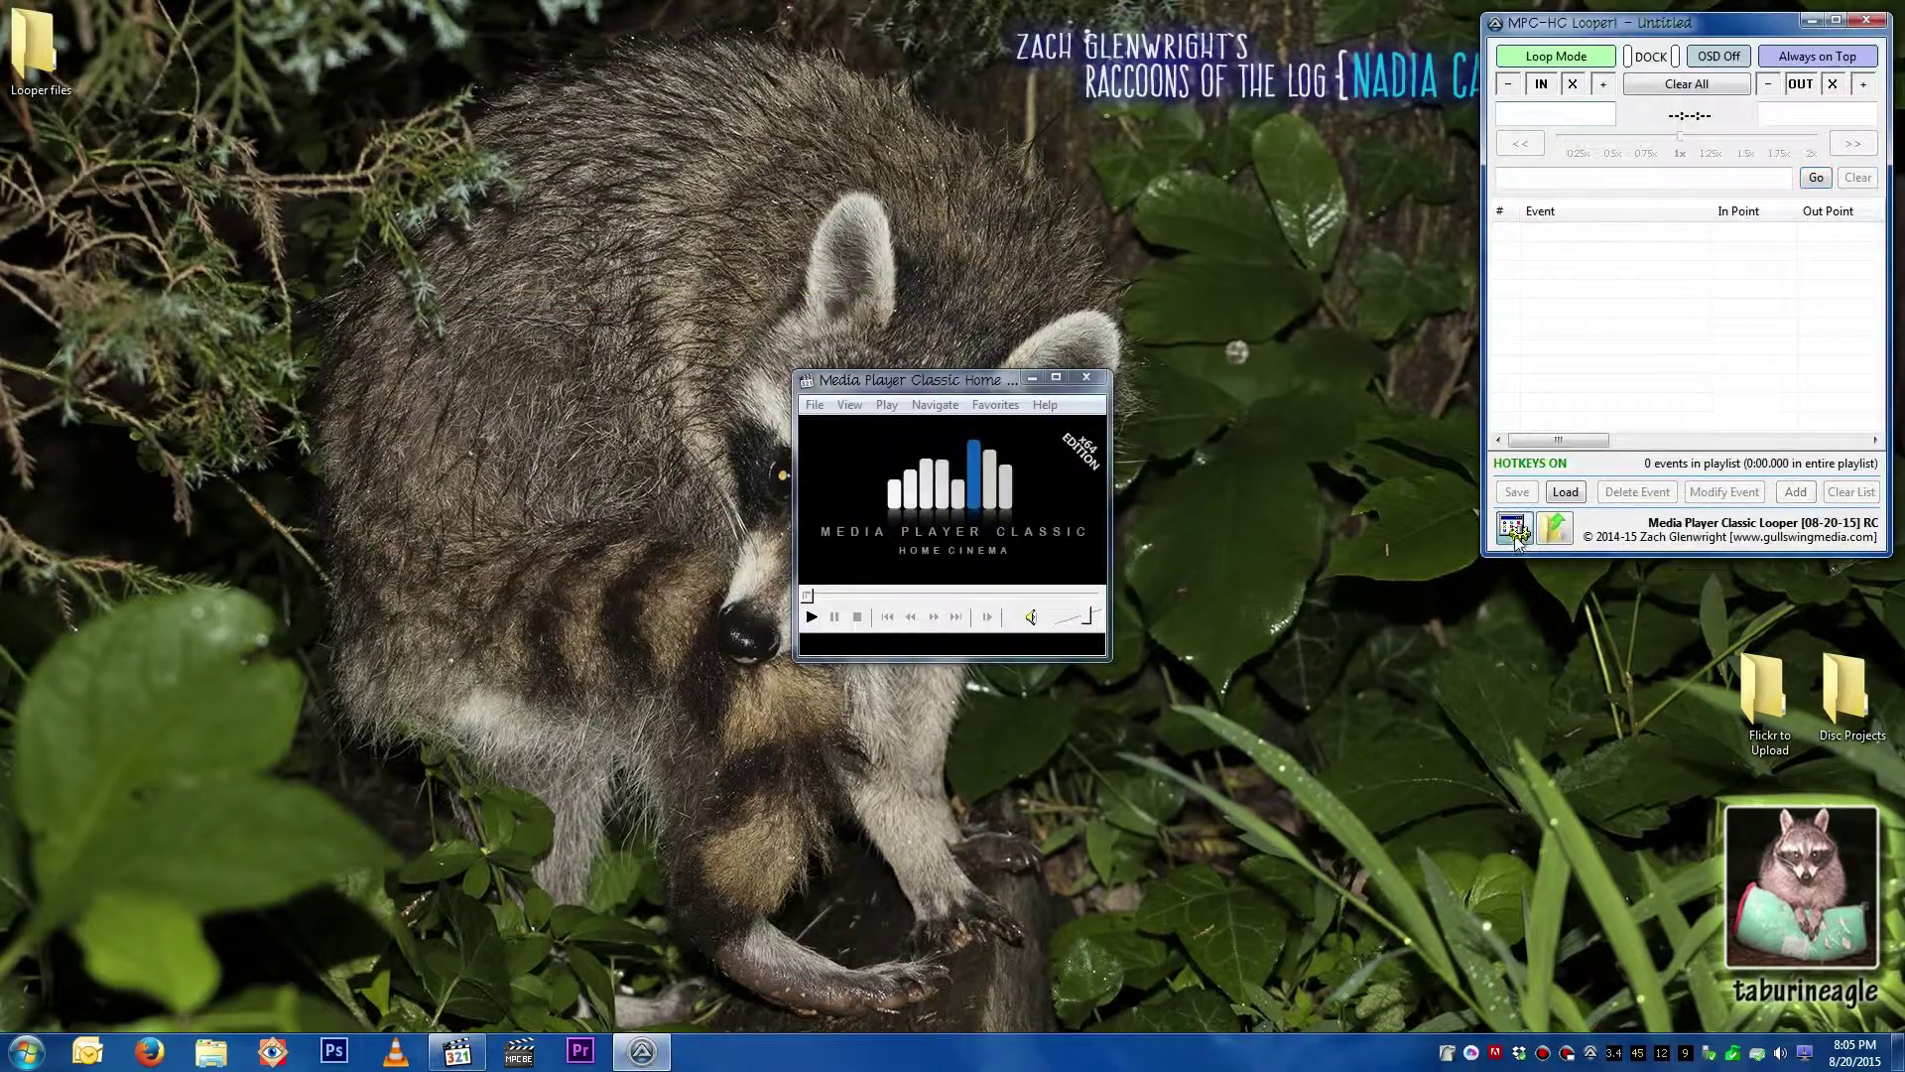
left_click(1092, 737)
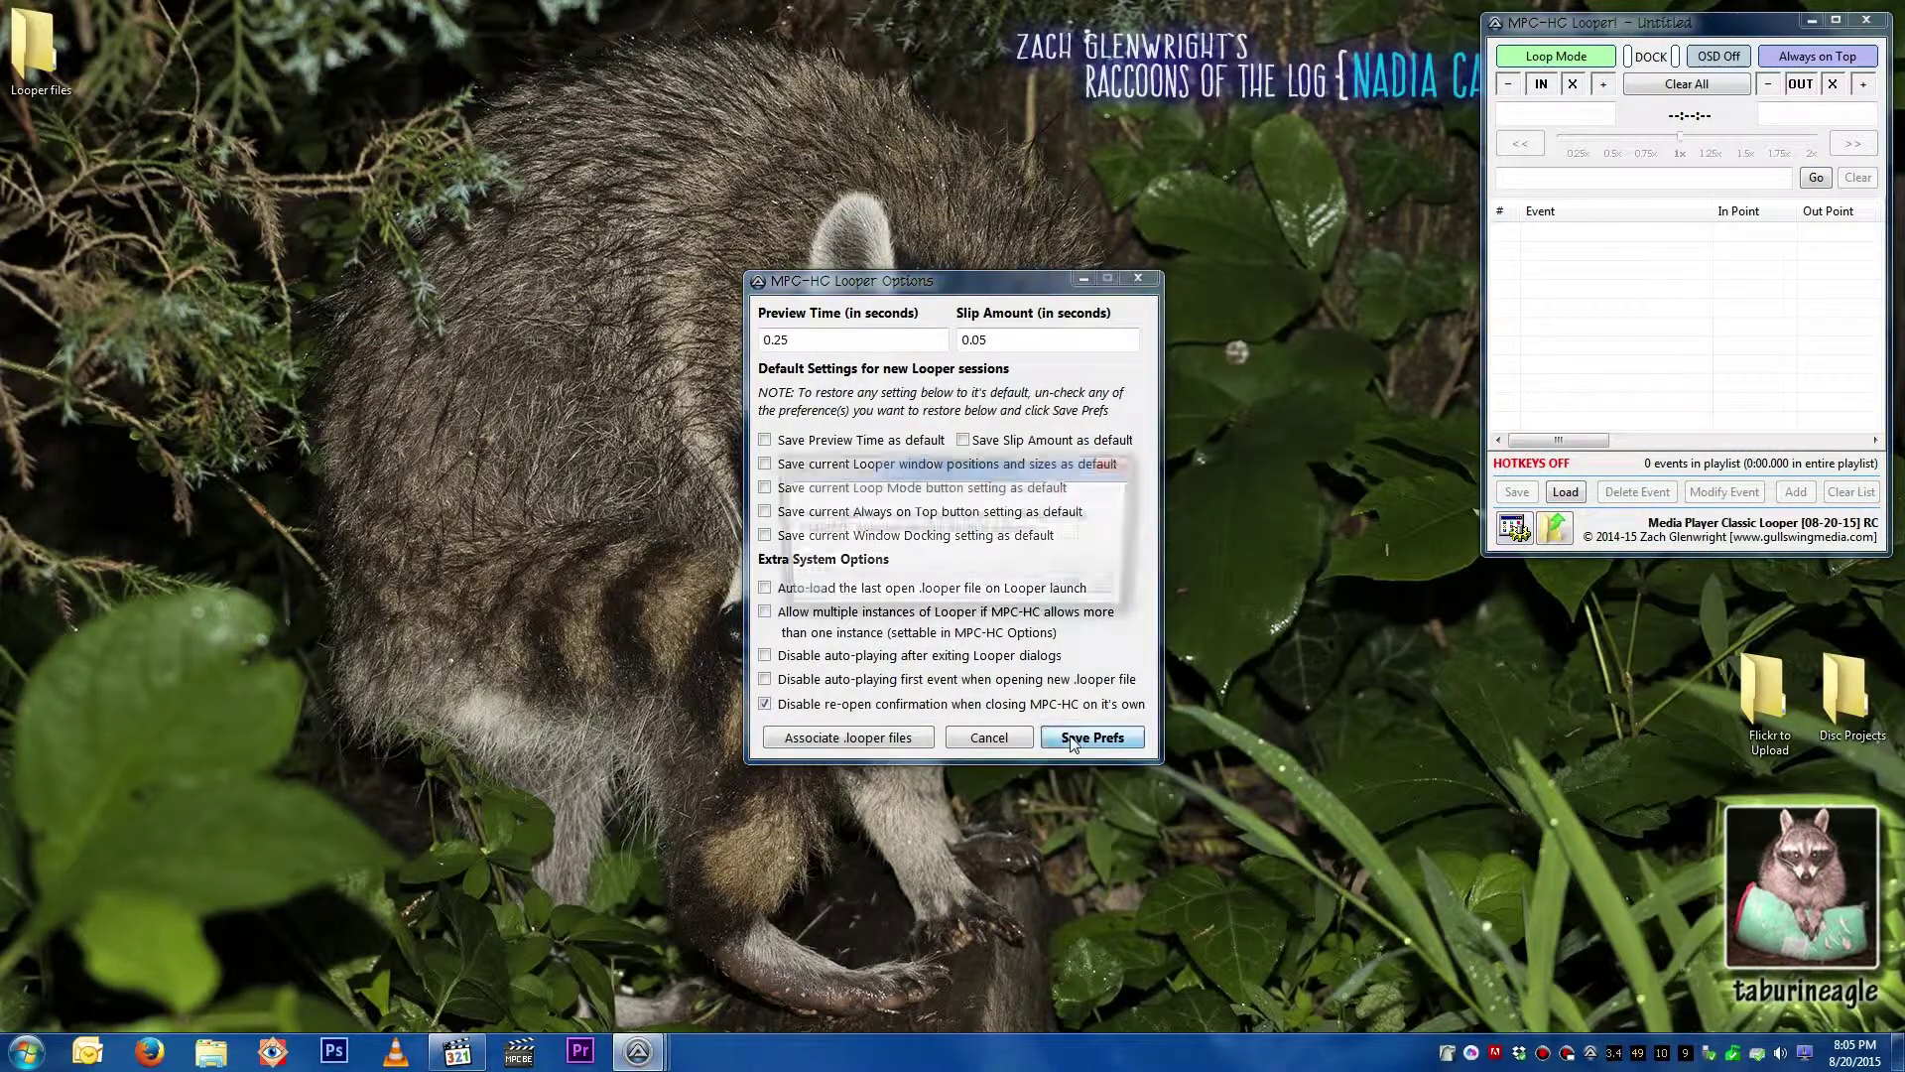
left_click(1085, 592)
Step: Set the MPC-HC Player options to use the same player for each media file, and close the player
left_click(850, 405)
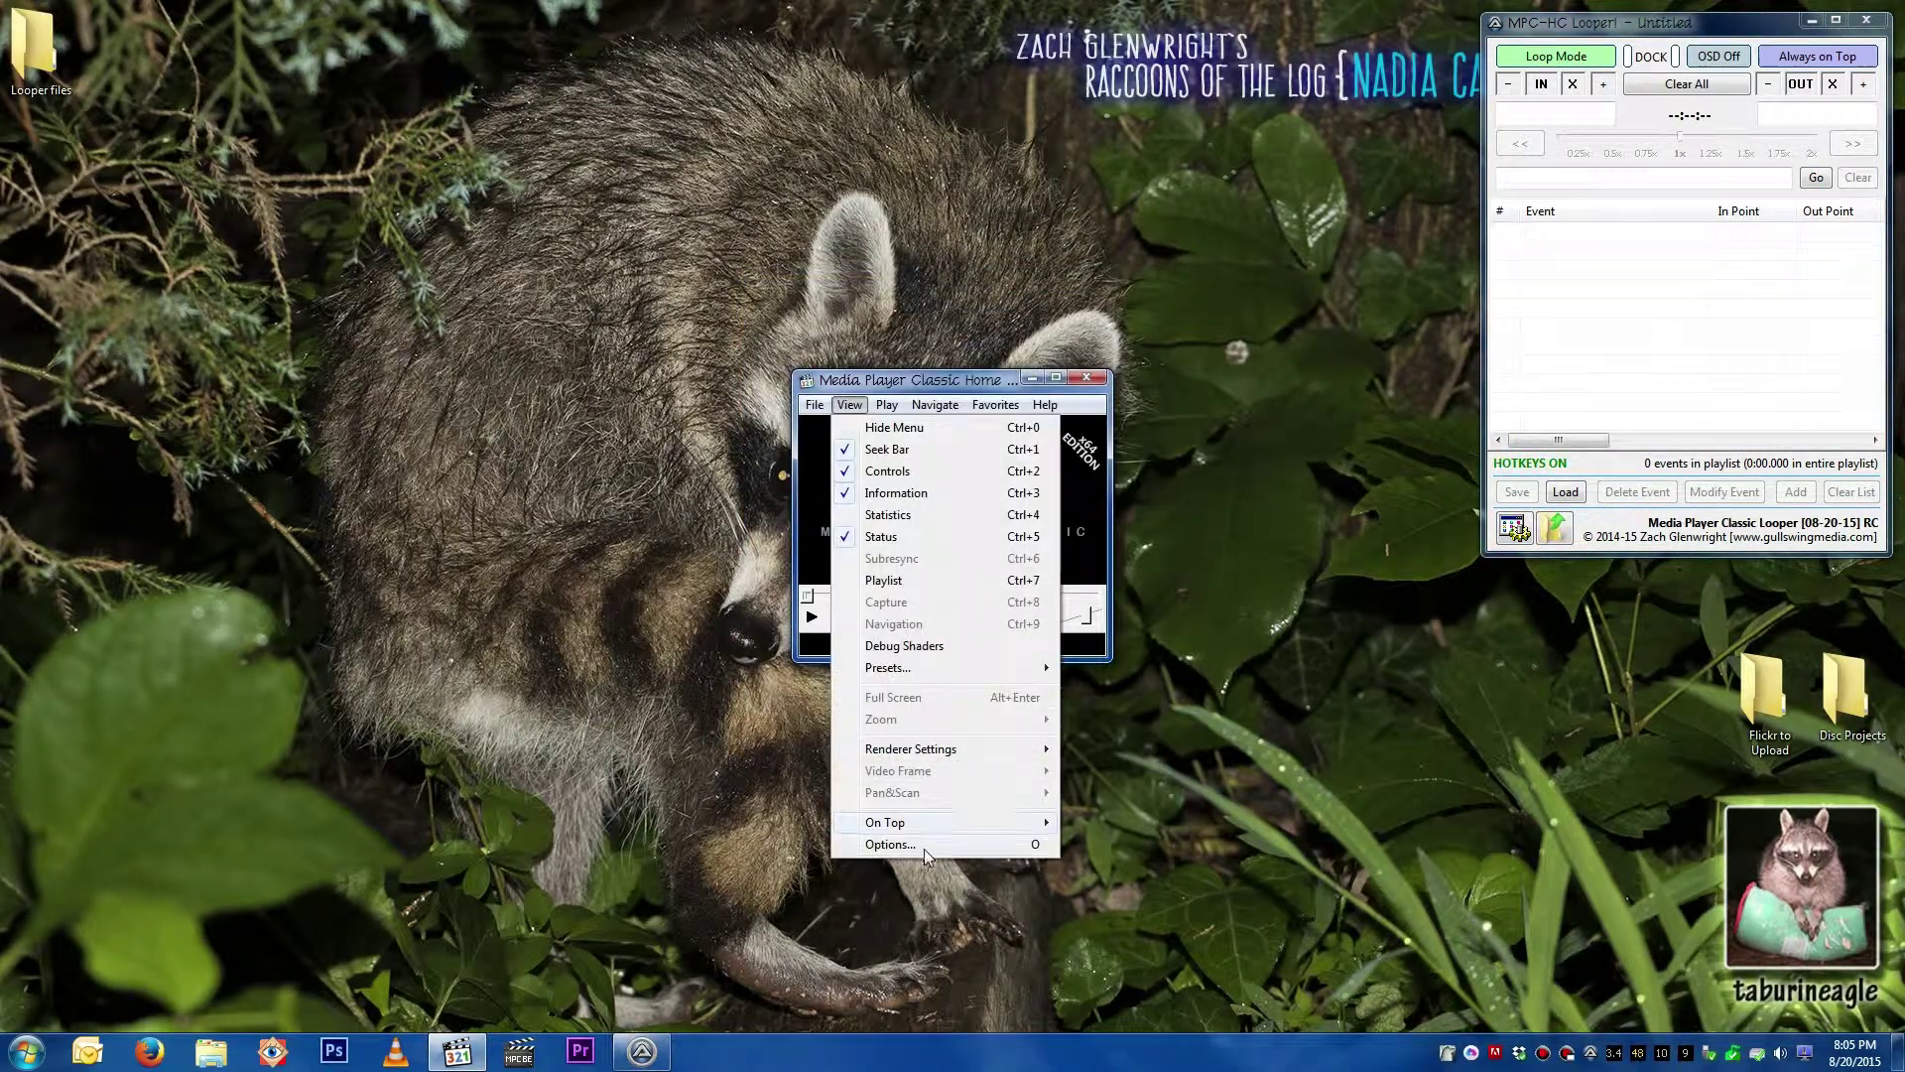
left_click(924, 846)
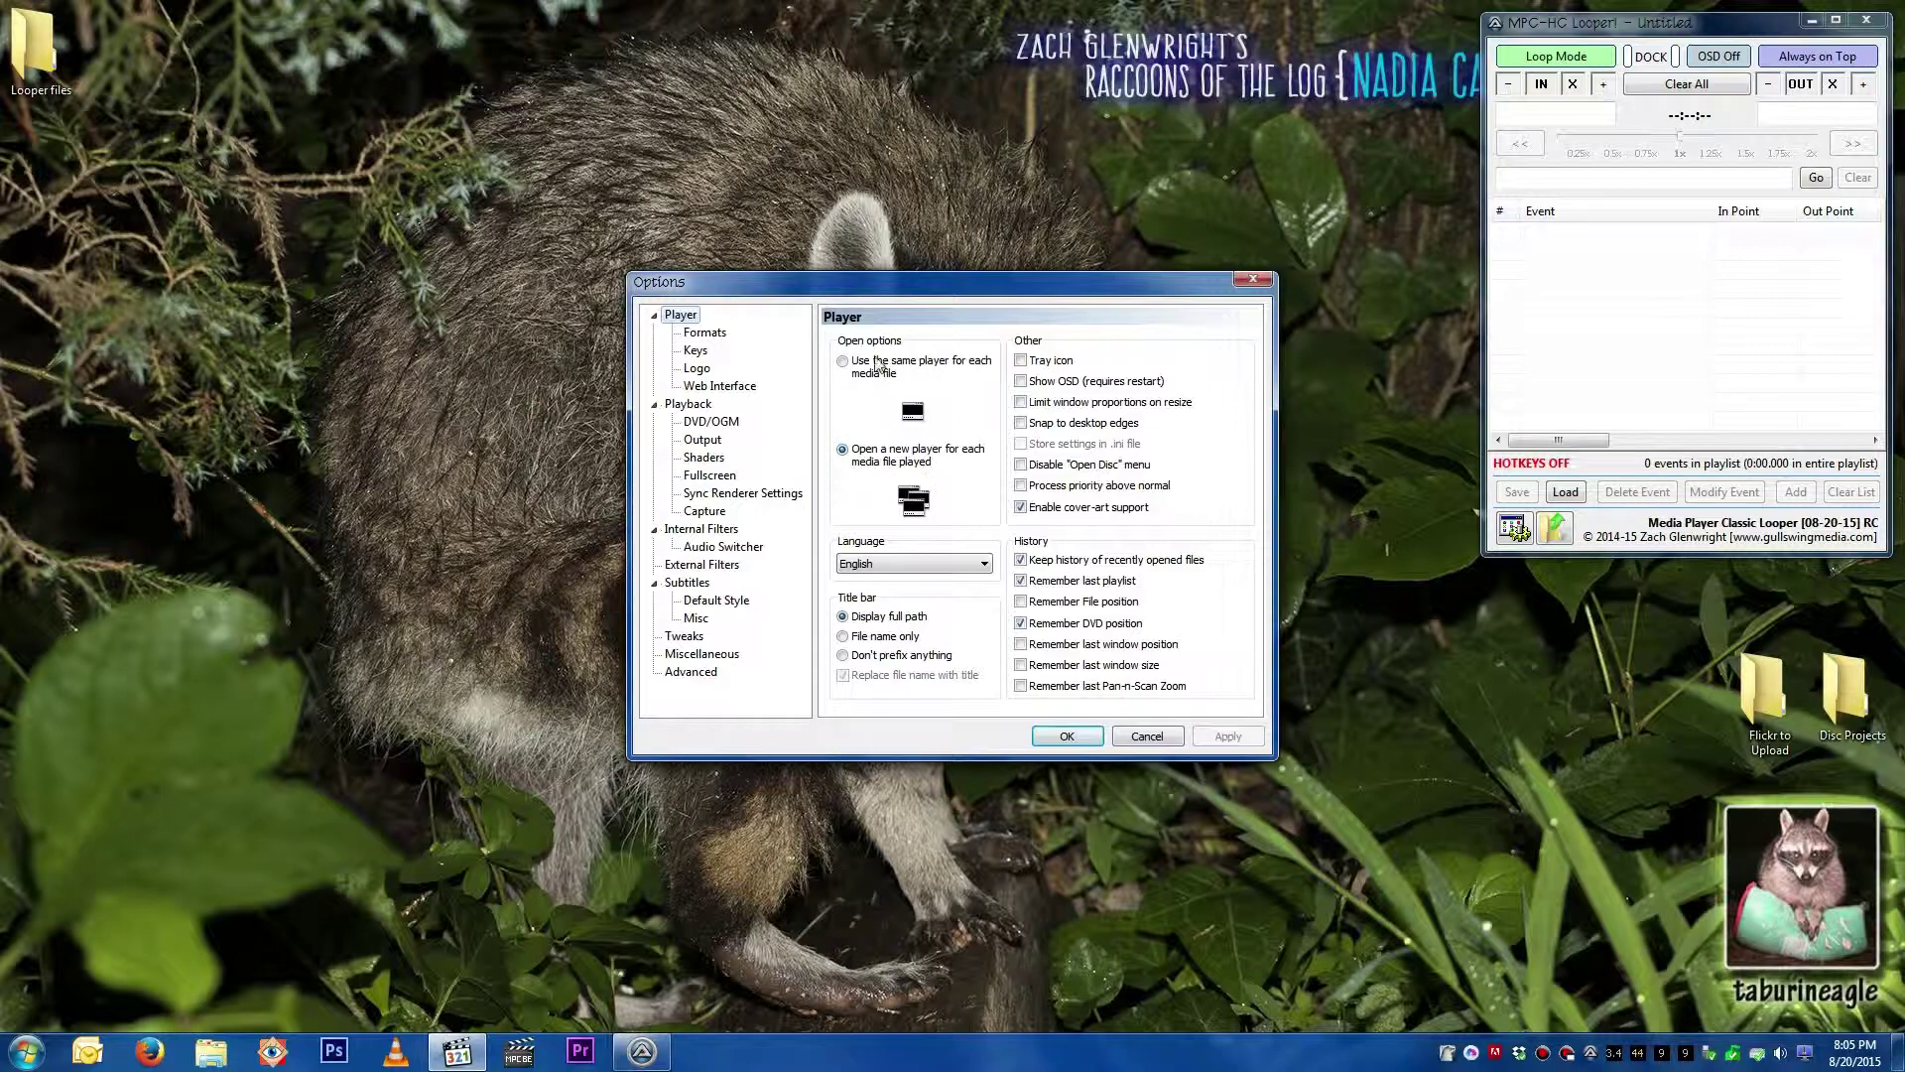
left_click(1069, 741)
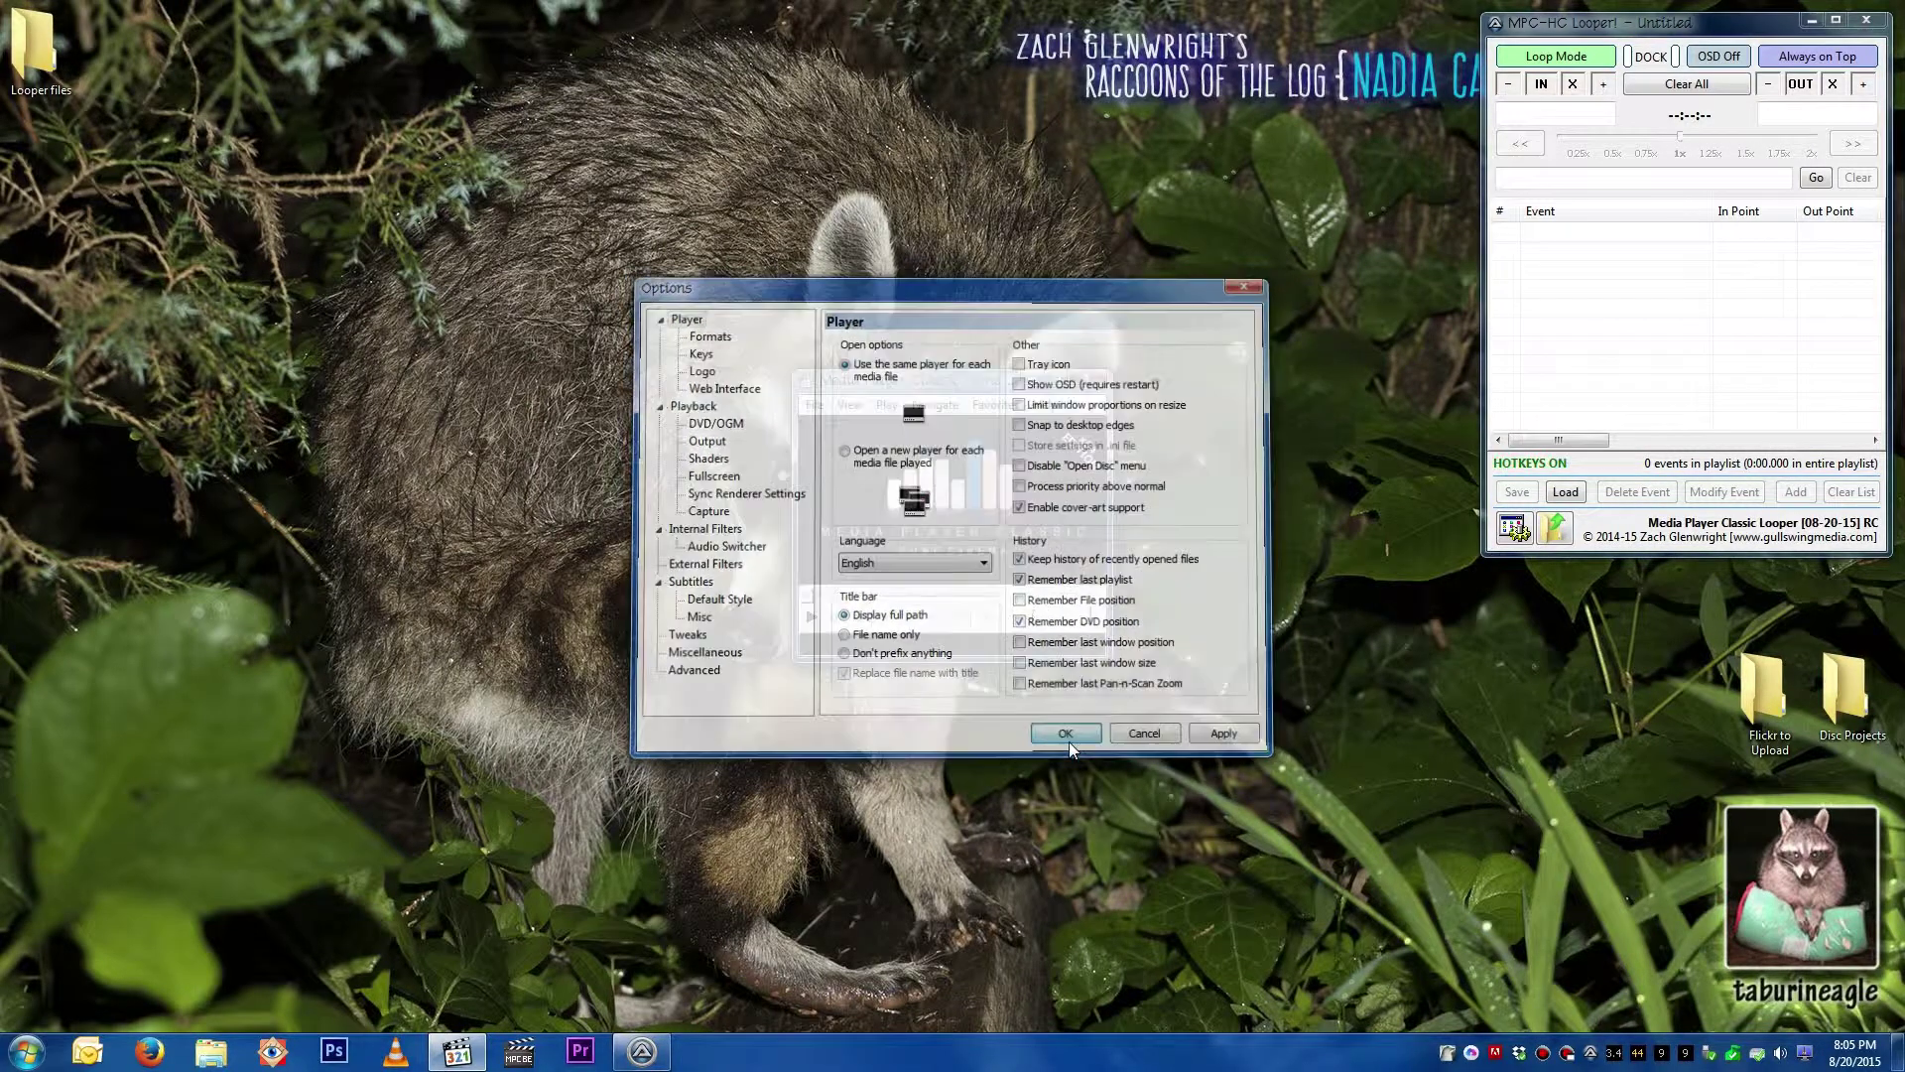
left_click(1089, 379)
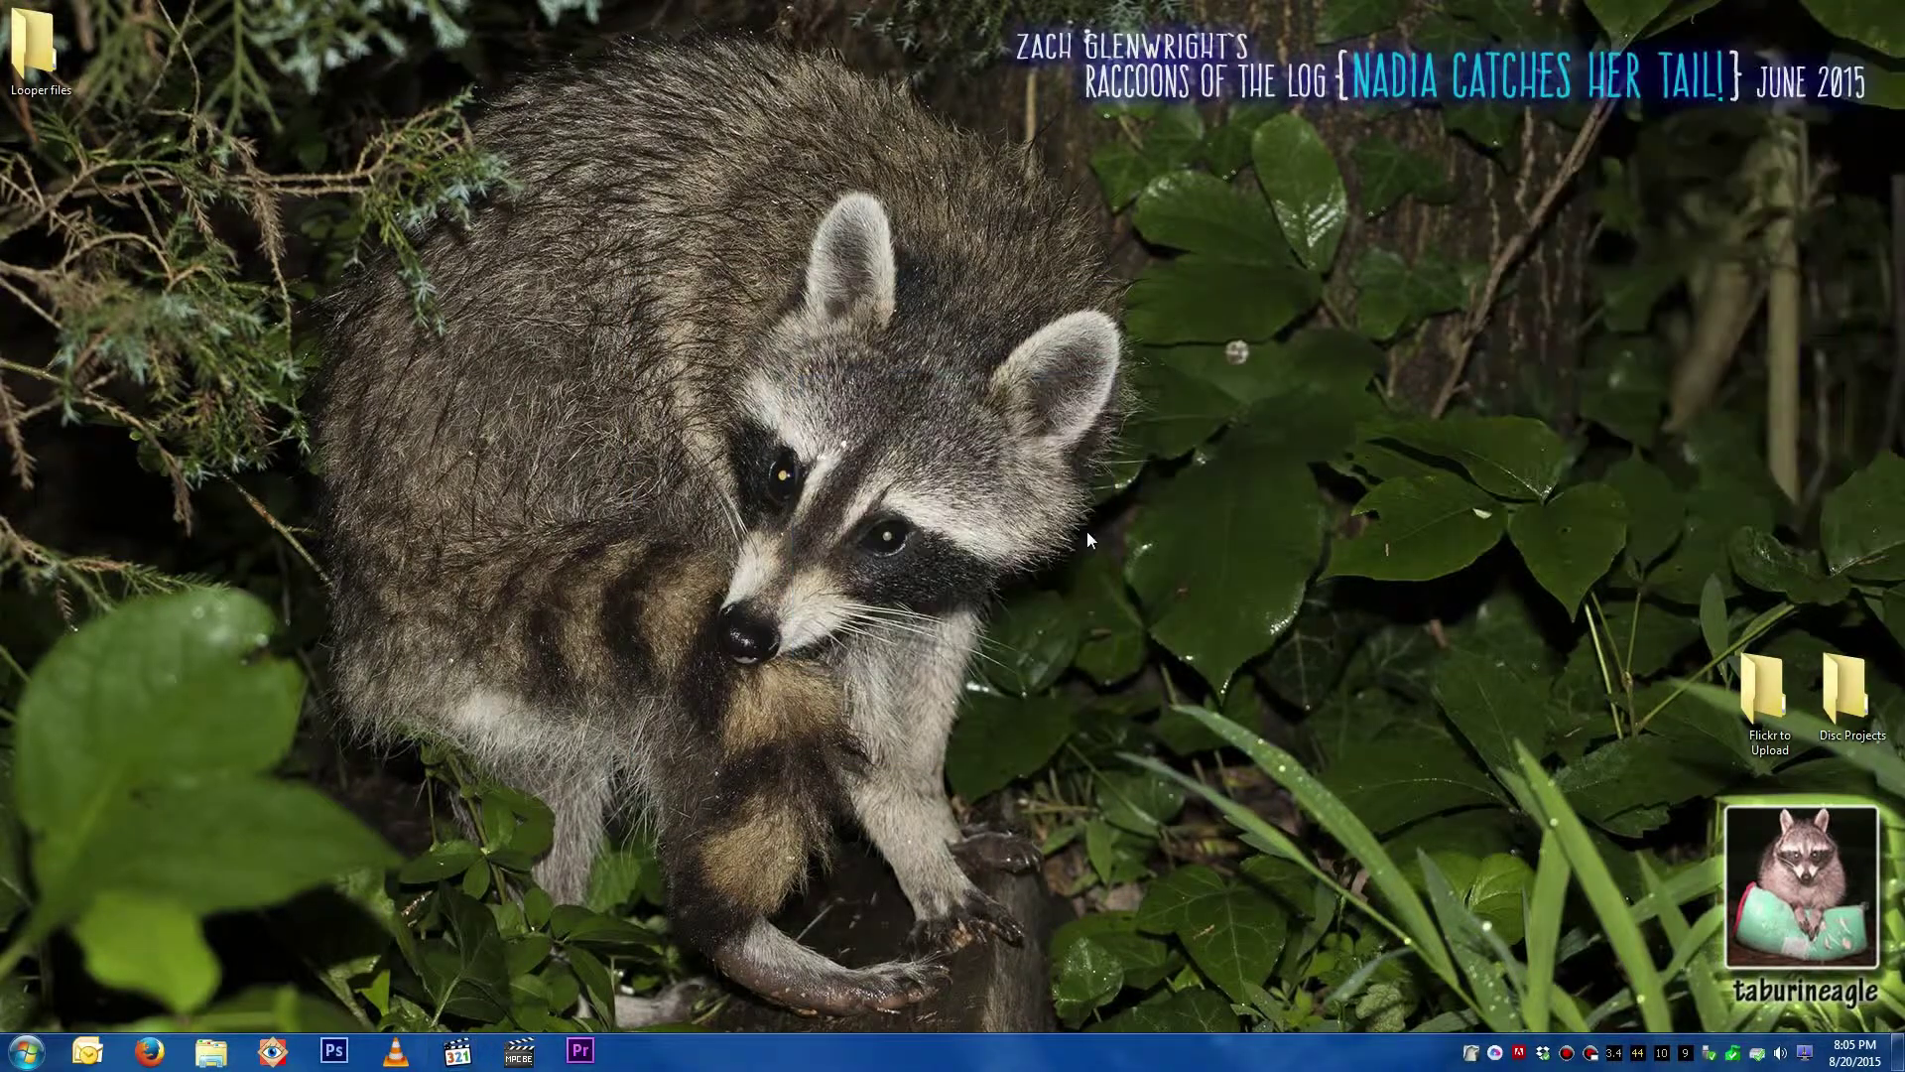
Step: Relaunch Looper and review the extra system options, leaving them without saving
middle_click(1002, 639)
left_click(1039, 639)
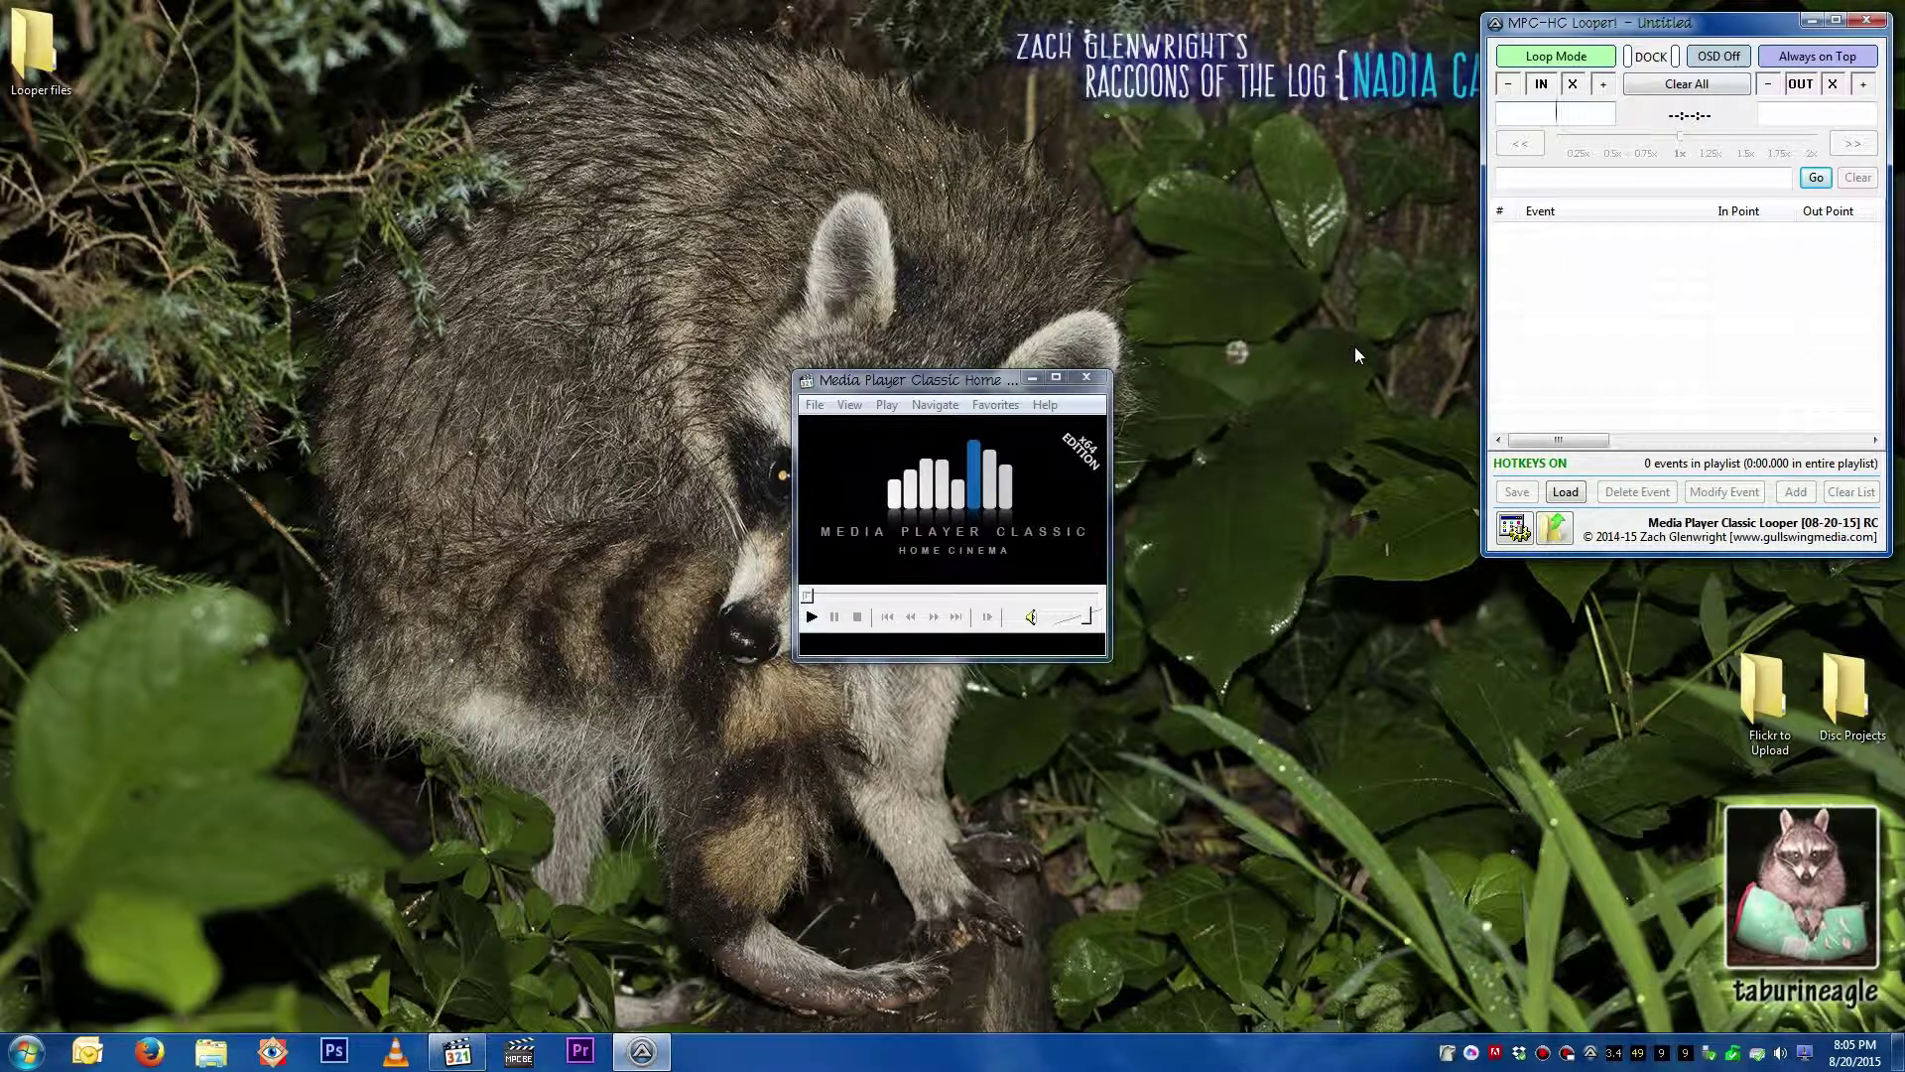
left_click(1514, 526)
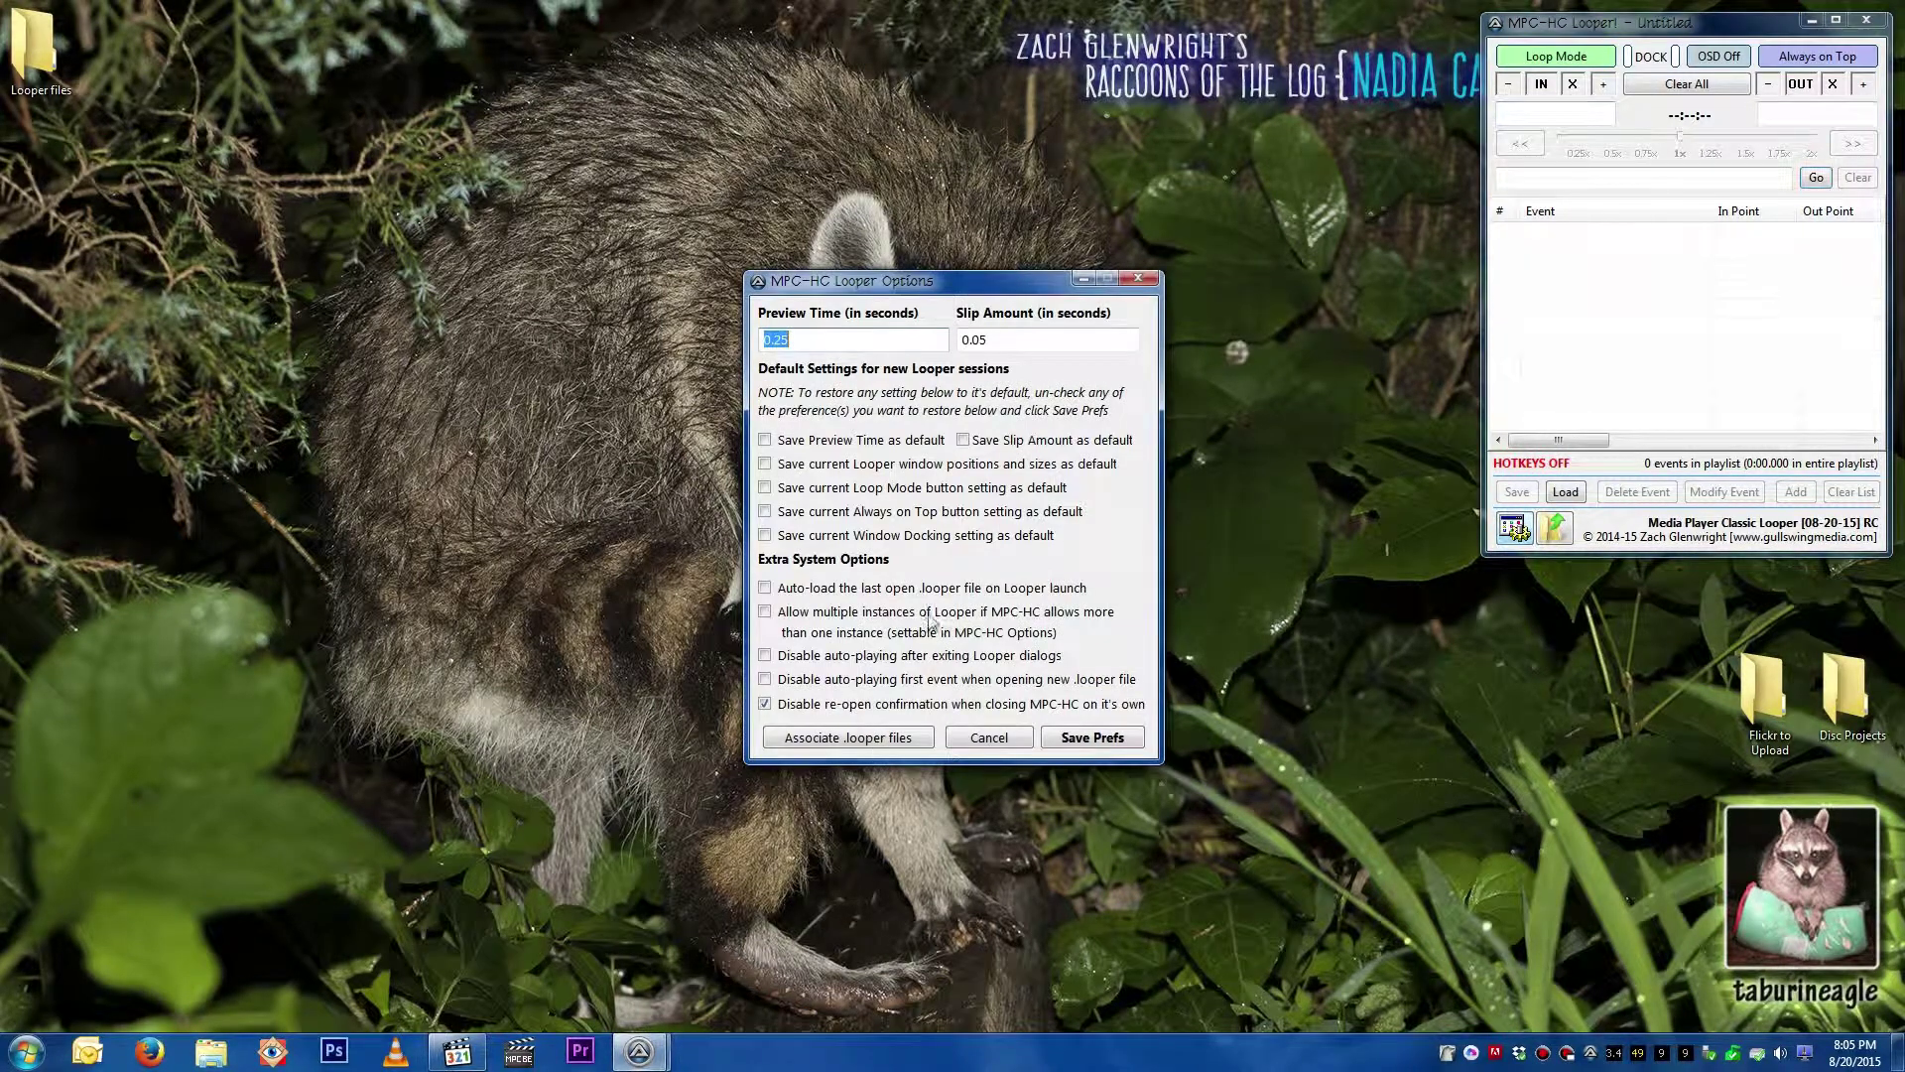
left_click(1012, 742)
Step: Review the open options in the MPC-HC Player settings and leave them without changes
left_click(850, 409)
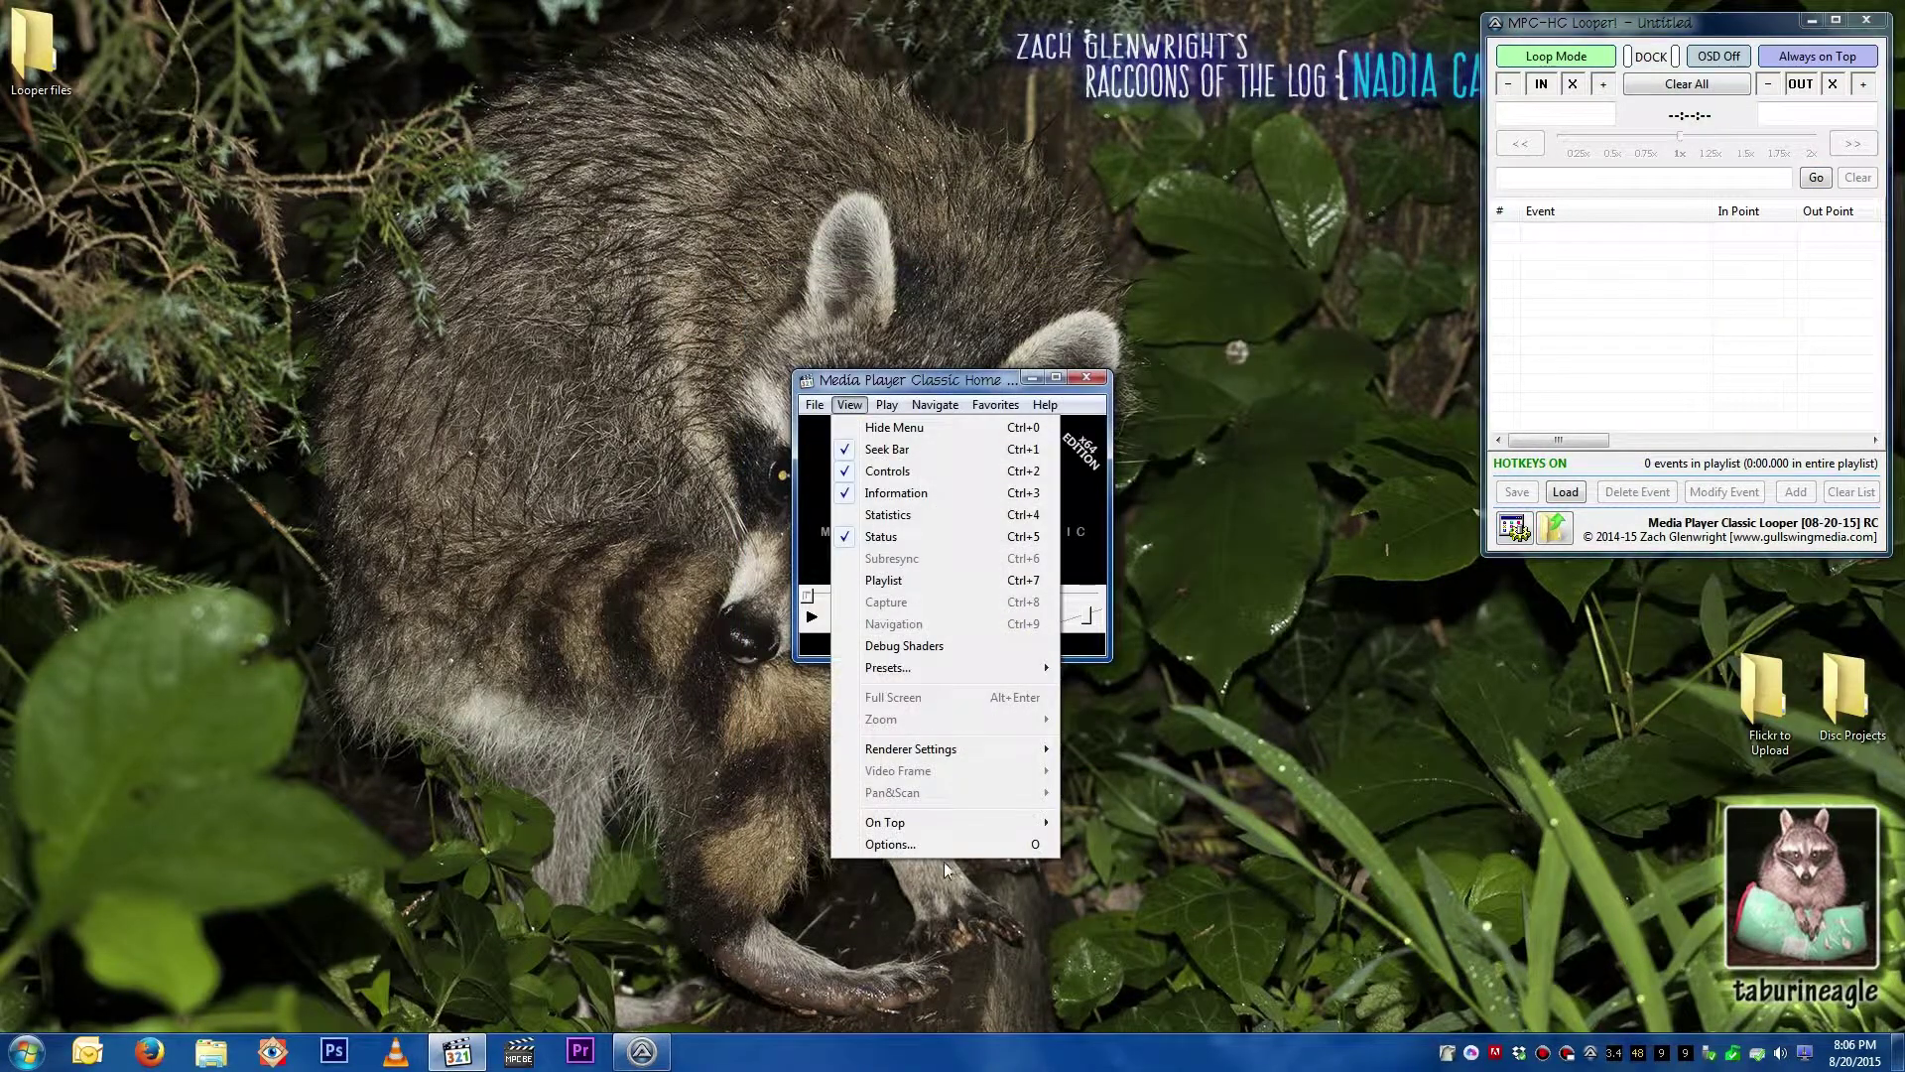
left_click(939, 859)
left_click(851, 421)
left_click(852, 420)
left_click(919, 851)
left_click(1122, 743)
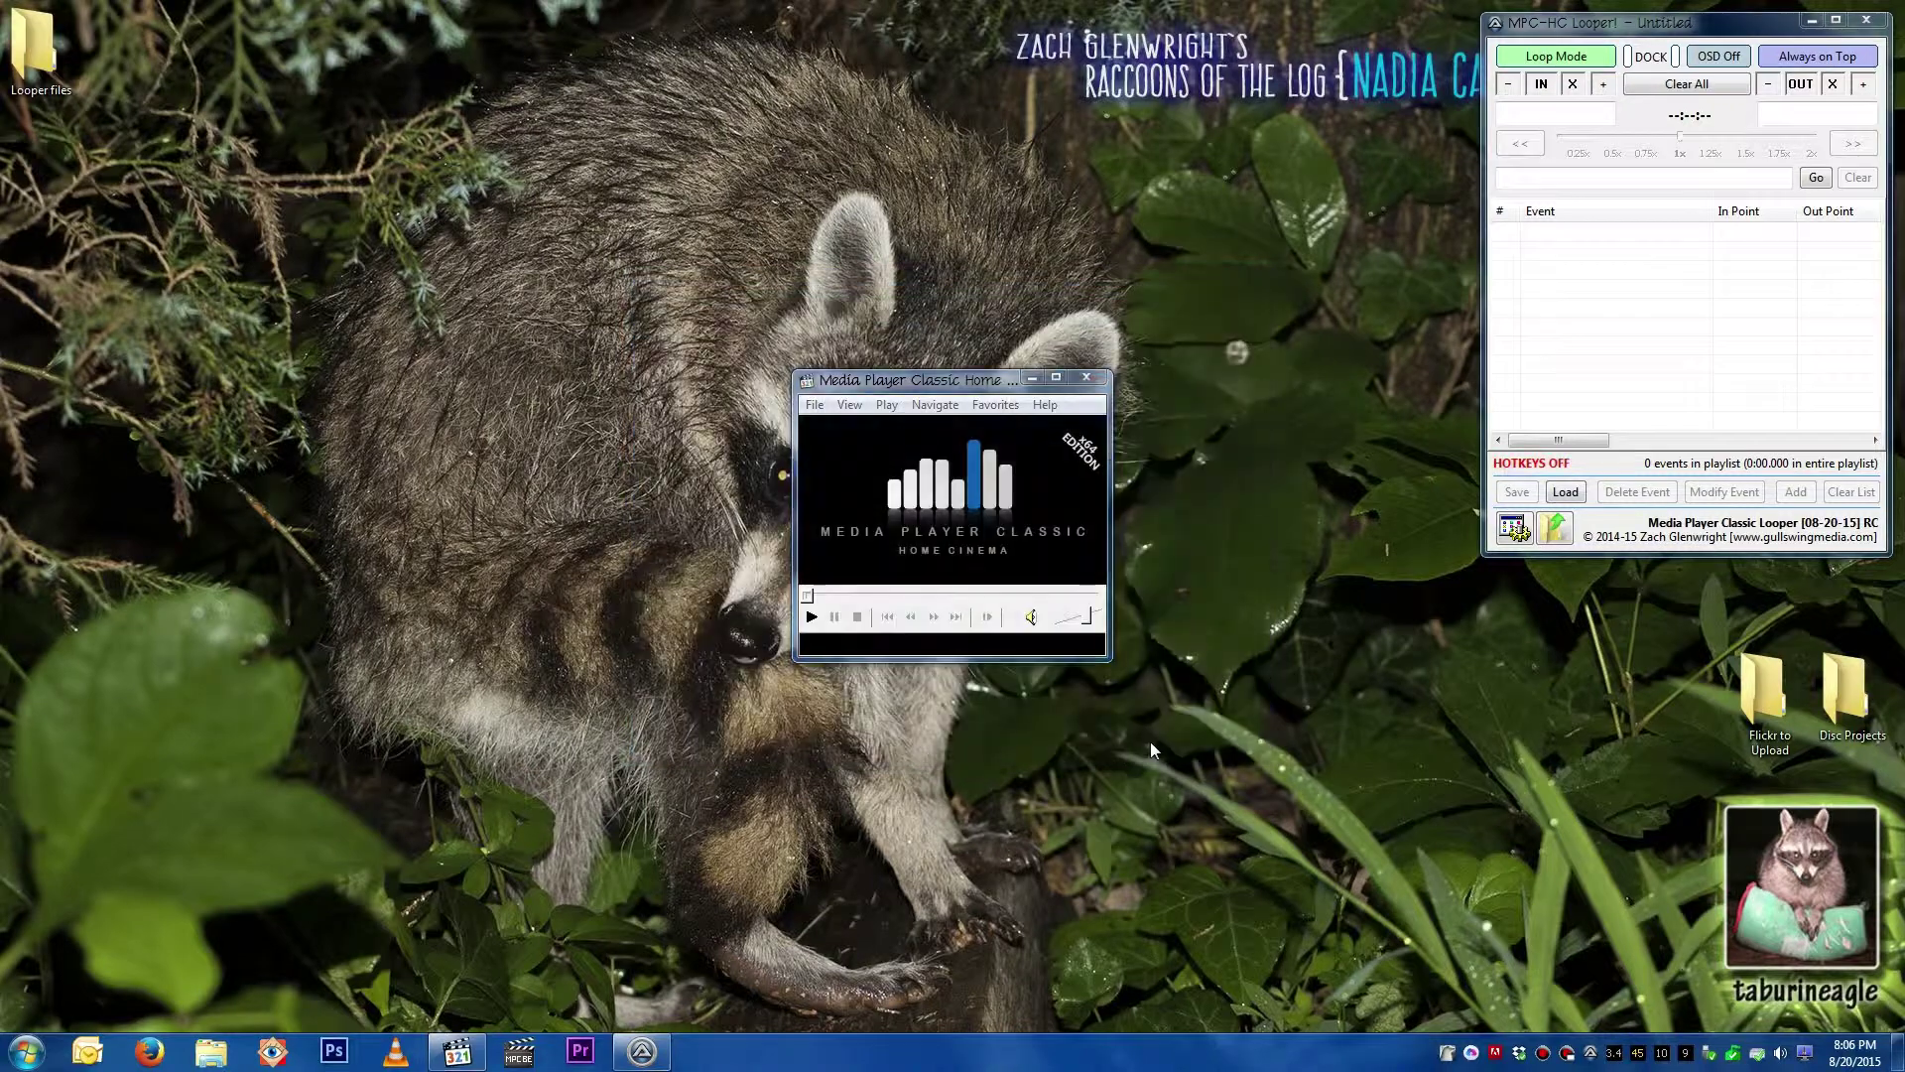
Step: Load the 2-8-09 [HD] squirrel looper file, and replace it with Trimmed.looper from the Pouncy Sqys! folder
left_click(1514, 530)
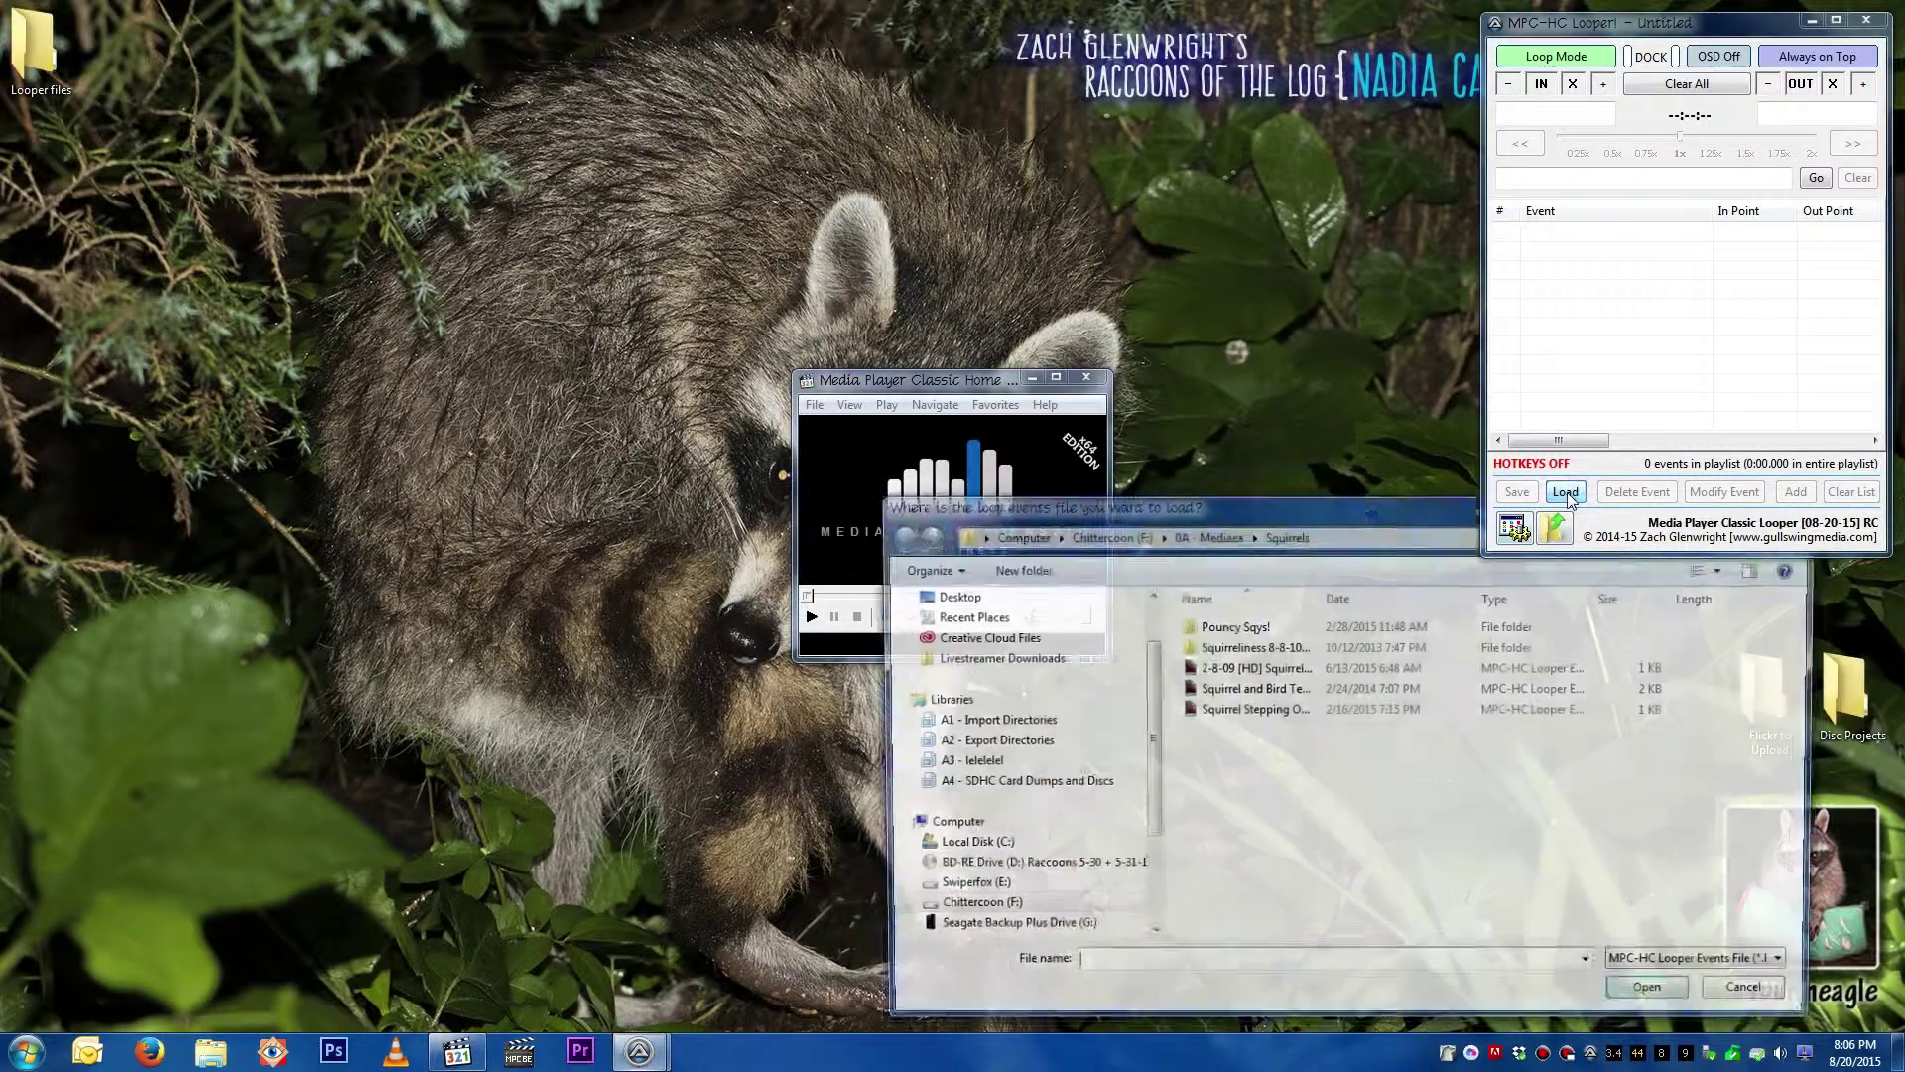
left_click(1286, 672)
double_click(1287, 672)
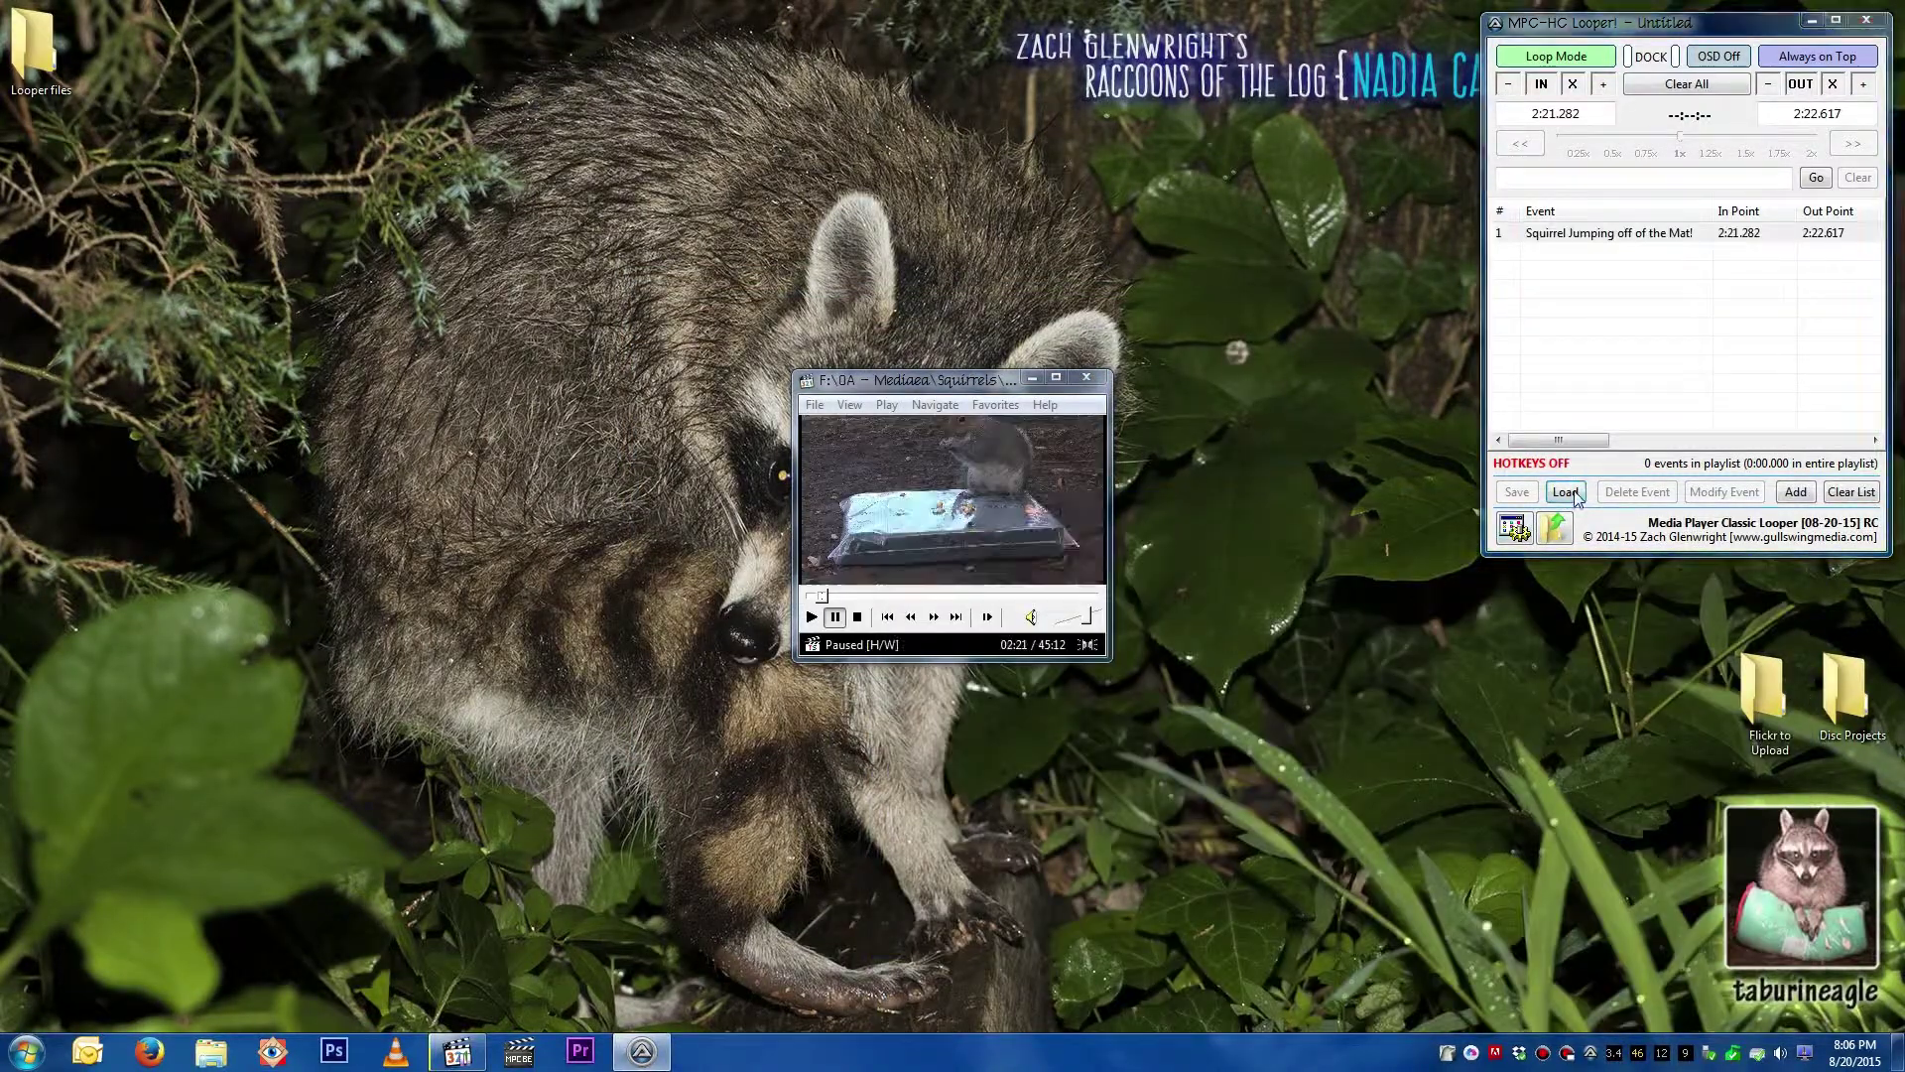
double_click(1230, 627)
double_click(1219, 636)
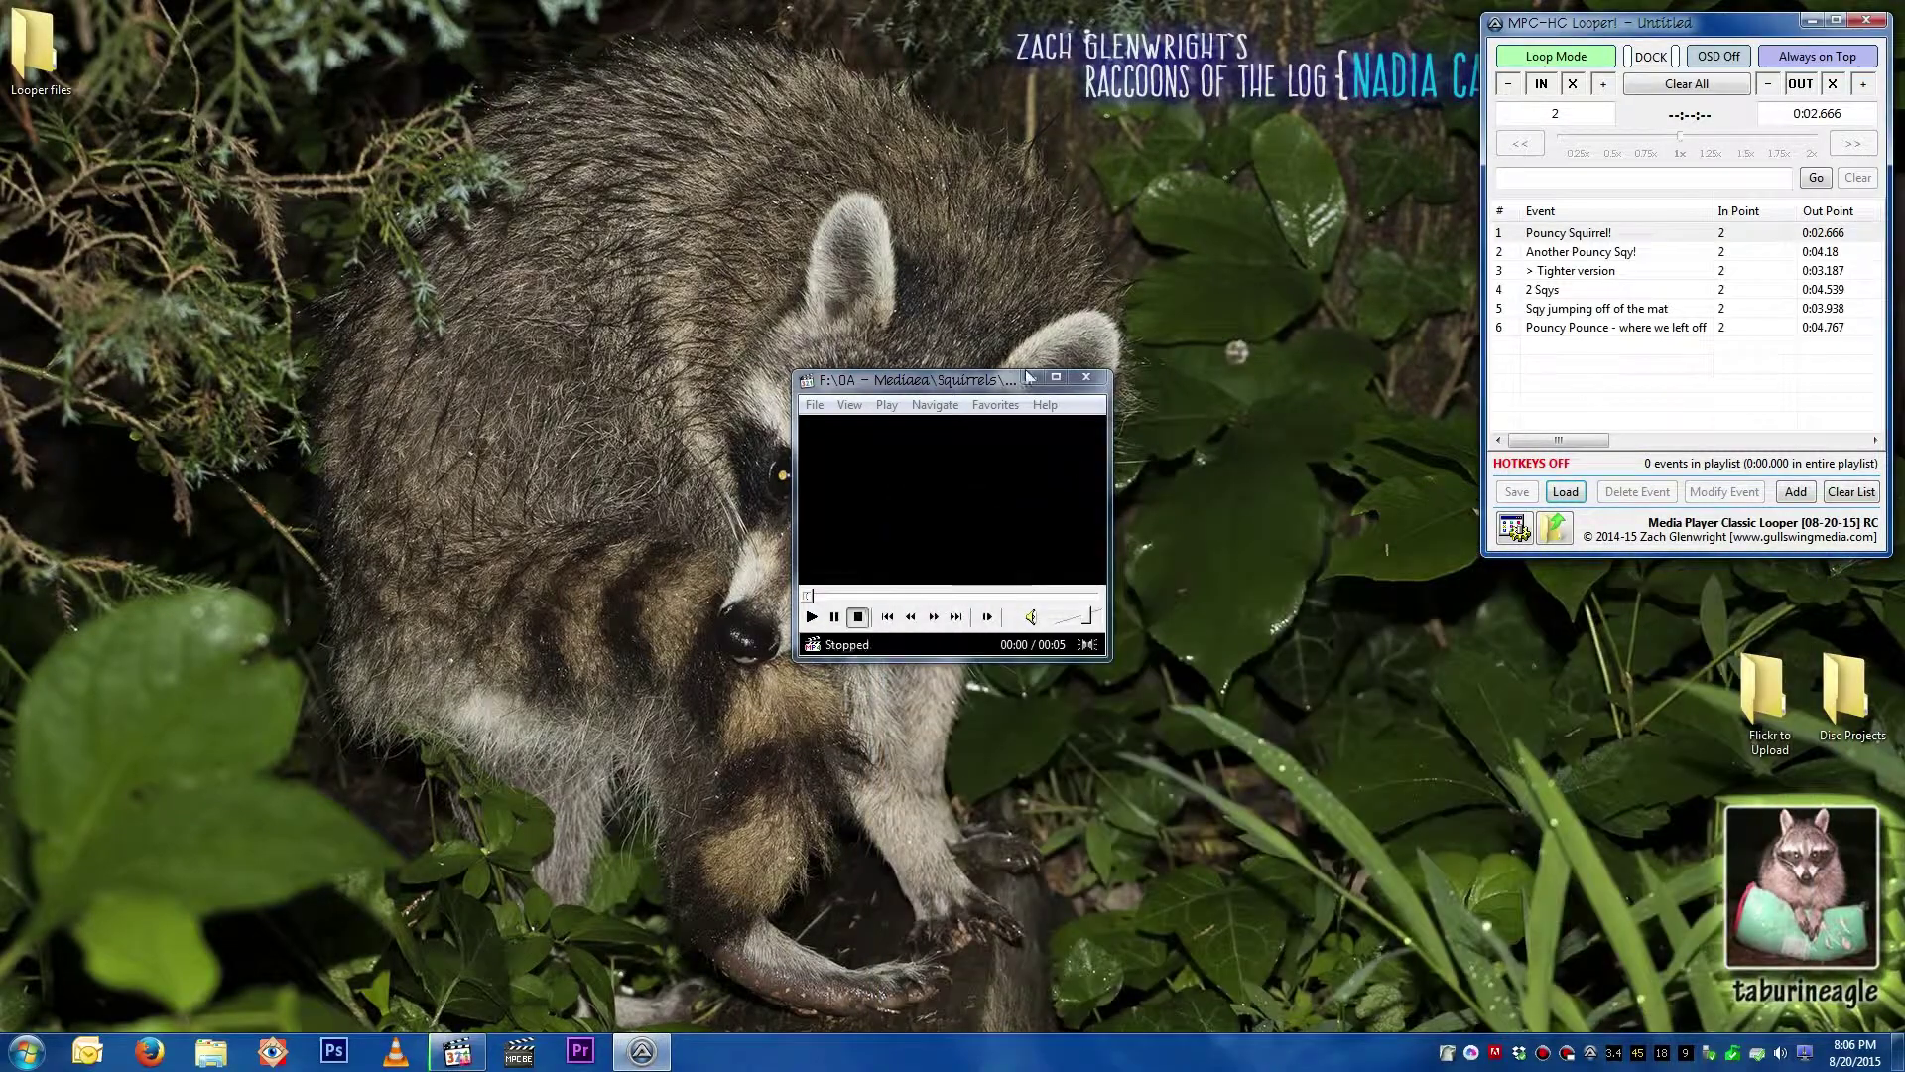
Step: Move the player away from the desktop's centre, dismiss the load dialog, and enlarge the player to several times its size
left_click_drag(980, 387, 443, 72)
left_click(1756, 995)
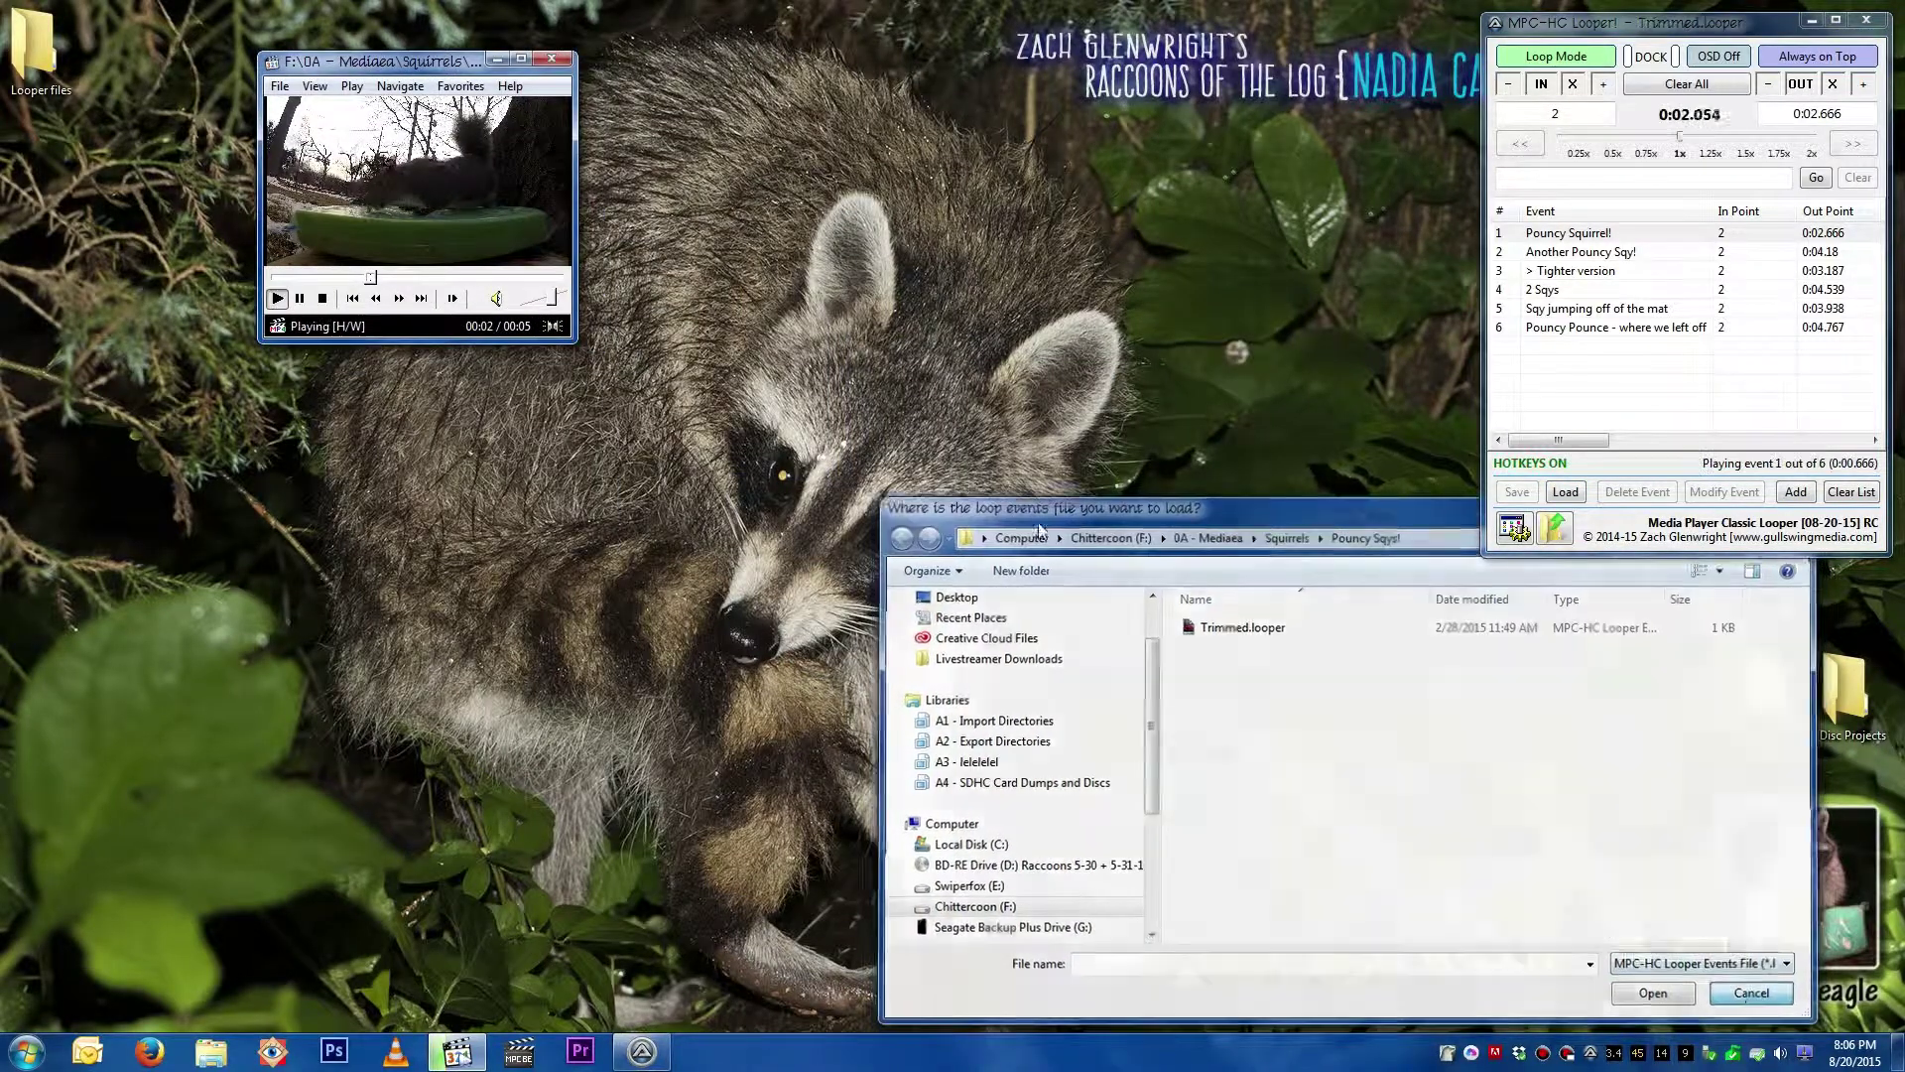
left_click_drag(580, 346, 1411, 790)
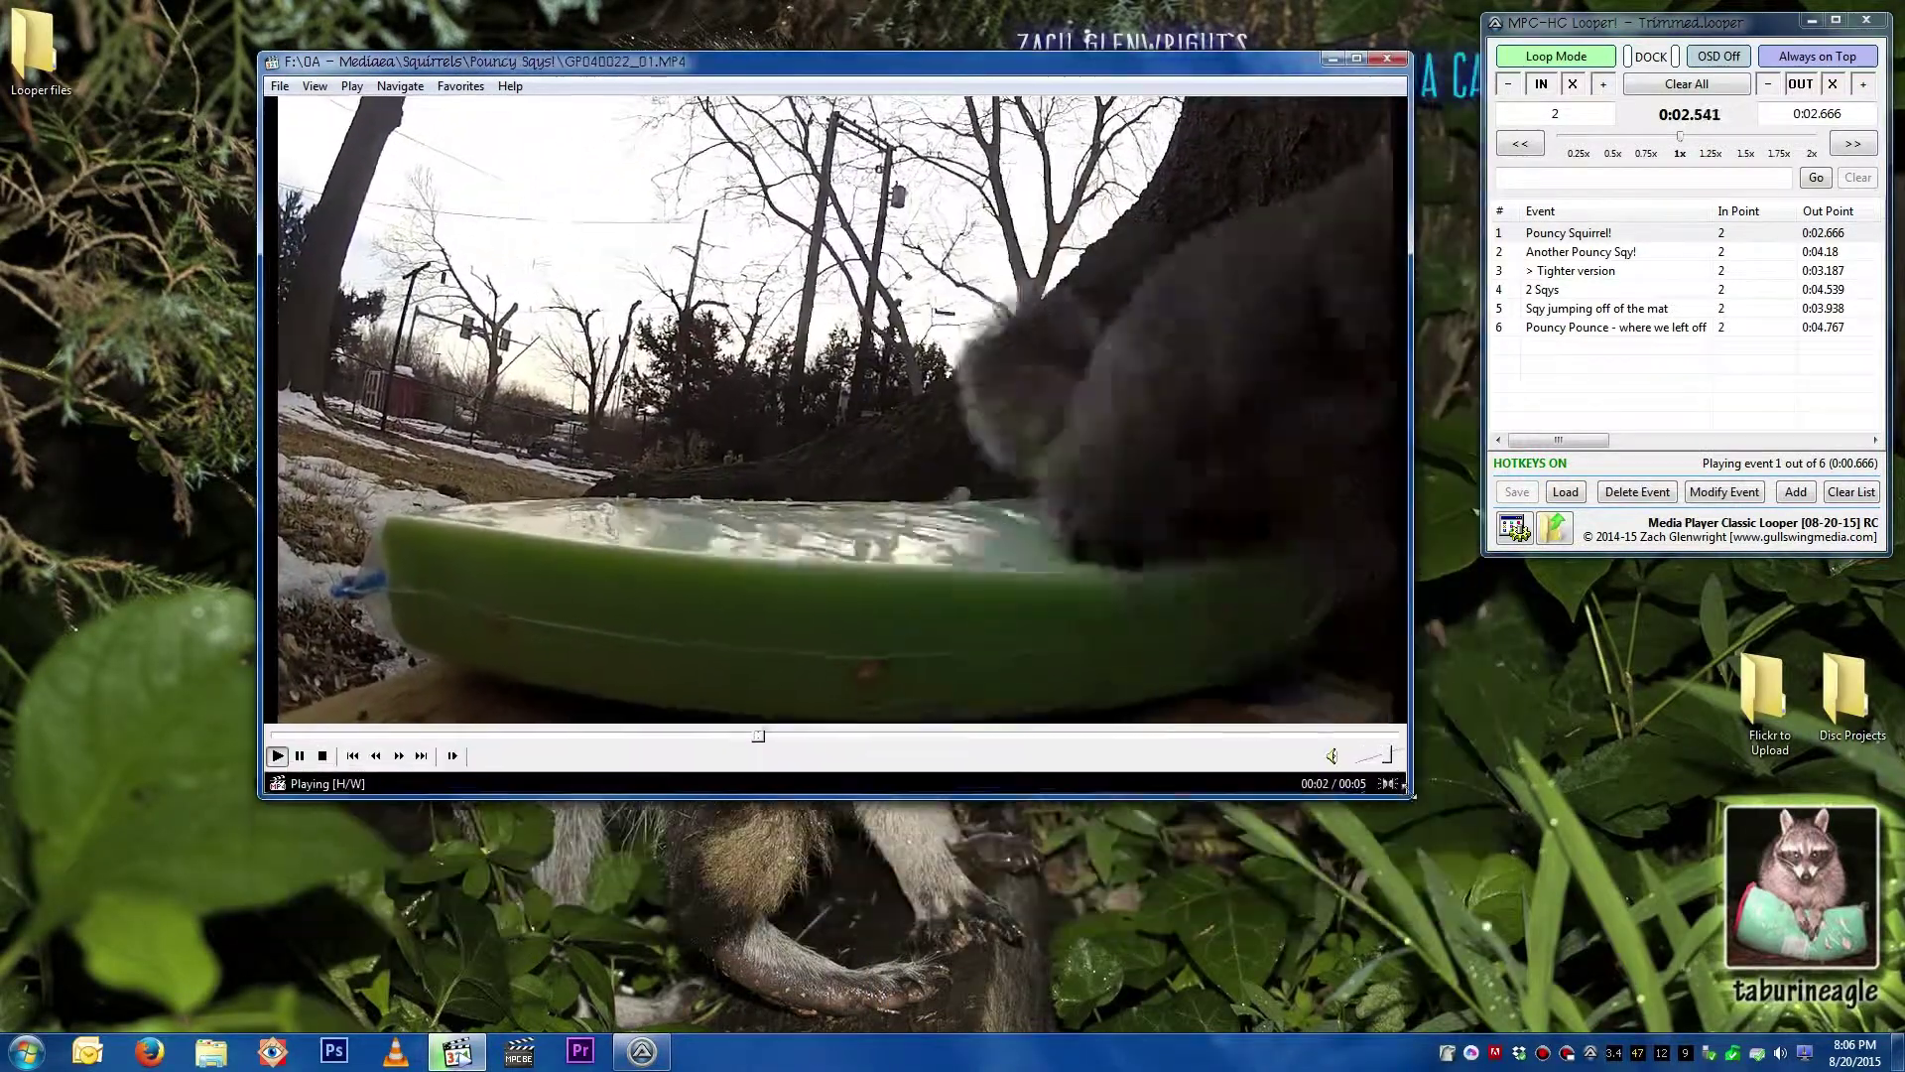
Step: Disable auto-playing after exiting Looper dialogs and save the preferences
left_click(1531, 461)
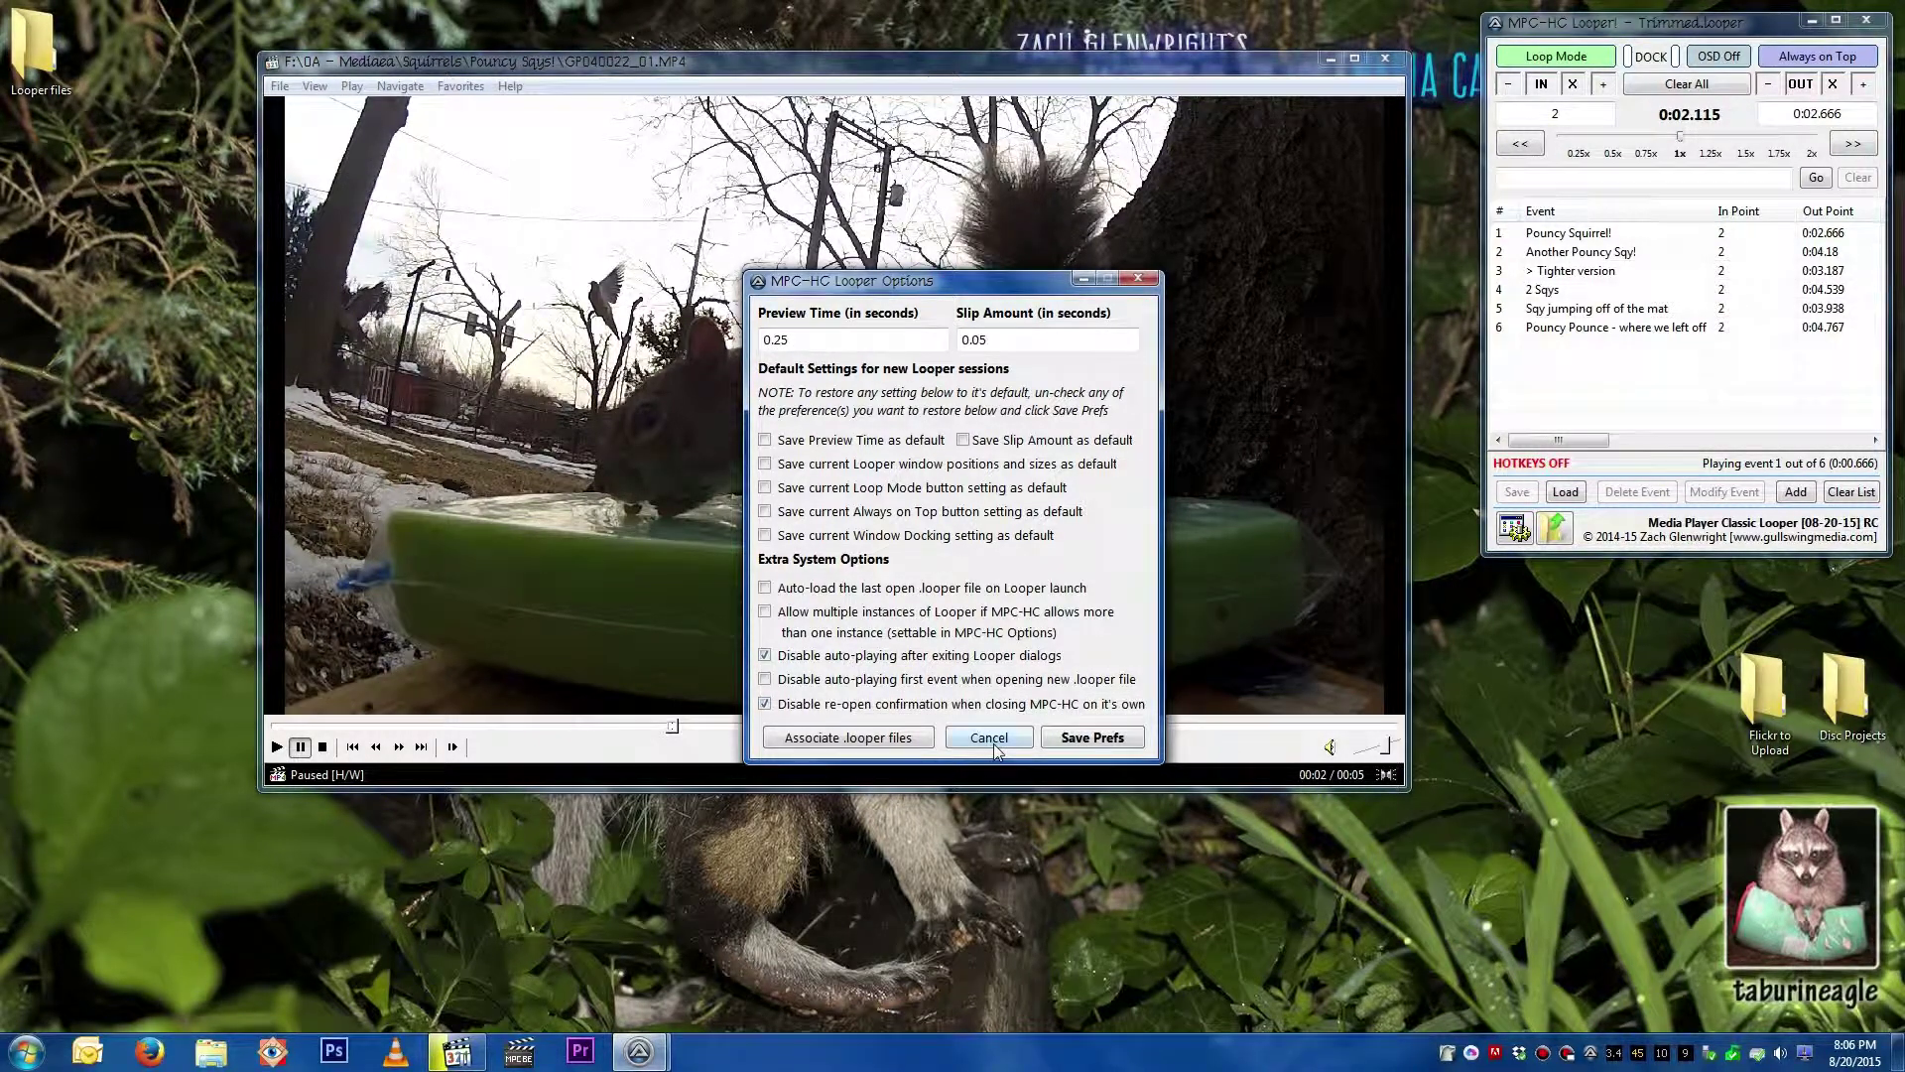
left_click(1093, 737)
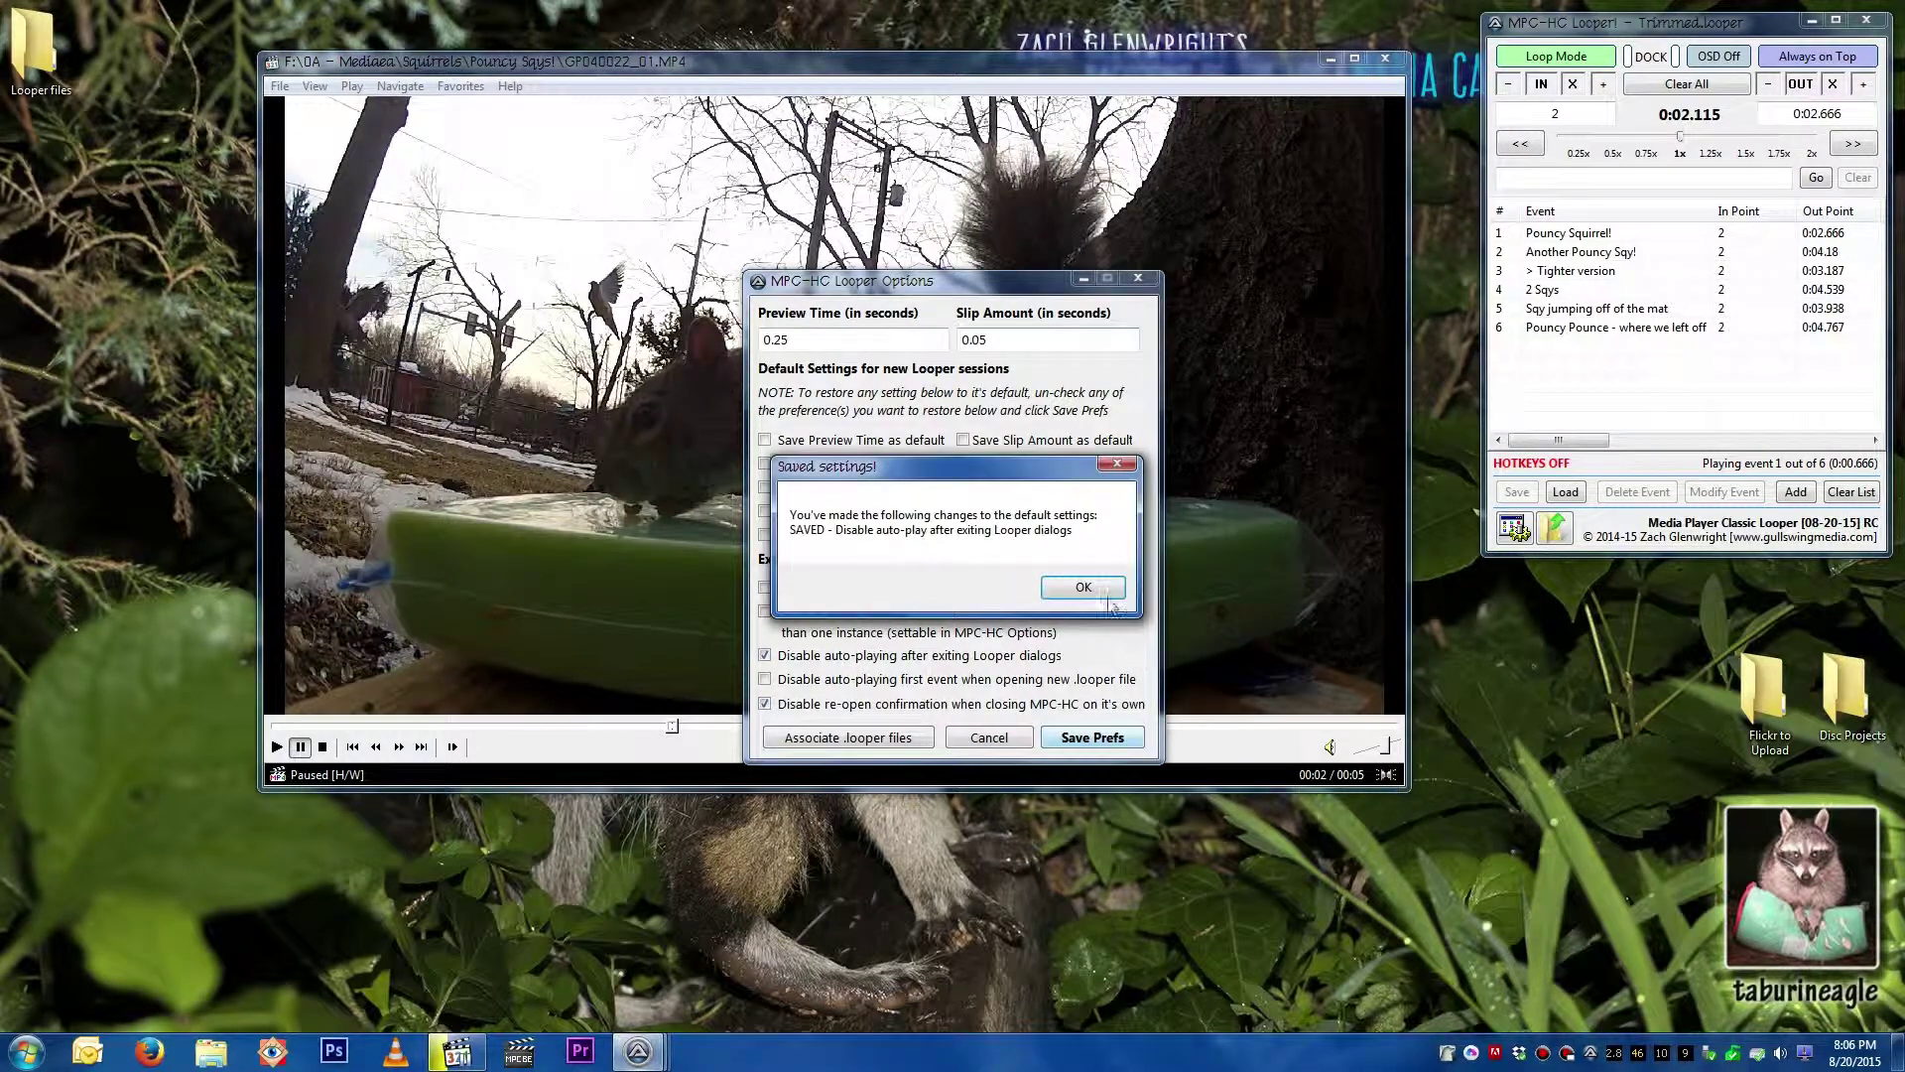
left_click(1069, 599)
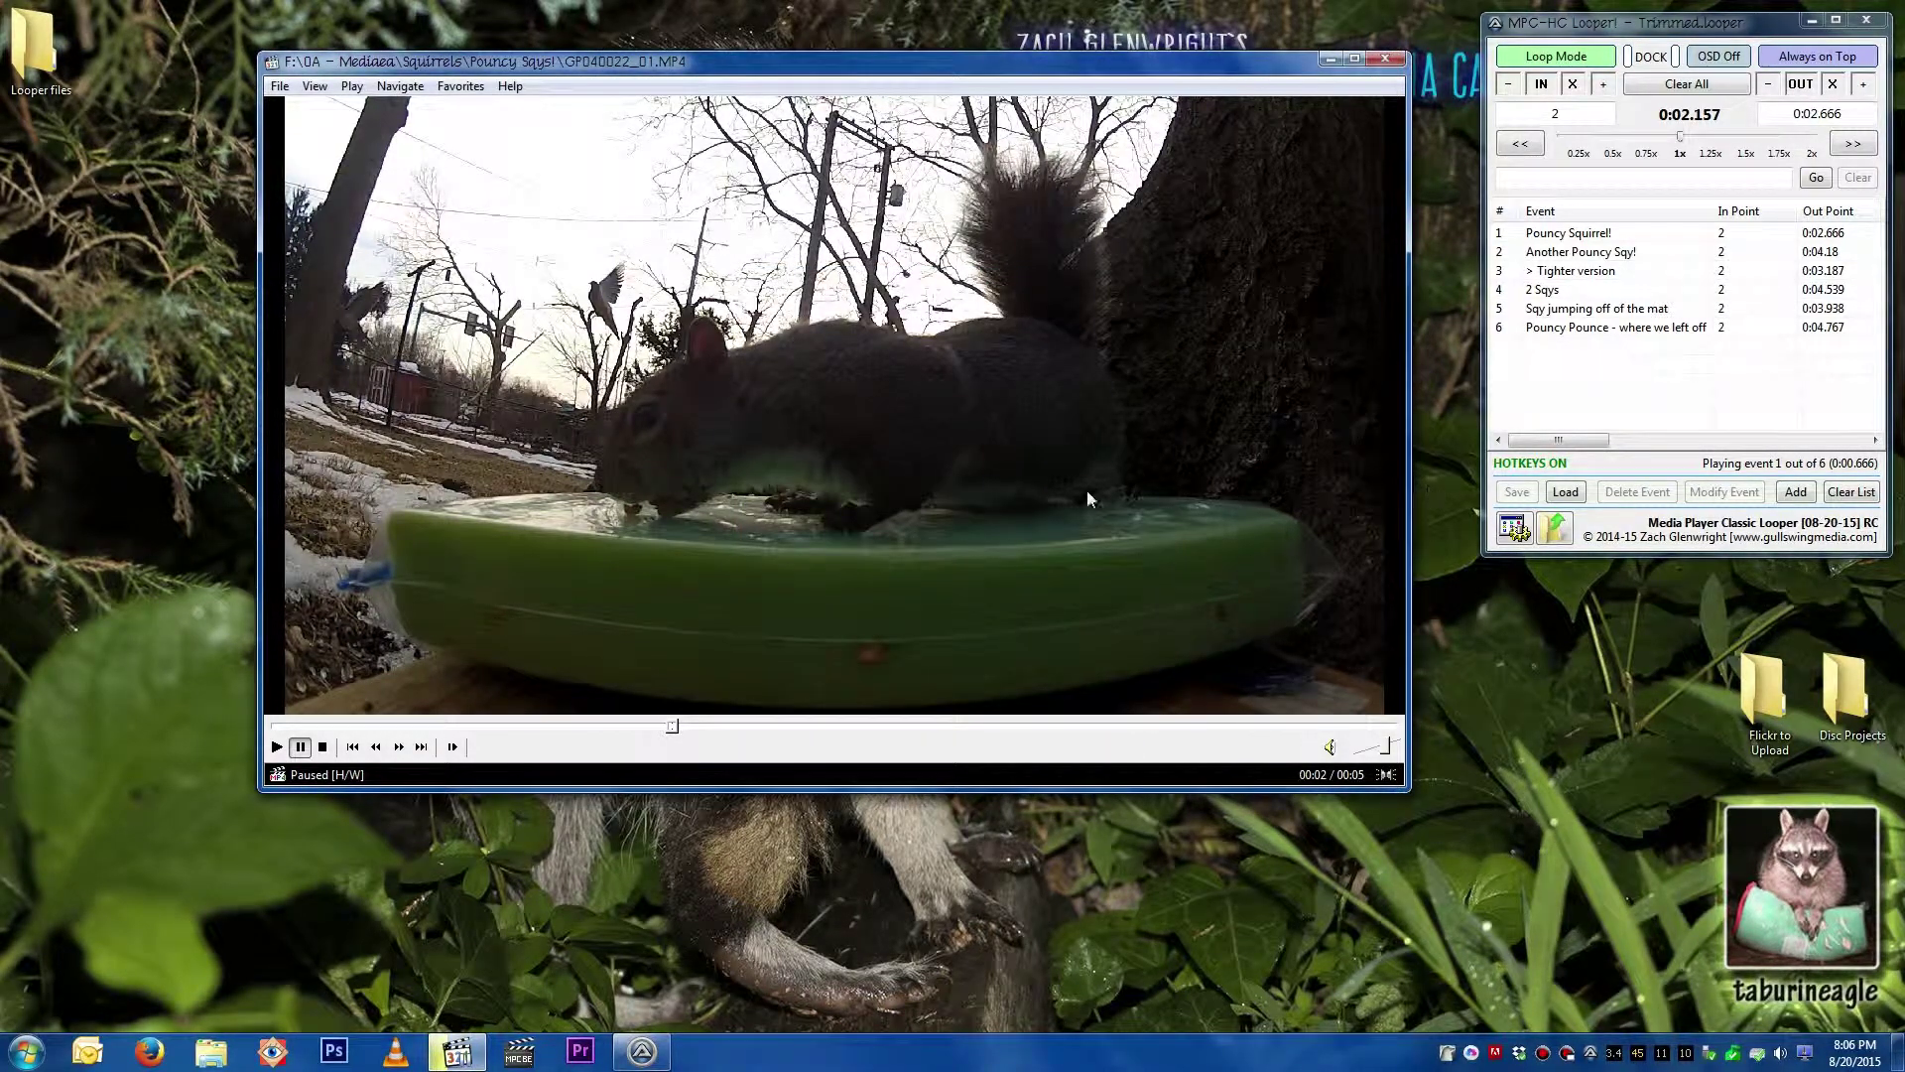
Step: Reopen the Looper options and save the preferences again to test playback after leaving a dialog
left_click(1512, 528)
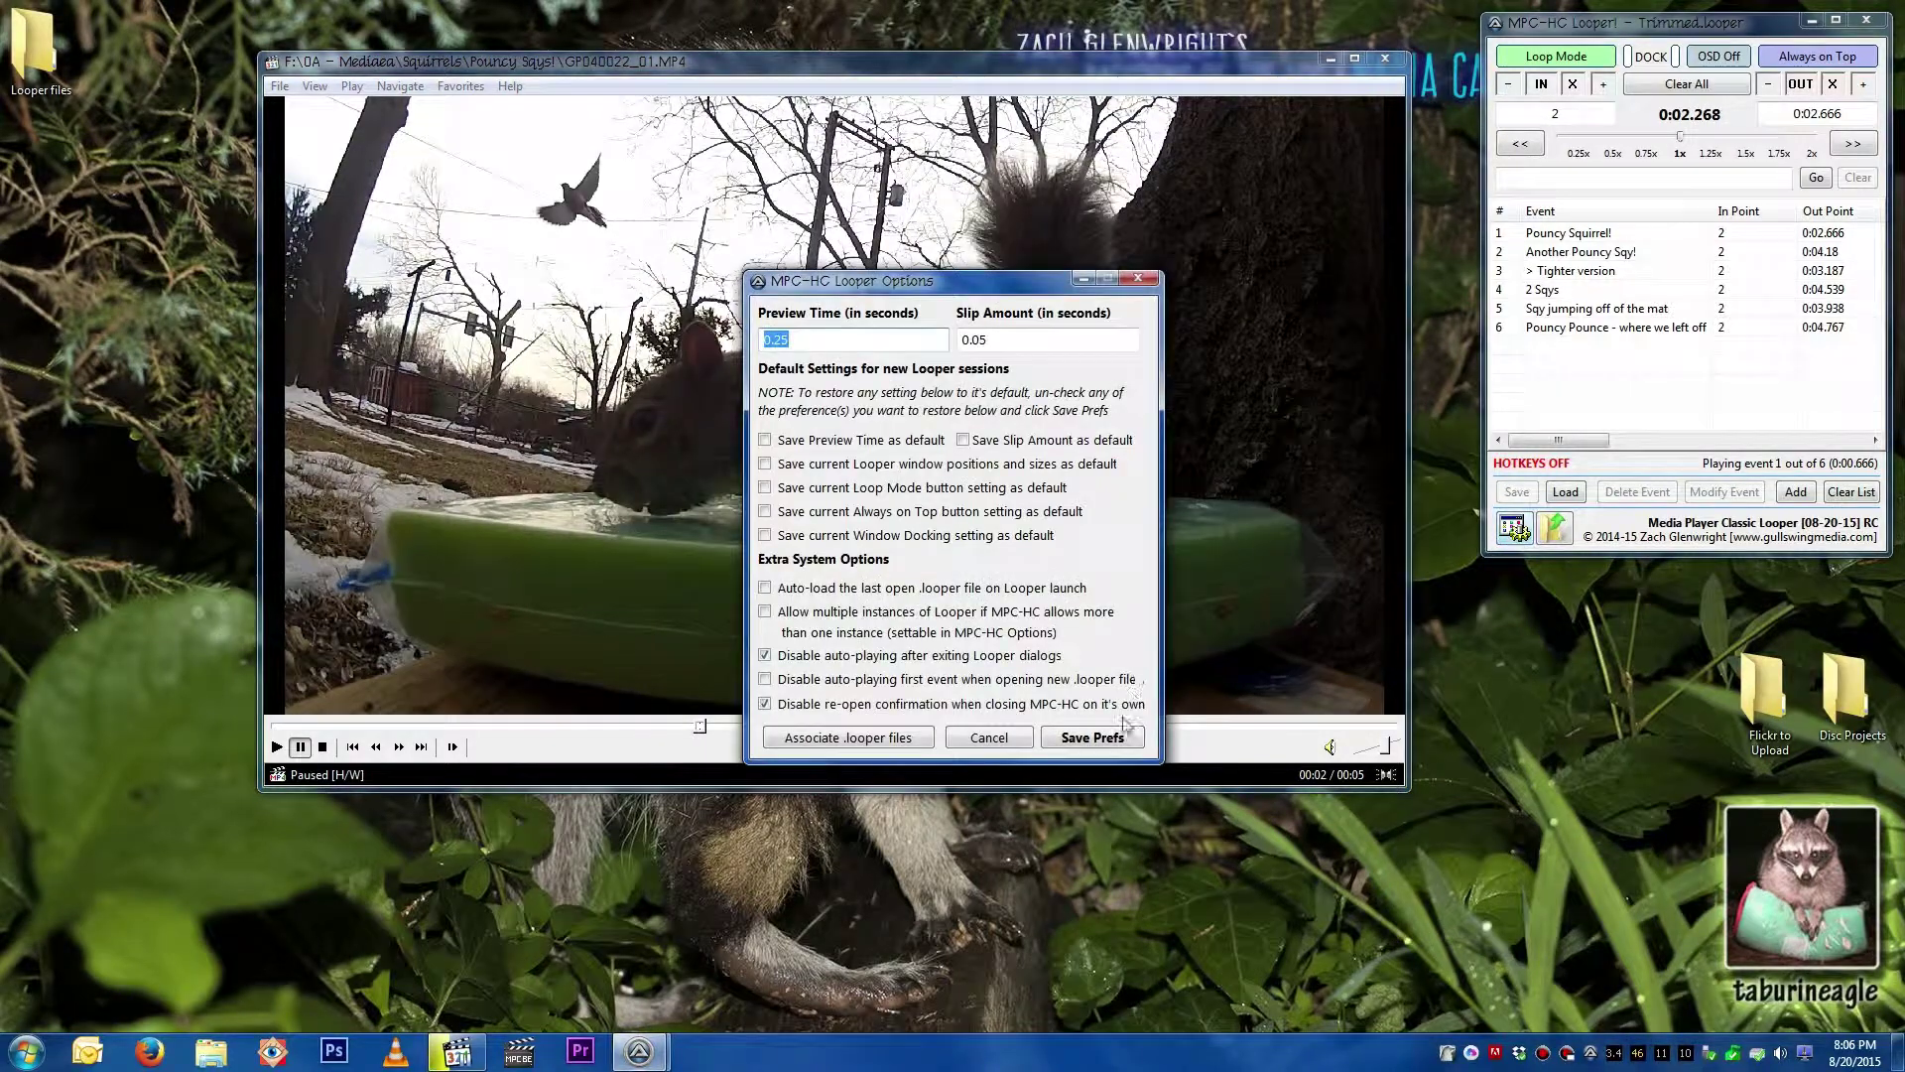
left_click(1102, 740)
left_click(1065, 587)
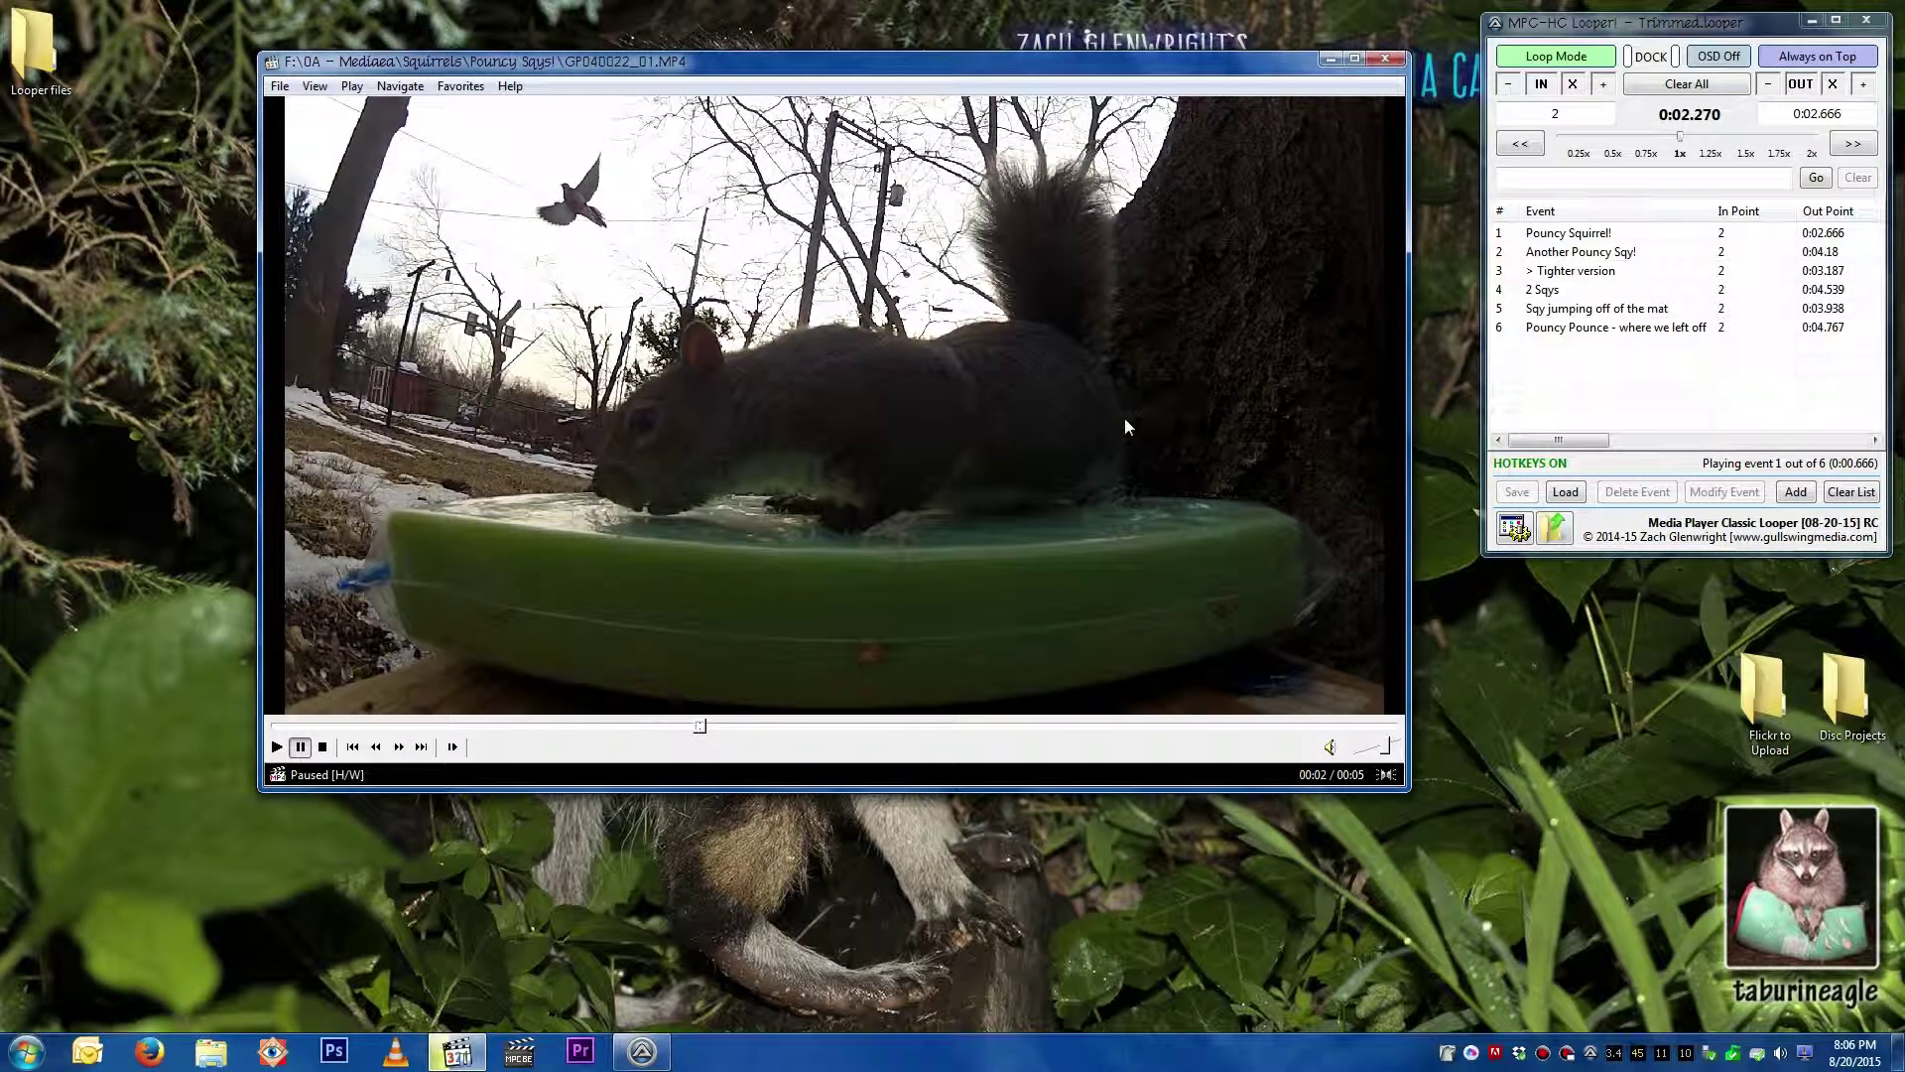
Step: Resume playback, mark a loop from 0:01.964 to 0:02.396, and add it as the event jkljdsklgsdgjsdf
left_click(933, 367)
key("i")
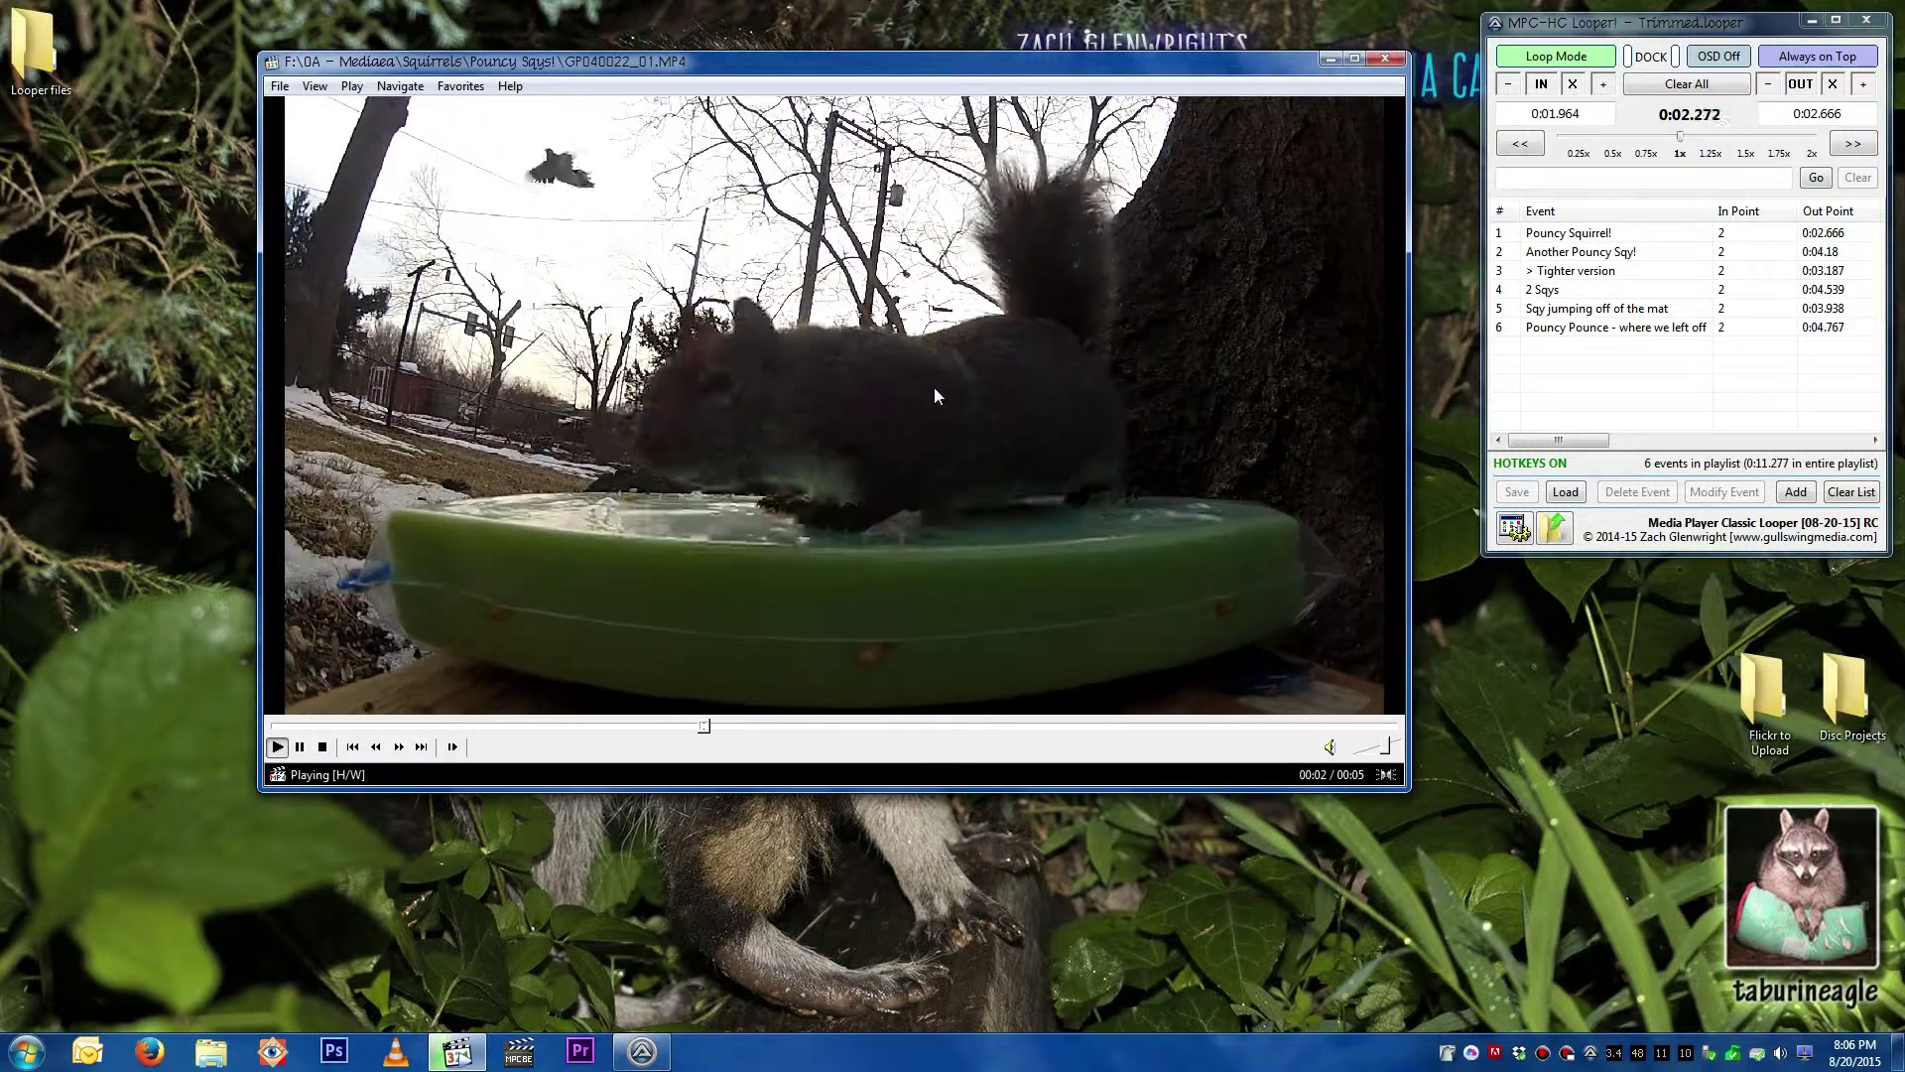
key("o")
key("n")
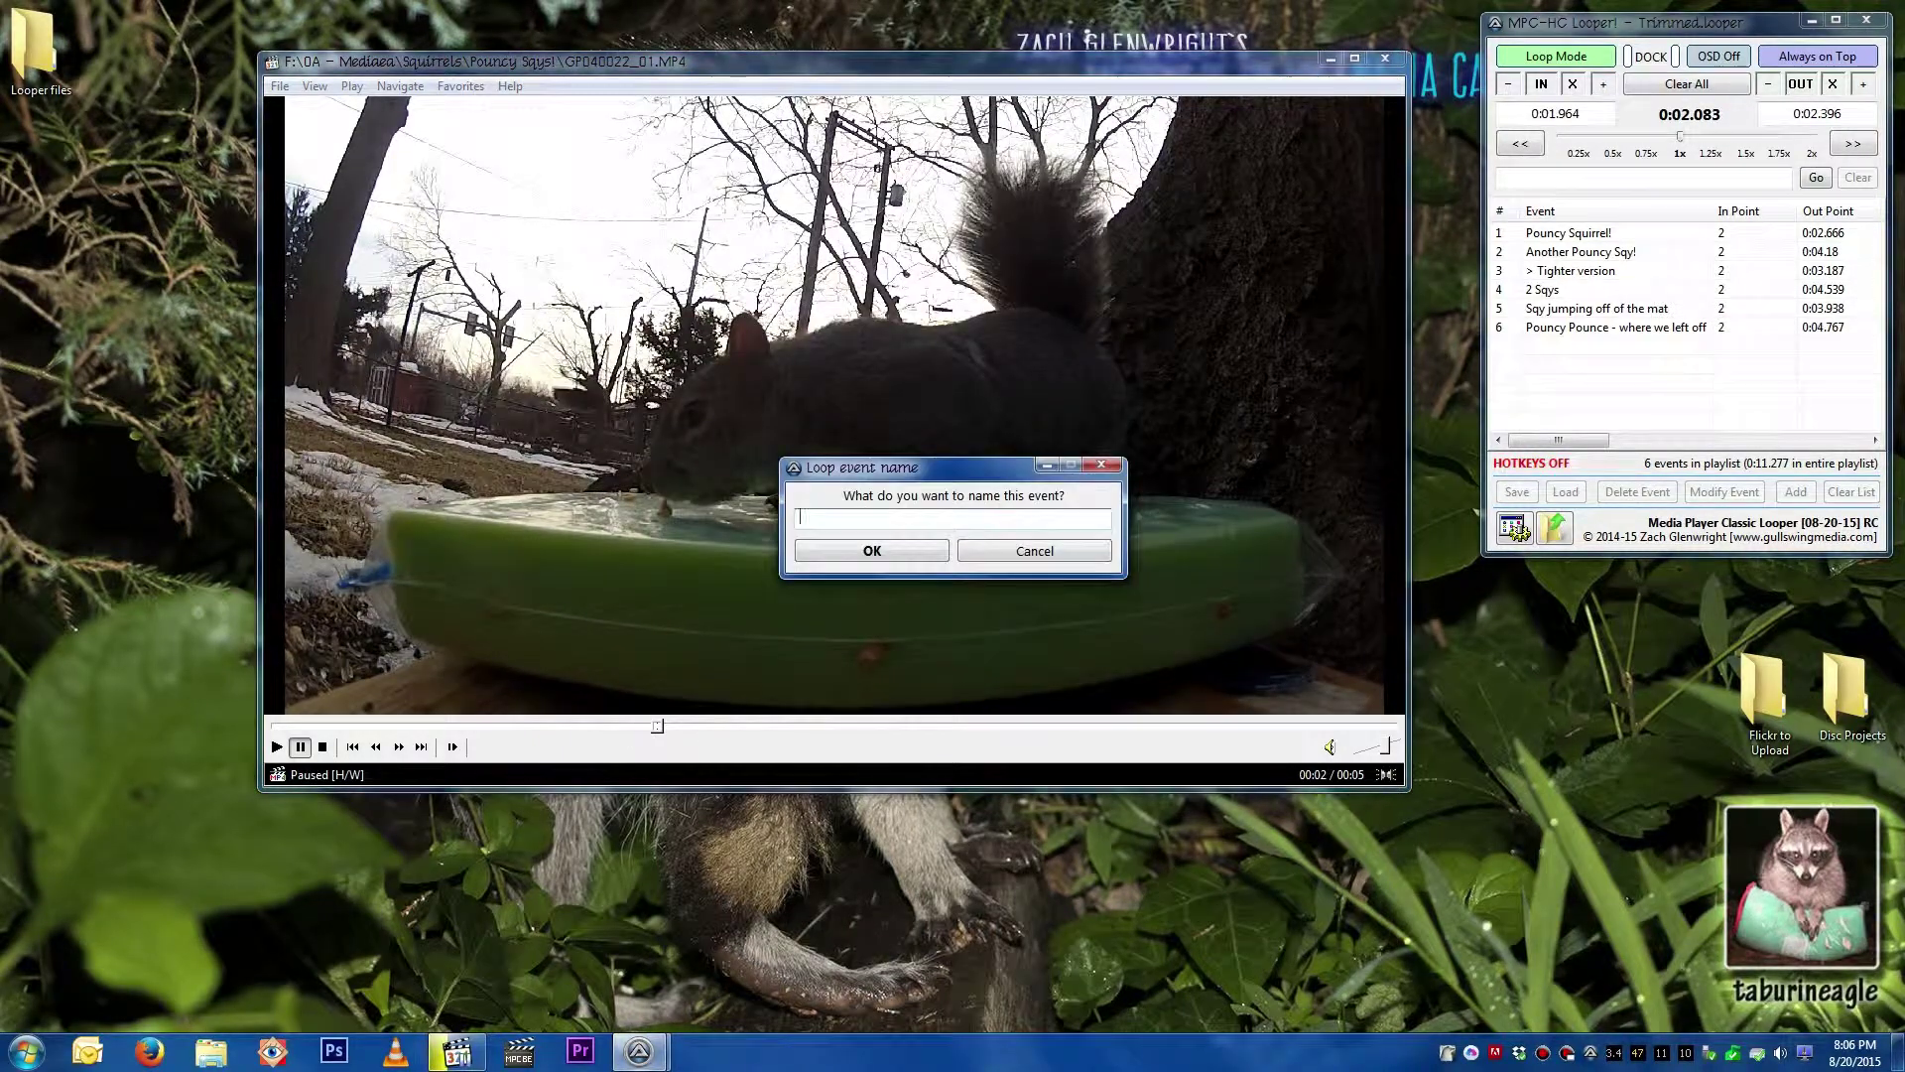
key("Return")
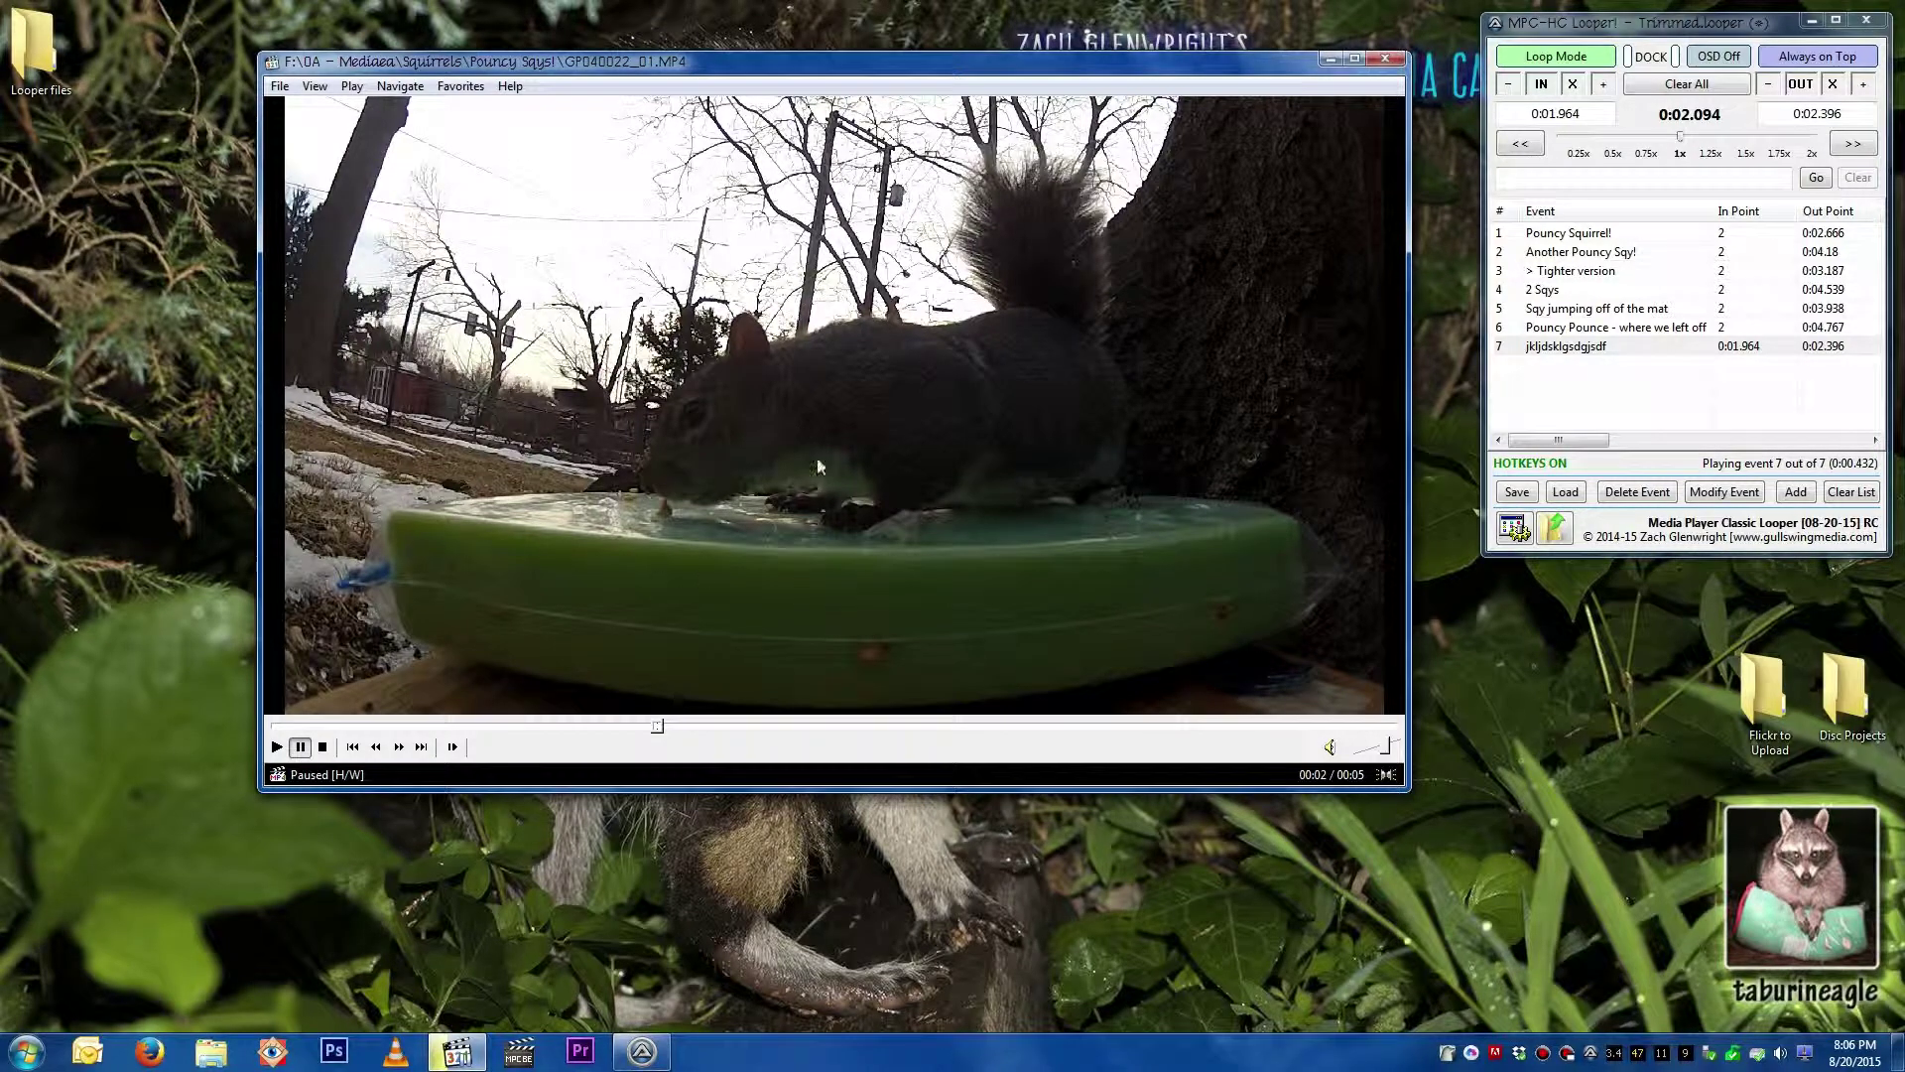
Step: Turn off the option that disables auto-playing after exiting Looper dialogs, and save the preferences
left_click(1503, 533)
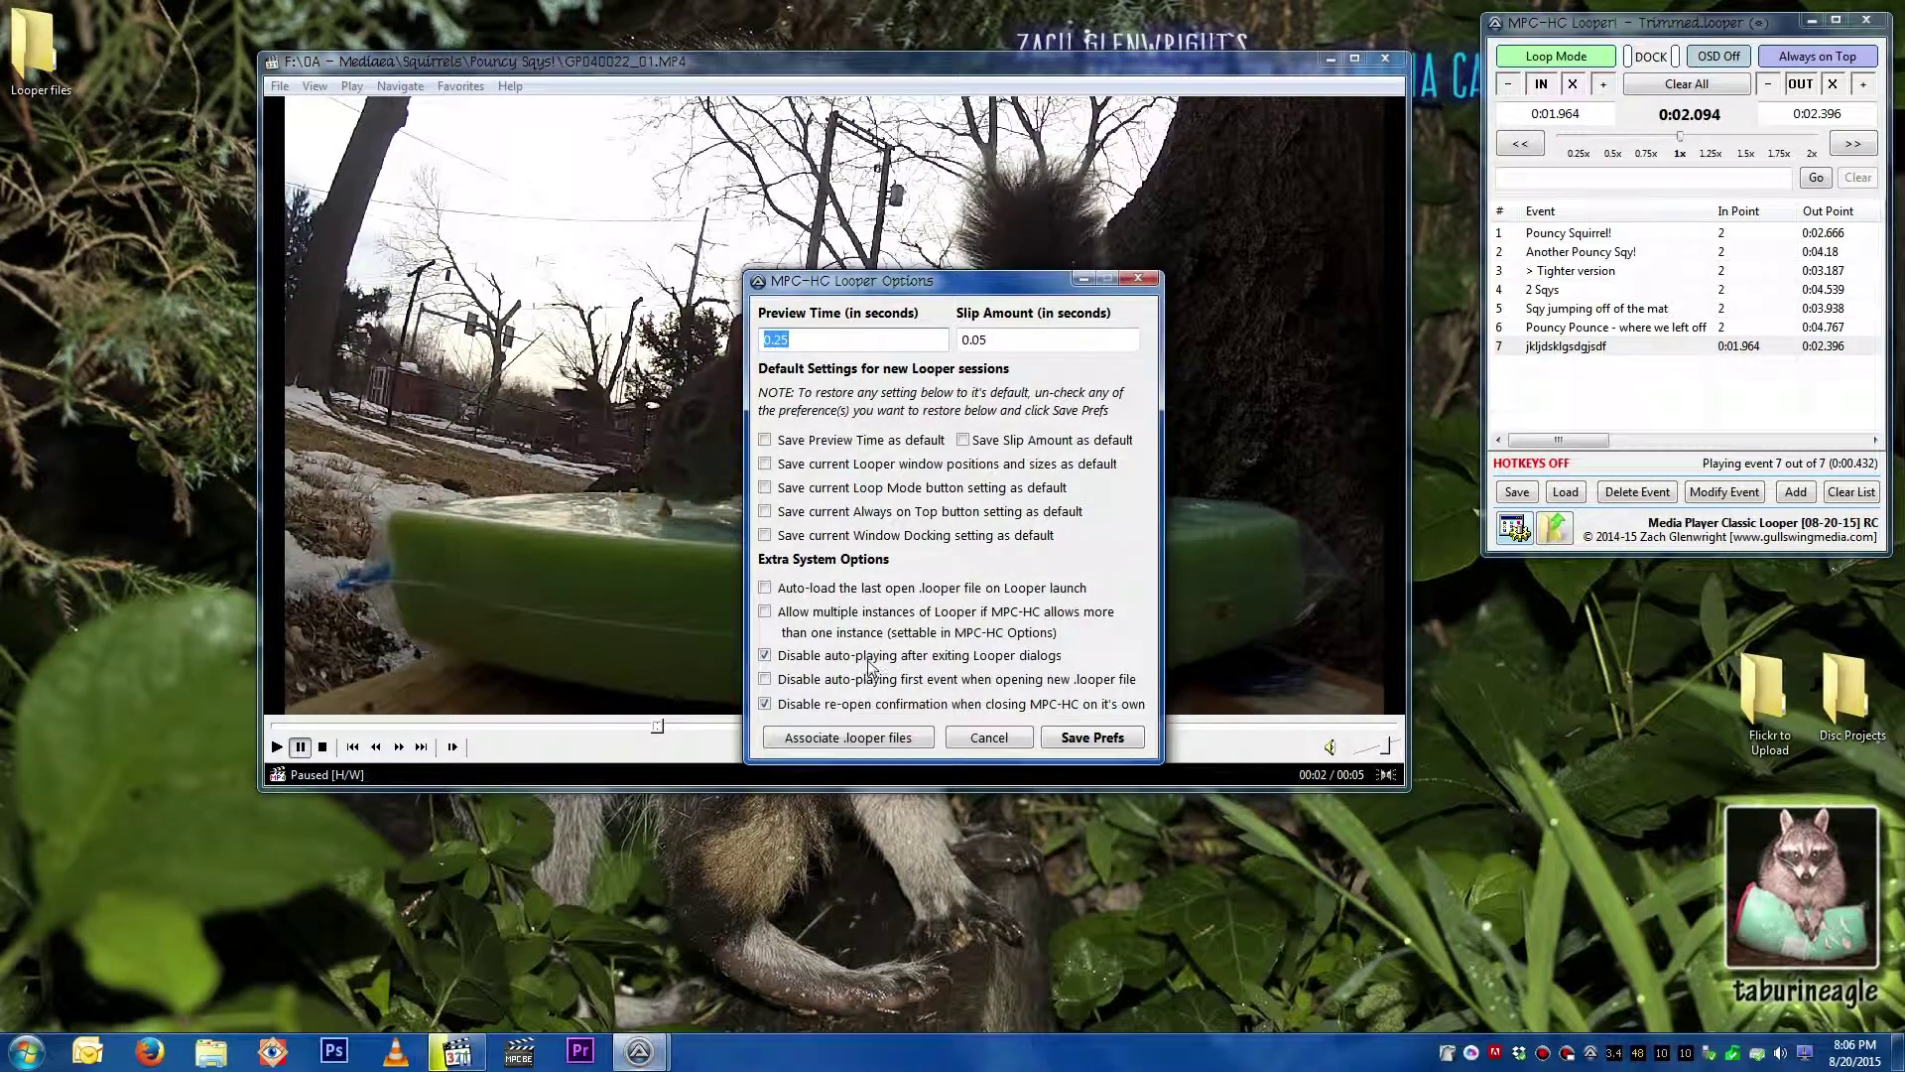
left_click(1088, 738)
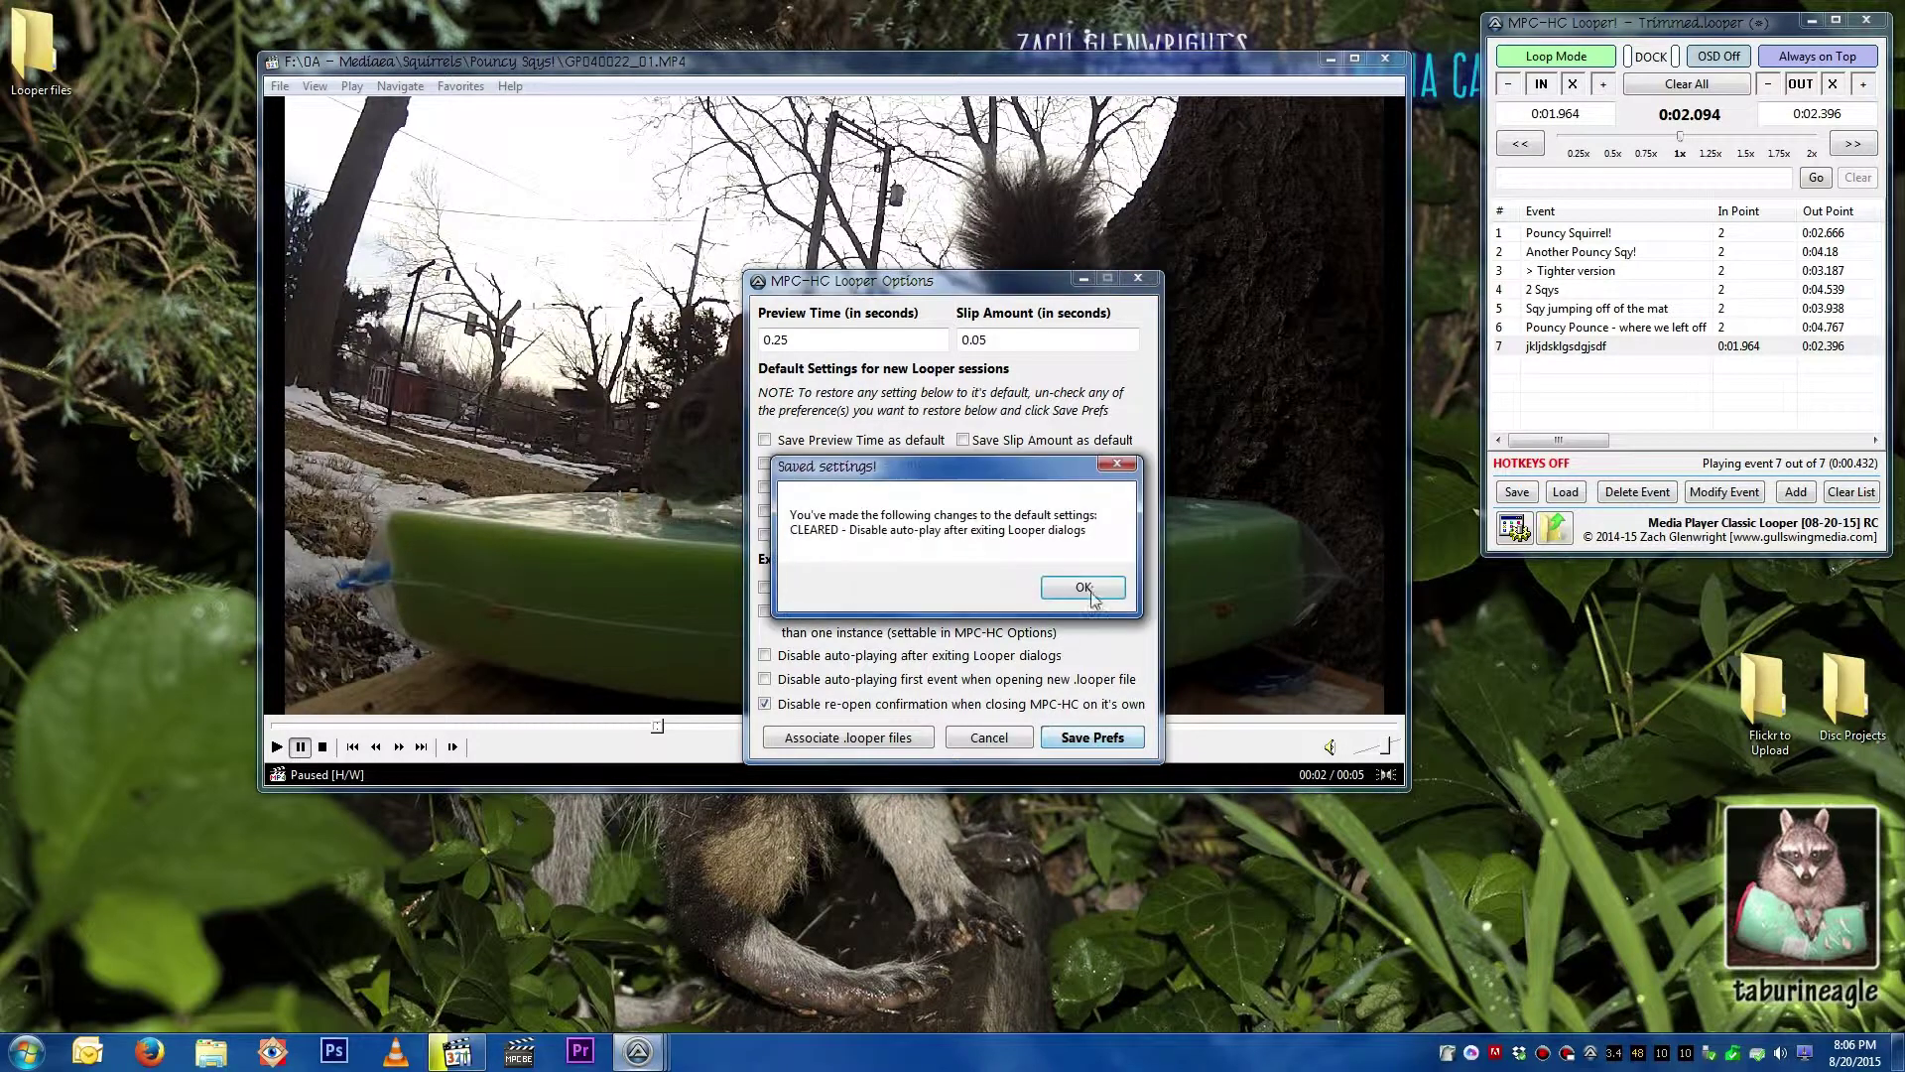
left_click(1086, 596)
Step: Mark a loop from 0:02.230 to 0:02.255 and add it as the event Squirrel iusdfkljgdf
key("i")
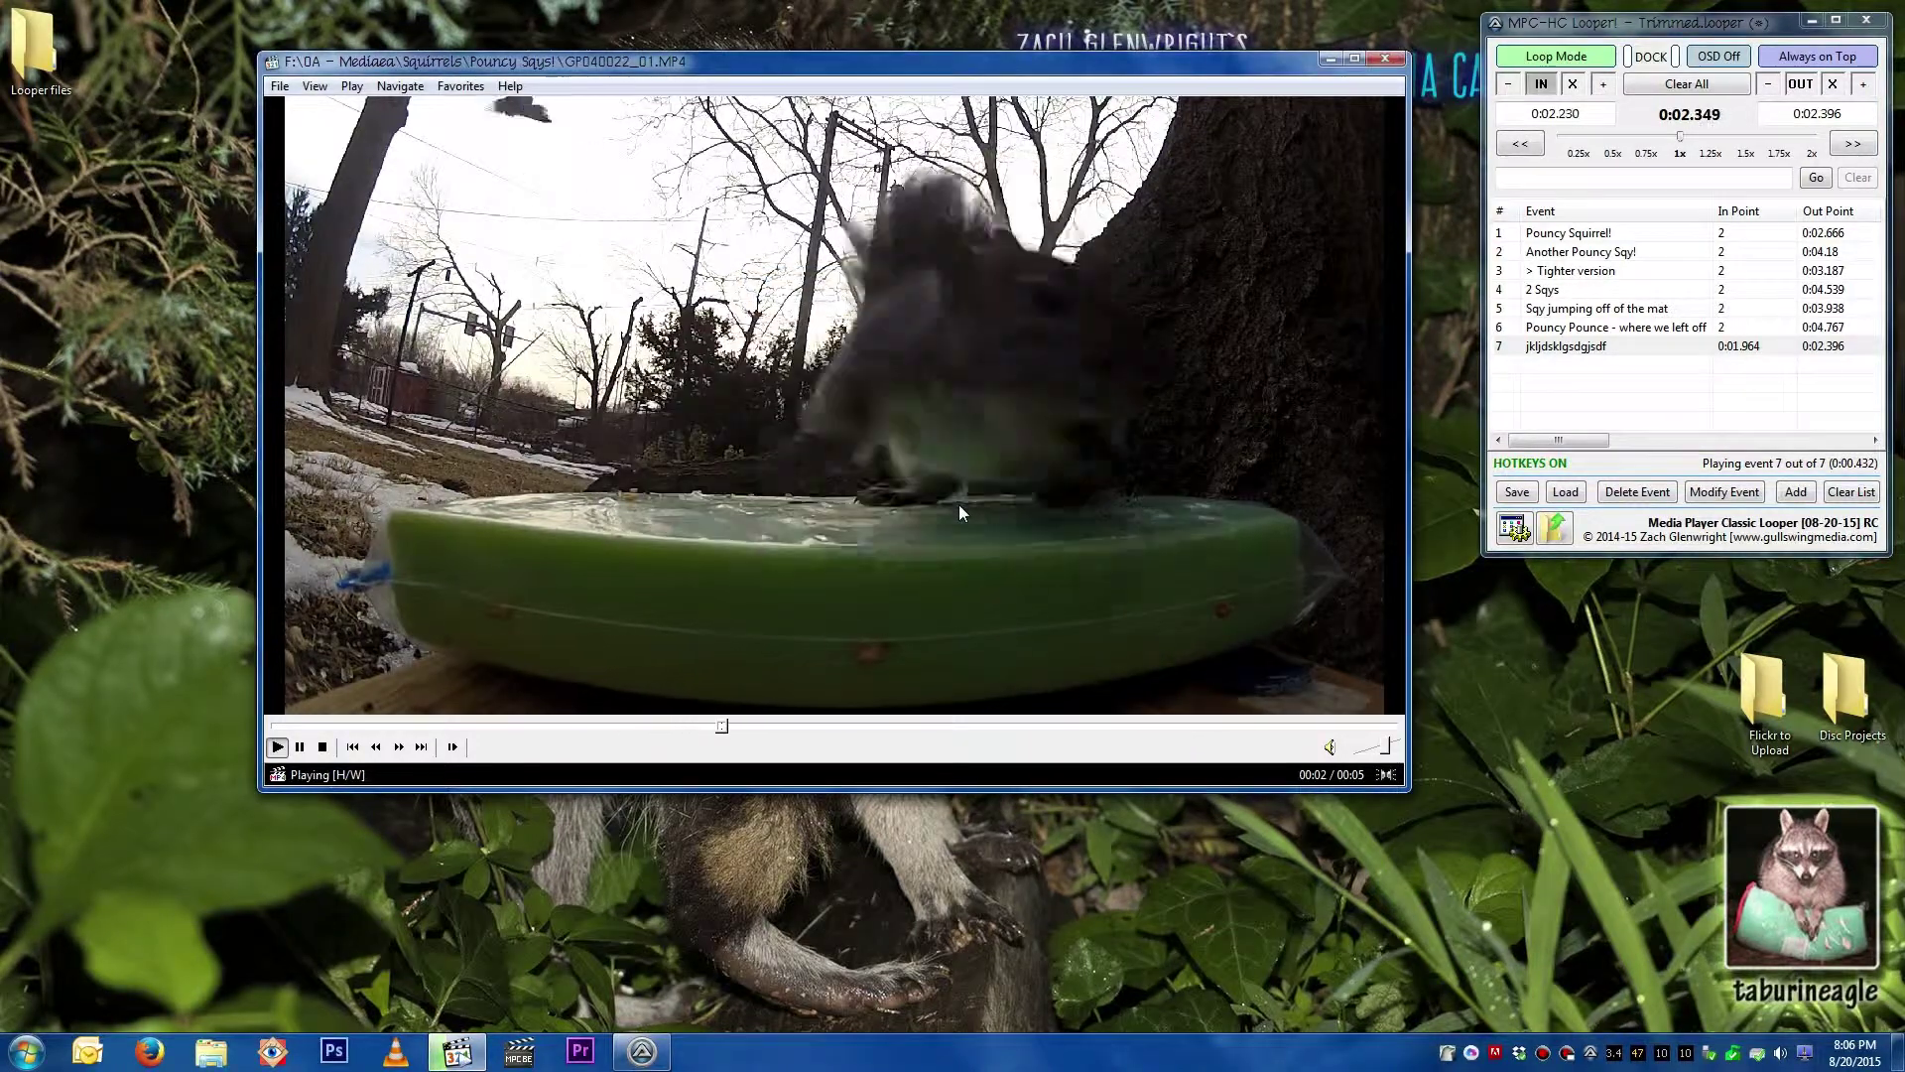
key("o")
key("n")
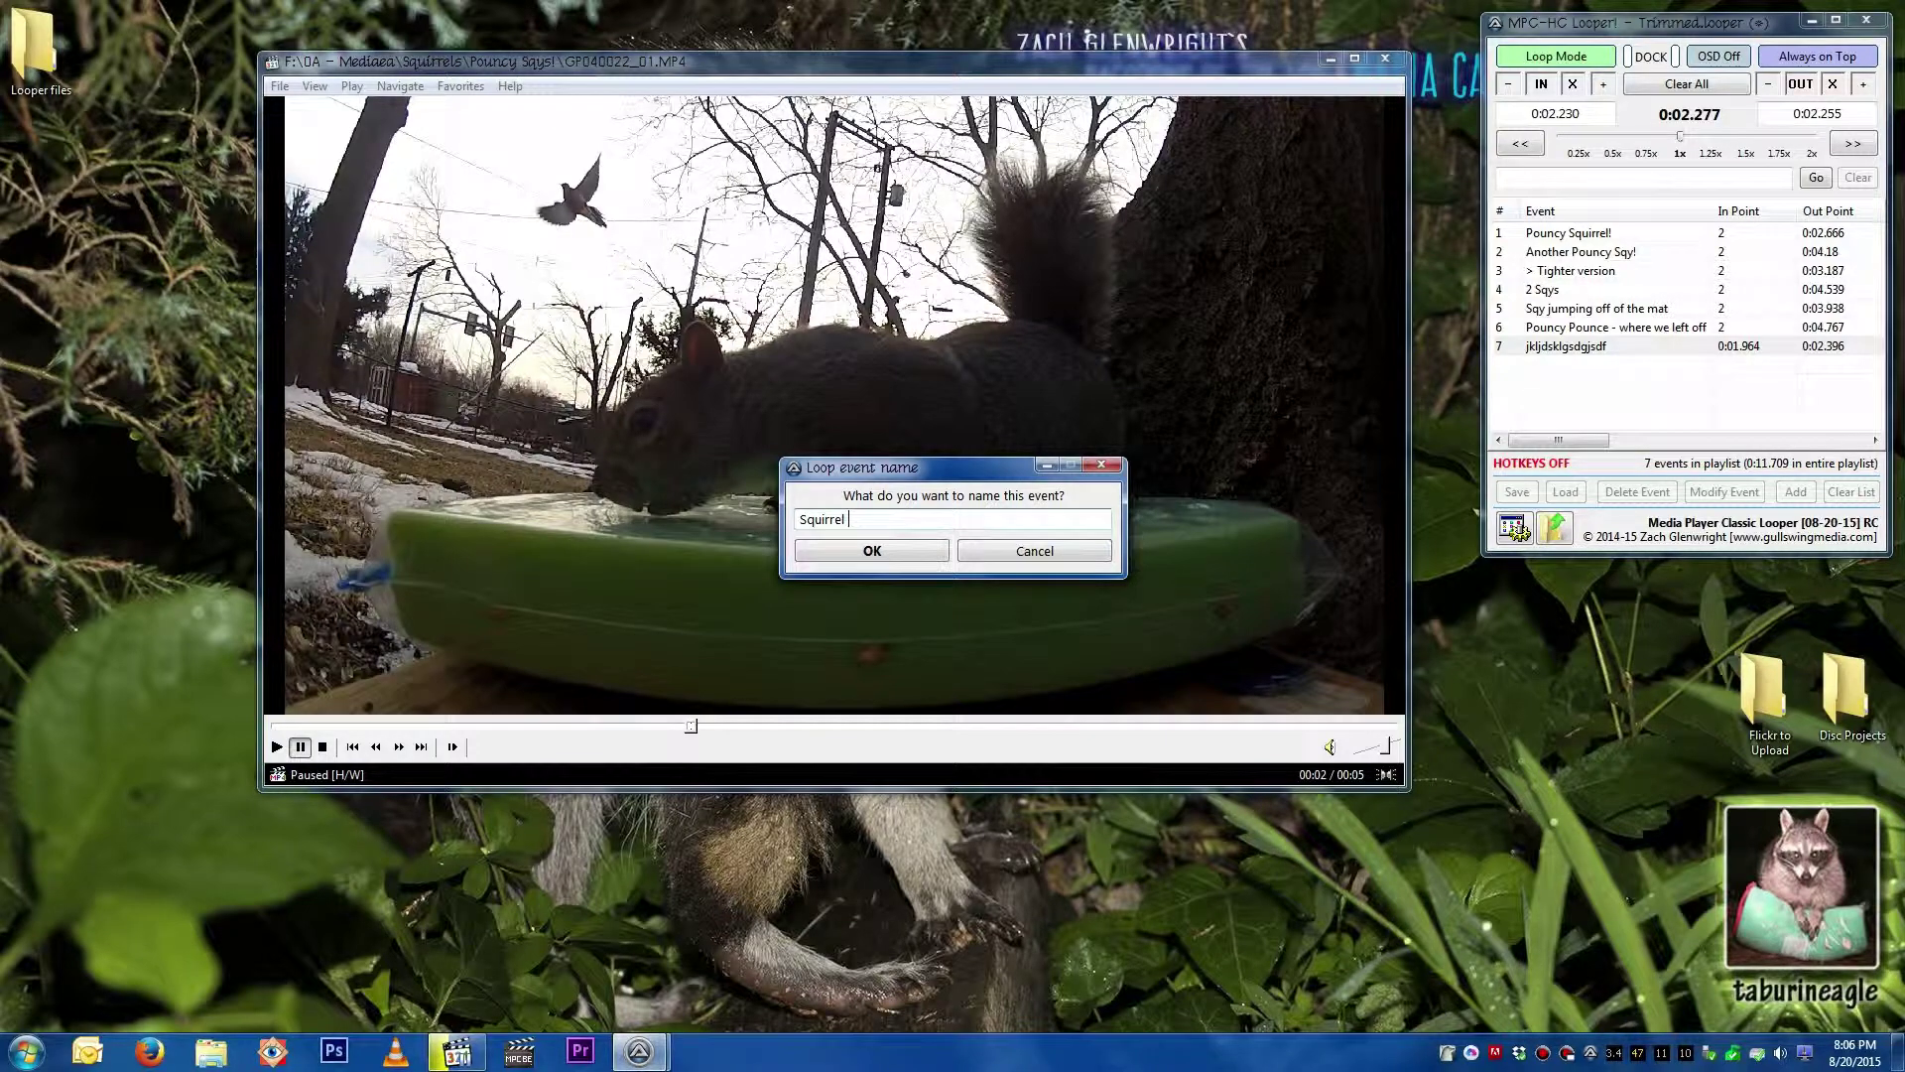
key("Return")
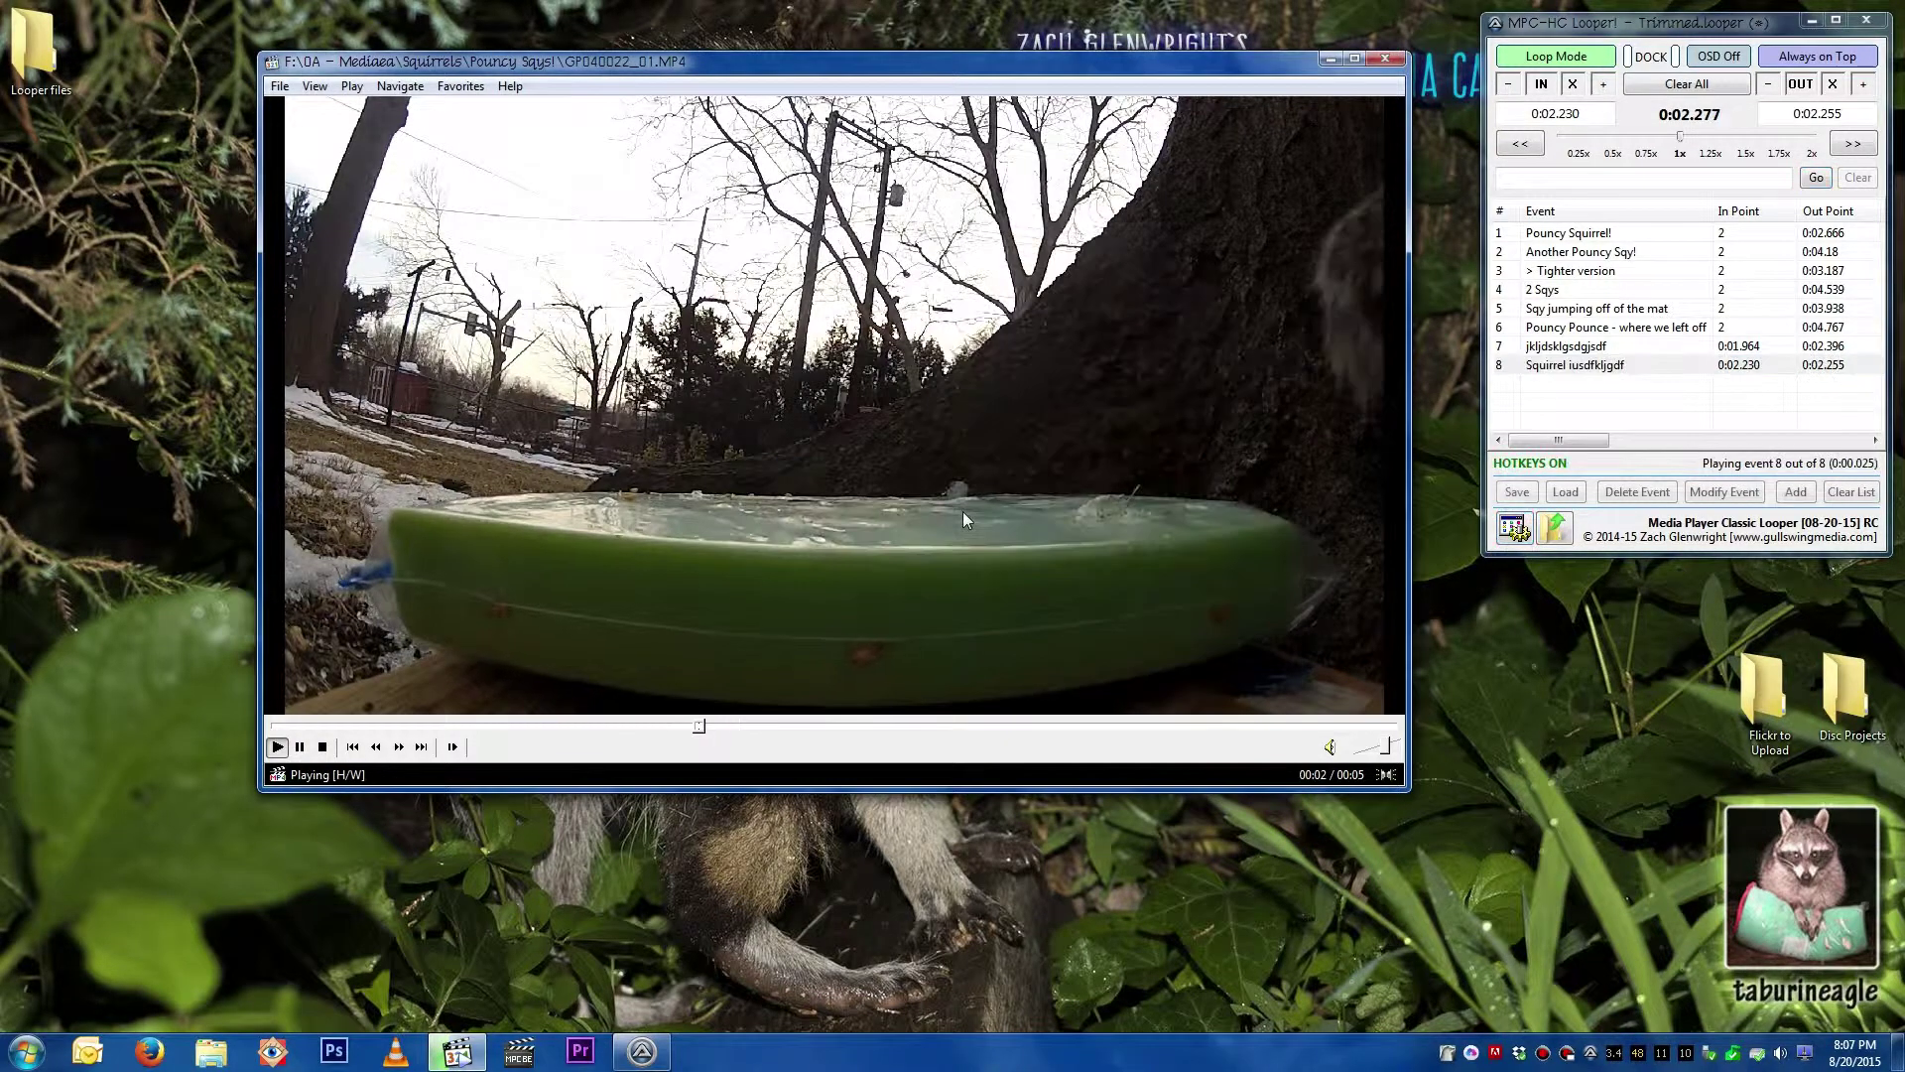
Step: Clear the in and out points, deselect the current event in the playlist, and pause the video
key("ctrl+x")
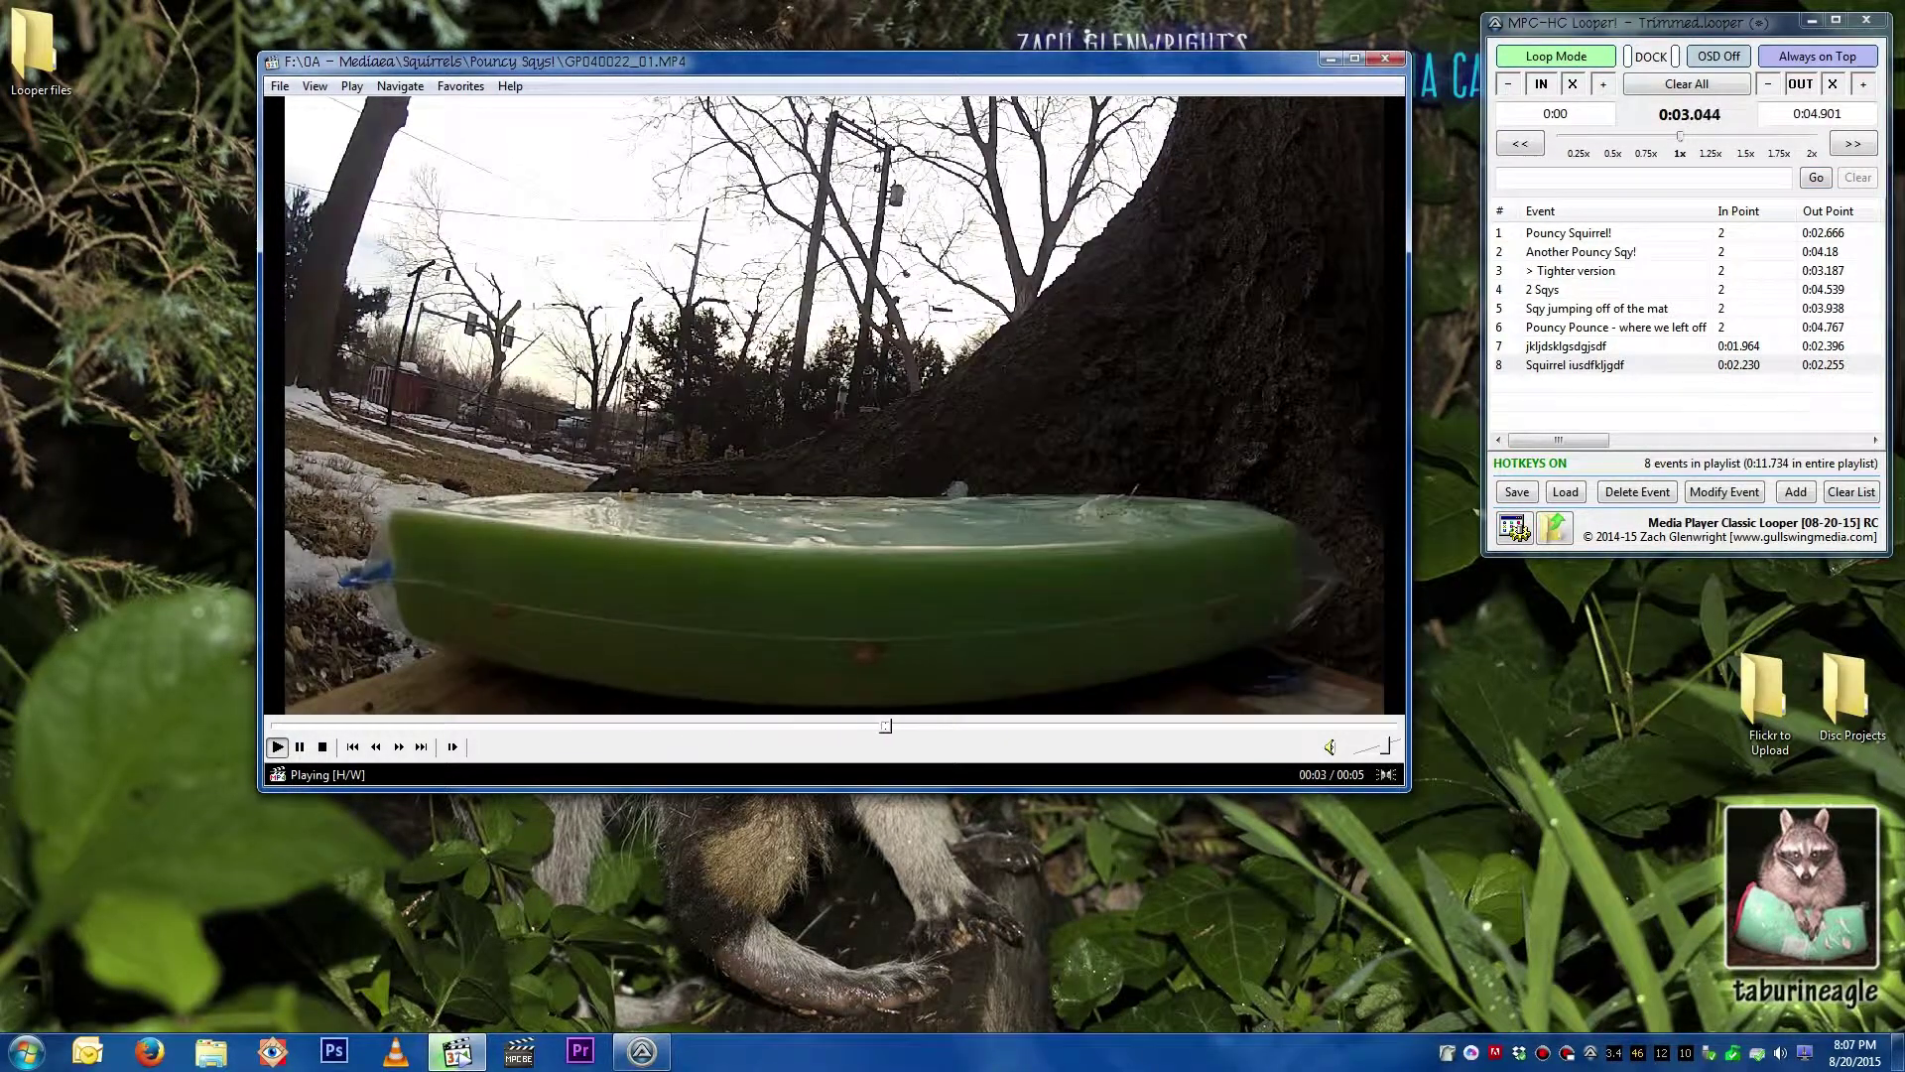
left_click(1568, 405)
left_click(866, 657)
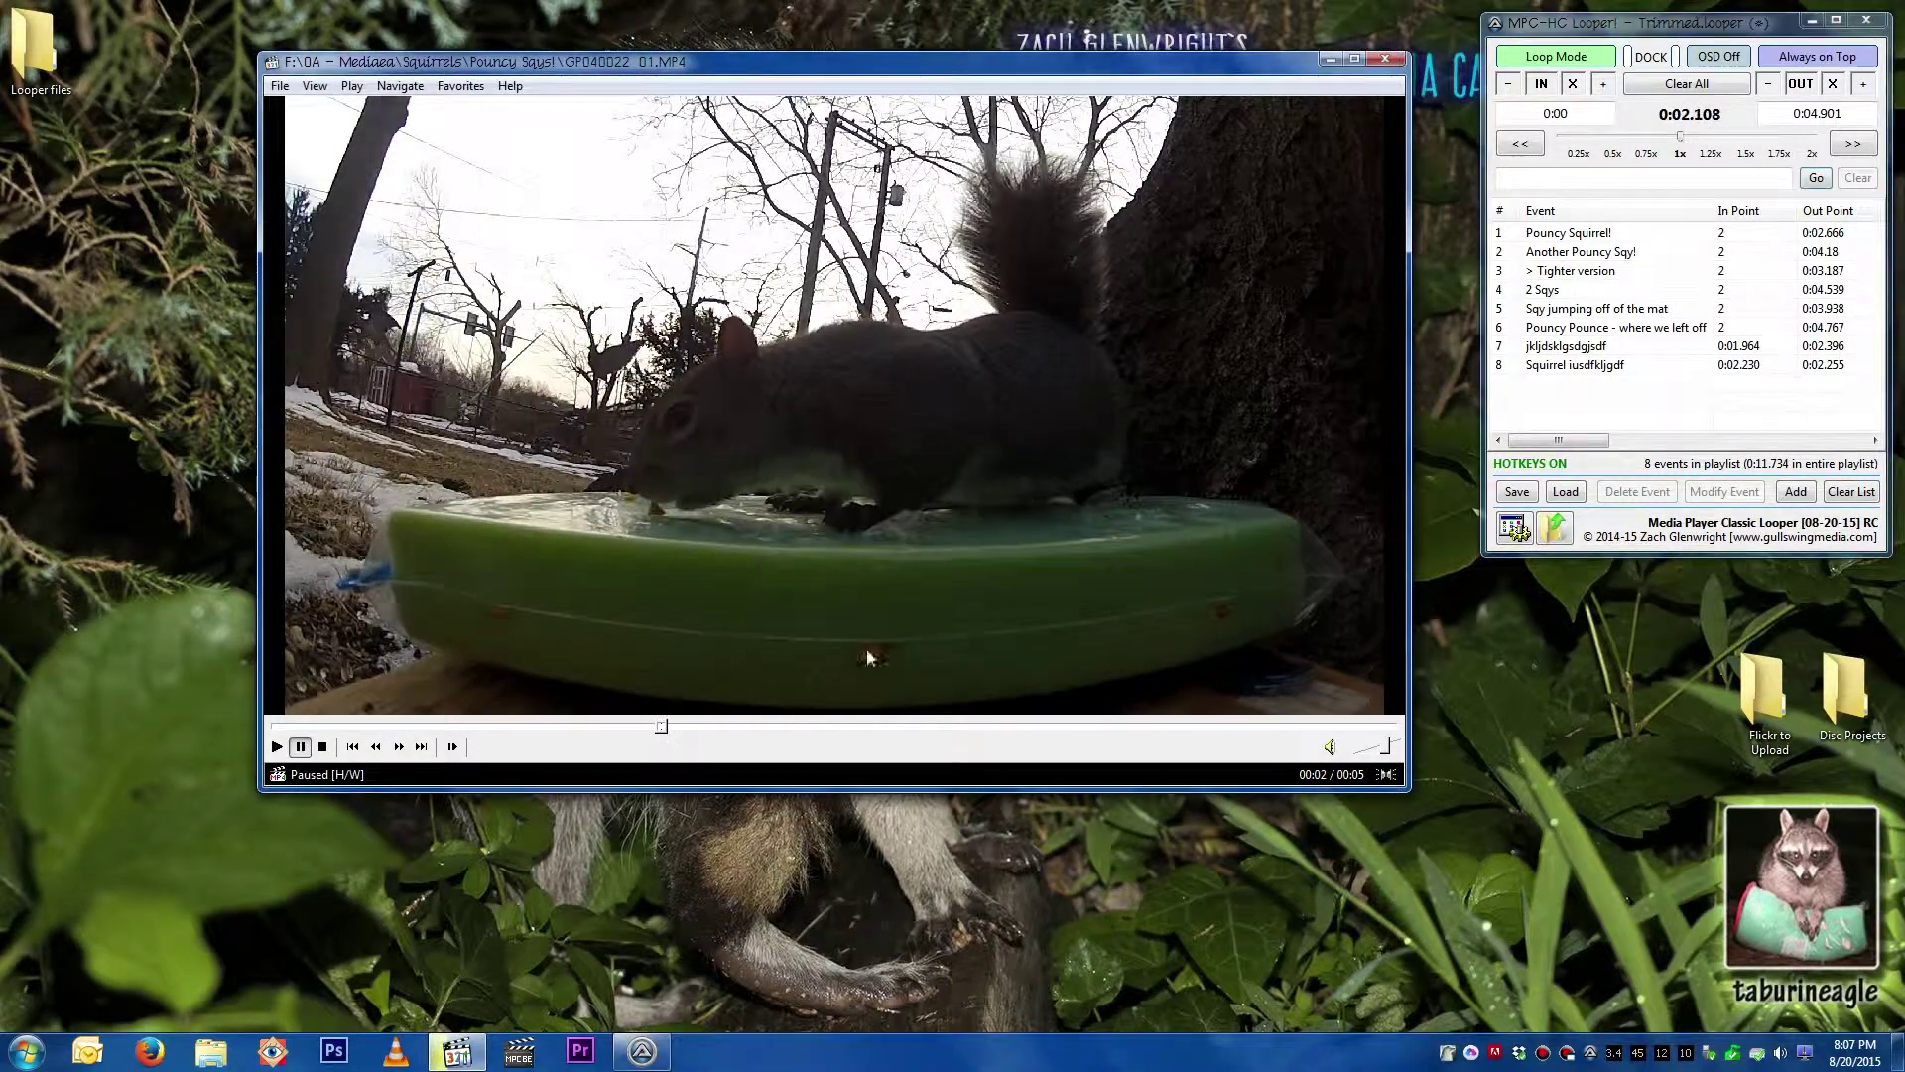
Step: Open the Looper options to review the auto-playing settings, and close them without saving
left_click(1516, 531)
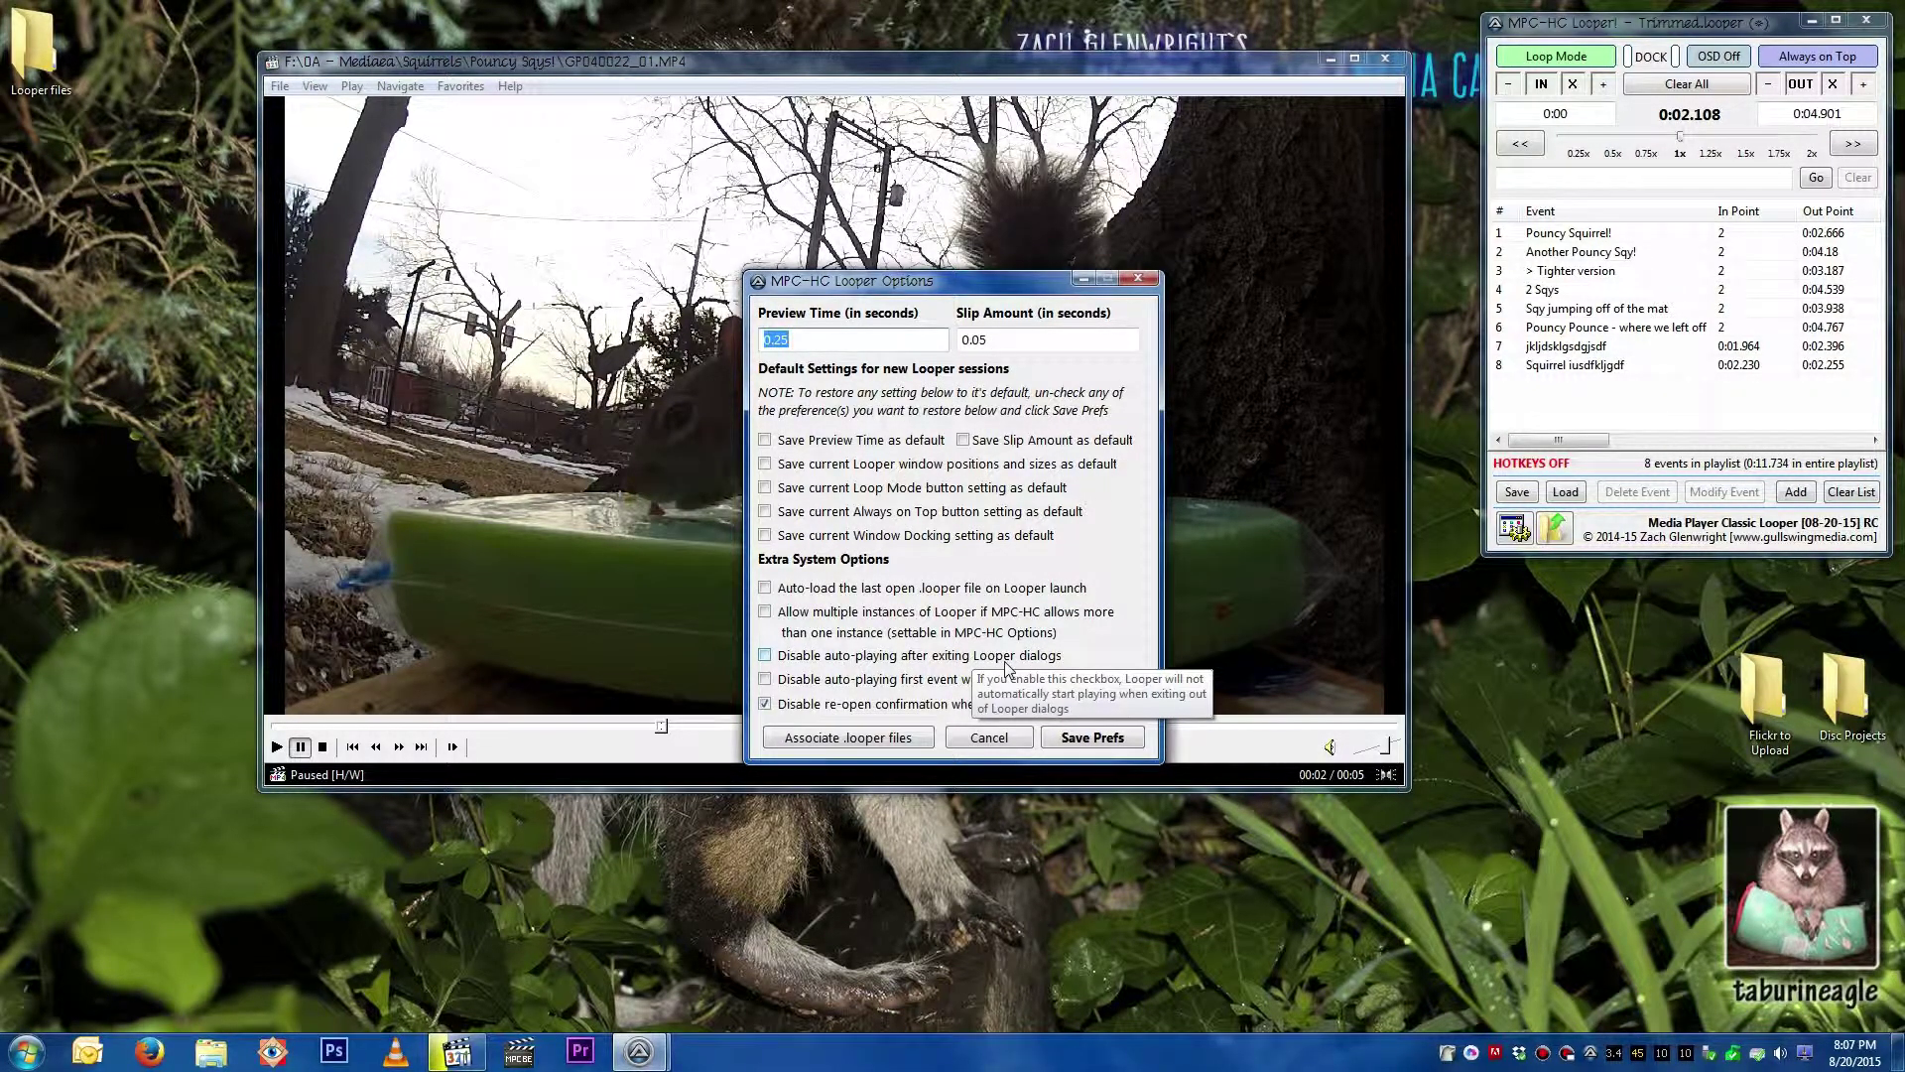
left_click(1006, 667)
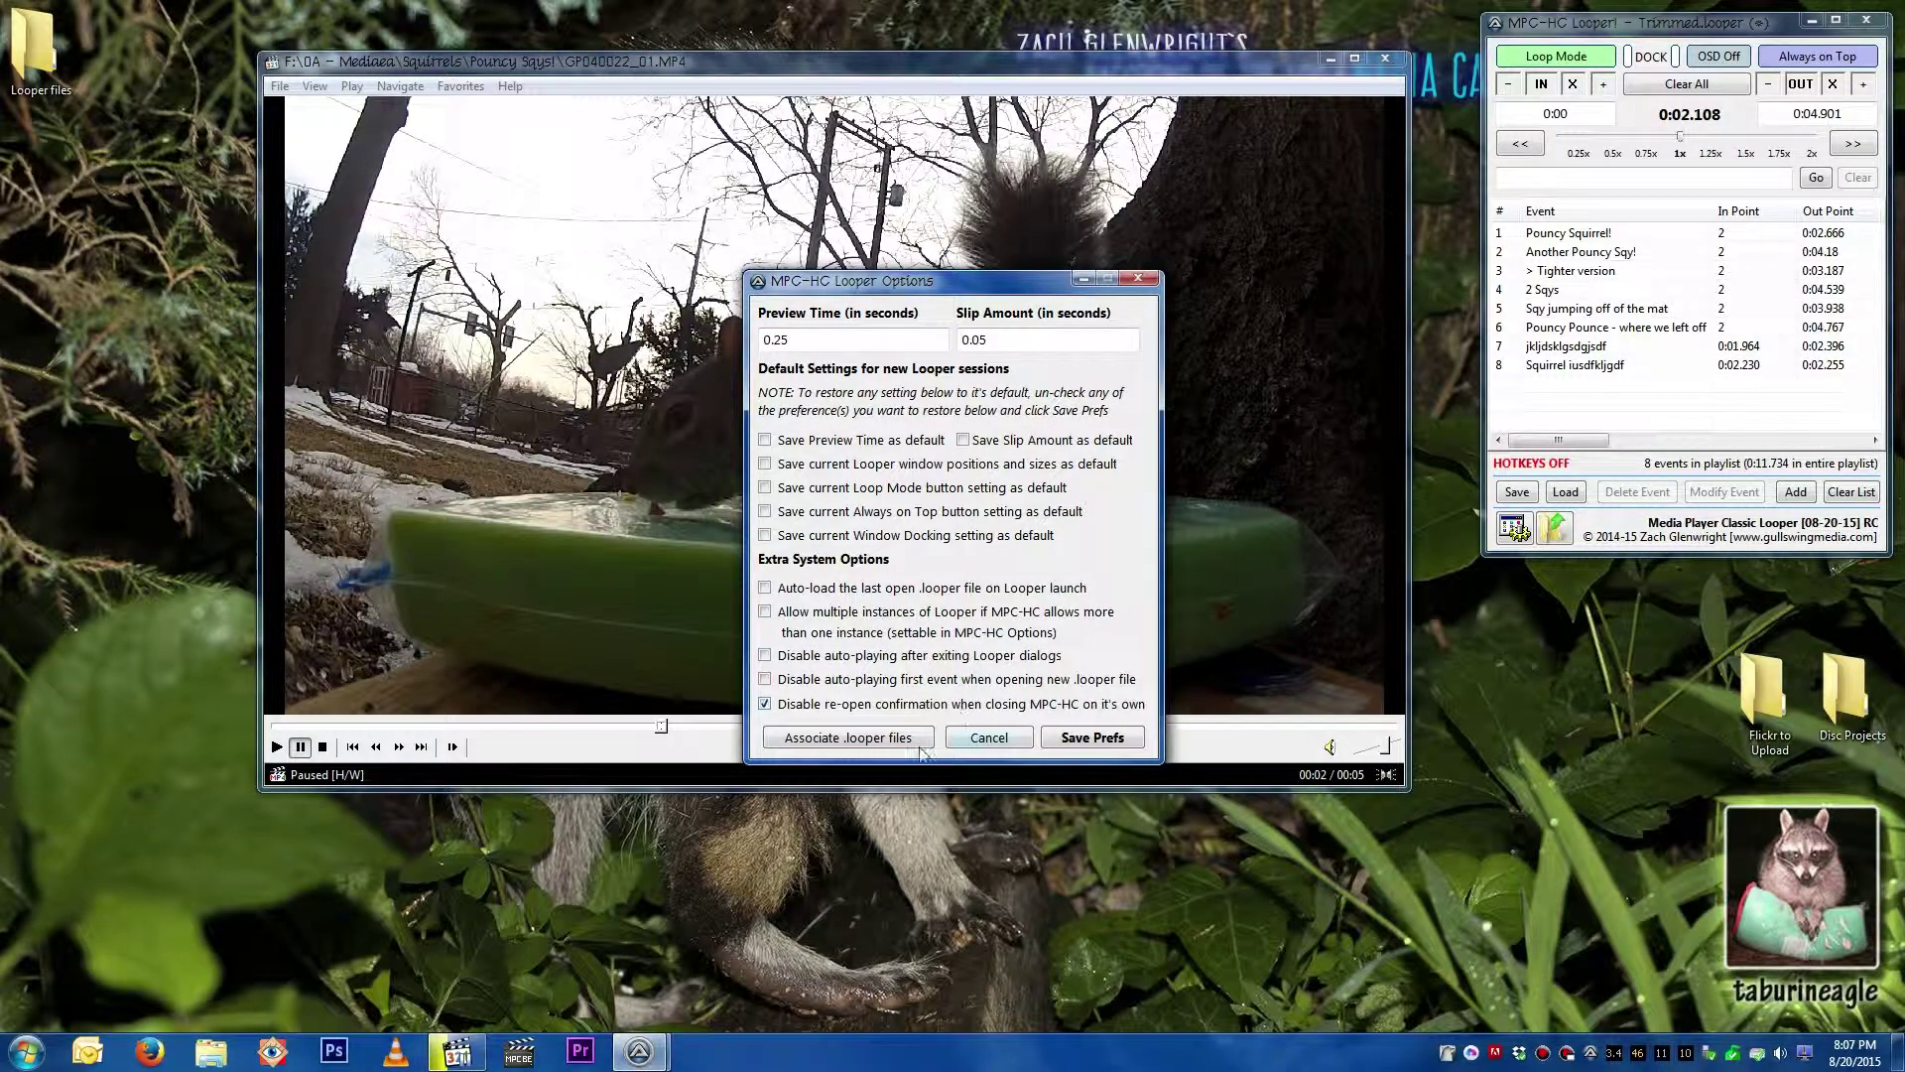
left_click(1006, 736)
Step: Close the video player, discard the unsaved playlist changes, and start a fresh empty Looper session
key("alt+F4")
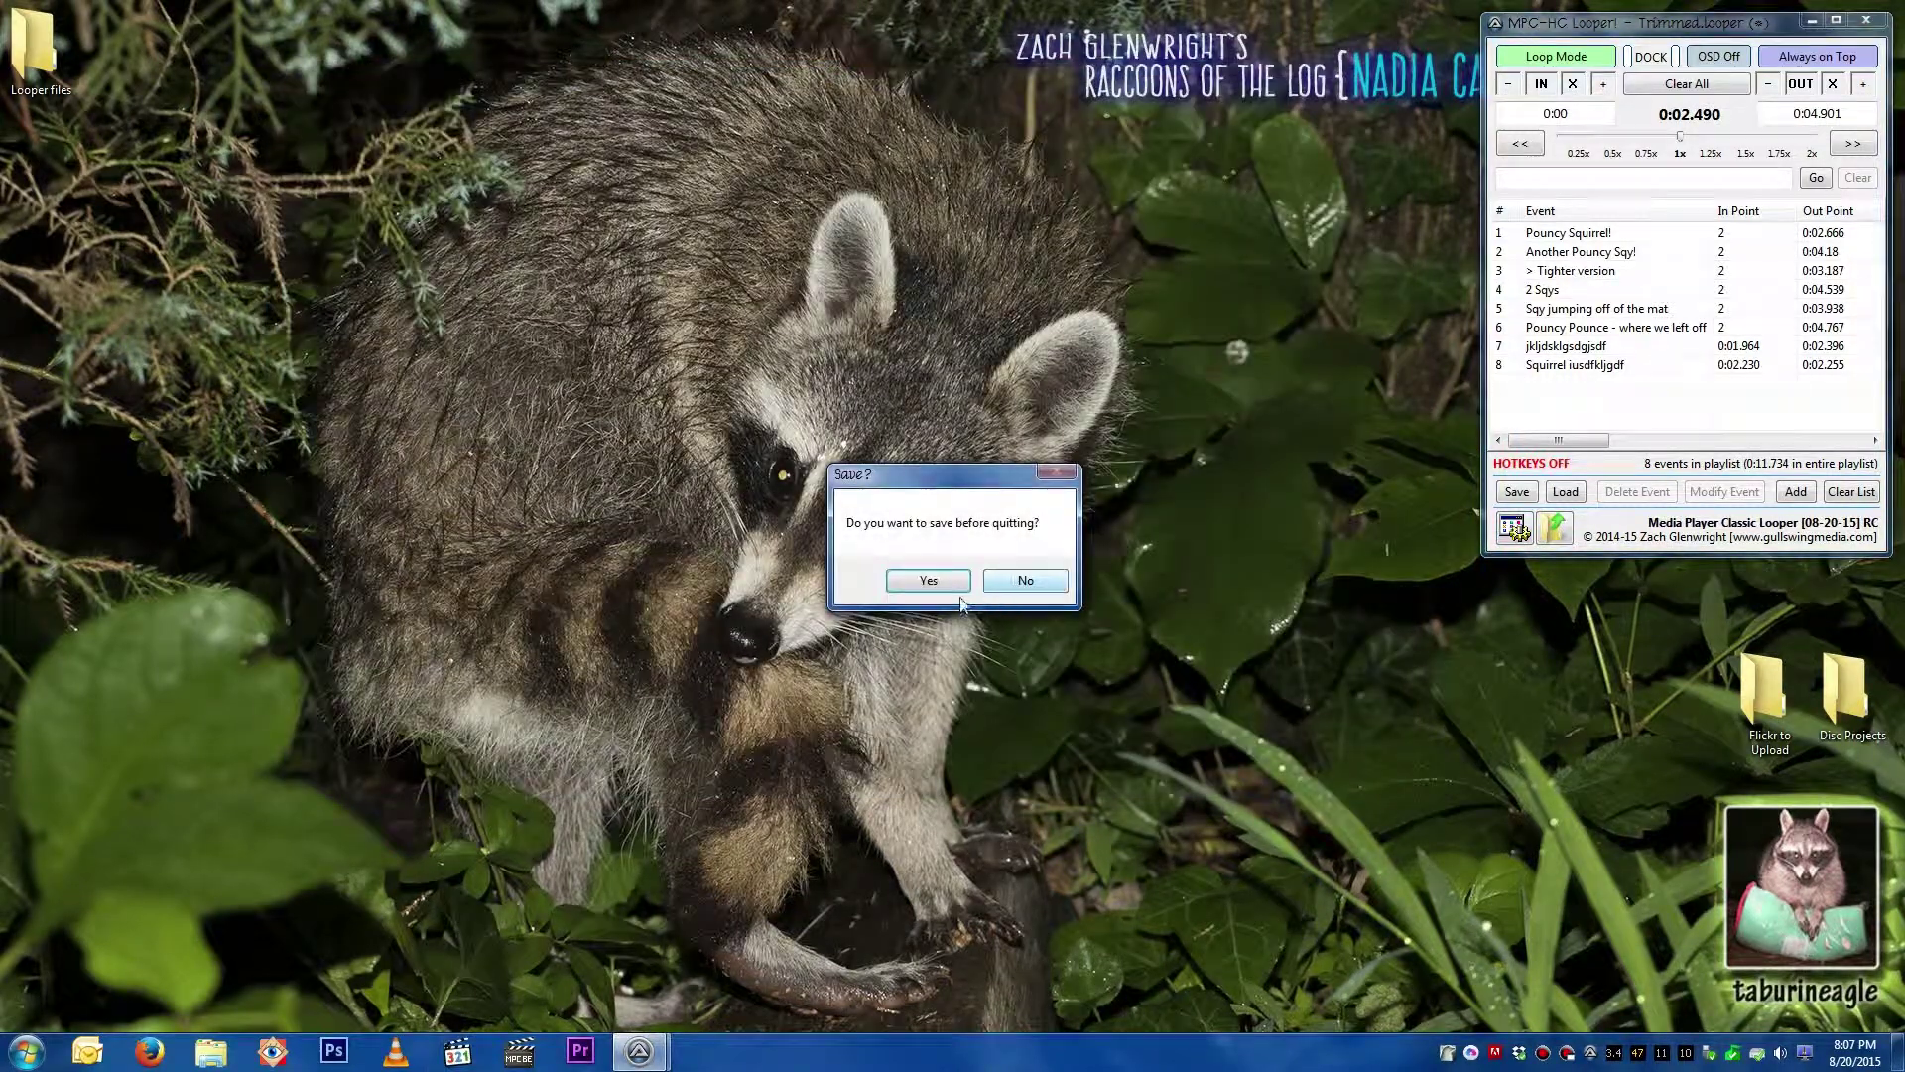
left_click(1025, 580)
middle_click(1112, 587)
left_click(1145, 578)
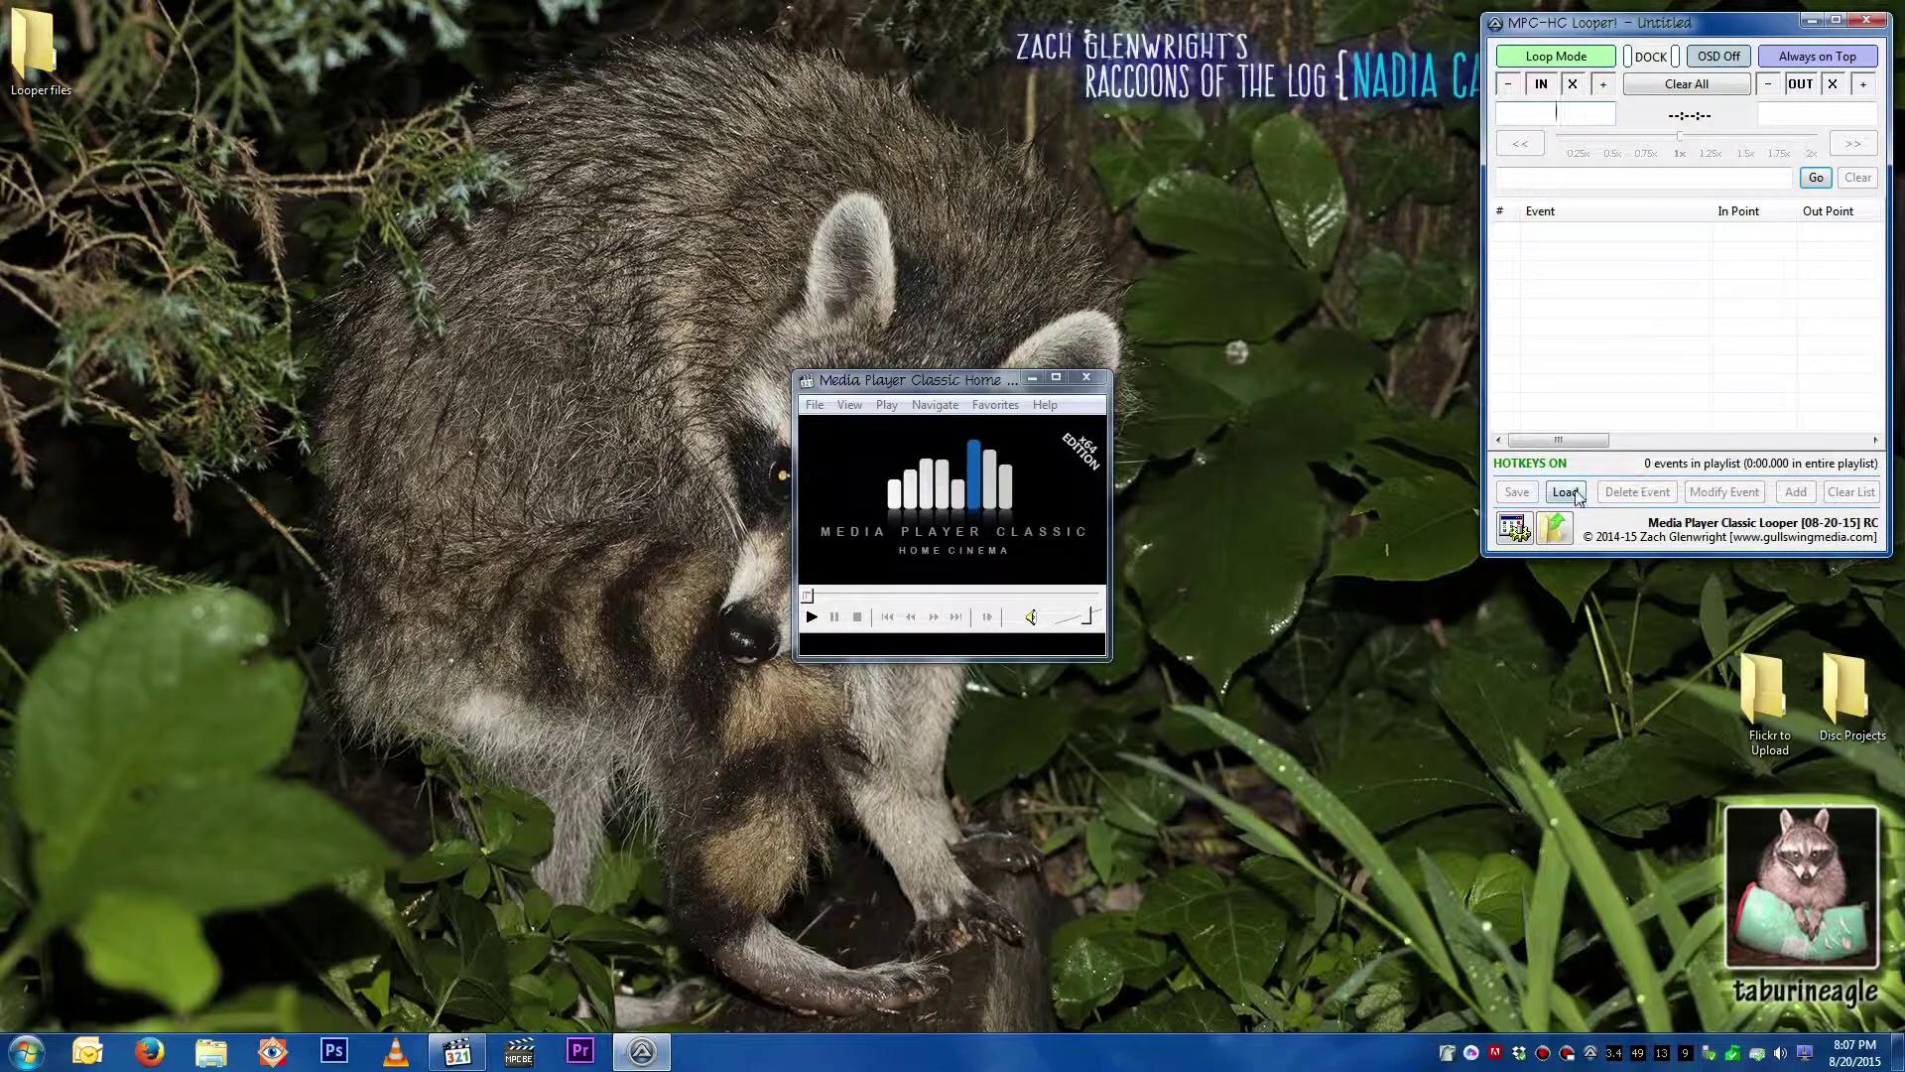
Step: Load the events file 2-8-09 [HD] Squirrels!.looper from the Squirrels folder
left_click(1565, 493)
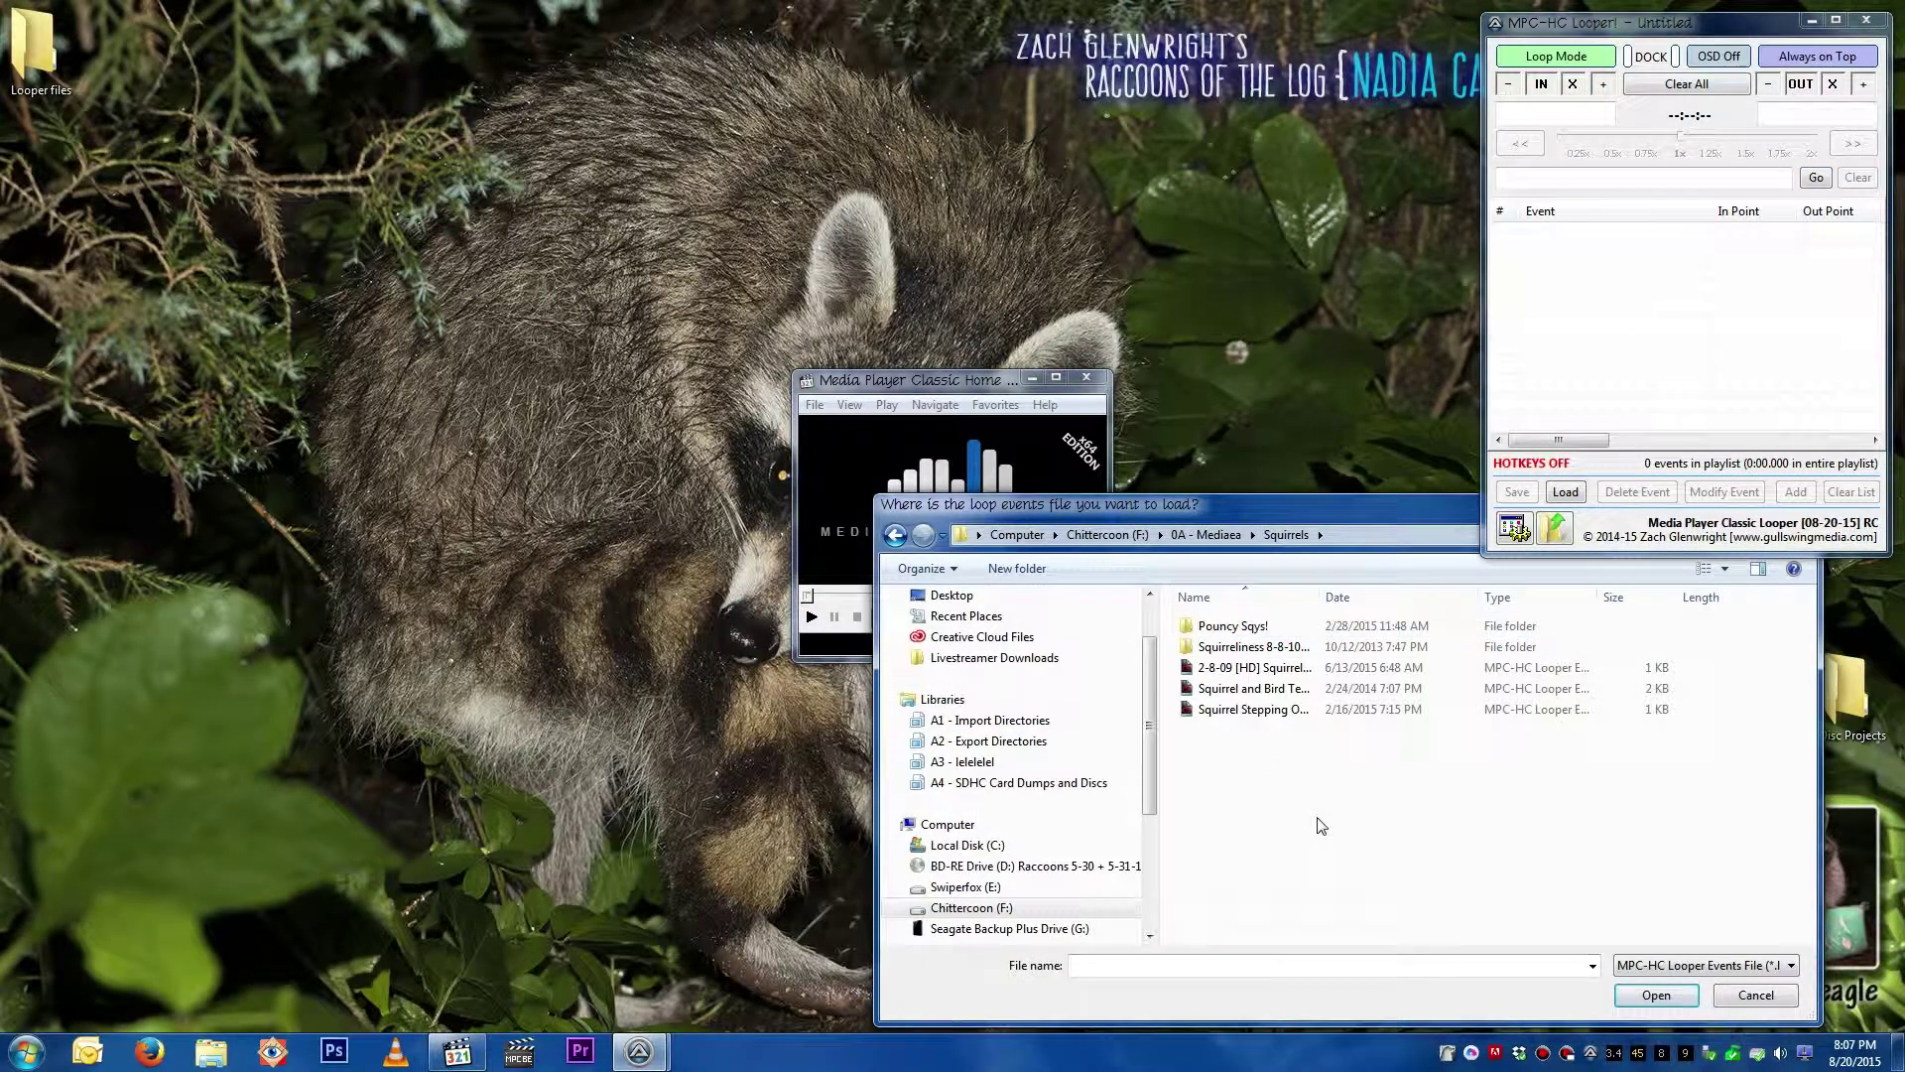
left_click_drag(1379, 509, 972, 442)
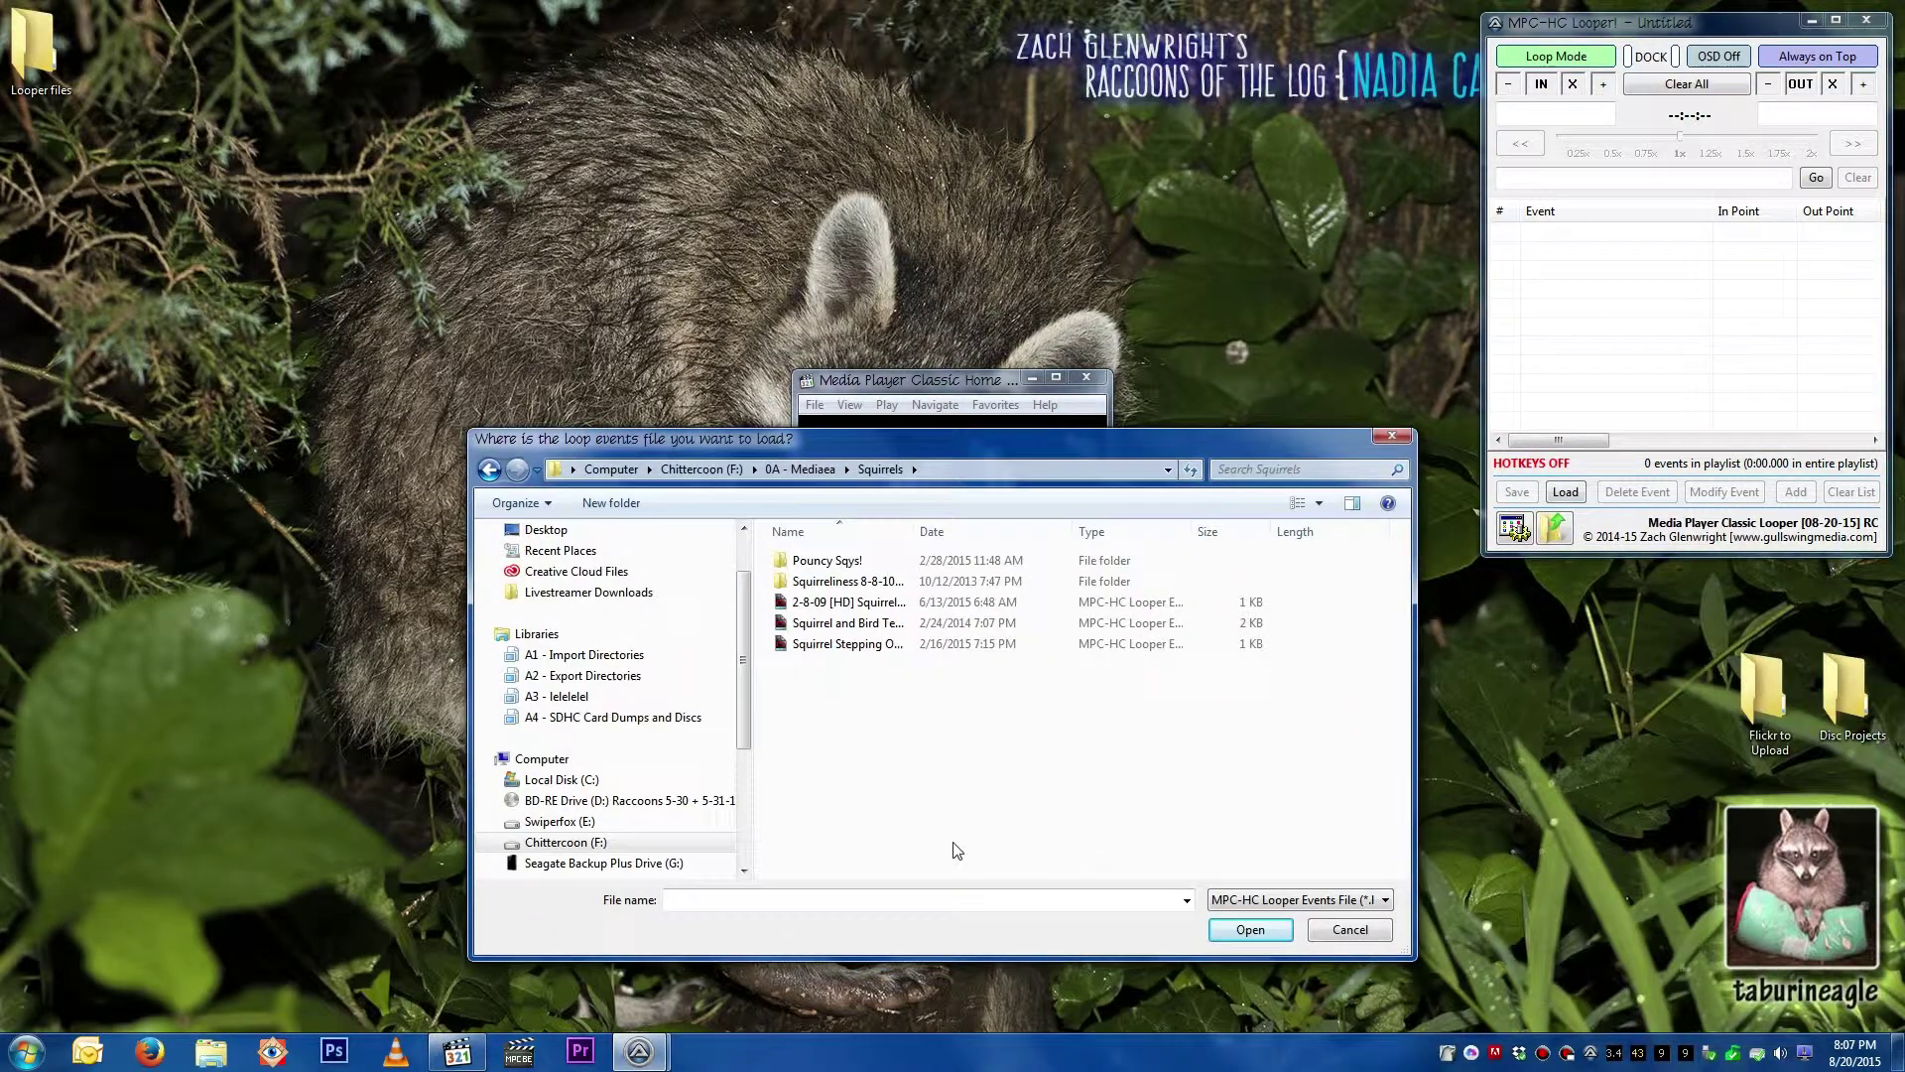
double_click(878, 604)
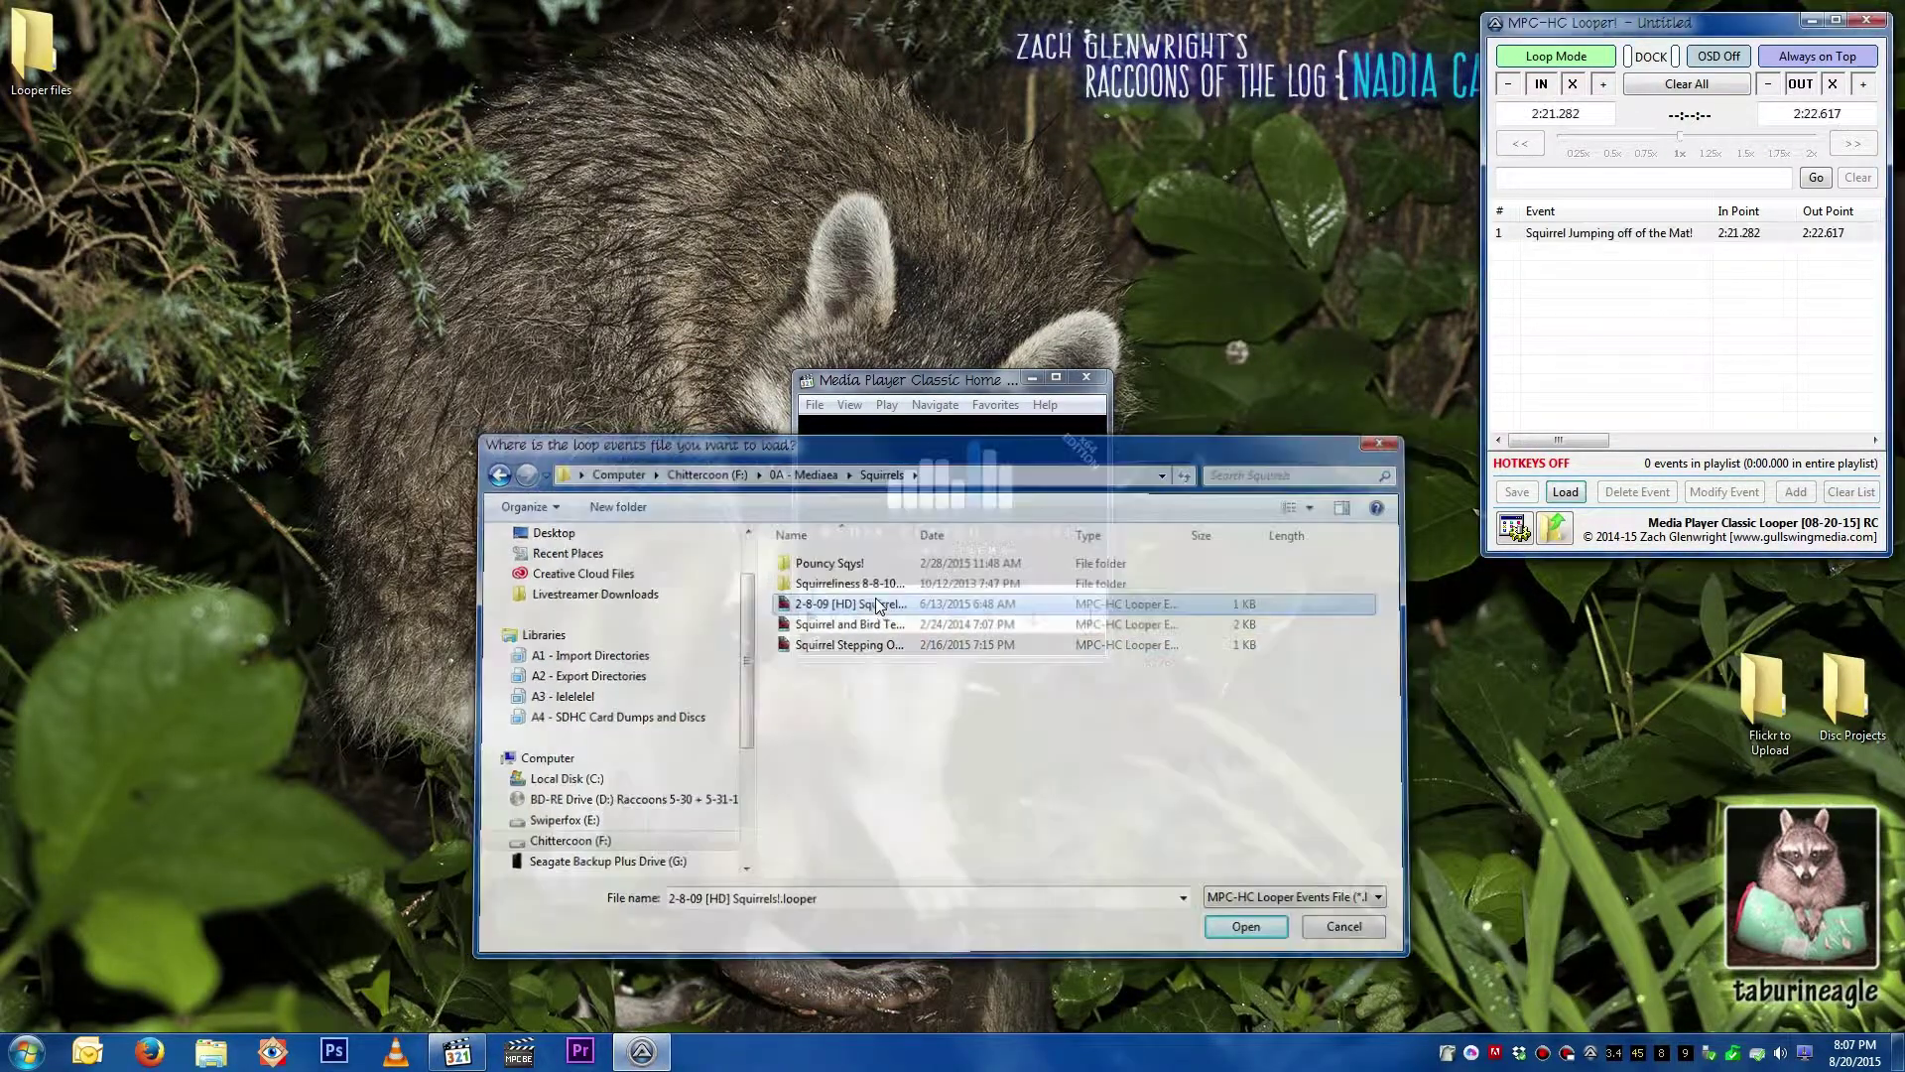
Step: Enlarge the video player window and place it beside the Looper window without overlap
left_click_drag(921, 385, 692, 179)
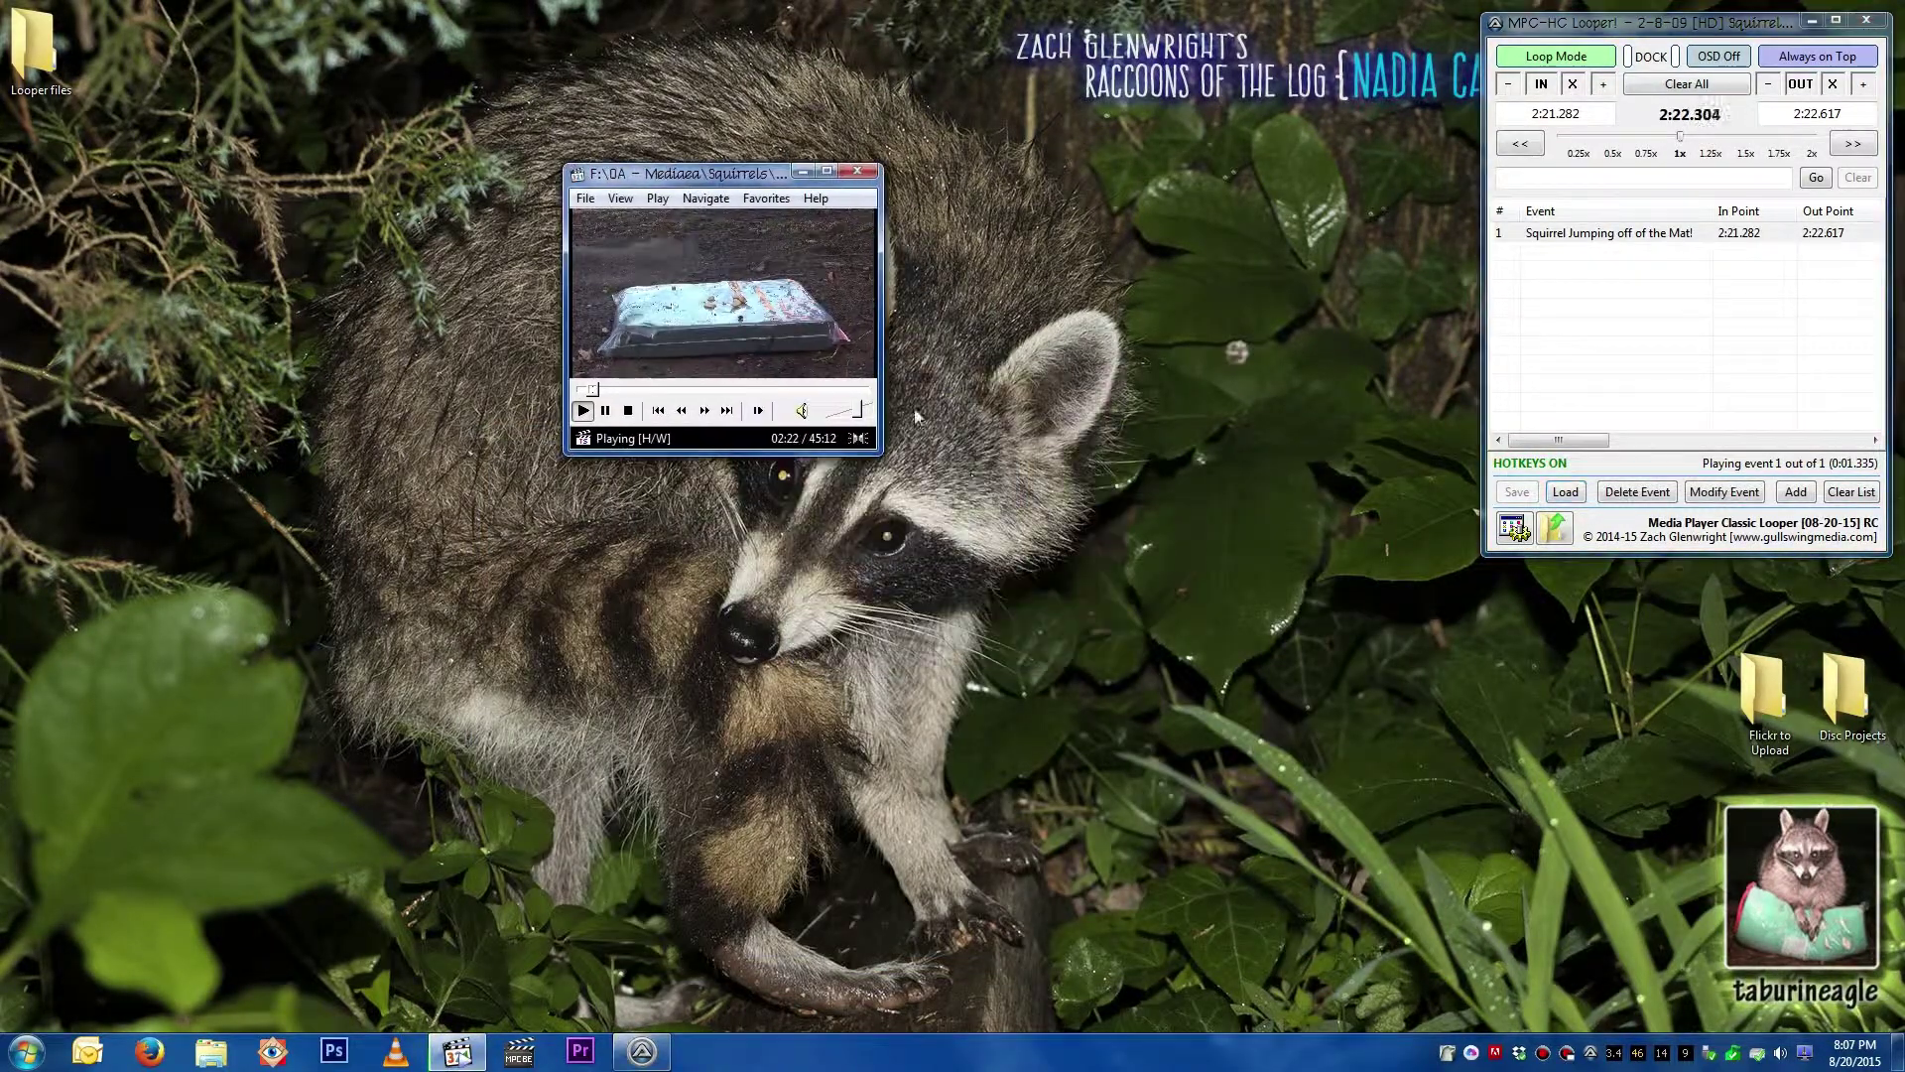
left_click_drag(877, 451, 1527, 873)
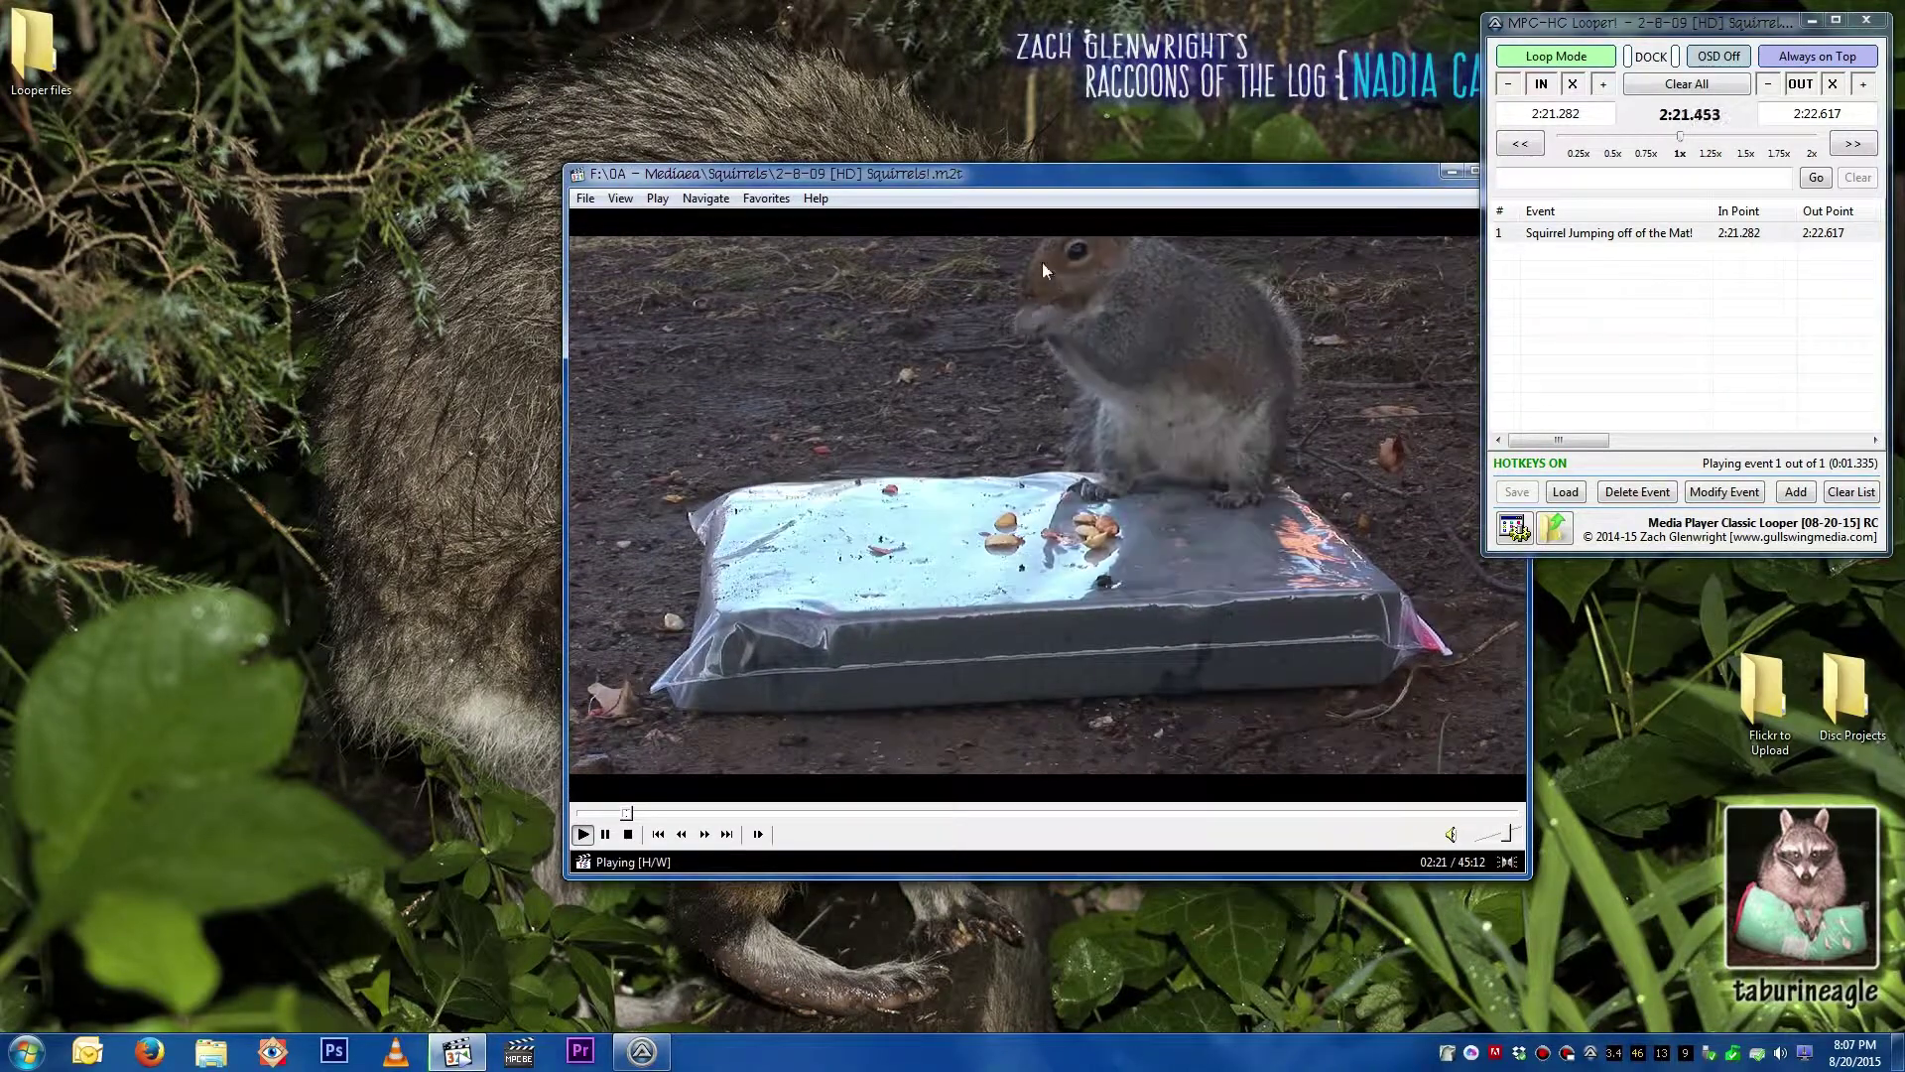
left_click_drag(1058, 182, 862, 101)
Step: Enable the option that disables auto-playing the first event when opening a new .looper file, and save the preferences
left_click(1513, 526)
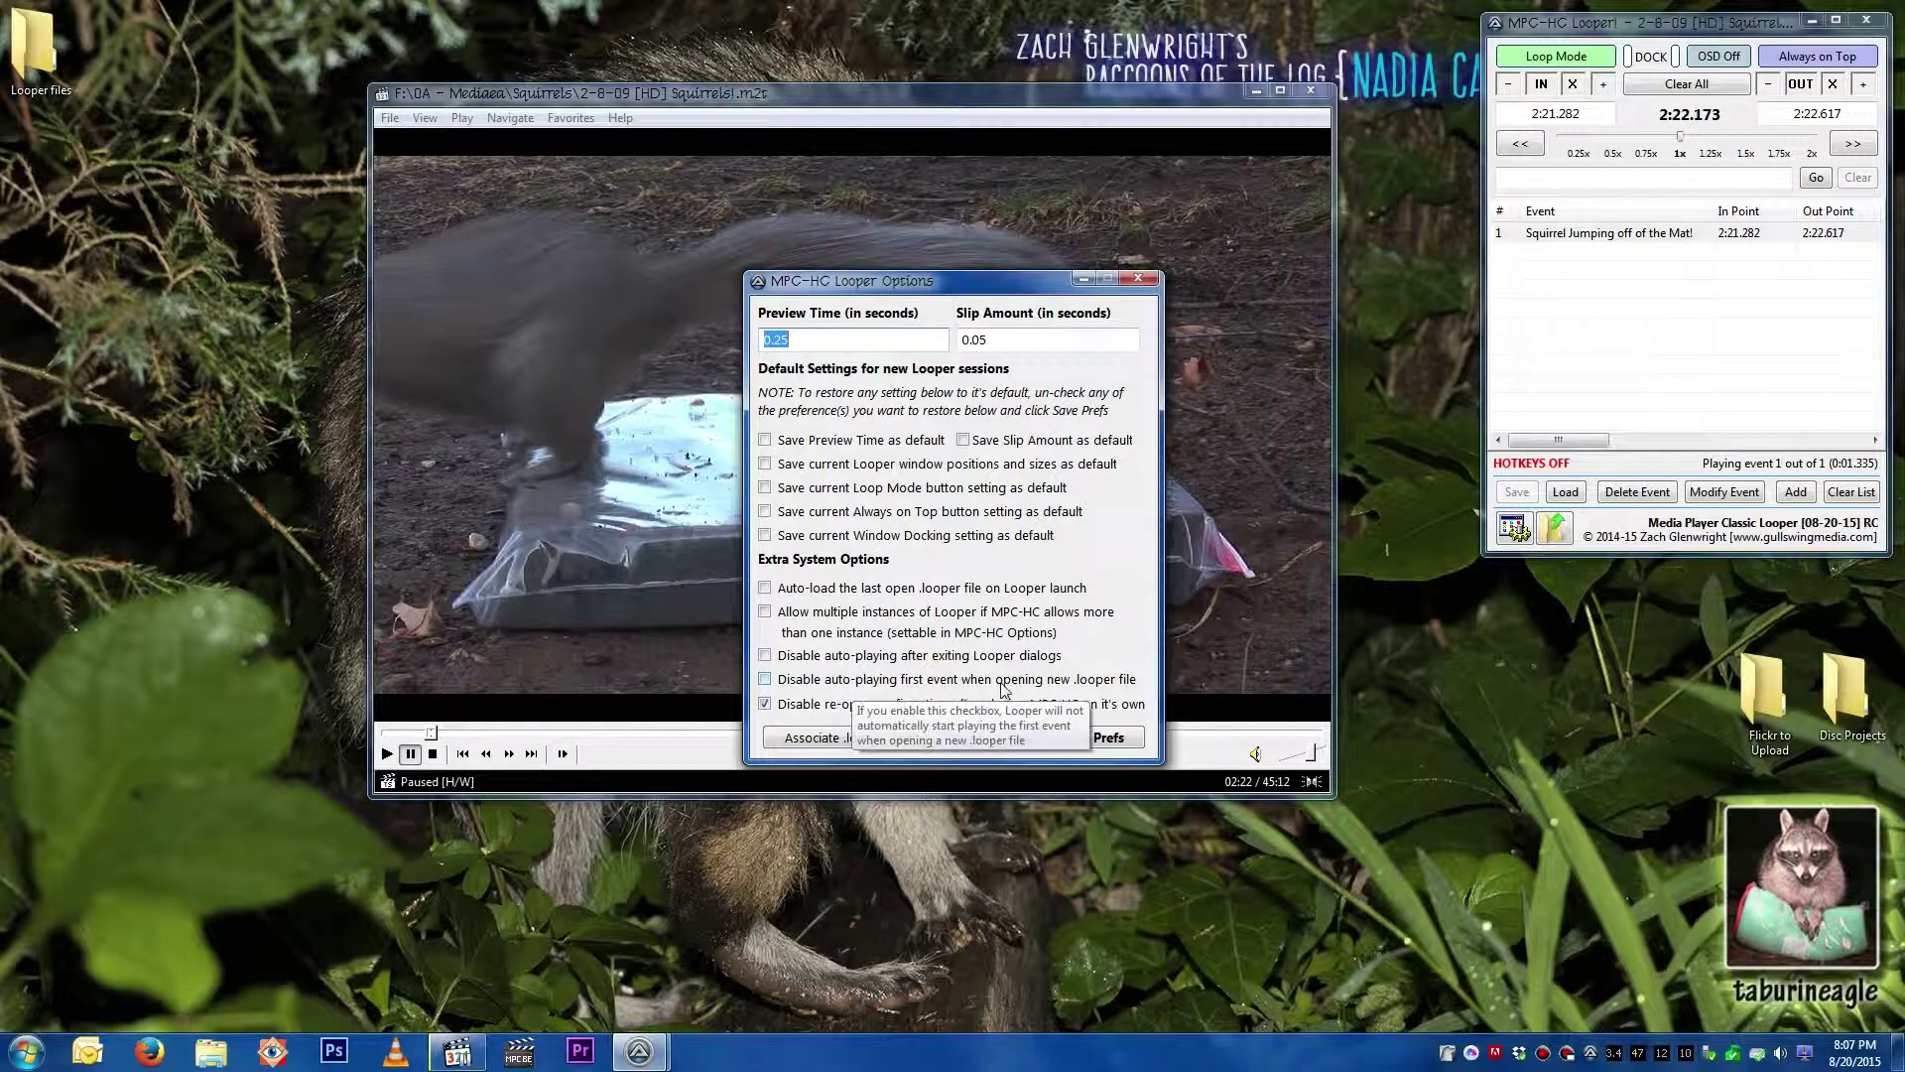
left_click(765, 679)
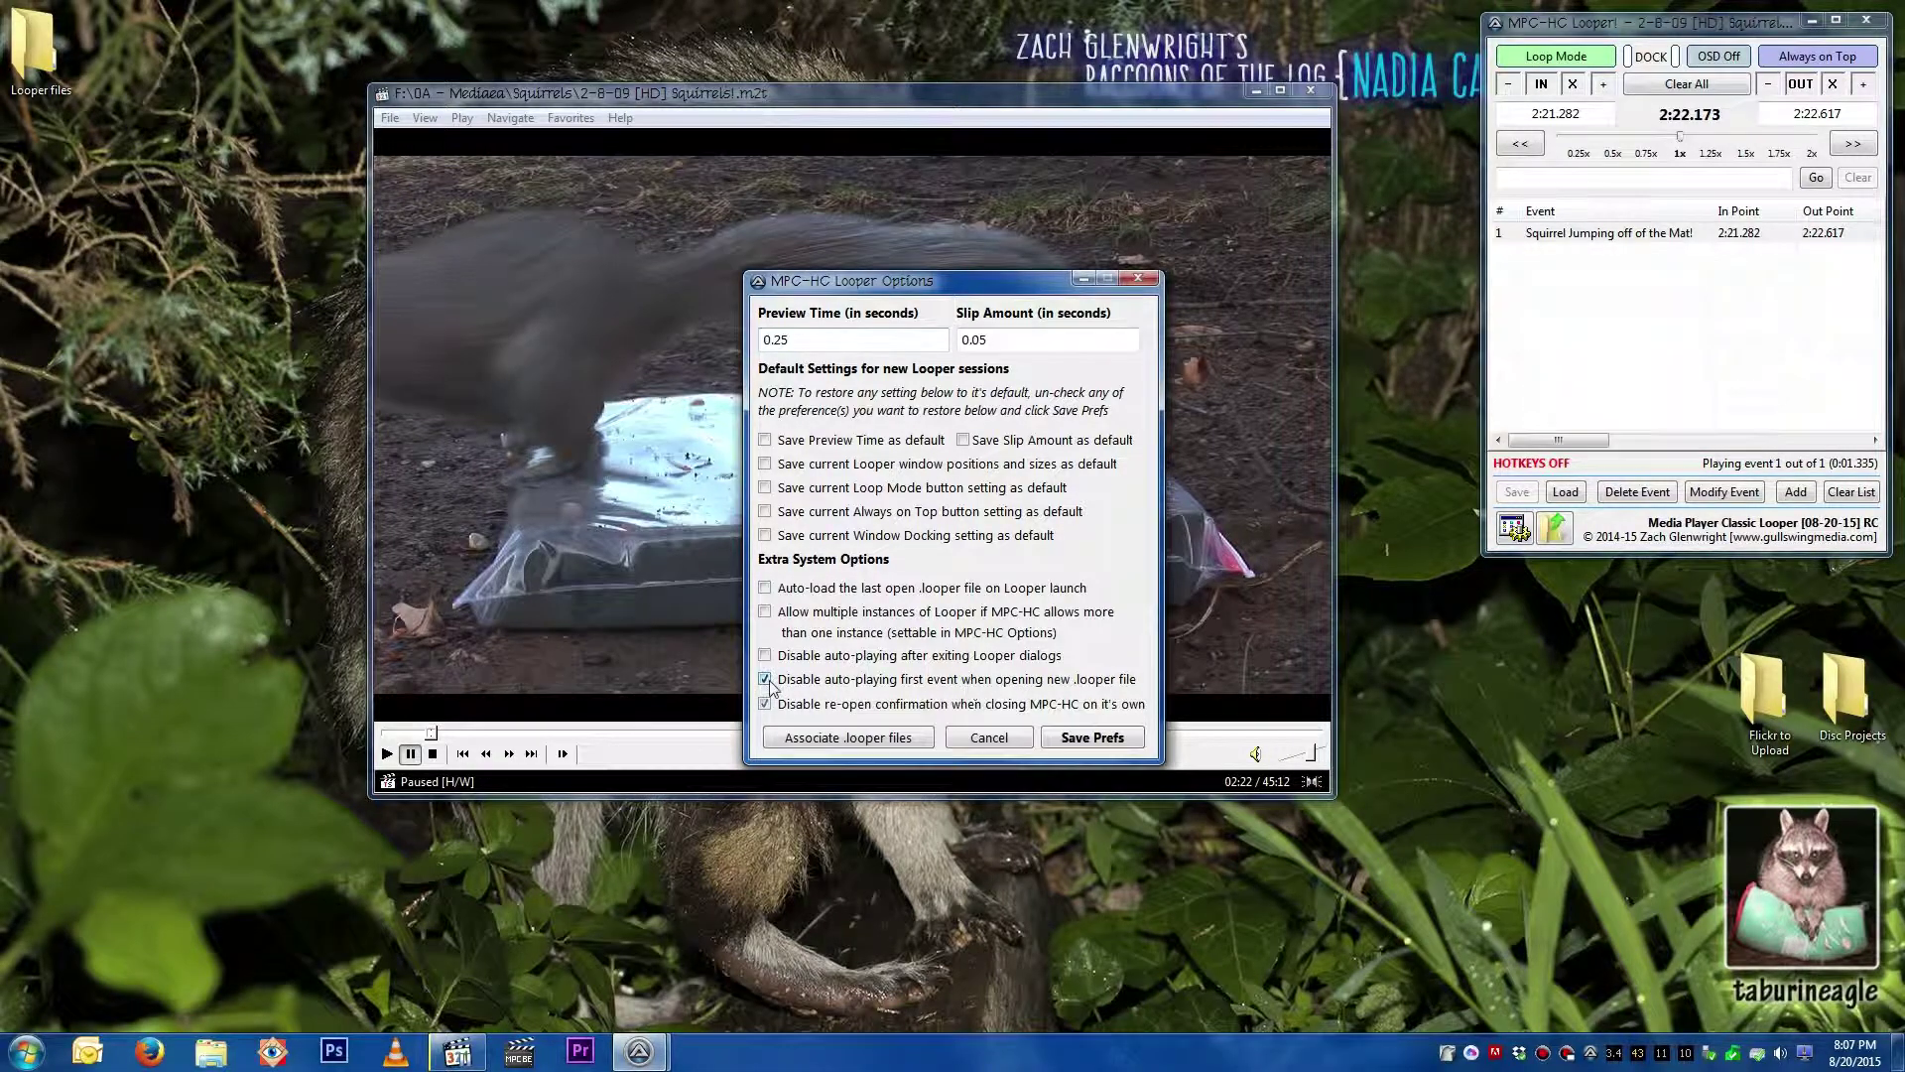
left_click(1116, 743)
left_click(1095, 596)
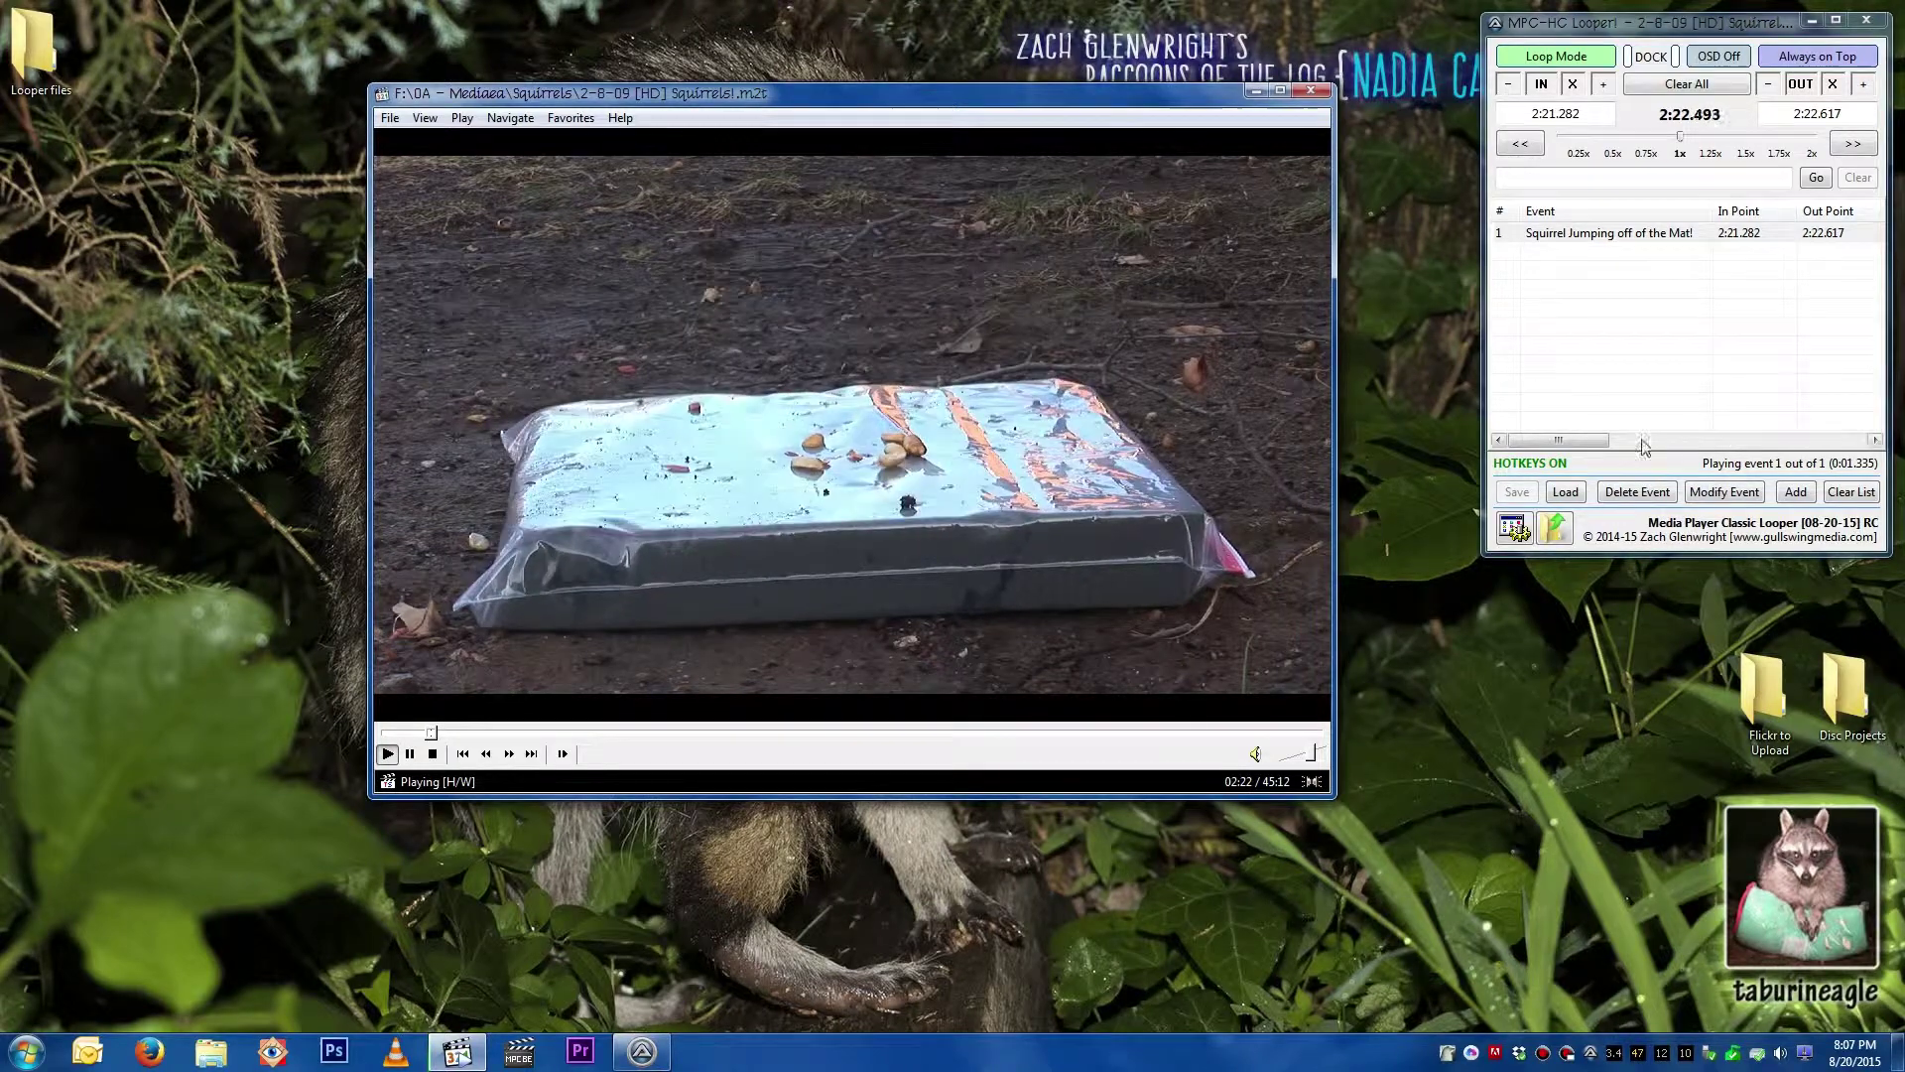
Step: Load the events file Trimmed.looper from the Pouncy Sqys! folder
left_click(1565, 491)
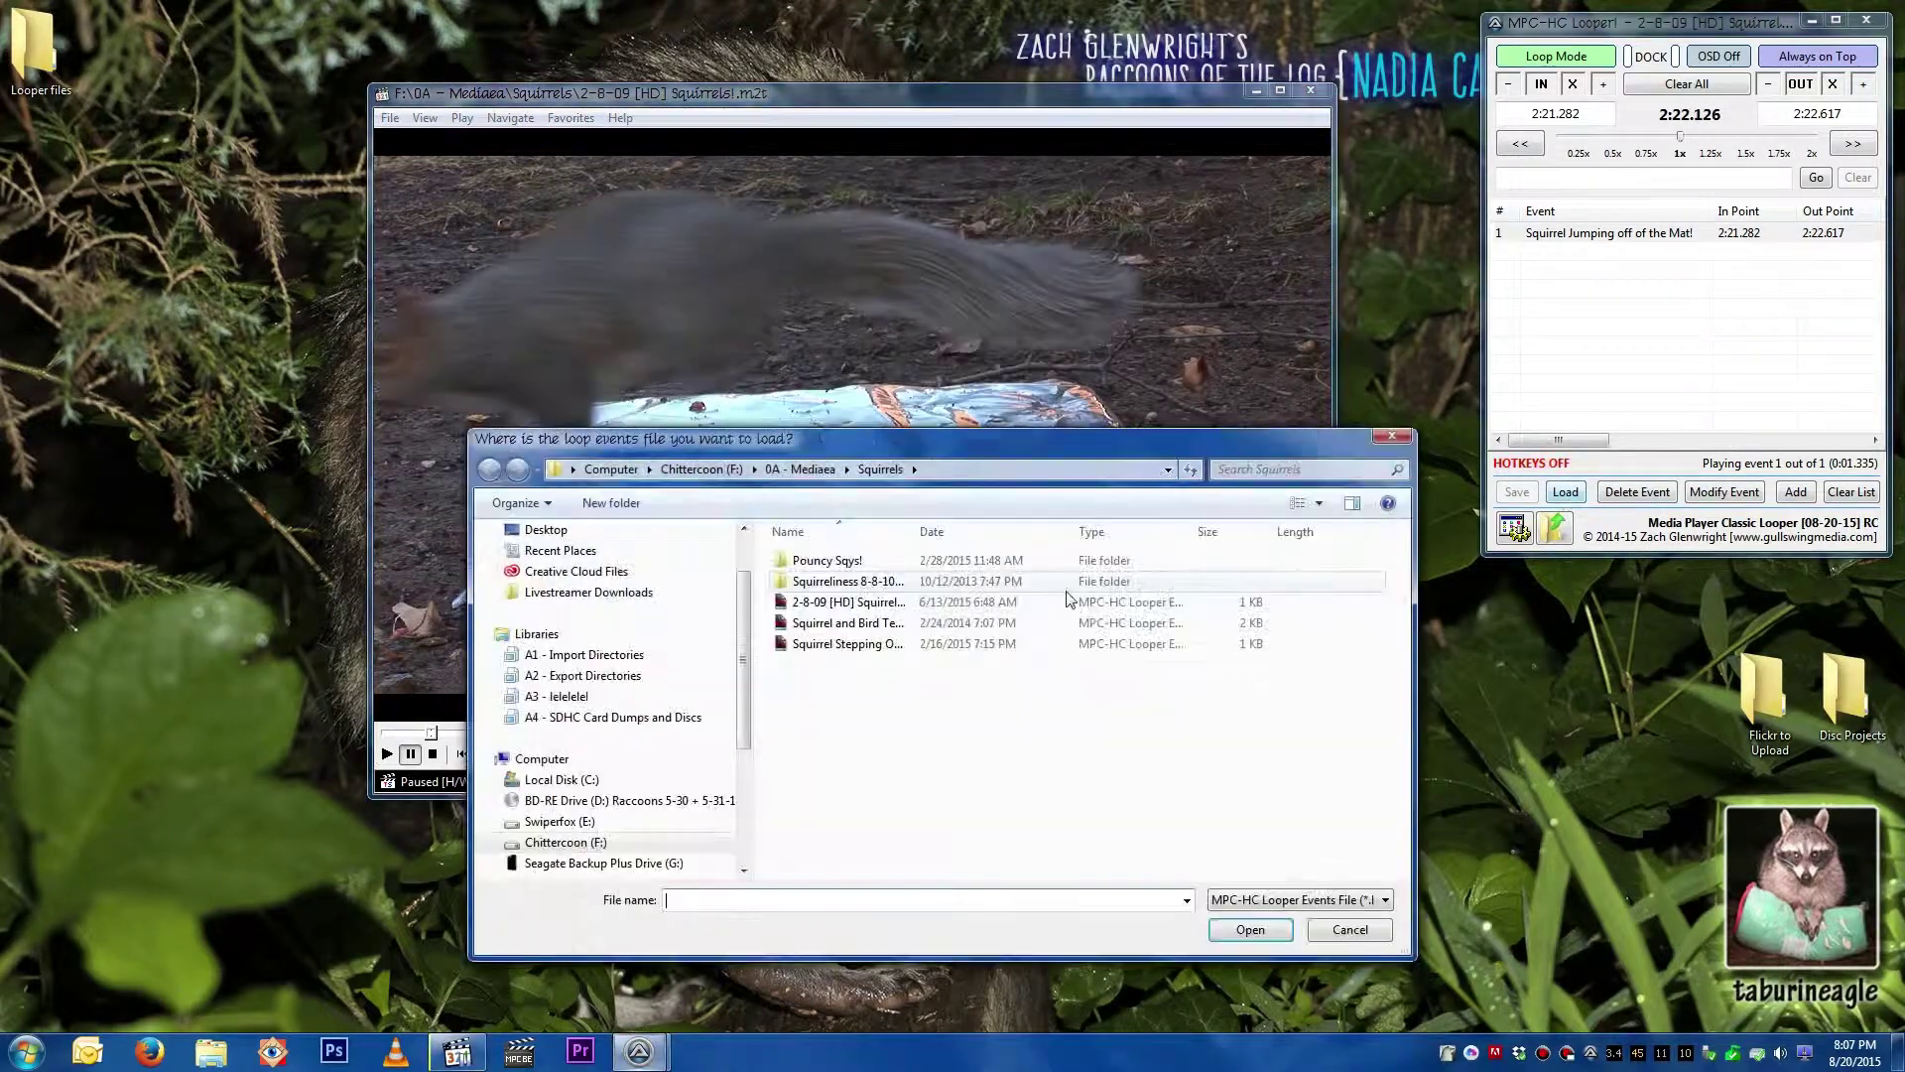
double_click(863, 567)
double_click(864, 562)
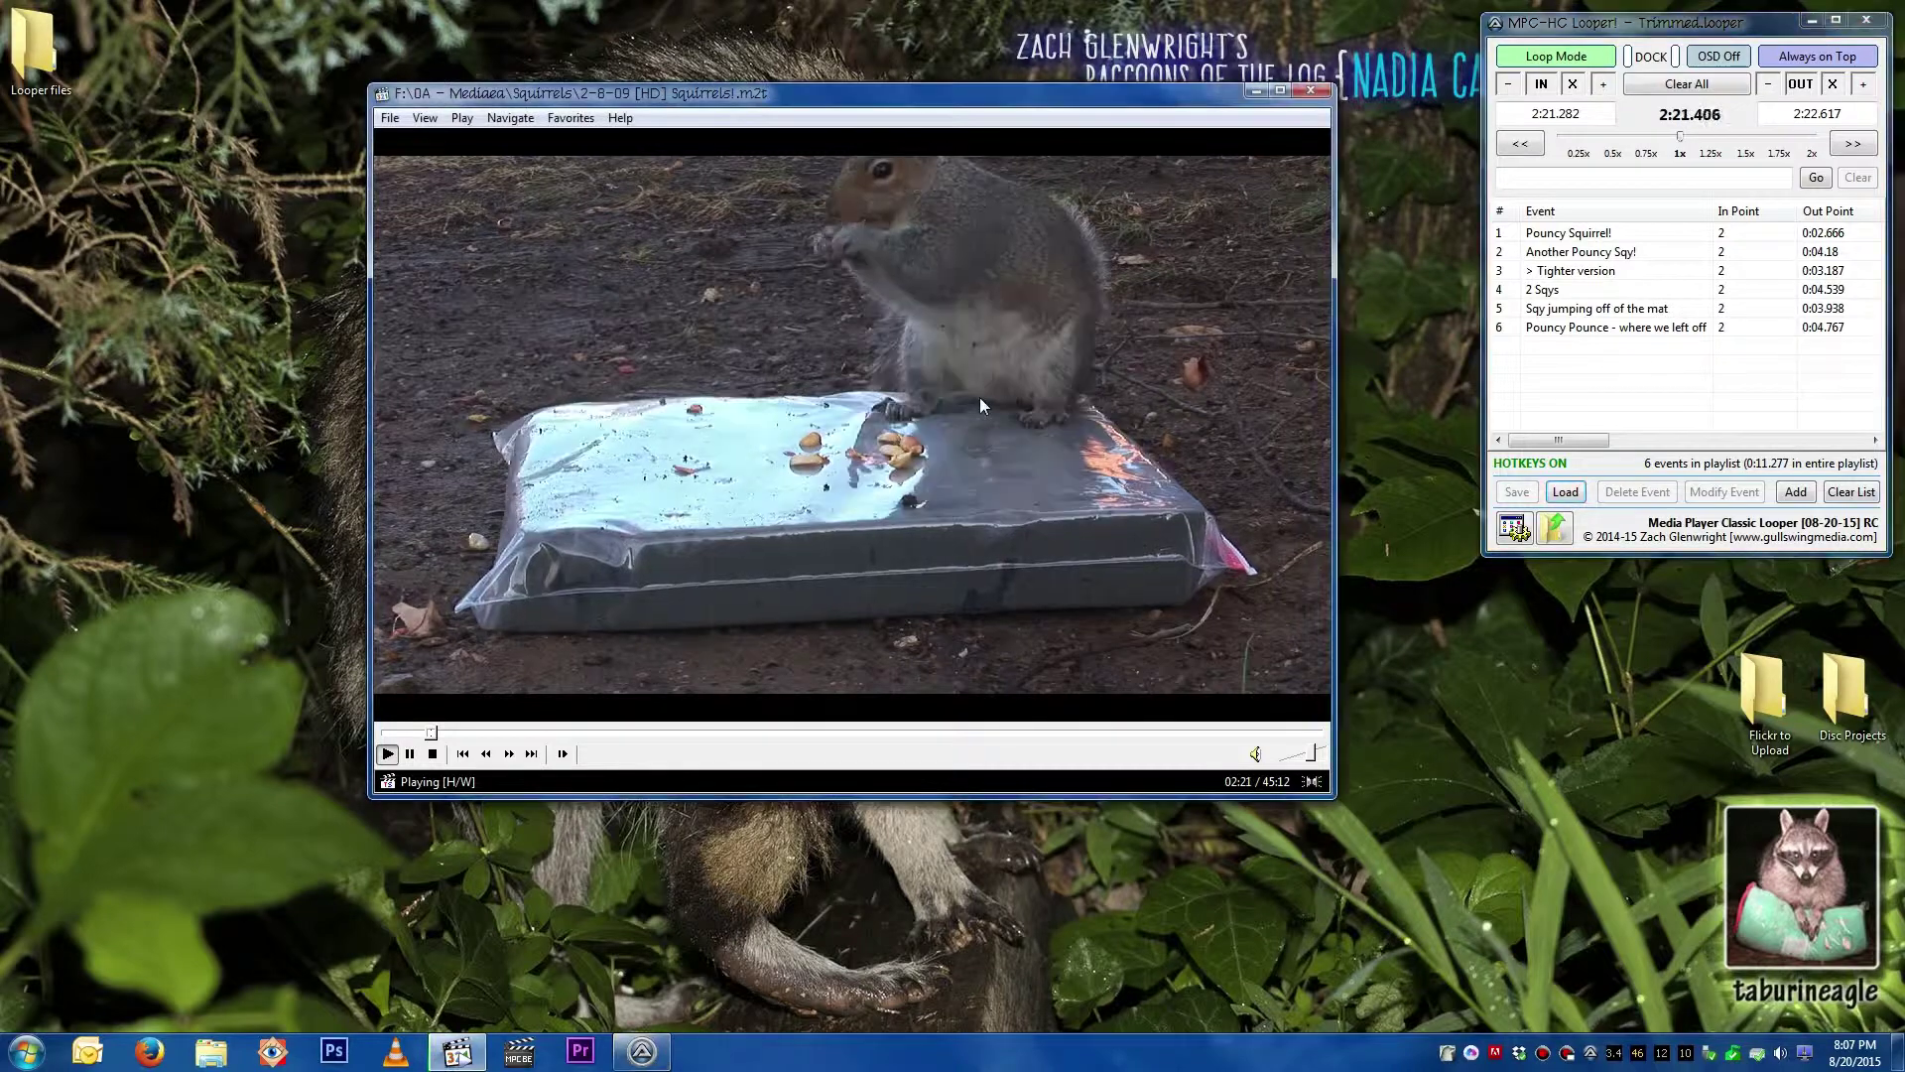
Step: Add the current loop from 2:21.282 to 2:22.617 to the playlist as the event Squirrel on mat
type("aSquirrel ")
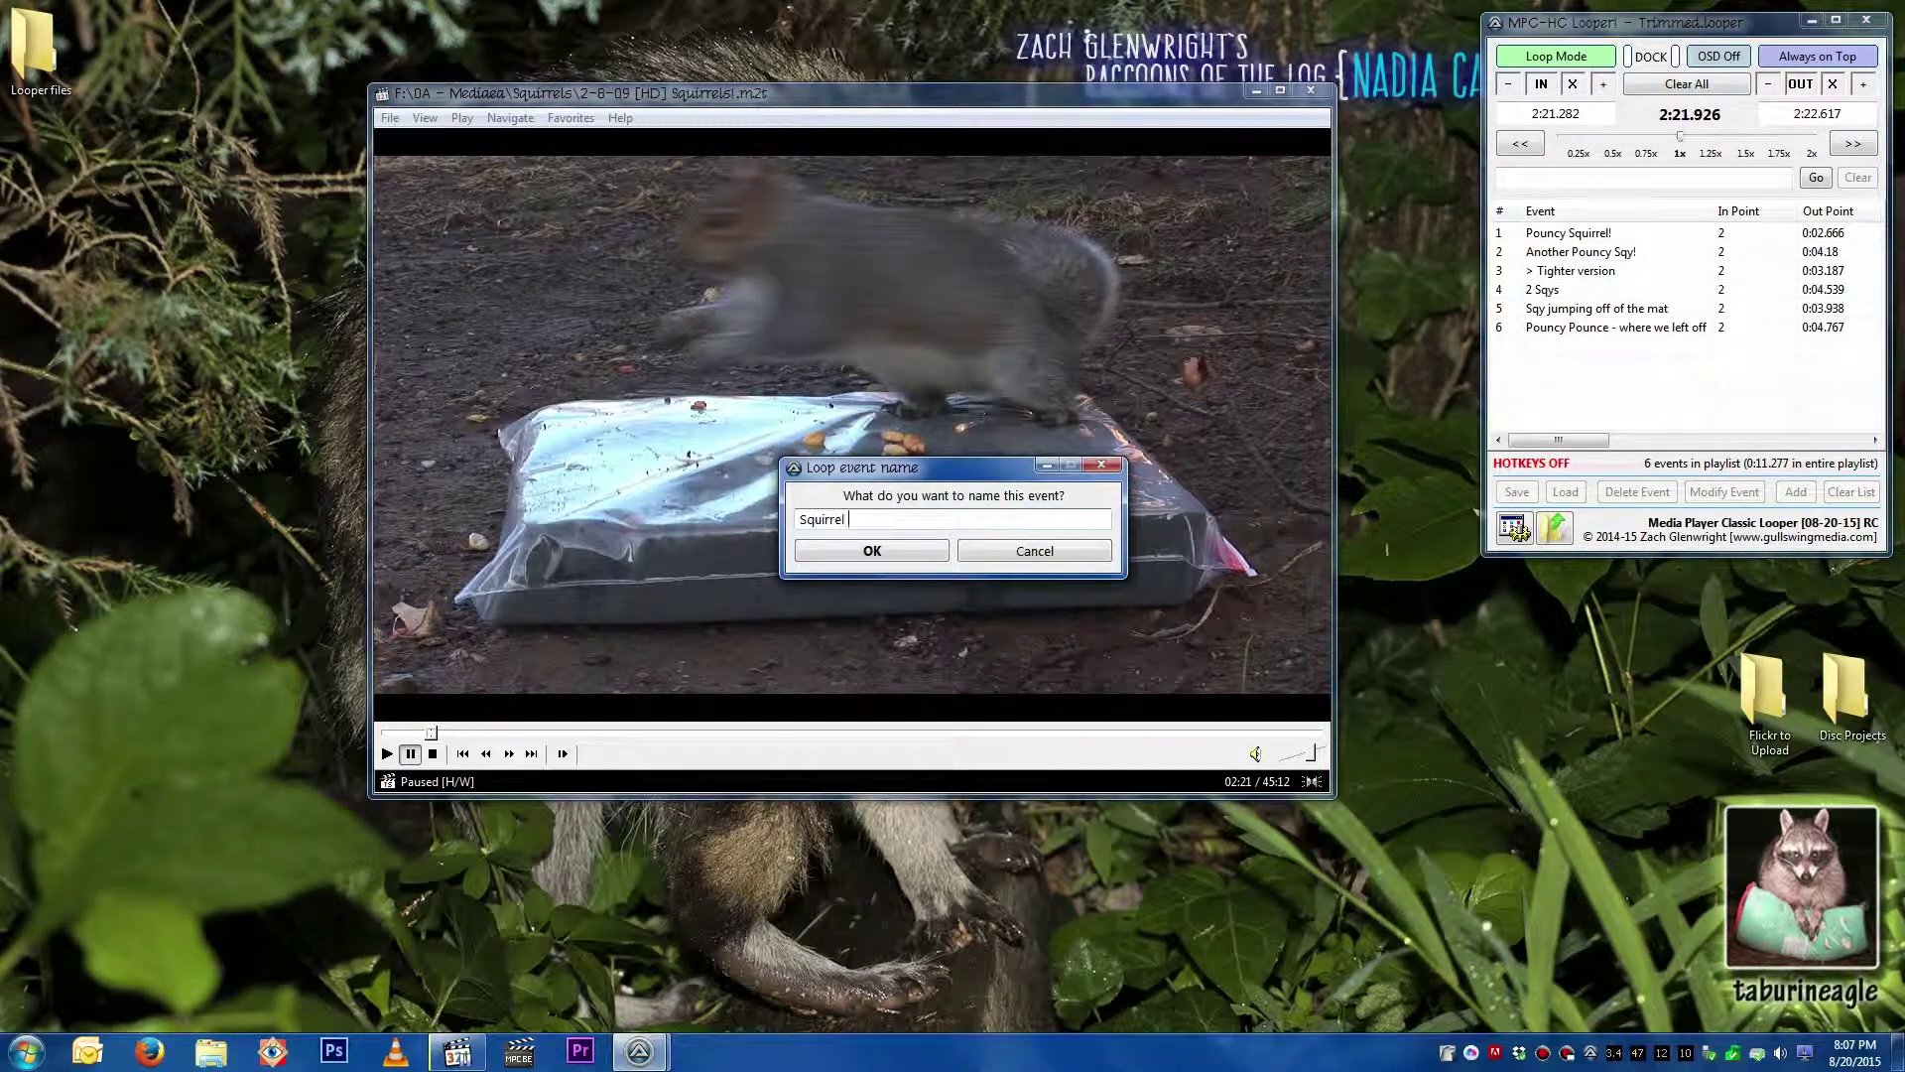
type("oin")
key("Return")
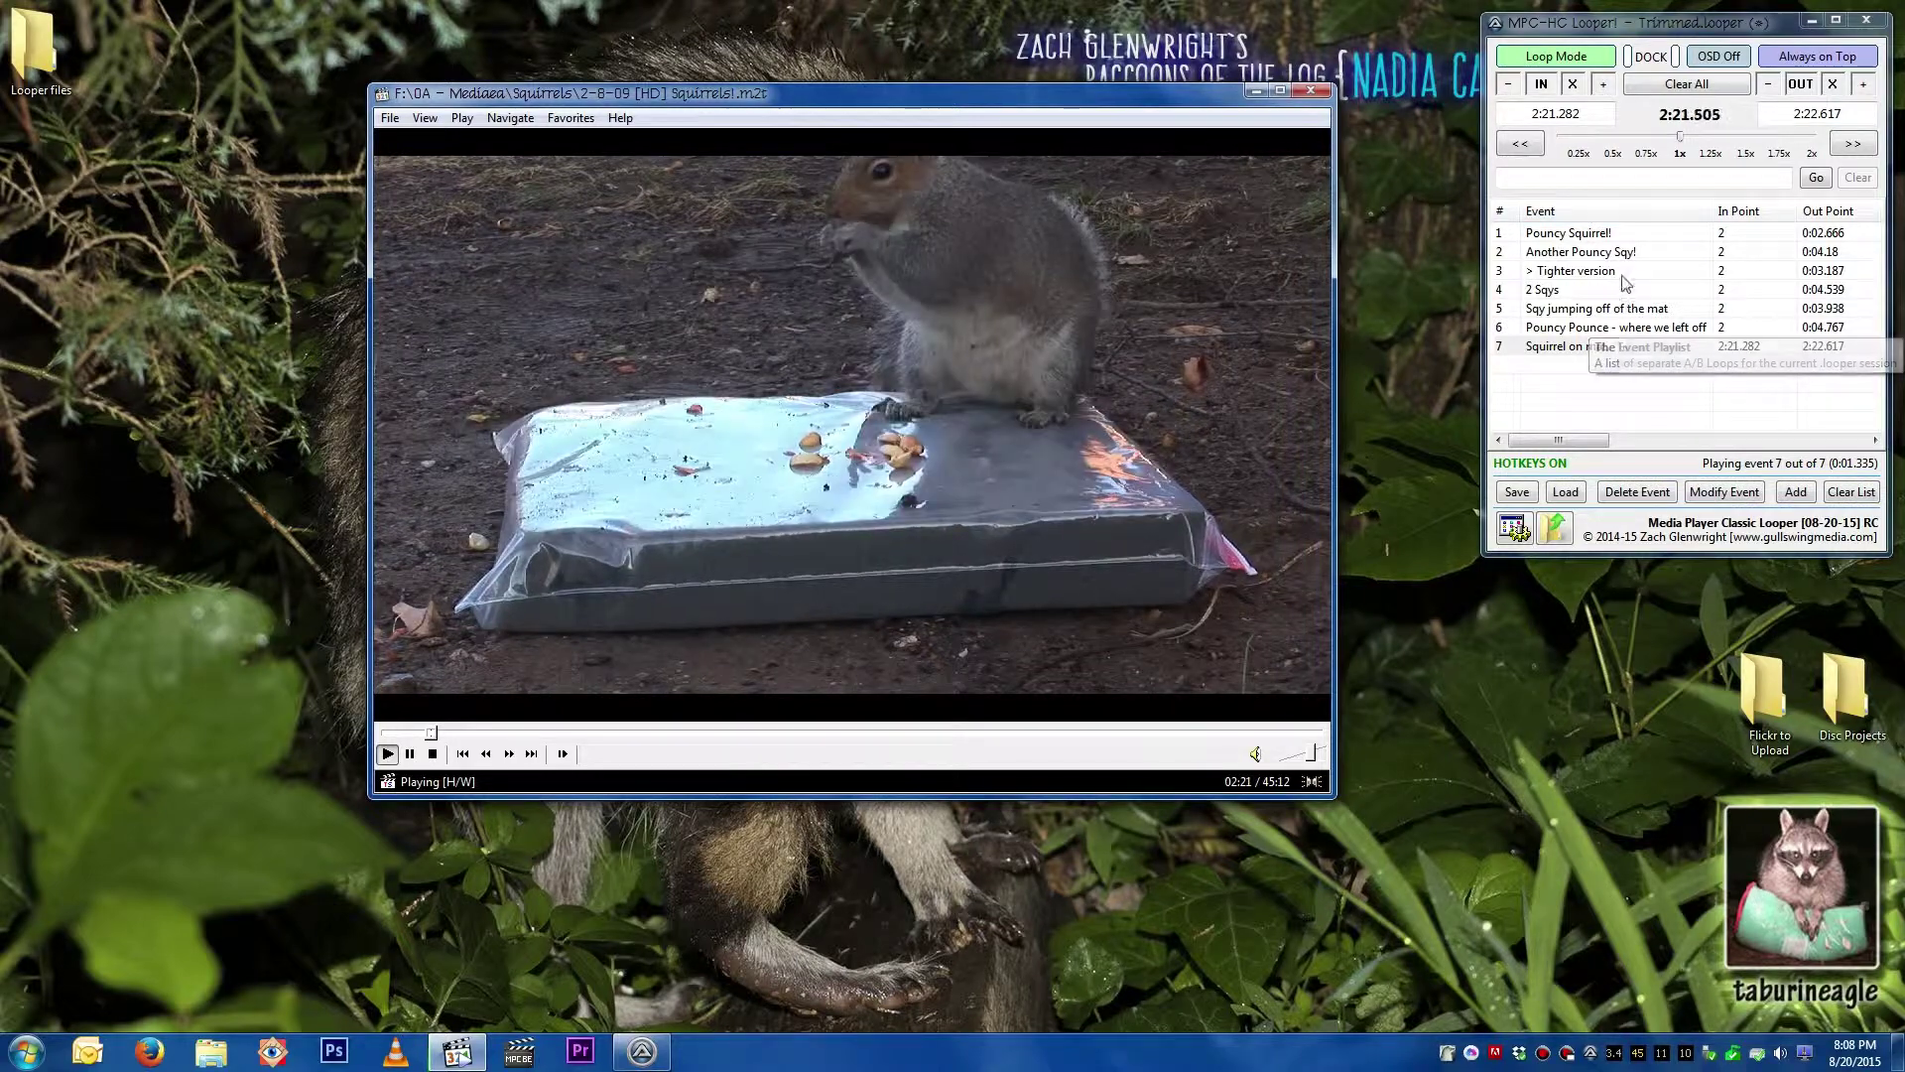
Step: Play the event Pouncy Pounce - where we left off and then Squirrel on mat, widening the player window to fit the video
left_click(1592, 345)
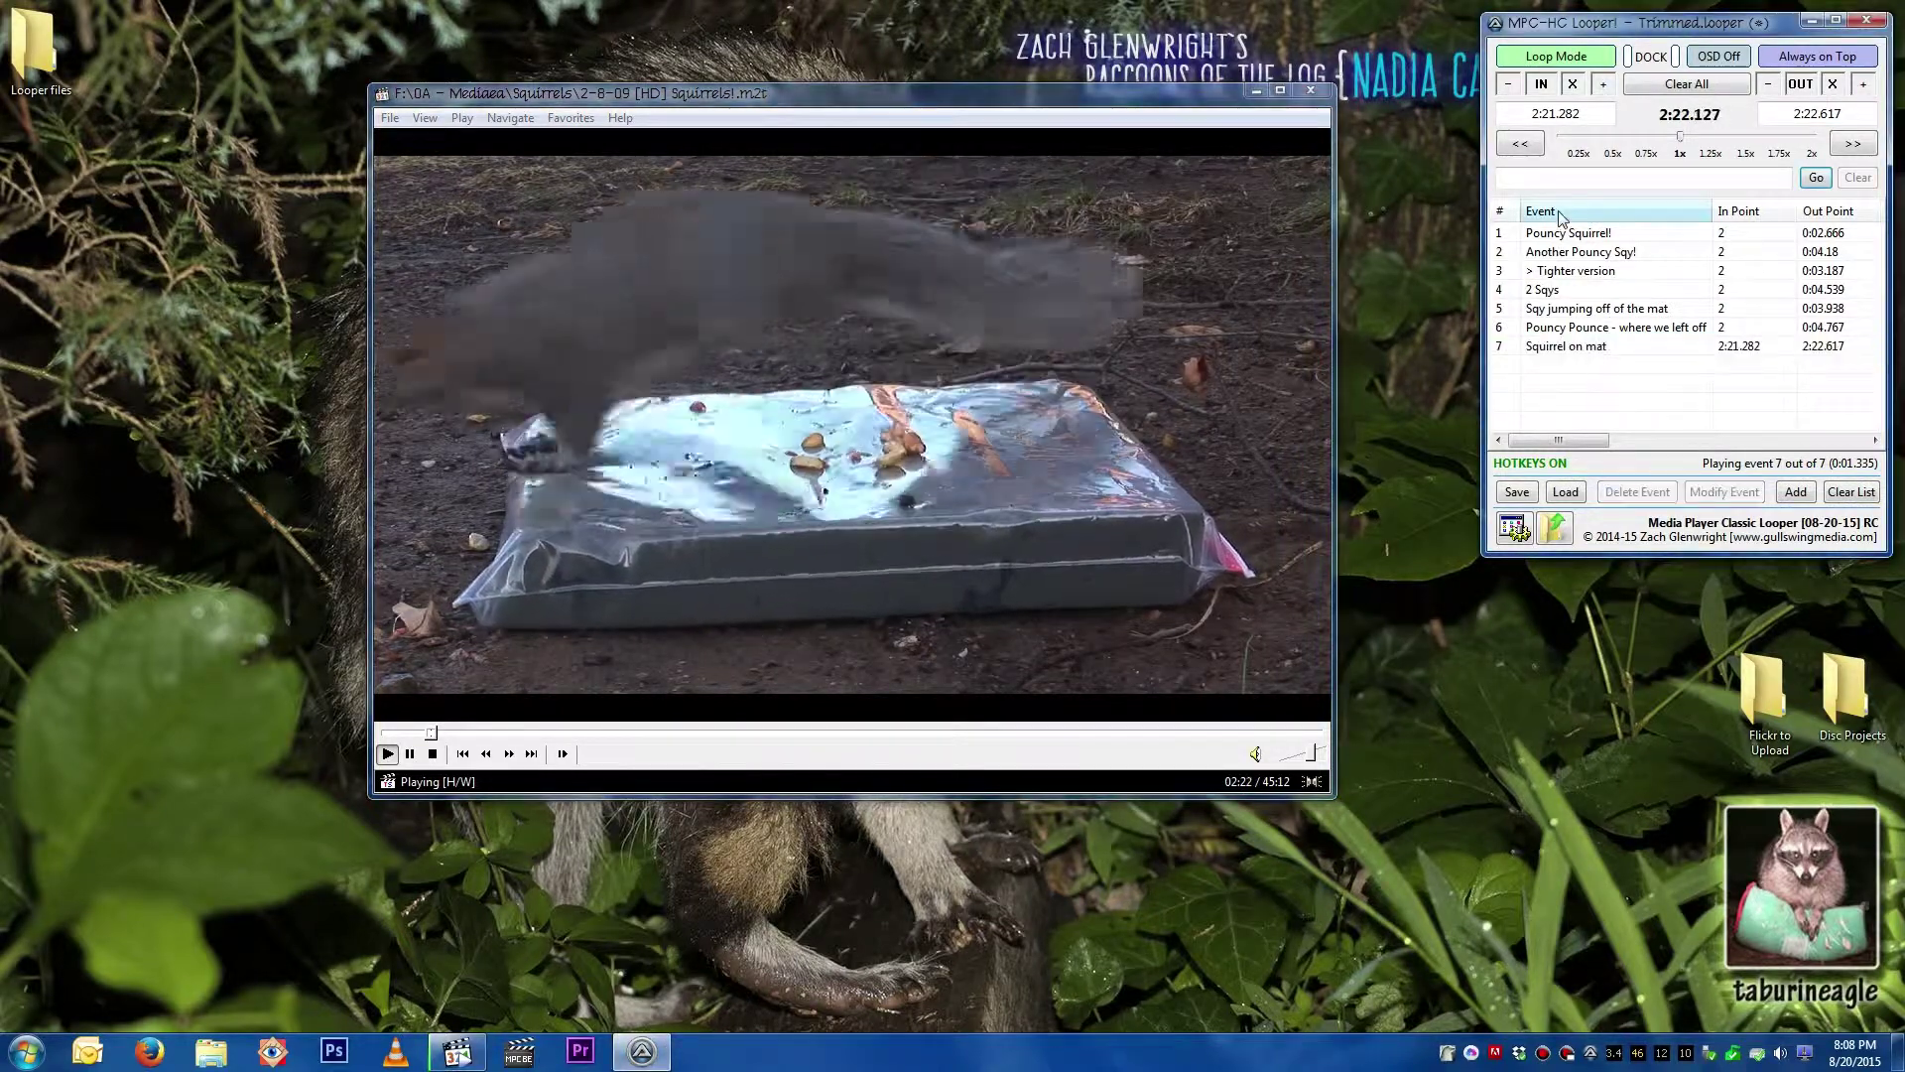
key("Up")
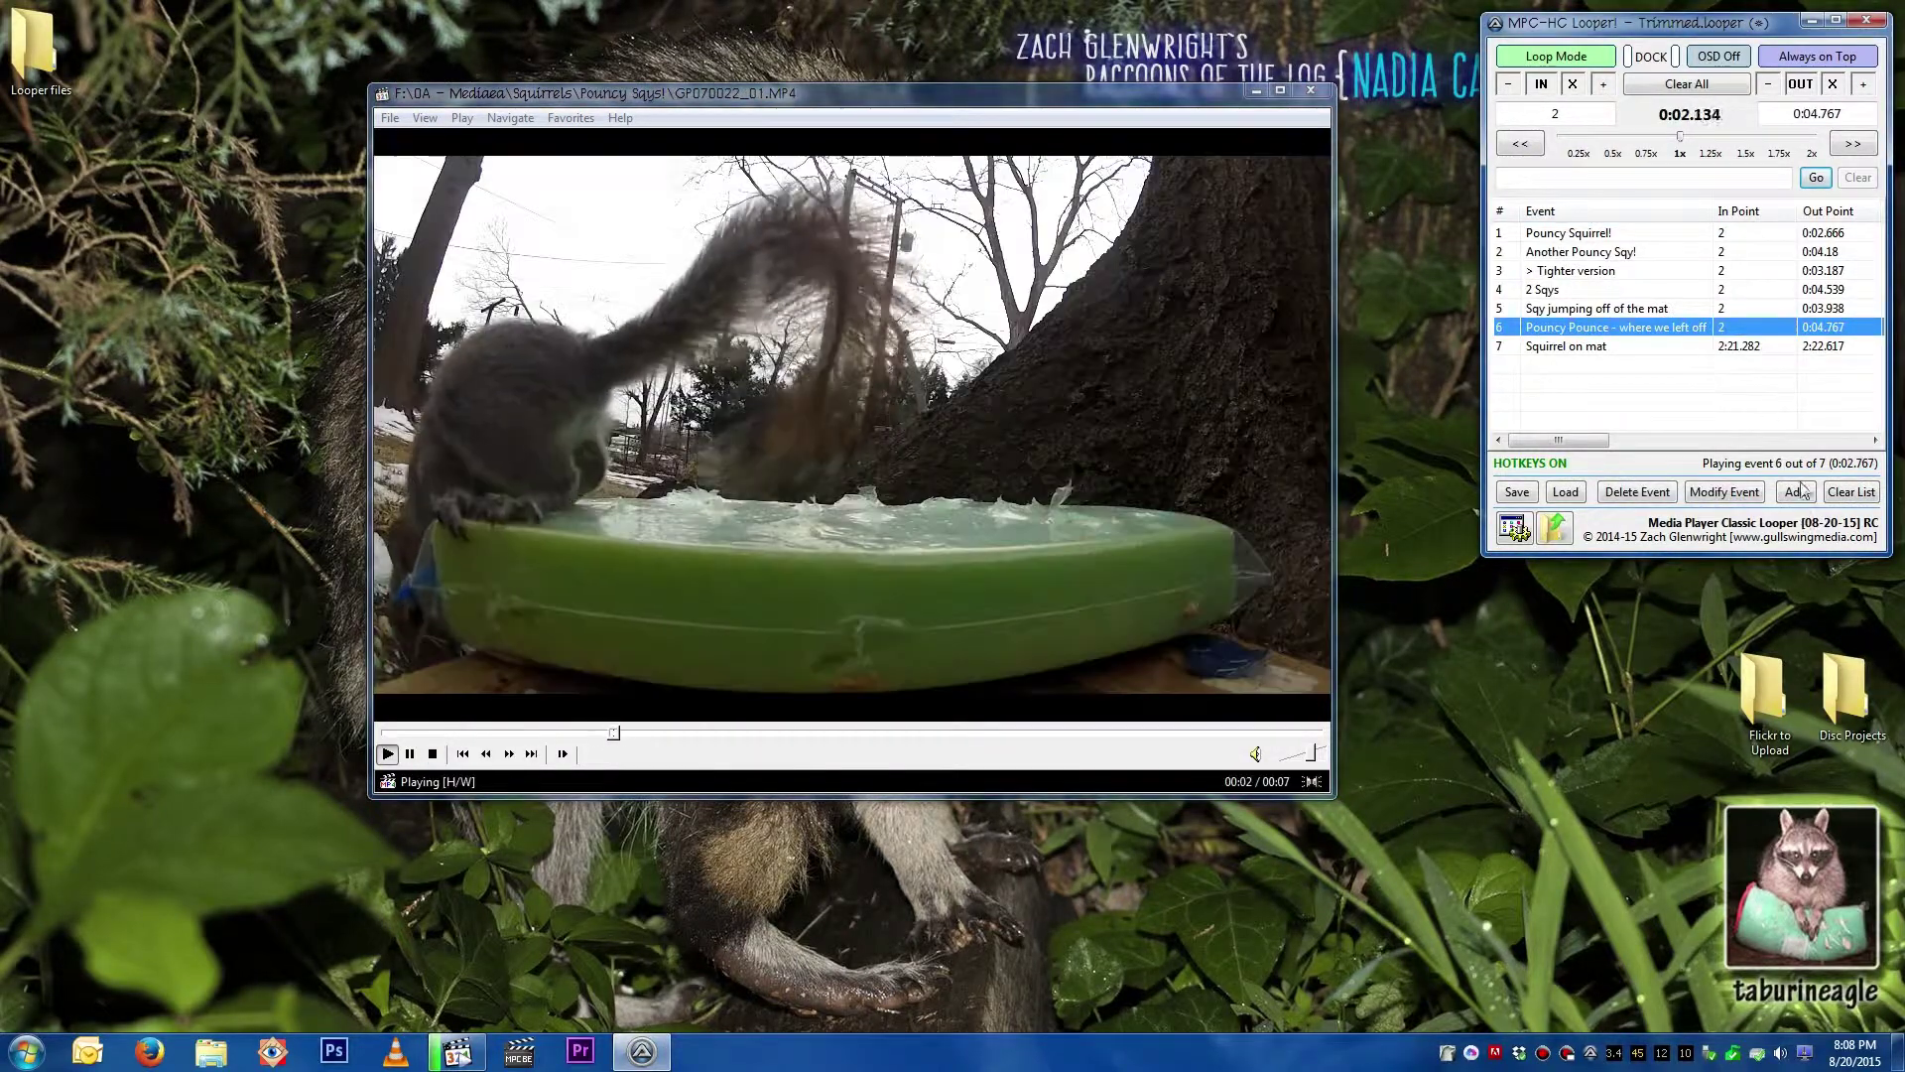
left_click_drag(1336, 740, 1438, 739)
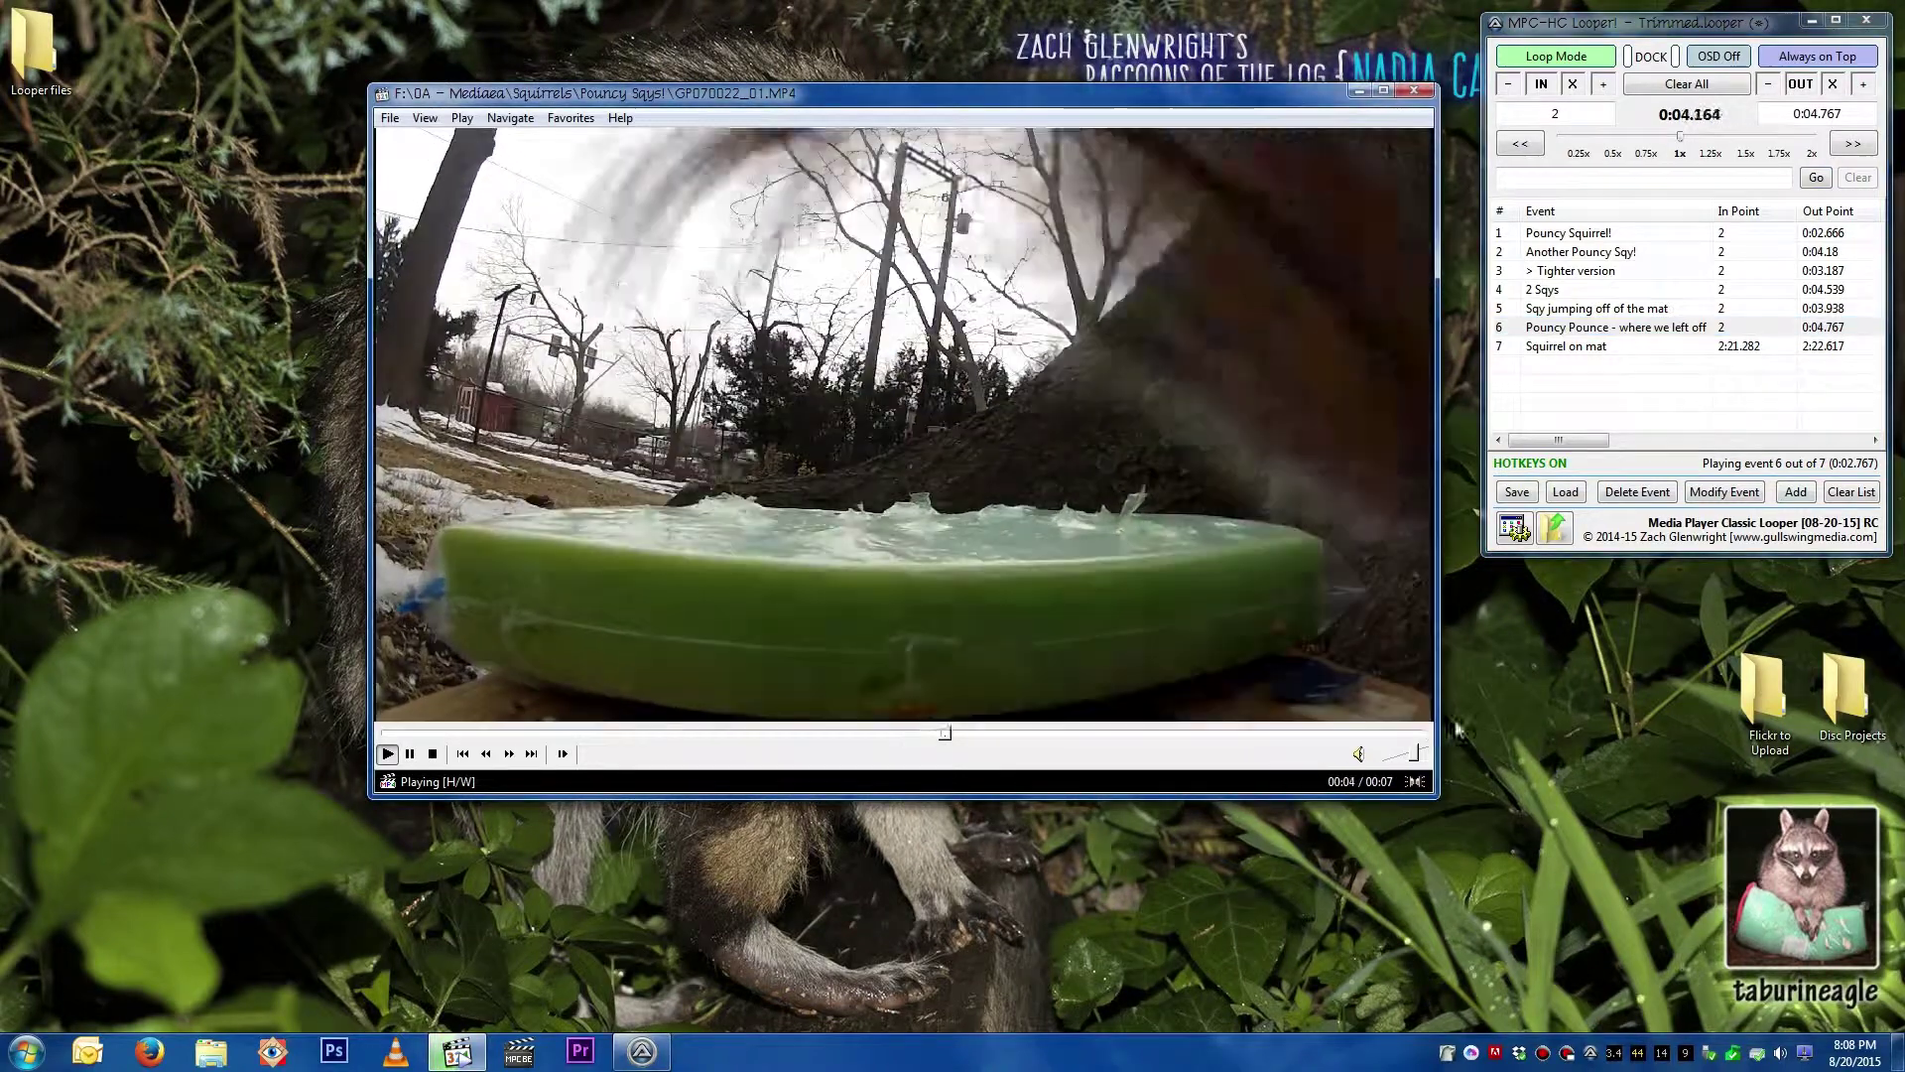
left_click(1583, 350)
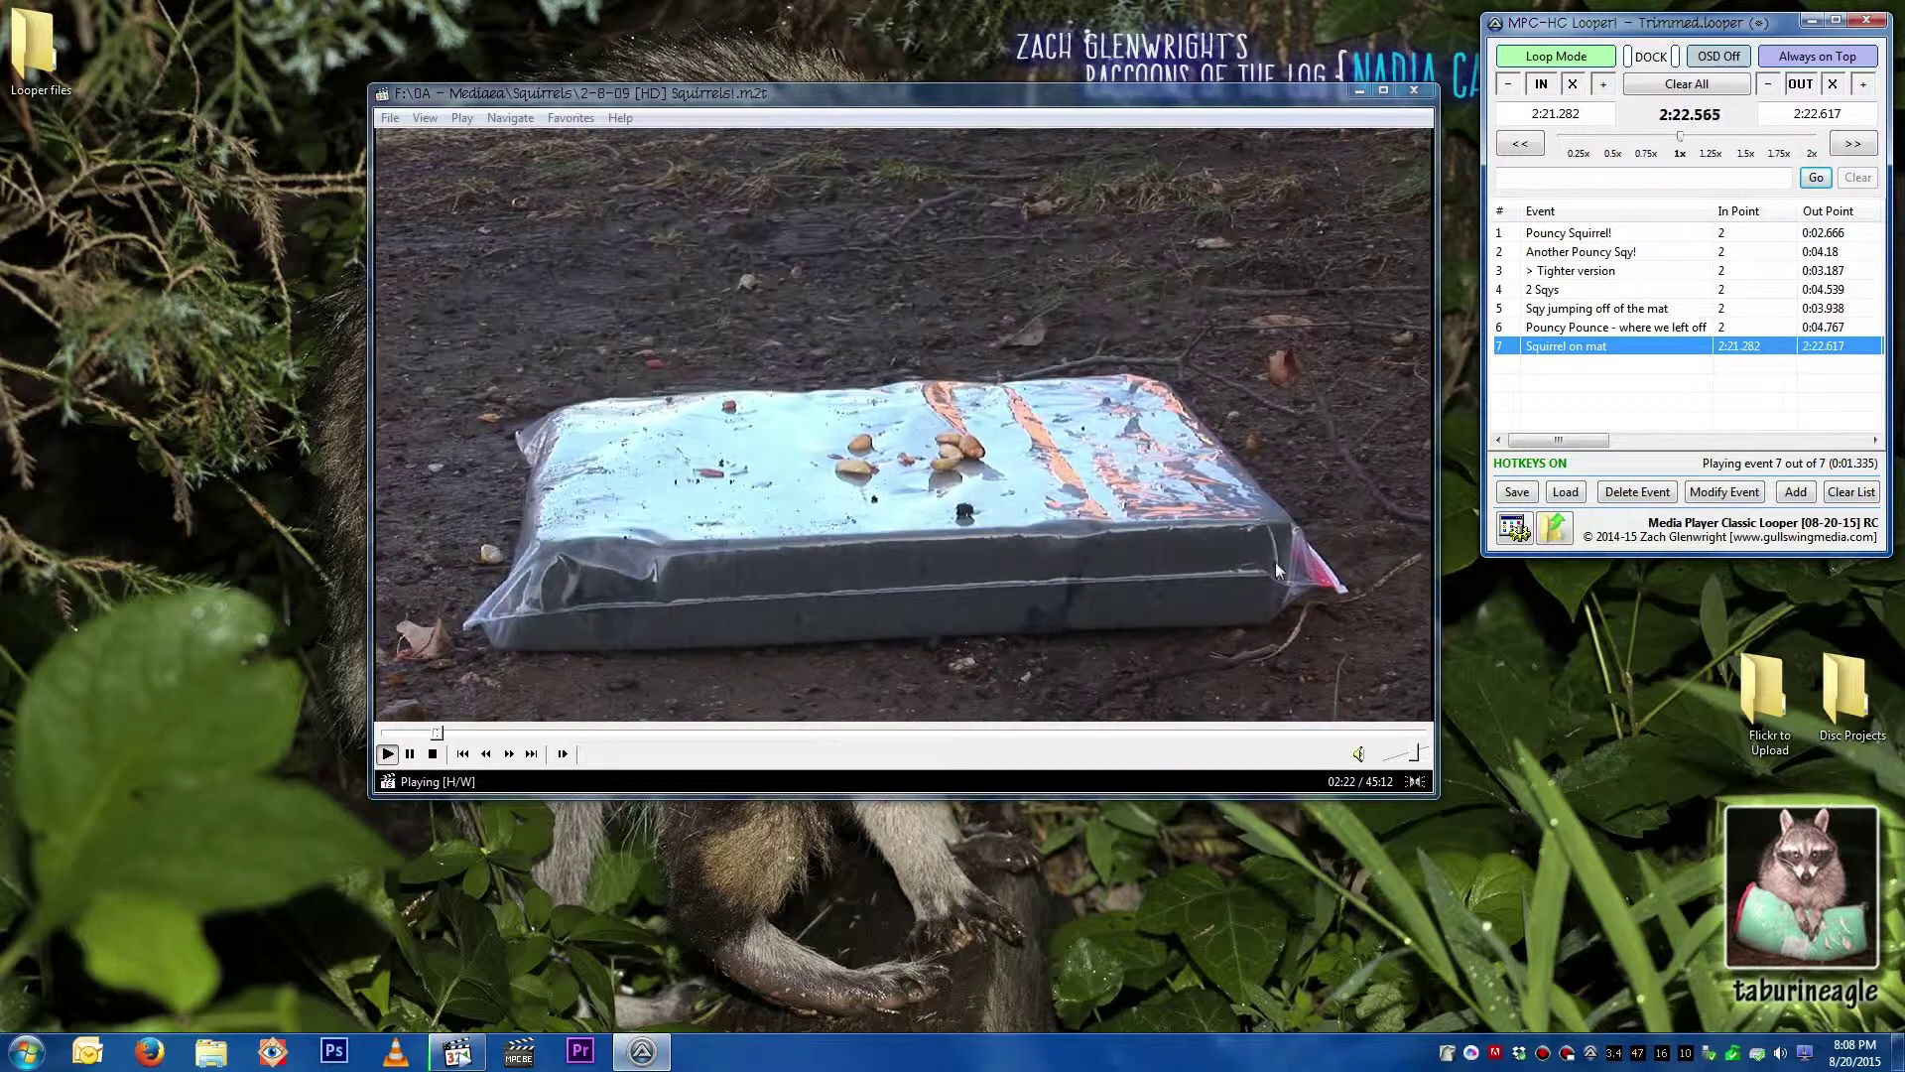
left_click(954, 528)
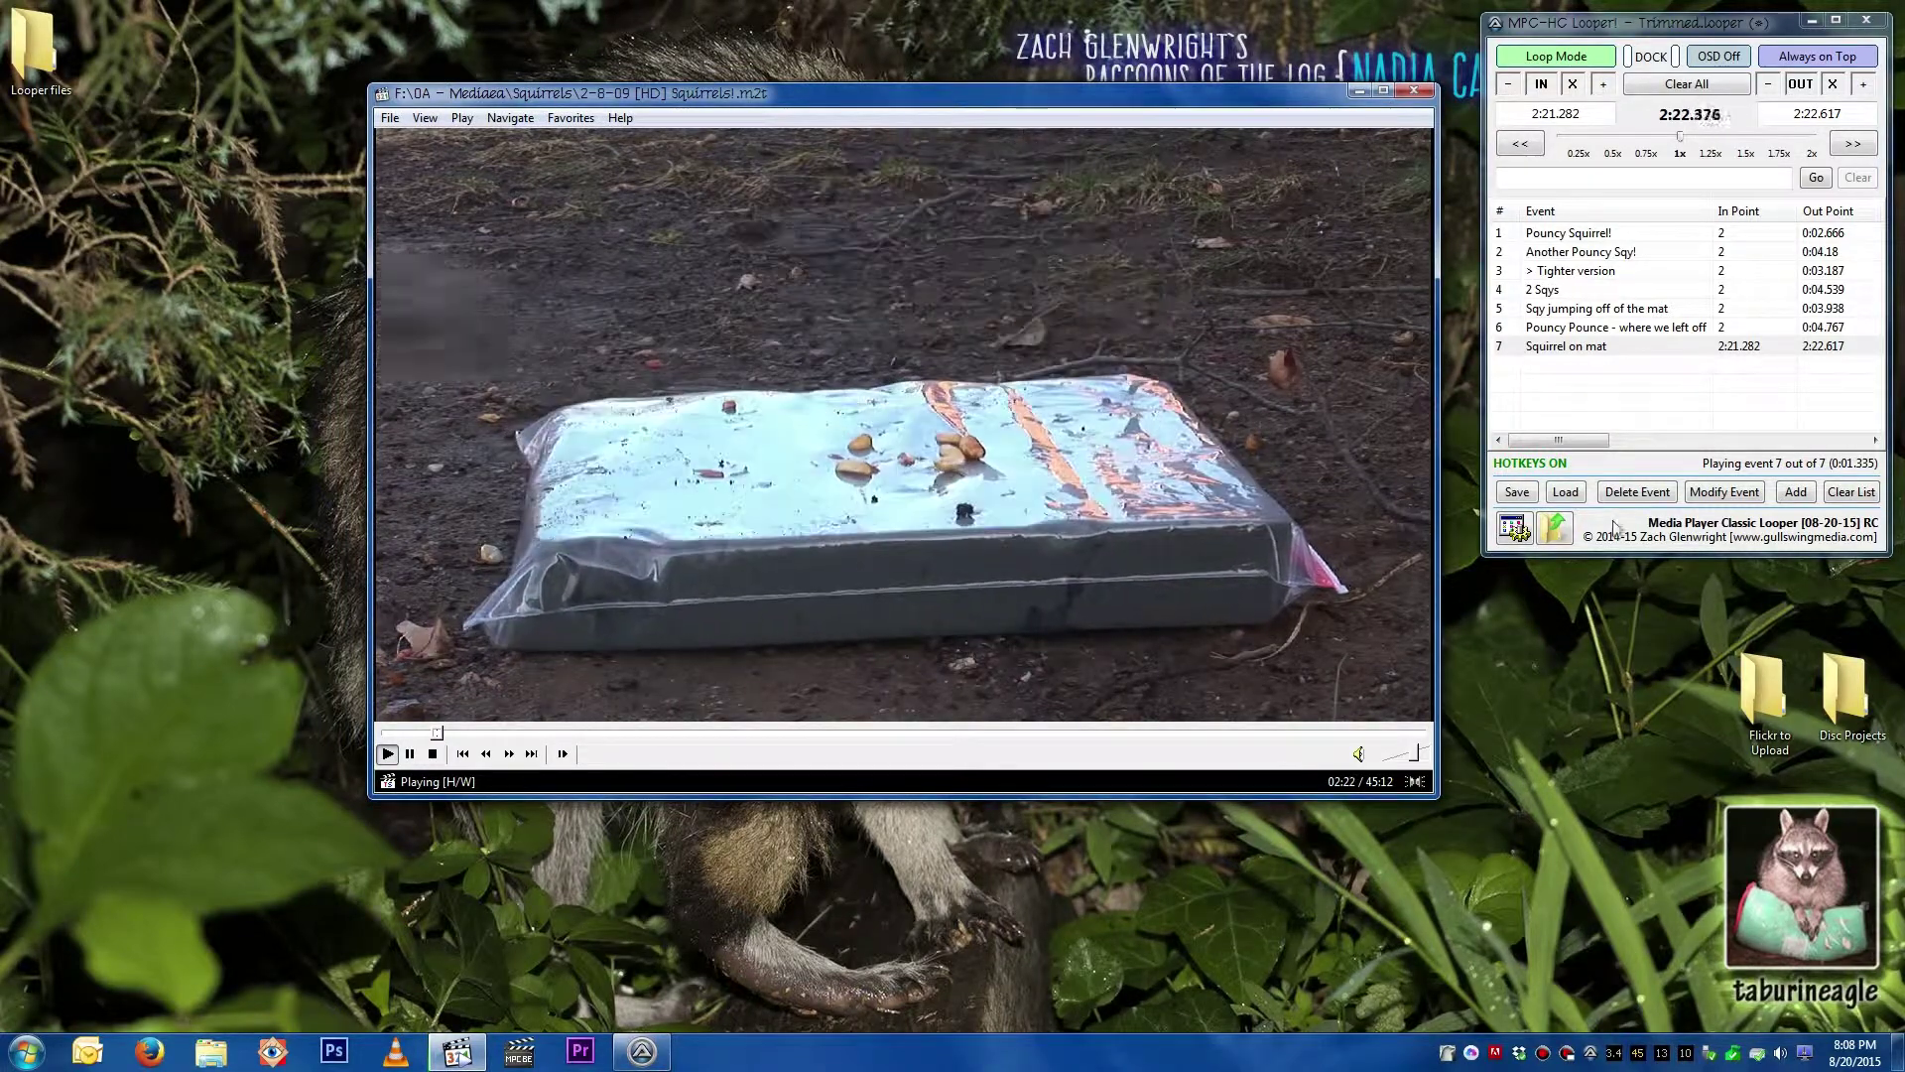
Step: Reload Trimmed.looper from the Pouncy Sqys! folder without saving the changed playlist
left_click(1565, 491)
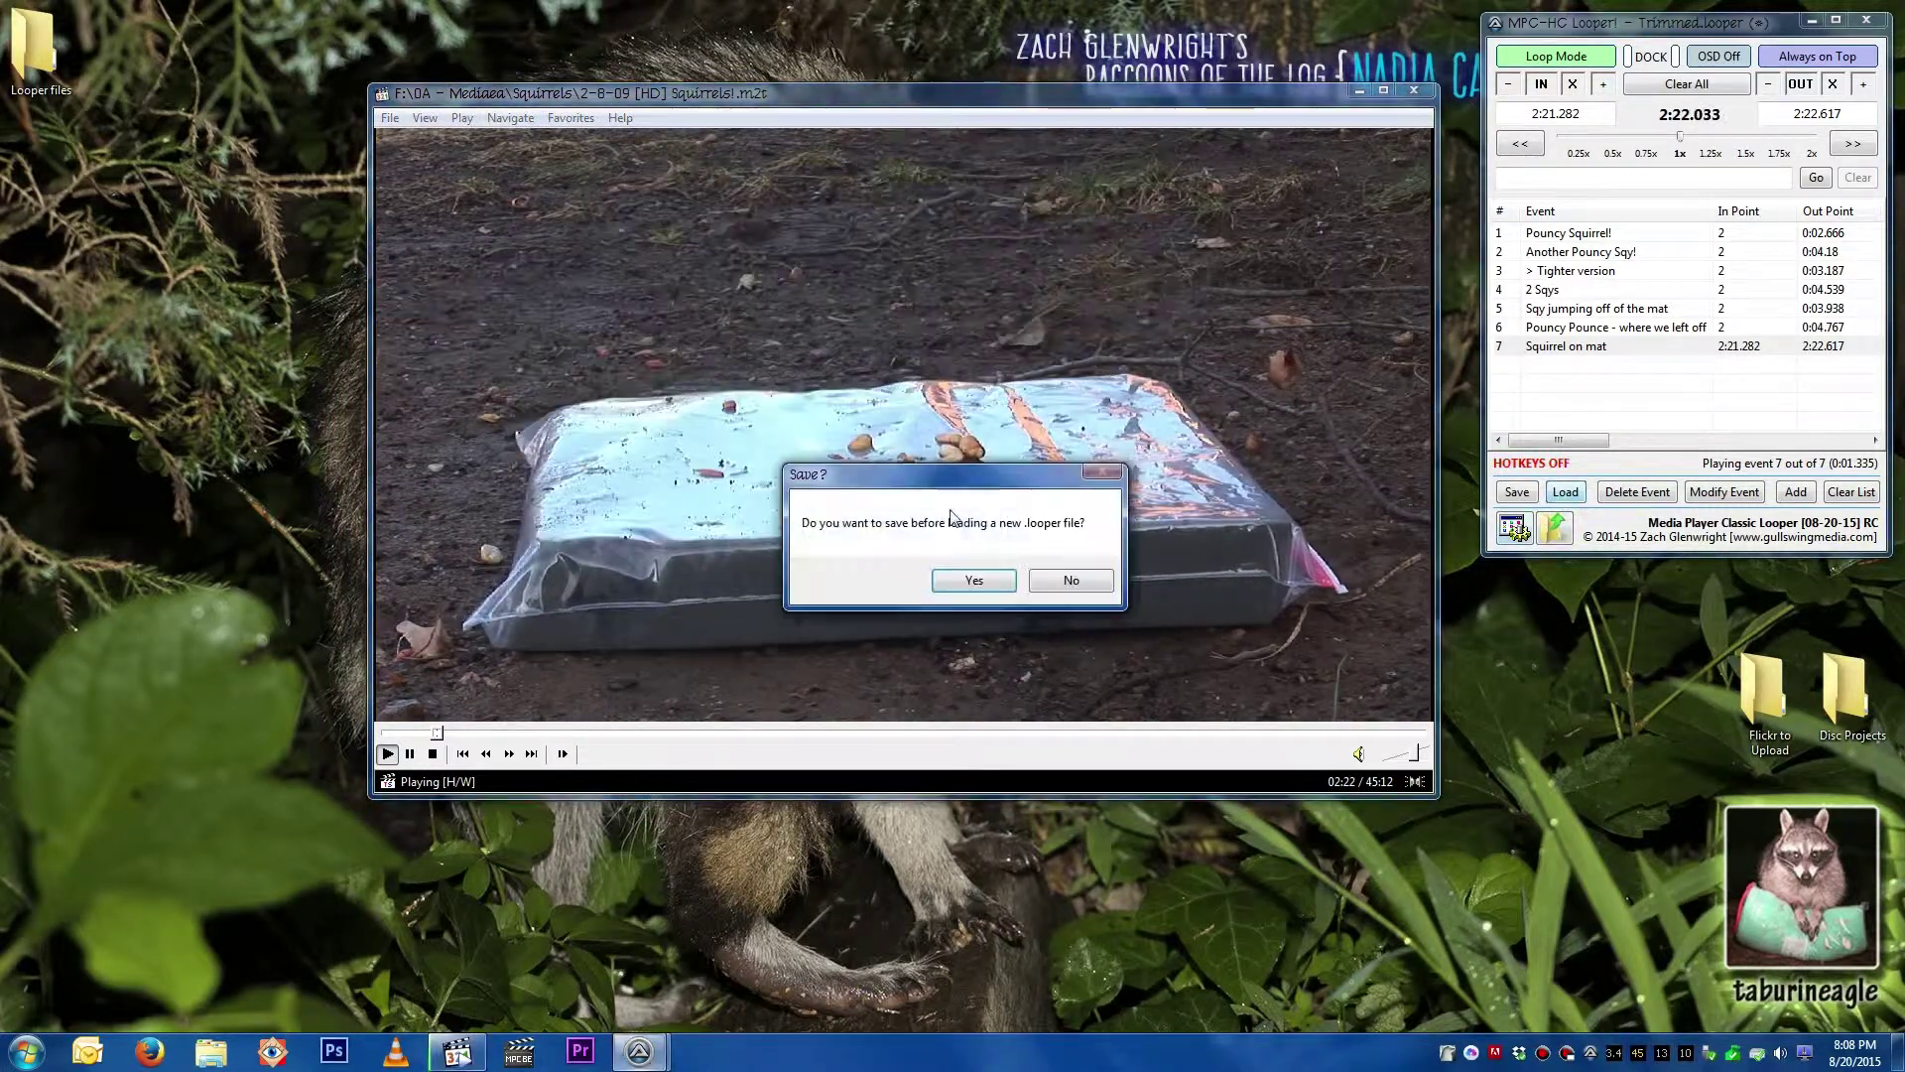
left_click(1069, 581)
double_click(937, 552)
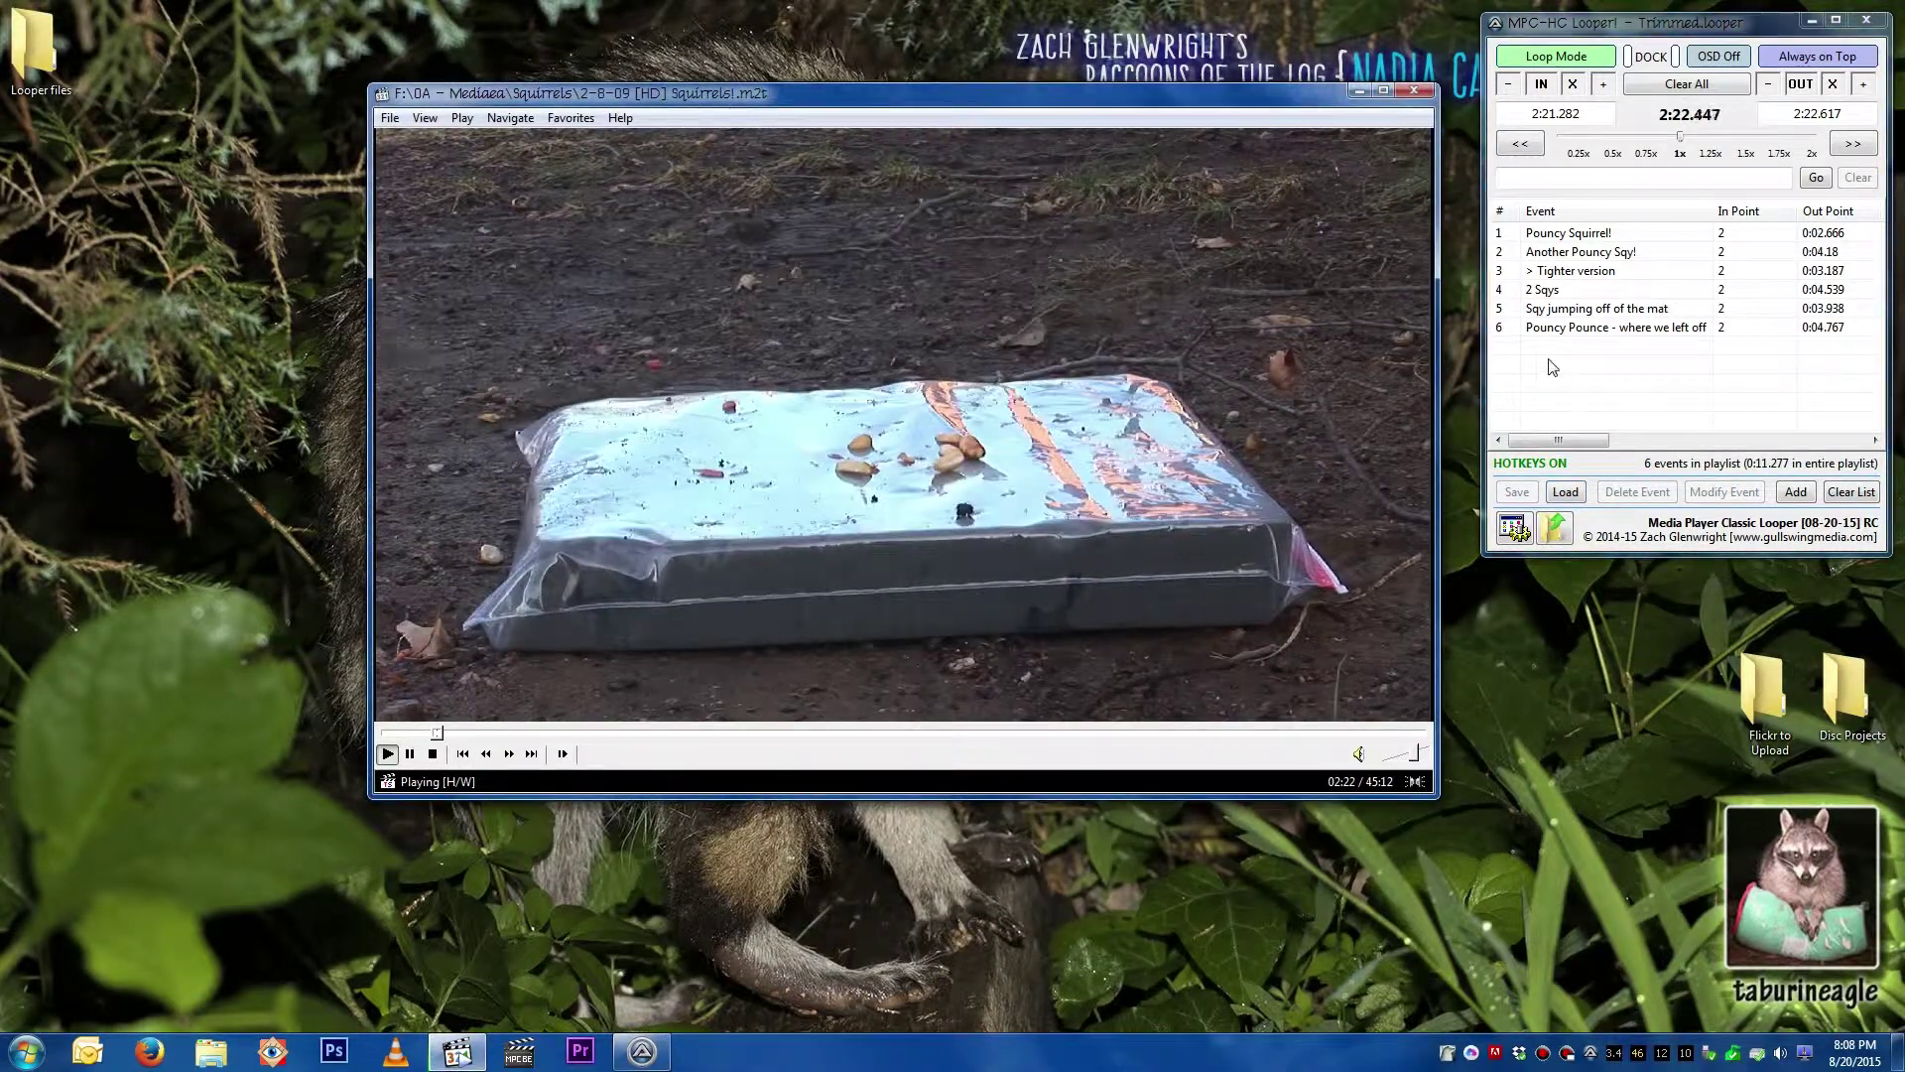
Step: Sort the event playlist by event name, in point and out point in turn, and return it to number order
left_click(1593, 212)
left_click(1737, 210)
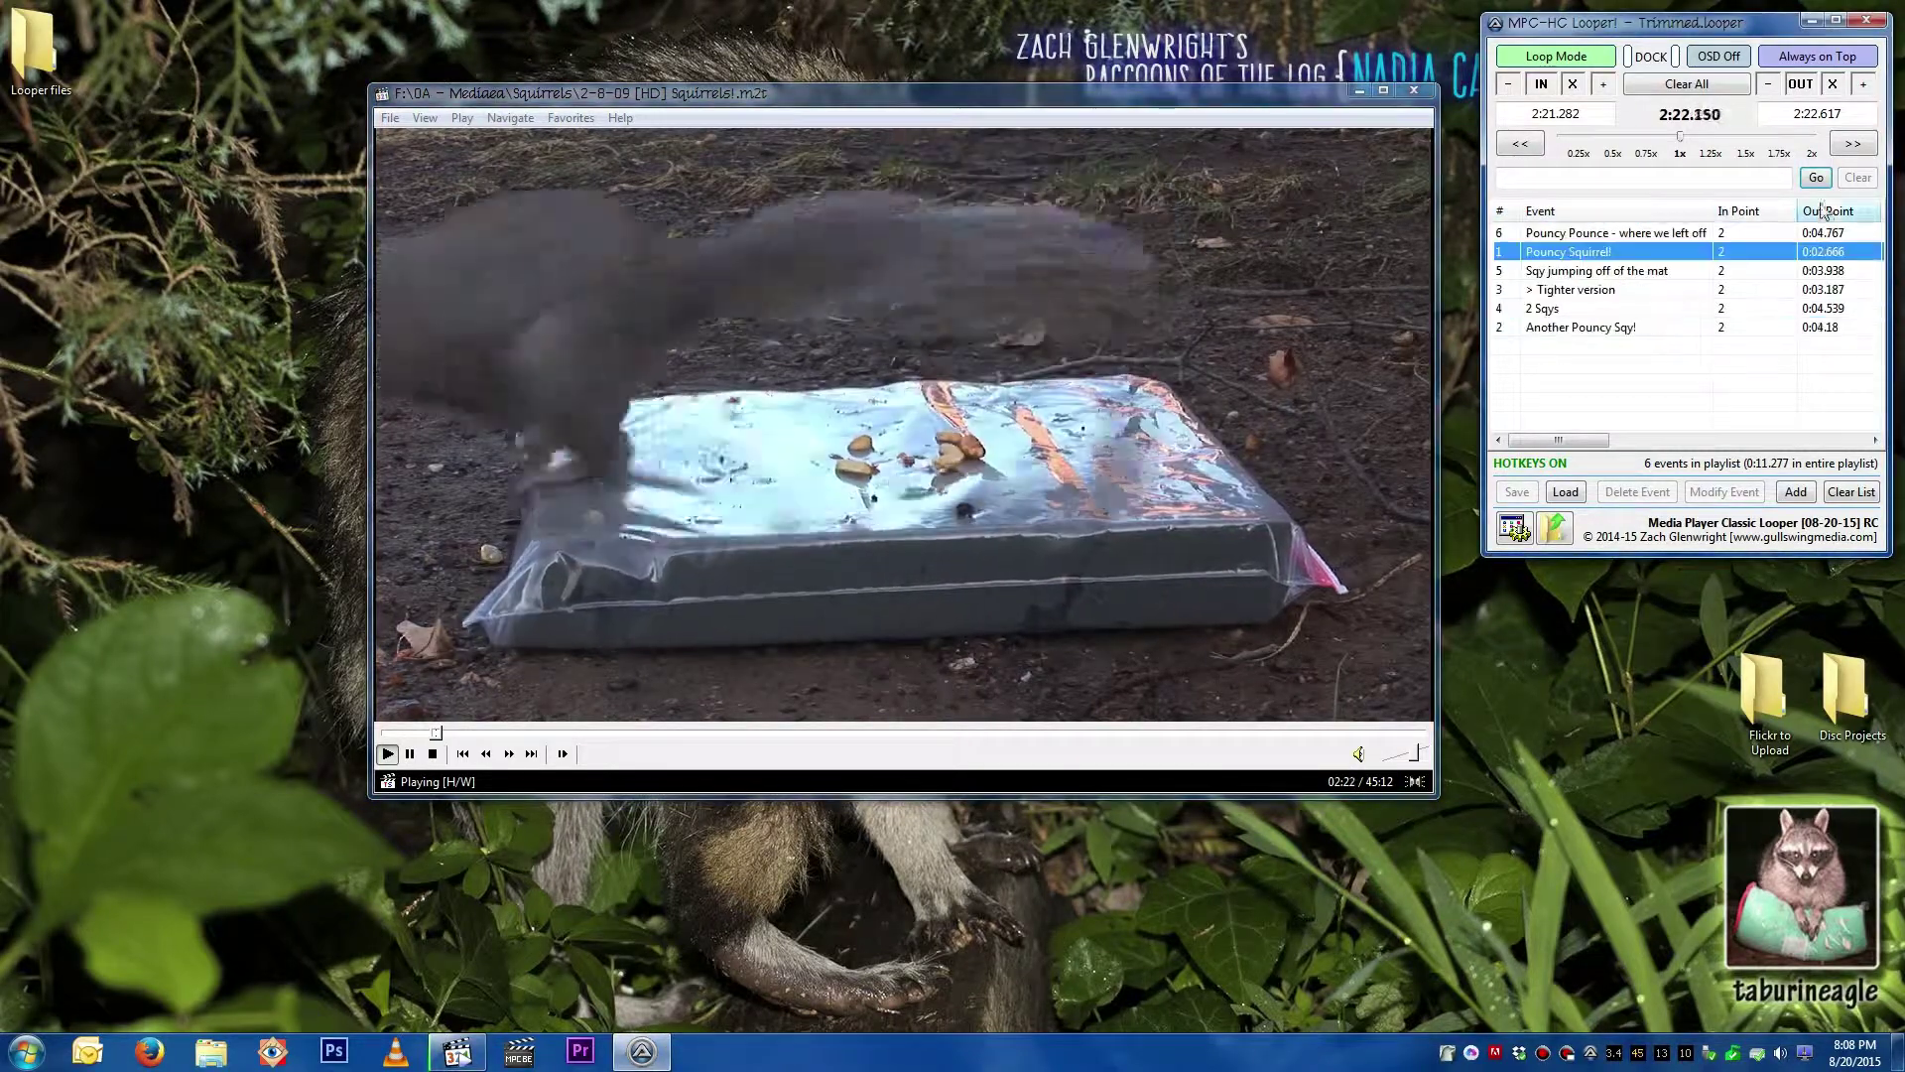
left_click(1824, 210)
left_click_drag(1635, 440, 1563, 436)
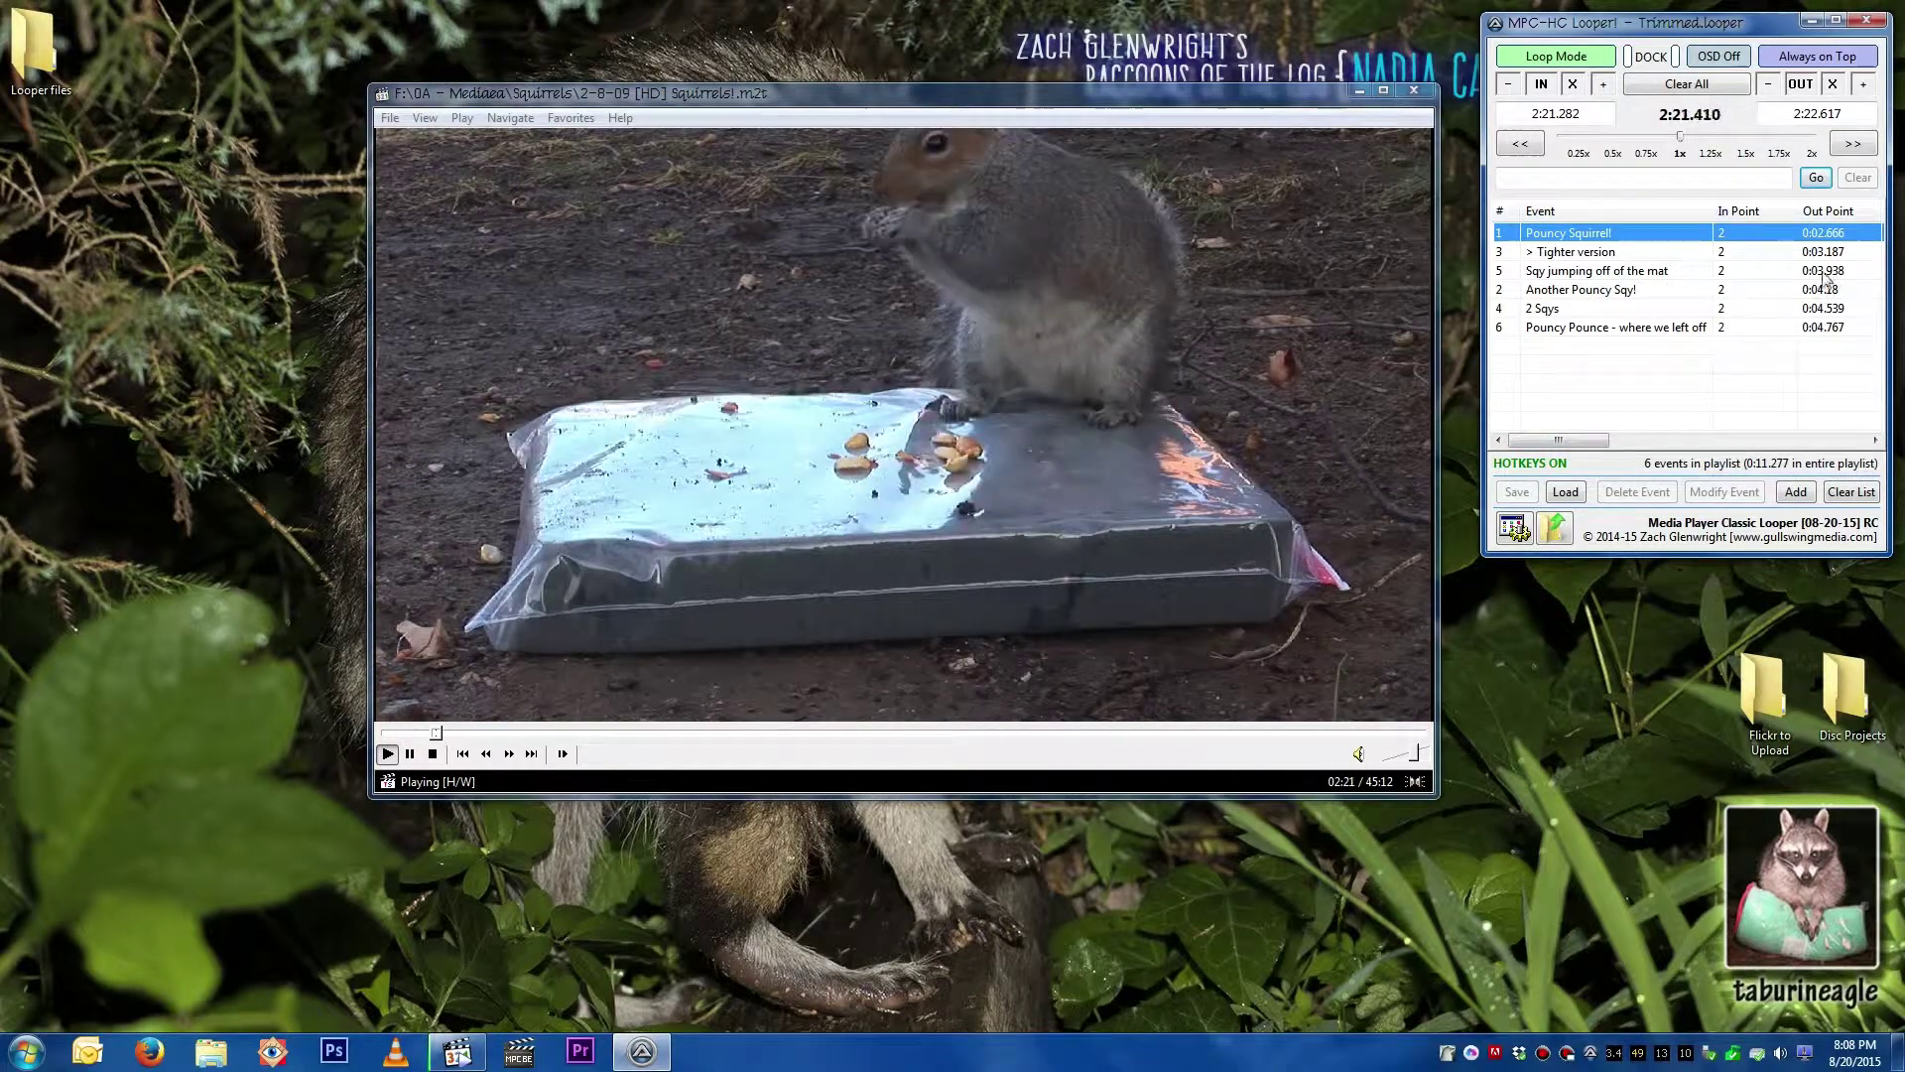
mouse_move(1559, 439)
left_mouse_down()
mouse_move(1687, 439)
mouse_move(1558, 440)
left_mouse_up()
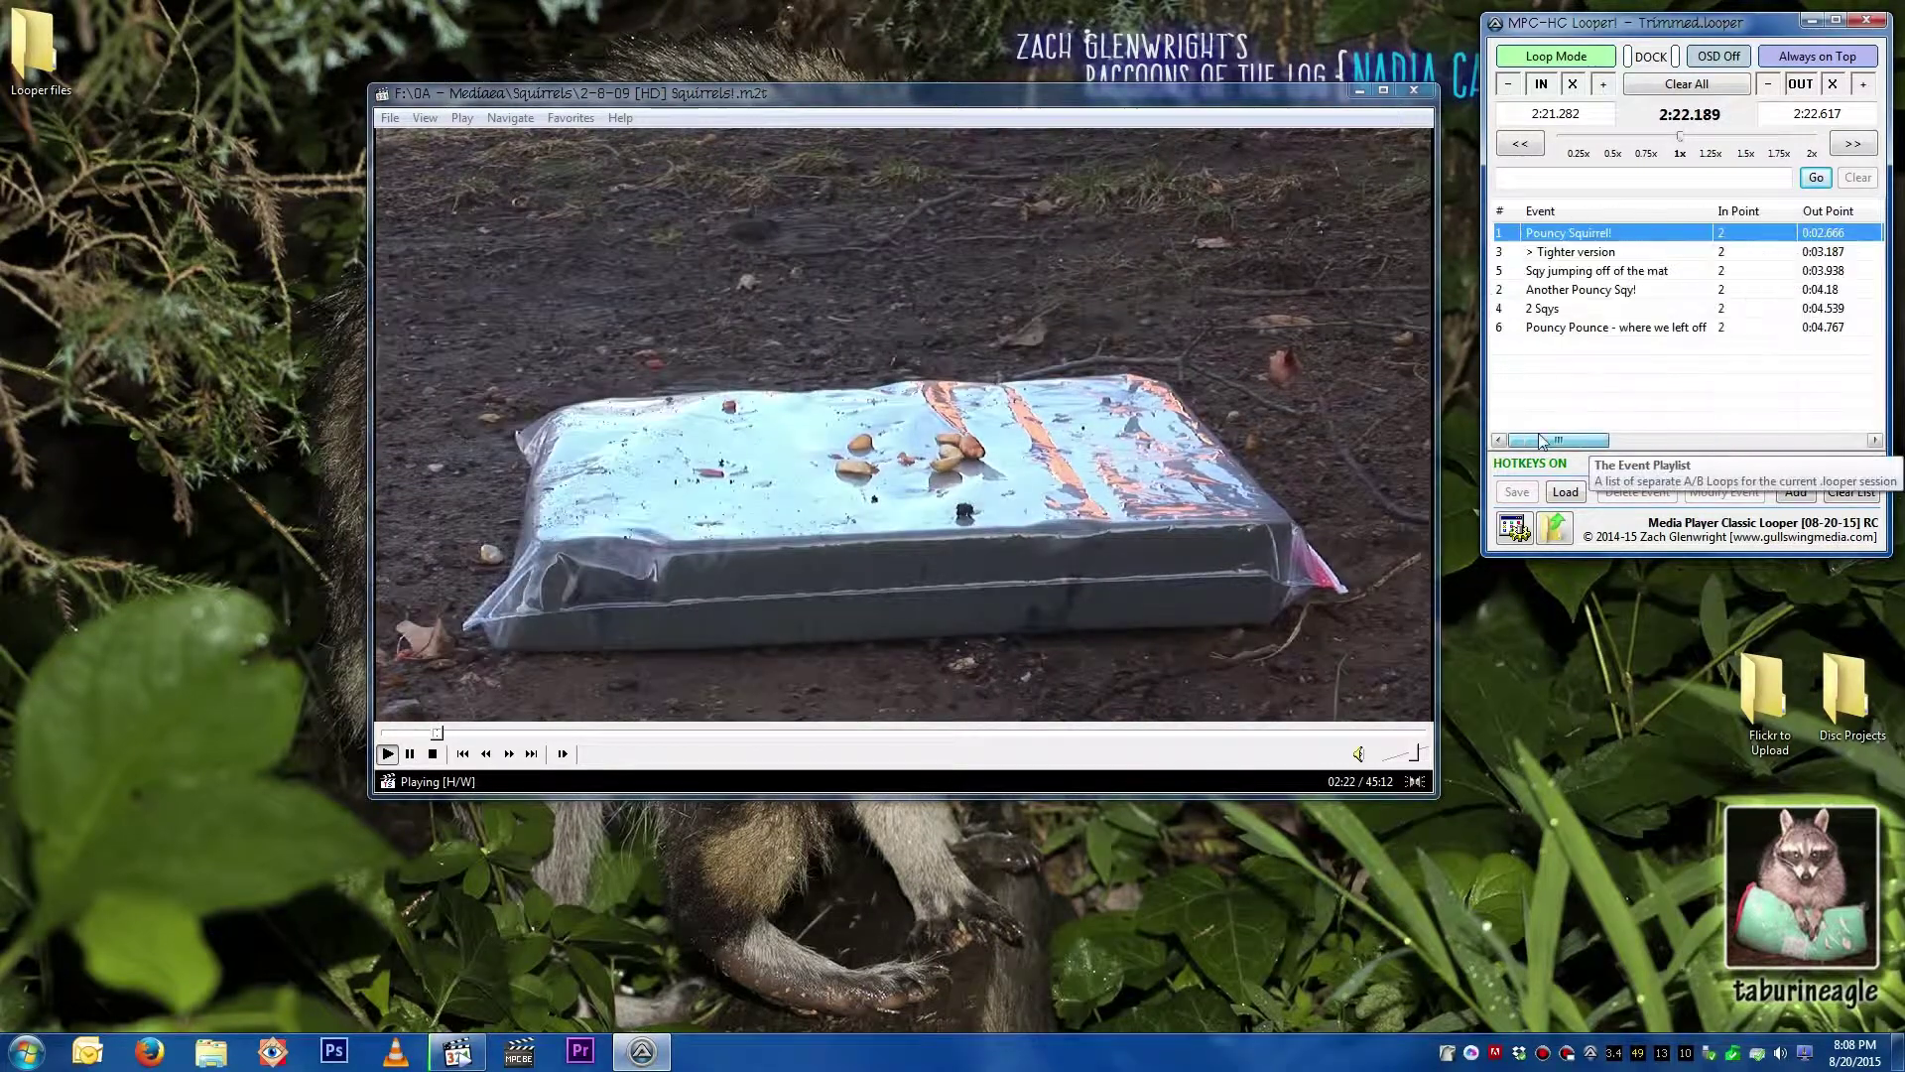
left_click(1501, 211)
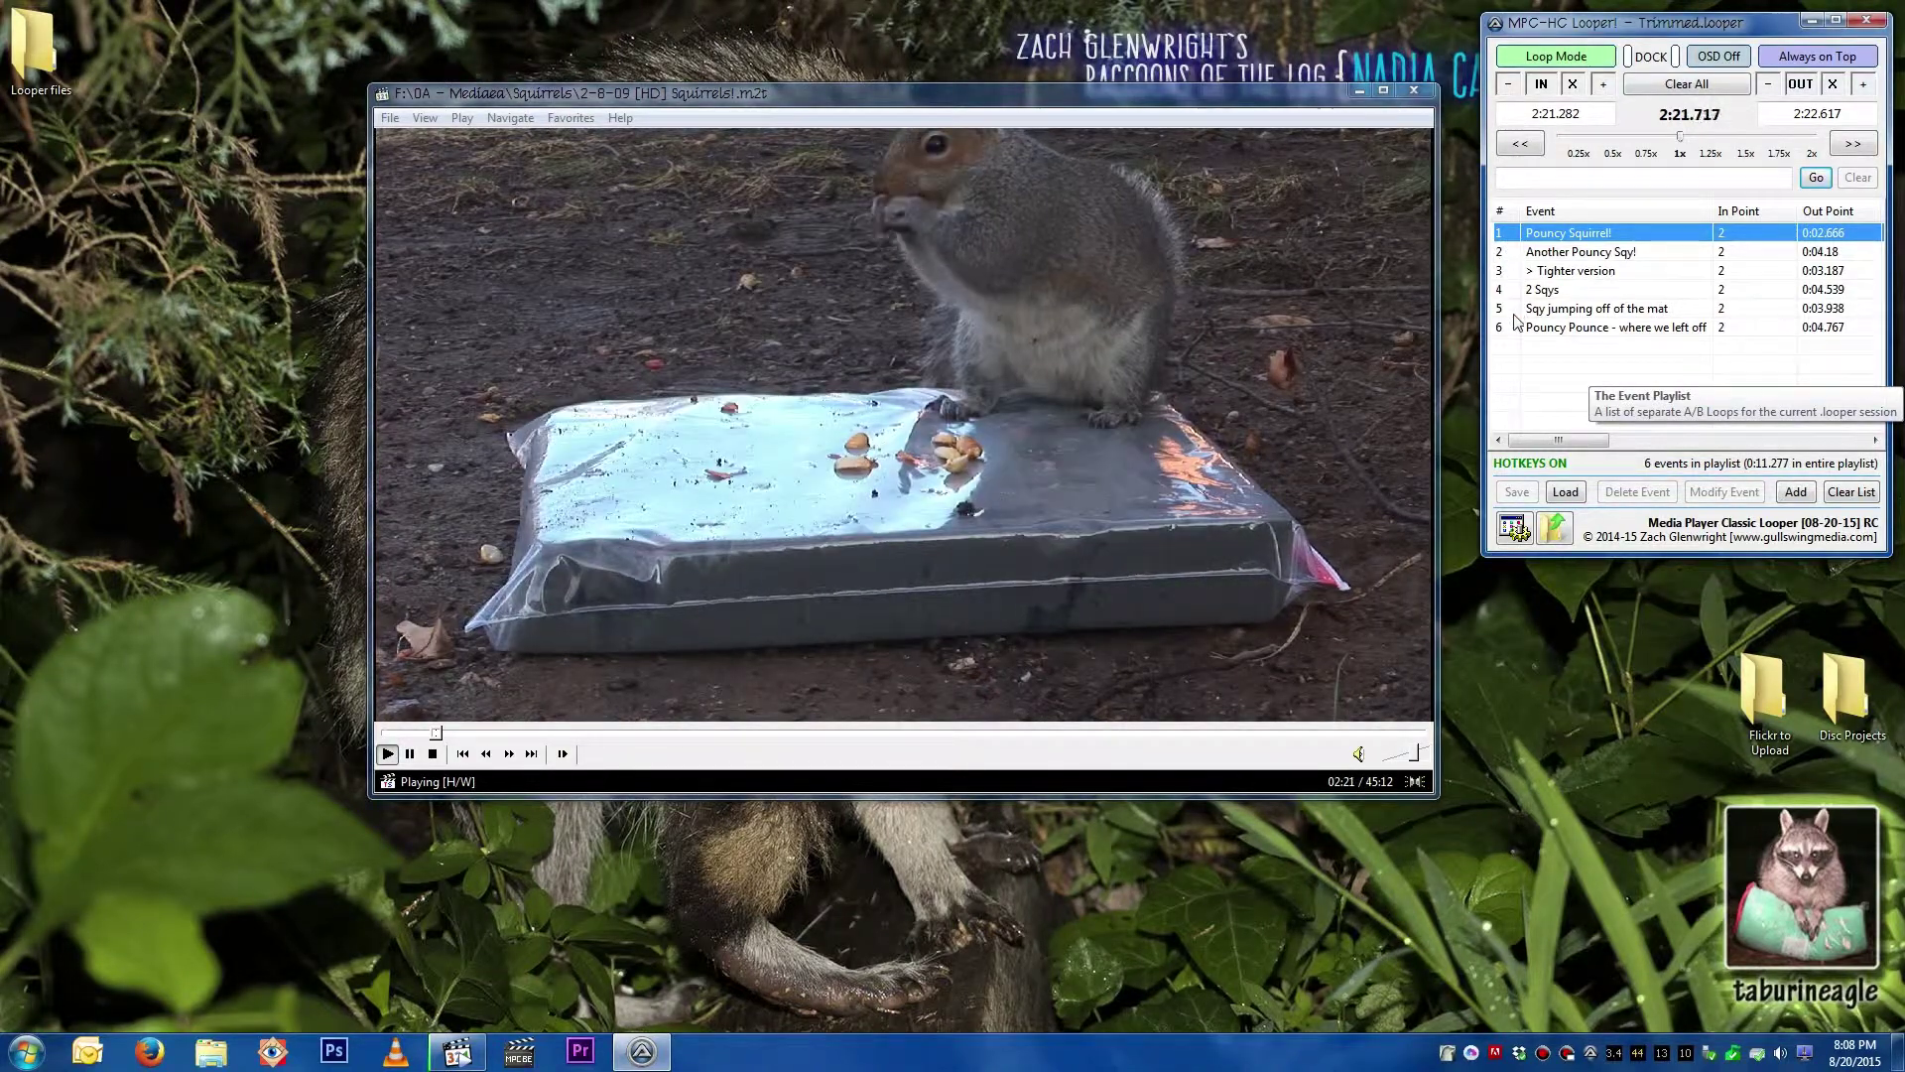
Step: Sort the playlist by event name in both directions, and restore the ascending order by event number
left_click(1568, 210)
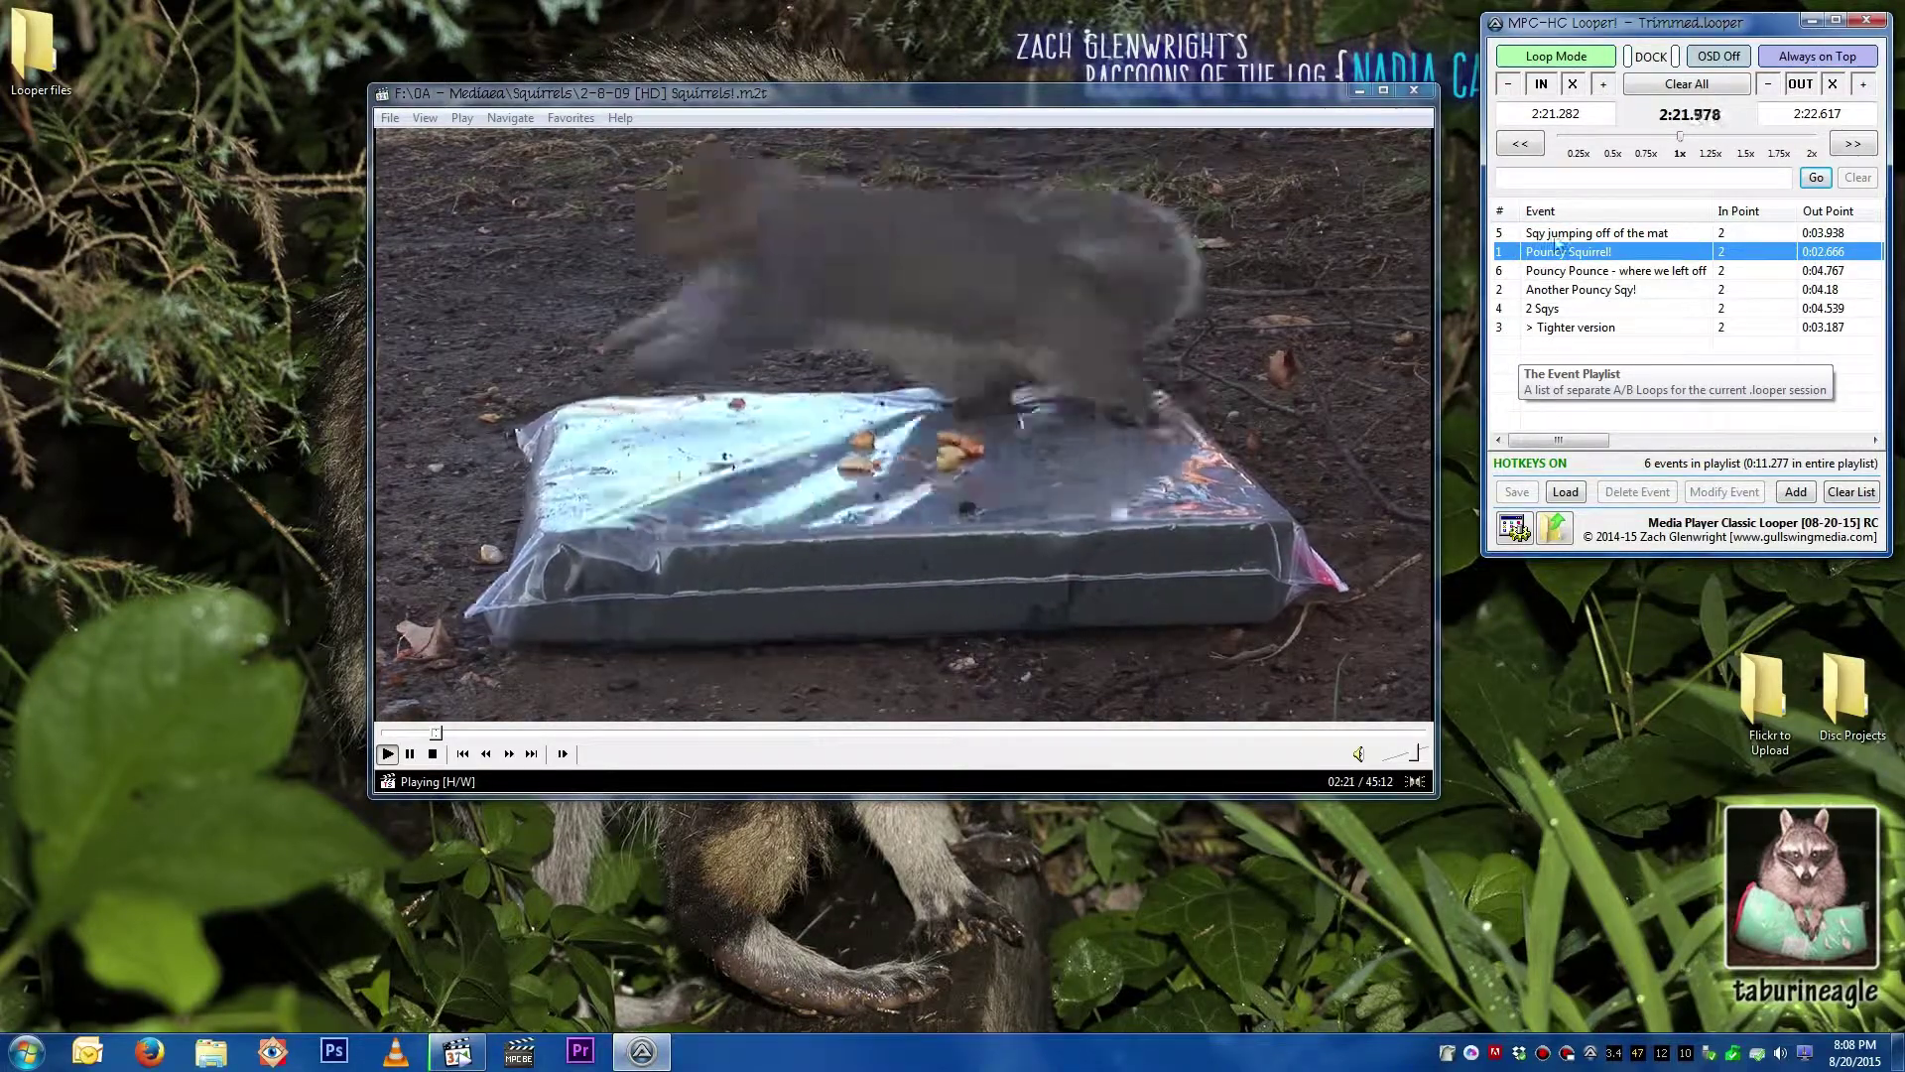
left_click(1574, 212)
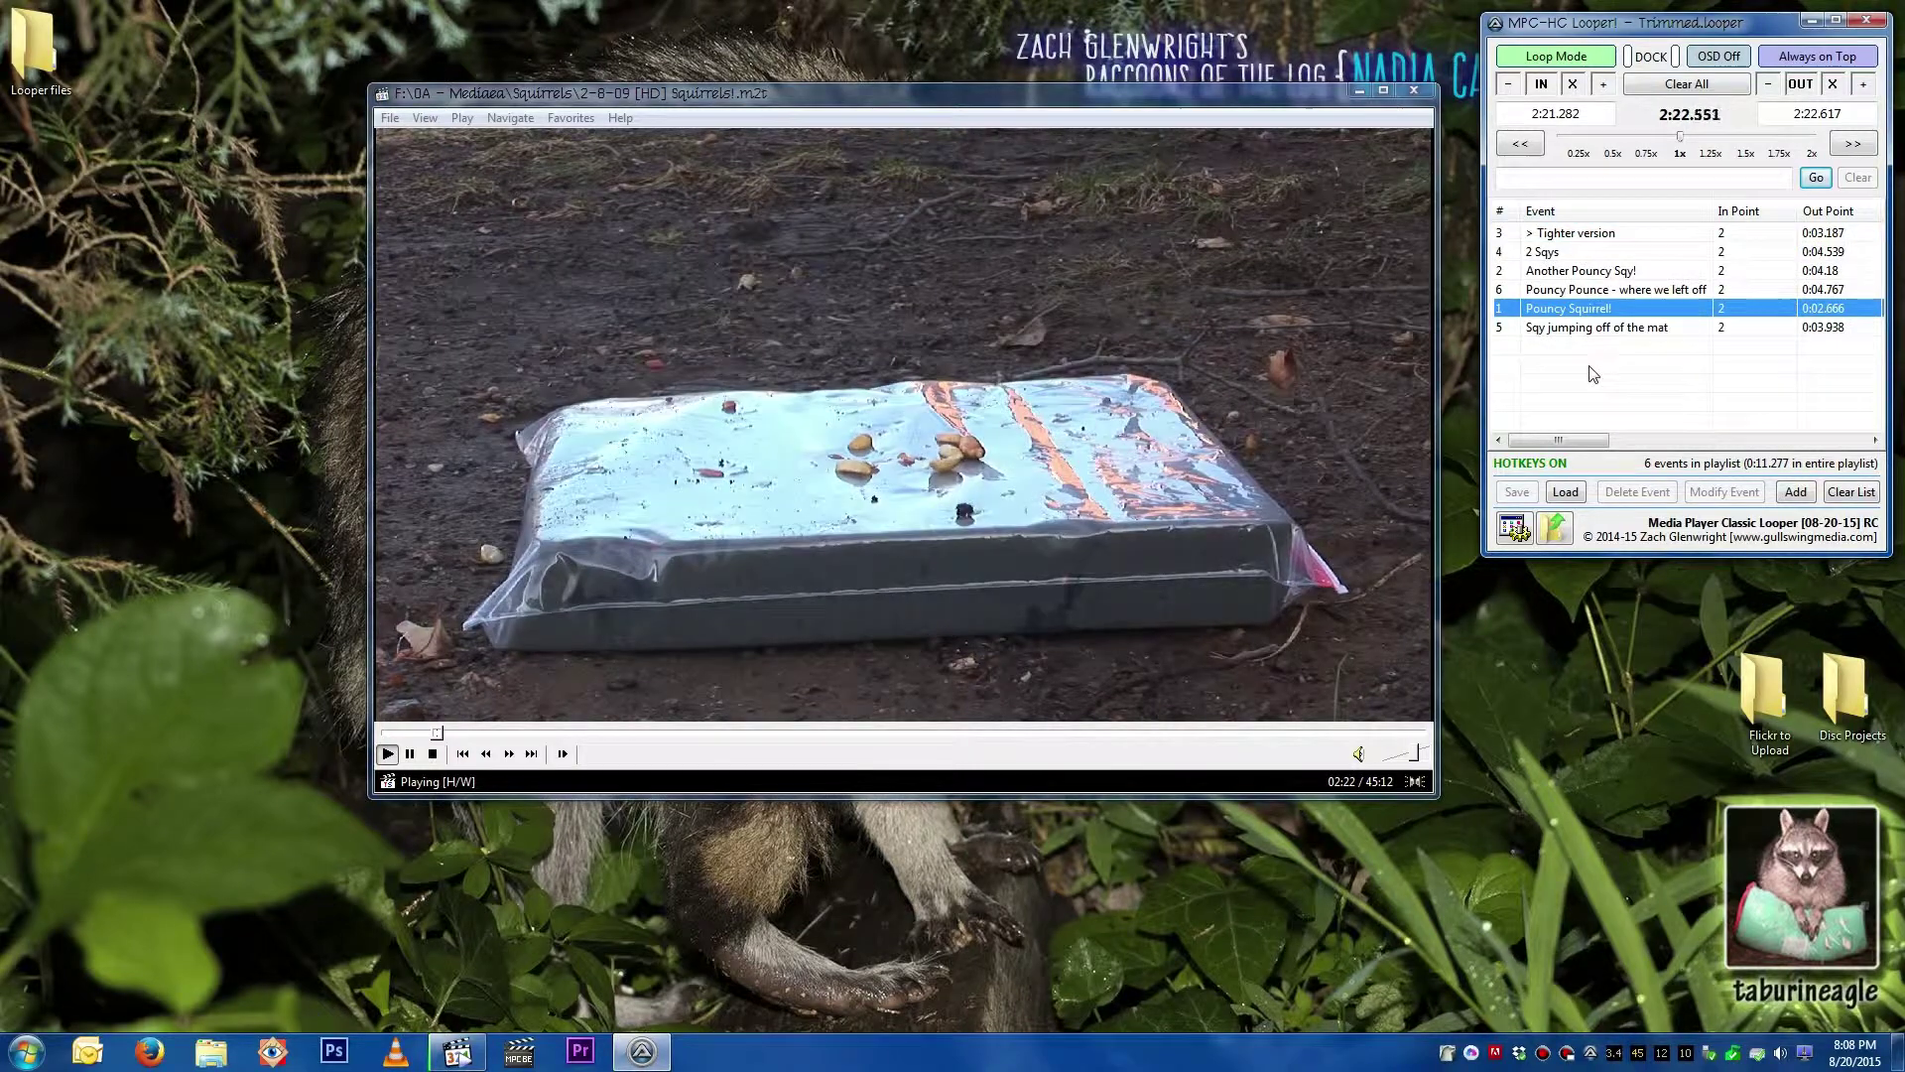
left_click(1501, 212)
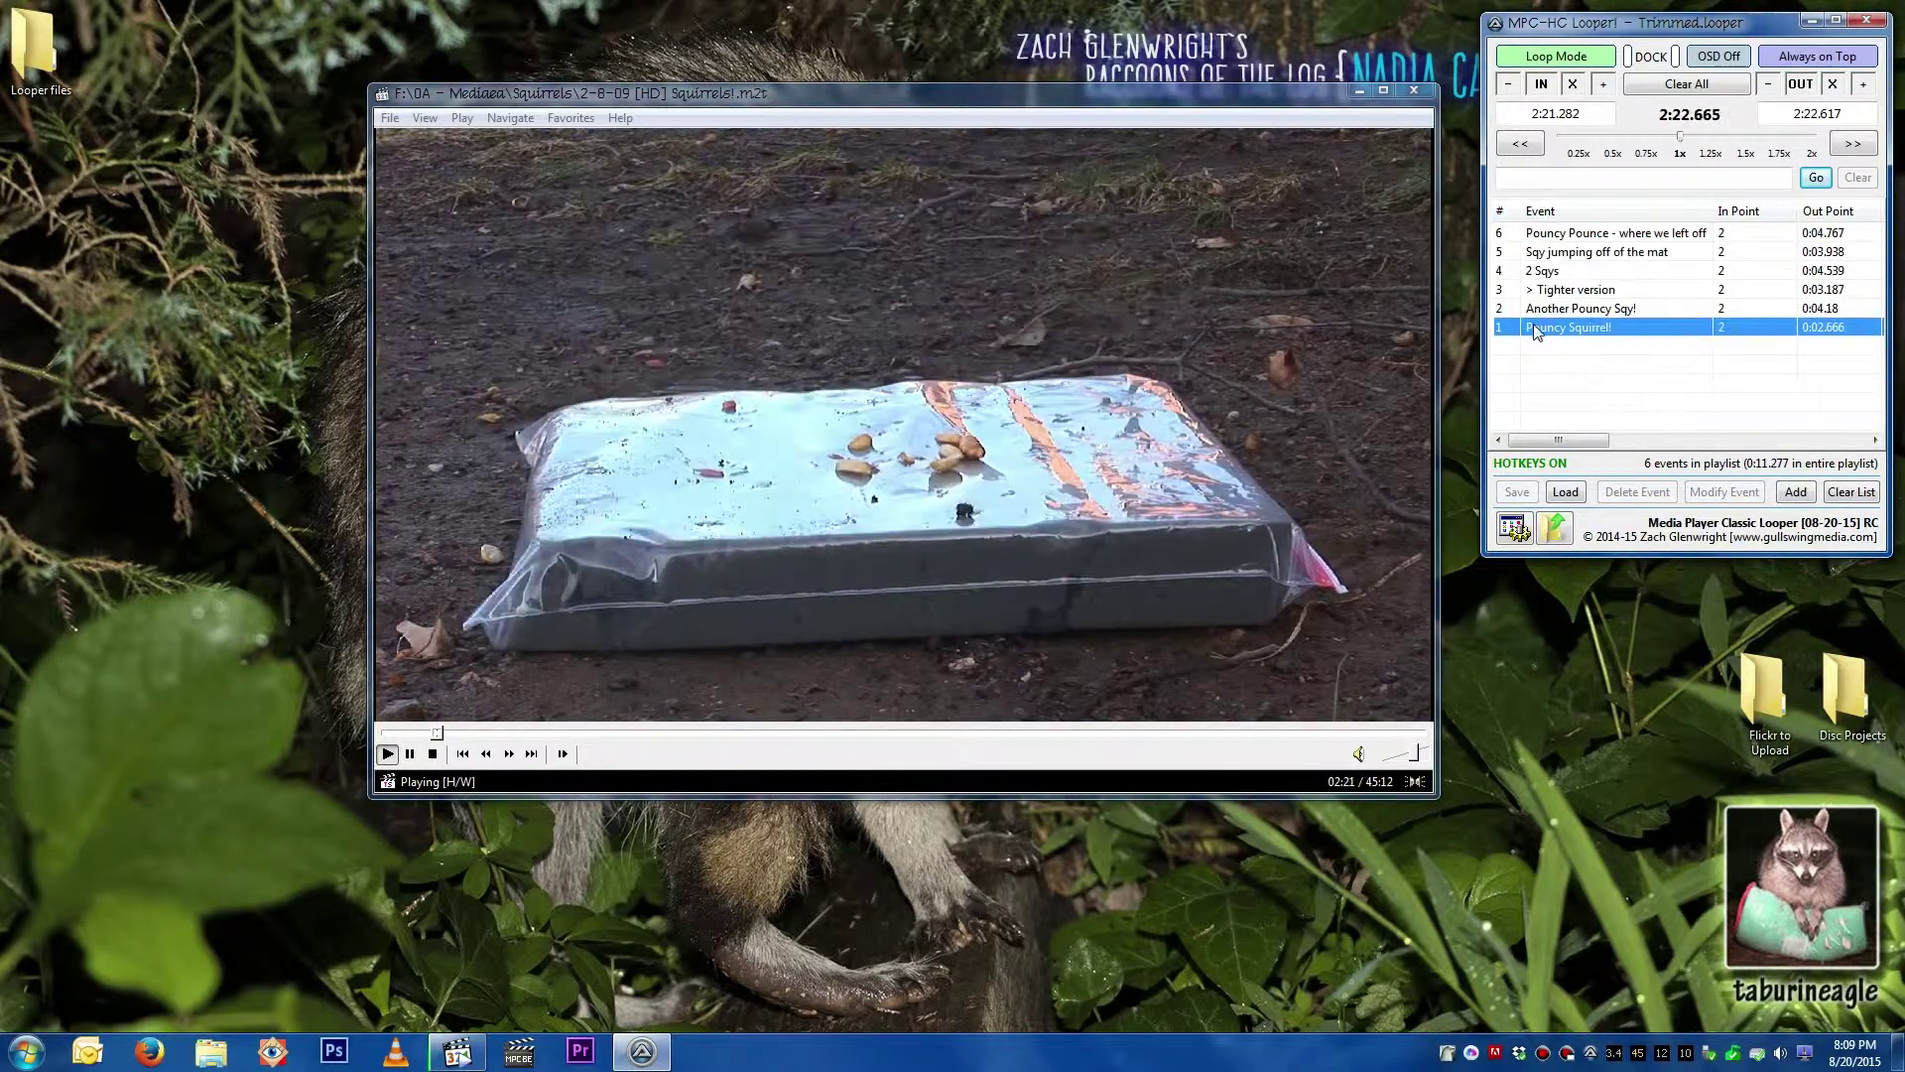
left_click(1500, 211)
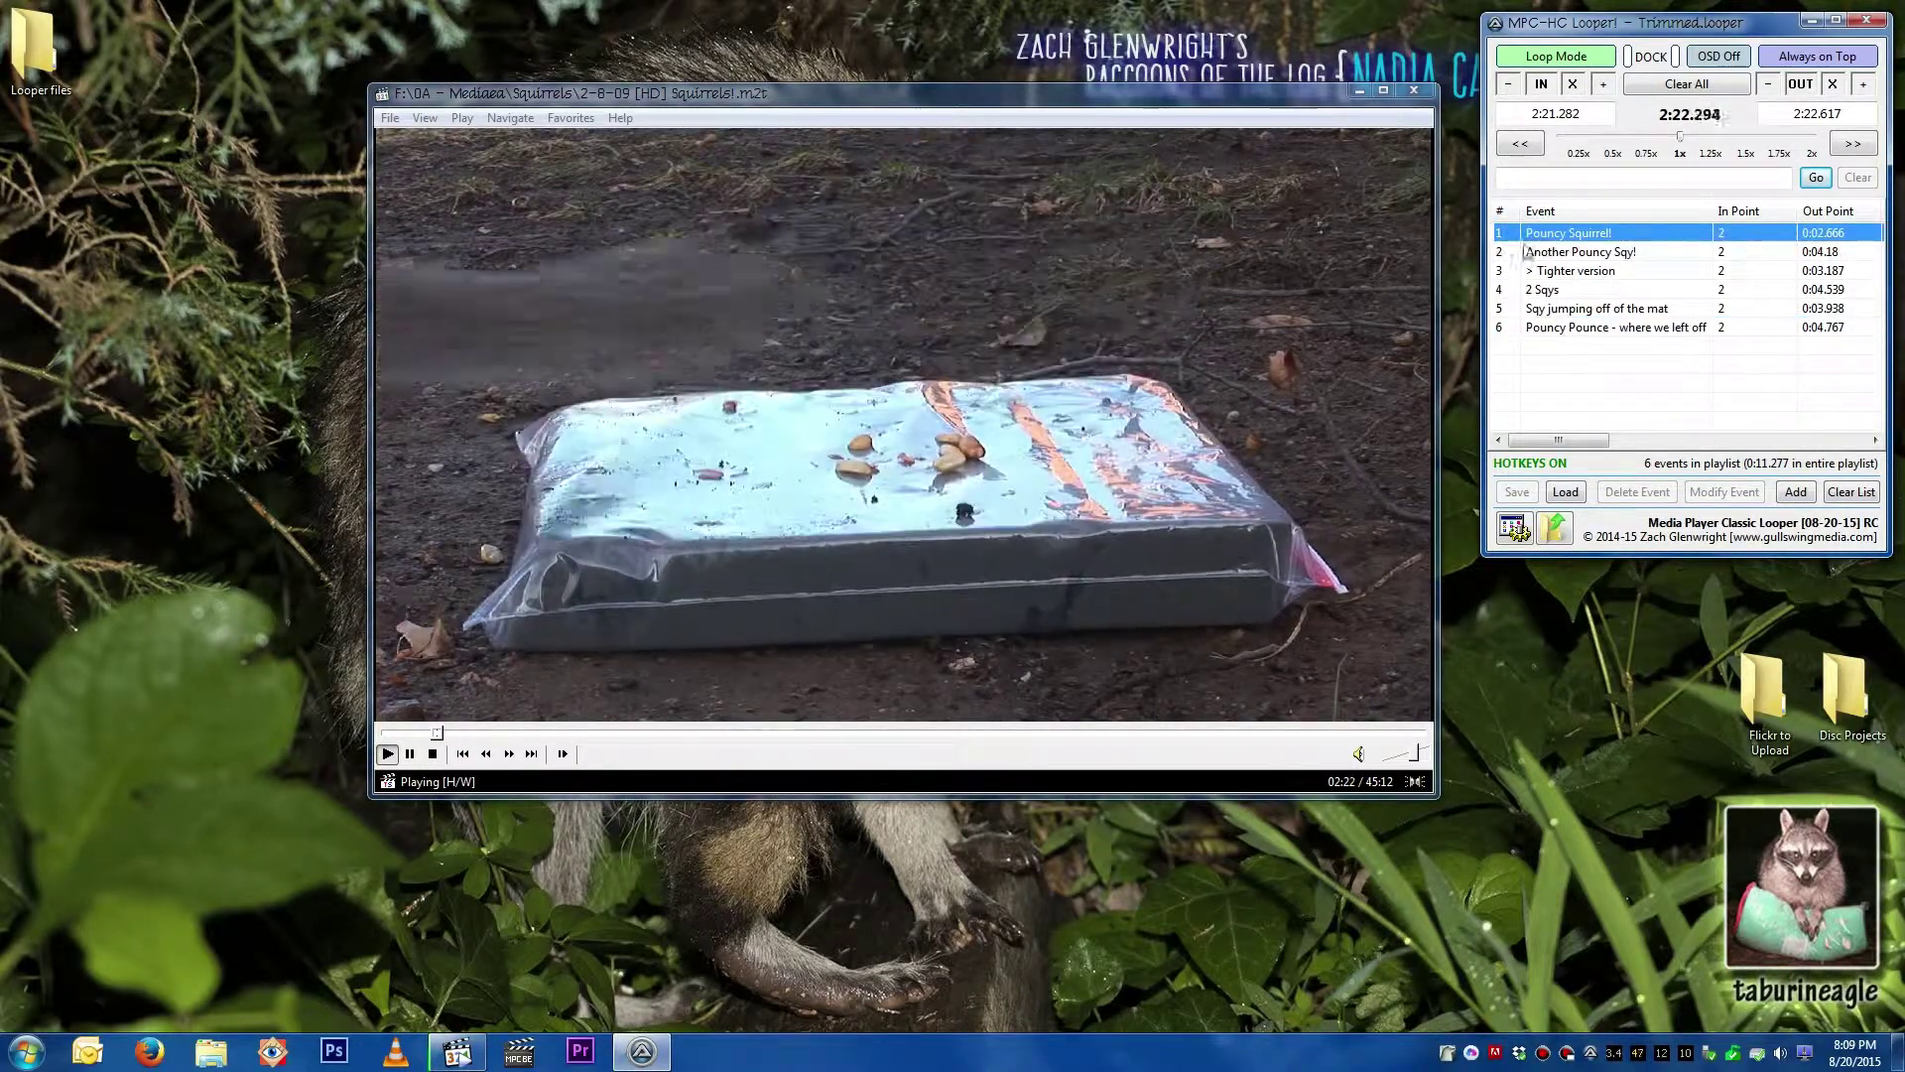
Step: Select individual events in the playlist without playing them, clear the selection, and play the event 2 Sqys
left_click(1541, 290)
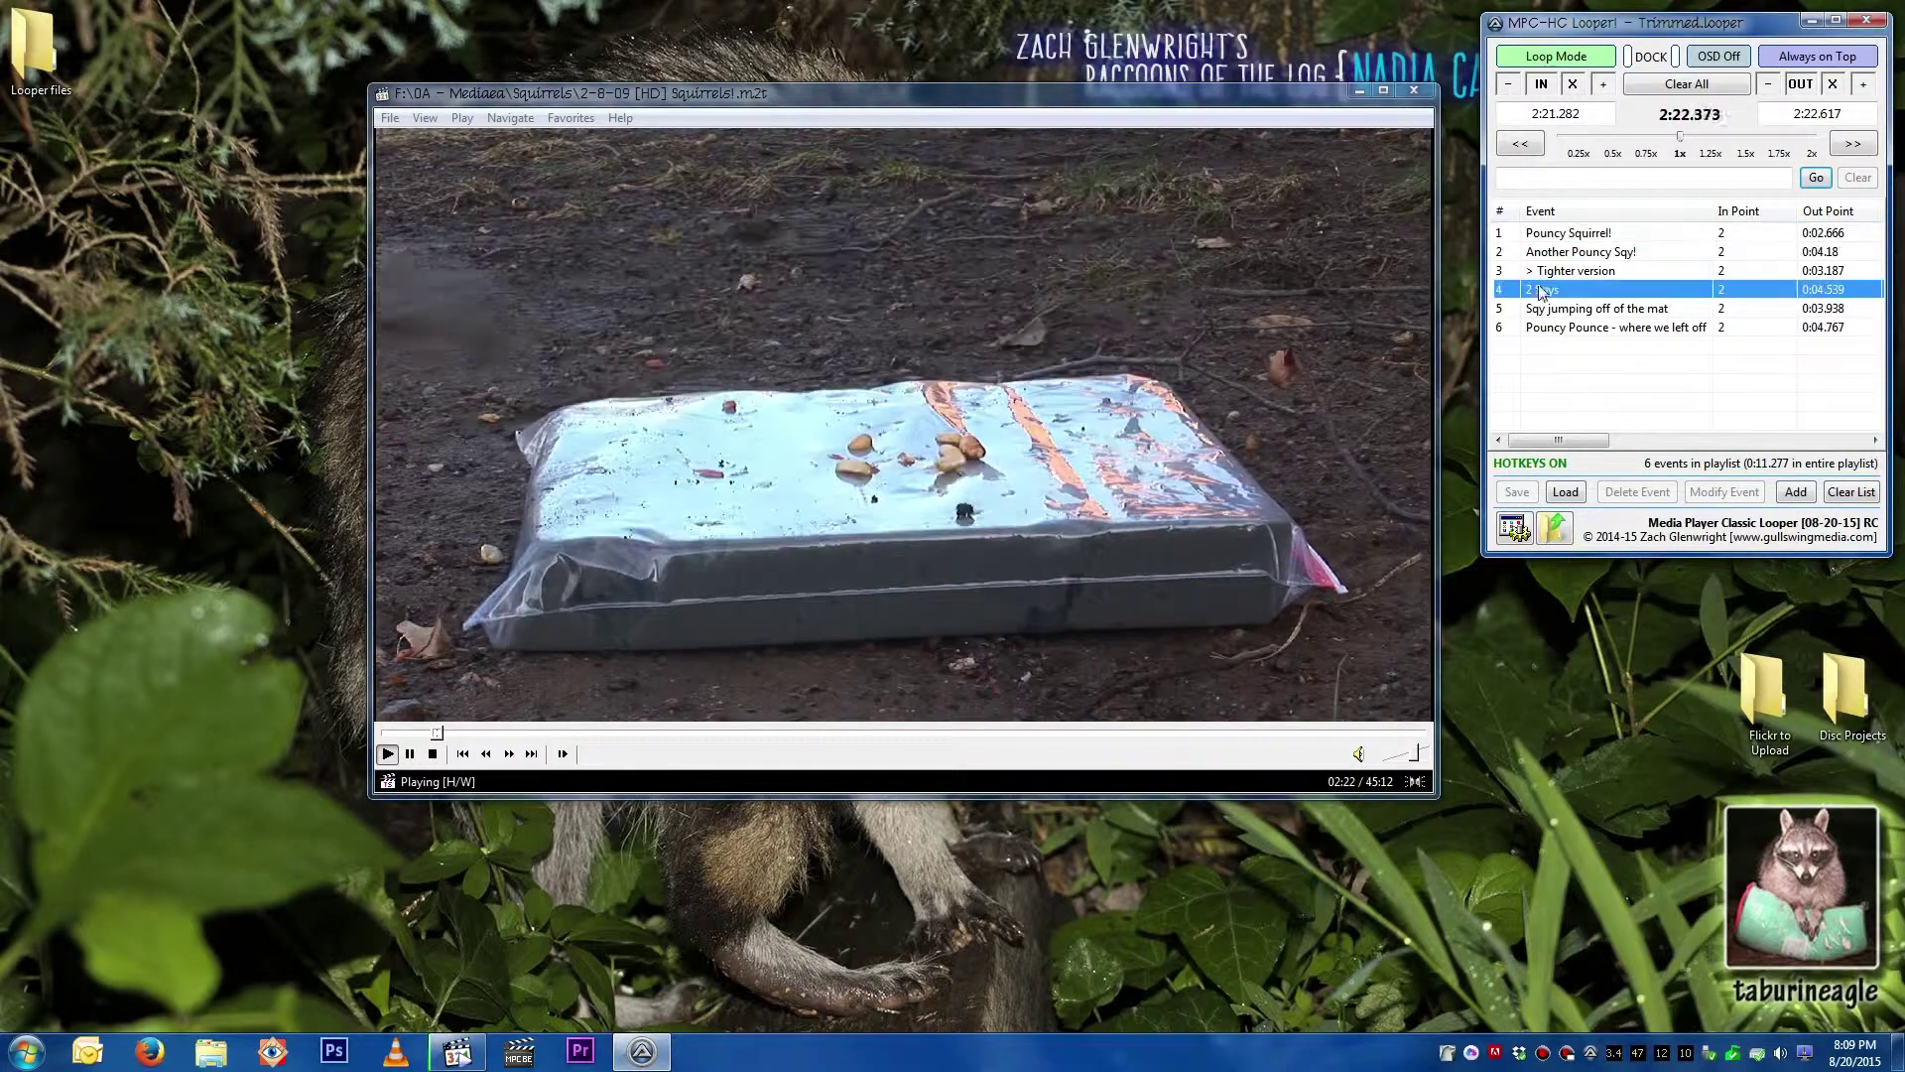
left_click(1580, 364)
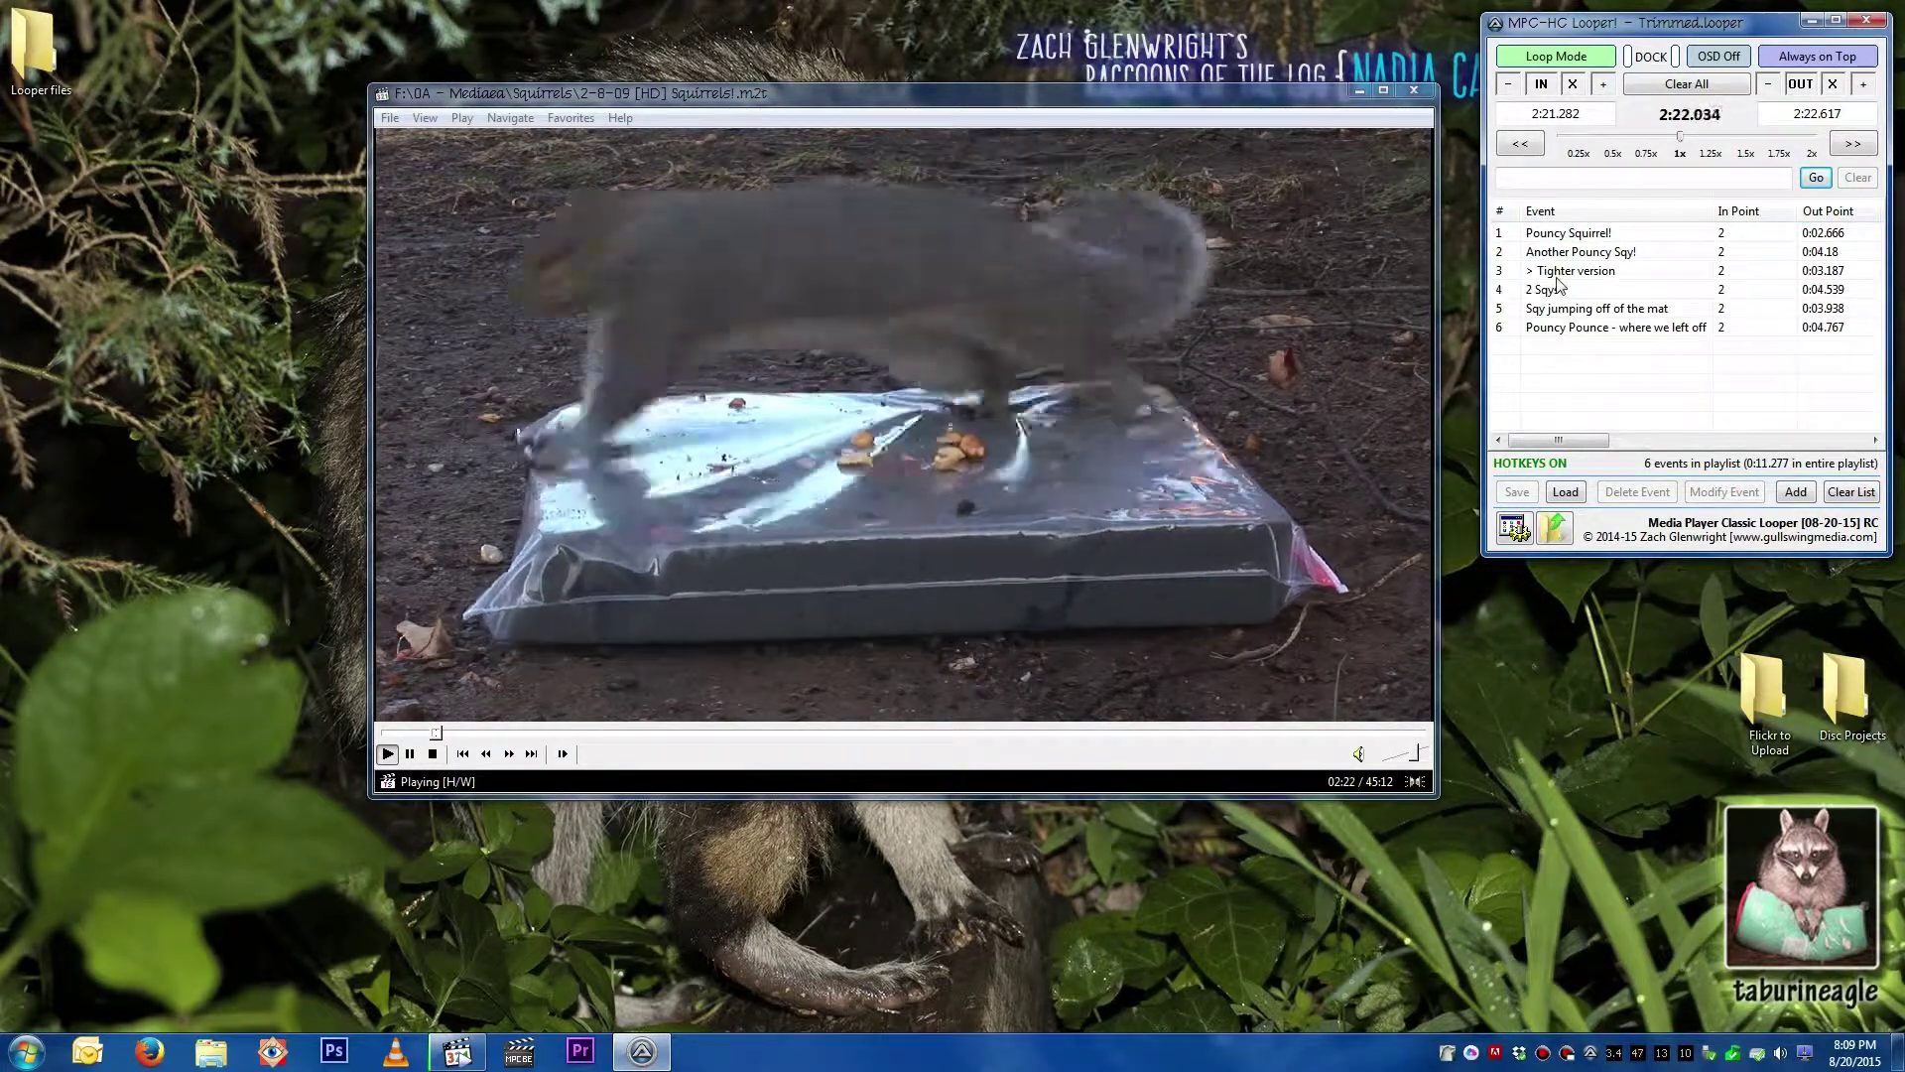
left_click(1556, 273)
left_click(1556, 294)
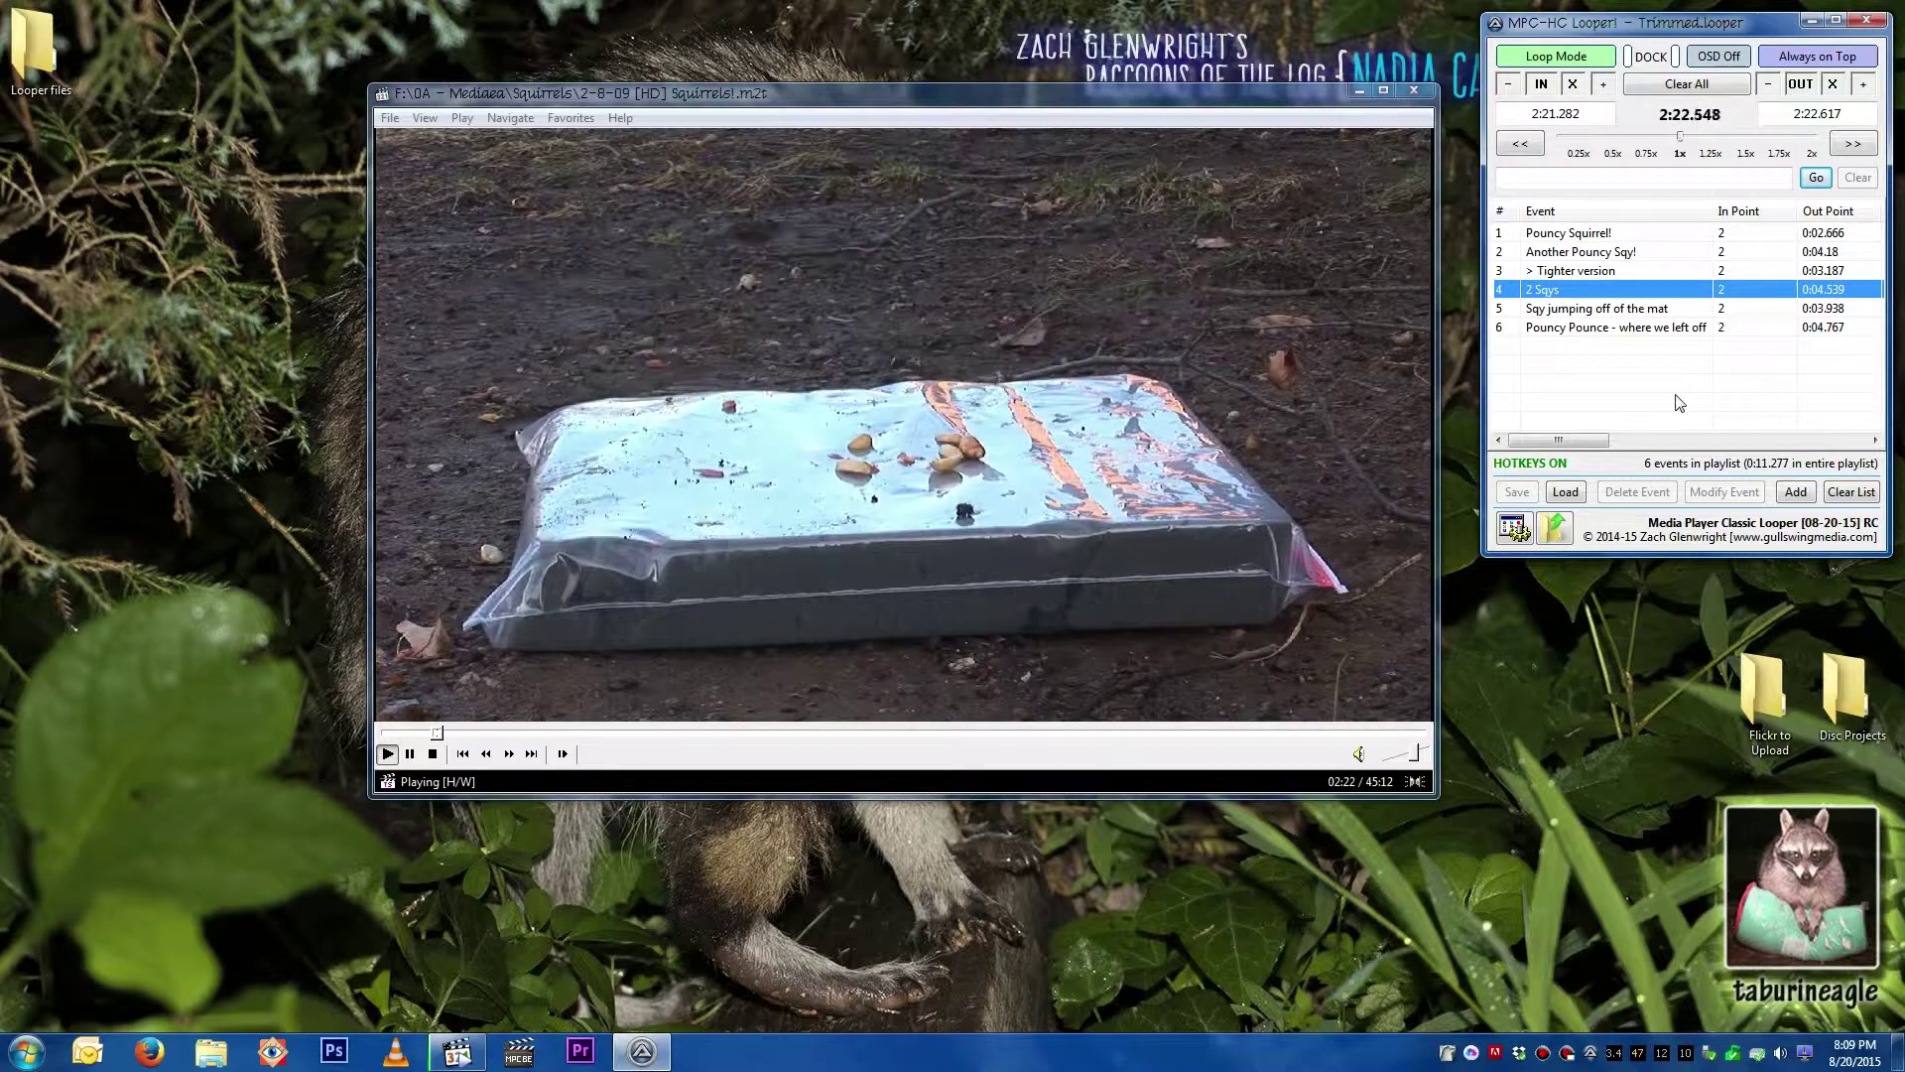
left_click(1677, 389)
double_click(1617, 291)
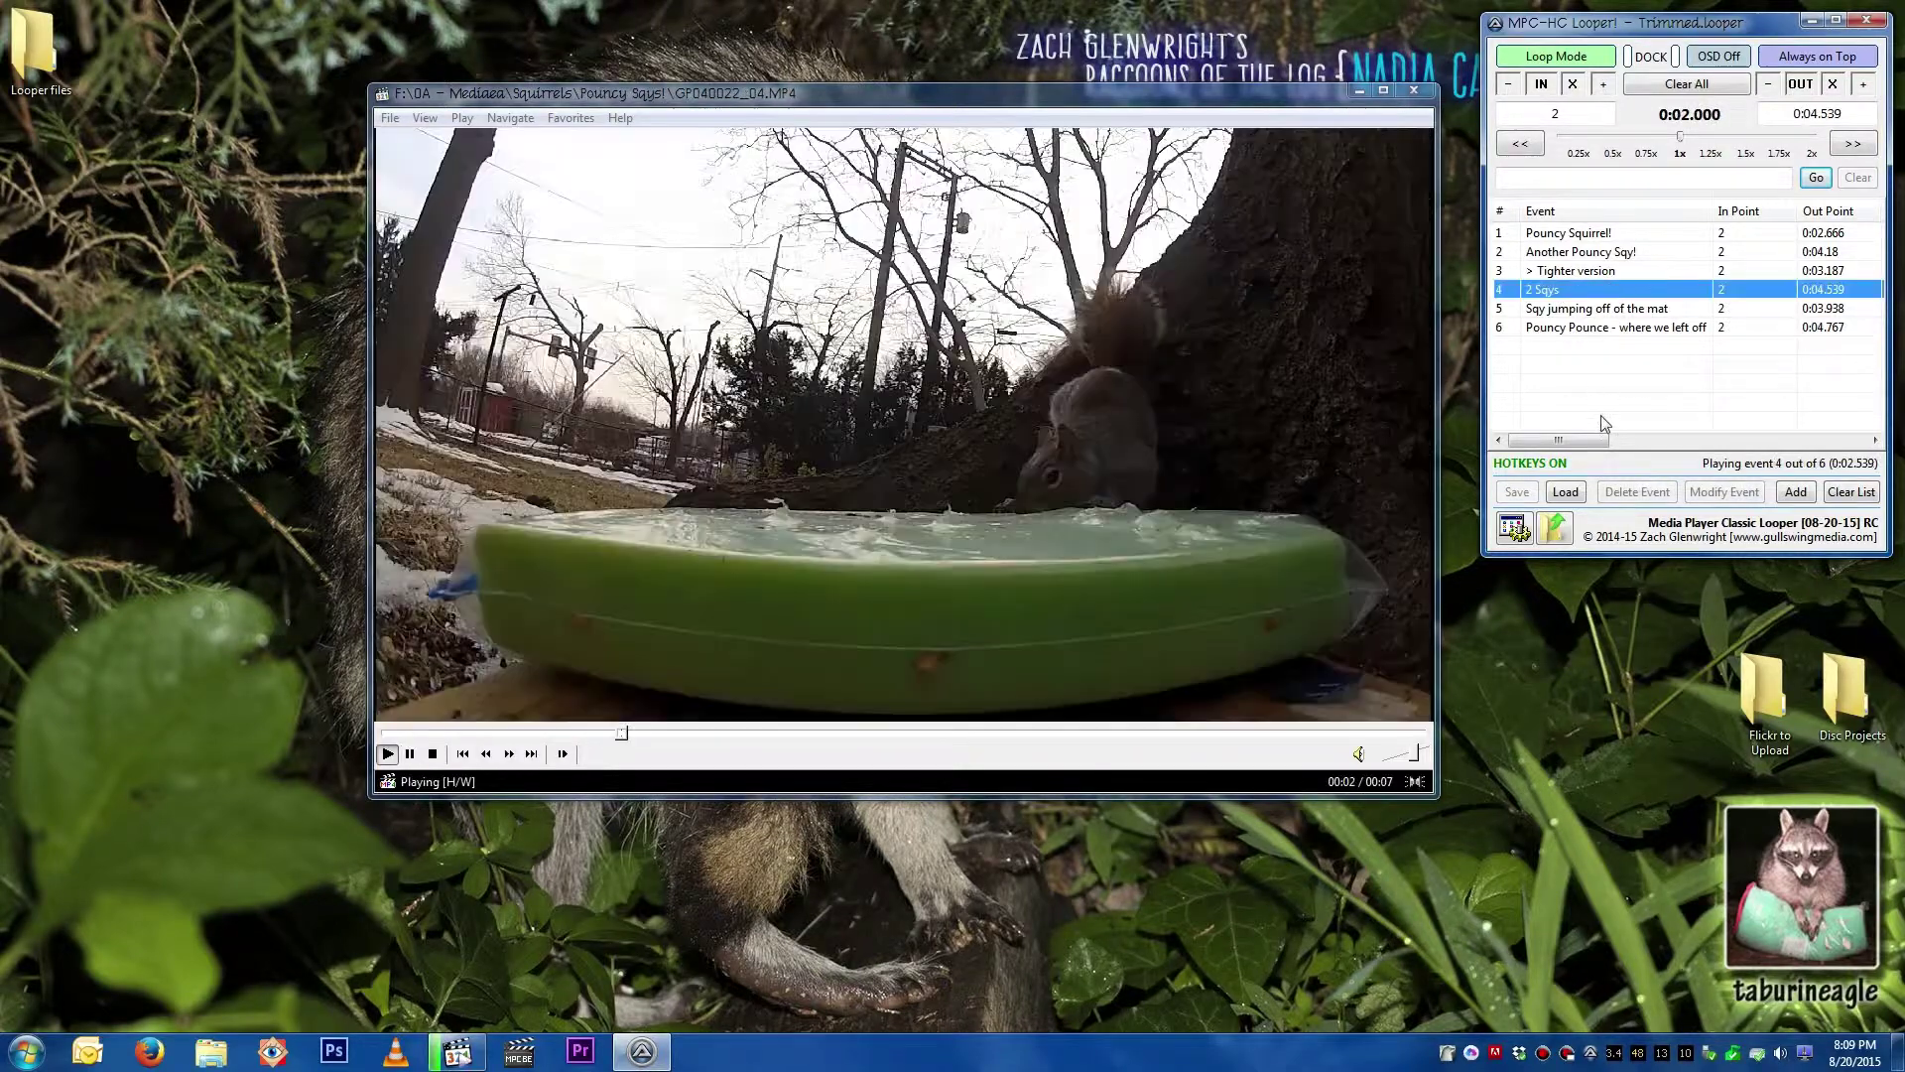
Step: Delete the event 2 Sqys from the main playlist and play the event Pouncy Pounce - where we left off
left_click(1554, 288)
key("Delete")
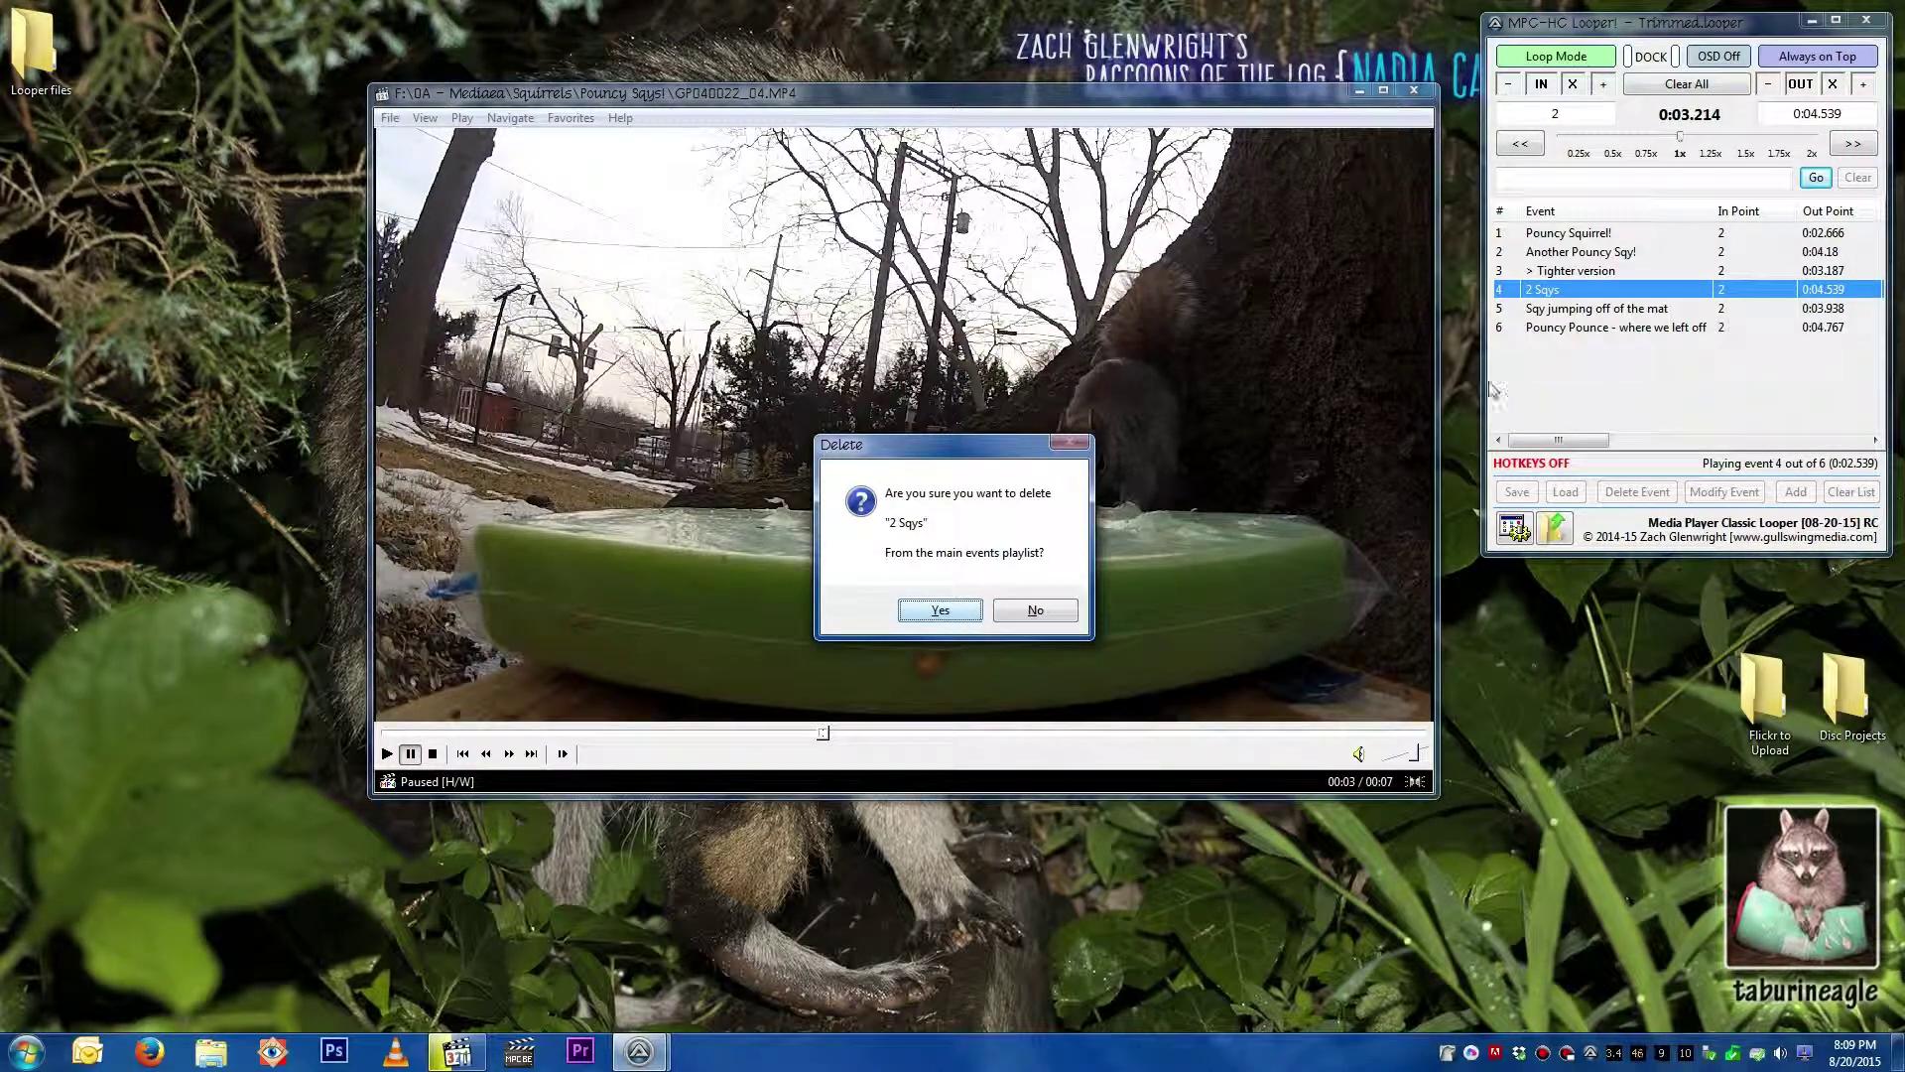
left_click(968, 610)
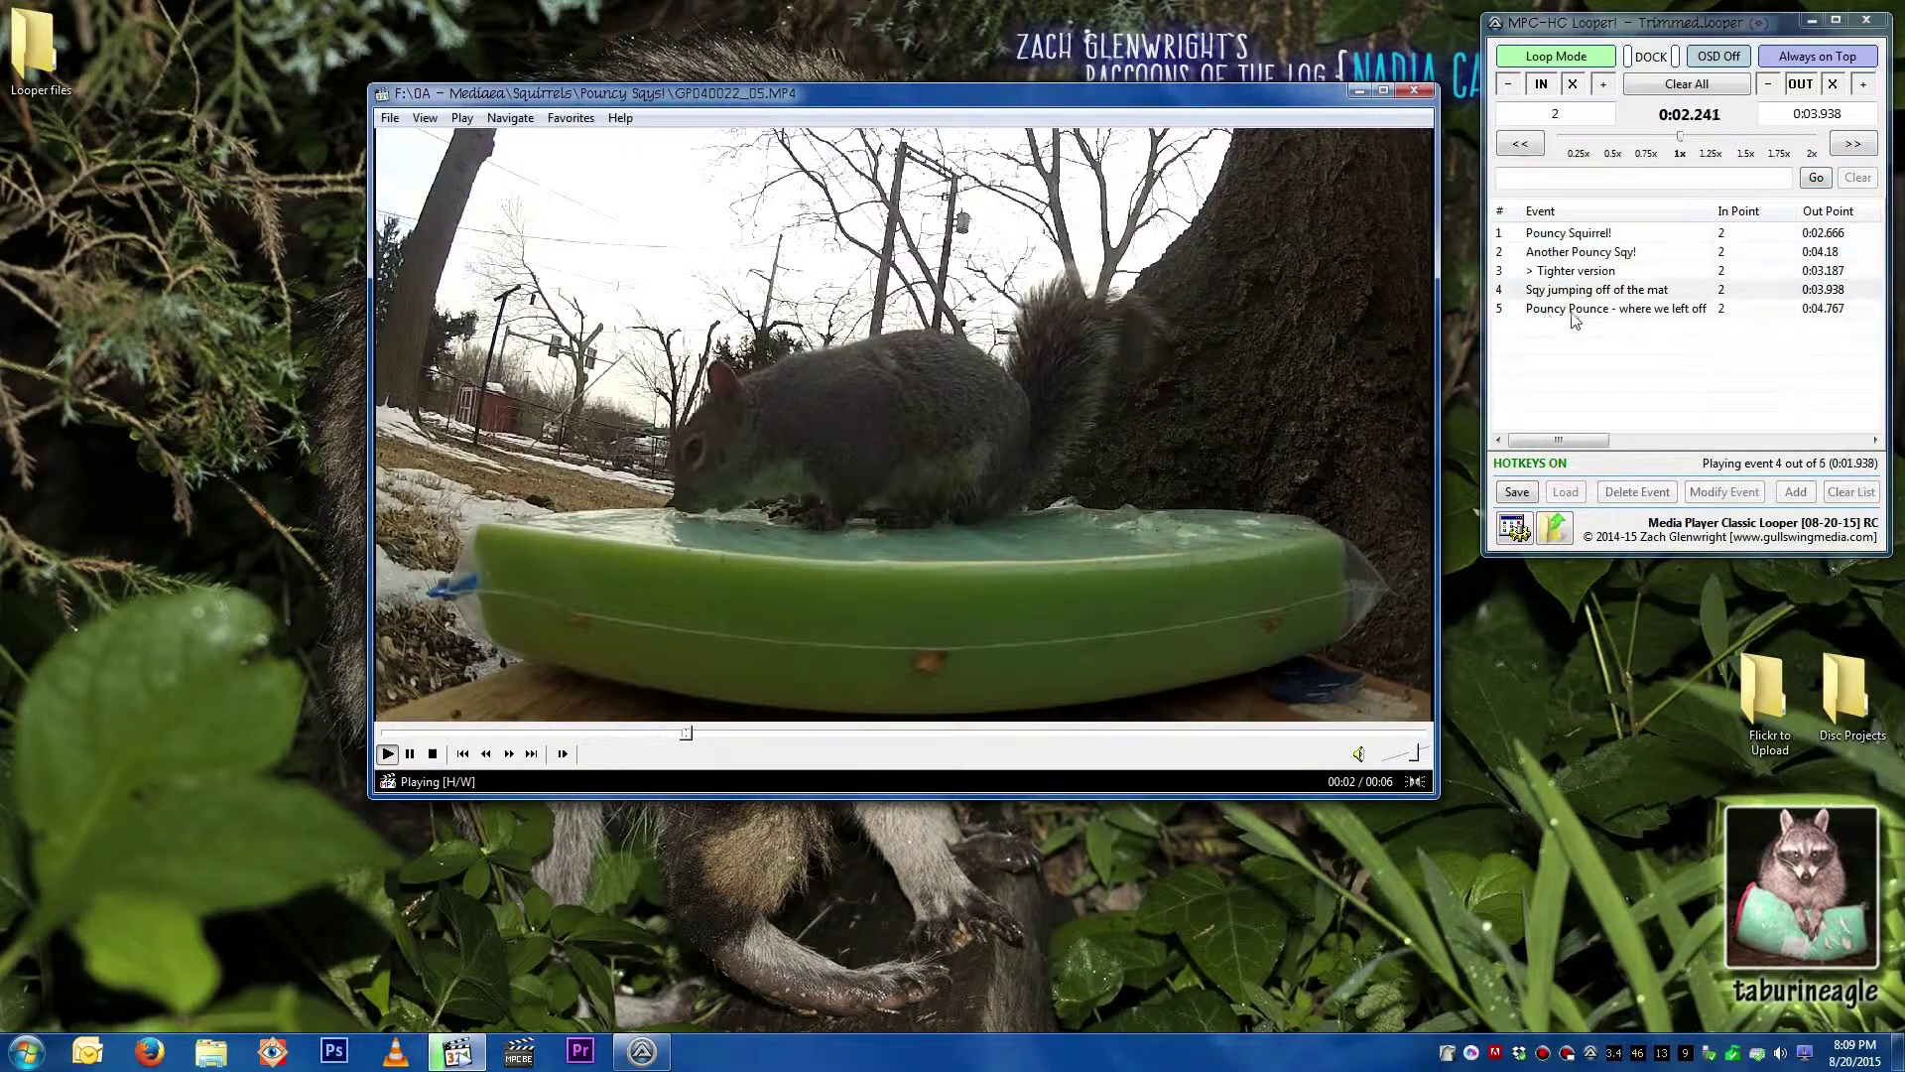
left_click(1548, 309)
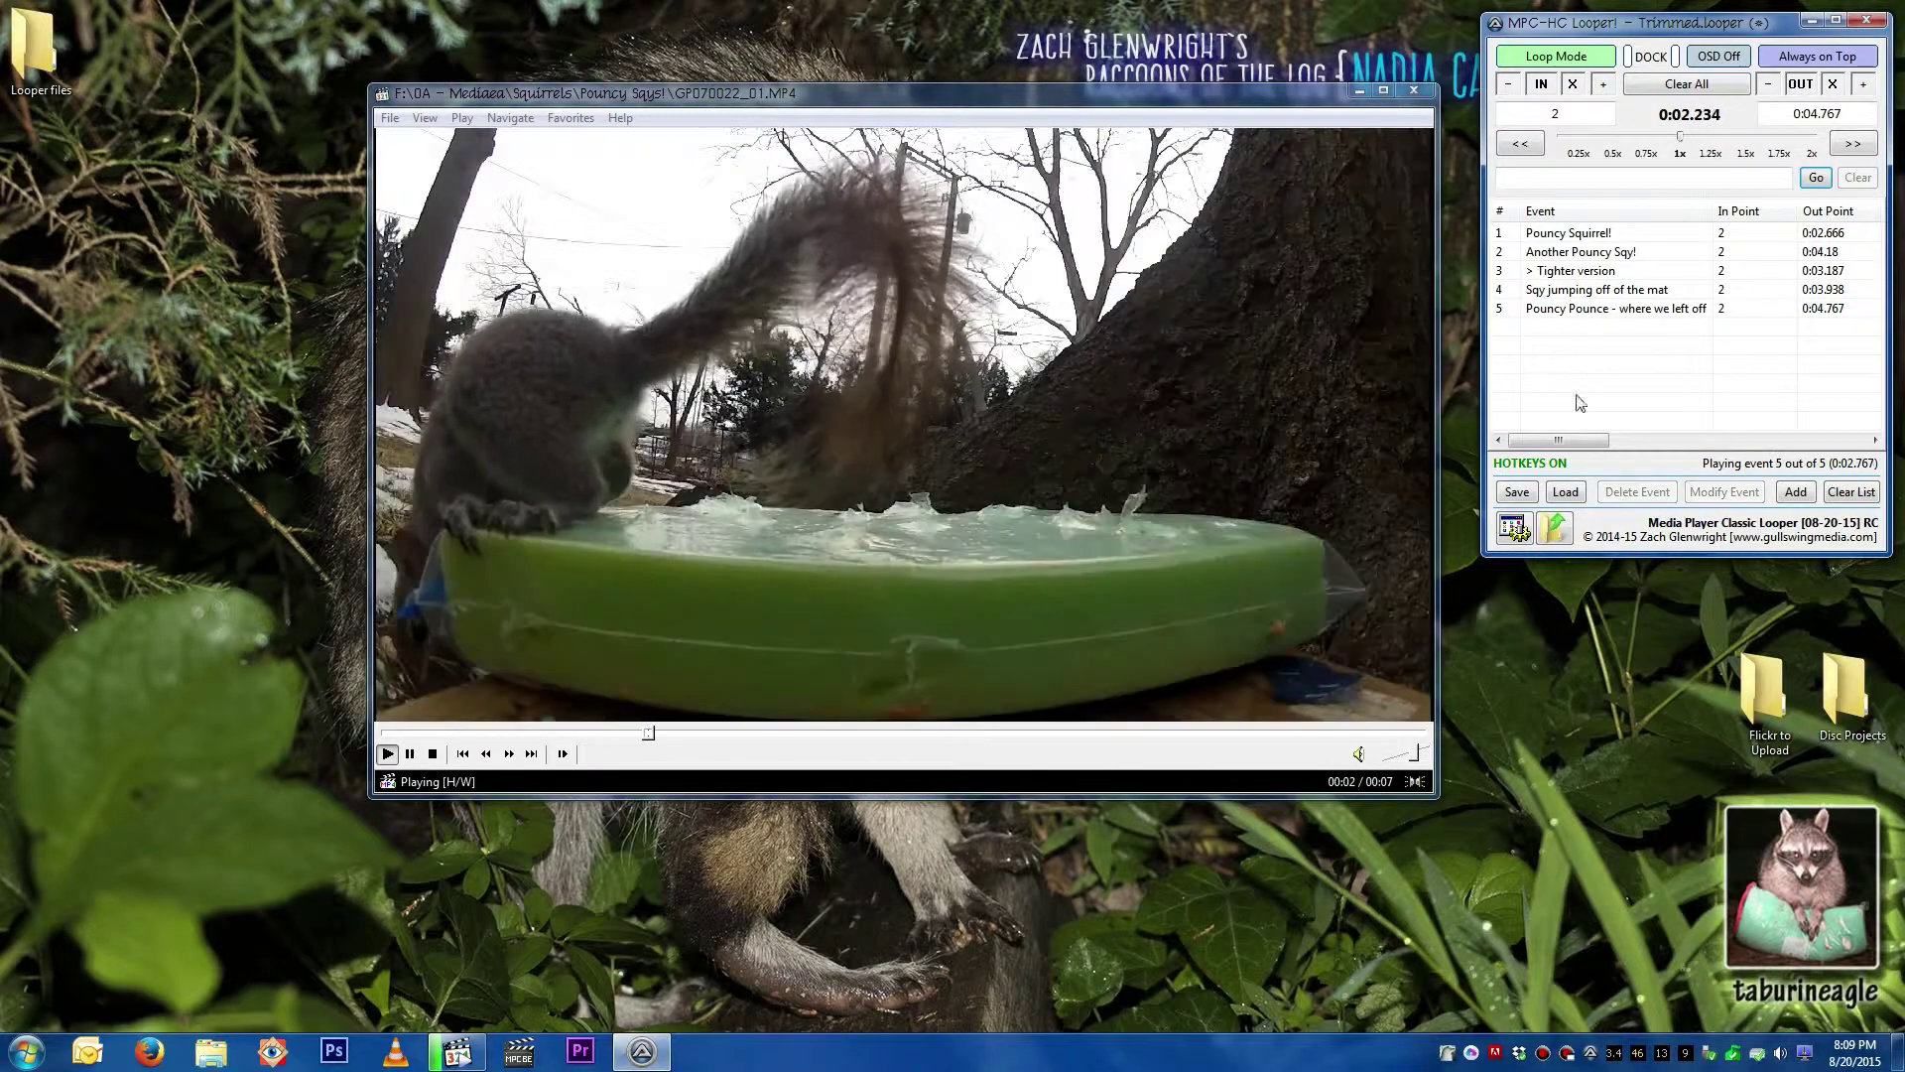
Step: Load Swiper.looper from the Swiper the Fennec Fox! folder without saving the changed Trimmed.looper playlist
left_click(1565, 492)
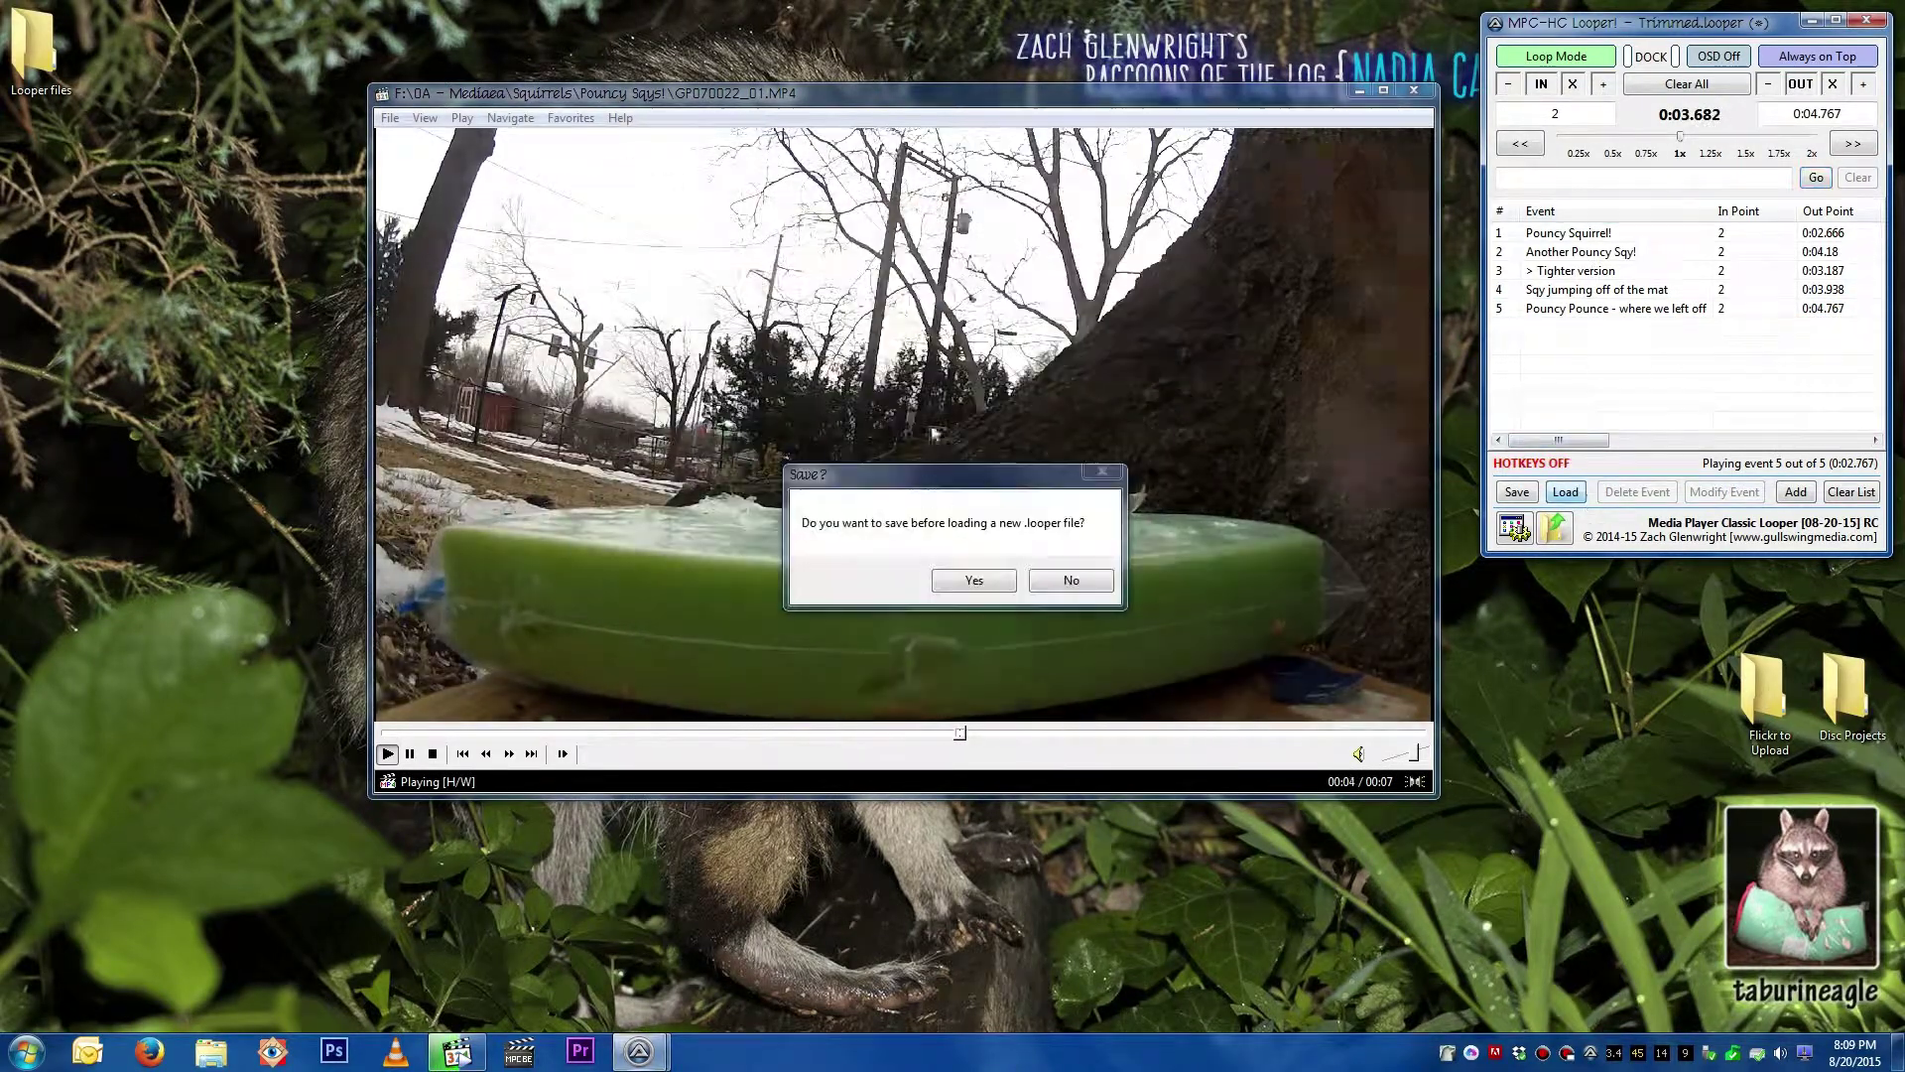
left_click(1063, 586)
key("BackSpace")
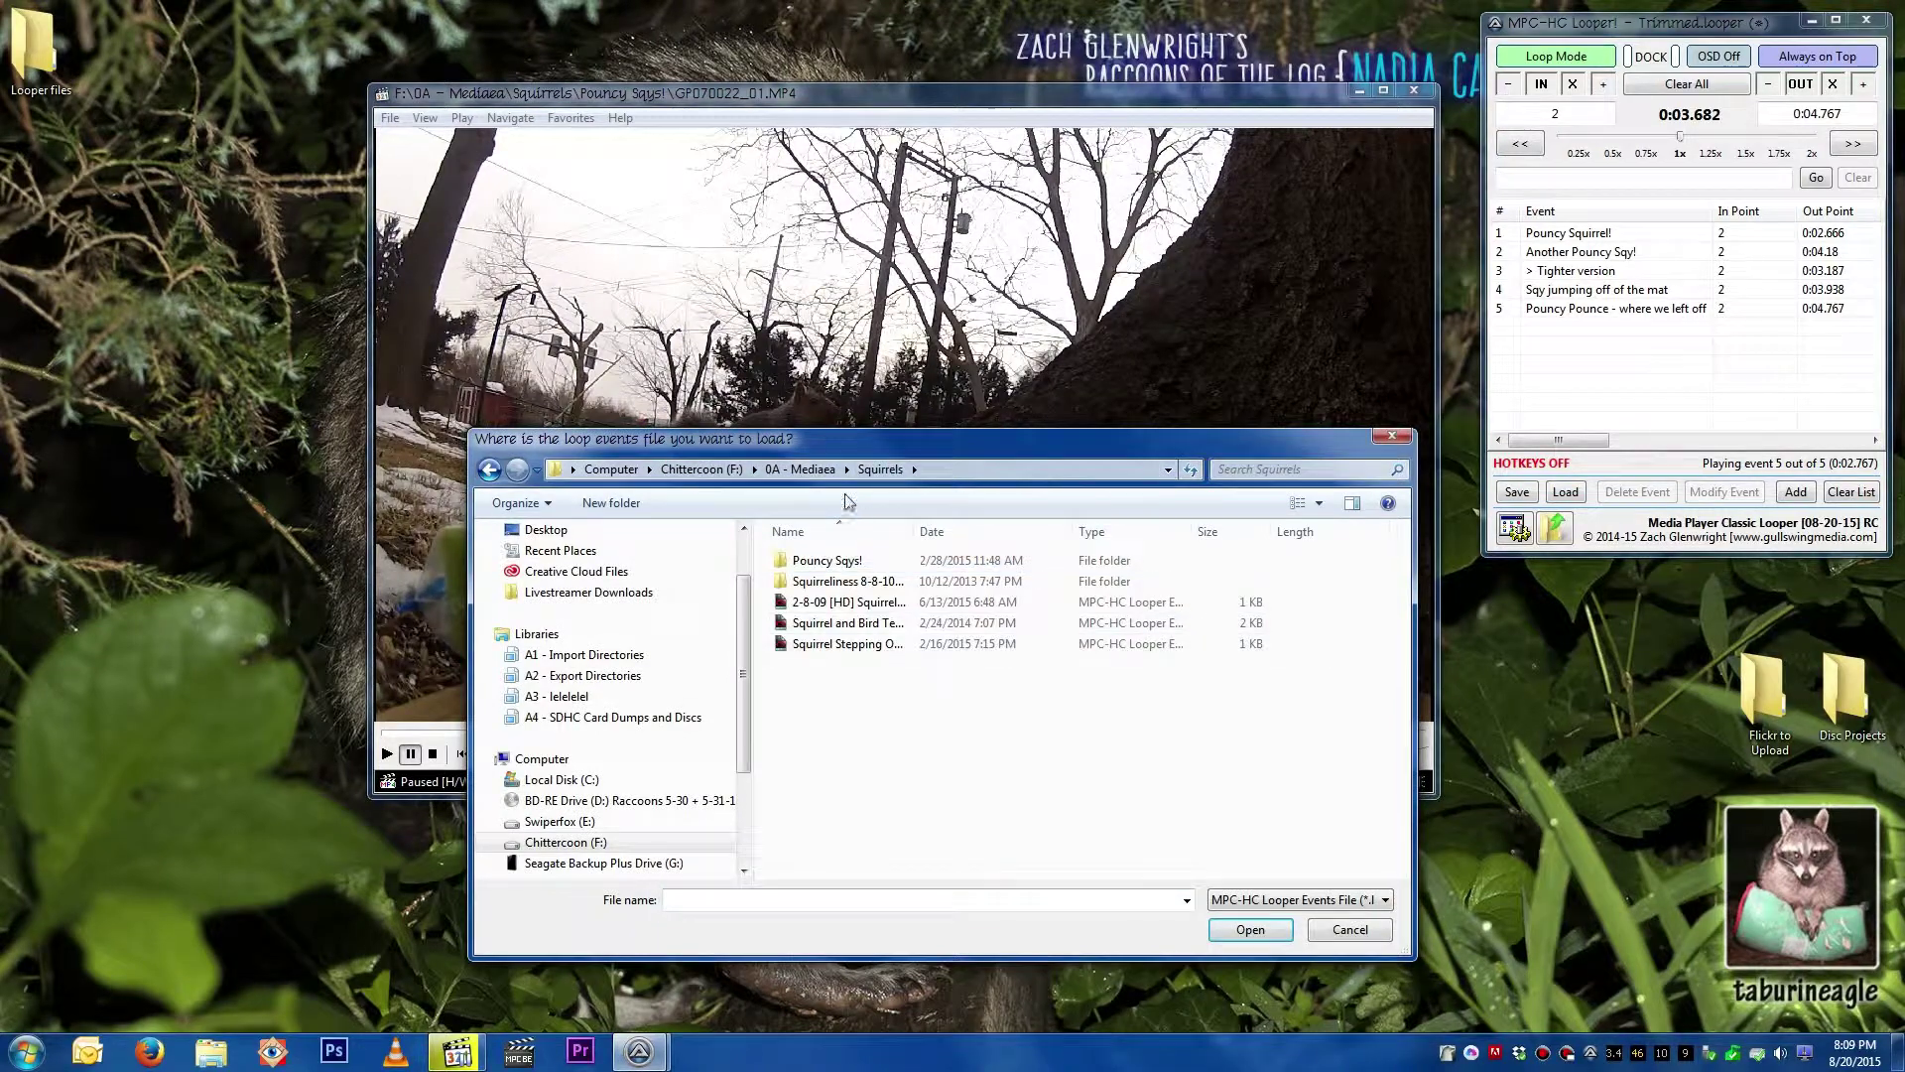
key("BackSpace")
double_click(851, 869)
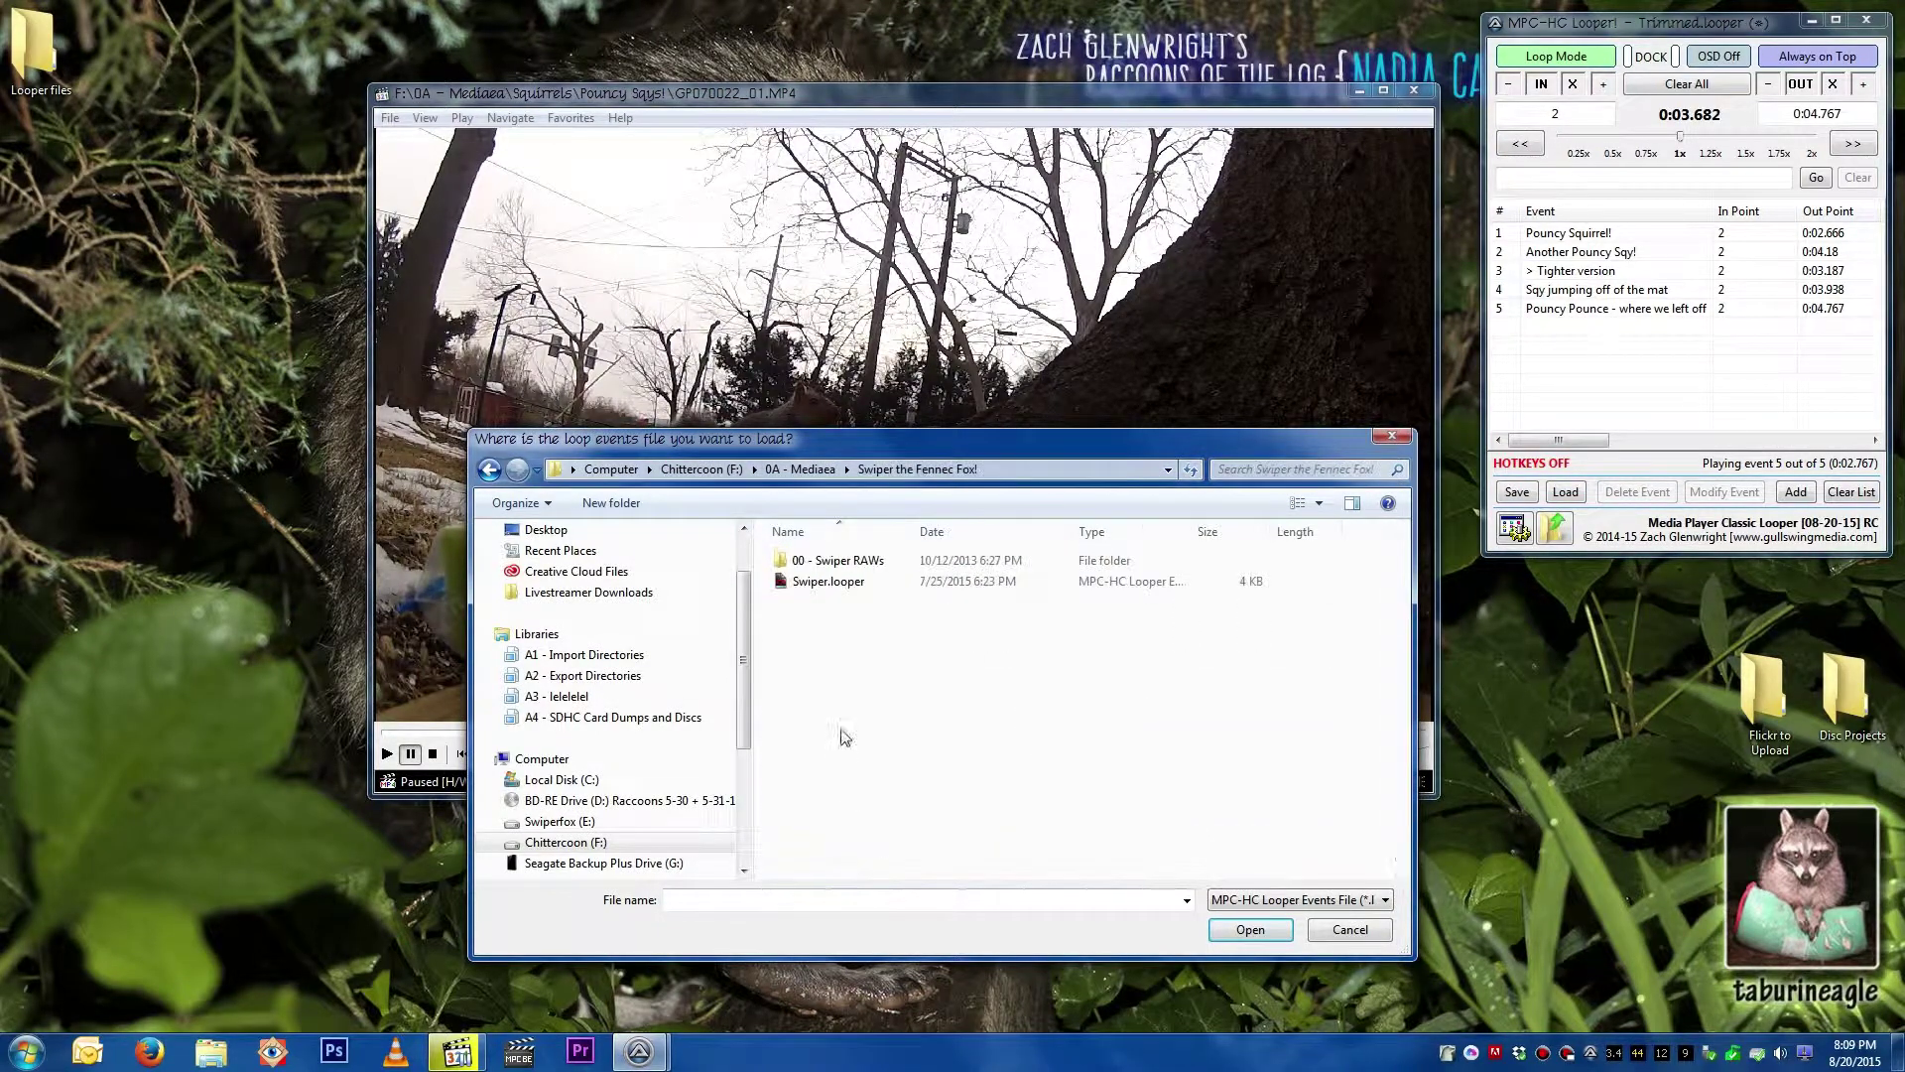
double_click(828, 582)
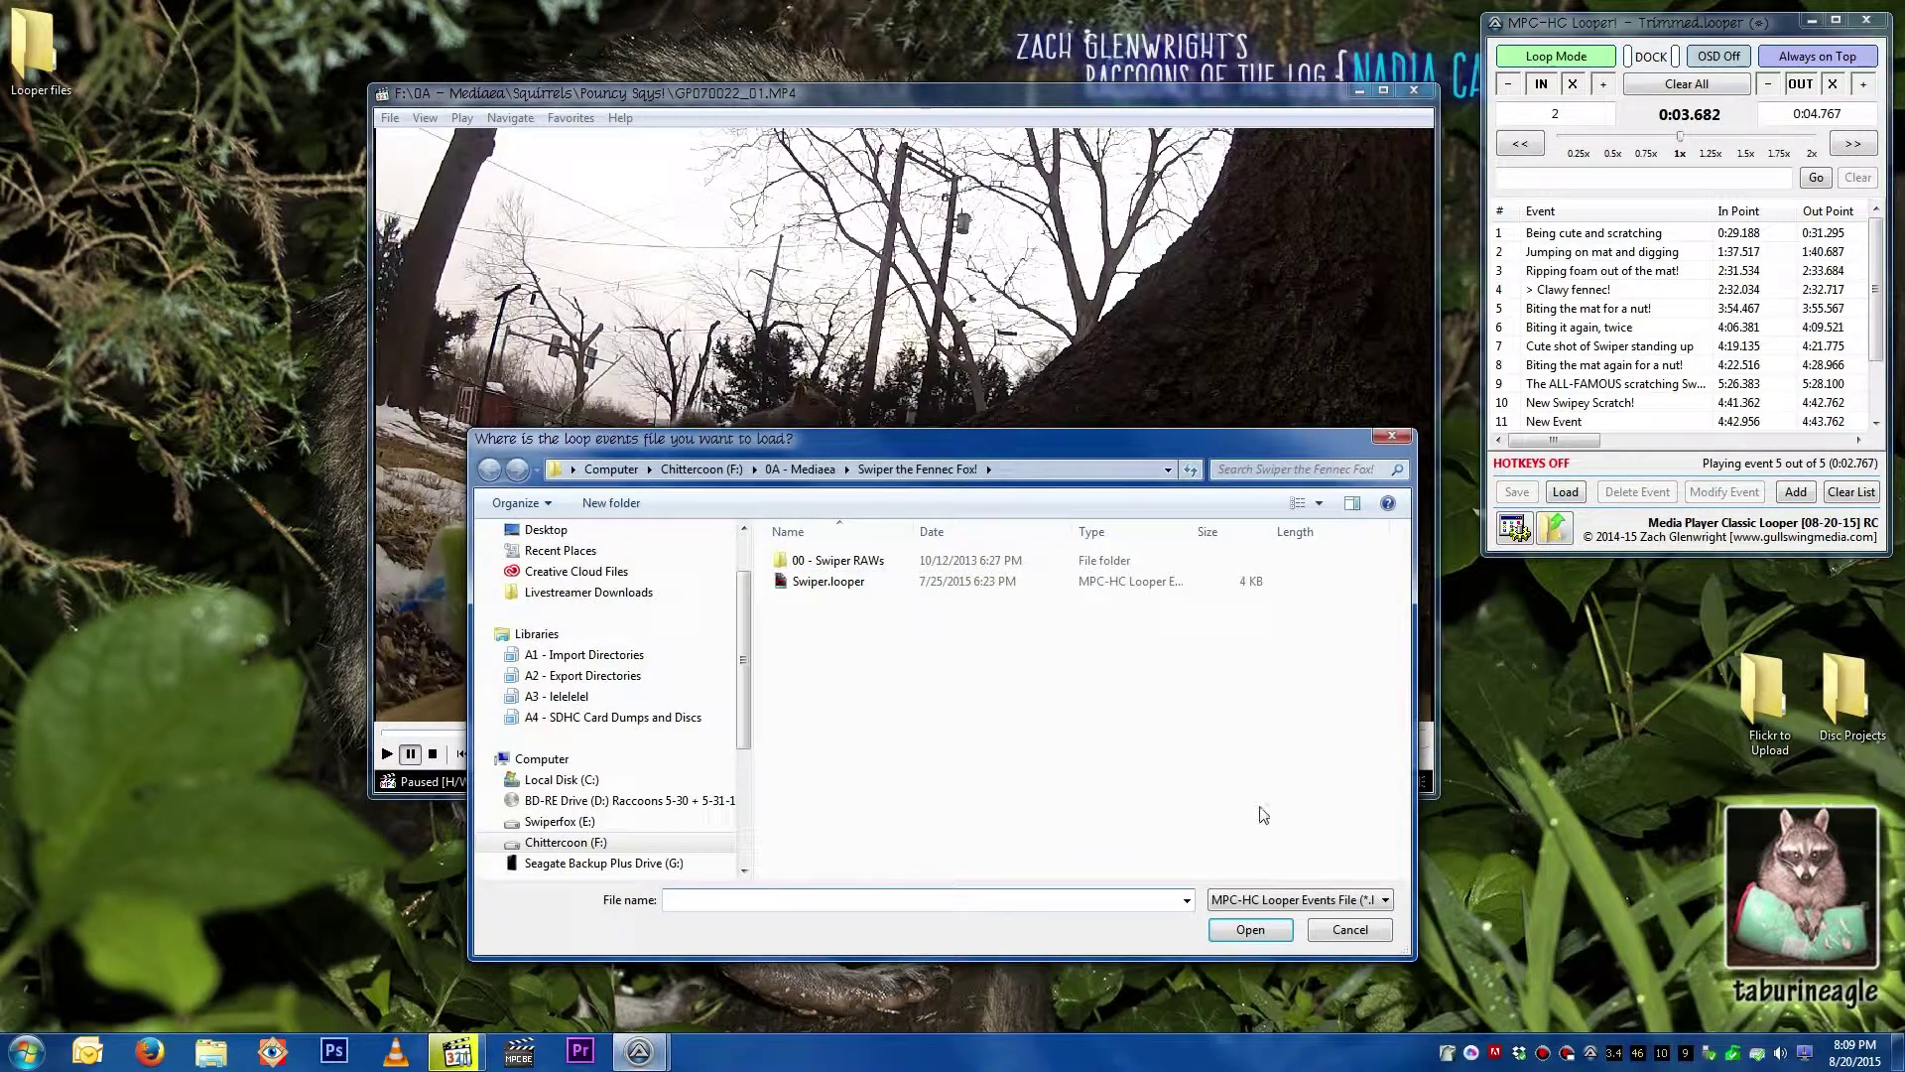
left_click(1348, 929)
Step: Turn off the option that disables auto-playing the first event when opening a new .looper file, and save the preferences
left_click(1514, 527)
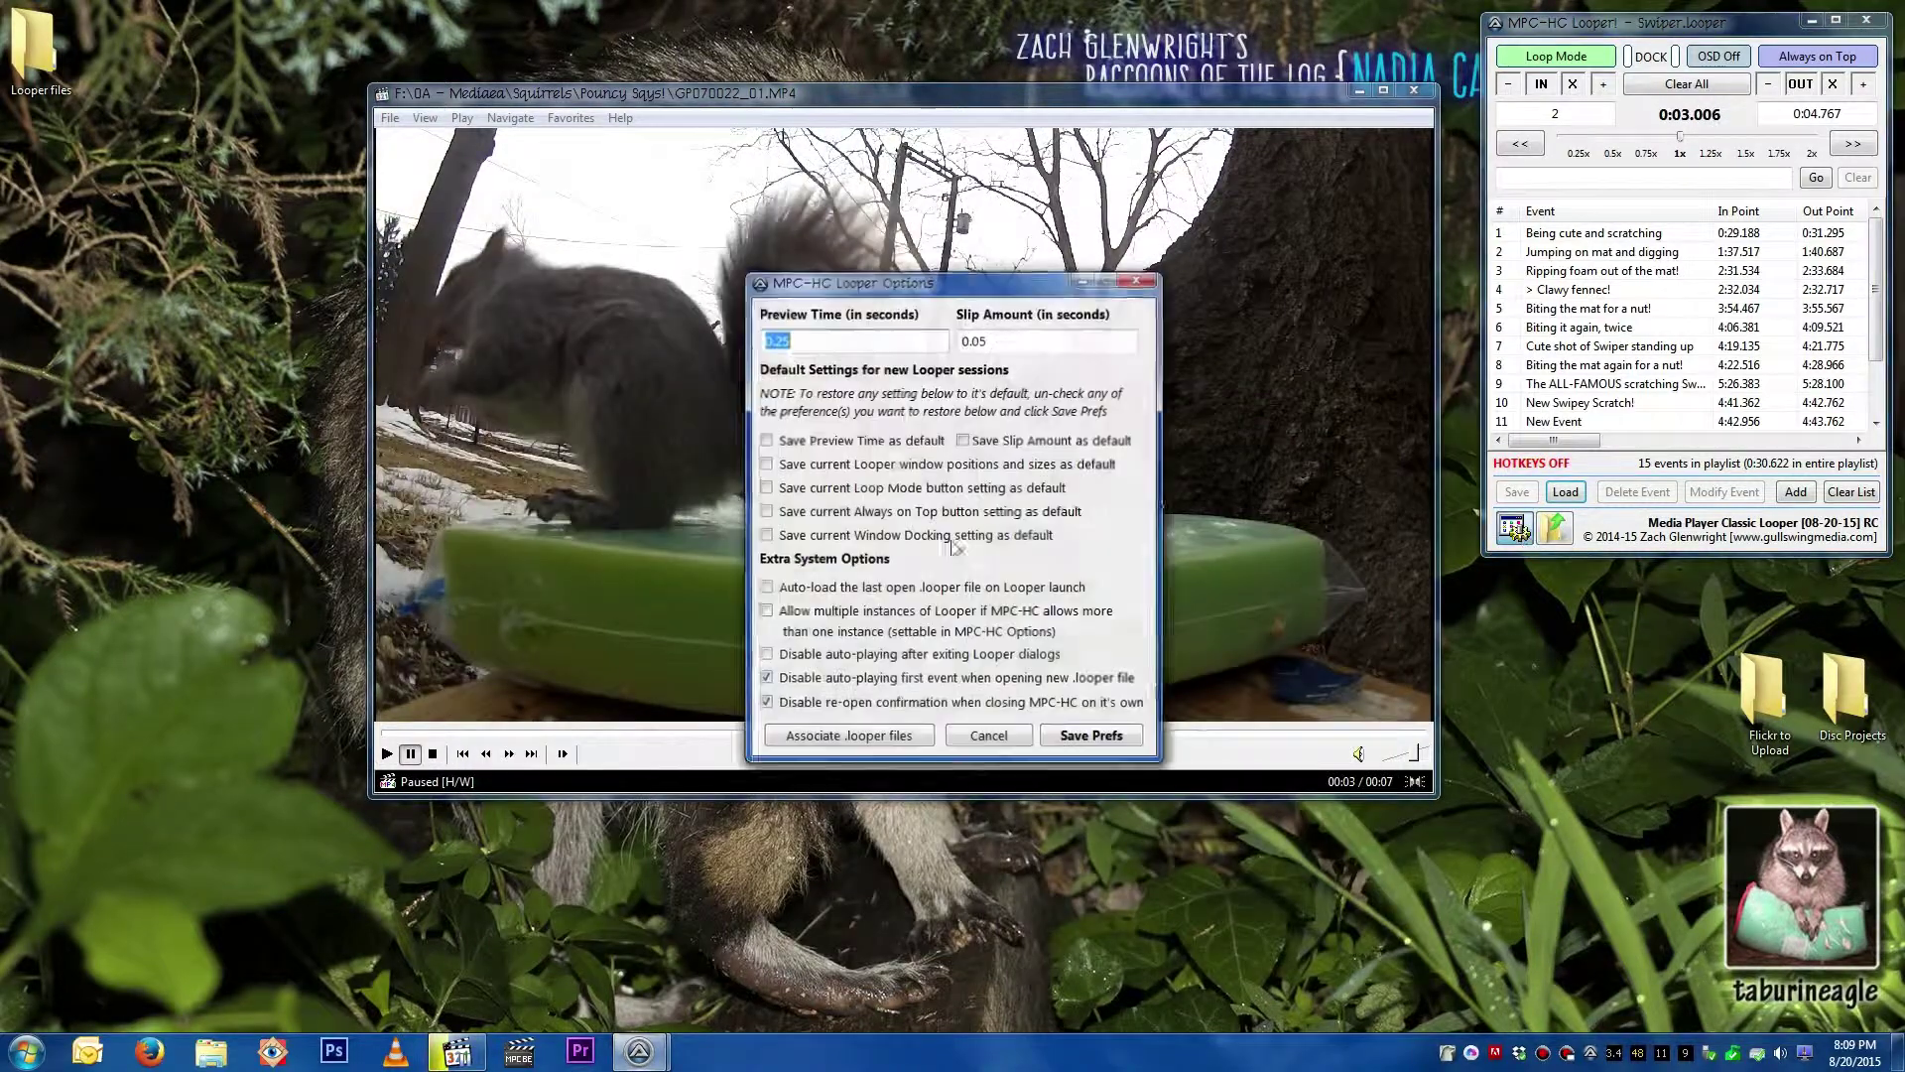
left_click(1091, 738)
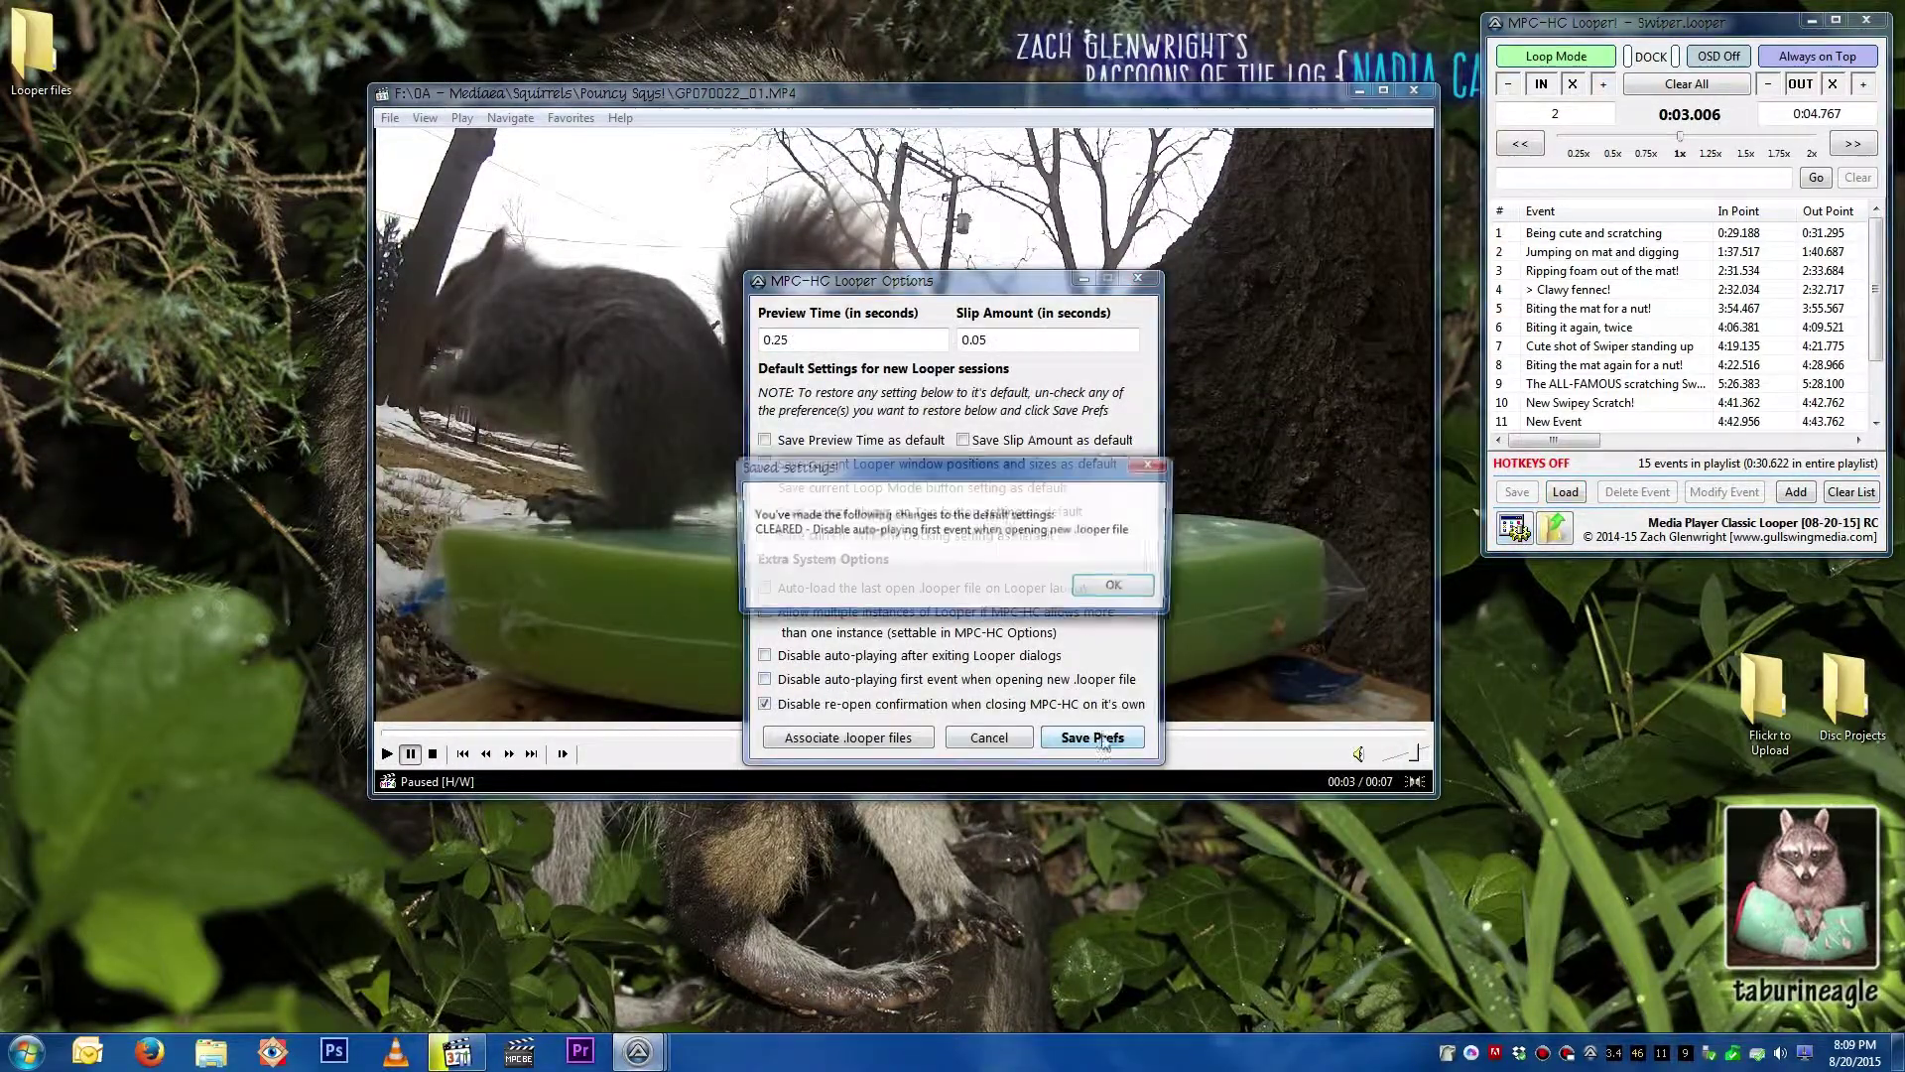
left_click(1112, 585)
Step: Reload Swiper.looper from the Swiper the Fennec Fox! folder to test auto-playing its first event
left_click(1566, 492)
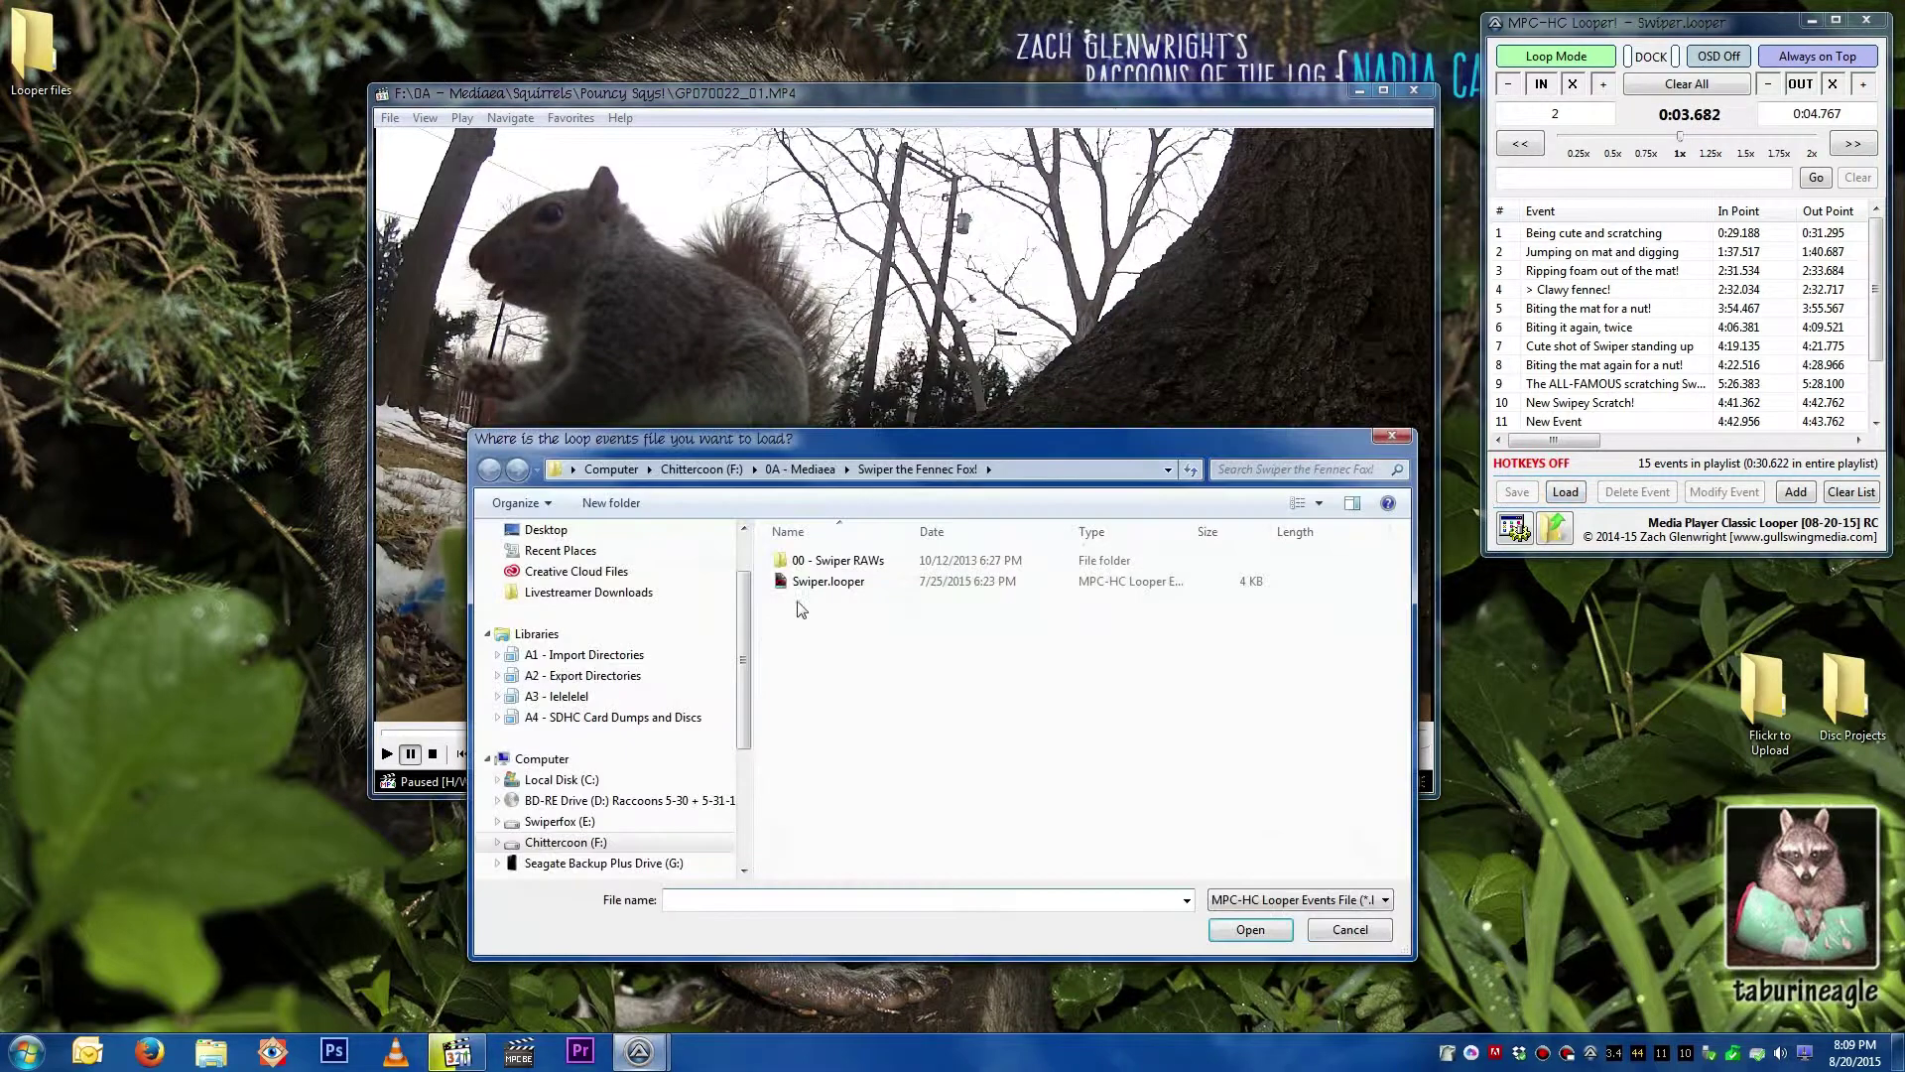
key("Down")
key("Return")
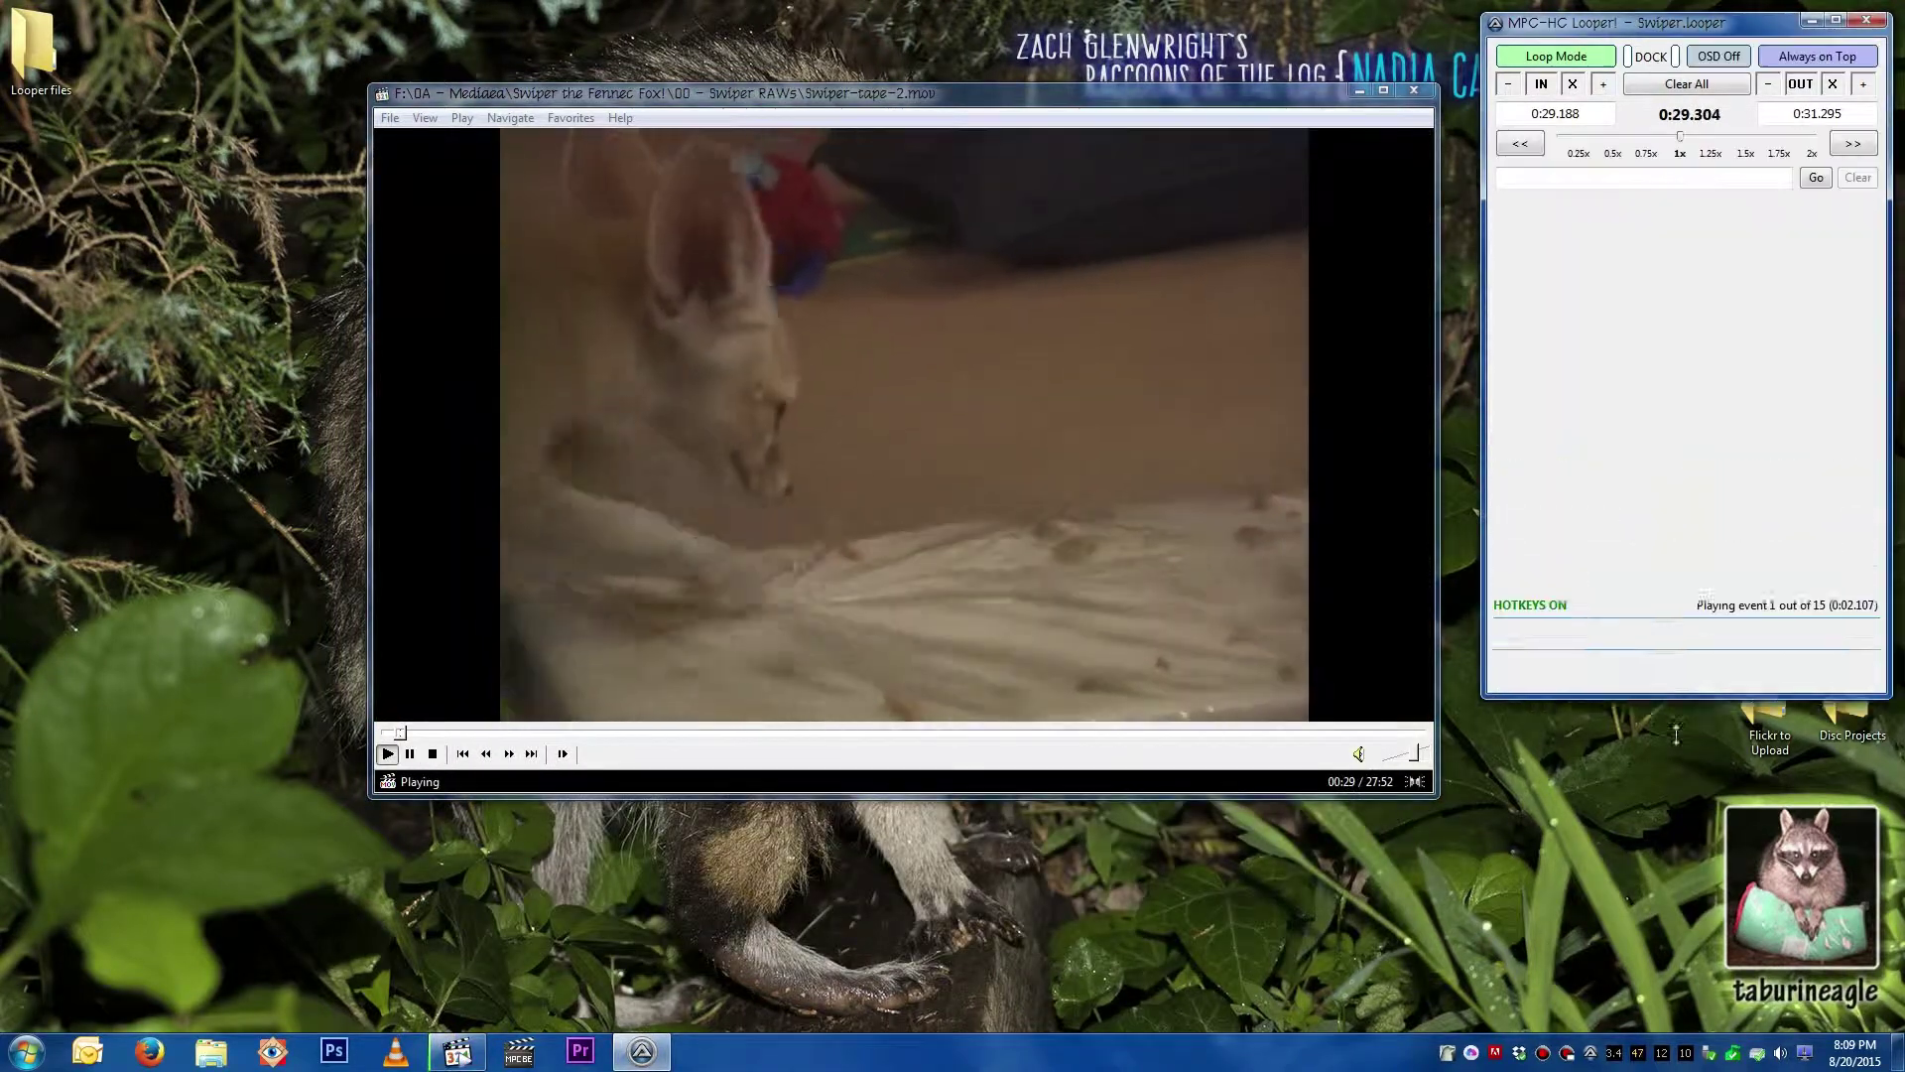
Step: Delete the events Biting the mat for a nut! and Being cute and scratching, sorting the playlist by event name in between
left_click(1558, 309)
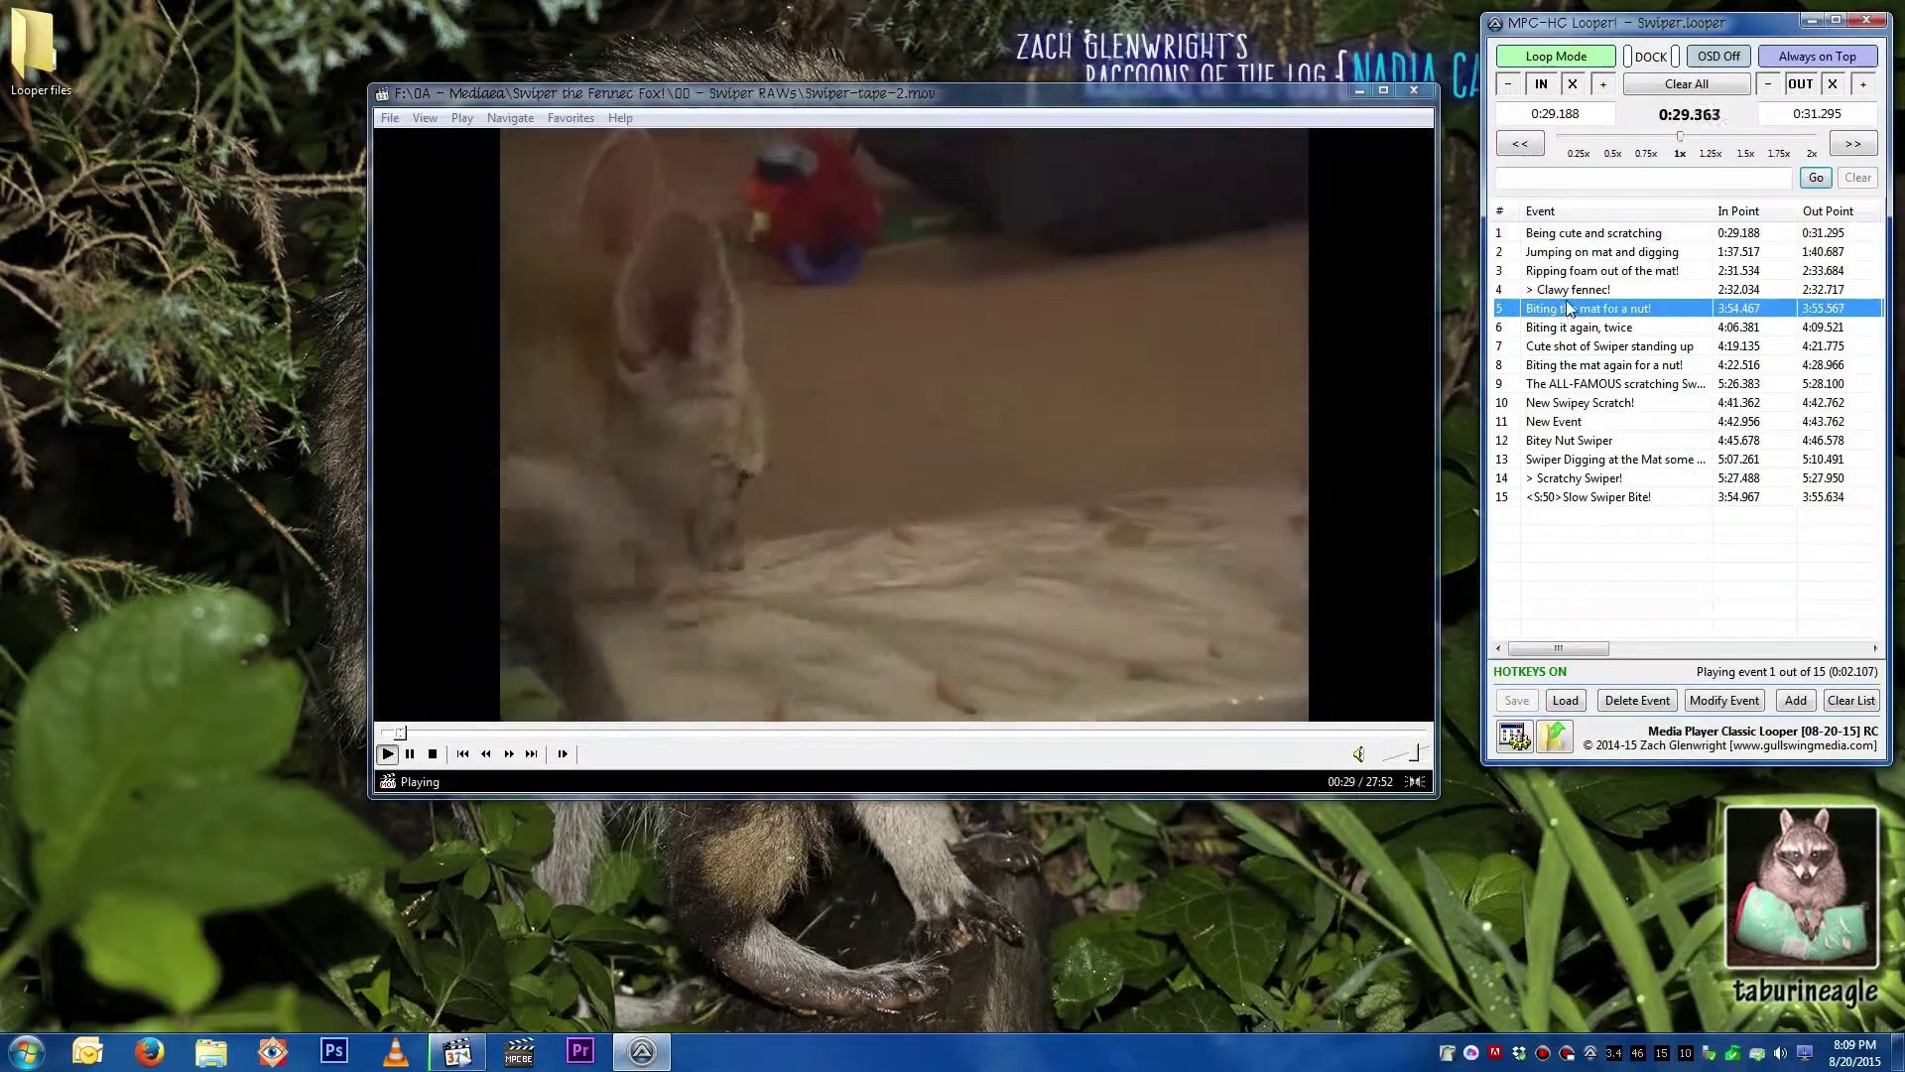
key("Delete")
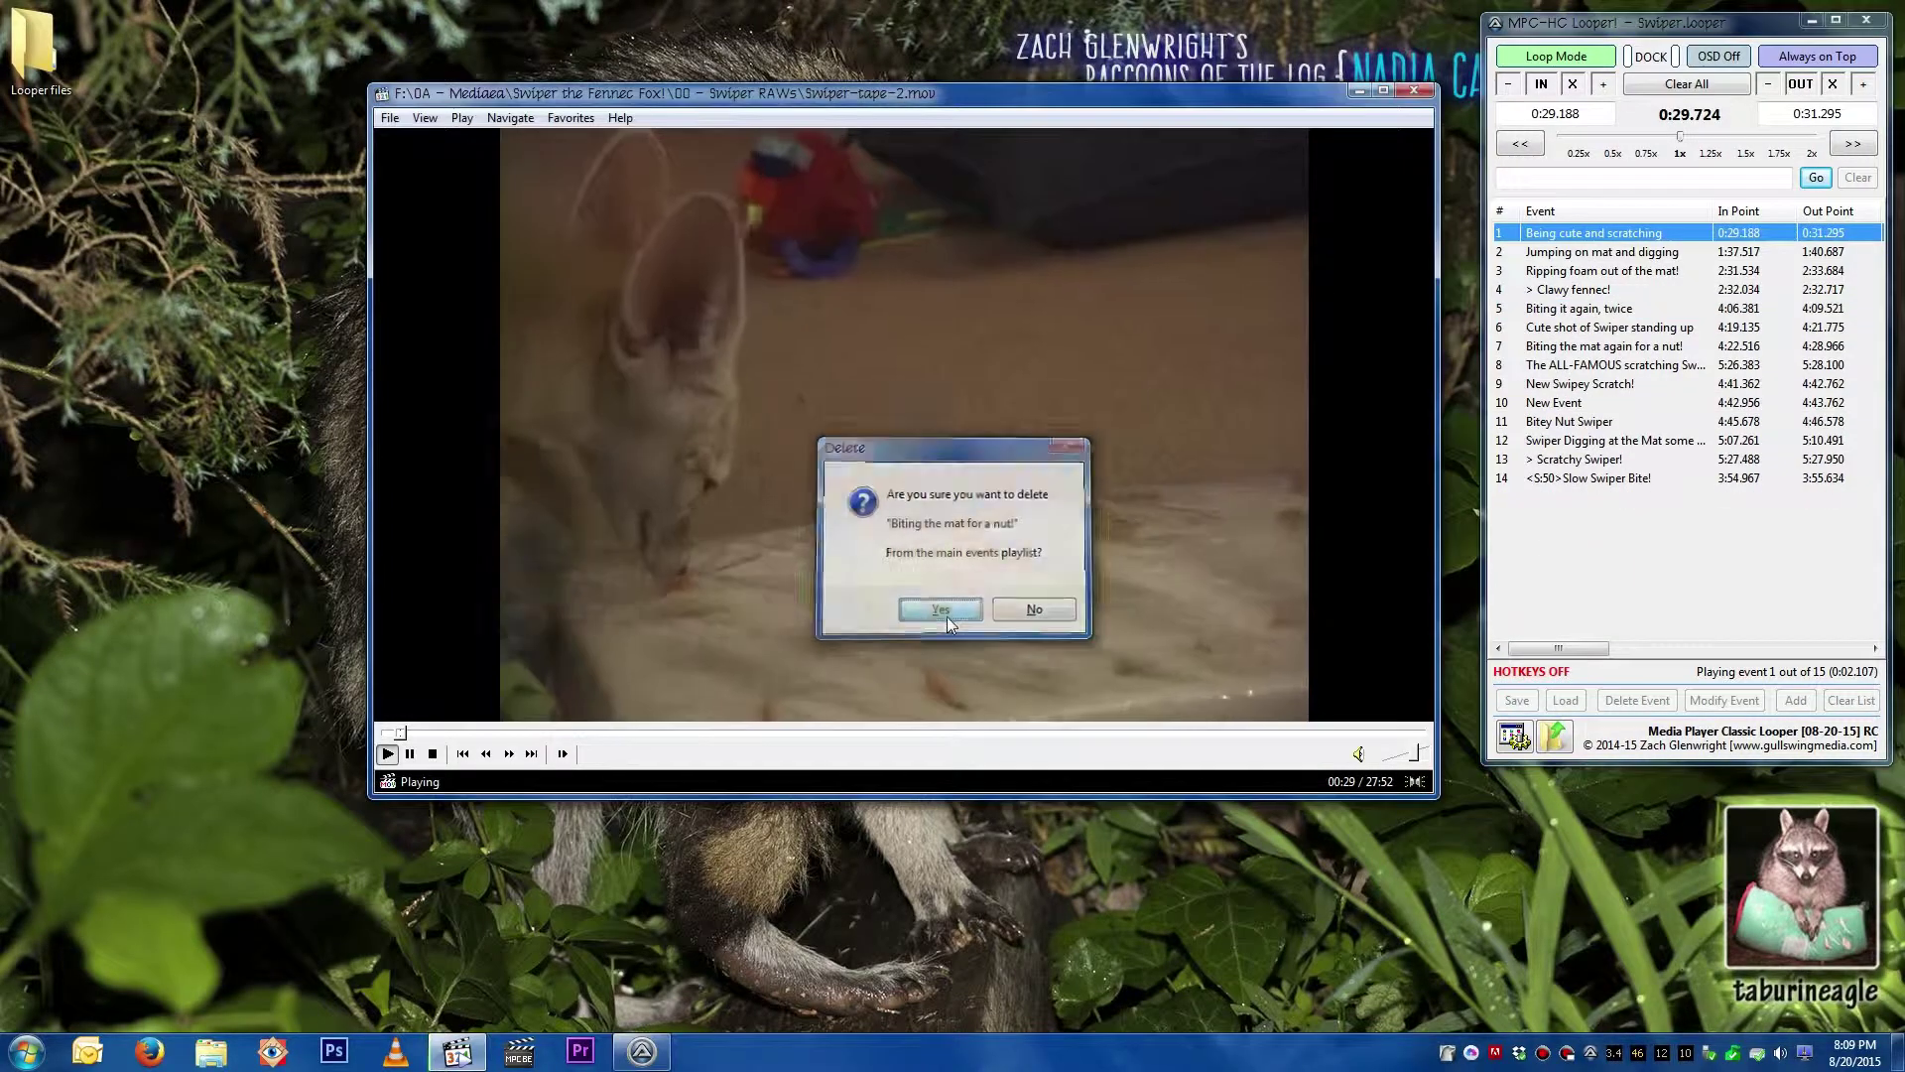
left_click(947, 612)
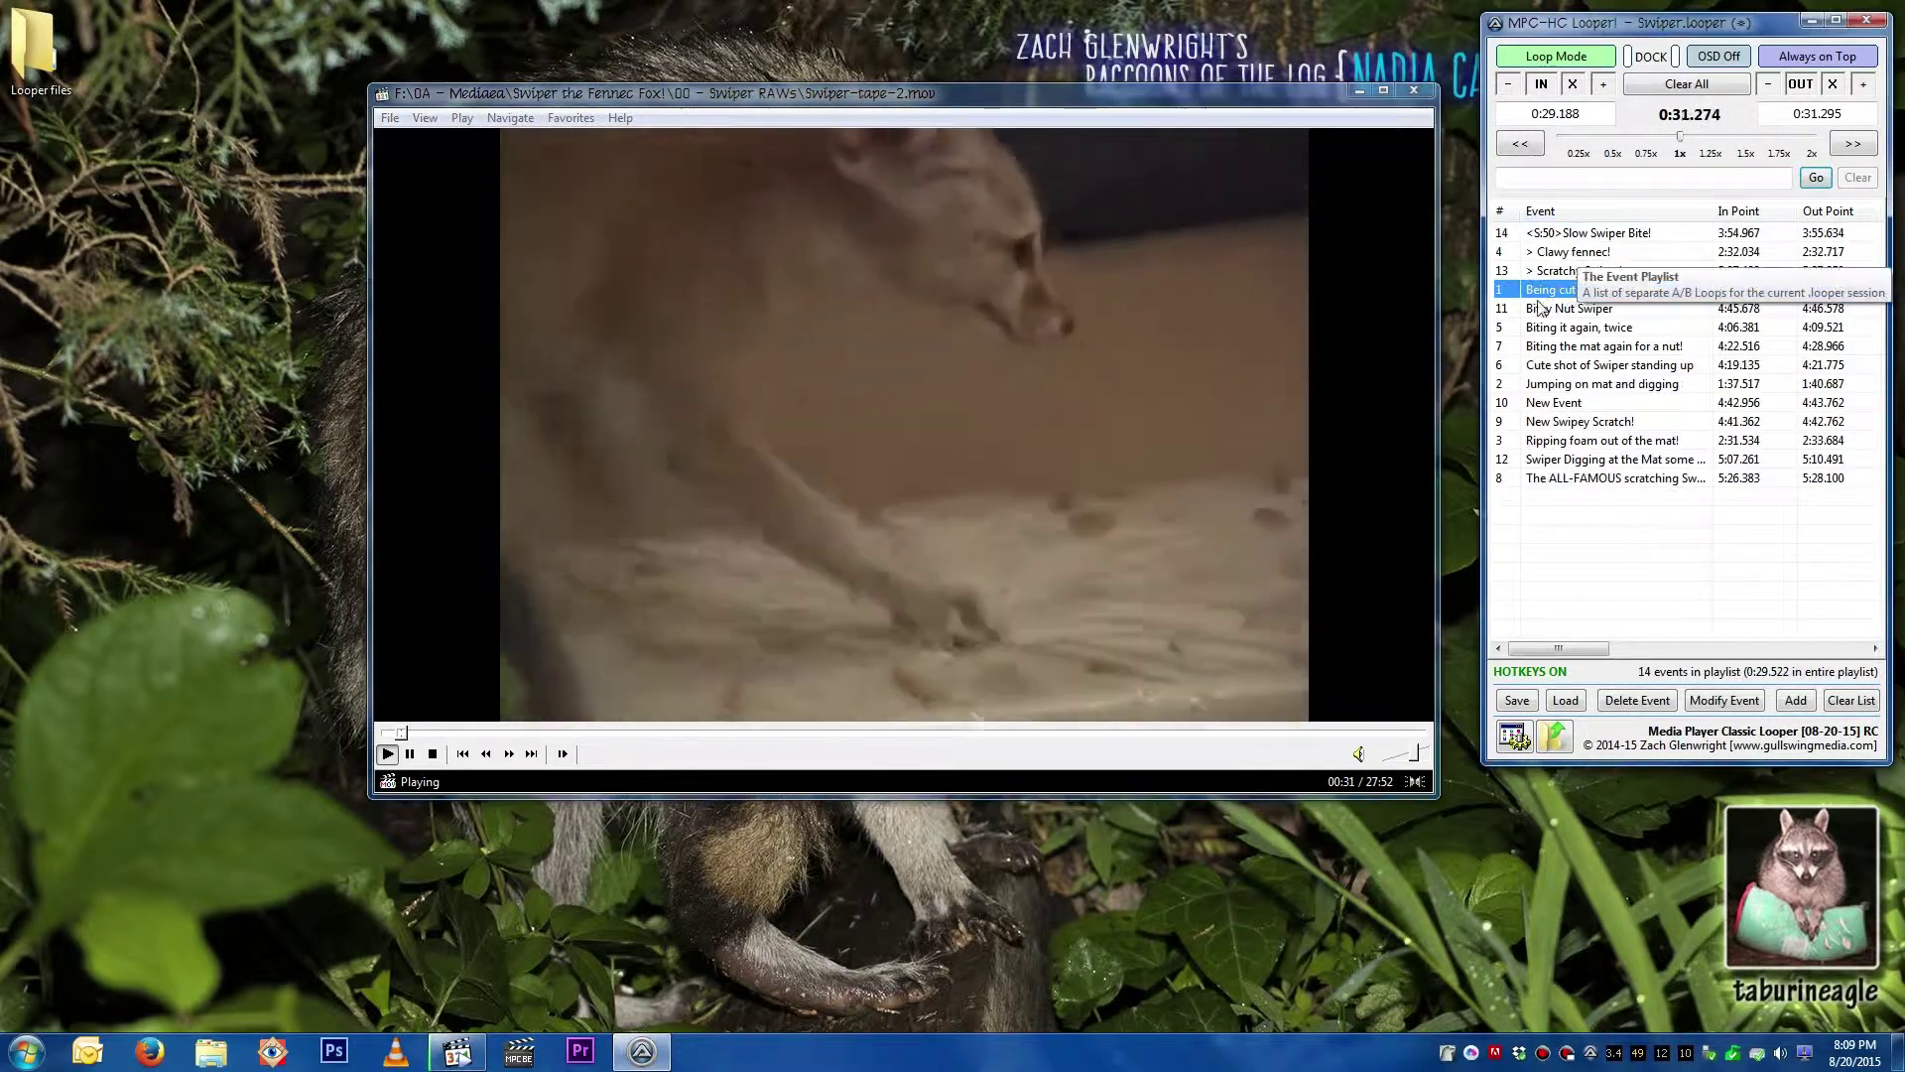
key("Delete")
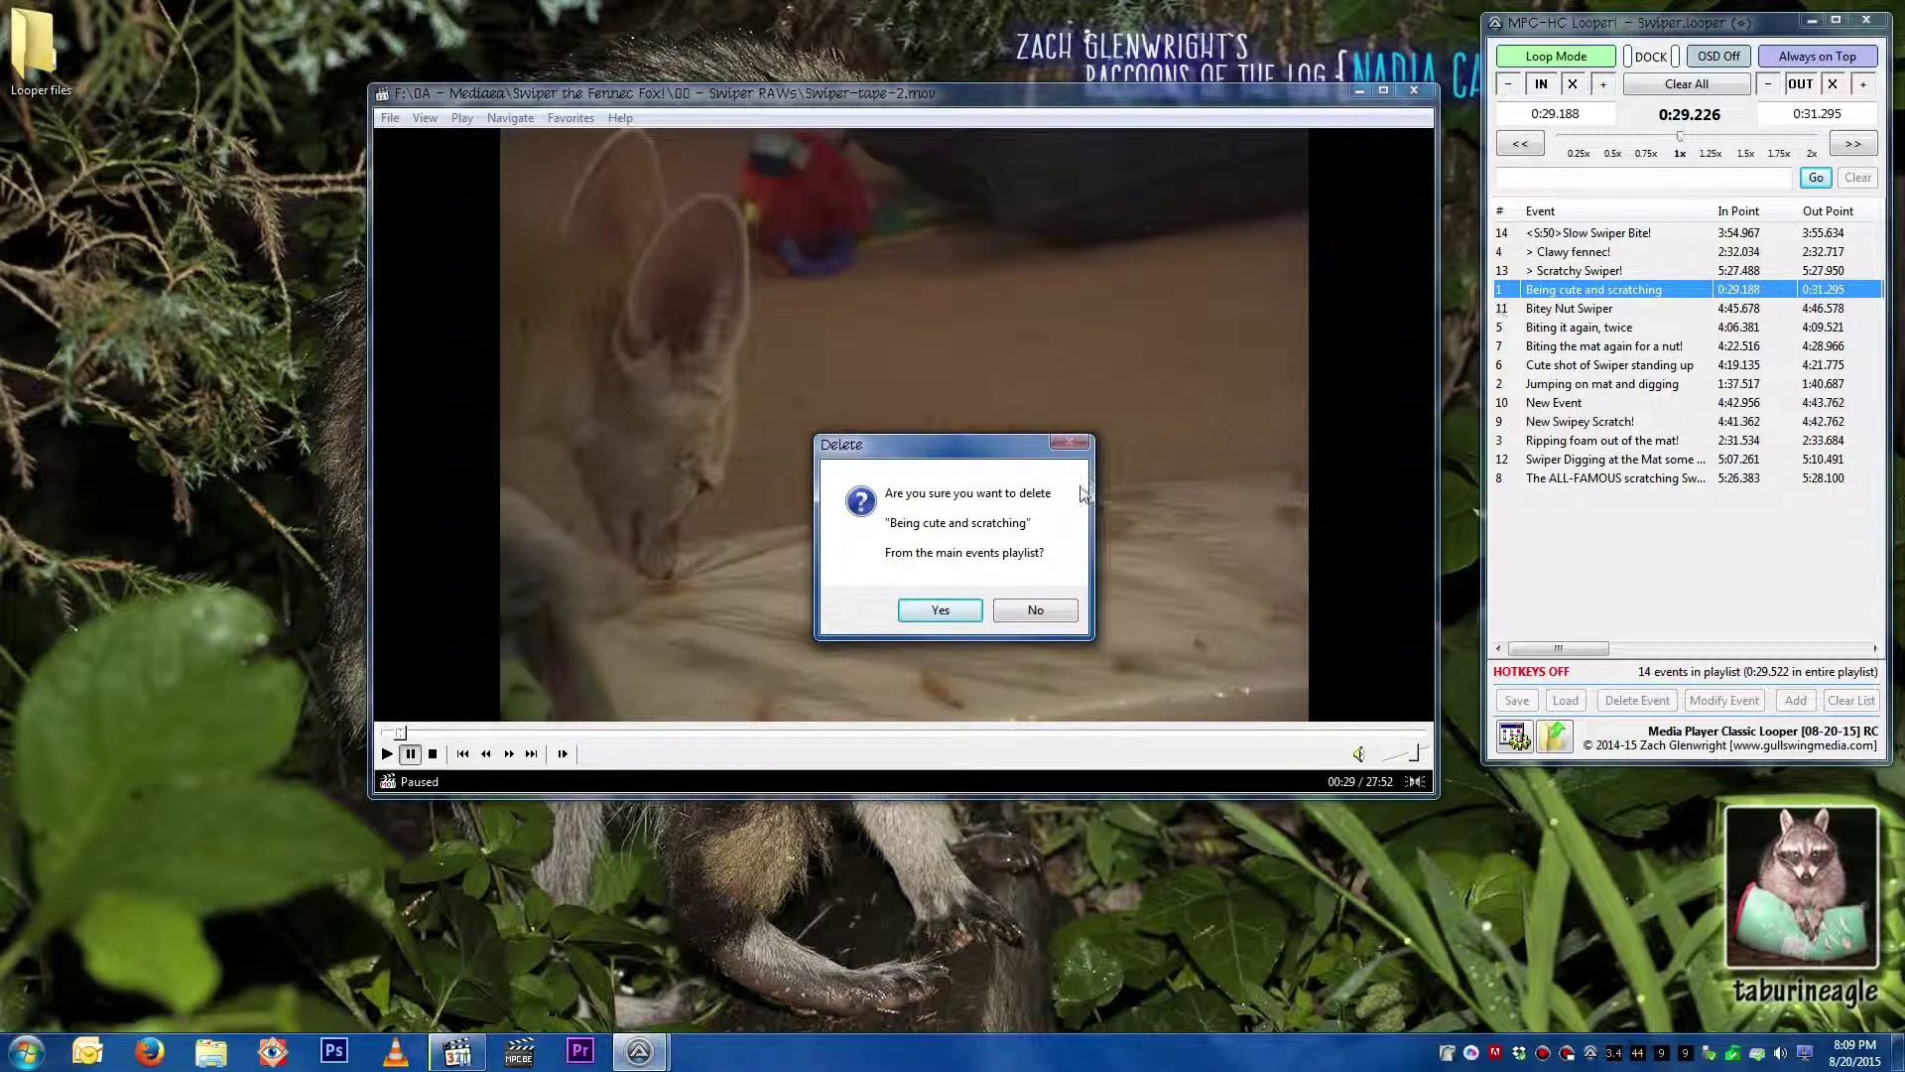
left_click(938, 610)
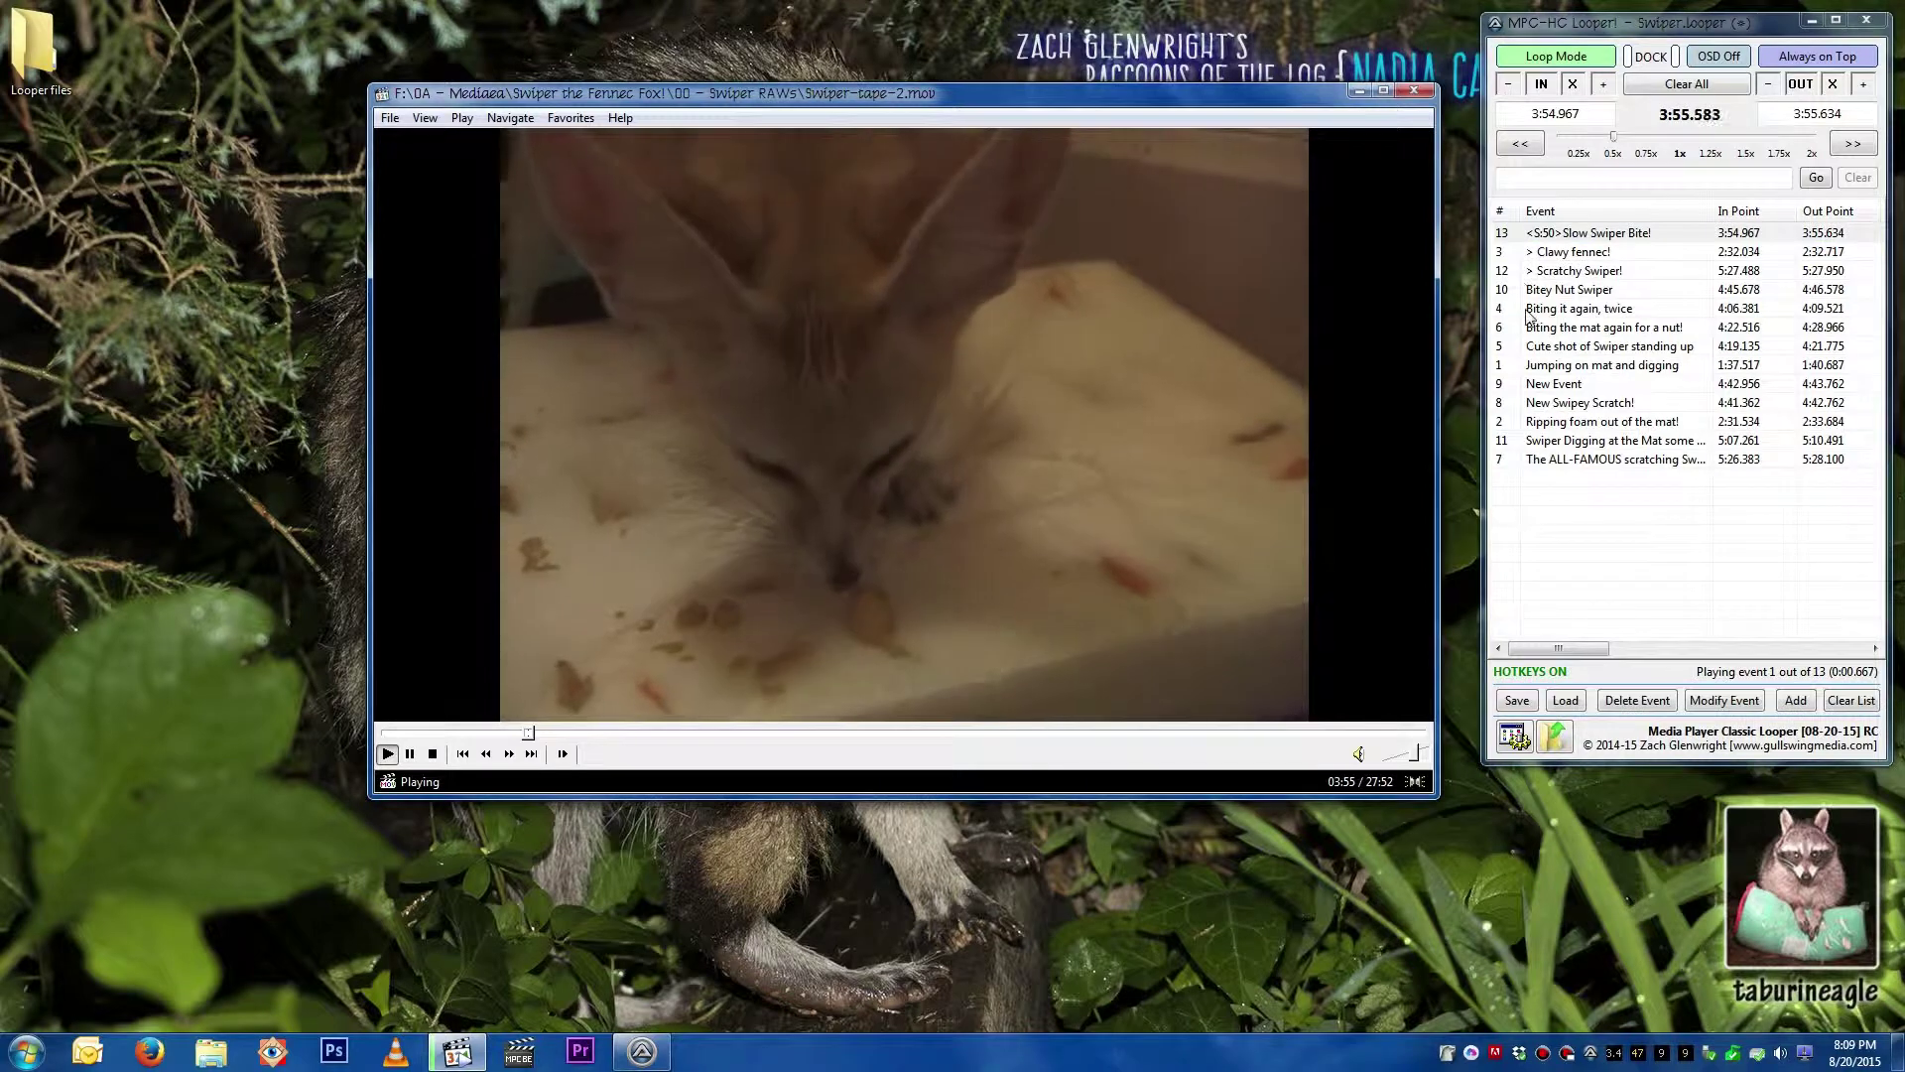
left_click(1548, 316)
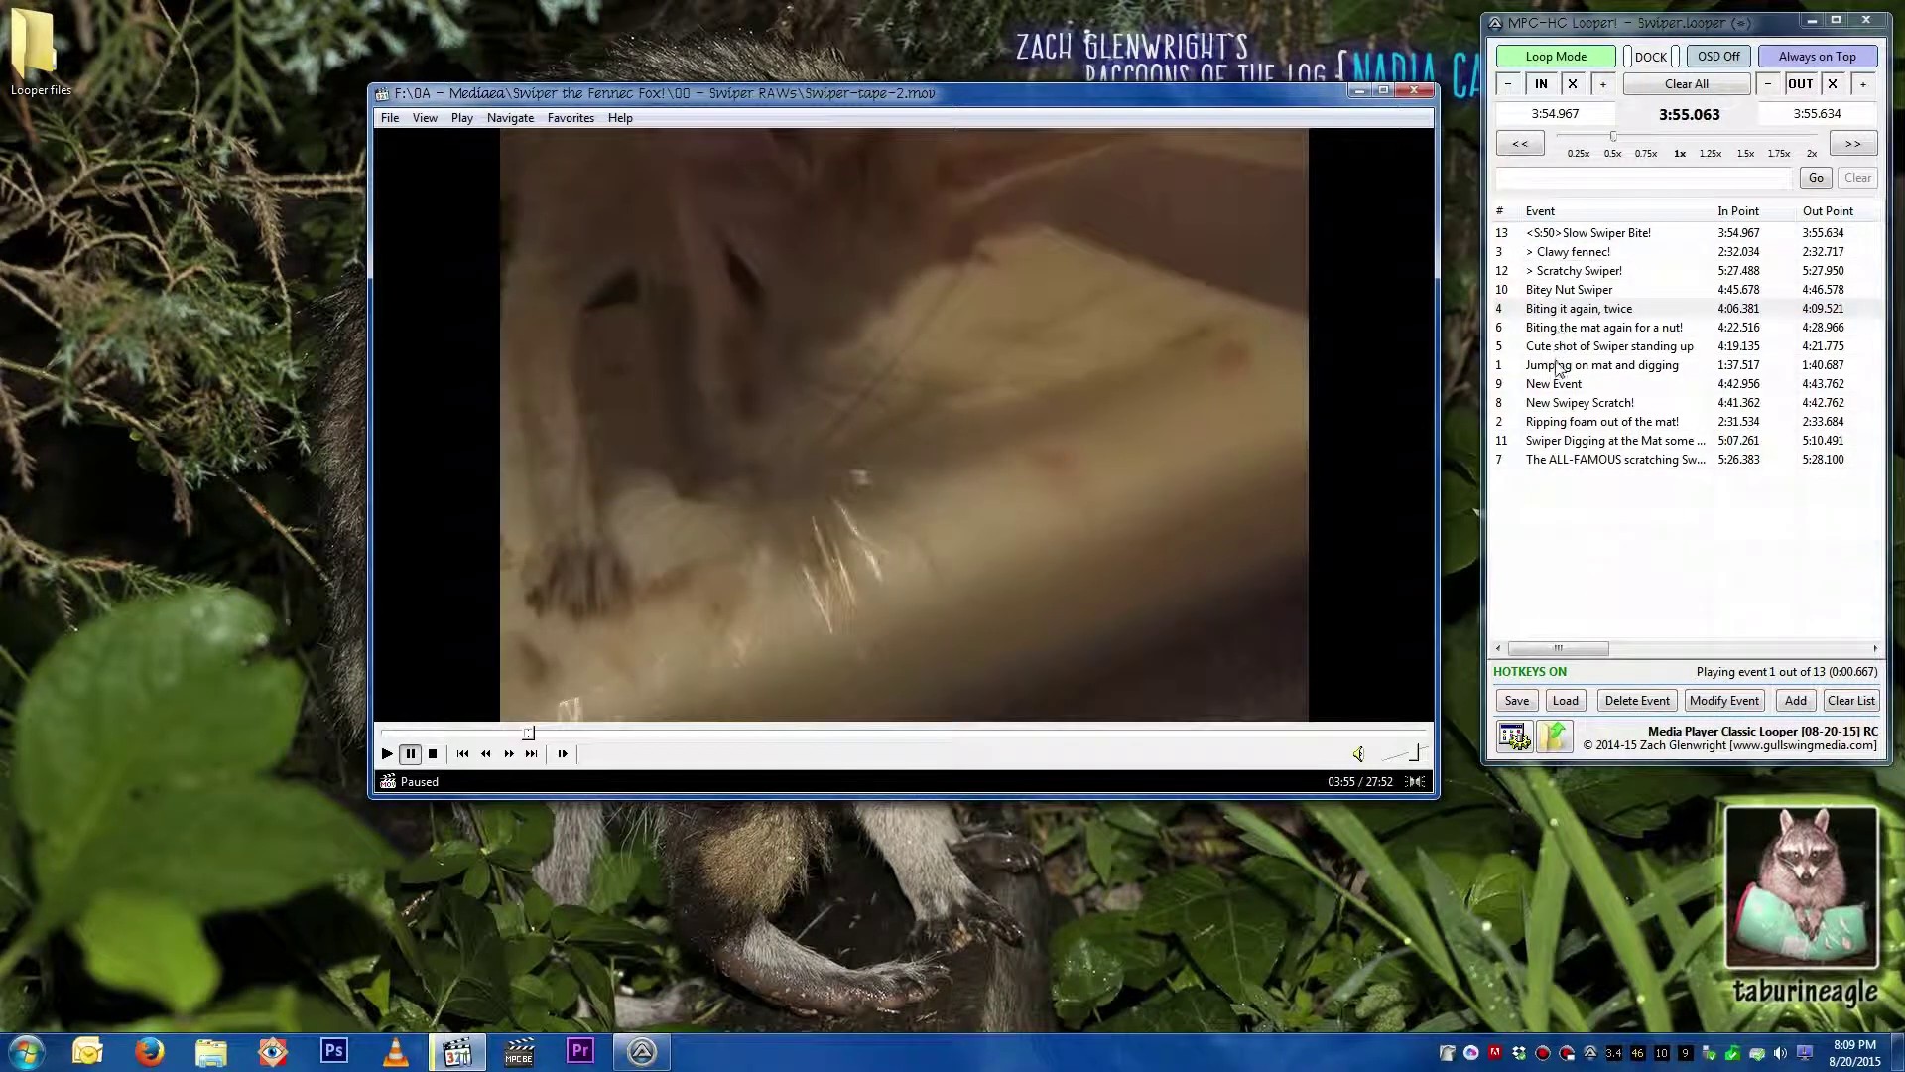
Step: Search the playlist for "swiper" and delete the matching event Cute shot of Swiper standing up from the main playlist too
left_click(1621, 178)
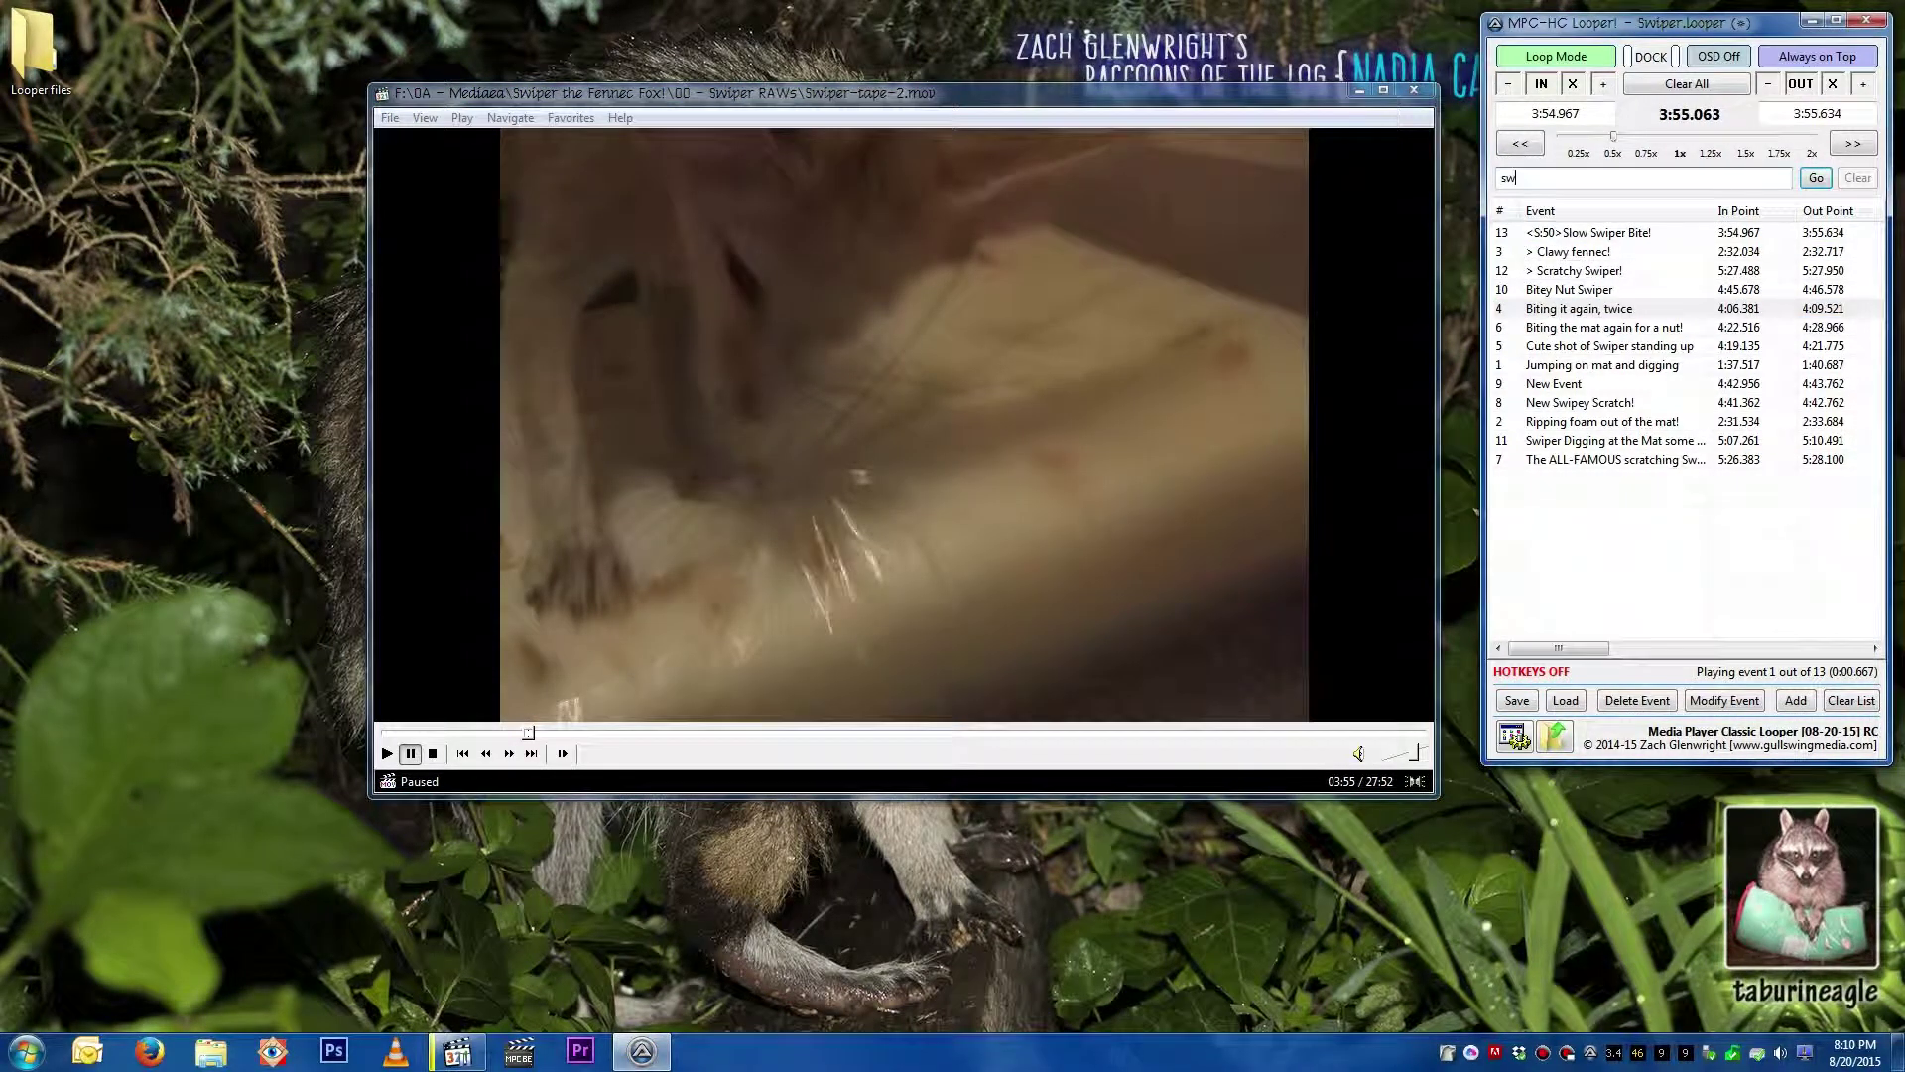
type("swiper")
key("Return")
left_click(1525, 294)
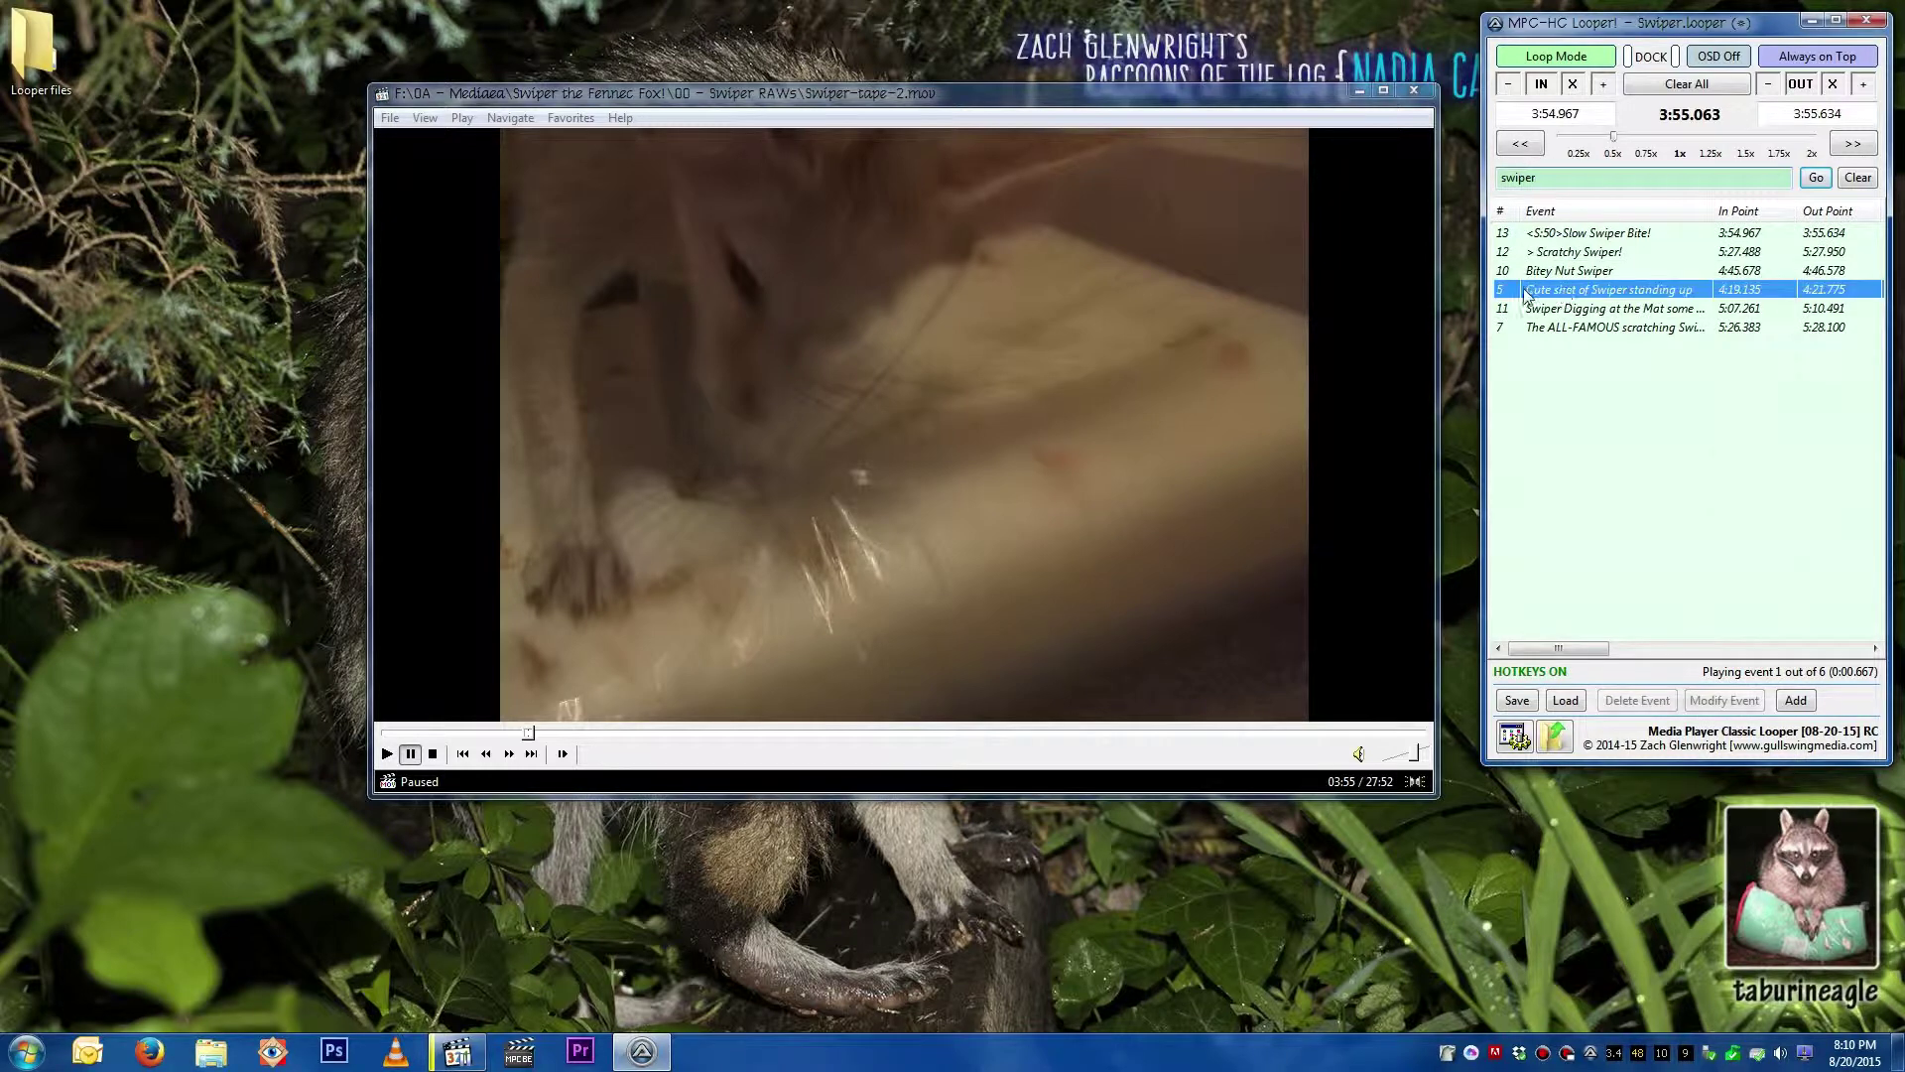
key("Delete")
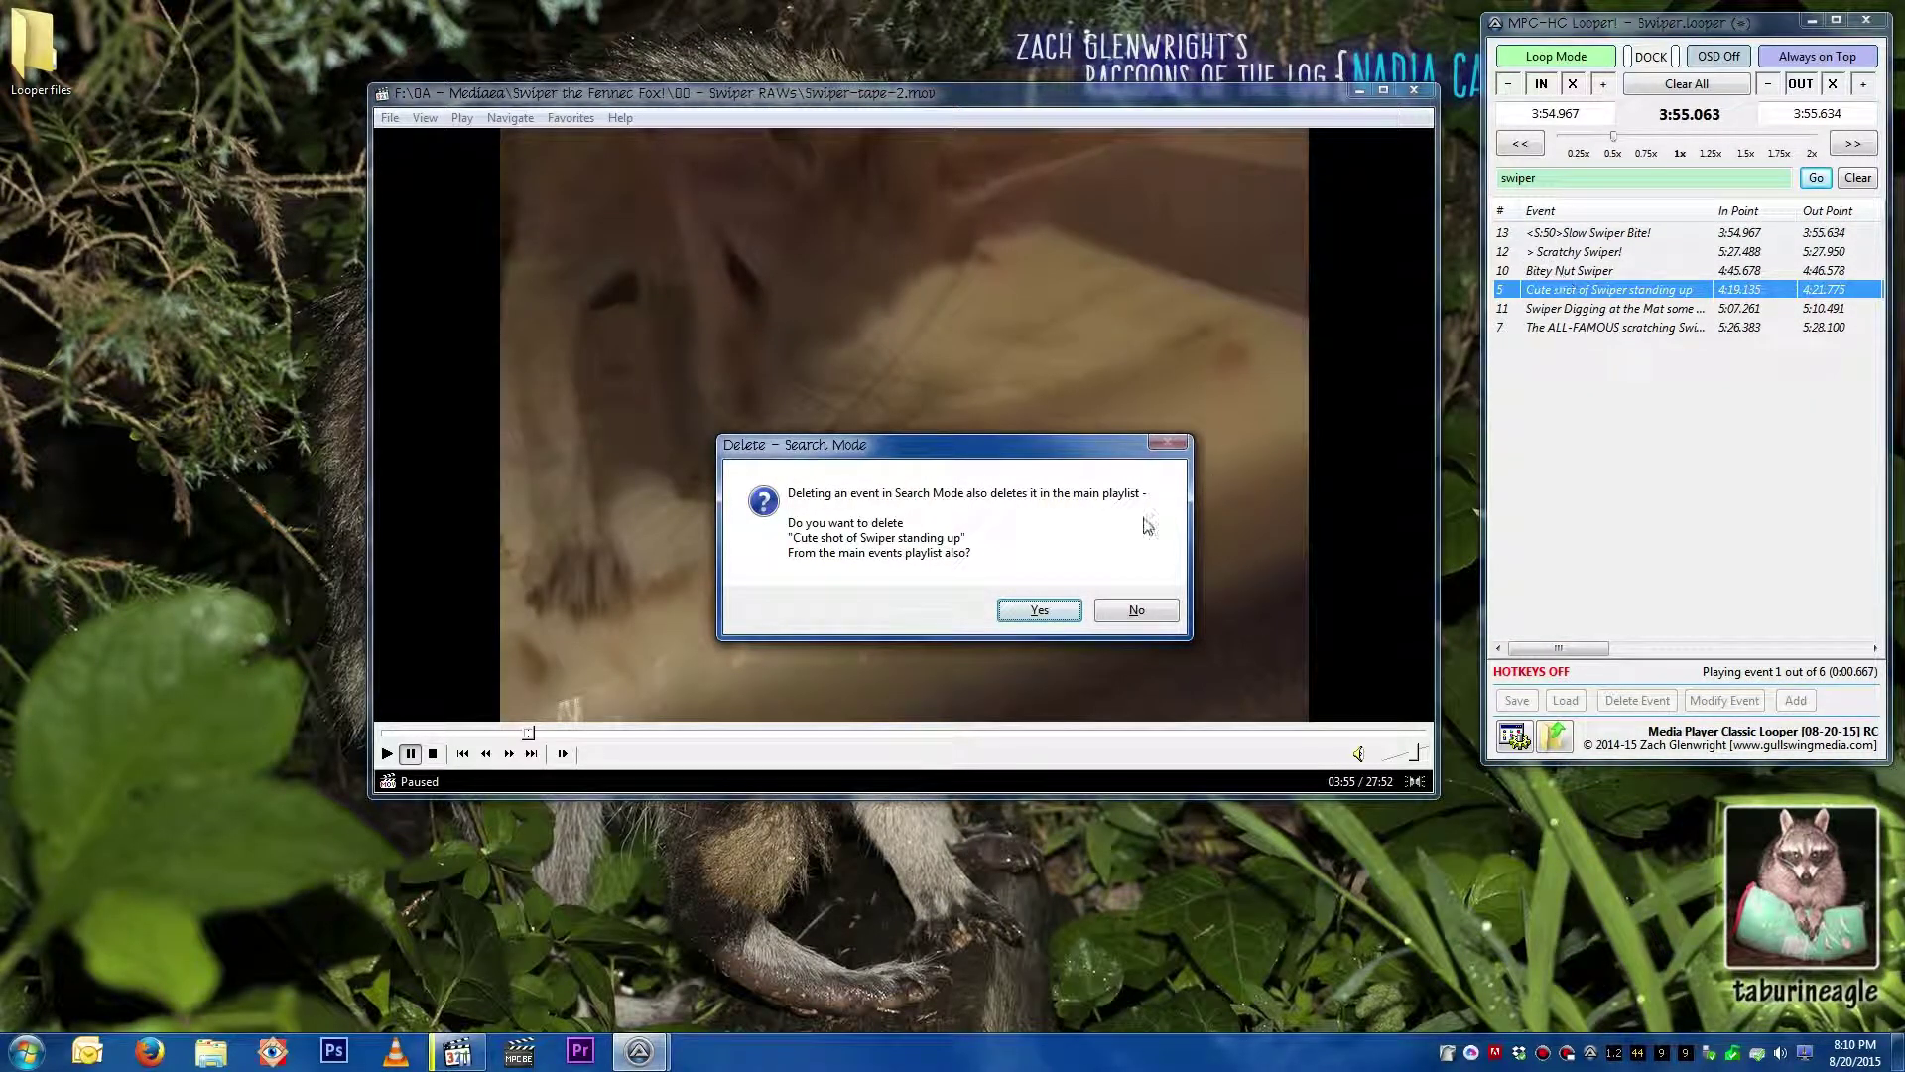
left_click(1039, 610)
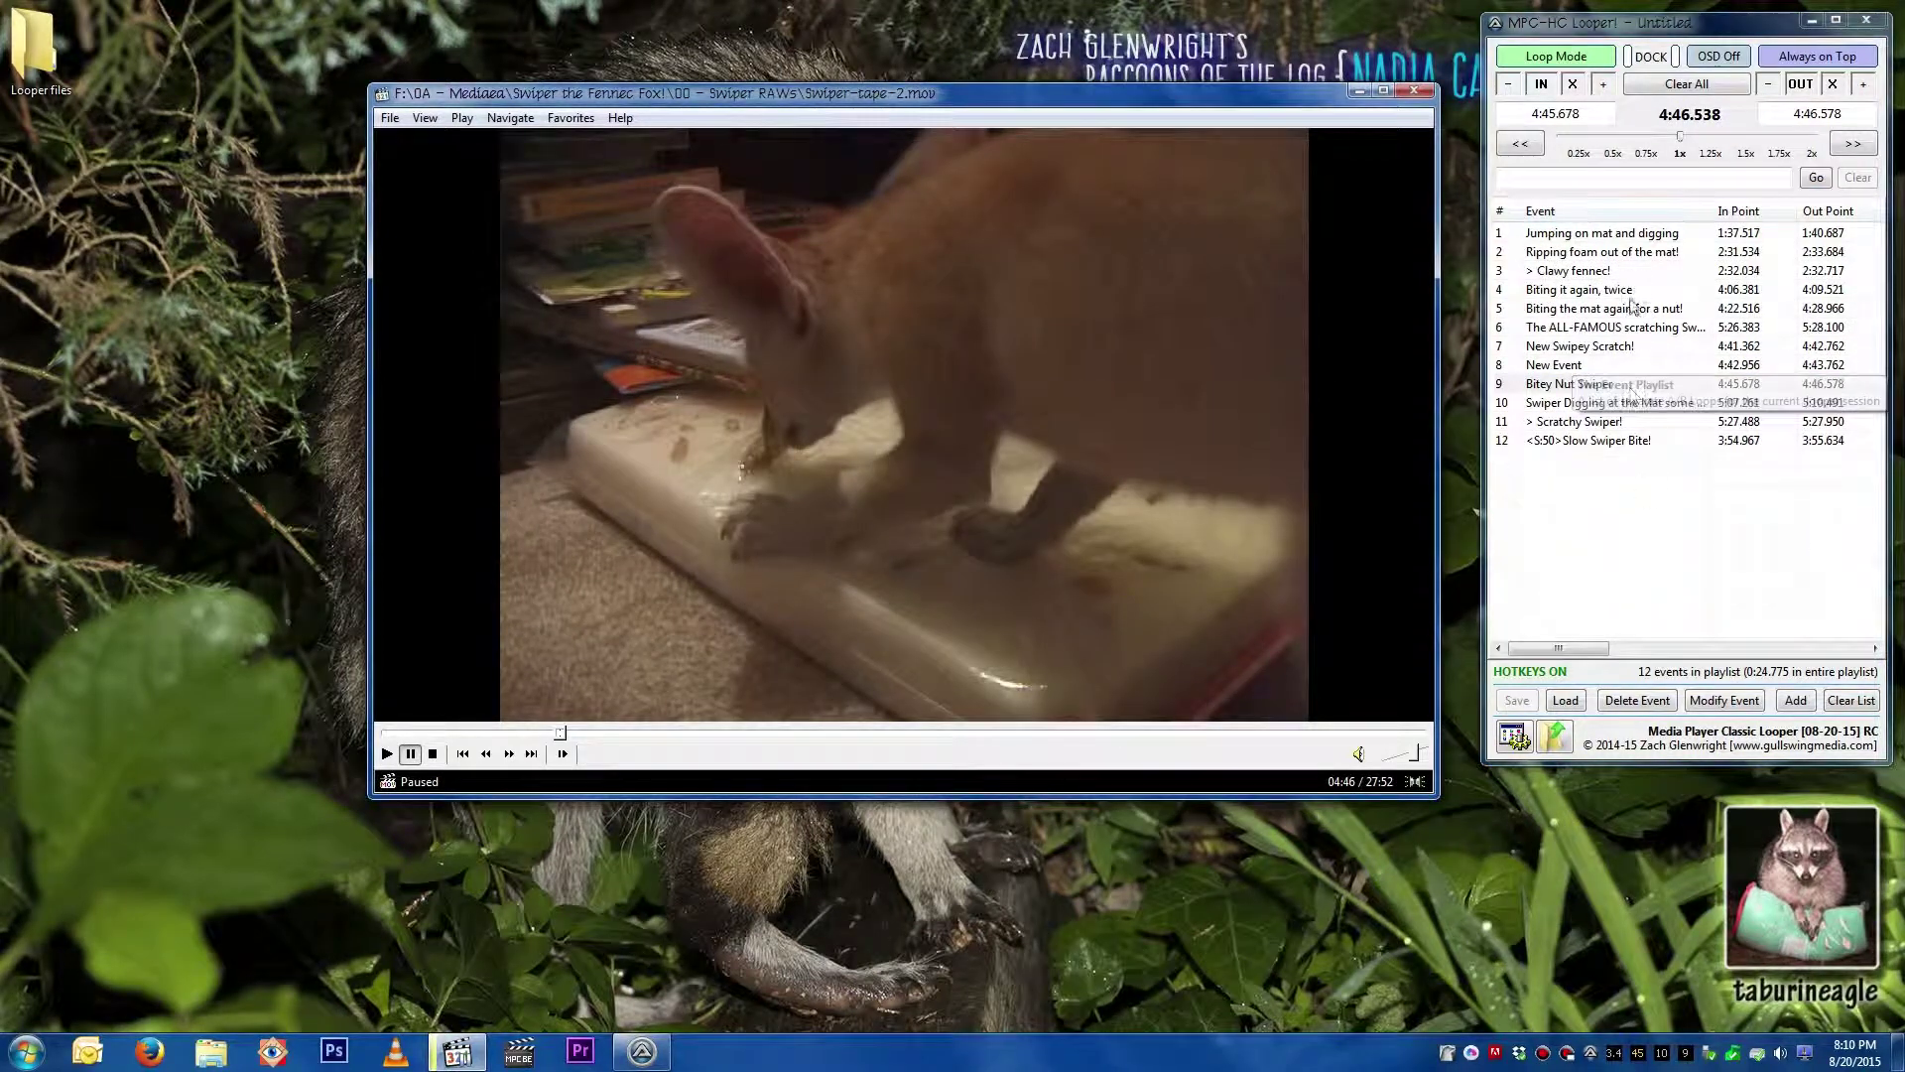
Step: Select all events in the playlist, clear the selection, and load Swiper.looper again
left_click(1598, 238)
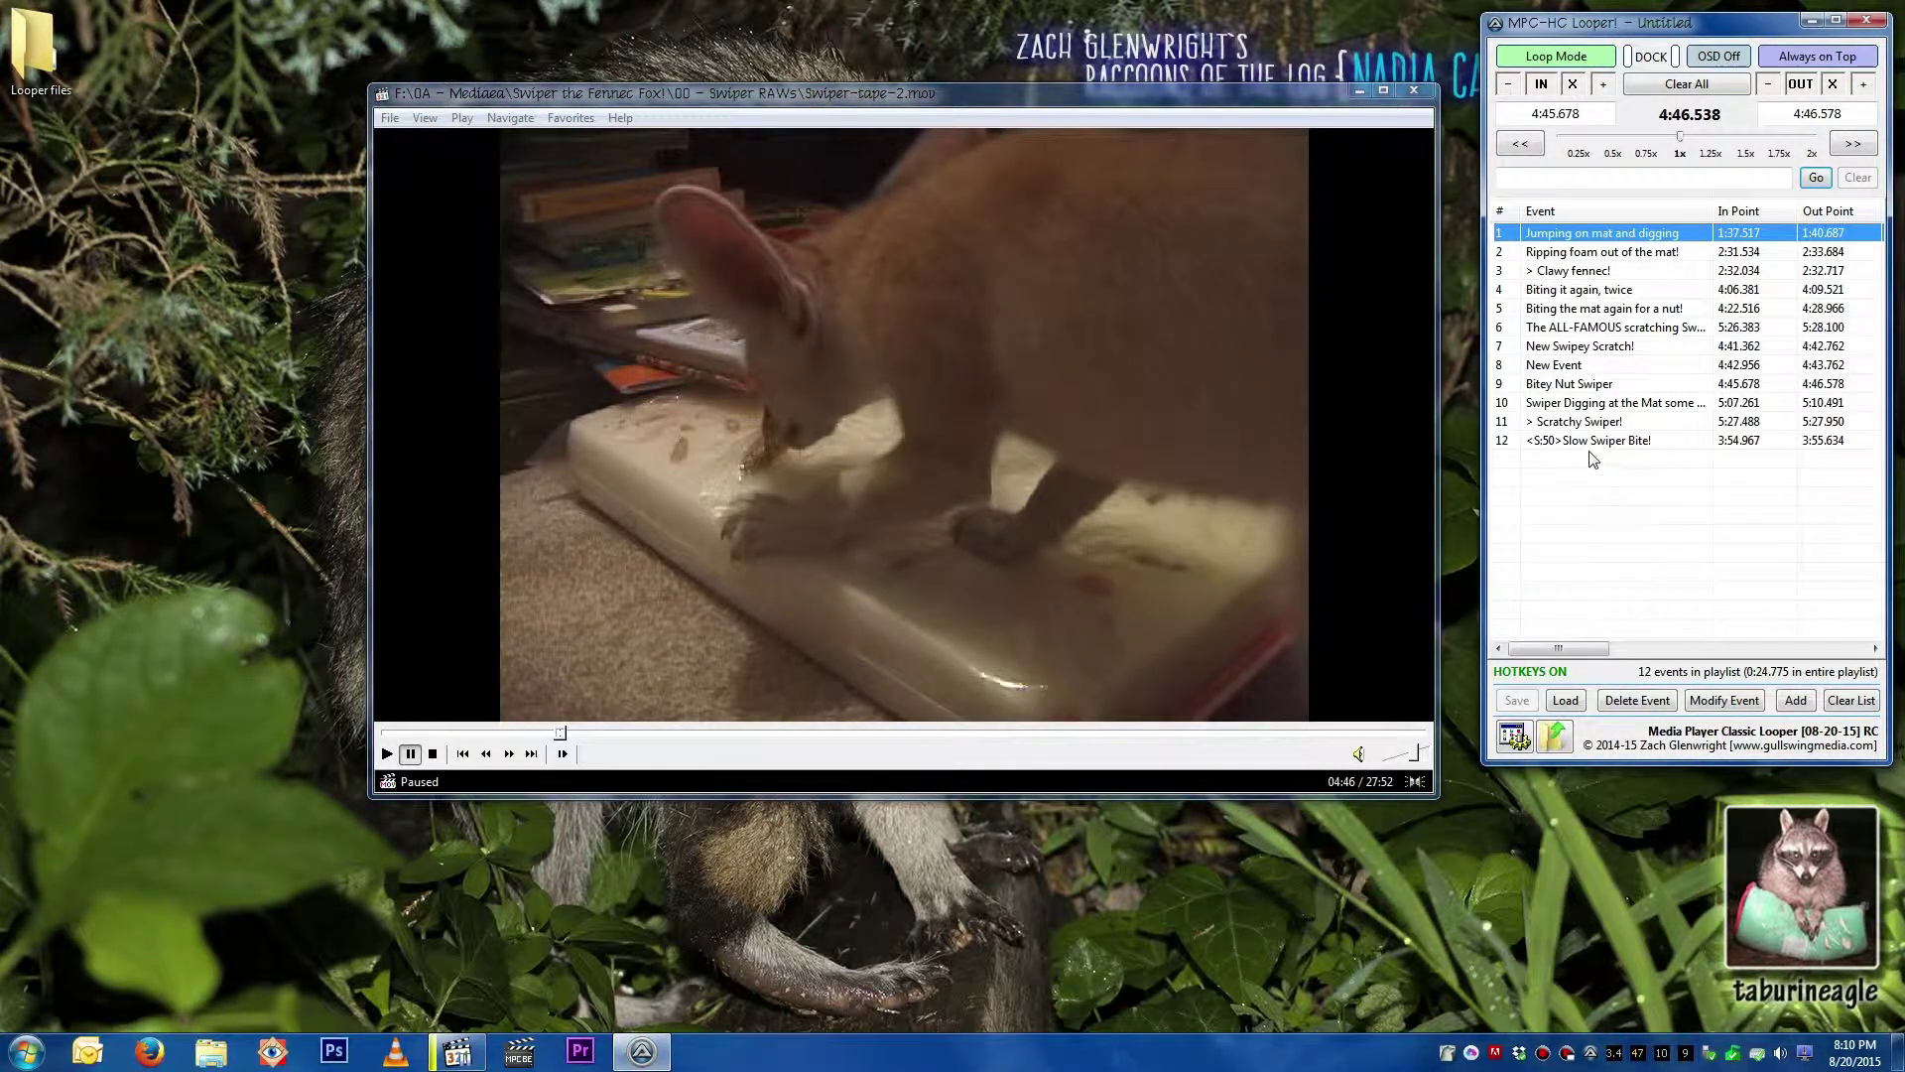
key("ctrl+a")
left_click(1634, 576)
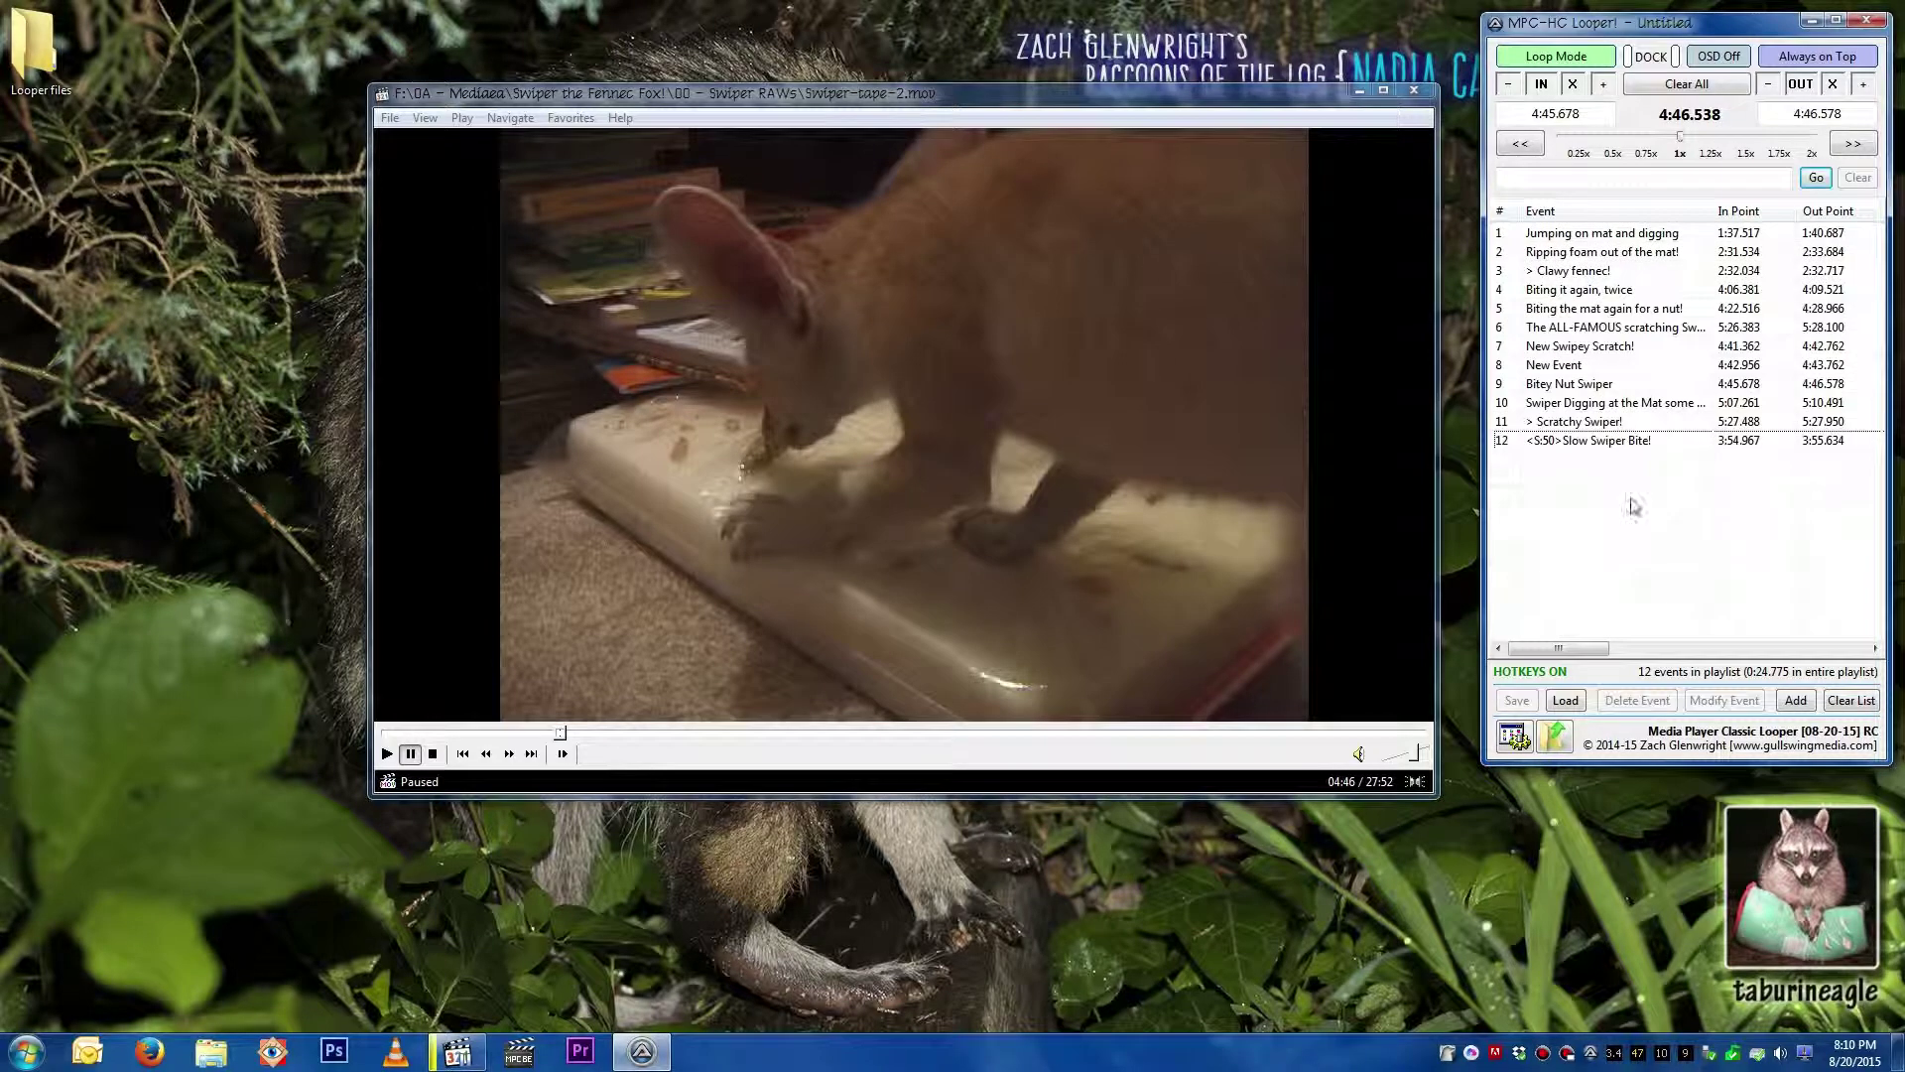
left_click(1576, 700)
double_click(843, 576)
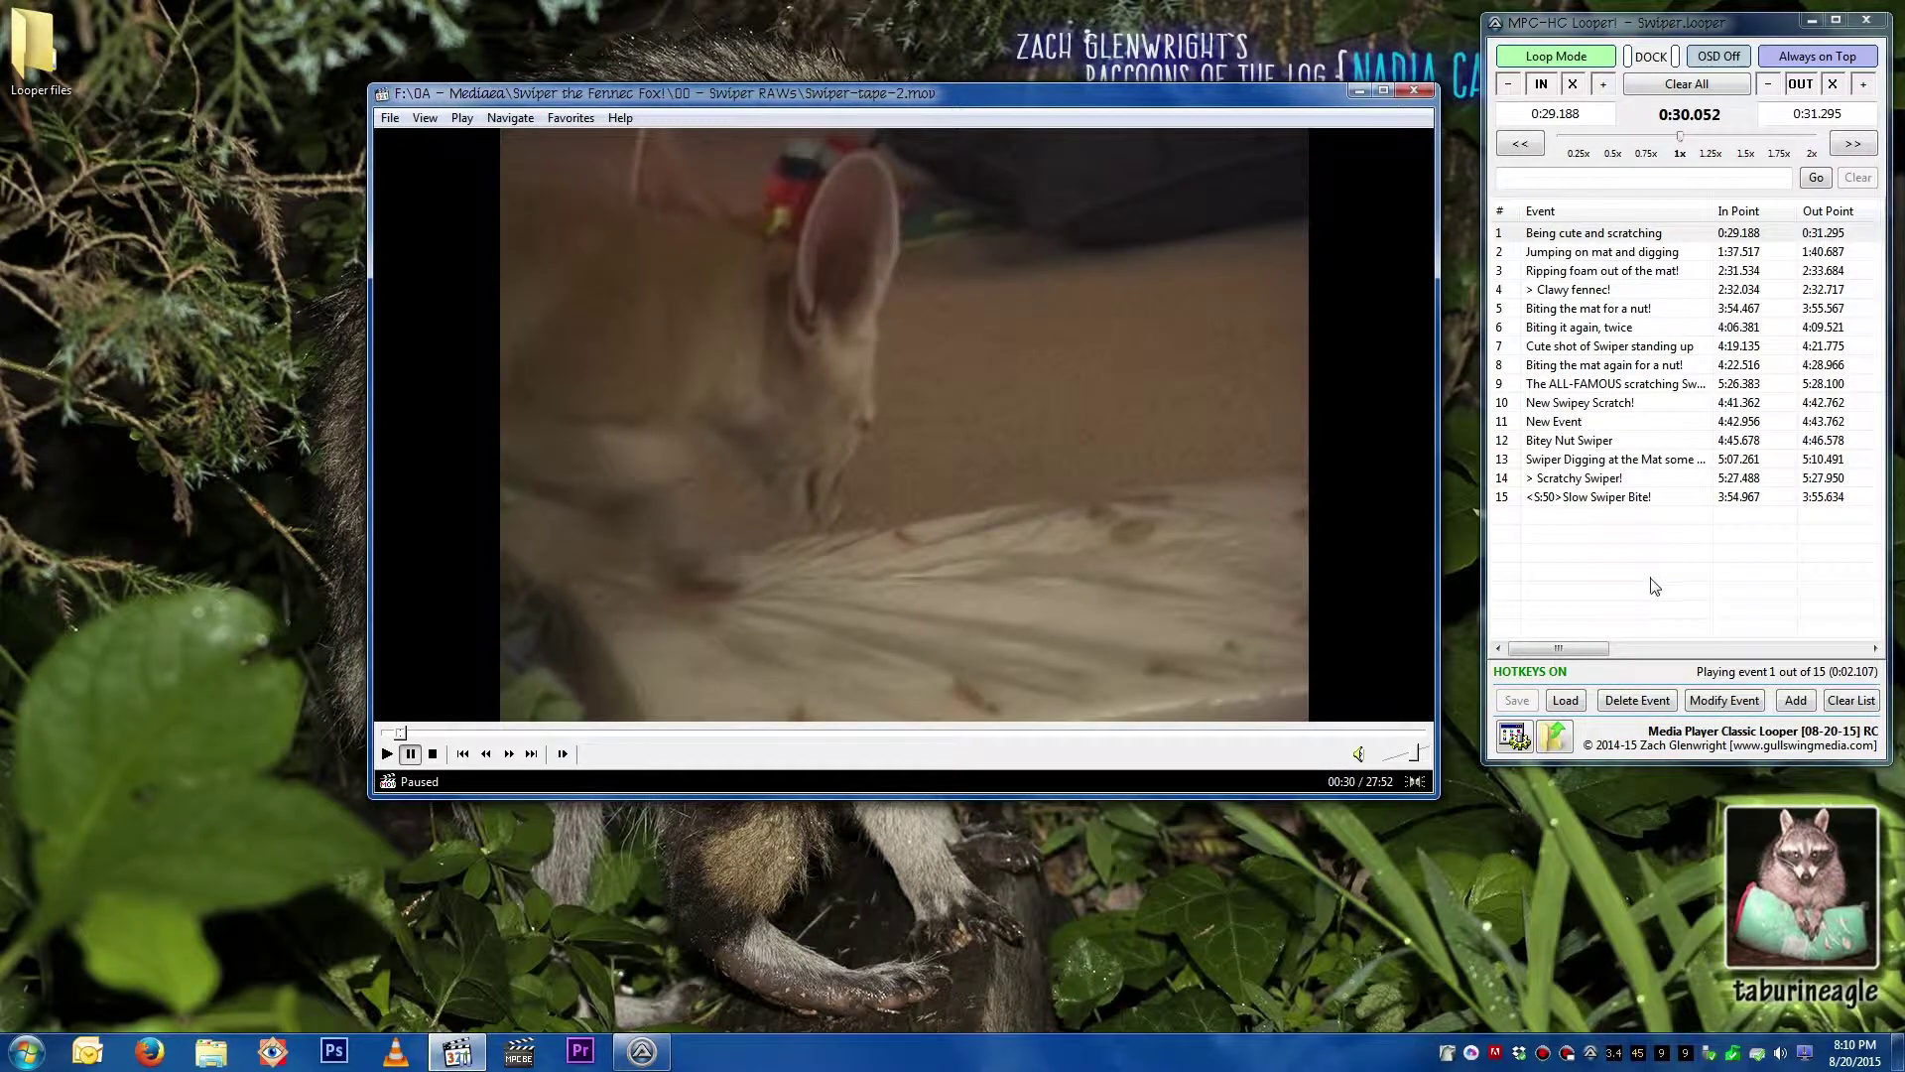
Step: Search the playlist for "<s:" and delete all of the search mode events from the main playlist
left_click(1503, 177)
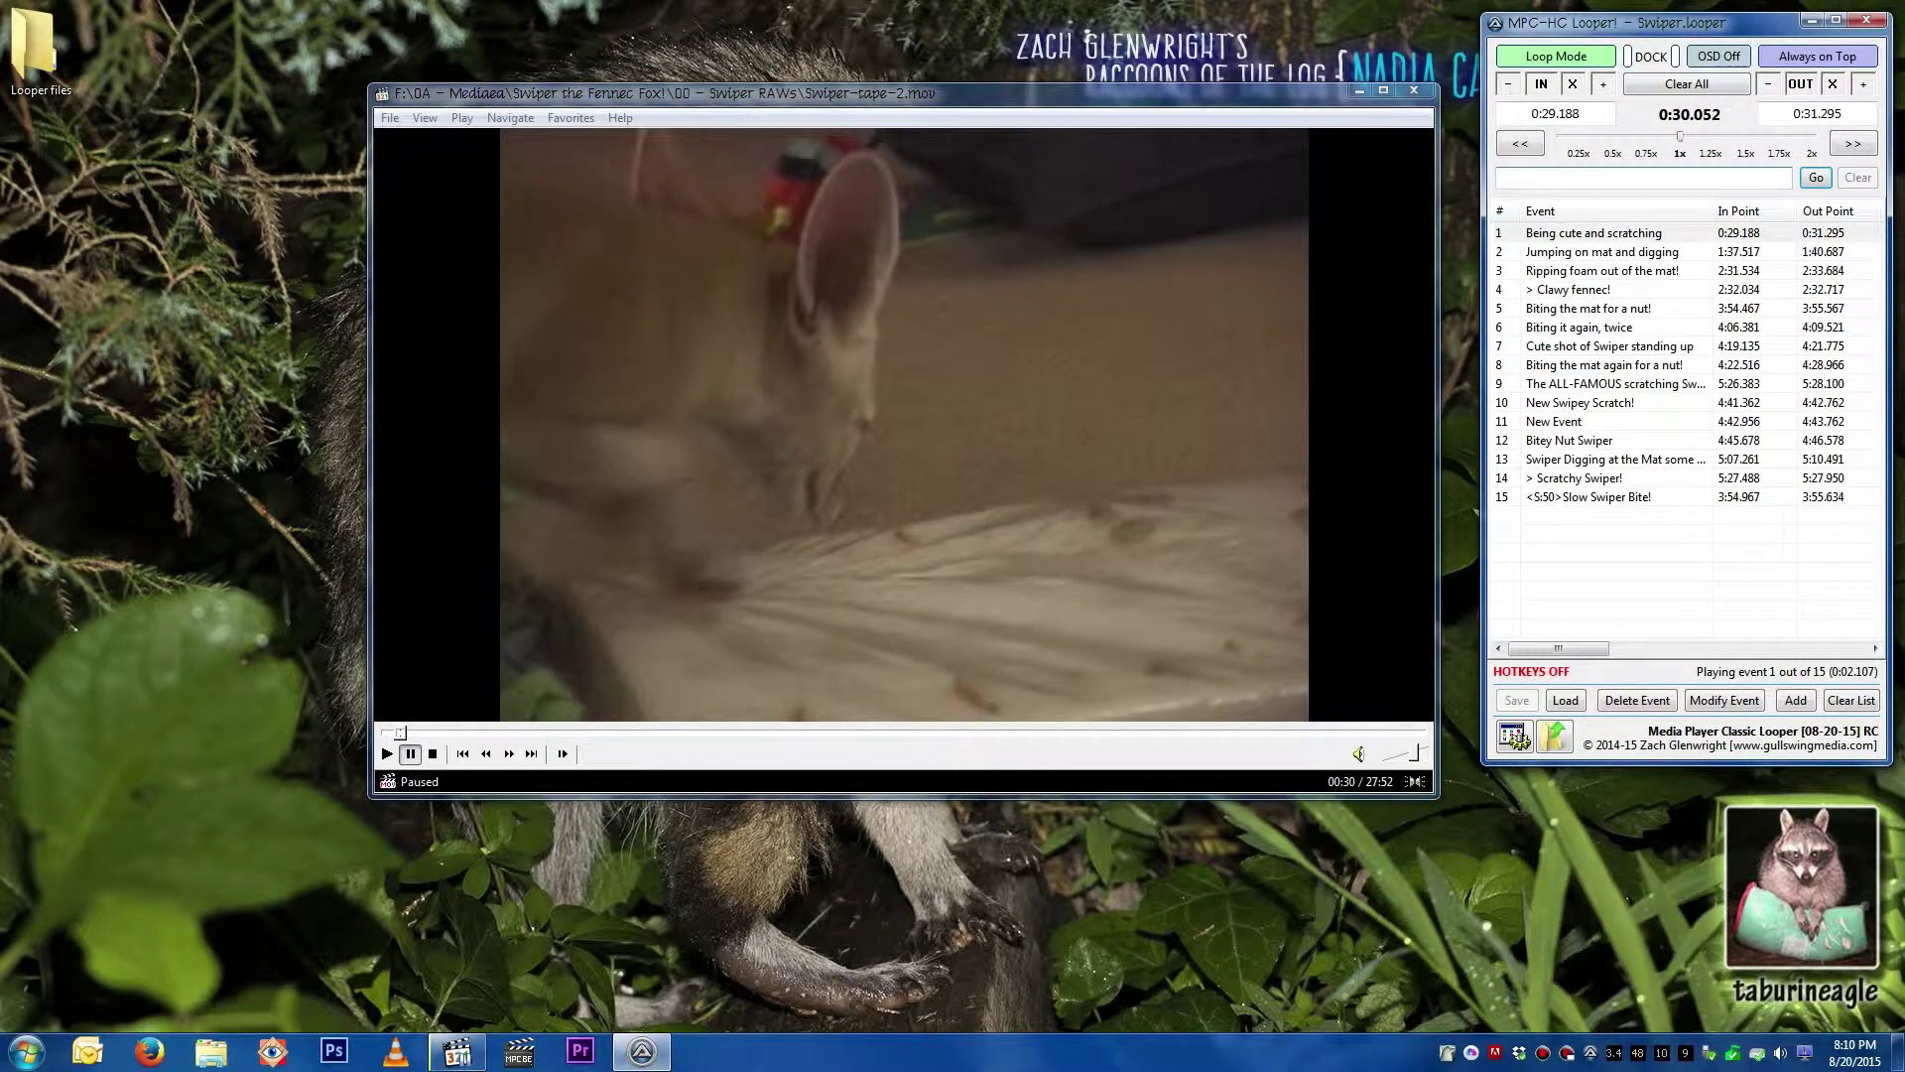
type("<s:")
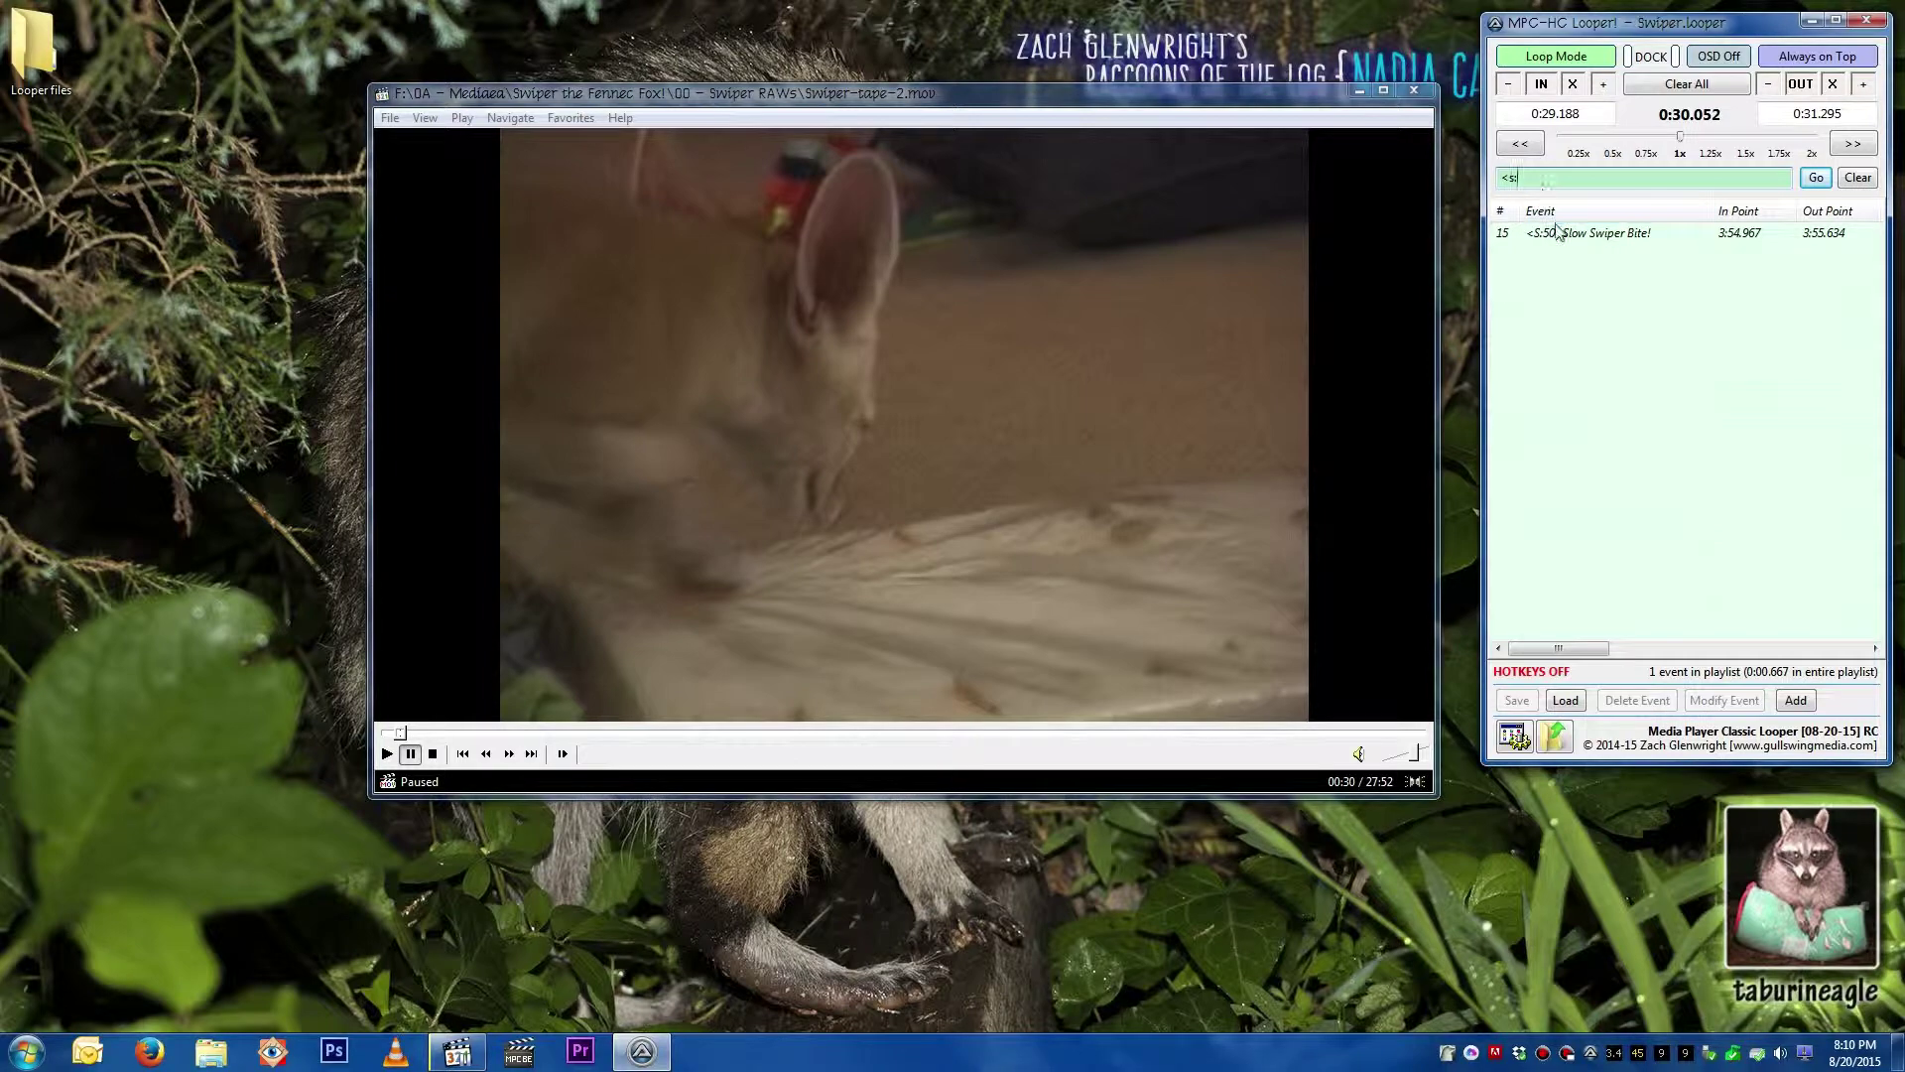
left_click(1568, 232)
key("Delete")
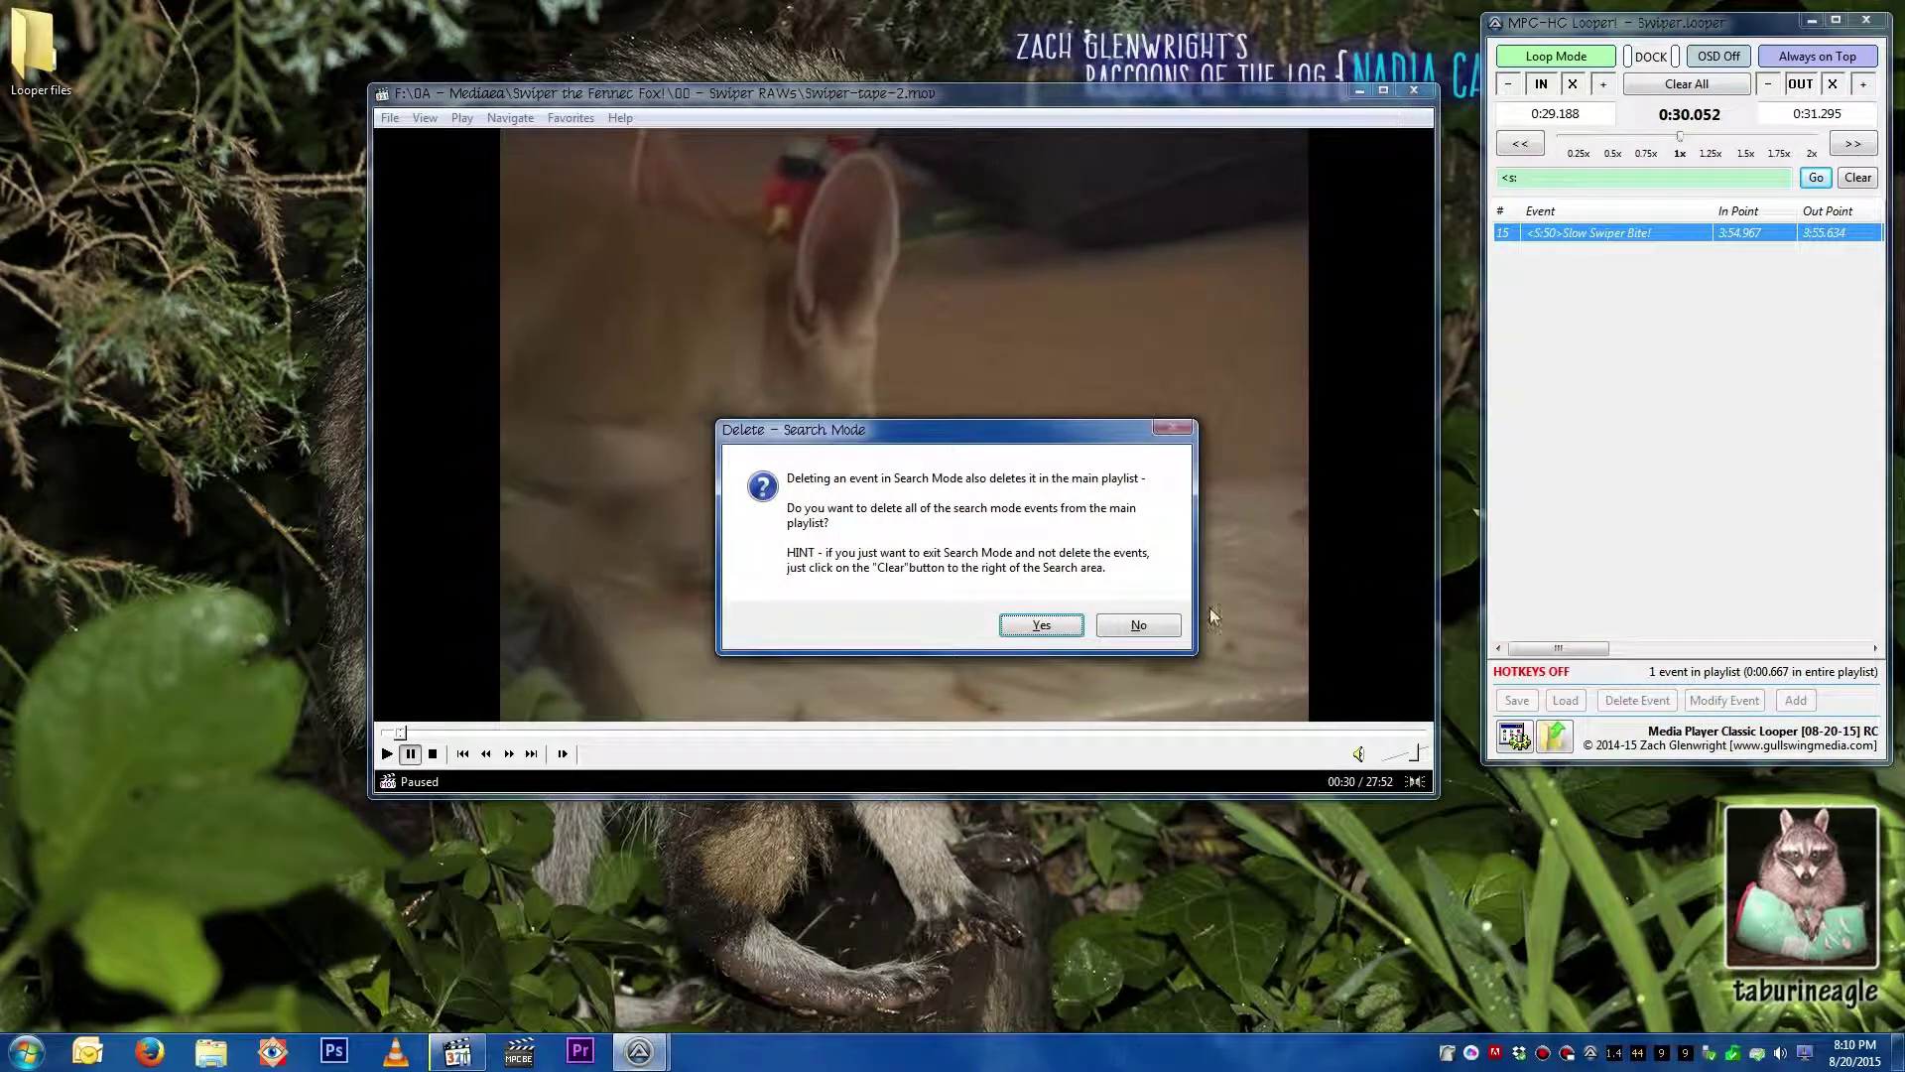
key("Return")
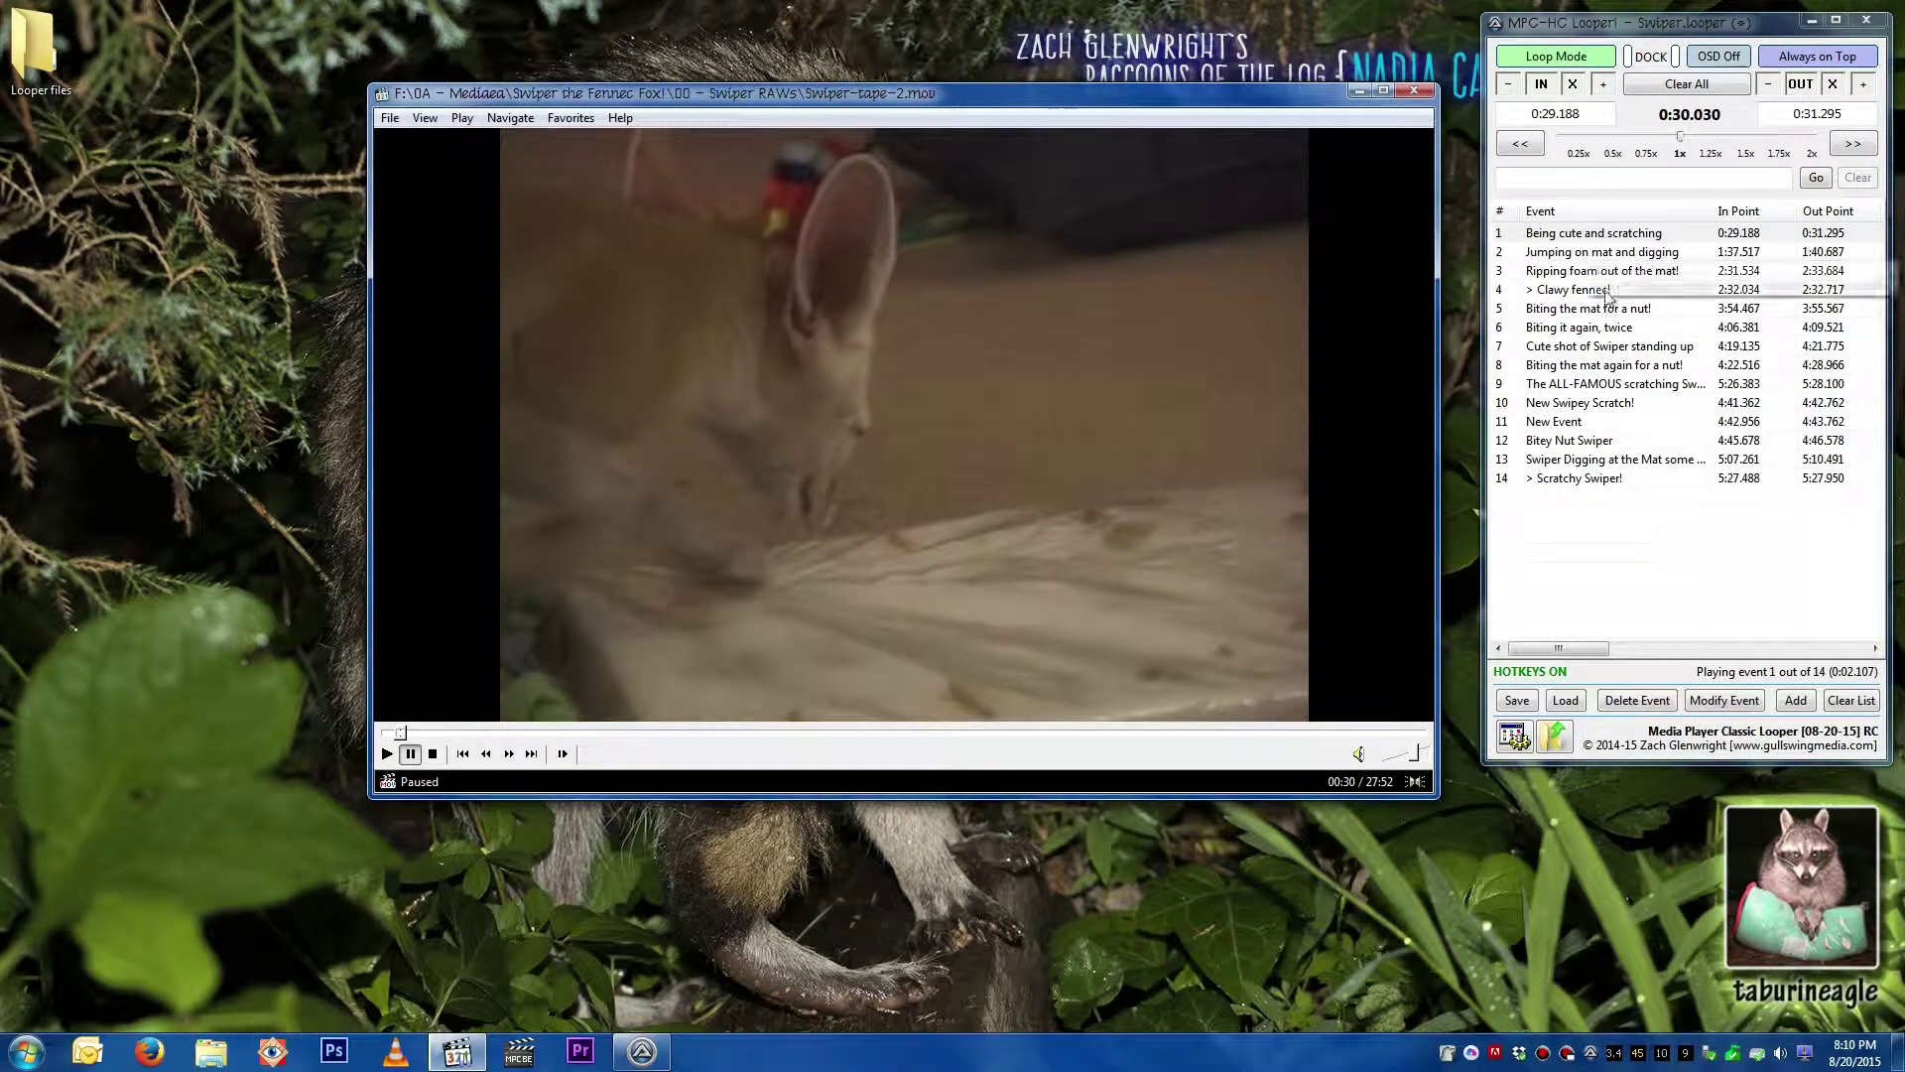
left_click(1653, 554)
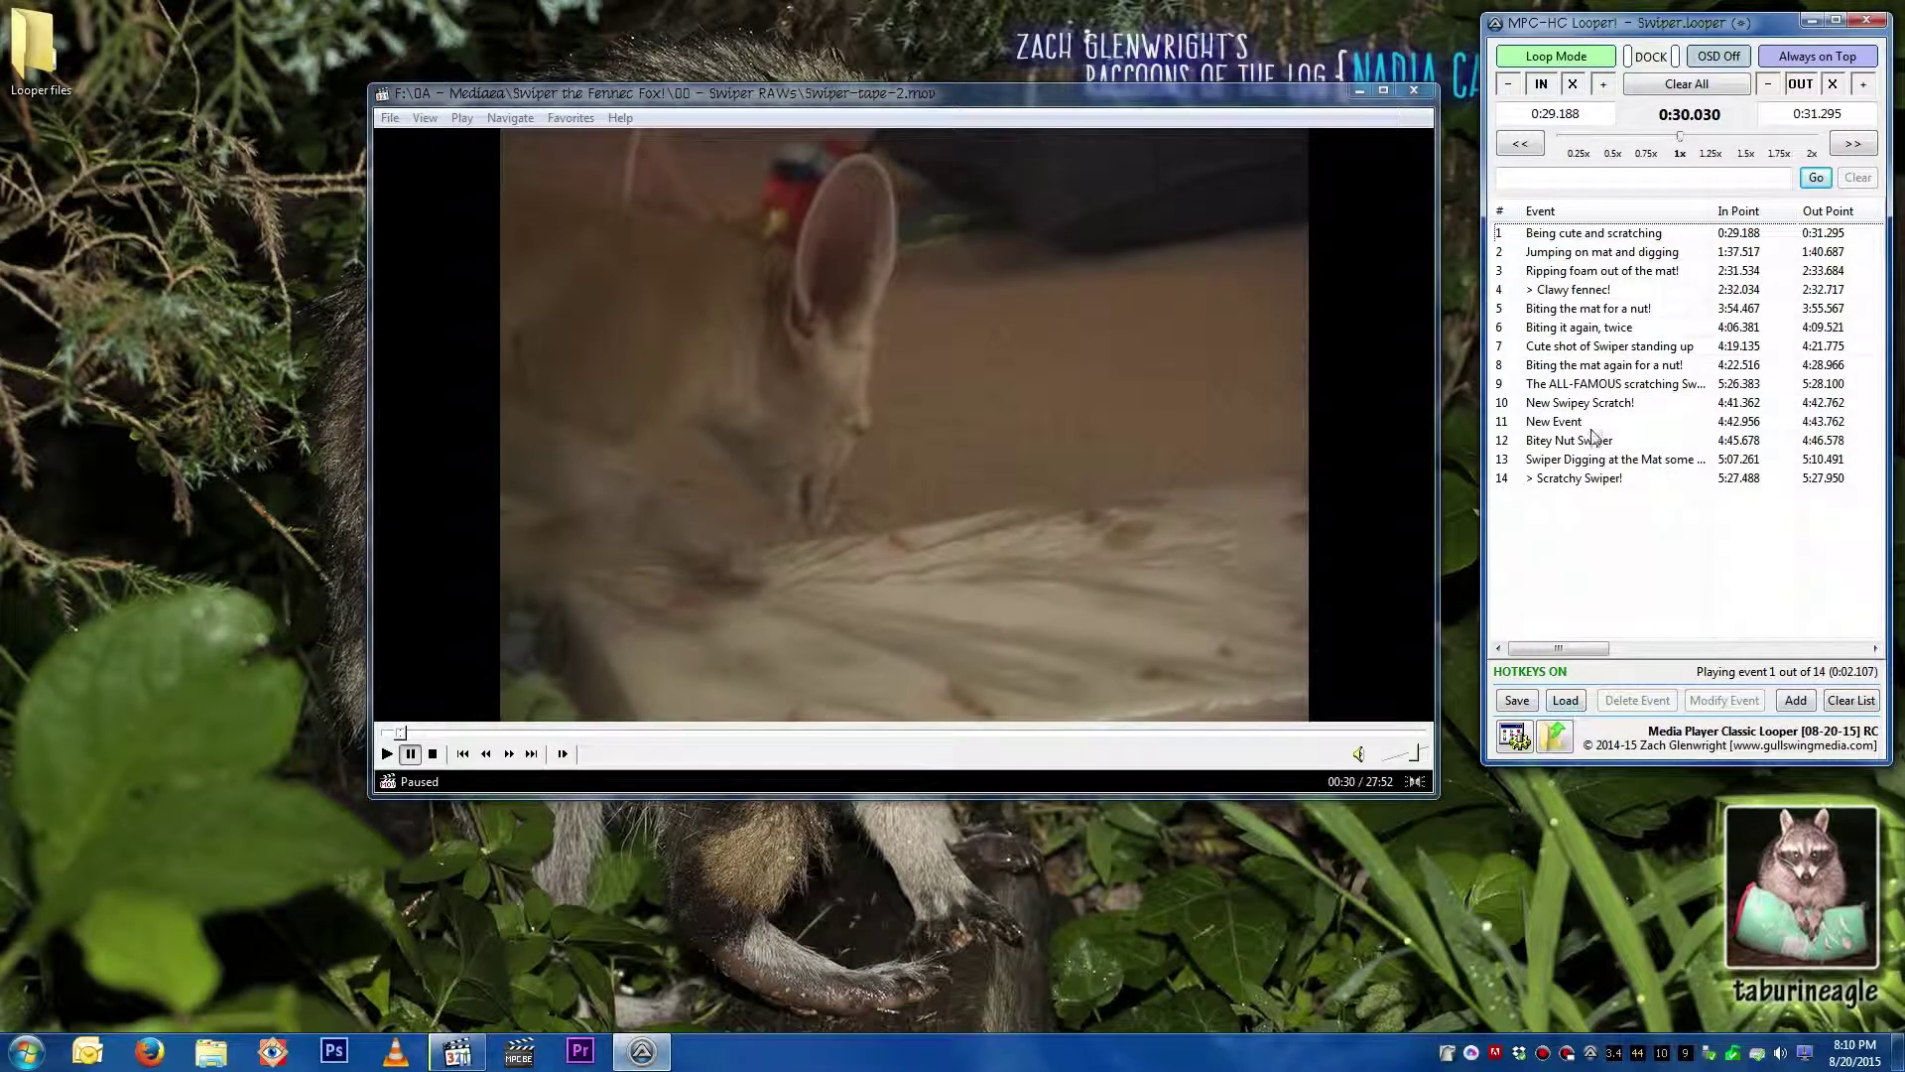
Step: Search the playlist for "biting" and save the partial list of matching events to the Desktop as Biting Swiper
left_click(1588, 178)
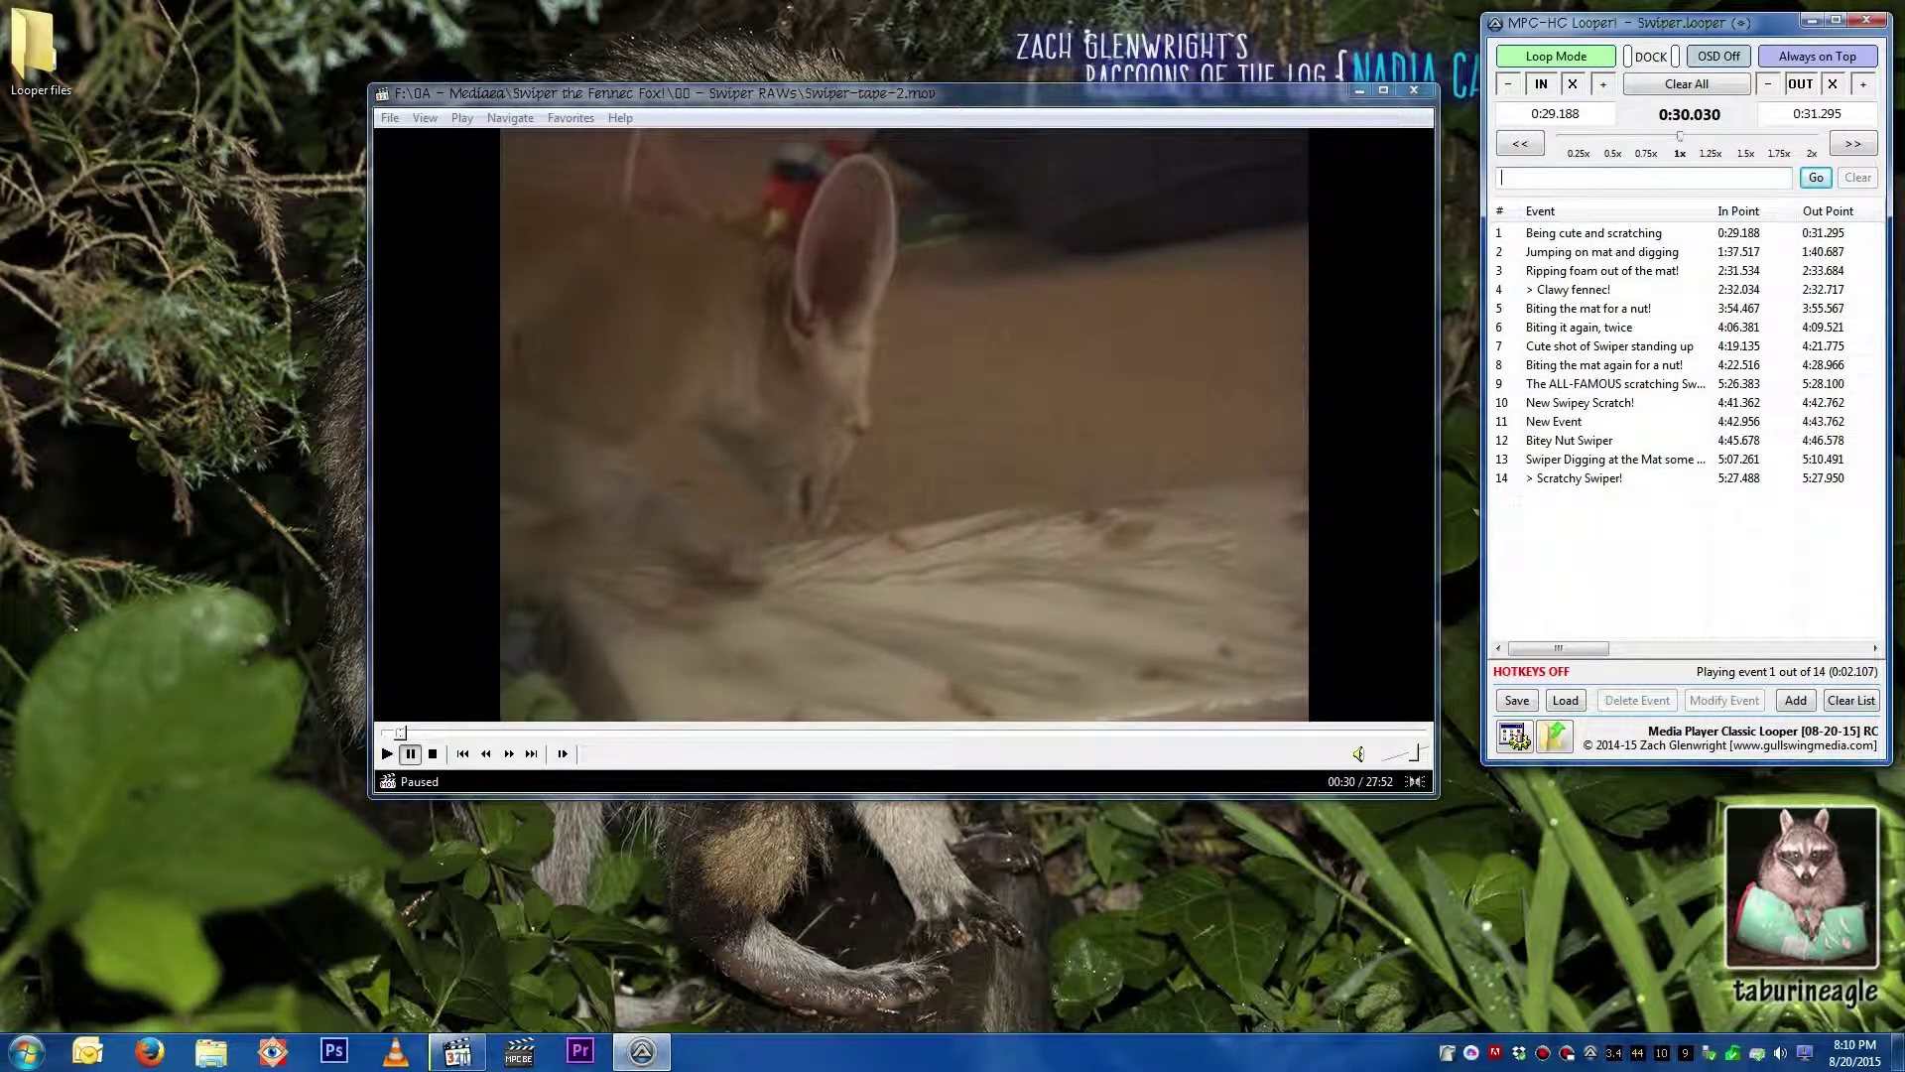
type("biting")
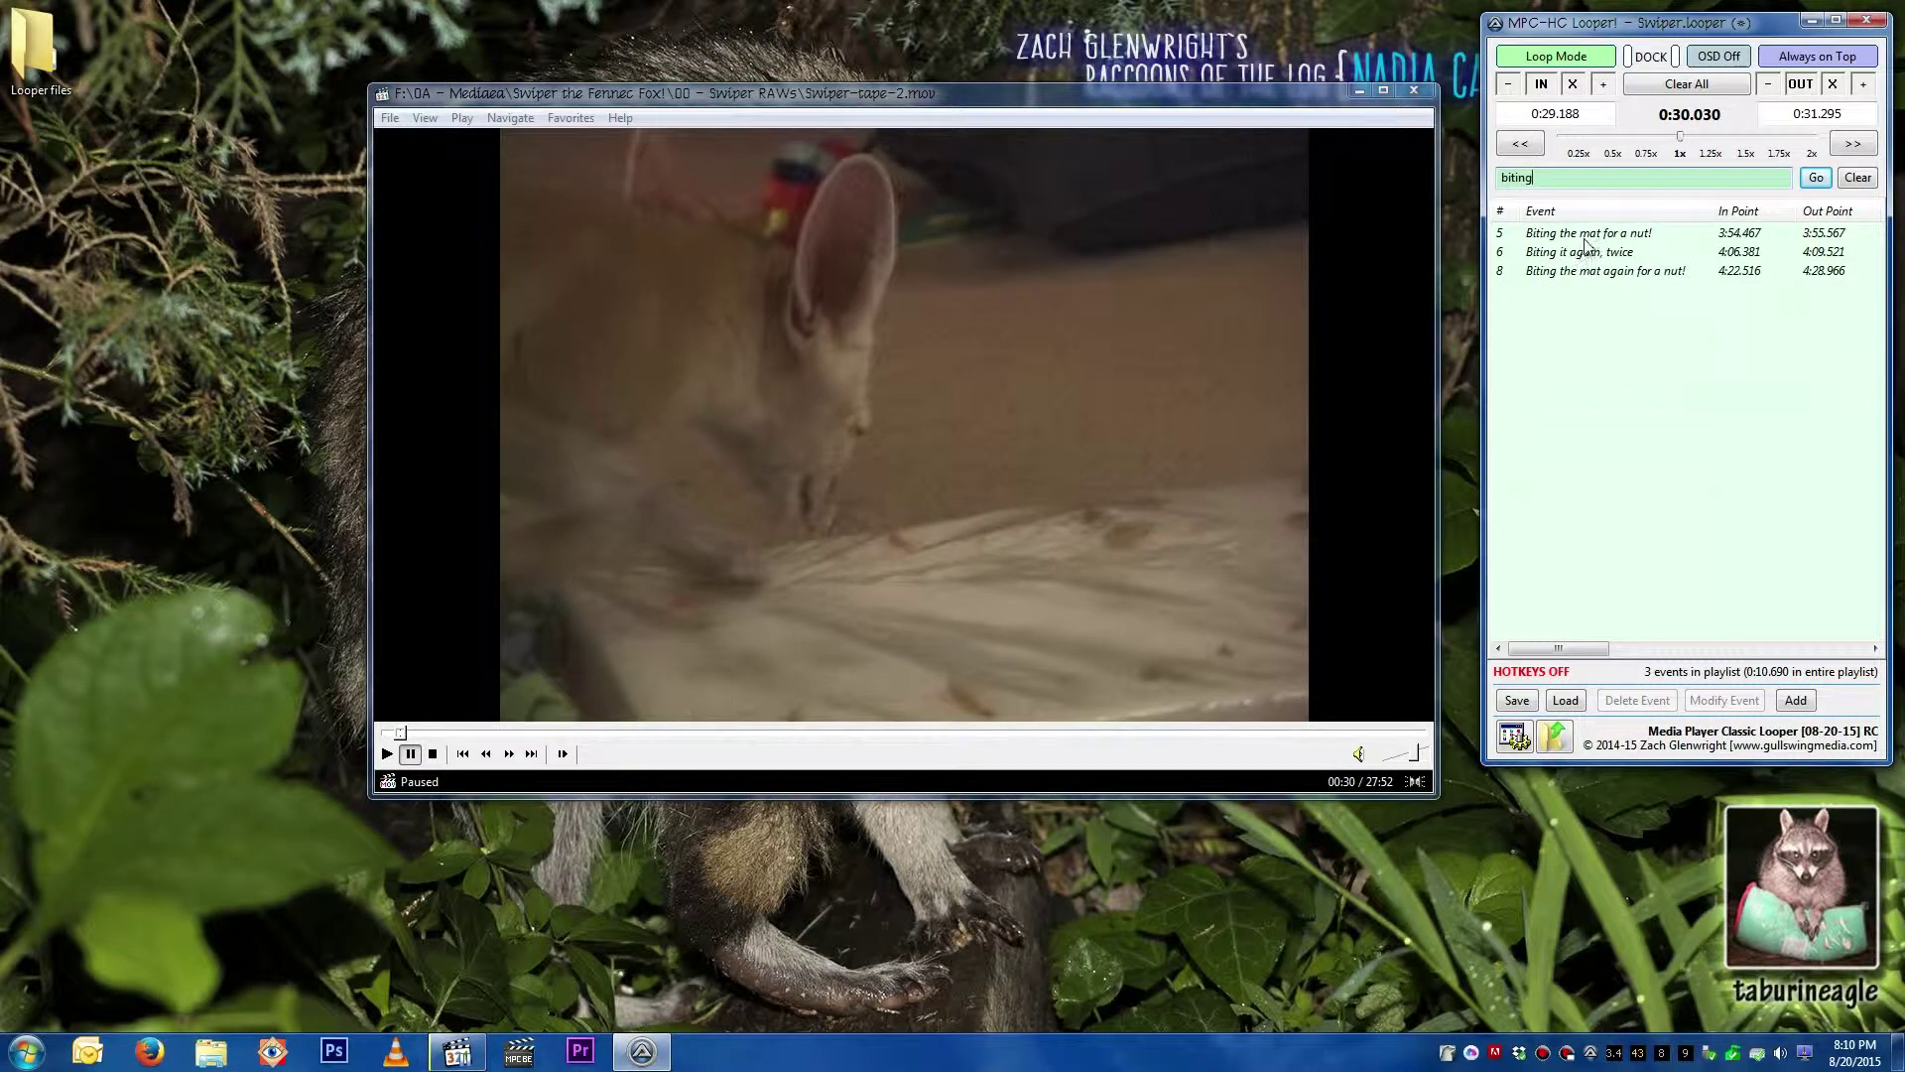
left_click(1516, 701)
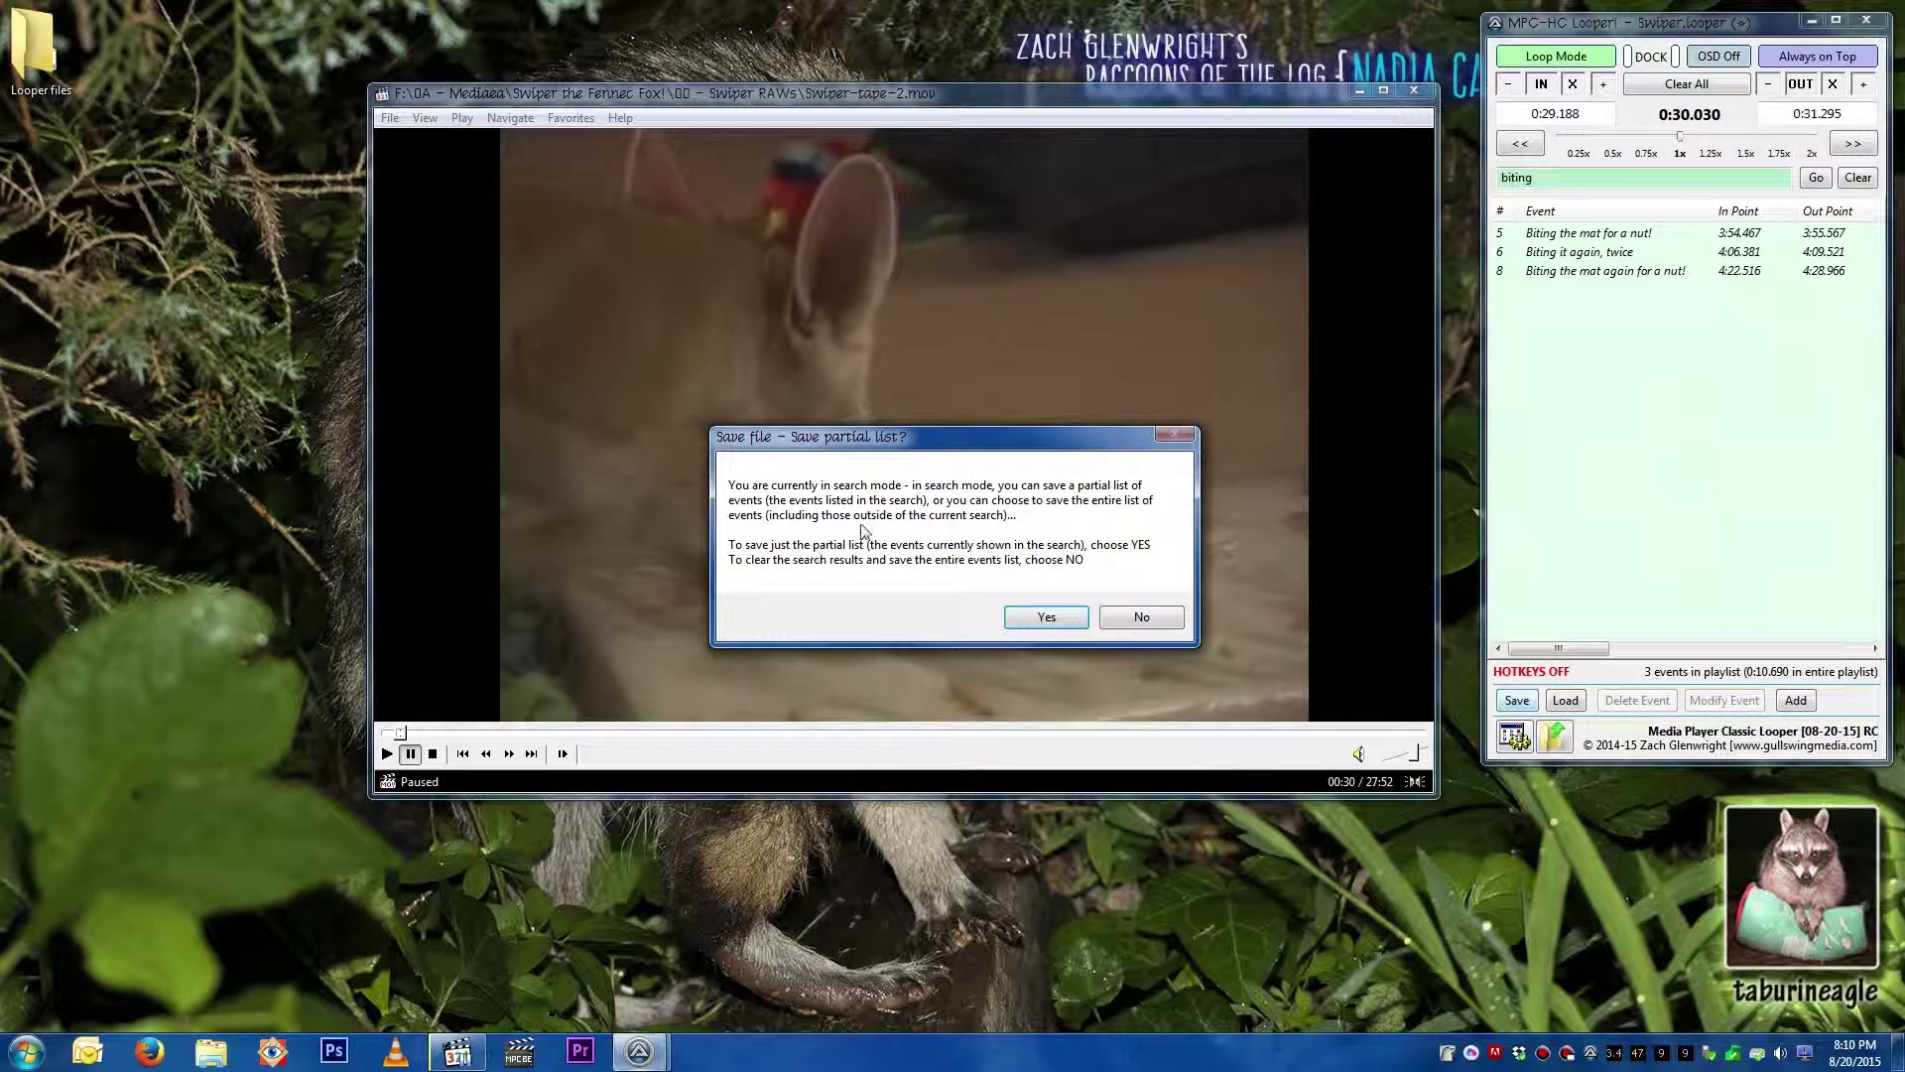
left_click(1038, 617)
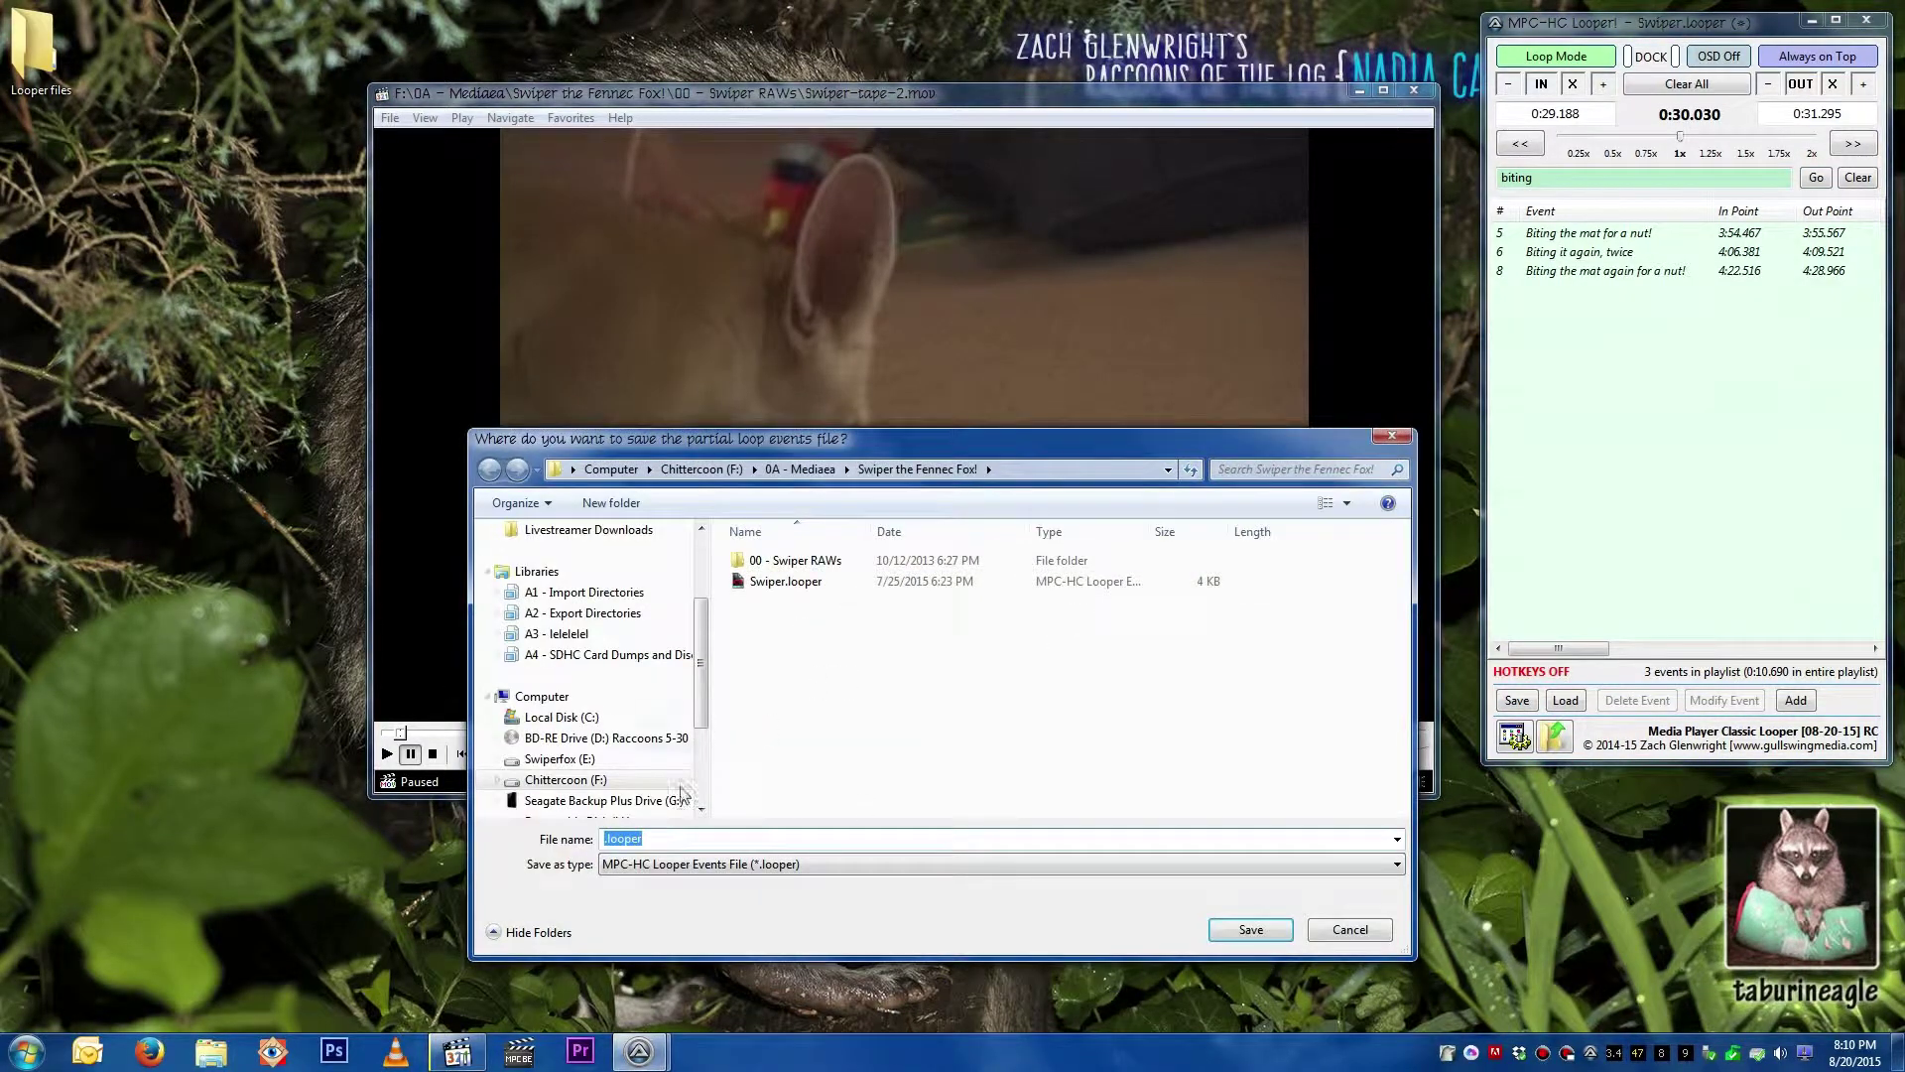
type("Biting Swiper")
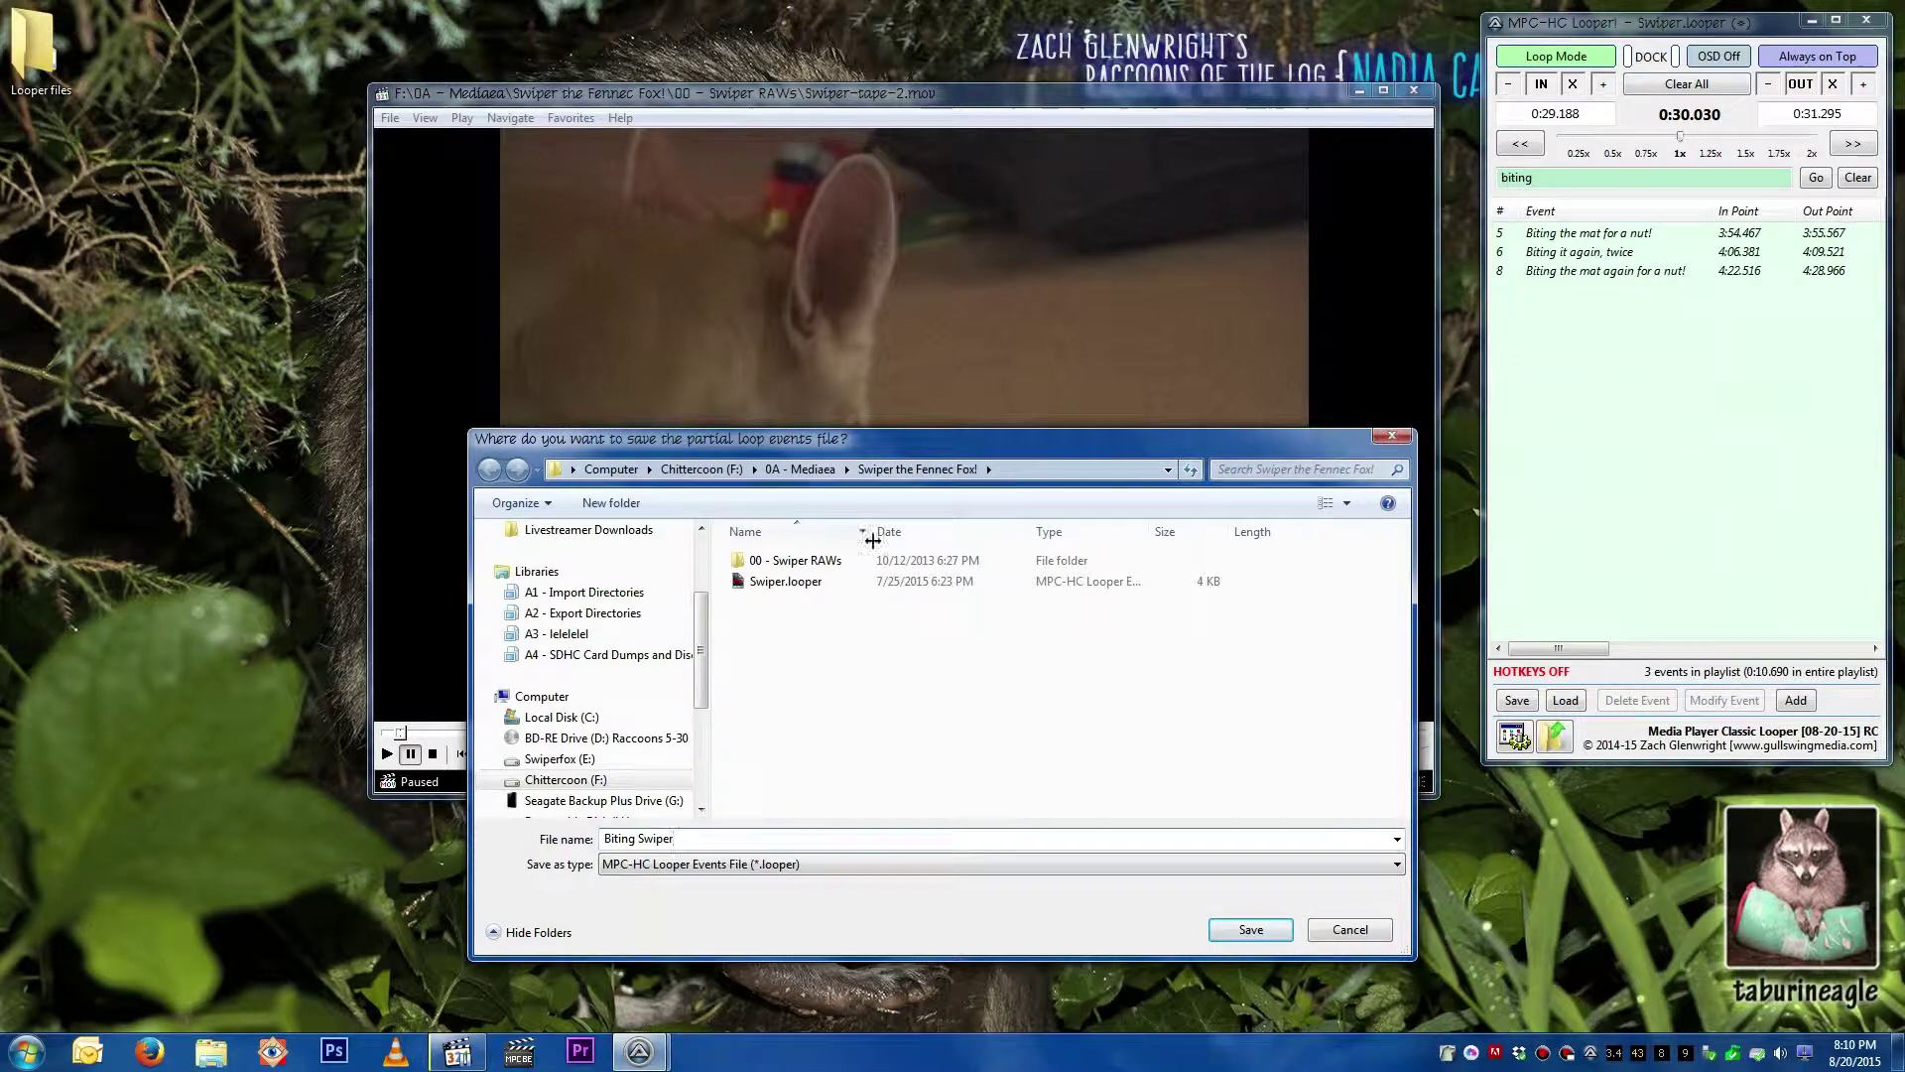
scroll(652, 593, "up", 2)
left_click(632, 602)
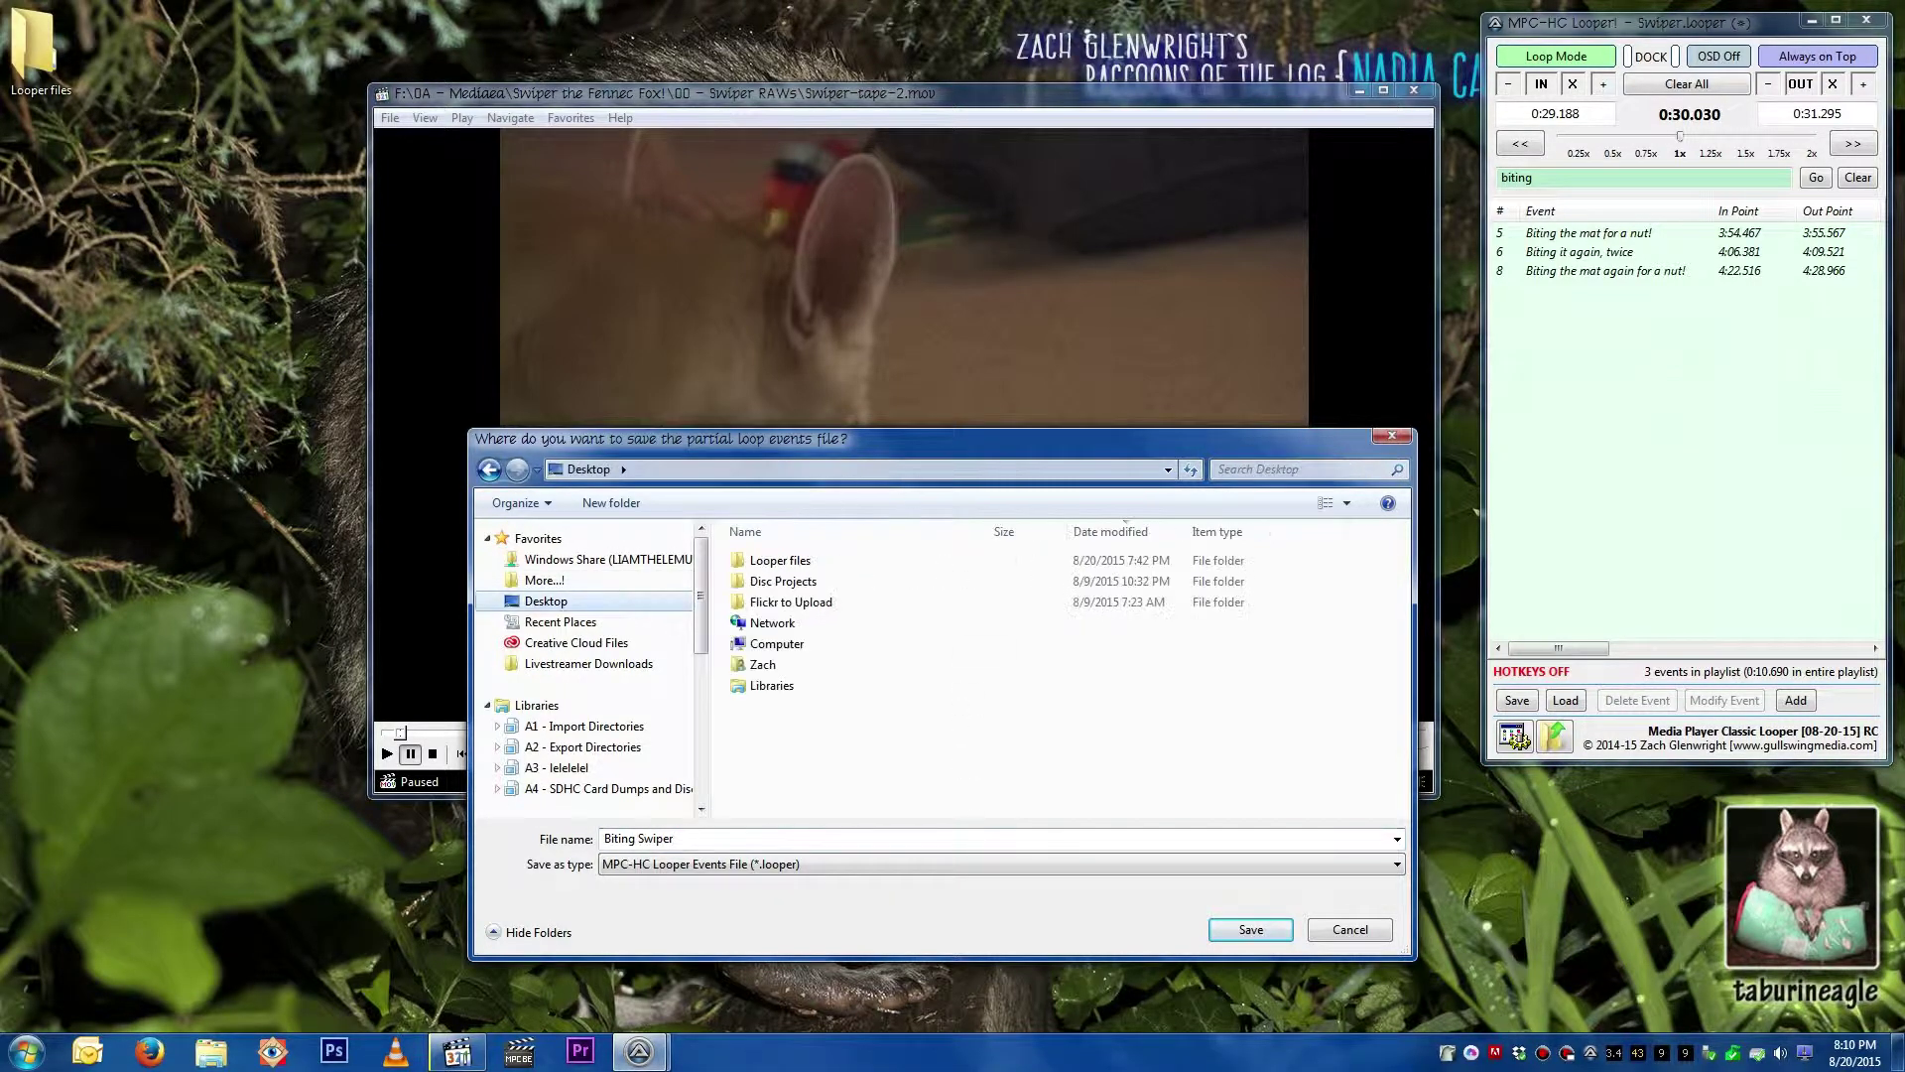
left_click(1230, 936)
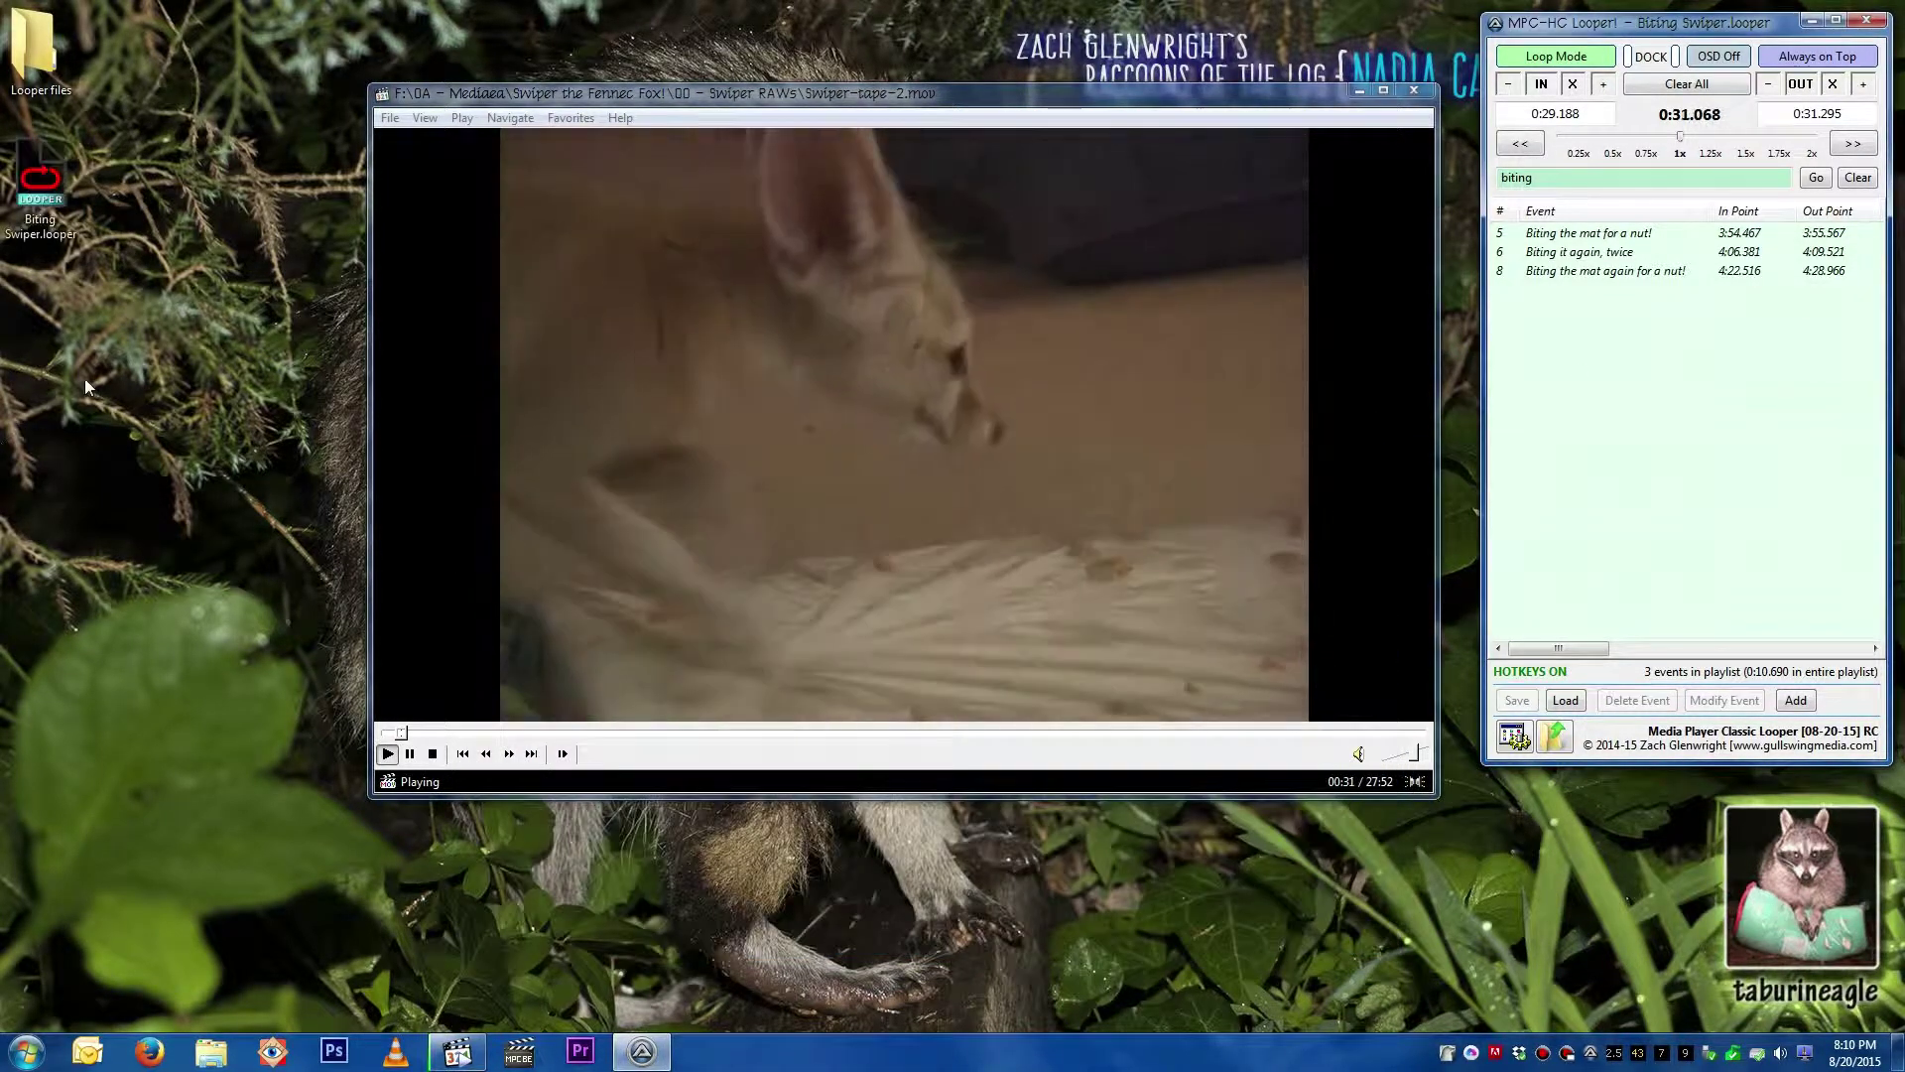
Step: Open the saved Biting Swiper.looper file from the desktop and pause the video playback
double_click(58, 167)
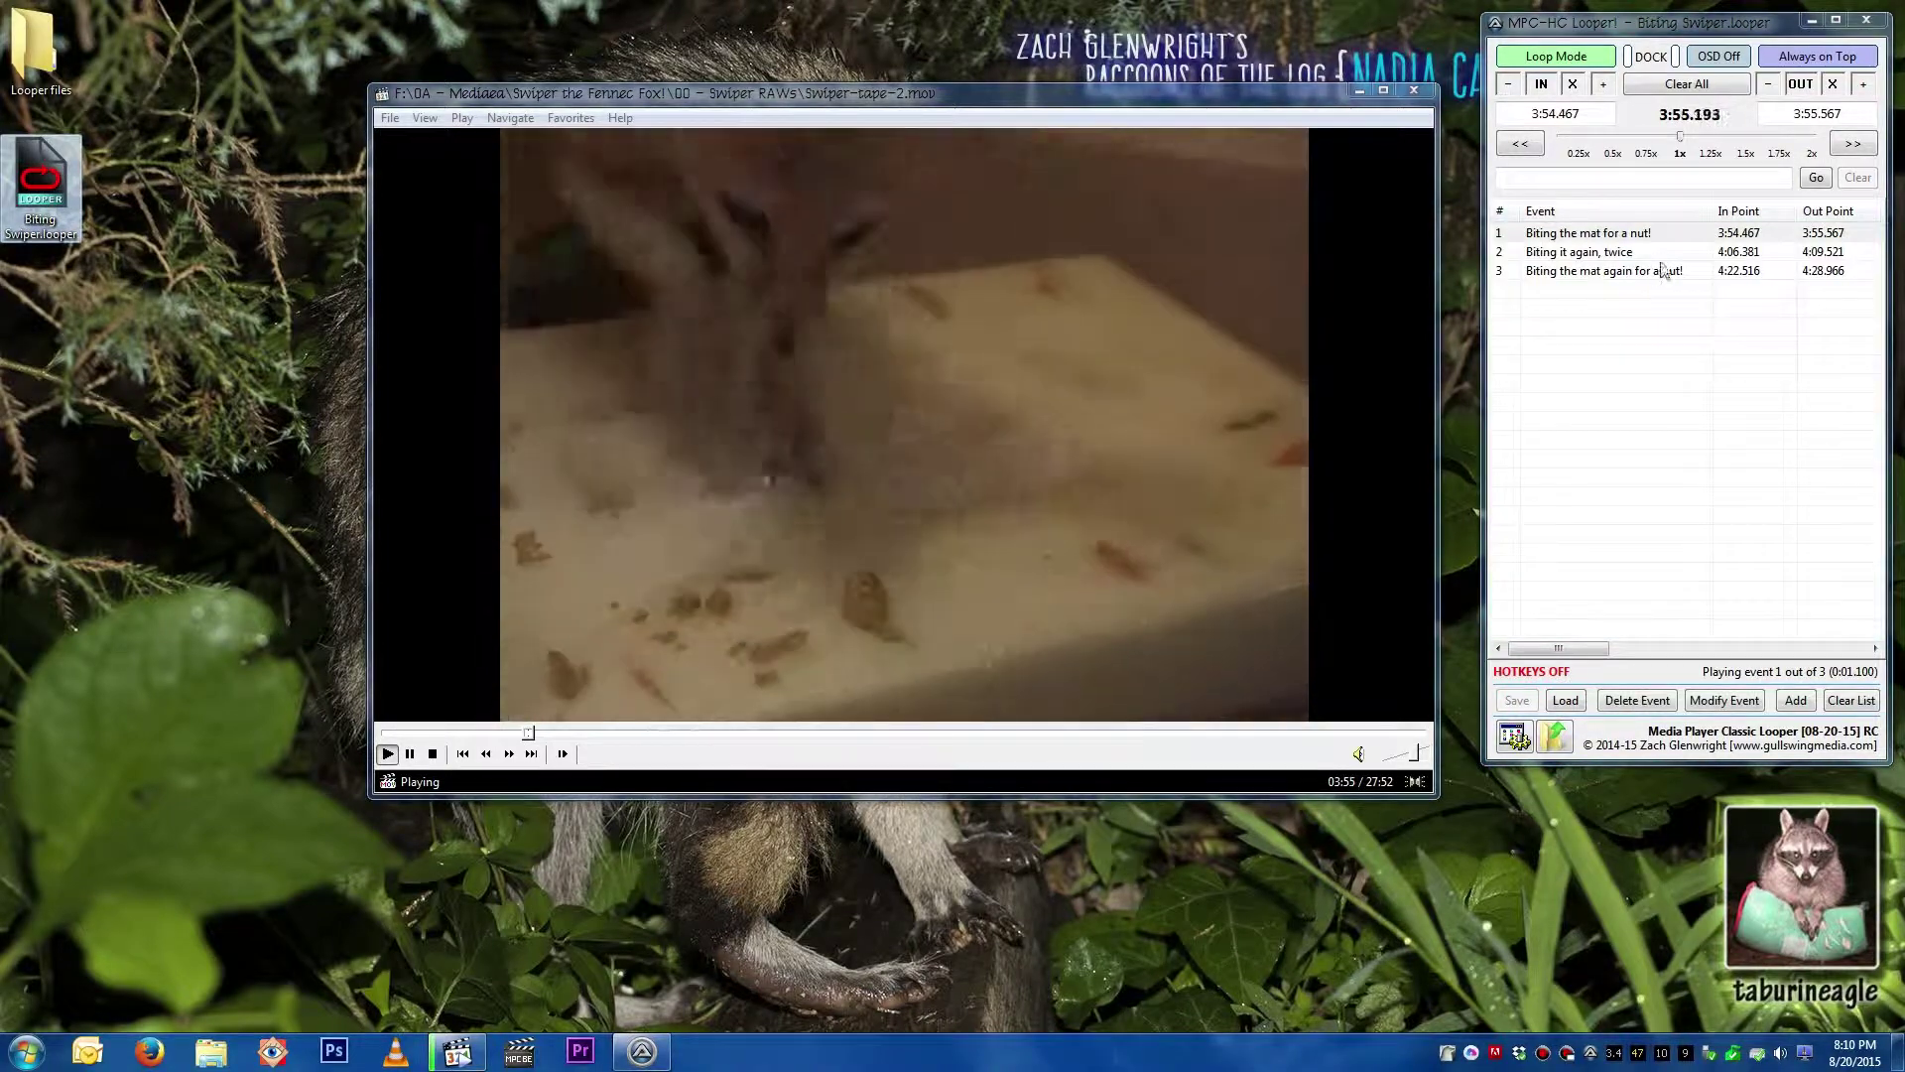
left_click(1791, 270)
key("space")
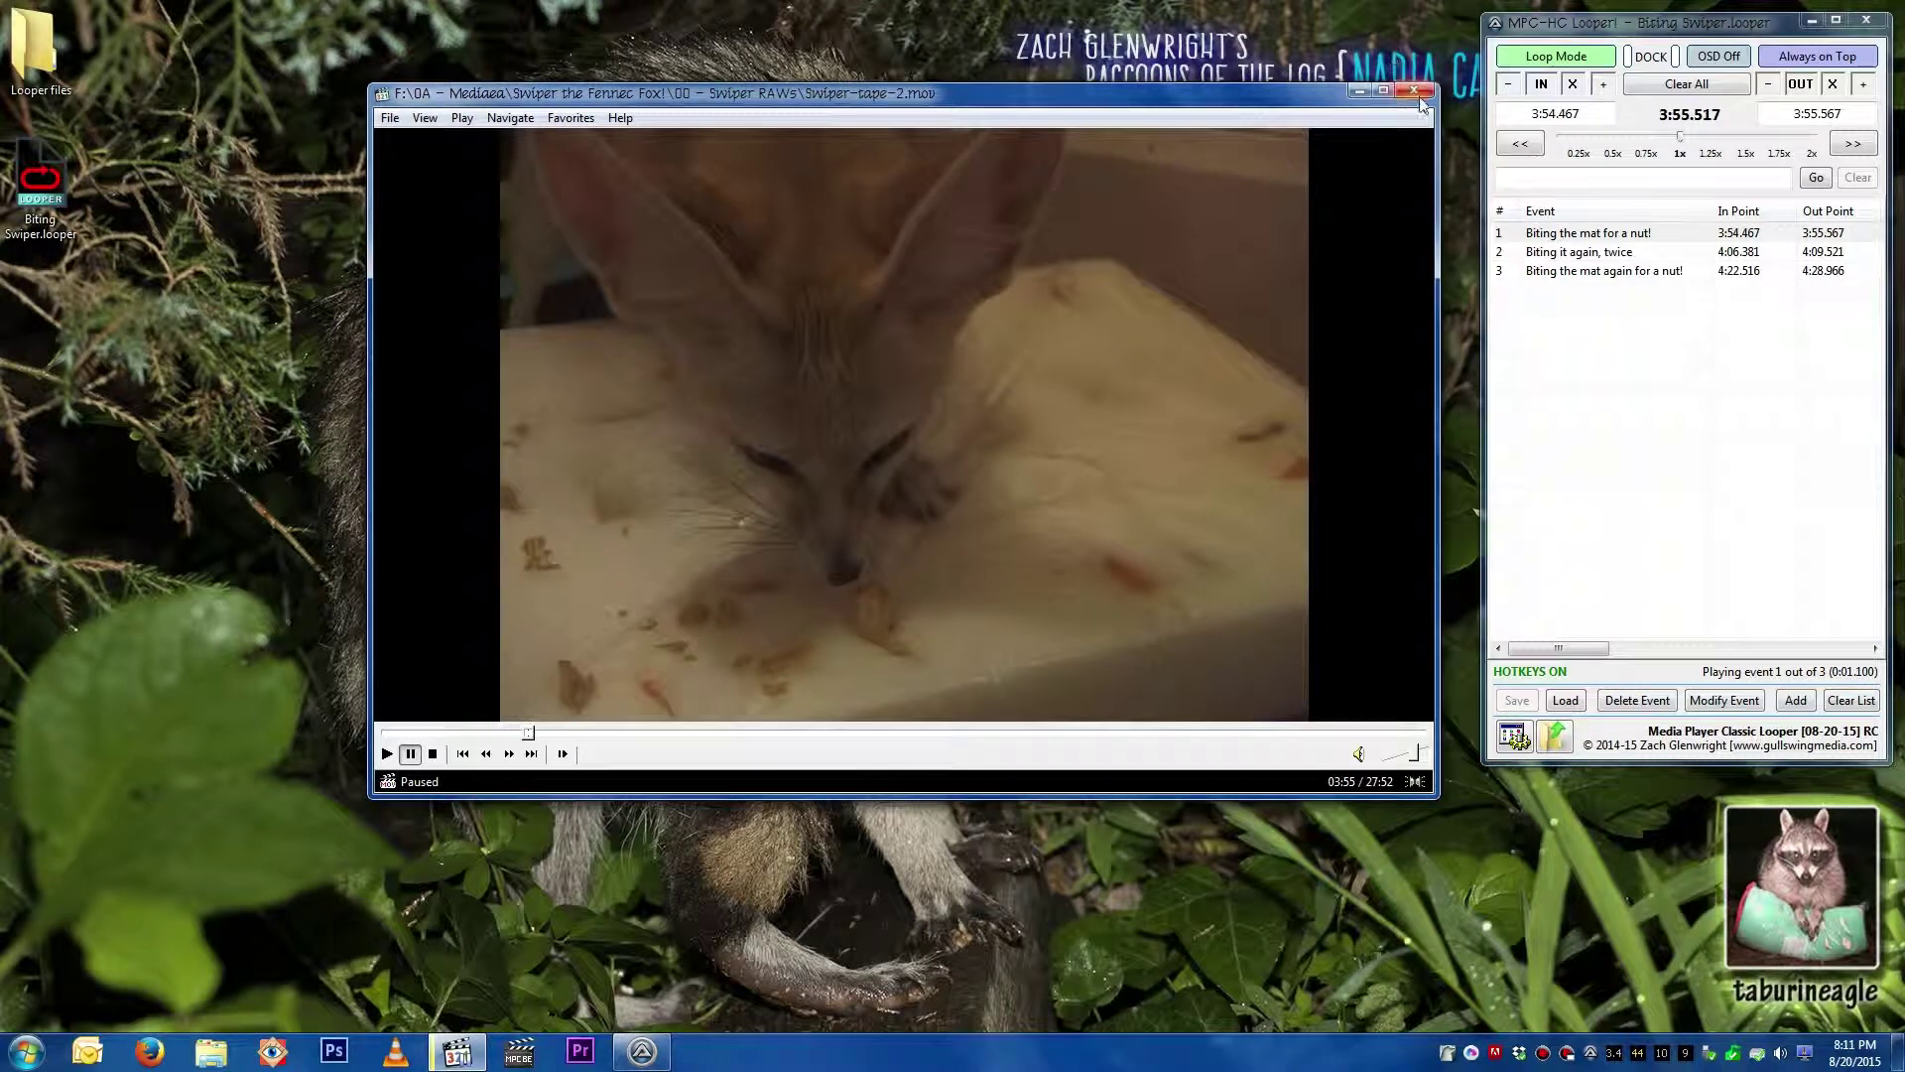
left_click(1667, 425)
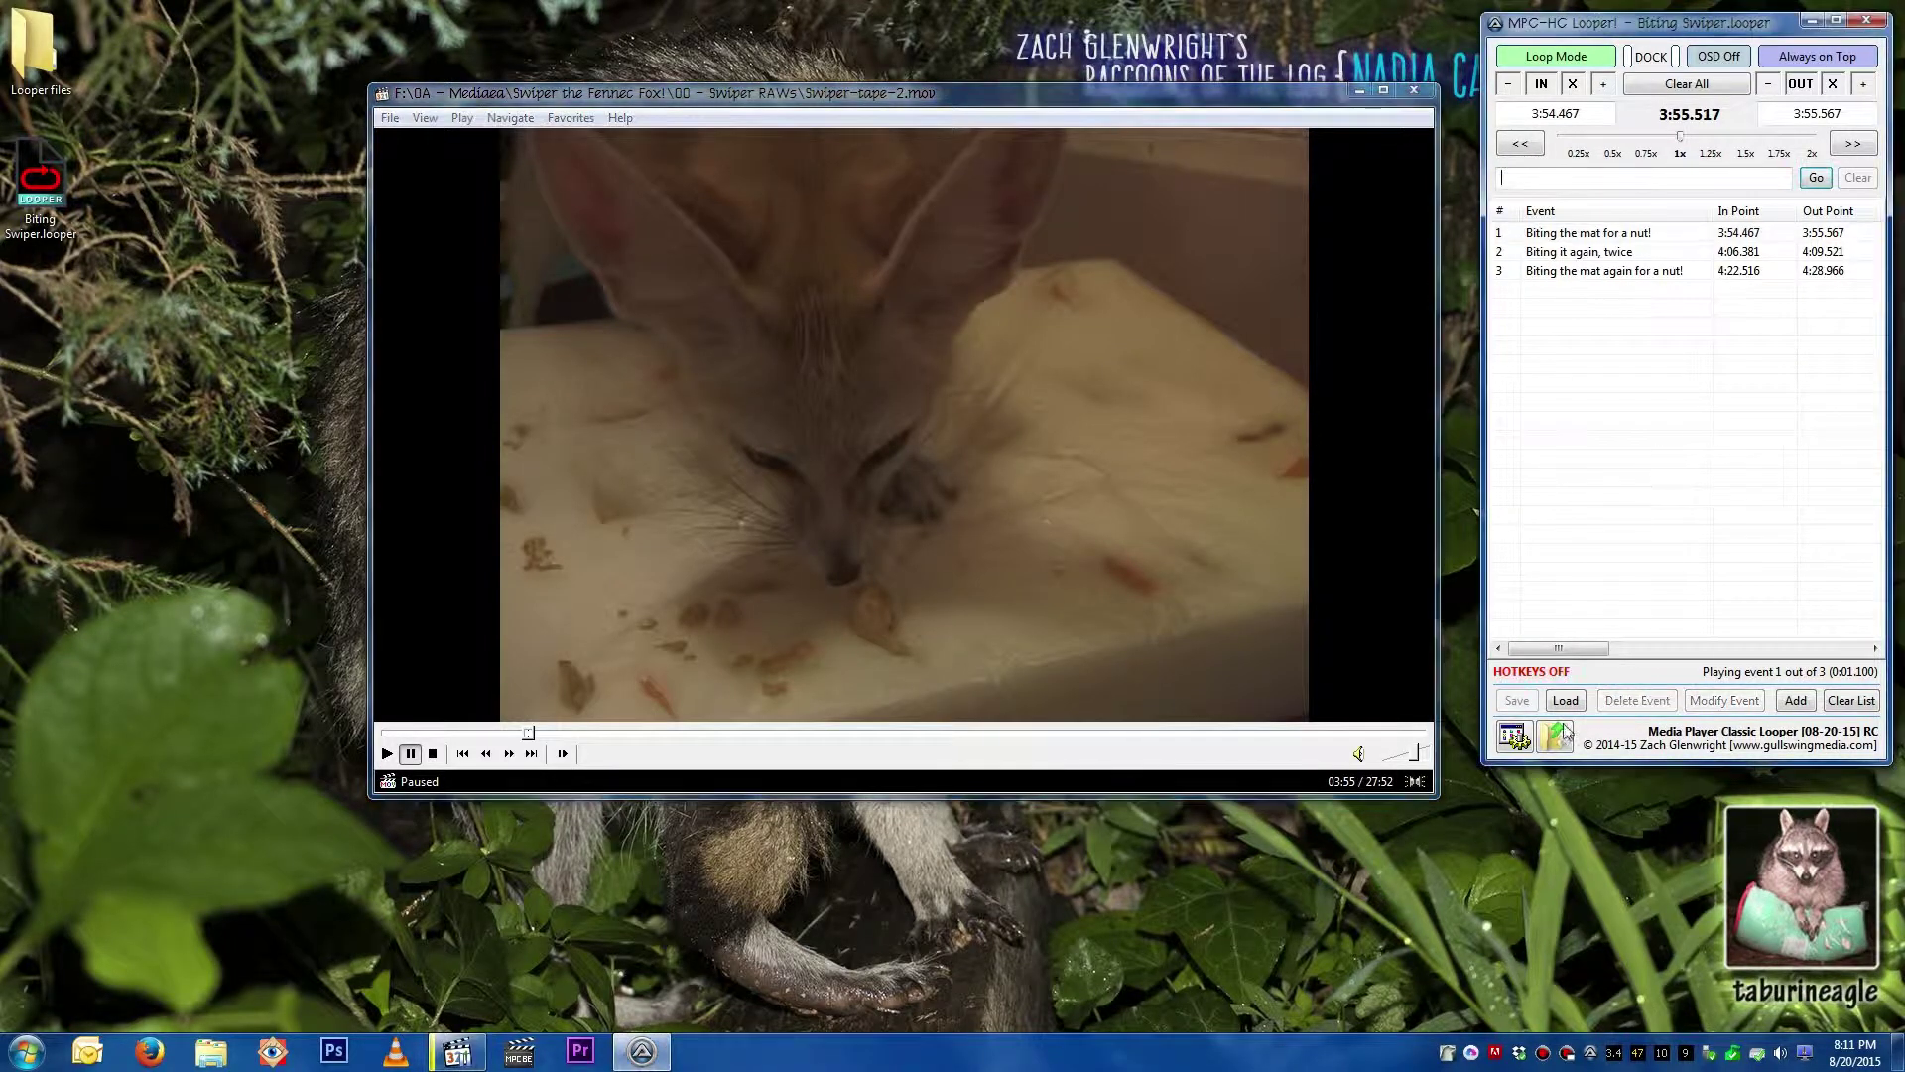
left_click(1628, 252)
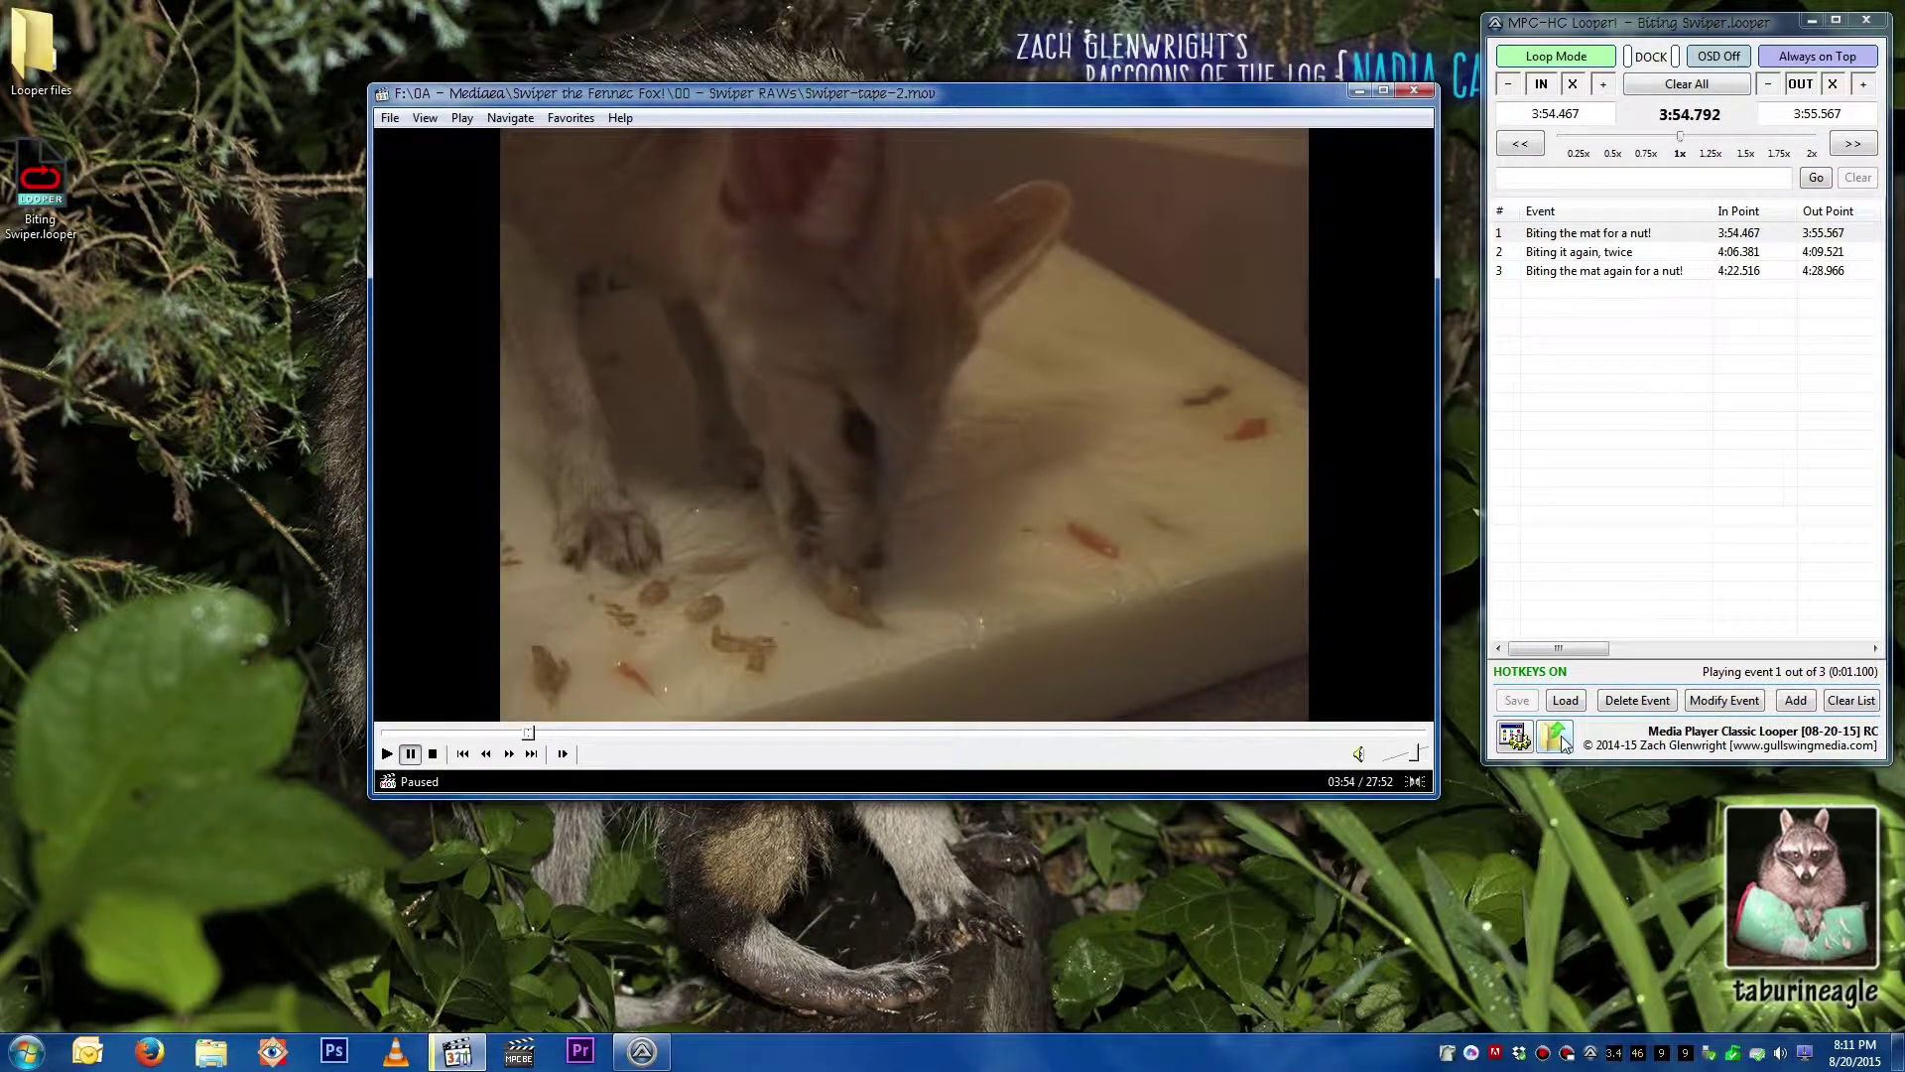
Step: Narrow the player window to the width of the video picture and open the folder containing the playing video
left_click_drag(1436, 697, 1186, 660)
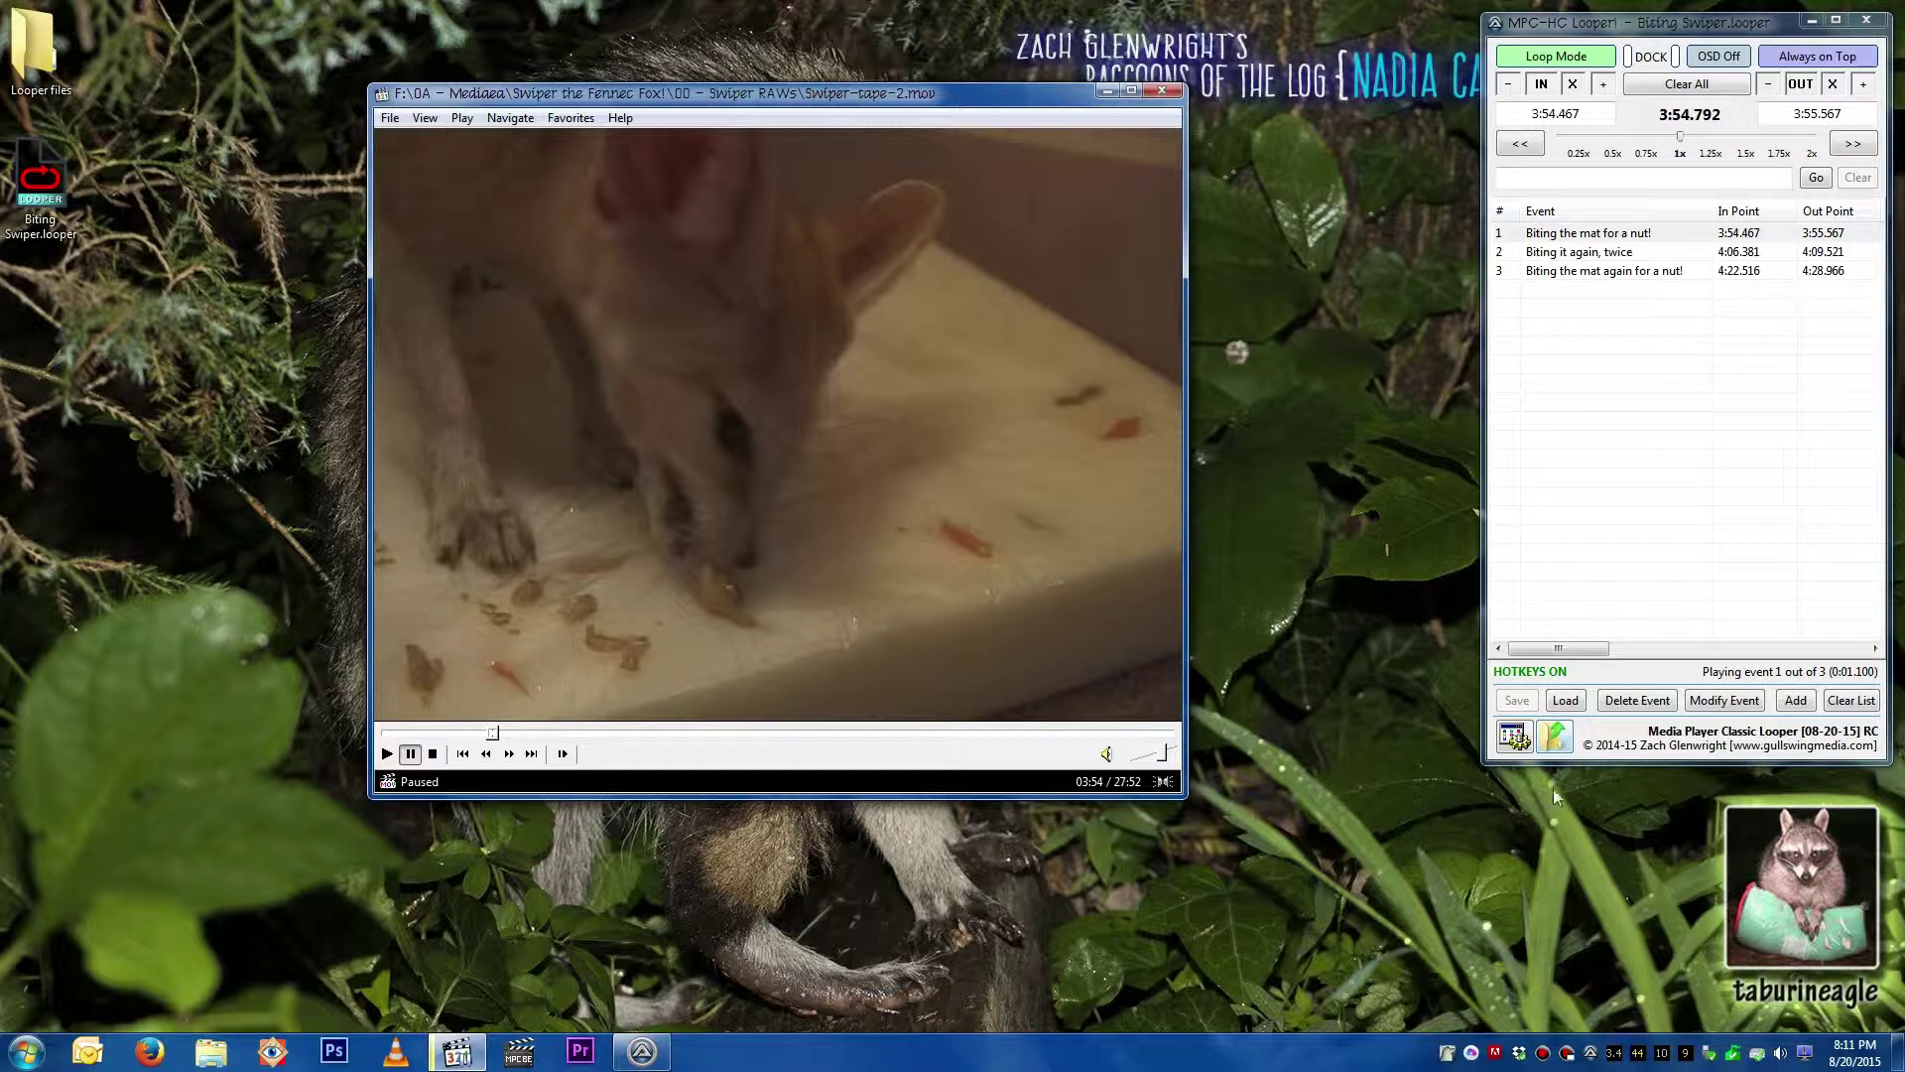
left_click(1550, 636)
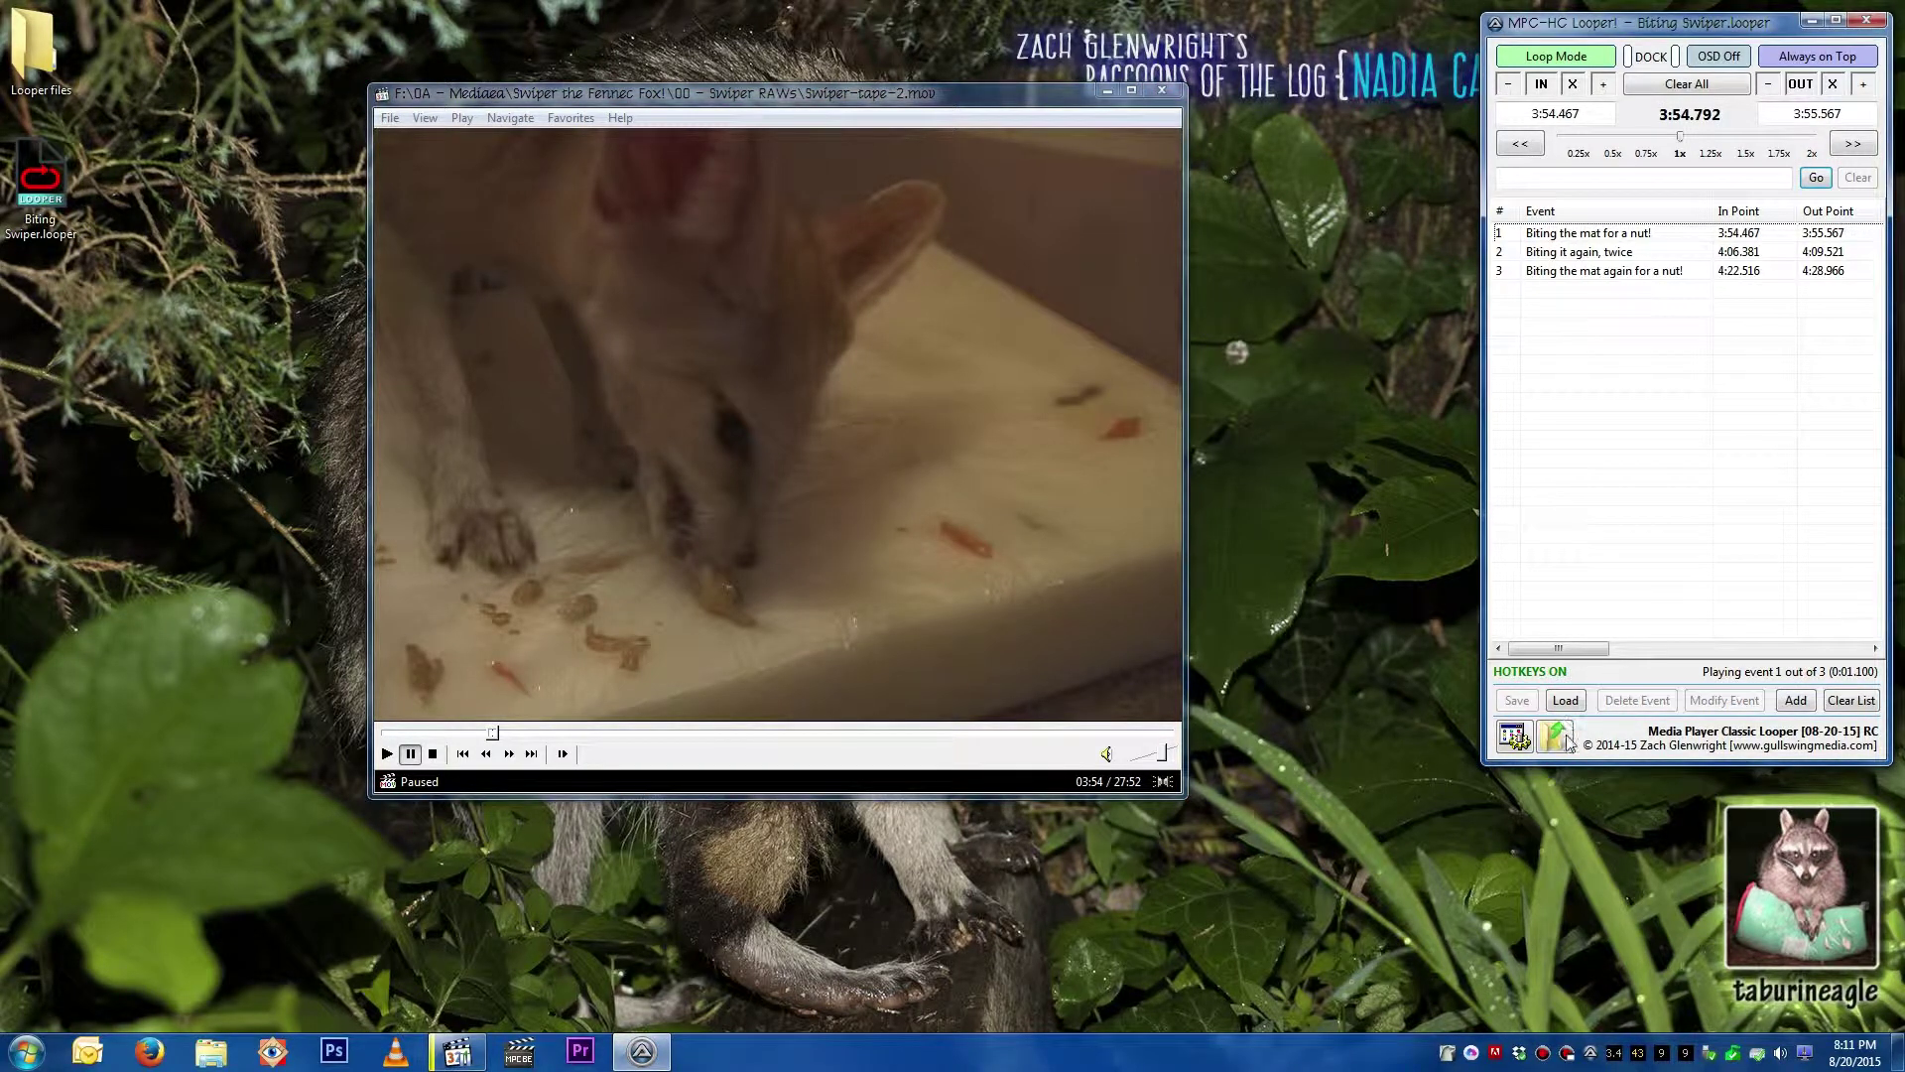
left_click(896, 492)
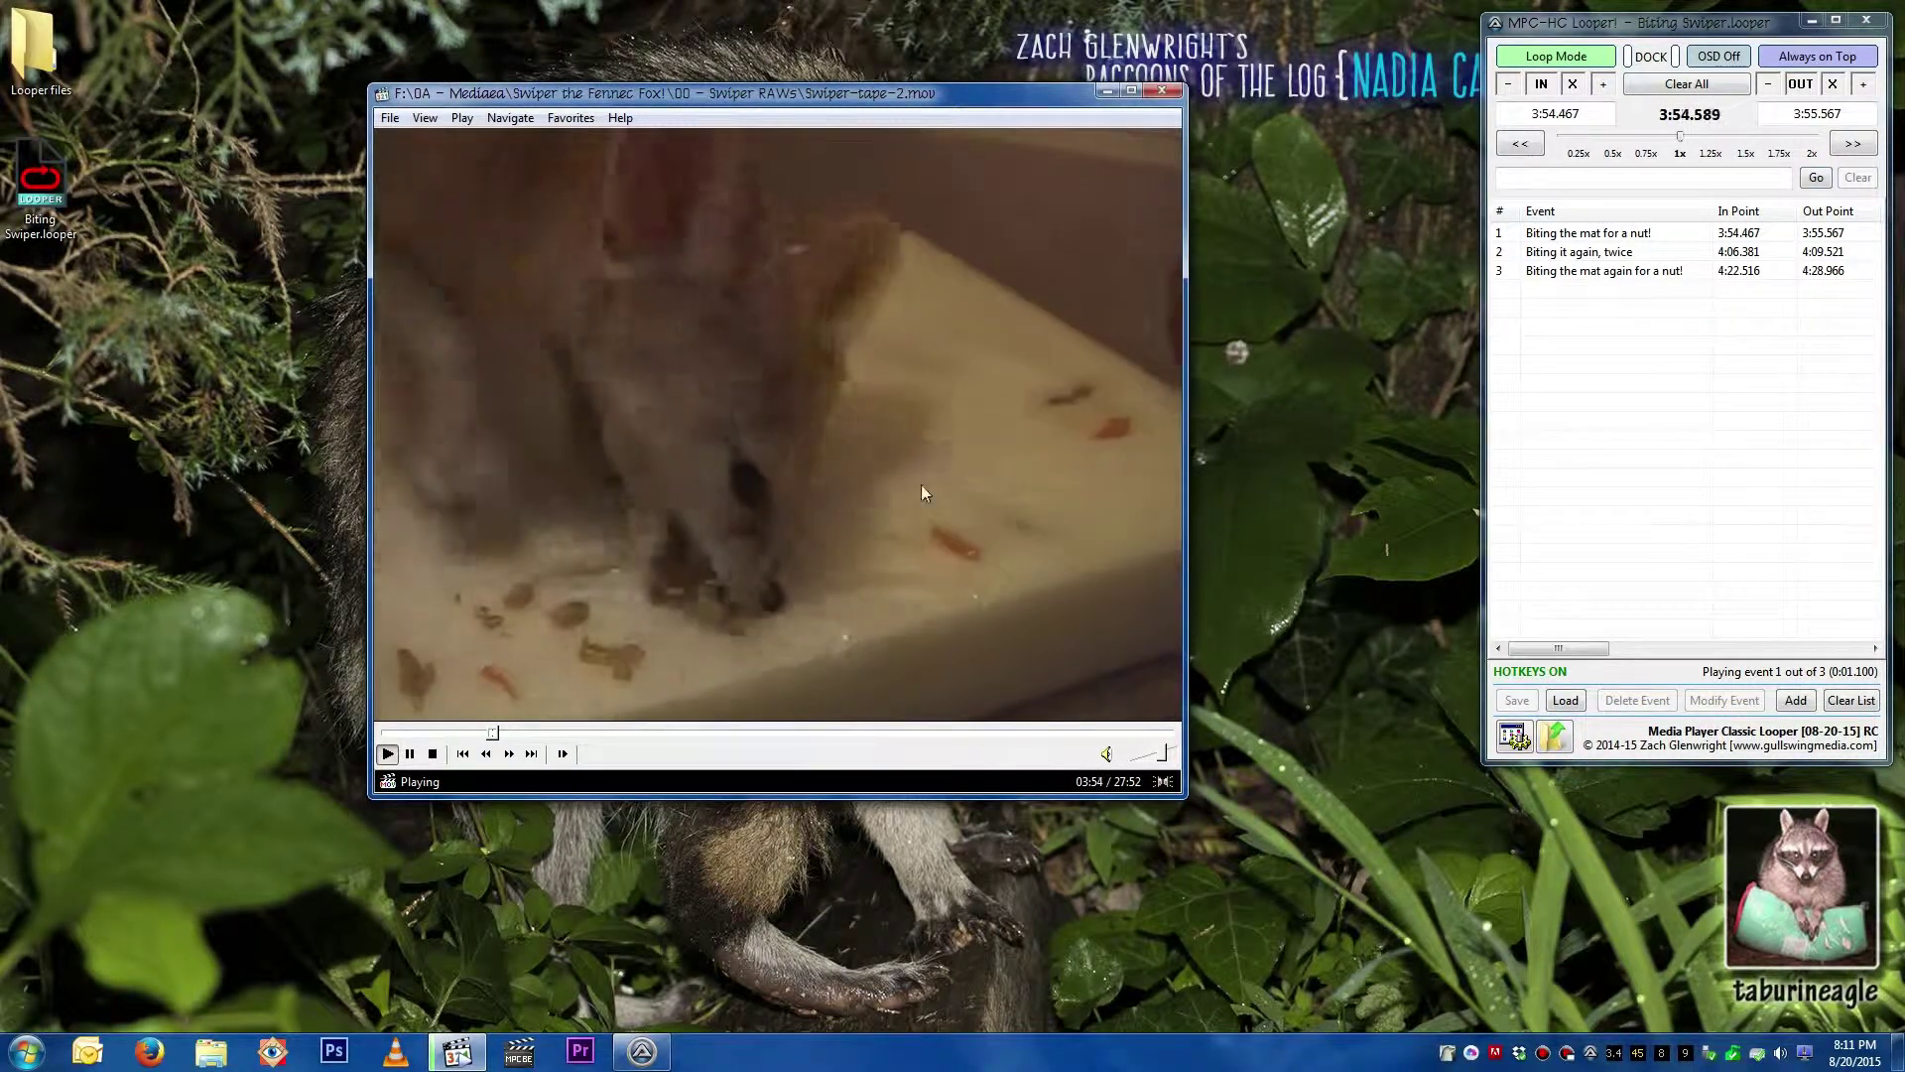
left_click(1556, 734)
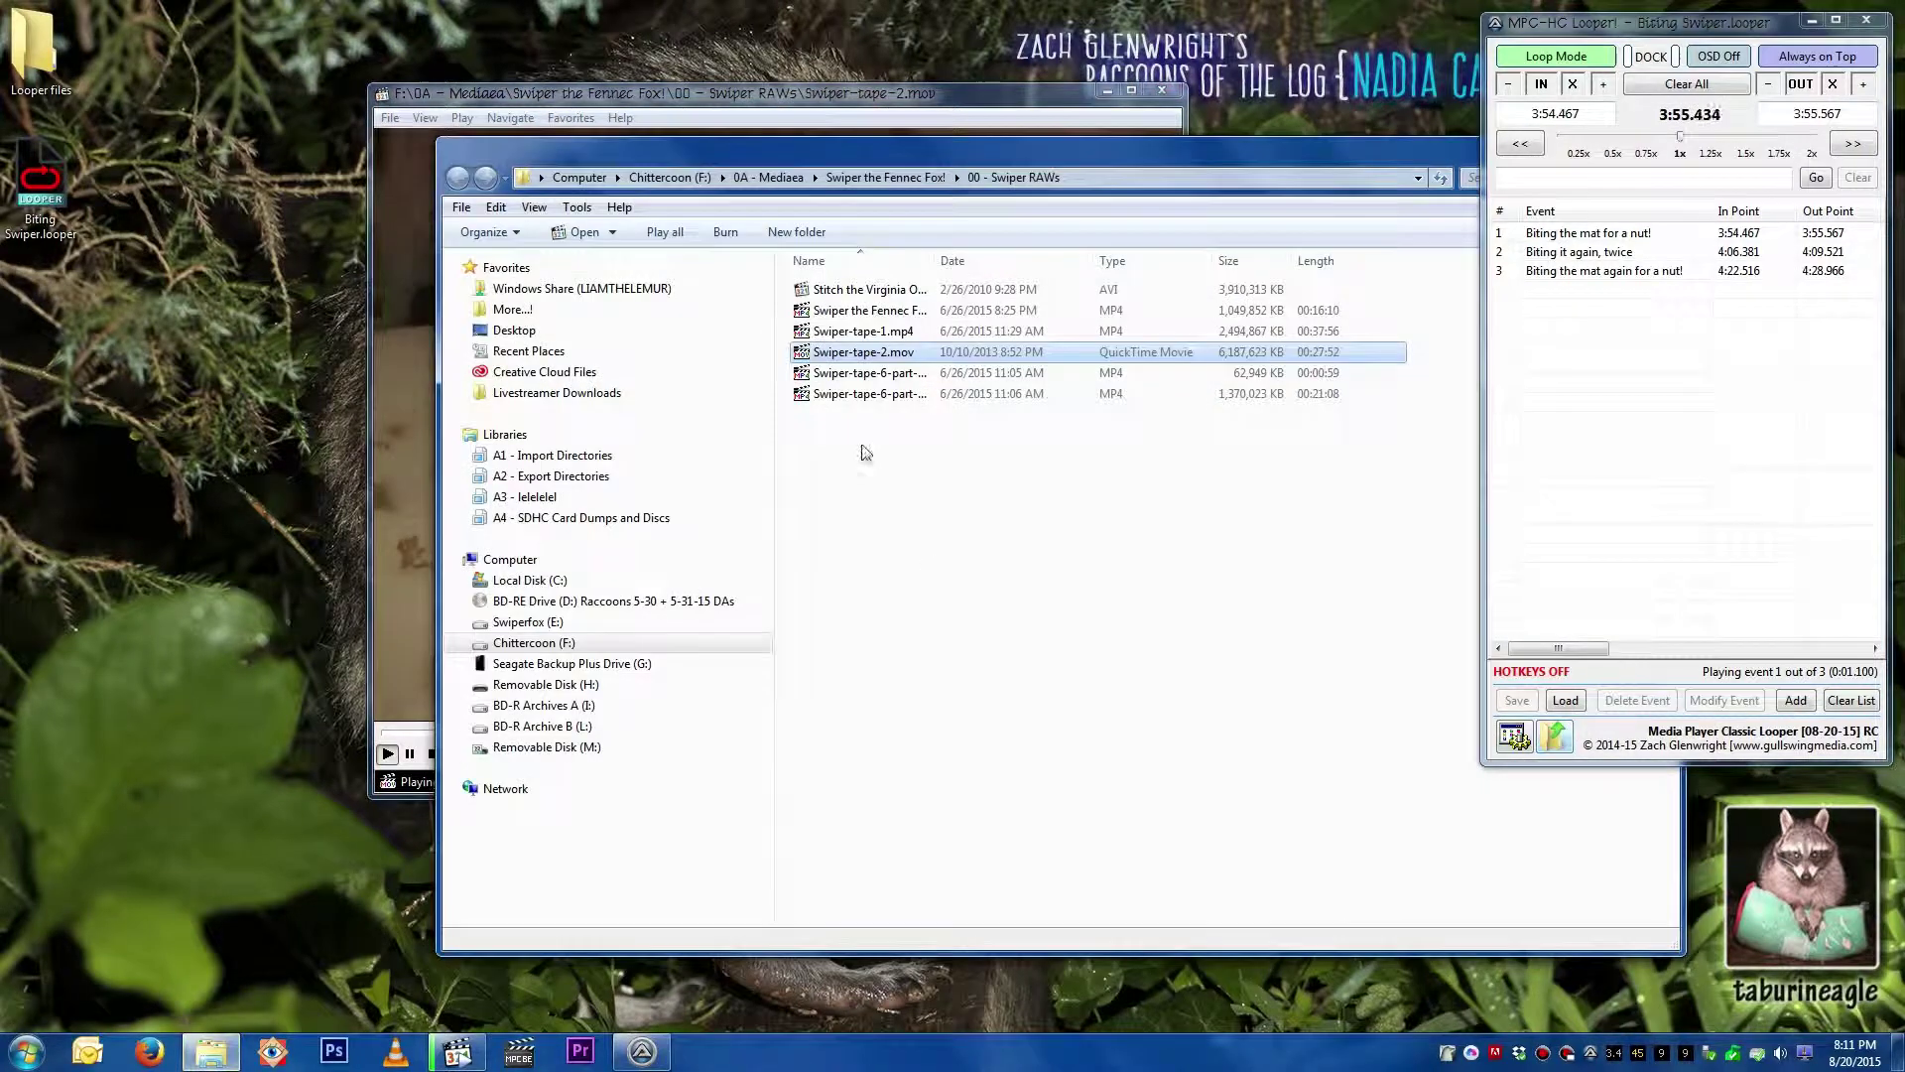